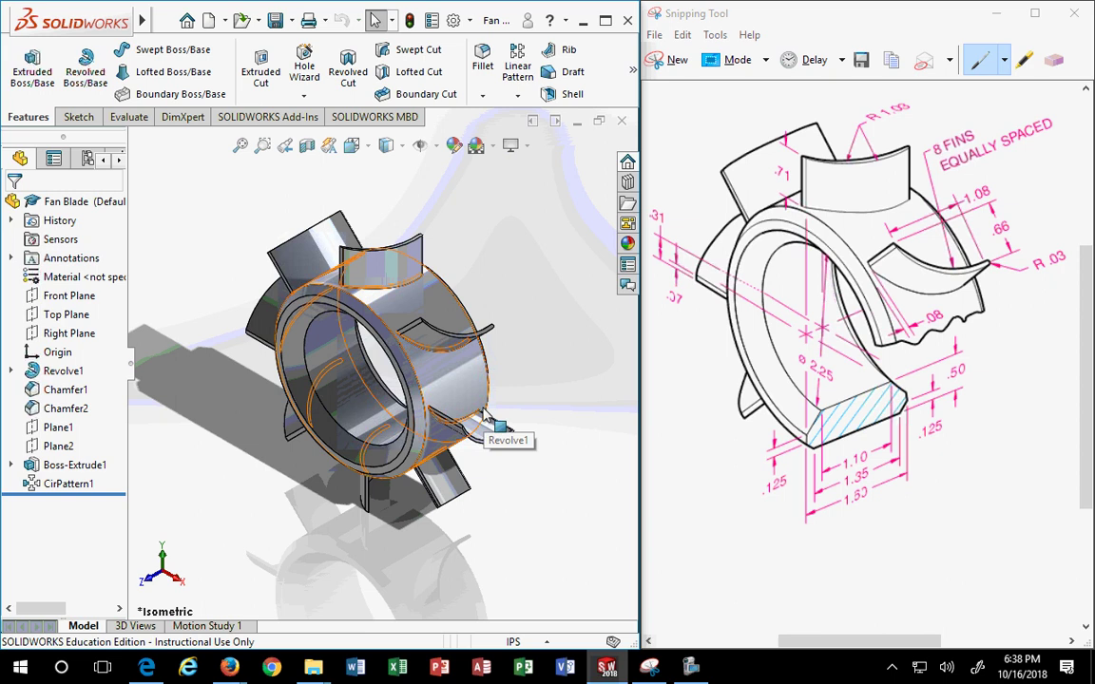
{"action": "mouse_move", "coordinate": [119, 33]}
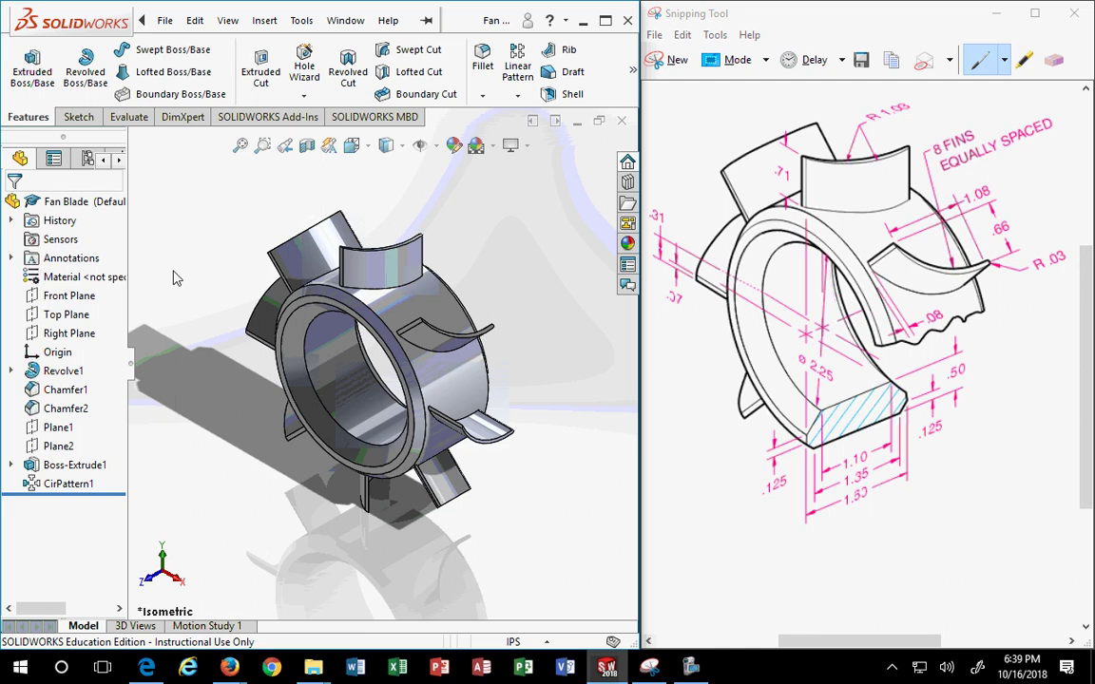
{"action": "left_click", "coordinate": [164, 20]}
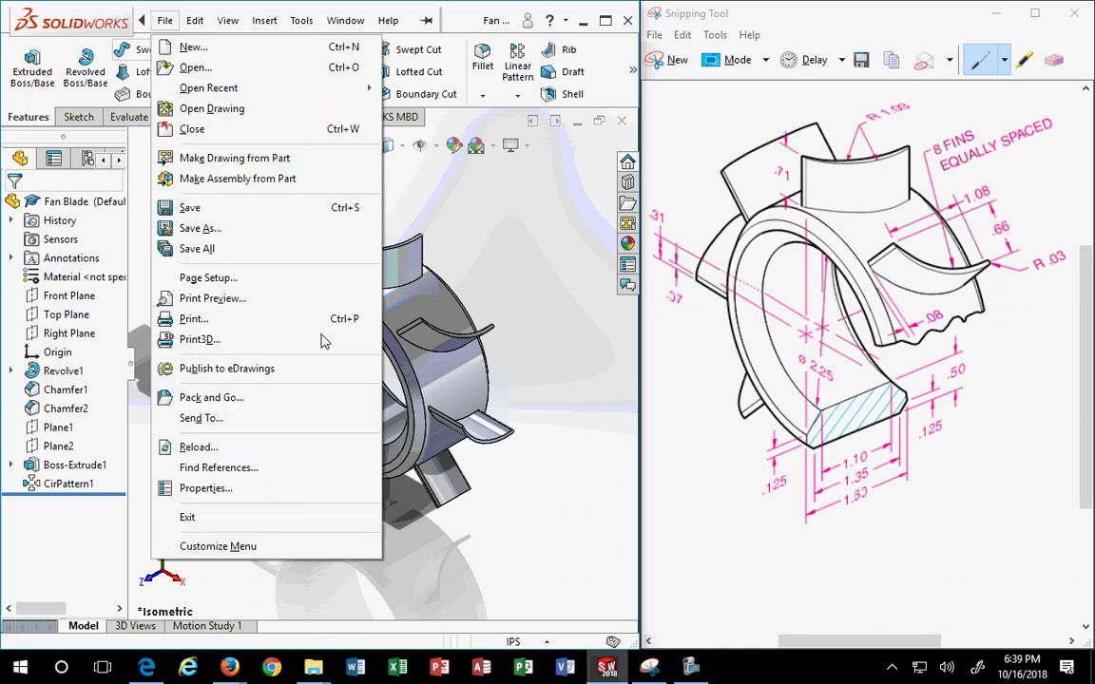
{"action": "left_click", "coordinate": [285, 314]}
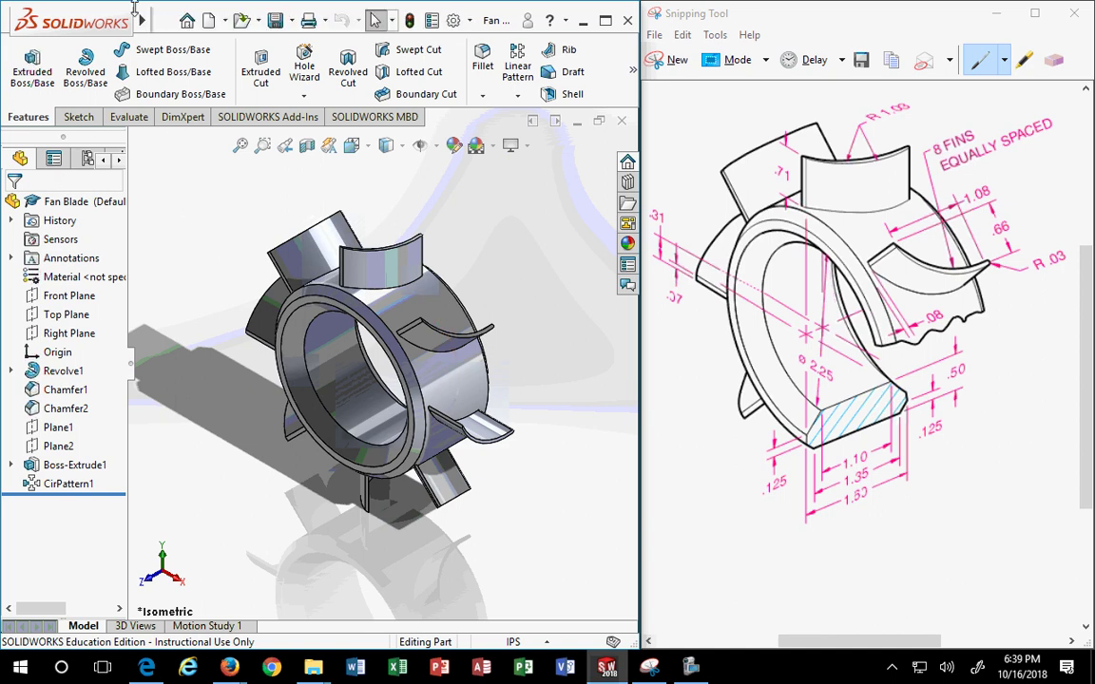
{"action": "left_click", "coordinate": [165, 21]}
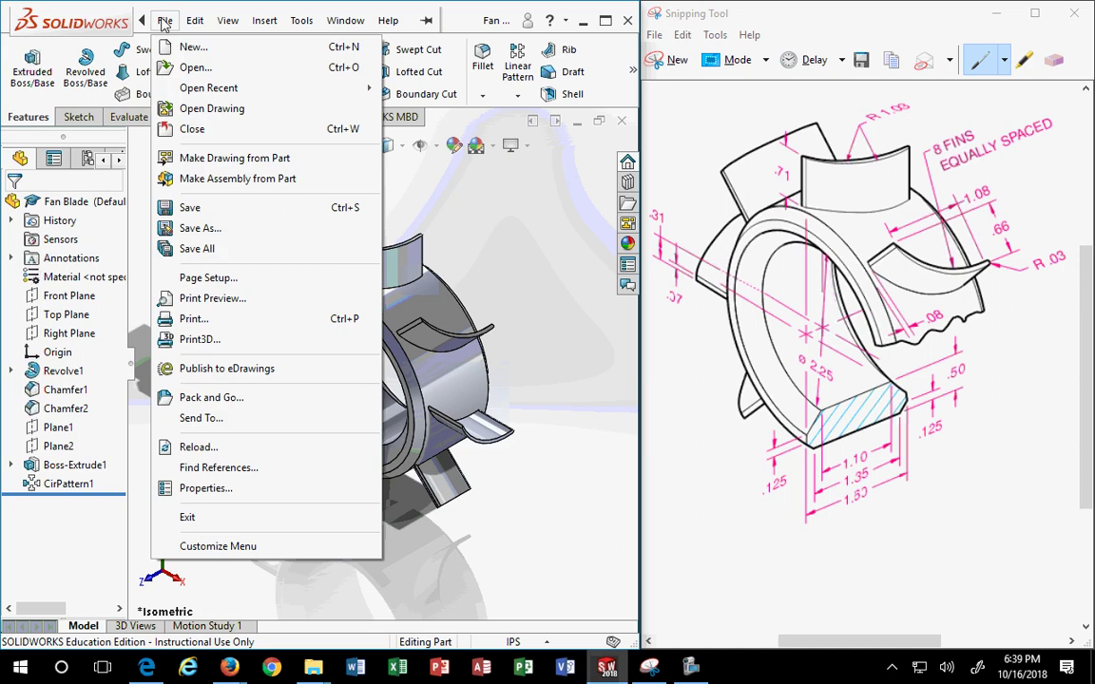
{"action": "mouse_move", "coordinate": [213, 91]}
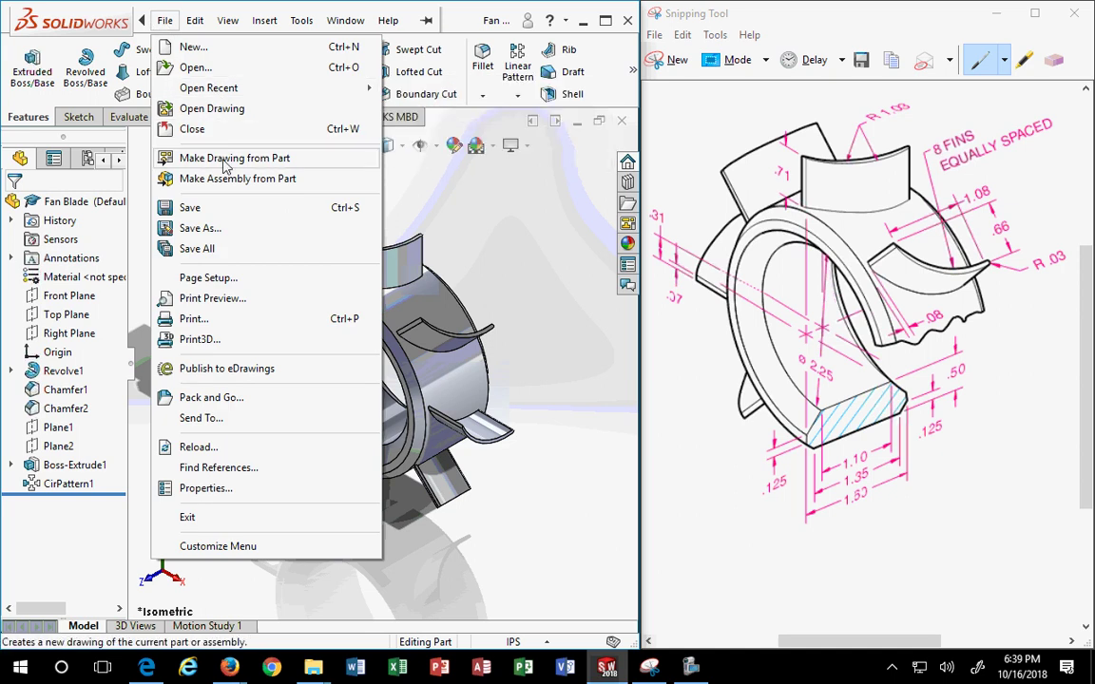
{"action": "key", "text": "Escape"}
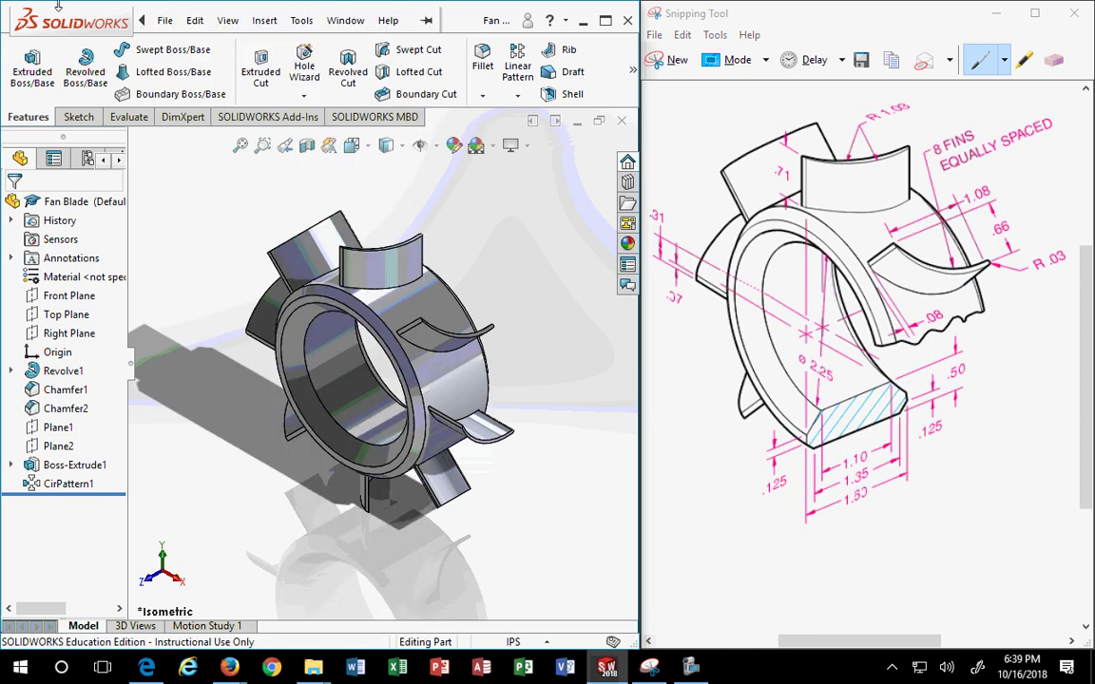
Start a drawing from the fan blade part, using IPS units and the ANSI dimension standard
{"action": "left_click", "coordinate": [165, 22]}
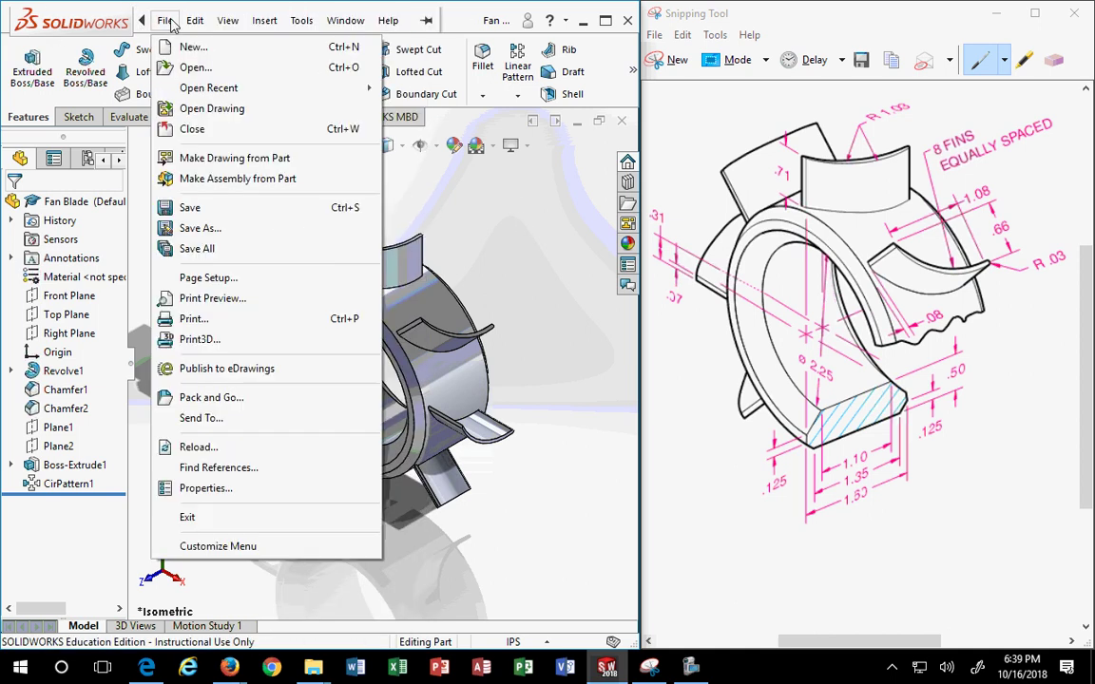
{"action": "left_click", "coordinate": [211, 161]}
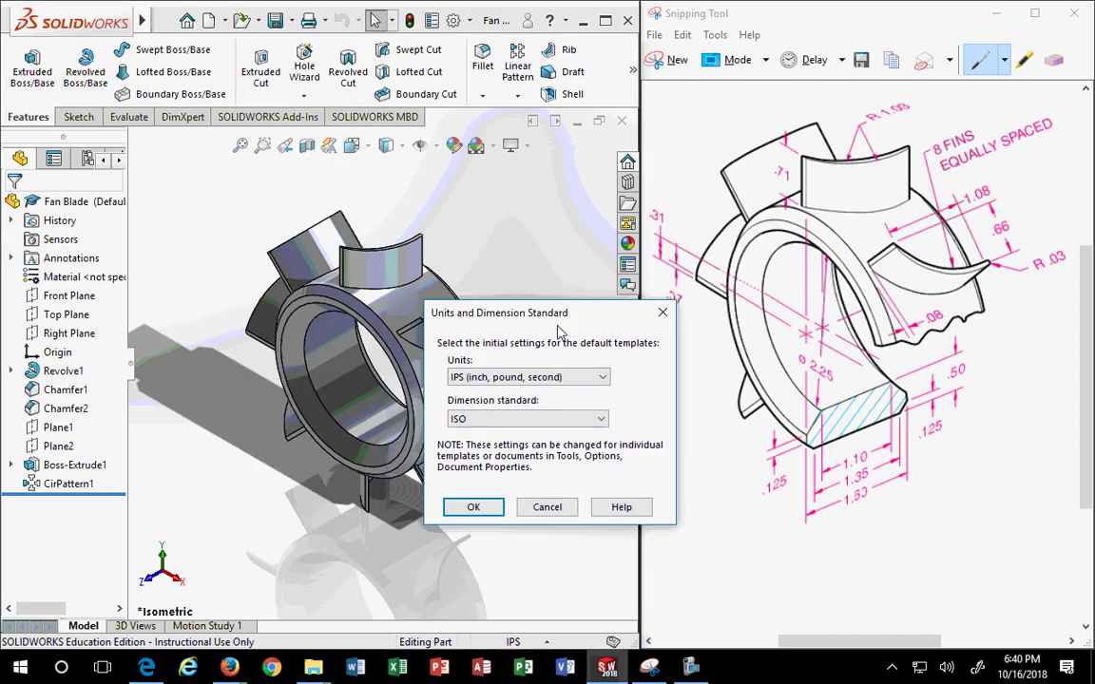
{"action": "left_click_drag", "start_coordinate": [514, 285], "coordinate": [470, 93]}
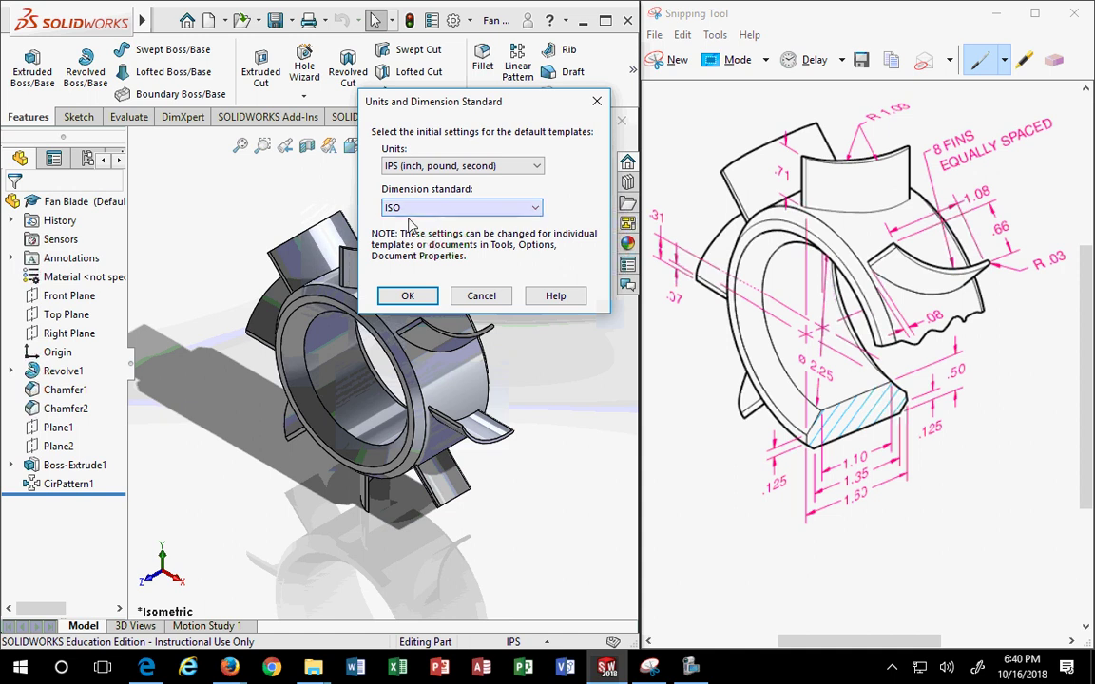
{"action": "left_click", "coordinate": [469, 210]}
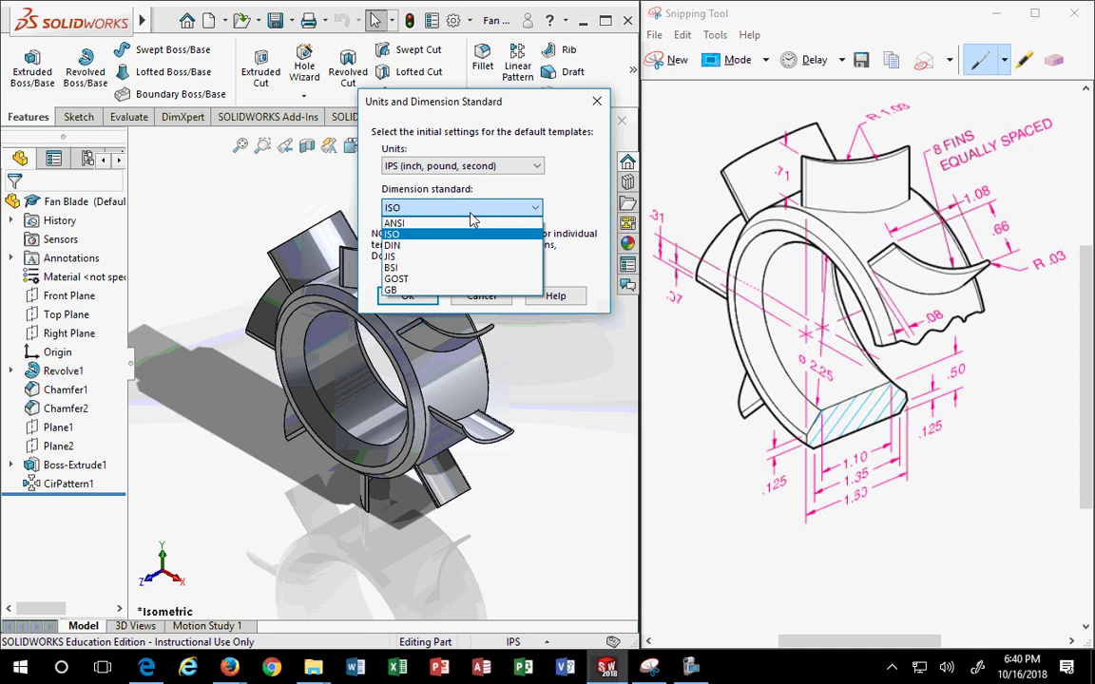
{"action": "left_click", "coordinate": [406, 224]}
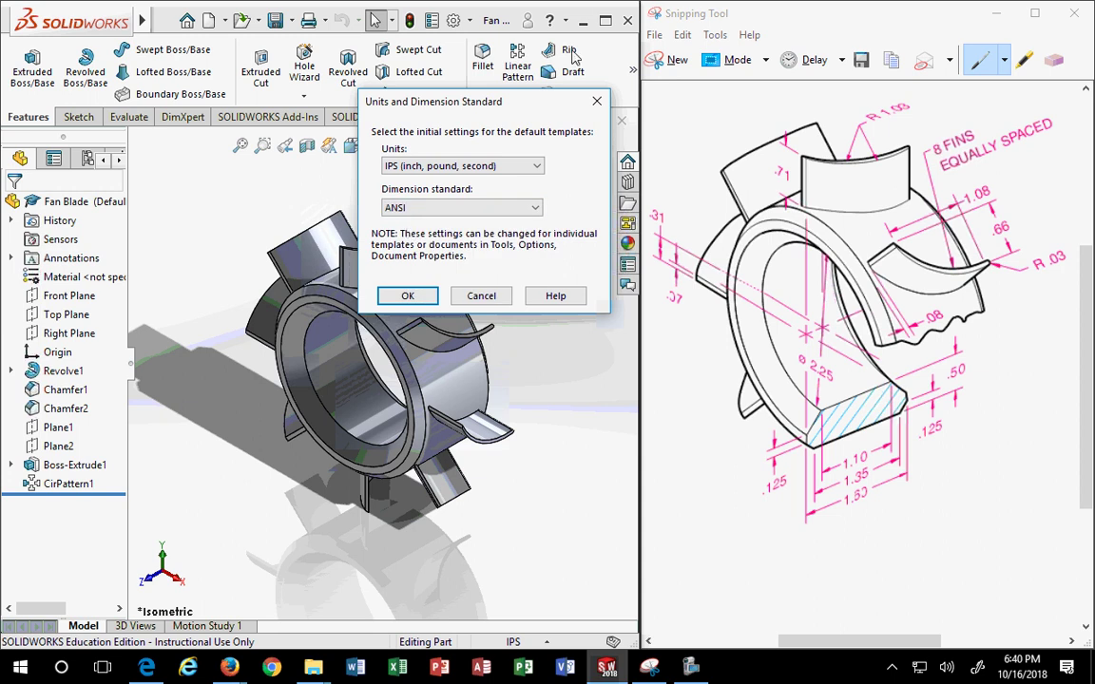
{"action": "left_click", "coordinate": [520, 168]}
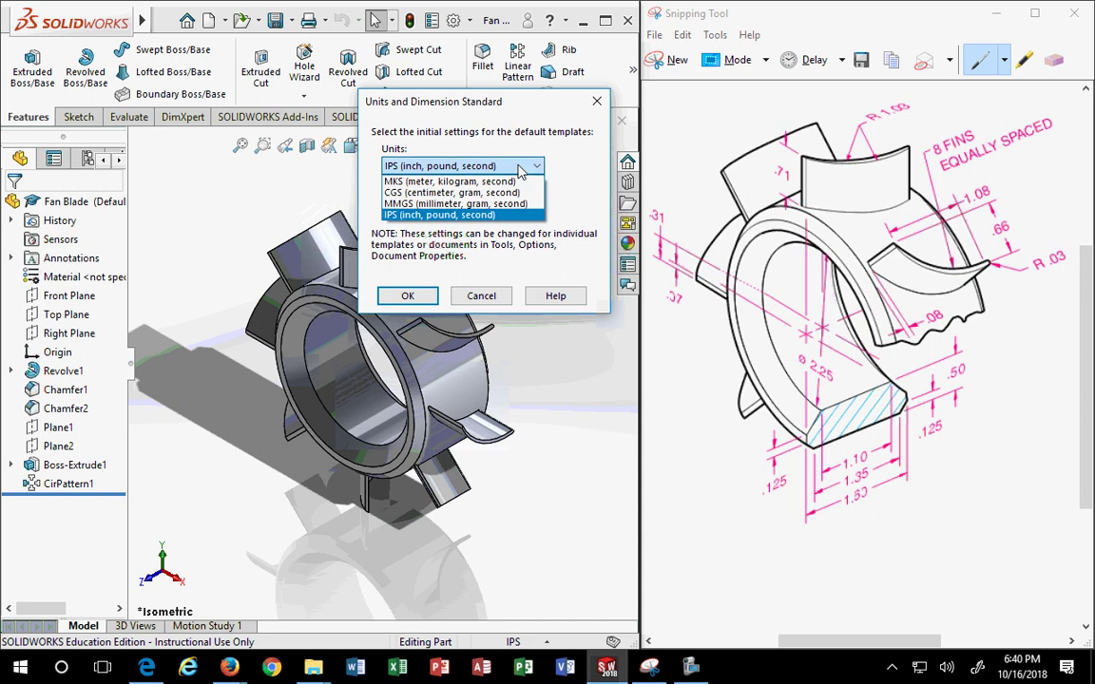
{"action": "left_click", "coordinate": [522, 136]}
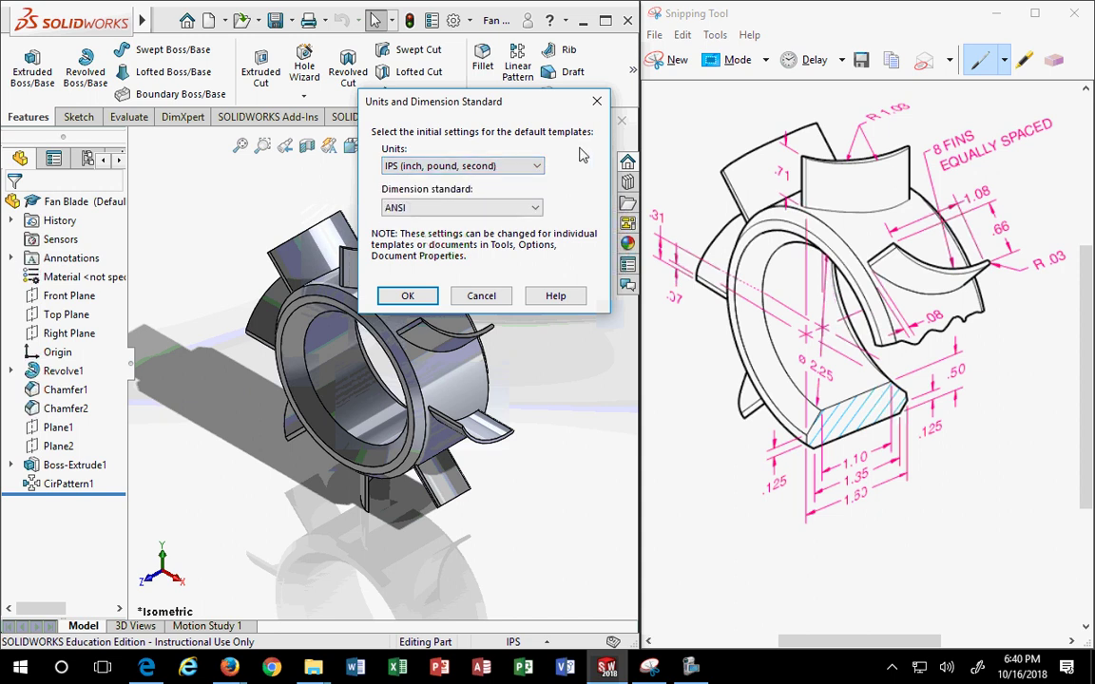
{"action": "left_click", "coordinate": [408, 297]}
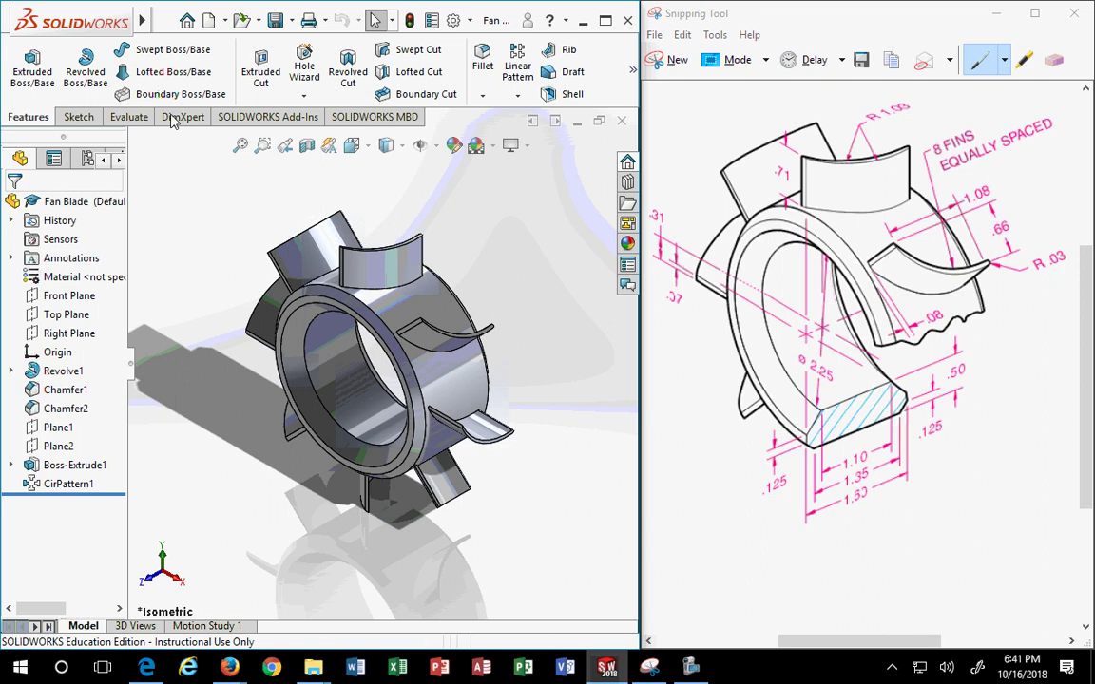
Create the drawing sheet in the standard A (ANSI) Landscape format
{"action": "left_click_drag", "start_coordinate": [355, 205], "coordinate": [412, 103]}
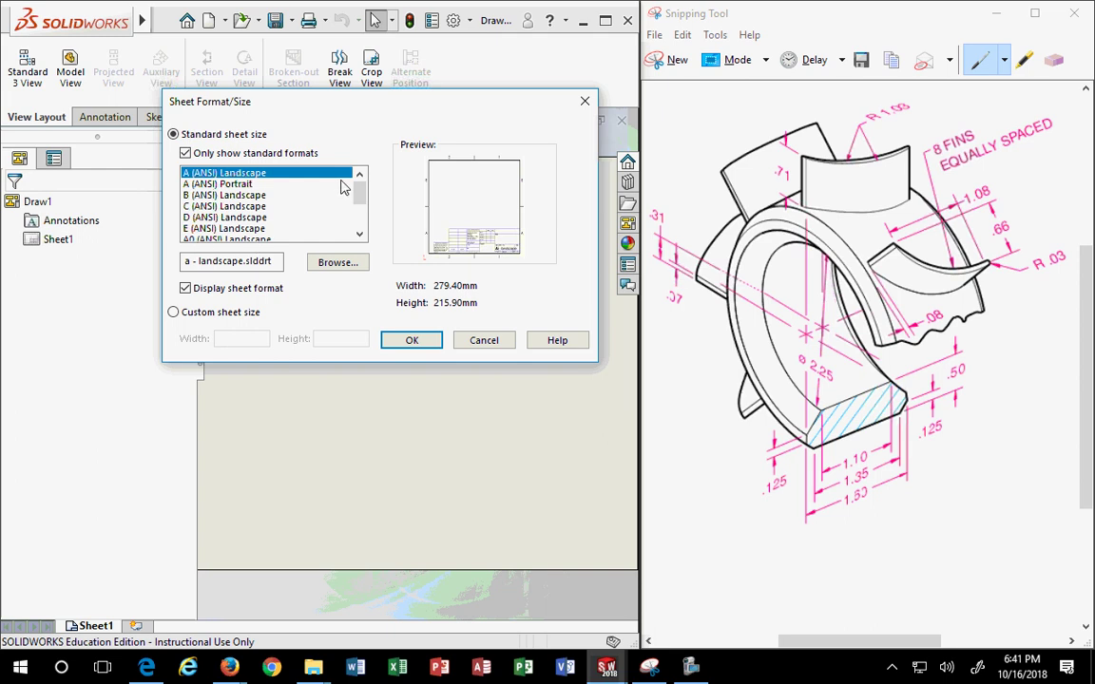
{"action": "mouse_move", "coordinate": [359, 189]}
{"action": "left_mouse_down"}
{"action": "mouse_move", "coordinate": [359, 220]}
{"action": "mouse_move", "coordinate": [359, 193]}
{"action": "left_mouse_up"}
{"action": "left_click", "coordinate": [233, 184]}
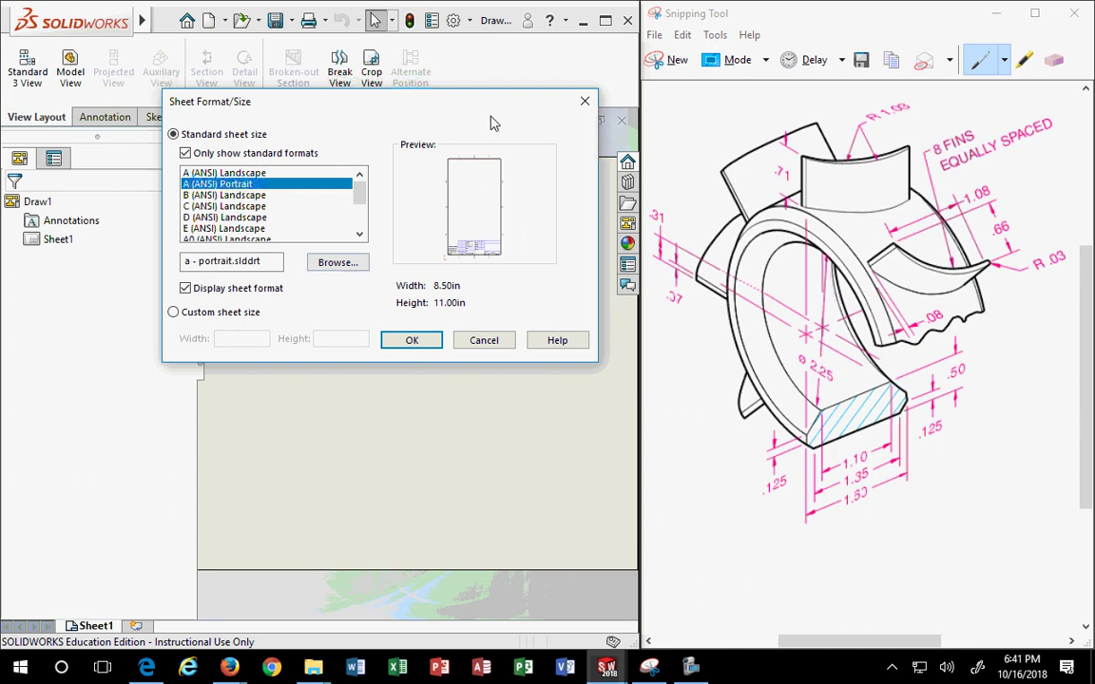
{"action": "left_click", "coordinate": [224, 173]}
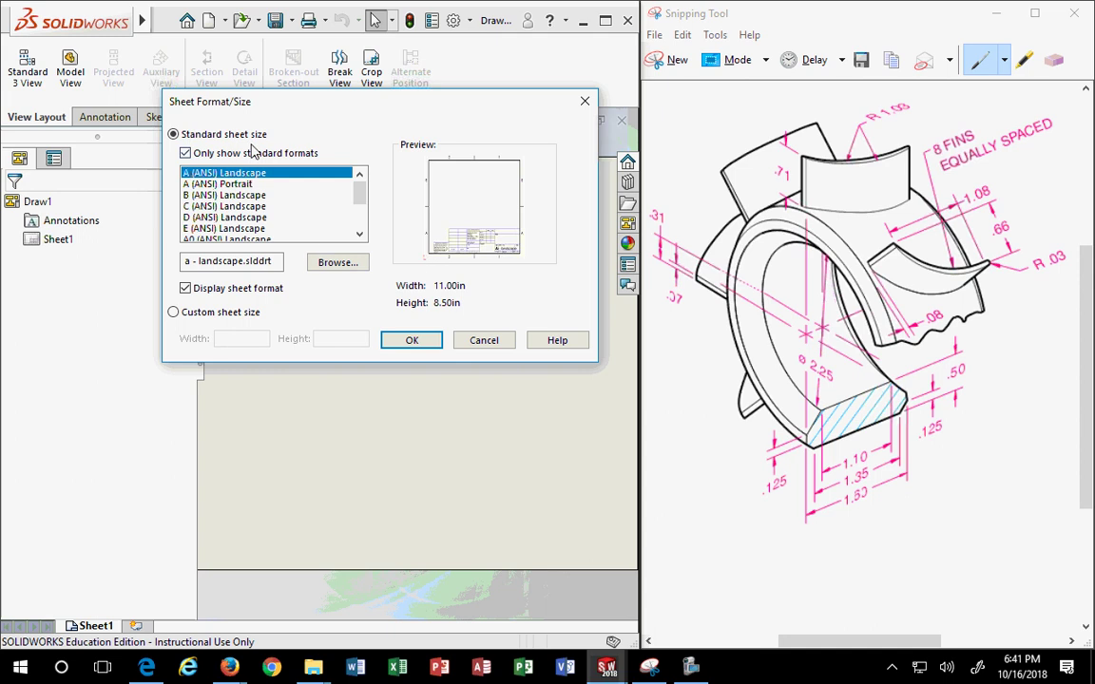
{"action": "left_click", "coordinate": [419, 341]}
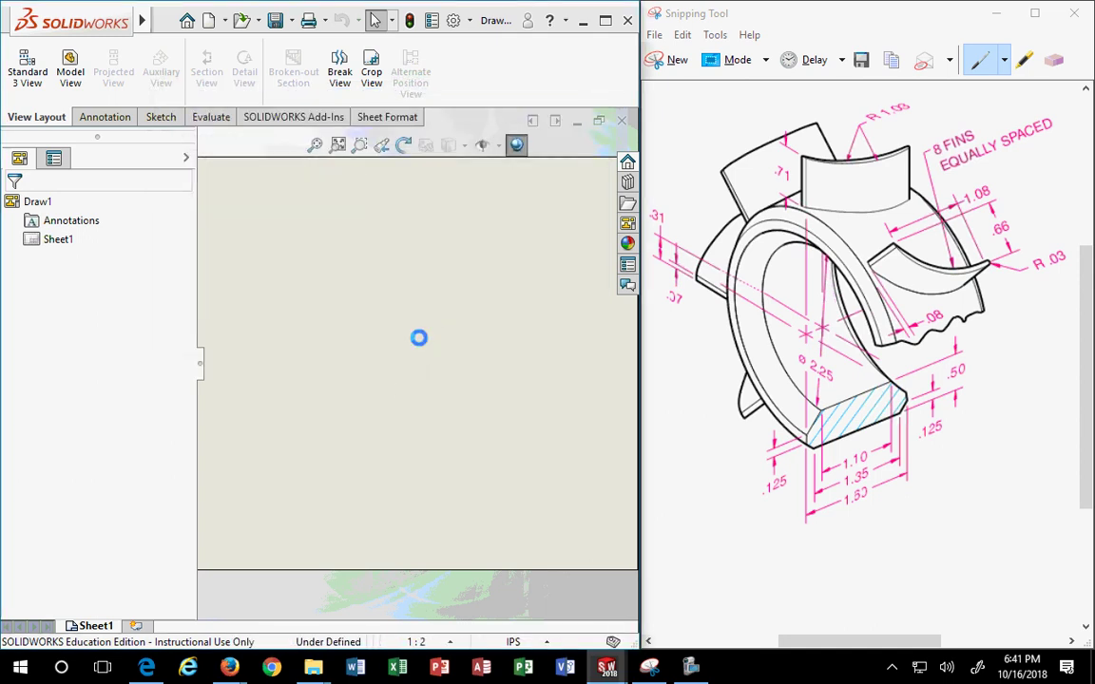
Place the Front view in the sheet's lower left area, with a projected top view above it and an isometric view diagonally up
{"action": "left_click_drag", "start_coordinate": [196, 286], "coordinate": [88, 285]}
{"action": "left_click_drag", "start_coordinate": [639, 367], "coordinate": [662, 367]}
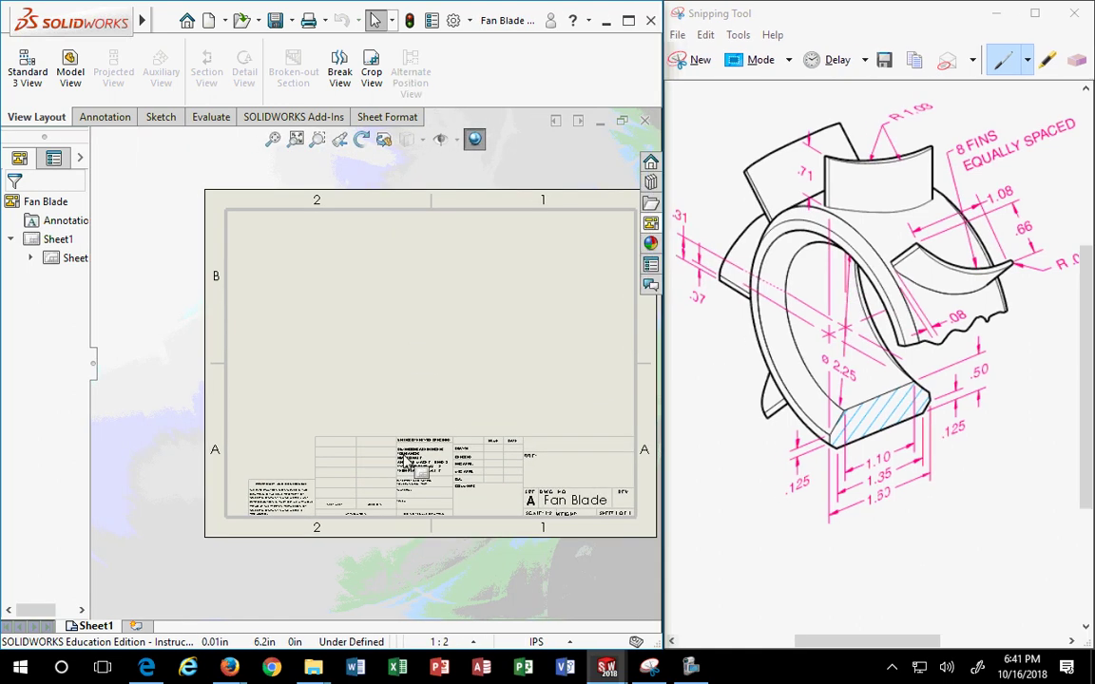
{"action": "left_click", "coordinate": [650, 163]}
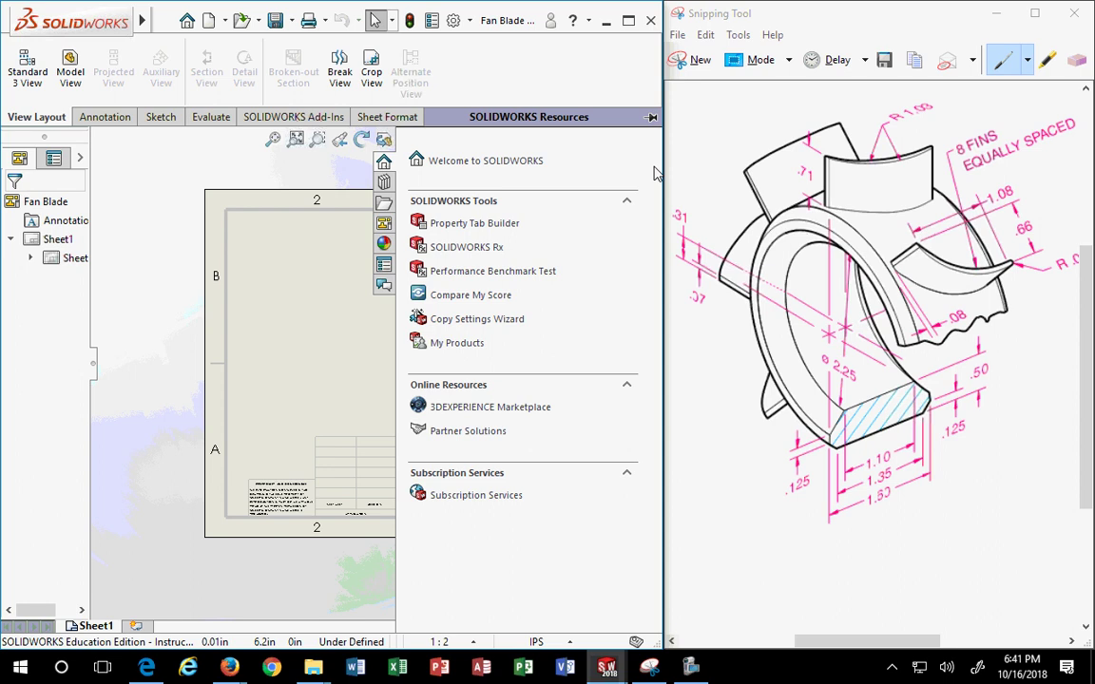
{"action": "left_click", "coordinate": [384, 223]}
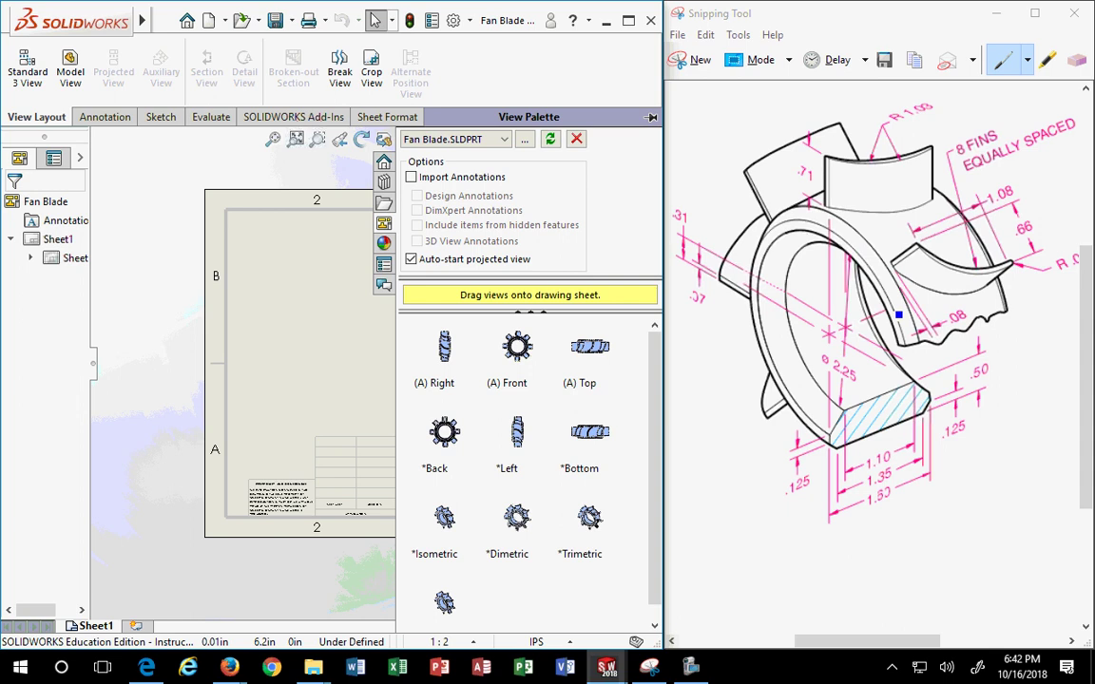
{"action": "mouse_move", "coordinate": [516, 344]}
{"action": "left_mouse_down"}
{"action": "mouse_move", "coordinate": [471, 323]}
{"action": "mouse_move", "coordinate": [320, 385]}
{"action": "left_mouse_up"}
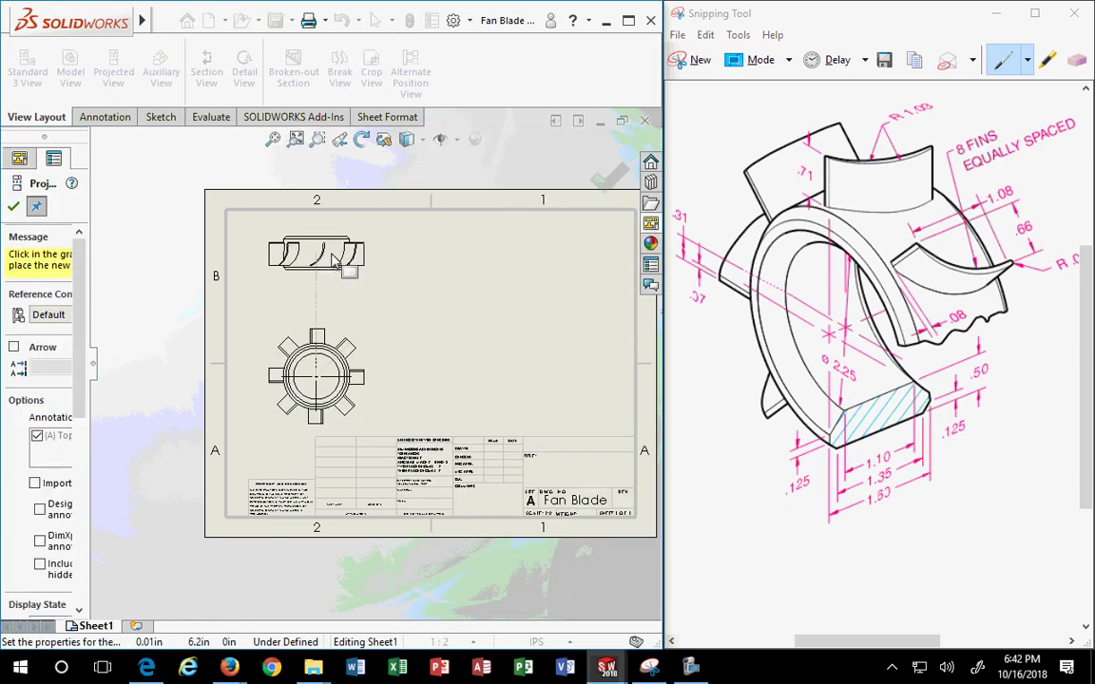
{"action": "left_click", "coordinate": [333, 259]}
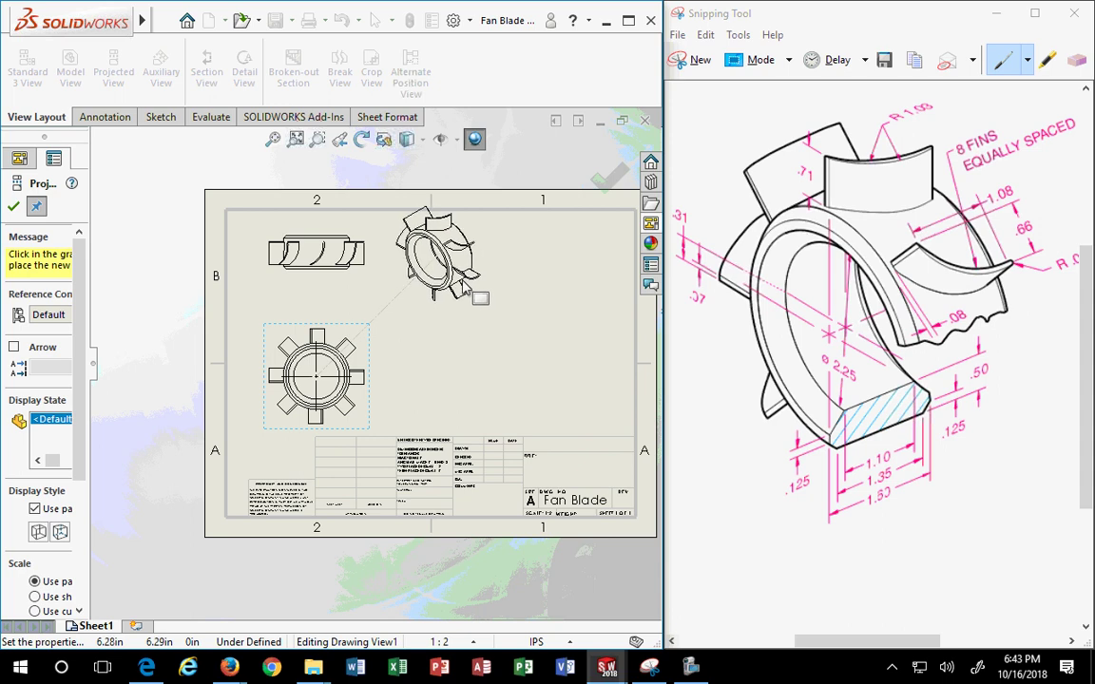
{"action": "left_click", "coordinate": [454, 277]}
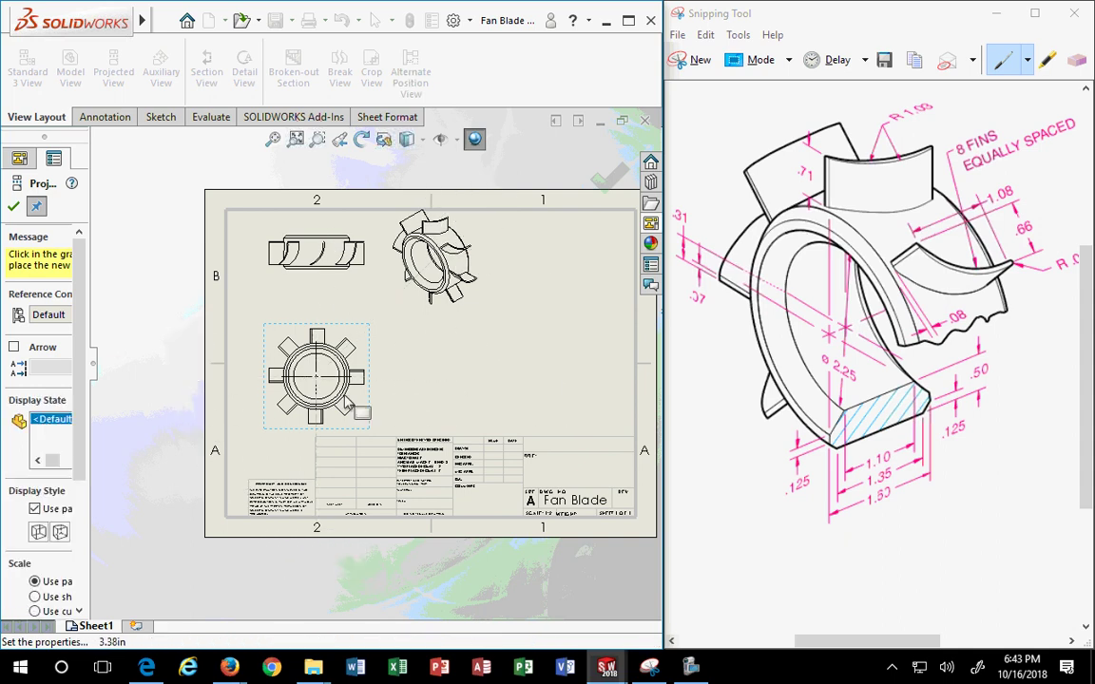
{"action": "left_click", "coordinate": [601, 186]}
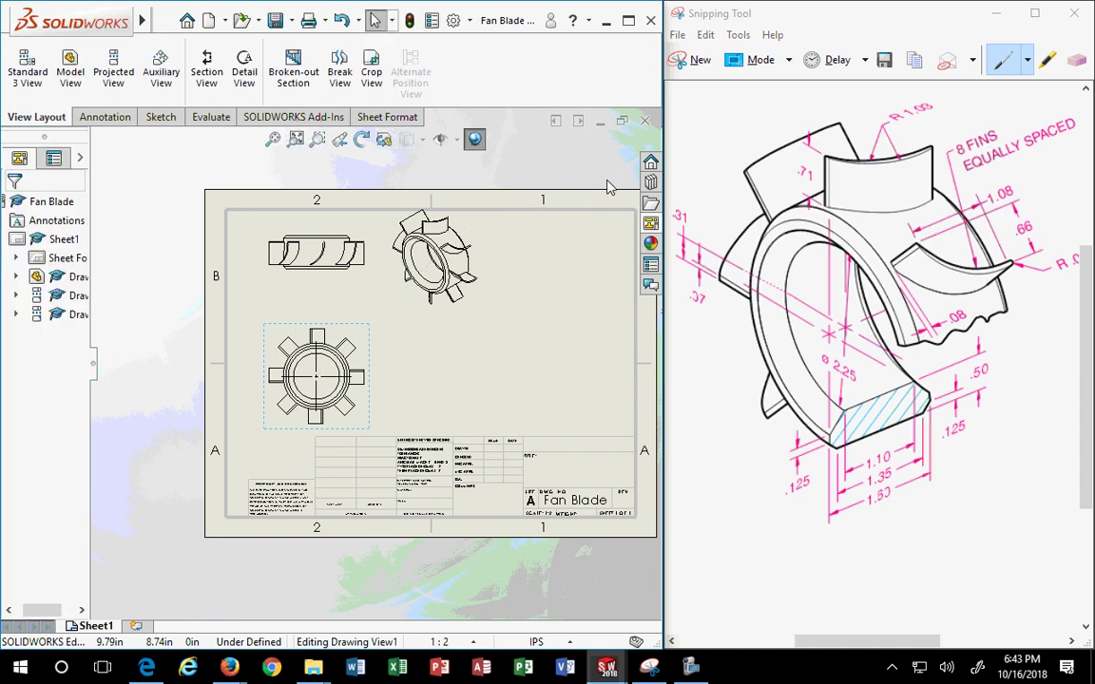
Extend the front view's center mark lines past the fins on all four sides and shift the view slightly up
{"action": "scroll", "coordinate": [277, 415], "scroll_direction": "down", "scroll_amount": 1}
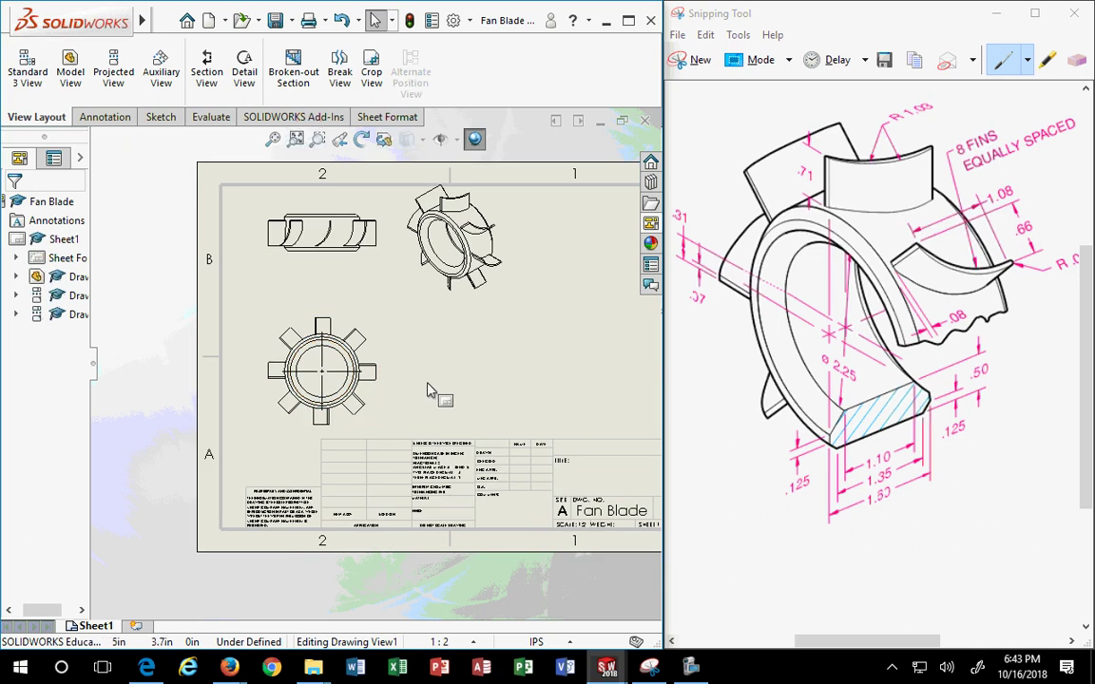
{"action": "scroll", "coordinate": [428, 391], "scroll_direction": "down", "scroll_amount": 1}
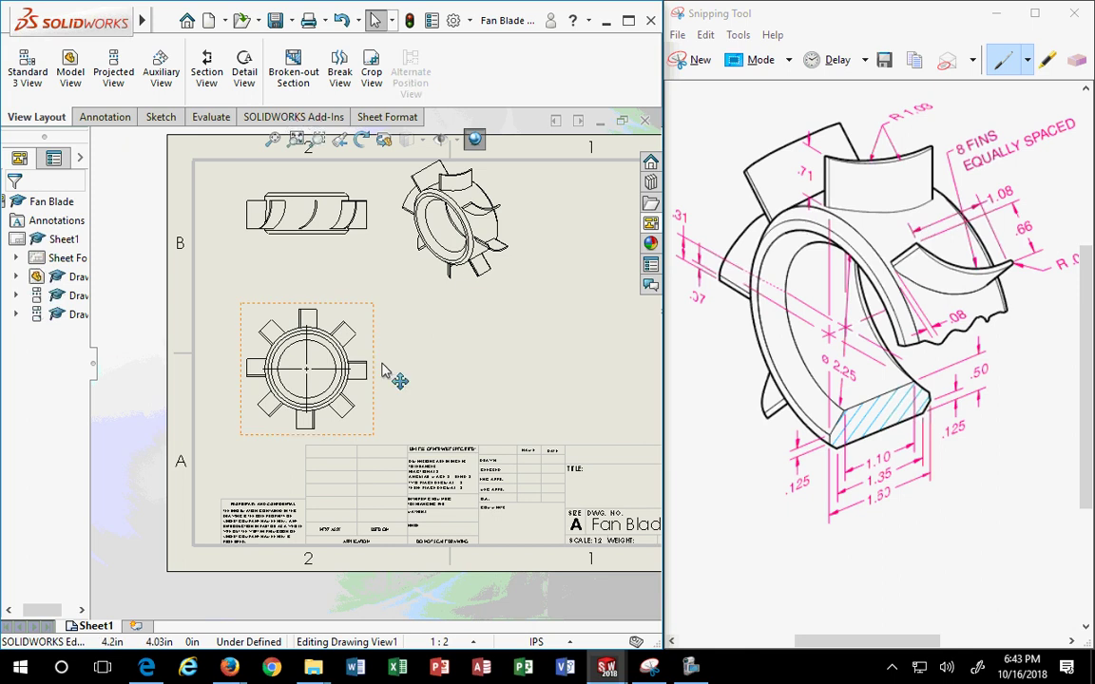
{"action": "scroll", "coordinate": [390, 371], "scroll_direction": "down", "scroll_amount": 2}
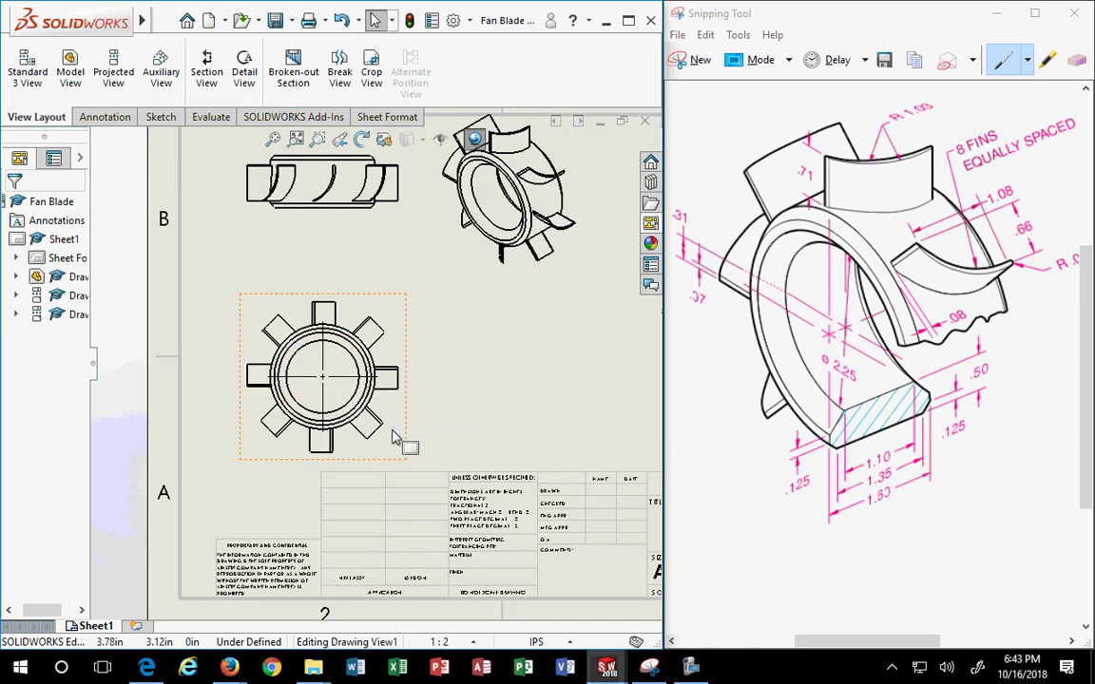
{"action": "left_click", "coordinate": [378, 380]}
{"action": "left_click_drag", "start_coordinate": [379, 378], "coordinate": [415, 376]}
{"action": "left_click_drag", "start_coordinate": [268, 377], "coordinate": [224, 376]}
{"action": "left_click_drag", "start_coordinate": [322, 321], "coordinate": [322, 283]}
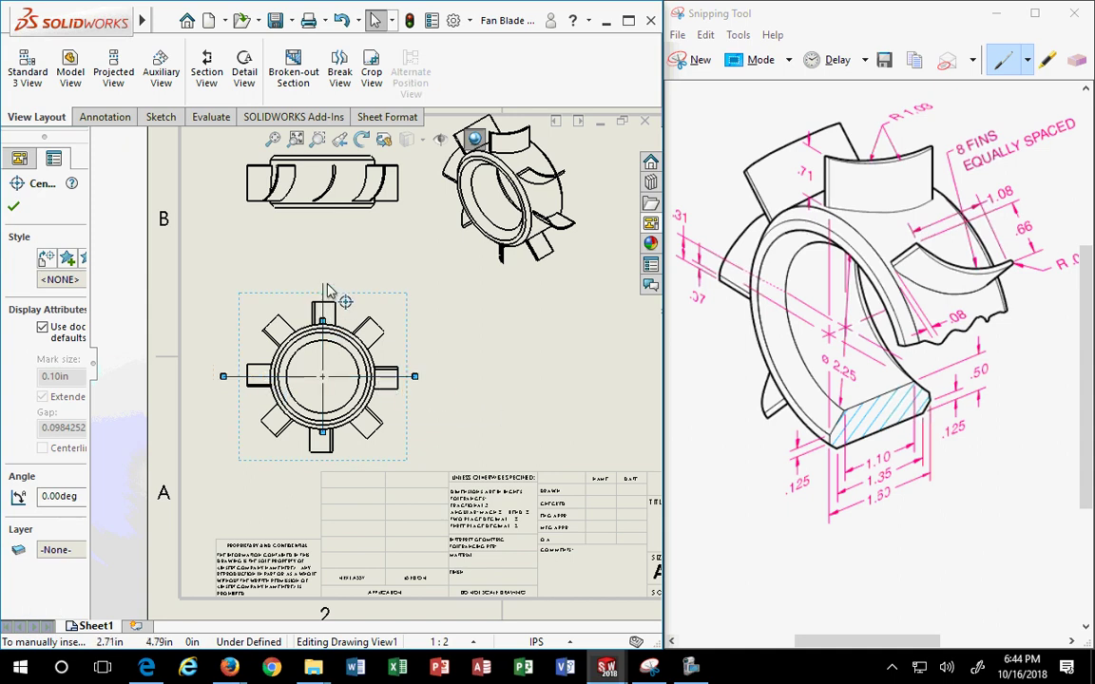
{"action": "left_click_drag", "start_coordinate": [323, 434], "coordinate": [328, 471]}
{"action": "left_click", "coordinate": [535, 407]}
{"action": "left_click_drag", "start_coordinate": [411, 333], "coordinate": [417, 306]}
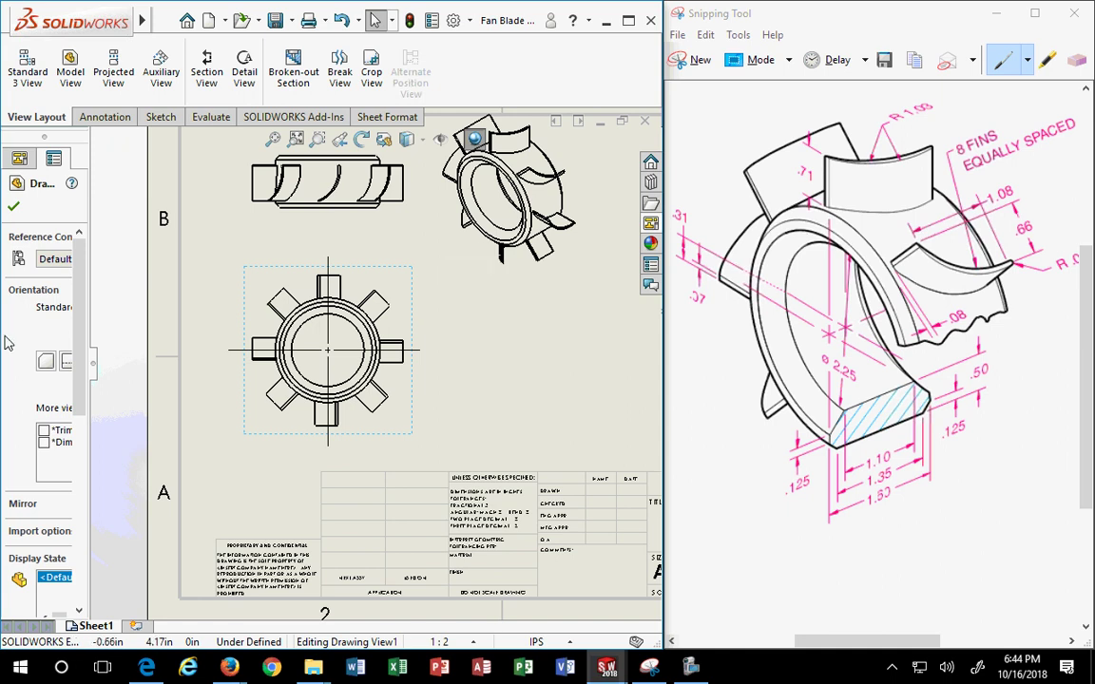
Examine the front view's orientation, display style, scale and dimension type properties
{"action": "left_click_drag", "start_coordinate": [89, 212], "coordinate": [215, 214]}
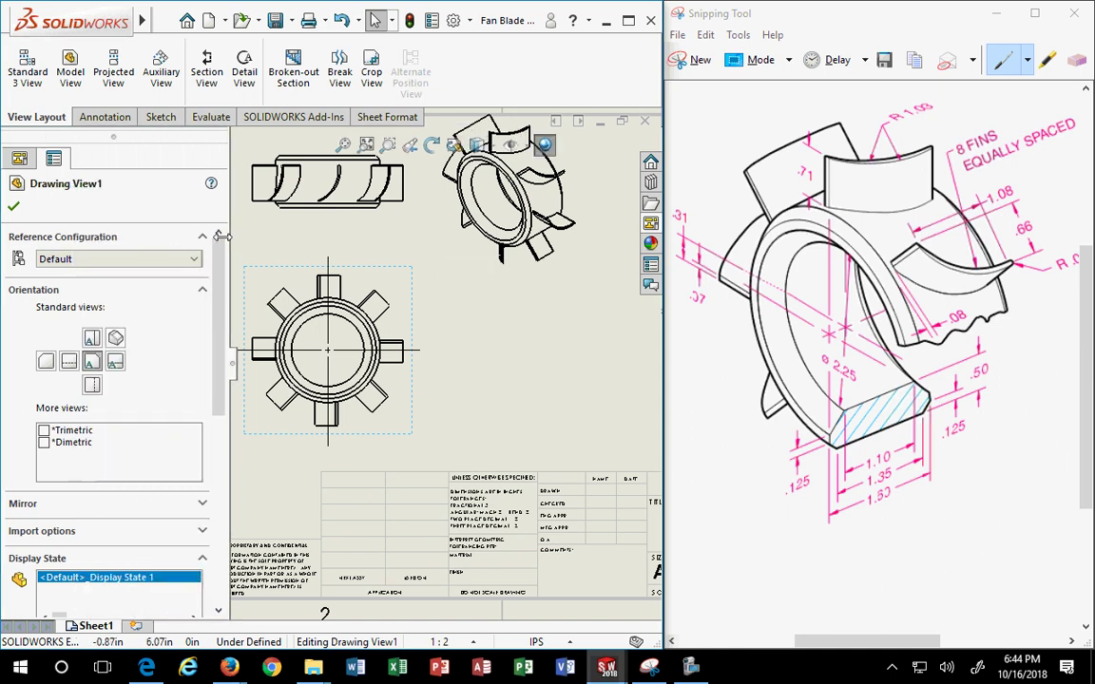
{"action": "left_click", "coordinate": [585, 312]}
{"action": "key", "text": "f"}
{"action": "mouse_move", "coordinate": [380, 284]}
{"action": "middle_mouse_down"}
{"action": "mouse_move", "coordinate": [479, 407]}
{"action": "mouse_move", "coordinate": [466, 403]}
{"action": "middle_mouse_up"}
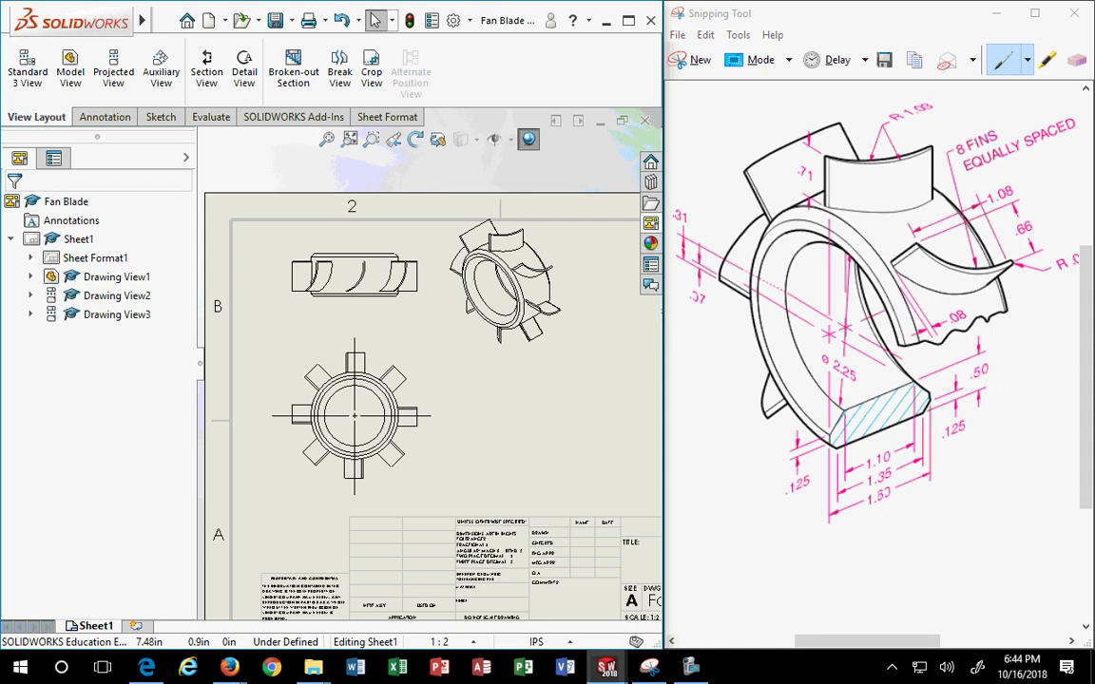
{"action": "left_click", "coordinate": [421, 378]}
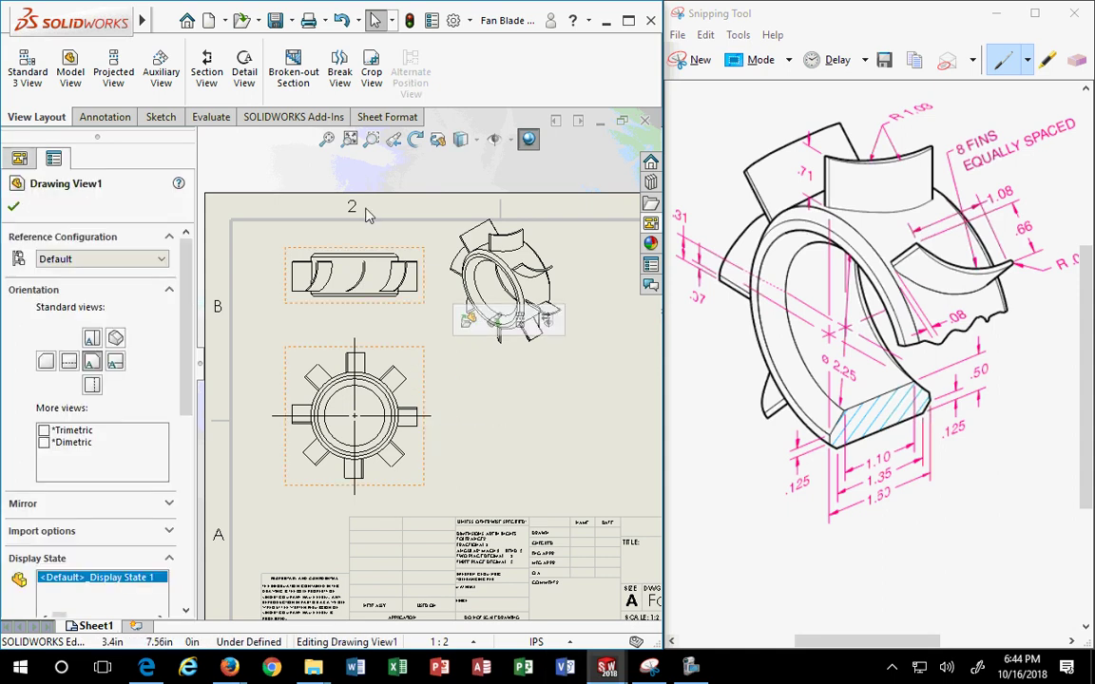
{"action": "scroll", "coordinate": [190, 283], "scroll_direction": "down", "scroll_amount": 1}
{"action": "mouse_move", "coordinate": [190, 282]}
{"action": "left_mouse_down"}
{"action": "mouse_move", "coordinate": [186, 375]}
{"action": "mouse_move", "coordinate": [199, 440]}
{"action": "left_mouse_up"}
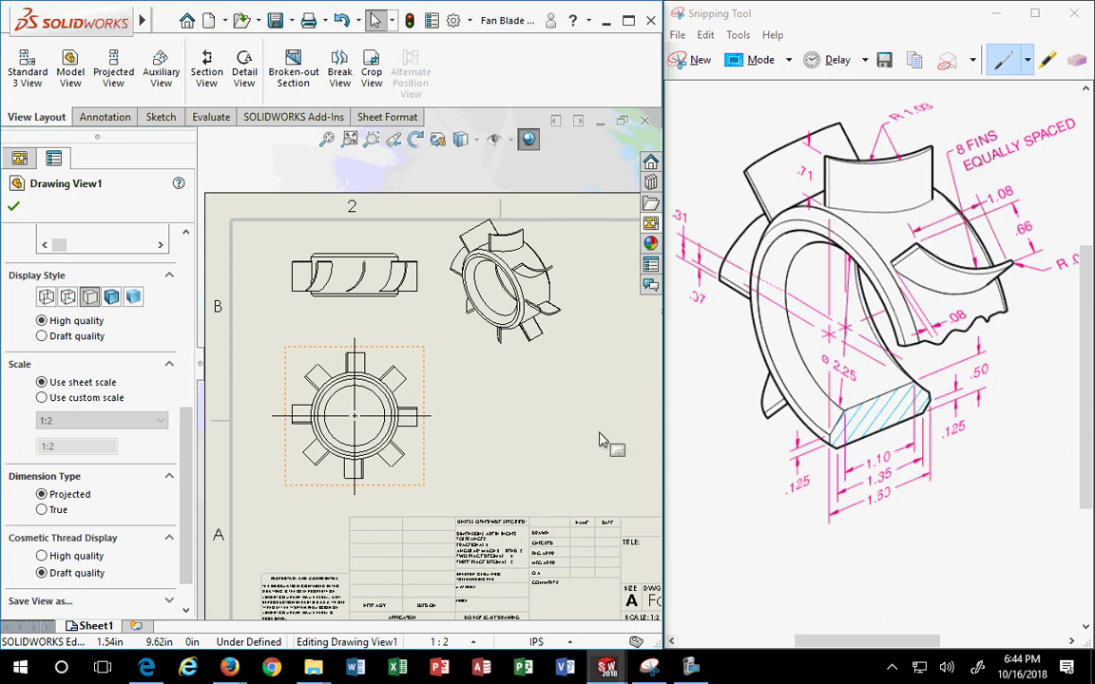
{"action": "left_click", "coordinate": [478, 413]}
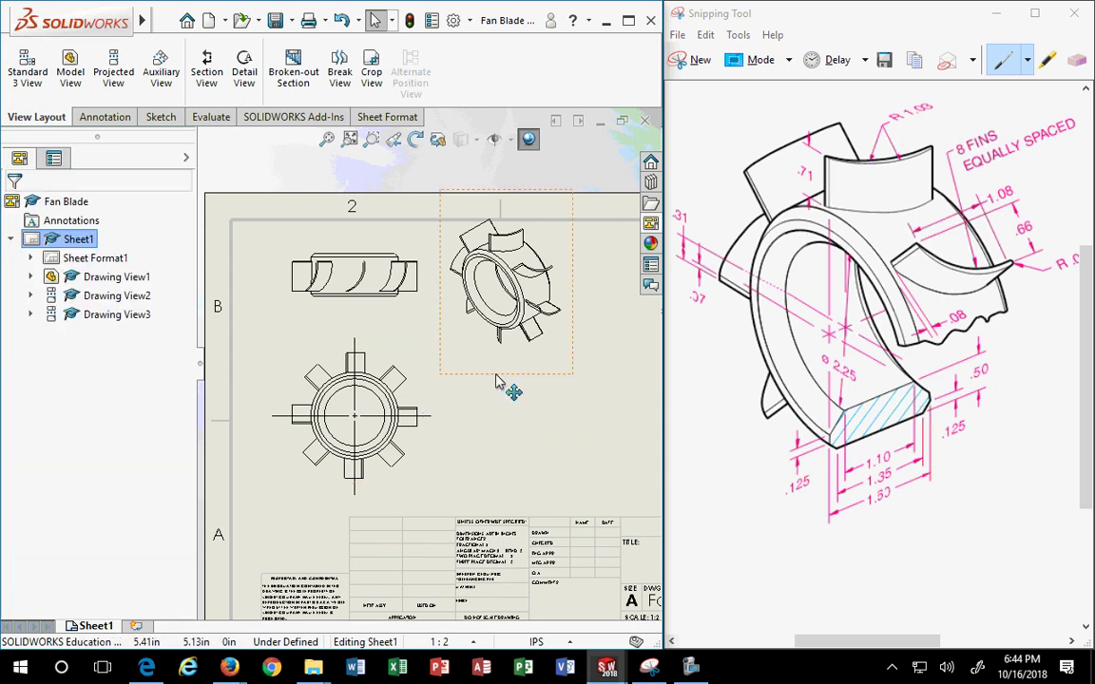
Set the front view's display style to Hidden Lines Visible
{"action": "left_click", "coordinate": [344, 325]}
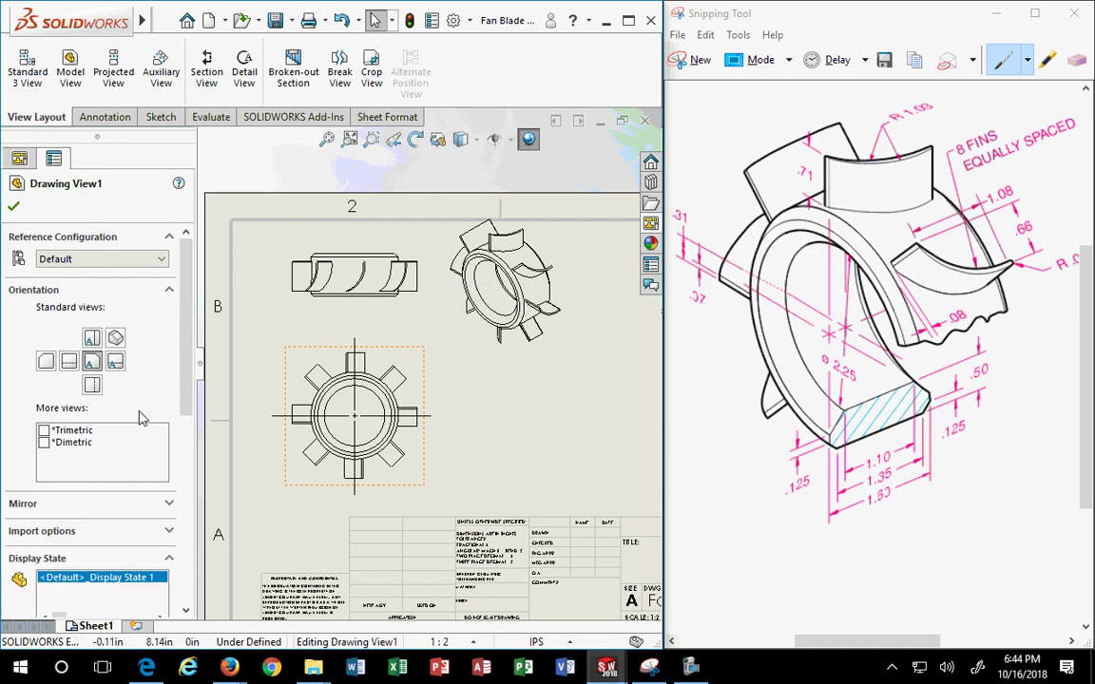
{"action": "scroll", "coordinate": [139, 418], "scroll_direction": "down", "scroll_amount": 5}
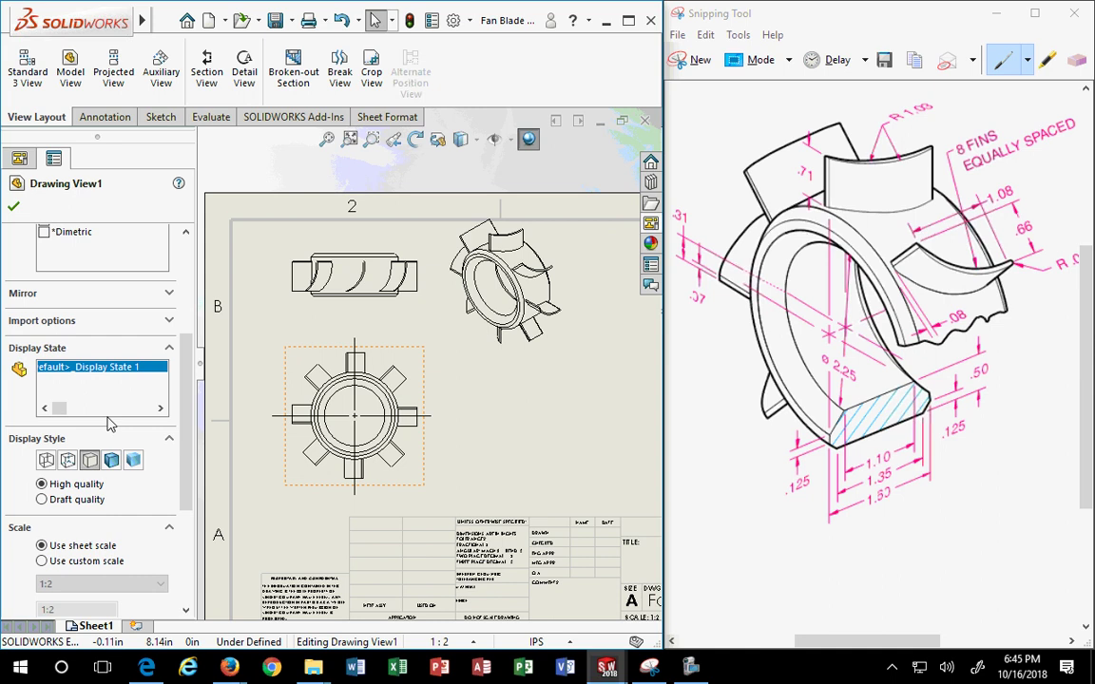
{"action": "left_click", "coordinate": [68, 461]}
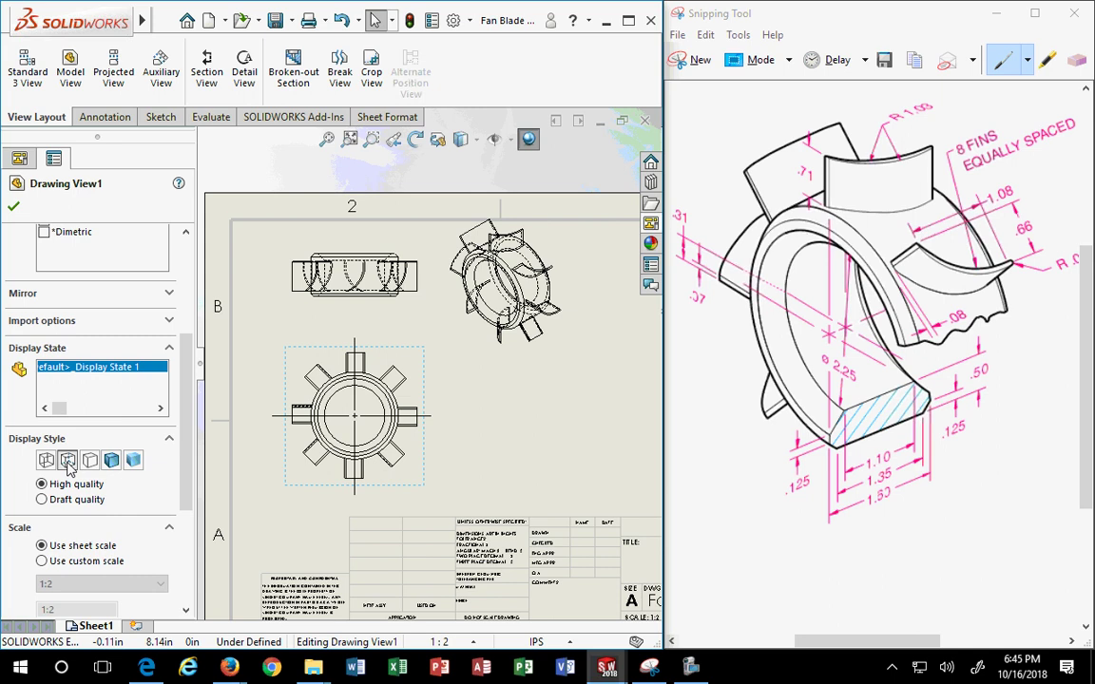
{"action": "left_click", "coordinate": [371, 302]}
Make the isometric view independent of its parent's display style and set it to Hidden Lines Removed
{"action": "left_click", "coordinate": [483, 350]}
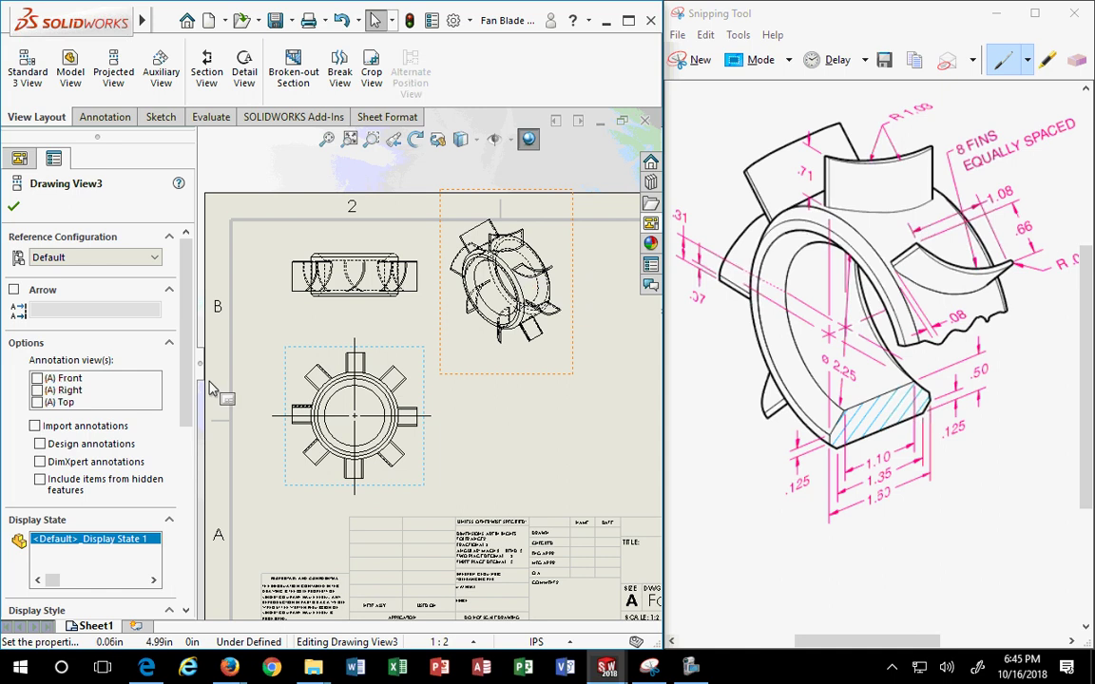
{"action": "left_click_drag", "start_coordinate": [189, 344], "coordinate": [203, 514]}
{"action": "left_click", "coordinate": [35, 268]}
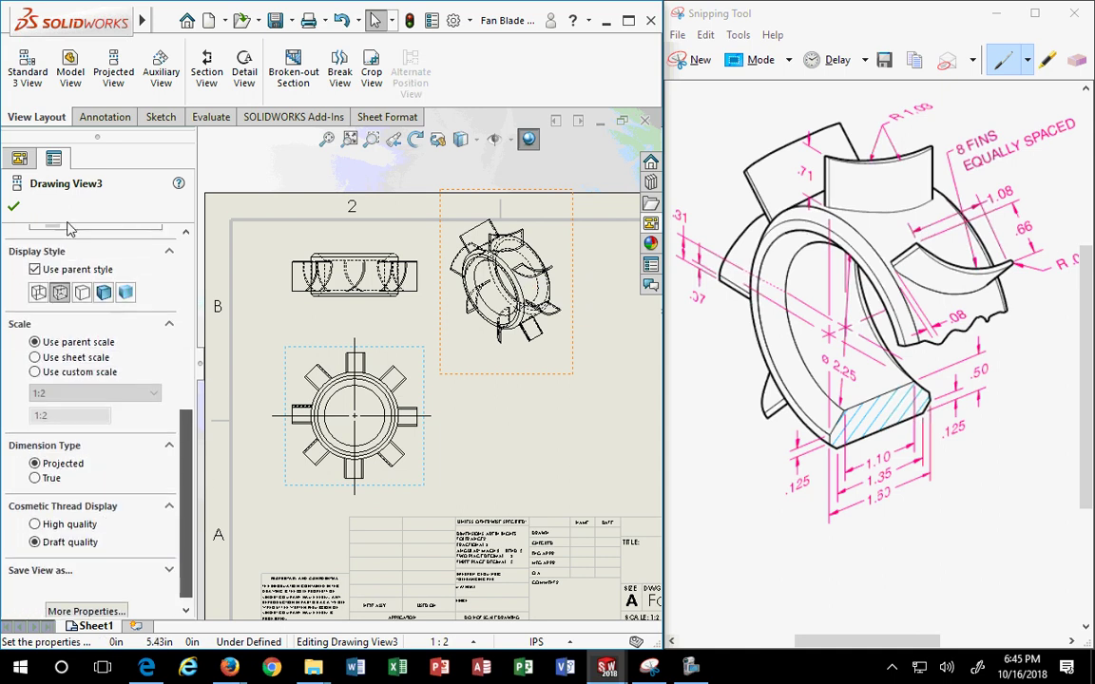
{"action": "left_click", "coordinate": [82, 291]}
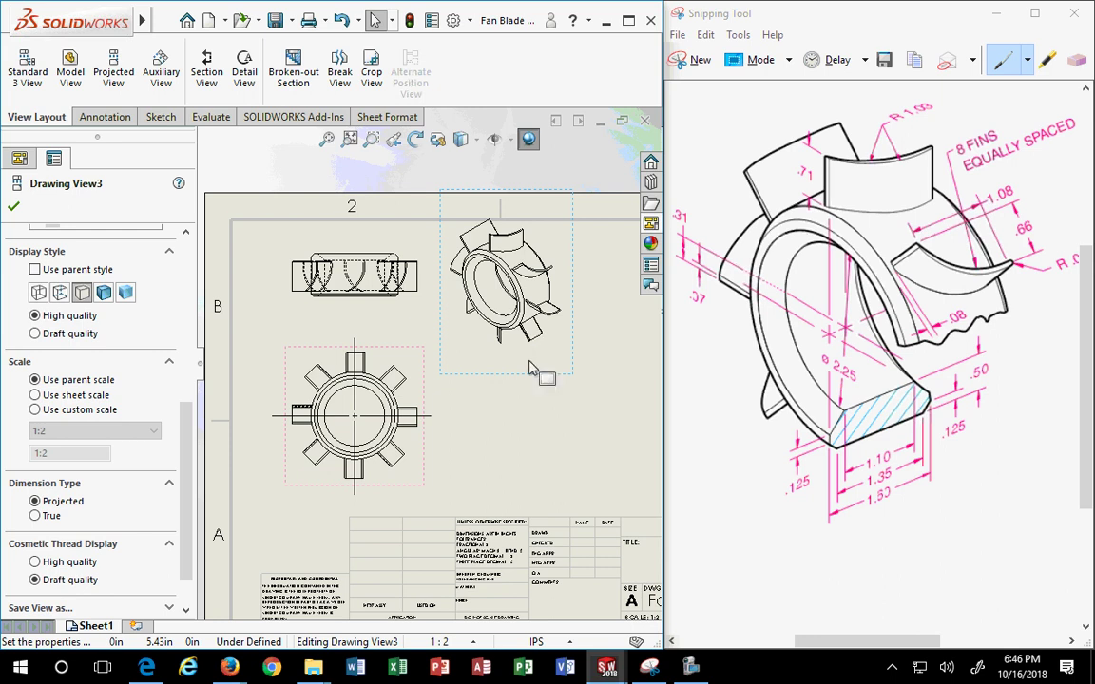
Set the isometric view to a custom scale of 1:4 and move it toward the sheet's upper right corner
{"action": "left_click", "coordinate": [491, 374]}
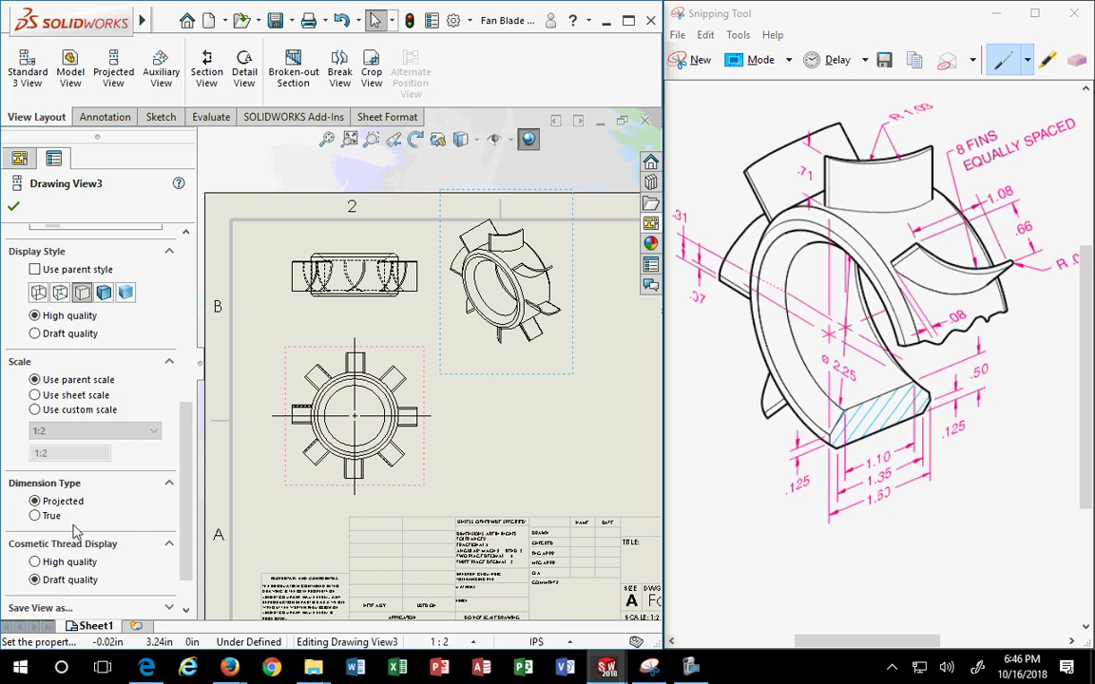
{"action": "left_click", "coordinate": [35, 410]}
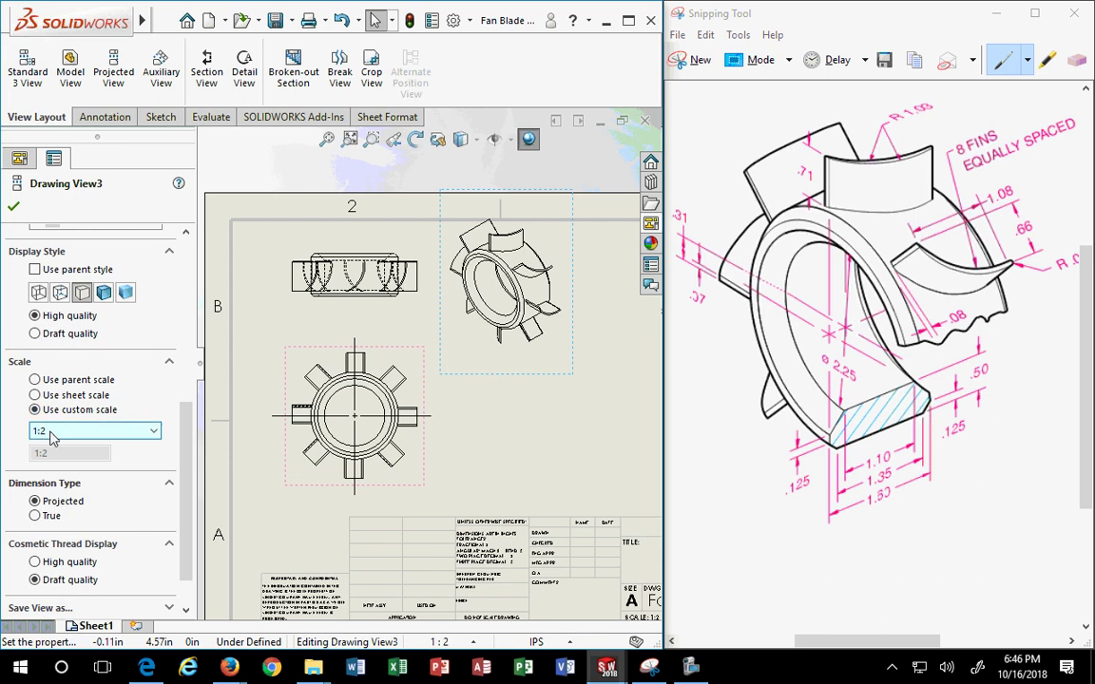
{"action": "left_click", "coordinate": [47, 432]}
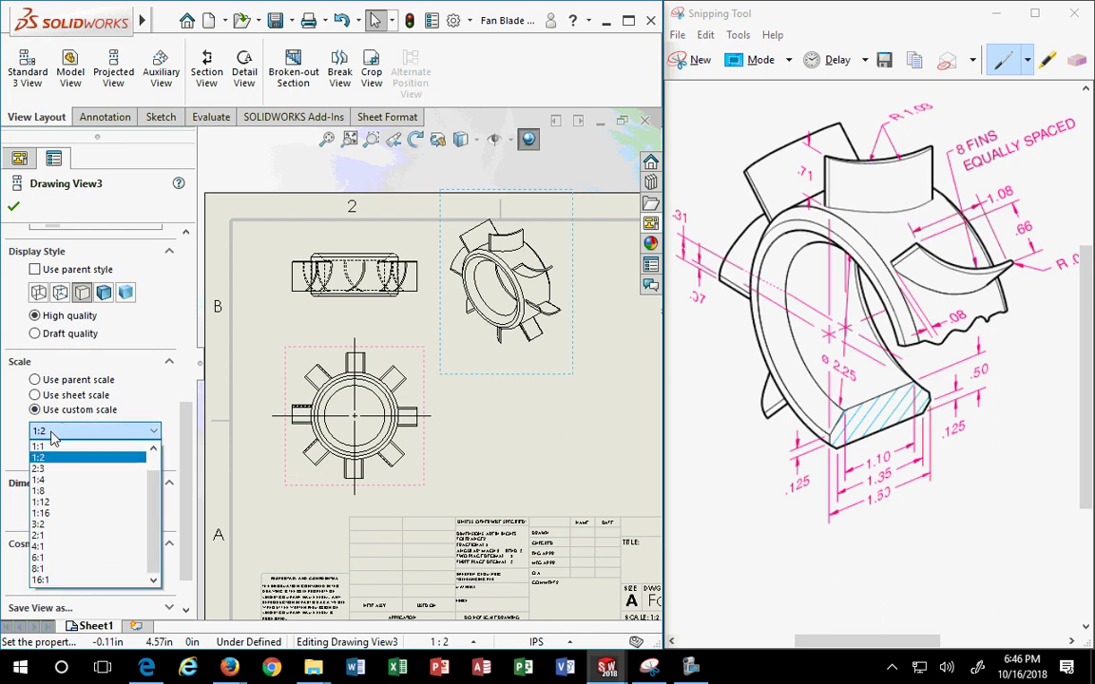
{"action": "left_click", "coordinate": [42, 481]}
{"action": "scroll", "coordinate": [599, 495], "scroll_direction": "up", "scroll_amount": 2}
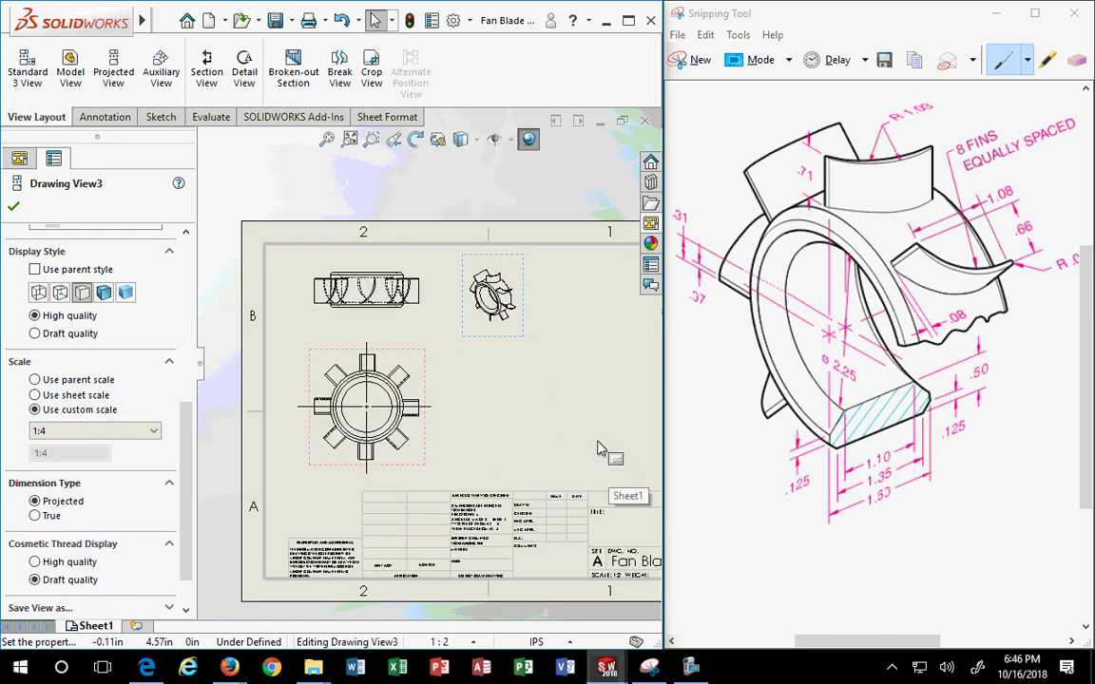
{"action": "scroll", "coordinate": [579, 442], "scroll_direction": "up", "scroll_amount": 2}
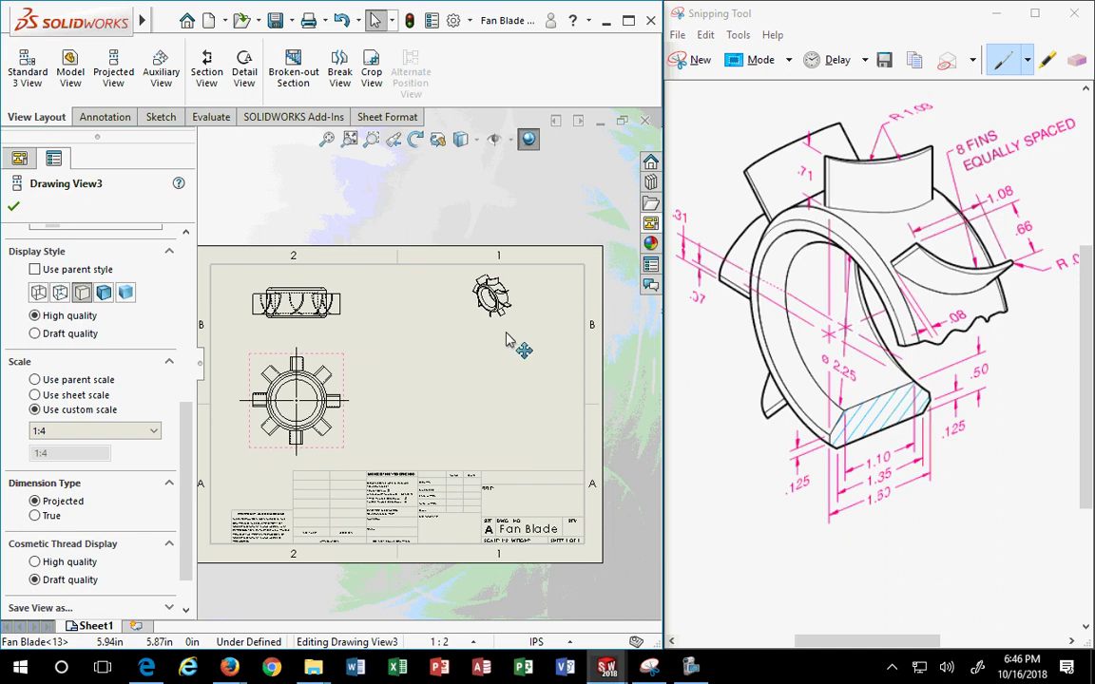
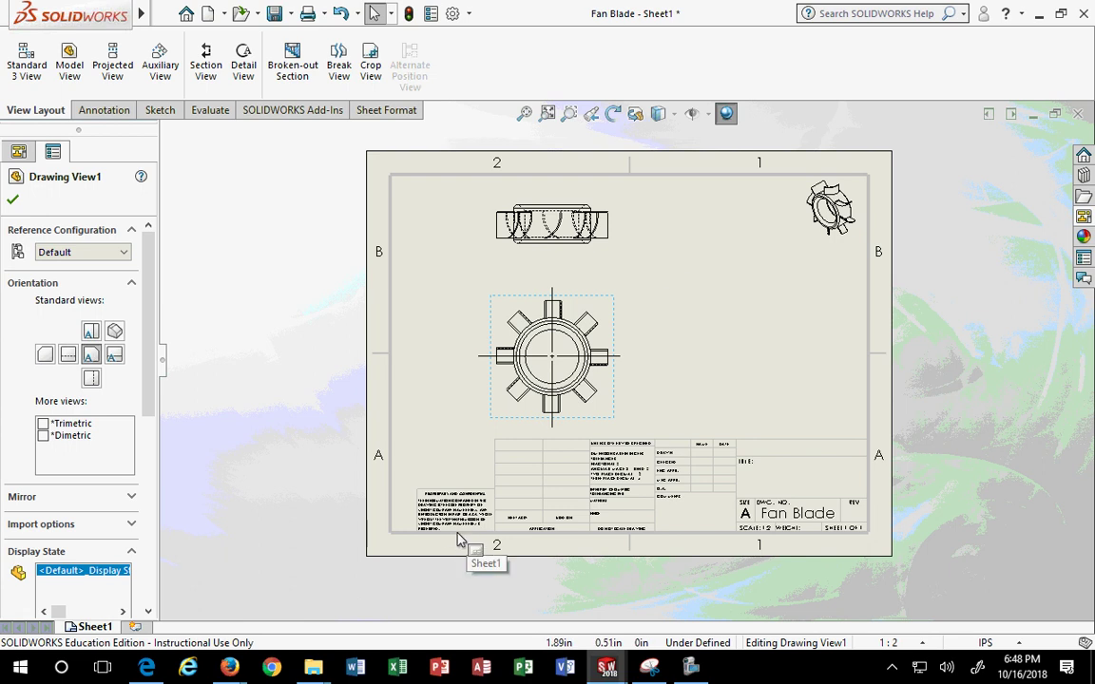
Inspect the sheet format of Sheet1 in its edit mode and return to the drawing sheet
{"action": "left_click", "coordinate": [217, 233]}
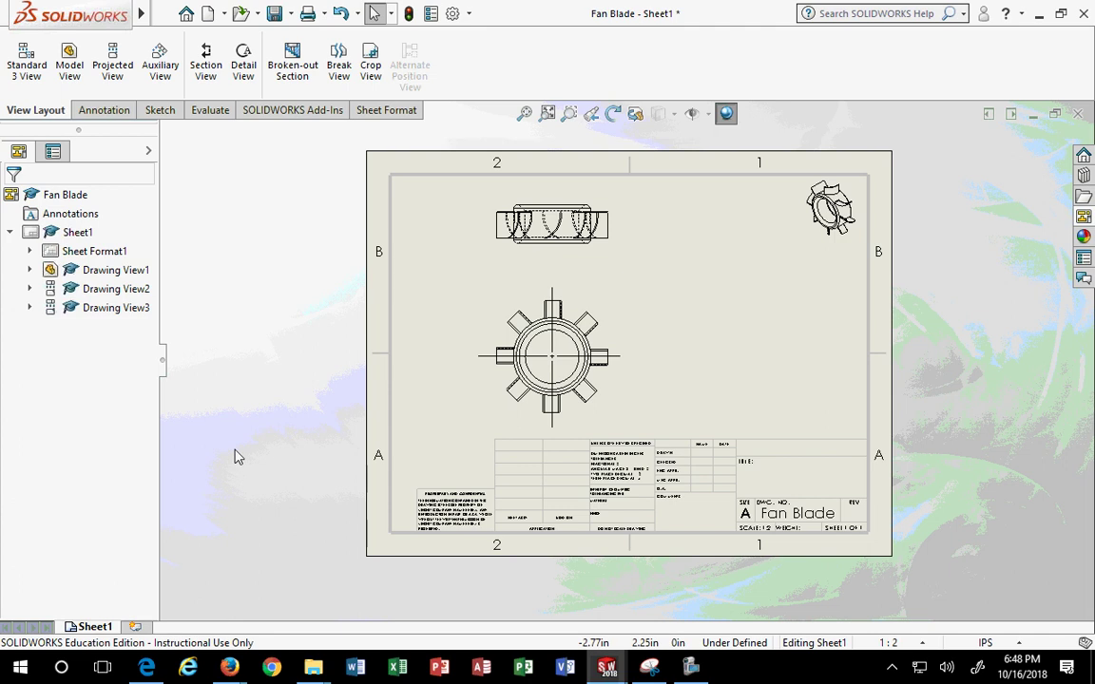
{"action": "right_click", "coordinate": [74, 235]}
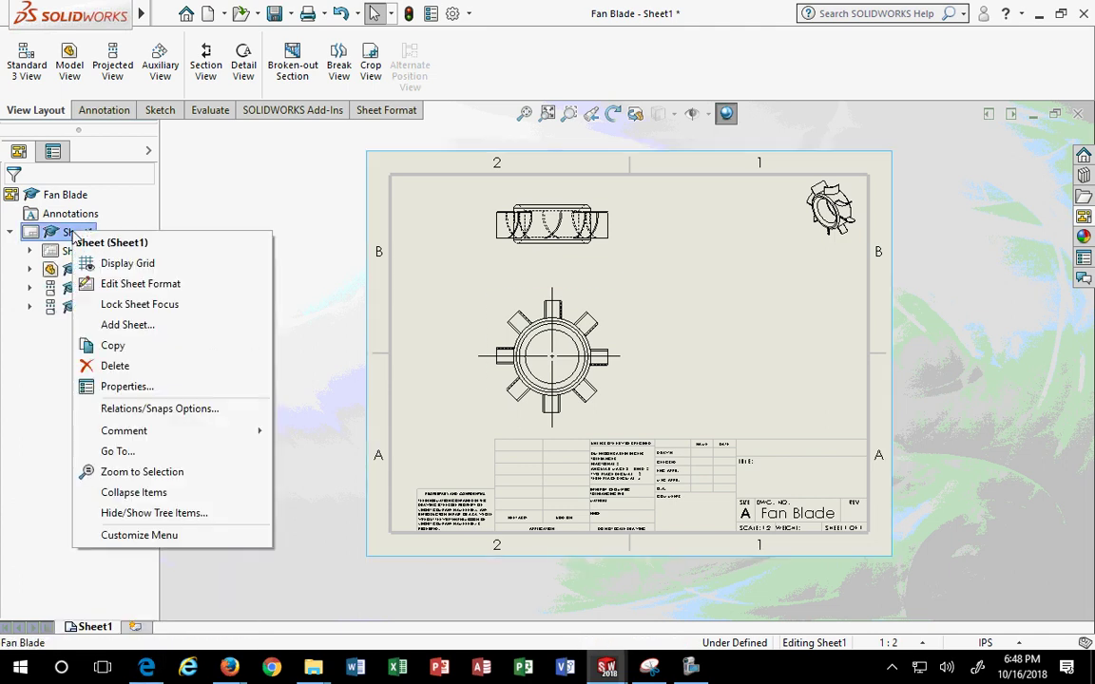
{"action": "left_click", "coordinate": [118, 280]}
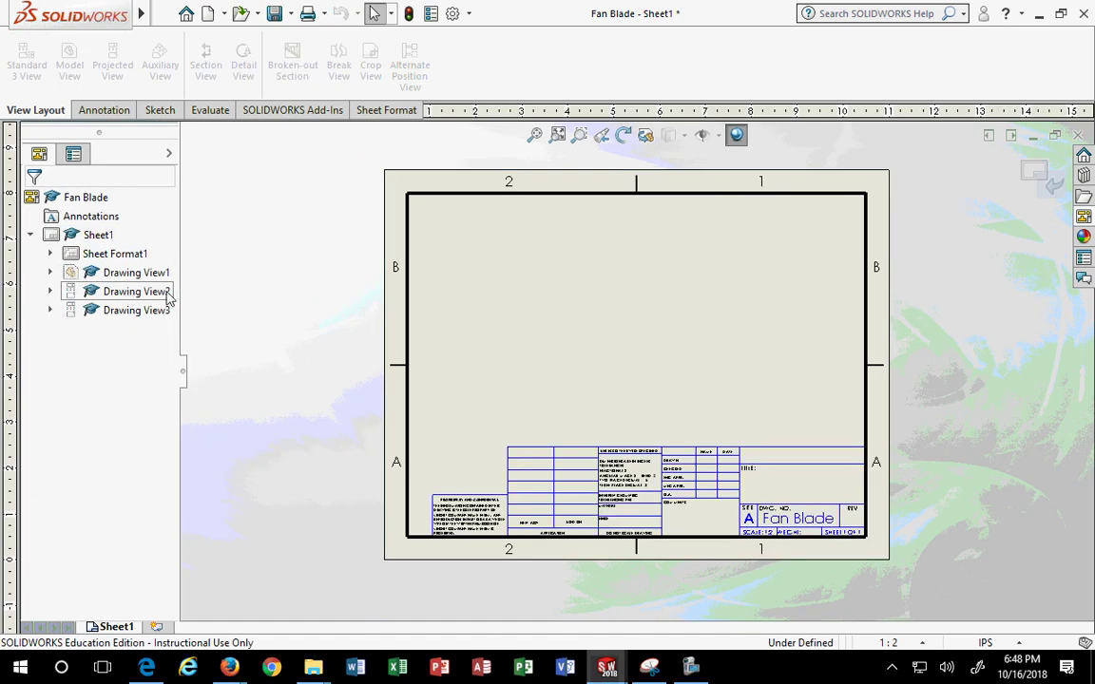
{"action": "left_click", "coordinate": [1057, 187]}
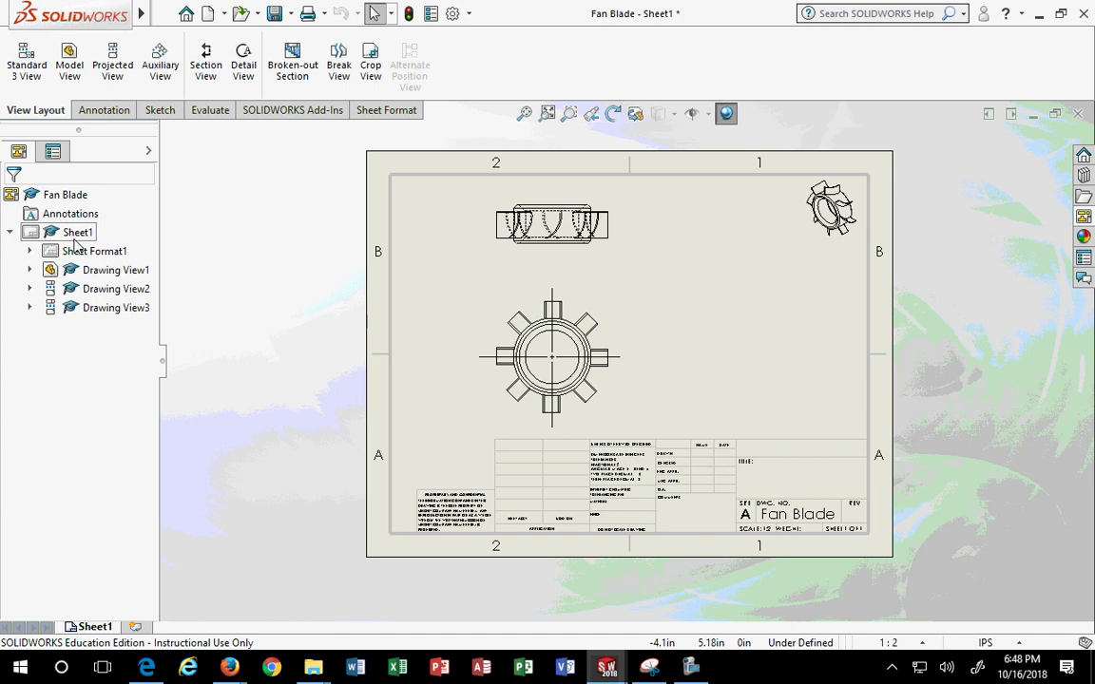
Rename Sheet1 to "Daffy Duck" in its sheet properties
{"action": "left_click", "coordinate": [78, 234]}
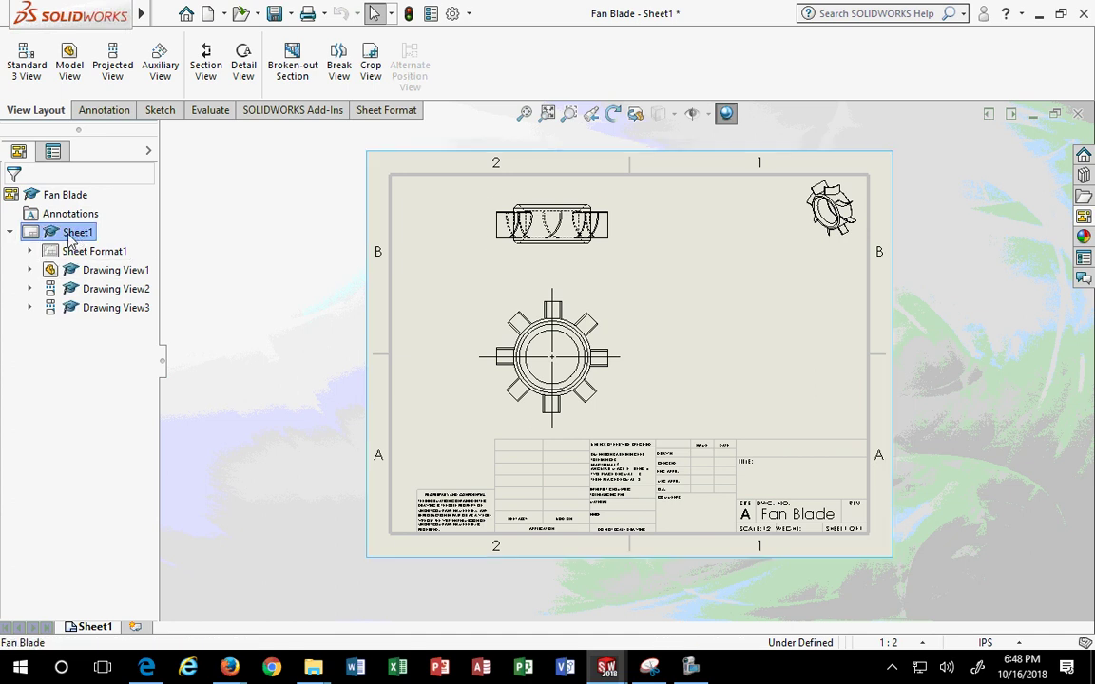
{"action": "right_click", "coordinate": [70, 239]}
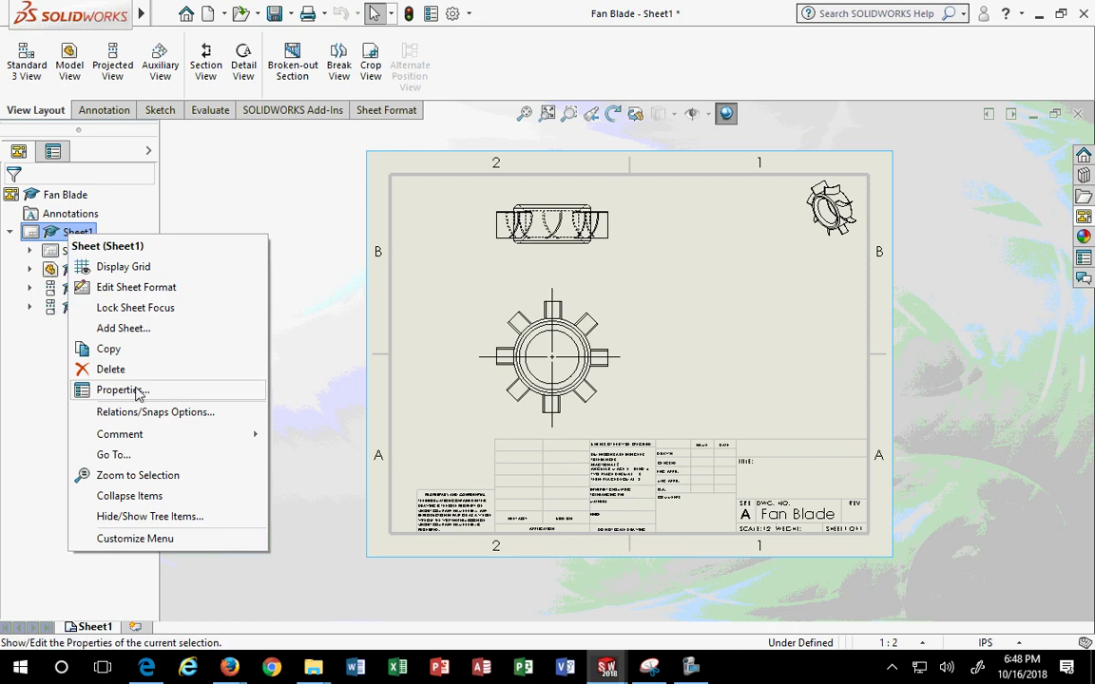
{"action": "left_click", "coordinate": [133, 390]}
{"action": "left_click_drag", "start_coordinate": [550, 123], "coordinate": [668, 76]}
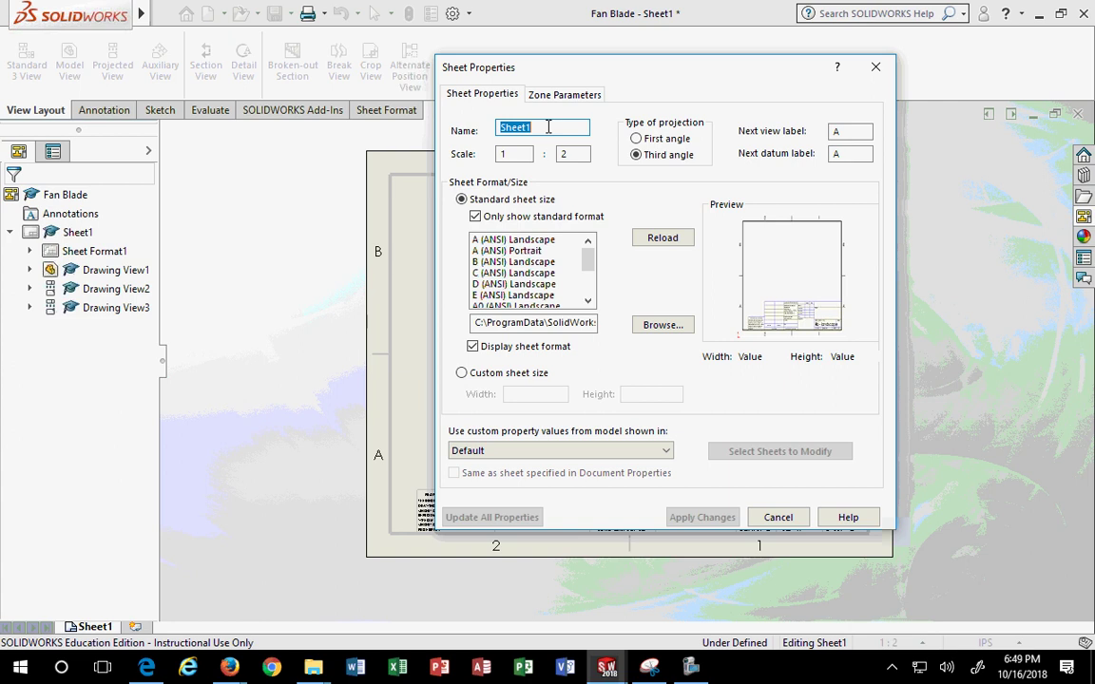
{"action": "type", "text": "Daffy Duck"}
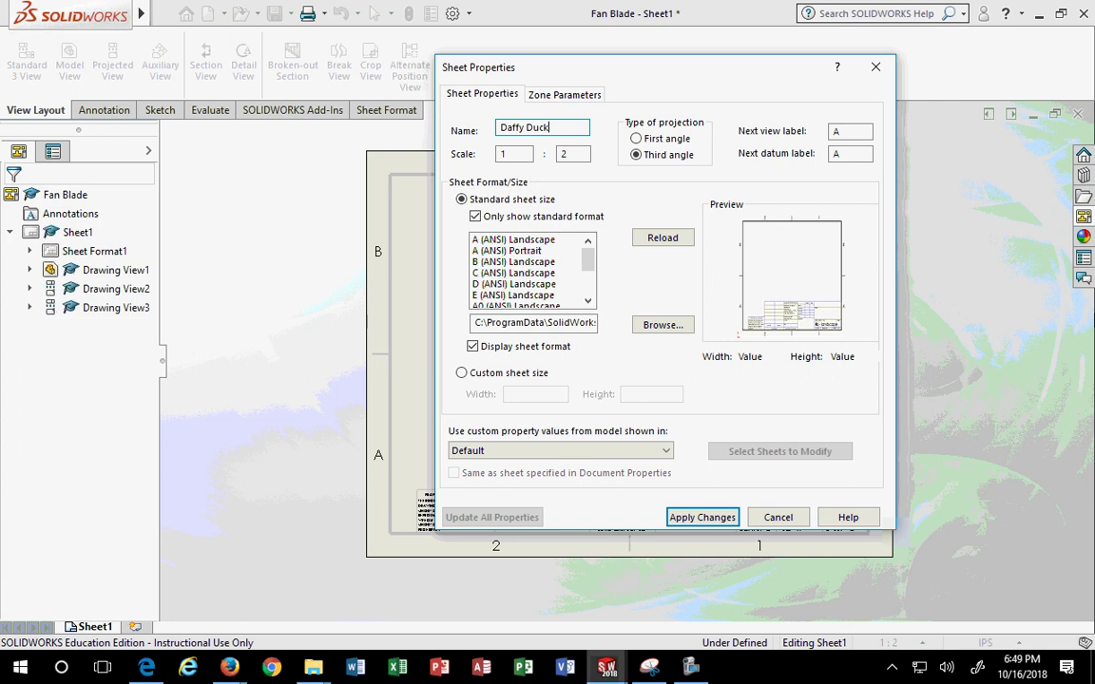
Set the left and top margins in the sheet's zone parameters to 0.25 in
{"action": "left_click", "coordinate": [542, 91]}
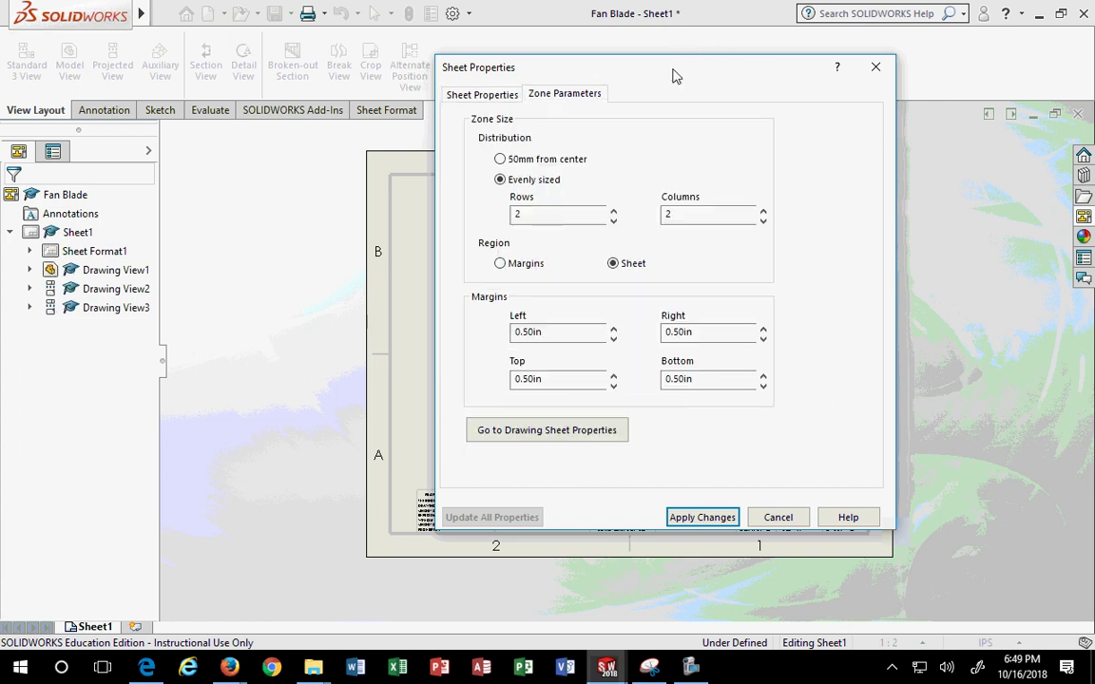
{"action": "mouse_move", "coordinate": [674, 74]}
{"action": "left_mouse_down"}
{"action": "mouse_move", "coordinate": [954, 210]}
{"action": "mouse_move", "coordinate": [1033, 222]}
{"action": "left_mouse_up"}
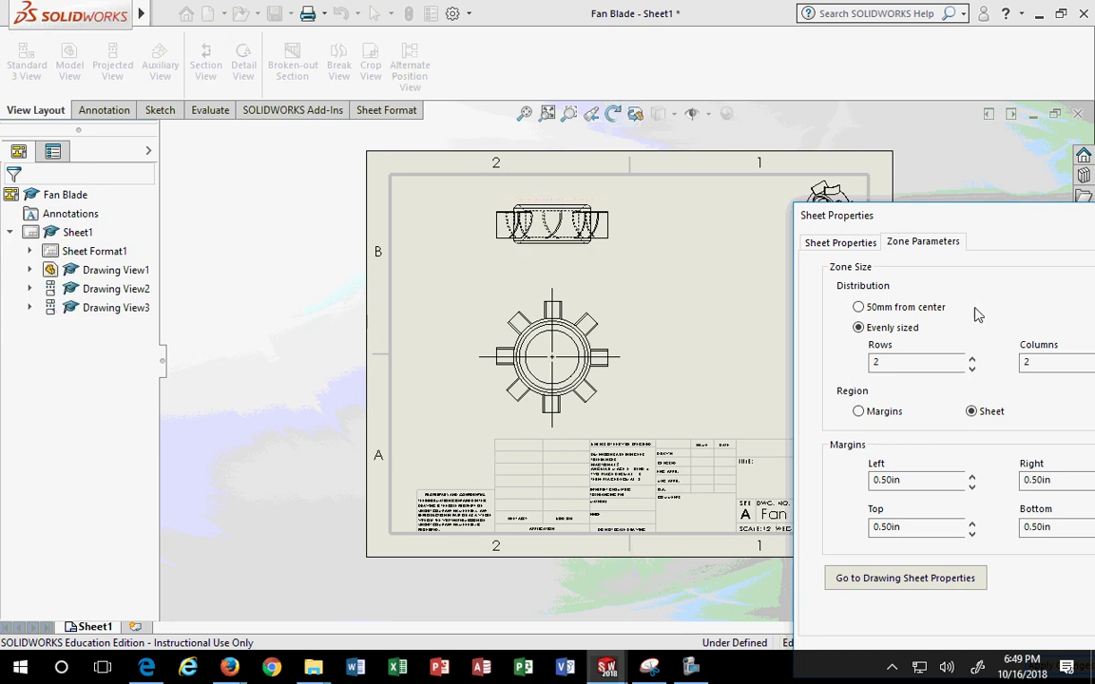
{"action": "left_click_drag", "start_coordinate": [920, 209], "coordinate": [259, 113]}
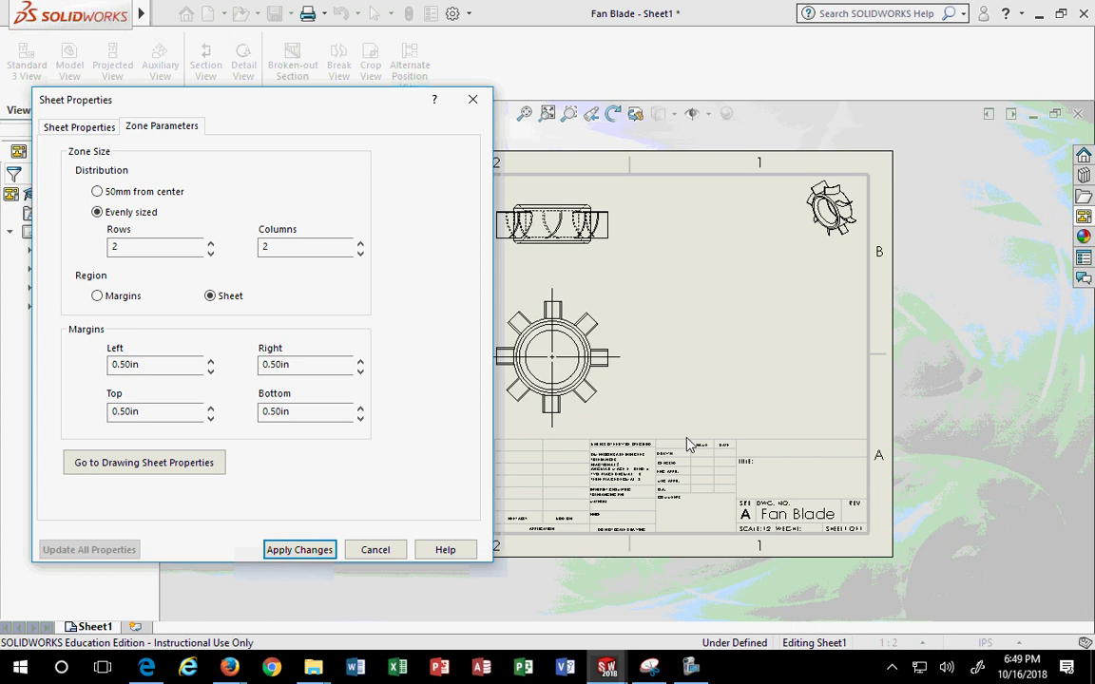
{"action": "left_click_drag", "start_coordinate": [295, 103], "coordinate": [936, 515]}
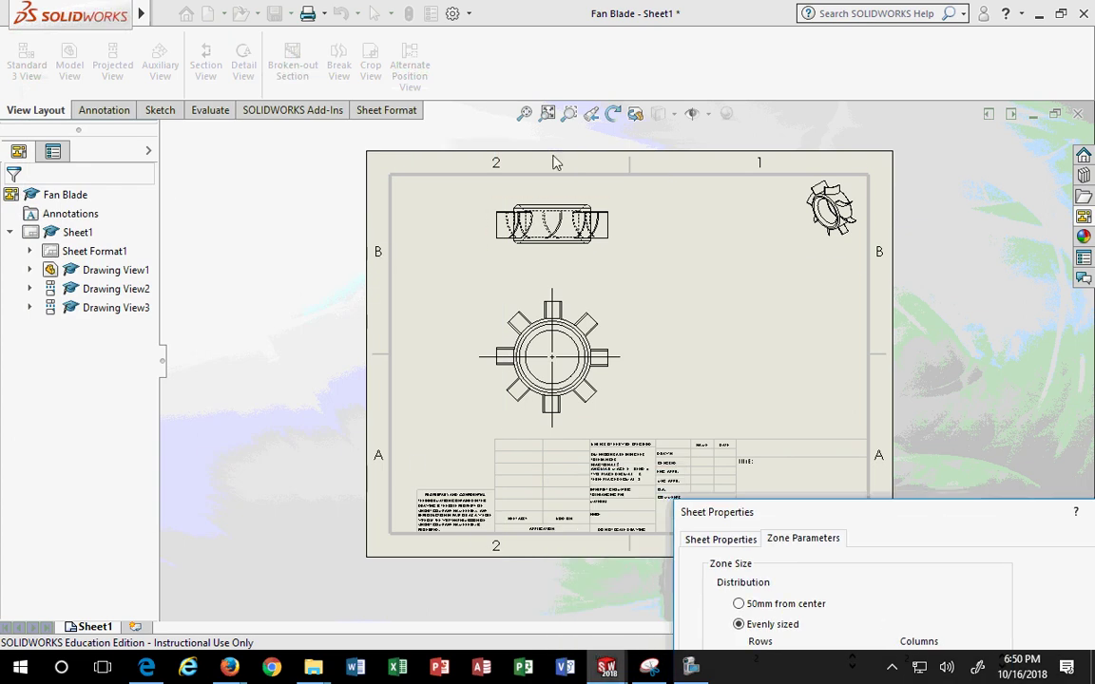
{"action": "left_click_drag", "start_coordinate": [954, 520], "coordinate": [723, 96]}
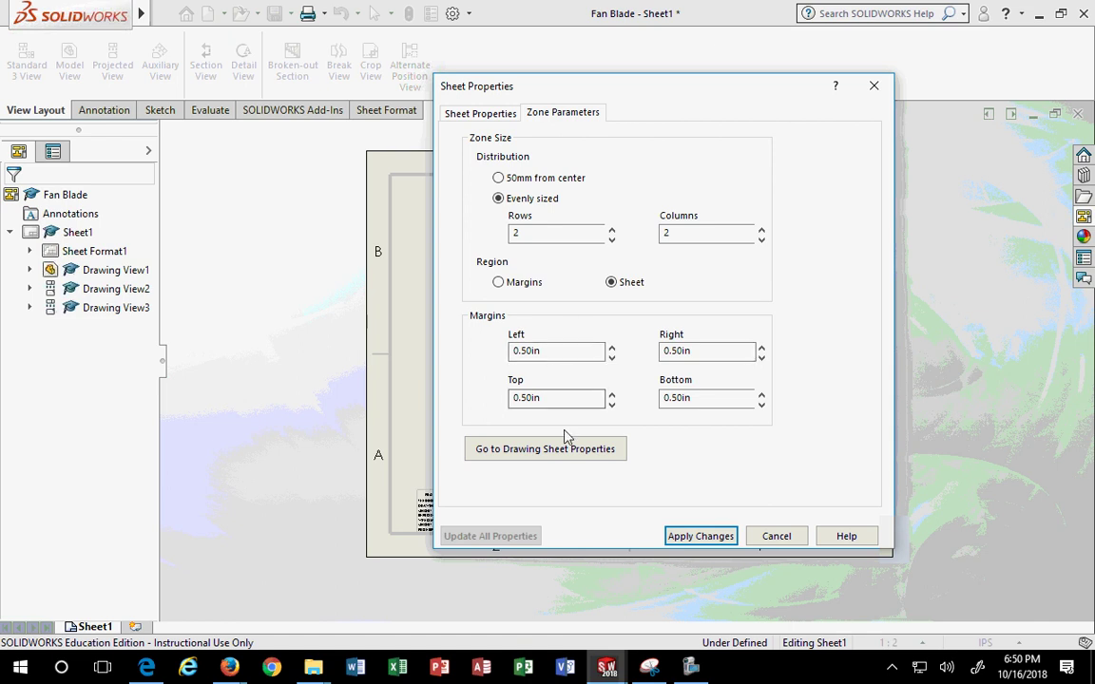
{"action": "left_click", "coordinate": [611, 358]}
{"action": "left_click_drag", "start_coordinate": [567, 354], "coordinate": [396, 366]}
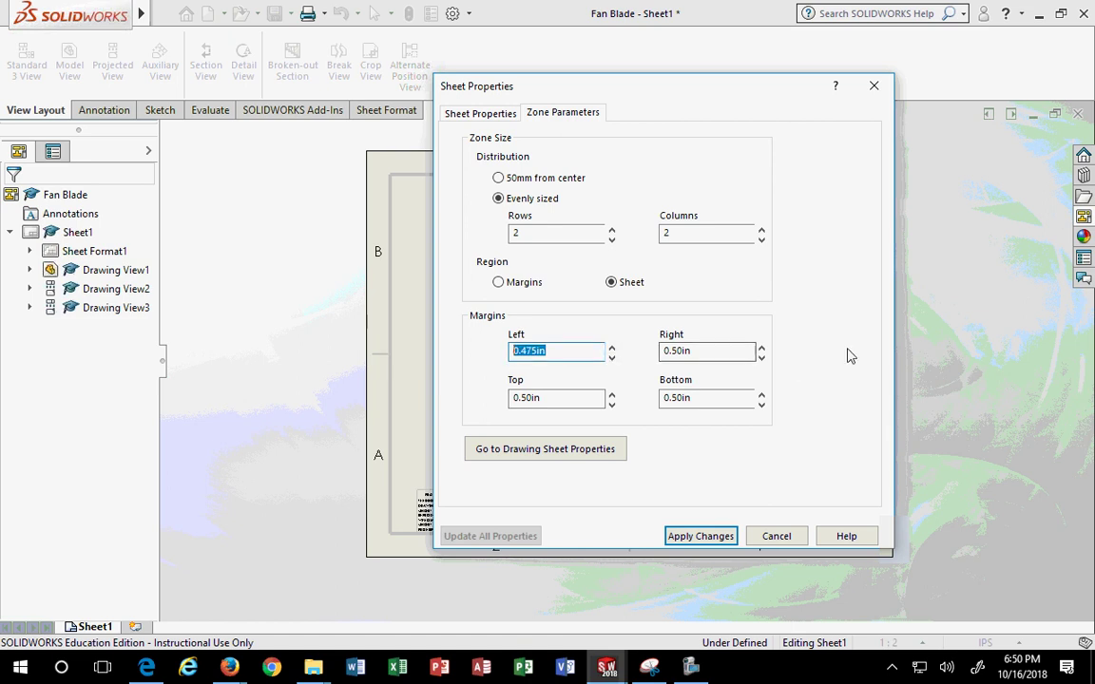
{"action": "type", "text": ".25"}
{"action": "double_click", "coordinate": [565, 401]}
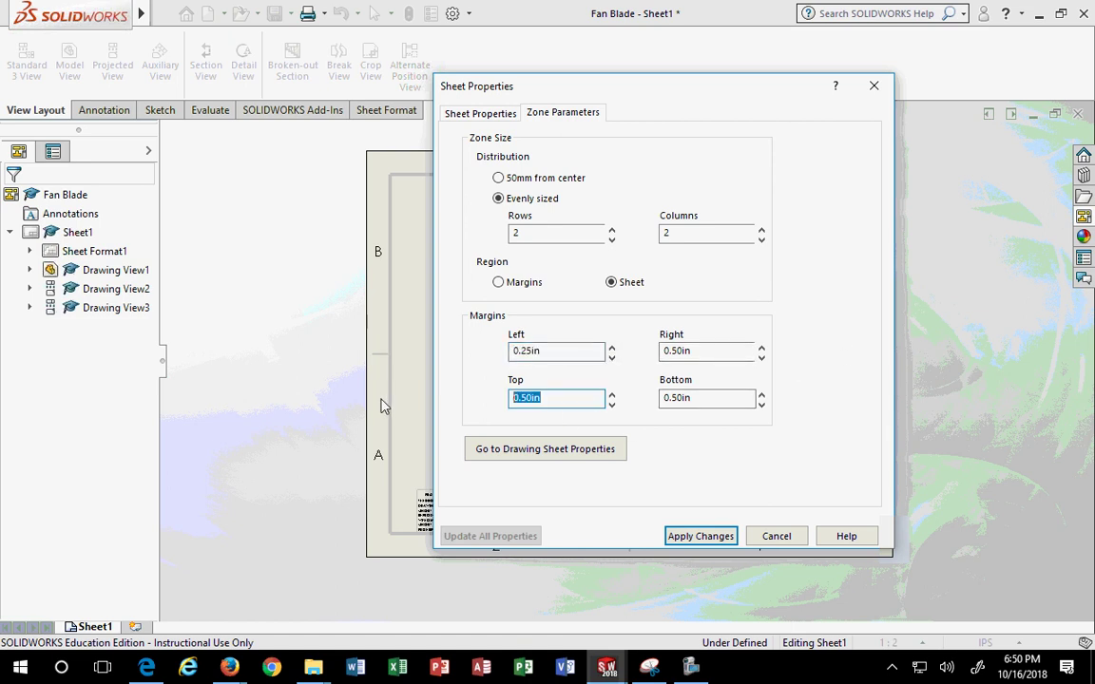
{"action": "type", "text": ".25"}
Set the right and bottom zone margins to 0.25 in and apply the sheet property changes
{"action": "double_click", "coordinate": [708, 353]}
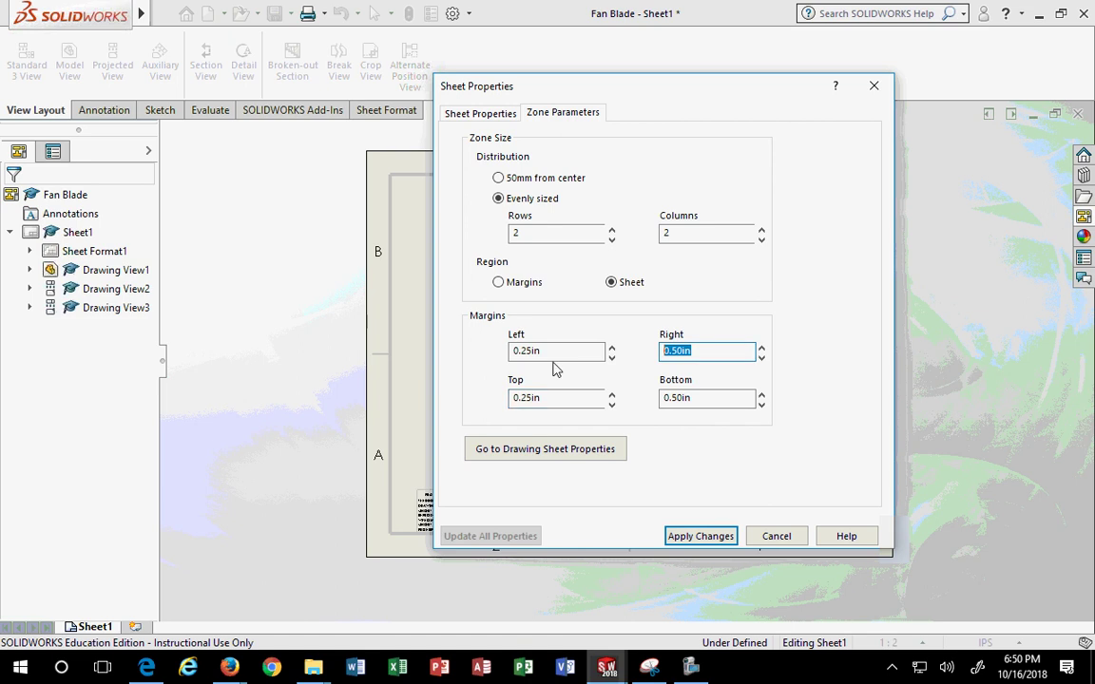
{"action": "type", "text": ".25"}
{"action": "double_click", "coordinate": [711, 402]}
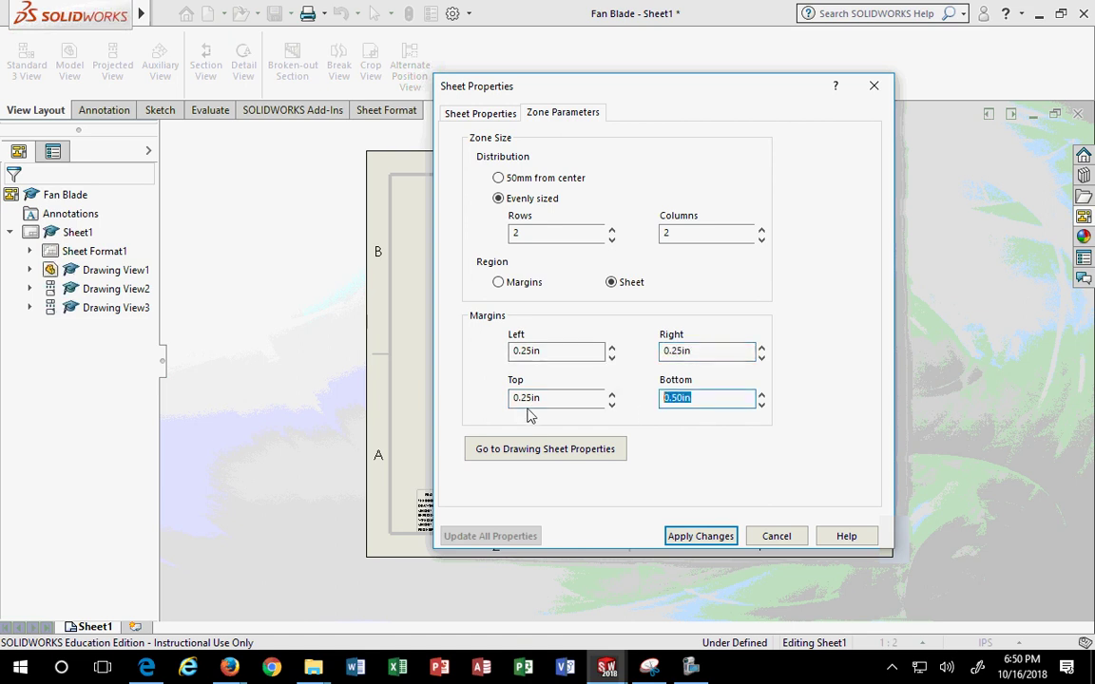
{"action": "type", "text": ".25"}
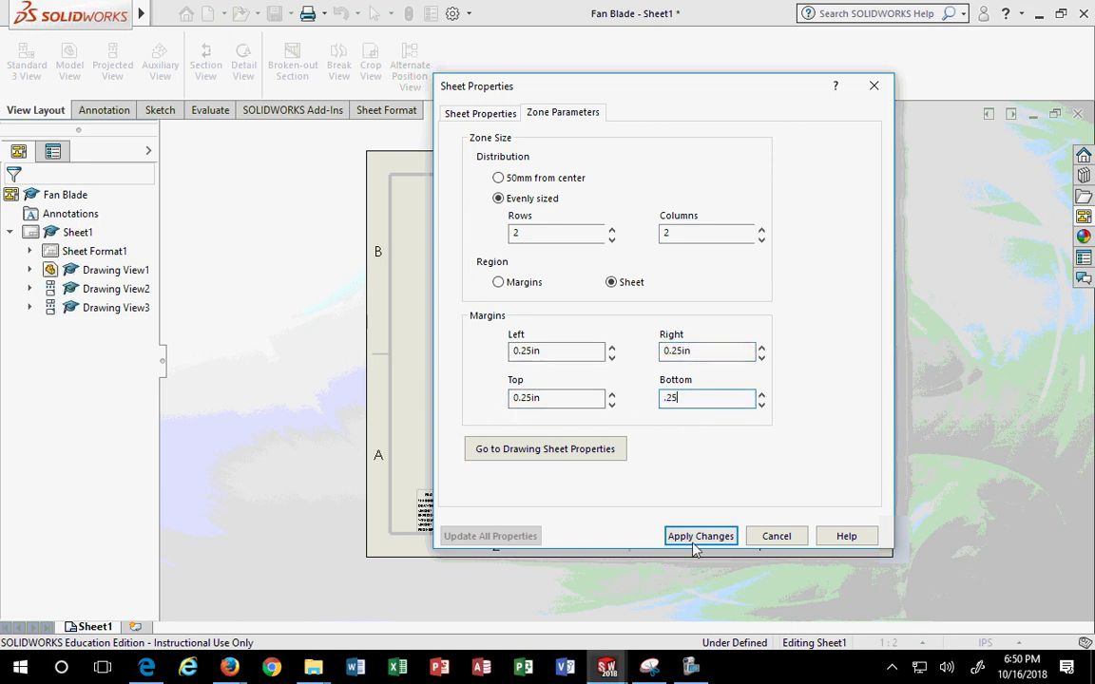
{"action": "left_click_drag", "start_coordinate": [589, 80], "coordinate": [816, 69]}
{"action": "left_click", "coordinate": [953, 532]}
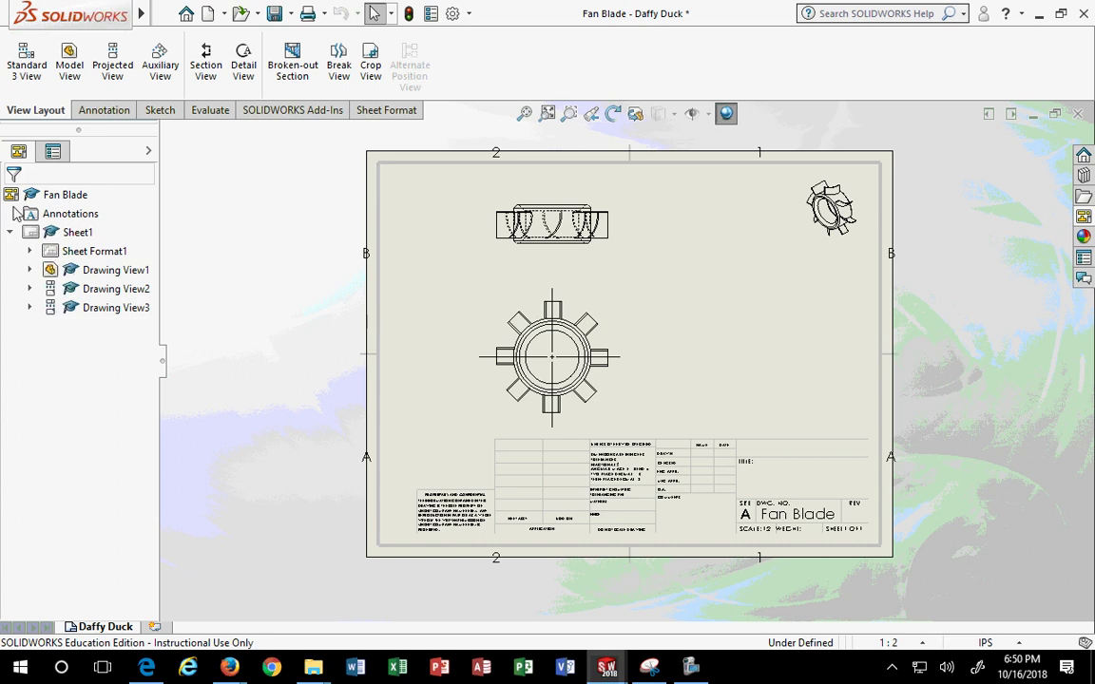
Set the sheet's zone distribution to 50mm from center and apply the change
{"action": "right_click", "coordinate": [87, 235]}
{"action": "left_click", "coordinate": [76, 232]}
{"action": "right_click", "coordinate": [73, 238]}
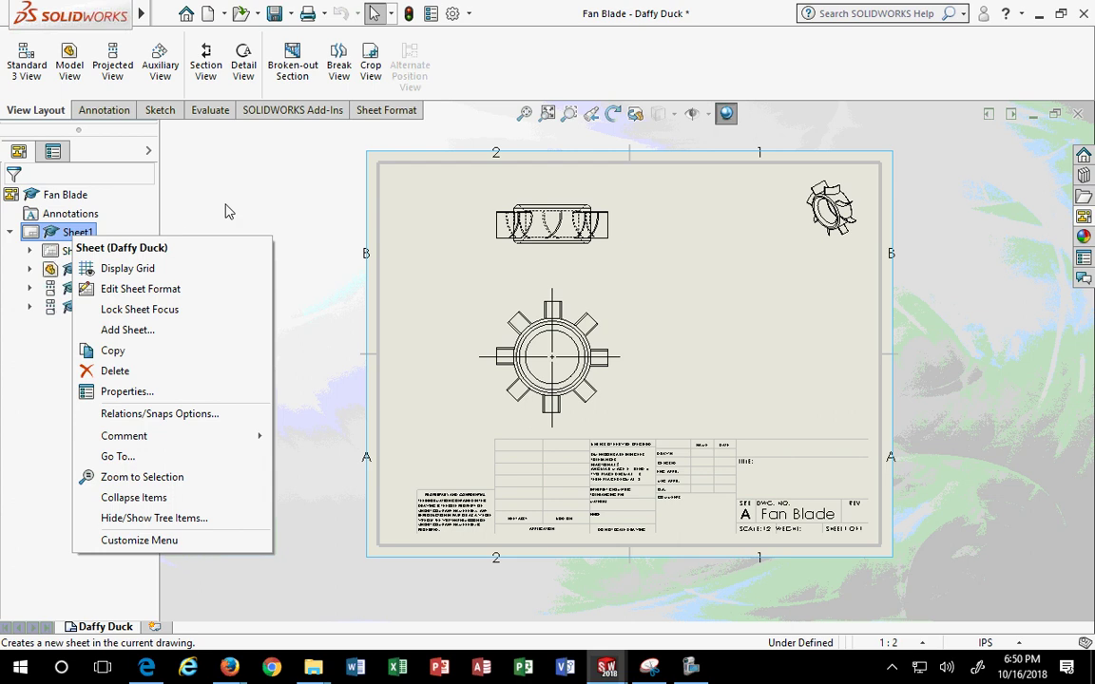
{"action": "left_click", "coordinate": [204, 186]}
{"action": "right_click", "coordinate": [57, 235]}
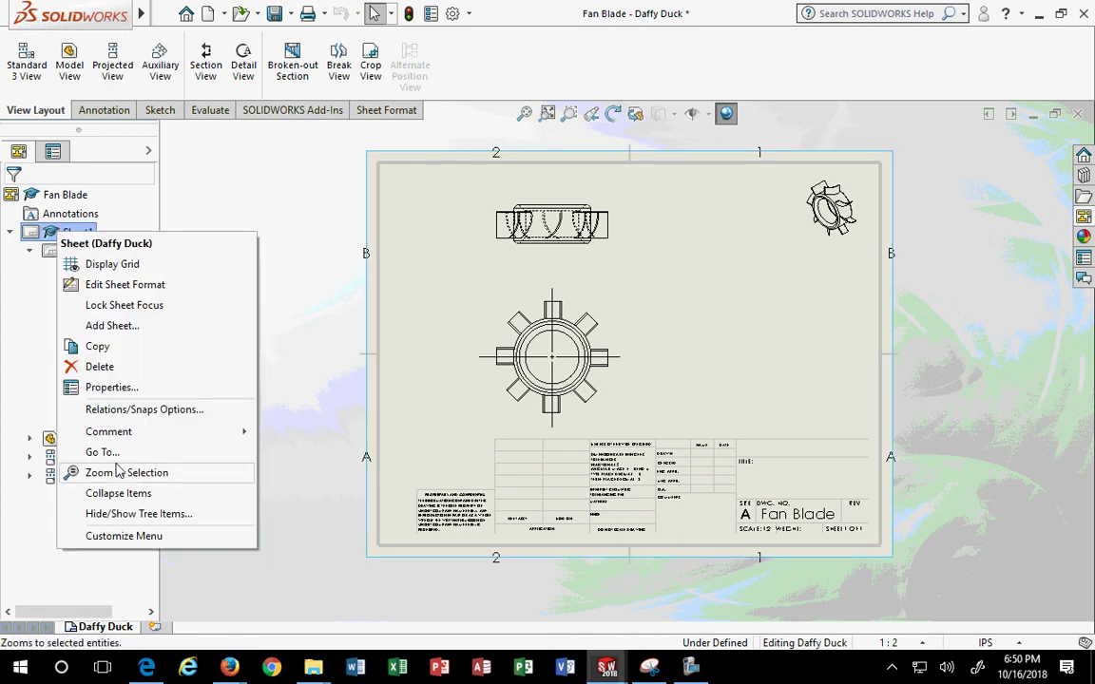
{"action": "left_click", "coordinate": [102, 388]}
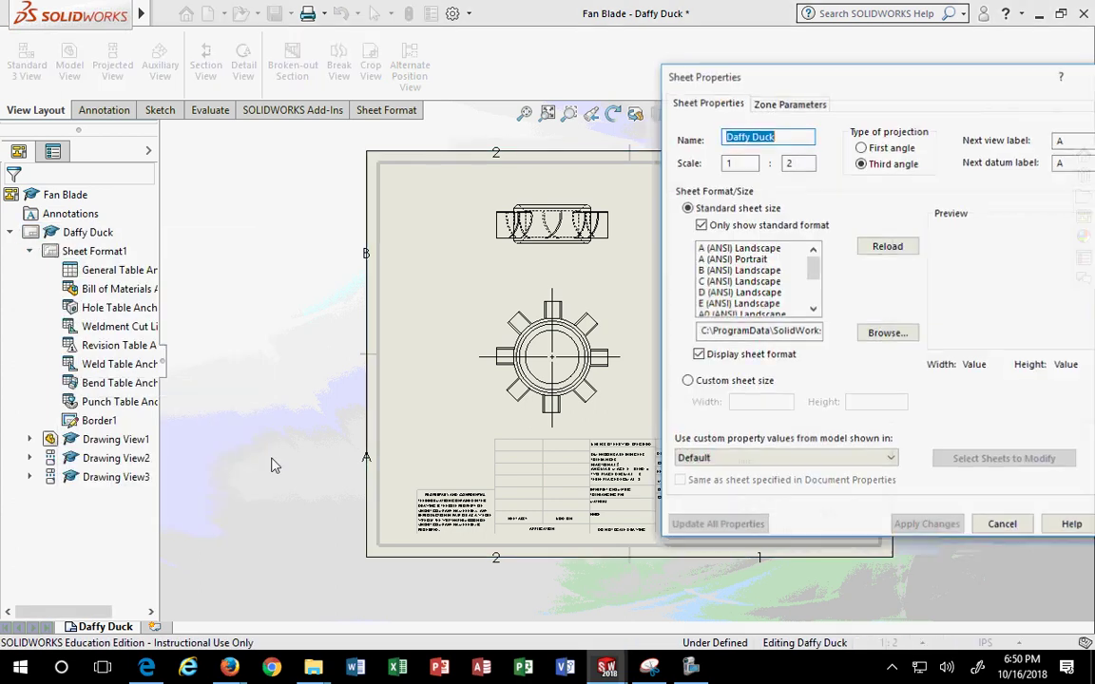
{"action": "left_click", "coordinate": [788, 101]}
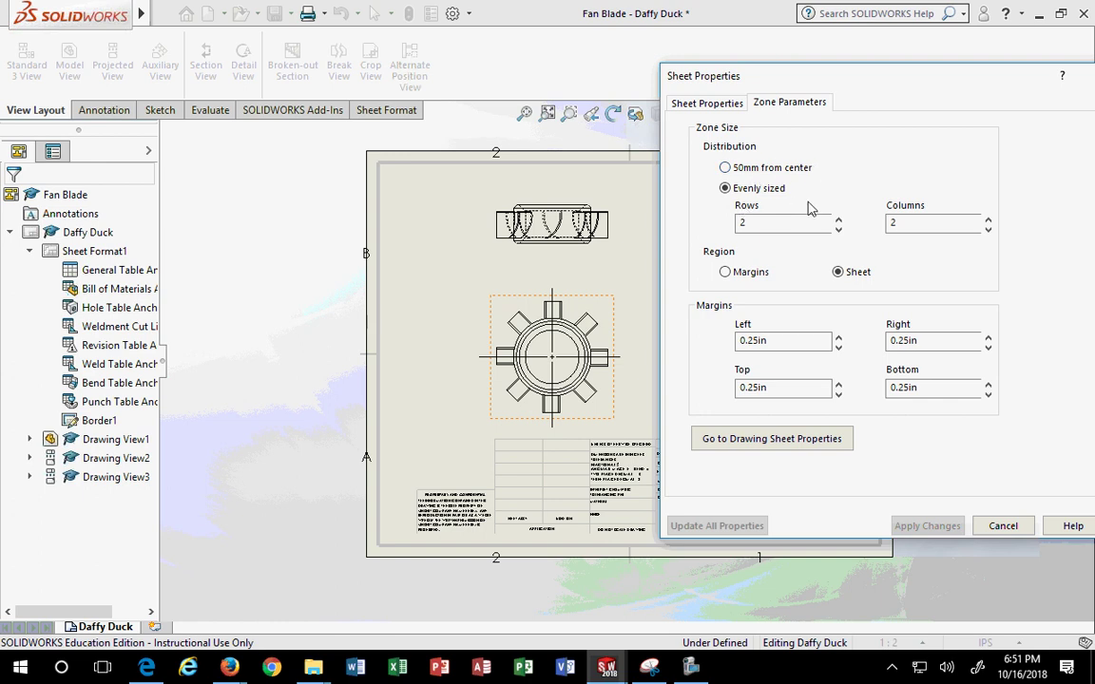
{"action": "left_click", "coordinate": [726, 167]}
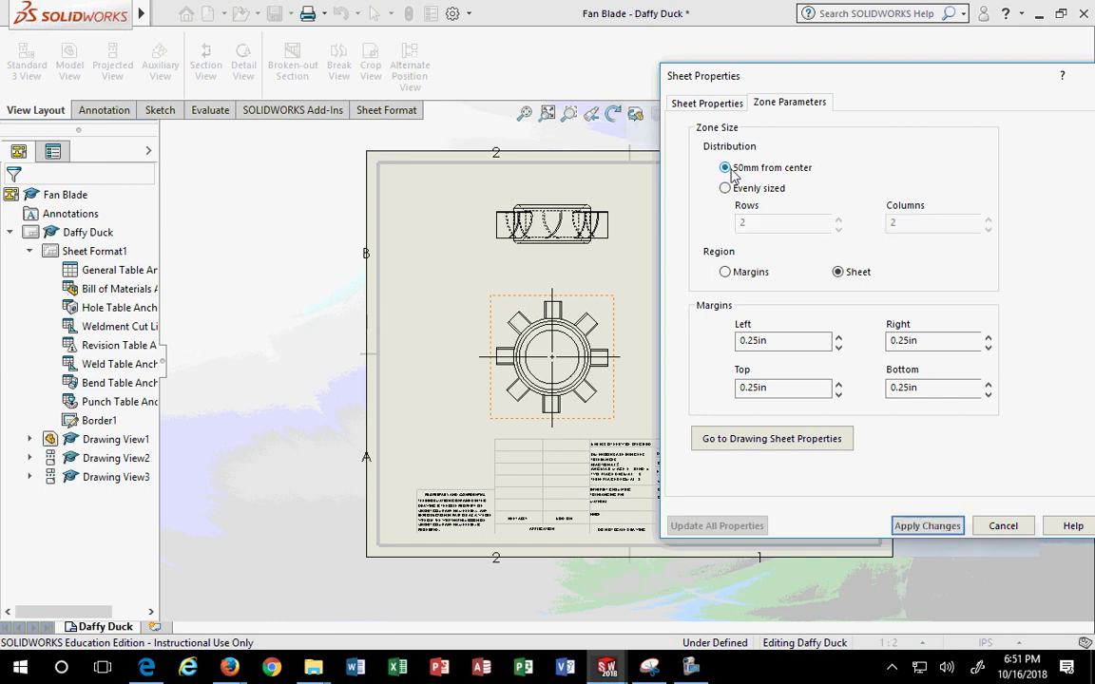
{"action": "left_click", "coordinate": [939, 527]}
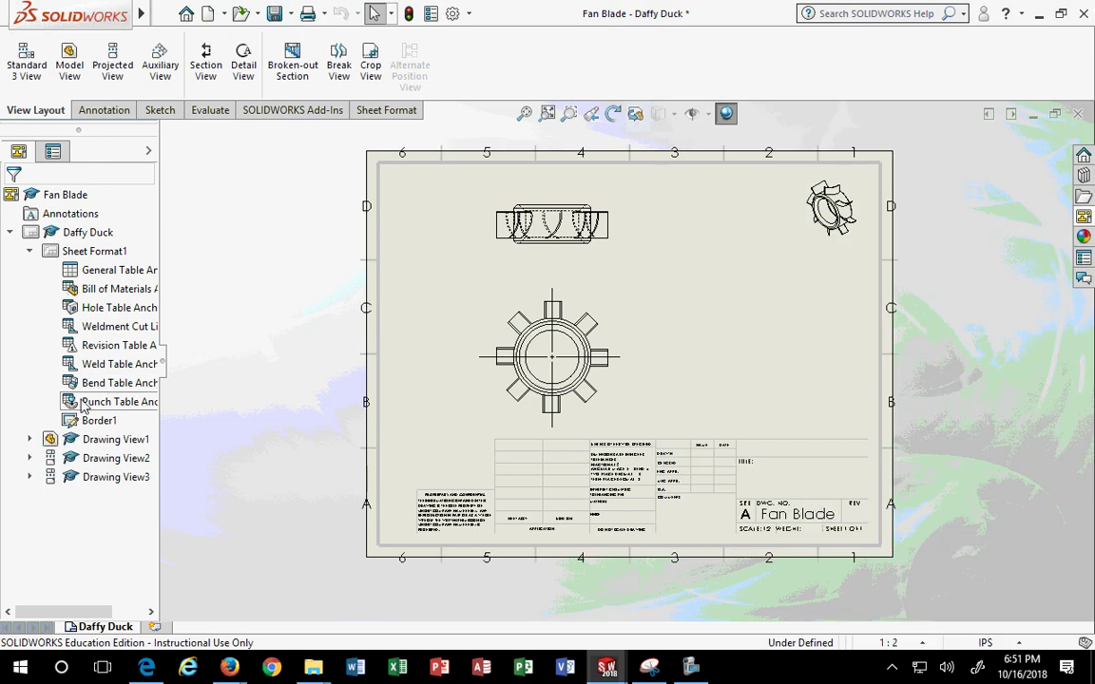
Set the left and top margins in the Daffy Duck sheet's zone parameters to 0.50 in
{"action": "right_click", "coordinate": [84, 234]}
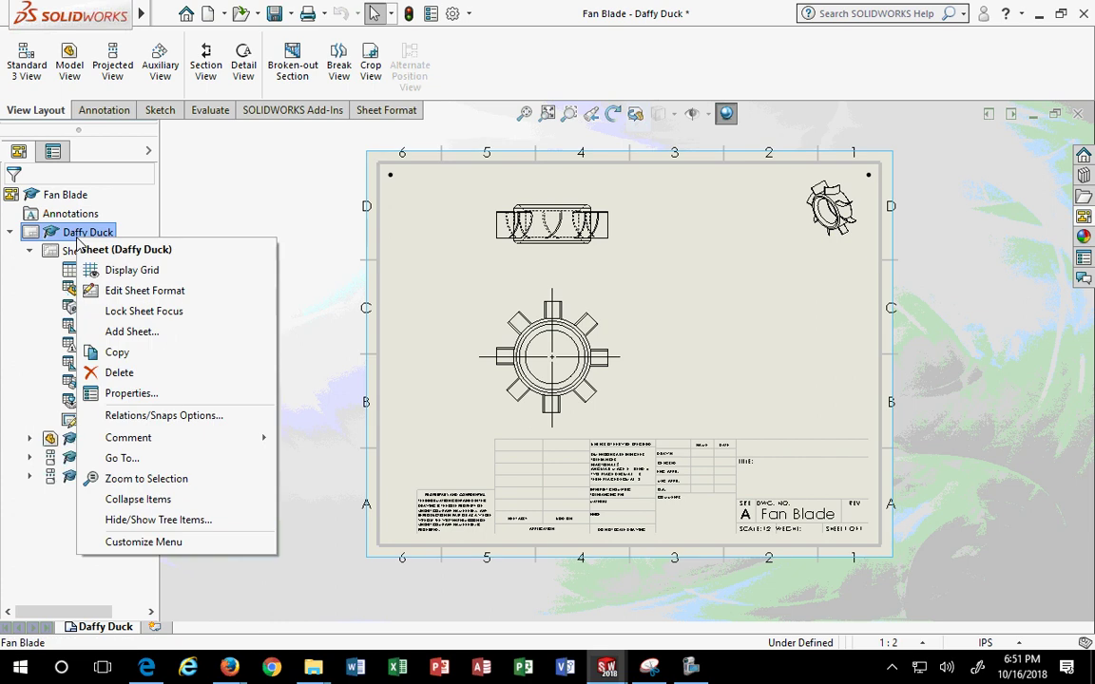
{"action": "left_click", "coordinate": [128, 392]}
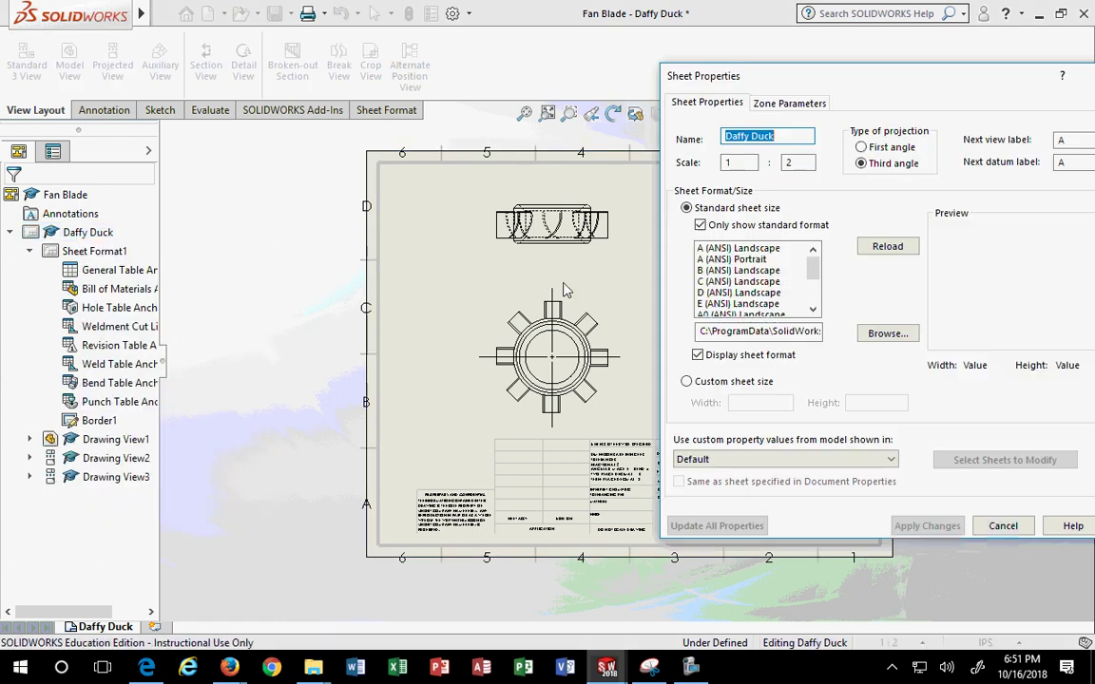
{"action": "left_click", "coordinate": [789, 105]}
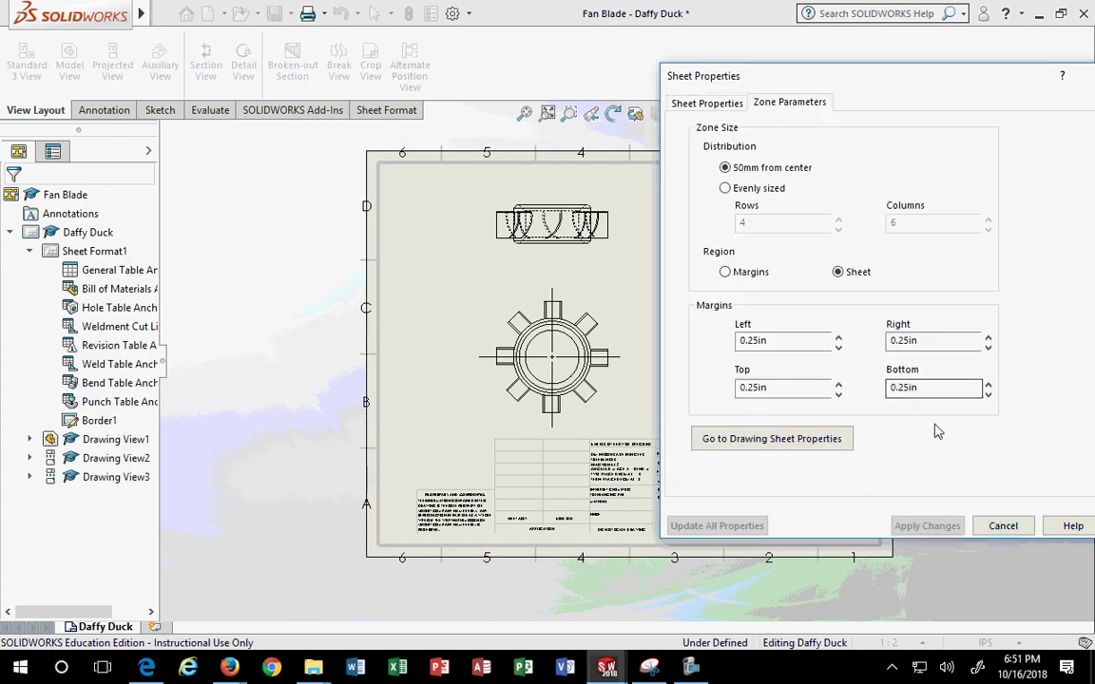
{"action": "left_click", "coordinate": [839, 338]}
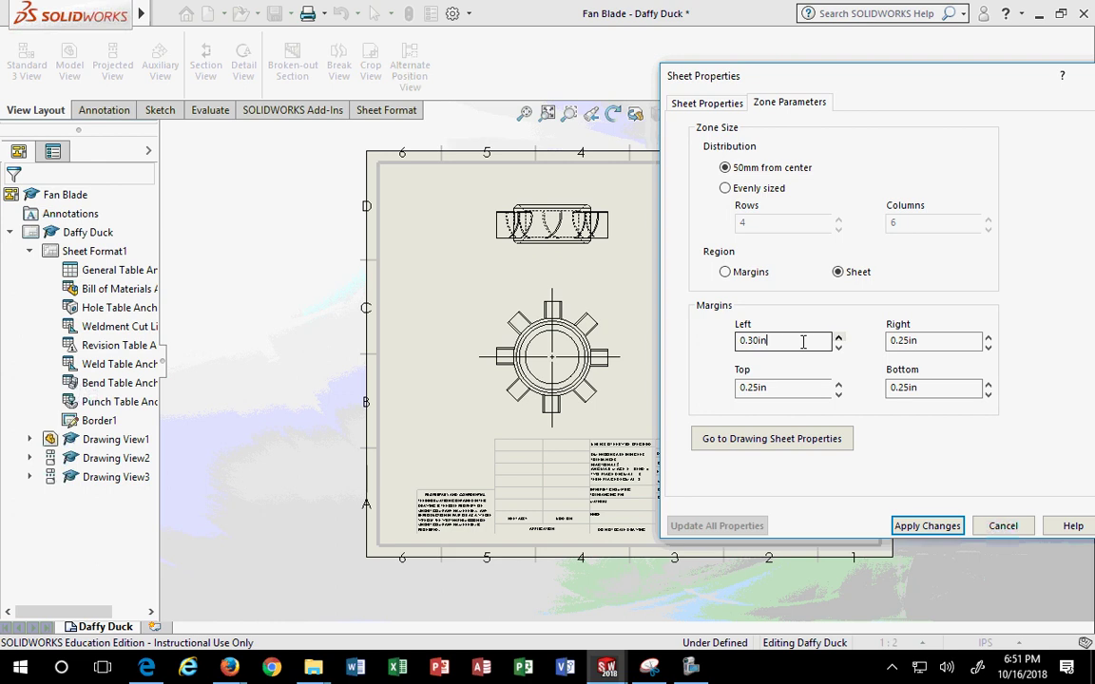
{"action": "double_click", "coordinate": [809, 339]}
{"action": "key", "text": "BackSpace"}
{"action": "type", "text": ".5"}
{"action": "double_click", "coordinate": [740, 386]}
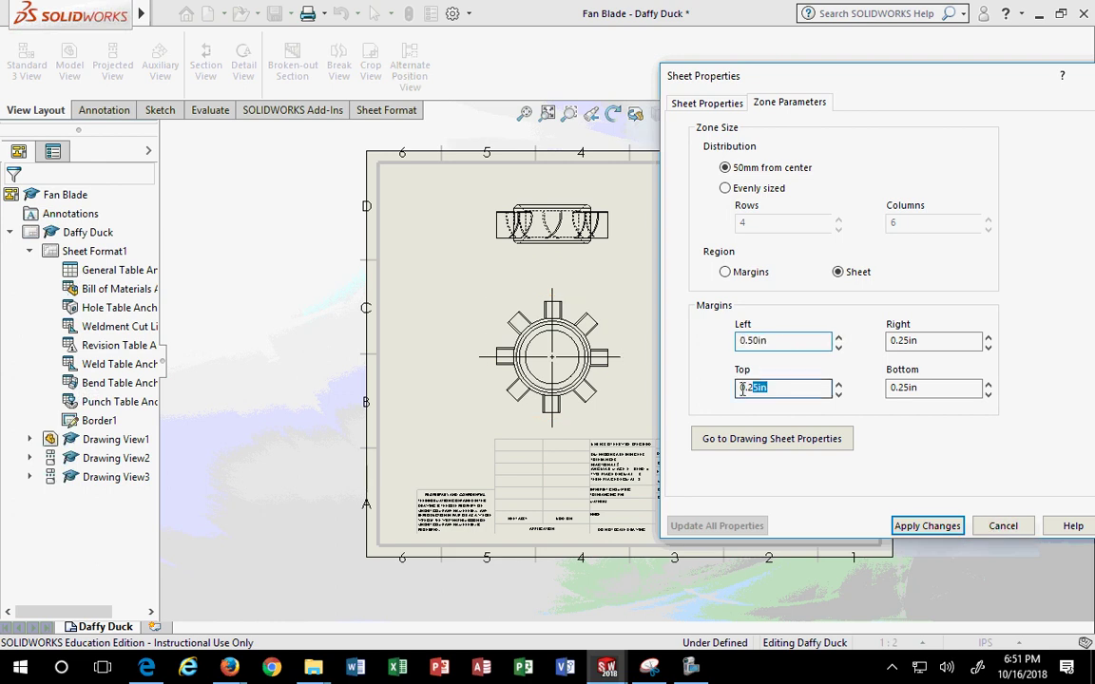
{"action": "type", "text": ".5"}
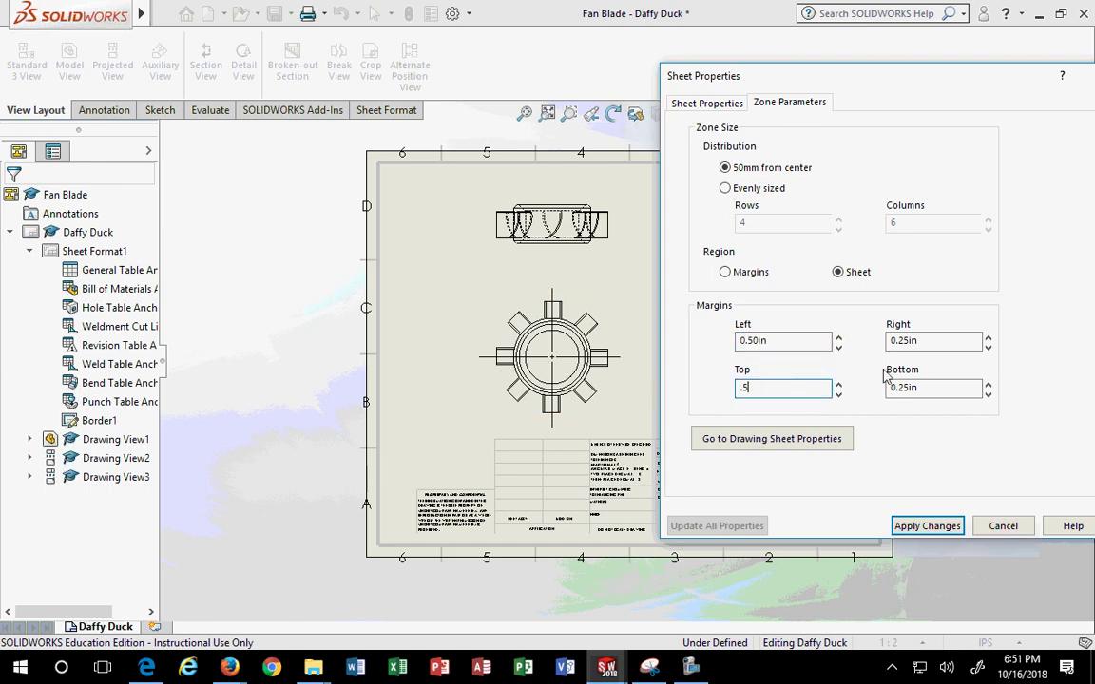
Set the right and bottom zone margins to 0.50 in and apply the sheet property changes
{"action": "left_click", "coordinate": [932, 343]}
{"action": "double_click", "coordinate": [931, 342]}
{"action": "type", "text": ".5"}
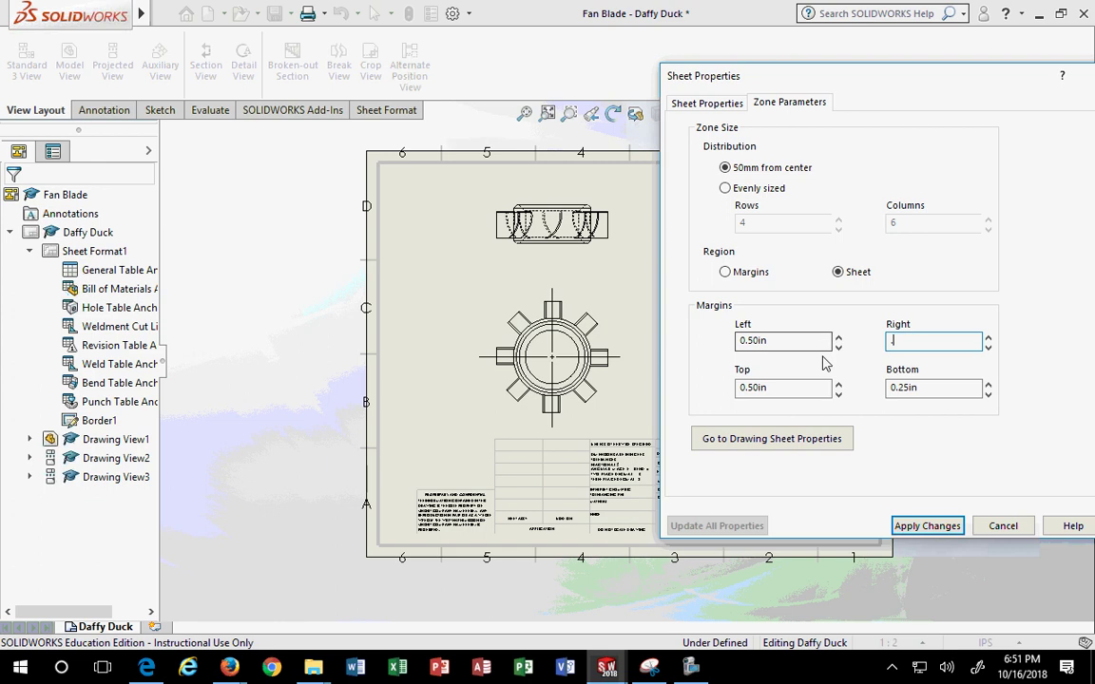
{"action": "double_click", "coordinate": [926, 389]}
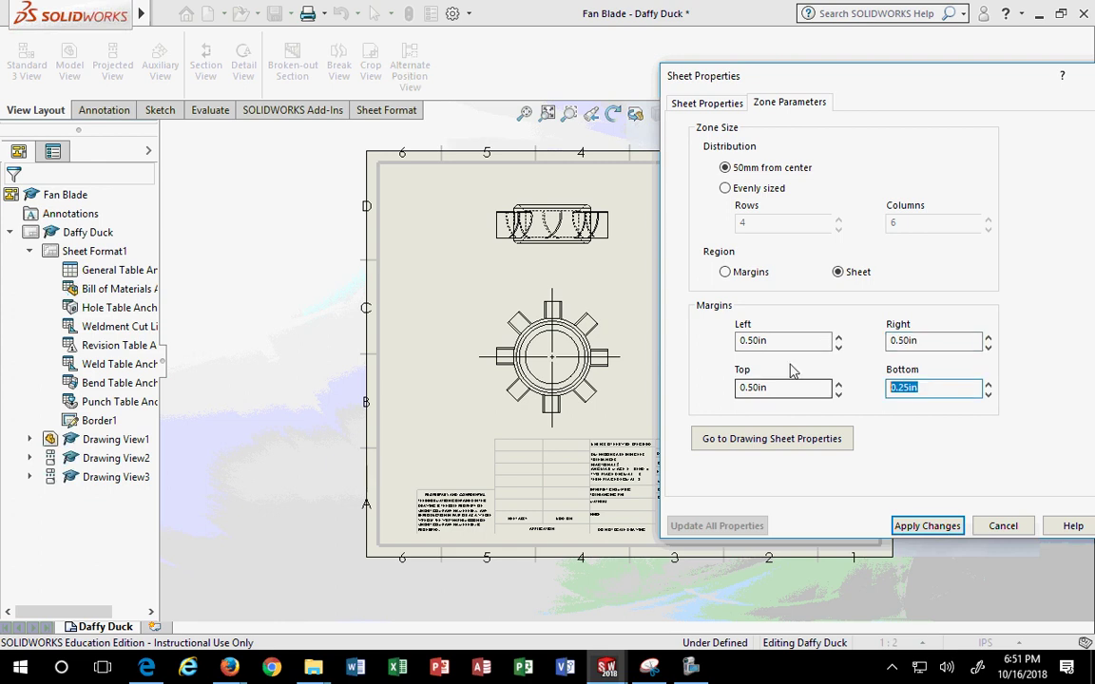
{"action": "type", "text": ".5"}
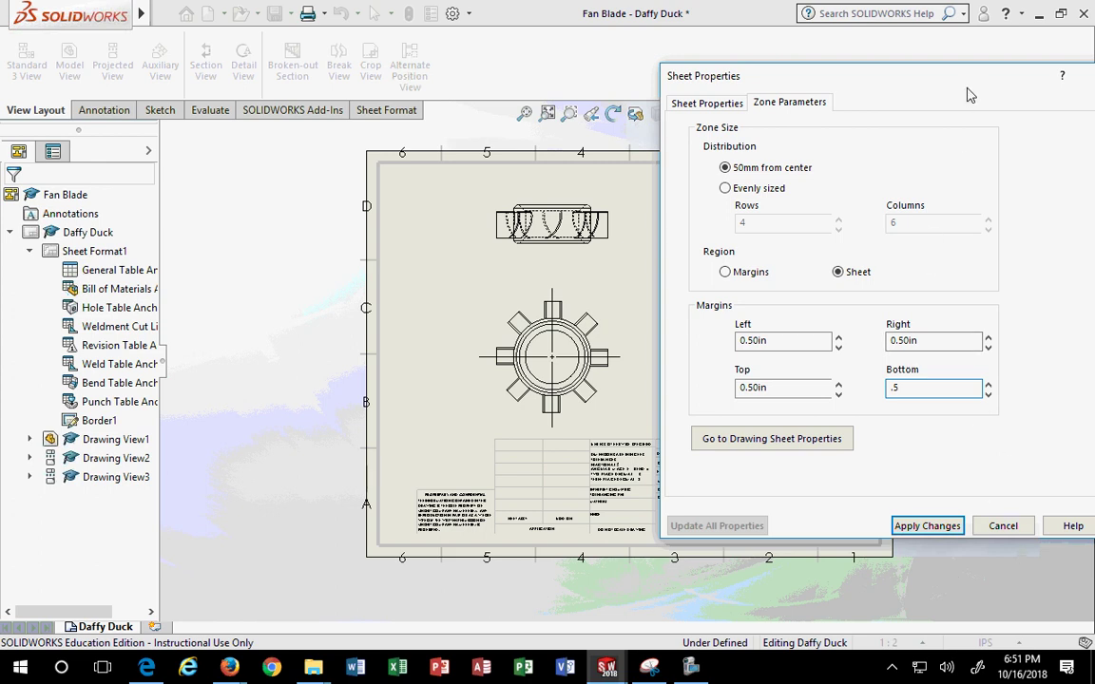
{"action": "left_click_drag", "start_coordinate": [969, 95], "coordinate": [877, 95]}
{"action": "left_click", "coordinate": [840, 538]}
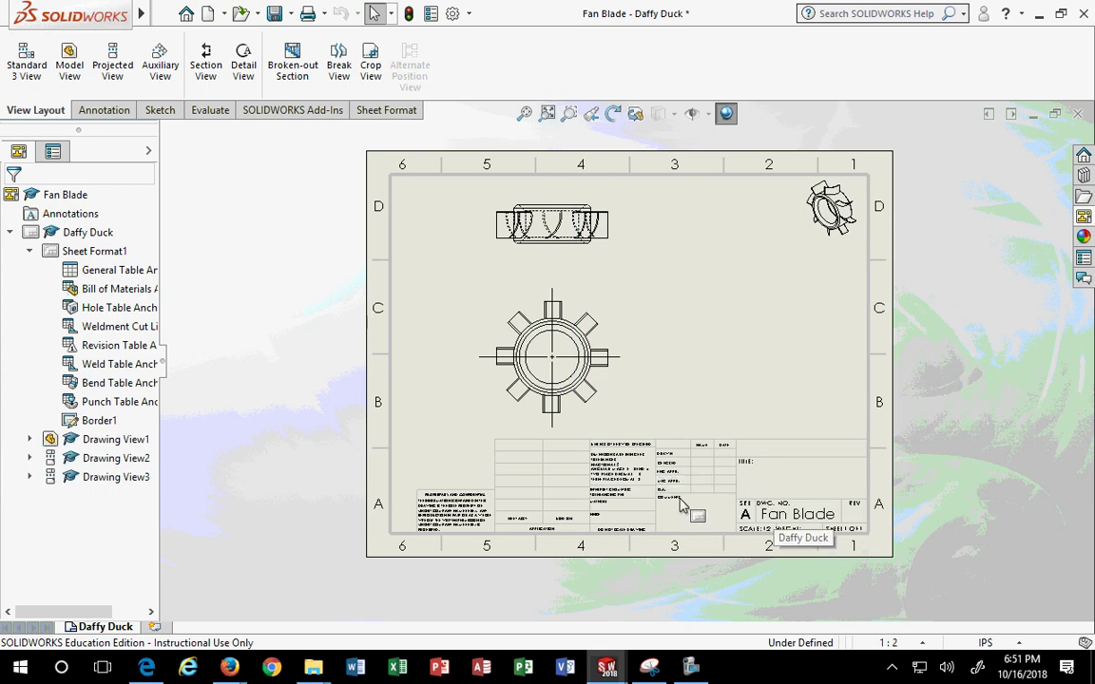
Change the Daffy Duck sheet's zone distribution to evenly sized with 2 rows and 2 columns and apply it
{"action": "left_click", "coordinate": [95, 251]}
{"action": "right_click", "coordinate": [125, 252]}
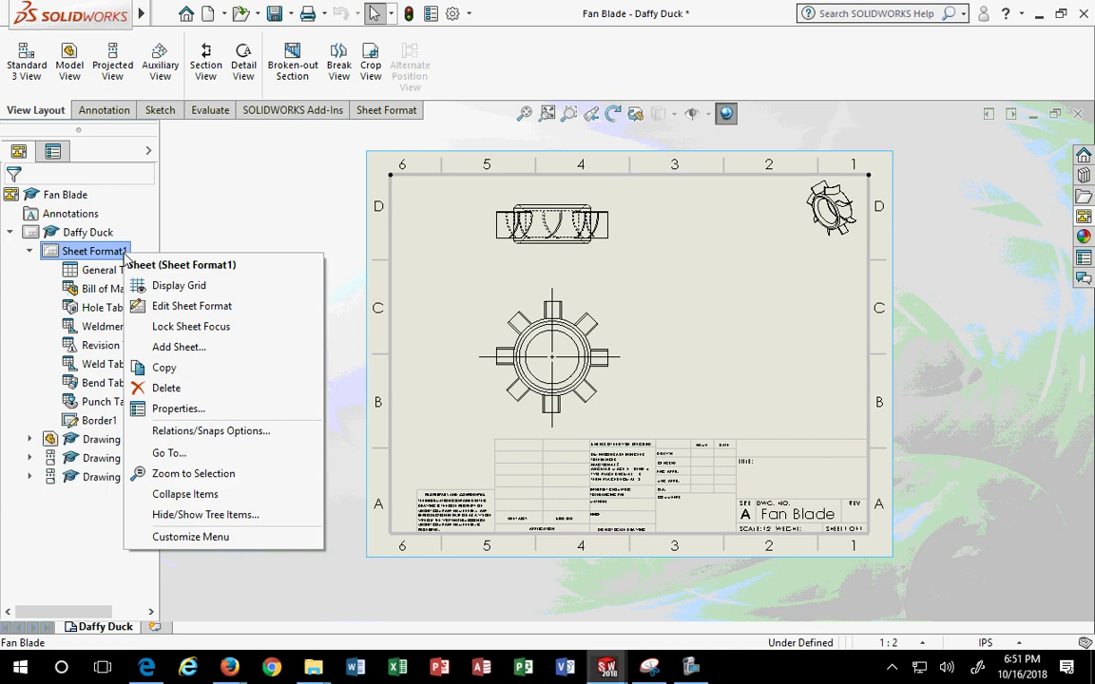
{"action": "left_click", "coordinate": [68, 233]}
{"action": "right_click", "coordinate": [68, 234]}
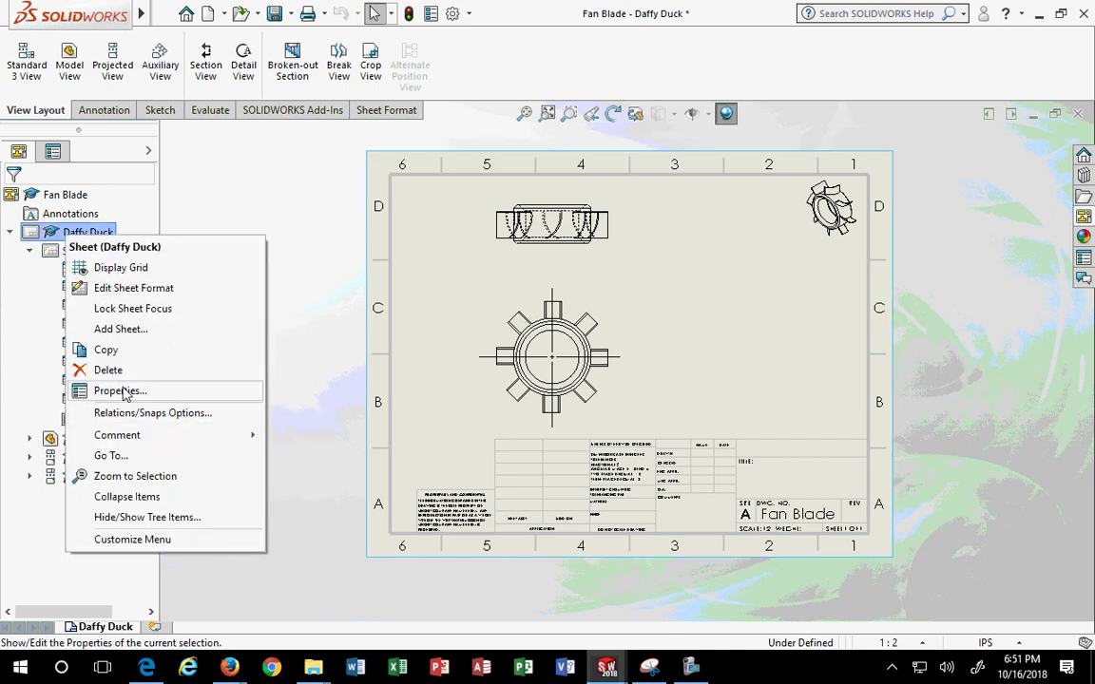
{"action": "left_click", "coordinate": [120, 391]}
{"action": "left_click", "coordinate": [668, 112]}
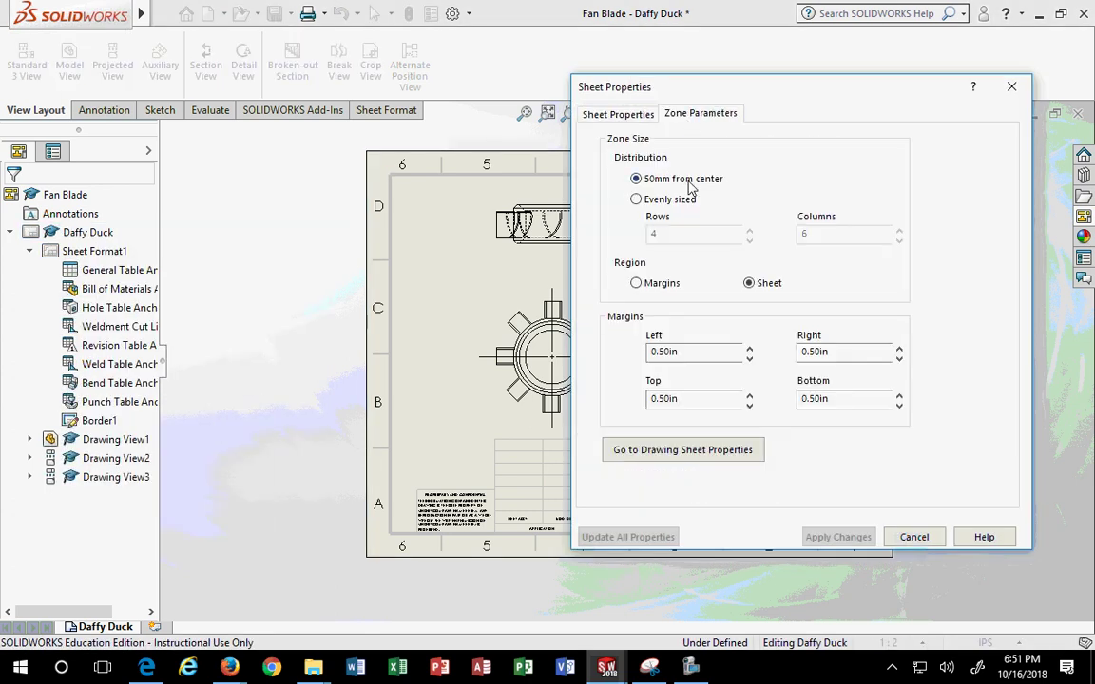
{"action": "left_click", "coordinate": [636, 200]}
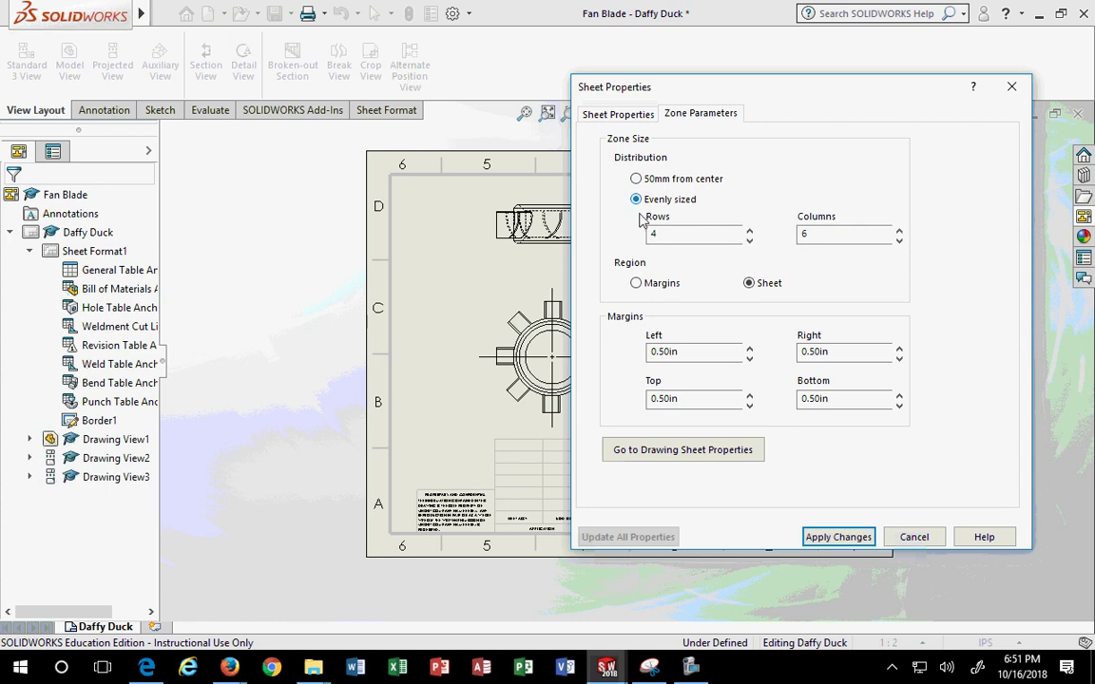
{"action": "left_click", "coordinate": [750, 241]}
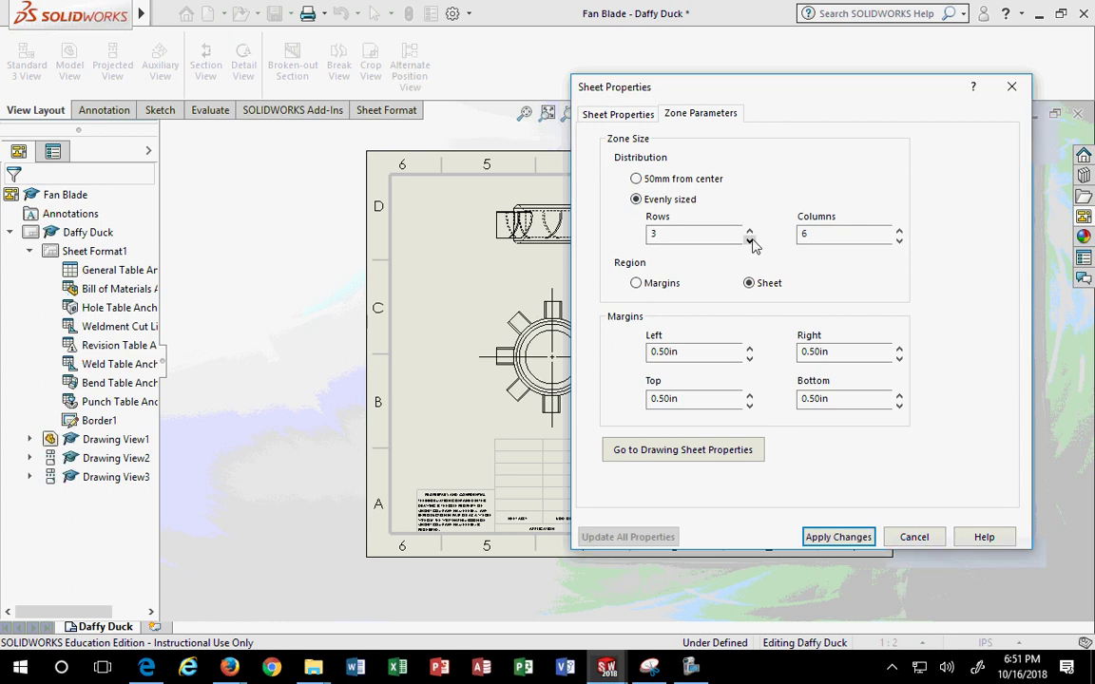
{"action": "left_click", "coordinate": [900, 242]}
{"action": "left_click", "coordinate": [900, 241]}
{"action": "left_click", "coordinate": [900, 242]}
{"action": "left_click", "coordinate": [834, 537]}
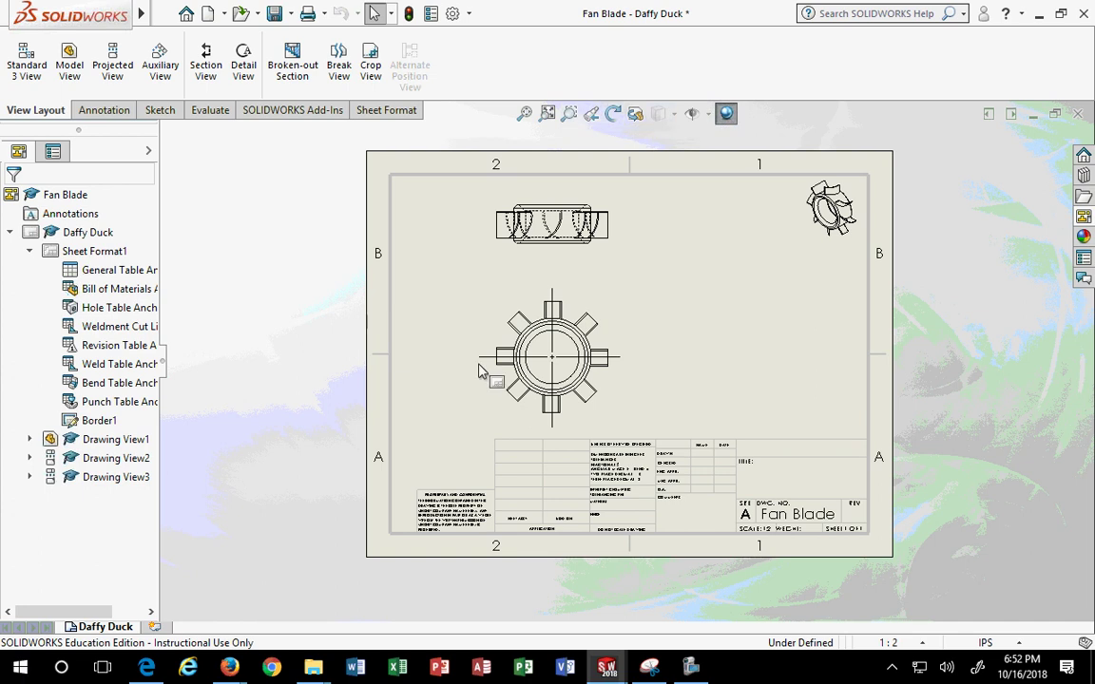
Examine the sheet properties reached from Sheet Format1 and close them without changes
{"action": "left_click", "coordinate": [30, 251]}
{"action": "left_click", "coordinate": [84, 251]}
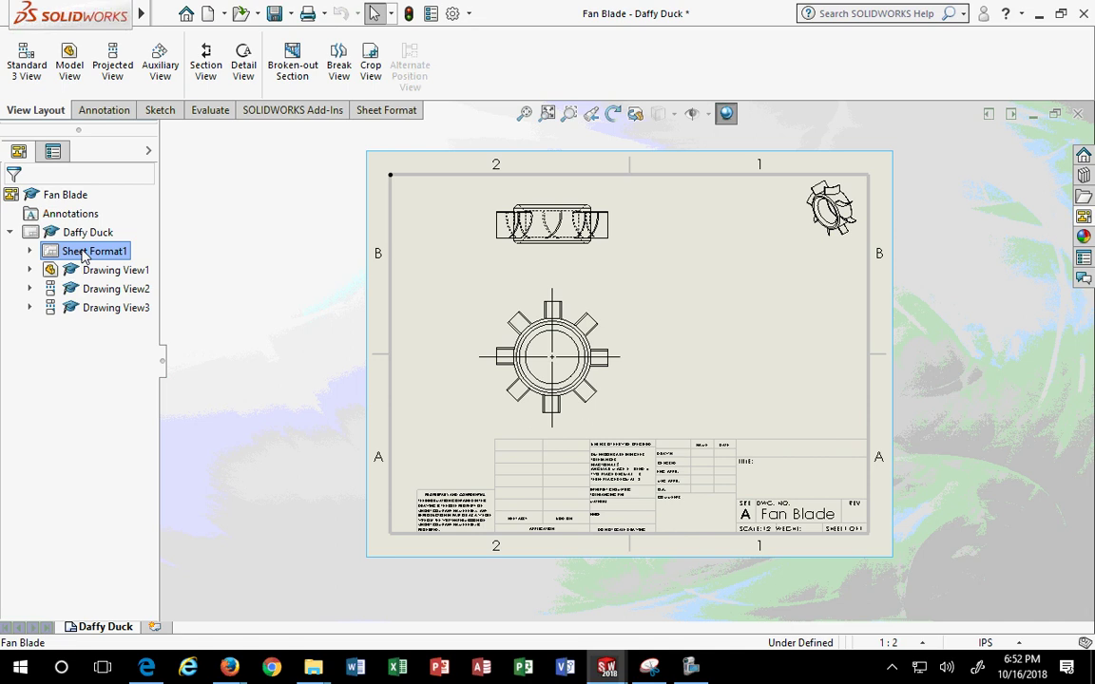
{"action": "right_click", "coordinate": [84, 259]}
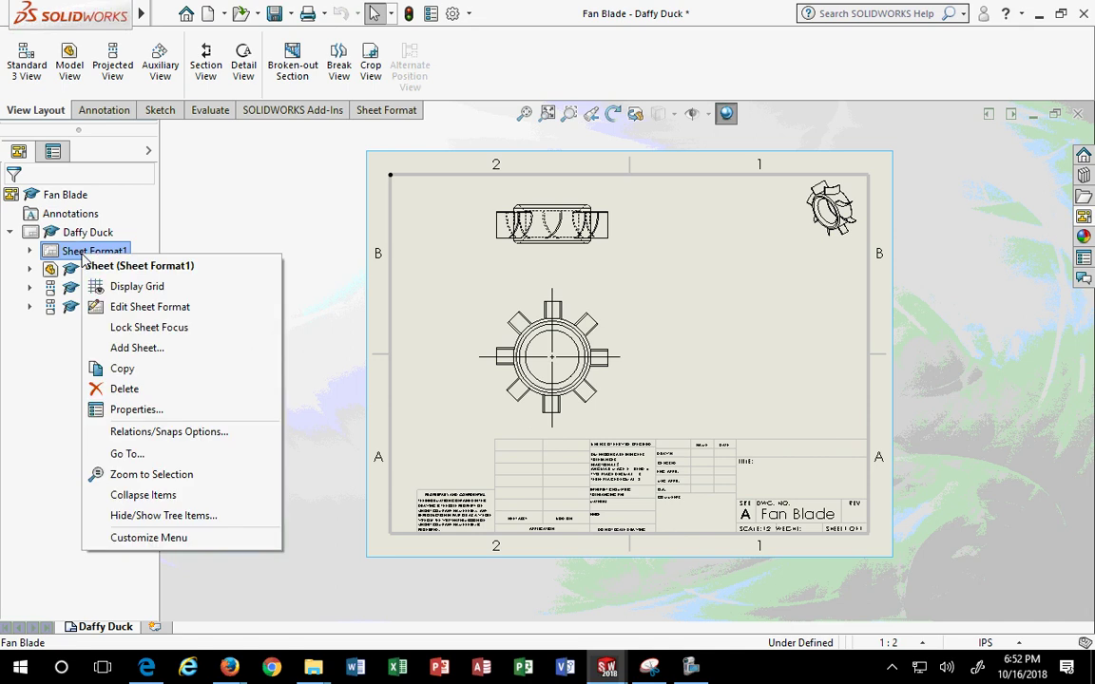
{"action": "left_click", "coordinate": [136, 409]}
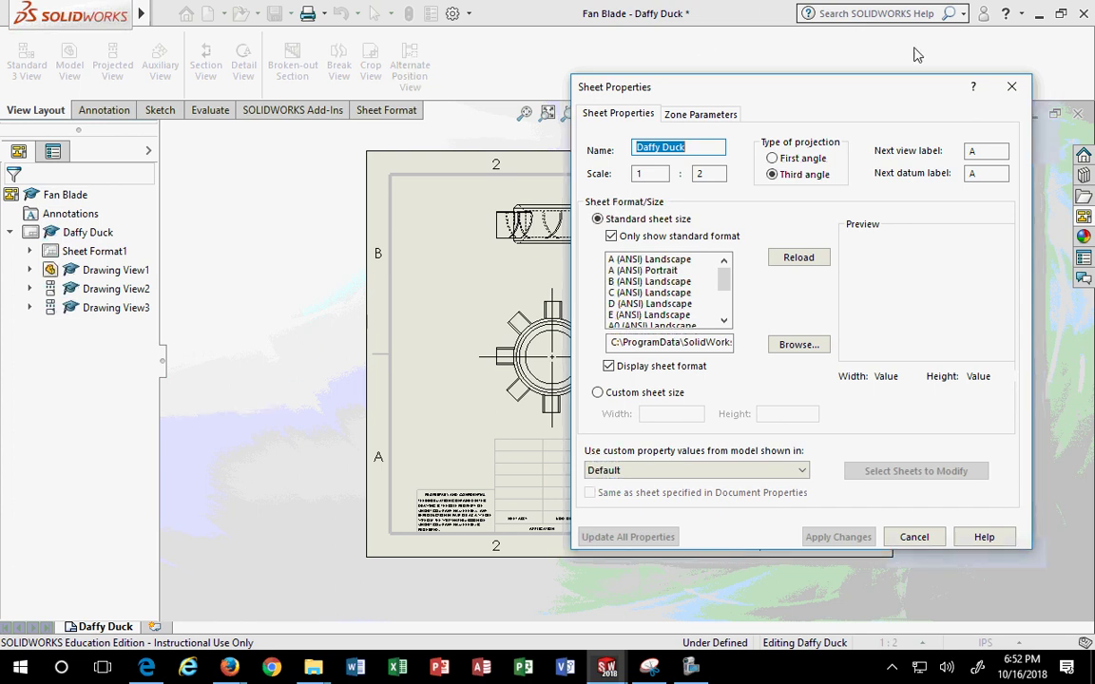
{"action": "left_click", "coordinate": [1013, 87]}
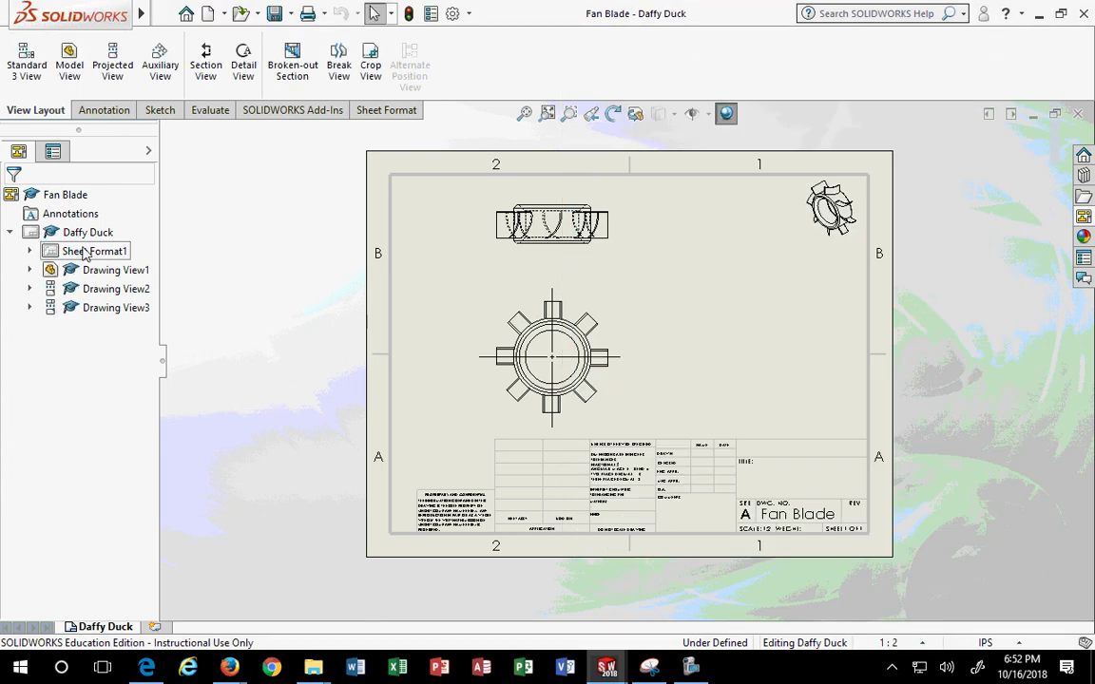
{"action": "left_click", "coordinate": [82, 255]}
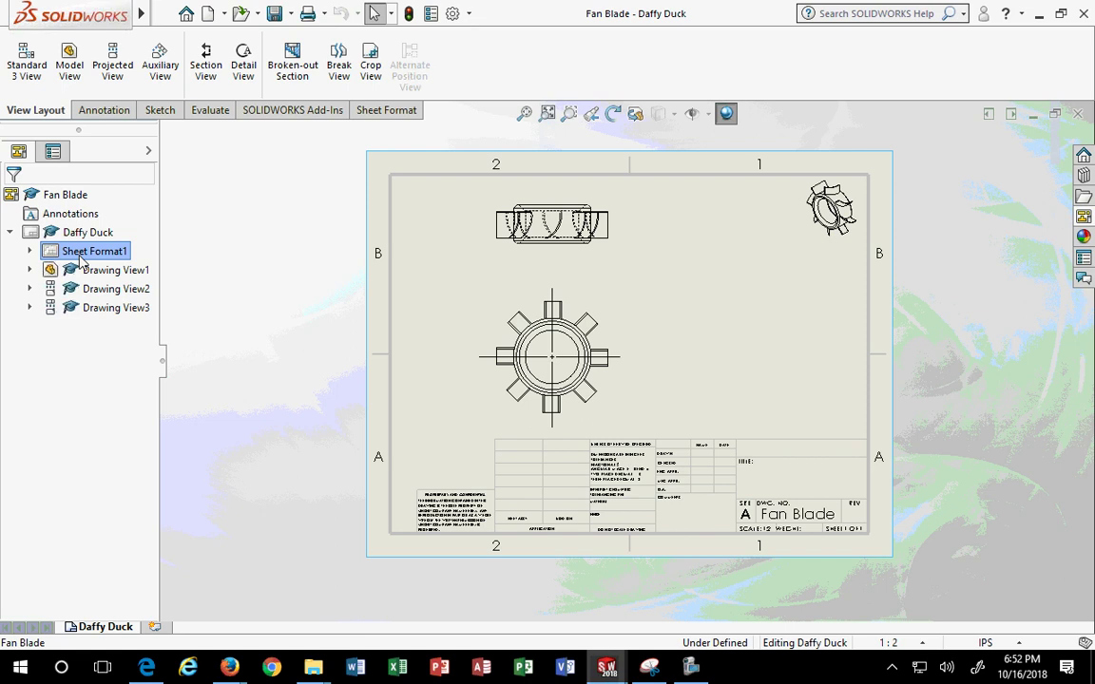
{"action": "right_click", "coordinate": [82, 260]}
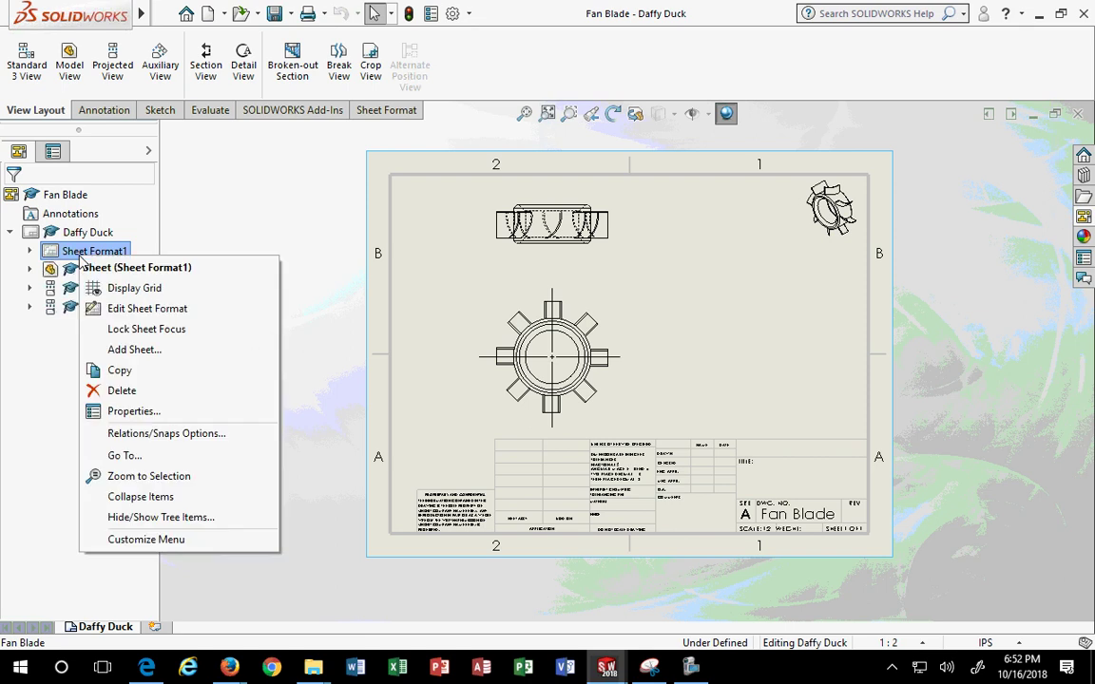
{"action": "left_click", "coordinate": [133, 411]}
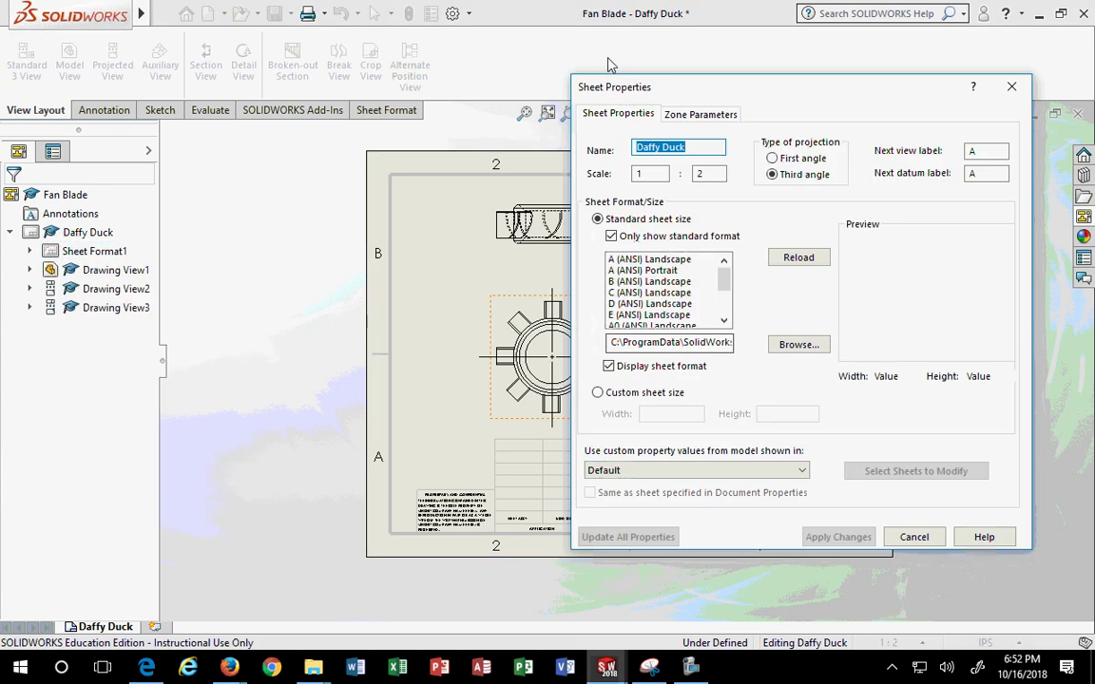
{"action": "mouse_move", "coordinate": [708, 102]}
{"action": "left_mouse_down"}
{"action": "mouse_move", "coordinate": [775, 71]}
{"action": "mouse_move", "coordinate": [708, 95]}
{"action": "left_mouse_up"}
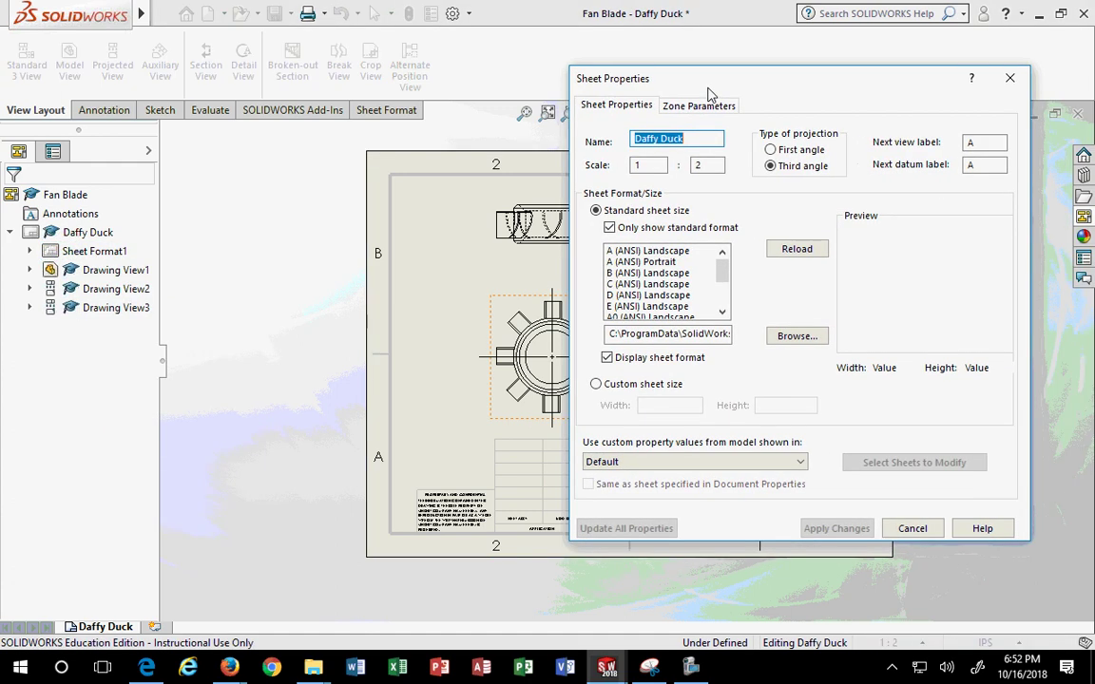
{"action": "left_click", "coordinate": [1009, 78]}
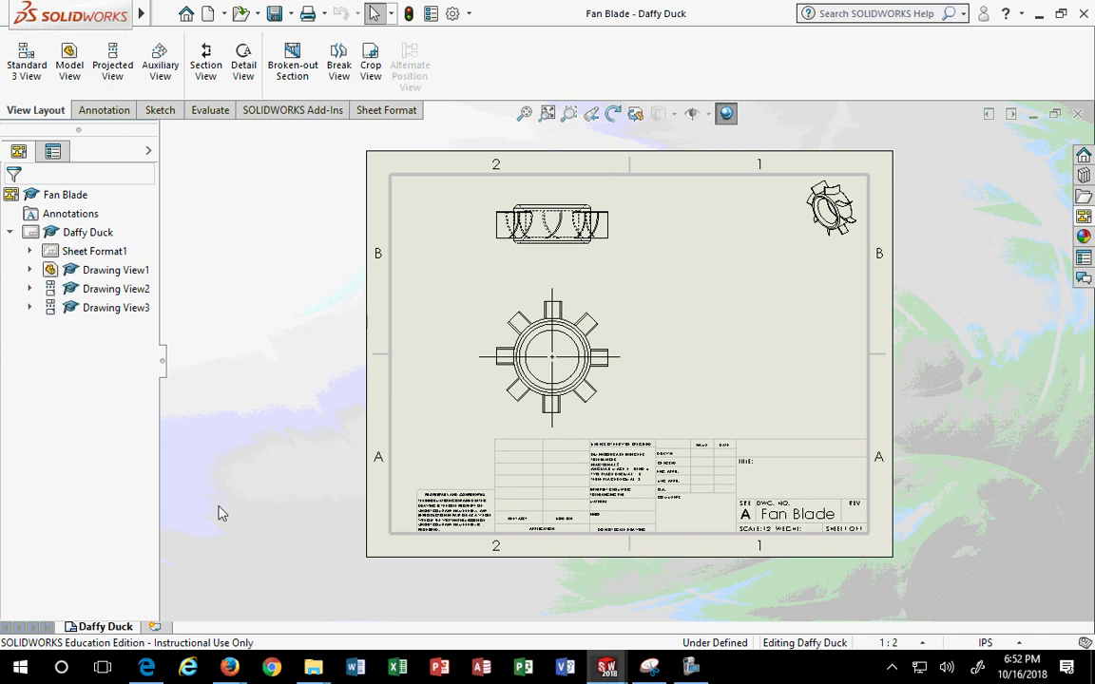
Open Sheet Format1 of the Daffy Duck sheet for editing
{"action": "left_click", "coordinate": [92, 259]}
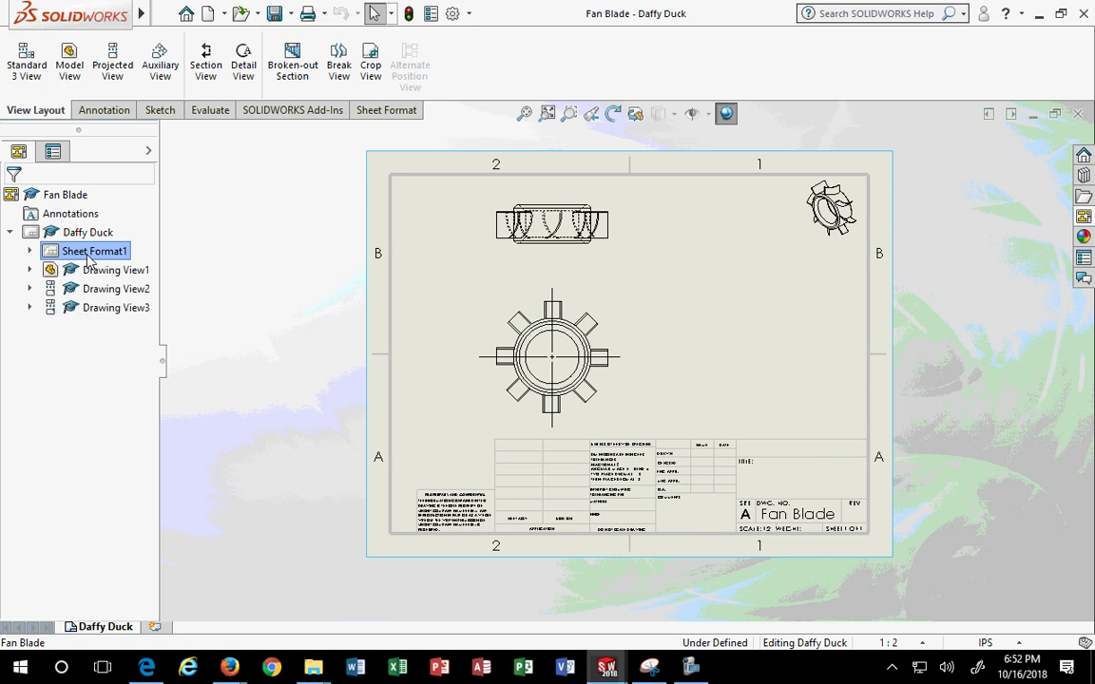
{"action": "right_click", "coordinate": [89, 258]}
{"action": "key", "text": "Escape"}
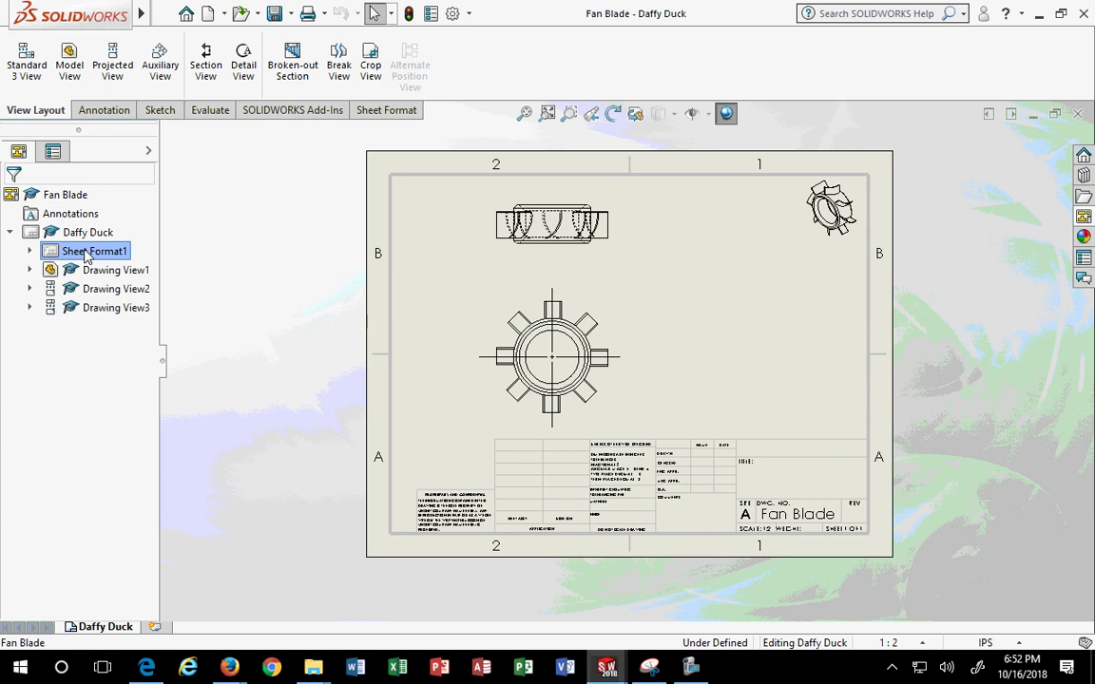
{"action": "right_click", "coordinate": [87, 256]}
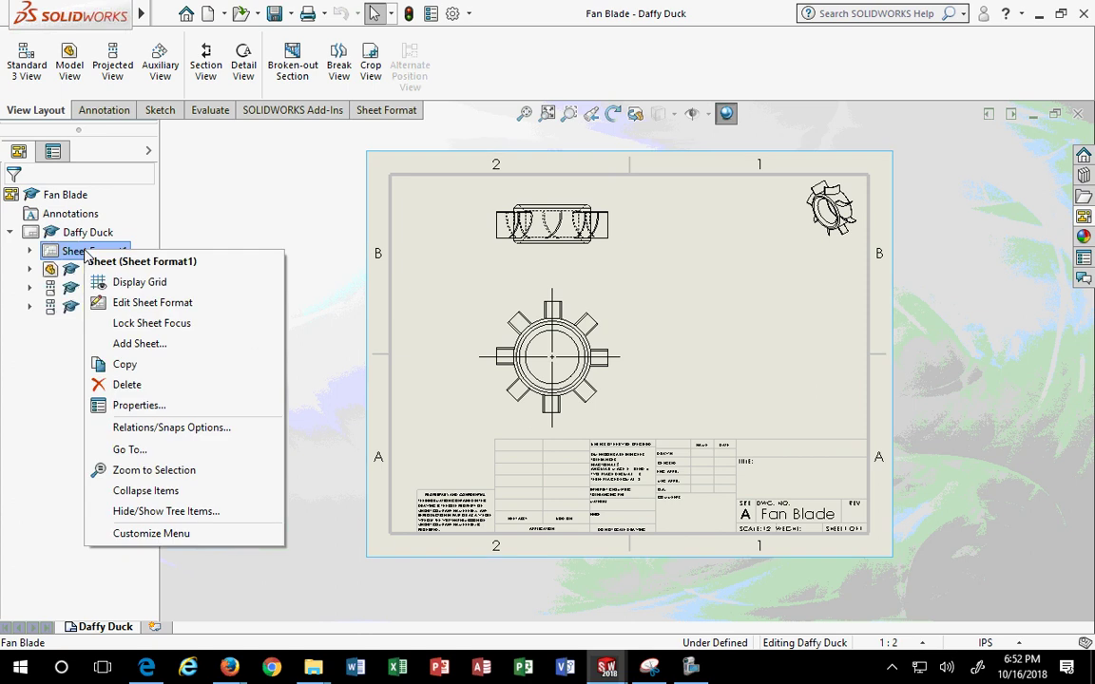
{"action": "left_click", "coordinate": [152, 304]}
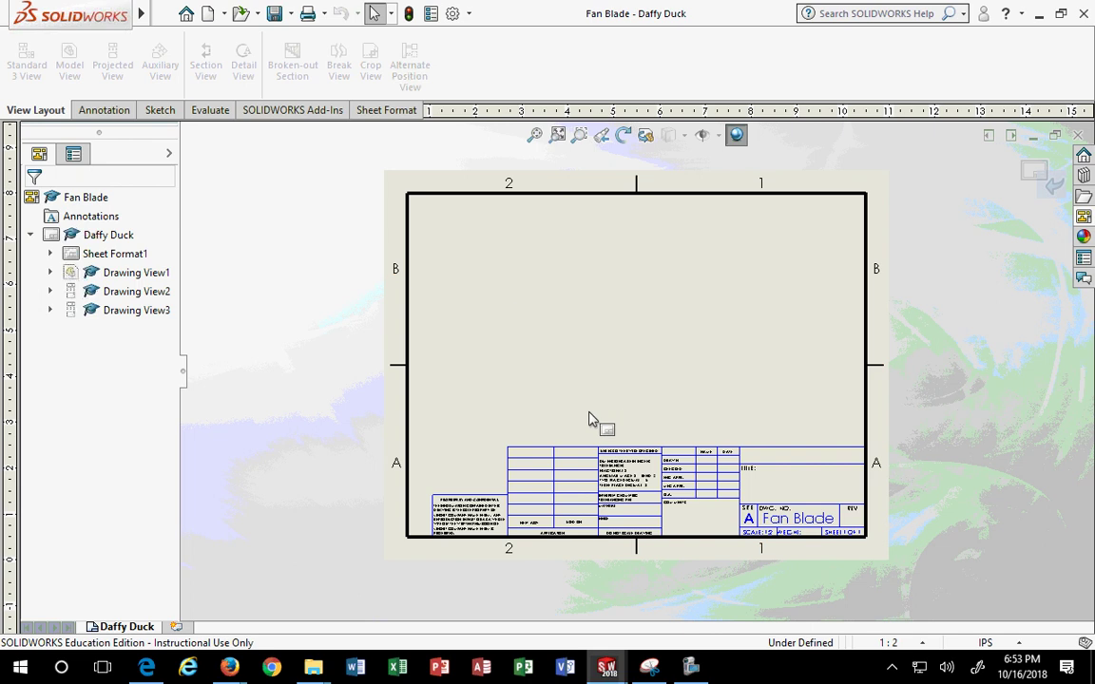
Exit sheet format editing and reopen the Daffy Duck sheet's format for editing
{"action": "left_click_drag", "start_coordinate": [428, 384], "coordinate": [937, 586]}
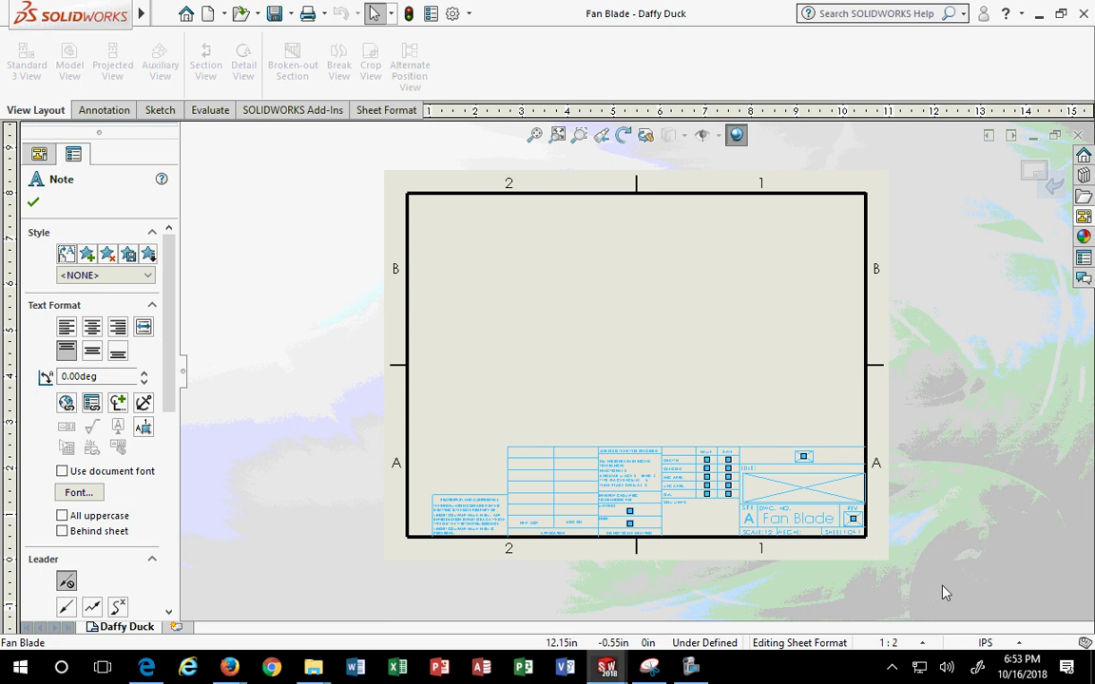
{"action": "left_click", "coordinate": [1044, 179]}
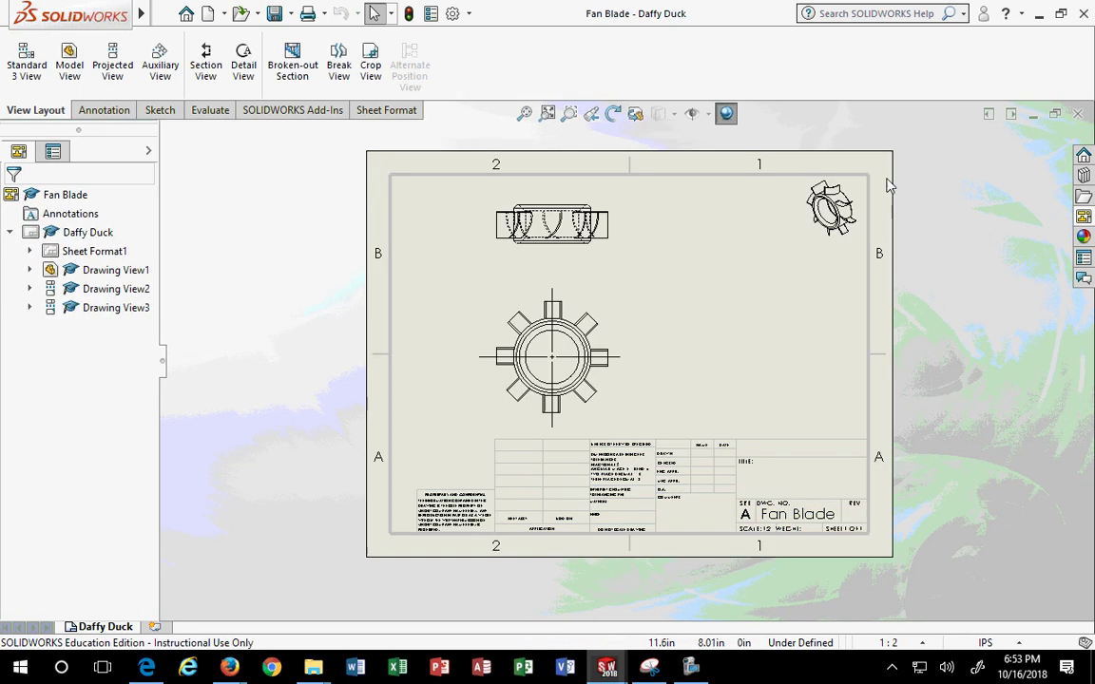
{"action": "left_click", "coordinate": [87, 233]}
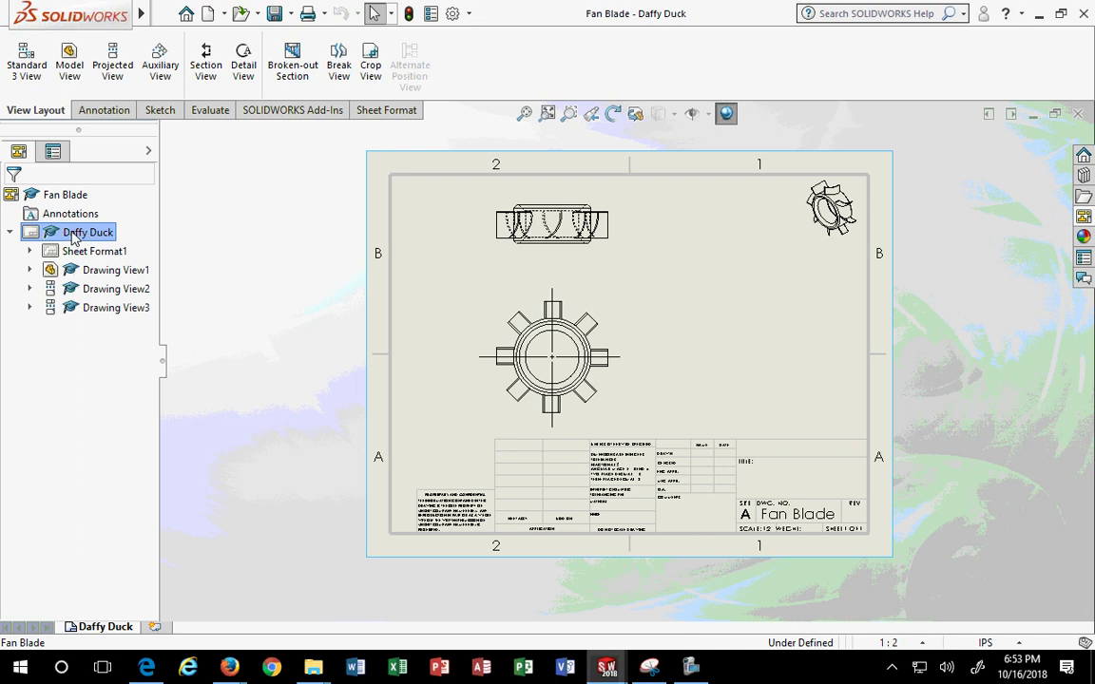
{"action": "right_click", "coordinate": [74, 237]}
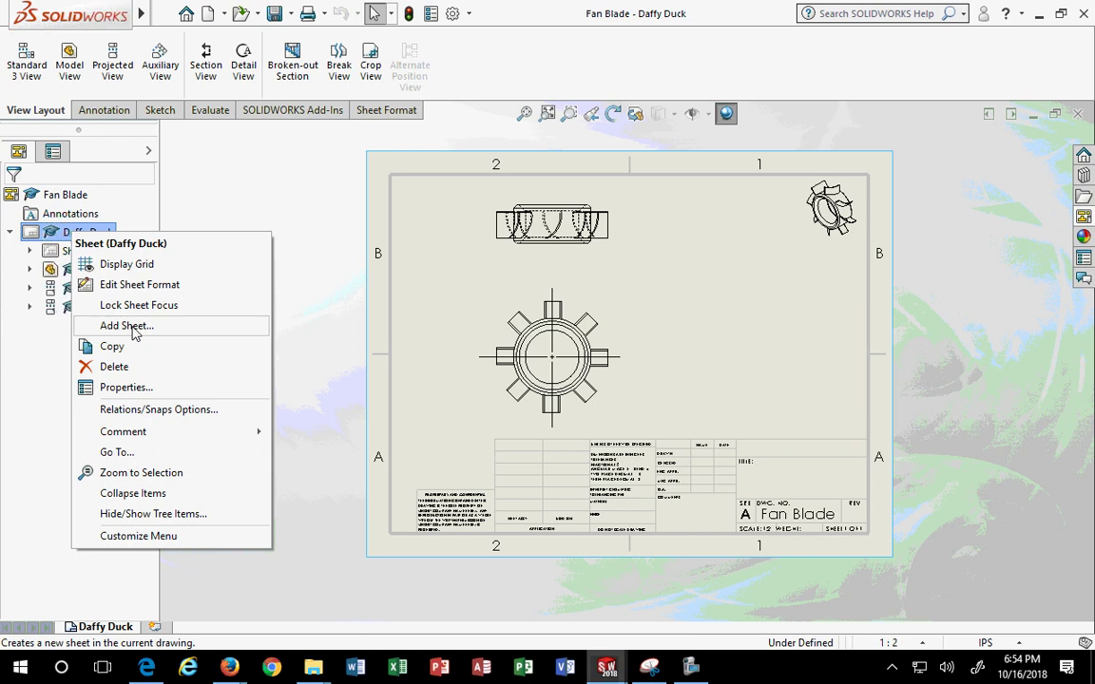
{"action": "left_click", "coordinate": [138, 285]}
Examine the title block's sections, including the application table, approval table, comments, title, drawing number, scale and weight fields
{"action": "scroll", "coordinate": [653, 411], "scroll_direction": "down", "scroll_amount": 4}
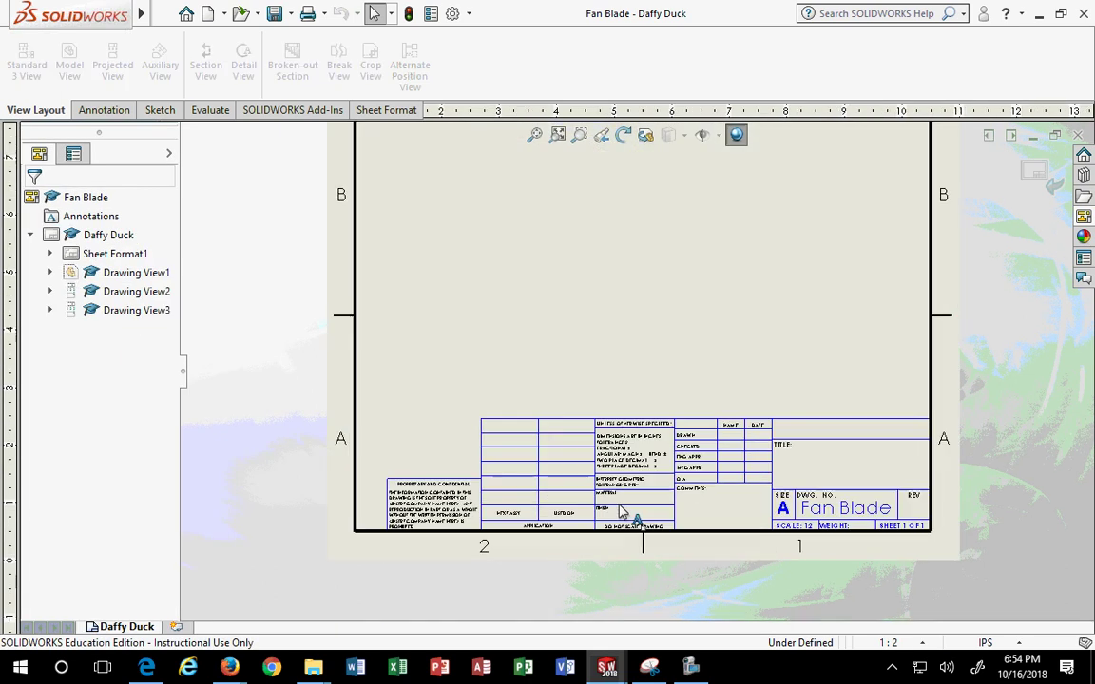
{"action": "scroll", "coordinate": [582, 418], "scroll_direction": "down", "scroll_amount": 3}
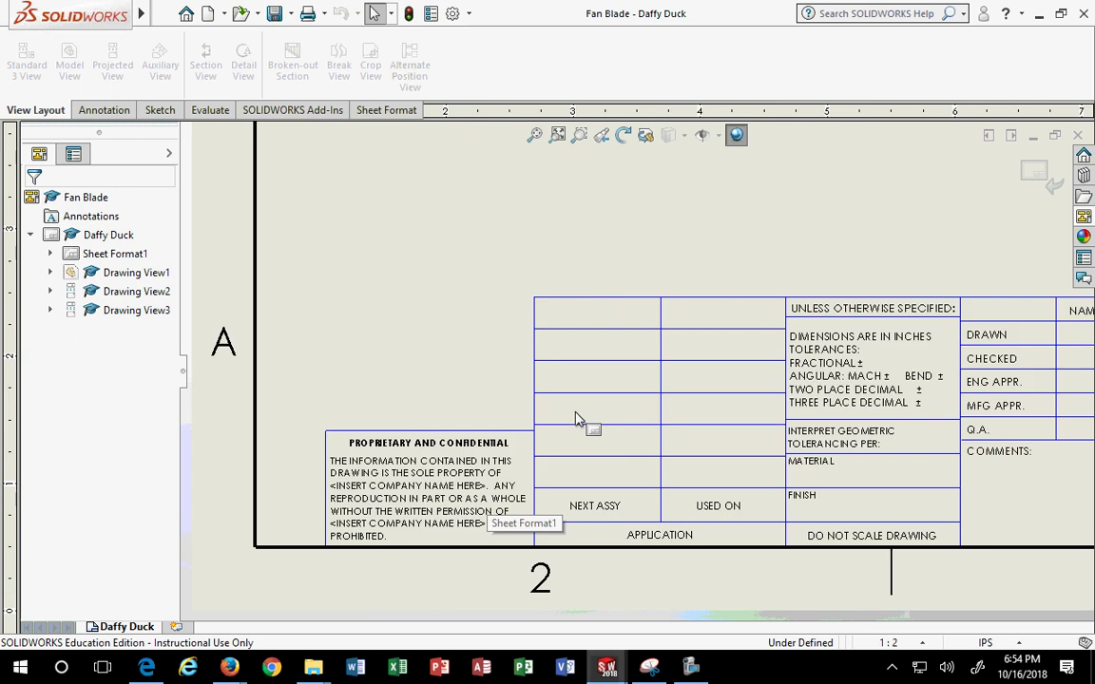
{"action": "scroll", "coordinate": [979, 383], "scroll_direction": "up", "scroll_amount": 3}
{"action": "mouse_move", "coordinate": [979, 383]}
{"action": "middle_mouse_down"}
{"action": "mouse_move", "coordinate": [567, 351]}
{"action": "mouse_move", "coordinate": [516, 358]}
{"action": "middle_mouse_up"}
{"action": "scroll", "coordinate": [709, 453], "scroll_direction": "down", "scroll_amount": 2}
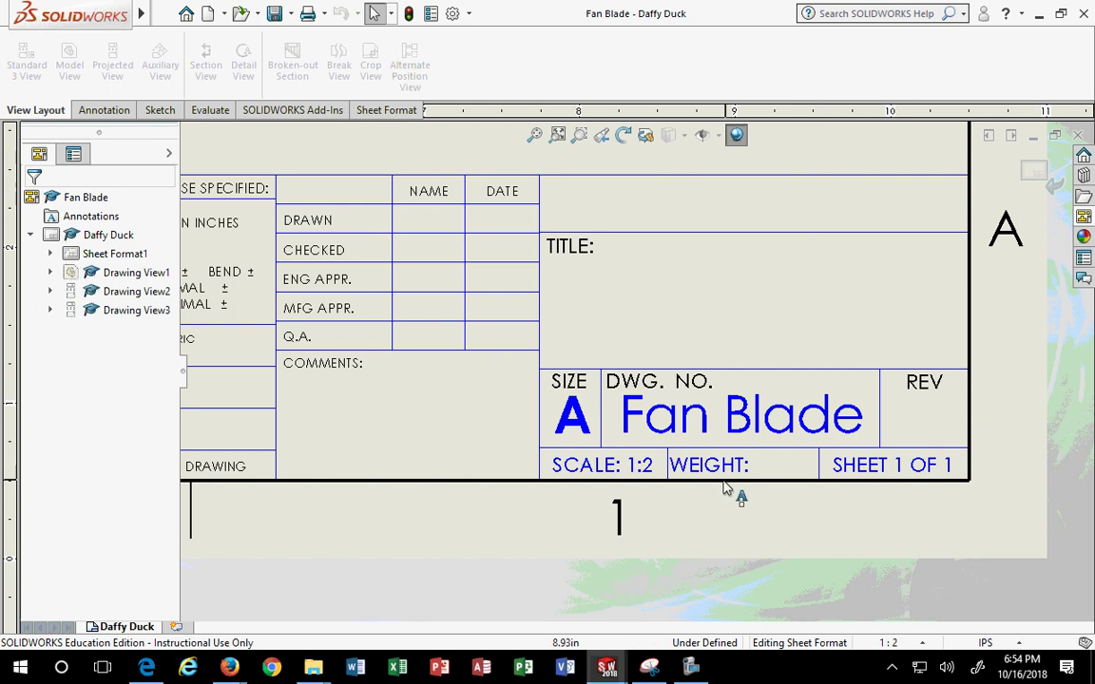
{"action": "scroll", "coordinate": [722, 486], "scroll_direction": "up", "scroll_amount": 2}
{"action": "scroll", "coordinate": [709, 475], "scroll_direction": "down", "scroll_amount": 1}
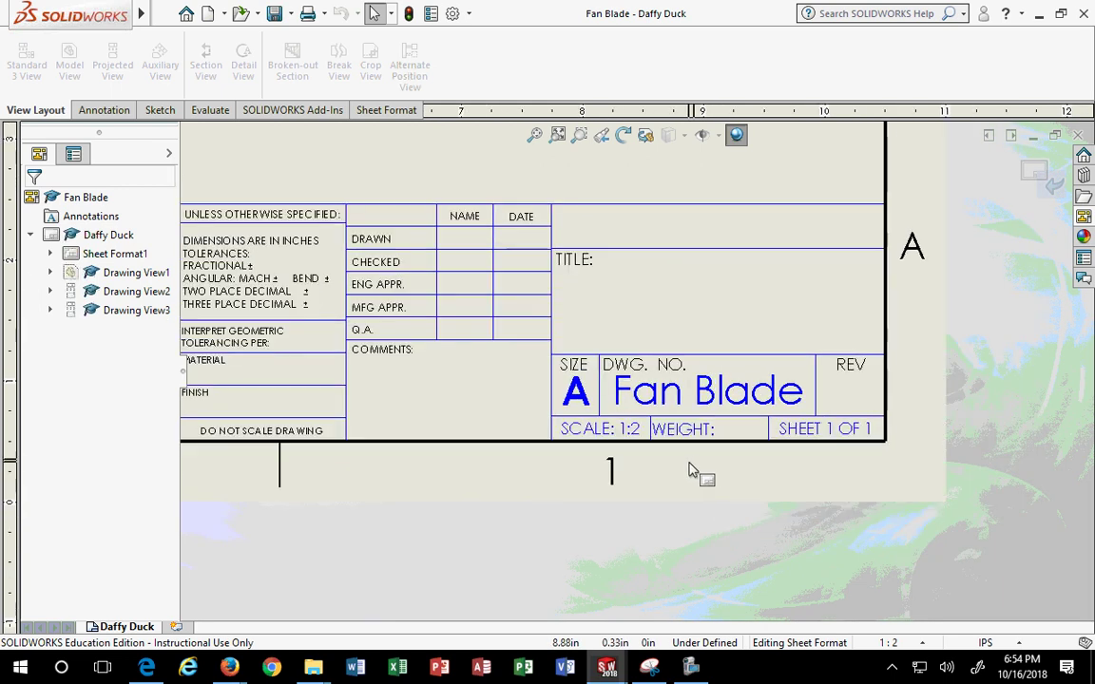
{"action": "scroll", "coordinate": [618, 452], "scroll_direction": "down", "scroll_amount": 1}
{"action": "scroll", "coordinate": [494, 390], "scroll_direction": "down", "scroll_amount": 1}
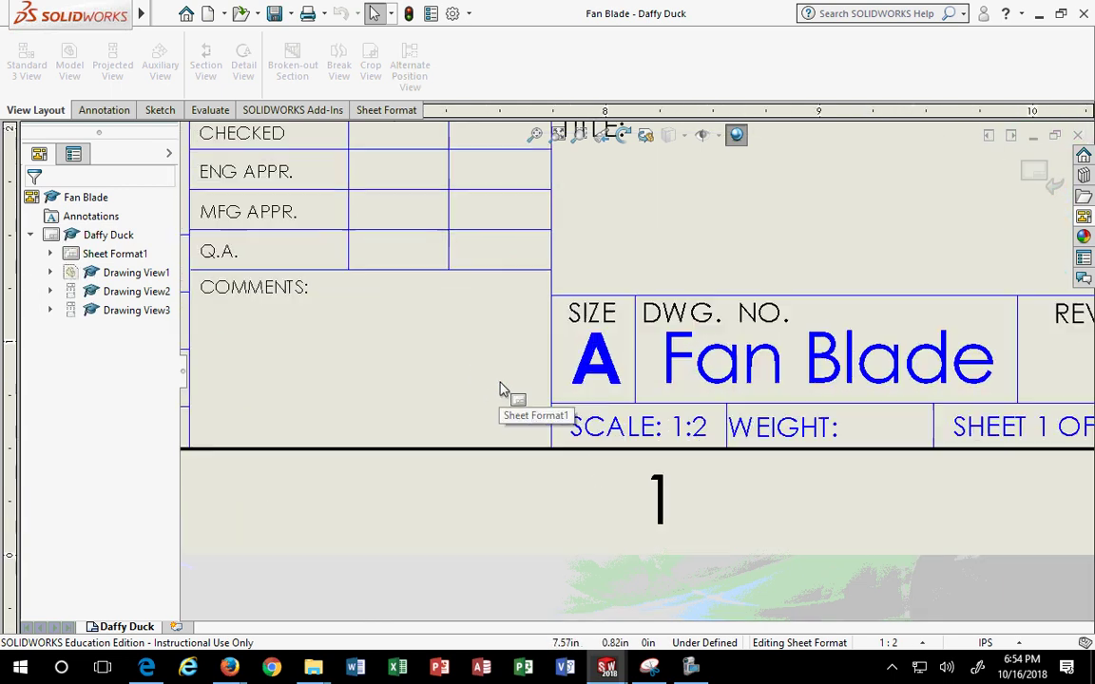
Open the proprietary and confidential note, highlight its first company name placeholder, and close the note without changing the text
{"action": "scroll", "coordinate": [494, 389], "scroll_direction": "up", "scroll_amount": 3}
{"action": "mouse_move", "coordinate": [494, 385]}
{"action": "middle_mouse_down"}
{"action": "mouse_move", "coordinate": [576, 361]}
{"action": "mouse_move", "coordinate": [709, 390]}
{"action": "middle_mouse_up"}
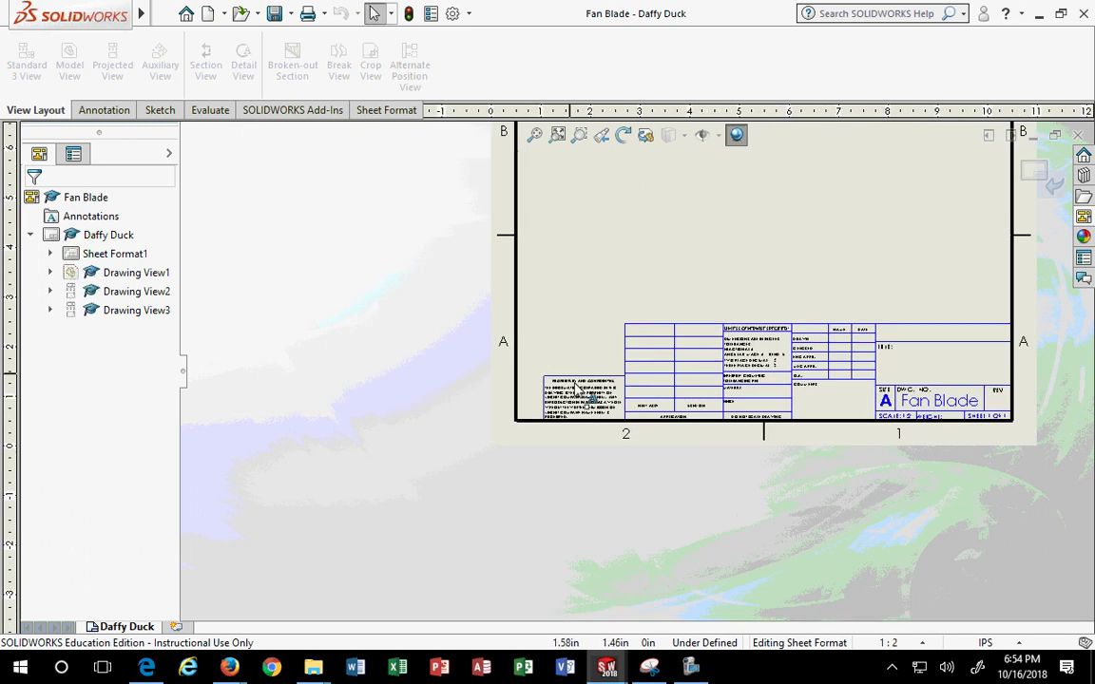
{"action": "scroll", "coordinate": [581, 390], "scroll_direction": "down", "scroll_amount": 5}
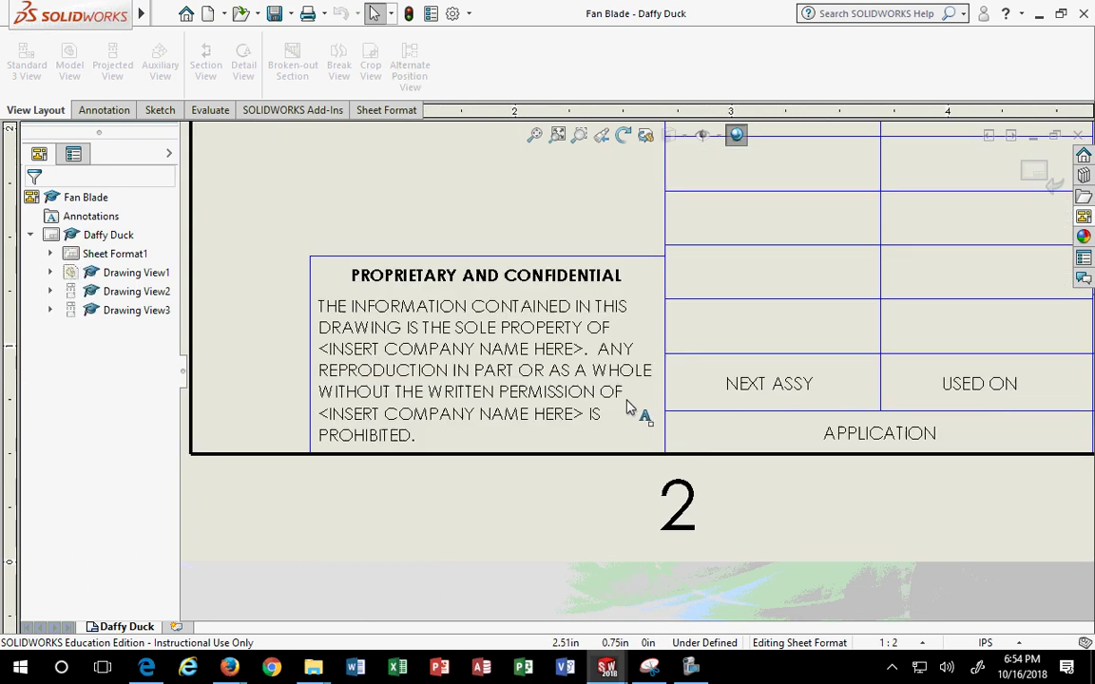
{"action": "scroll", "coordinate": [627, 407], "scroll_direction": "down", "scroll_amount": 1}
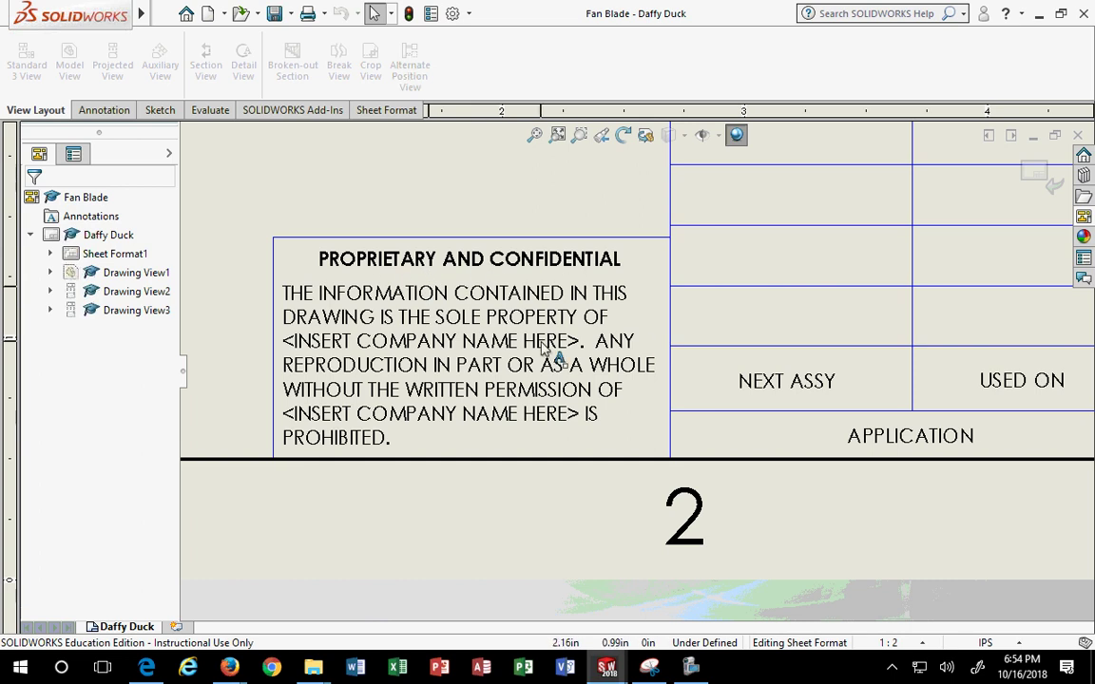
{"action": "left_click", "coordinate": [481, 346]}
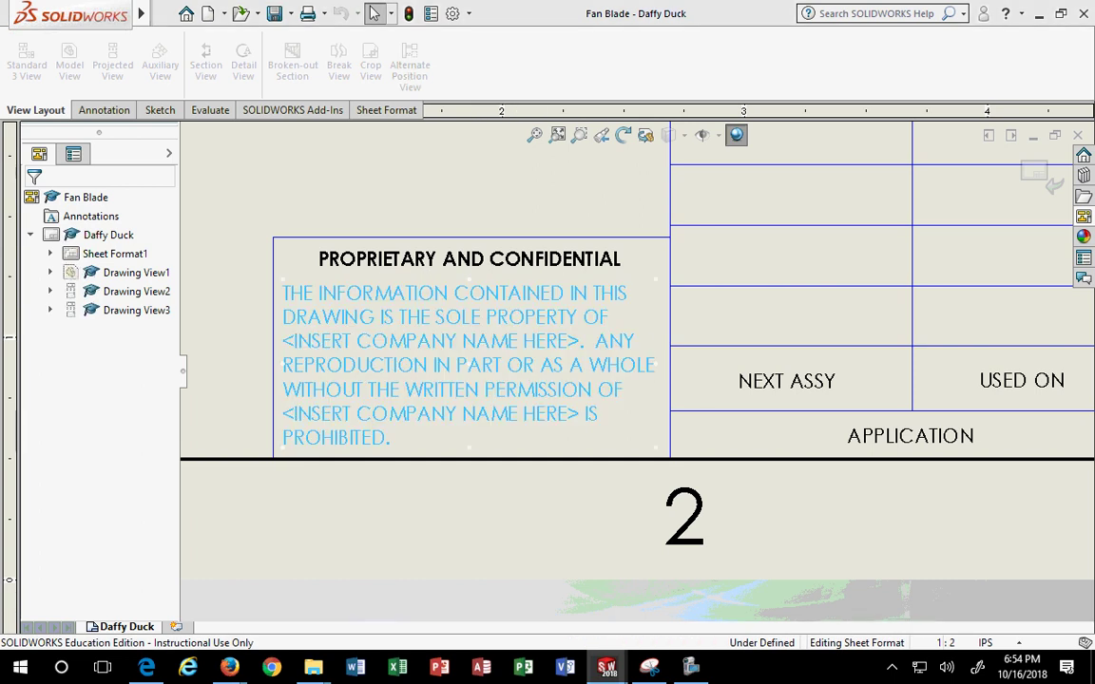
{"action": "double_click", "coordinate": [475, 340]}
{"action": "left_click", "coordinate": [342, 347]}
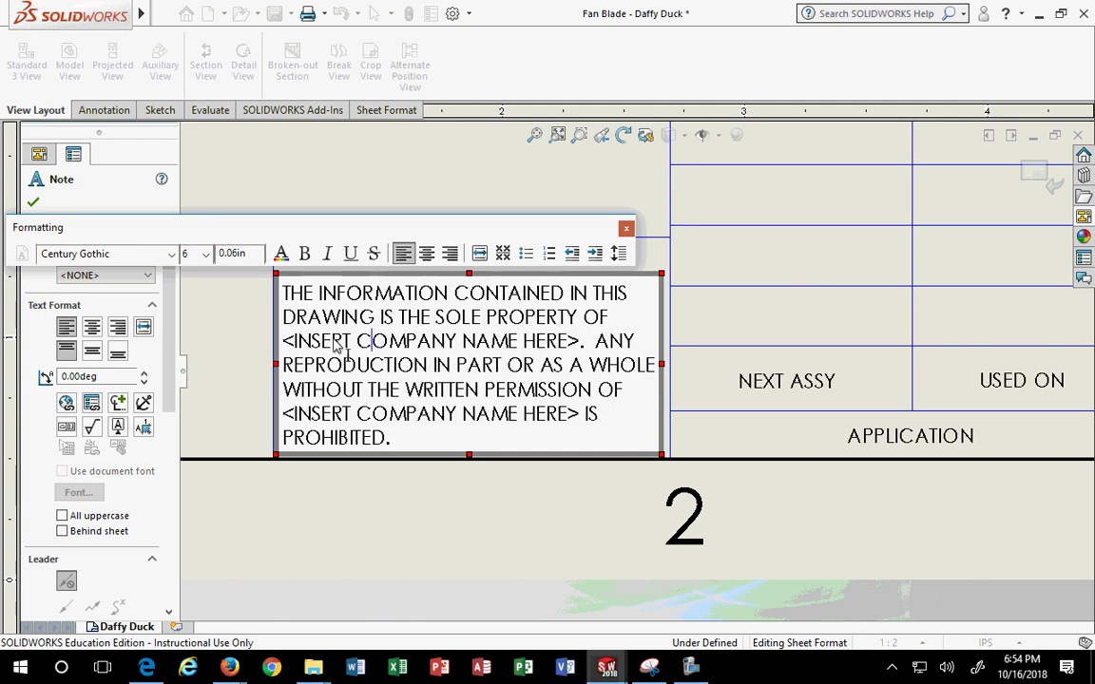
{"action": "left_click_drag", "start_coordinate": [297, 352], "coordinate": [570, 350]}
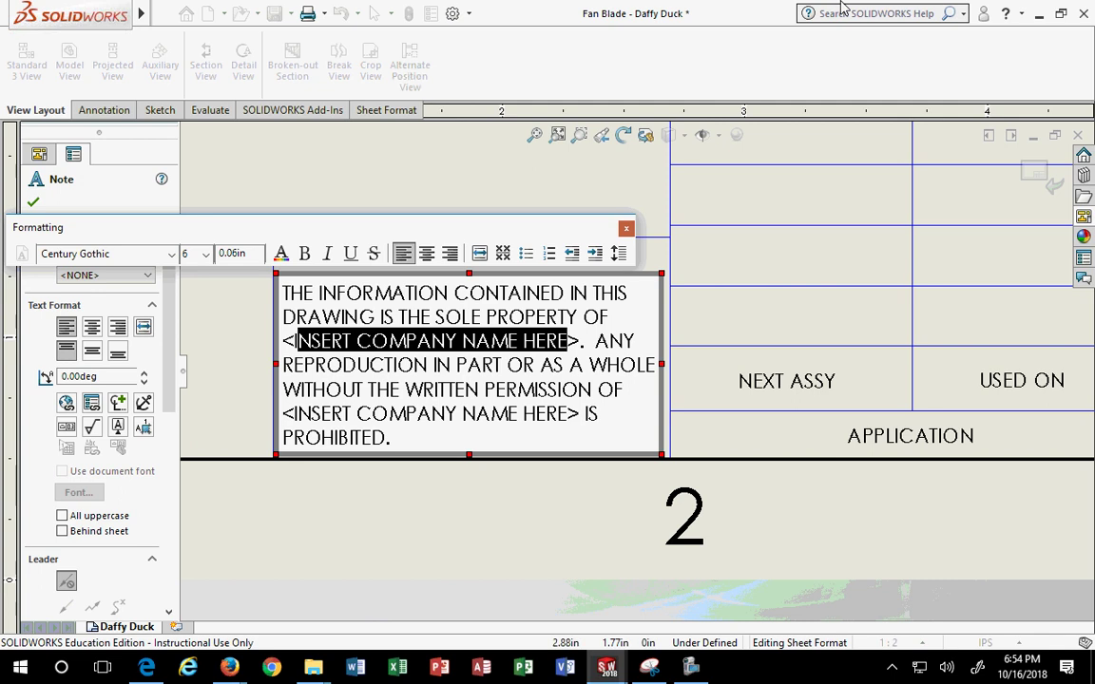
{"action": "left_click", "coordinate": [585, 173]}
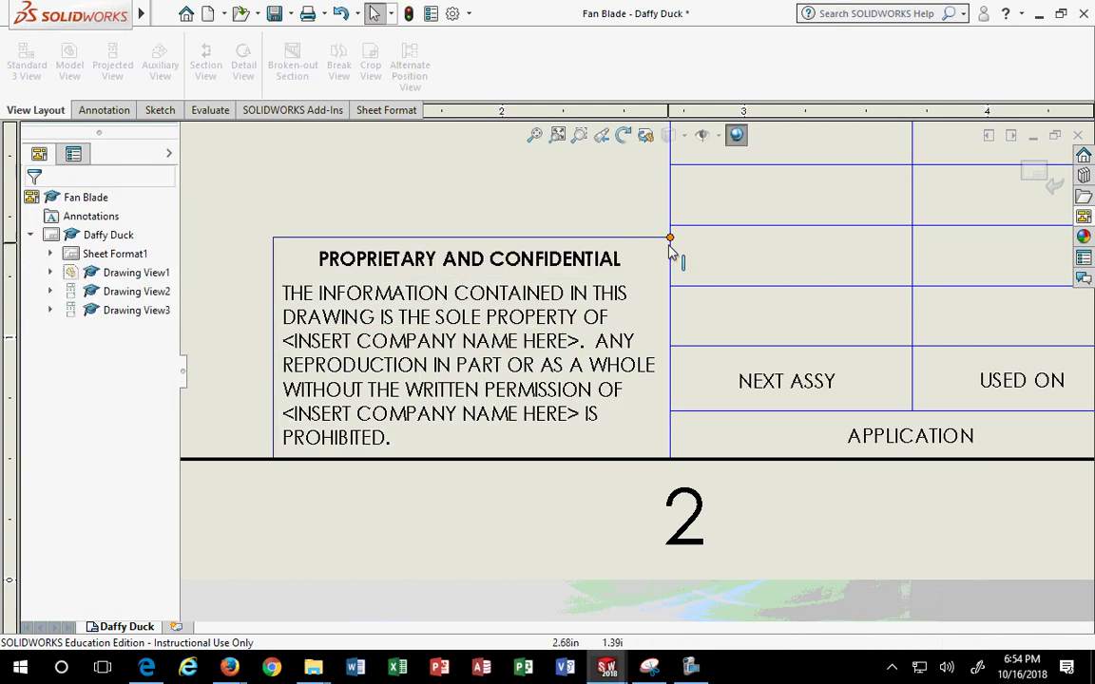
Enter 1/16 as the fractional tolerance in the title block's tolerance note
{"action": "scroll", "coordinate": [599, 285], "scroll_direction": "down", "scroll_amount": 2}
{"action": "scroll", "coordinate": [609, 268], "scroll_direction": "up", "scroll_amount": 5}
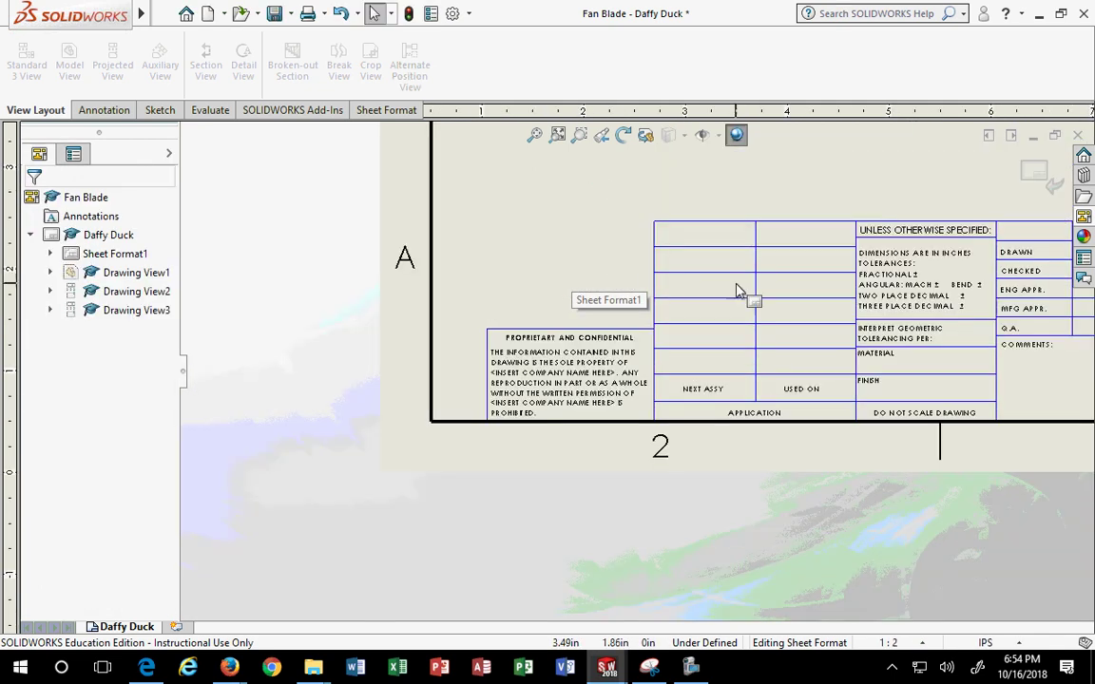
{"action": "left_click_drag", "start_coordinate": [451, 226], "coordinate": [694, 503]}
{"action": "left_click", "coordinate": [733, 232]}
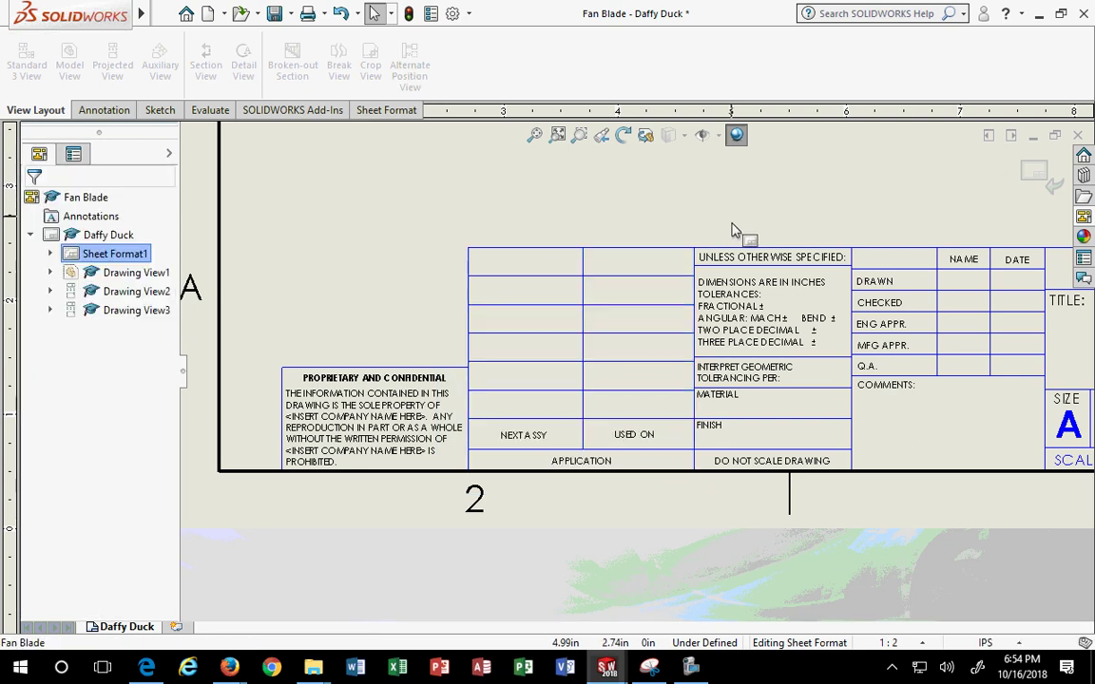
{"action": "scroll", "coordinate": [855, 323], "scroll_direction": "up", "scroll_amount": 3}
{"action": "scroll", "coordinate": [723, 371], "scroll_direction": "down", "scroll_amount": 6}
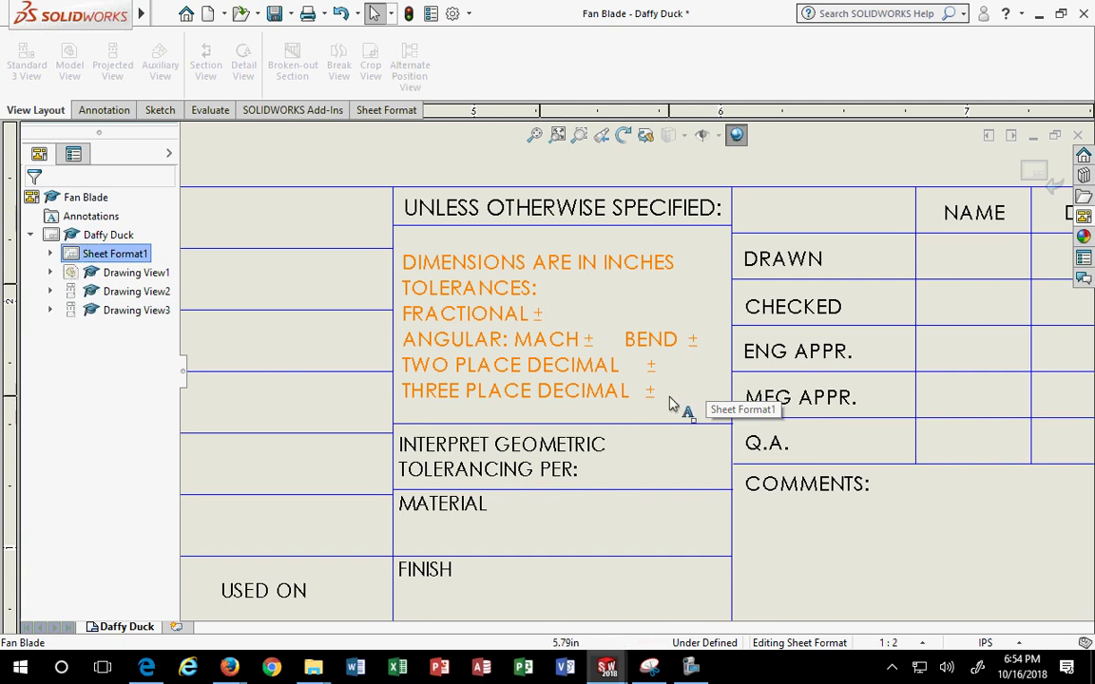
{"action": "left_click", "coordinate": [507, 368]}
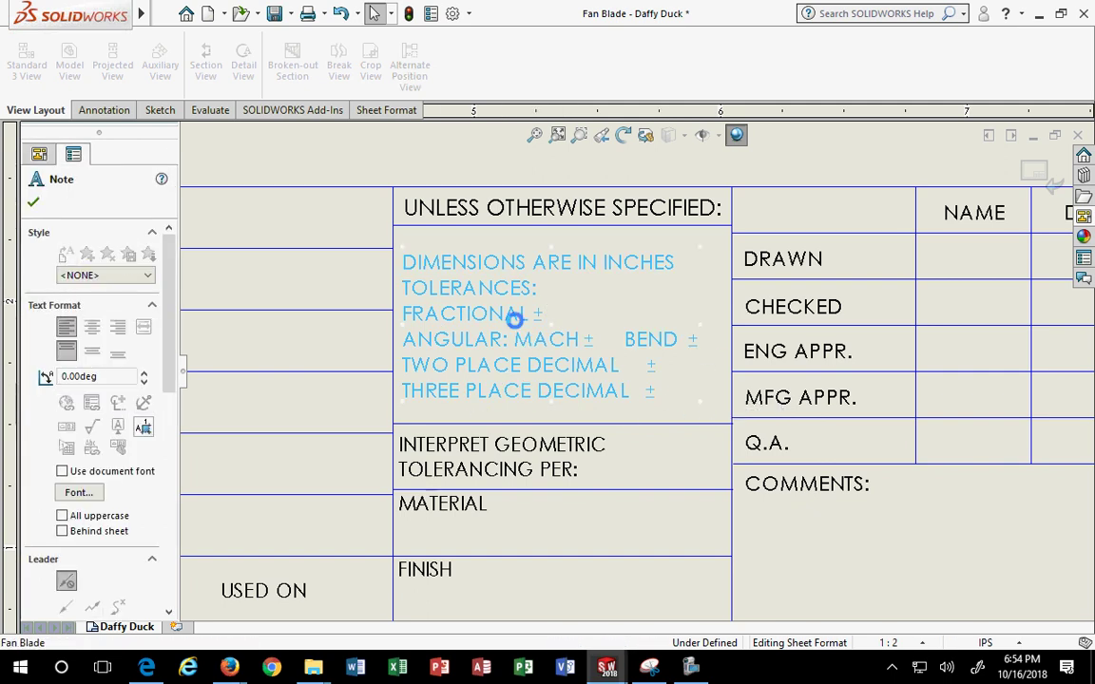
{"action": "double_click", "coordinate": [513, 313]}
{"action": "left_click", "coordinate": [570, 316]}
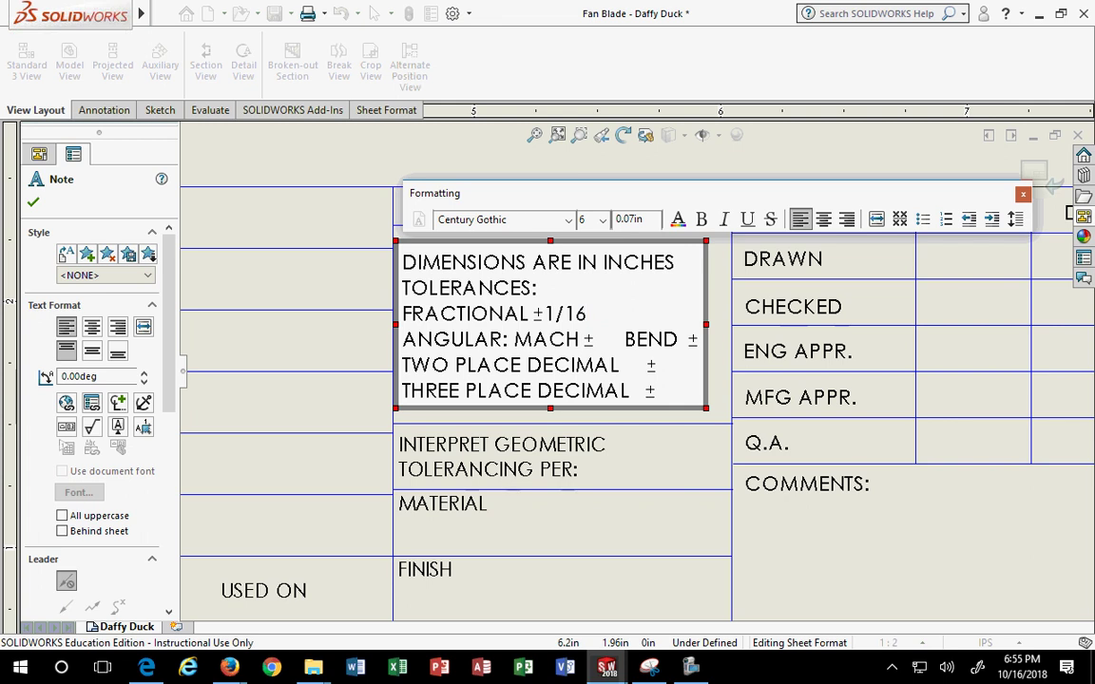
{"action": "left_click", "coordinate": [657, 432]}
Examine the title block's tolerance note and its geometric tolerancing, material, finish, approval and comments fields
{"action": "scroll", "coordinate": [680, 390], "scroll_direction": "down", "scroll_amount": 1}
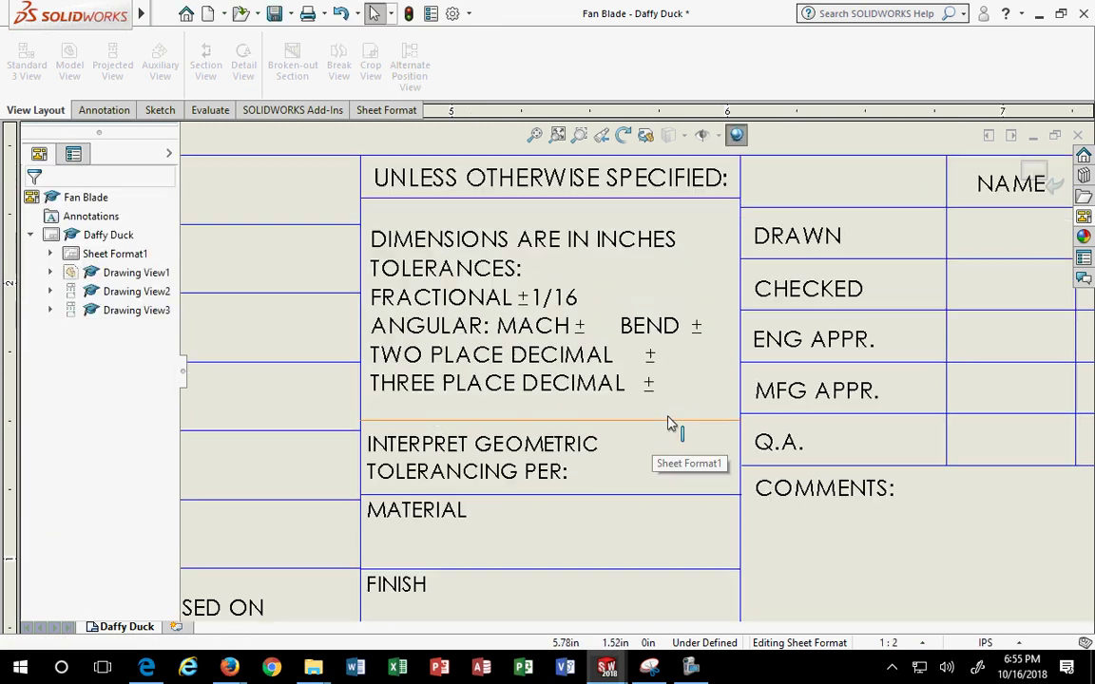
{"action": "scroll", "coordinate": [683, 423], "scroll_direction": "down", "scroll_amount": 1}
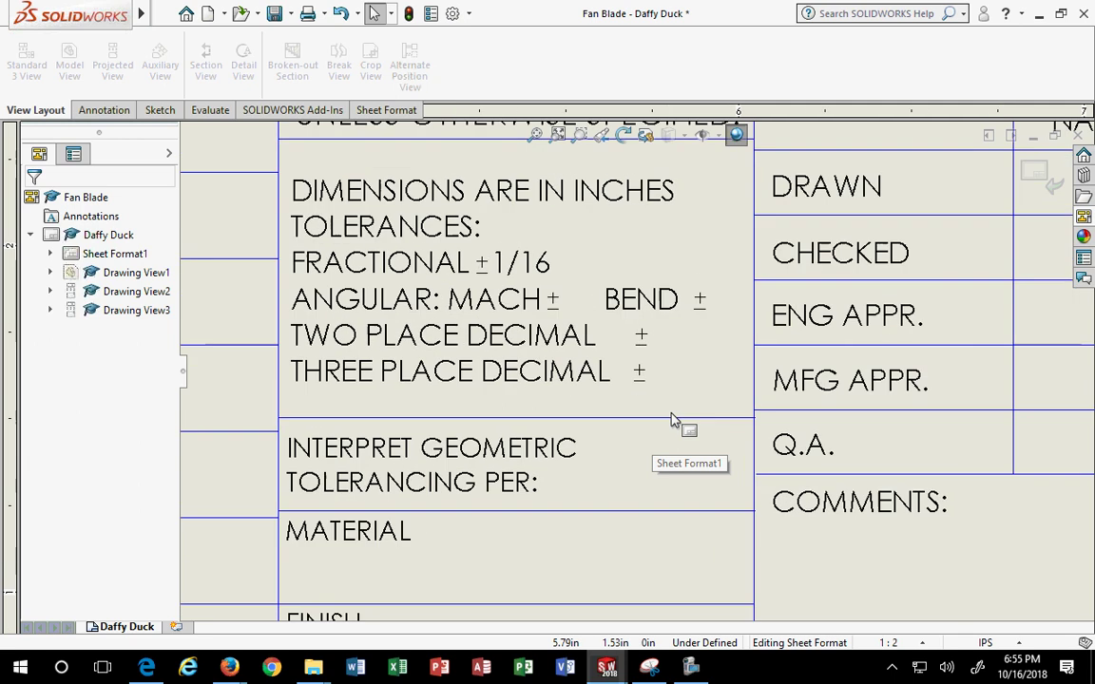
{"action": "scroll", "coordinate": [677, 423], "scroll_direction": "up", "scroll_amount": 2}
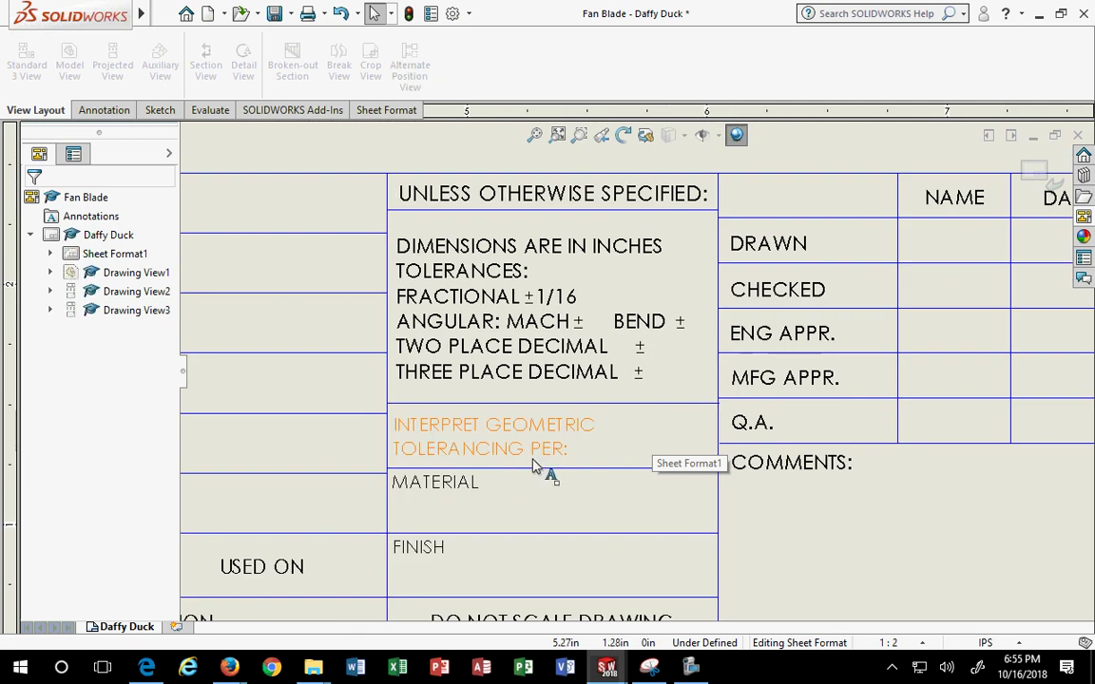
{"action": "scroll", "coordinate": [535, 465], "scroll_direction": "down", "scroll_amount": 1}
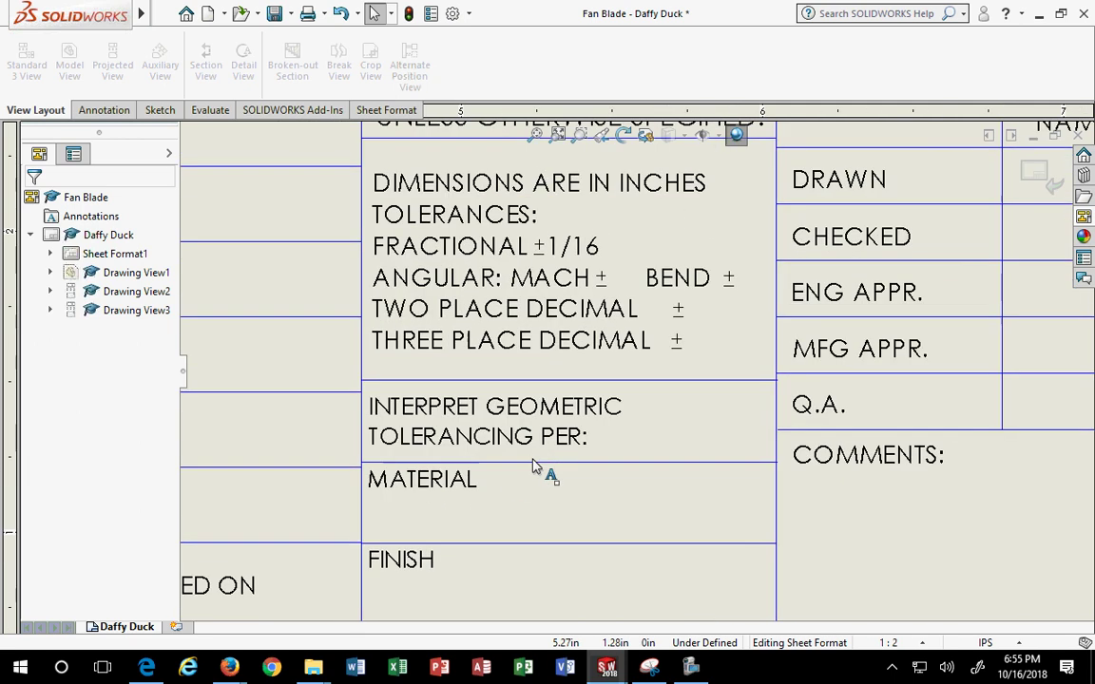
{"action": "scroll", "coordinate": [534, 464], "scroll_direction": "up", "scroll_amount": 3}
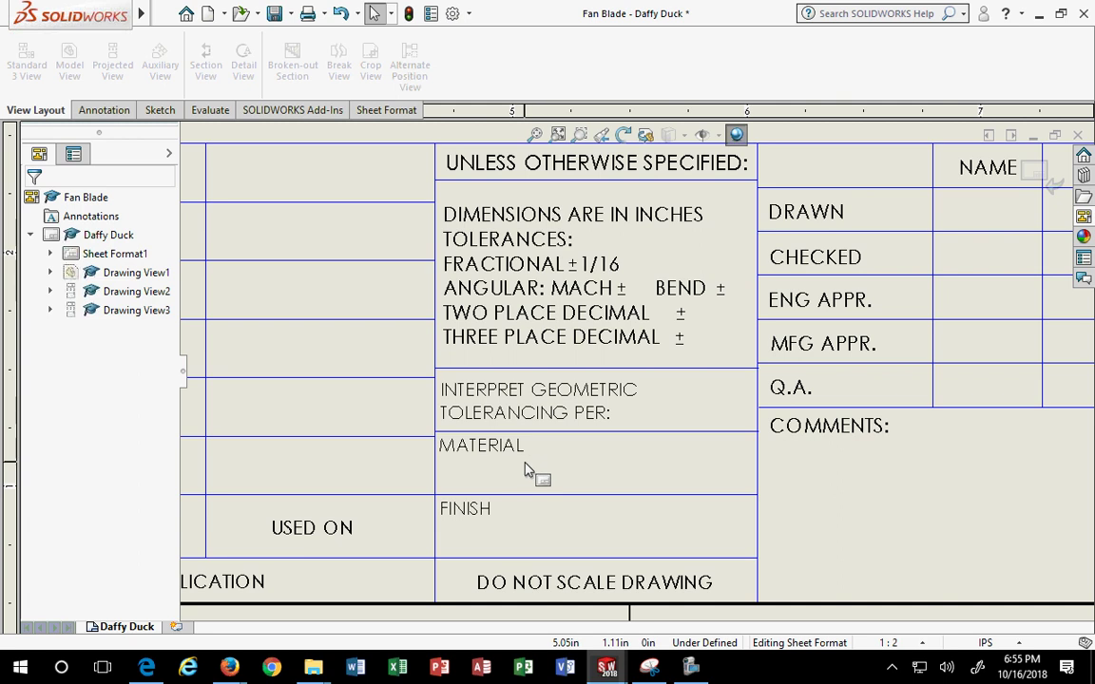
{"action": "scroll", "coordinate": [537, 458], "scroll_direction": "up", "scroll_amount": 2}
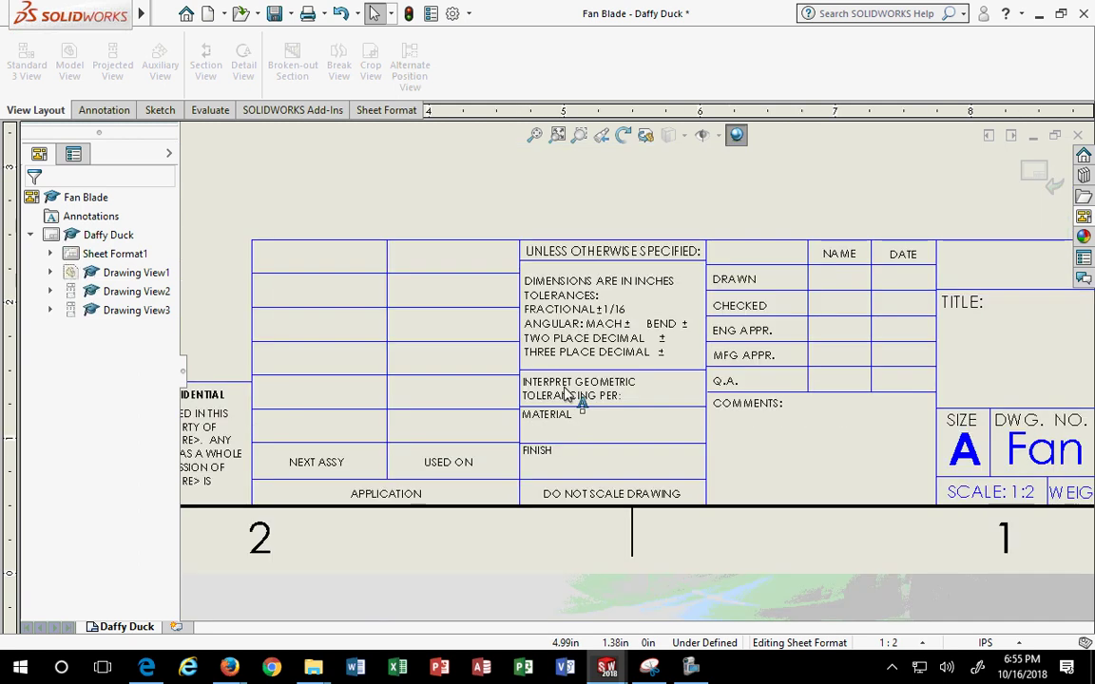
{"action": "scroll", "coordinate": [885, 311], "scroll_direction": "down", "scroll_amount": 1}
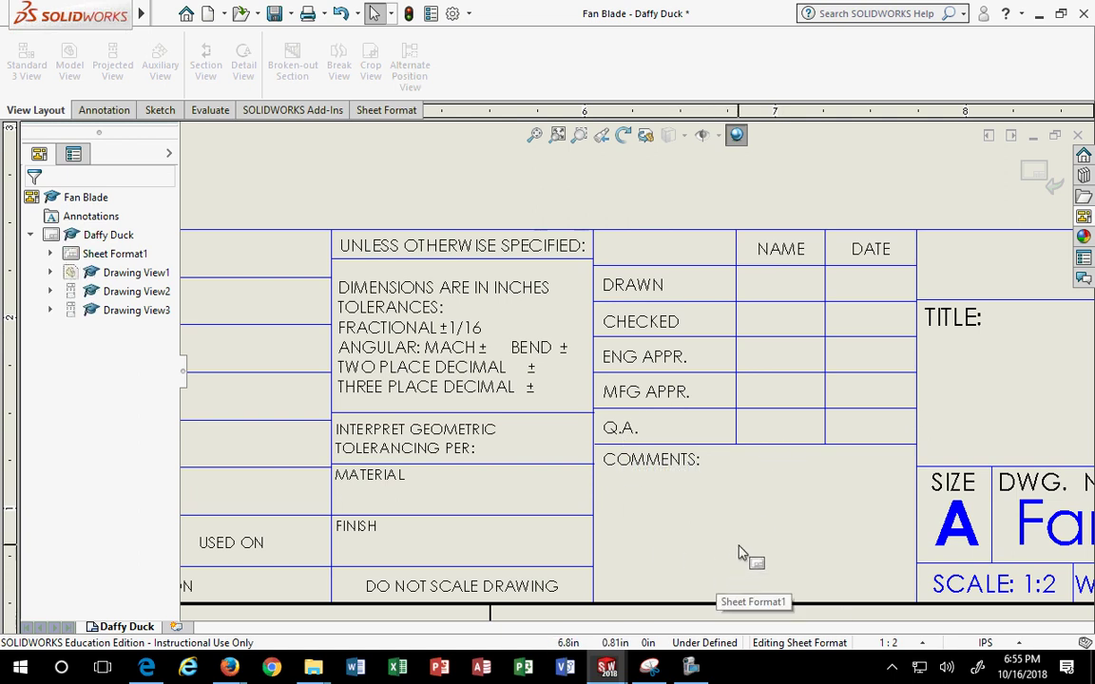
Try deleting the title block's notes and tables outside the title and drawing number area, and undo the deletion
{"action": "scroll", "coordinate": [741, 553], "scroll_direction": "up", "scroll_amount": 5}
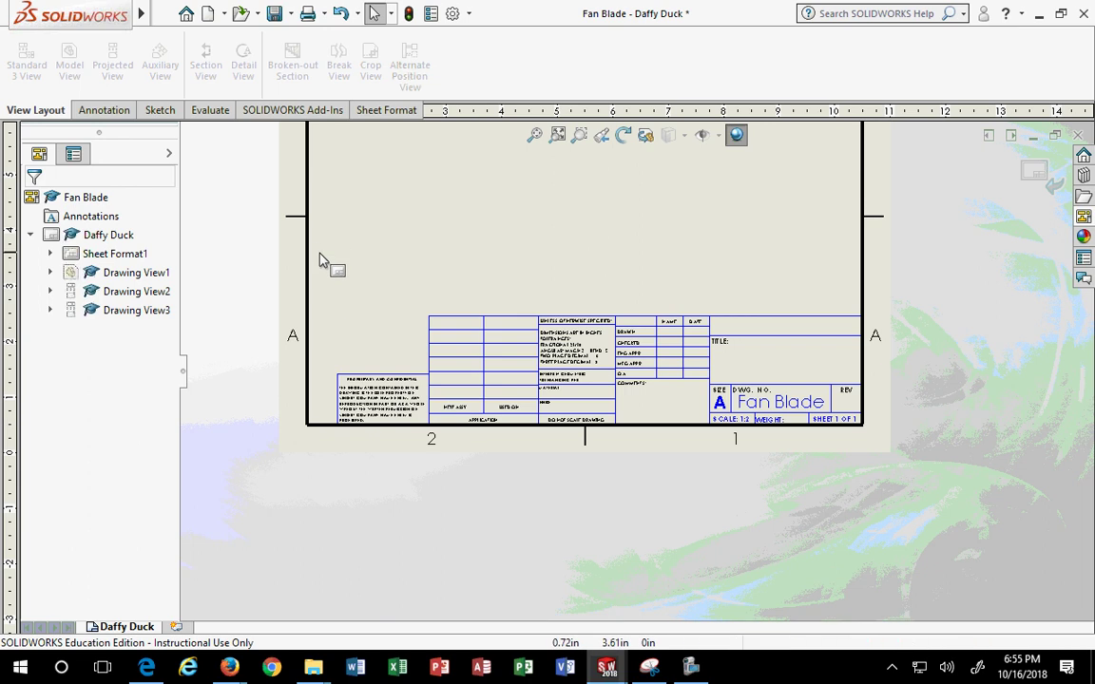
{"action": "left_click", "coordinate": [331, 274]}
{"action": "left_click_drag", "start_coordinate": [329, 266], "coordinate": [720, 437]}
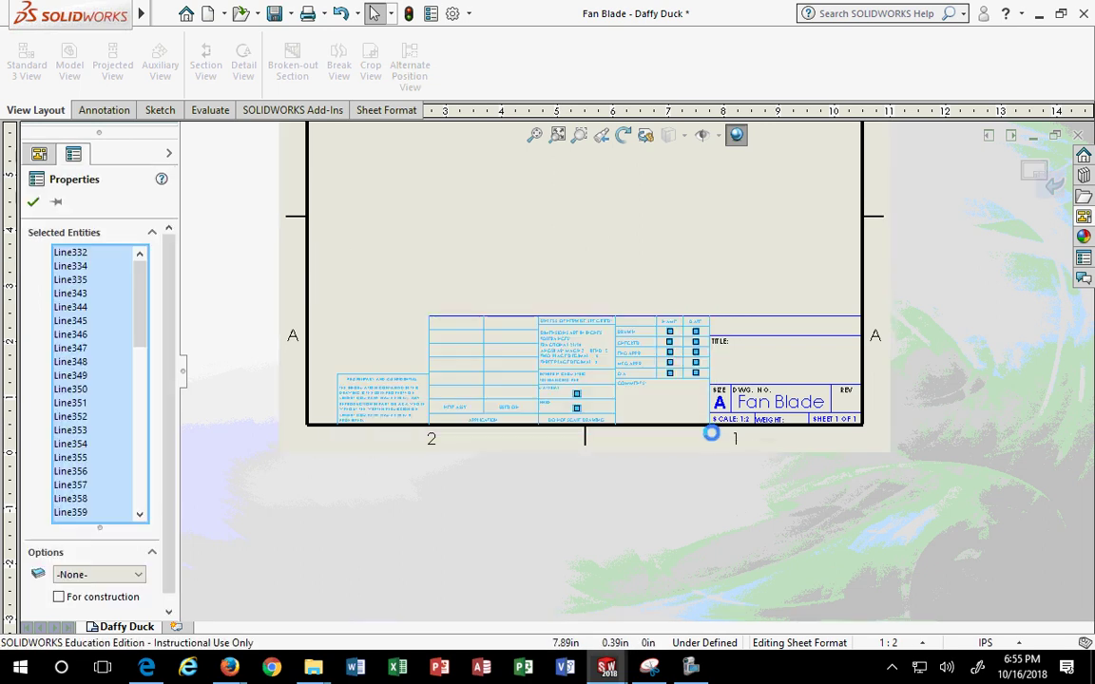
{"action": "key", "text": "Delete"}
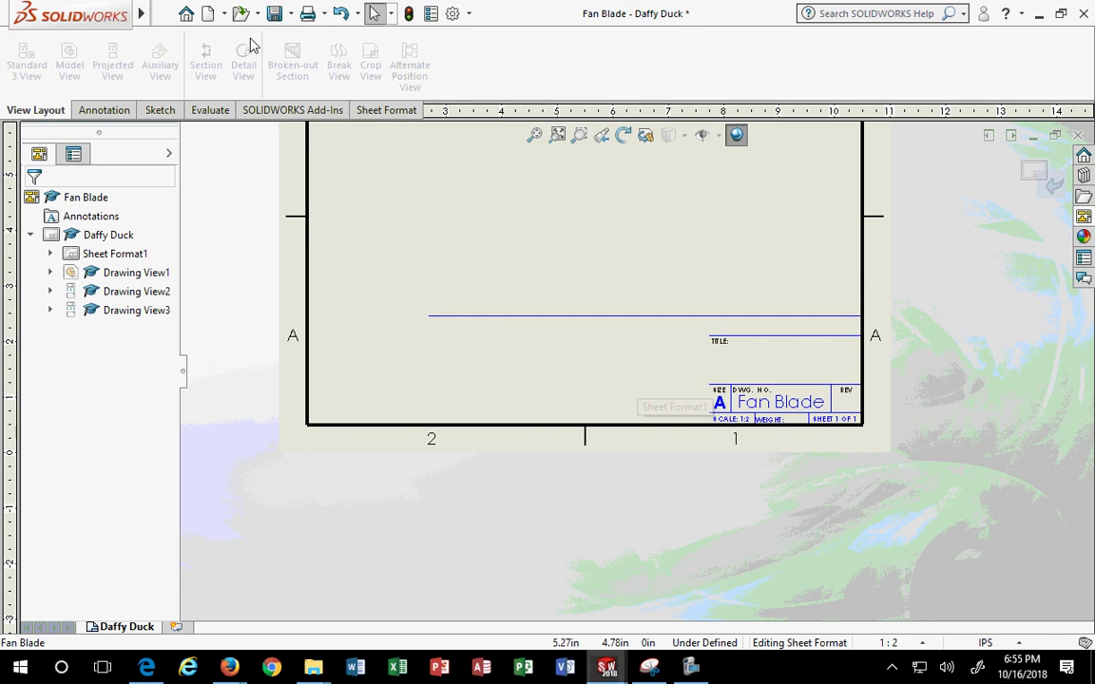
{"action": "left_click", "coordinate": [340, 13]}
{"action": "left_click", "coordinate": [438, 243]}
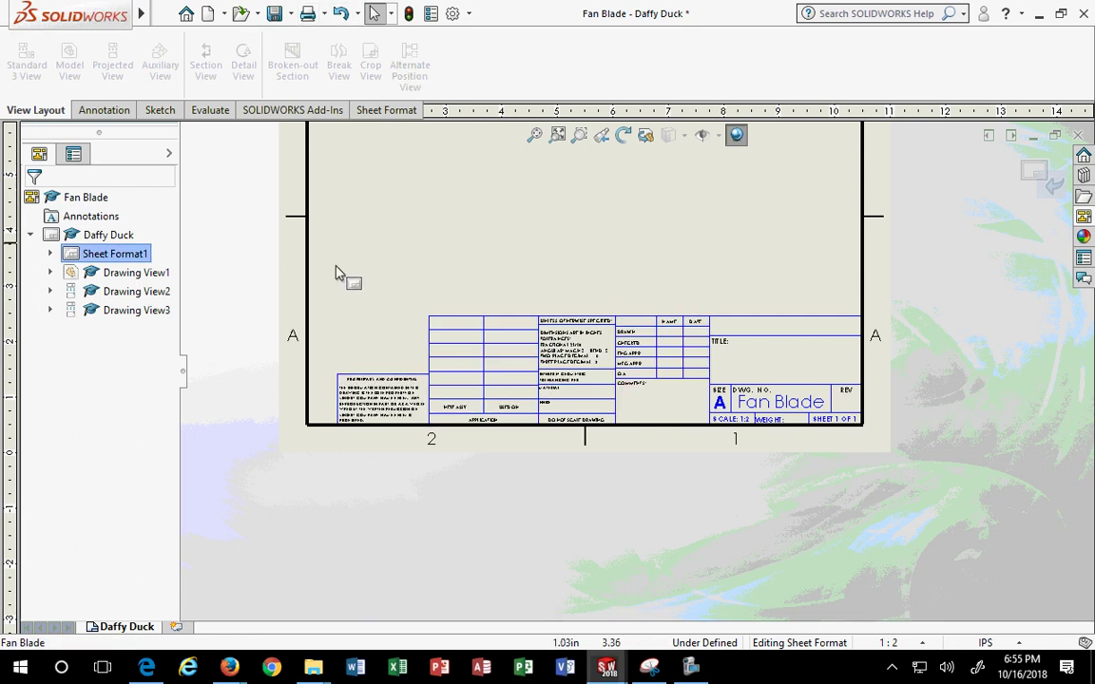
Delete the proprietary note, application table, tolerance section, comments and most of the approval table from the title block
{"action": "left_click_drag", "start_coordinate": [329, 264], "coordinate": [697, 436]}
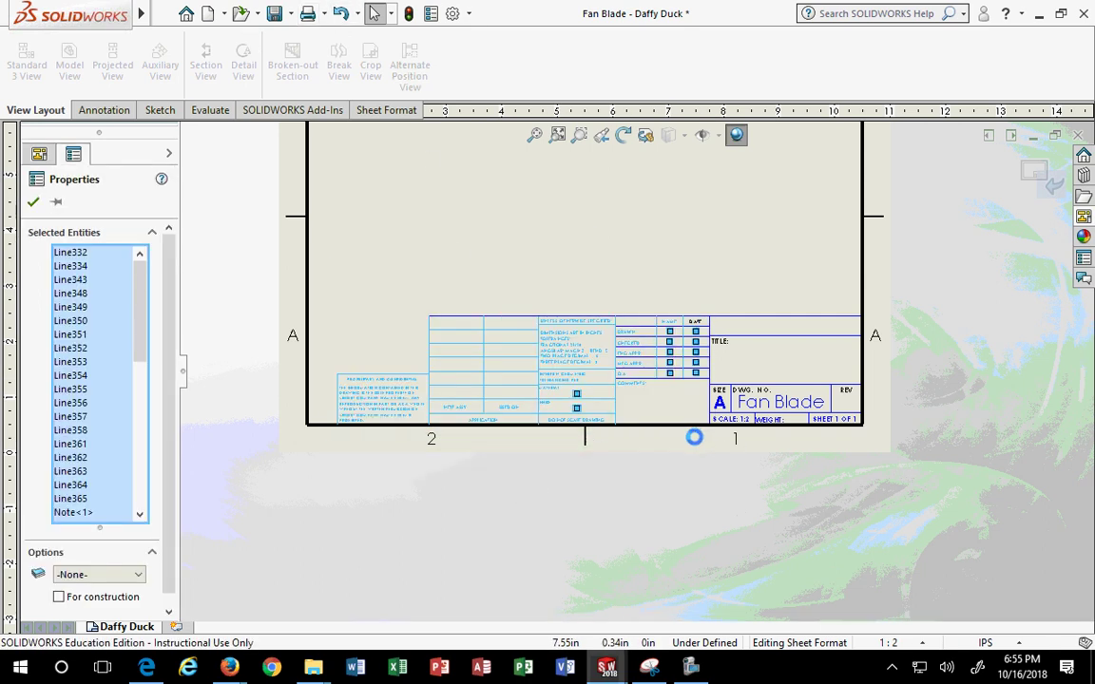
{"action": "key", "text": "Delete"}
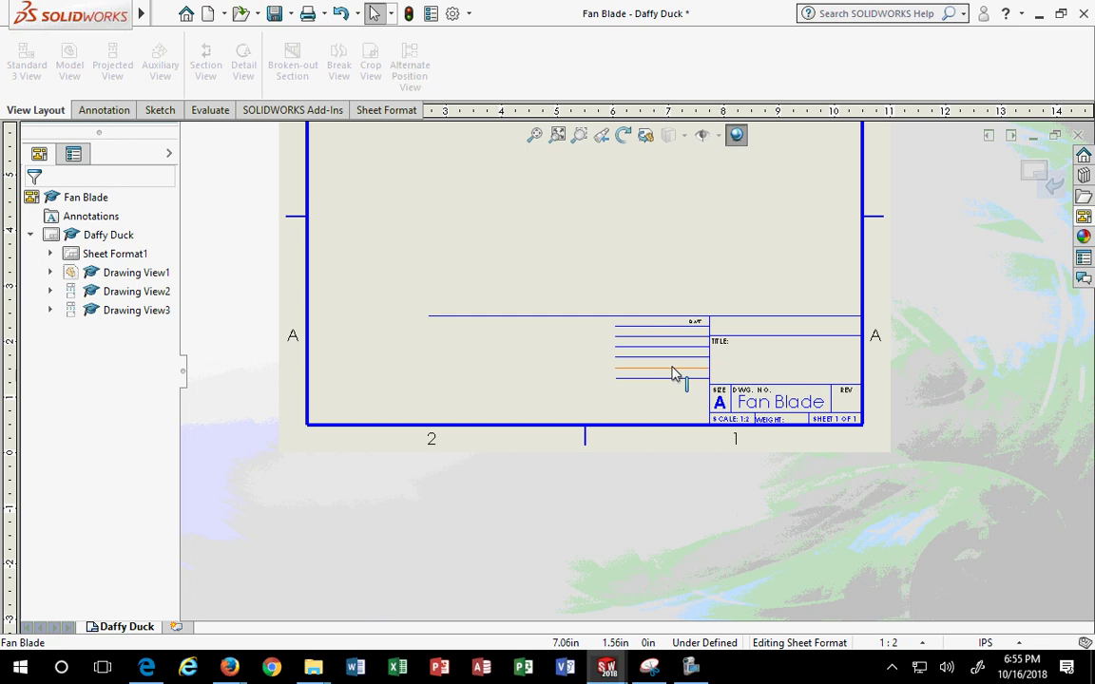
Delete the remaining horizontal lines of the approval table and its DATE label from the title block
{"action": "scroll", "coordinate": [672, 373], "scroll_direction": "down", "scroll_amount": 2}
{"action": "left_click_drag", "start_coordinate": [677, 397], "coordinate": [609, 307]}
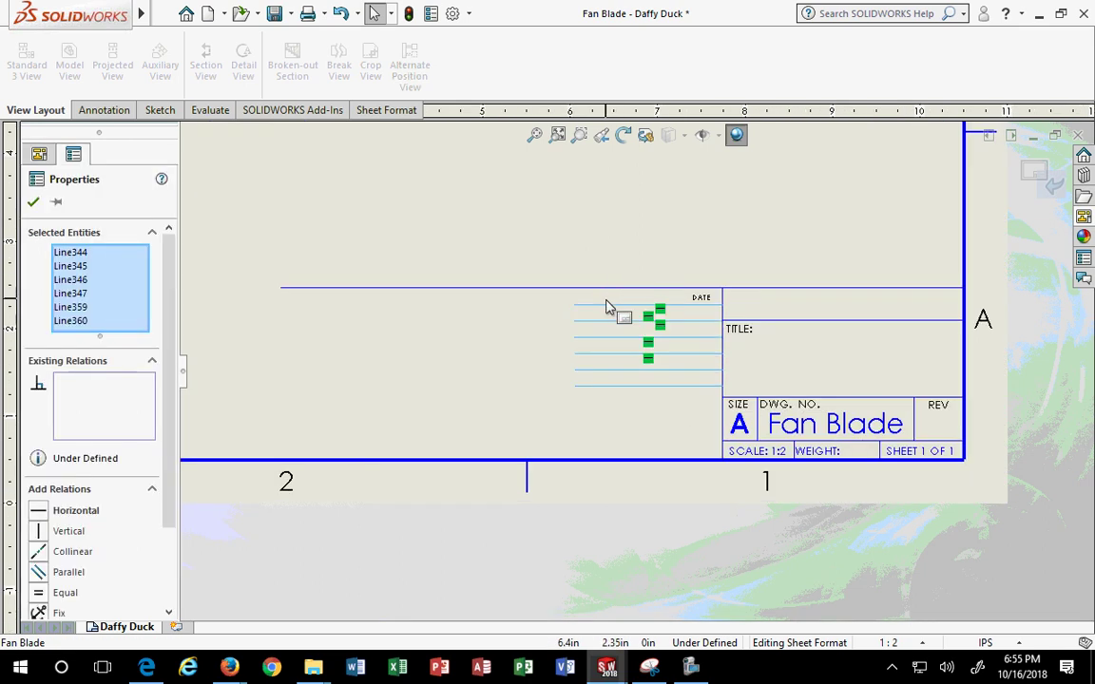
{"action": "key", "text": "Delete"}
{"action": "left_click", "coordinate": [701, 300]}
{"action": "key", "text": "Delete"}
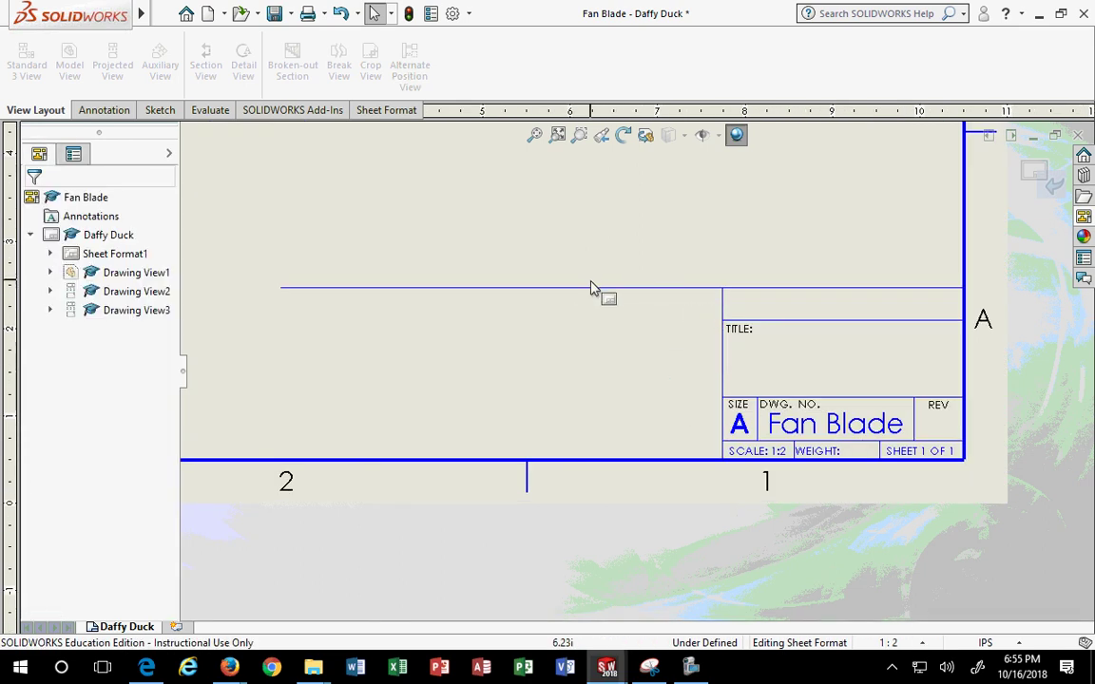
Delete the title block's long upper line, the line above the title field, the TITLE label and the leftover empty note
{"action": "left_click", "coordinate": [586, 292]}
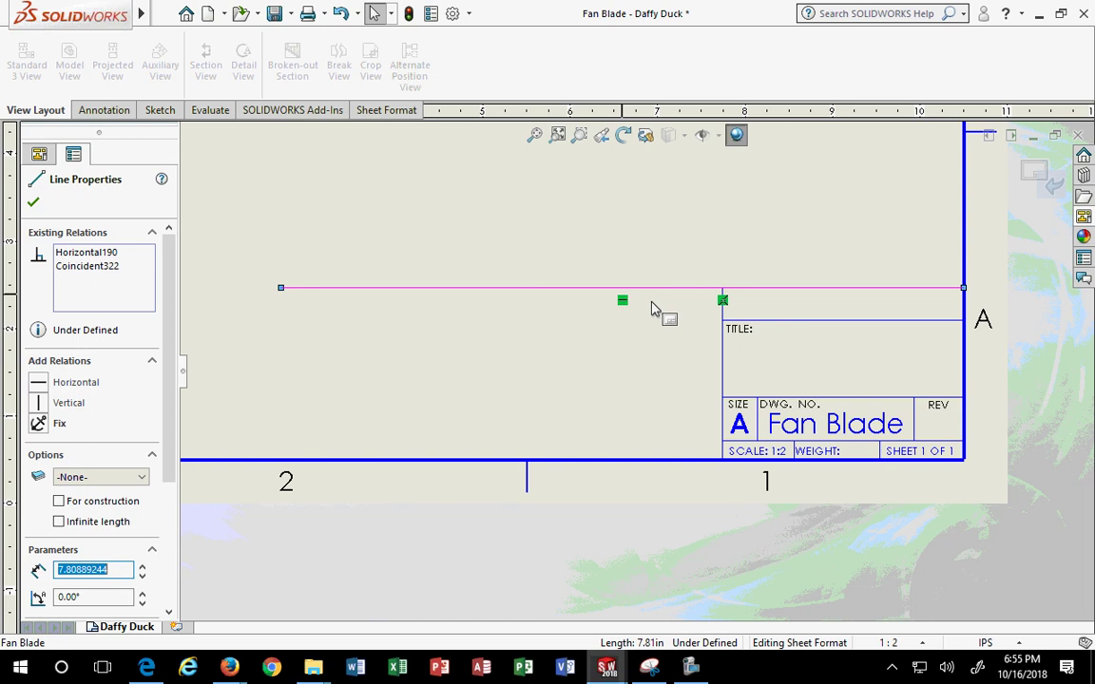
{"action": "key", "text": "Delete"}
{"action": "scroll", "coordinate": [803, 325], "scroll_direction": "down", "scroll_amount": 1}
{"action": "left_click", "coordinate": [774, 326]}
{"action": "key", "text": "Delete"}
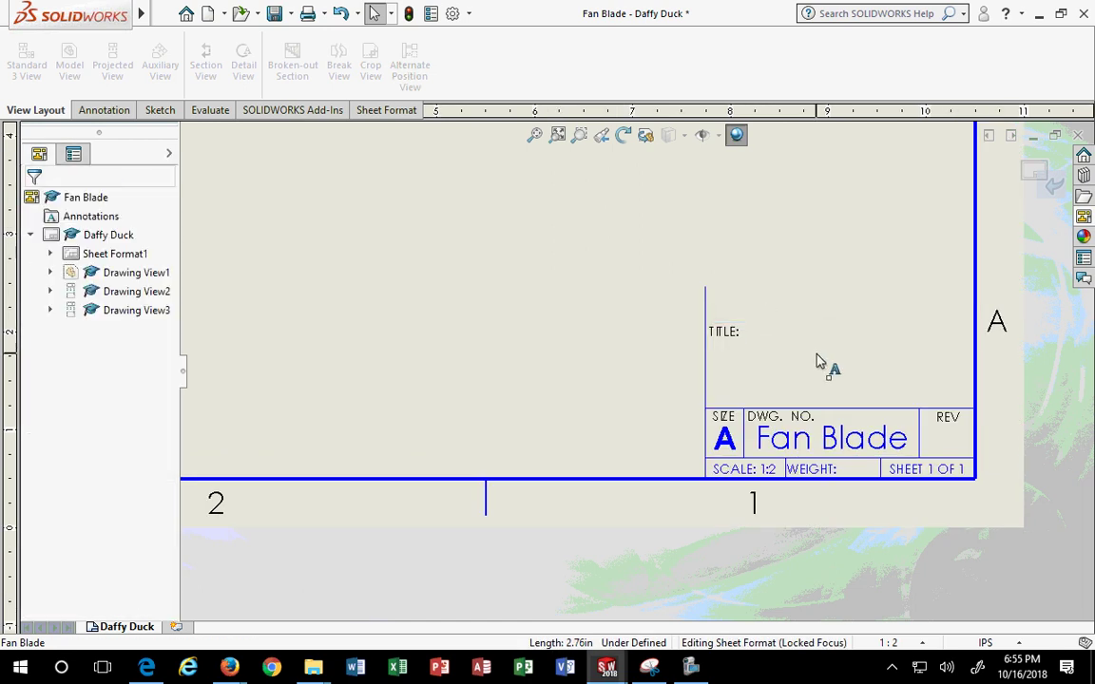
{"action": "left_click", "coordinate": [816, 361]}
{"action": "key", "text": "Delete"}
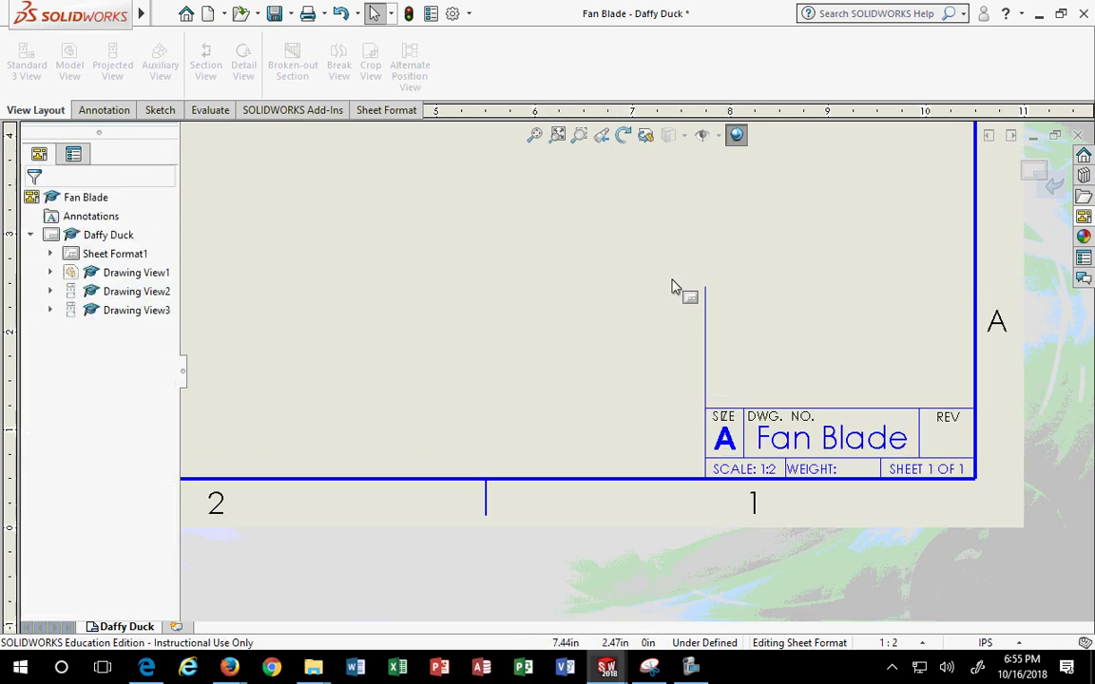
{"action": "mouse_move", "coordinate": [663, 263]}
{"action": "left_mouse_down"}
{"action": "mouse_move", "coordinate": [1079, 403]}
{"action": "mouse_move", "coordinate": [994, 390]}
{"action": "left_mouse_up"}
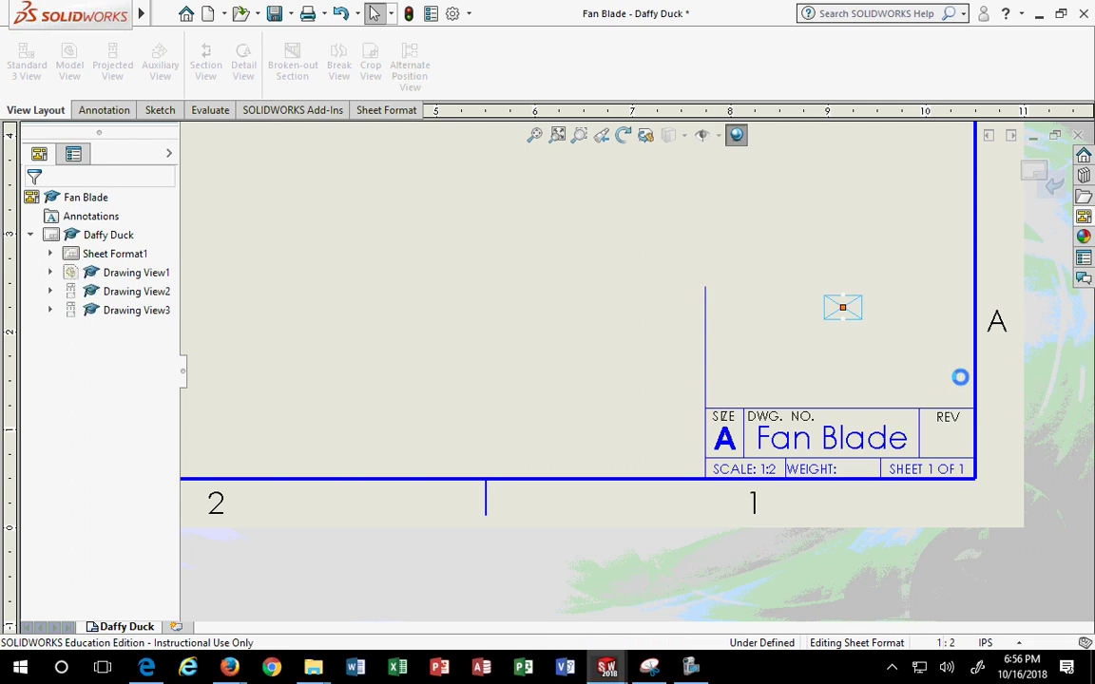
{"action": "scroll", "coordinate": [784, 404], "scroll_direction": "down", "scroll_amount": 2}
{"action": "scroll", "coordinate": [929, 537], "scroll_direction": "up", "scroll_amount": 2}
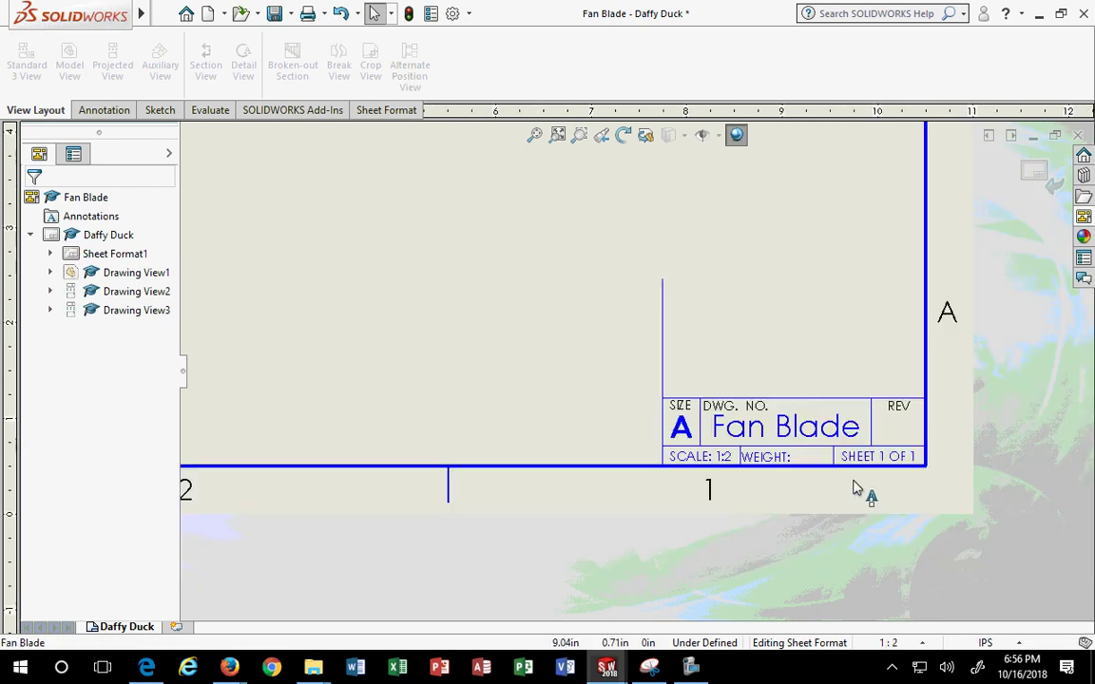
Trim the vertical line extending above the SIZE box back to the title block using Trim to closest
{"action": "scroll", "coordinate": [855, 489], "scroll_direction": "down", "scroll_amount": 2}
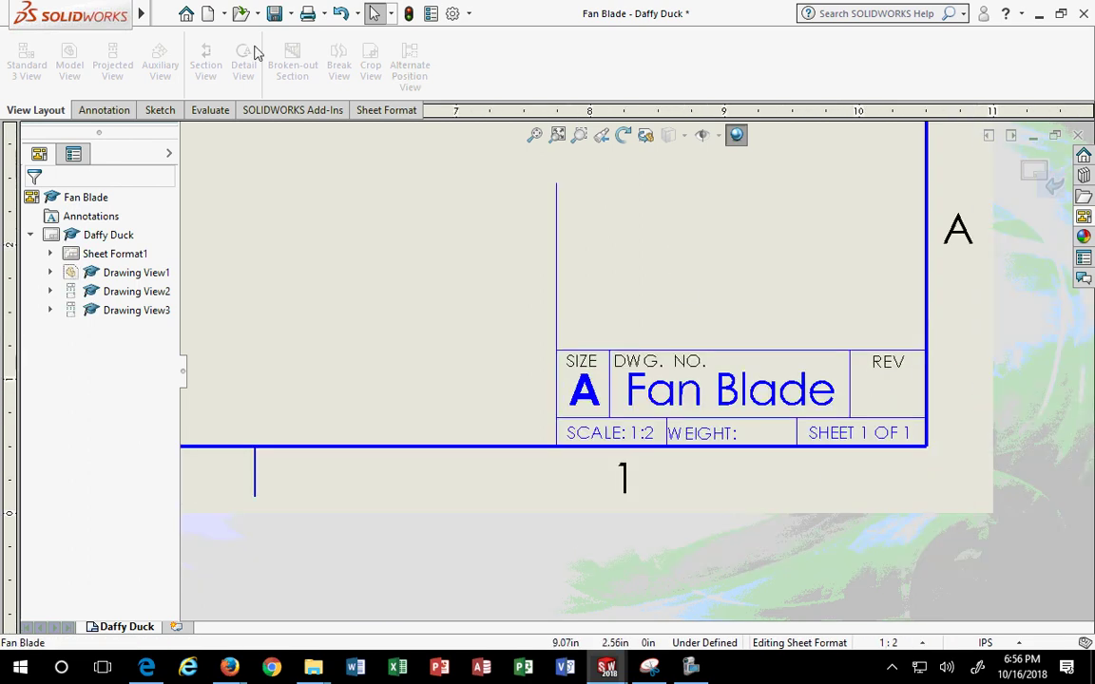
{"action": "left_click", "coordinate": [159, 110]}
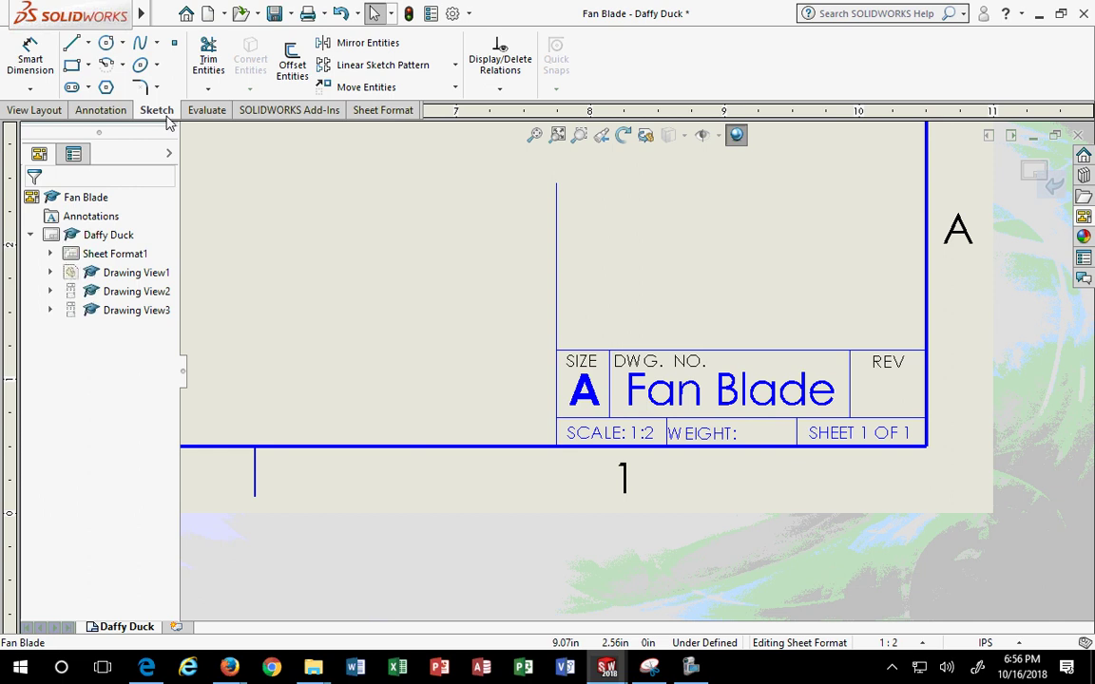
{"action": "left_click", "coordinate": [208, 57]}
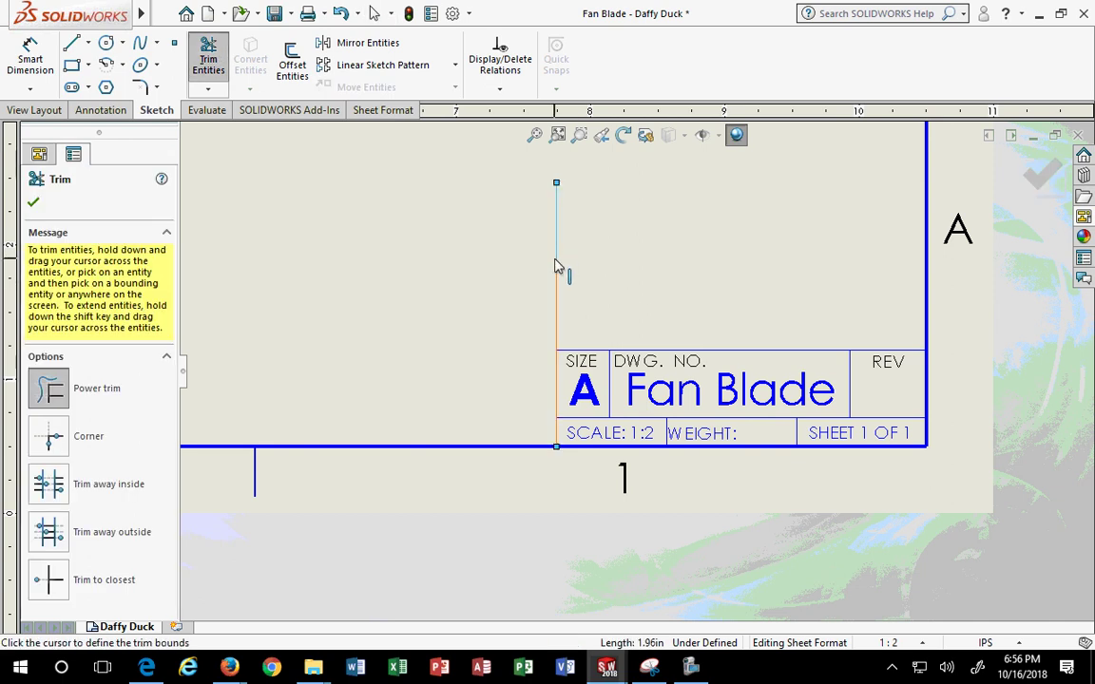
{"action": "left_click", "coordinate": [48, 580]}
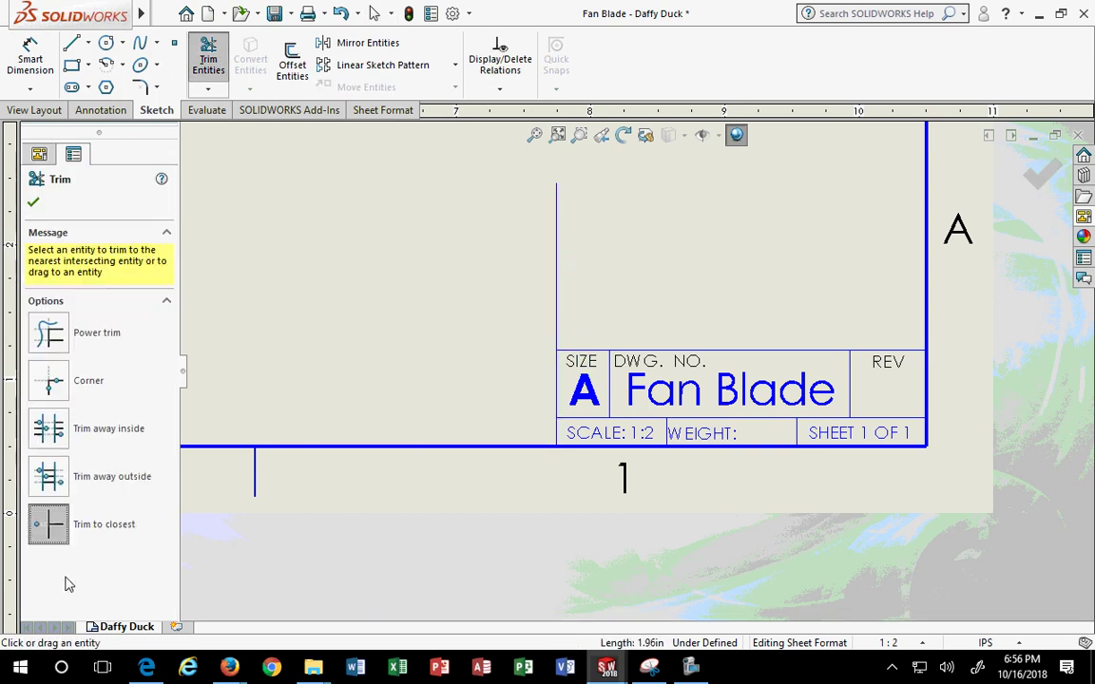
{"action": "left_click", "coordinate": [558, 249]}
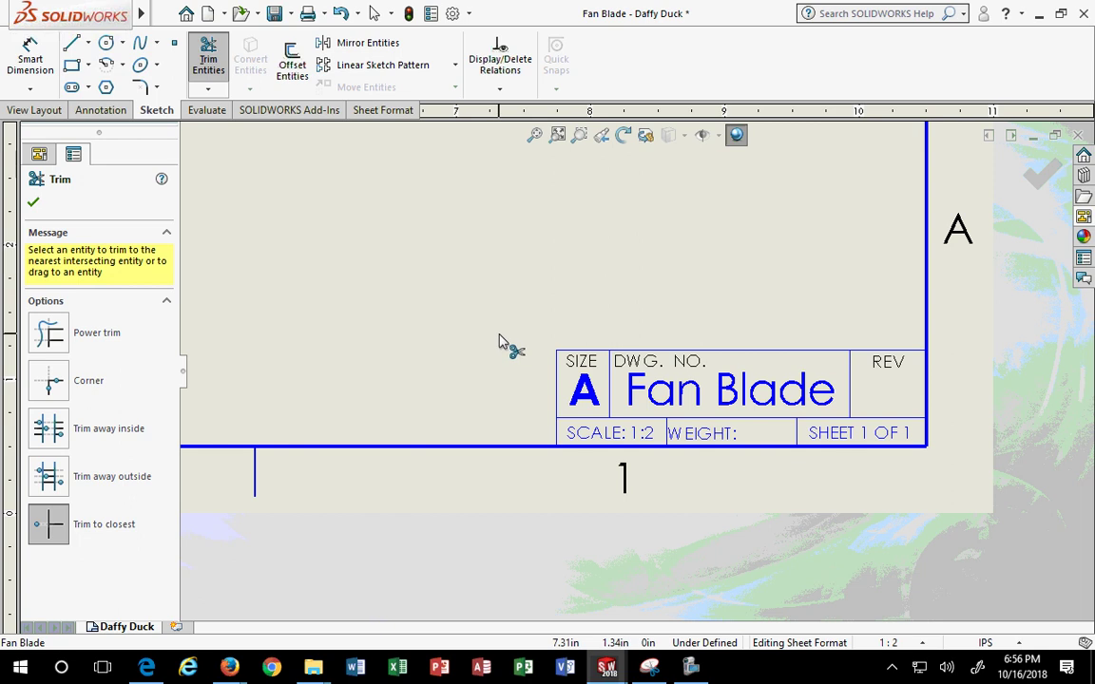
{"action": "scroll", "coordinate": [499, 342], "scroll_direction": "up", "scroll_amount": 2}
{"action": "scroll", "coordinate": [504, 359], "scroll_direction": "down", "scroll_amount": 4}
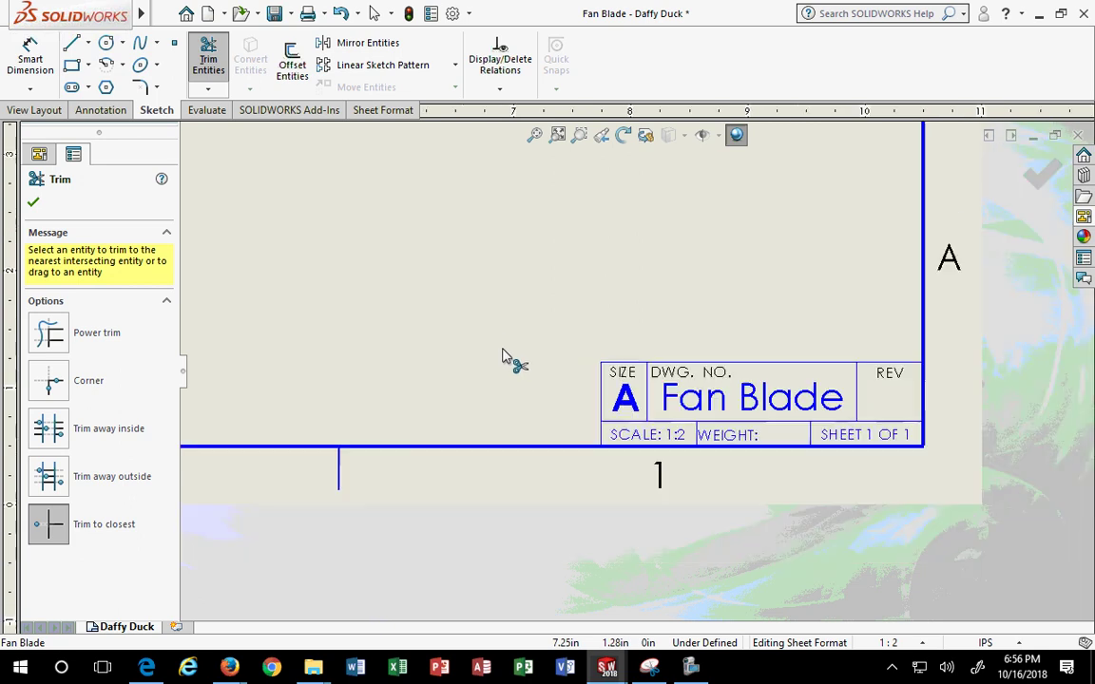
{"action": "left_click", "coordinate": [1038, 184]}
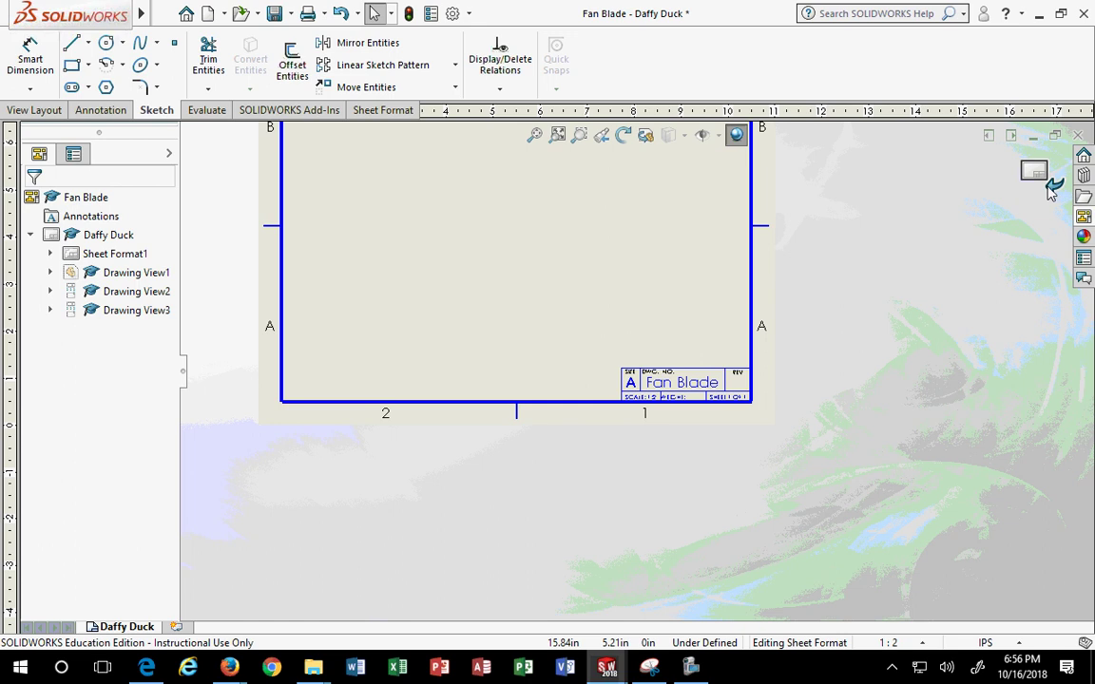
Inspect the properties of the sheet border's top line and the coordinates of its upper-right corner point
{"action": "middle_click_drag", "start_coordinate": [907, 269], "coordinate": [919, 408], "text": "ctrl"}
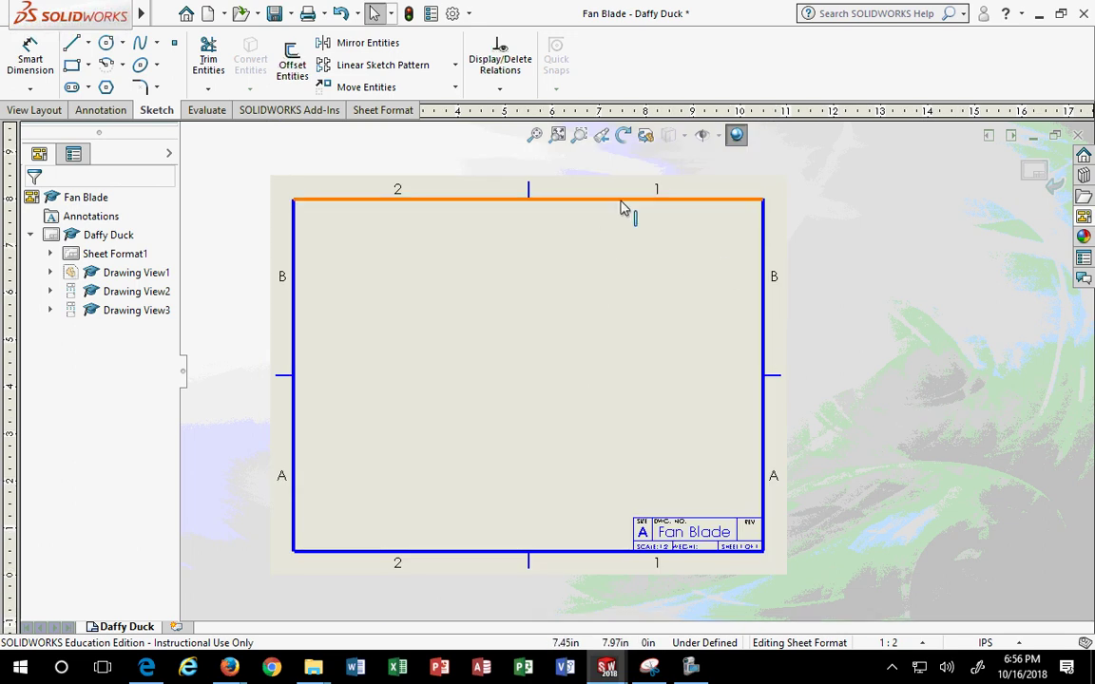
{"action": "left_click", "coordinate": [761, 201]}
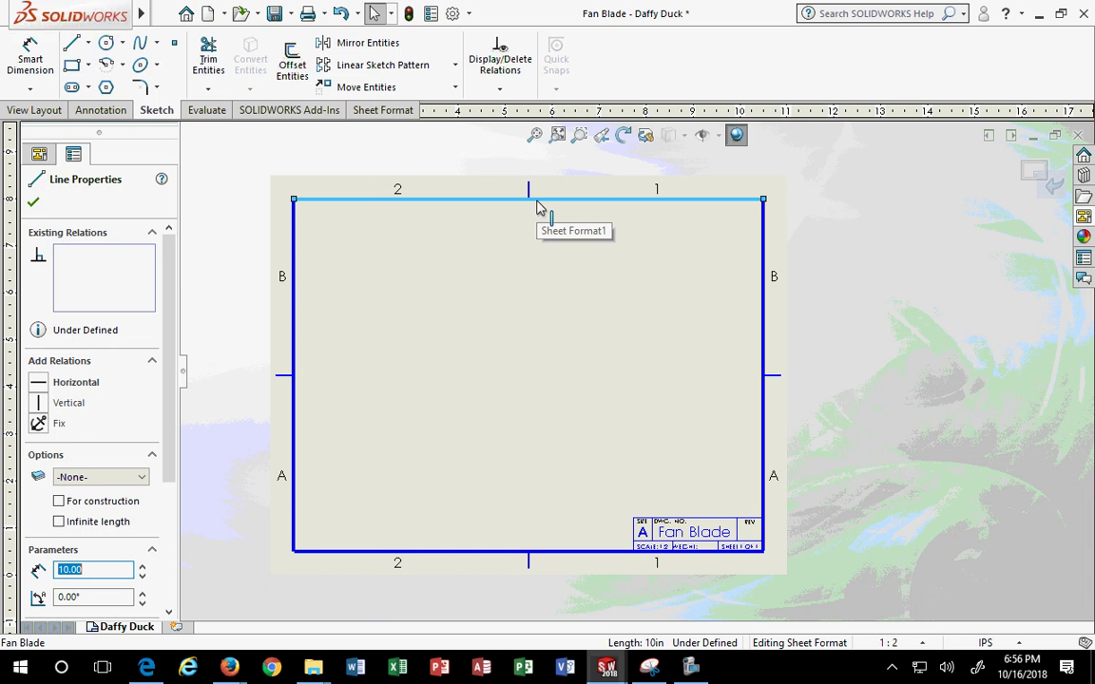
{"action": "left_click", "coordinate": [789, 225]}
{"action": "mouse_move", "coordinate": [764, 202]}
{"action": "left_mouse_down"}
{"action": "mouse_move", "coordinate": [782, 183]}
{"action": "mouse_move", "coordinate": [762, 205]}
{"action": "left_mouse_up"}
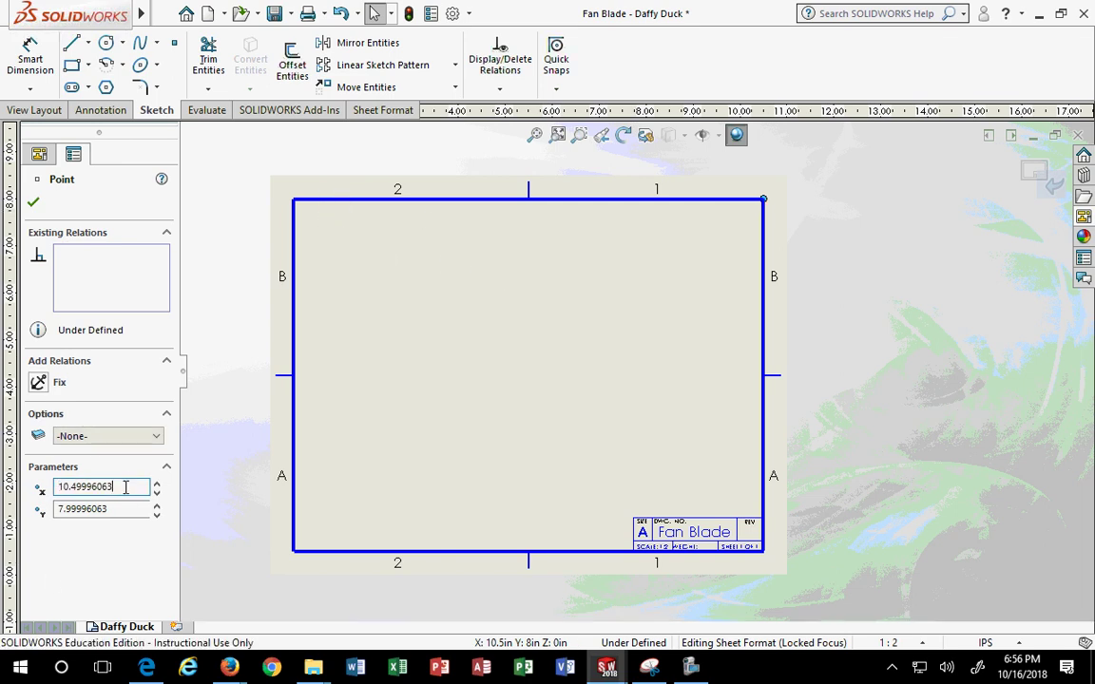
{"action": "left_click", "coordinate": [329, 174]}
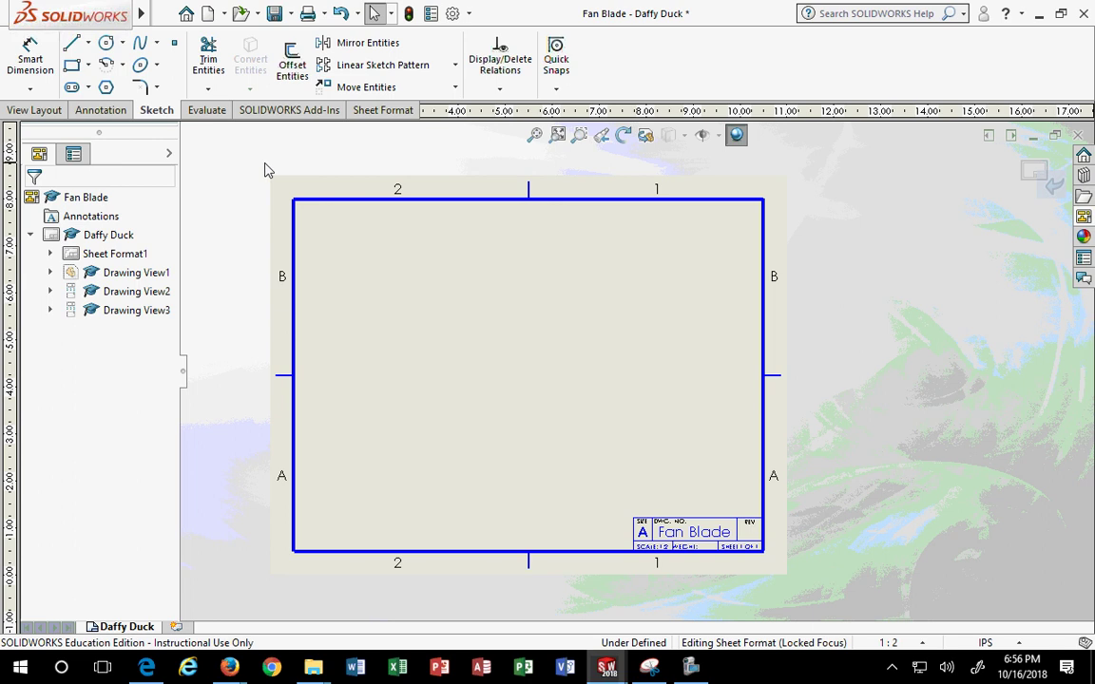
{"action": "key", "text": "ctrl+a"}
{"action": "right_click_drag", "start_coordinate": [796, 577], "coordinate": [692, 509]}
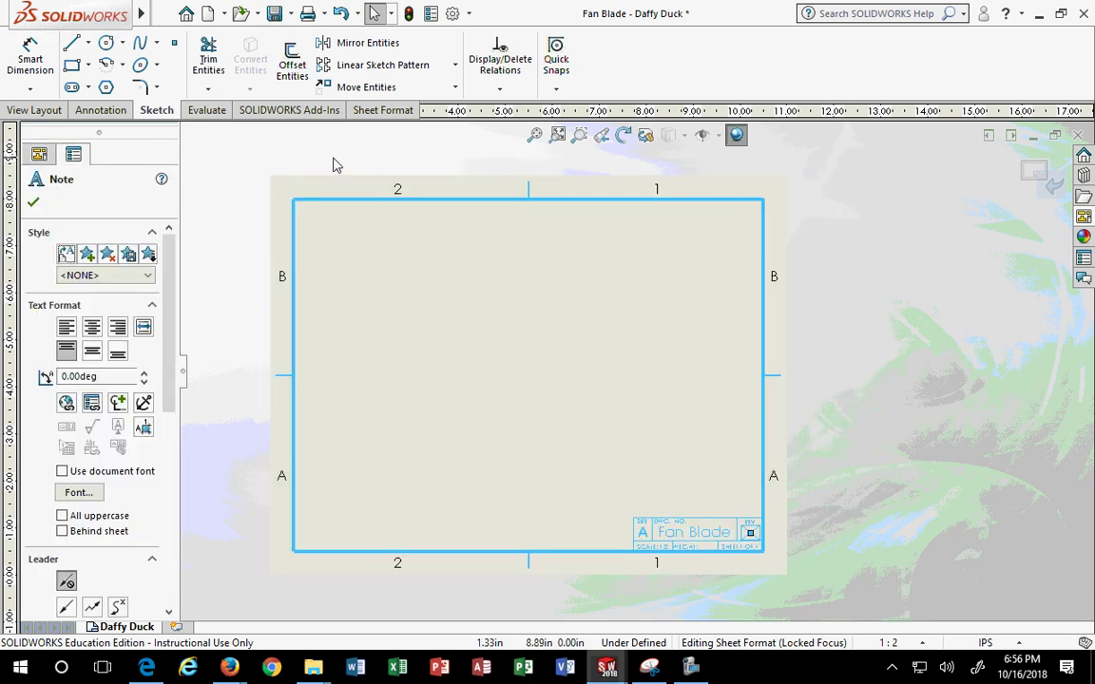
{"action": "key", "text": "Escape"}
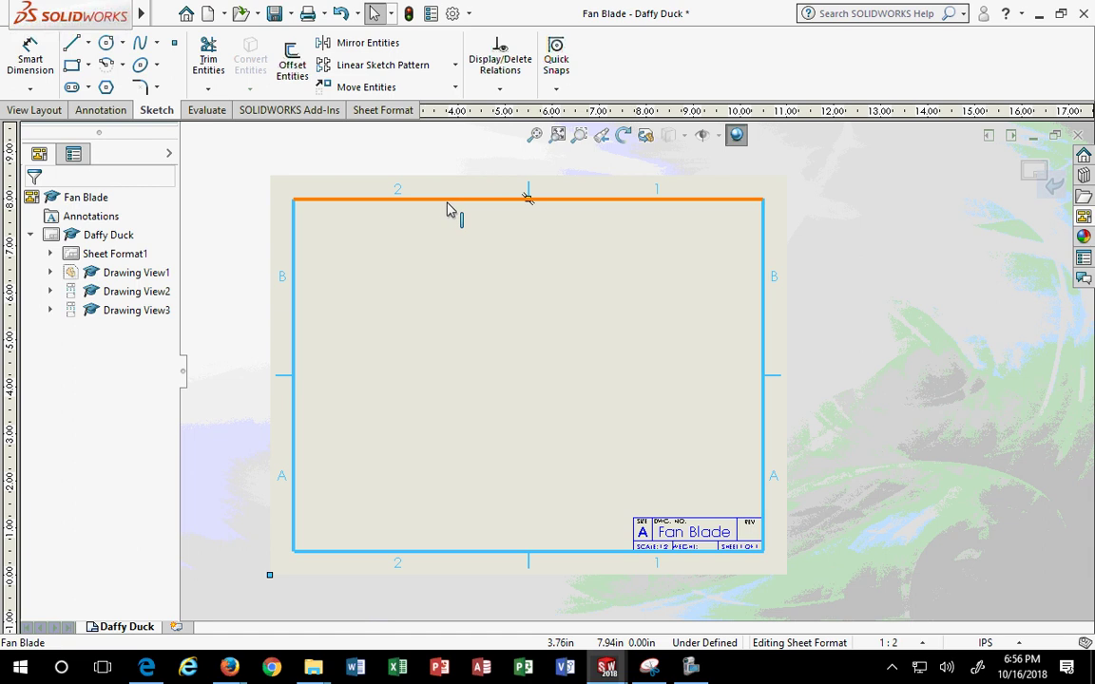
Move the sheet border's top, bottom, left and right lines outward, making the vertical sides about 7.86 in long
{"action": "mouse_move", "coordinate": [449, 205]}
{"action": "left_mouse_down"}
{"action": "mouse_move", "coordinate": [447, 178]}
{"action": "mouse_move", "coordinate": [448, 191]}
{"action": "left_mouse_up"}
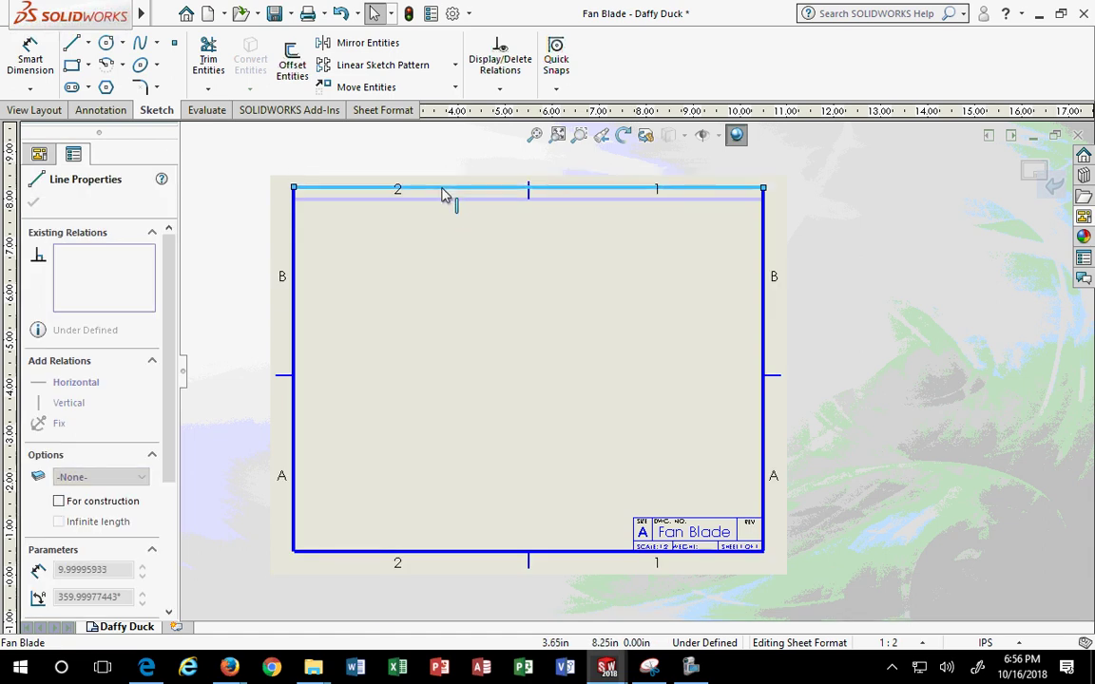
{"action": "left_click", "coordinate": [766, 348]}
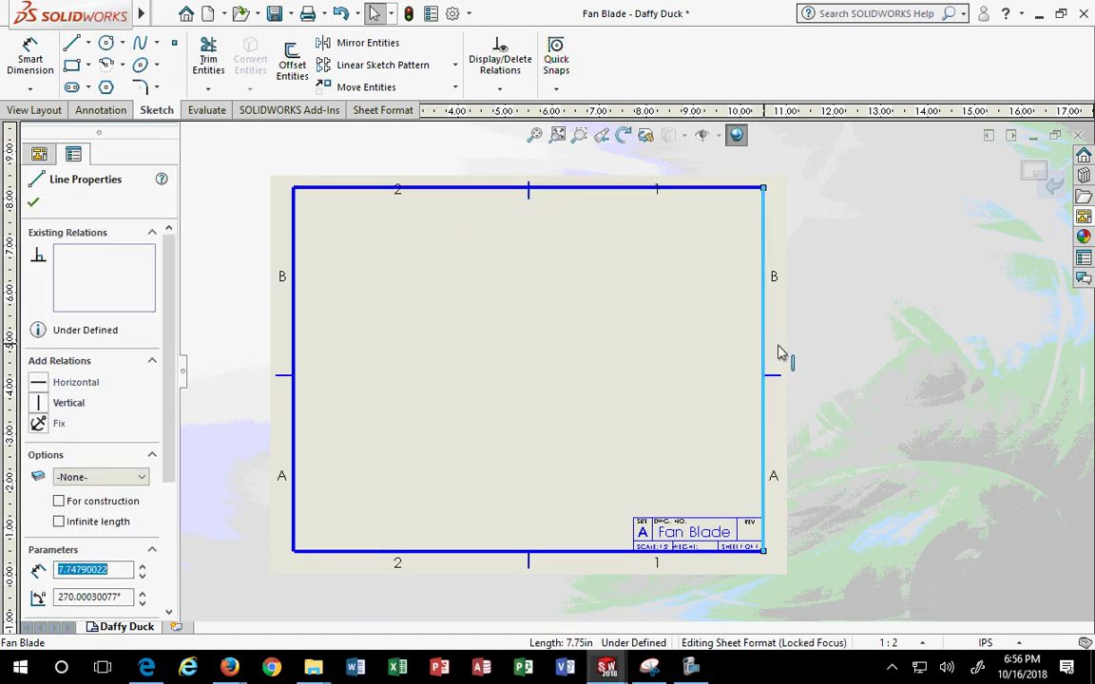
{"action": "left_click", "coordinate": [549, 551]}
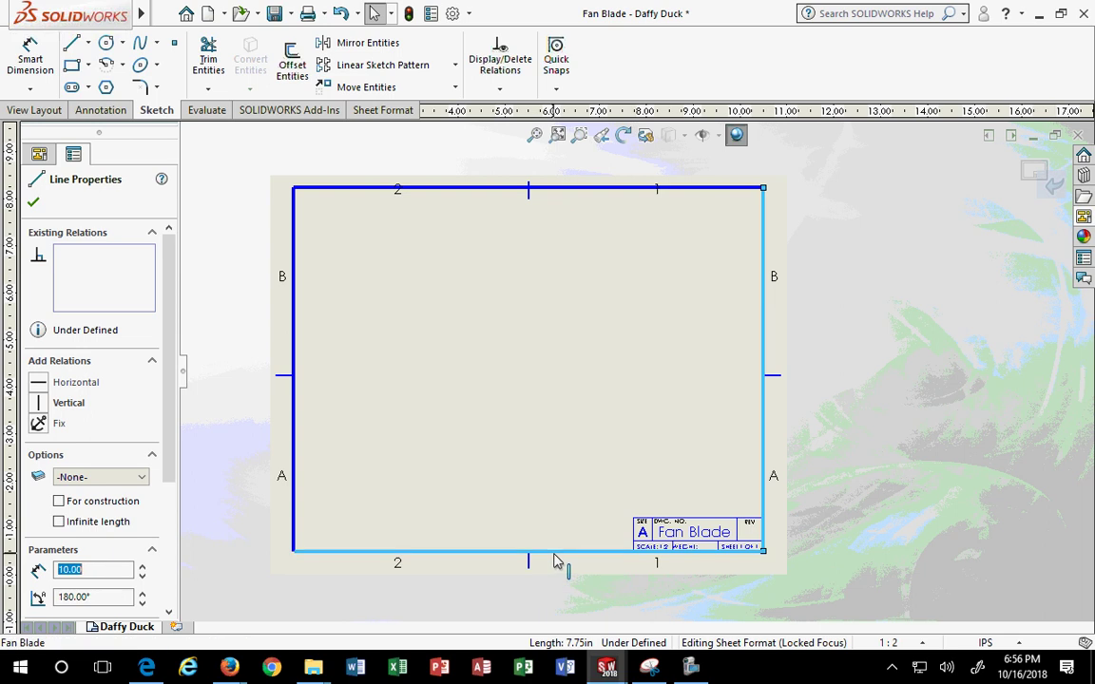
{"action": "left_click", "coordinate": [551, 562]}
{"action": "left_click", "coordinate": [547, 552]}
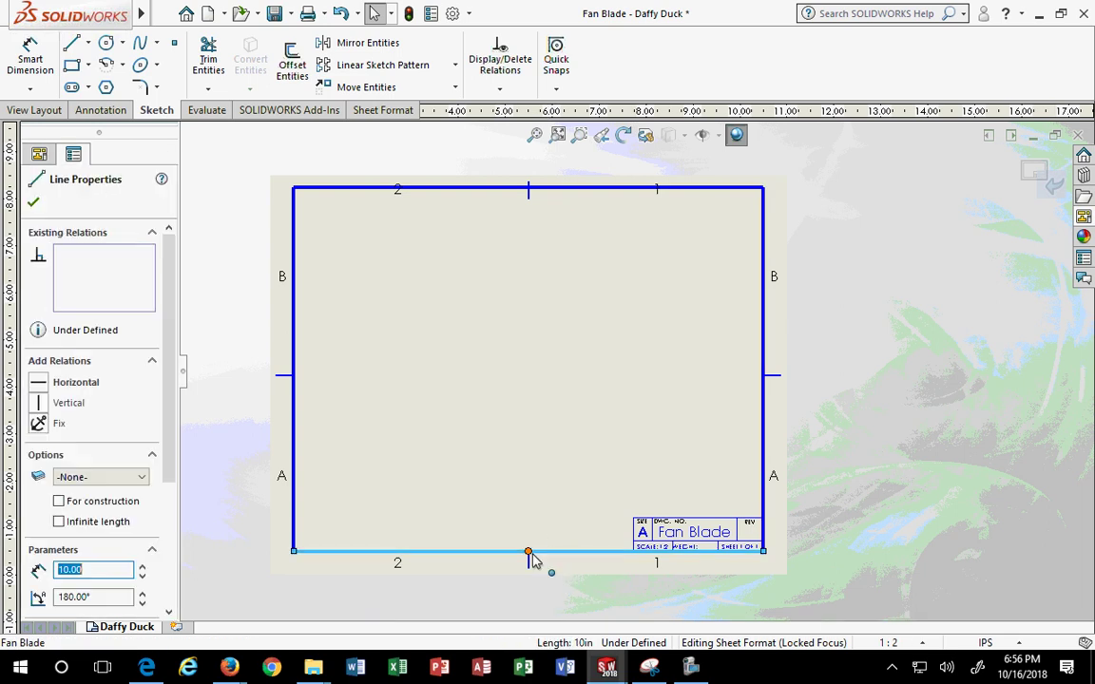
{"action": "left_click_drag", "start_coordinate": [548, 559], "coordinate": [552, 573]}
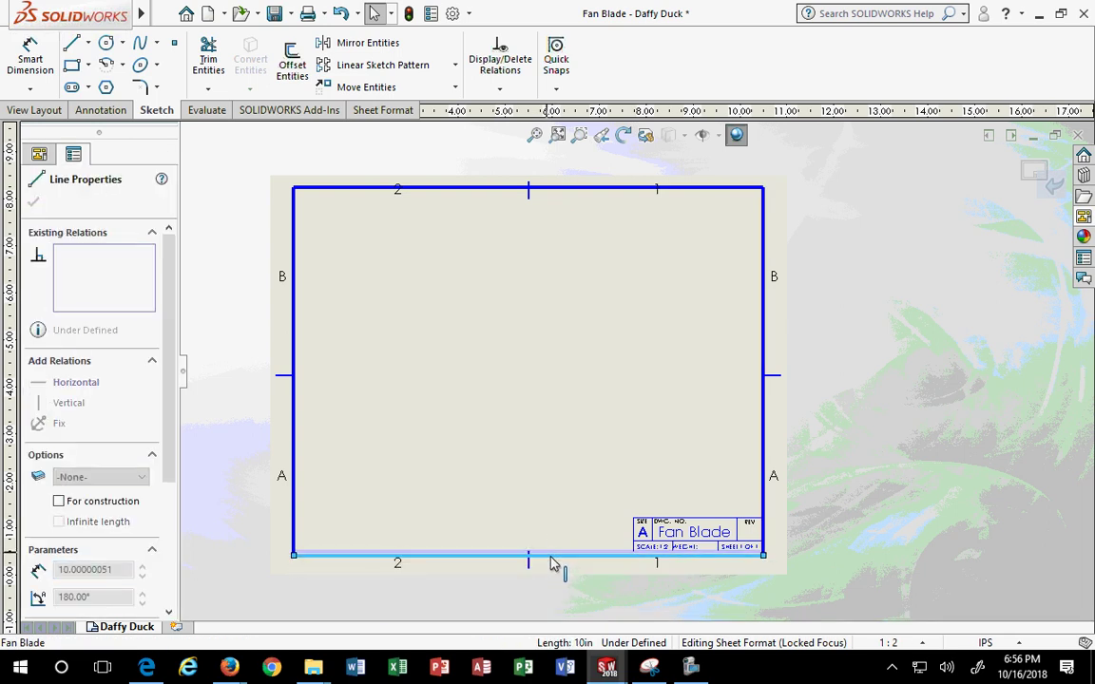
{"action": "left_click_drag", "start_coordinate": [282, 371], "coordinate": [286, 370]}
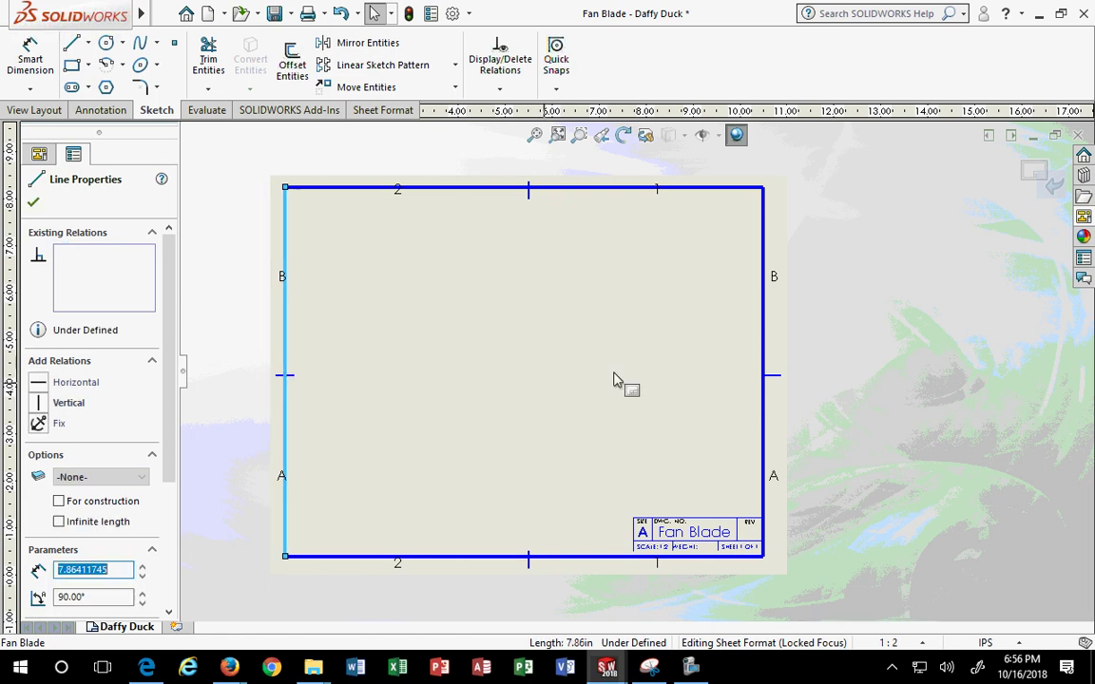
{"action": "left_click", "coordinate": [765, 311]}
{"action": "mouse_move", "coordinate": [765, 311]}
{"action": "left_mouse_down"}
{"action": "mouse_move", "coordinate": [782, 311]}
{"action": "mouse_move", "coordinate": [771, 319]}
{"action": "left_mouse_up"}
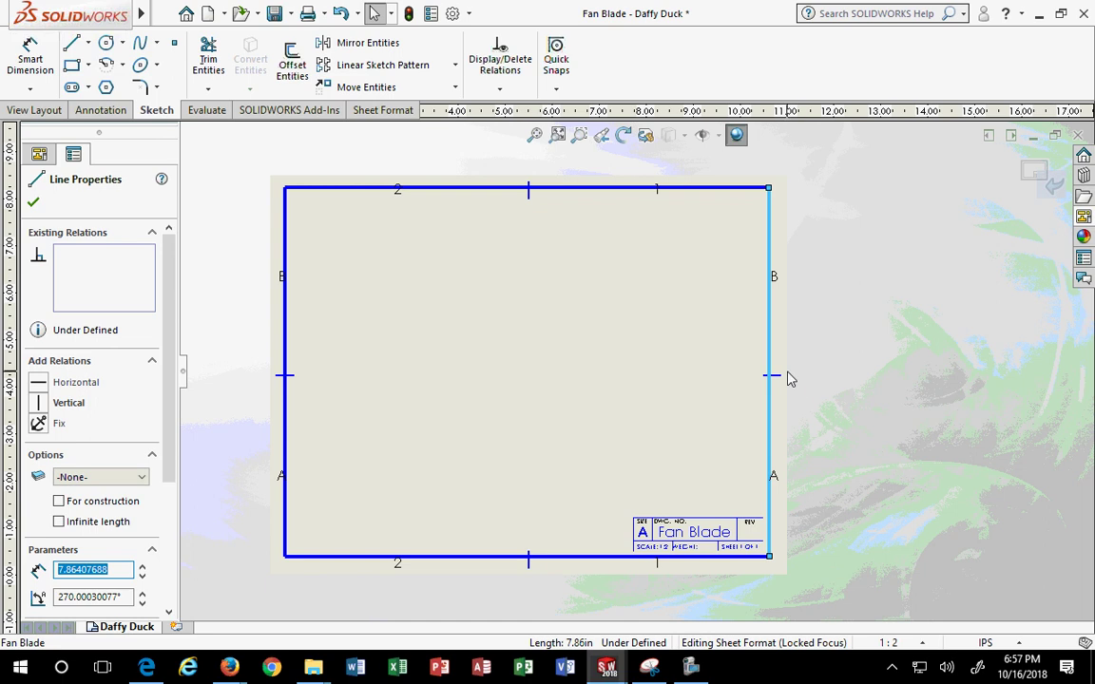
Trim the part of the right-hand zone mark that projects inside the border using Trim to closest
{"action": "scroll", "coordinate": [773, 377], "scroll_direction": "up", "scroll_amount": 2}
{"action": "left_click", "coordinate": [740, 377]}
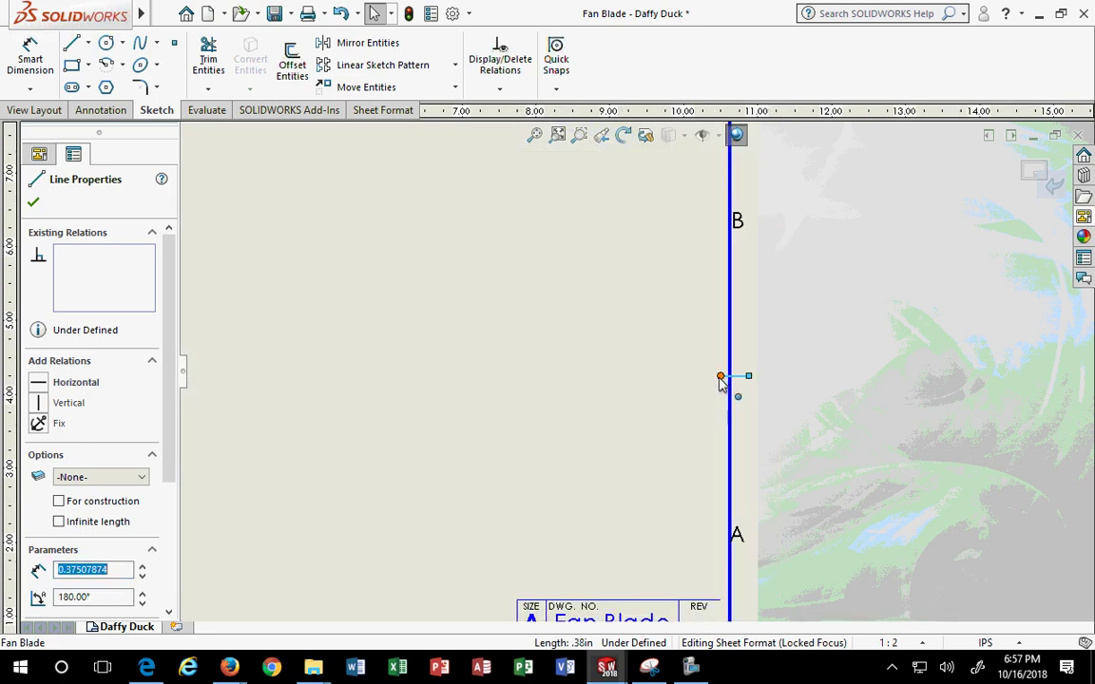
{"action": "left_click", "coordinate": [722, 378]}
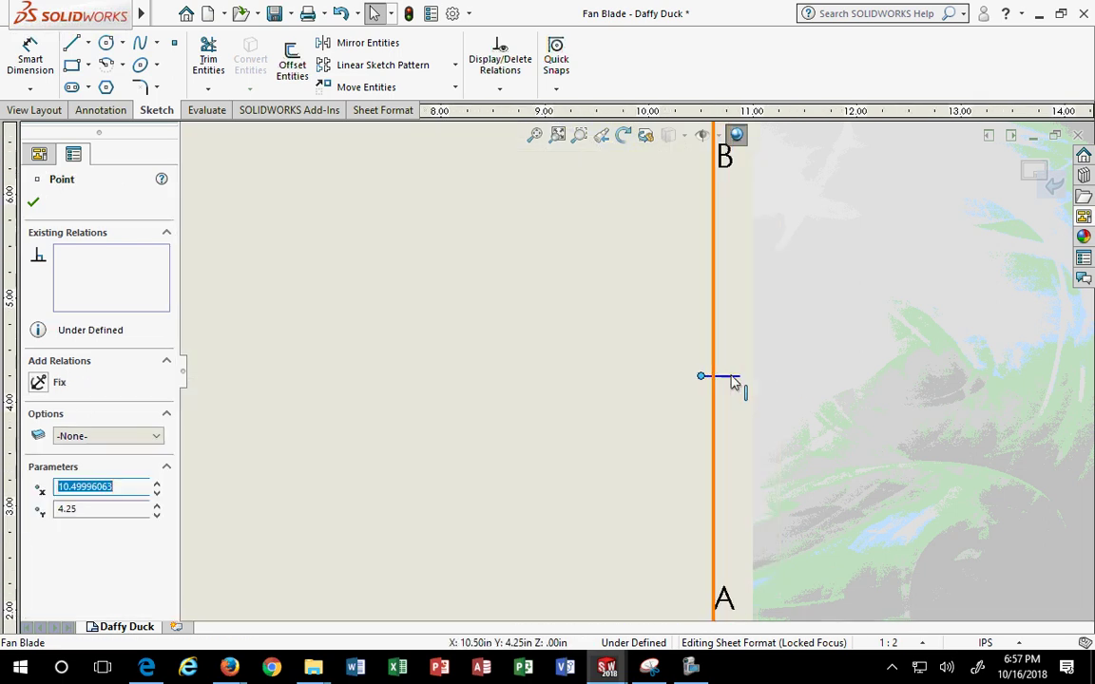
{"action": "scroll", "coordinate": [733, 383], "scroll_direction": "up", "scroll_amount": 3}
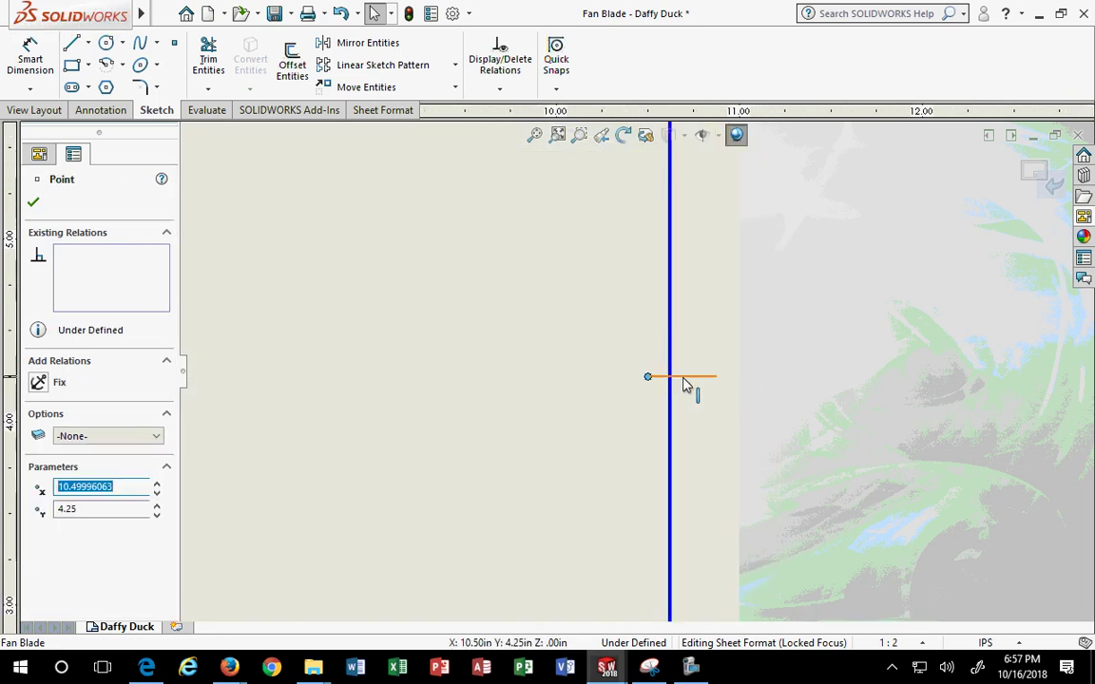
{"action": "left_click", "coordinate": [207, 61]}
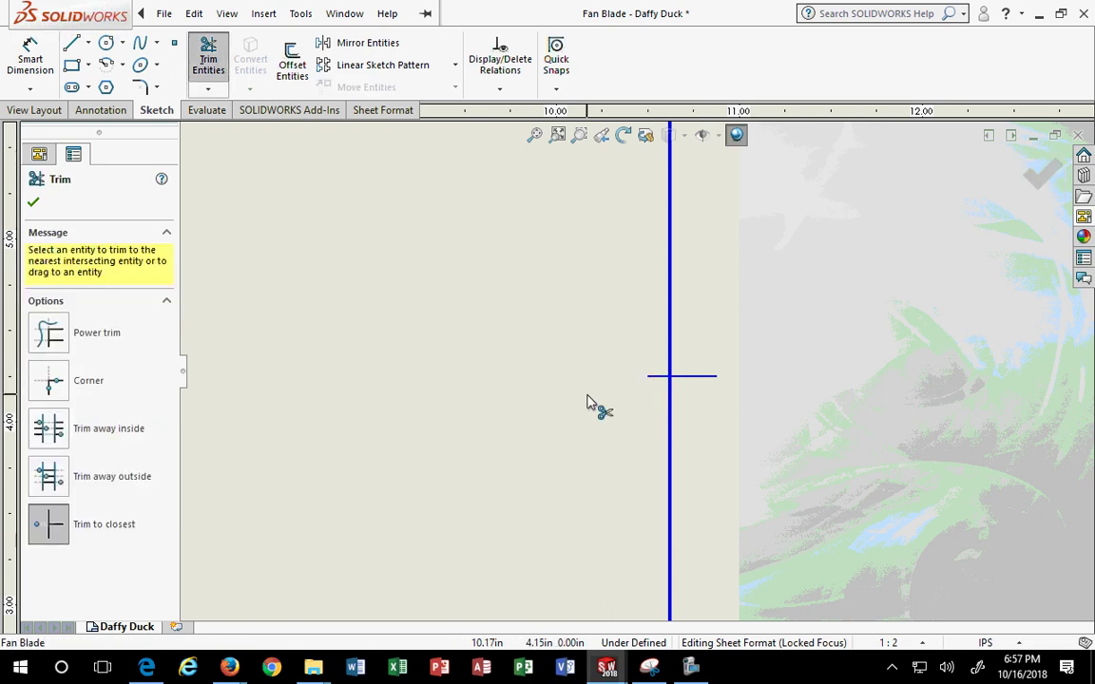
{"action": "left_click", "coordinate": [657, 376]}
{"action": "scroll", "coordinate": [551, 385], "scroll_direction": "up", "scroll_amount": 8}
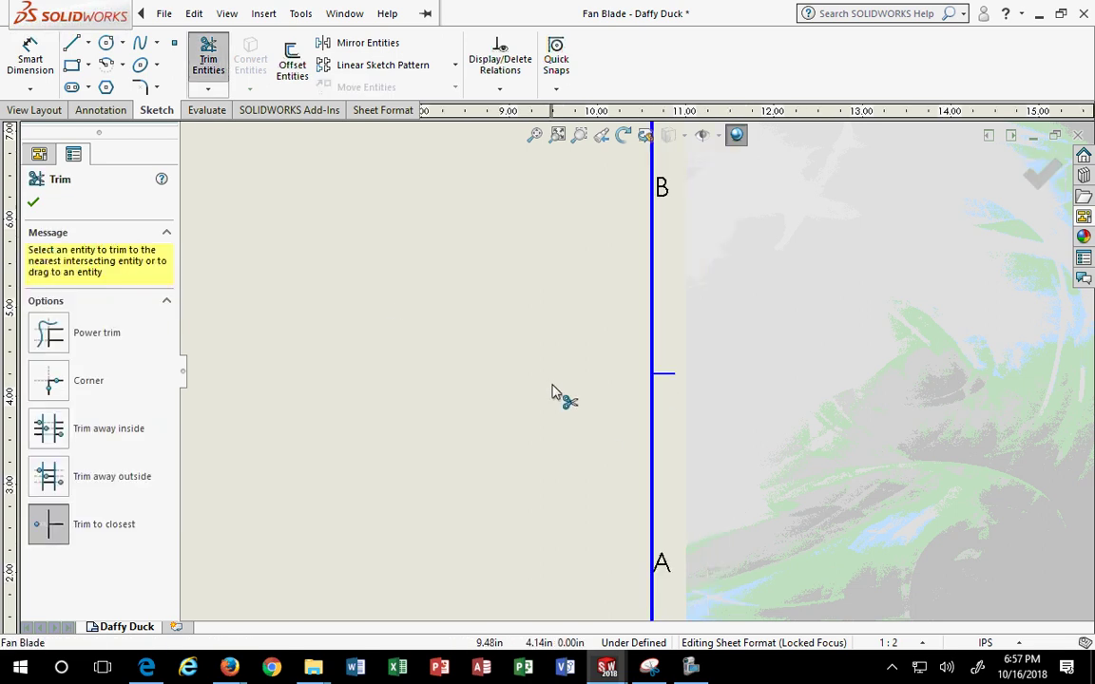
Trim the part of the top zone mark inside the border using Trim to closest, and undo the stray trim of the left border line
{"action": "scroll", "coordinate": [605, 359], "scroll_direction": "down", "scroll_amount": 2}
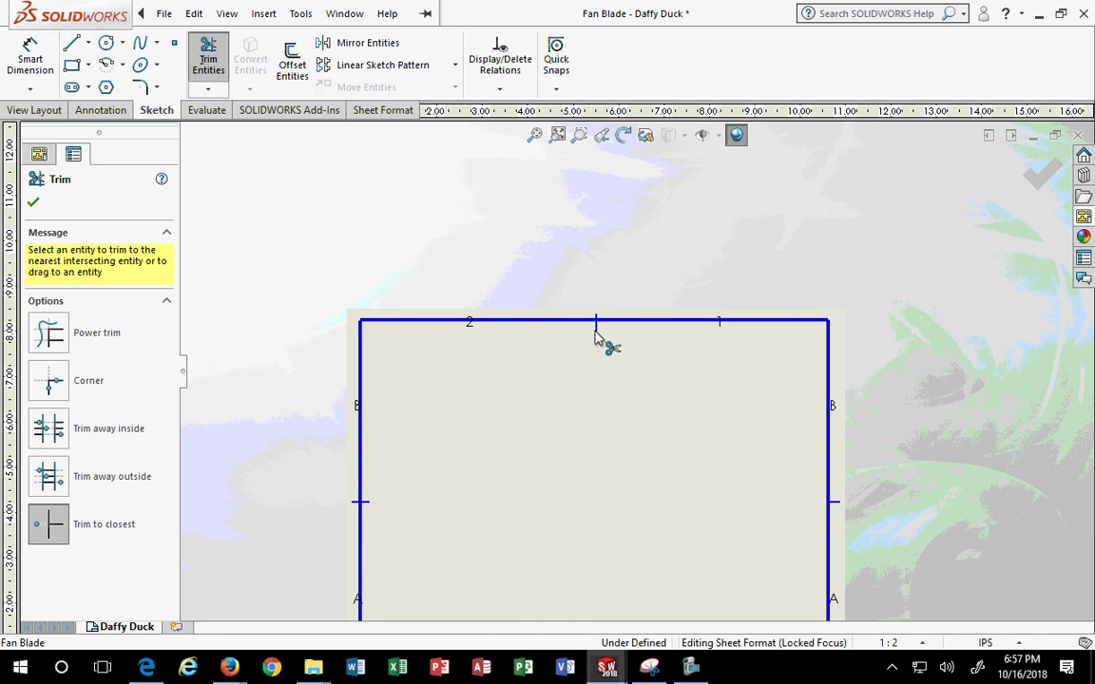
{"action": "left_click", "coordinate": [365, 499]}
{"action": "left_click", "coordinate": [226, 13]}
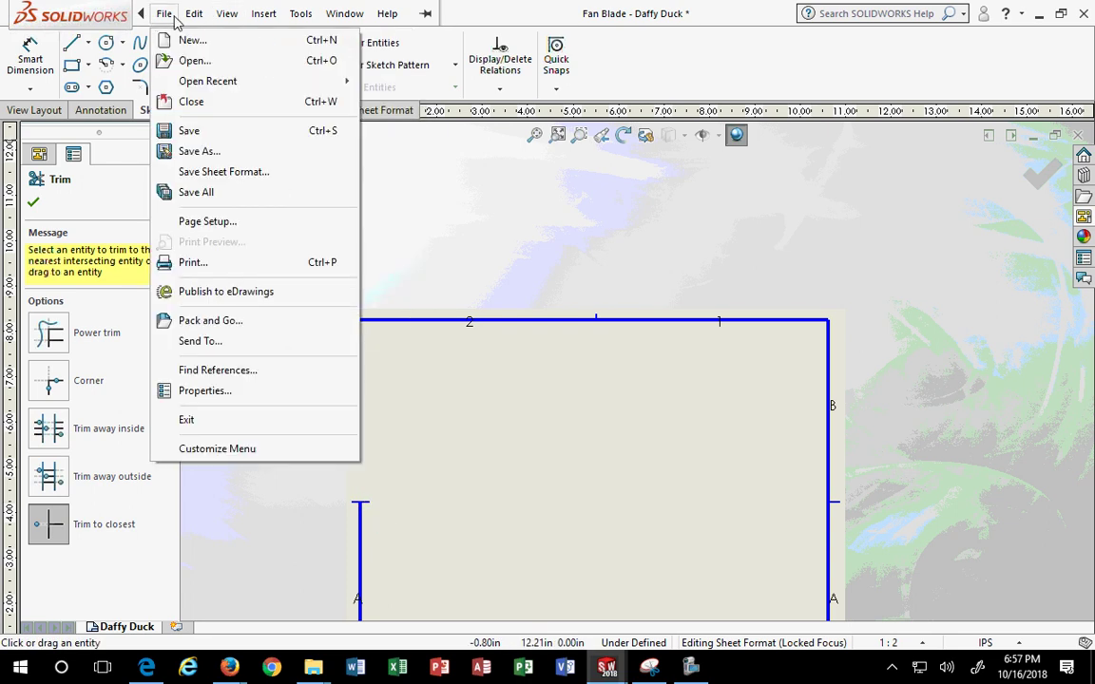
{"action": "left_click", "coordinate": [161, 13]}
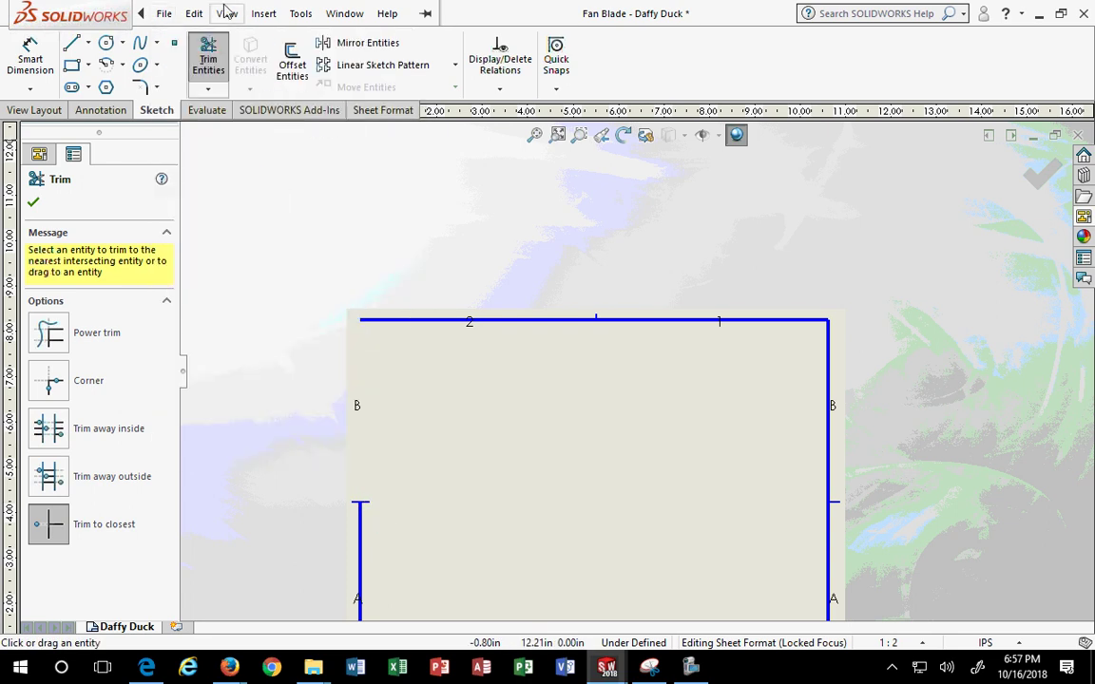
{"action": "left_click", "coordinate": [300, 14]}
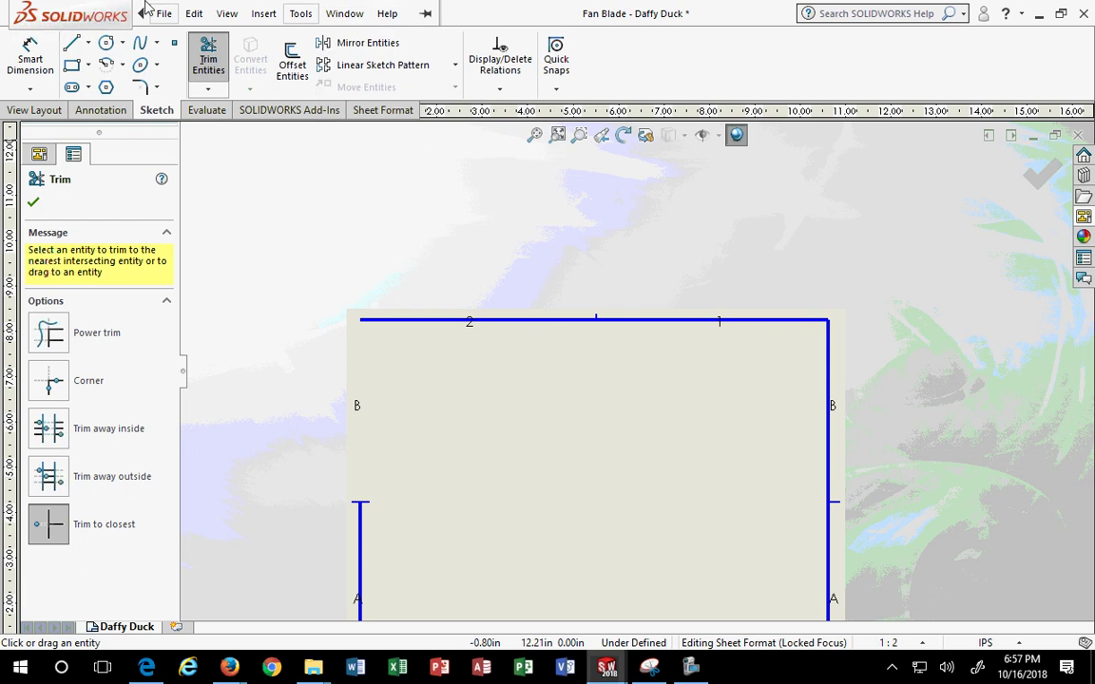
{"action": "left_click", "coordinate": [150, 12]}
{"action": "mouse_move", "coordinate": [192, 14]}
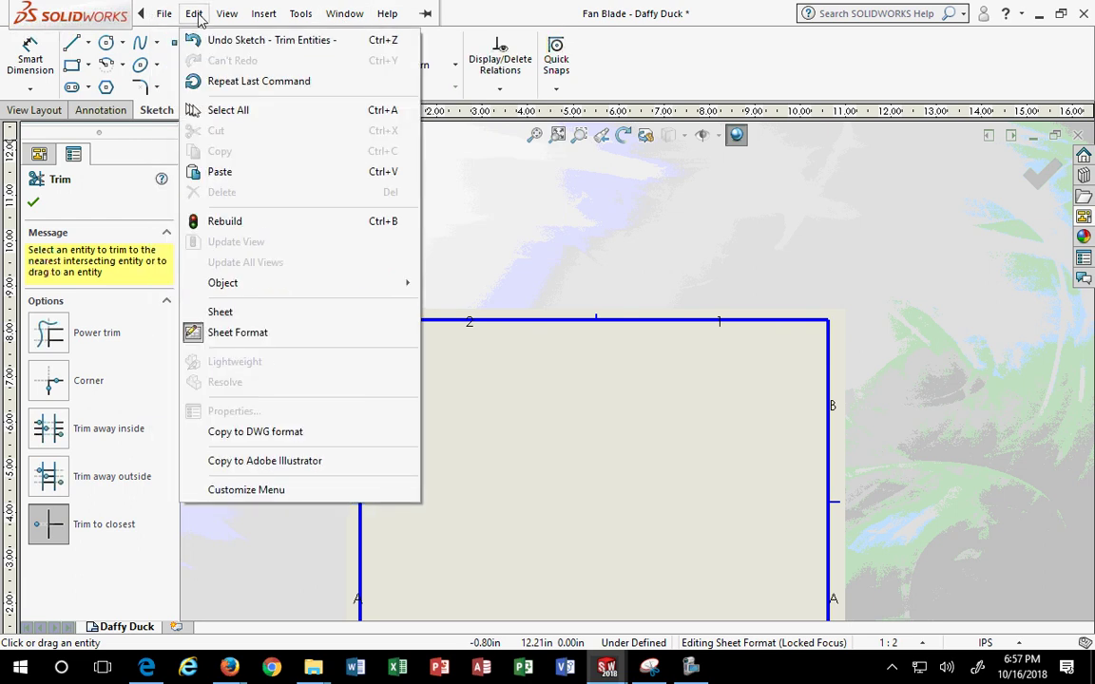
{"action": "left_click", "coordinate": [204, 40]}
{"action": "scroll", "coordinate": [466, 437], "scroll_direction": "down", "scroll_amount": 2}
{"action": "scroll", "coordinate": [533, 485], "scroll_direction": "up", "scroll_amount": 2}
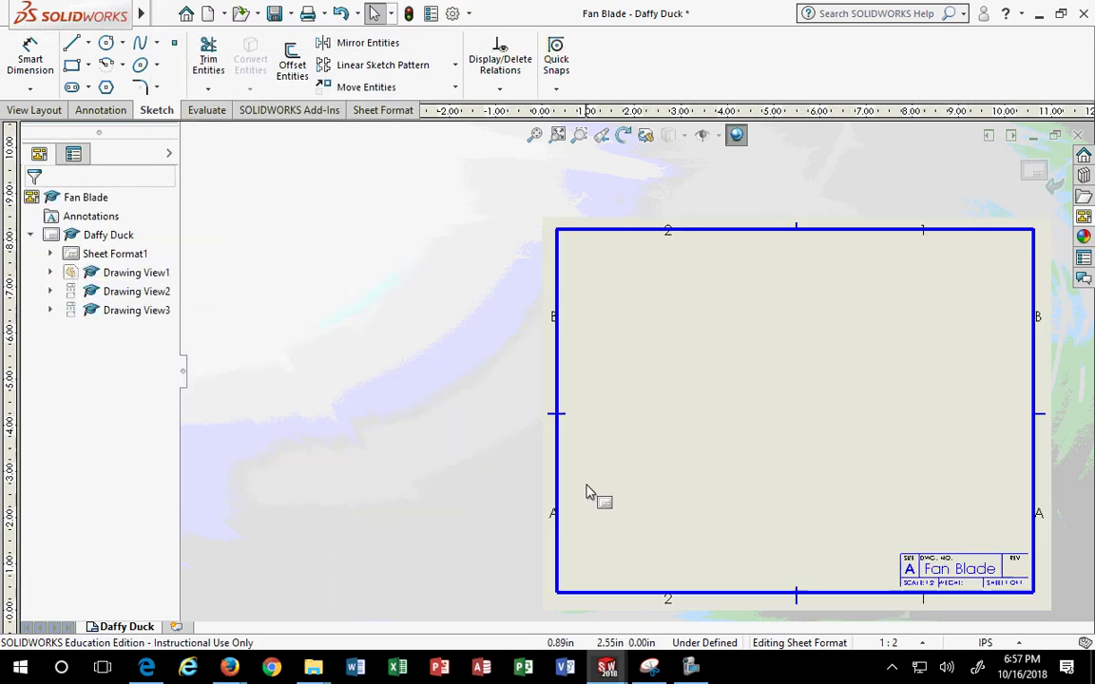
Trim the part of the left-hand zone mark that projects inside the border using Trim to closest
{"action": "scroll", "coordinate": [622, 366], "scroll_direction": "down", "scroll_amount": 3}
{"action": "left_click", "coordinate": [192, 13]}
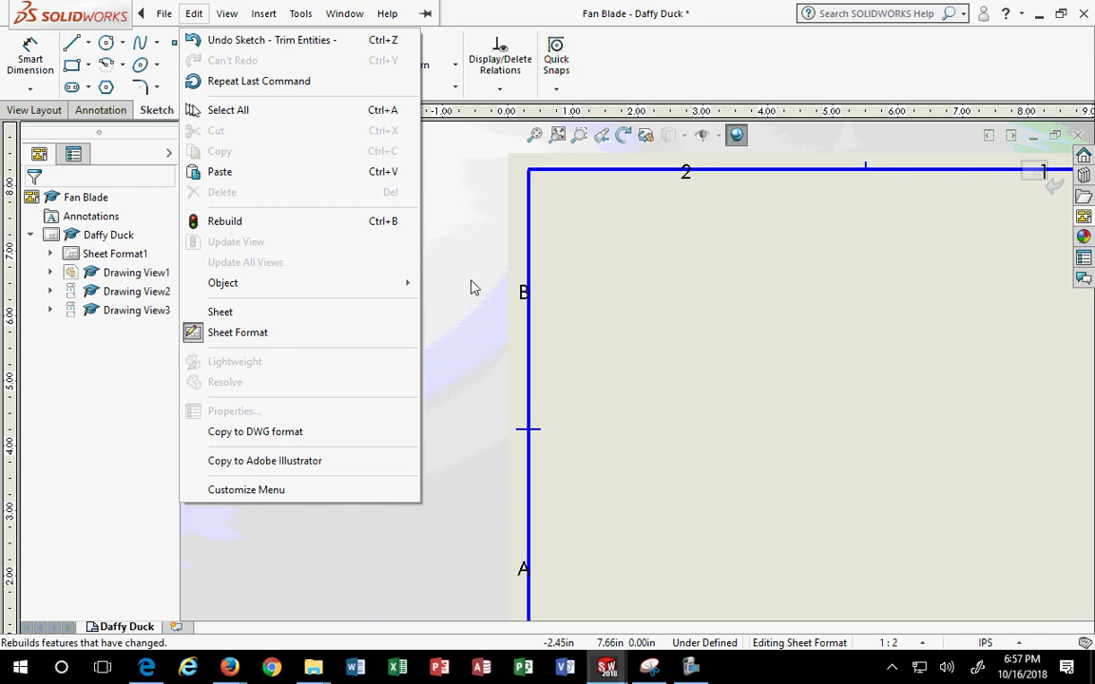
{"action": "left_click", "coordinate": [586, 448]}
{"action": "scroll", "coordinate": [585, 442], "scroll_direction": "down", "scroll_amount": 2}
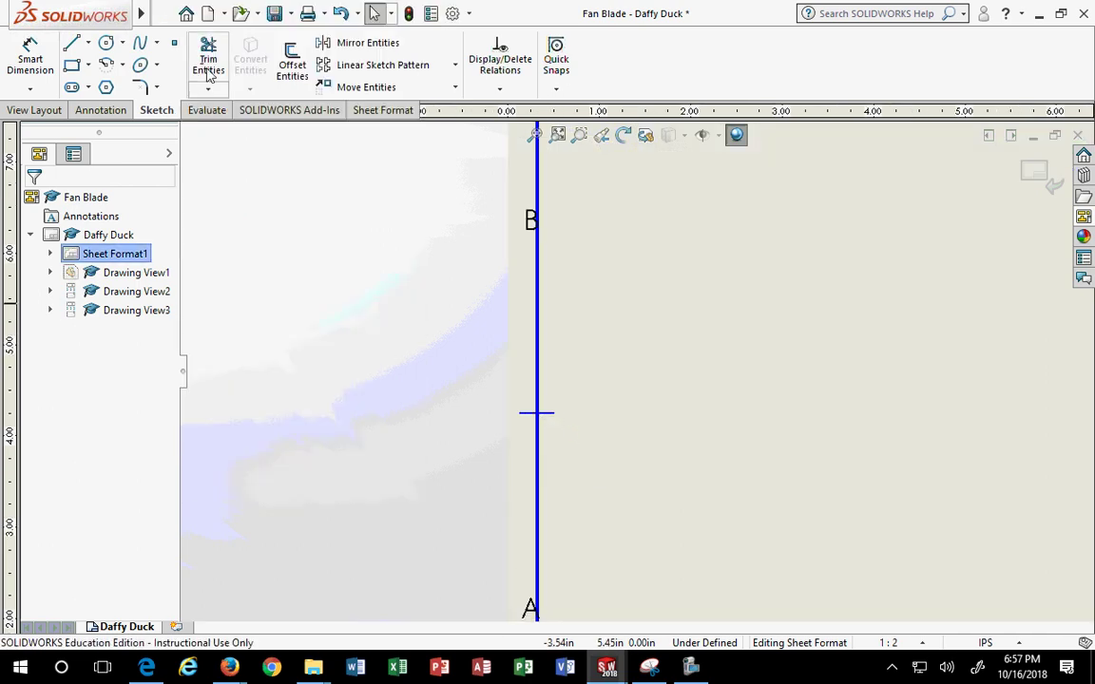
{"action": "left_click", "coordinate": [208, 59]}
Trim the part of the bottom zone mark that projects inside the border
{"action": "scroll", "coordinate": [608, 475], "scroll_direction": "up", "scroll_amount": 4}
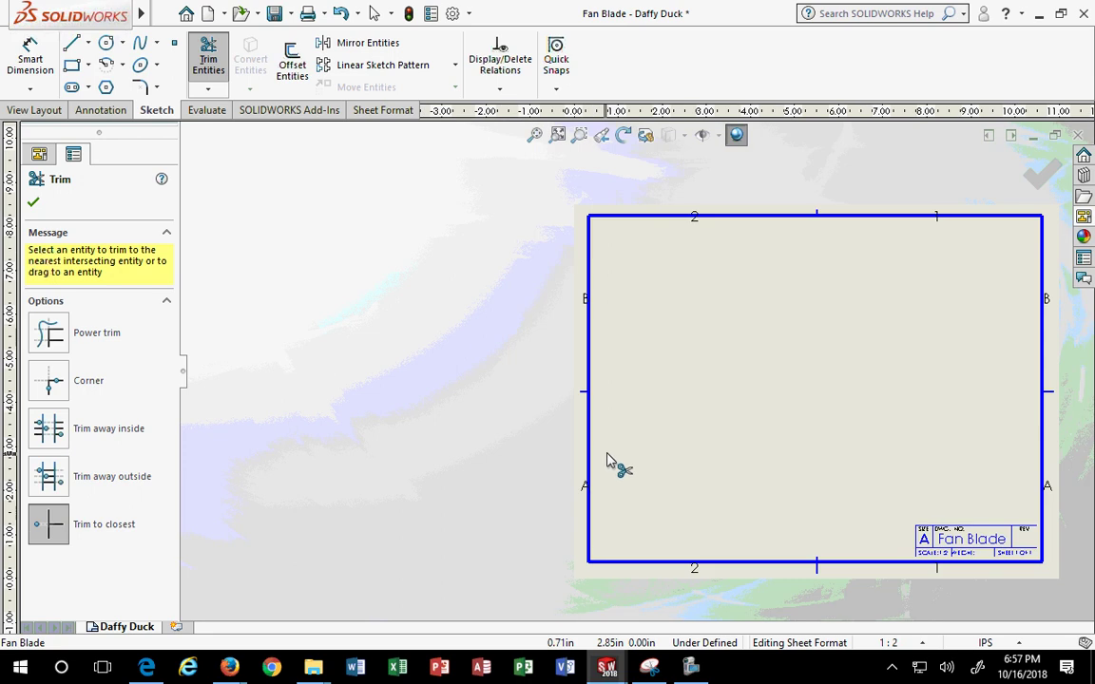
{"action": "scroll", "coordinate": [777, 457], "scroll_direction": "down", "scroll_amount": 2}
{"action": "scroll", "coordinate": [777, 457], "scroll_direction": "down", "scroll_amount": 2}
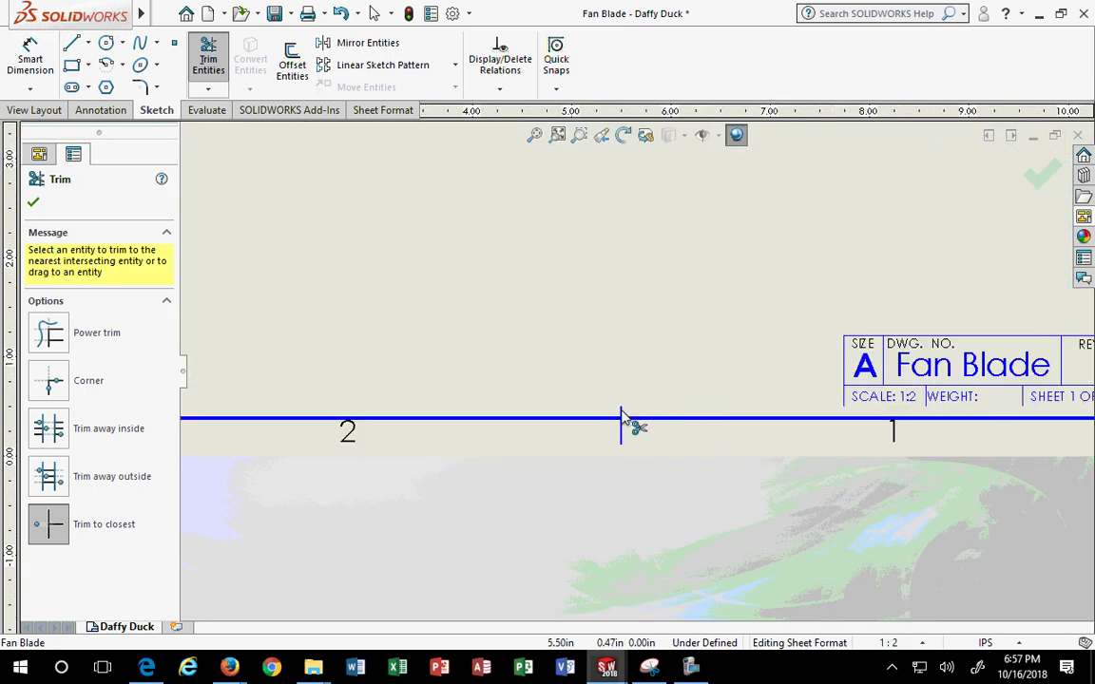
{"action": "scroll", "coordinate": [627, 420], "scroll_direction": "down", "scroll_amount": 2}
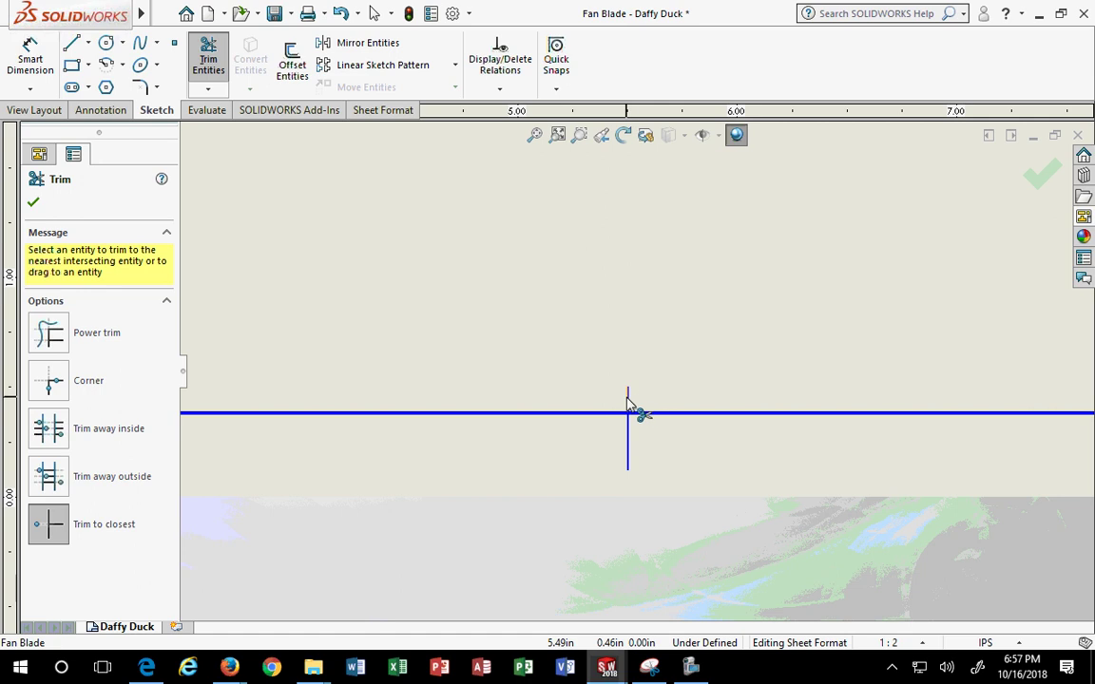
{"action": "left_click", "coordinate": [628, 397]}
{"action": "scroll", "coordinate": [643, 406], "scroll_direction": "down", "scroll_amount": 2}
{"action": "scroll", "coordinate": [647, 403], "scroll_direction": "up", "scroll_amount": 6}
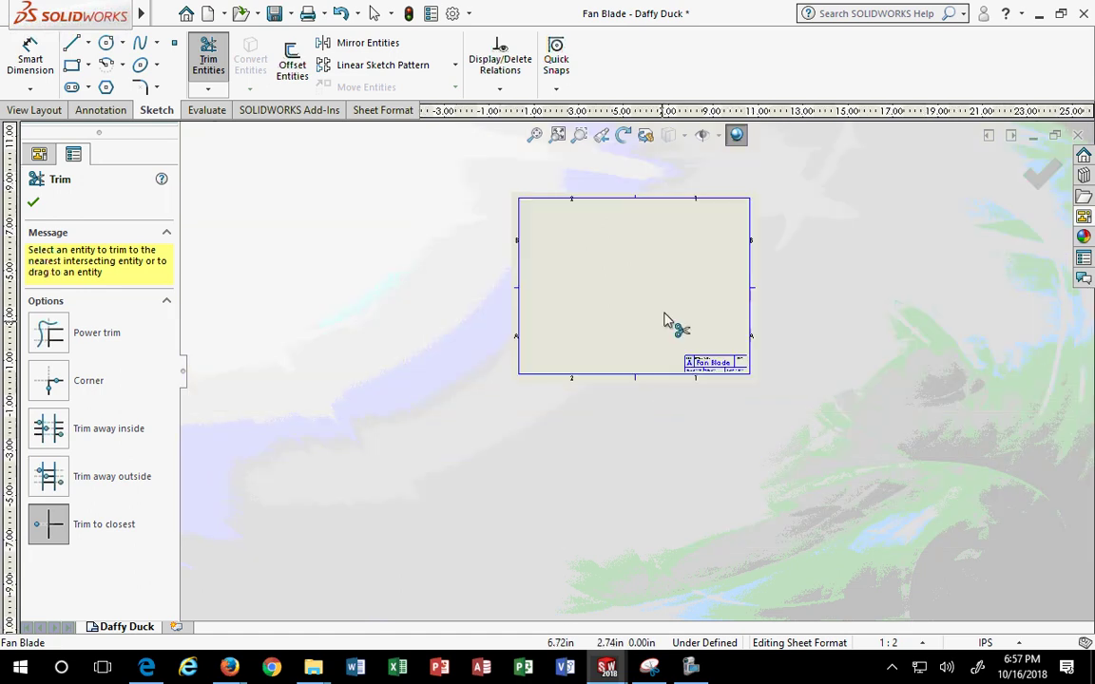
Dimension the distance between the border's left and right lines and set it to 10.5 in
{"action": "scroll", "coordinate": [656, 209], "scroll_direction": "down", "scroll_amount": 1}
{"action": "left_click", "coordinate": [30, 57]}
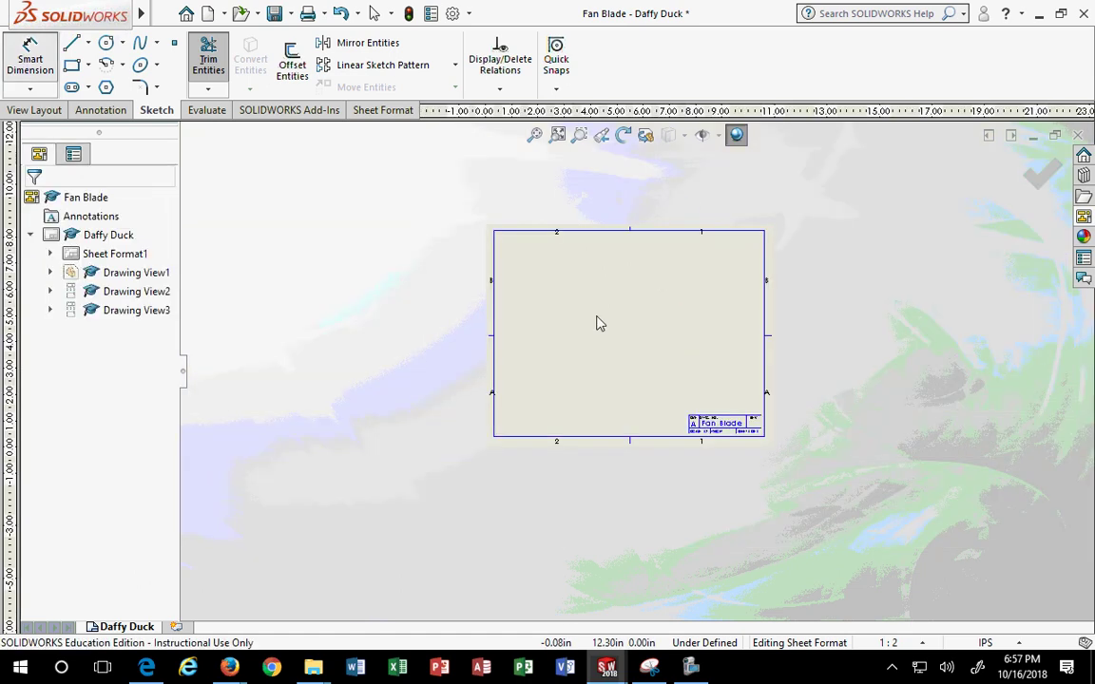
{"action": "left_click", "coordinate": [745, 274]}
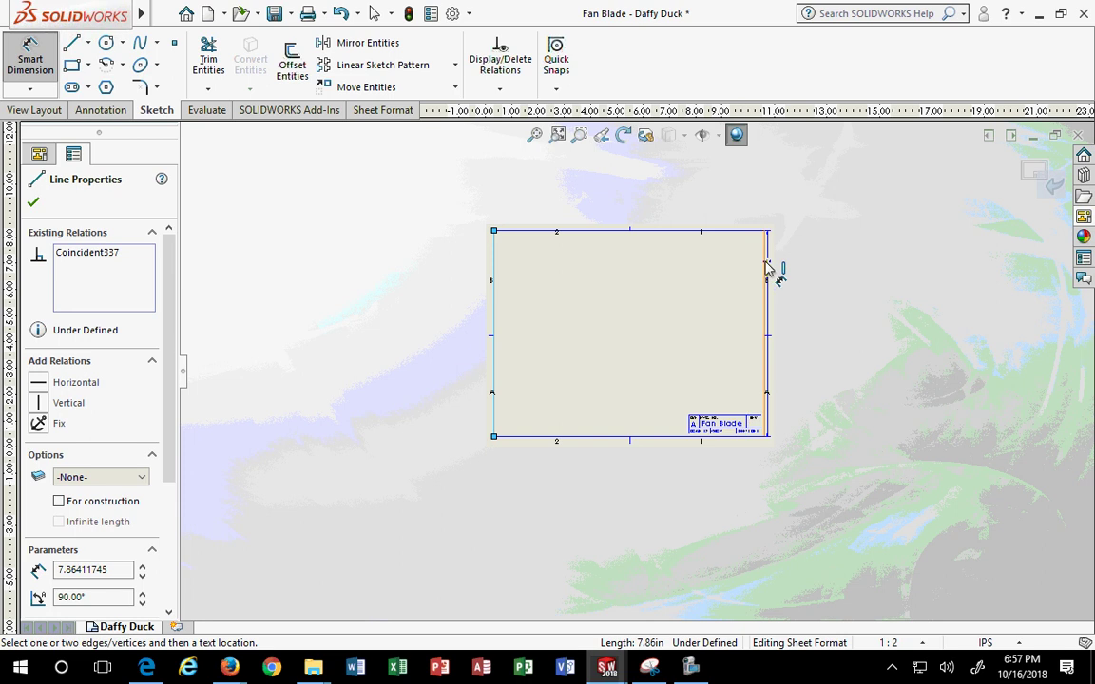
{"action": "scroll", "coordinate": [765, 272], "scroll_direction": "up", "scroll_amount": 1}
{"action": "scroll", "coordinate": [689, 317], "scroll_direction": "down", "scroll_amount": 4}
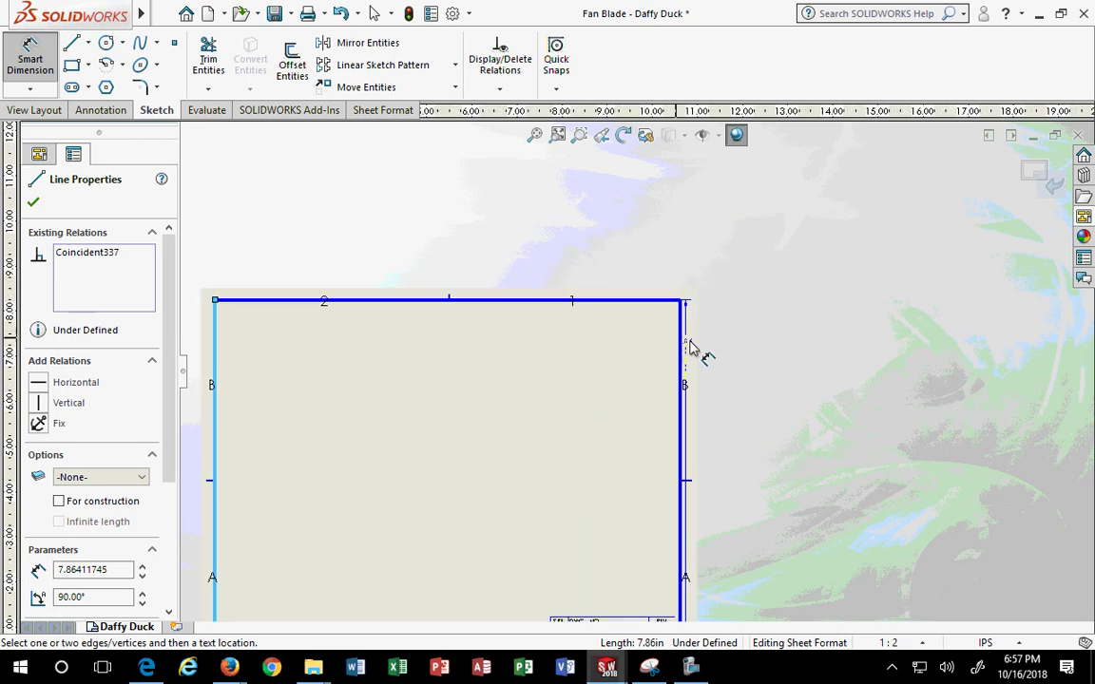
{"action": "left_click", "coordinate": [684, 344]}
{"action": "left_click", "coordinate": [496, 332]}
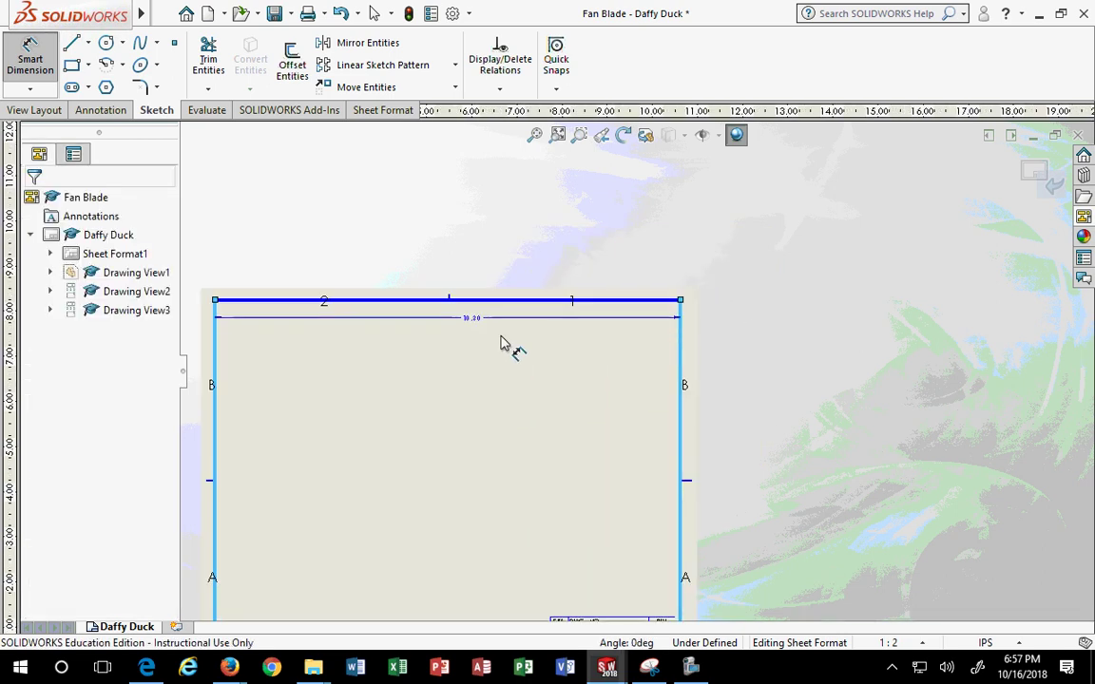
{"action": "type", "text": "10.5"}
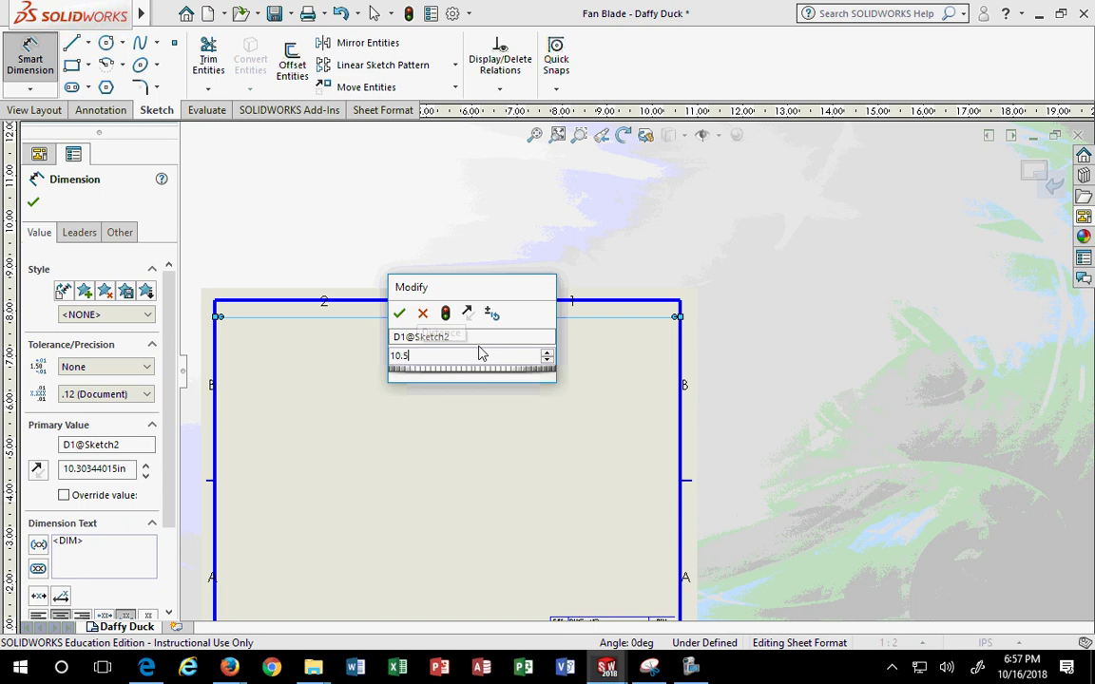
{"action": "key", "text": "Return"}
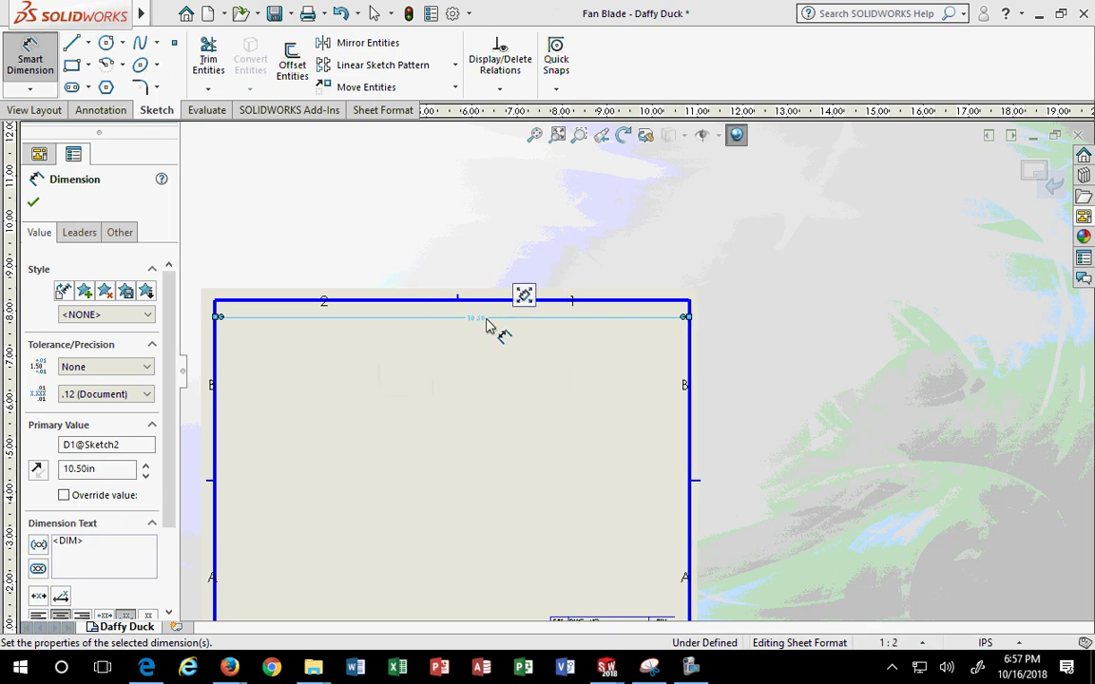
Dimension the distance between the border's top and bottom lines and set it to 8 in
{"action": "scroll", "coordinate": [335, 356], "scroll_direction": "up", "scroll_amount": 2}
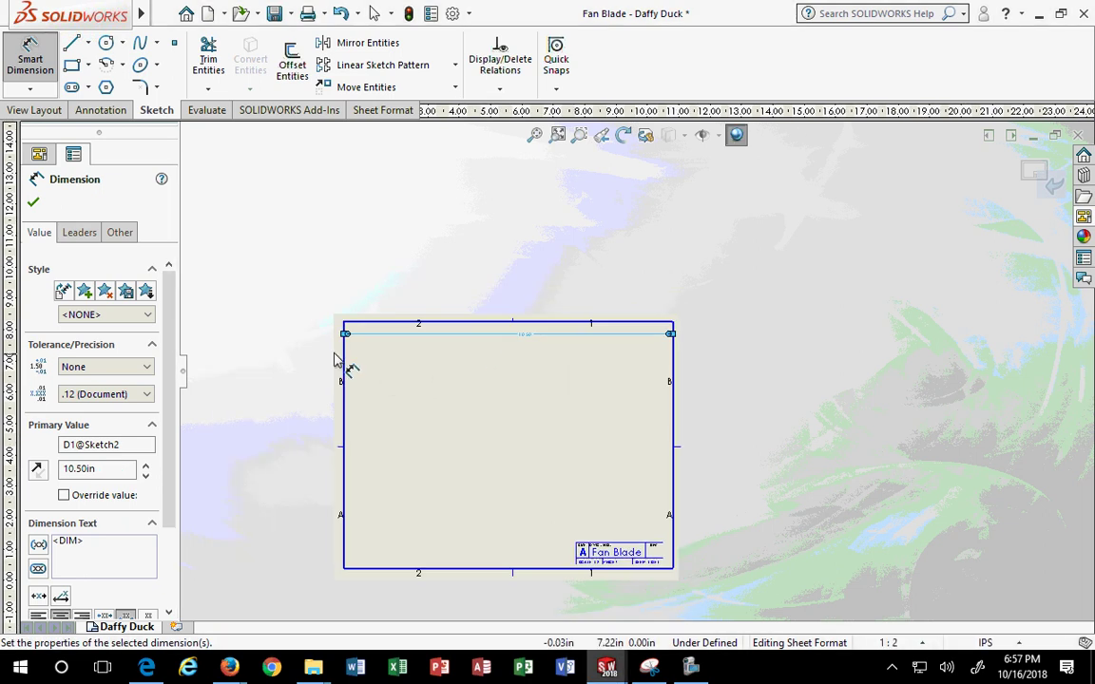
{"action": "scroll", "coordinate": [415, 325], "scroll_direction": "down", "scroll_amount": 2}
{"action": "left_click", "coordinate": [415, 325]}
{"action": "scroll", "coordinate": [447, 505], "scroll_direction": "up", "scroll_amount": 2}
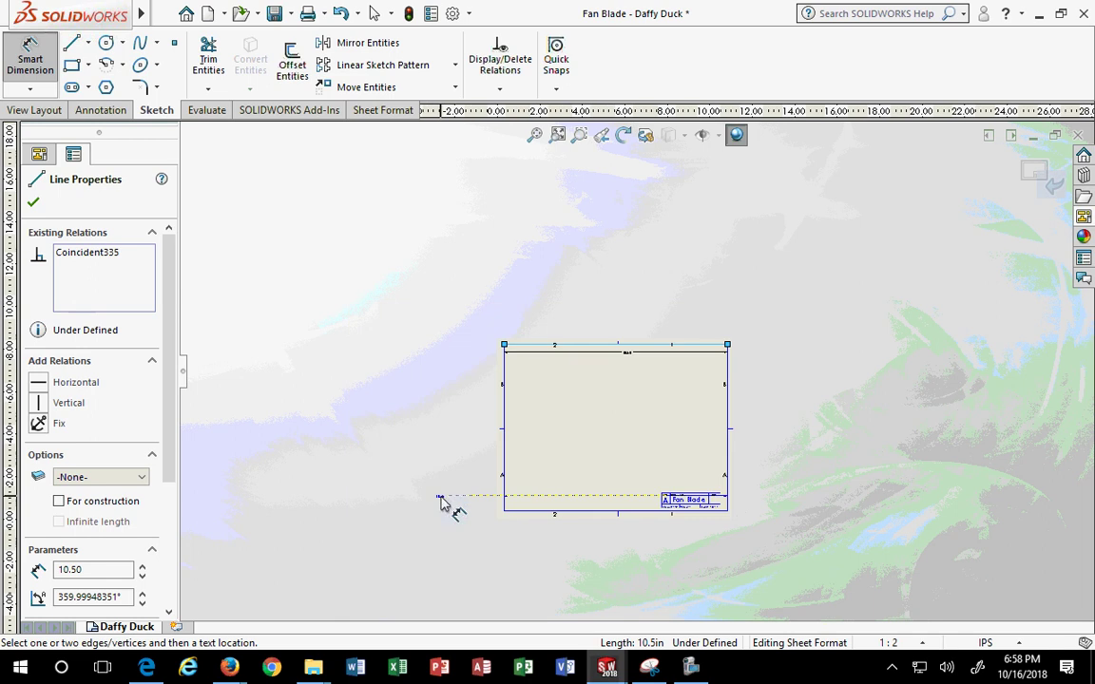
{"action": "scroll", "coordinate": [709, 499], "scroll_direction": "down", "scroll_amount": 3}
{"action": "left_click", "coordinate": [552, 471]}
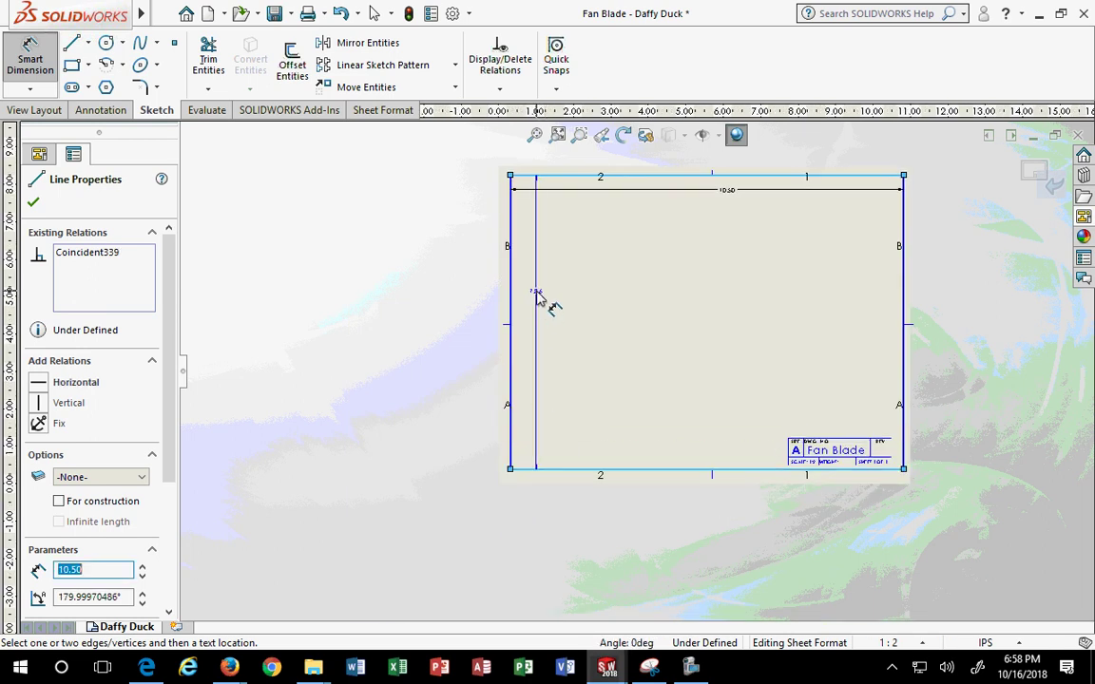
{"action": "left_click", "coordinate": [539, 290]}
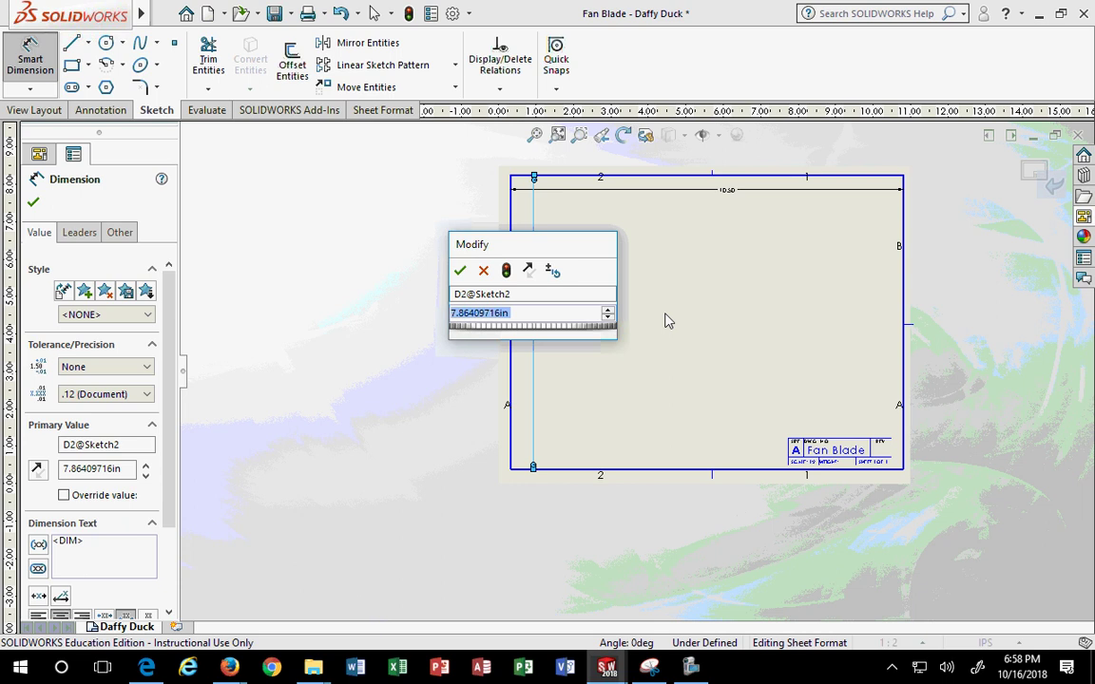
{"action": "type", "text": "8"}
{"action": "key", "text": "Return"}
{"action": "left_click", "coordinate": [960, 353]}
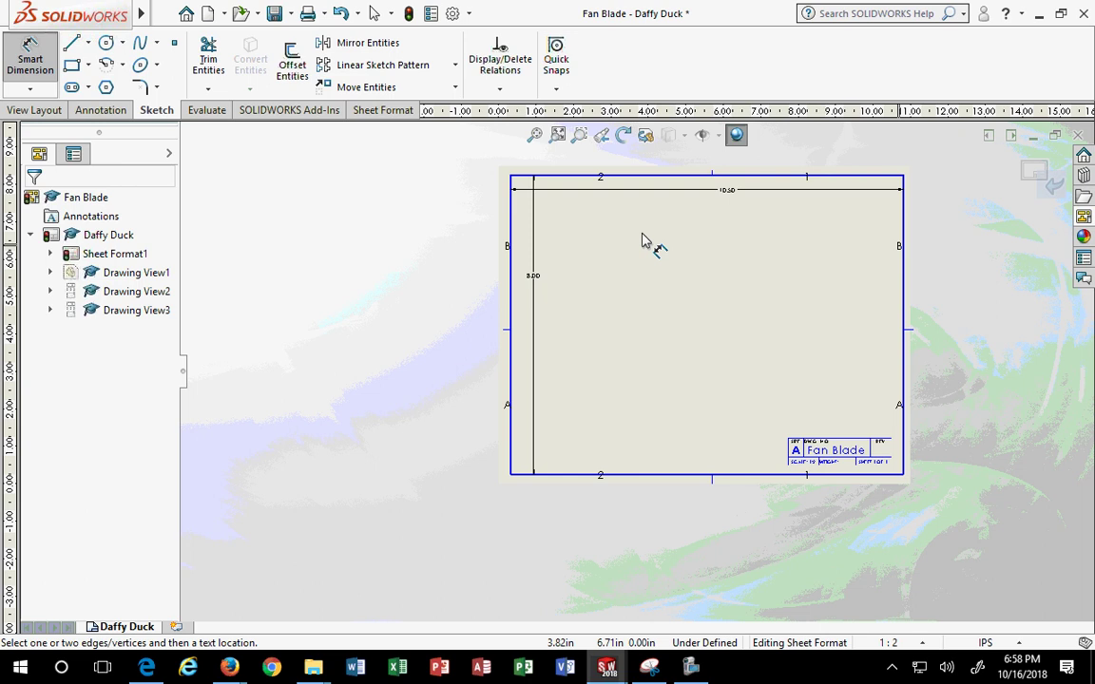
Exit sheet format editing to return to the drawing sheet, and rebuild the drawing
{"action": "scroll", "coordinate": [949, 477], "scroll_direction": "down", "scroll_amount": 1}
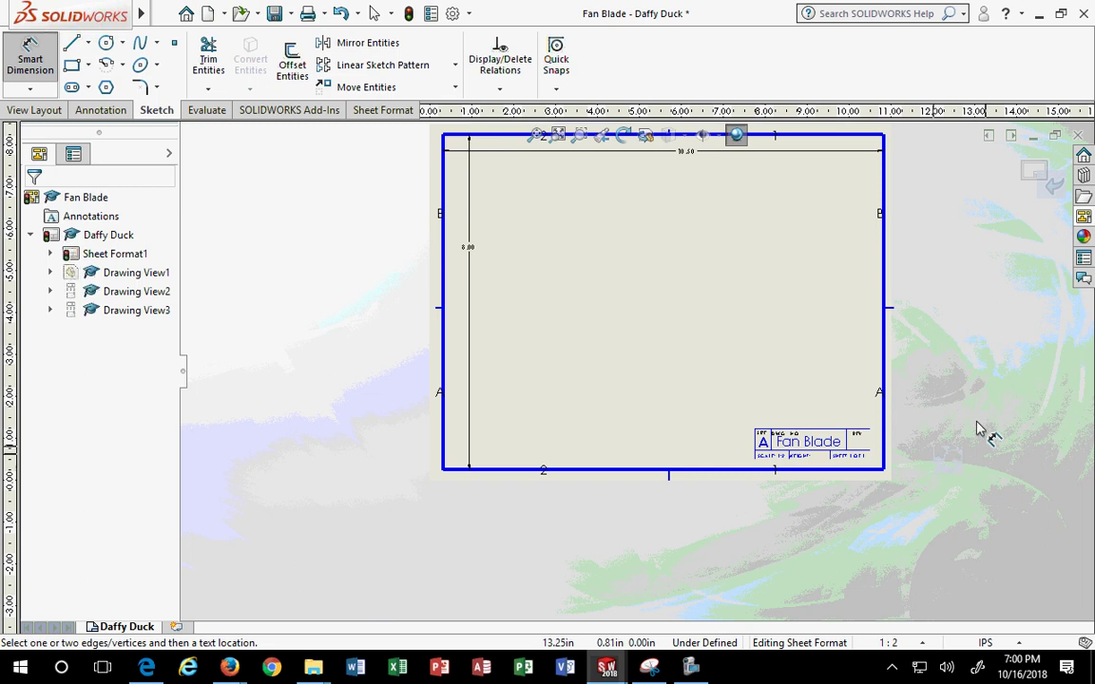
{"action": "key", "text": "z"}
{"action": "key", "text": "z"}
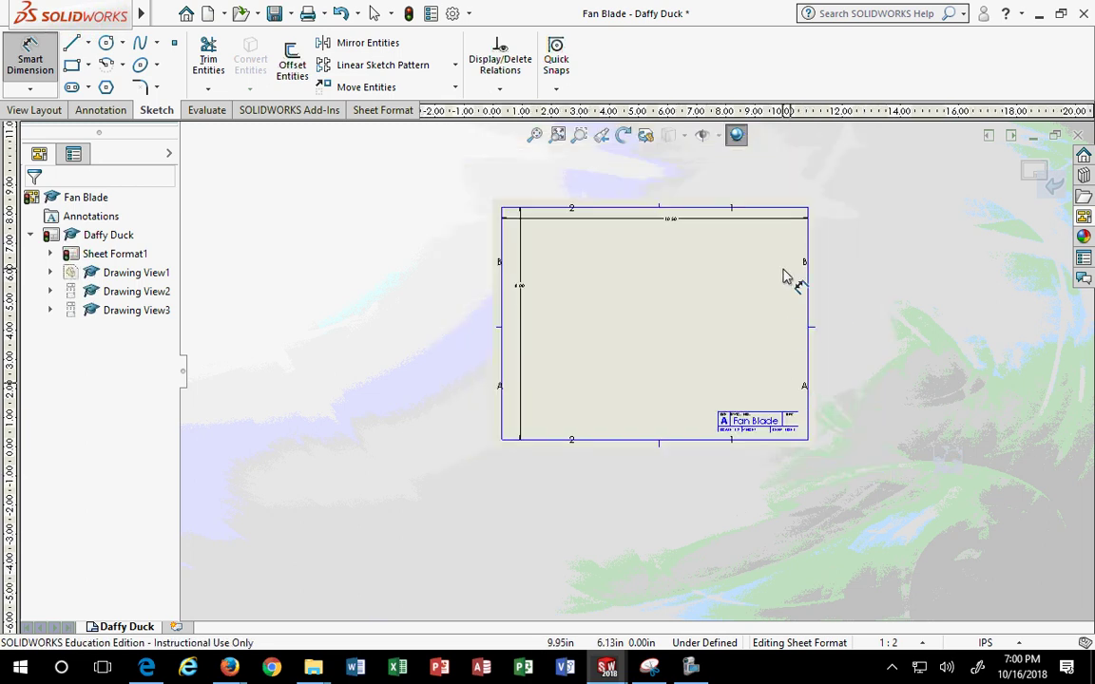
{"action": "scroll", "coordinate": [780, 285], "scroll_direction": "down", "scroll_amount": 1}
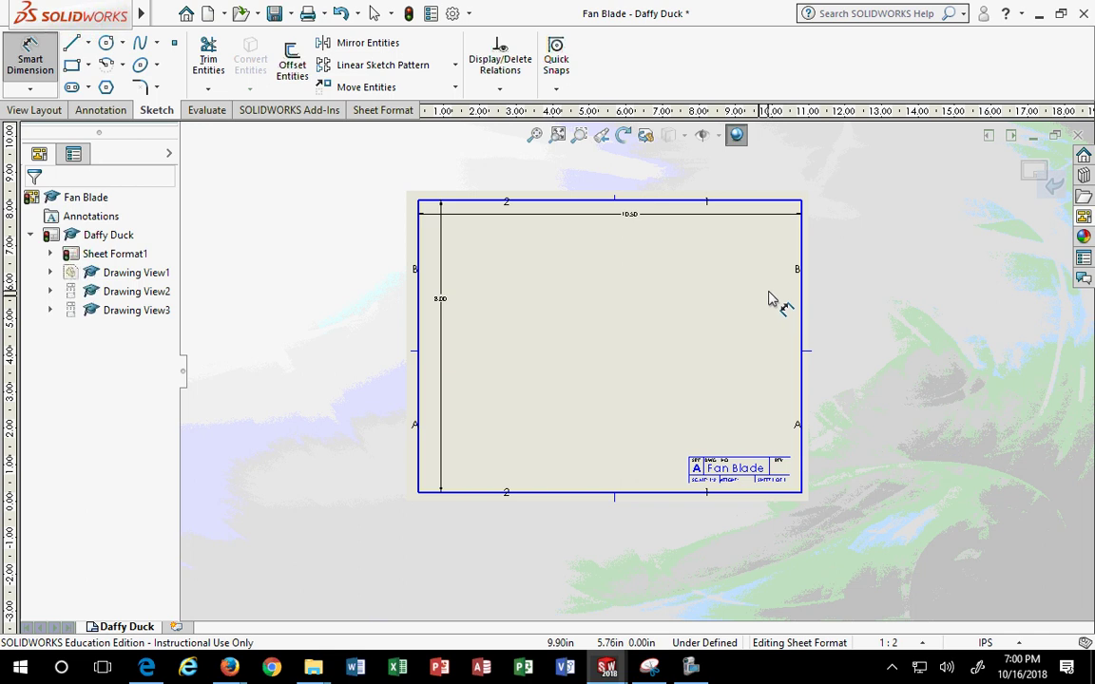
{"action": "left_click", "coordinate": [1038, 172]}
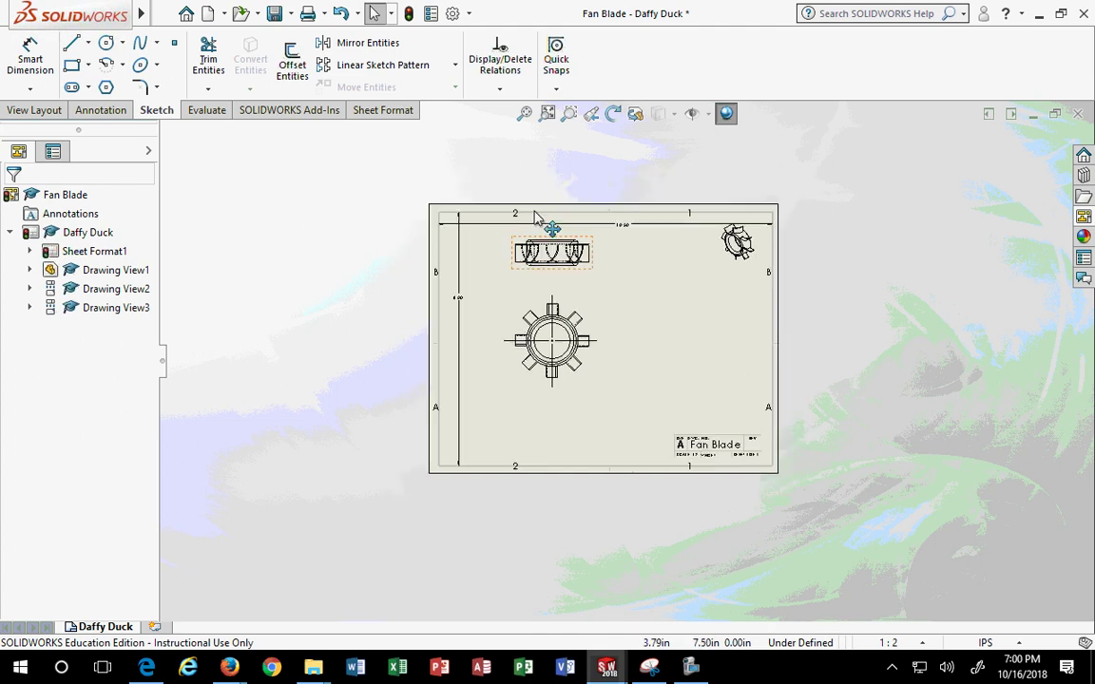
{"action": "scroll", "coordinate": [550, 225], "scroll_direction": "down", "scroll_amount": 3}
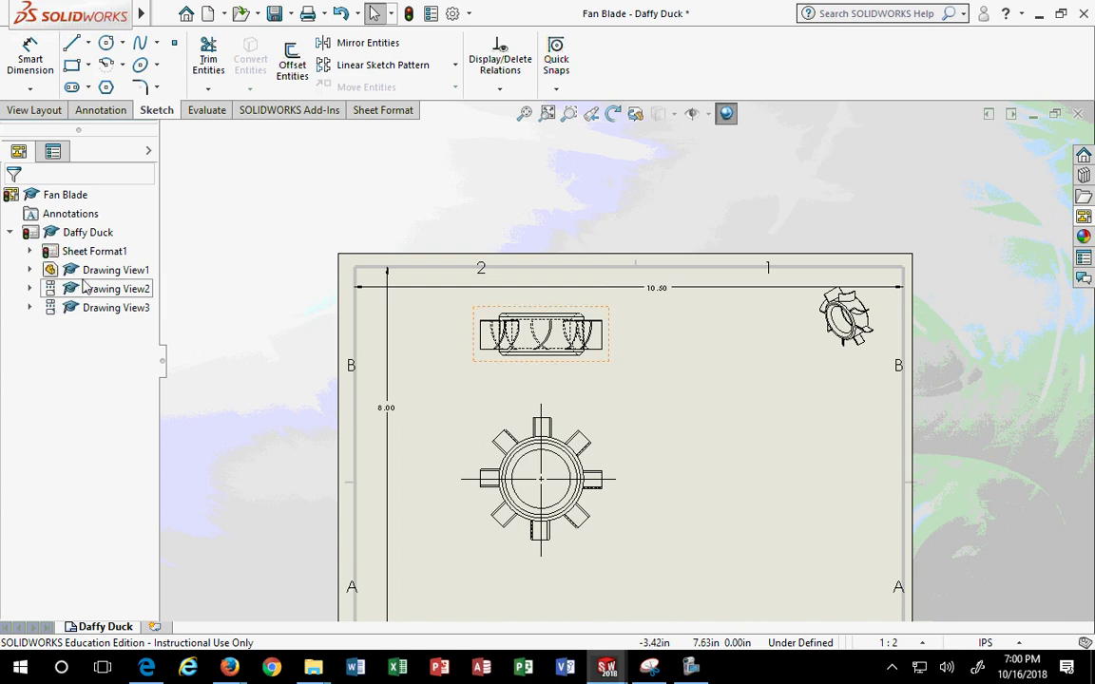
{"action": "right_click", "coordinate": [98, 254]}
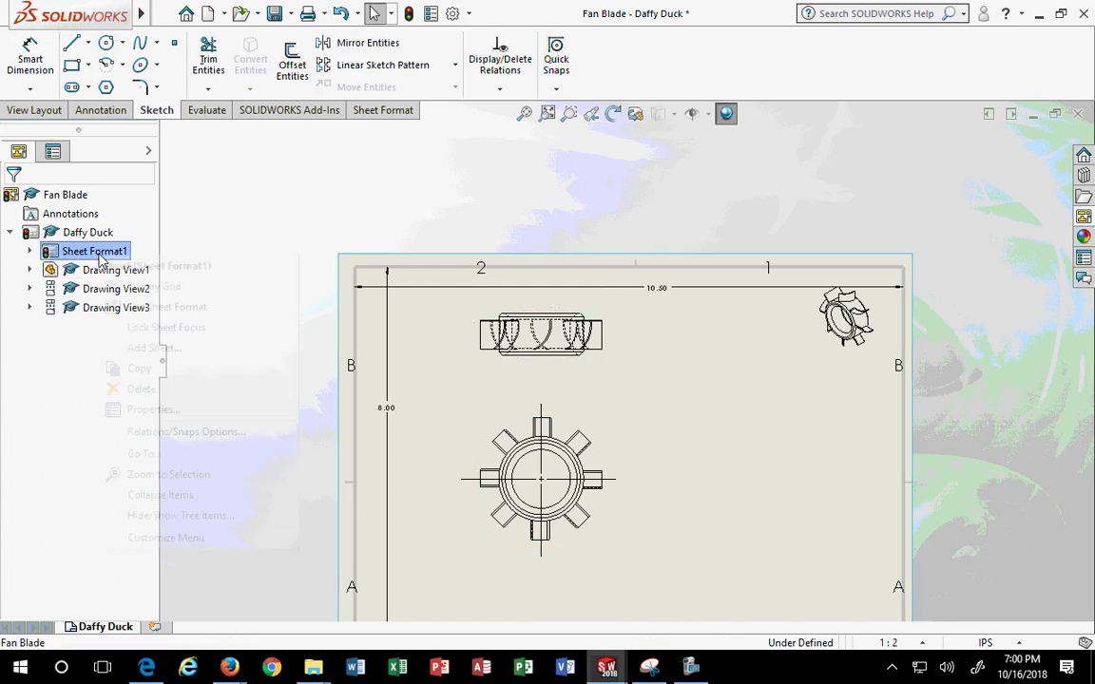
{"action": "left_click", "coordinate": [254, 168]}
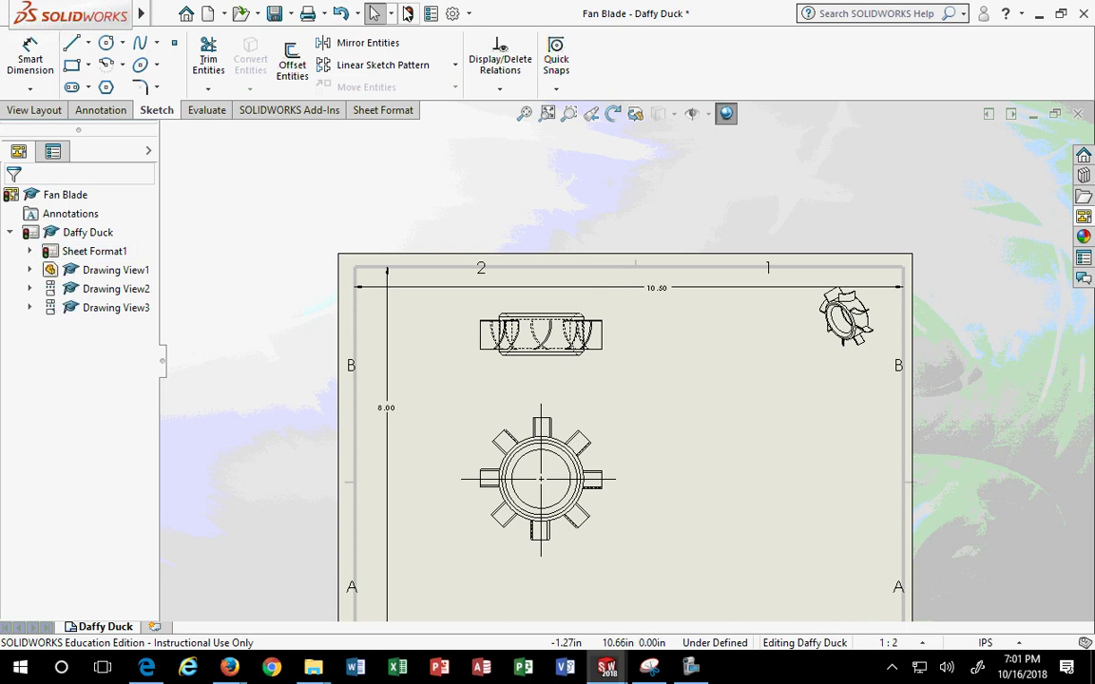
{"action": "left_click", "coordinate": [407, 14]}
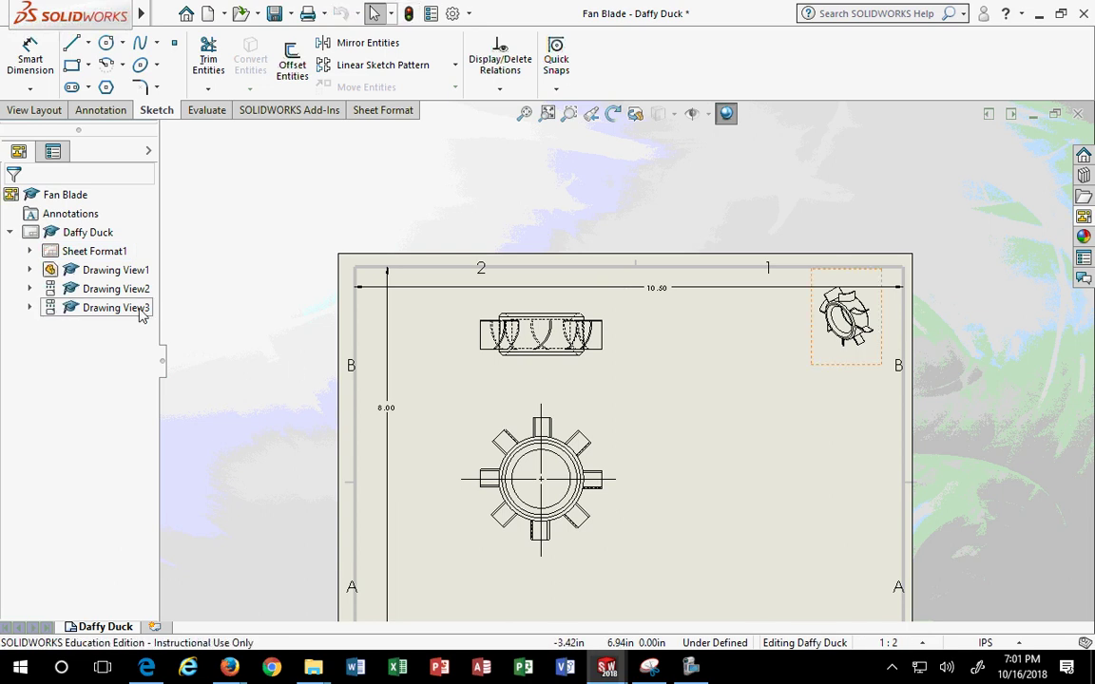
Reopen the sheet format for editing and delete the 10.50 and 8.00 border dimensions
{"action": "right_click", "coordinate": [100, 251]}
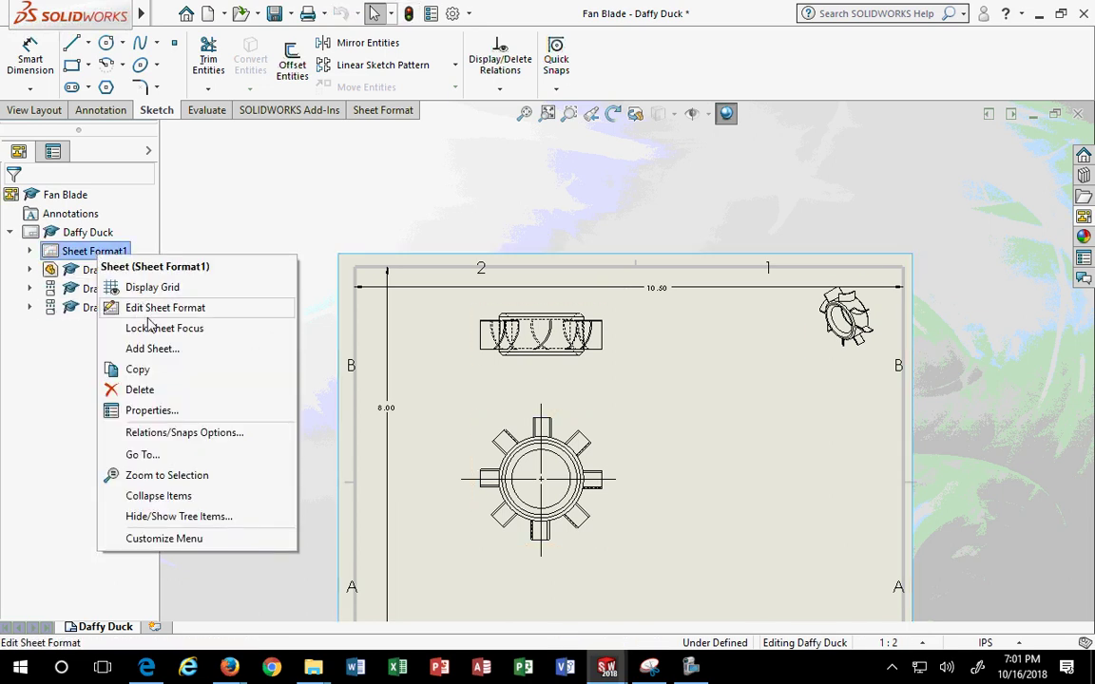
{"action": "left_click", "coordinate": [153, 310]}
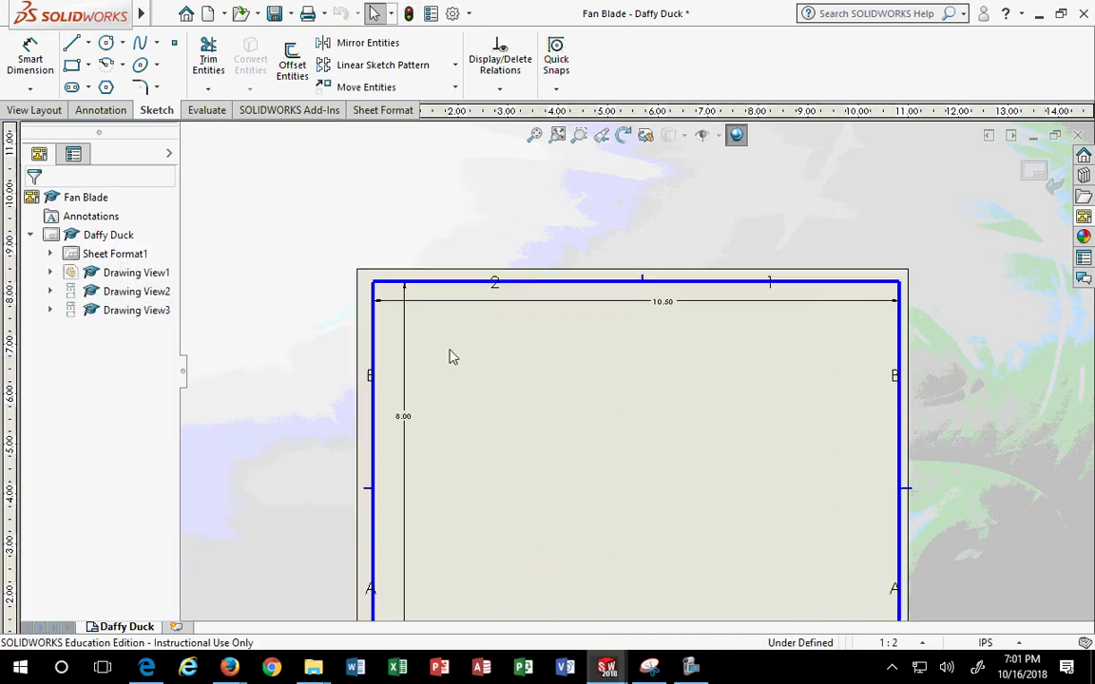
{"action": "left_click", "coordinate": [507, 303]}
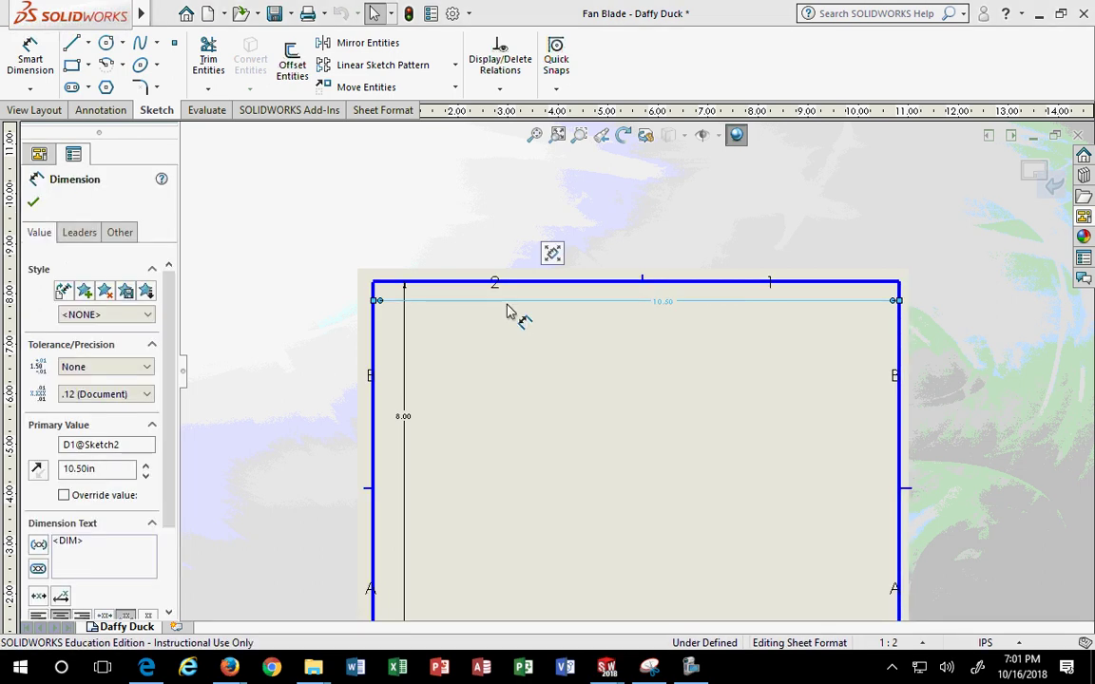
{"action": "key", "text": "Delete"}
{"action": "left_click", "coordinate": [404, 362]}
{"action": "key", "text": "Delete"}
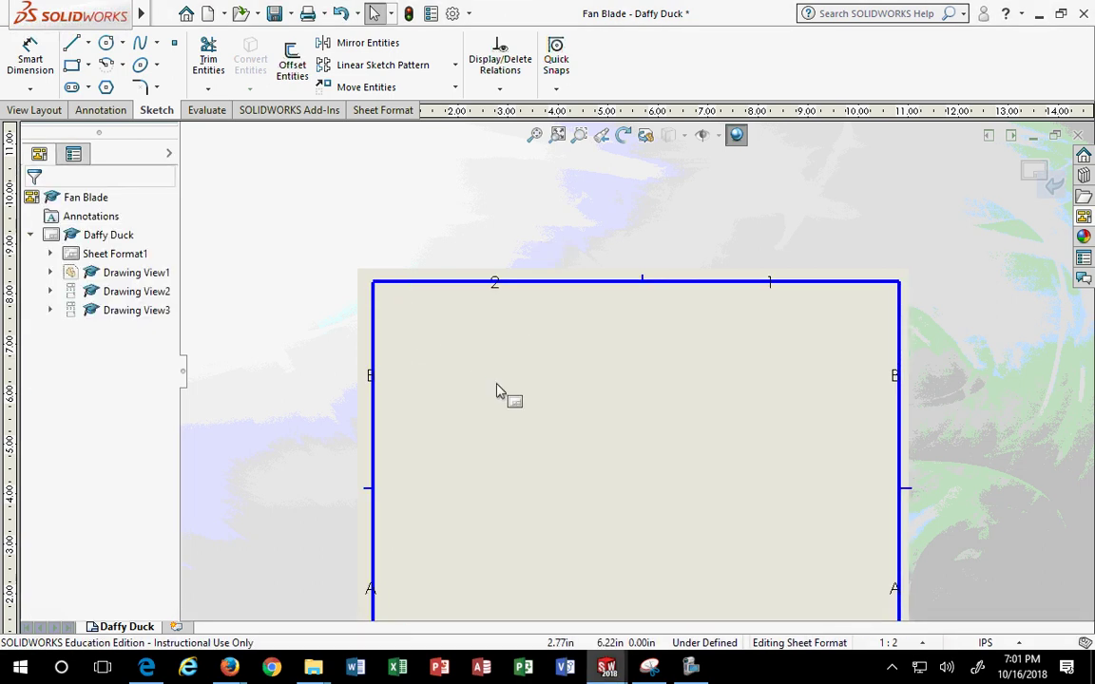
Examine the sheet format's resized border and the title block's position inside its lower-right corner
{"action": "scroll", "coordinate": [710, 439], "scroll_direction": "down", "scroll_amount": 1}
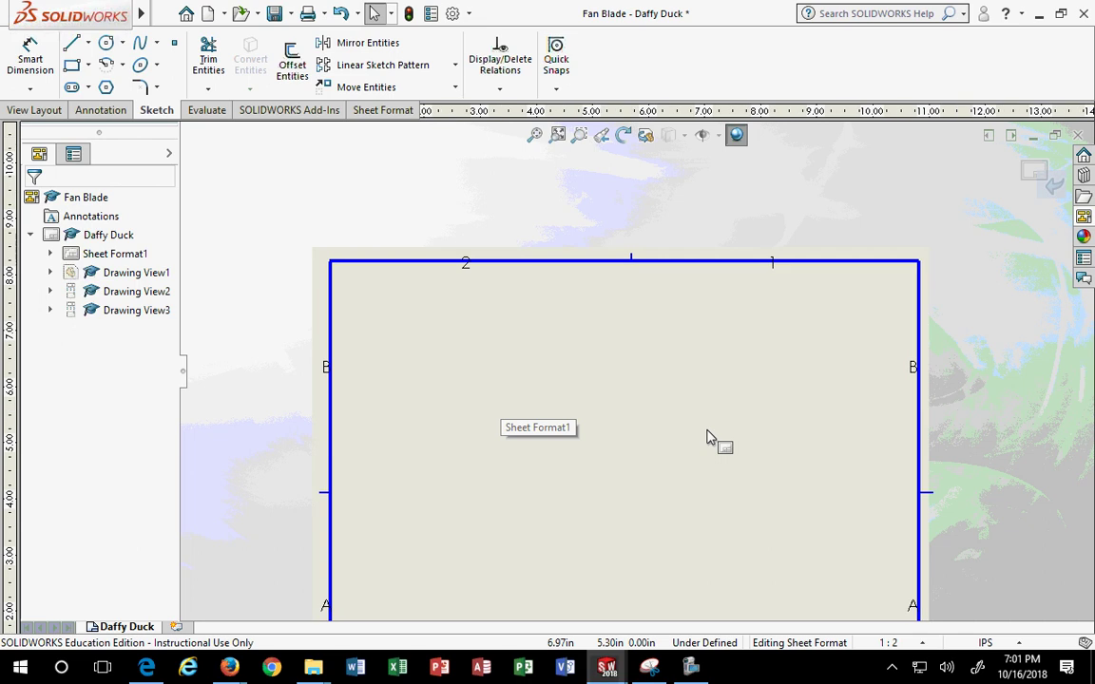
{"action": "scroll", "coordinate": [710, 440], "scroll_direction": "up", "scroll_amount": 2}
{"action": "scroll", "coordinate": [750, 521], "scroll_direction": "down", "scroll_amount": 1}
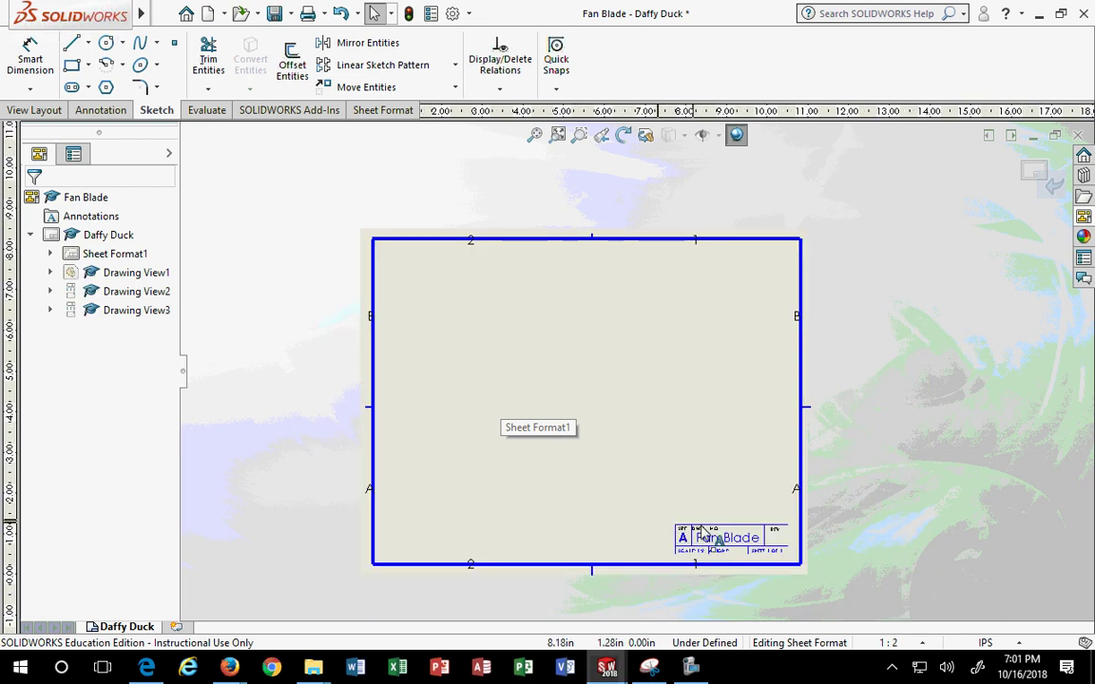
{"action": "scroll", "coordinate": [760, 558], "scroll_direction": "down", "scroll_amount": 1}
{"action": "scroll", "coordinate": [756, 509], "scroll_direction": "down", "scroll_amount": 1}
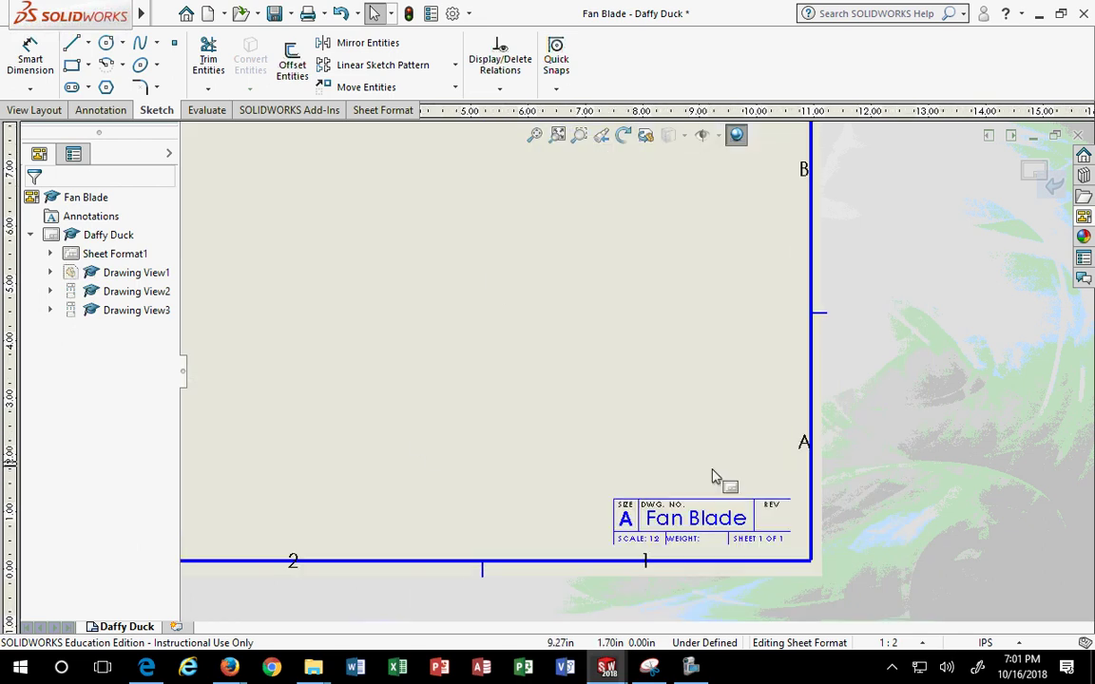
{"action": "left_click", "coordinate": [557, 134]}
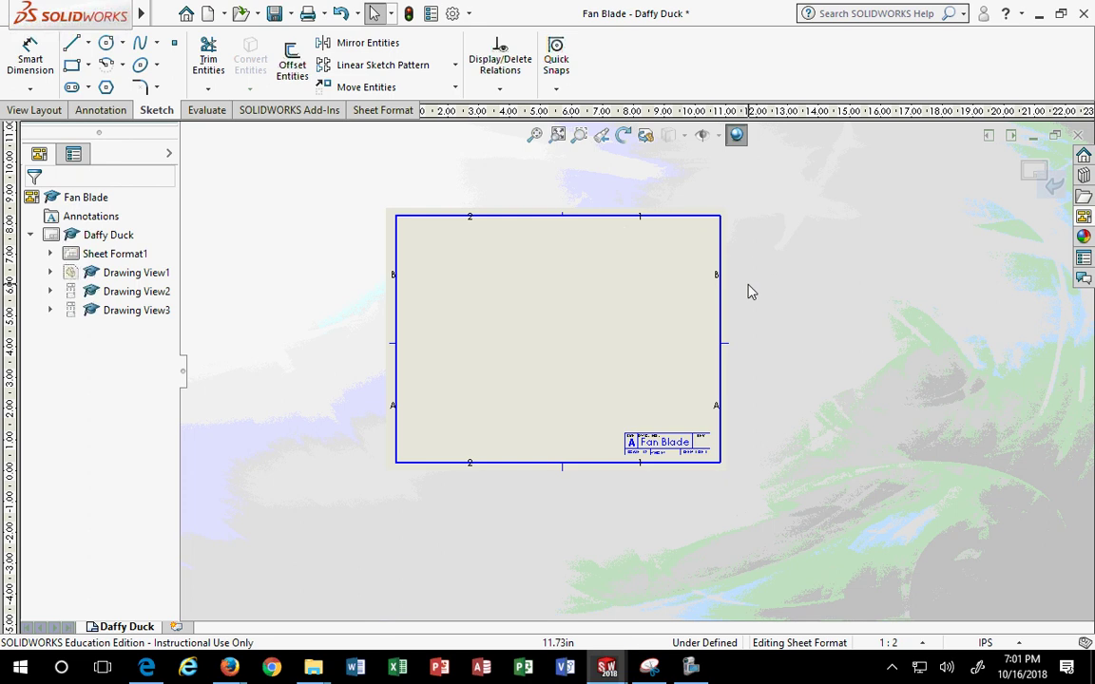
{"action": "scroll", "coordinate": [751, 382], "scroll_direction": "up", "scroll_amount": 1}
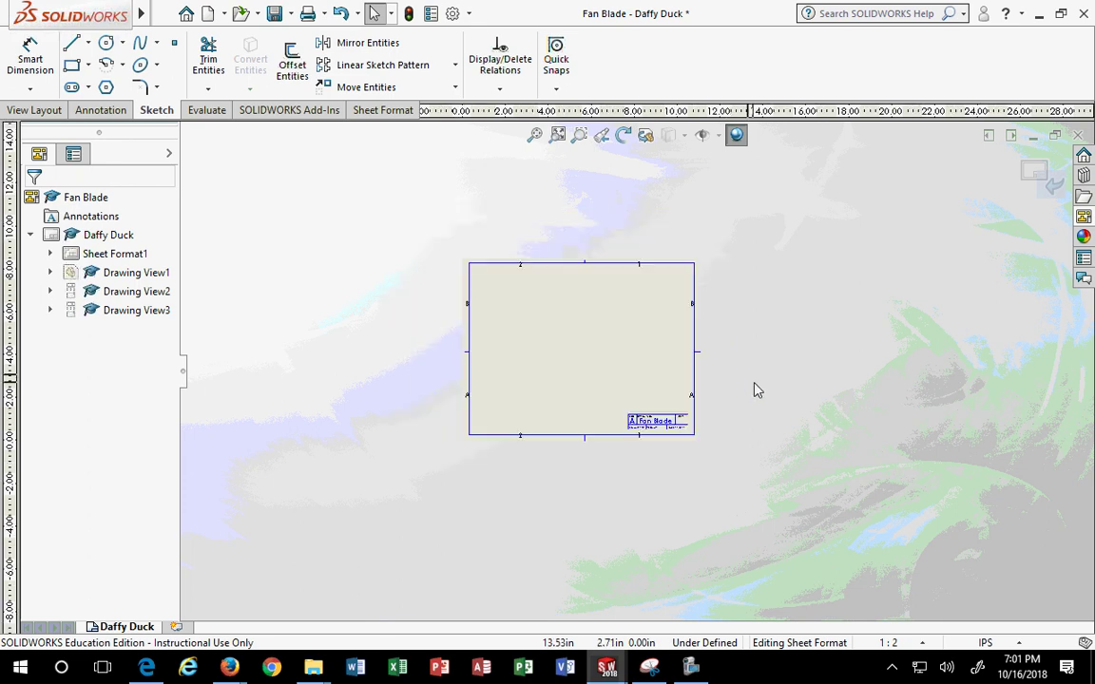
{"action": "scroll", "coordinate": [706, 342], "scroll_direction": "down", "scroll_amount": 5}
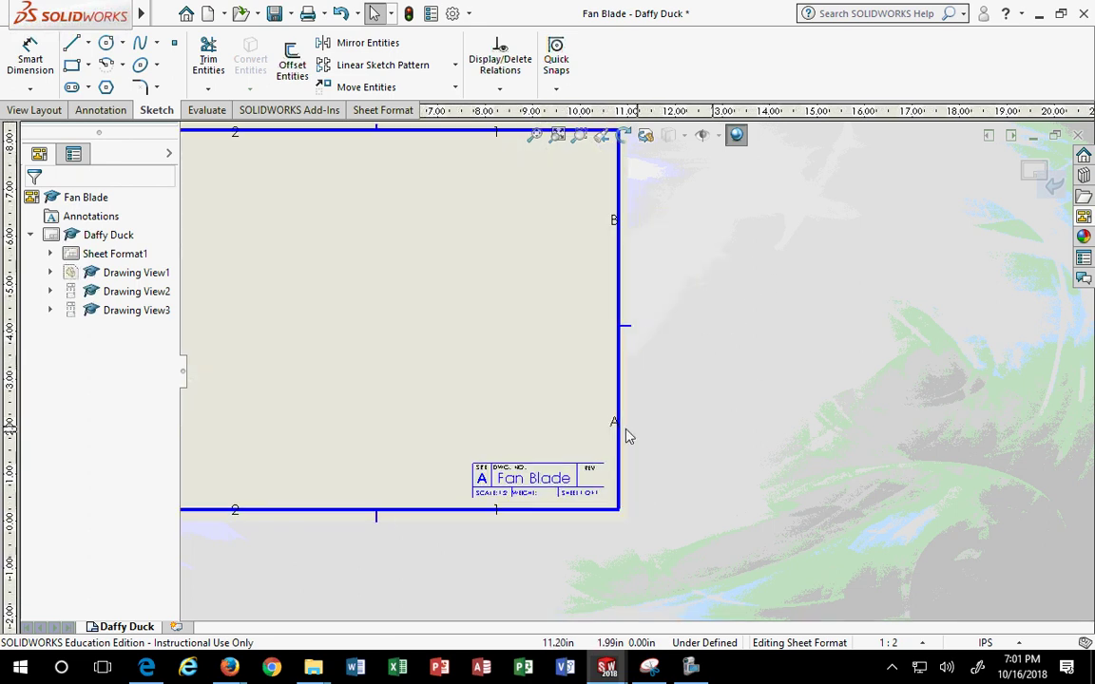
{"action": "scroll", "coordinate": [568, 493], "scroll_direction": "down", "scroll_amount": 3}
{"action": "scroll", "coordinate": [571, 409], "scroll_direction": "down", "scroll_amount": 1}
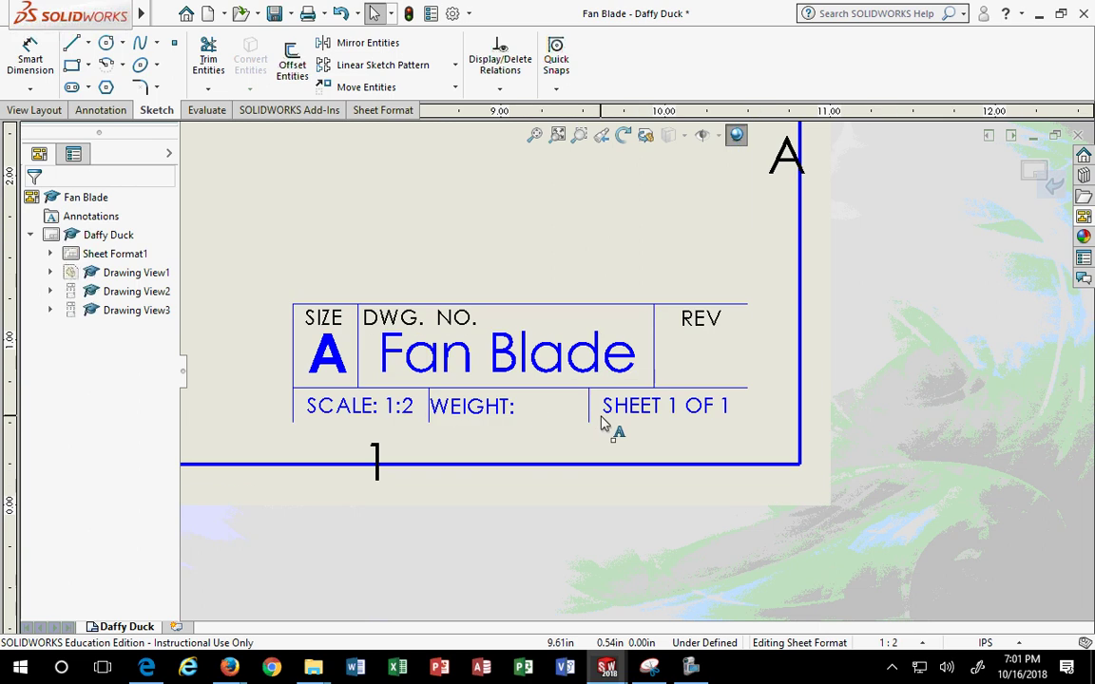
Try to move the title block's lines and notes together toward the border's lower-right corner, and undo the move
{"action": "left_click_drag", "start_coordinate": [238, 247], "coordinate": [747, 424]}
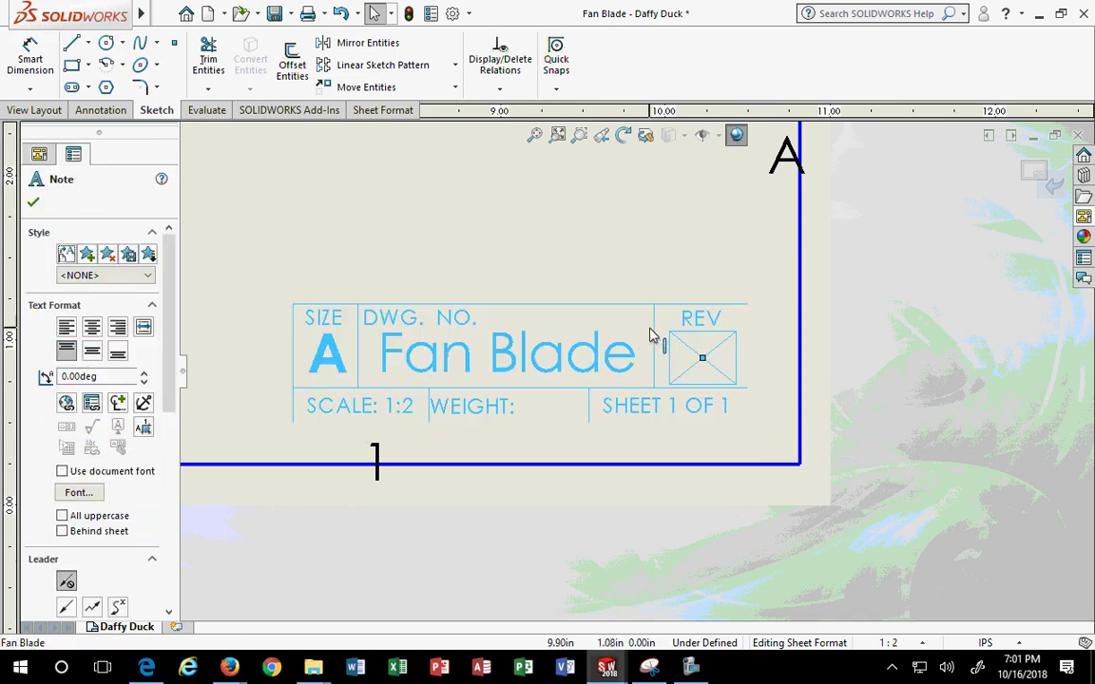
{"action": "left_click", "coordinate": [705, 373]}
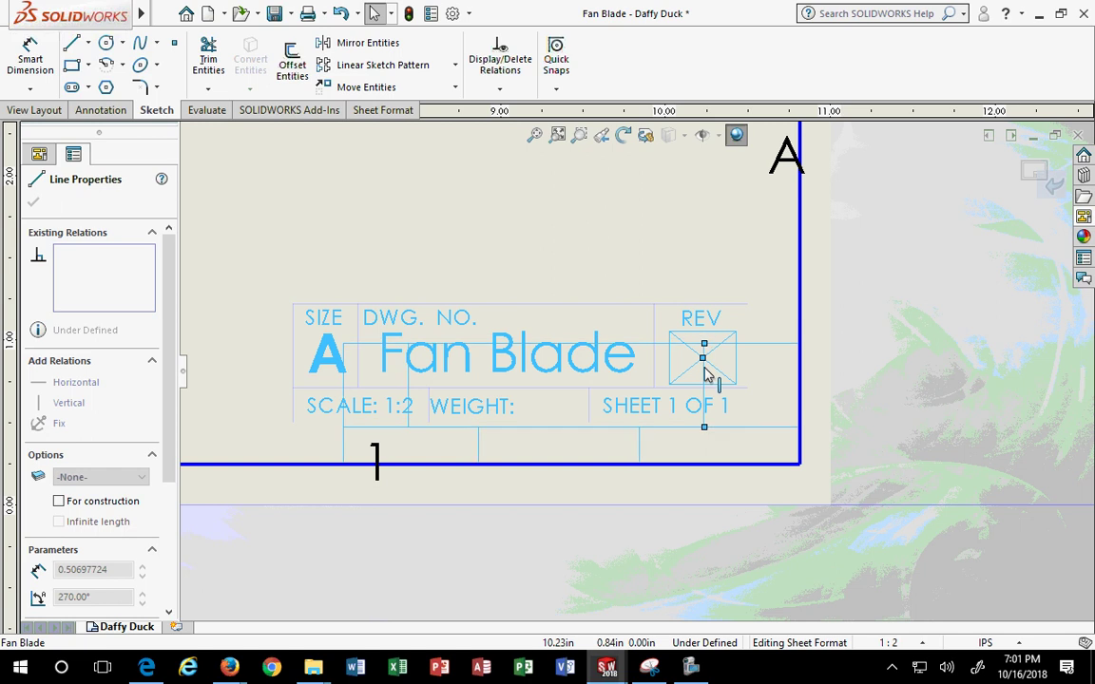
{"action": "key", "text": "ctrl+z"}
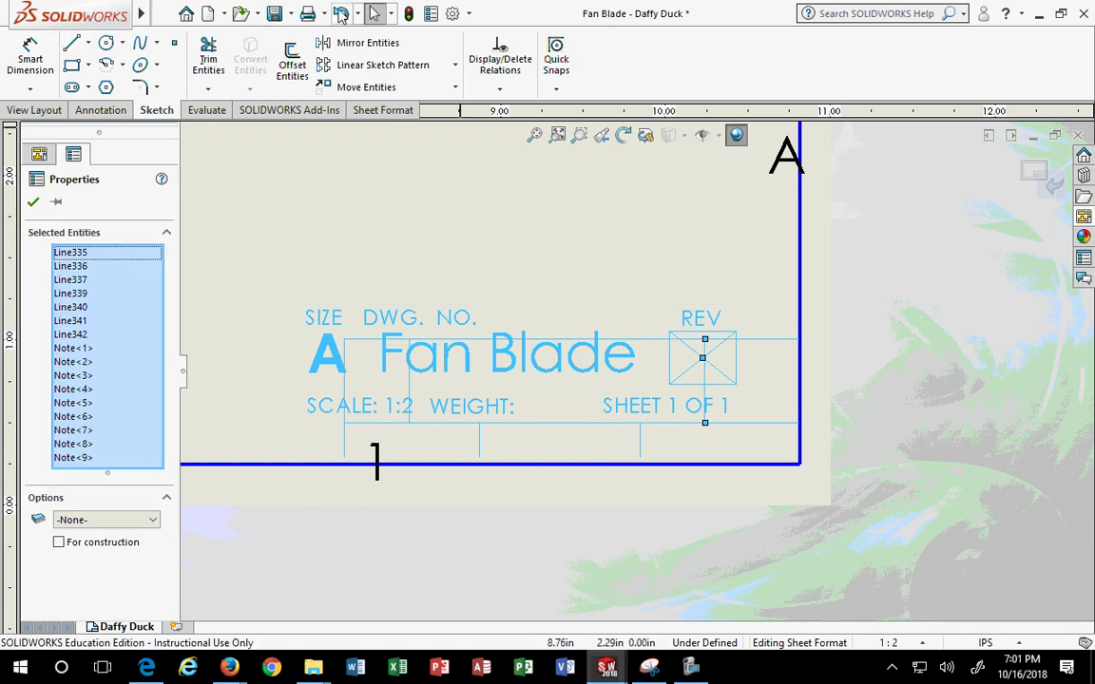
{"action": "left_click", "coordinate": [340, 13]}
{"action": "left_click", "coordinate": [312, 249]}
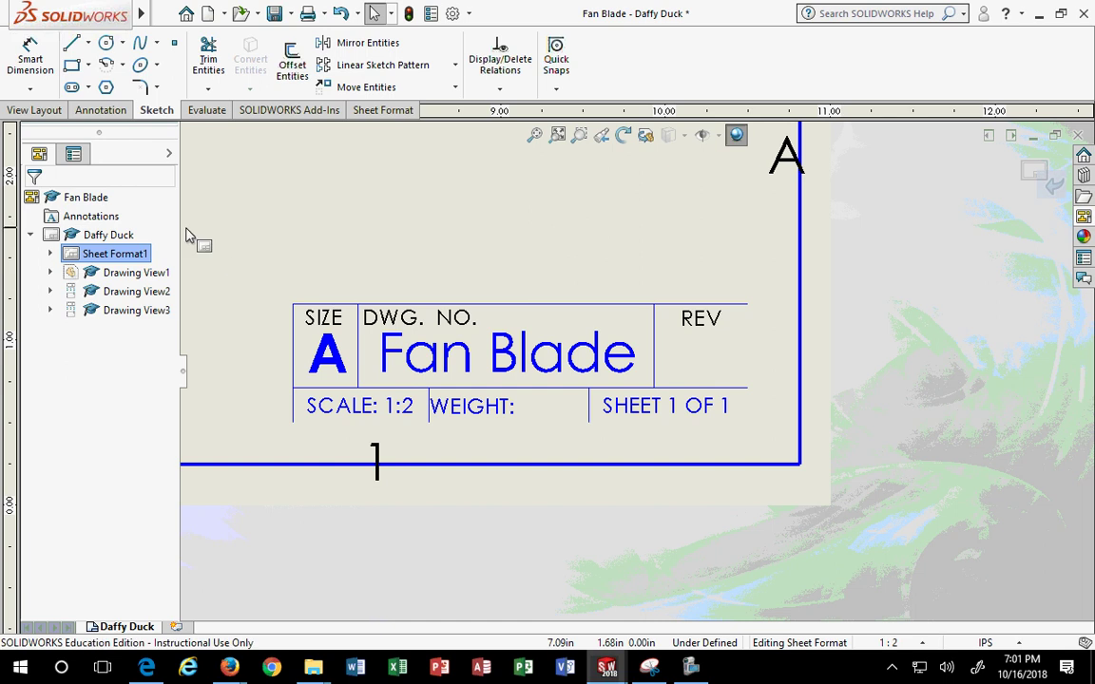
Move the title block's notes and lines into the border's lower-right corner so the block meets the border
{"action": "left_click_drag", "start_coordinate": [187, 229], "coordinate": [838, 499]}
{"action": "left_click_drag", "start_coordinate": [552, 351], "coordinate": [576, 391]}
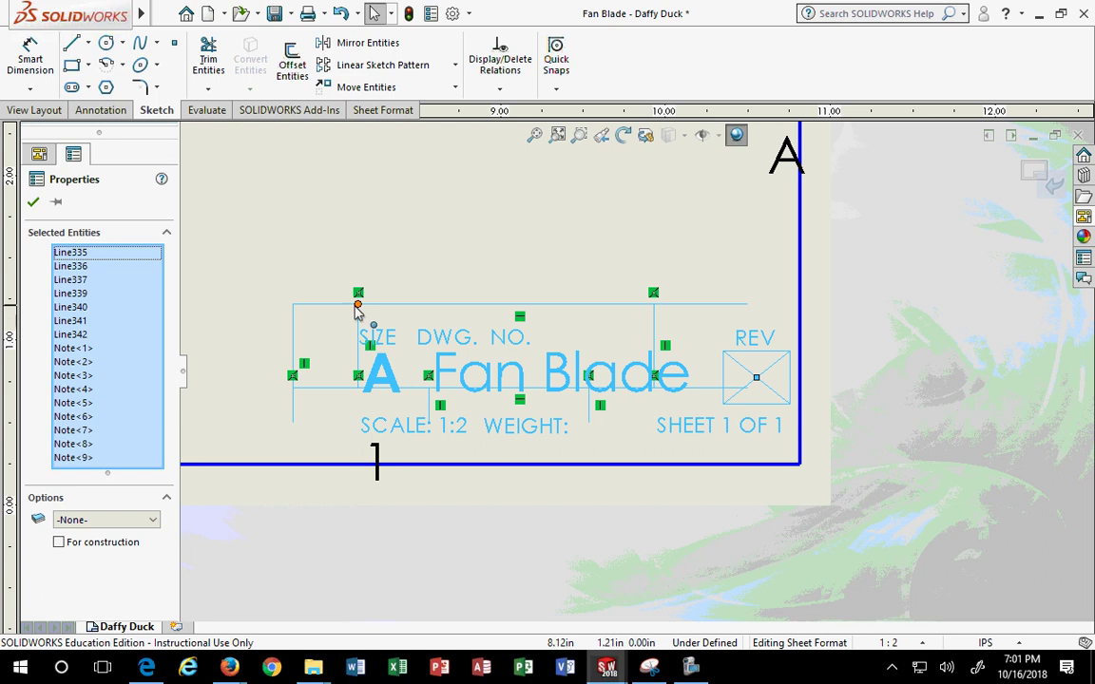
{"action": "left_click_drag", "start_coordinate": [342, 311], "coordinate": [840, 462]}
{"action": "mouse_move", "coordinate": [579, 391]}
{"action": "left_mouse_down"}
{"action": "mouse_move", "coordinate": [575, 407]}
{"action": "mouse_move", "coordinate": [563, 405]}
{"action": "left_mouse_up"}
{"action": "left_click", "coordinate": [854, 357]}
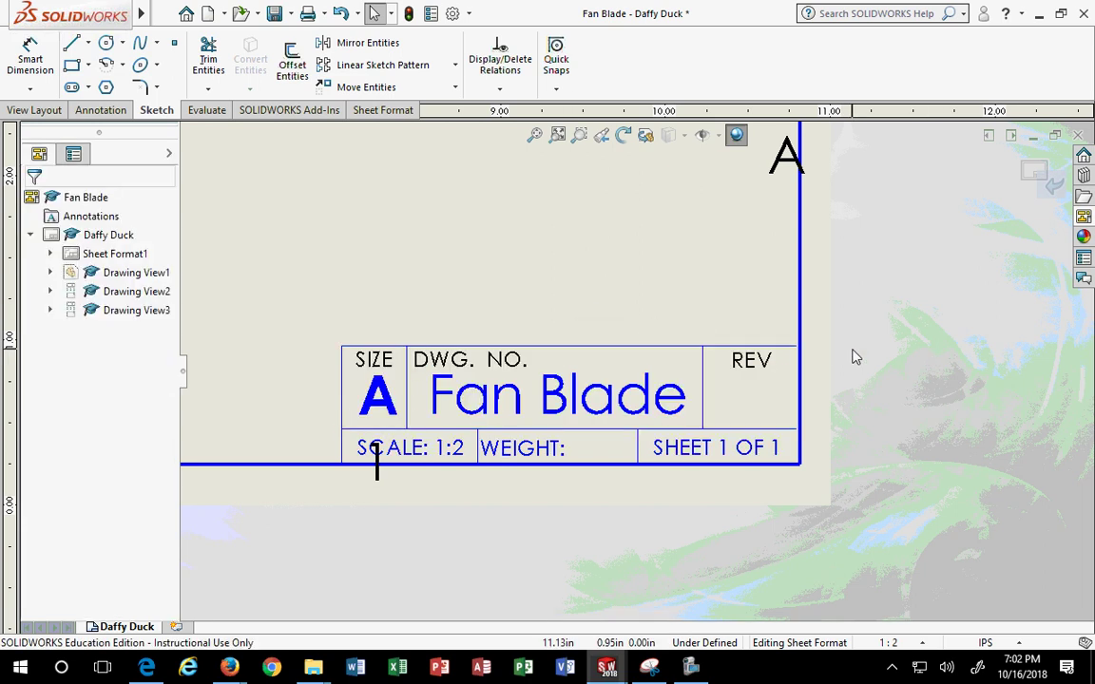
Exit sheet format editing to return to the drawing sheet with the three fan blade views
{"action": "scroll", "coordinate": [985, 245], "scroll_direction": "down", "scroll_amount": 1}
{"action": "scroll", "coordinate": [750, 367], "scroll_direction": "up", "scroll_amount": 4}
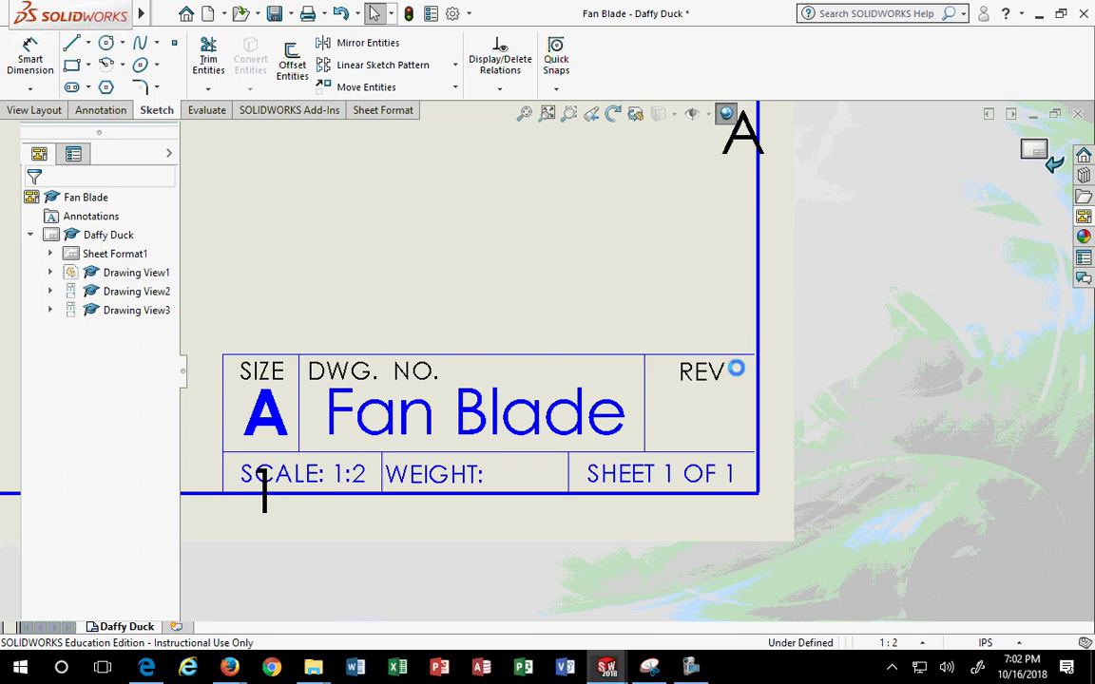
{"action": "scroll", "coordinate": [544, 328], "scroll_direction": "up", "scroll_amount": 3}
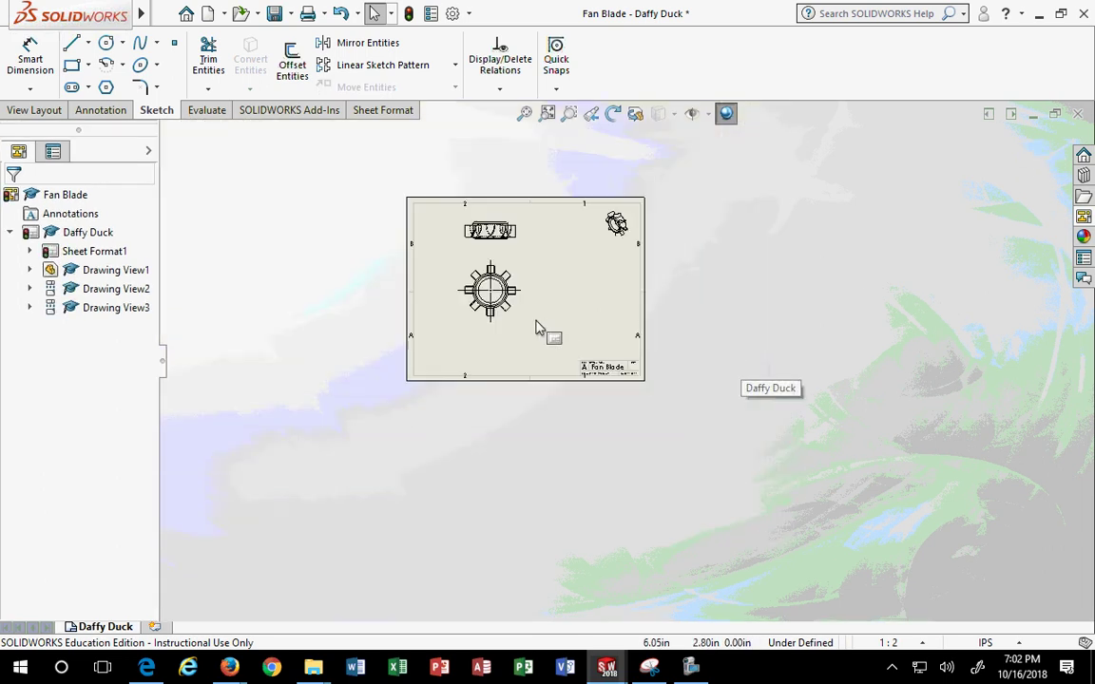
{"action": "scroll", "coordinate": [540, 326], "scroll_direction": "down", "scroll_amount": 2}
{"action": "scroll", "coordinate": [546, 342], "scroll_direction": "down", "scroll_amount": 2}
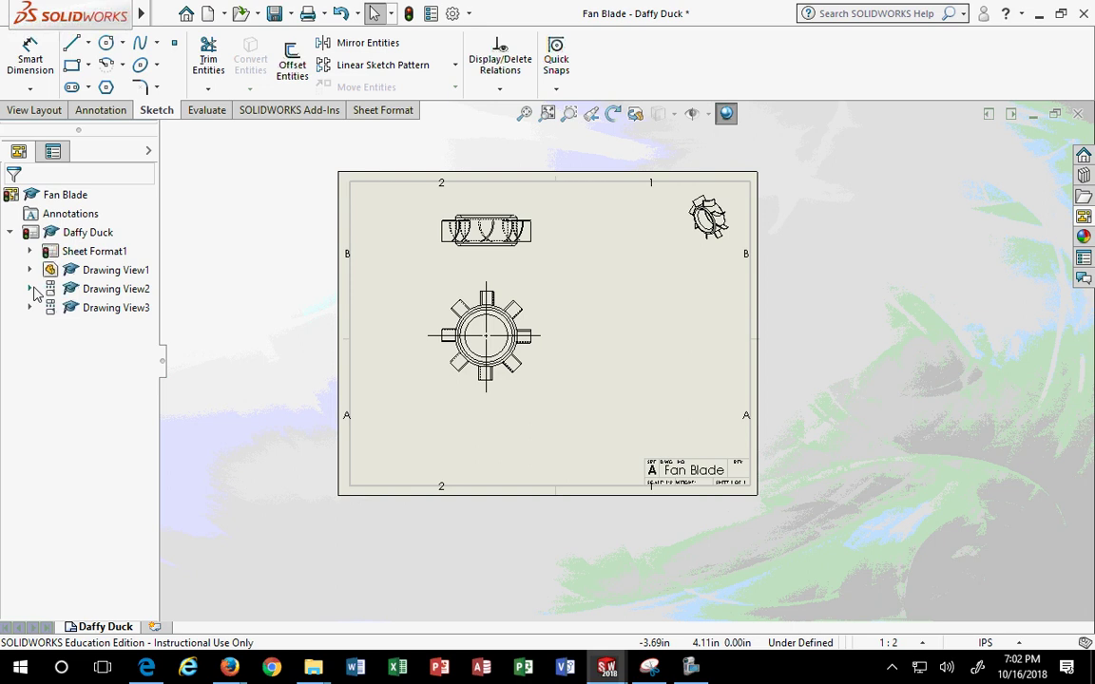
Set the sheet's evenly sized zones to 1 row and 1 column and apply the change
{"action": "right_click", "coordinate": [83, 252]}
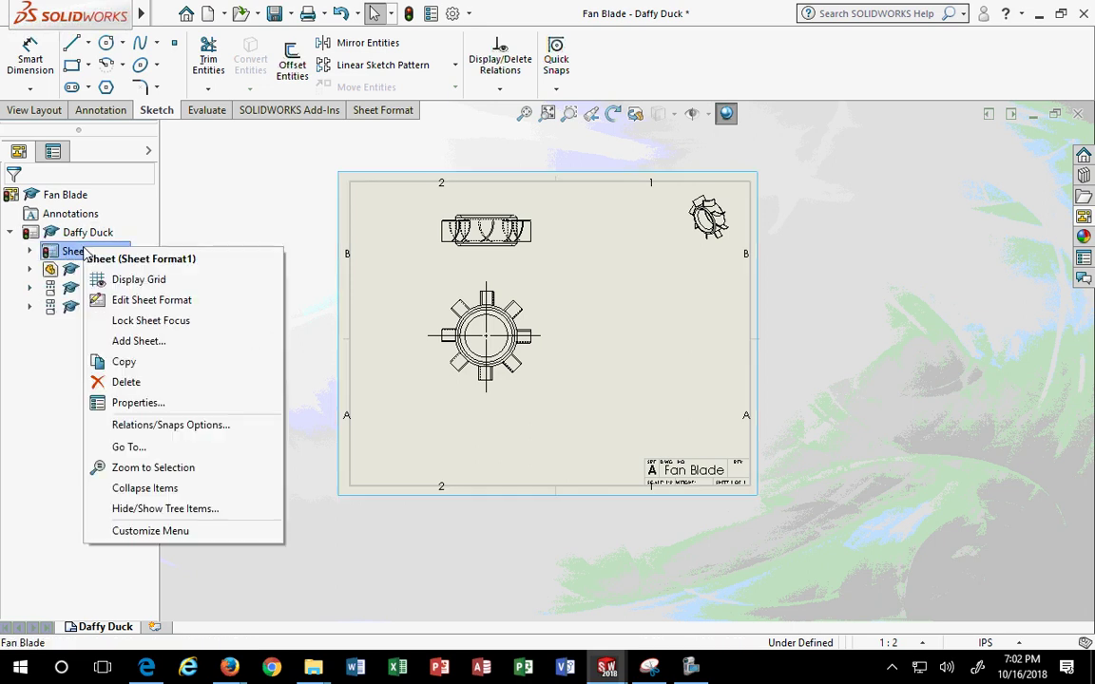
{"action": "left_click", "coordinate": [138, 403]}
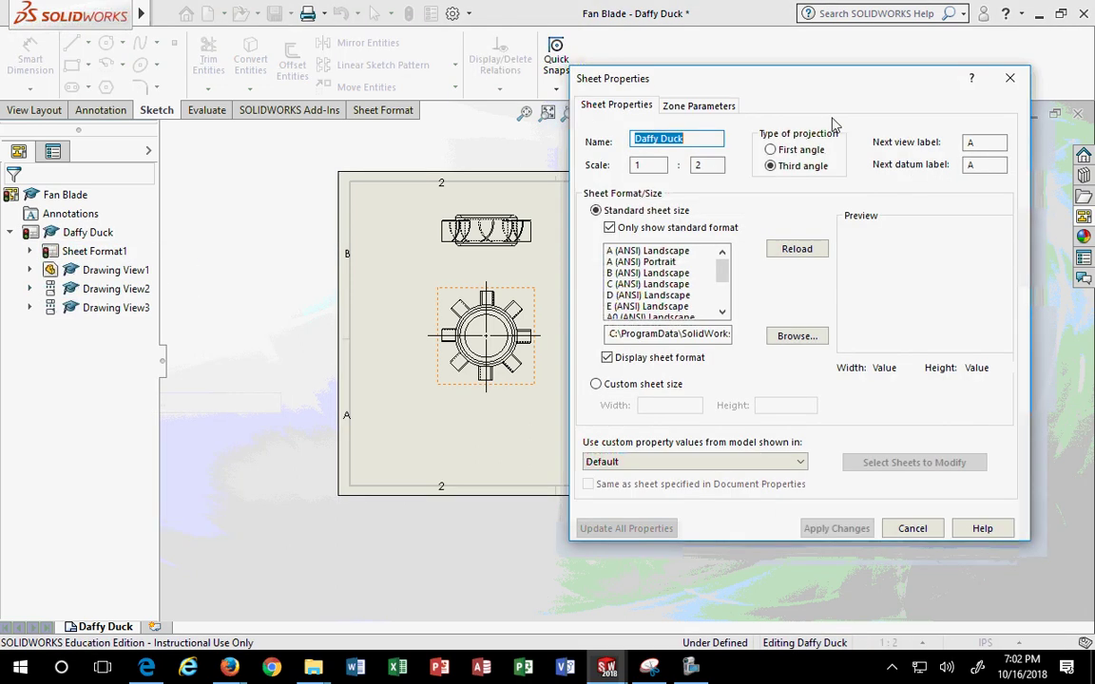
{"action": "left_click", "coordinate": [710, 105]}
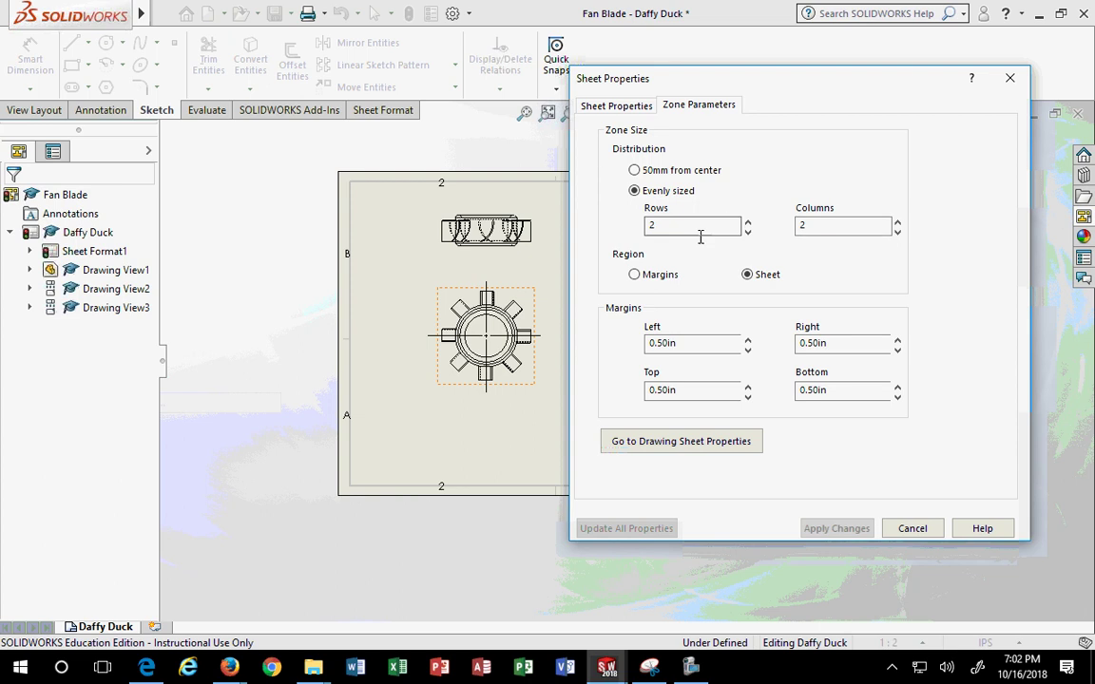
{"action": "left_click", "coordinate": [748, 231]}
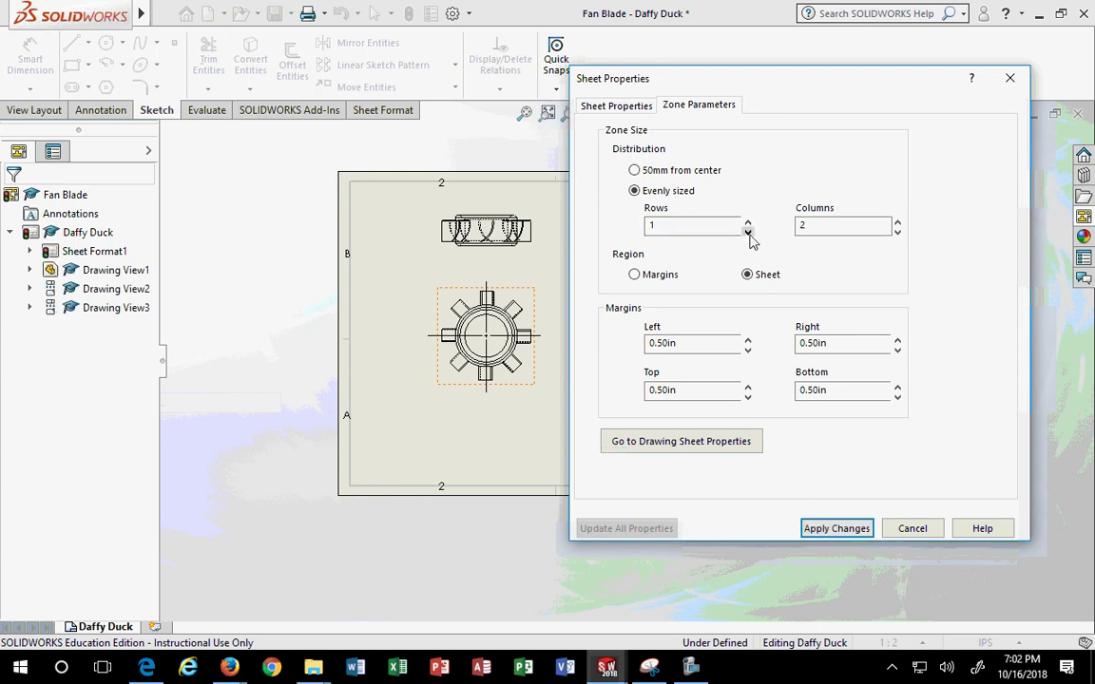
{"action": "left_click", "coordinate": [896, 232]}
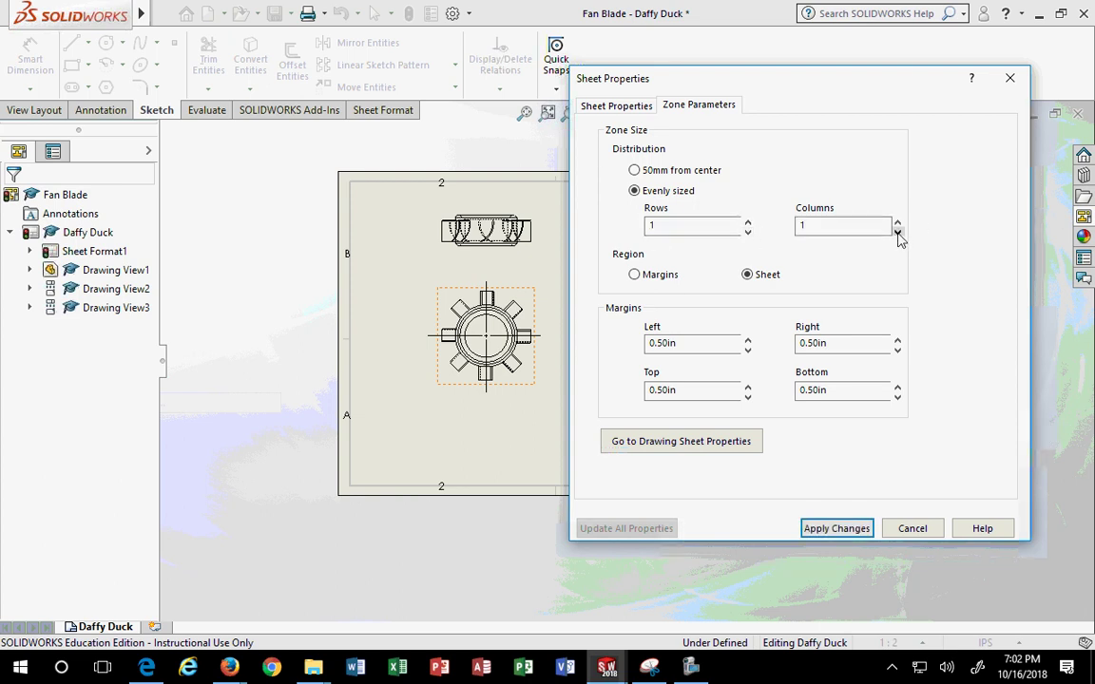
{"action": "left_click", "coordinate": [841, 529]}
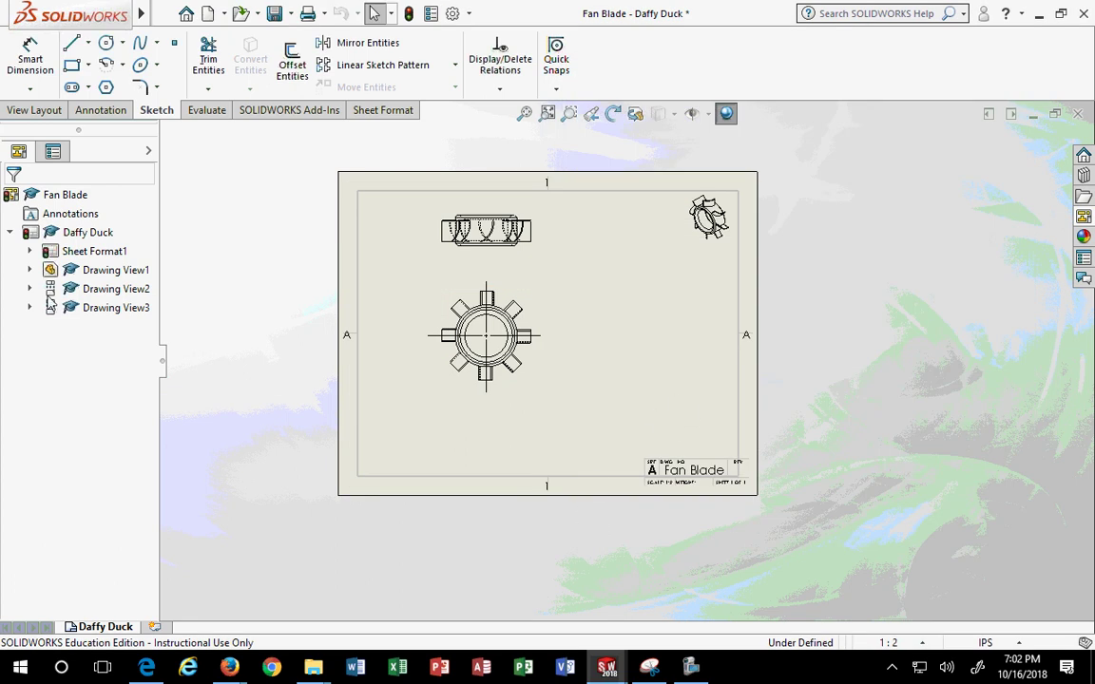
Set the sheet's left, top, right and bottom zone margins to 0.25 in and apply them
{"action": "right_click", "coordinate": [83, 235]}
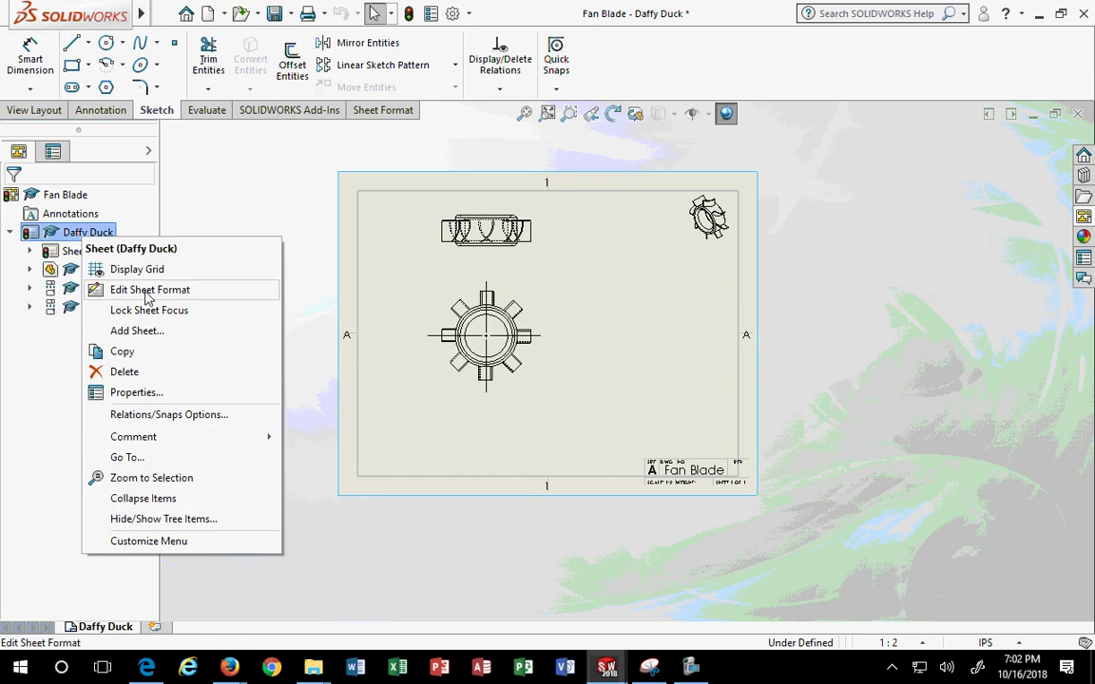
{"action": "left_click", "coordinate": [136, 392]}
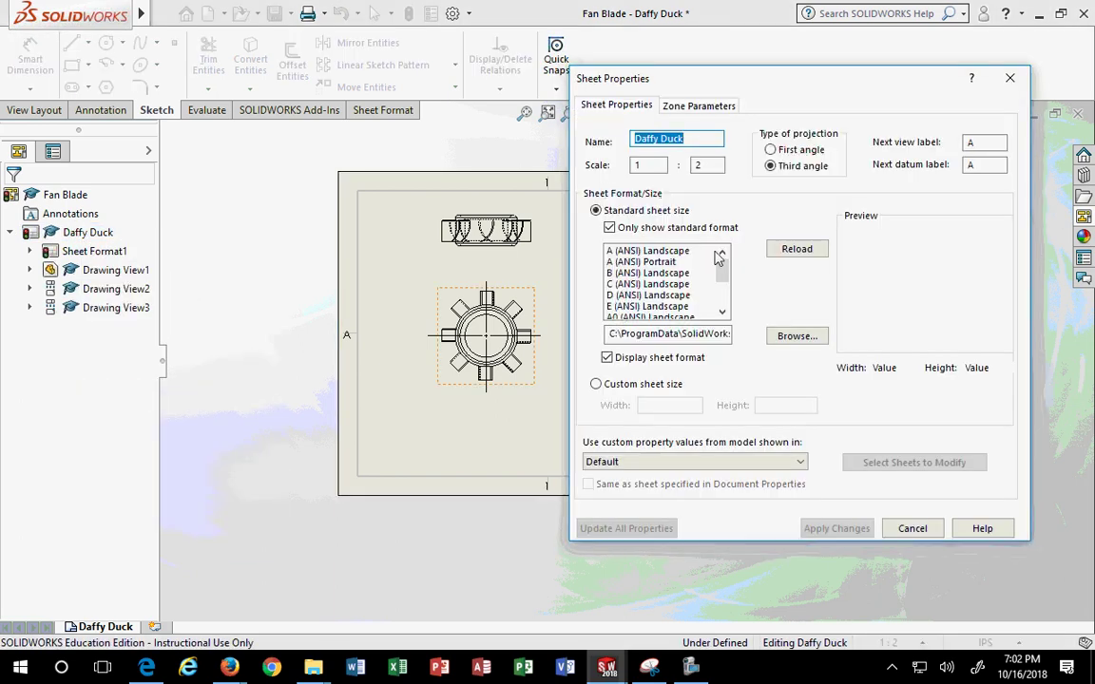
{"action": "left_click", "coordinate": [725, 109]}
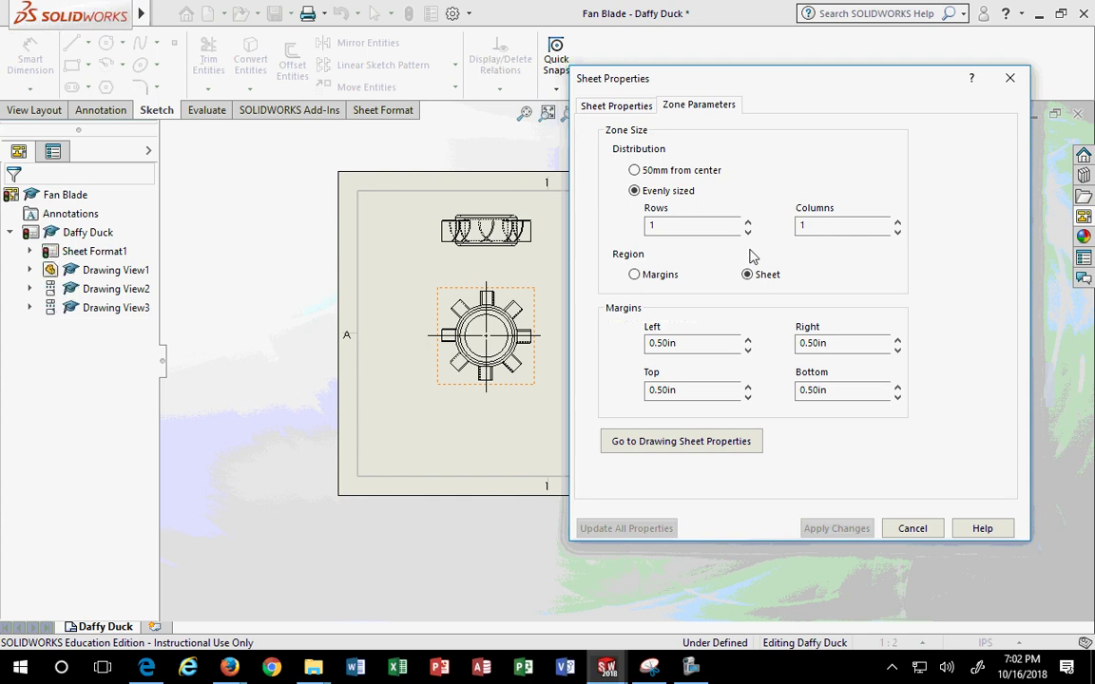
{"action": "left_click", "coordinate": [747, 348]}
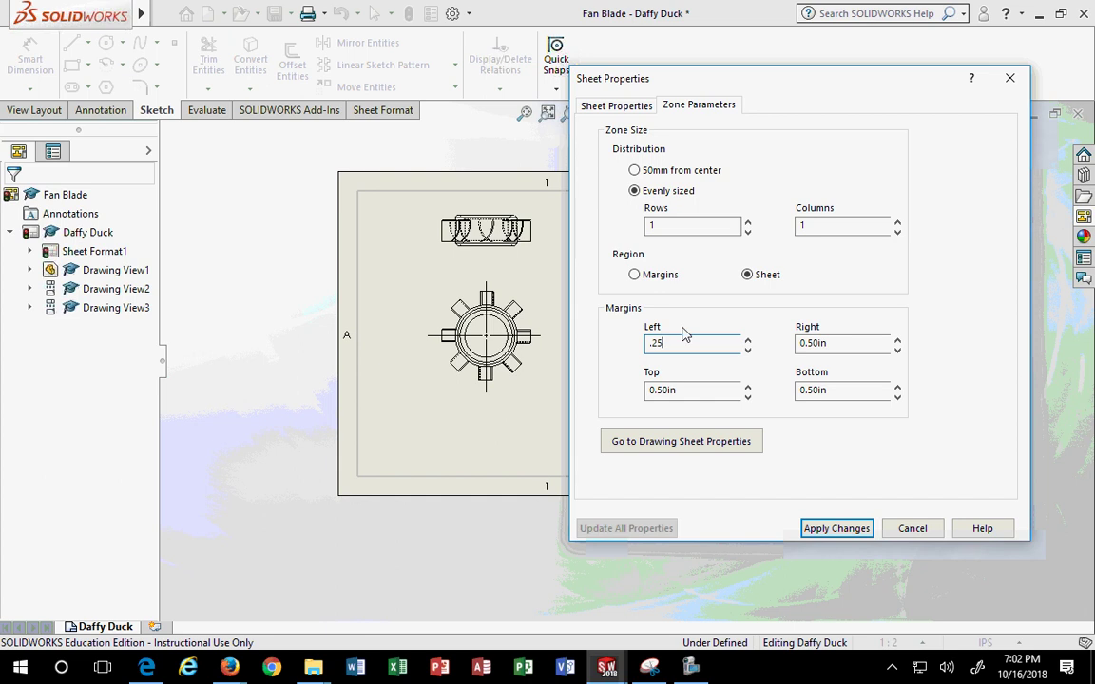
{"action": "type", "text": ".25"}
{"action": "left_click", "coordinate": [692, 390]}
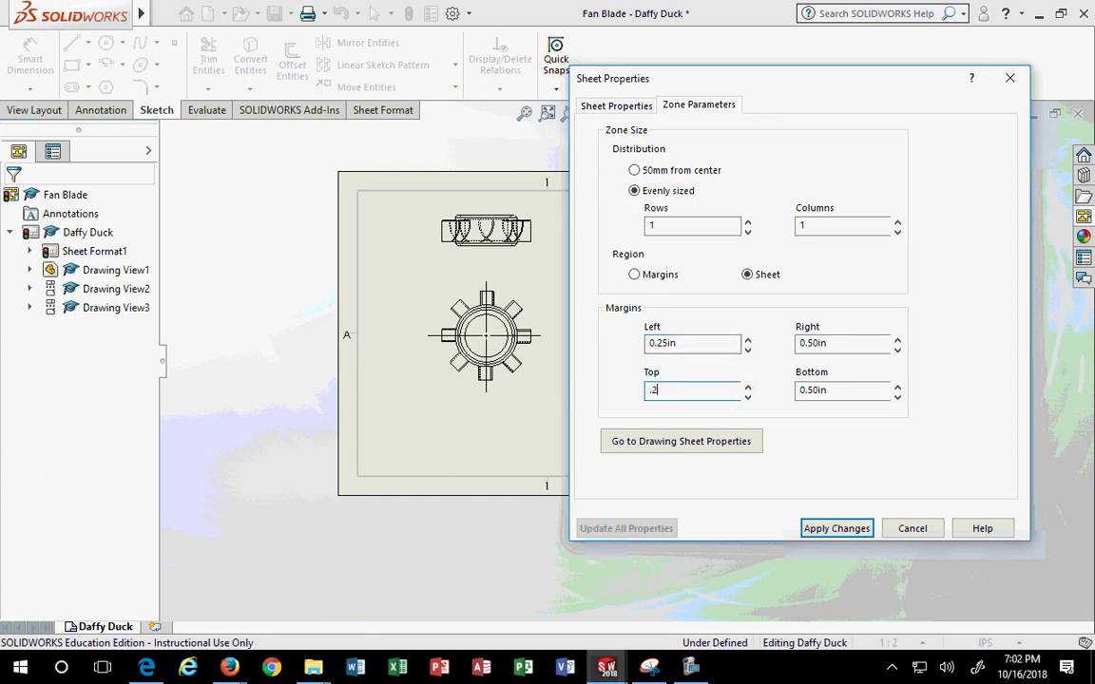
{"action": "type", "text": ".25"}
{"action": "left_click", "coordinate": [823, 344]}
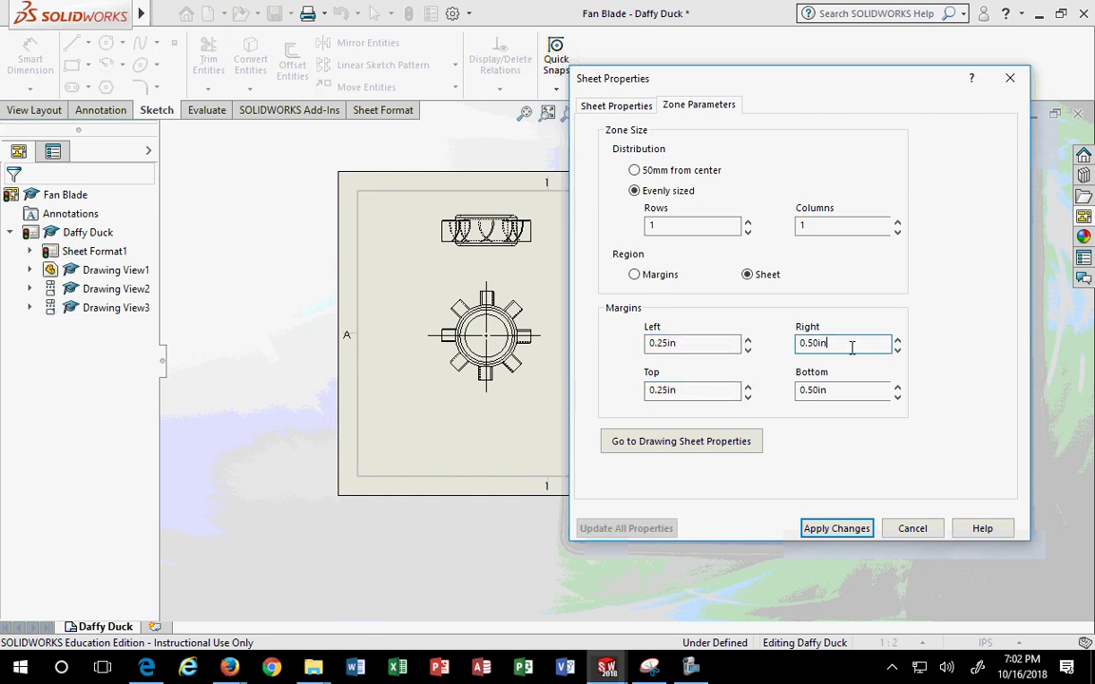
{"action": "type", "text": ".25"}
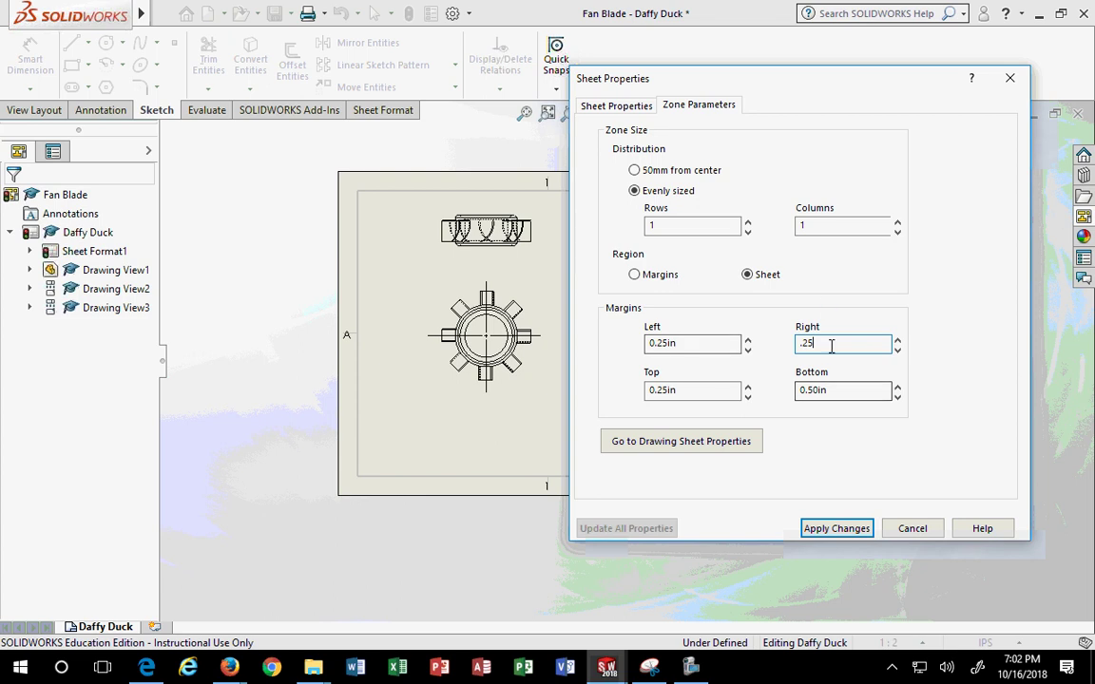
{"action": "left_click", "coordinate": [834, 388]}
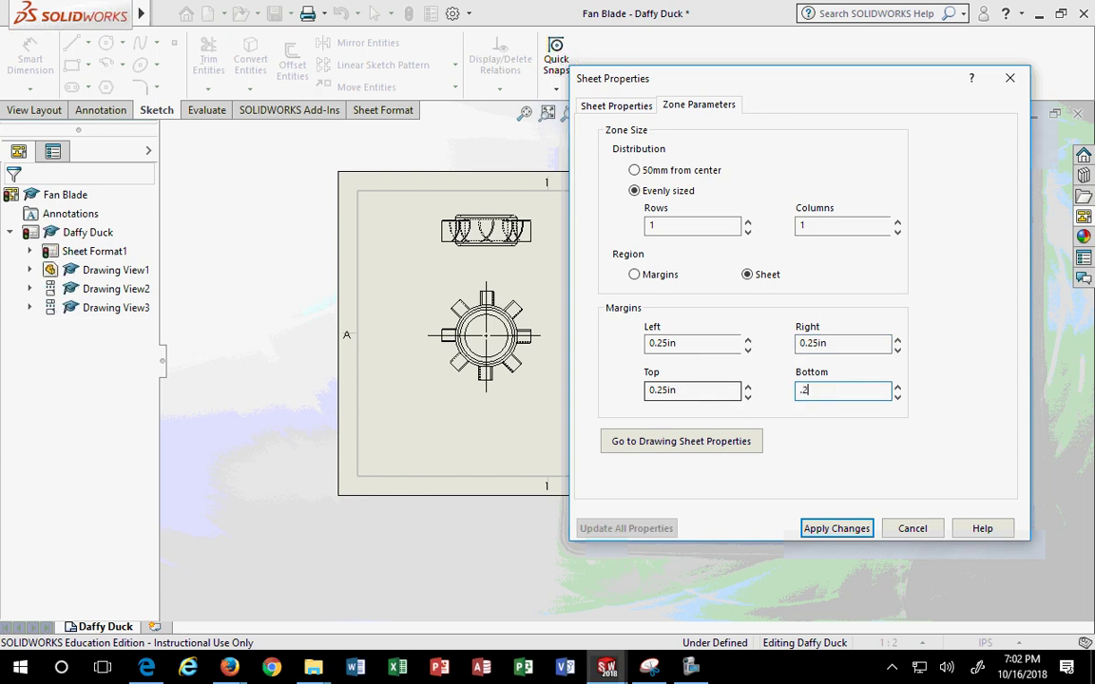
{"action": "type", "text": ".2"}
{"action": "key", "text": "Return"}
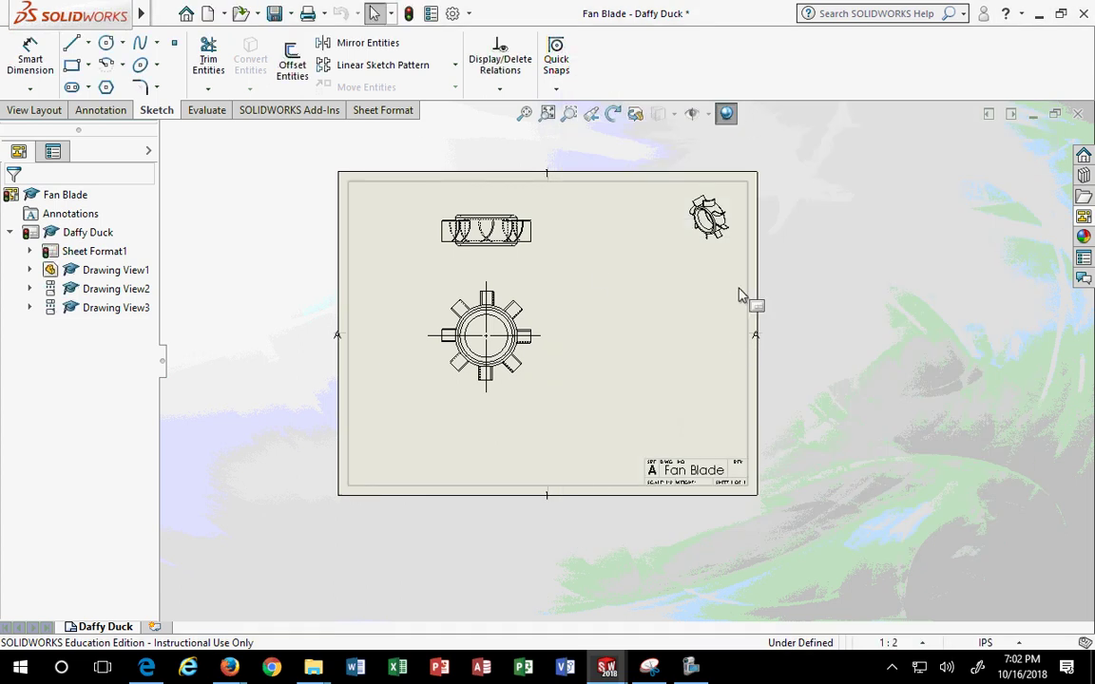
Check the zone origin and letter layout options in the document's drawing sheet properties, reached from the sheet's zone parameters, and close them
{"action": "right_click", "coordinate": [81, 251]}
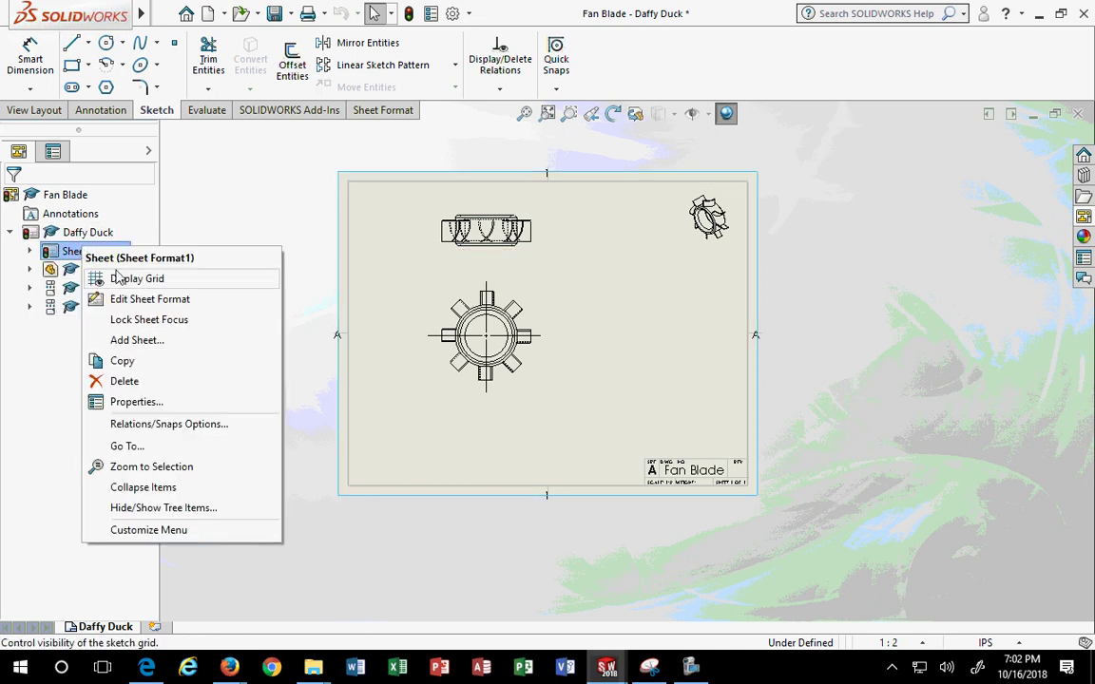
{"action": "left_click", "coordinate": [136, 402]}
{"action": "left_click", "coordinate": [701, 105]}
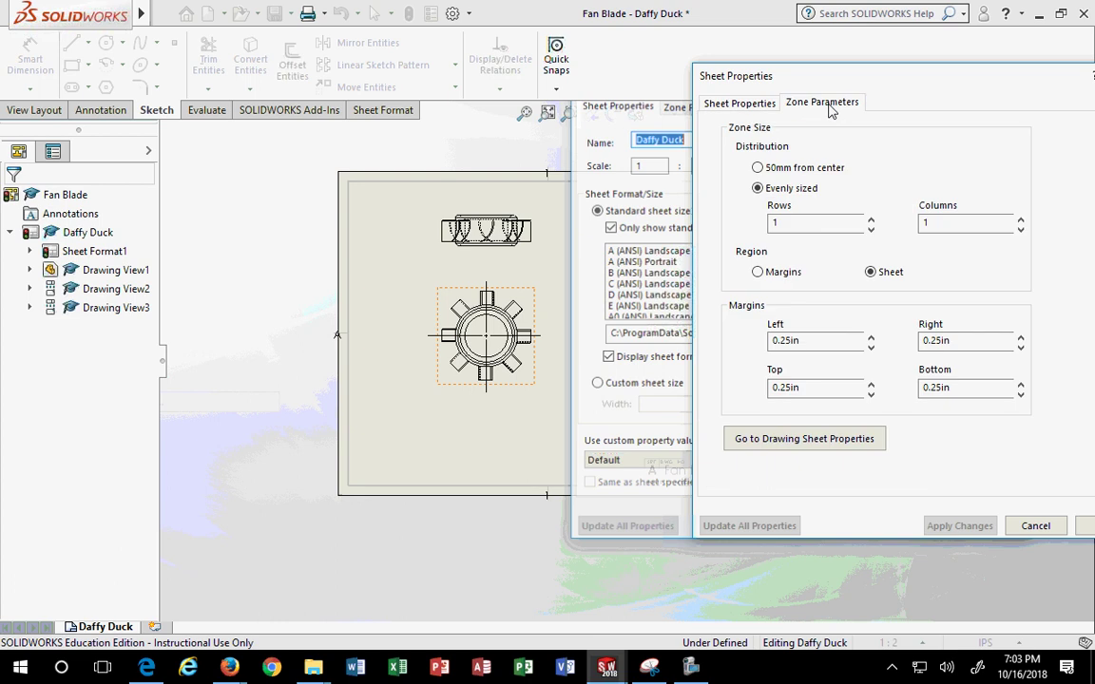
{"action": "left_click", "coordinate": [814, 444]}
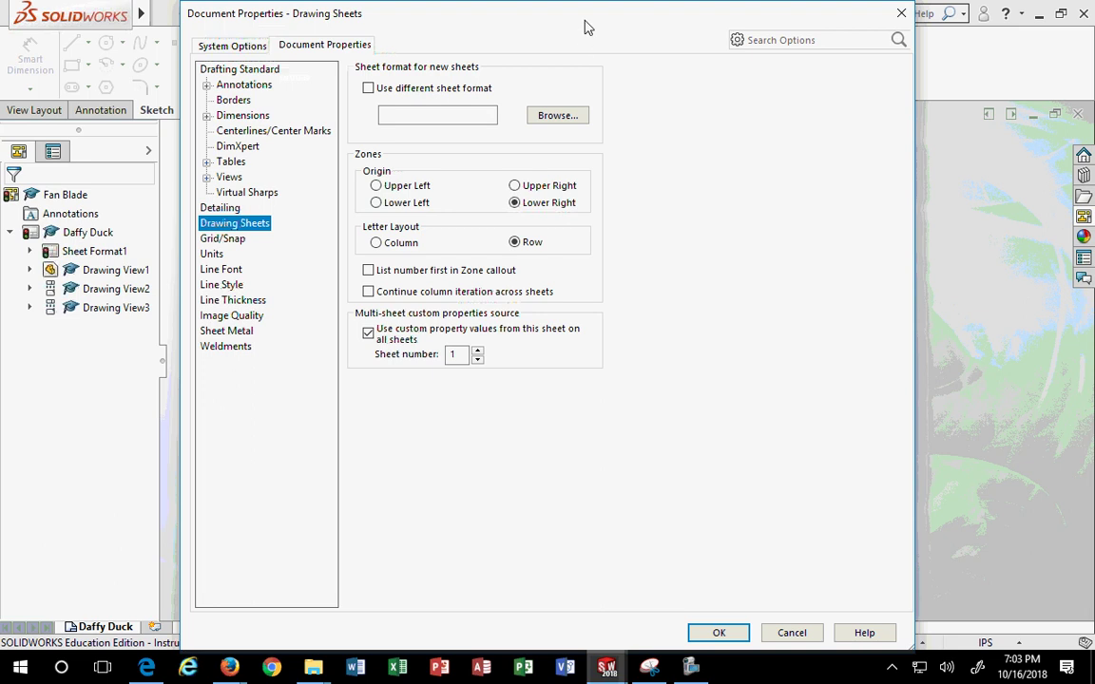
{"action": "left_click_drag", "start_coordinate": [588, 26], "coordinate": [677, 71]}
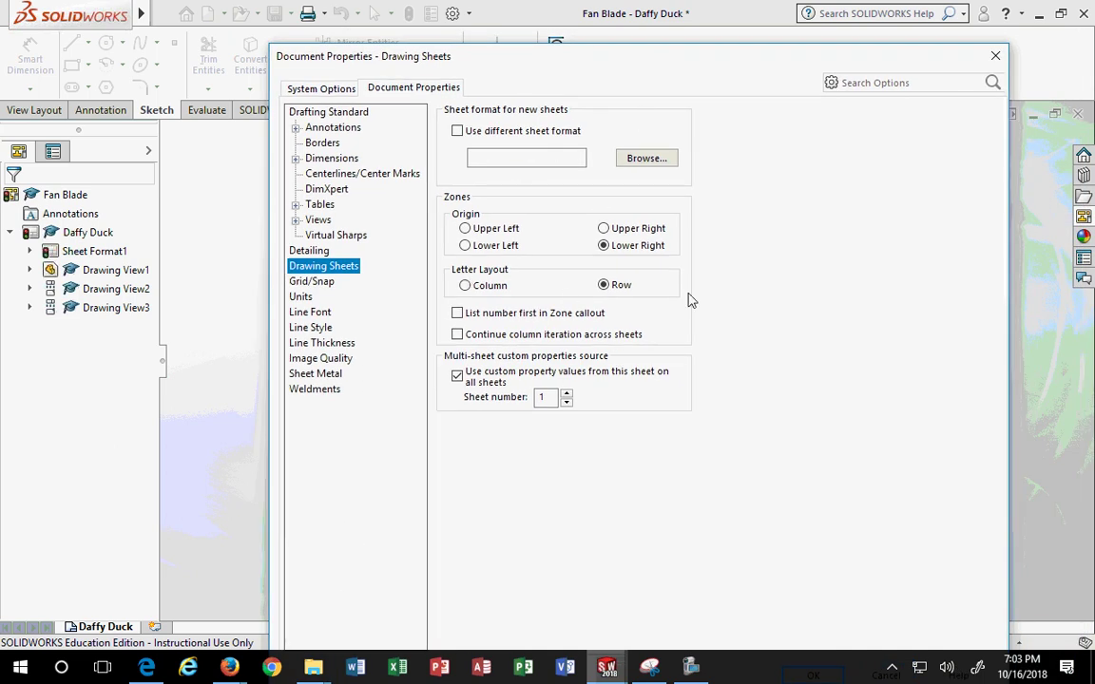
{"action": "left_click", "coordinate": [995, 55]}
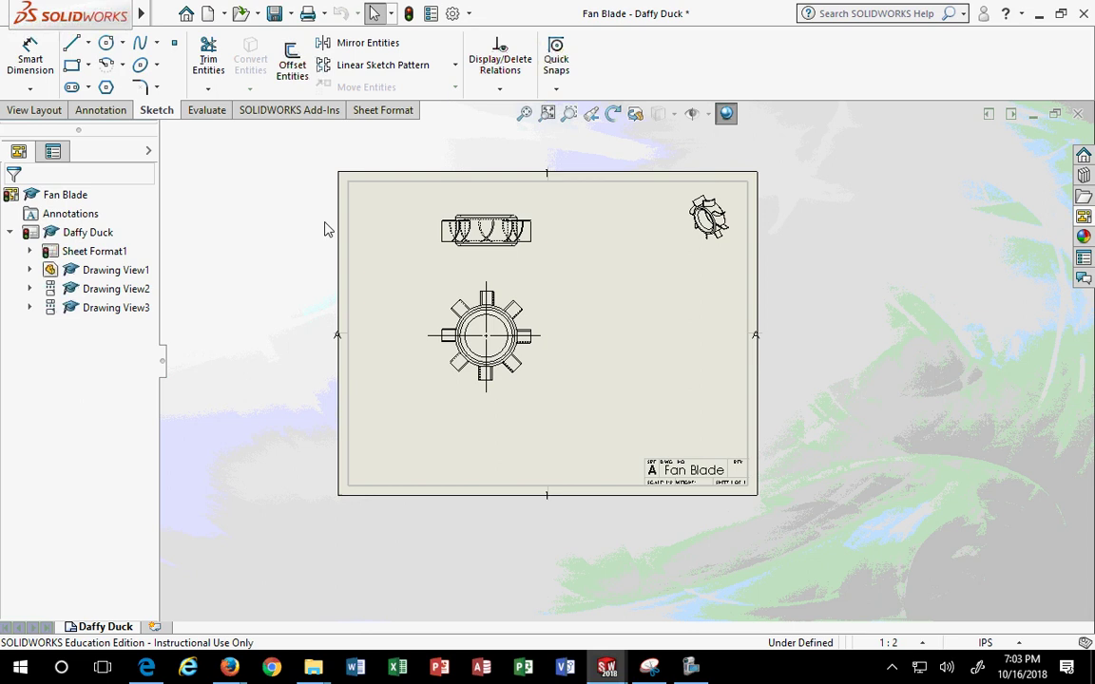
Try 100 rows for the sheet's evenly sized zones and step the count down to 95
{"action": "left_click", "coordinate": [94, 251]}
{"action": "right_click", "coordinate": [94, 251]}
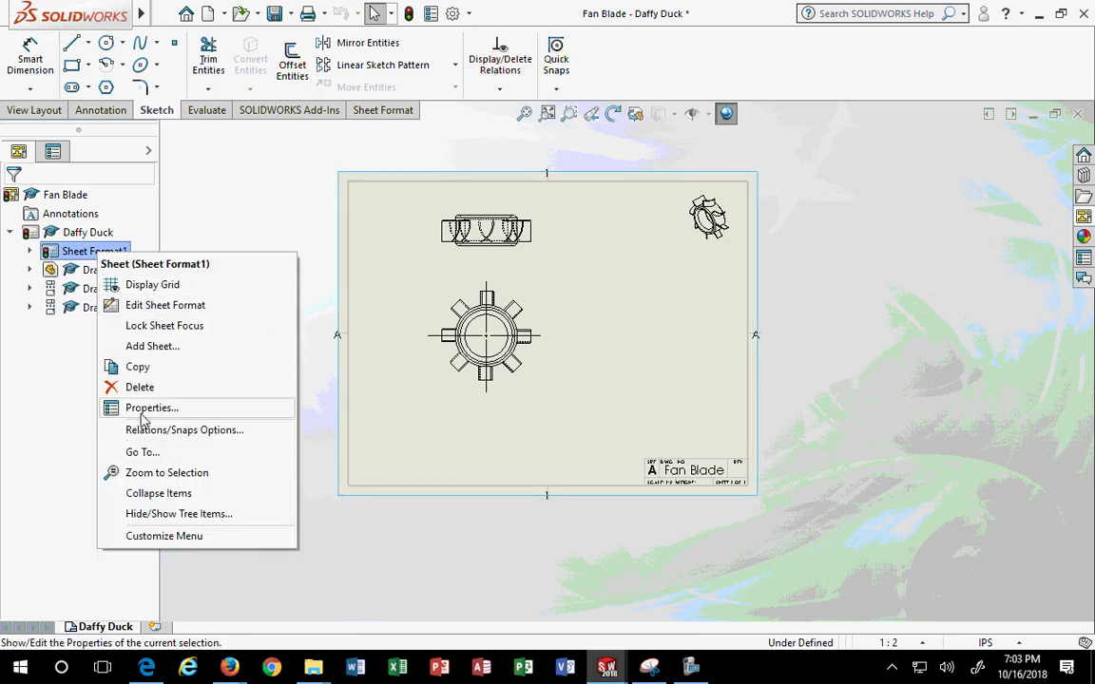
{"action": "left_click", "coordinate": [145, 409]}
{"action": "left_click", "coordinate": [846, 105]}
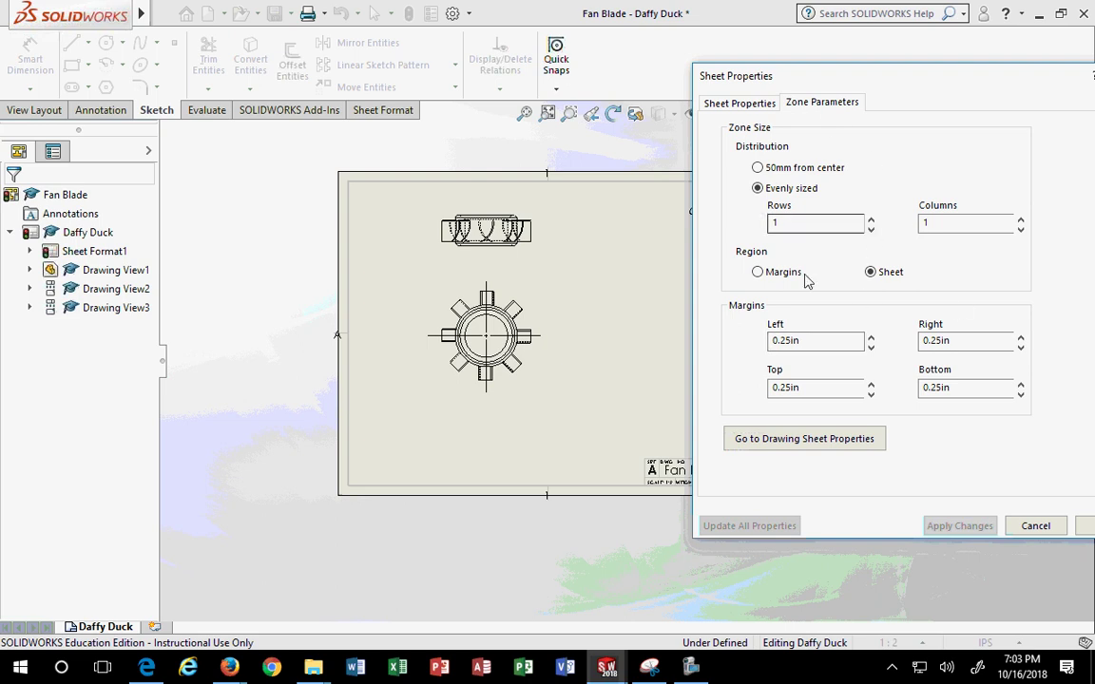
{"action": "left_click", "coordinate": [799, 222]}
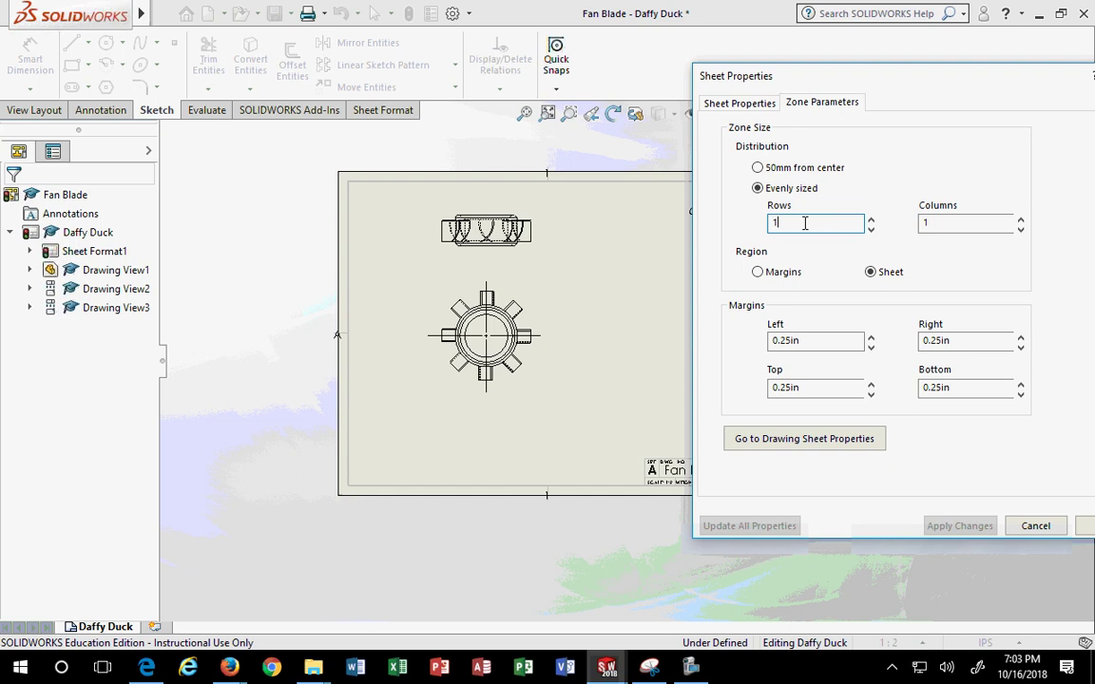
{"action": "type", "text": "00"}
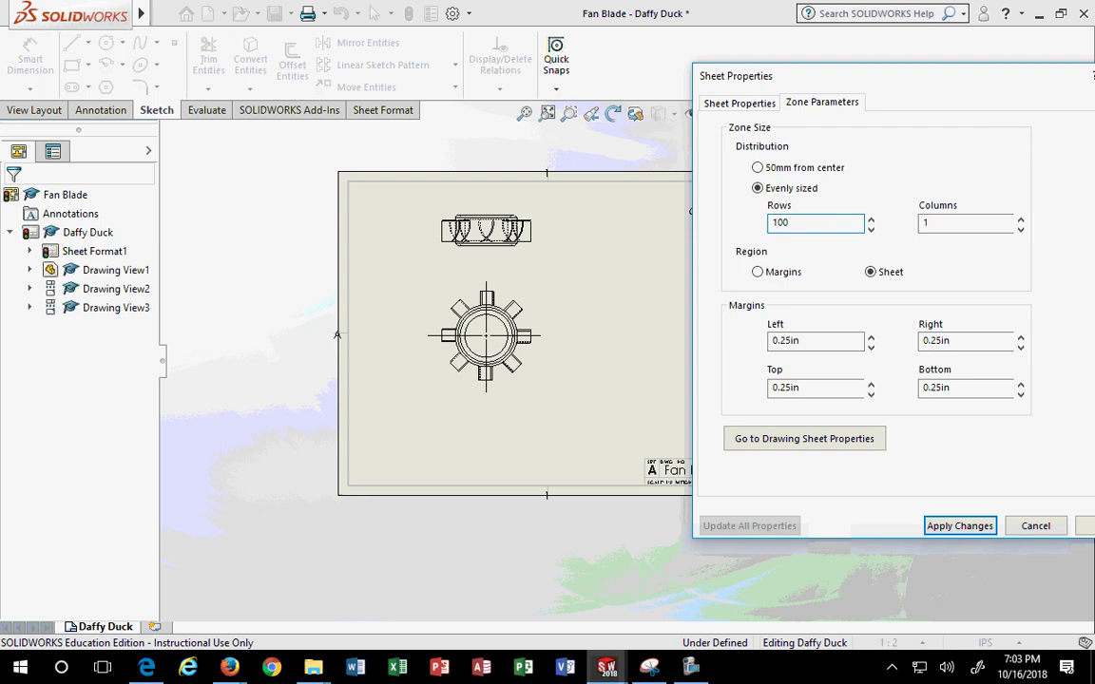
{"action": "left_click", "coordinate": [871, 229]}
{"action": "left_click", "coordinate": [959, 224]}
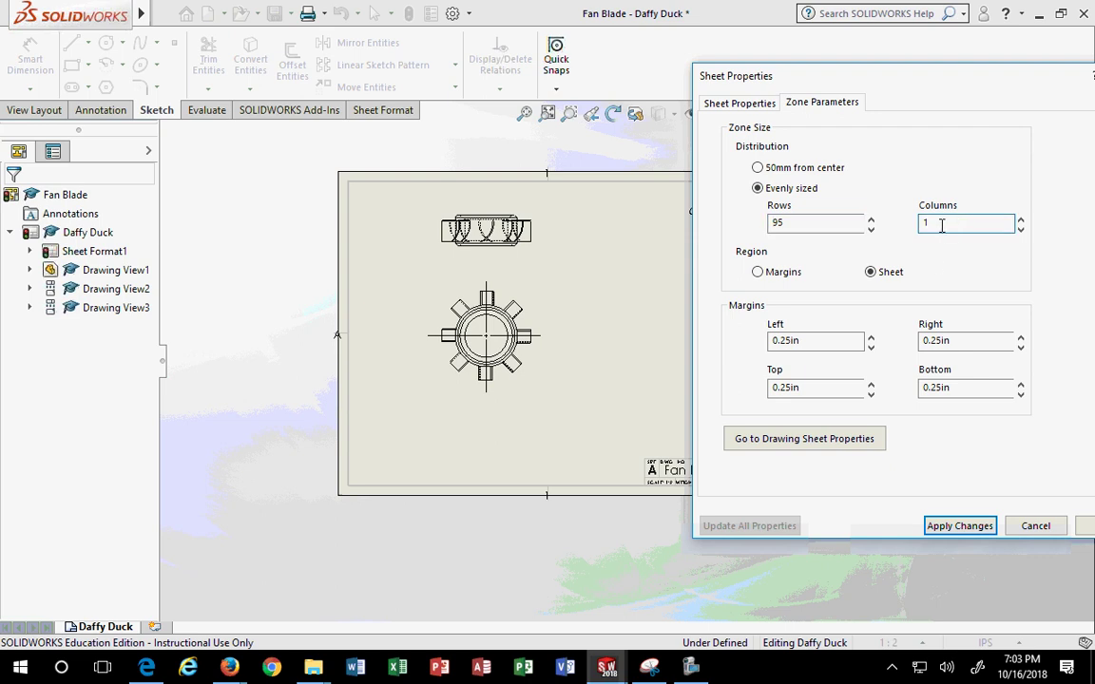
Return the evenly sized zones to 1 row and apply the change
{"action": "left_click", "coordinate": [843, 223]}
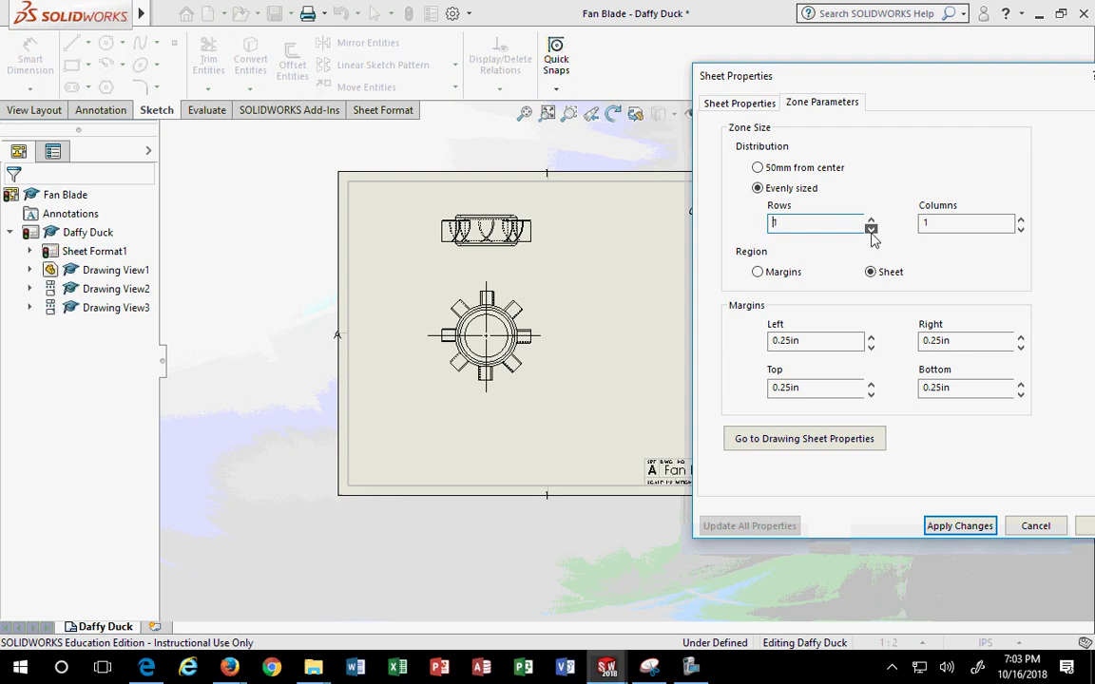
{"action": "left_click", "coordinate": [870, 220]}
{"action": "left_click", "coordinate": [871, 229]}
{"action": "left_click", "coordinate": [977, 528]}
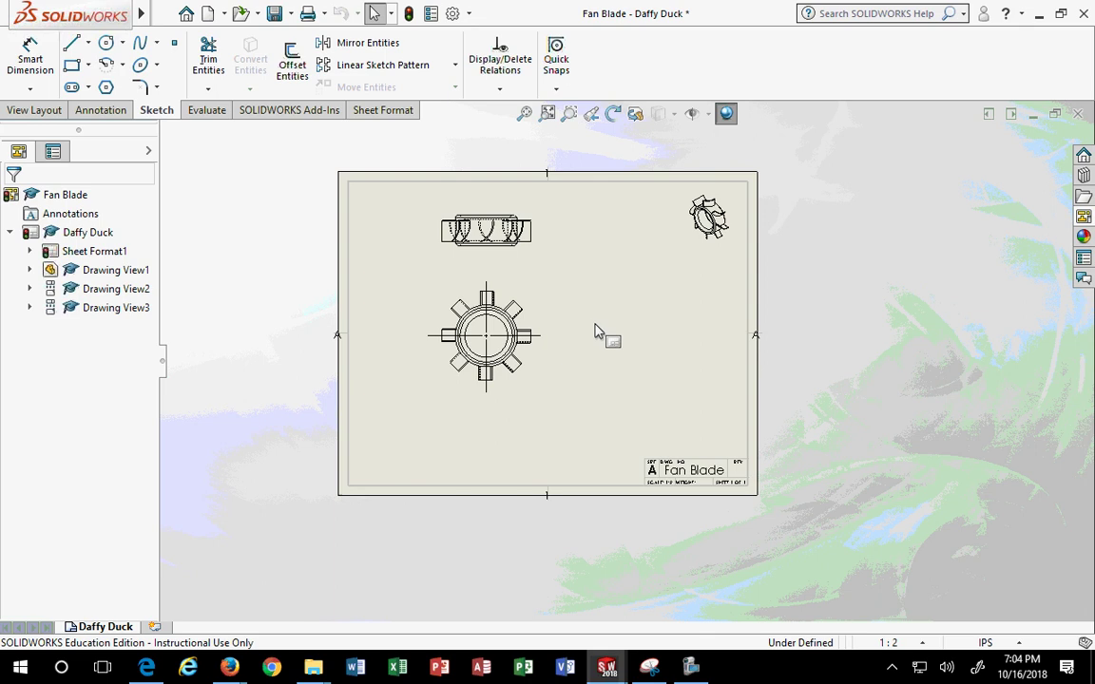
Review the sheet's zone size and margin settings and close them without changes
{"action": "right_click", "coordinate": [90, 255]}
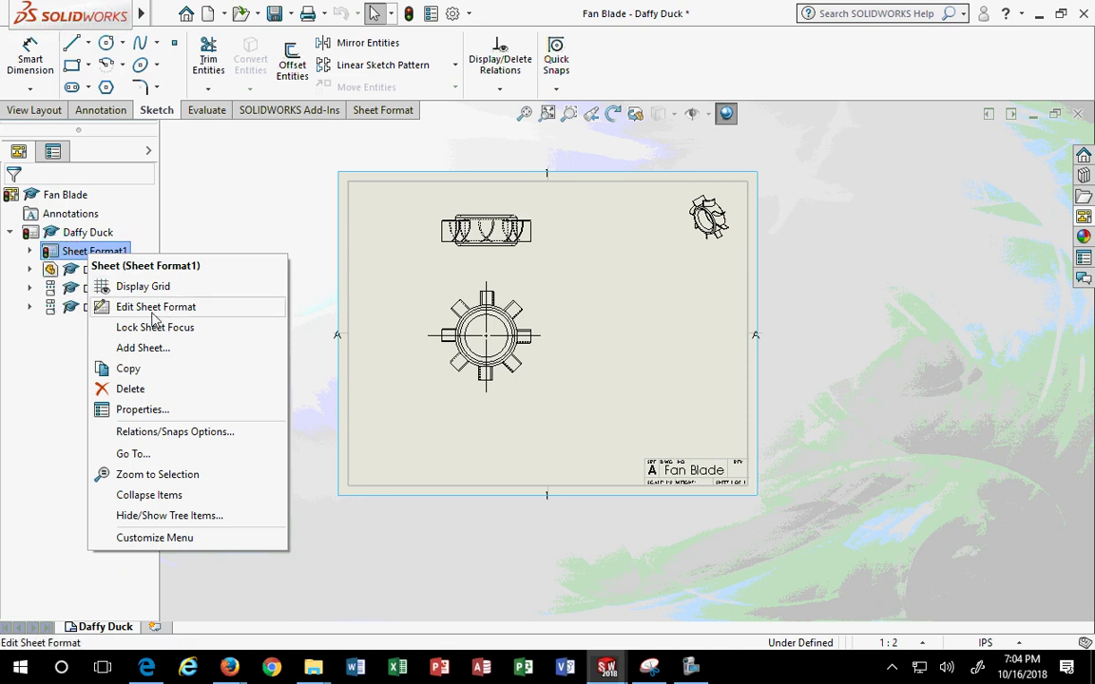
{"action": "left_click", "coordinate": [142, 410]}
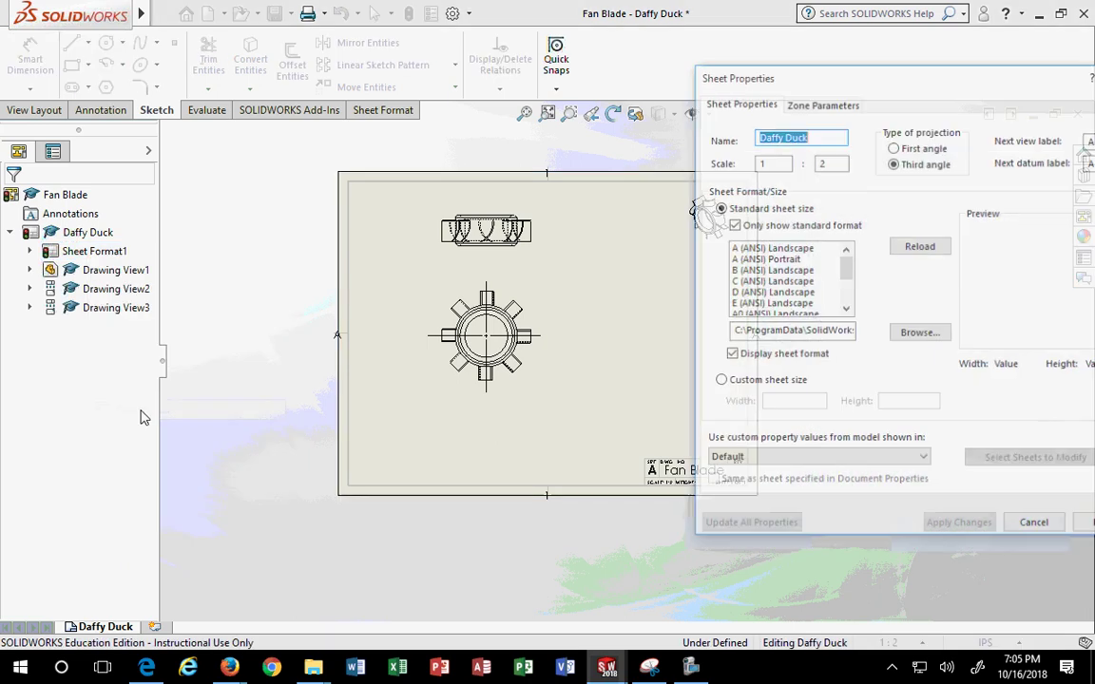
{"action": "left_click", "coordinate": [821, 102]}
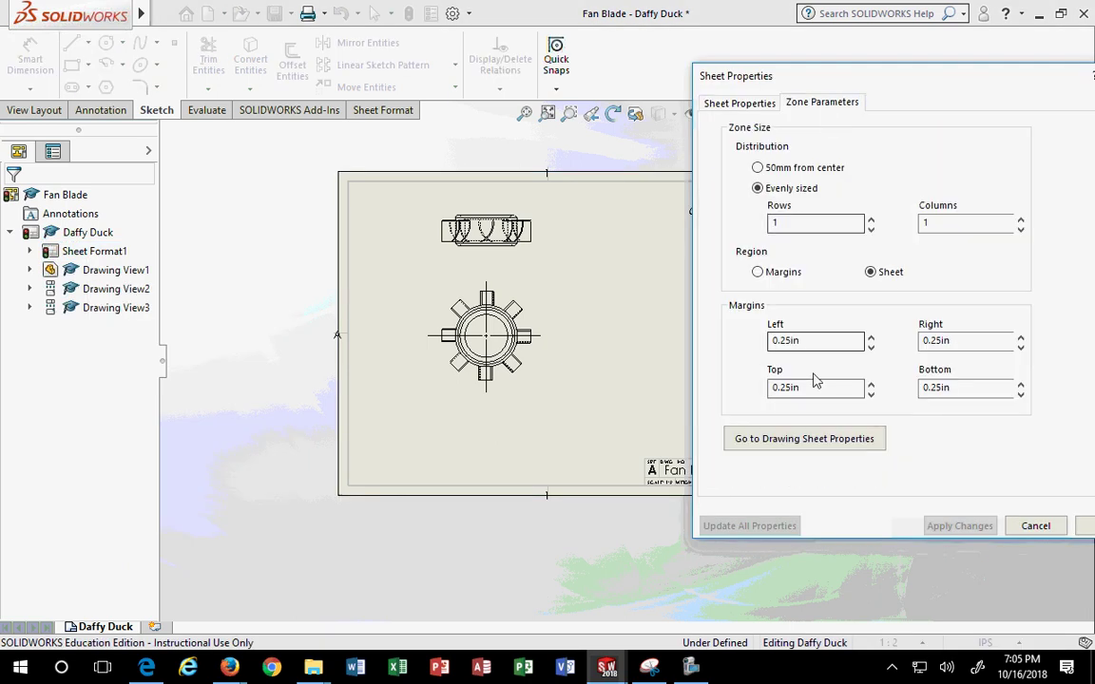
{"action": "left_click", "coordinate": [1038, 526]}
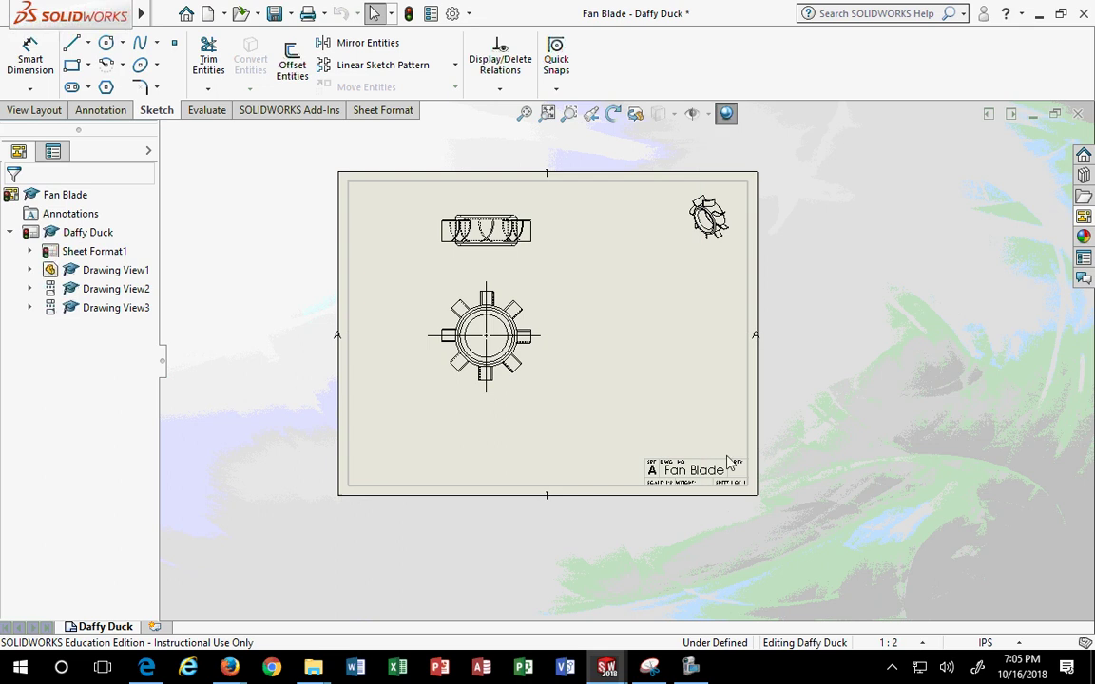
Edit the sheet format, try to select the zone letter A beside the border's right edge, and return to the drawing sheet
{"action": "right_click", "coordinate": [84, 252]}
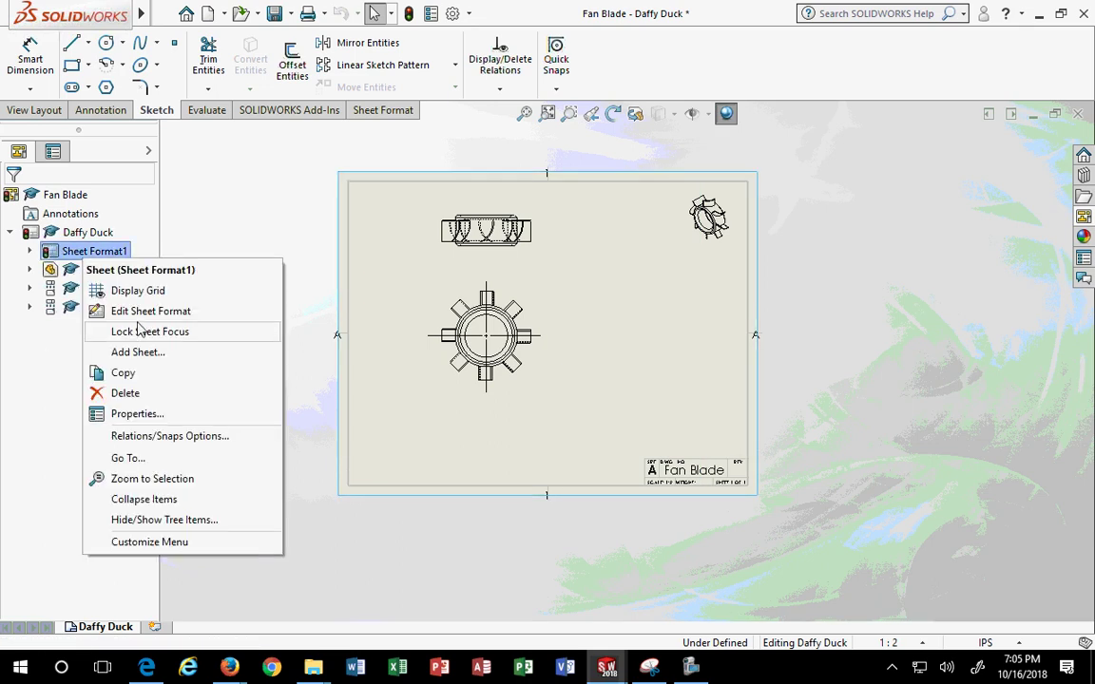
{"action": "left_click", "coordinate": [128, 311]}
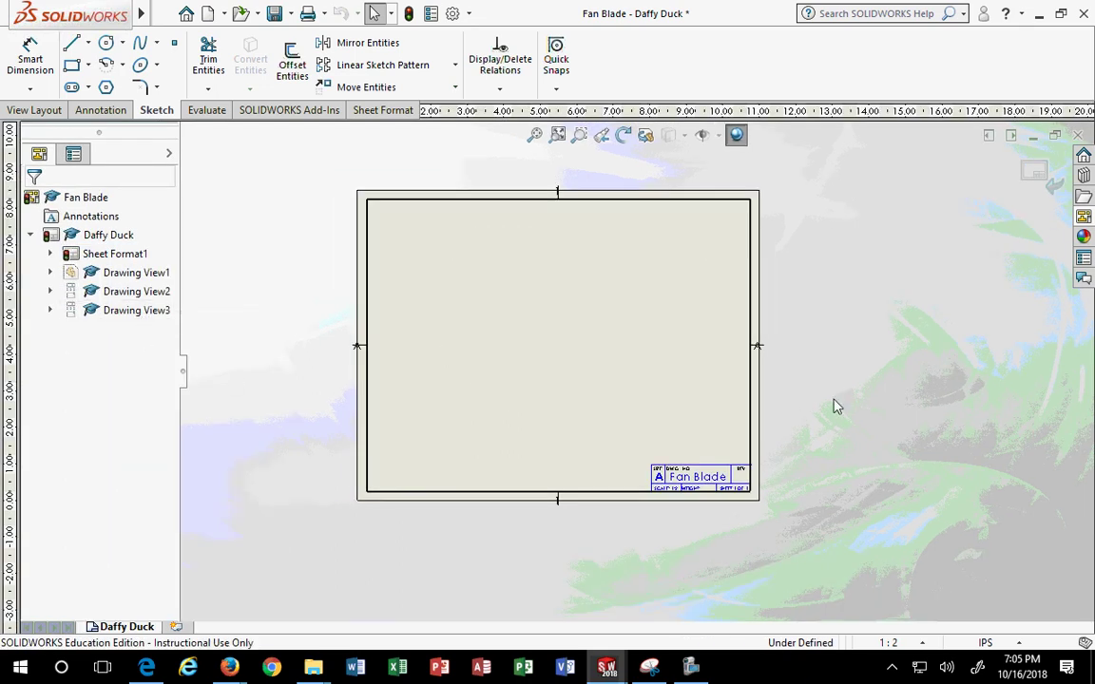
{"action": "scroll", "coordinate": [757, 330], "scroll_direction": "down", "scroll_amount": 5}
{"action": "left_click", "coordinate": [680, 378]}
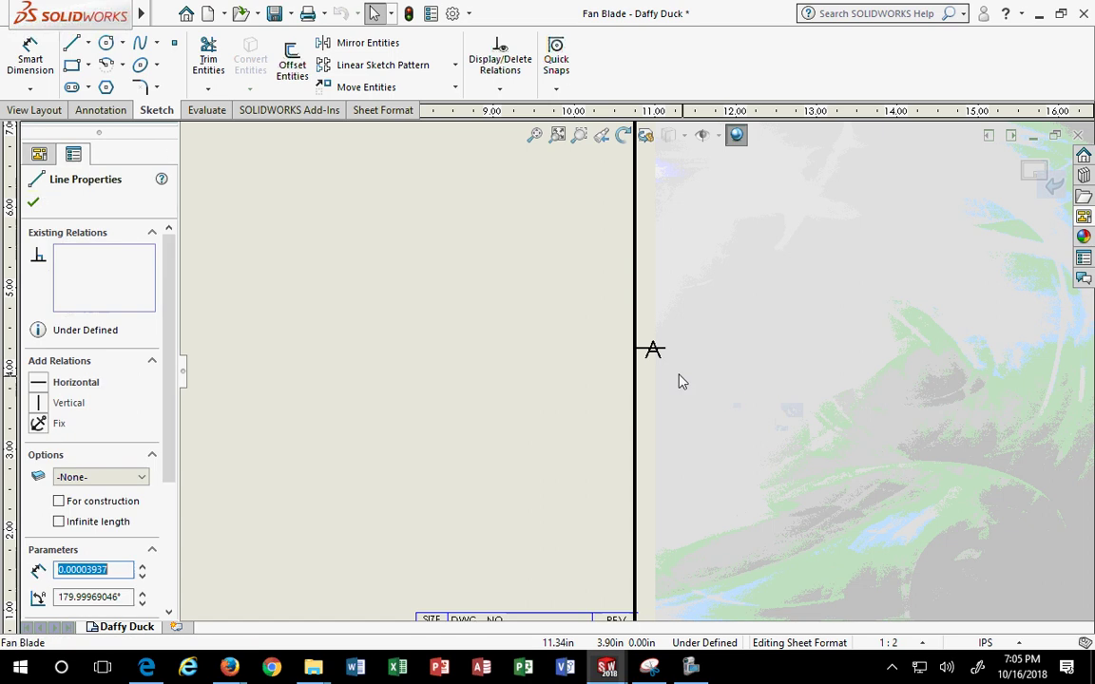
{"action": "left_click", "coordinate": [672, 359]}
{"action": "scroll", "coordinate": [675, 360], "scroll_direction": "down", "scroll_amount": 2}
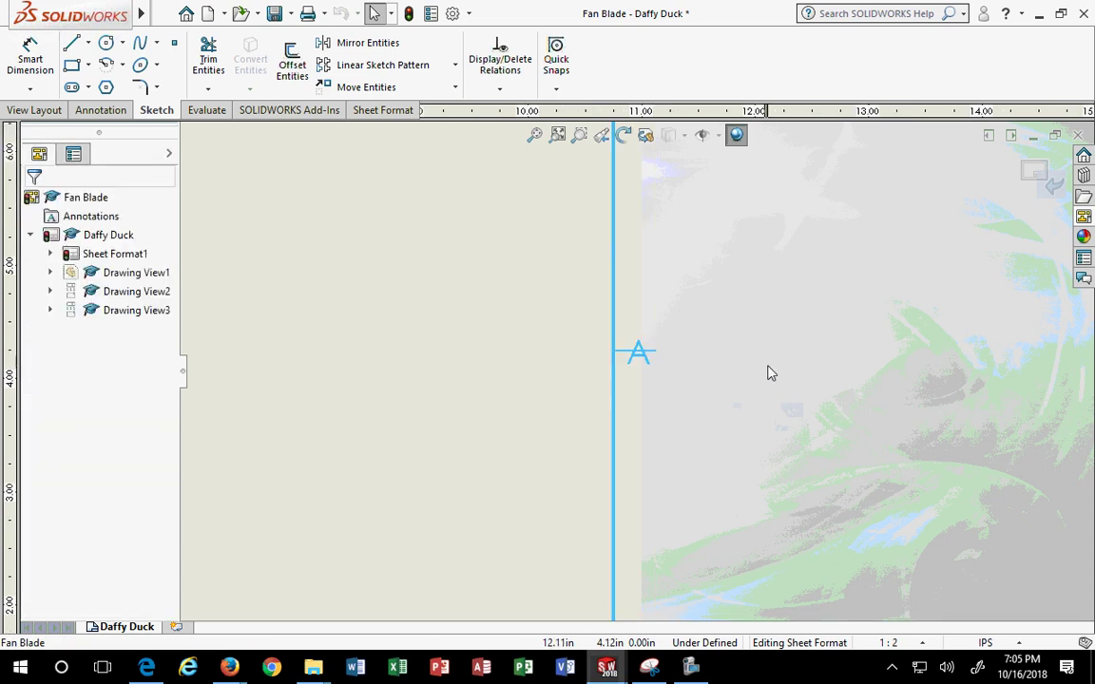
{"action": "left_click", "coordinate": [649, 356]}
{"action": "left_click", "coordinate": [689, 367]}
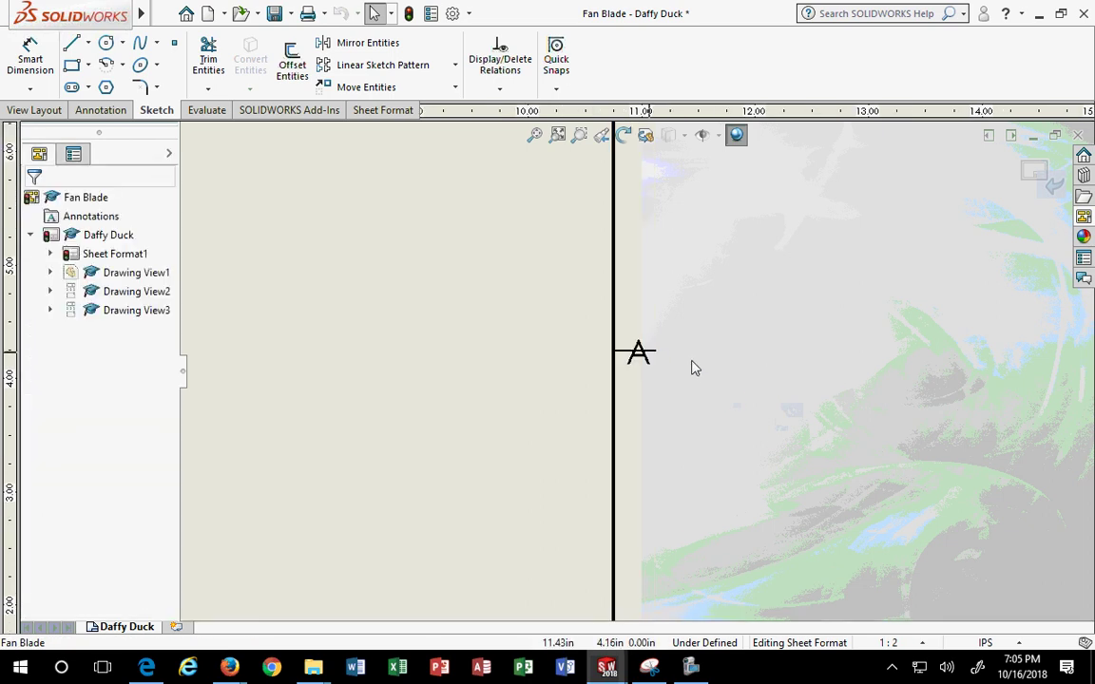
{"action": "scroll", "coordinate": [660, 372], "scroll_direction": "up", "scroll_amount": 6}
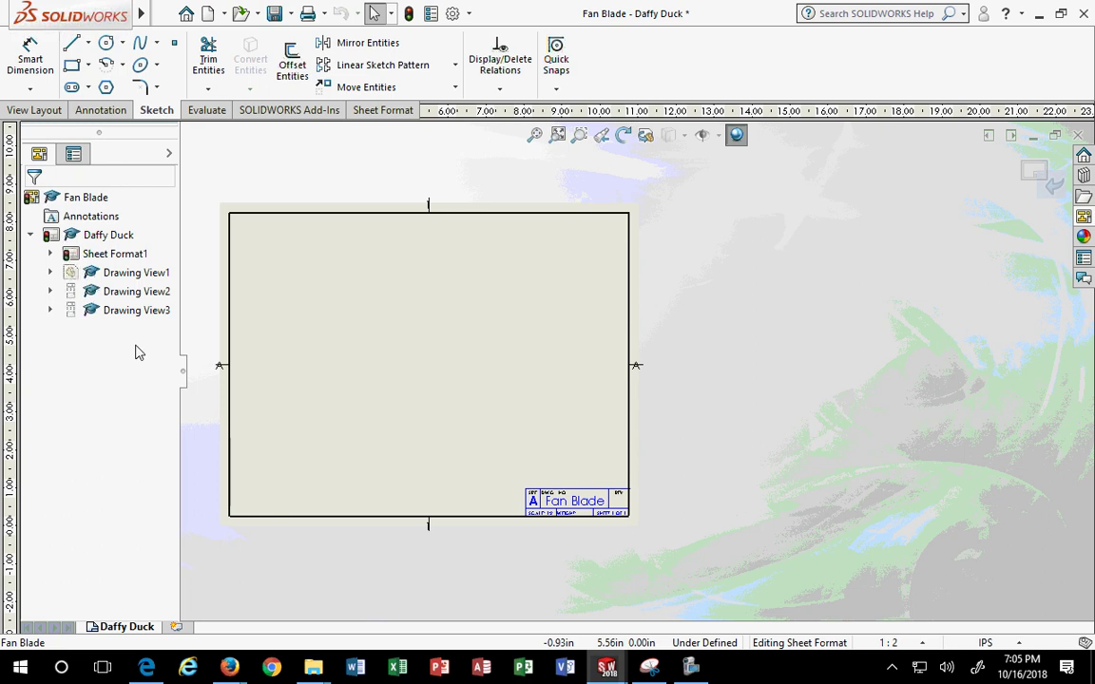
{"action": "left_click", "coordinate": [1053, 186]}
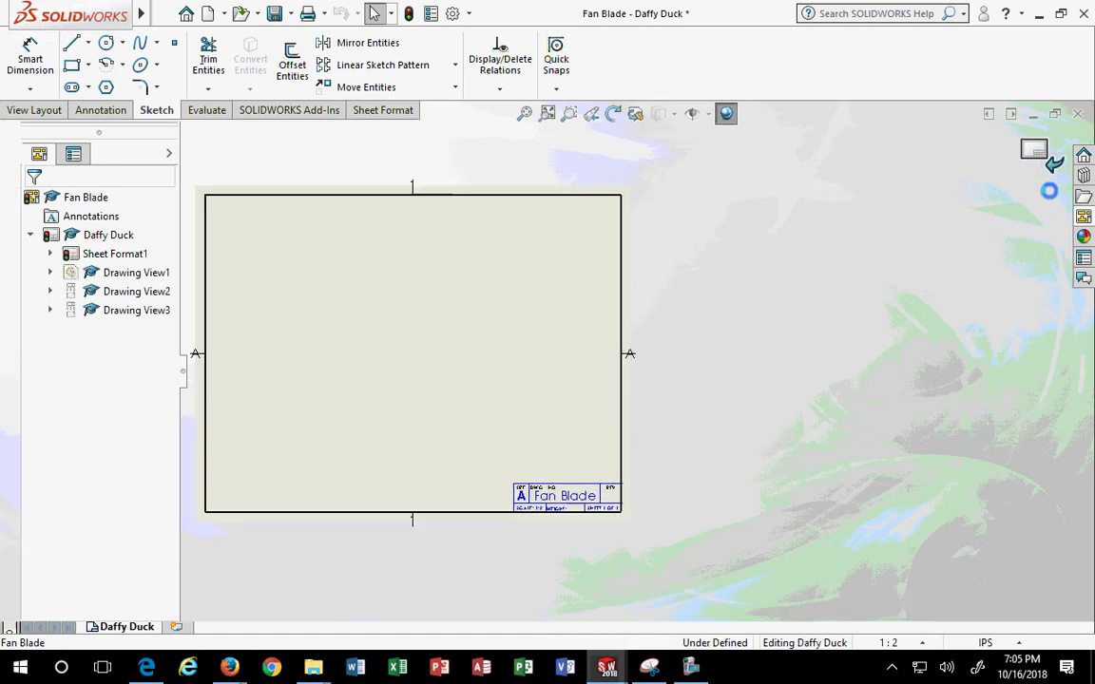
Reopen the sheet format, select the border to check its available commands, and return to editing the sheet
{"action": "right_click", "coordinate": [82, 252]}
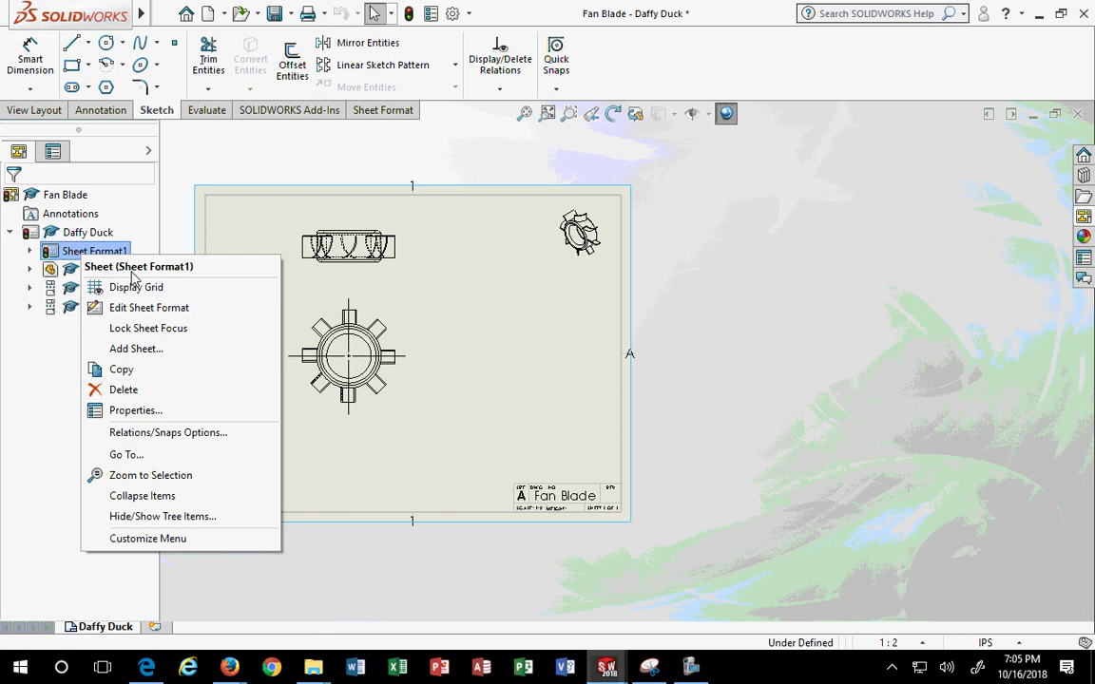
{"action": "left_click", "coordinate": [143, 308]}
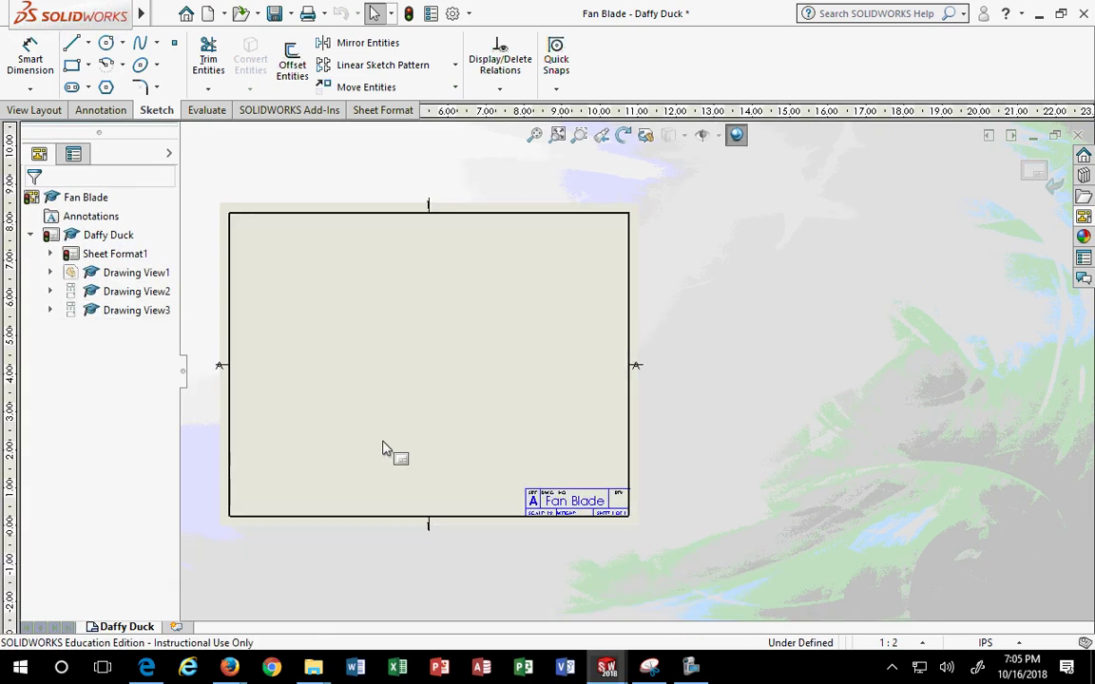
{"action": "left_click", "coordinate": [478, 525]}
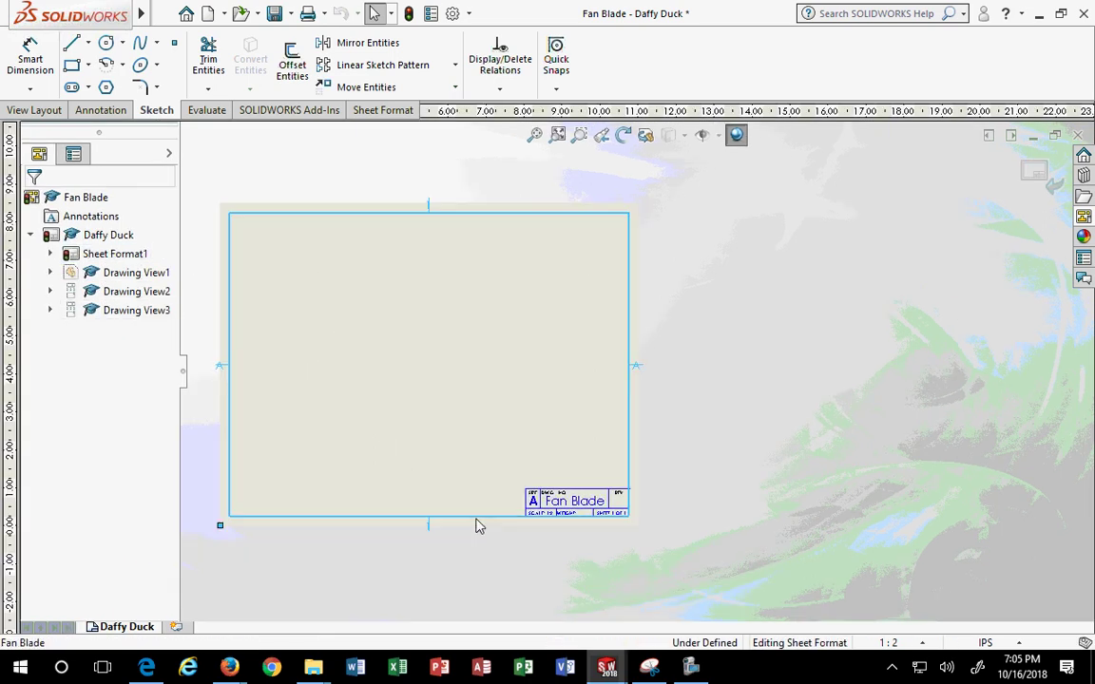
{"action": "left_click", "coordinate": [568, 549]}
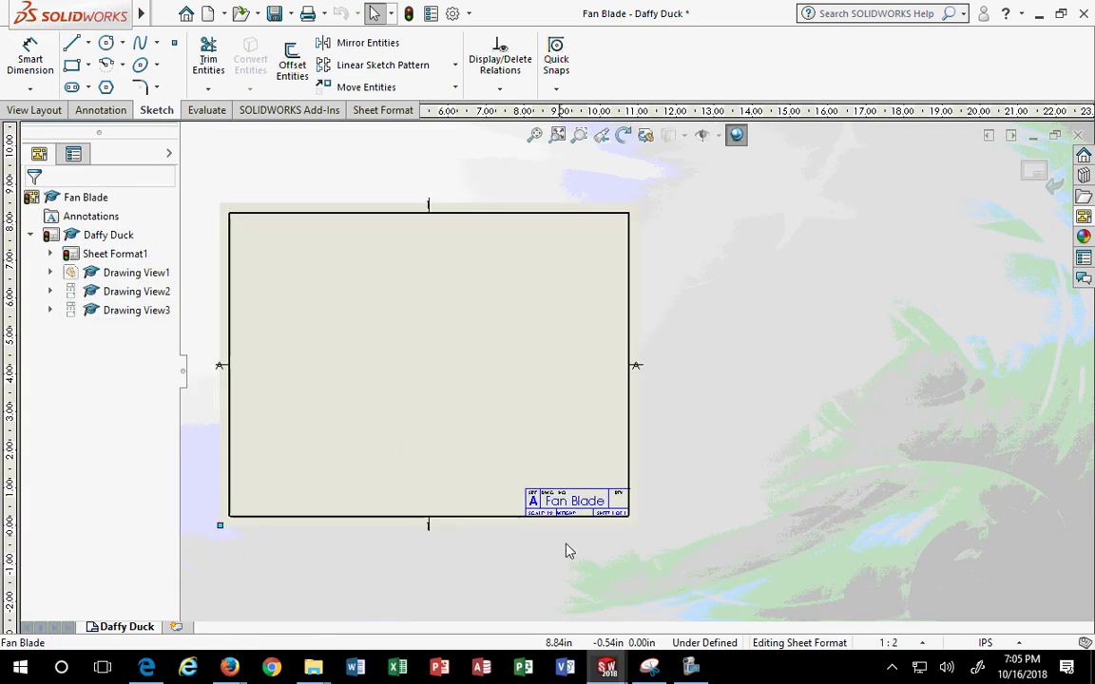
{"action": "left_click", "coordinate": [629, 316]}
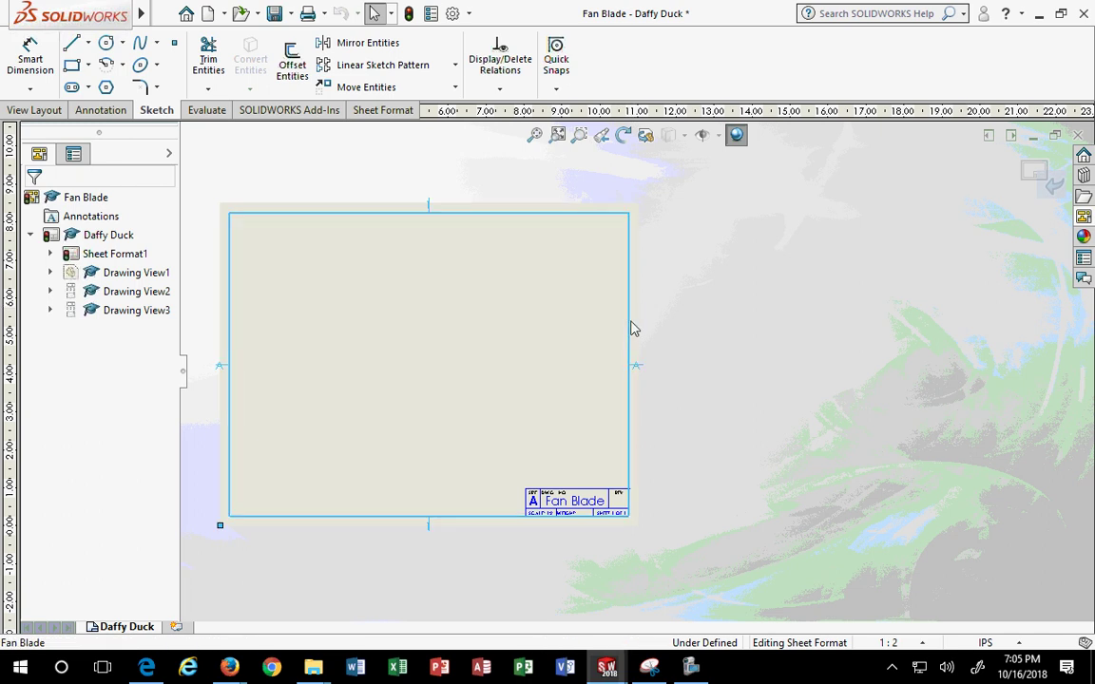
{"action": "right_click", "coordinate": [632, 325]}
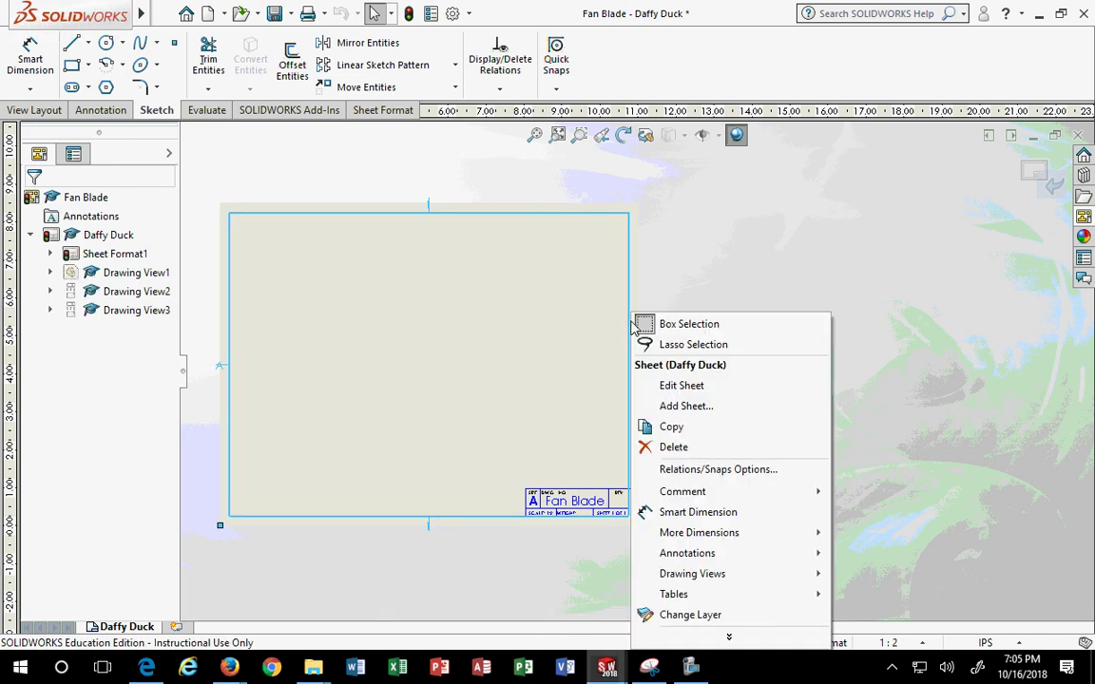
{"action": "left_click", "coordinate": [698, 389]}
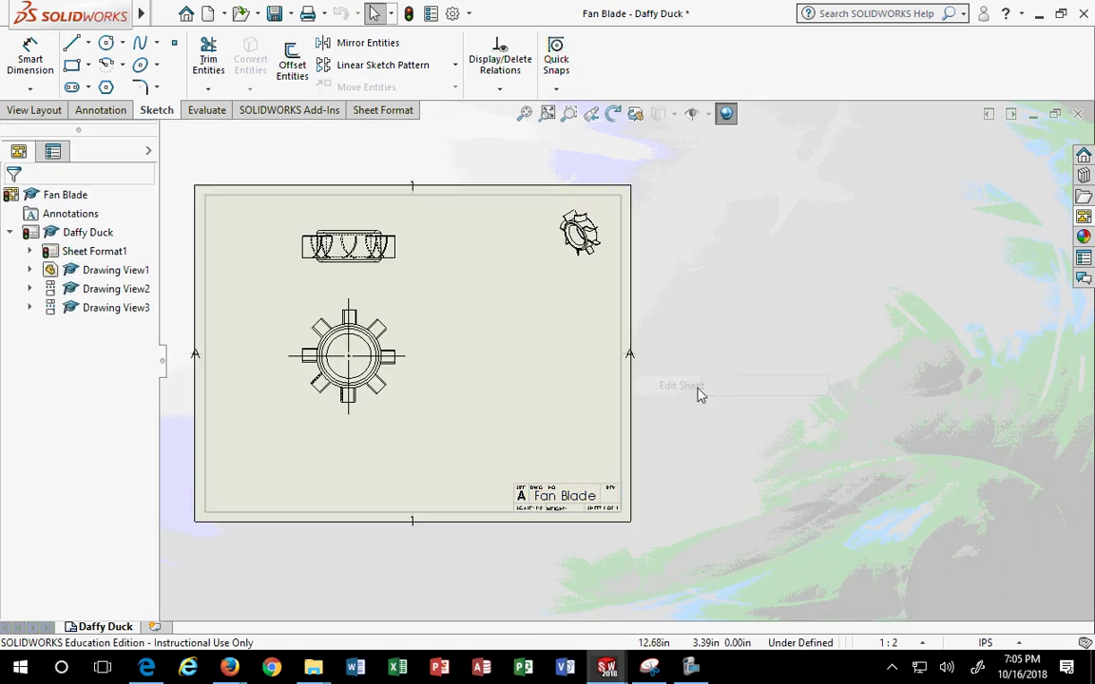
Edit the sheet format and try to select the zone letter A and its line at the border's right edge
{"action": "left_click", "coordinate": [115, 252]}
{"action": "right_click", "coordinate": [118, 254]}
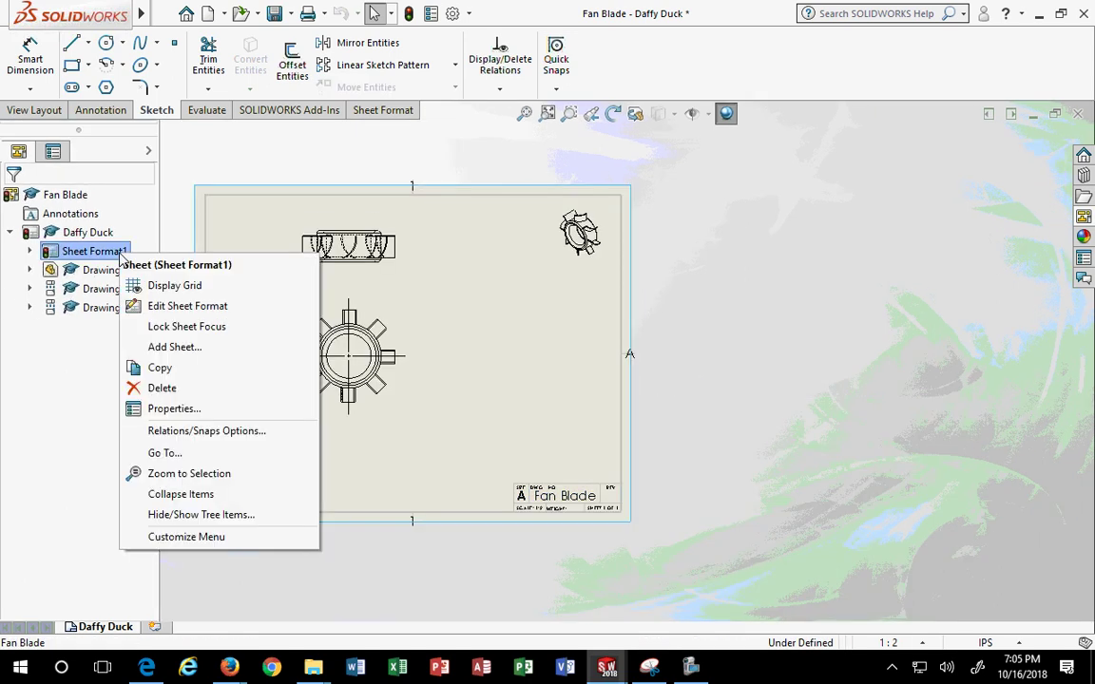
{"action": "left_click", "coordinate": [163, 305]}
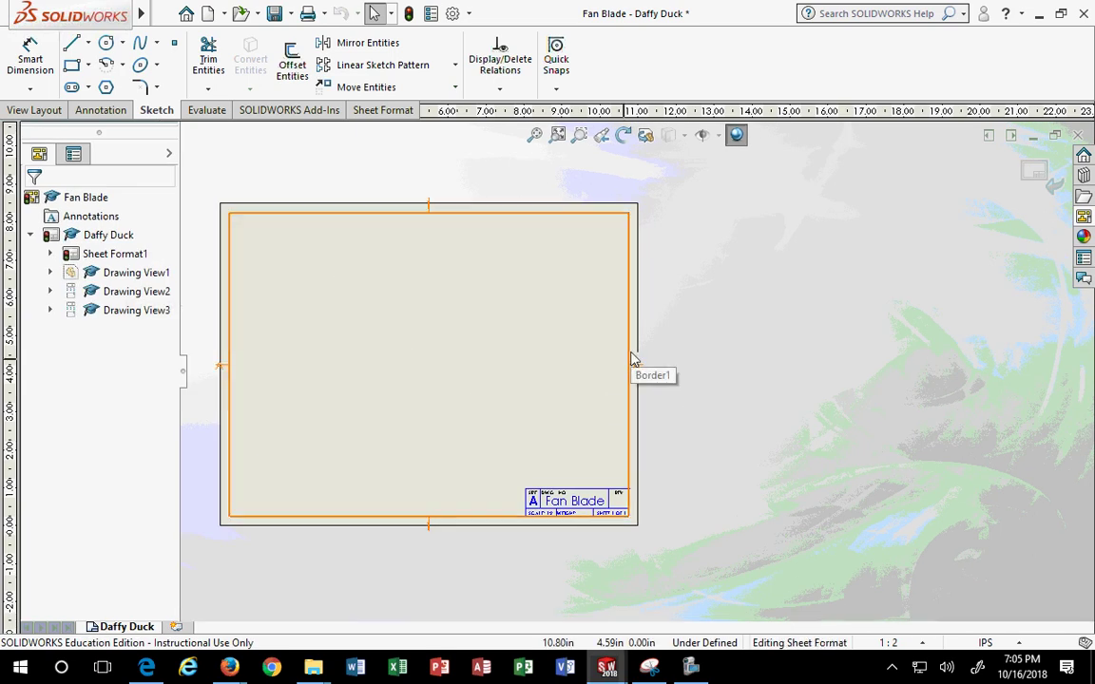
{"action": "left_click_drag", "start_coordinate": [582, 353], "coordinate": [747, 399]}
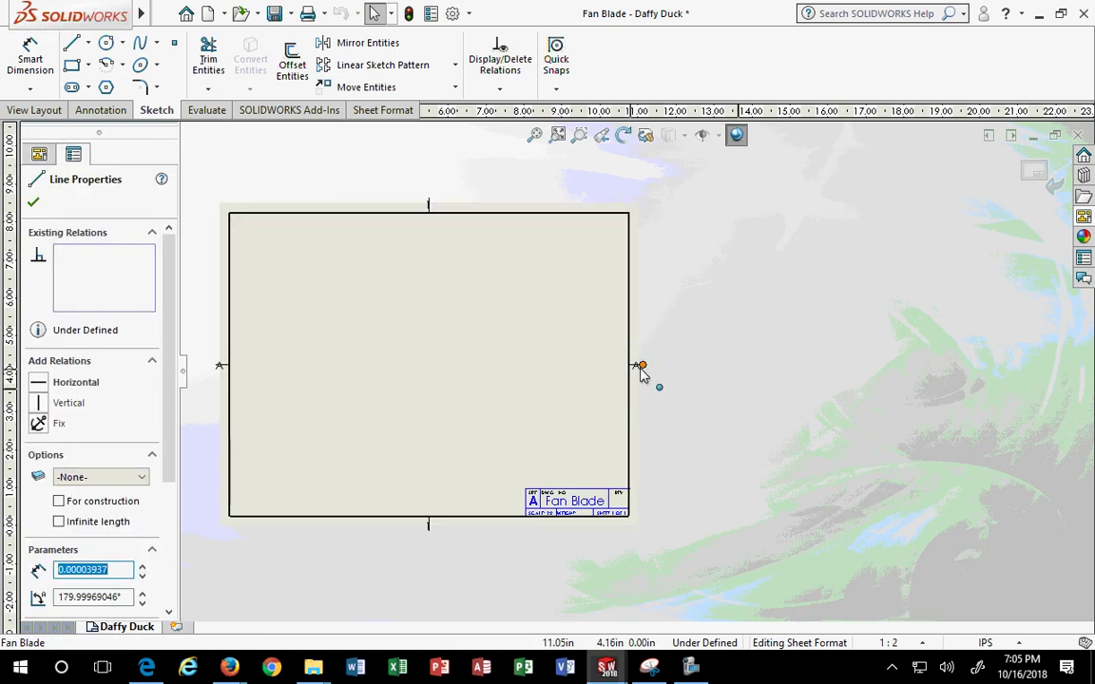
{"action": "left_click", "coordinate": [633, 373]}
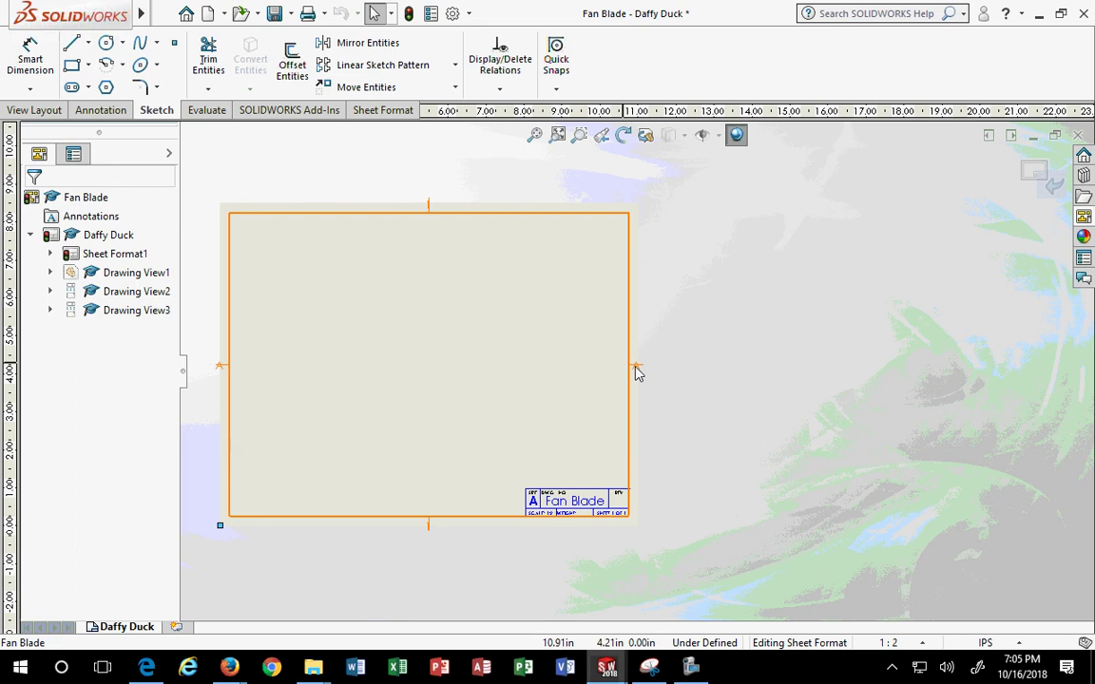
{"action": "left_click", "coordinate": [628, 369]}
{"action": "left_click", "coordinate": [611, 370]}
{"action": "left_click_drag", "start_coordinate": [609, 355], "coordinate": [630, 367]}
{"action": "left_click", "coordinate": [639, 373]}
Try to trim the line crossing the zone letter A beside the border's right edge, and undo the trim
{"action": "scroll", "coordinate": [665, 382], "scroll_direction": "down", "scroll_amount": 2}
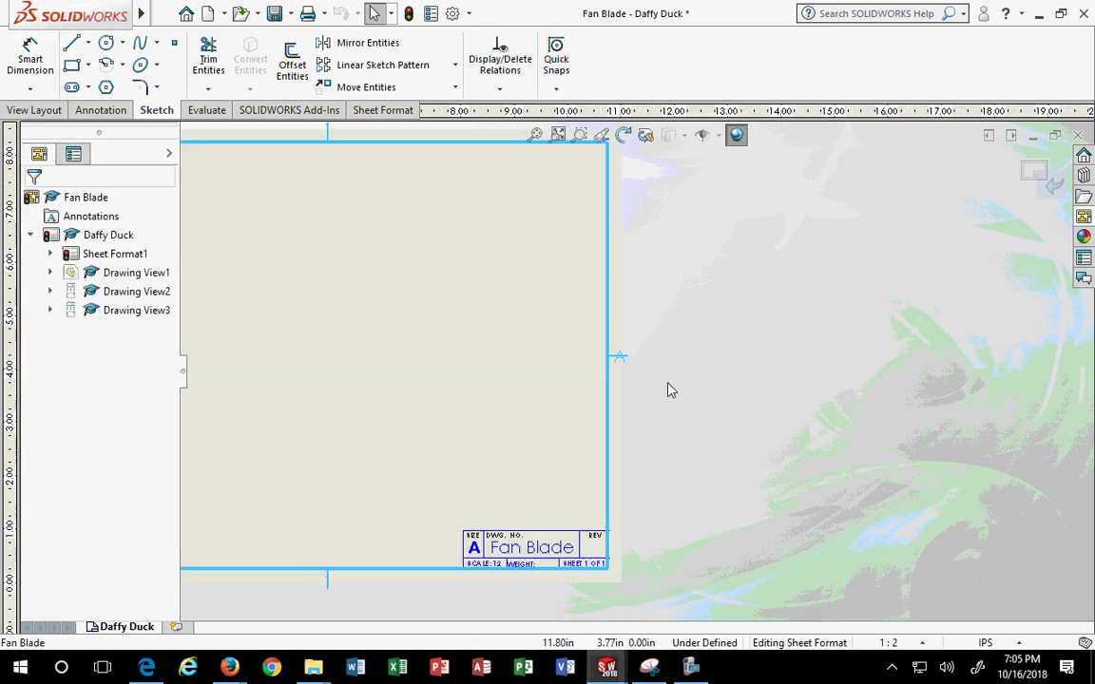
{"action": "scroll", "coordinate": [609, 359], "scroll_direction": "down", "scroll_amount": 2}
{"action": "scroll", "coordinate": [609, 359], "scroll_direction": "down", "scroll_amount": 2}
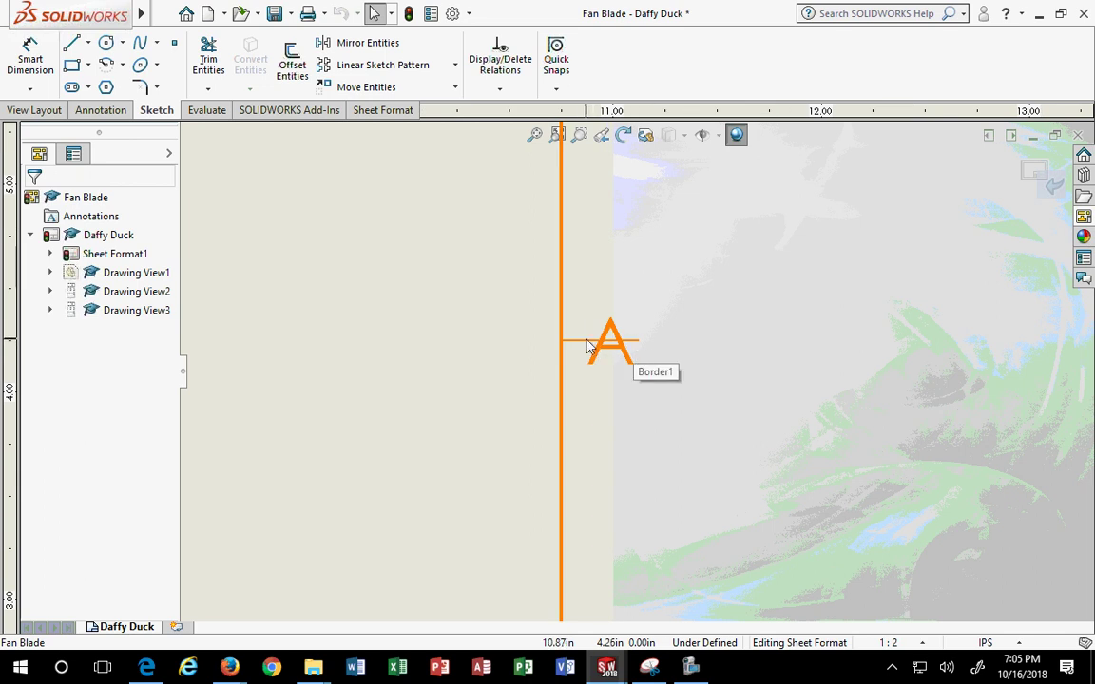
{"action": "left_click", "coordinate": [209, 57]}
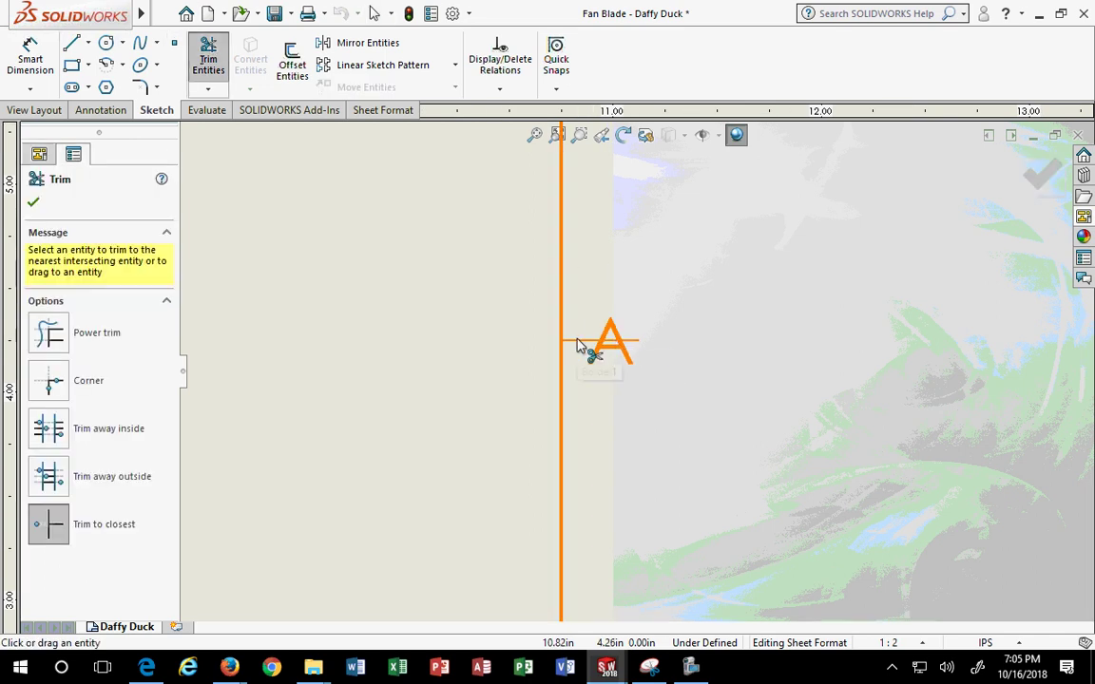
{"action": "left_click", "coordinate": [616, 341]}
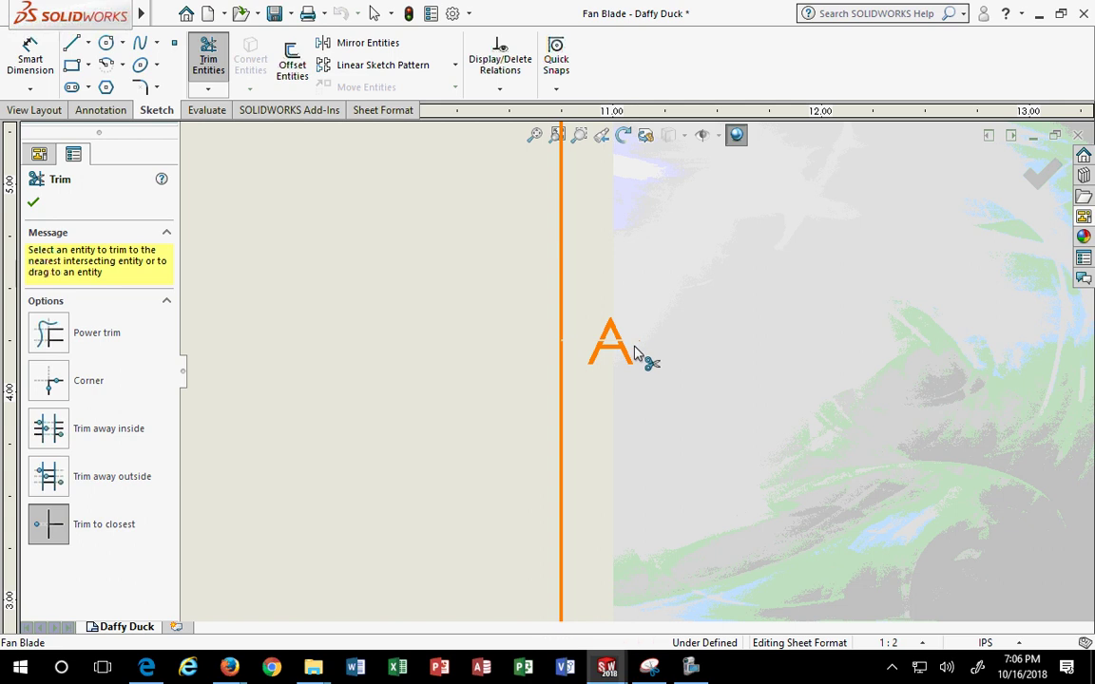
{"action": "key", "text": "ctrl+z"}
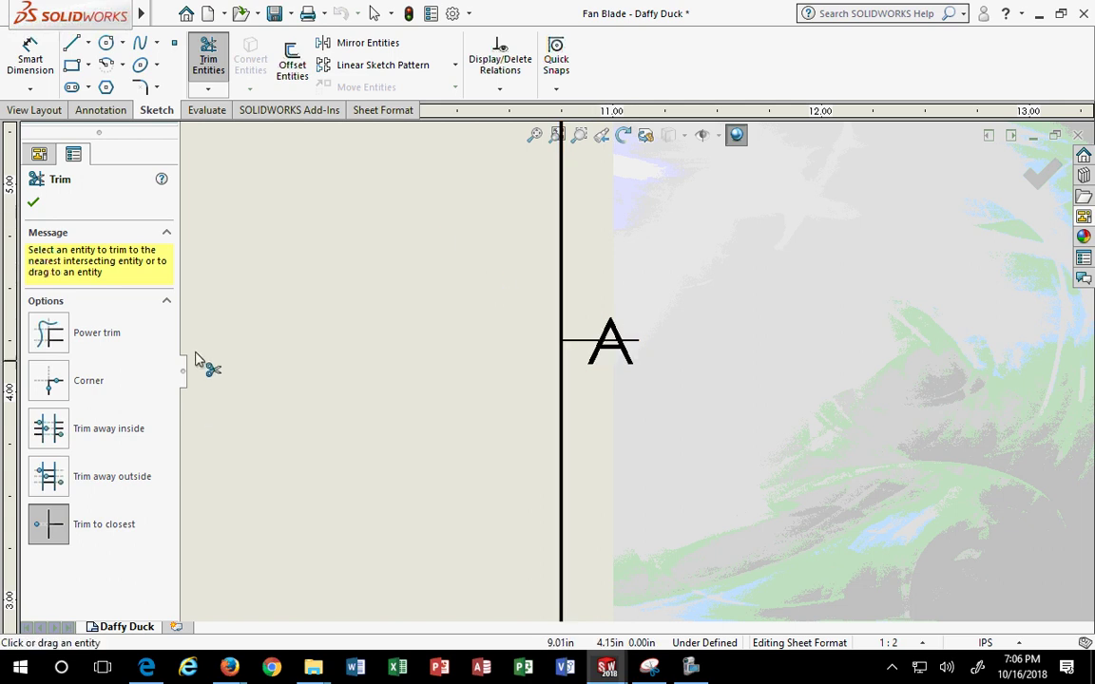
{"action": "left_click", "coordinate": [33, 202]}
Check the commands available for the lower border line and try to select the zone letter A at the border's left edge
{"action": "scroll", "coordinate": [522, 530], "scroll_direction": "up", "scroll_amount": 5}
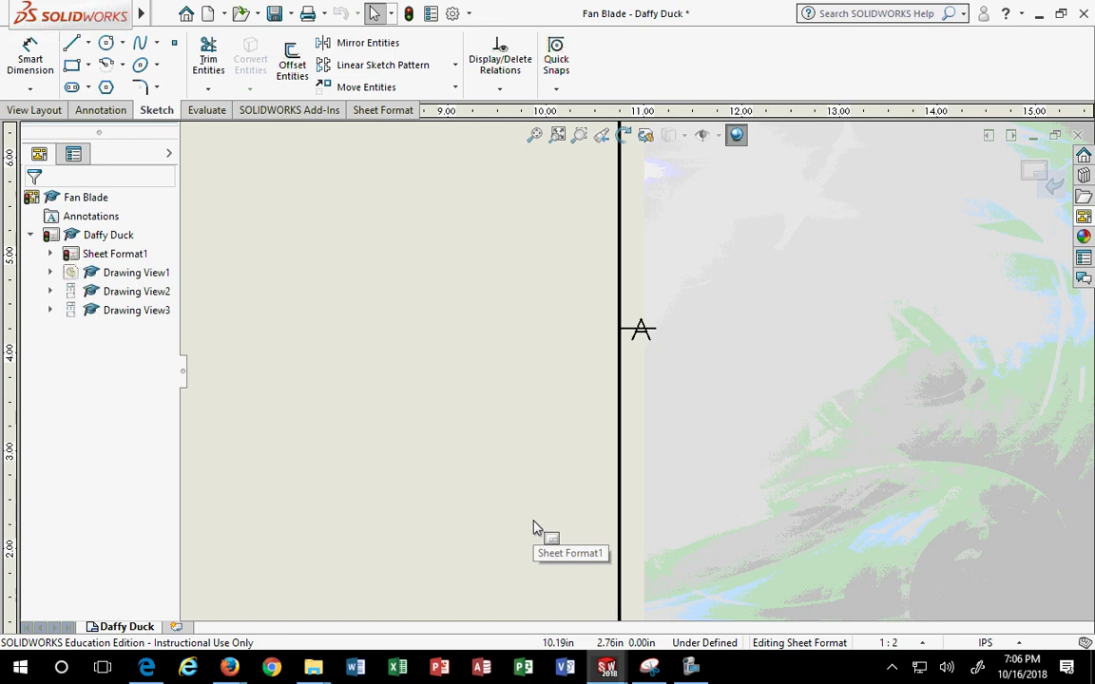
{"action": "scroll", "coordinate": [408, 540], "scroll_direction": "up", "scroll_amount": 3}
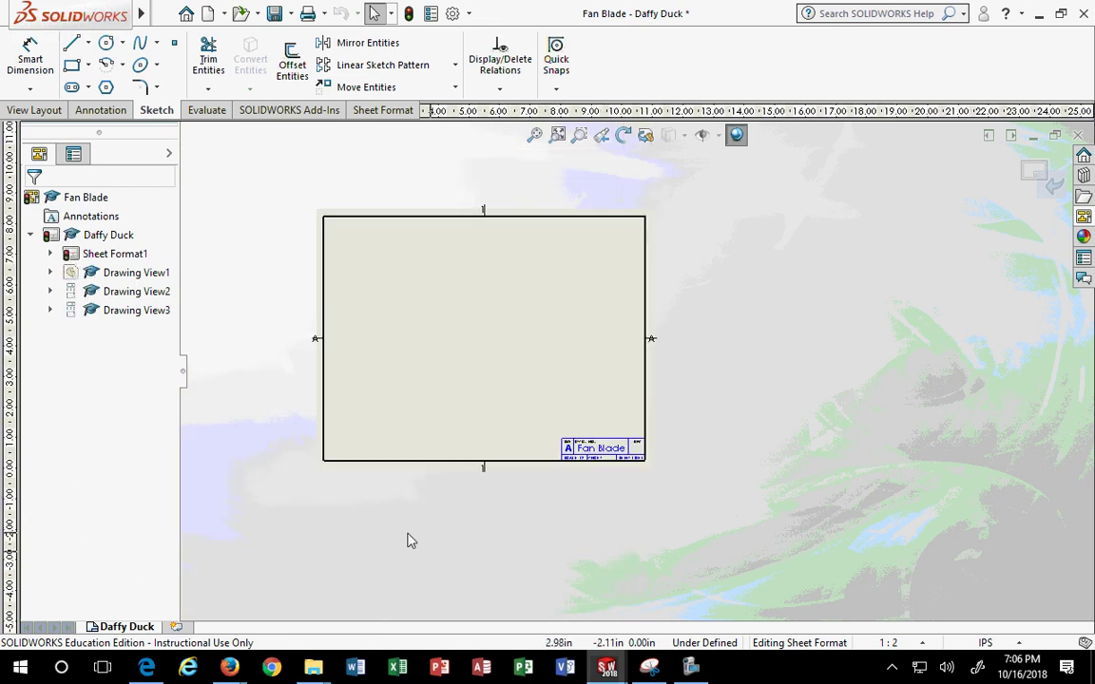
{"action": "scroll", "coordinate": [560, 425], "scroll_direction": "down", "scroll_amount": 3}
{"action": "left_click_drag", "start_coordinate": [551, 330], "coordinate": [787, 452]}
{"action": "left_click", "coordinate": [547, 390]}
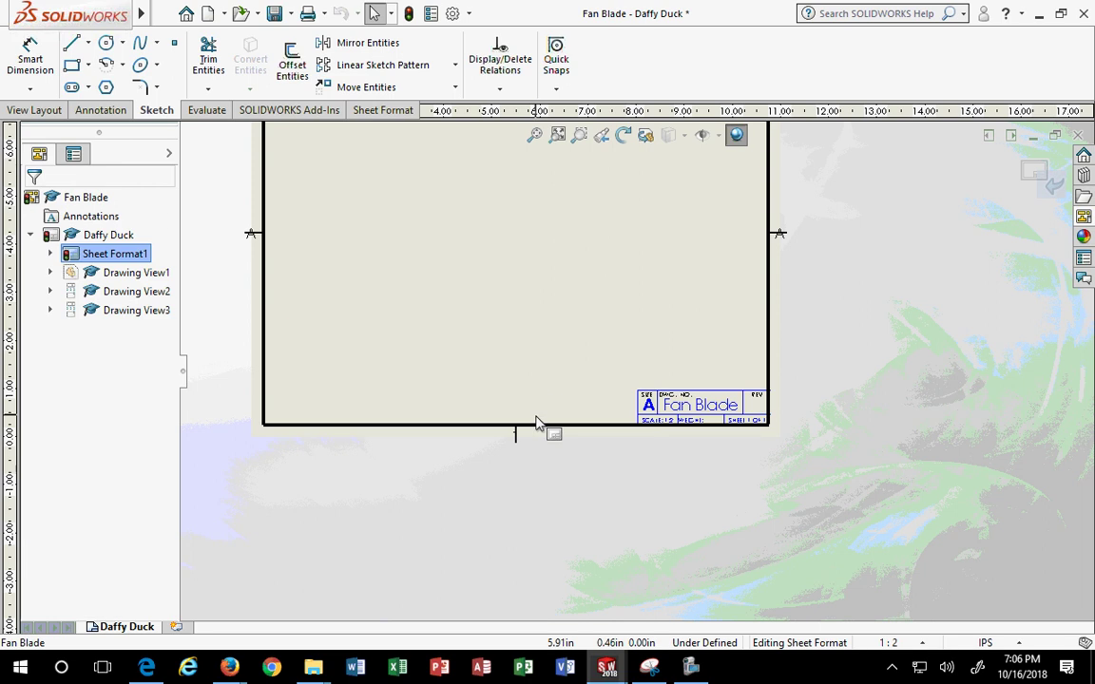
{"action": "right_click", "coordinate": [537, 432]}
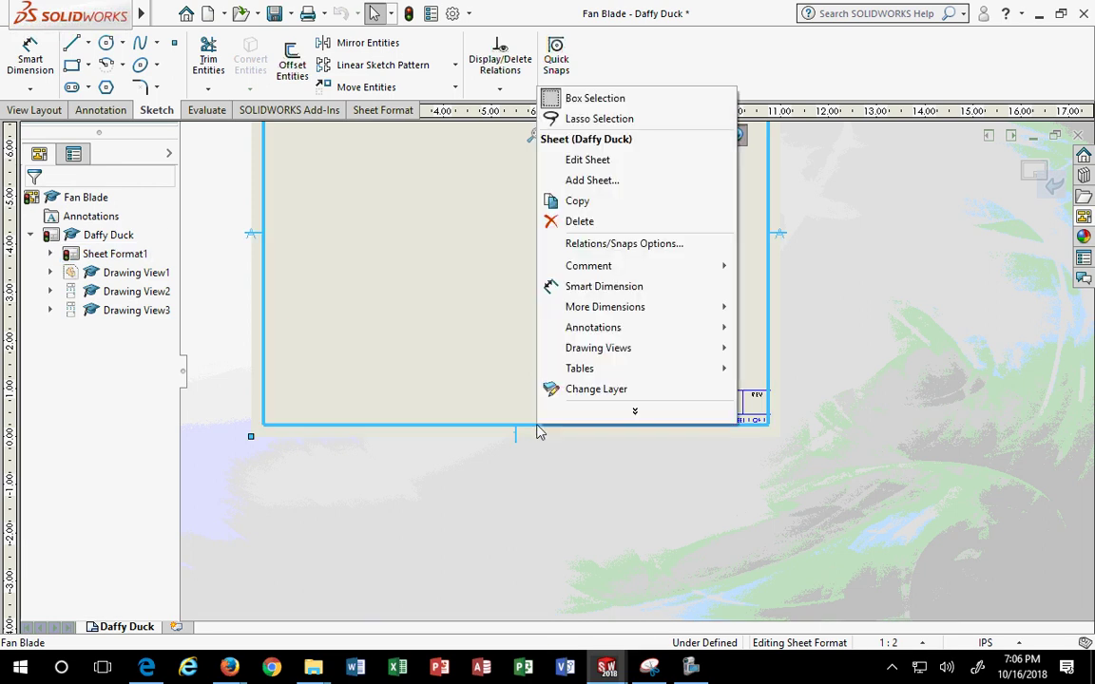
{"action": "left_click", "coordinate": [251, 232]}
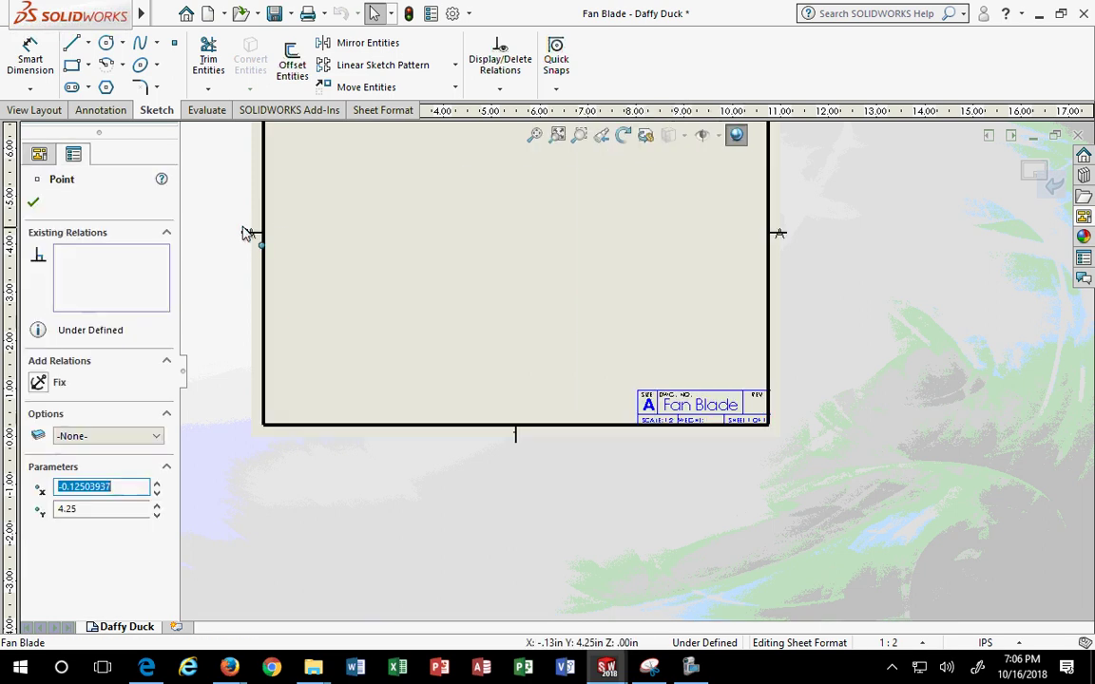
{"action": "mouse_move", "coordinate": [239, 226]}
{"action": "left_mouse_down"}
{"action": "mouse_move", "coordinate": [281, 249]}
{"action": "mouse_move", "coordinate": [254, 243]}
{"action": "left_mouse_up"}
{"action": "left_click", "coordinate": [254, 240]}
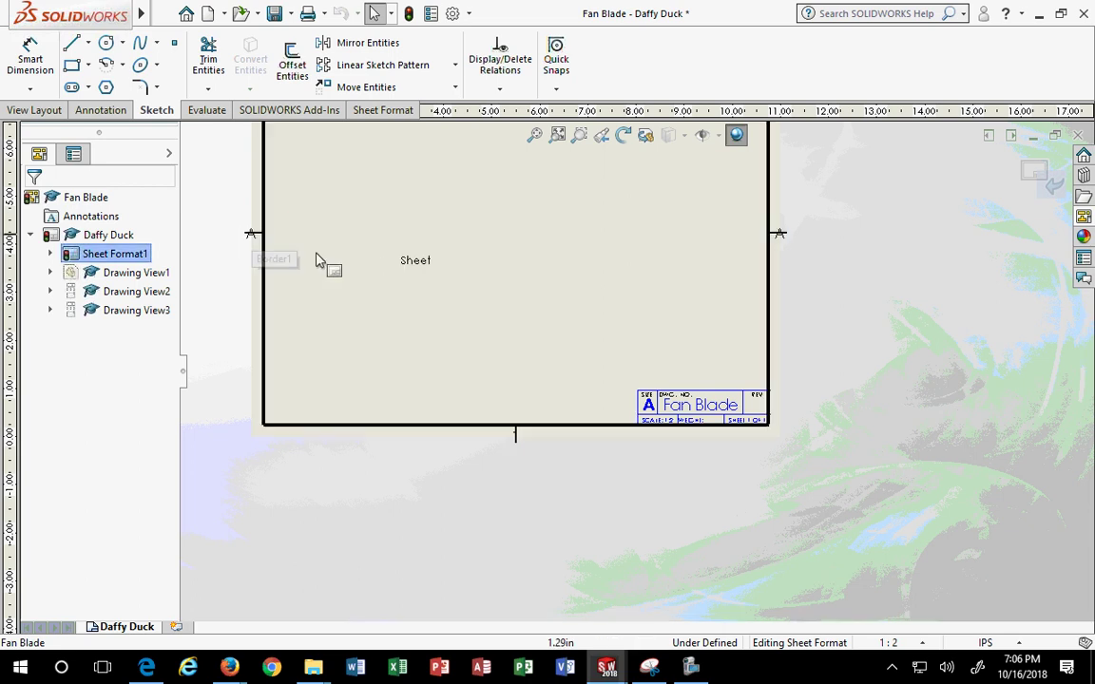
Check the commands available for the upper border line, dismiss them and return to editing the sheet
{"action": "scroll", "coordinate": [561, 286], "scroll_direction": "up", "scroll_amount": 2}
{"action": "middle_click_drag", "start_coordinate": [561, 285], "coordinate": [513, 325]}
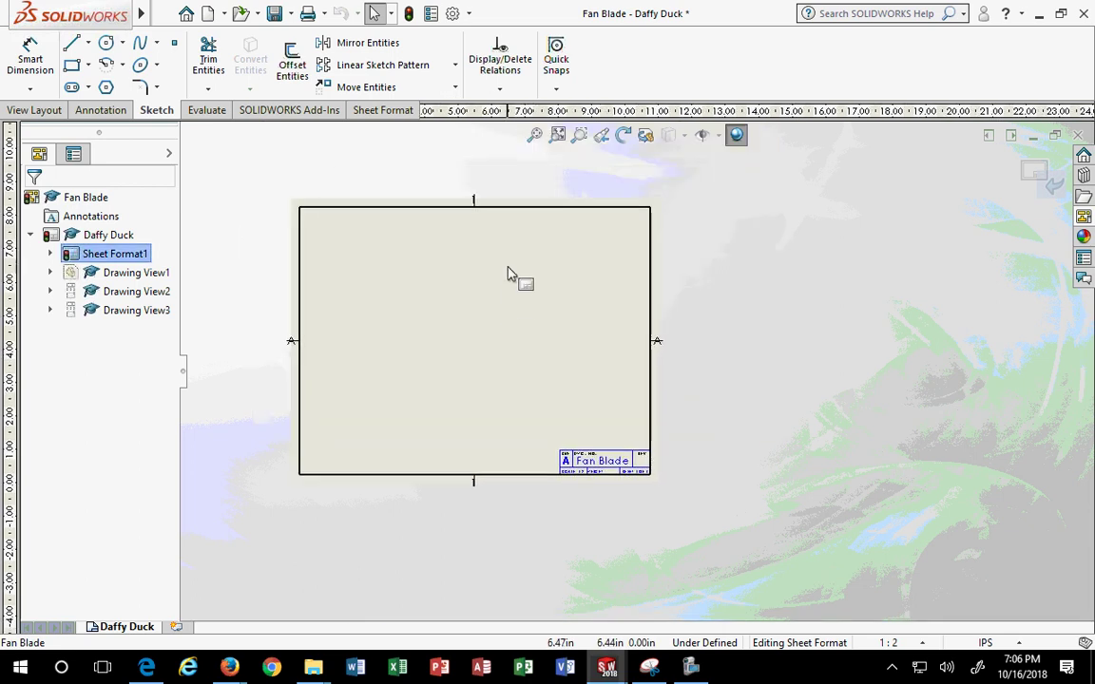
{"action": "scroll", "coordinate": [509, 271], "scroll_direction": "up", "scroll_amount": 1}
{"action": "scroll", "coordinate": [508, 269], "scroll_direction": "down", "scroll_amount": 2}
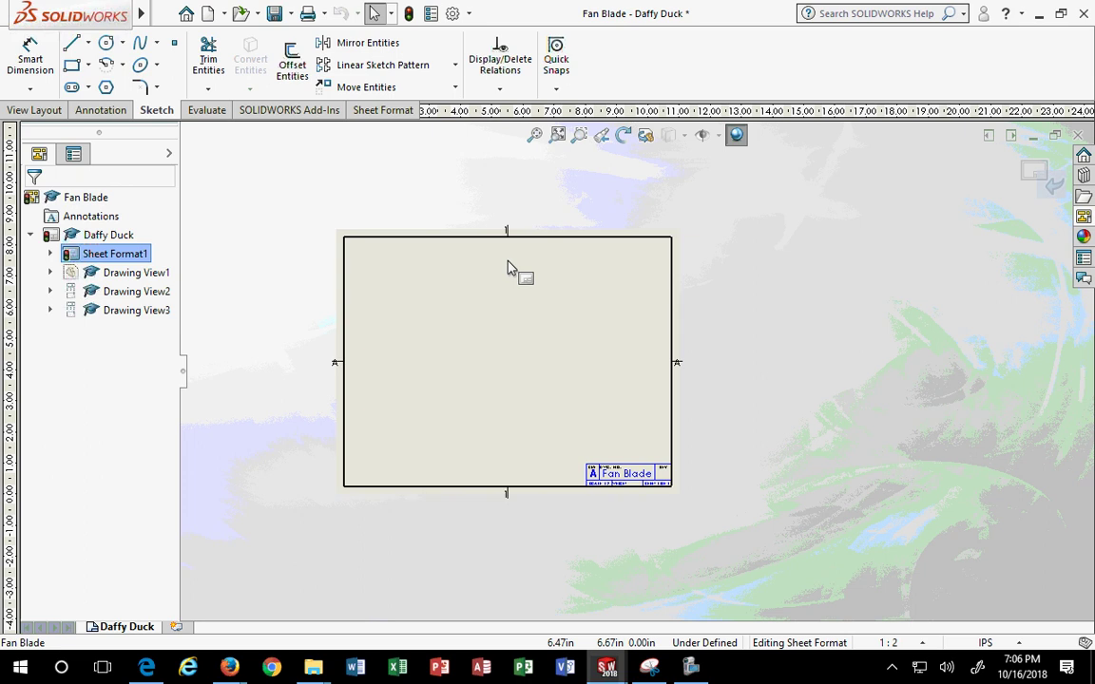
{"action": "left_click", "coordinate": [582, 242]}
{"action": "right_click", "coordinate": [581, 245]}
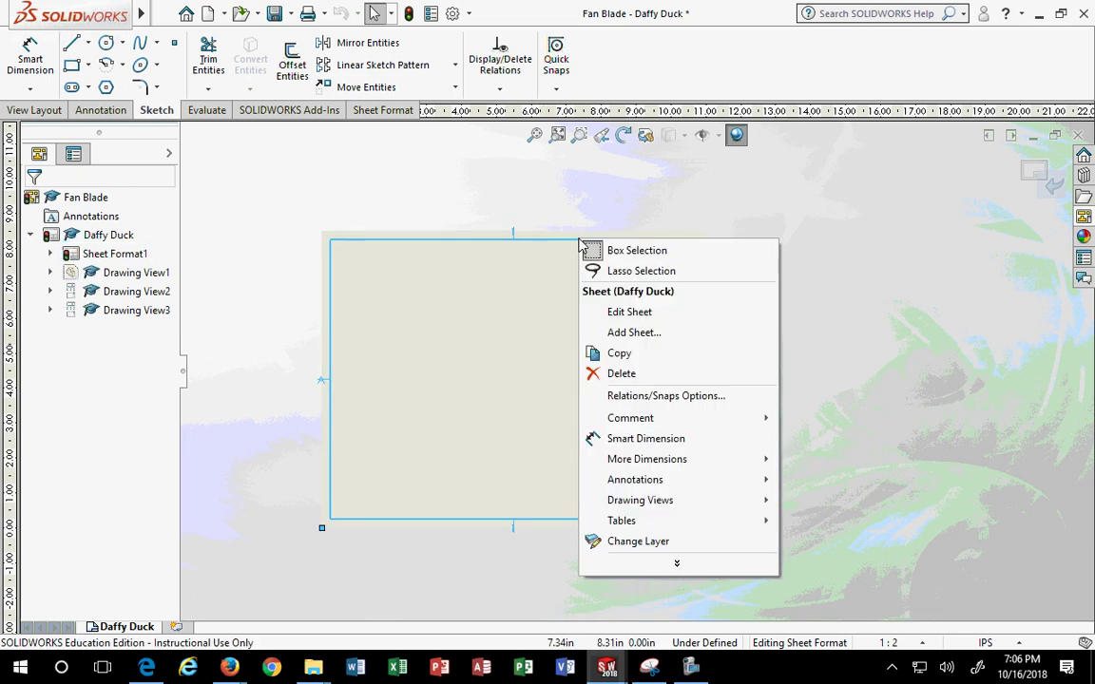
{"action": "left_click", "coordinate": [772, 229]}
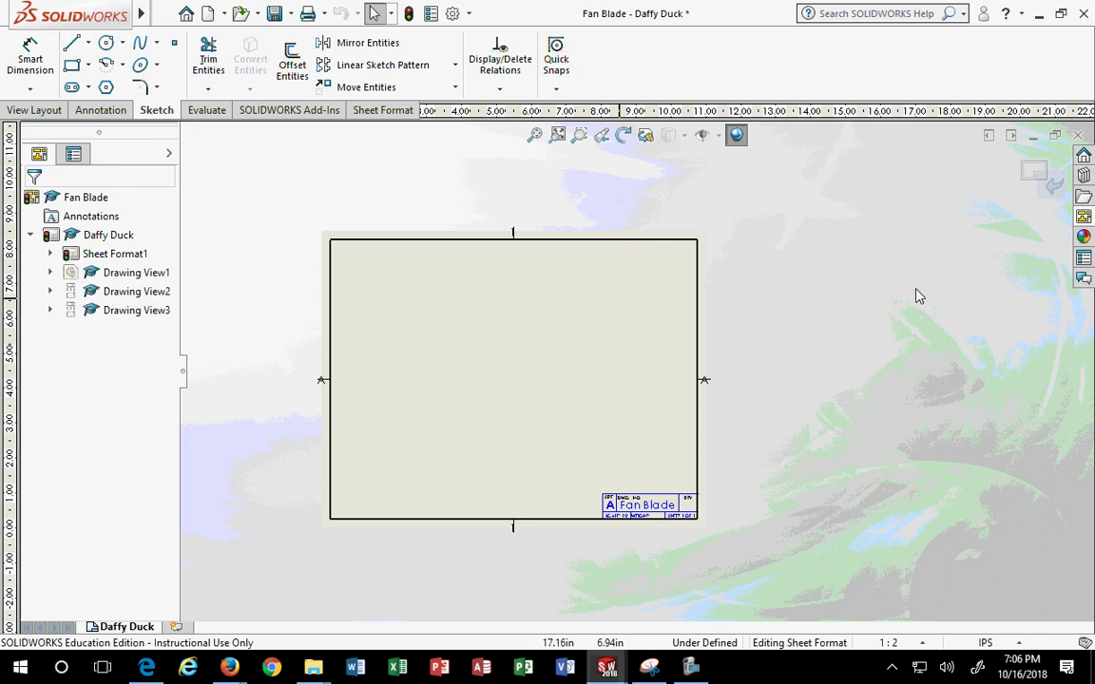
{"action": "left_click", "coordinate": [1057, 179]}
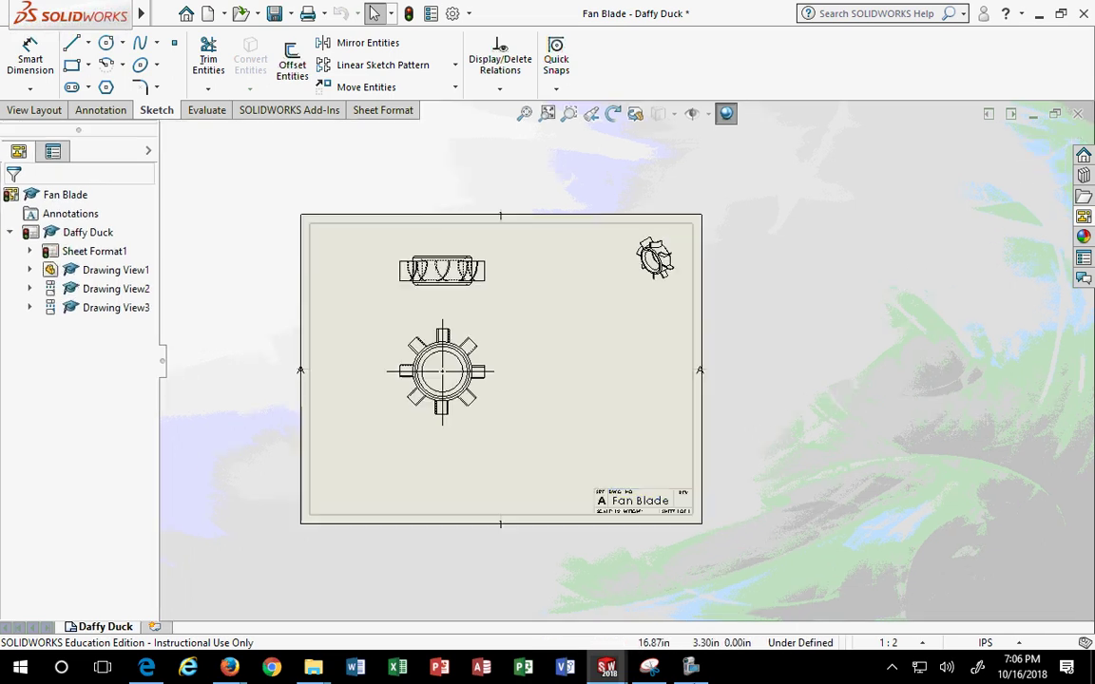
Move the front view lower on the sheet, and shift the top view down slightly above it
{"action": "scroll", "coordinate": [704, 398], "scroll_direction": "down", "scroll_amount": 2}
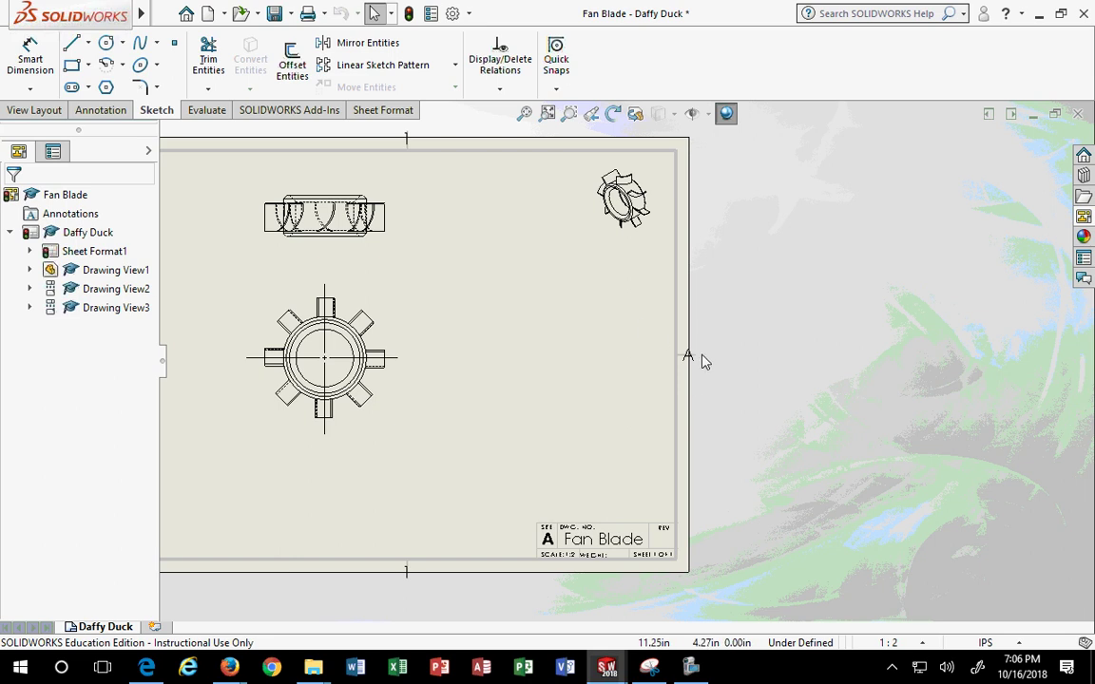
{"action": "scroll", "coordinate": [479, 415], "scroll_direction": "up", "scroll_amount": 2}
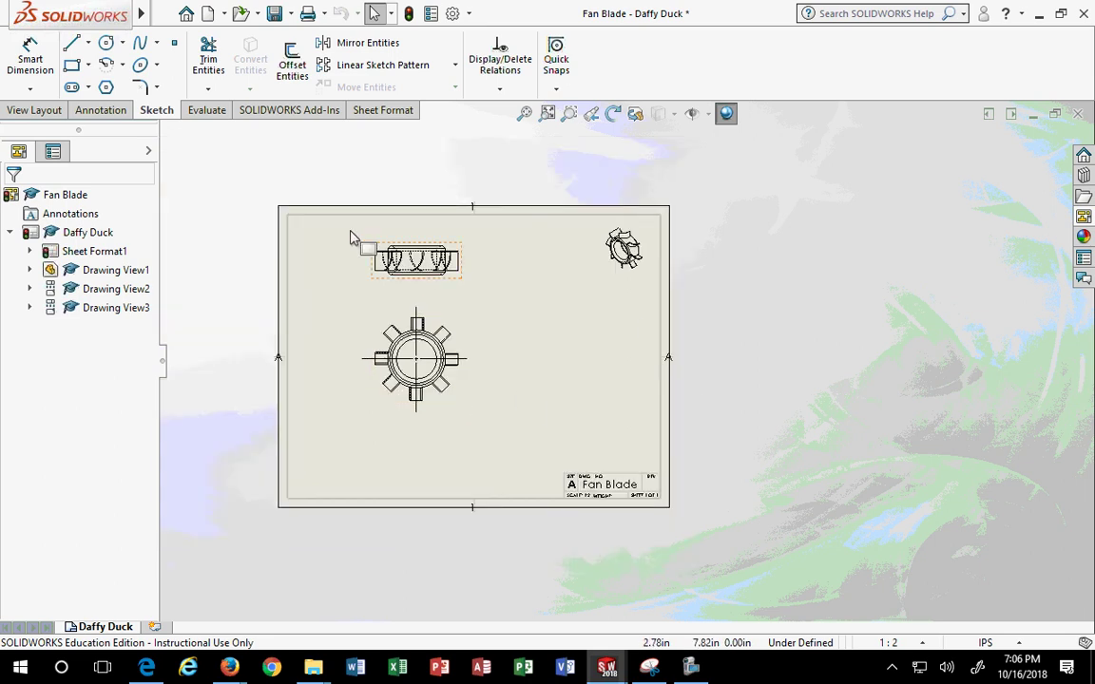
{"action": "scroll", "coordinate": [375, 323], "scroll_direction": "down", "scroll_amount": 1}
{"action": "scroll", "coordinate": [375, 323], "scroll_direction": "down", "scroll_amount": 1}
{"action": "mouse_move", "coordinate": [420, 326]}
{"action": "left_mouse_down"}
{"action": "mouse_move", "coordinate": [432, 378]}
{"action": "mouse_move", "coordinate": [402, 378]}
{"action": "left_mouse_up"}
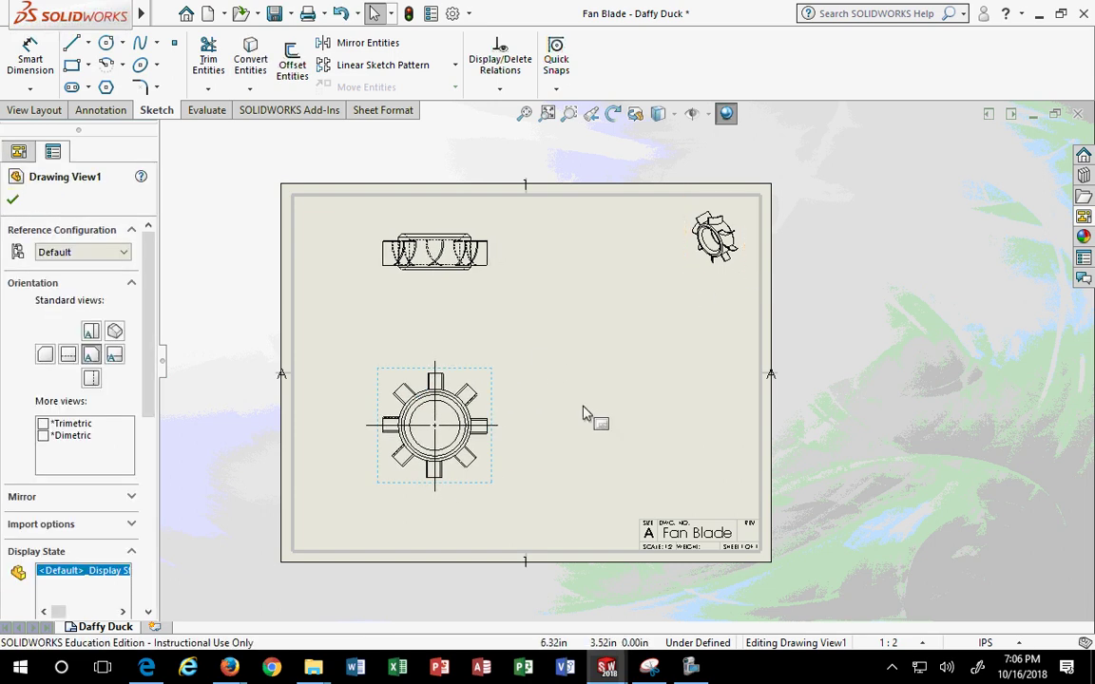
{"action": "left_click_drag", "start_coordinate": [401, 258], "coordinate": [420, 313]}
{"action": "left_click", "coordinate": [565, 493]}
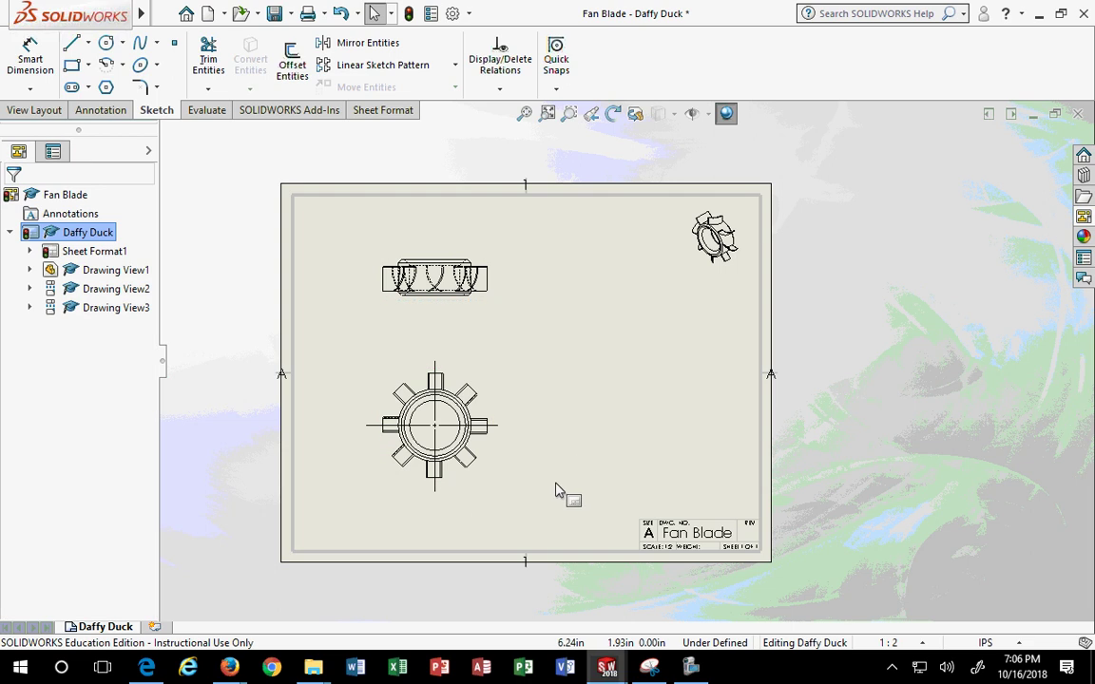
Review the scale options of the front view without changing them
{"action": "left_click", "coordinate": [465, 482]}
{"action": "left_click_drag", "start_coordinate": [147, 349], "coordinate": [147, 608]}
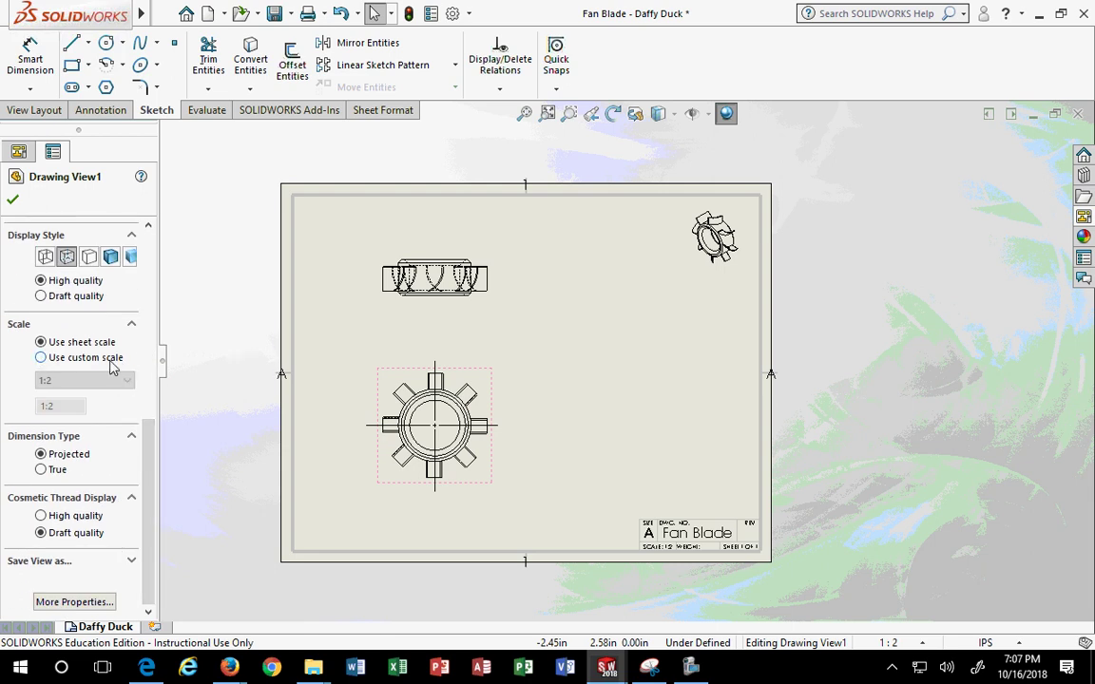
{"action": "key", "text": "alt"}
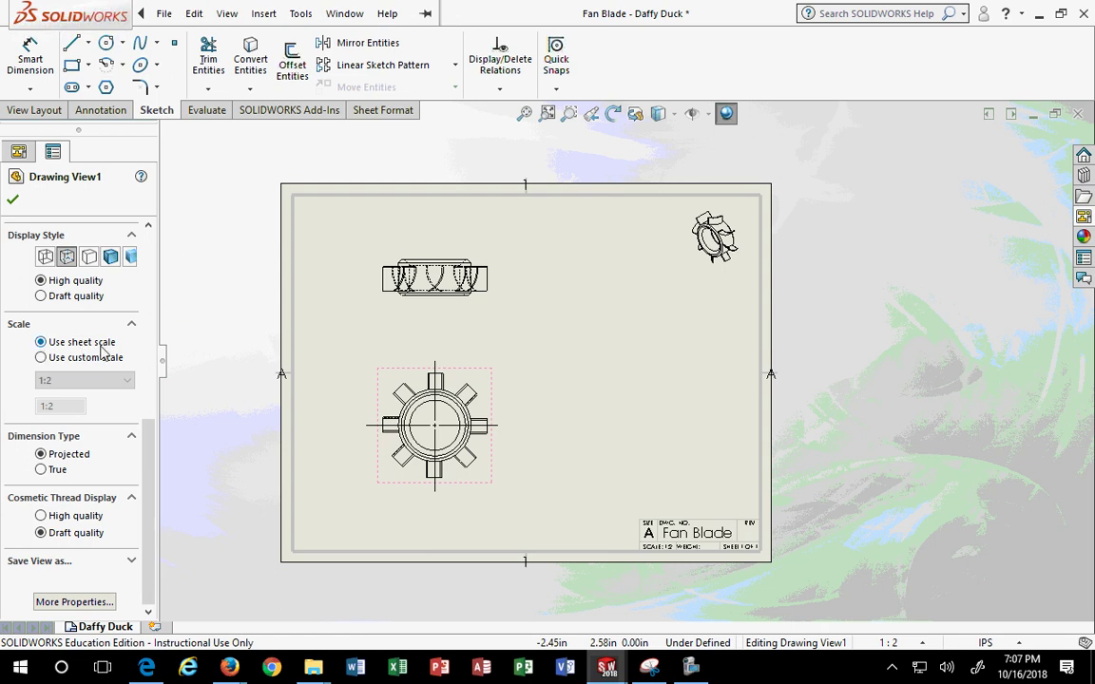
{"action": "left_click", "coordinate": [242, 324]}
Set the sheet scale to 1:1 in the sheet properties and apply the change
{"action": "left_click", "coordinate": [81, 233]}
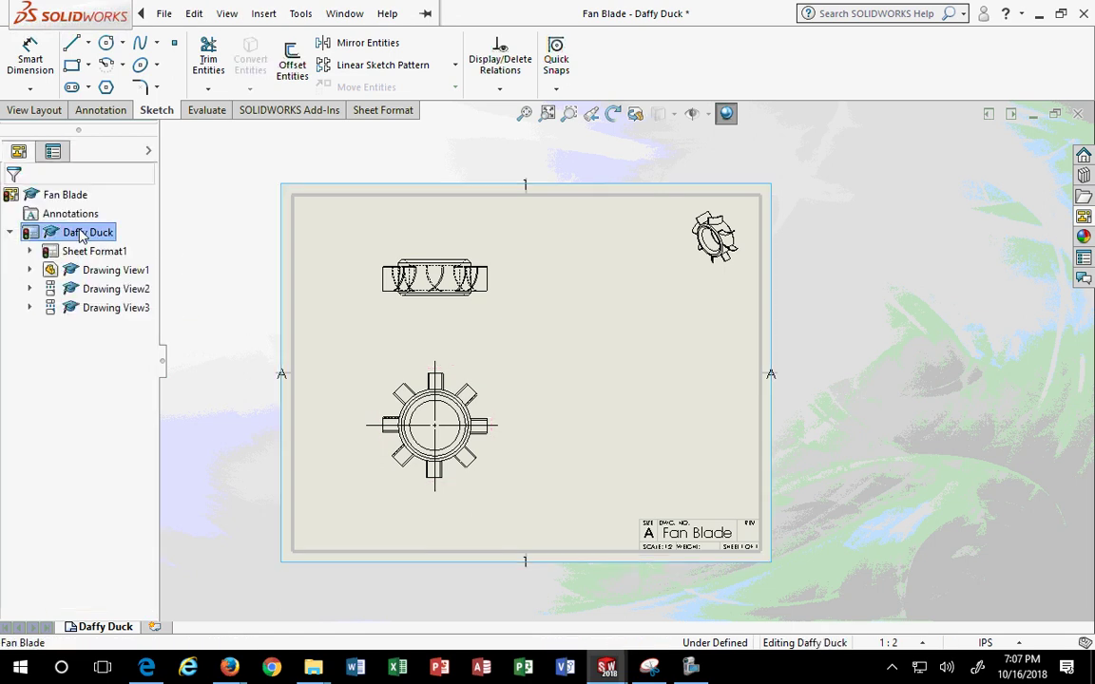
{"action": "right_click", "coordinate": [81, 234]}
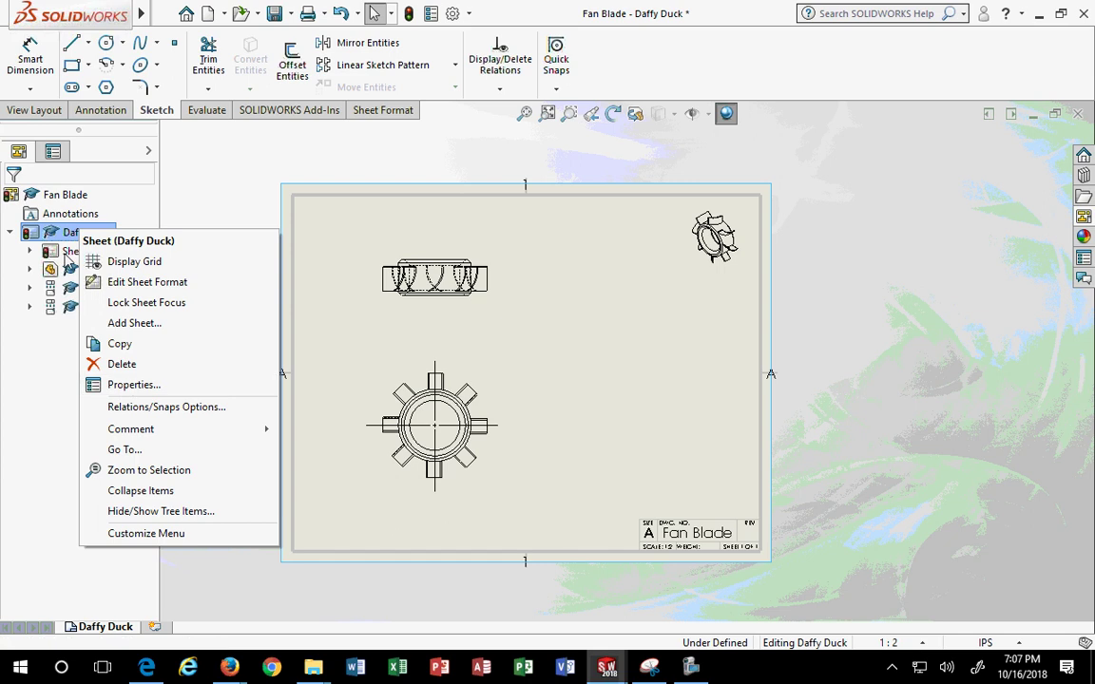
{"action": "left_click", "coordinate": [102, 233]}
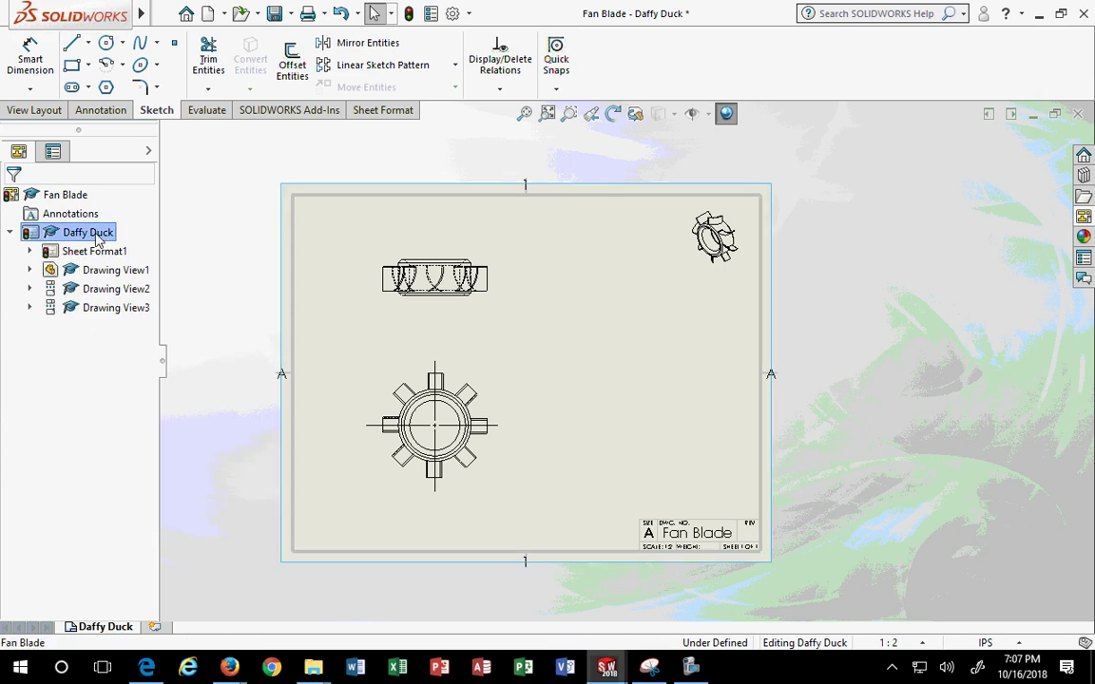
{"action": "right_click", "coordinate": [98, 238]}
{"action": "left_click", "coordinate": [134, 386]}
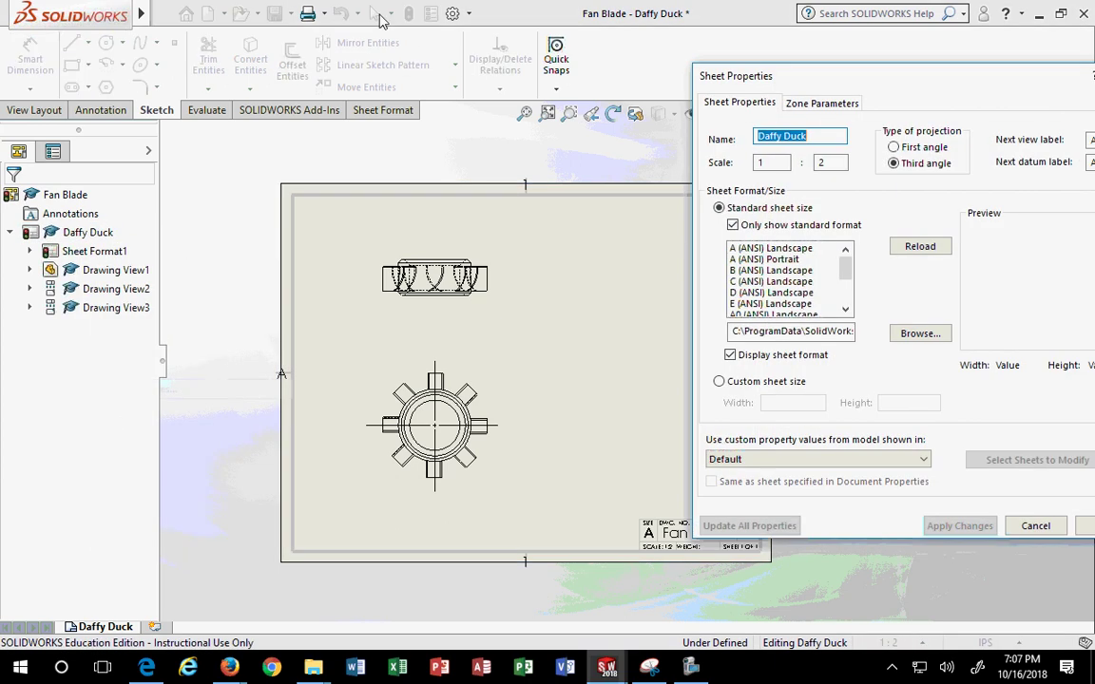
{"action": "left_click", "coordinate": [832, 162]}
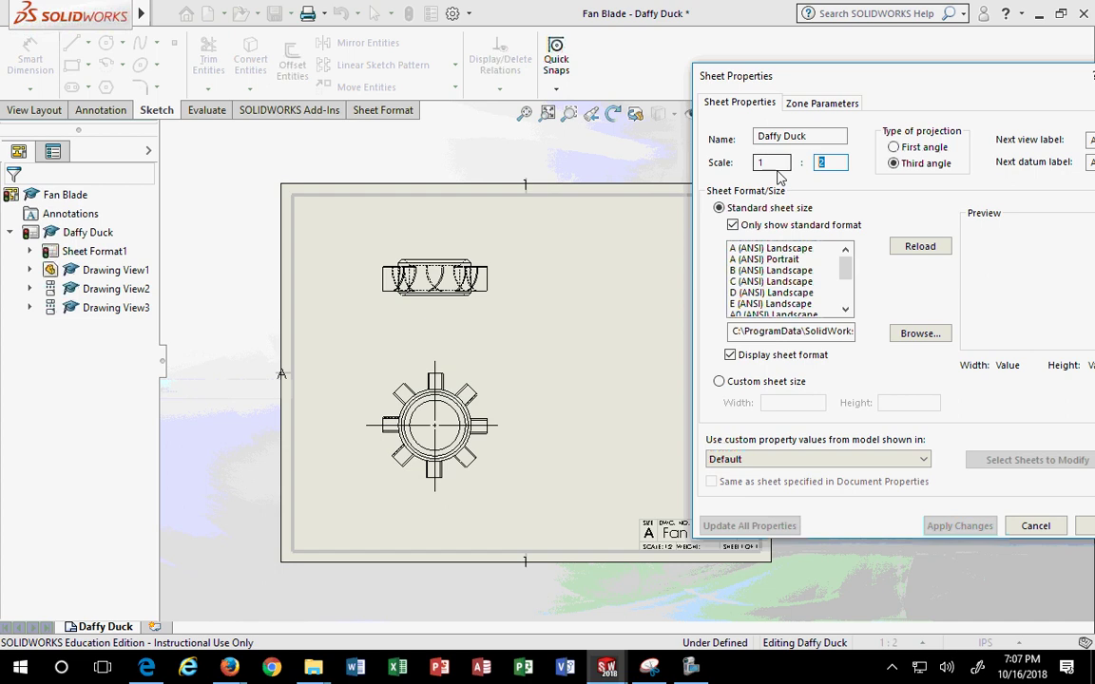
{"action": "type", "text": "1"}
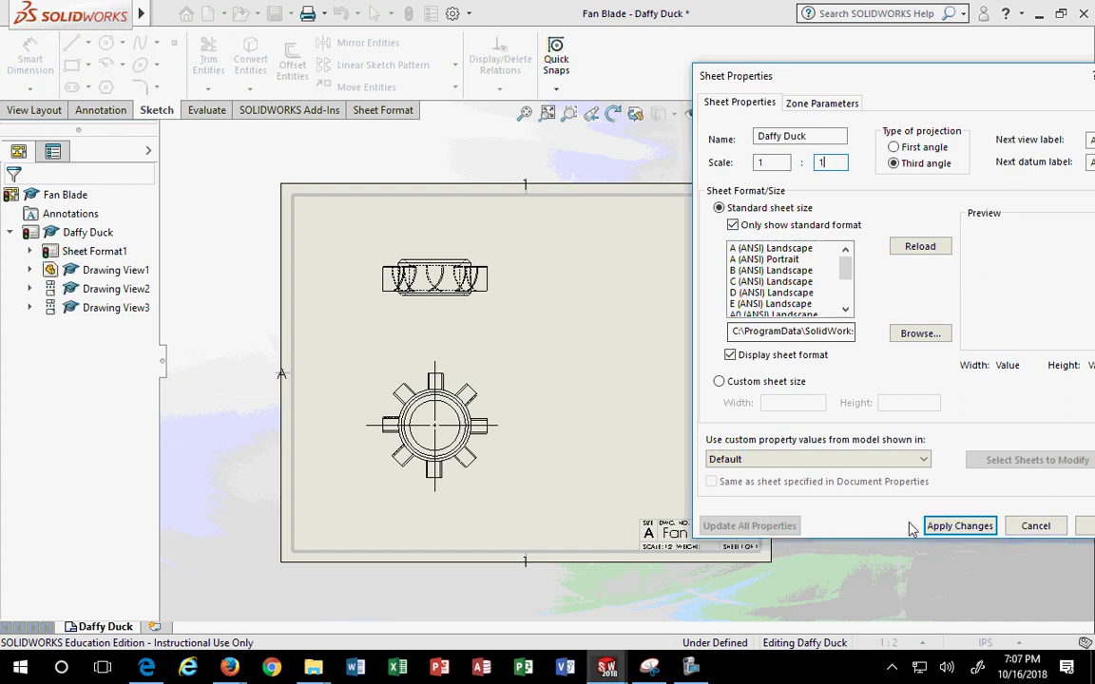
{"action": "left_click", "coordinate": [979, 525]}
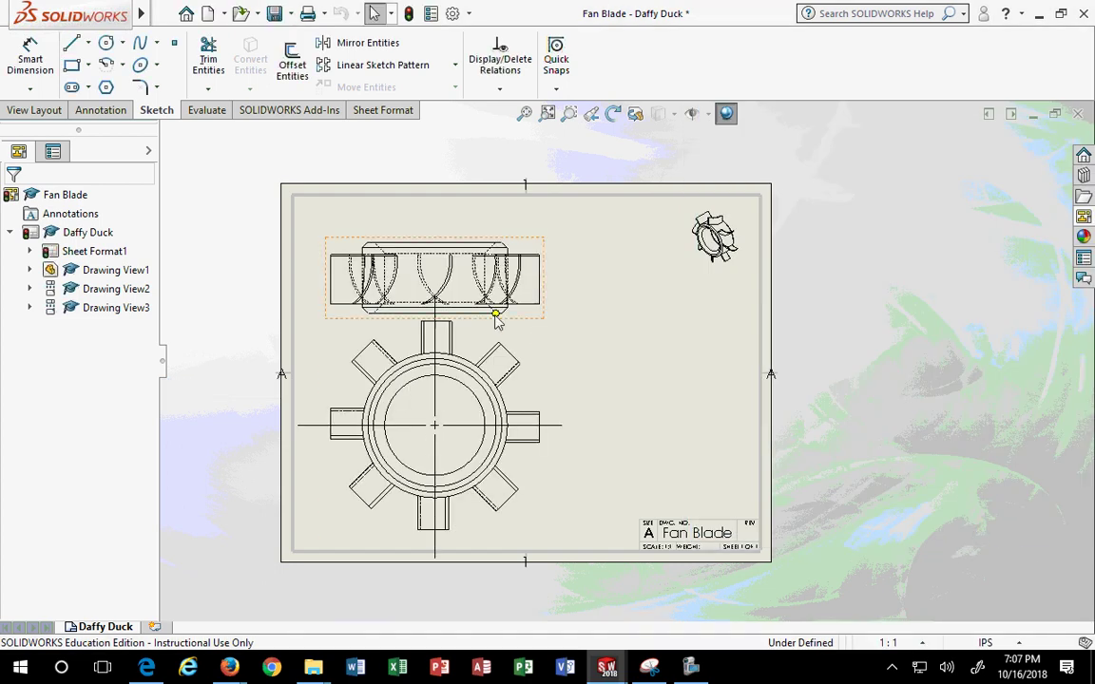
Move the top view higher on the sheet and nudge the front view slightly down to widen the space between them
{"action": "left_click_drag", "start_coordinate": [532, 317], "coordinate": [532, 295]}
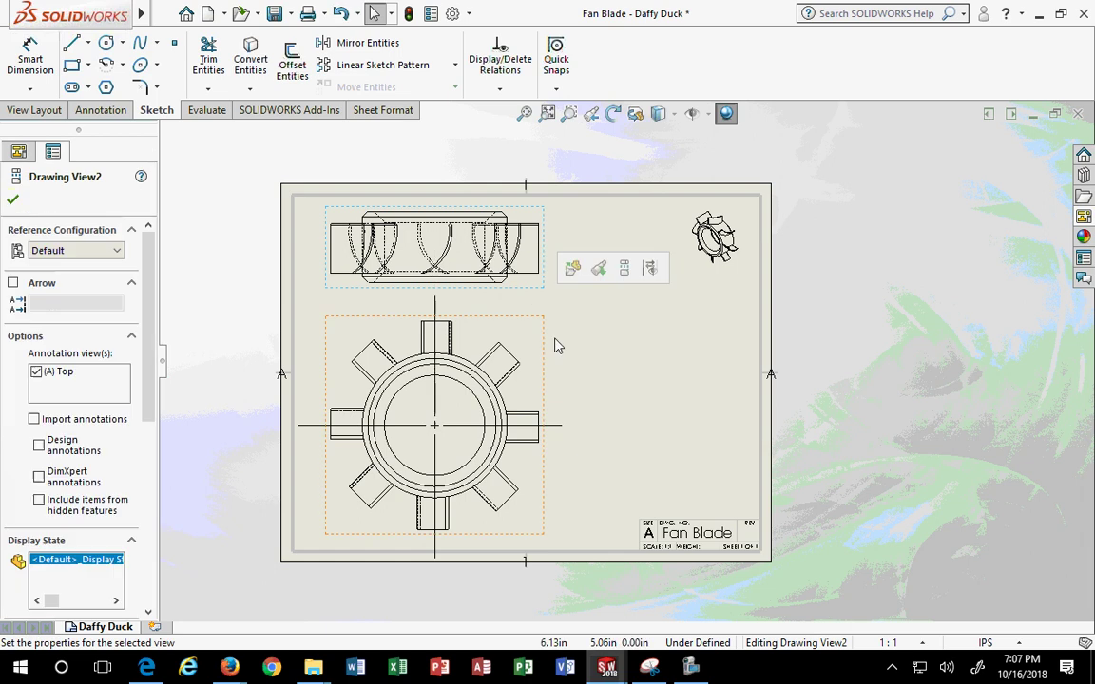
{"action": "left_click_drag", "start_coordinate": [545, 352], "coordinate": [545, 356]}
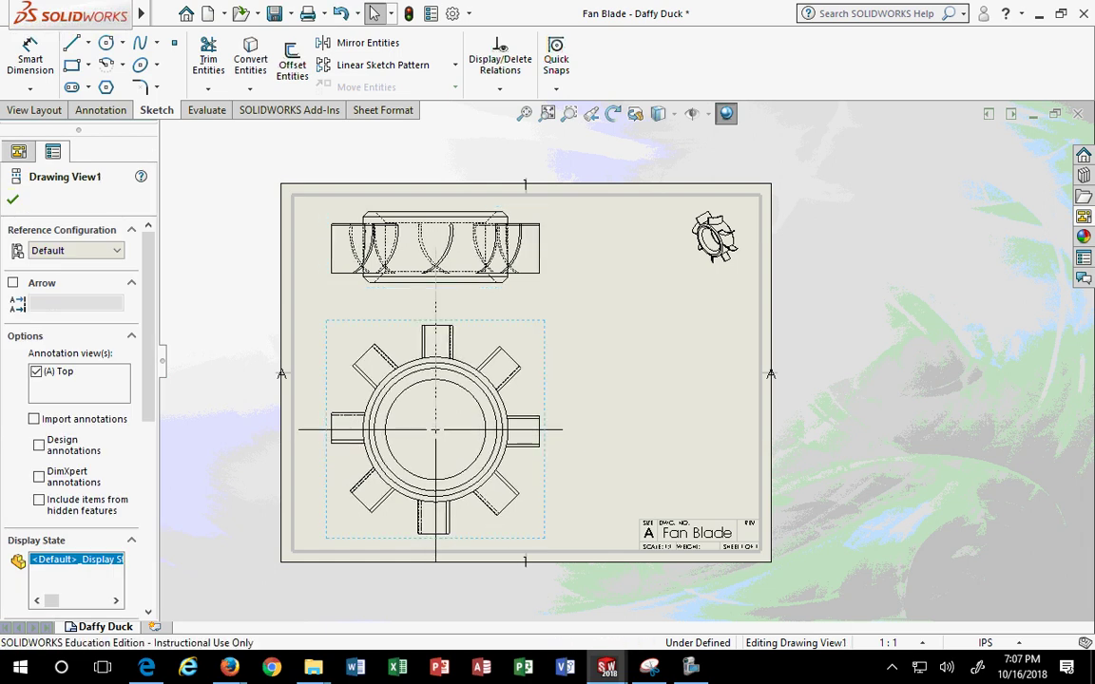
Shorten the lower, upper and left extension lines of the front view's center mark so they end closer to the blades
{"action": "left_click", "coordinate": [435, 561]}
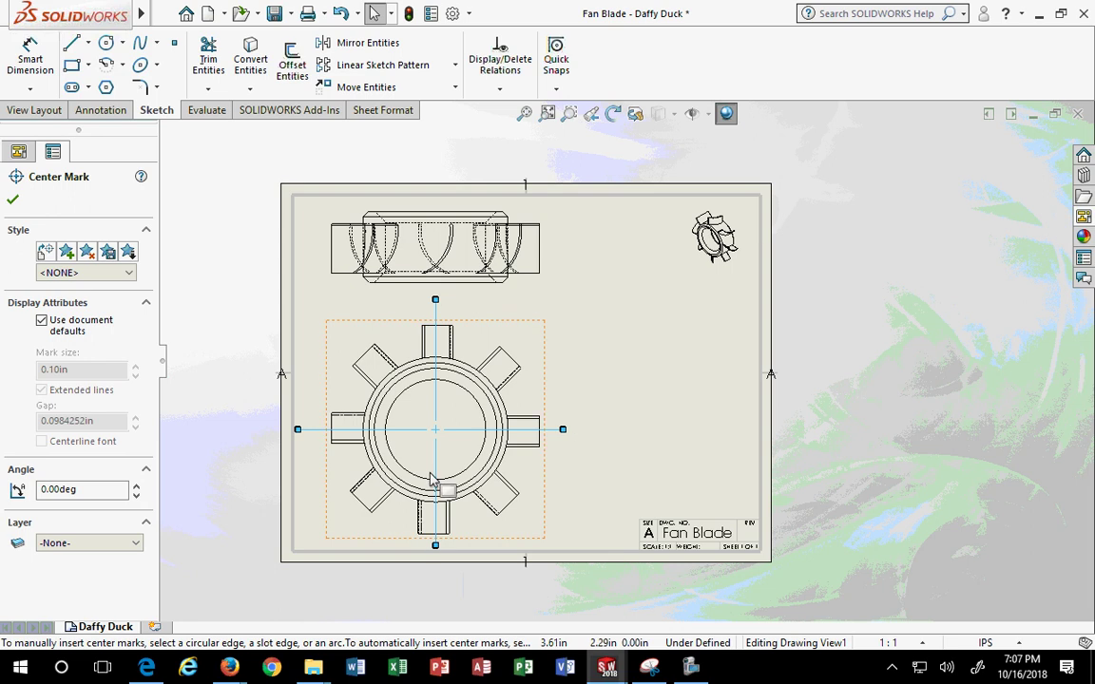
{"action": "left_click_drag", "start_coordinate": [437, 560], "coordinate": [442, 537]}
{"action": "left_click_drag", "start_coordinate": [435, 301], "coordinate": [436, 310]}
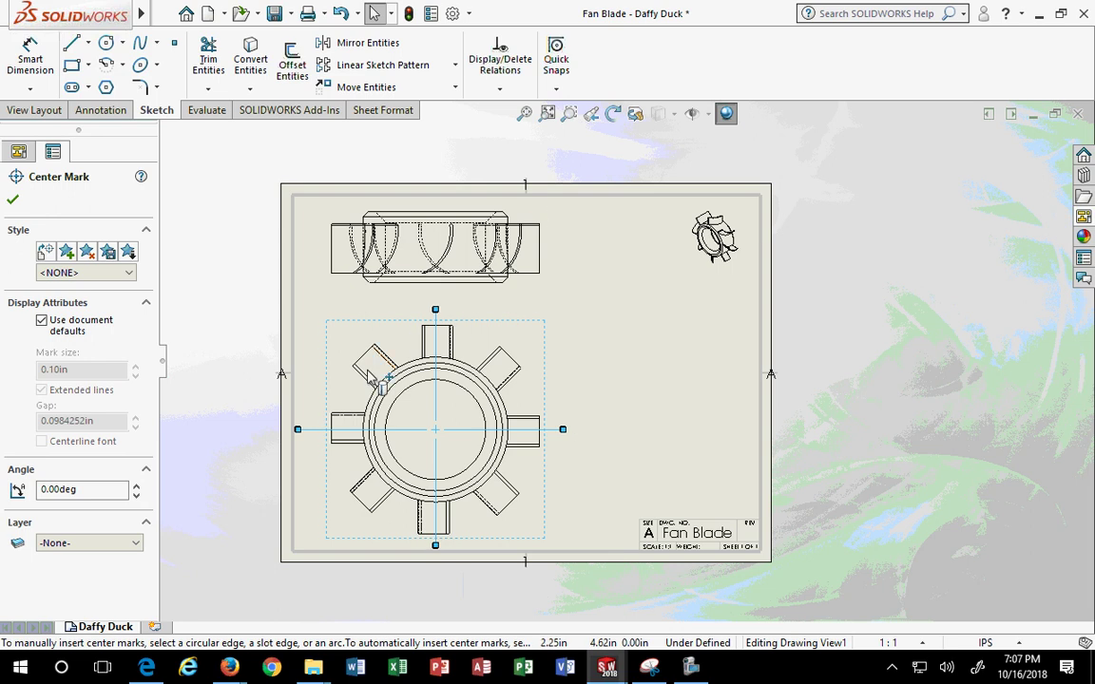
{"action": "left_click_drag", "start_coordinate": [298, 430], "coordinate": [315, 430]}
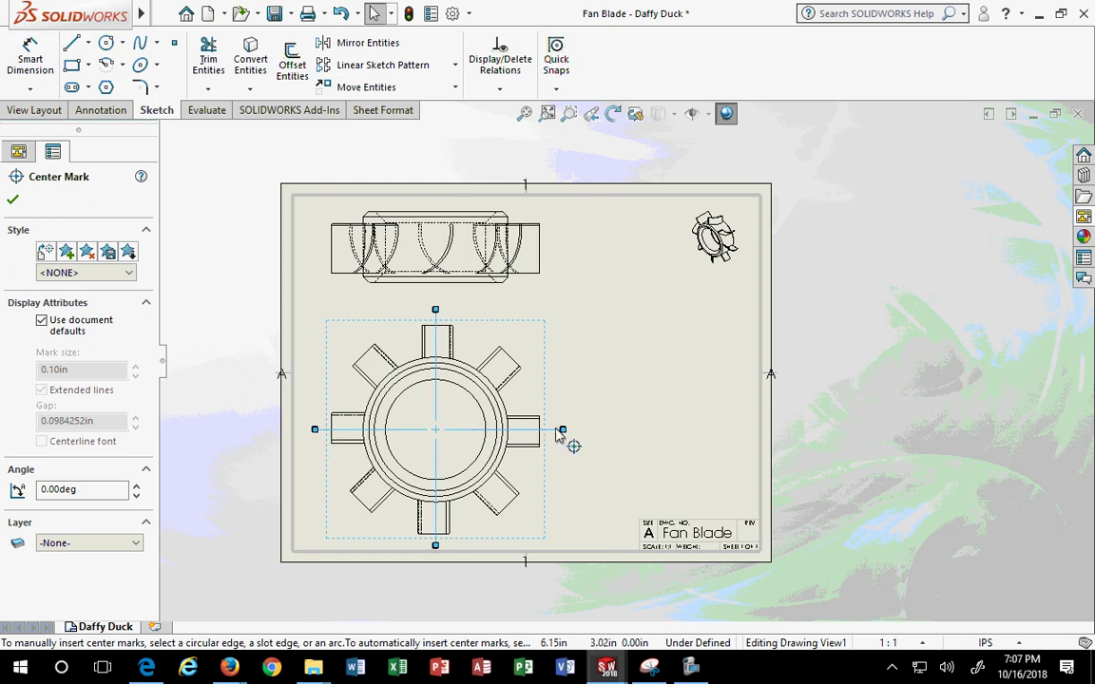
{"action": "left_click", "coordinate": [601, 418]}
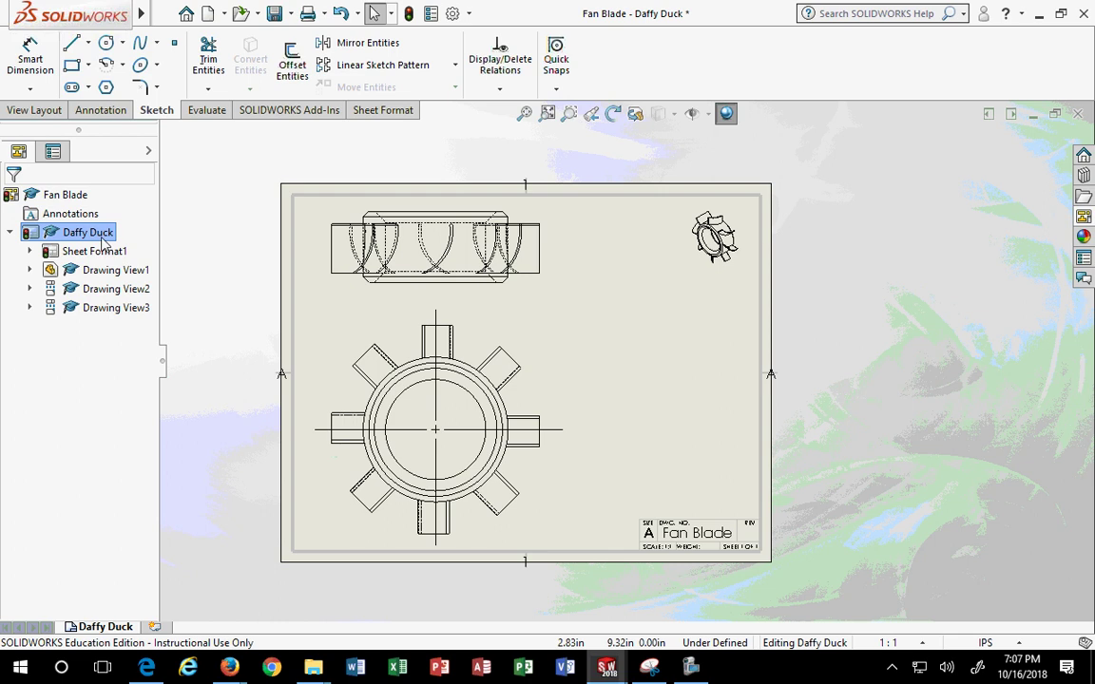
Set the sheet scale to 3:4 in the sheet properties and apply the change
{"action": "right_click", "coordinate": [78, 232]}
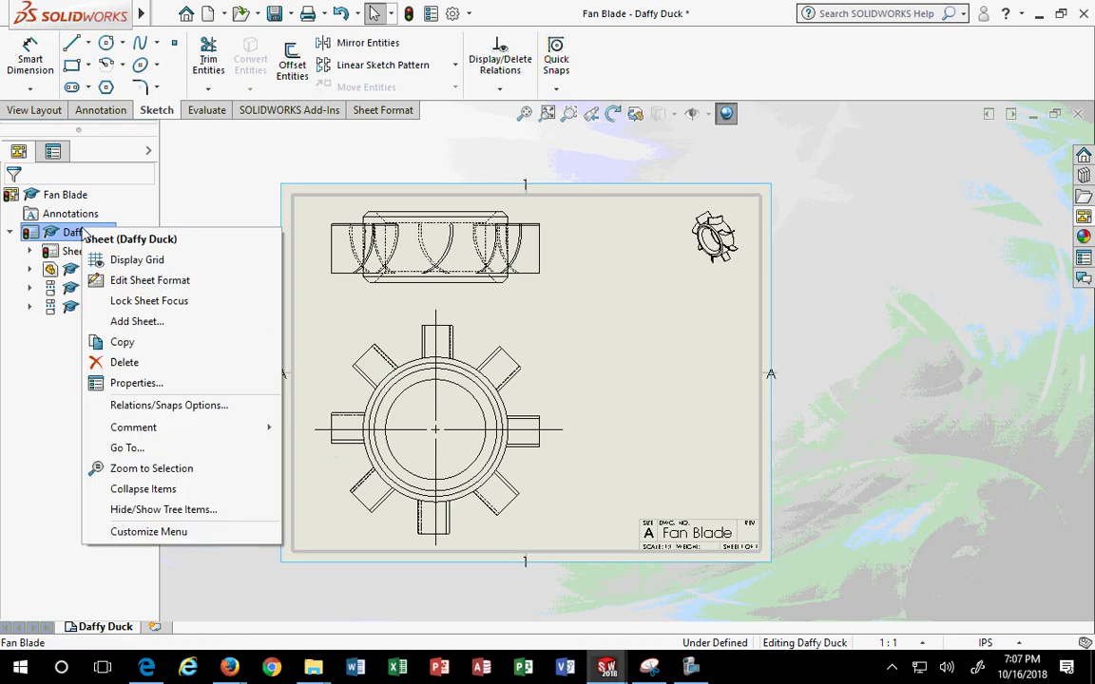
{"action": "left_click", "coordinate": [142, 384]}
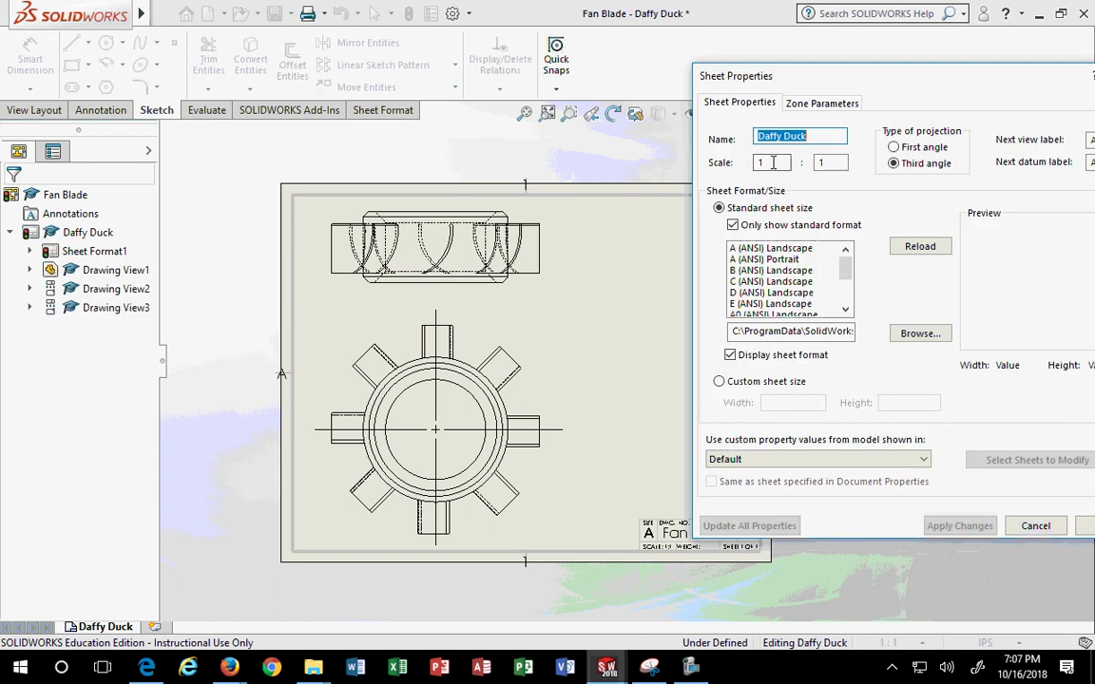
{"action": "type", "text": "3"}
{"action": "key", "text": "Tab"}
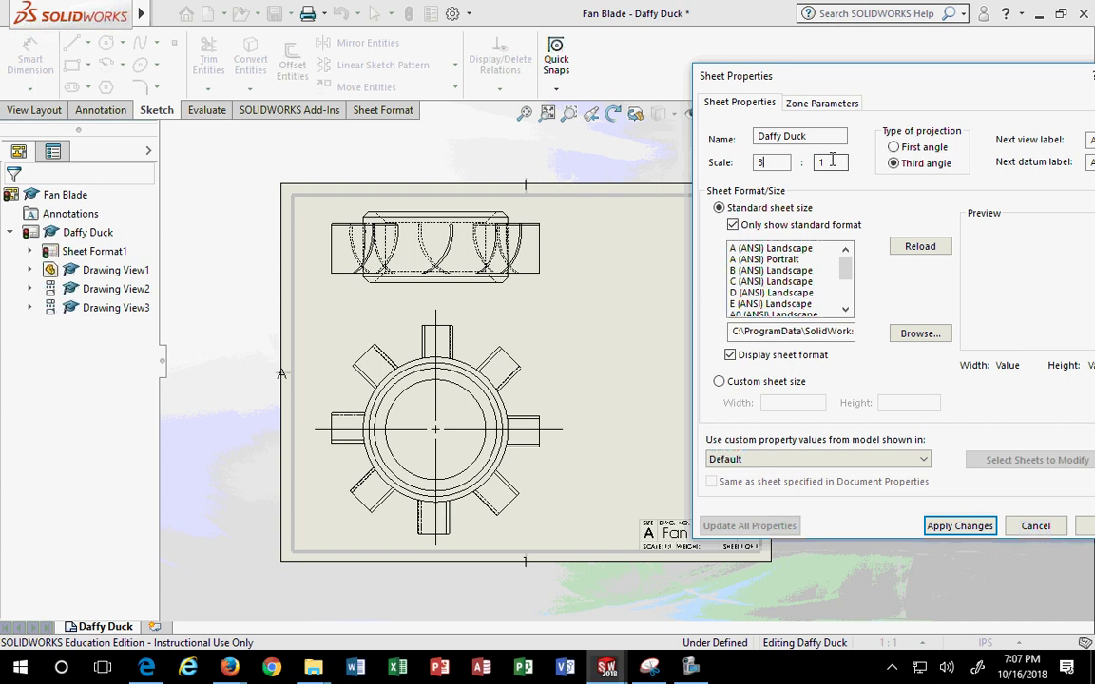
{"action": "type", "text": "4"}
{"action": "key", "text": "Return"}
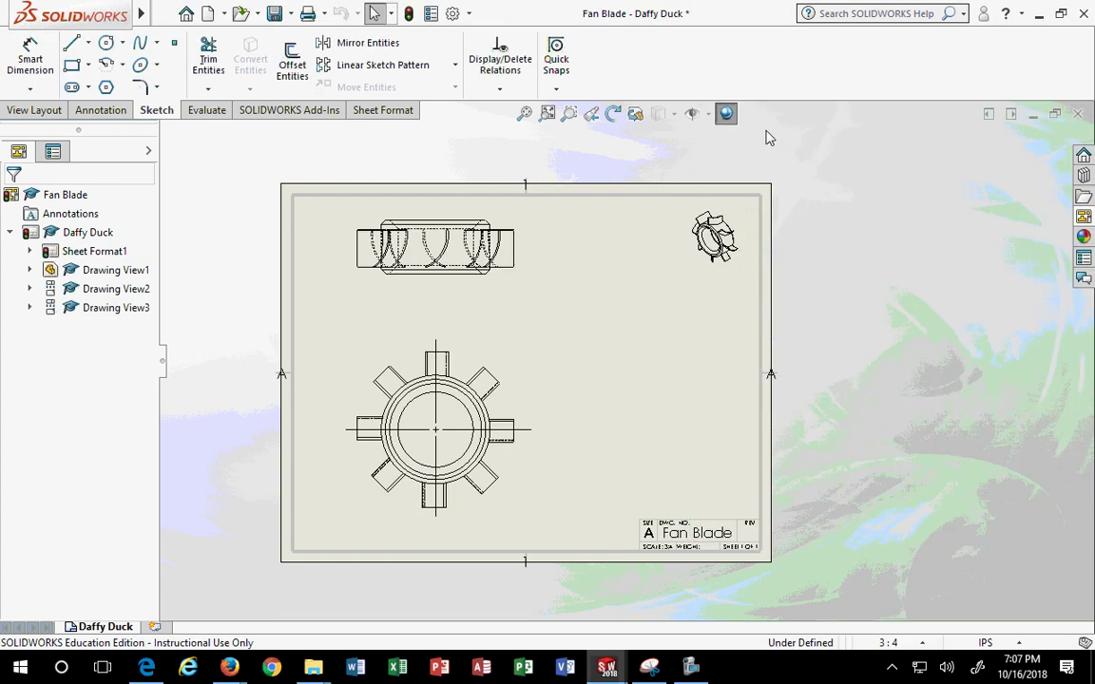
Shift the top view slightly down toward the front view
{"action": "left_click", "coordinate": [459, 285]}
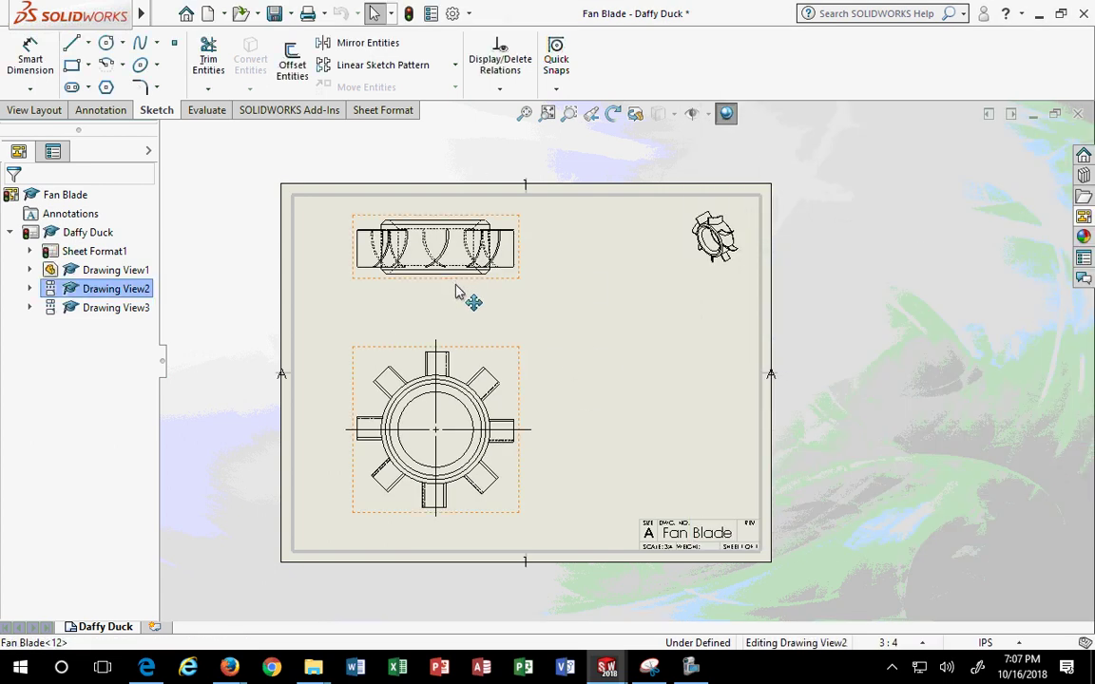
{"action": "left_click", "coordinate": [619, 331]}
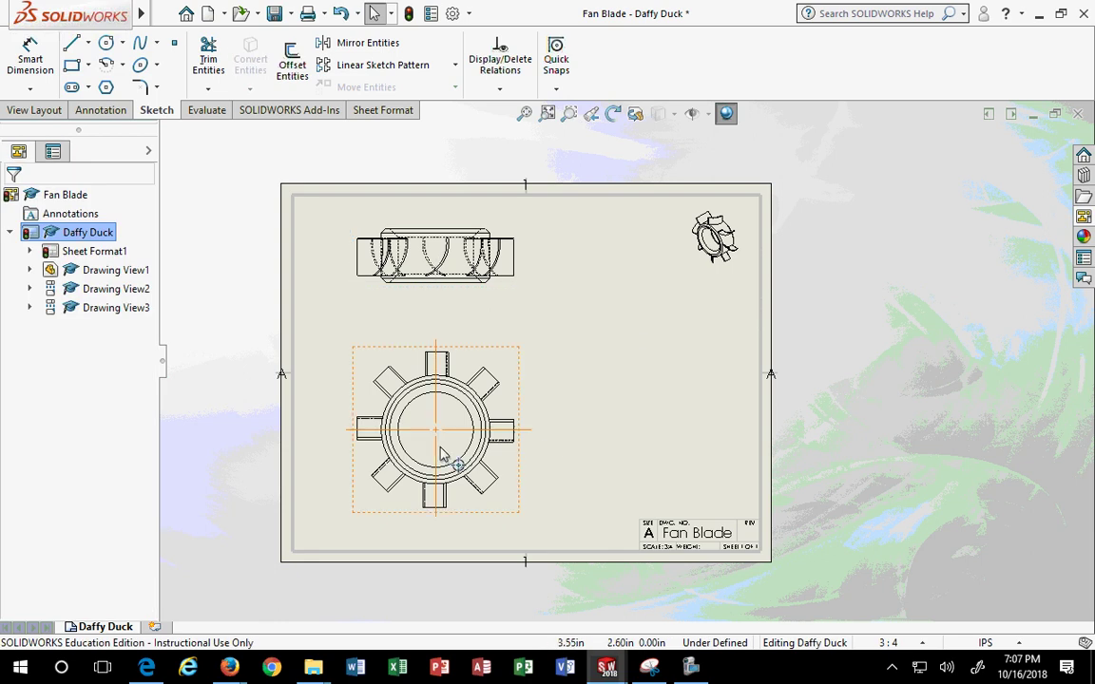
Start inserting model items with the front view as the only destination view, using the selected feature as the source
{"action": "scroll", "coordinate": [446, 459], "scroll_direction": "down", "scroll_amount": 3}
{"action": "scroll", "coordinate": [535, 454], "scroll_direction": "up", "scroll_amount": 3}
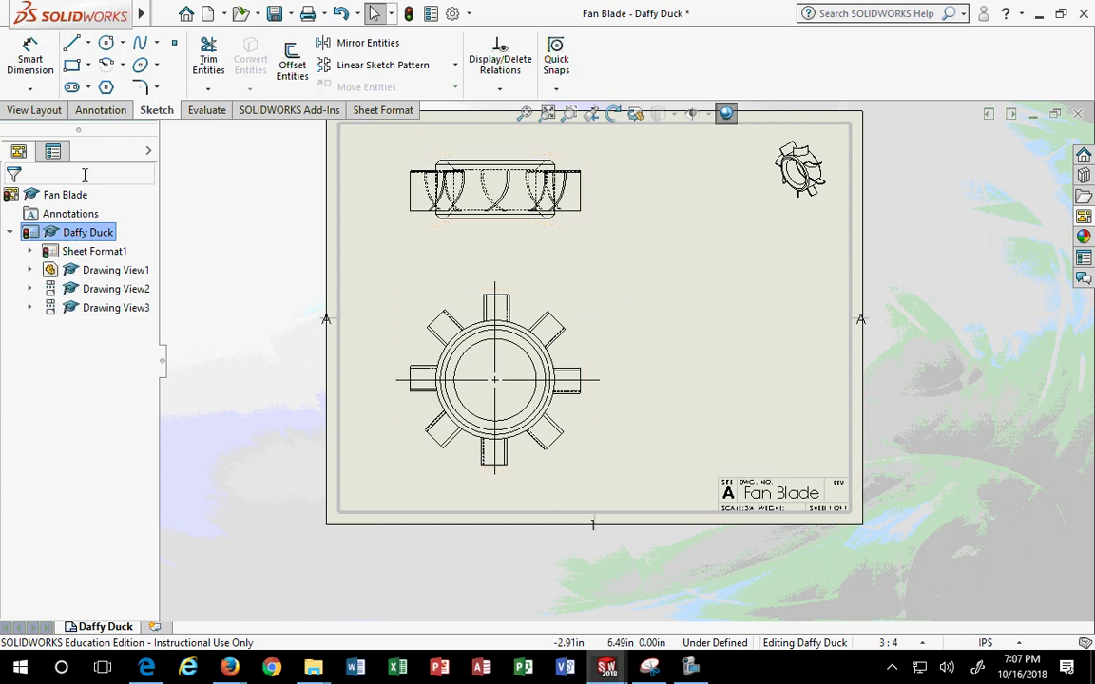
{"action": "left_click", "coordinate": [115, 115]}
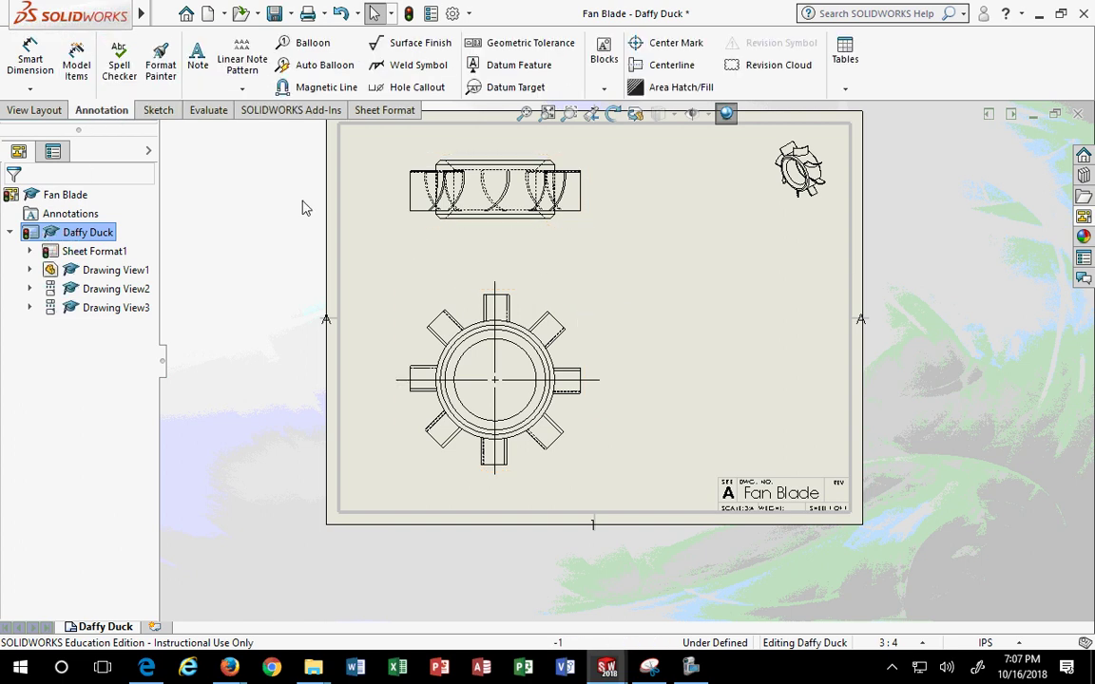
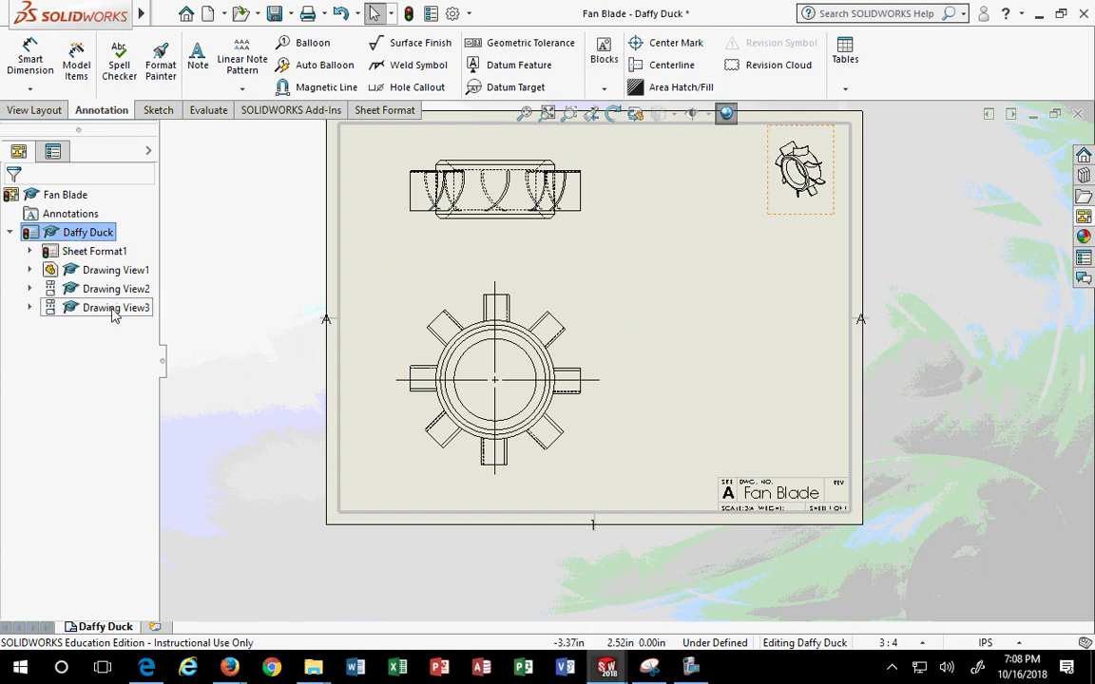
{"action": "left_click", "coordinate": [76, 62]}
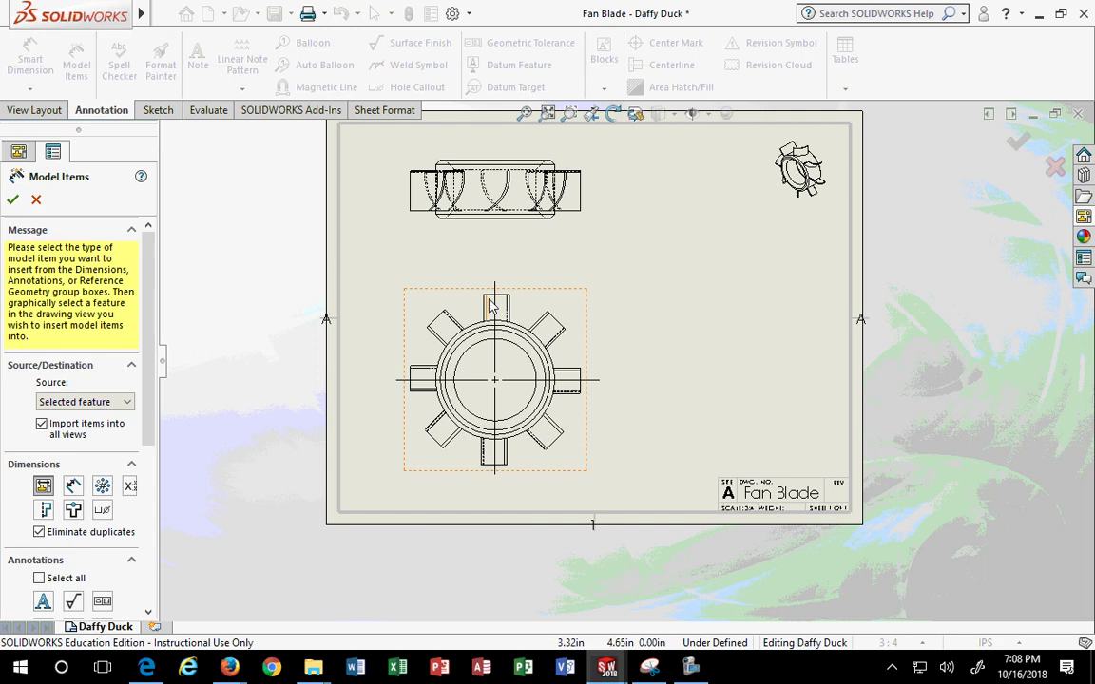
{"action": "left_click", "coordinate": [559, 300]}
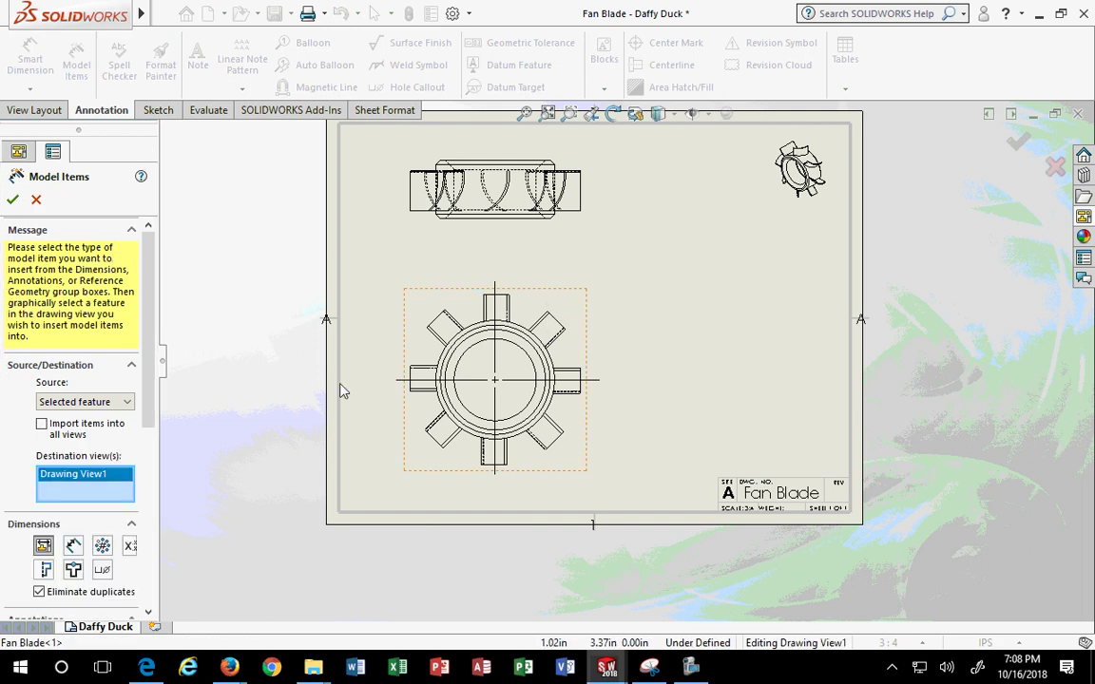
{"action": "scroll", "coordinate": [147, 376], "scroll_direction": "down", "scroll_amount": 5}
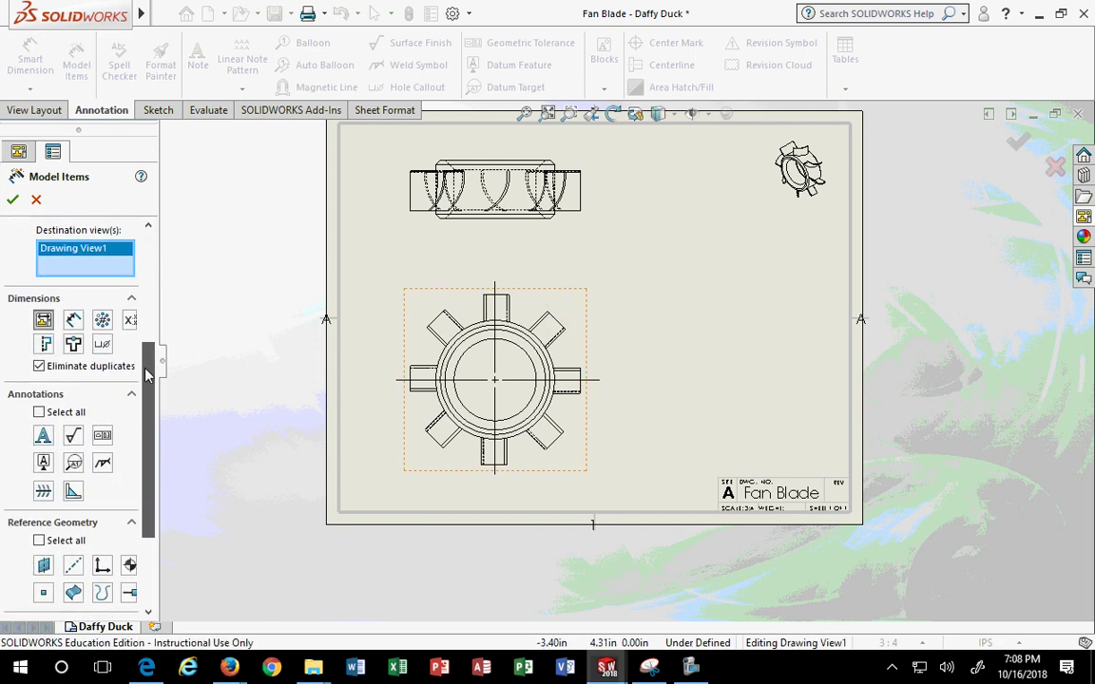
{"action": "scroll", "coordinate": [147, 375], "scroll_direction": "down", "scroll_amount": 1}
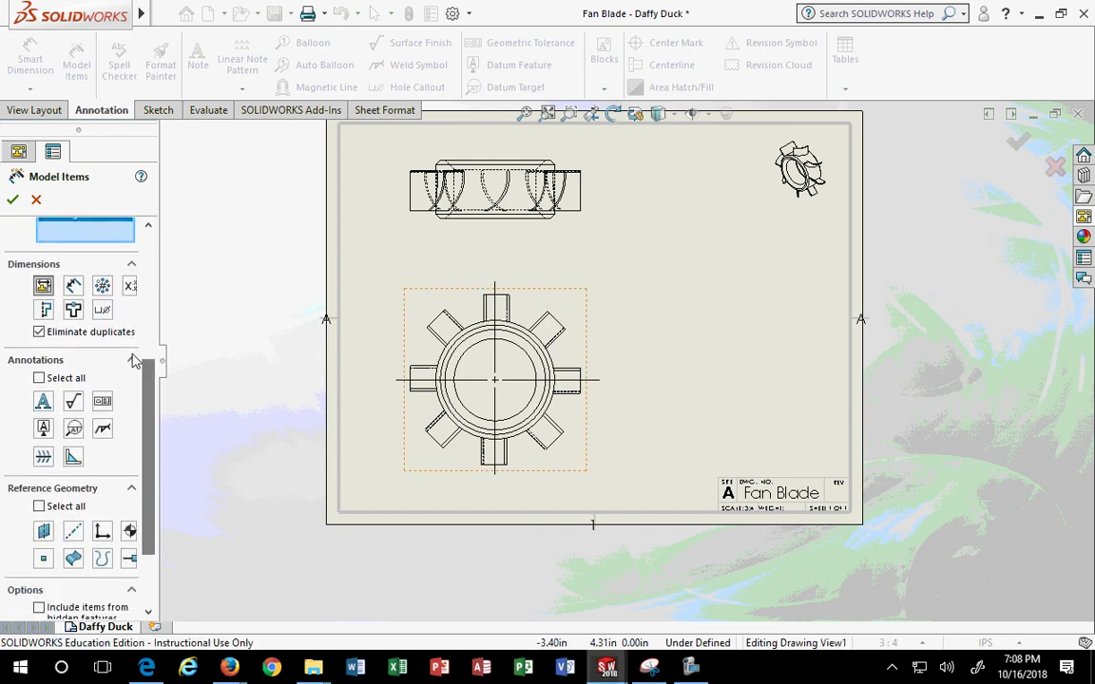
Include dimensions not marked for drawing, instance/revolution counts, toleranced dimensions and Hole Wizard profiles in the model items for insertion
{"action": "left_click", "coordinate": [73, 287]}
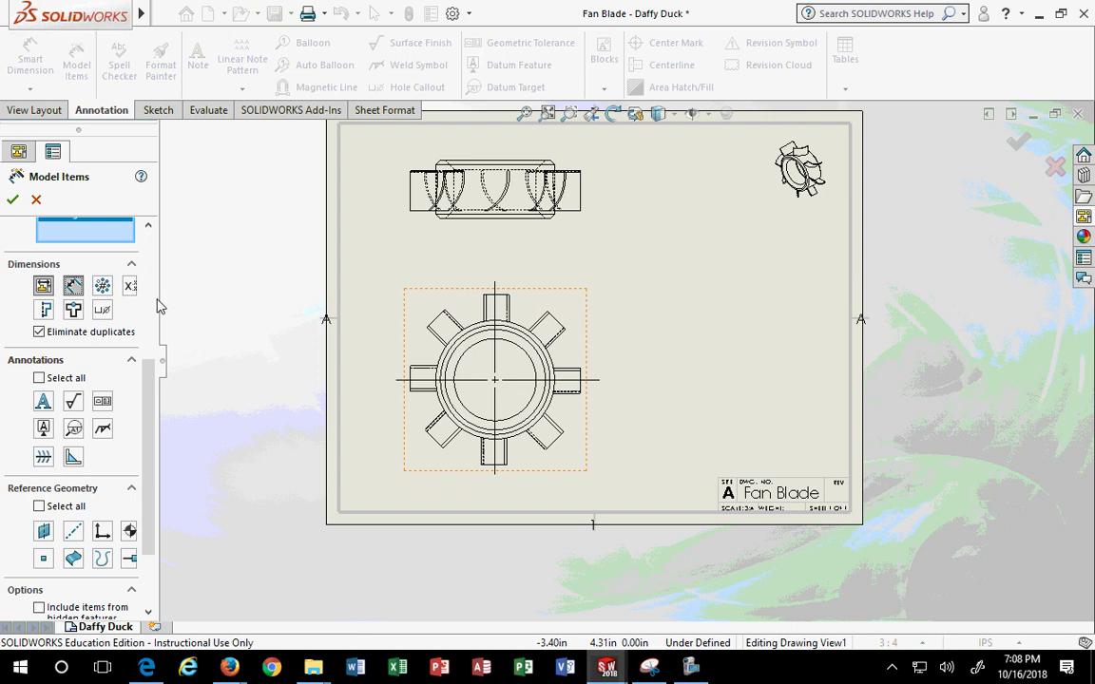
{"action": "left_click_drag", "start_coordinate": [159, 306], "coordinate": [196, 306]}
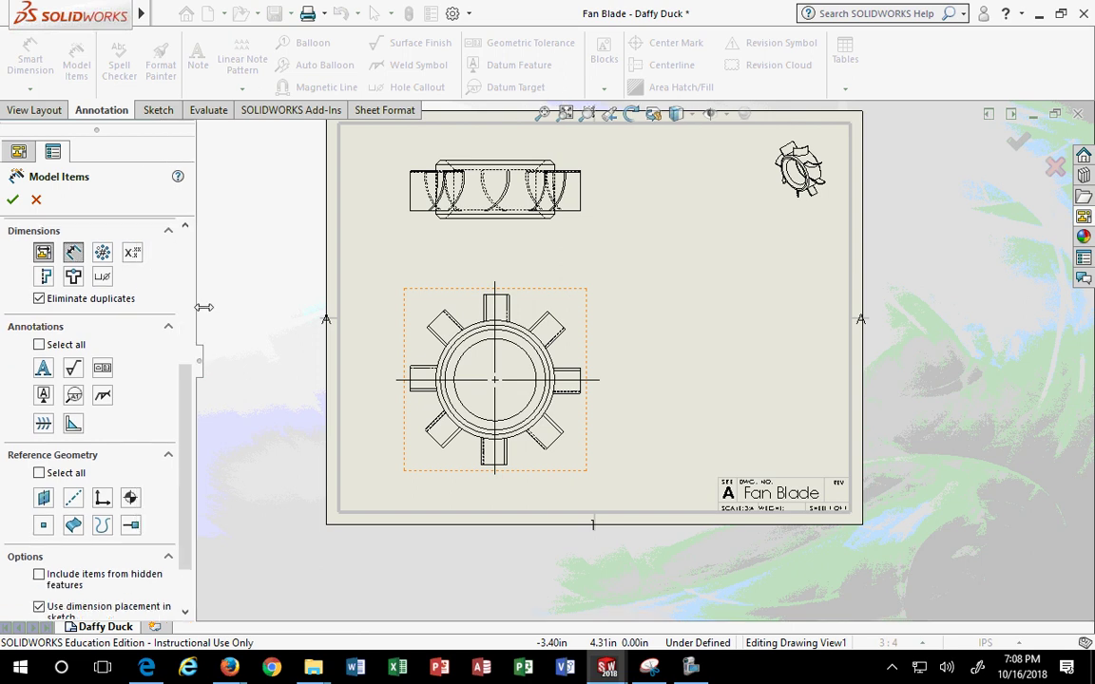
{"action": "left_click", "coordinate": [102, 252]}
{"action": "left_click", "coordinate": [132, 251]}
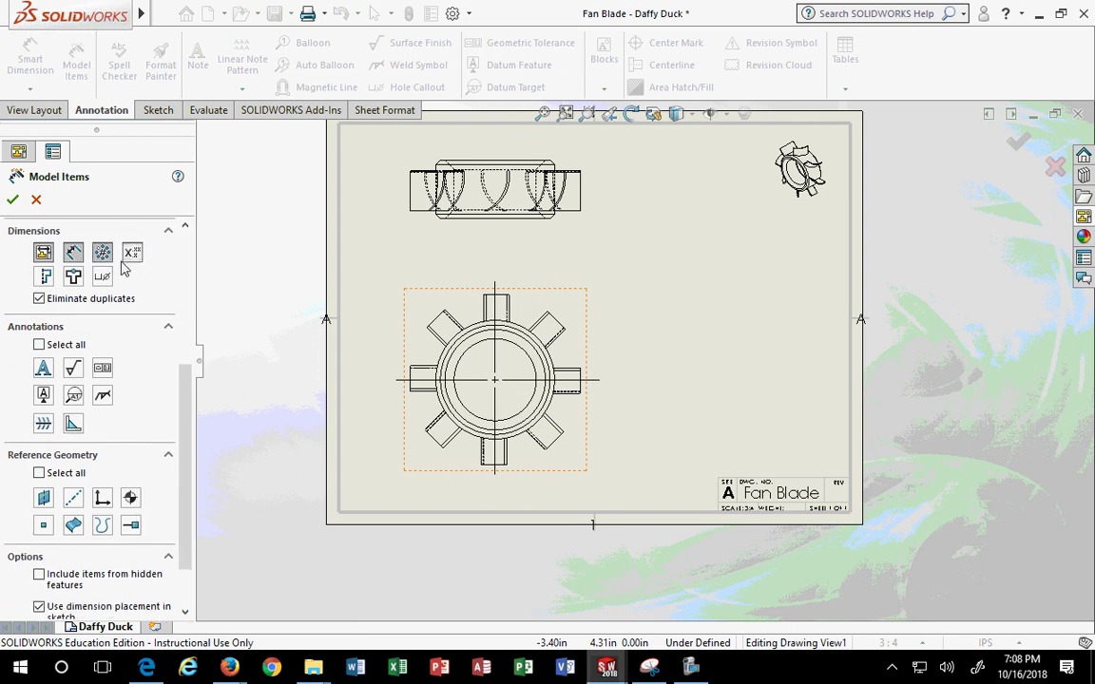
{"action": "left_click", "coordinate": [45, 278]}
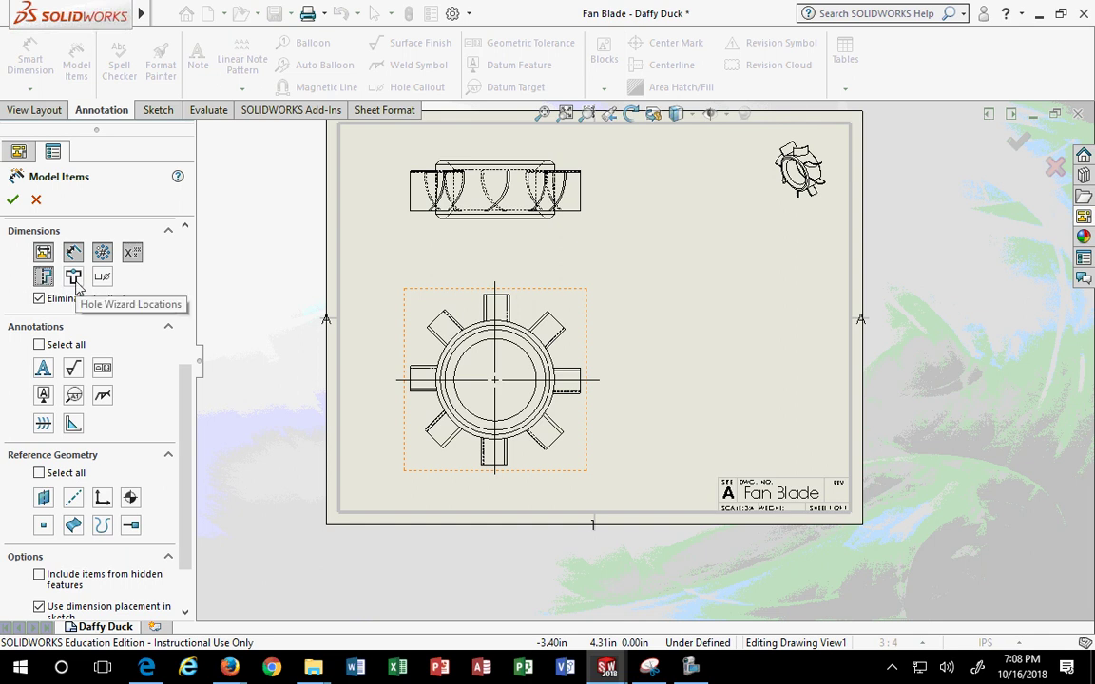
Set the model items to import hole wizard locations and hole callouts, leaving hole wizard profiles out
{"action": "left_click", "coordinate": [74, 279]}
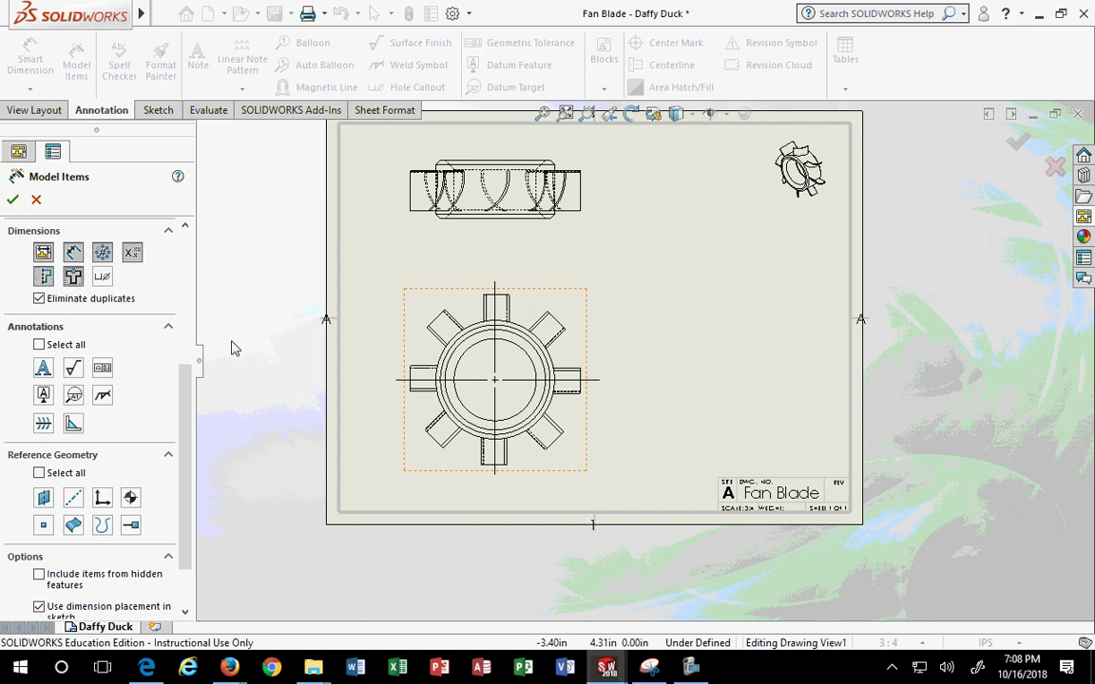
{"action": "left_click", "coordinate": [104, 279]}
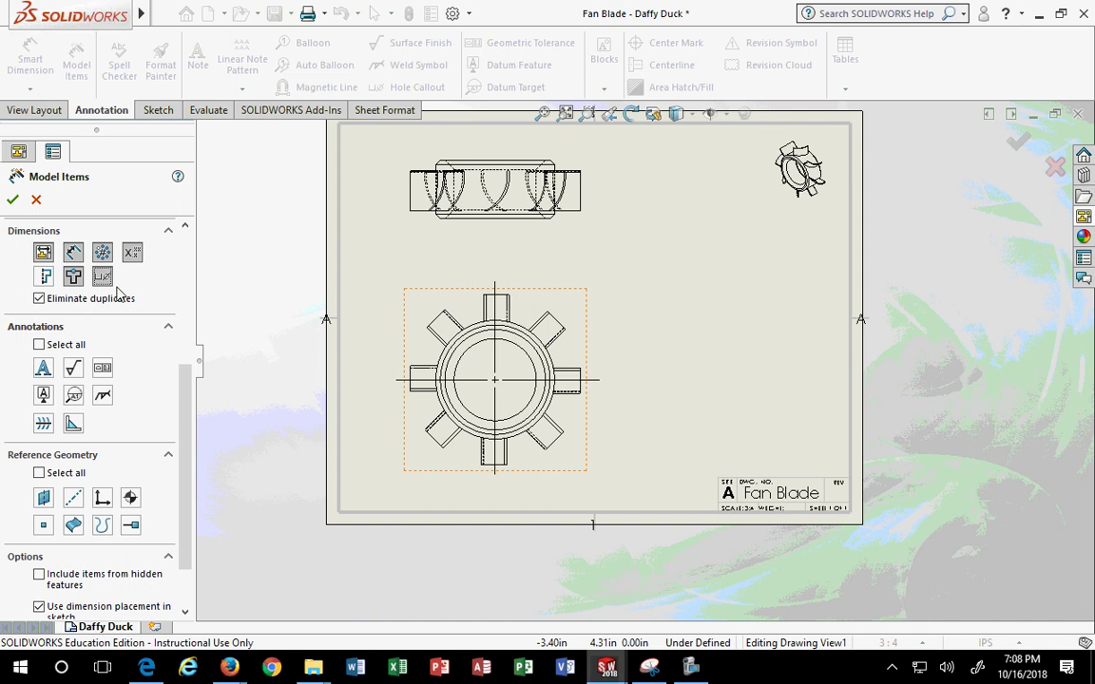
{"action": "left_click", "coordinate": [45, 278]}
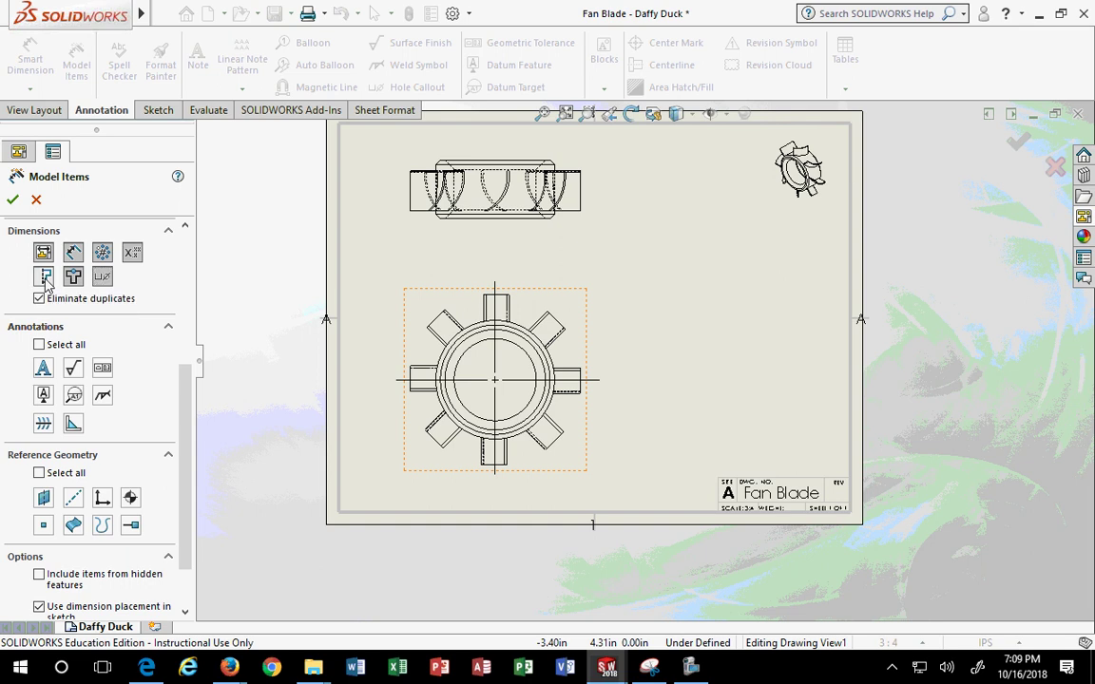
{"action": "left_click", "coordinate": [102, 276]}
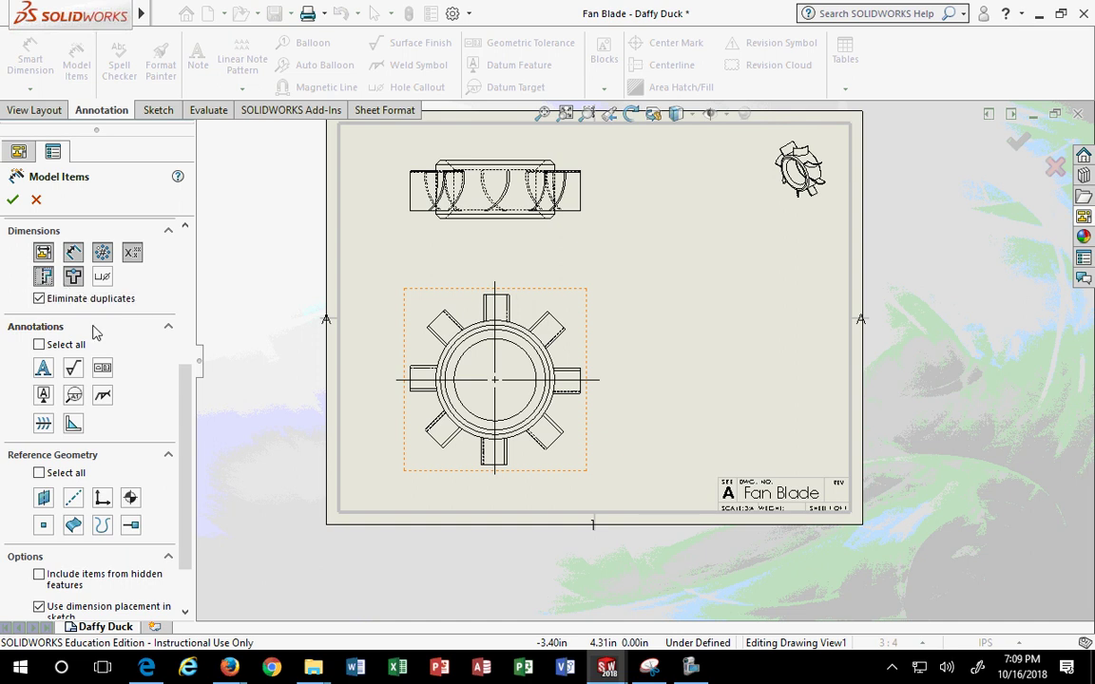
{"action": "left_click", "coordinate": [103, 276]}
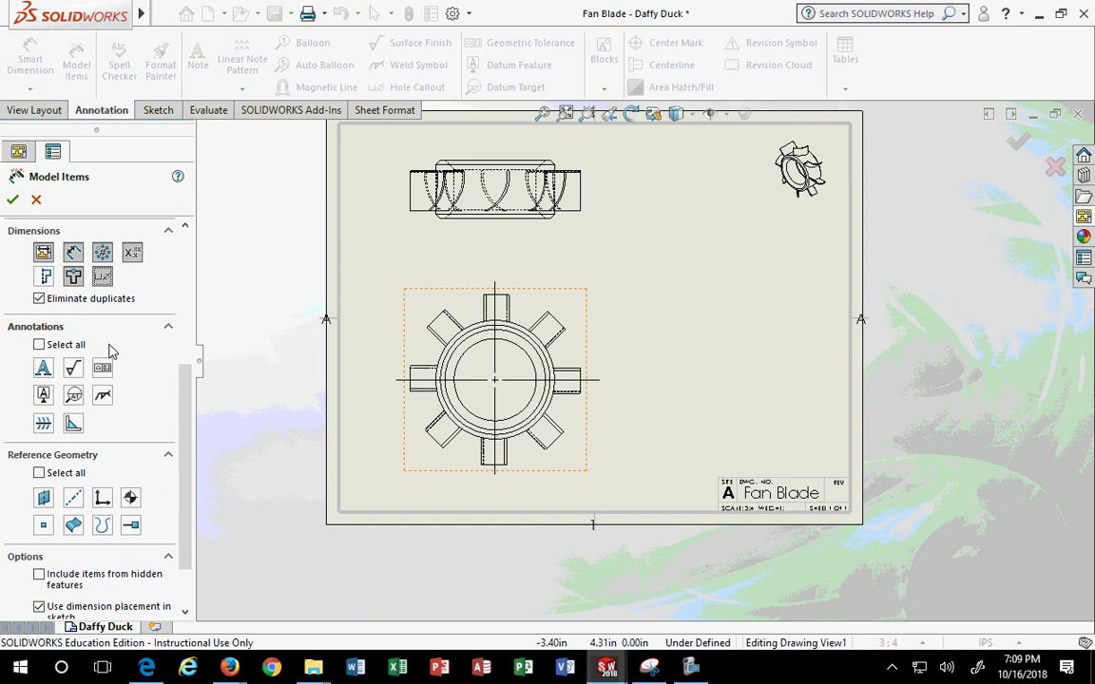
{"action": "scroll", "coordinate": [189, 394], "scroll_direction": "down", "scroll_amount": 2}
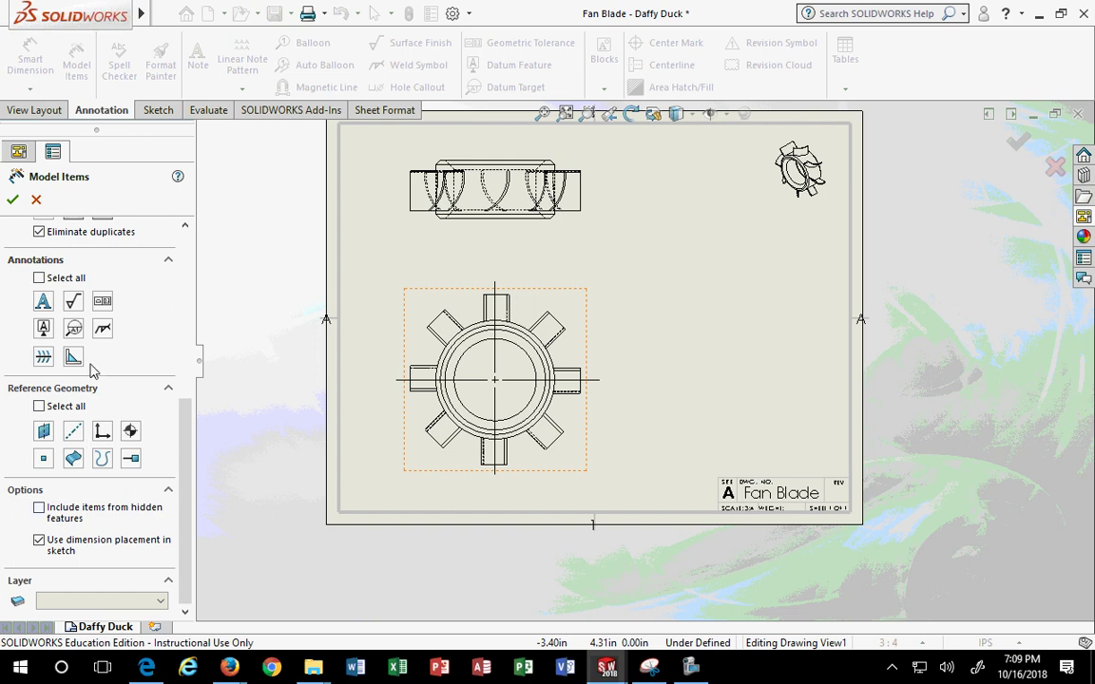
{"action": "scroll", "coordinate": [93, 370], "scroll_direction": "up", "scroll_amount": 3}
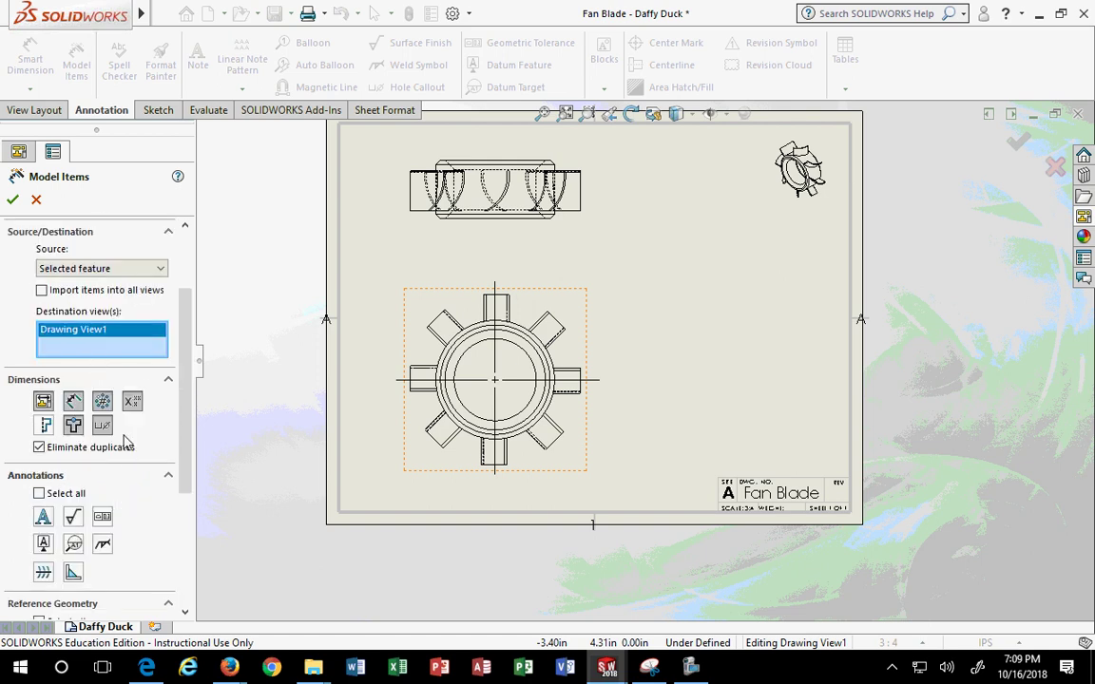
Try importing the model items into all views, switching the source to the entire model, and undo the import
{"action": "left_click", "coordinate": [42, 290]}
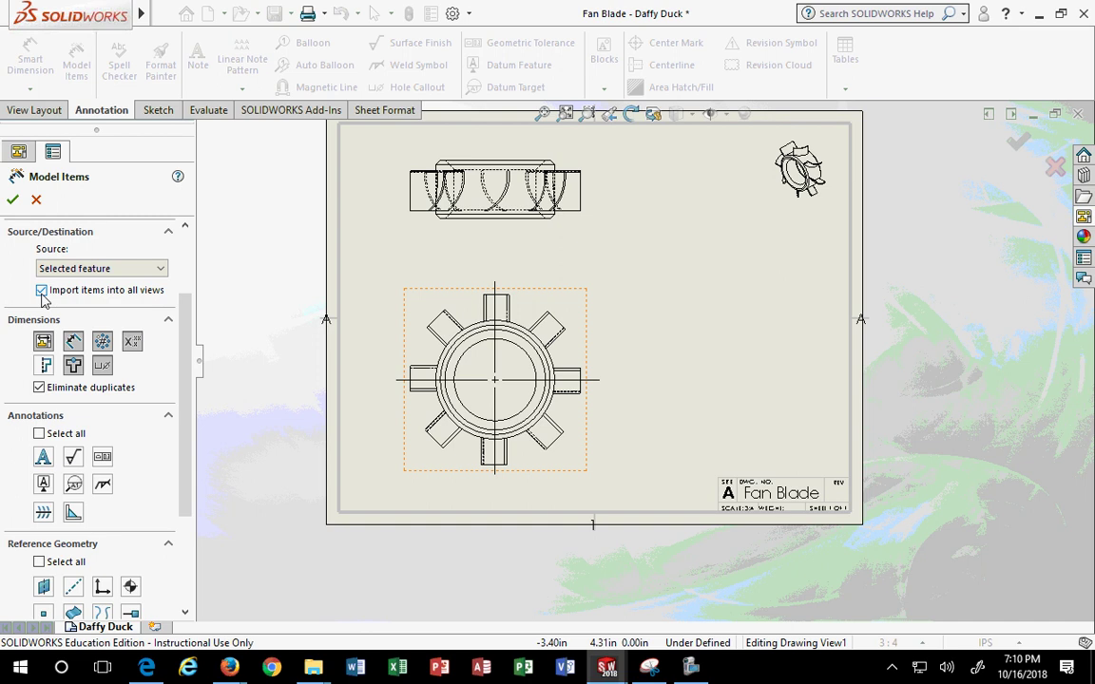
{"action": "left_click", "coordinate": [13, 200]}
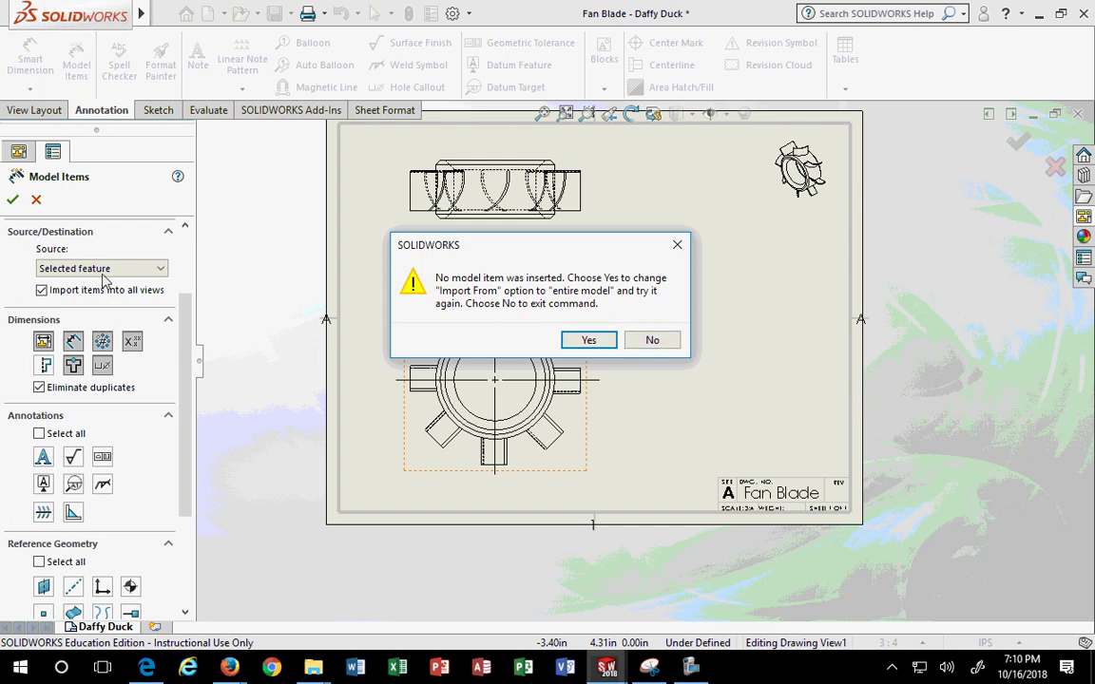
{"action": "left_click", "coordinate": [587, 341]}
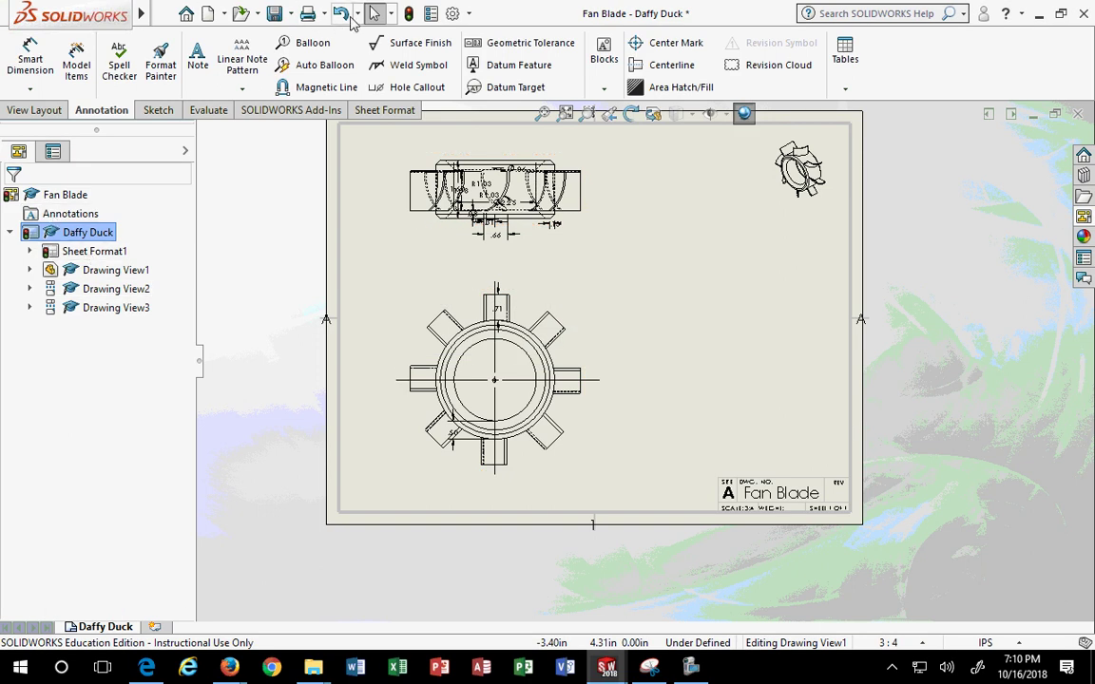
{"action": "left_click", "coordinate": [340, 13]}
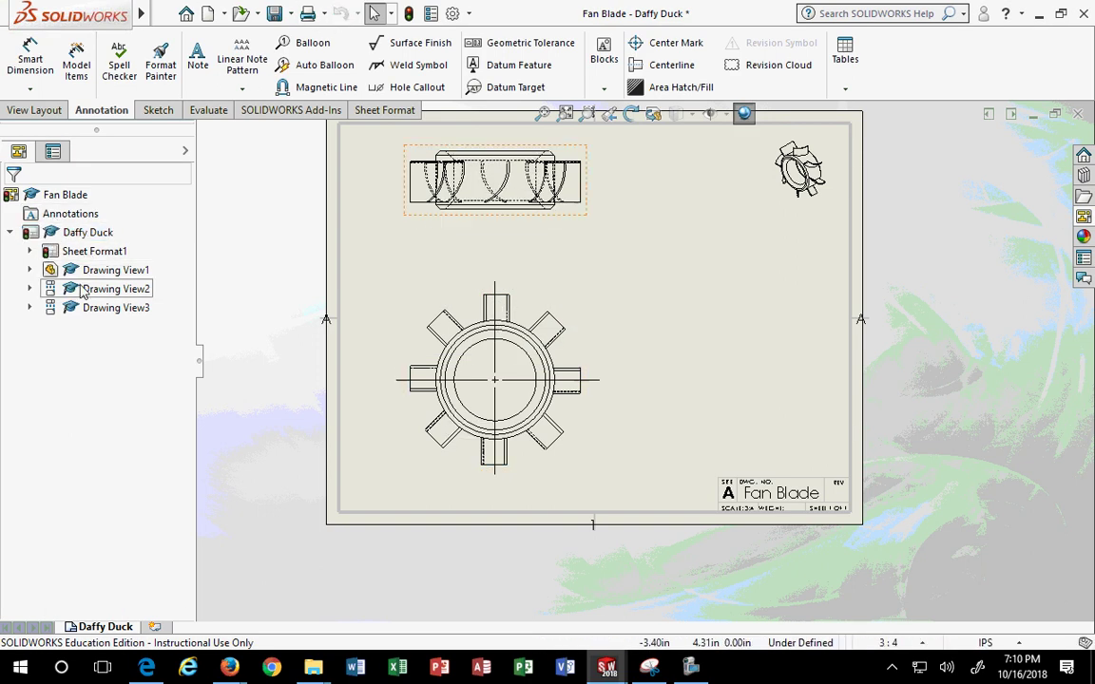
Insert model items again with Entire model as the source and import them into all drawing views
{"action": "left_click", "coordinate": [411, 303]}
{"action": "right_click", "coordinate": [414, 304]}
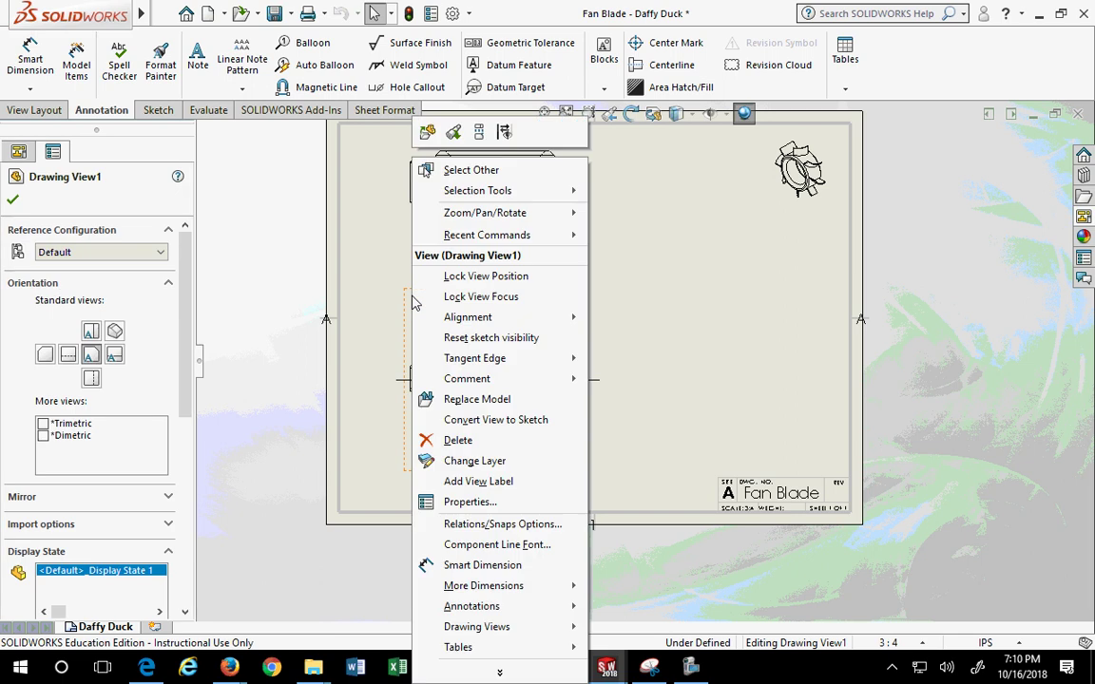
{"action": "left_click", "coordinate": [176, 269]}
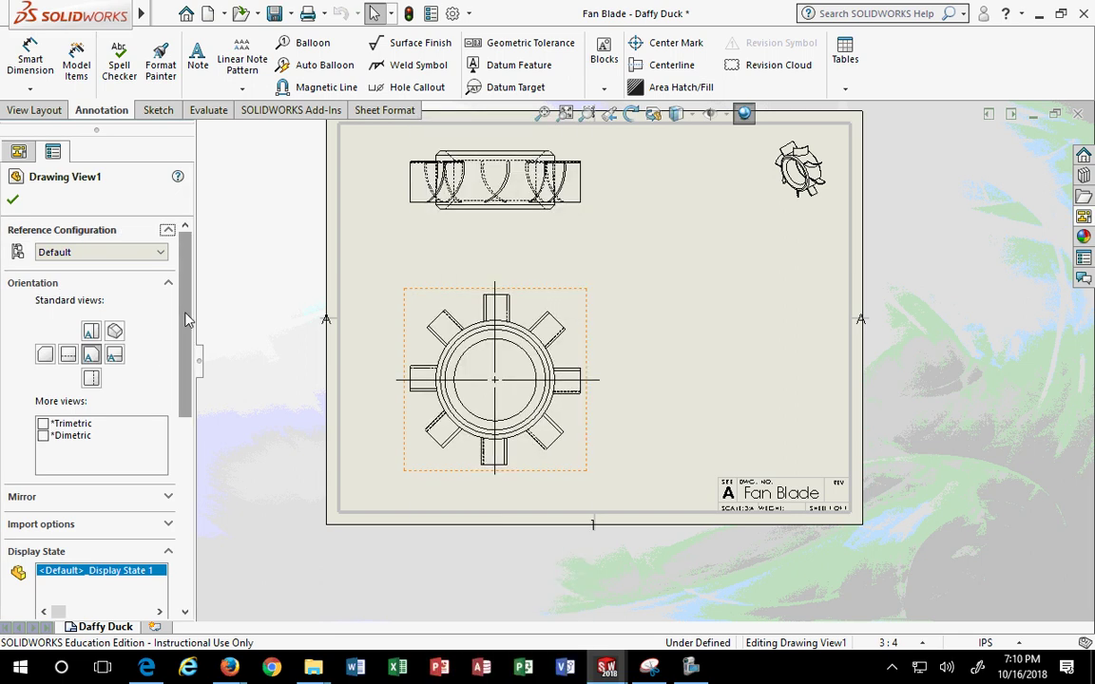
{"action": "left_click", "coordinate": [76, 69]}
{"action": "scroll", "coordinate": [176, 475], "scroll_direction": "down", "scroll_amount": 5}
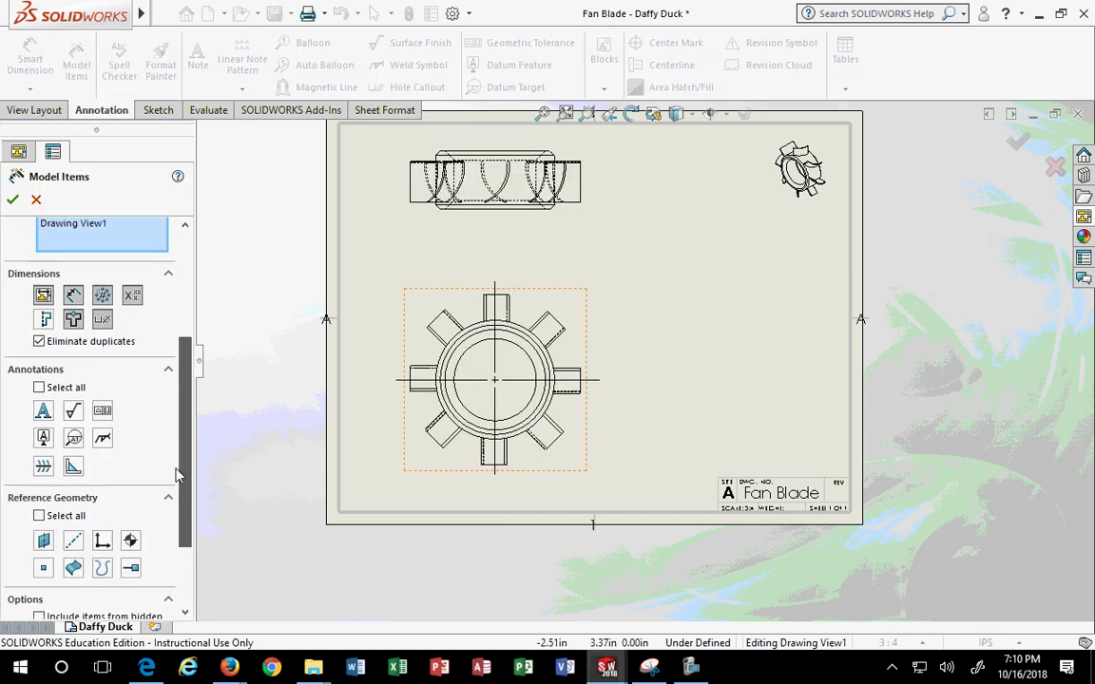
{"action": "scroll", "coordinate": [175, 456], "scroll_direction": "up", "scroll_amount": 5}
{"action": "left_click", "coordinate": [106, 299]}
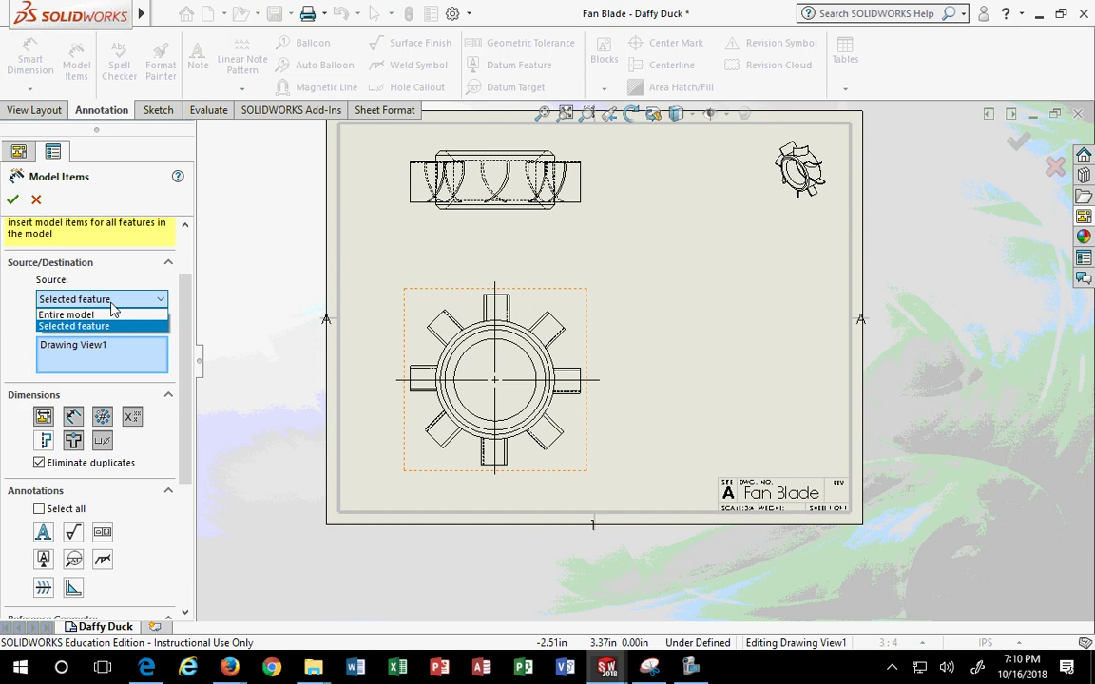
{"action": "left_click", "coordinate": [67, 315]}
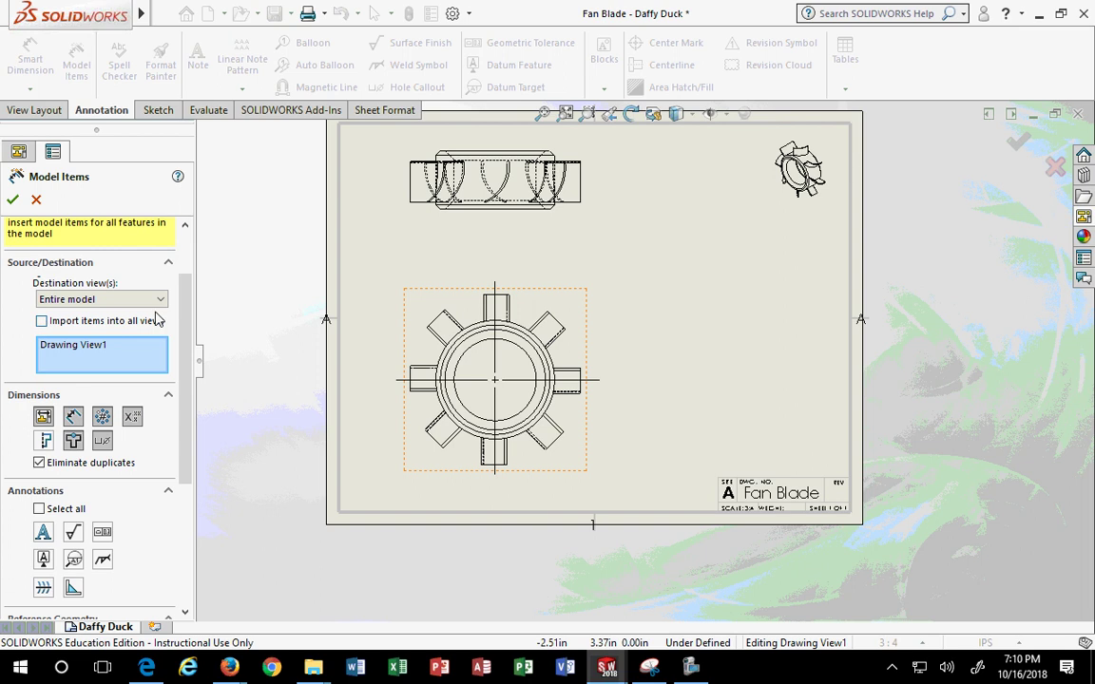
{"action": "left_click", "coordinate": [42, 321]}
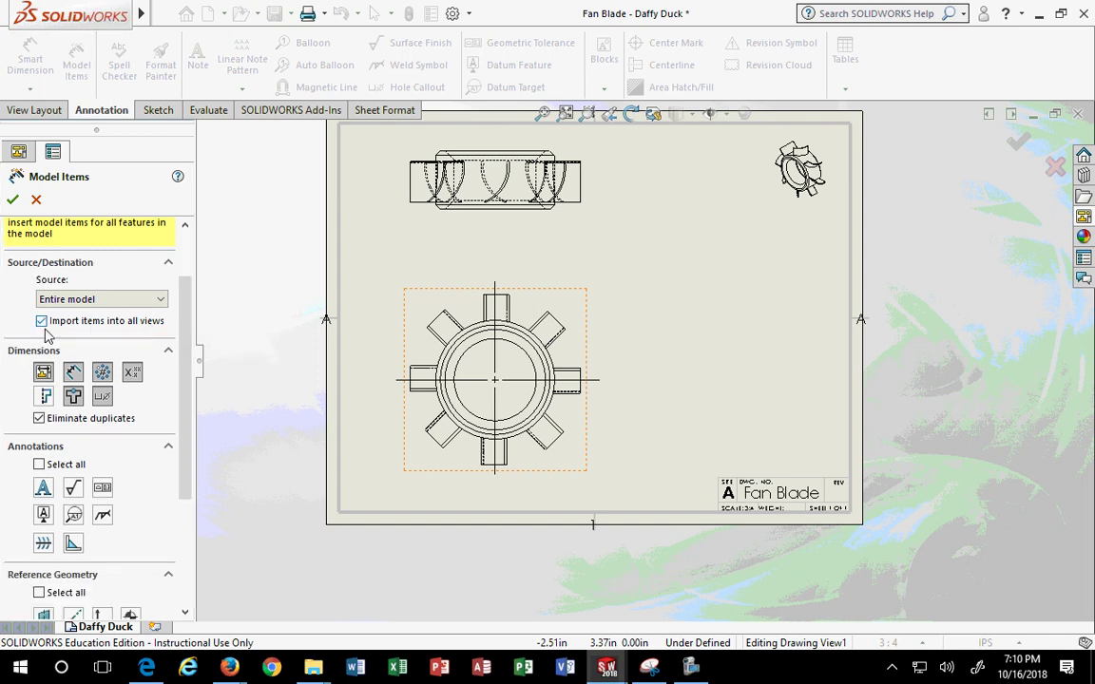
{"action": "left_click", "coordinate": [13, 199]}
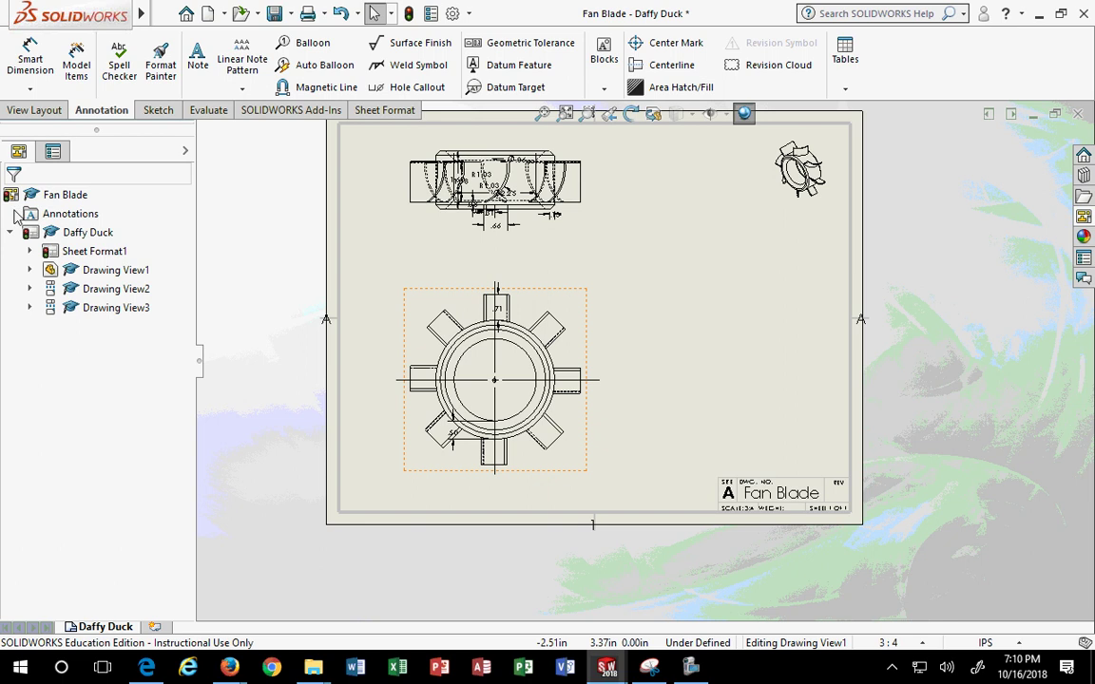
Inspect the imported dimensions in the side view and the circular fan view, and undo the import
{"action": "scroll", "coordinate": [518, 190], "scroll_direction": "down", "scroll_amount": 3}
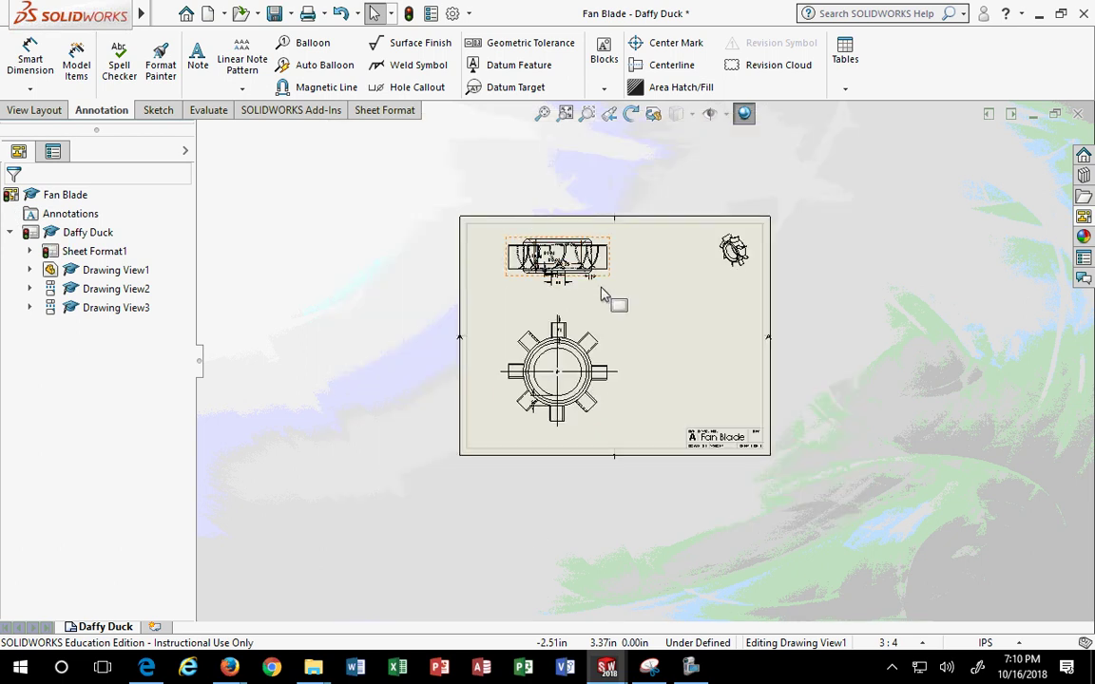
{"action": "scroll", "coordinate": [600, 295], "scroll_direction": "up", "scroll_amount": 8}
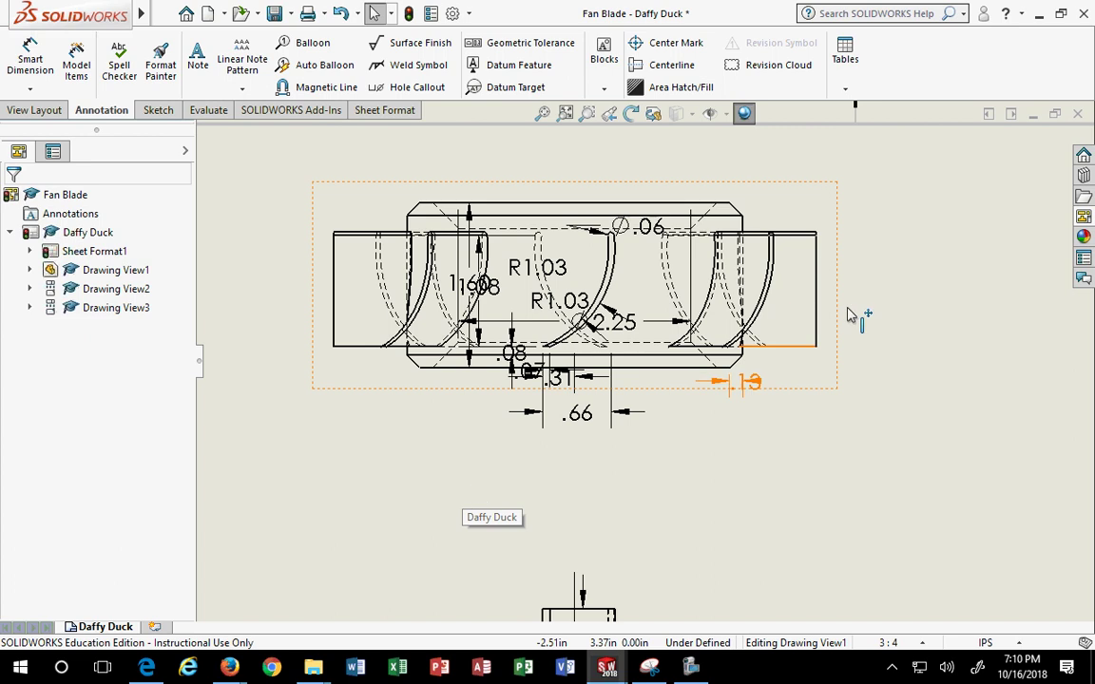
{"action": "scroll", "coordinate": [540, 455], "scroll_direction": "down", "scroll_amount": 4}
{"action": "scroll", "coordinate": [585, 561], "scroll_direction": "up", "scroll_amount": 5}
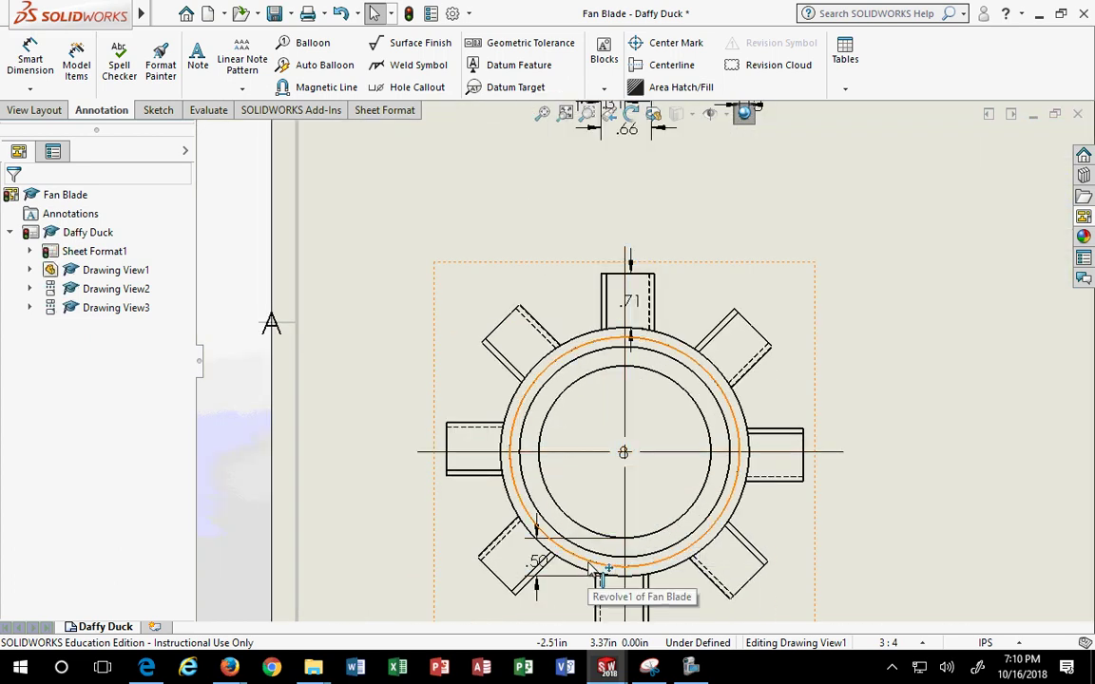
{"action": "scroll", "coordinate": [597, 568], "scroll_direction": "down", "scroll_amount": 4}
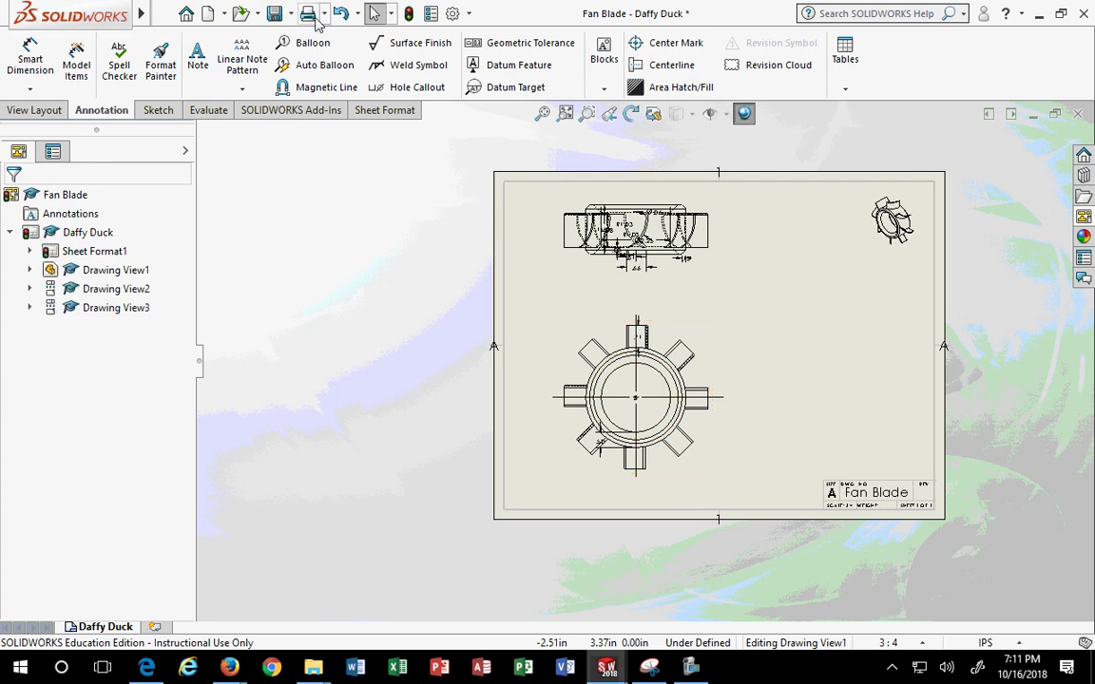
{"action": "left_click", "coordinate": [343, 16]}
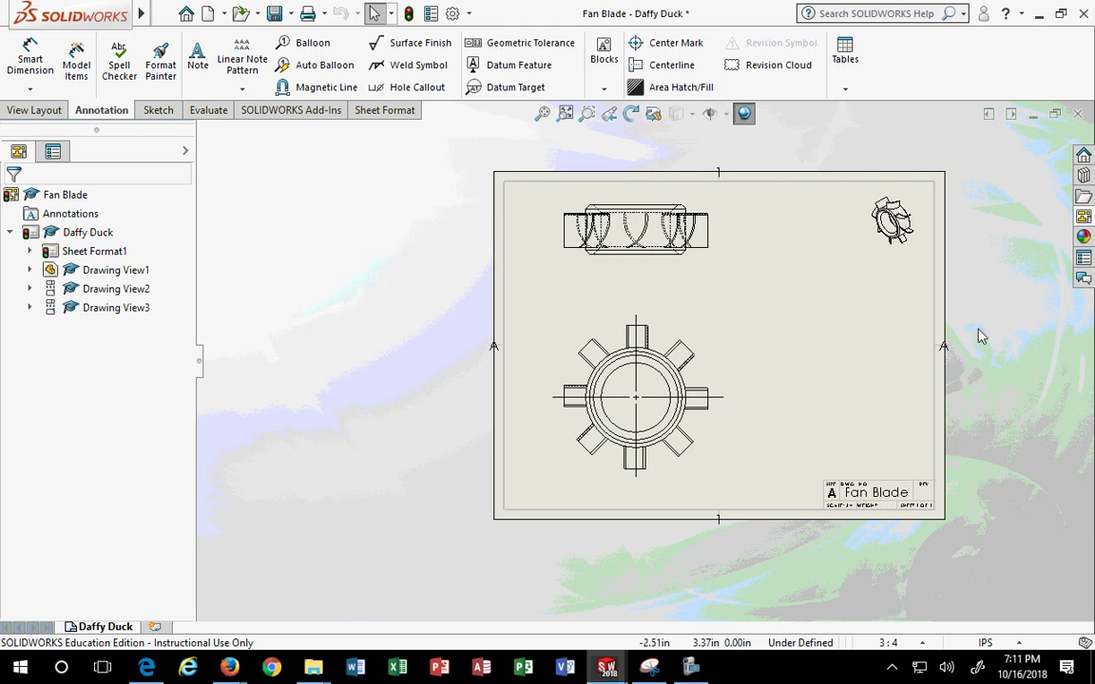
Insert the entire model's dimensions into the circular fan view (Drawing View1) only
{"action": "mouse_move", "coordinate": [141, 13]}
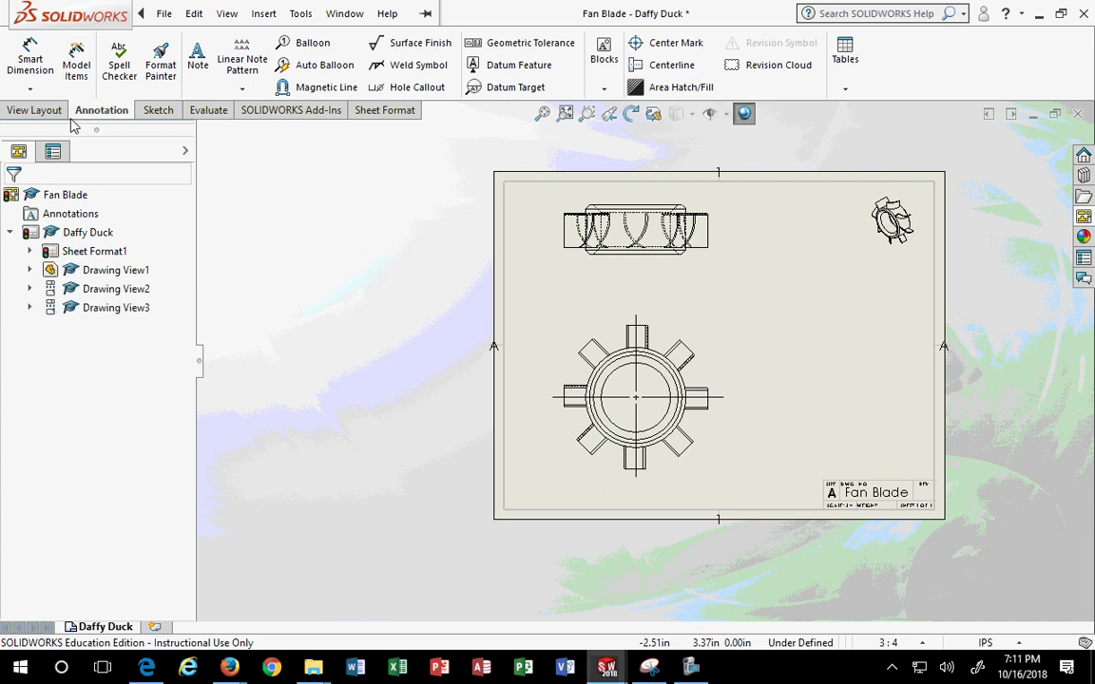
{"action": "left_click", "coordinate": [76, 62]}
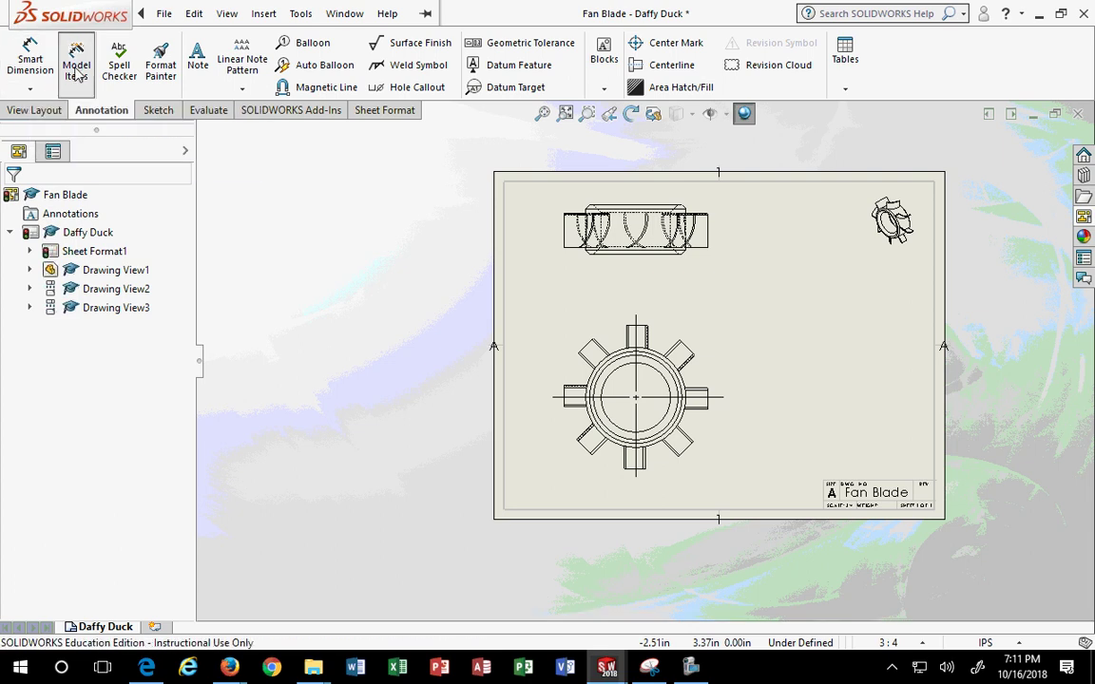
{"action": "left_click", "coordinate": [678, 329]}
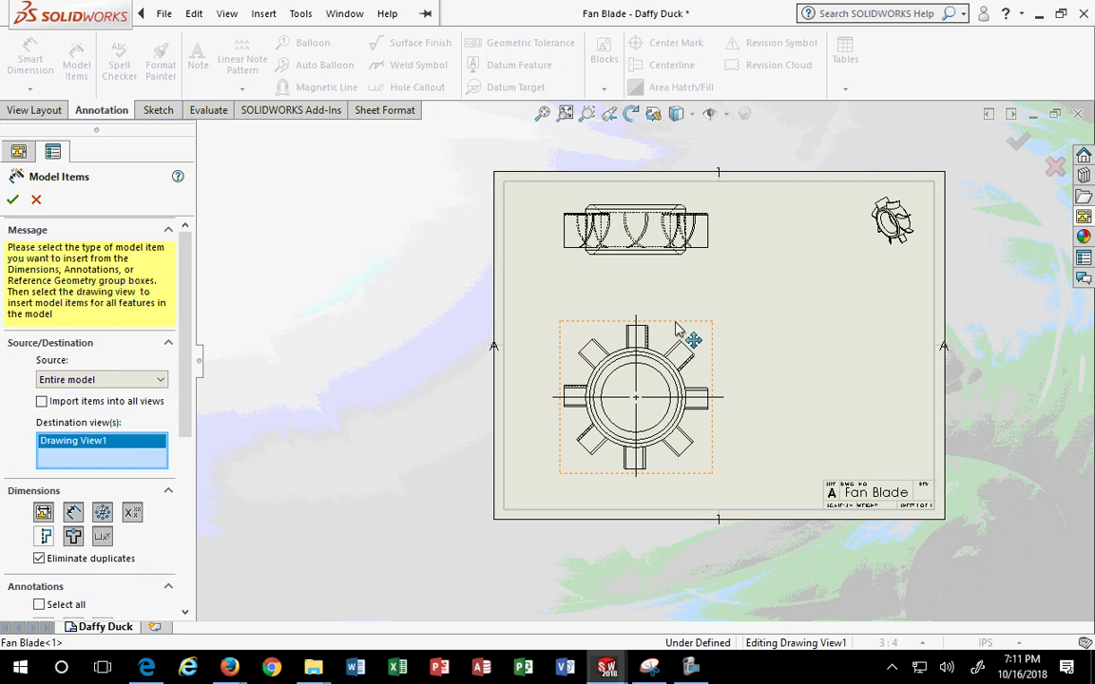
{"action": "scroll", "coordinate": [193, 347], "scroll_direction": "down", "scroll_amount": 3}
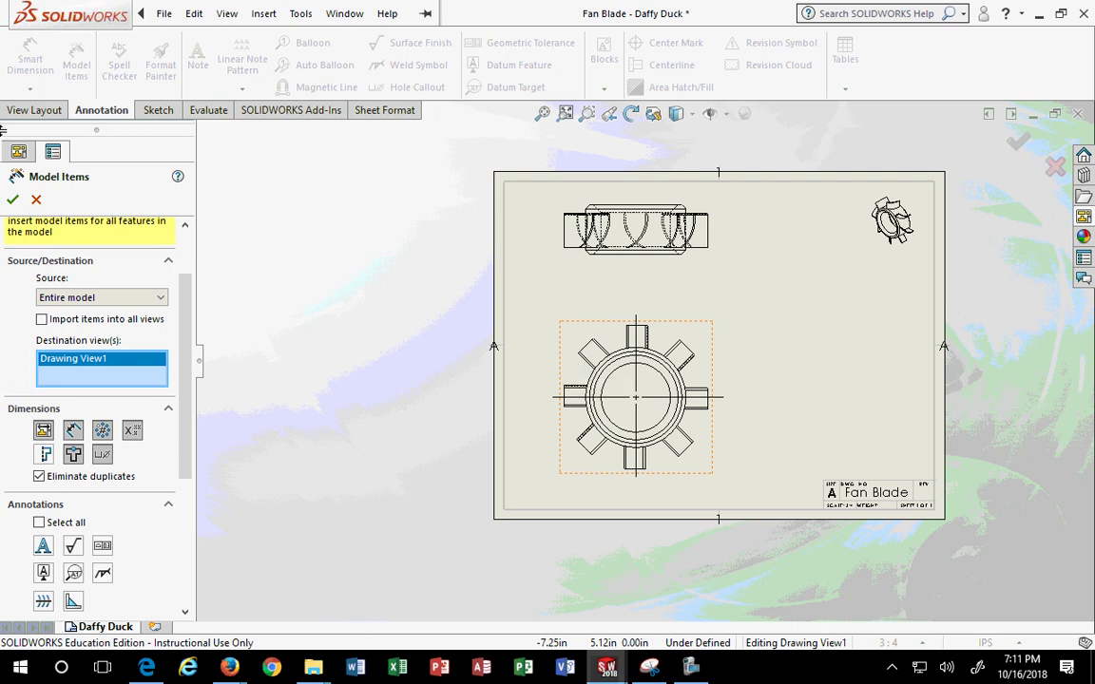
{"action": "left_click", "coordinate": [13, 200]}
Move the bore's diameter dimension out of the circle to the upper right of the circular fan view
{"action": "scroll", "coordinate": [756, 380], "scroll_direction": "up", "scroll_amount": 2}
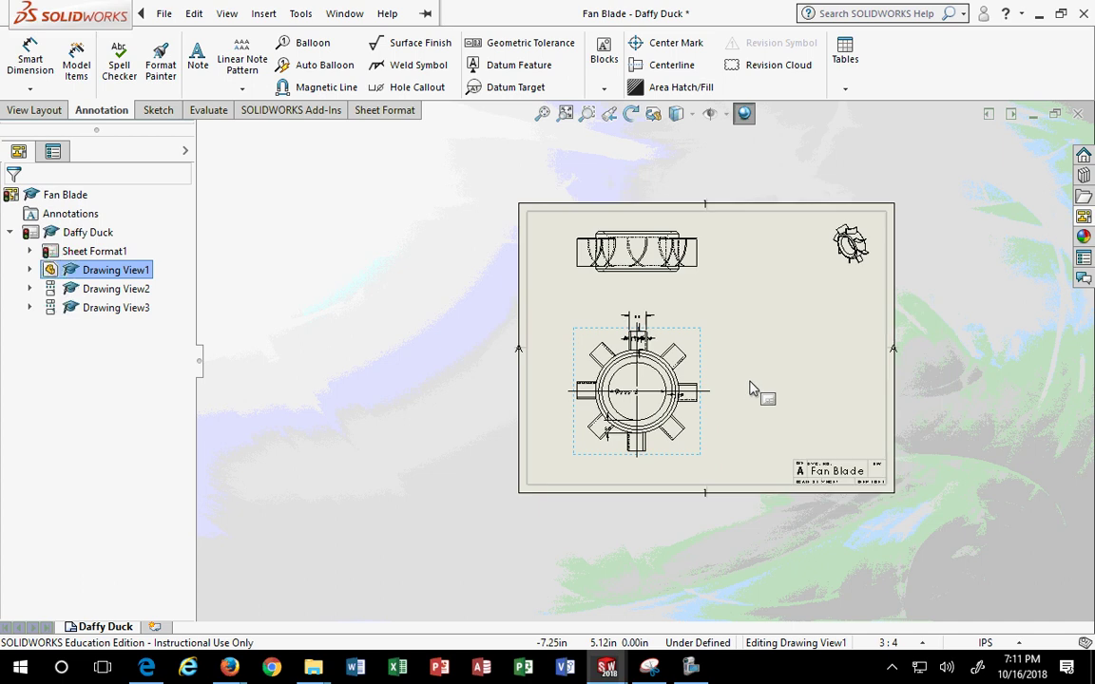
{"action": "scroll", "coordinate": [709, 416], "scroll_direction": "down", "scroll_amount": 5}
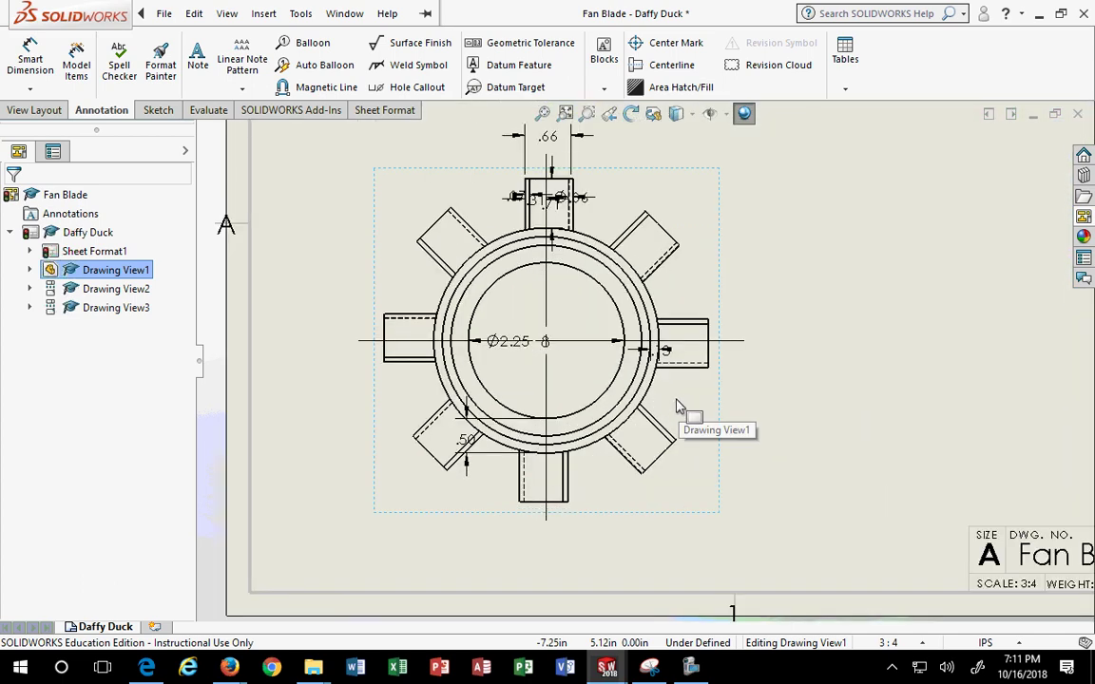
{"action": "mouse_move", "coordinate": [489, 334]}
{"action": "left_mouse_down"}
{"action": "mouse_move", "coordinate": [508, 366]}
{"action": "mouse_move", "coordinate": [680, 264]}
{"action": "mouse_move", "coordinate": [765, 254]}
{"action": "mouse_move", "coordinate": [770, 214]}
{"action": "mouse_move", "coordinate": [766, 238]}
{"action": "mouse_move", "coordinate": [705, 133]}
{"action": "mouse_move", "coordinate": [665, 147]}
{"action": "mouse_move", "coordinate": [670, 135]}
{"action": "left_mouse_up"}
{"action": "scroll", "coordinate": [630, 197], "scroll_direction": "up", "scroll_amount": 2}
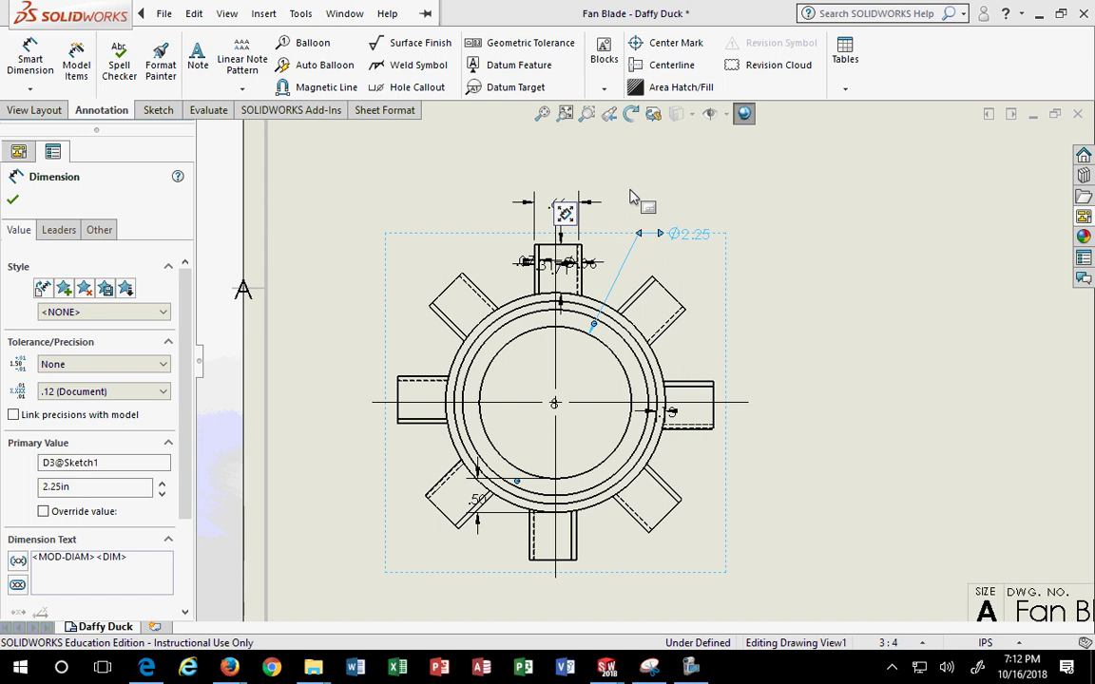
{"action": "left_click", "coordinate": [13, 198]}
{"action": "key", "text": "f"}
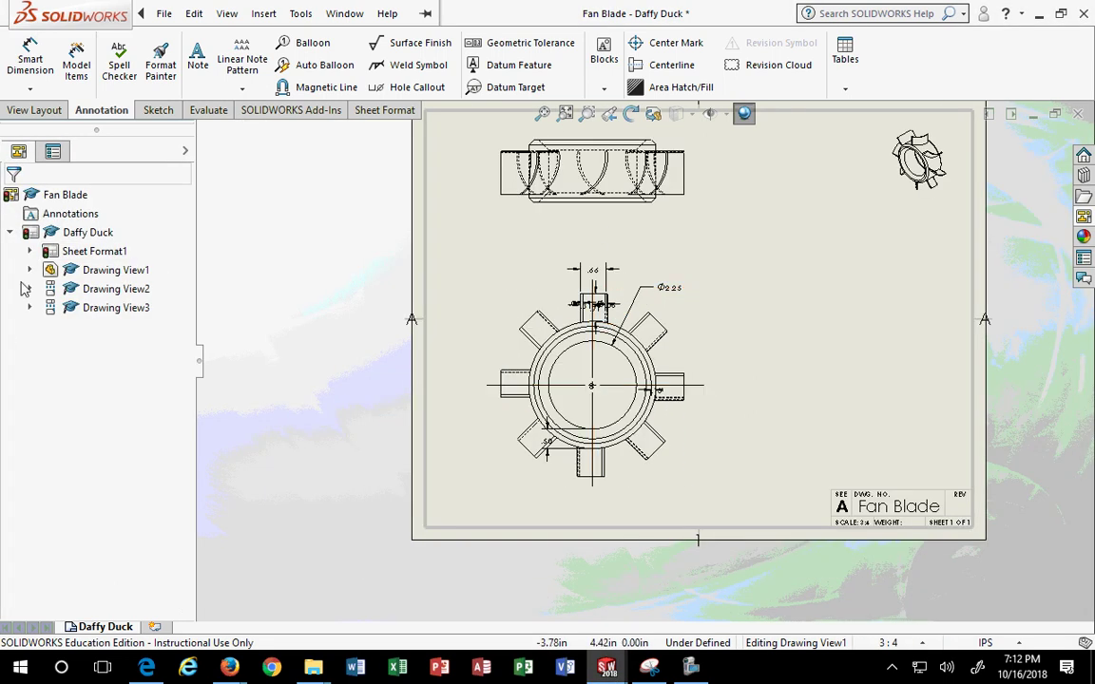
Open the Fan Blade part referenced by Drawing View1
{"action": "left_click", "coordinate": [30, 270]}
{"action": "left_click", "coordinate": [95, 289]}
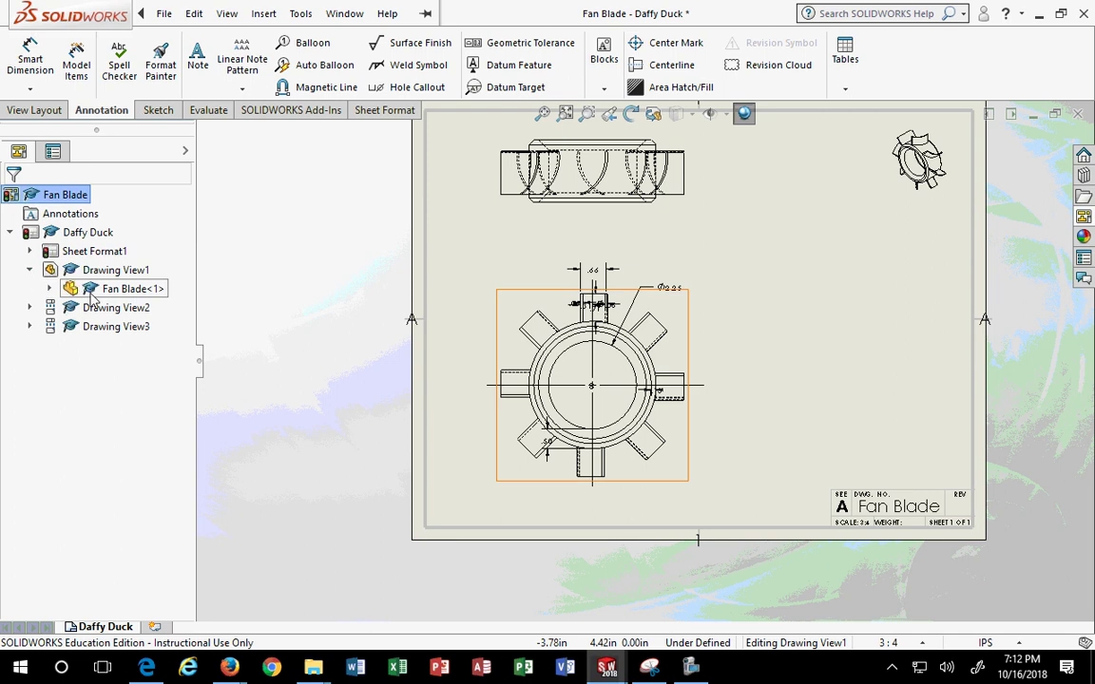
{"action": "right_click", "coordinate": [95, 289]}
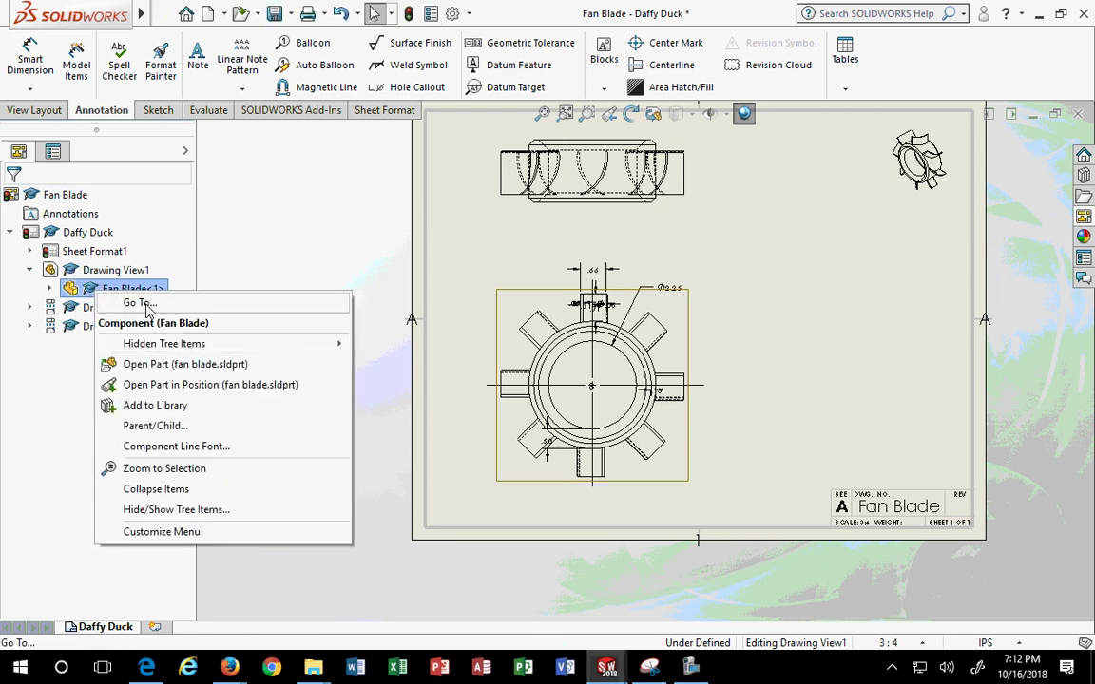
{"action": "left_click", "coordinate": [165, 367]}
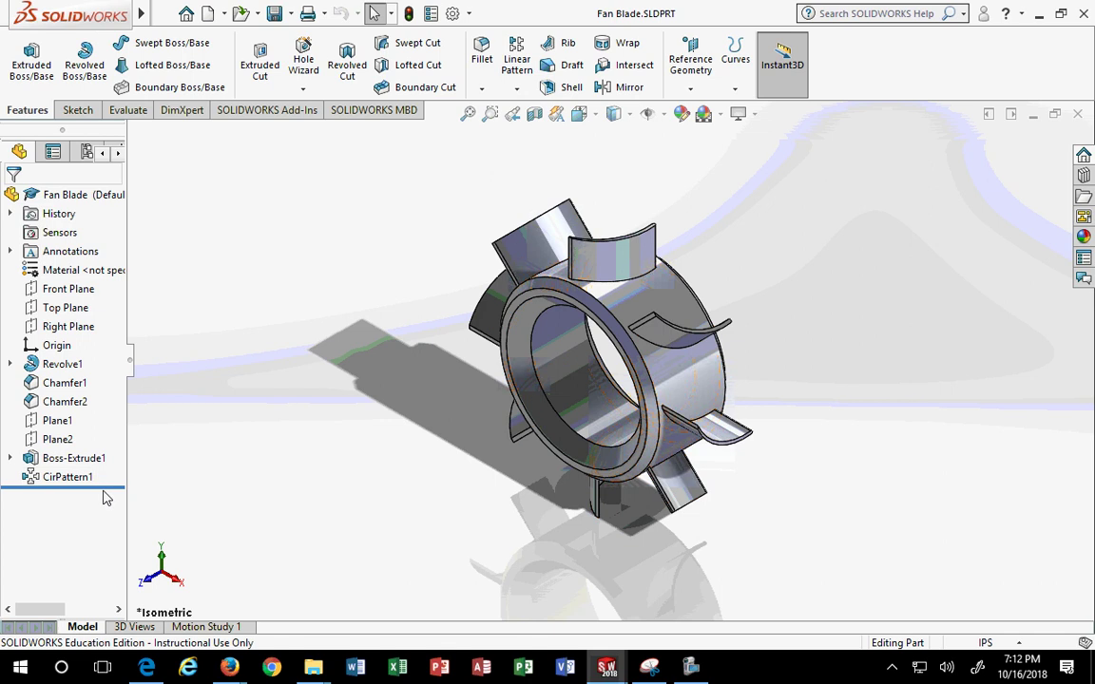
Roll the Fan Blade part back to just after Revolve1 and select the sketch beneath that feature
{"action": "mouse_move", "coordinate": [106, 488]}
{"action": "left_mouse_down"}
{"action": "mouse_move", "coordinate": [109, 328]}
{"action": "mouse_move", "coordinate": [101, 373]}
{"action": "left_mouse_up"}
{"action": "left_click", "coordinate": [10, 364]}
{"action": "left_click", "coordinate": [66, 384]}
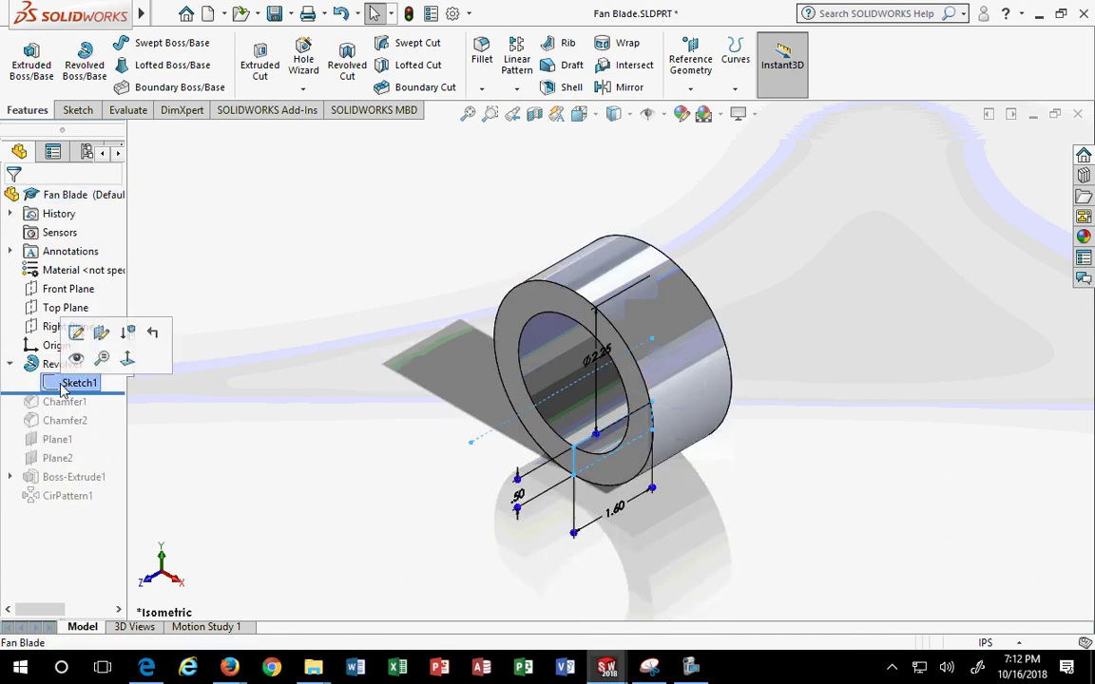
Open the sketch under Revolve1, review its profile dimensions and the Right Plane, and exit the sketch
{"action": "right_click", "coordinate": [62, 386]}
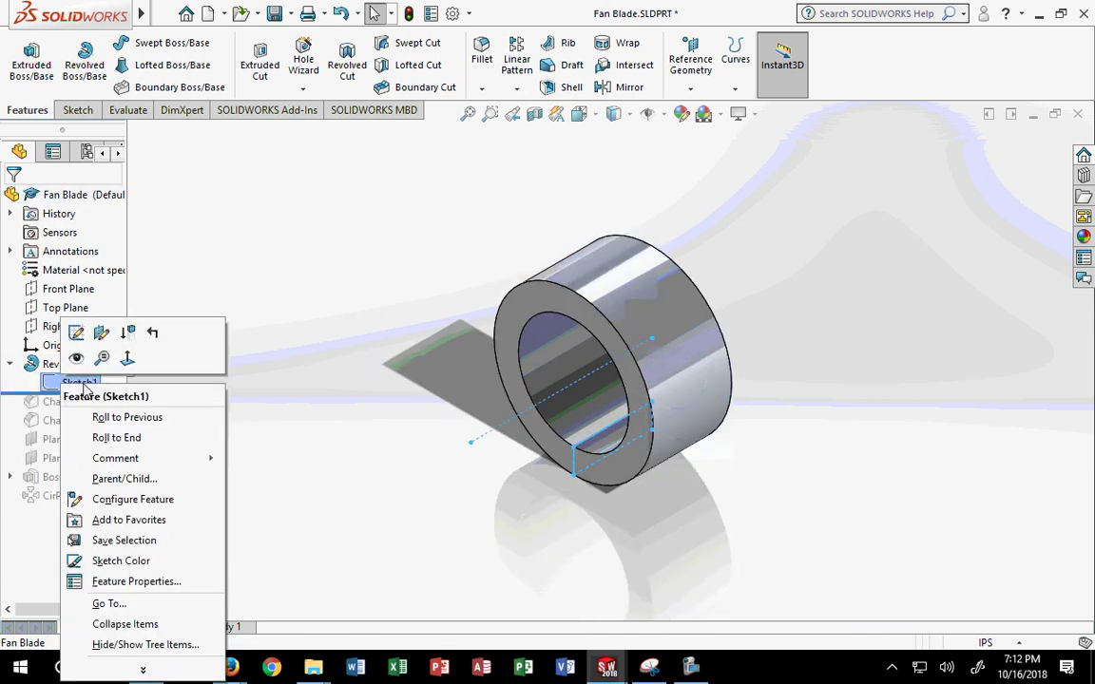
{"action": "left_click", "coordinate": [76, 332]}
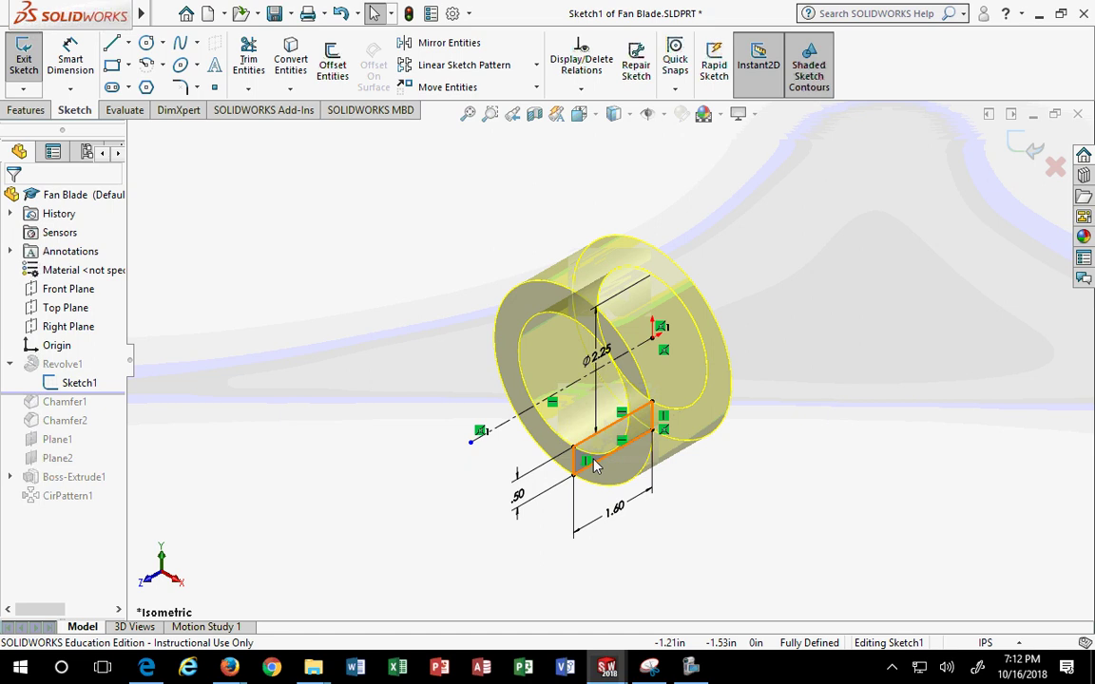
{"action": "left_click", "coordinate": [57, 327]}
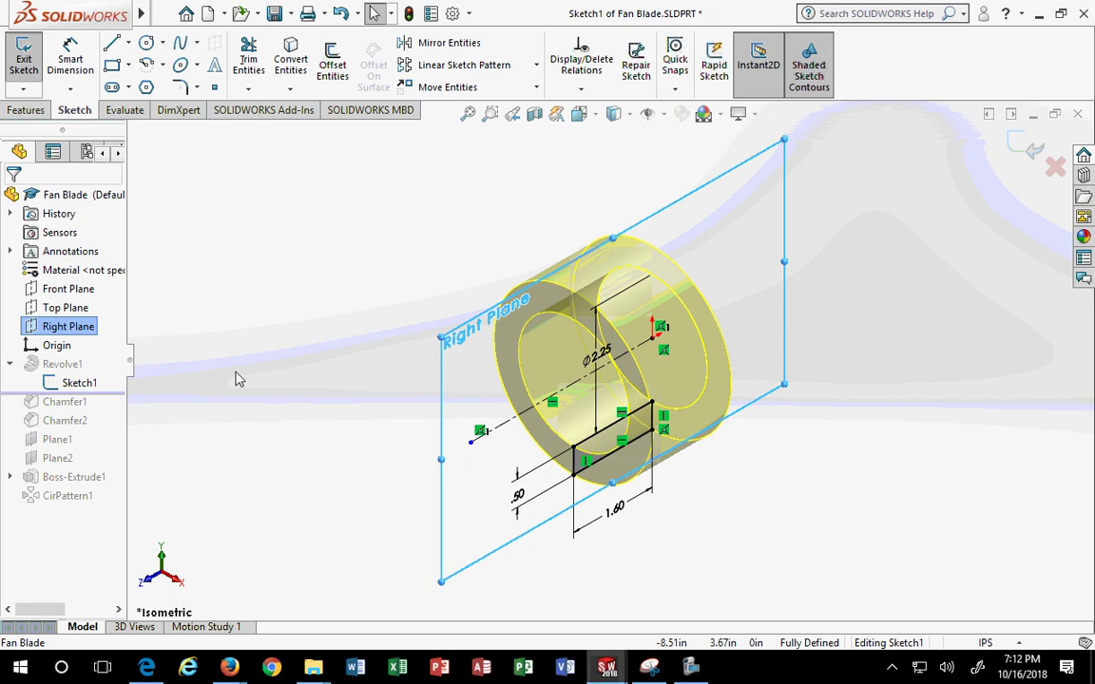
{"action": "left_click", "coordinate": [1032, 146]}
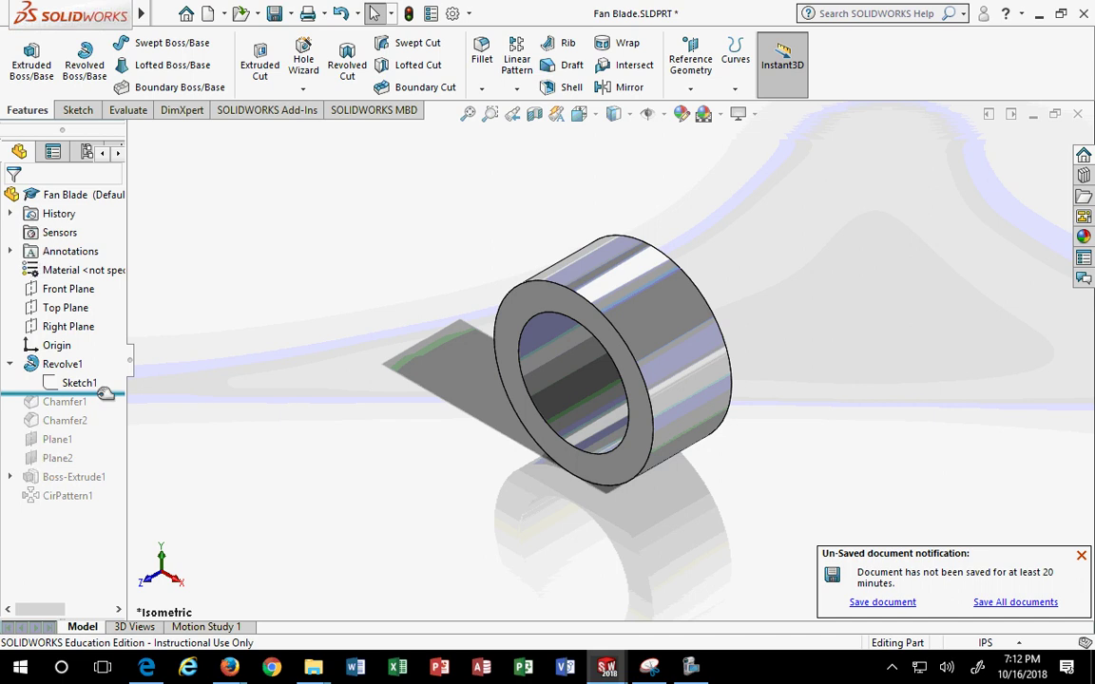
Review the part's build stages by rolling to the end, back to just after Chamfer1, and forward to the end
{"action": "left_click_drag", "start_coordinate": [105, 392], "coordinate": [57, 506]}
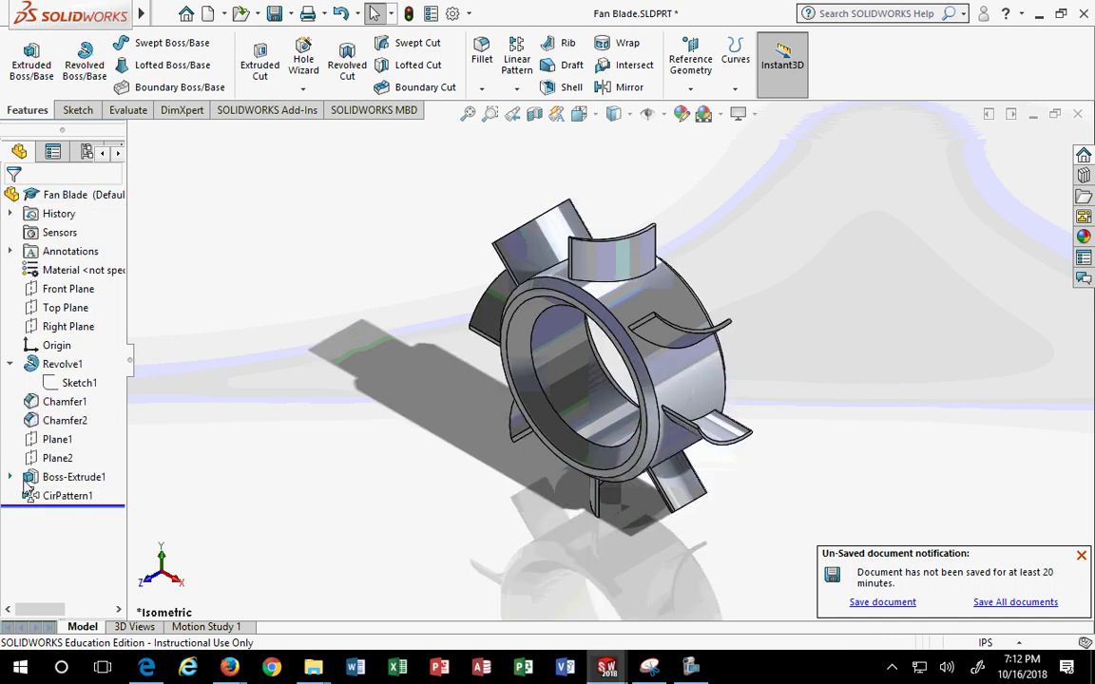
{"action": "left_click_drag", "start_coordinate": [107, 505], "coordinate": [109, 409]}
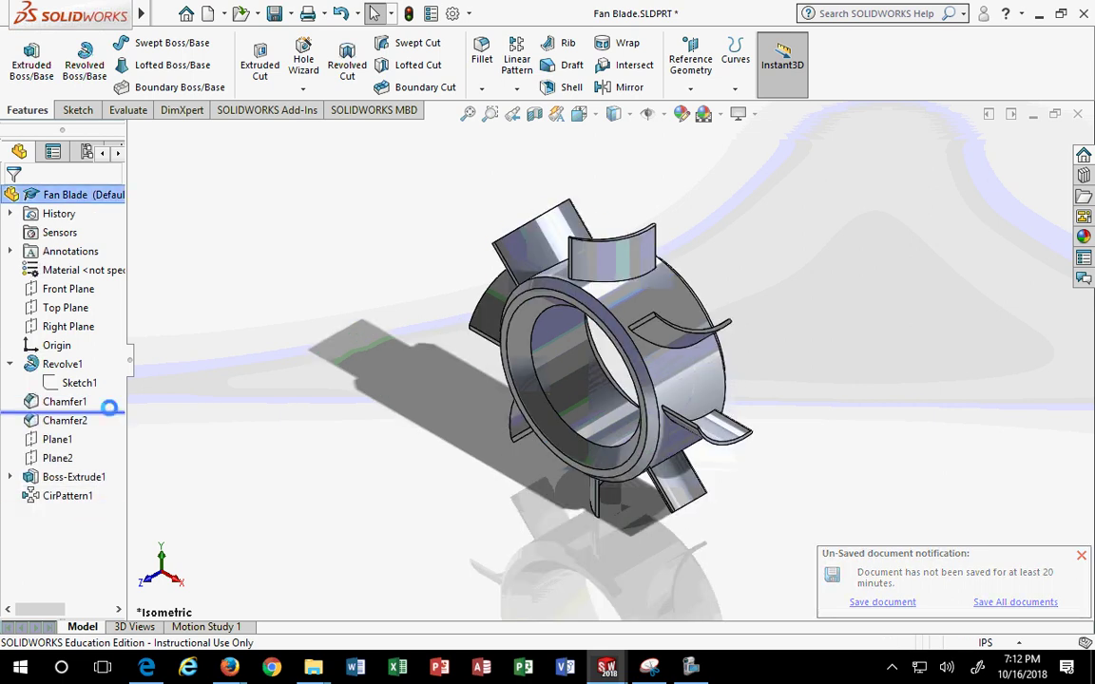
{"action": "left_click", "coordinate": [103, 402]}
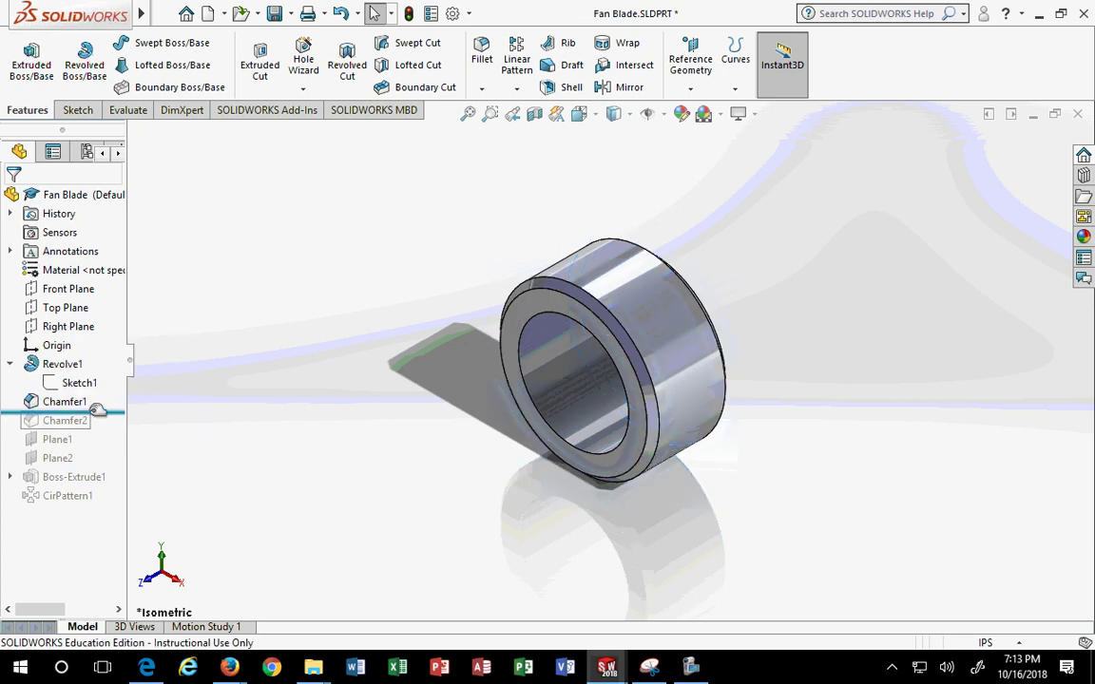
{"action": "left_click_drag", "start_coordinate": [110, 411], "coordinate": [79, 504]}
Examine Chamfer2, Plane2 and Boss-Extrude1, including the blade sketch's dimensions
{"action": "left_click", "coordinate": [64, 420]}
{"action": "left_click", "coordinate": [59, 459]}
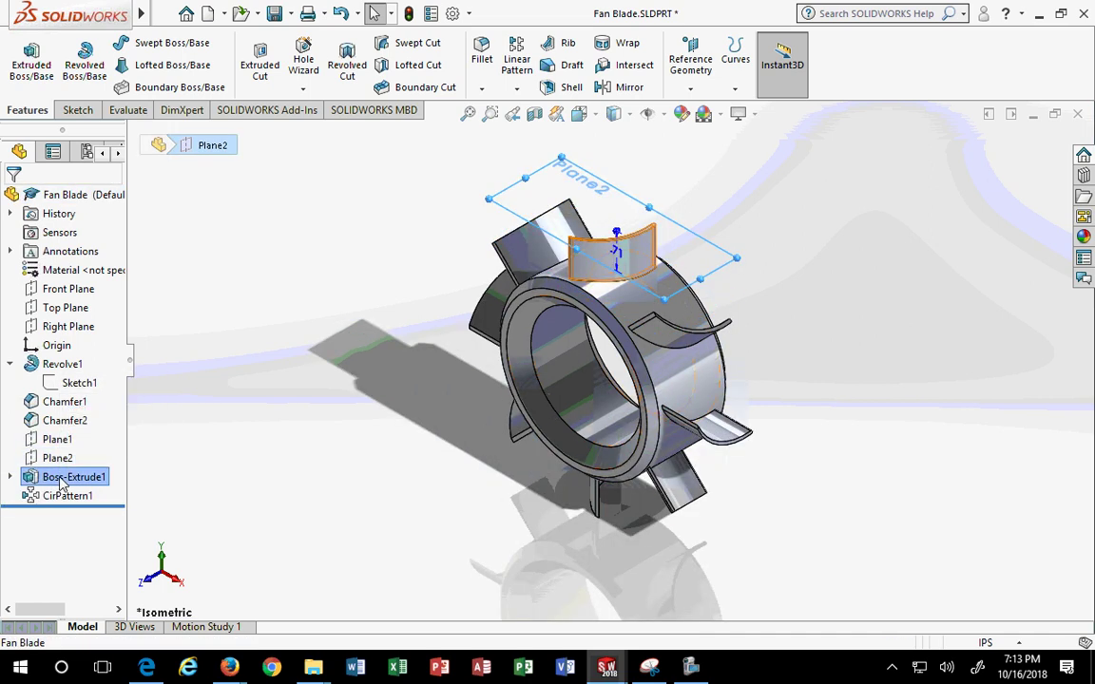
{"action": "left_click", "coordinate": [30, 479]}
{"action": "left_click", "coordinate": [10, 477]}
{"action": "left_click", "coordinate": [67, 496]}
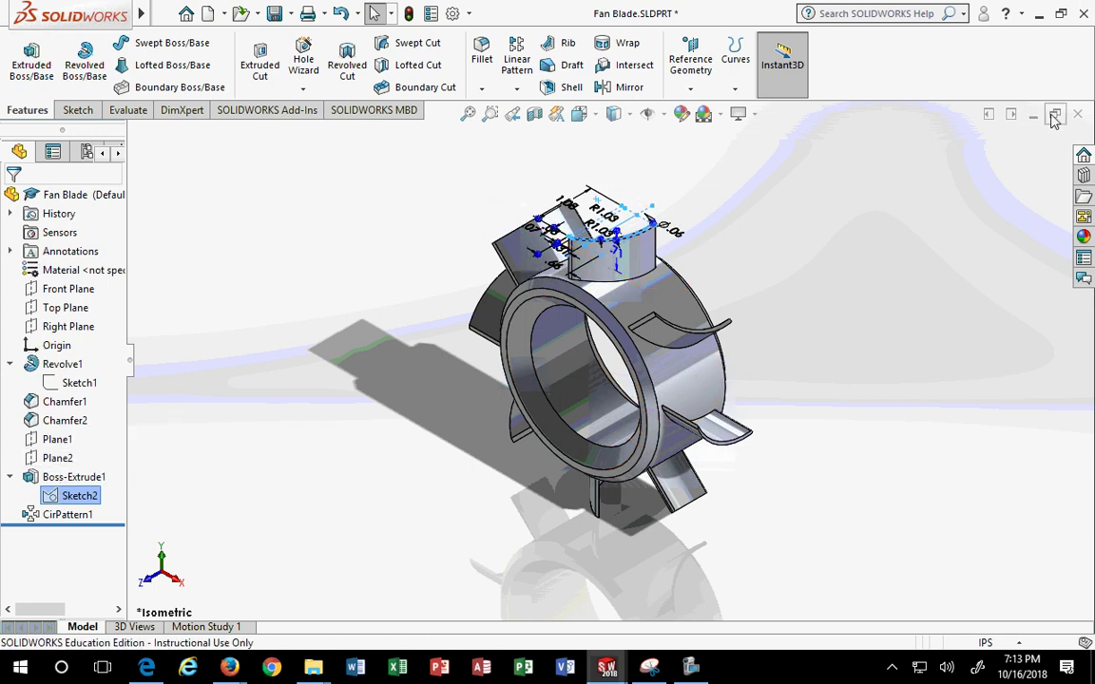
Close the Fan Blade part without saving, discard its changes in the drawing, and maximize the drawing window
{"action": "key", "text": "ctrl+w"}
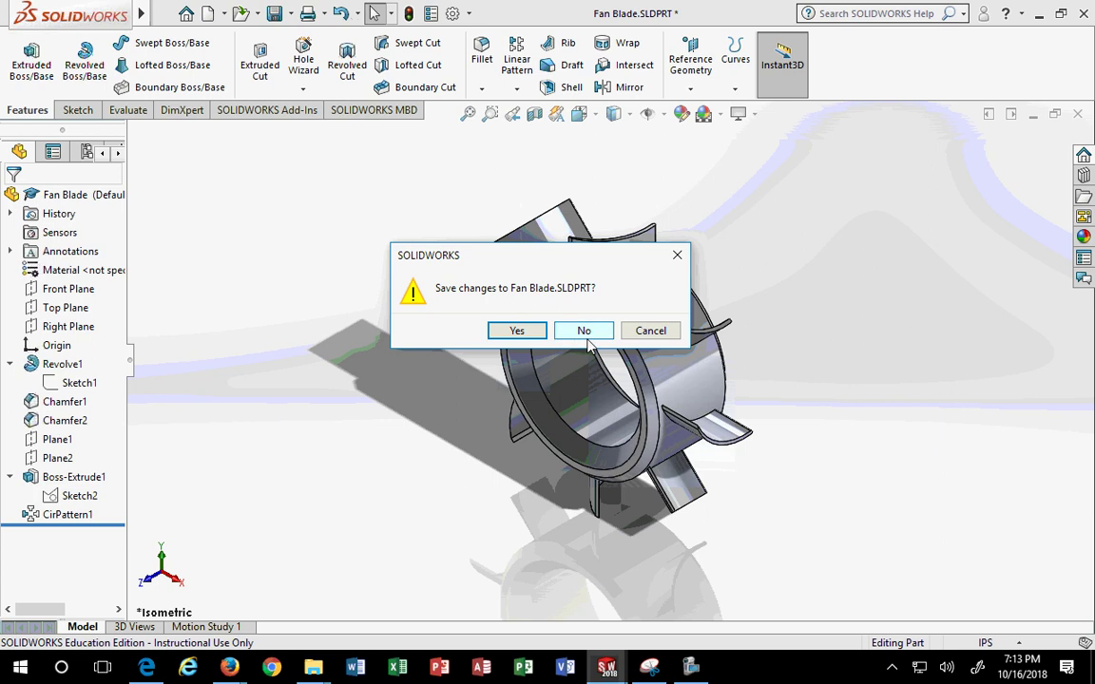
{"action": "left_click", "coordinate": [585, 331]}
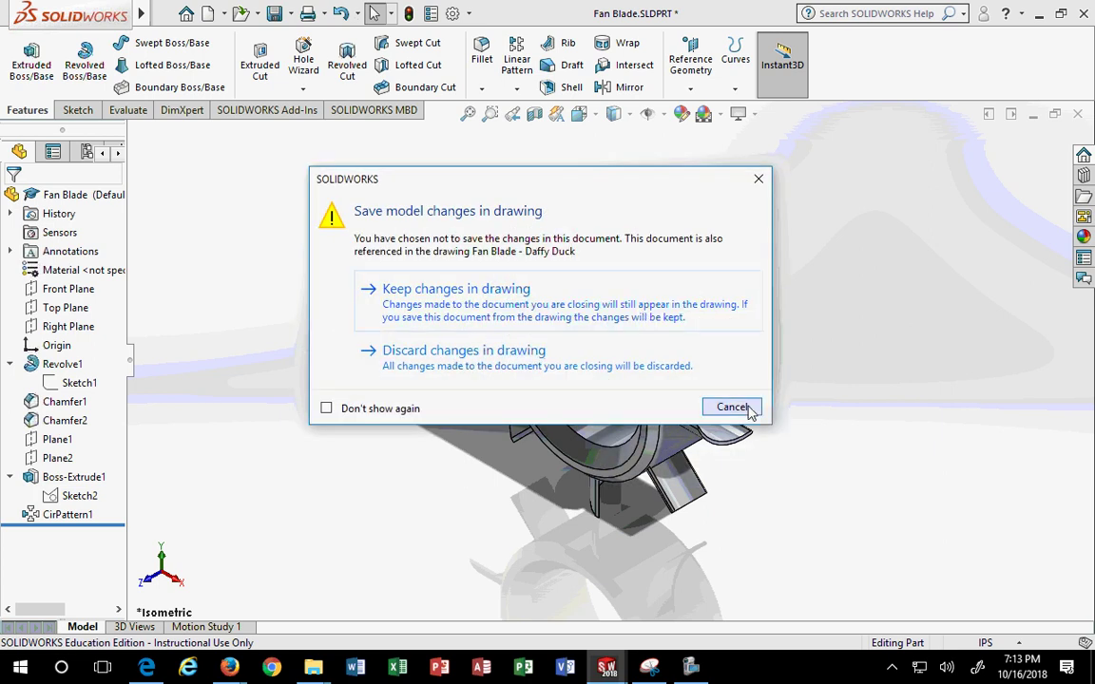
{"action": "left_click", "coordinate": [656, 360]}
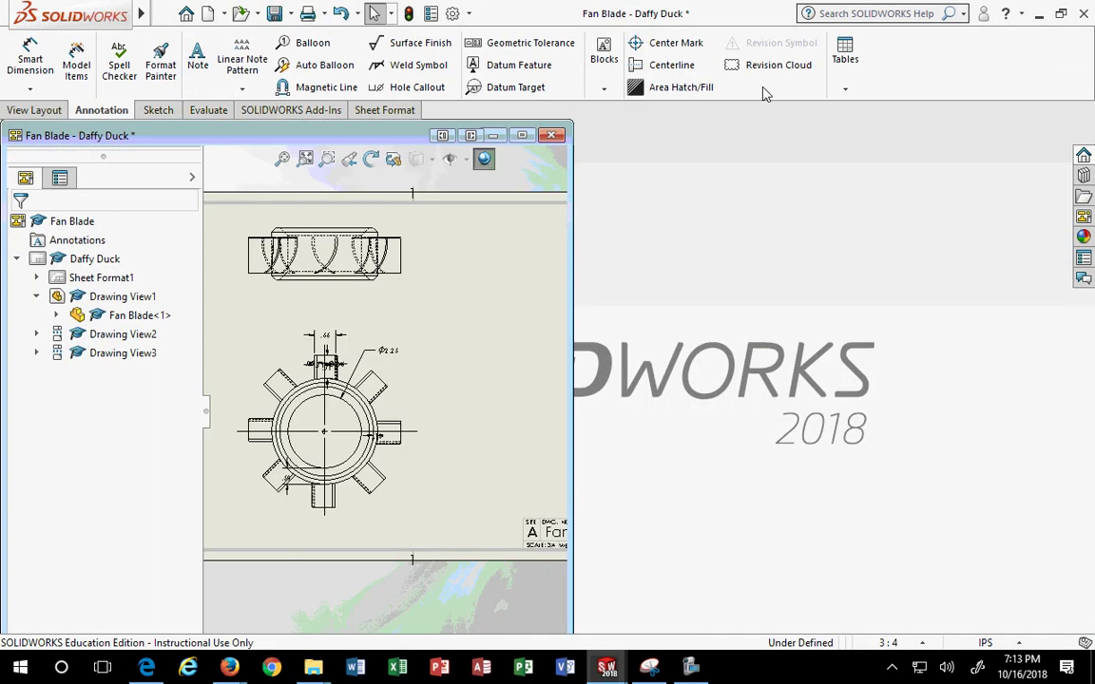
{"action": "double_click", "coordinate": [428, 135]}
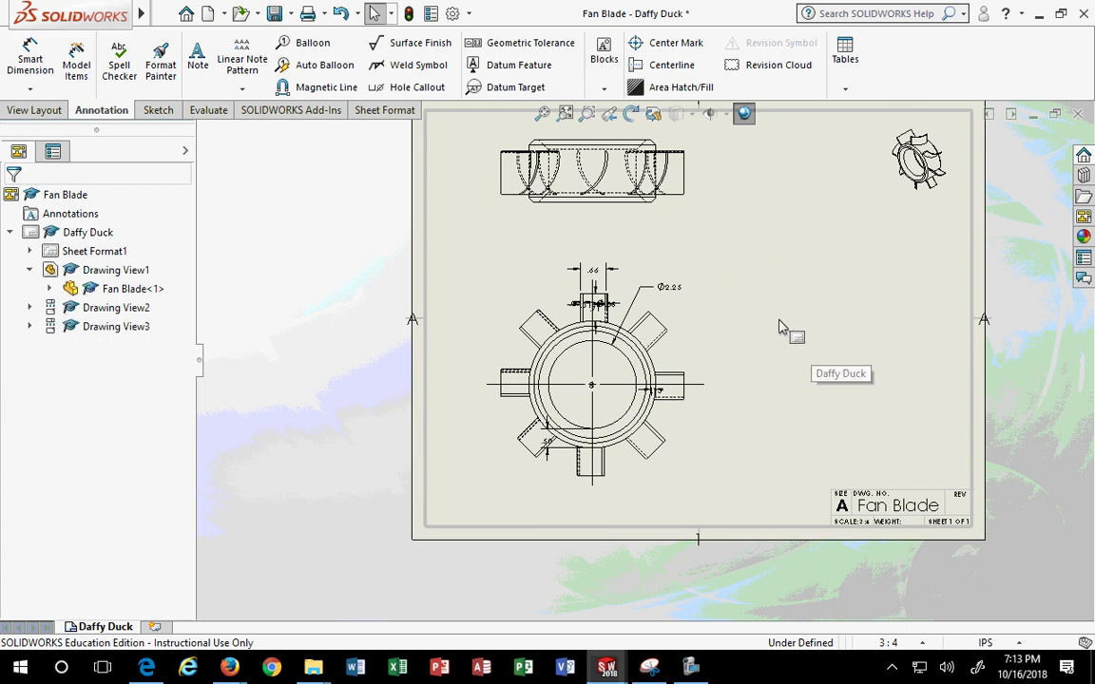
Delete the small dimension at the hub's right edge and the .50 wall thickness dimension from the circular fan view
{"action": "scroll", "coordinate": [662, 407], "scroll_direction": "down", "scroll_amount": 2}
{"action": "scroll", "coordinate": [663, 407], "scroll_direction": "down", "scroll_amount": 2}
{"action": "left_click_drag", "start_coordinate": [654, 372], "coordinate": [705, 307]}
{"action": "key", "text": "Delete"}
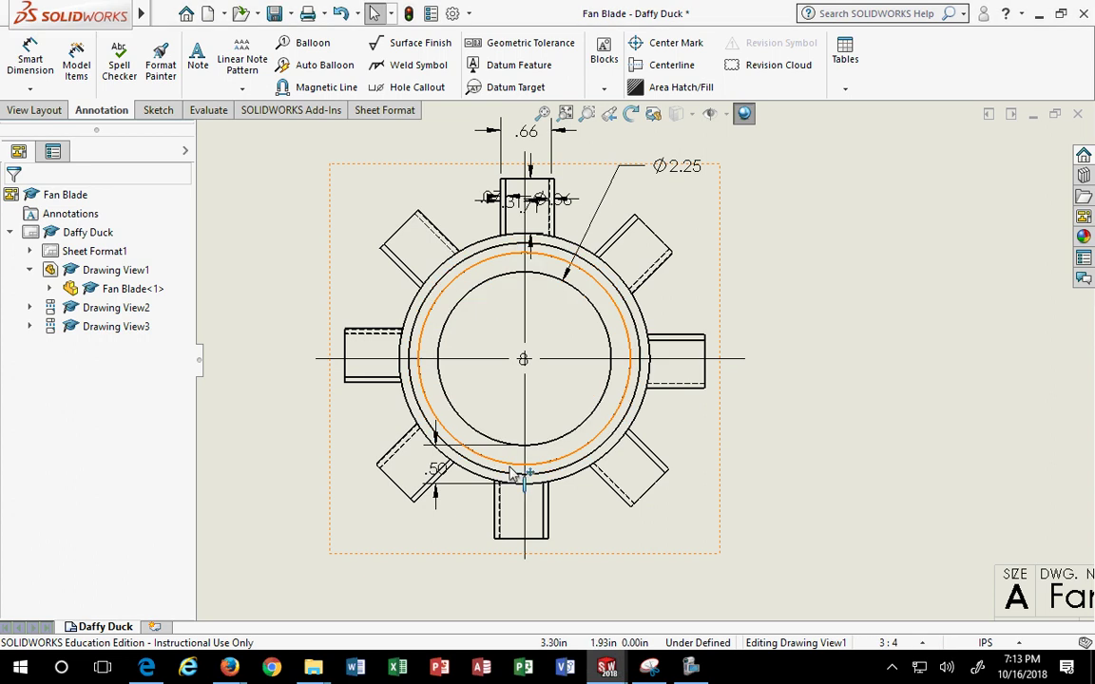
{"action": "left_click_drag", "start_coordinate": [435, 466], "coordinate": [306, 463]}
{"action": "key", "text": "Delete"}
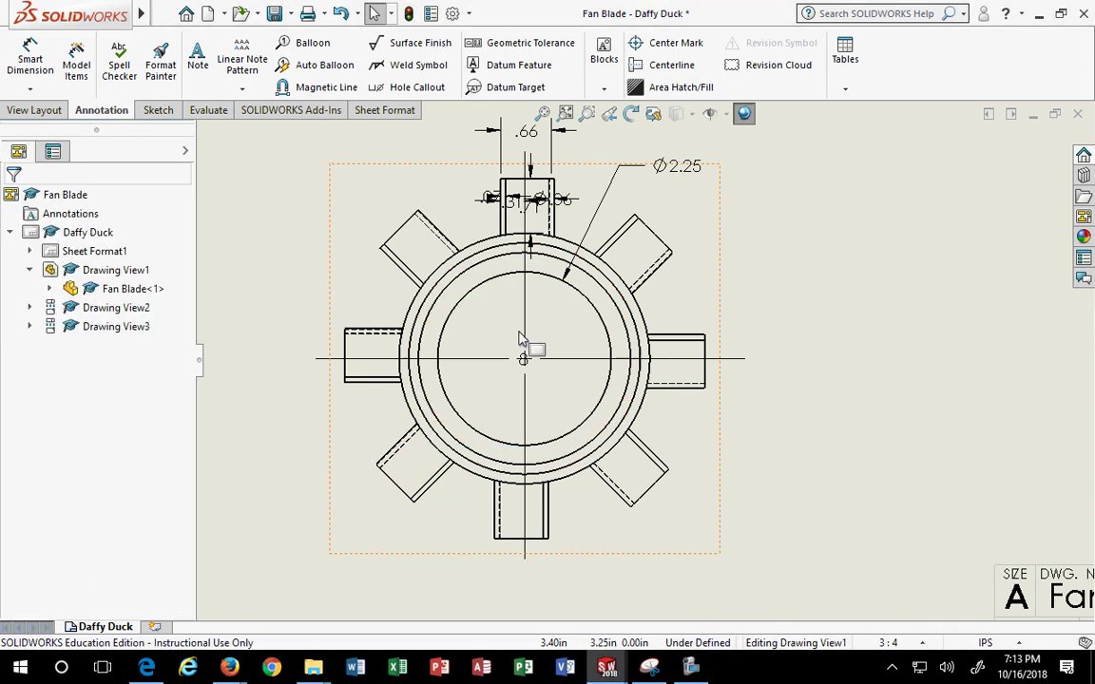
Delete the .66 dimension and all overlapping dimensions around the topmost blade of the circular fan view
{"action": "scroll", "coordinate": [627, 285], "scroll_direction": "up", "scroll_amount": 2}
{"action": "scroll", "coordinate": [618, 230], "scroll_direction": "down", "scroll_amount": 3}
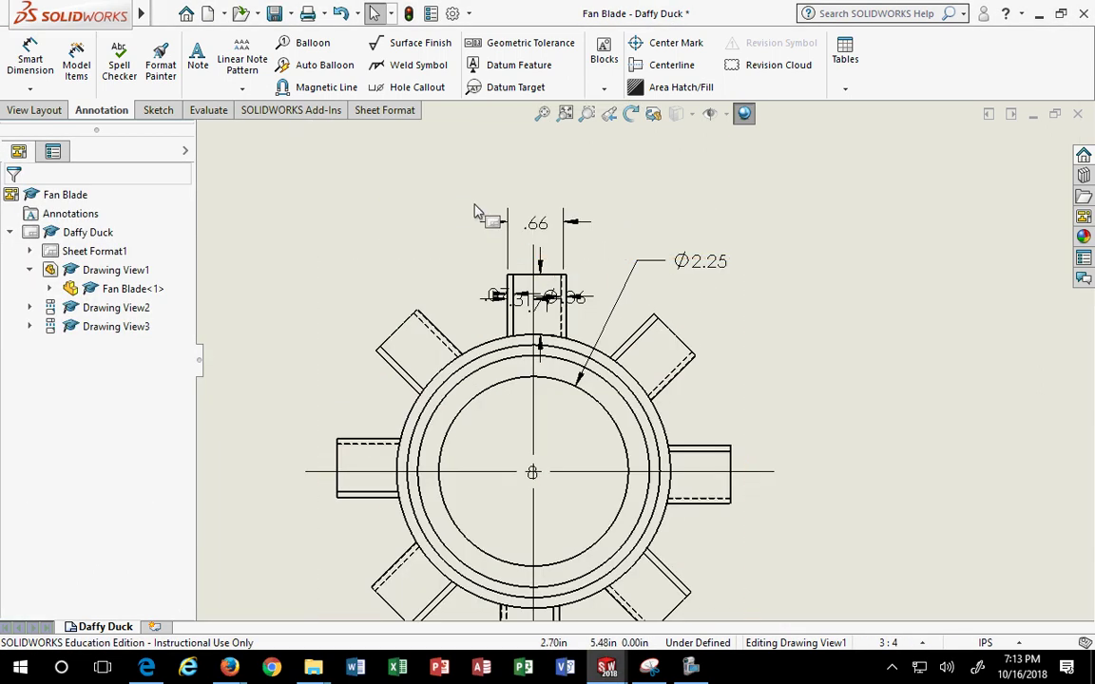
{"action": "left_click_drag", "start_coordinate": [447, 192], "coordinate": [624, 385]}
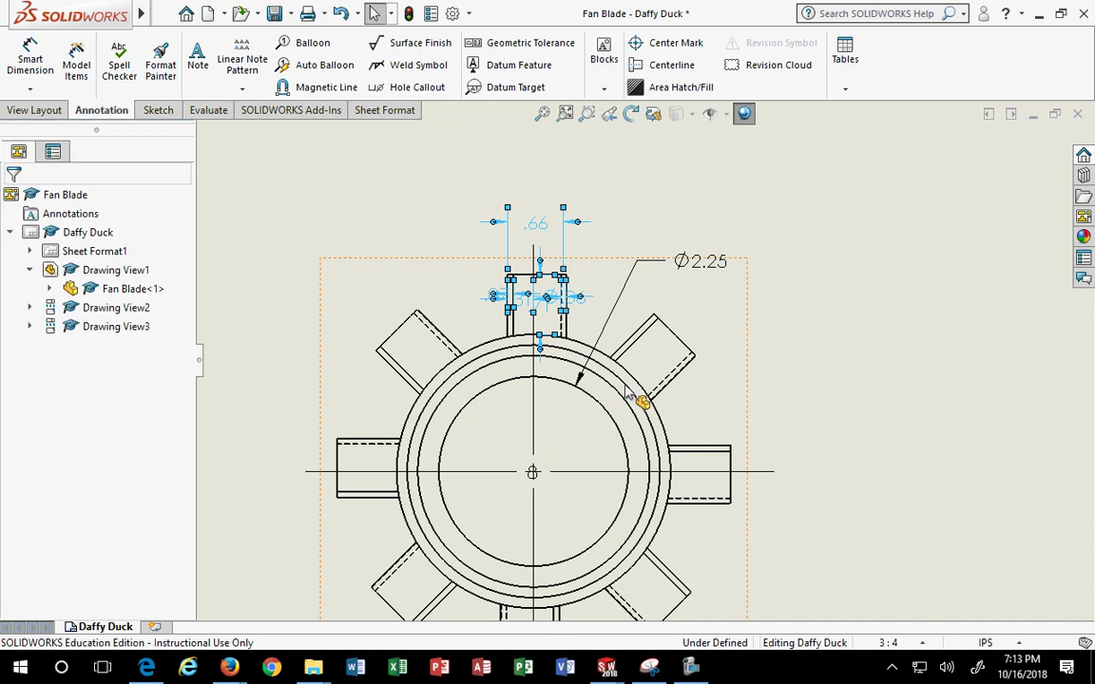
{"action": "key", "text": "Delete"}
{"action": "scroll", "coordinate": [622, 393], "scroll_direction": "up", "scroll_amount": 2}
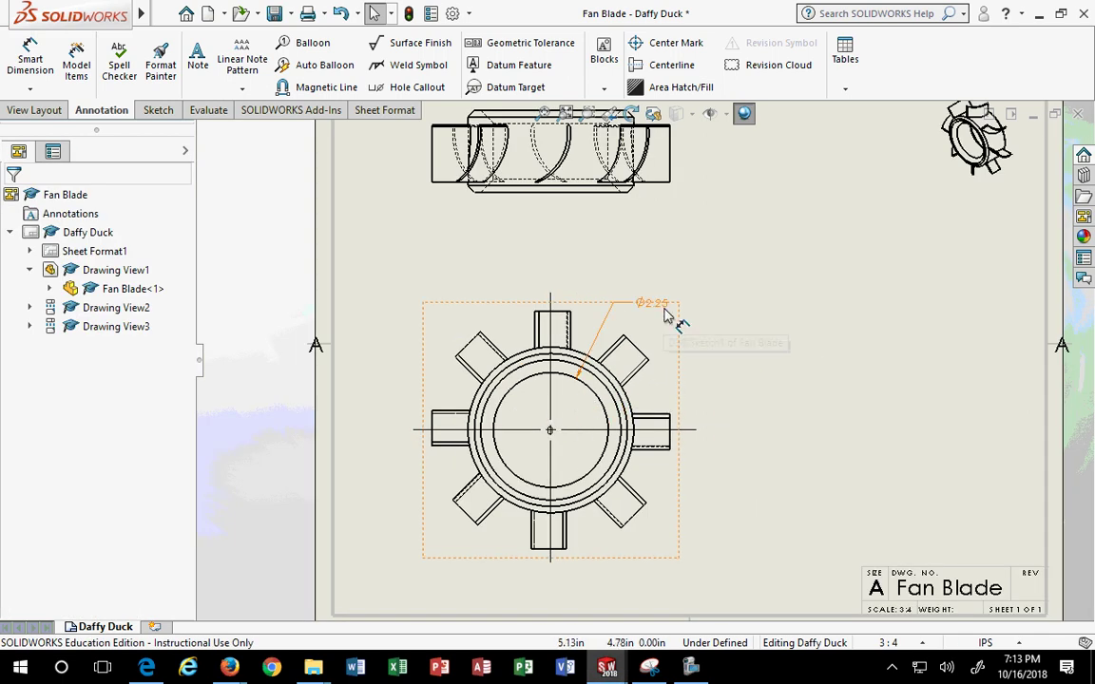
Move the circular fan view slightly up and to the left, and lower the side view above it to narrow the gap
{"action": "key", "text": "f"}
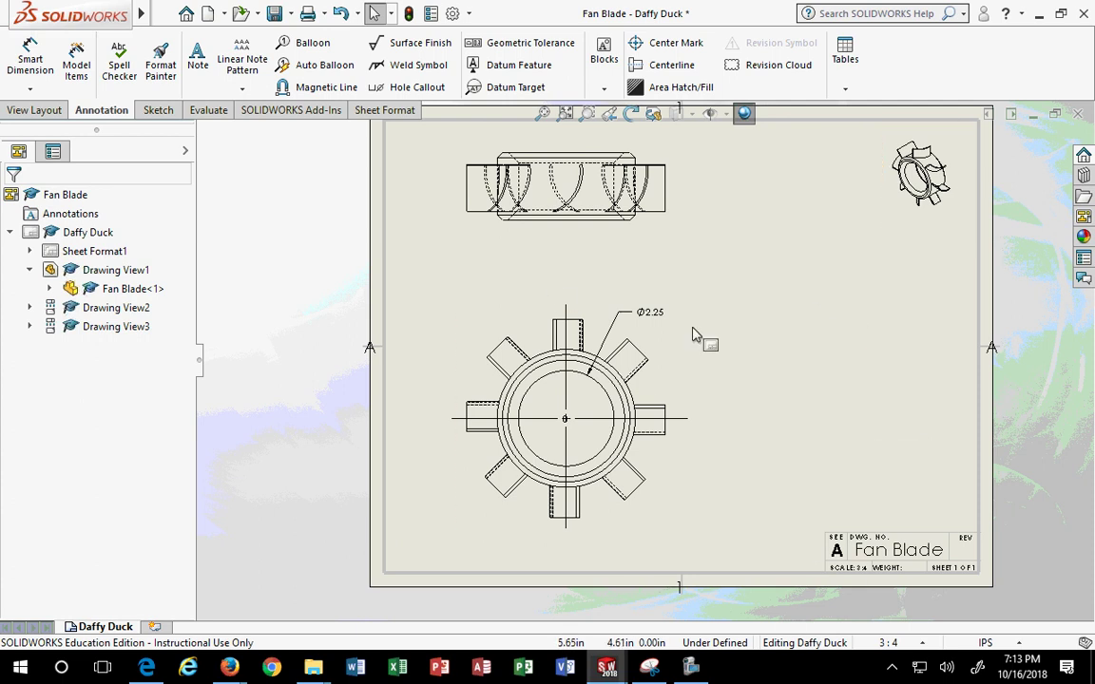
{"action": "mouse_move", "coordinate": [692, 364]}
{"action": "left_mouse_down"}
{"action": "mouse_move", "coordinate": [694, 312]}
{"action": "mouse_move", "coordinate": [686, 328]}
{"action": "left_mouse_up"}
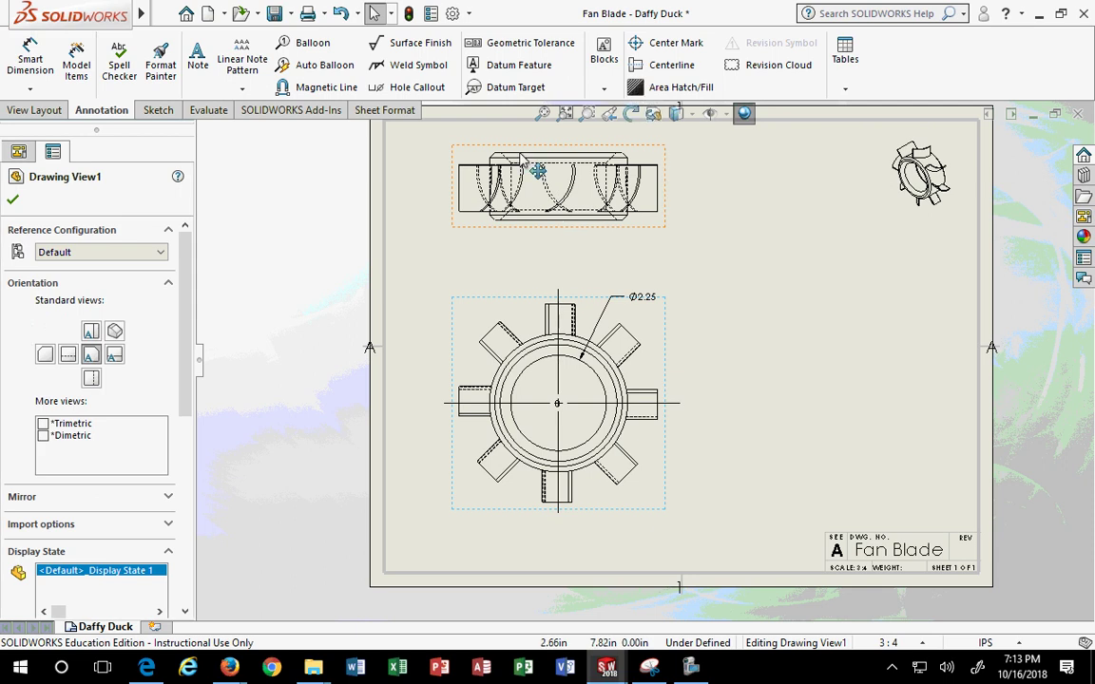
{"action": "left_click", "coordinate": [575, 233]}
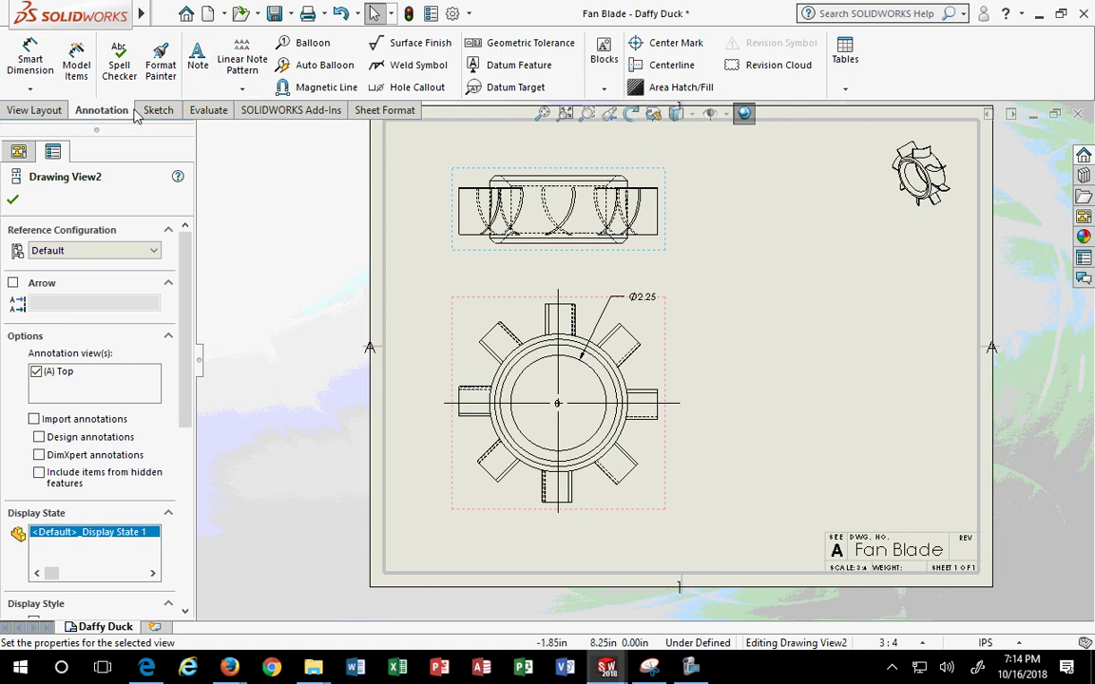
Insert the lower chamfer's model dimension into Drawing View2 using Selected feature as the source, and place it below the chamfer's right end
{"action": "left_click", "coordinate": [82, 66]}
{"action": "scroll", "coordinate": [499, 244], "scroll_direction": "down", "scroll_amount": 2}
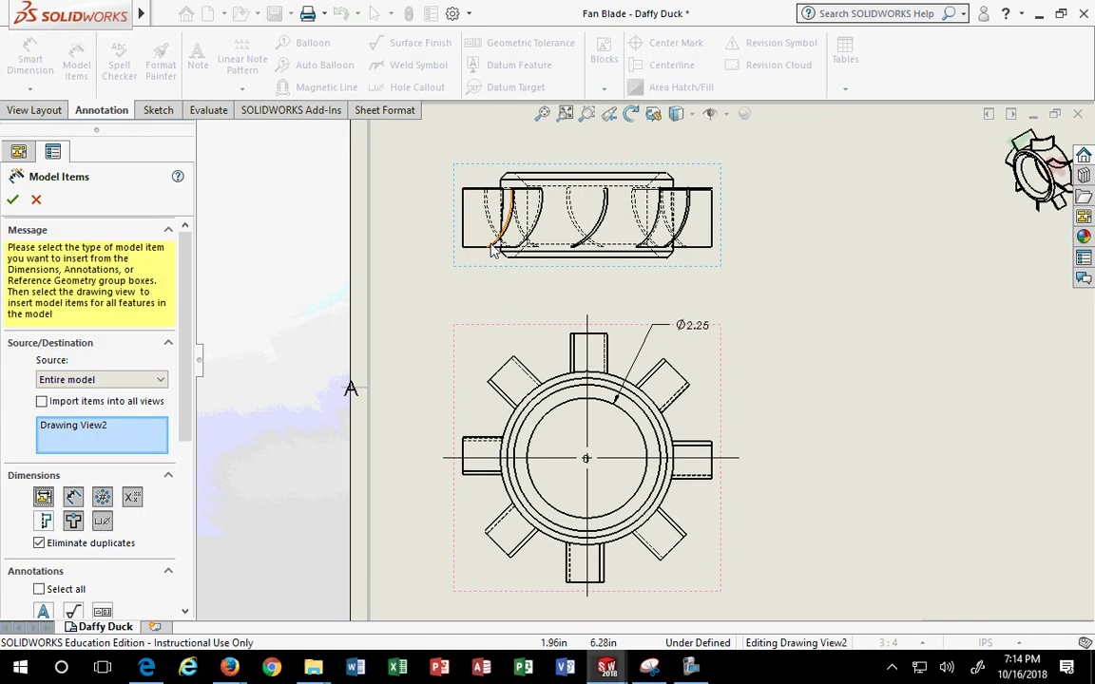
{"action": "left_click", "coordinate": [107, 380]}
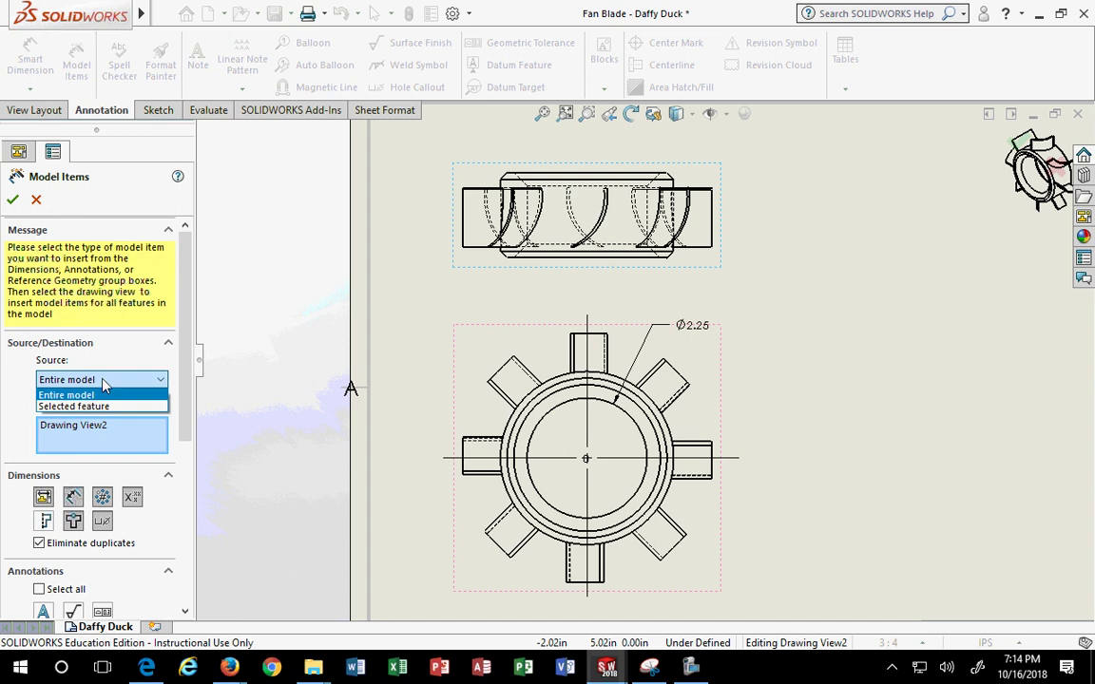
{"action": "left_click", "coordinate": [97, 407]}
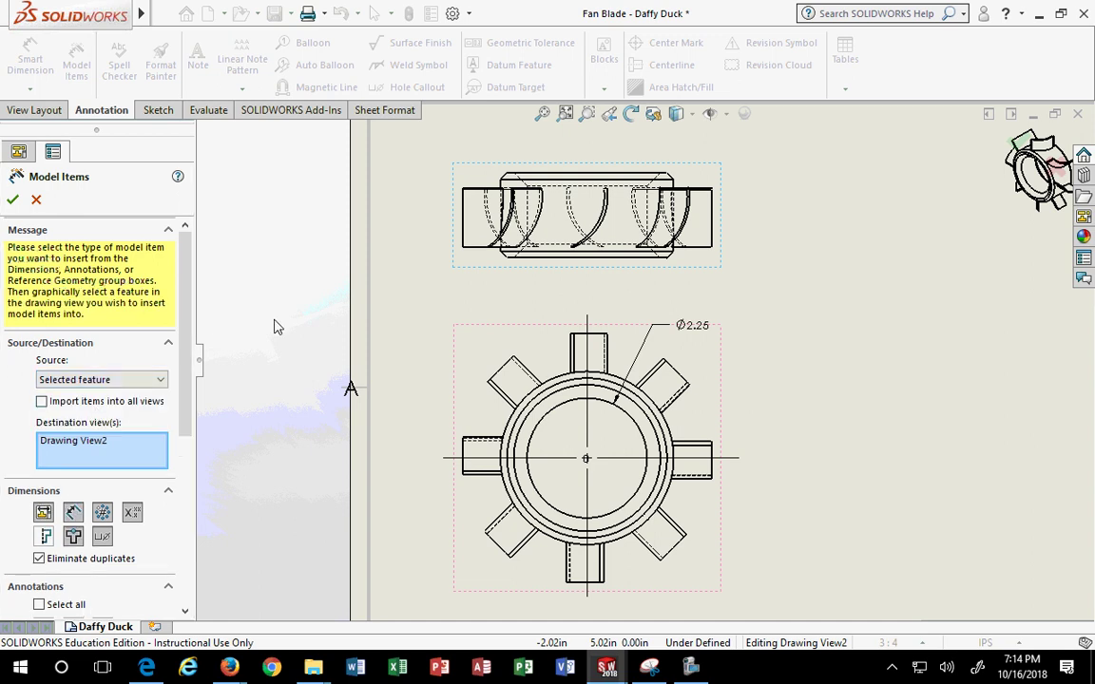
{"action": "scroll", "coordinate": [494, 271], "scroll_direction": "down", "scroll_amount": 3}
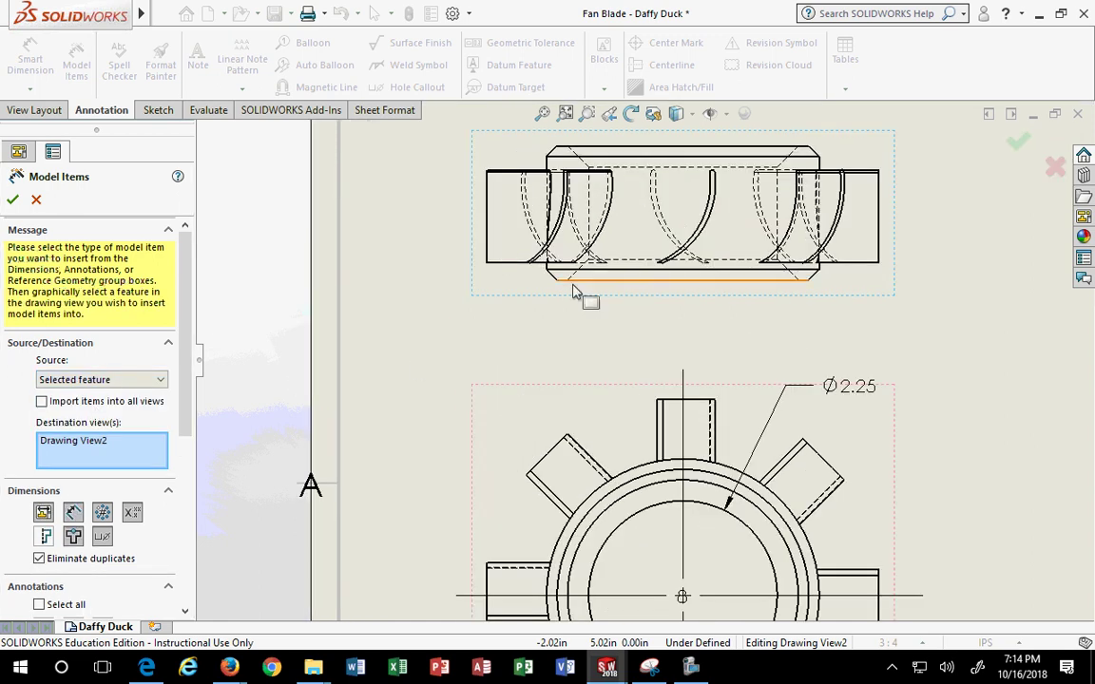
{"action": "left_click", "coordinate": [494, 275]}
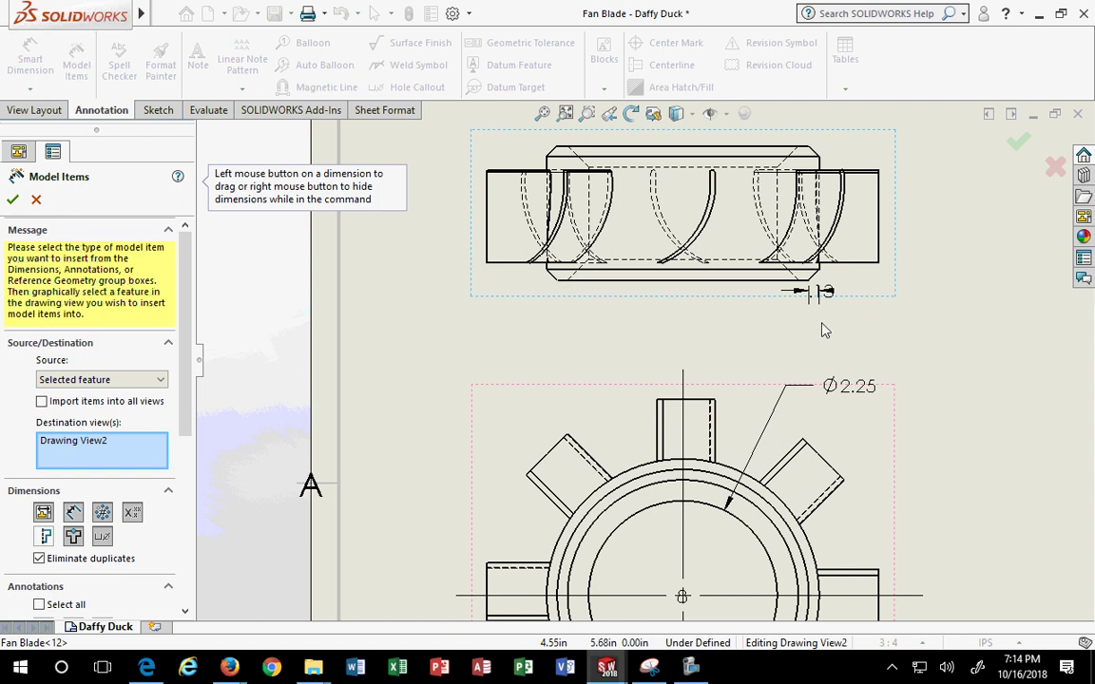
{"action": "left_click_drag", "start_coordinate": [834, 300], "coordinate": [873, 316]}
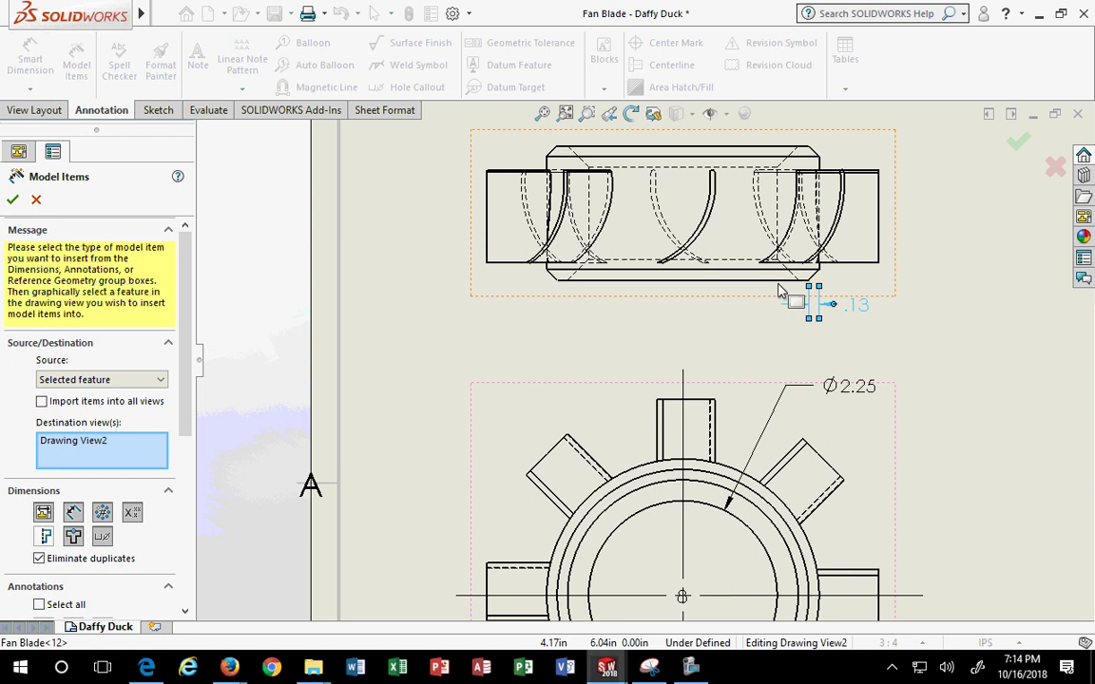
Try to insert the upper chamfer's dimension, move the lower chamfer's dimension to the left, and finish Model Items
{"action": "left_click", "coordinate": [816, 155]}
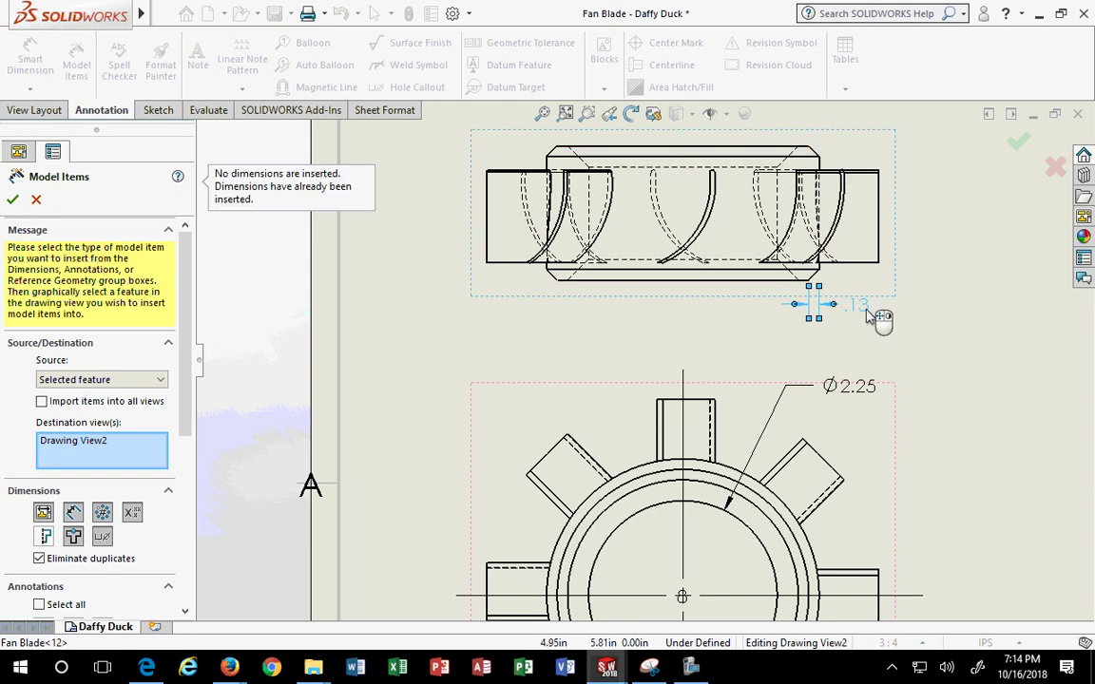
{"action": "left_click_drag", "start_coordinate": [885, 317], "coordinate": [739, 306]}
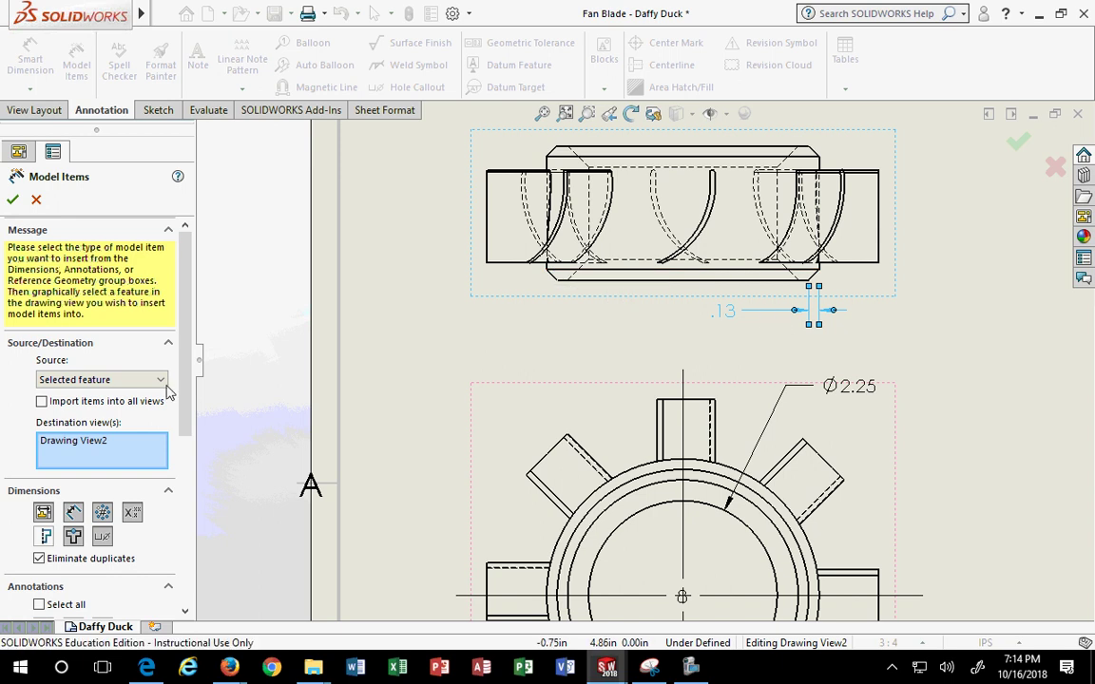
{"action": "scroll", "coordinate": [188, 400], "scroll_direction": "down", "scroll_amount": 3}
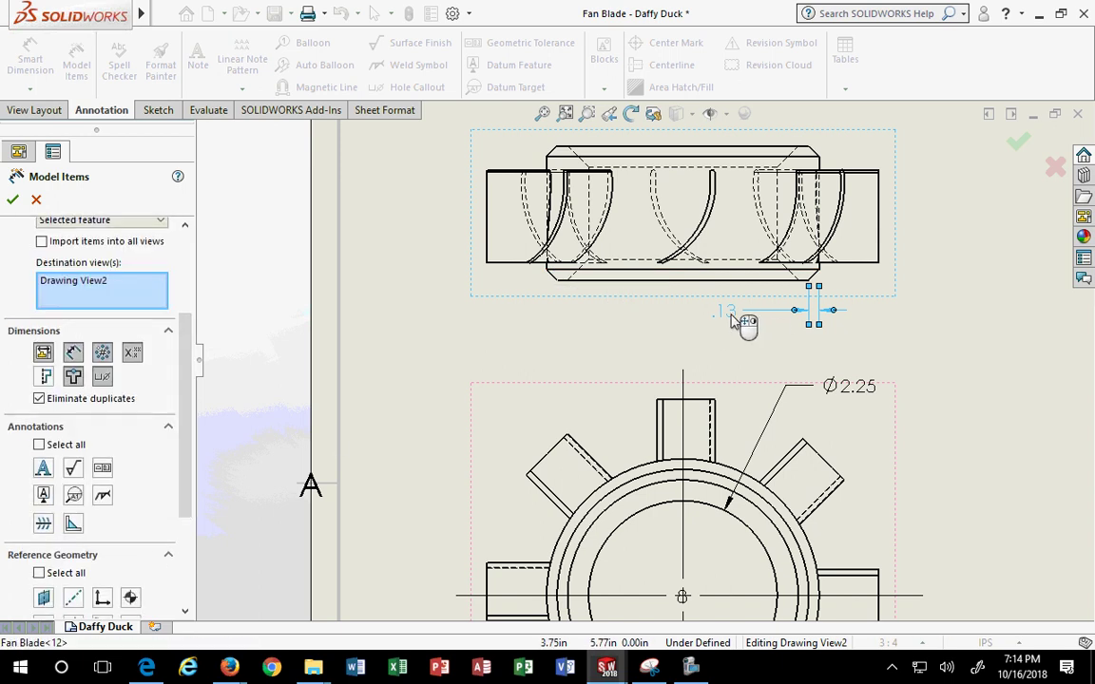
{"action": "left_click", "coordinate": [12, 200]}
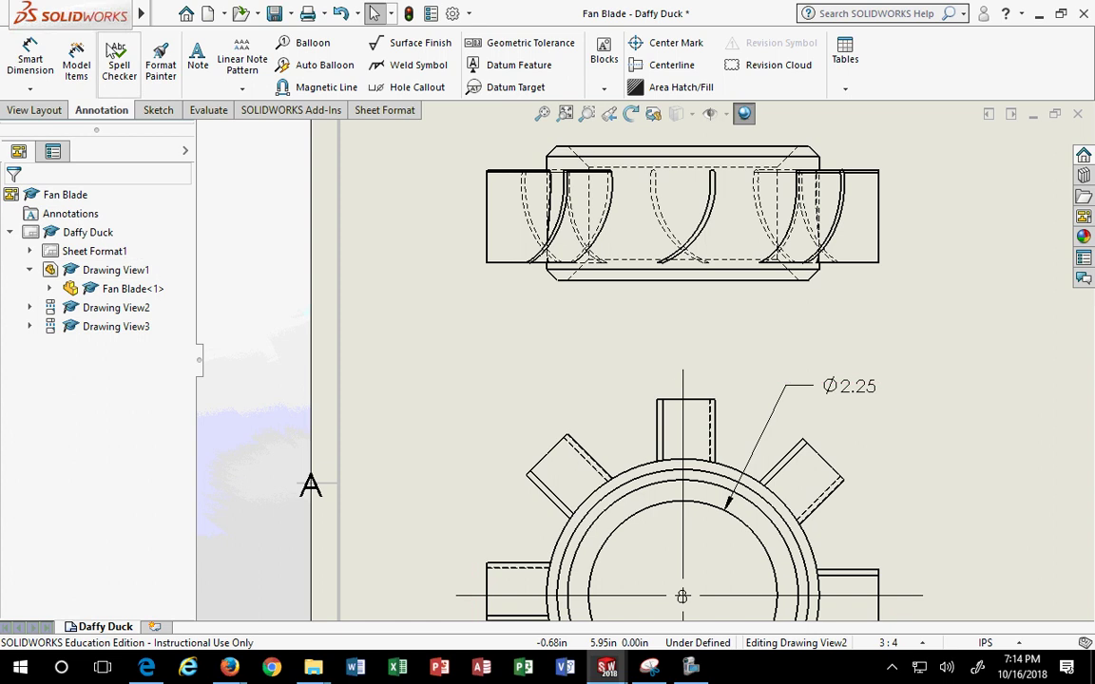
Insert the lower chamfer's model dimension from the selected feature, and place its text below and to the right of the chamfer
{"action": "left_click", "coordinate": [74, 67]}
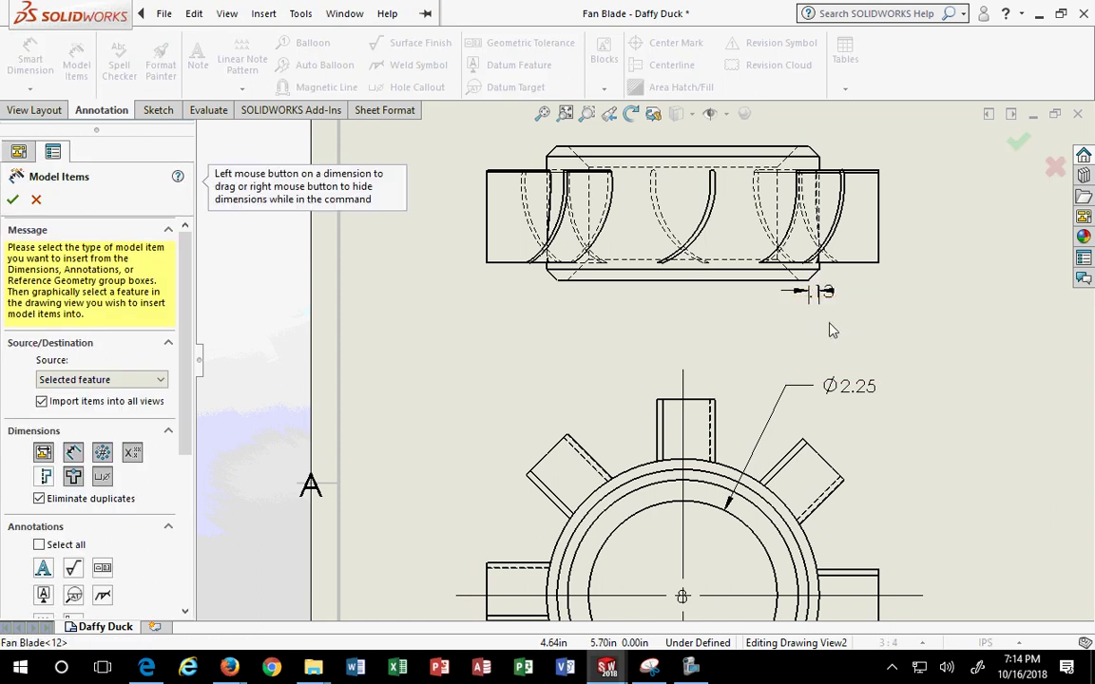
{"action": "left_click_drag", "start_coordinate": [832, 302], "coordinate": [904, 340]}
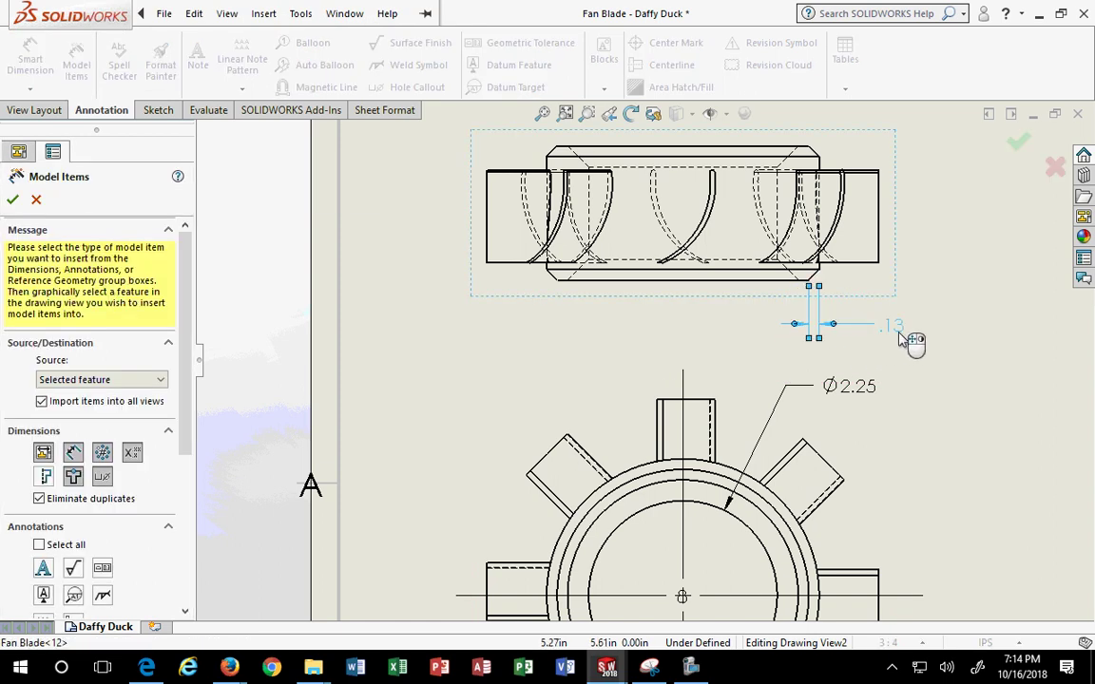
{"action": "left_click", "coordinate": [13, 200]}
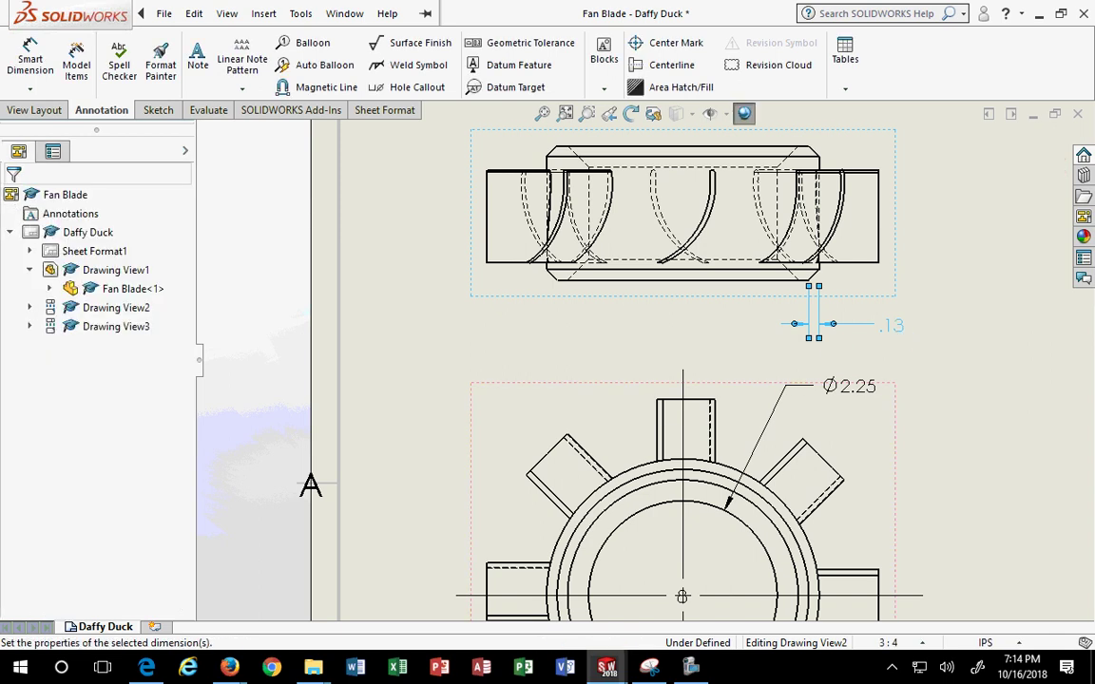
Append (TYP) to the text of the chamfer dimension below the side view
{"action": "double_click", "coordinate": [801, 324]}
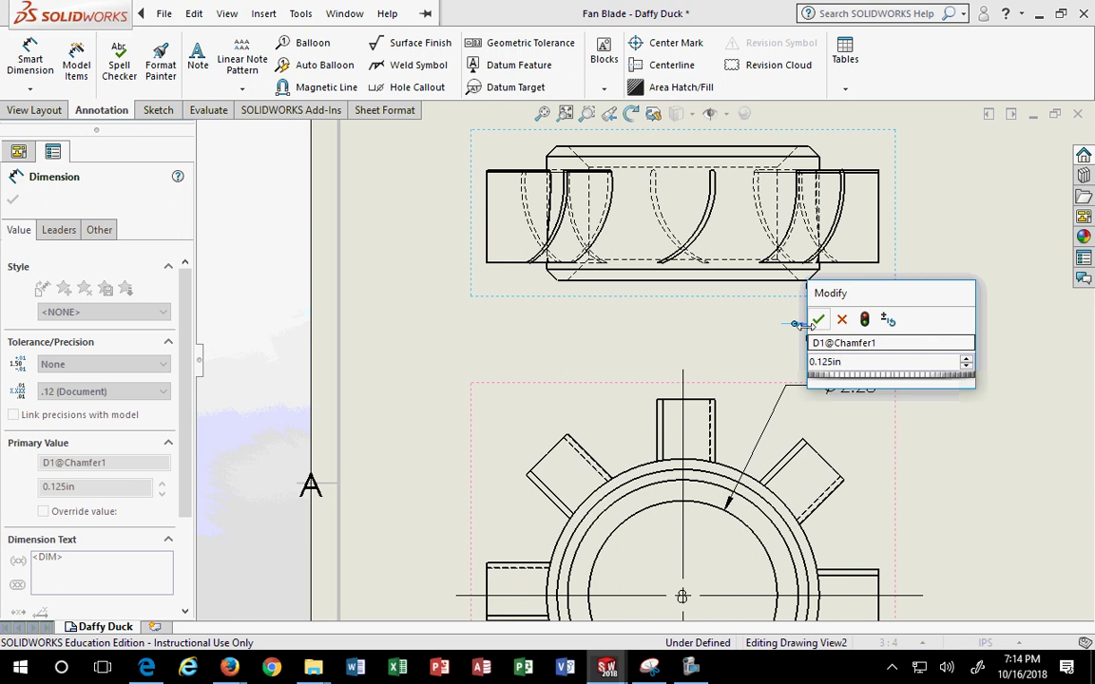
{"action": "left_click", "coordinate": [842, 320]}
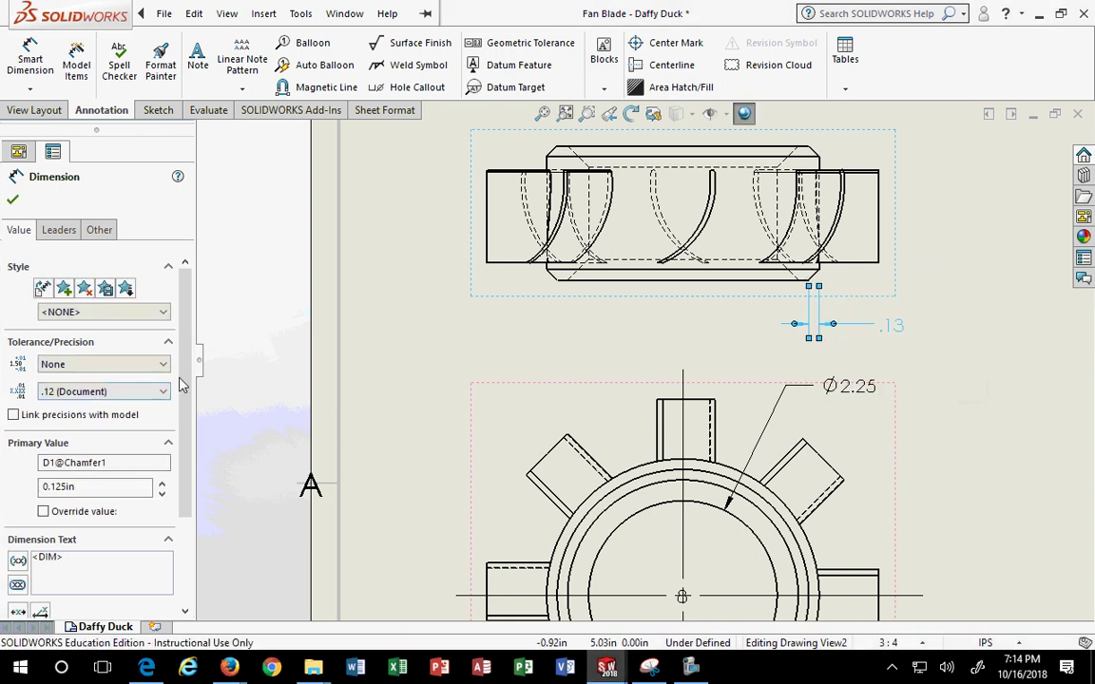
{"action": "scroll", "coordinate": [181, 385], "scroll_direction": "down", "scroll_amount": 3}
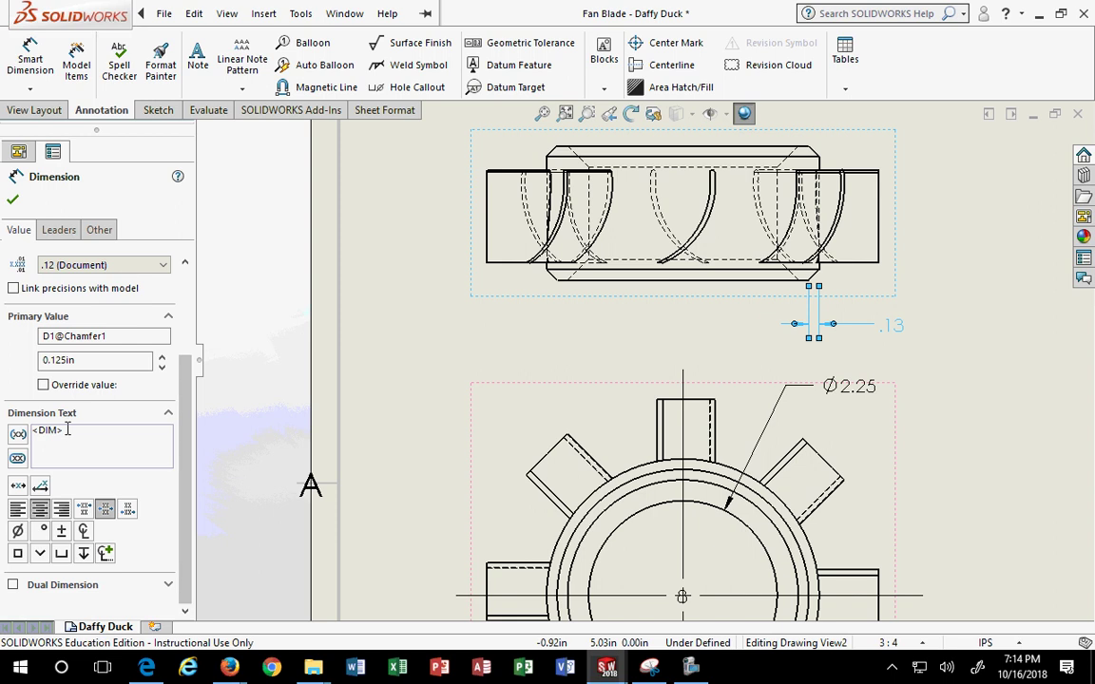
{"action": "left_click", "coordinate": [67, 429]}
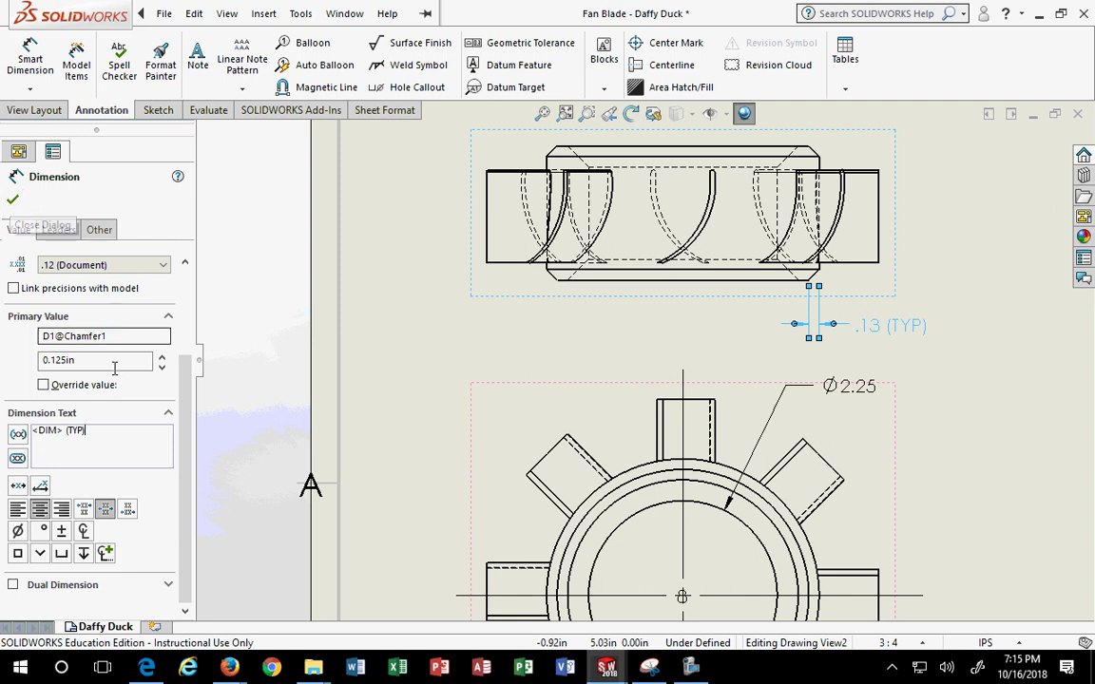
Set the chamfer dimension's precision to three decimal places (.123) and finish editing the dimension
{"action": "left_click_drag", "start_coordinate": [185, 372], "coordinate": [187, 390]}
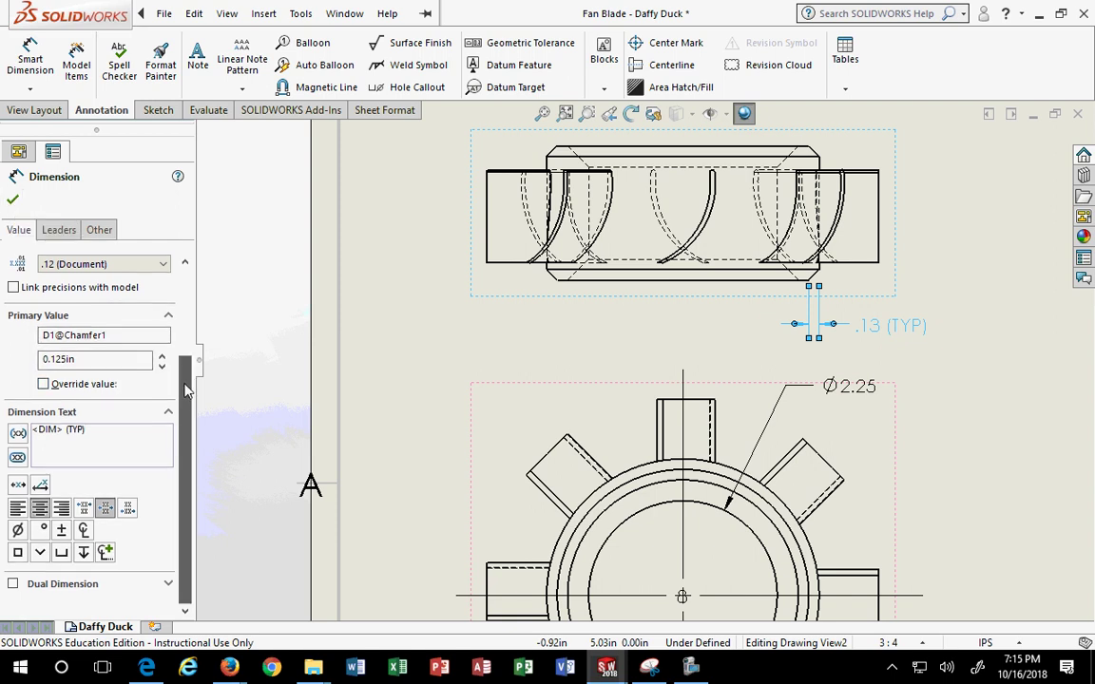
{"action": "left_click", "coordinate": [85, 265]}
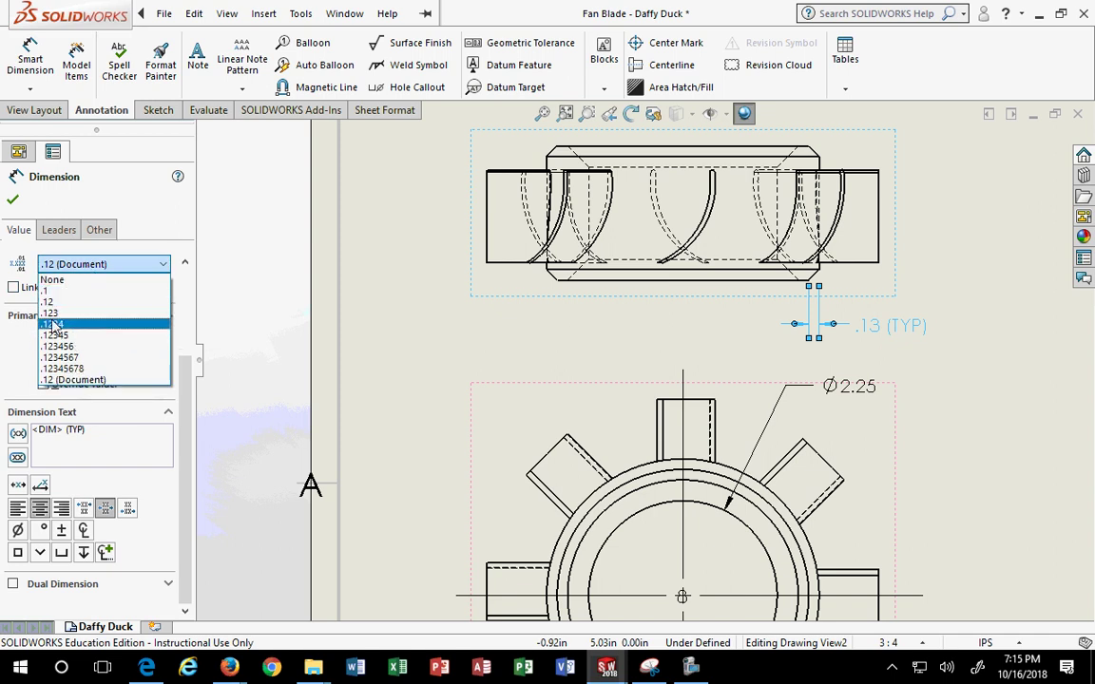
{"action": "left_click", "coordinate": [80, 313]}
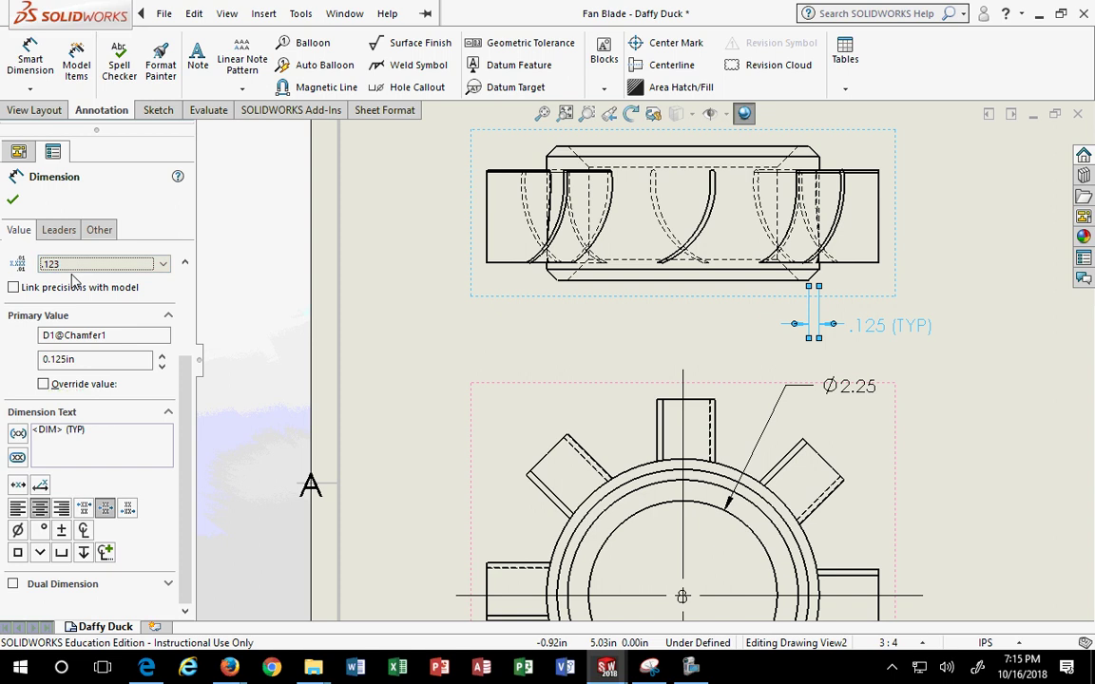
{"action": "left_click", "coordinate": [12, 199]}
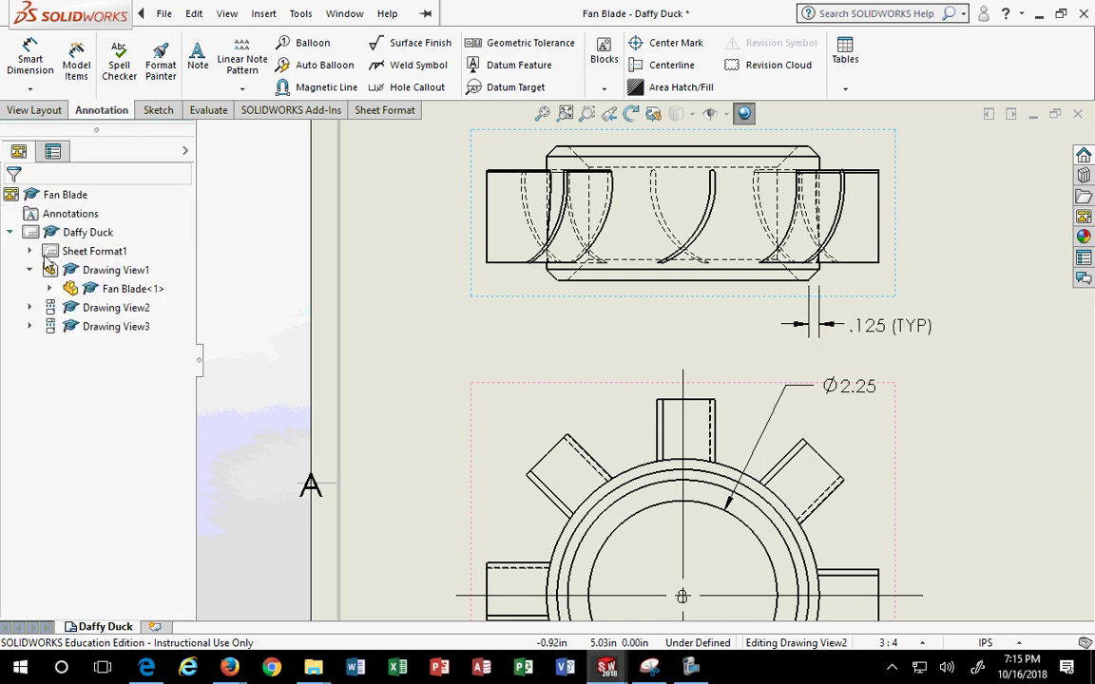
{"action": "scroll", "coordinate": [435, 395], "scroll_direction": "down", "scroll_amount": 2}
{"action": "scroll", "coordinate": [436, 395], "scroll_direction": "up", "scroll_amount": 3}
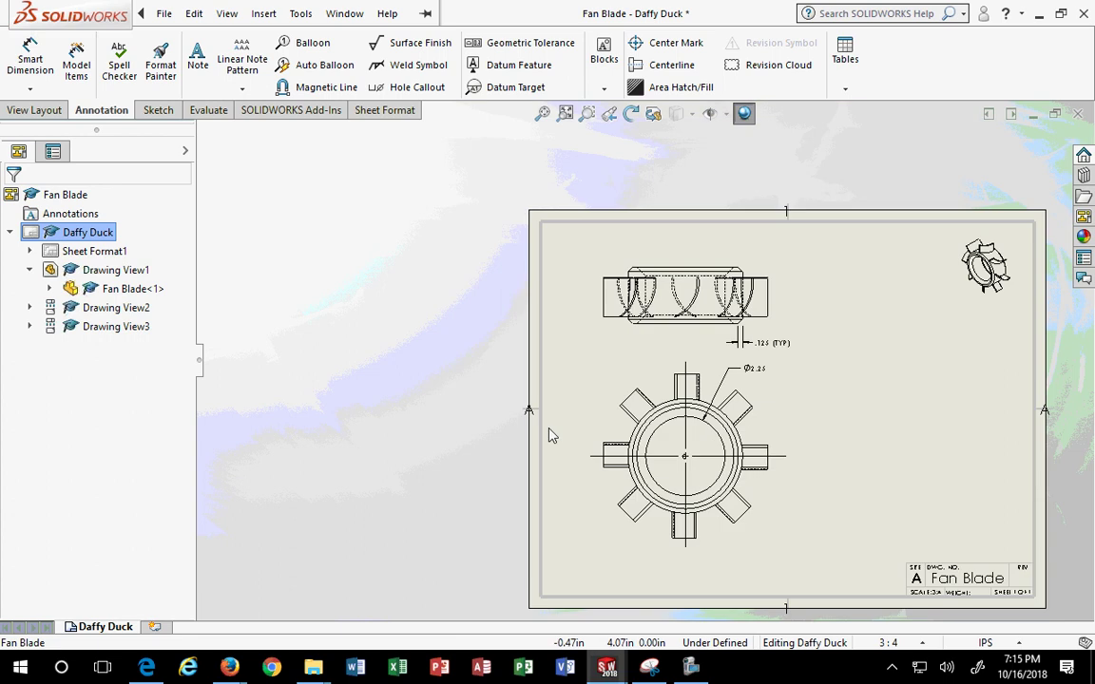
{"action": "scroll", "coordinate": [860, 484], "scroll_direction": "down", "scroll_amount": 4}
{"action": "left_click", "coordinate": [655, 384]}
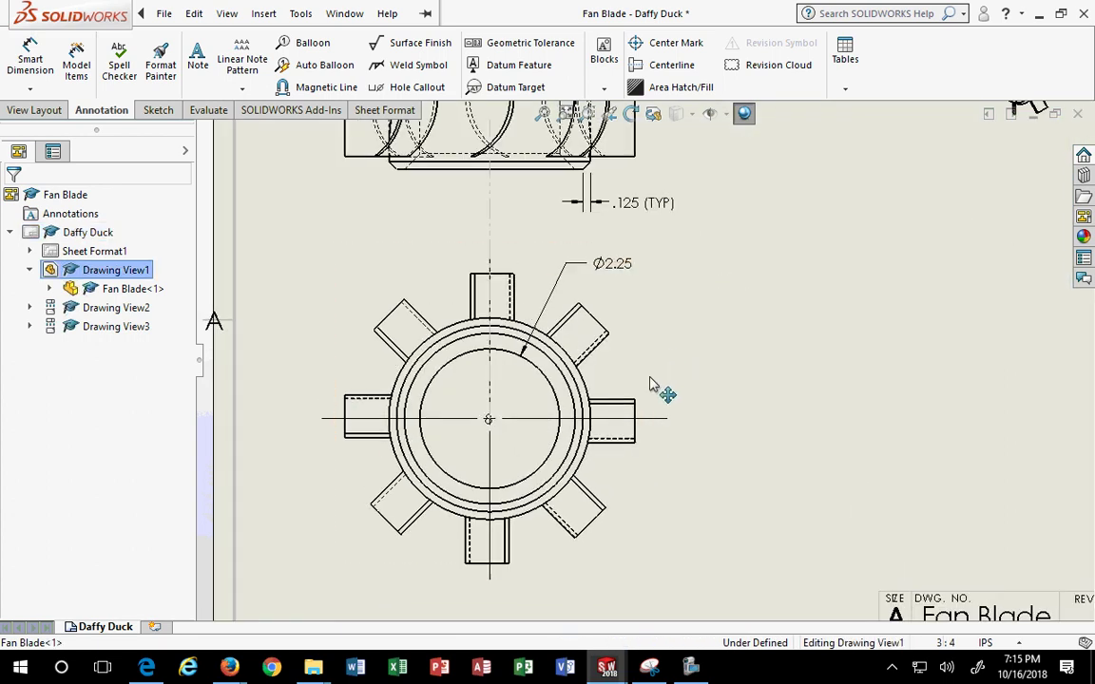
{"action": "scroll", "coordinate": [662, 390], "scroll_direction": "up", "scroll_amount": 2}
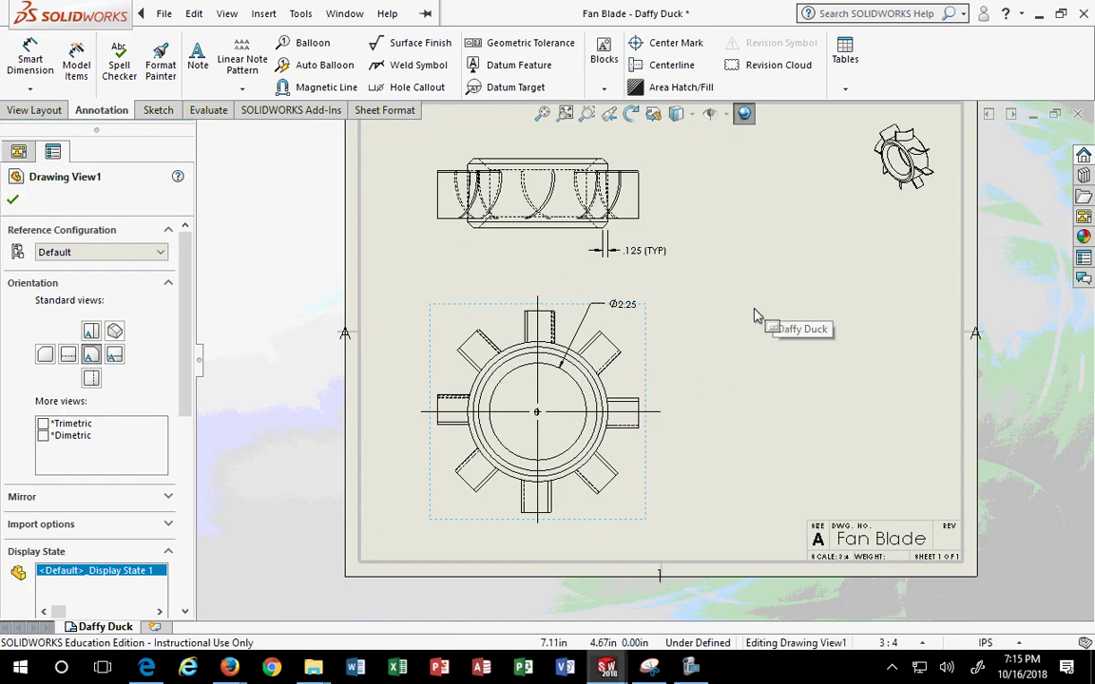
Add CHAMFER before (TYP) in the chamfer dimension's text, and move the text to the left of its extension lines
{"action": "scroll", "coordinate": [646, 194], "scroll_direction": "down", "scroll_amount": 3}
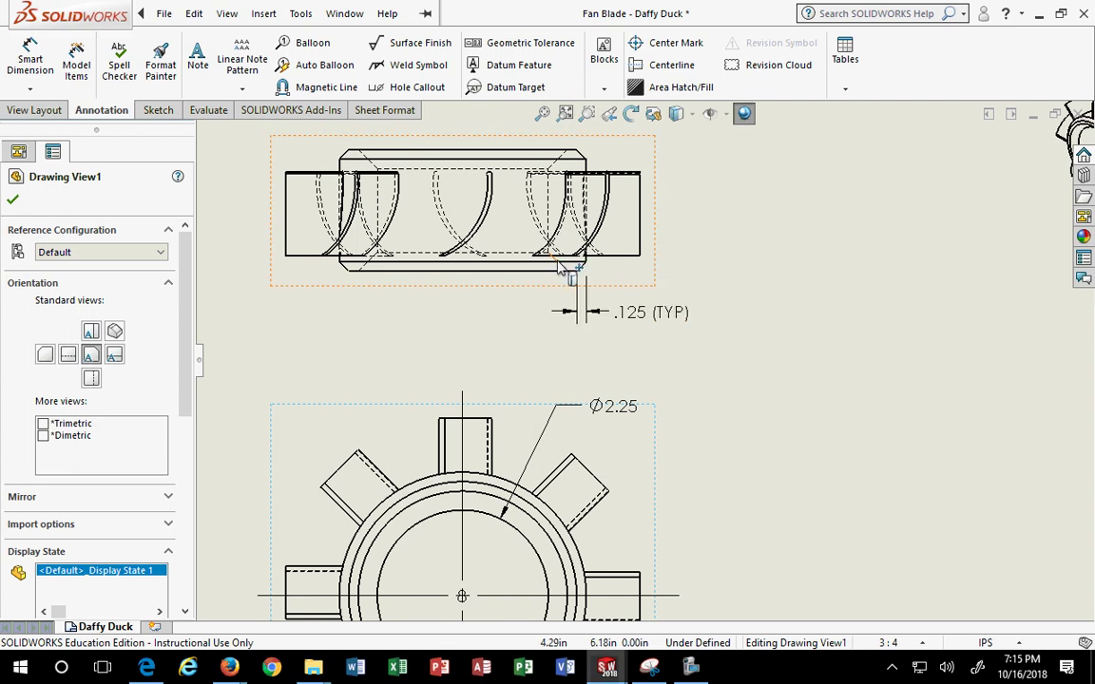
{"action": "scroll", "coordinate": [590, 274], "scroll_direction": "down", "scroll_amount": 3}
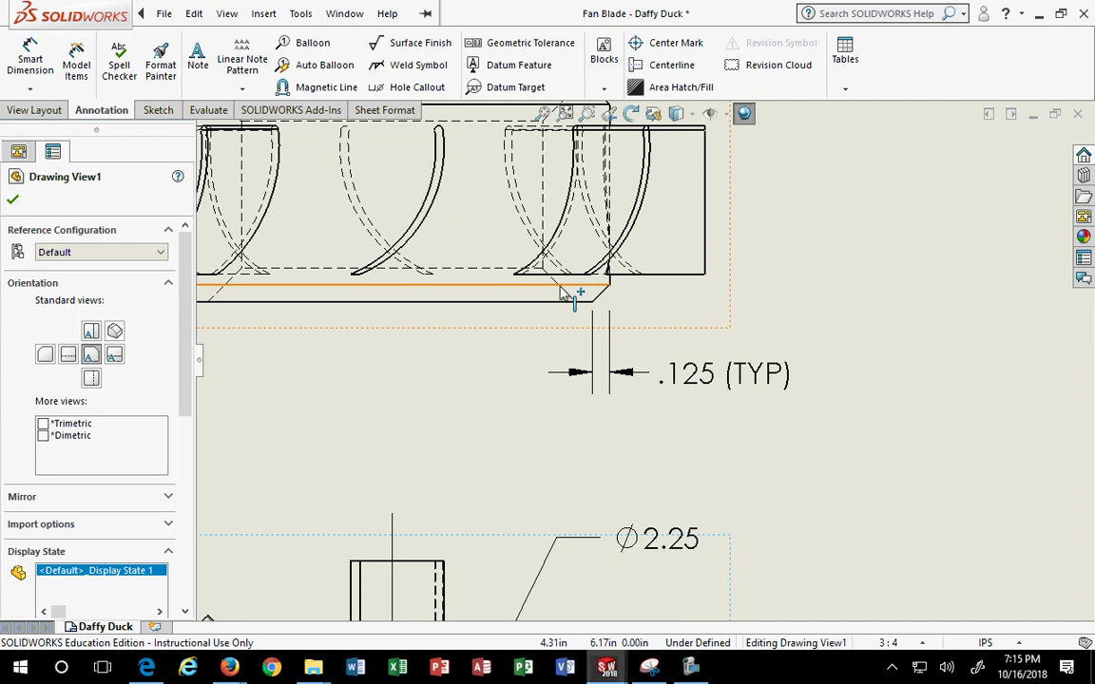
{"action": "left_click", "coordinate": [698, 379]}
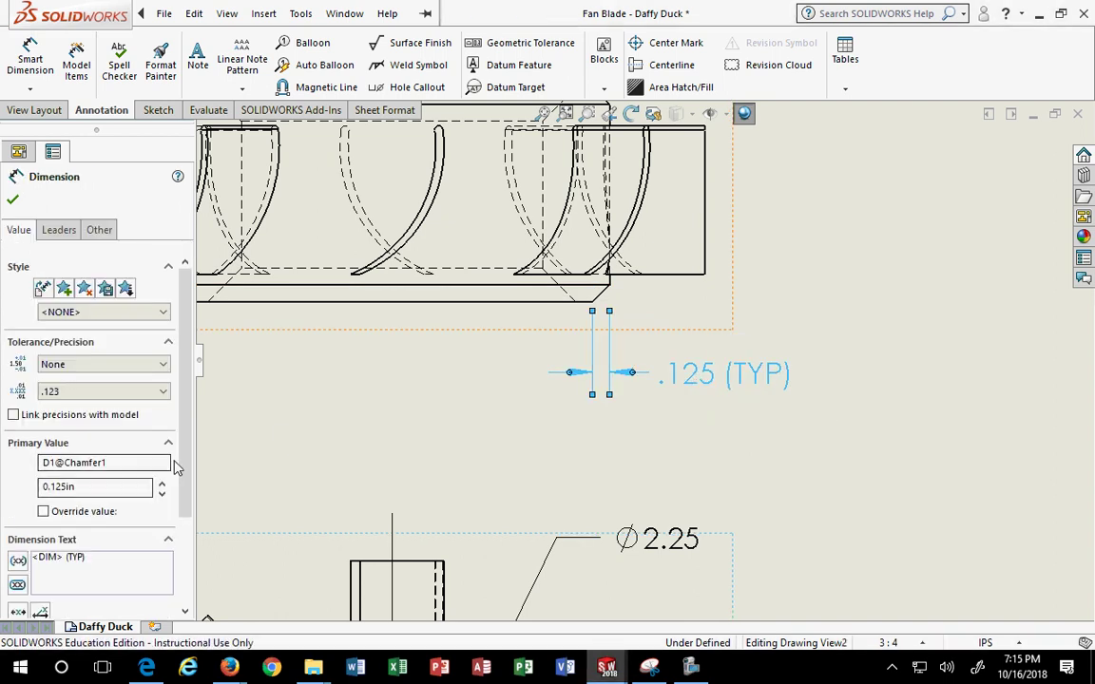
{"action": "left_click_drag", "start_coordinate": [179, 465], "coordinate": [184, 555]}
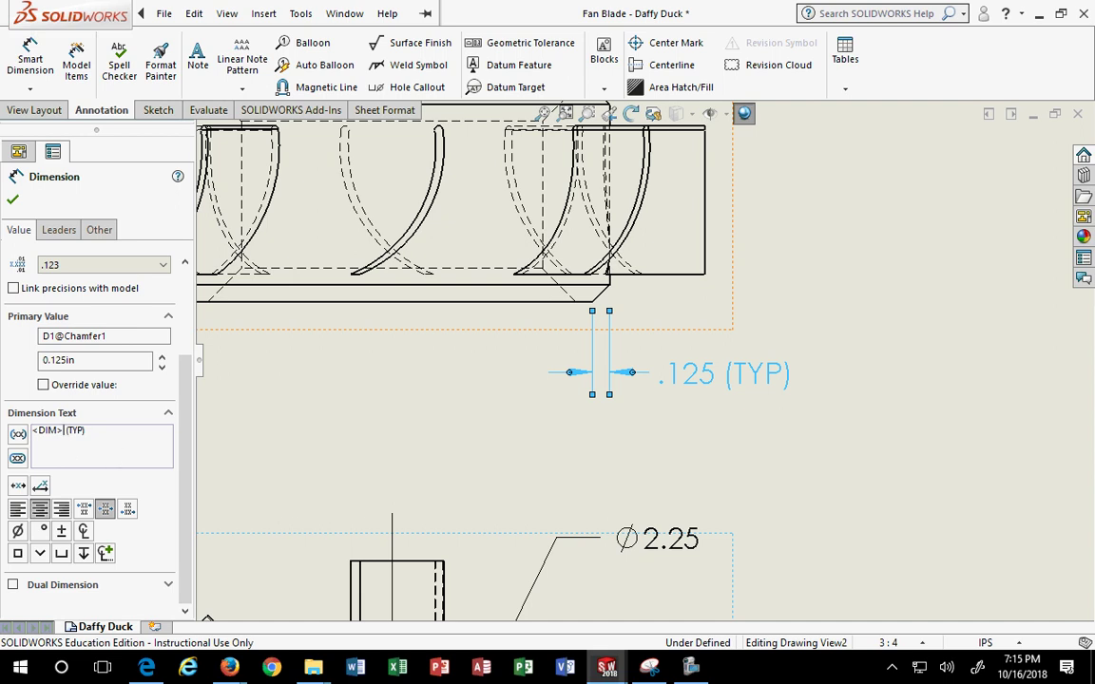
{"action": "type", "text": "ch"}
{"action": "key", "text": "BackSpace"}
{"action": "key", "text": "BackSpace"}
{"action": "key", "text": "BackSpace"}
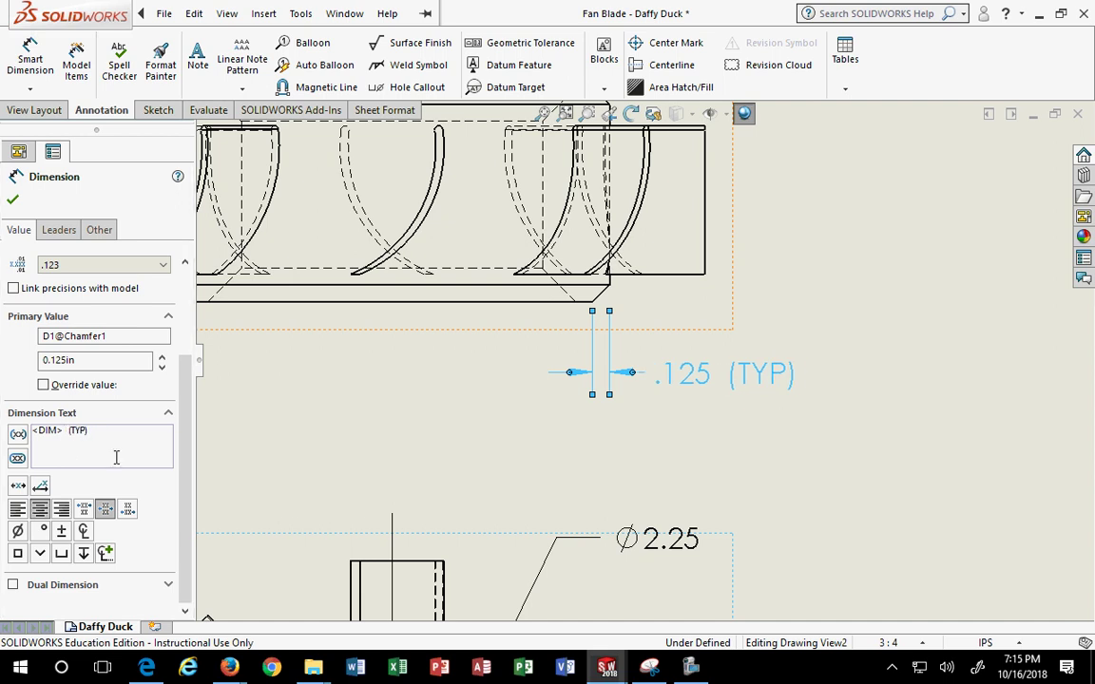
{"action": "type", "text": "CHAMFER"}
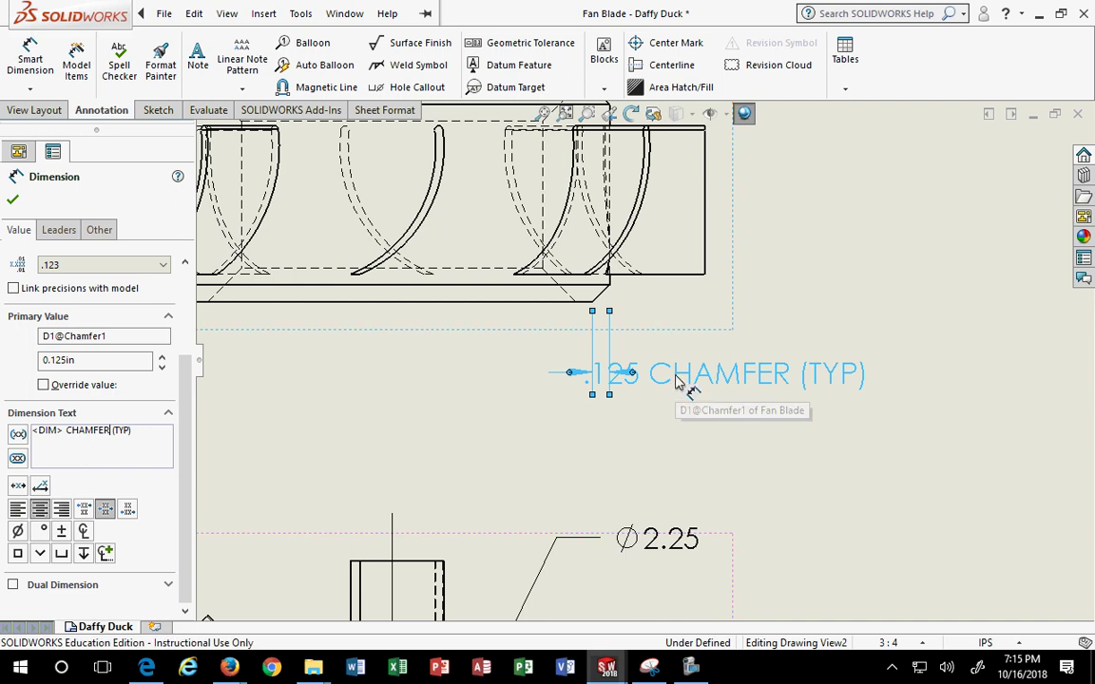
{"action": "left_click_drag", "start_coordinate": [615, 370], "coordinate": [314, 372]}
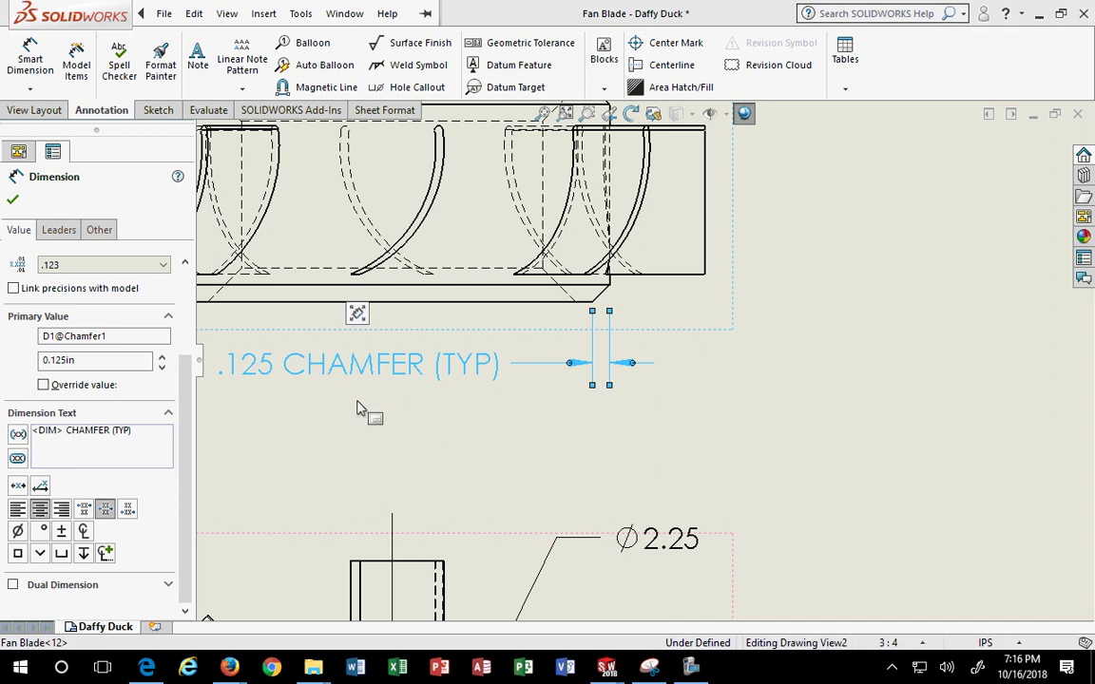
{"action": "left_click", "coordinate": [361, 414]}
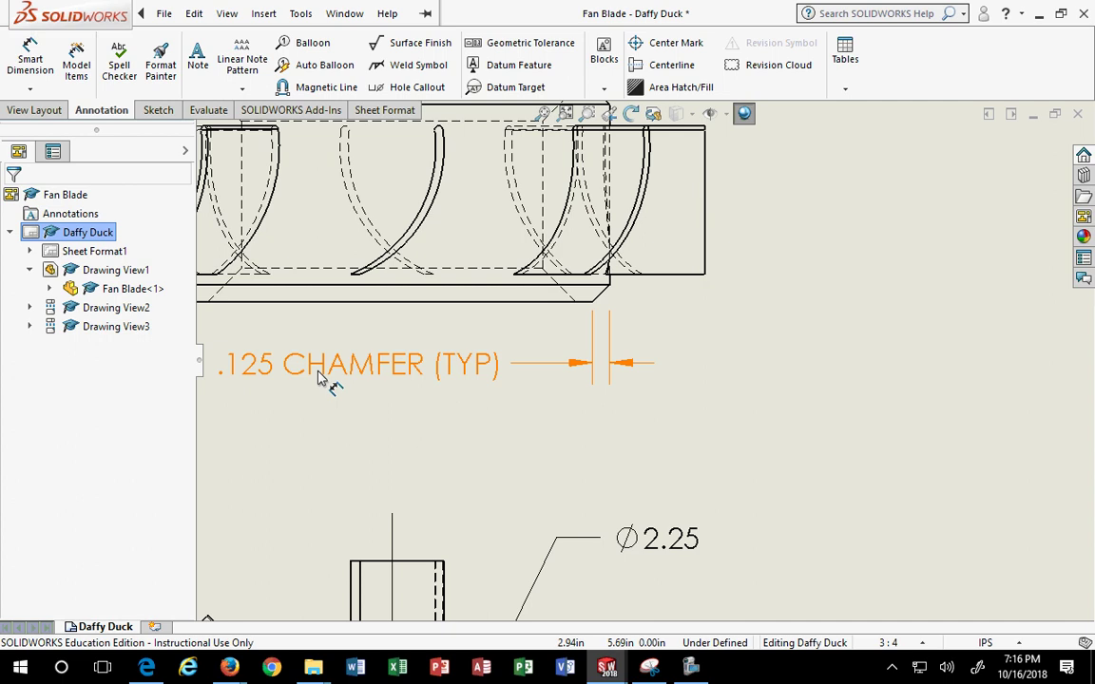
Try replacing CHAMFER with X .125 before (TYP) in the chamfer dimension's text
{"action": "left_click", "coordinate": [332, 374]}
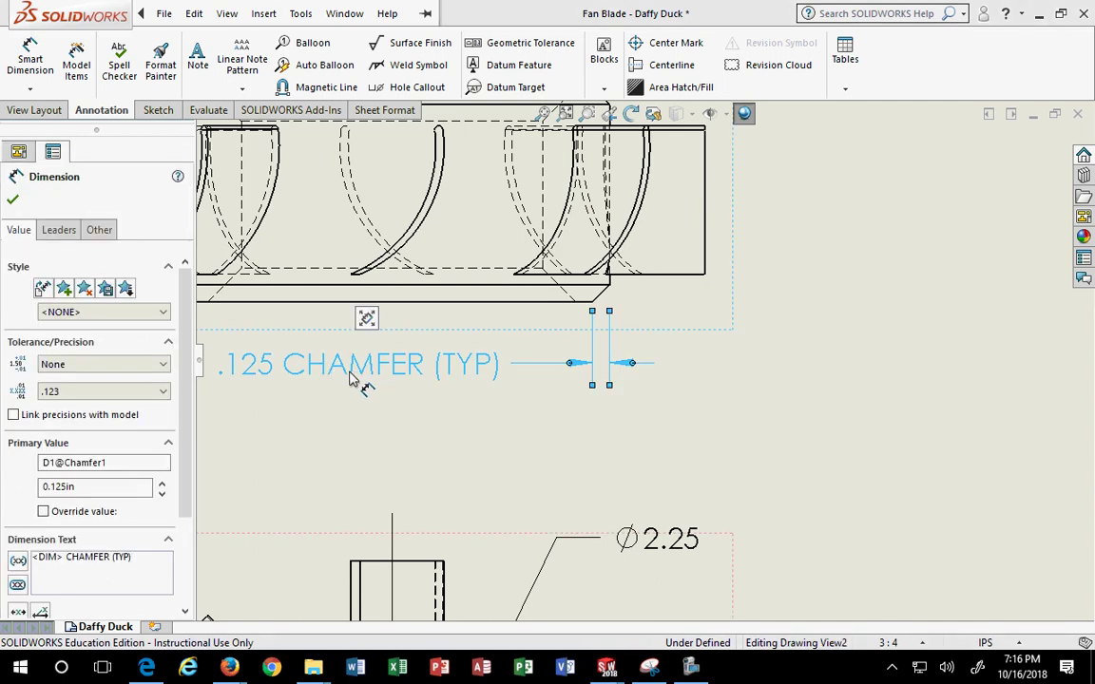
{"action": "scroll", "coordinate": [85, 385], "scroll_direction": "down", "scroll_amount": 3}
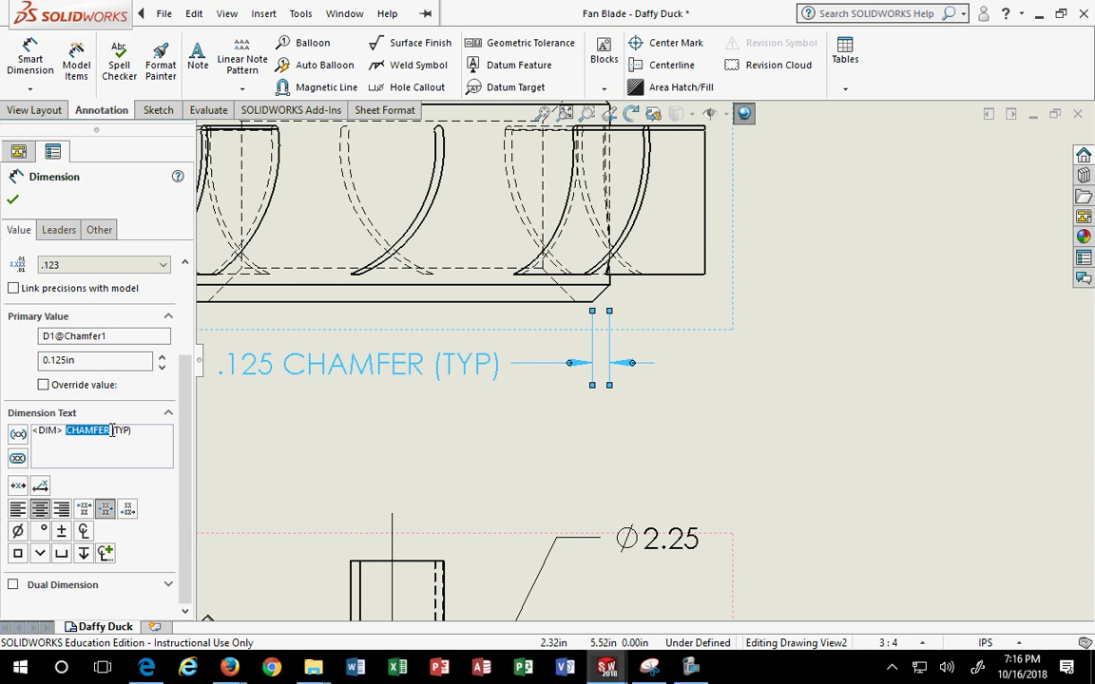
{"action": "type", "text": "X"}
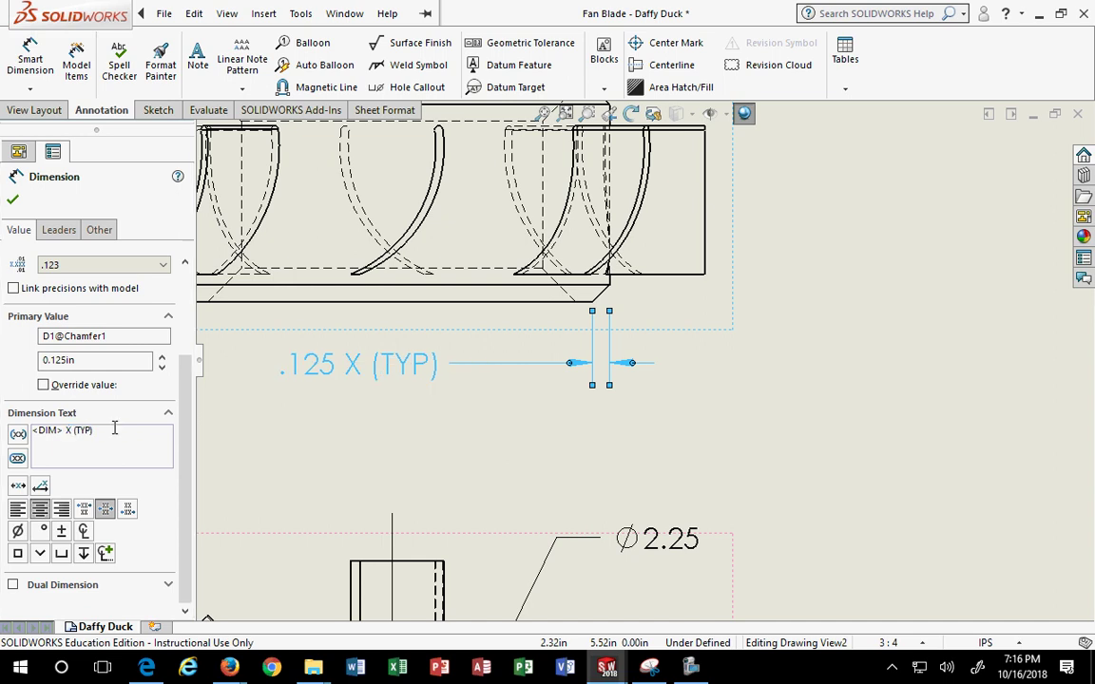
{"action": "type", "text": " .125"}
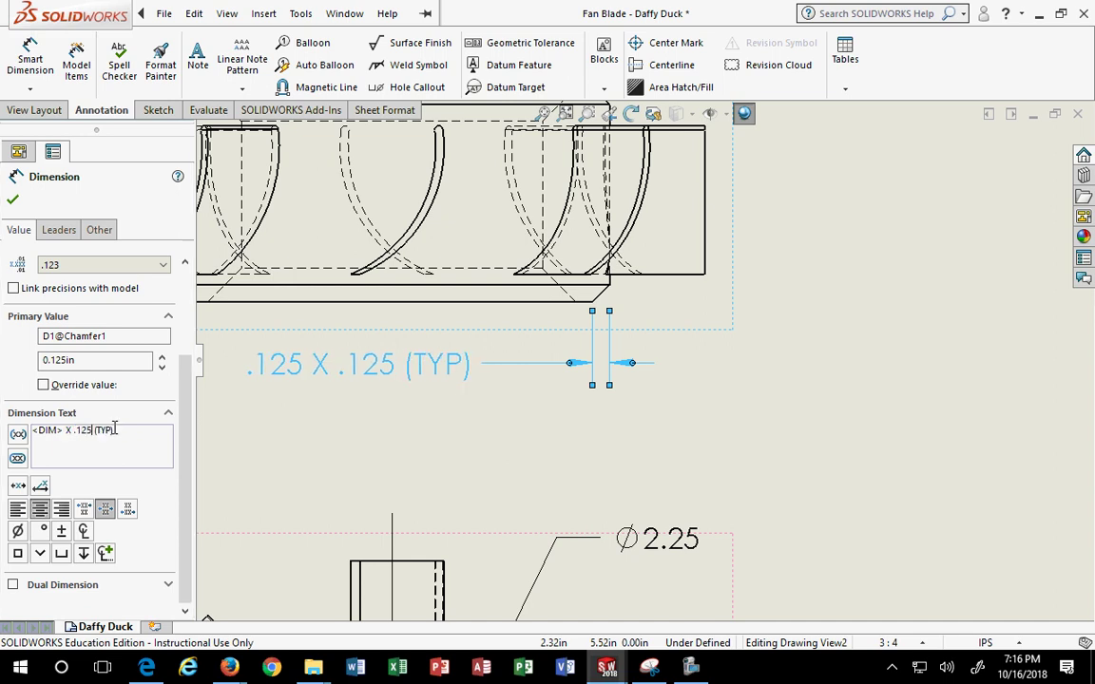
Try replacing X .125 with 45 and a degree symbol before (TYP) in the chamfer dimension's text
{"action": "key", "text": "BackSpace"}
{"action": "key", "text": "BackSpace"}
{"action": "key", "text": "BackSpace"}
{"action": "key", "text": "BackSpace"}
{"action": "key", "text": "BackSpace"}
{"action": "key", "text": "BackSpace"}
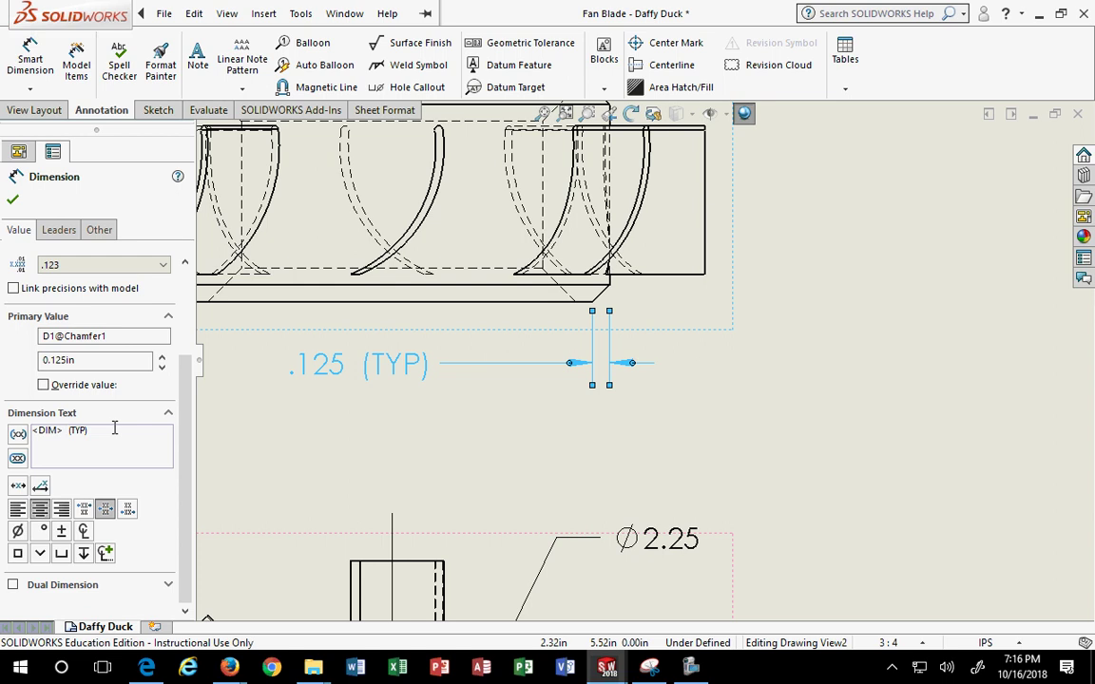
{"action": "type", "text": "45"}
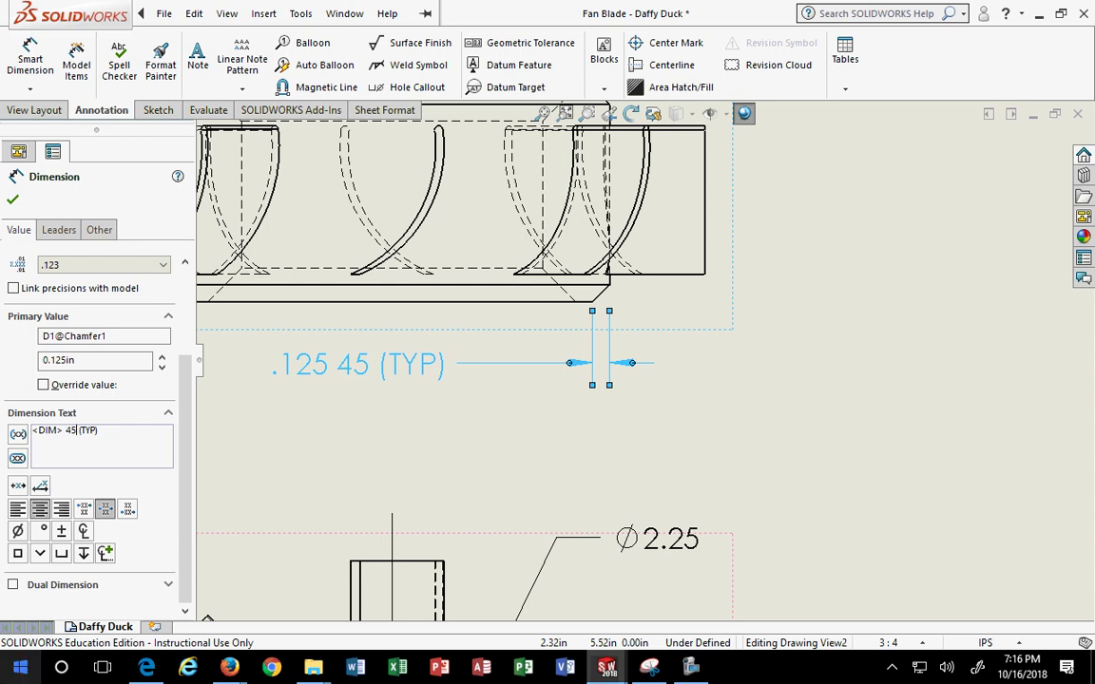
{"action": "left_click", "coordinate": [44, 530]}
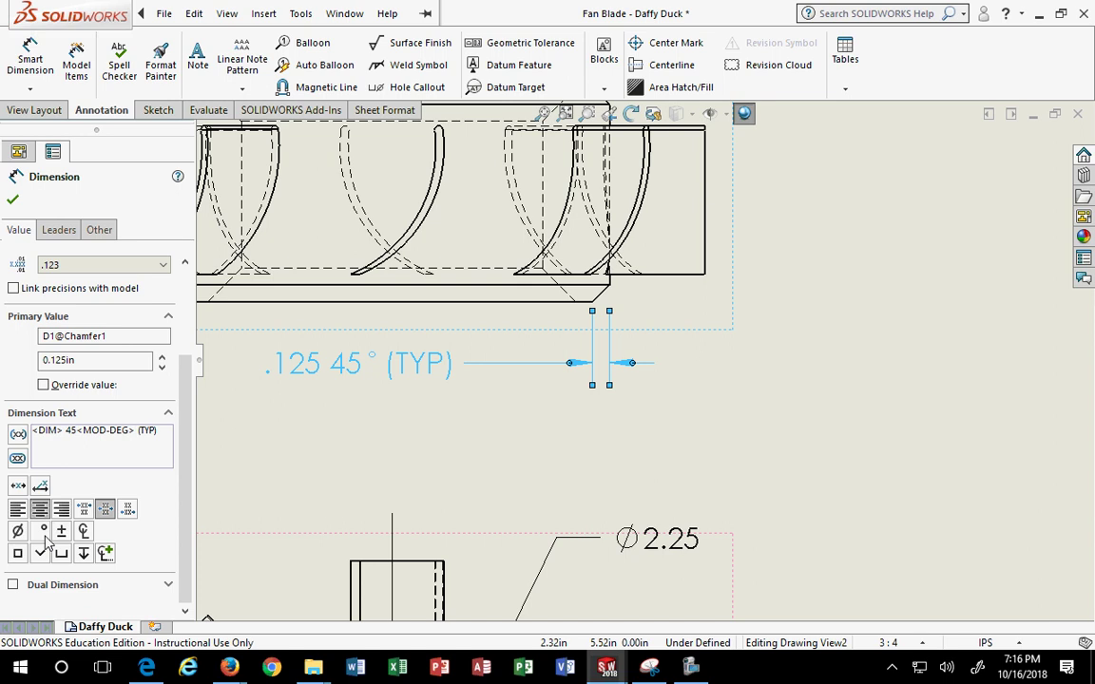
Remove the 45-degree entry from the chamfer dimension's text and put CHAMFER back before (TYP)
{"action": "key", "text": "BackSpace"}
{"action": "key", "text": "BackSpace"}
{"action": "key", "text": "BackSpace"}
{"action": "key", "text": "BackSpace"}
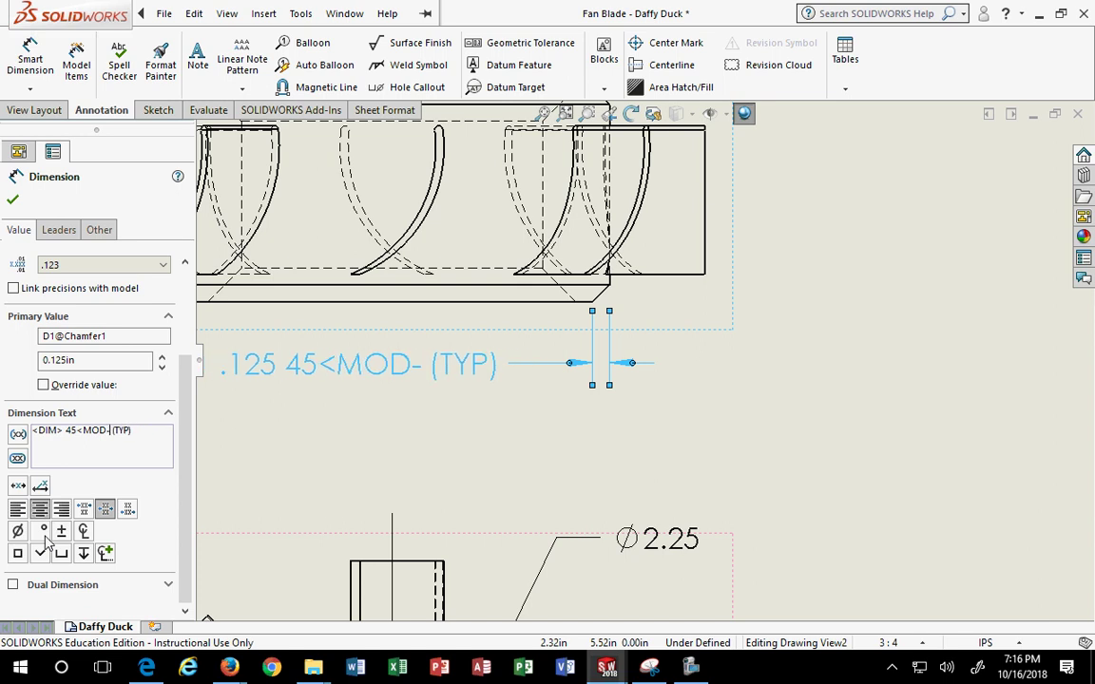
{"action": "key", "text": "Escape"}
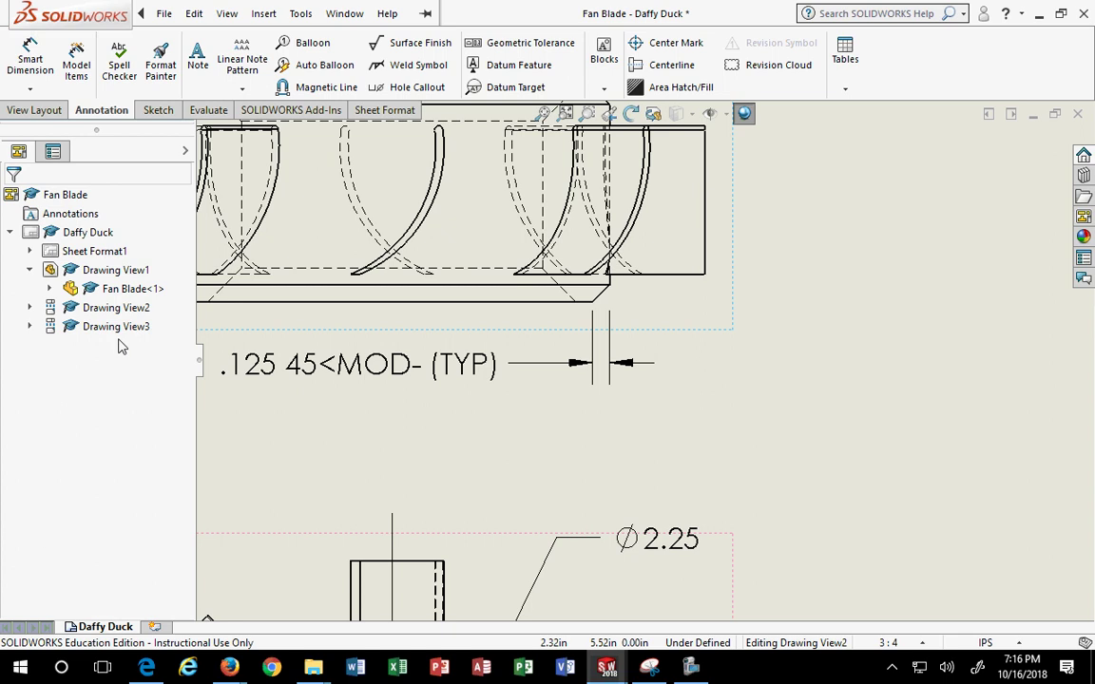
{"action": "left_click", "coordinate": [366, 364]}
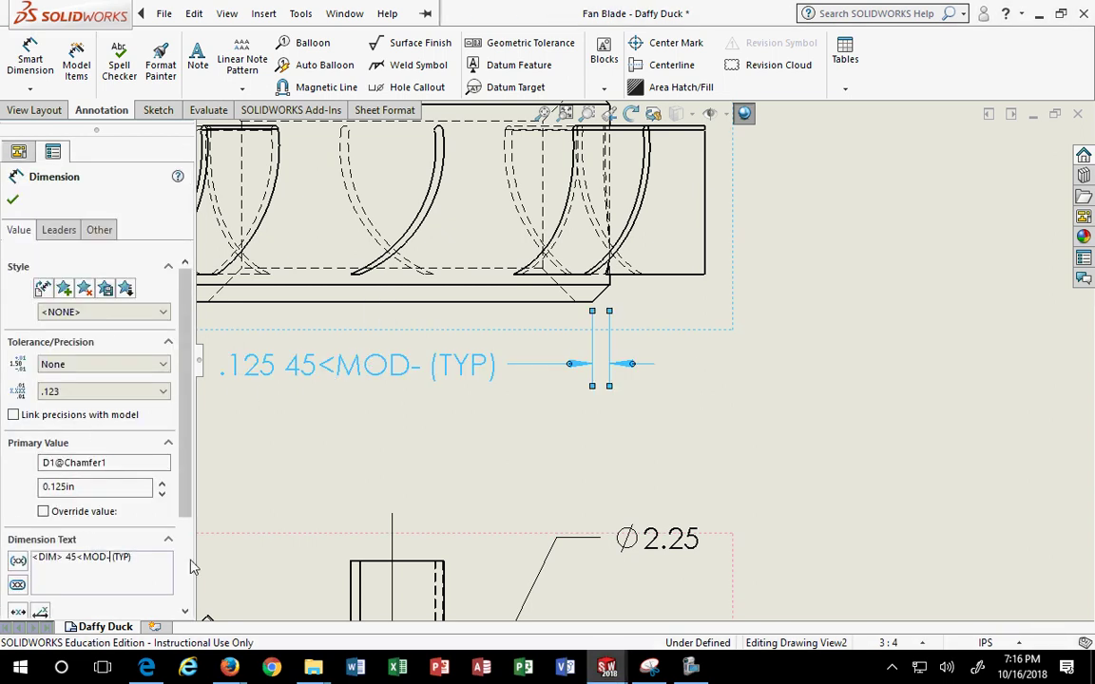
{"action": "key", "text": "BackSpace"}
{"action": "key", "text": "BackSpace"}
{"action": "key", "text": "BackSpace"}
{"action": "key", "text": "BackSpace"}
{"action": "key", "text": "BackSpace"}
{"action": "key", "text": "BackSpace"}
{"action": "key", "text": "BackSpace"}
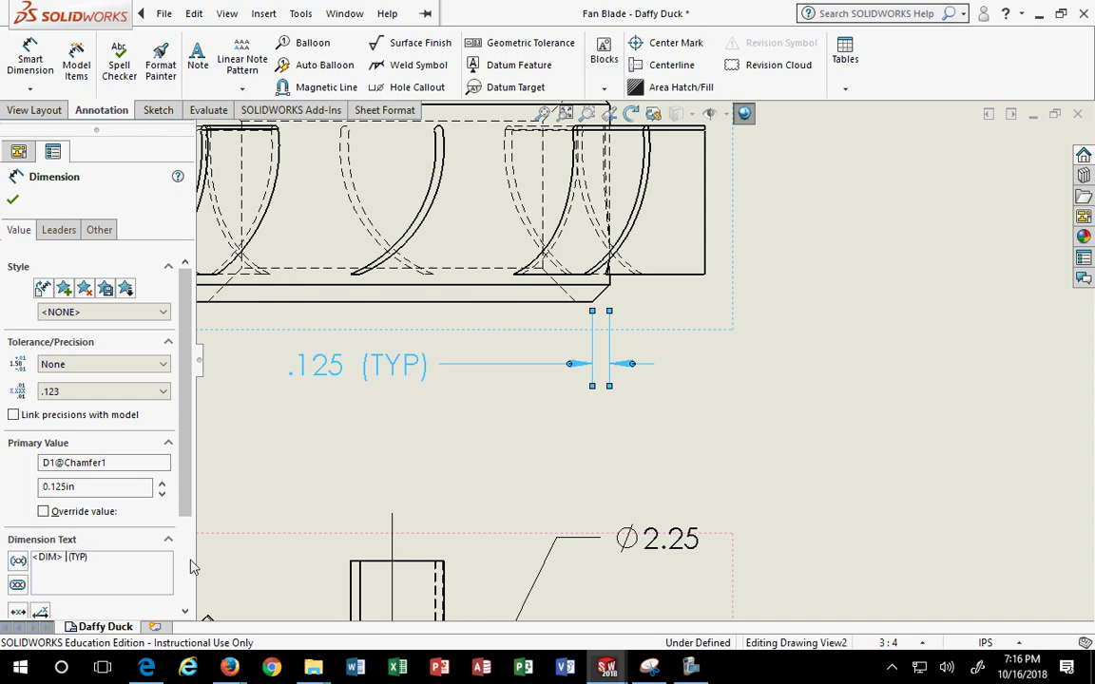
{"action": "type", "text": "CHAMFE "}
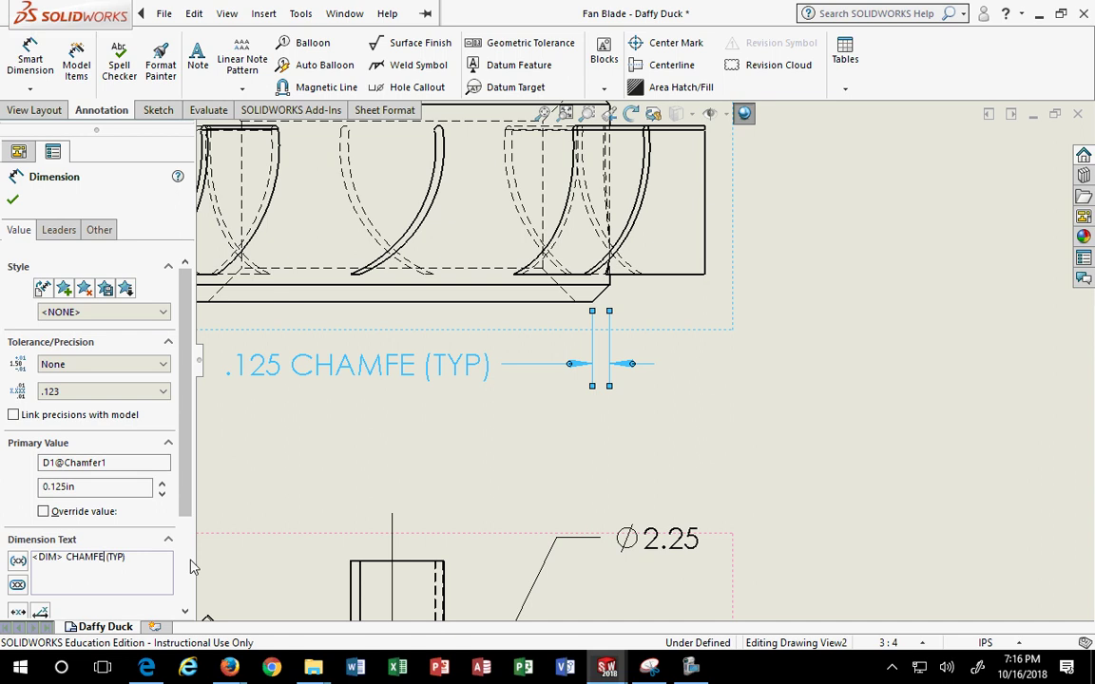
{"action": "type", "text": "R"}
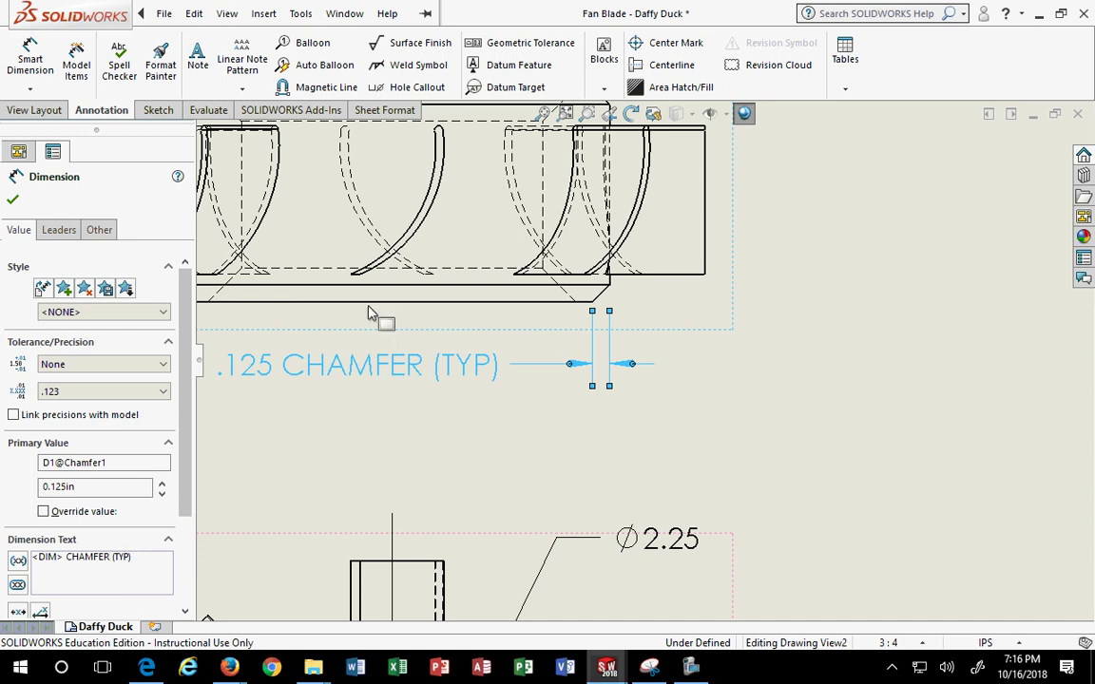
Try importing the model dimensions of the middle curved blade into the top view
{"action": "left_click", "coordinate": [538, 443]}
{"action": "scroll", "coordinate": [537, 447], "scroll_direction": "up", "scroll_amount": 3}
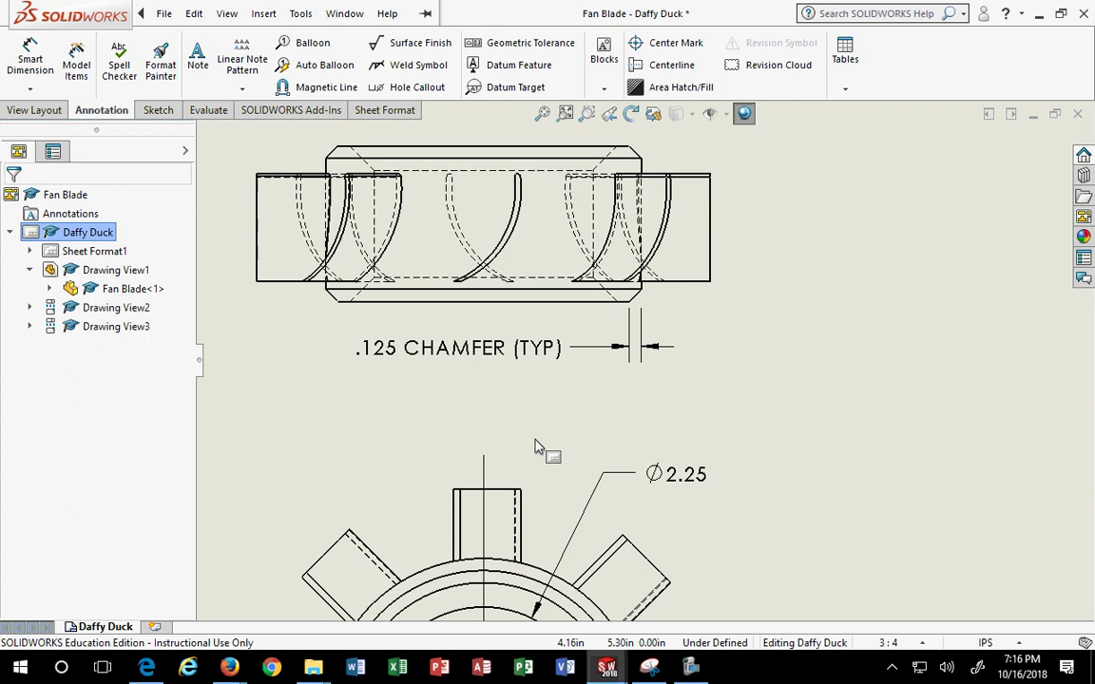
{"action": "scroll", "coordinate": [535, 446], "scroll_direction": "up", "scroll_amount": 2}
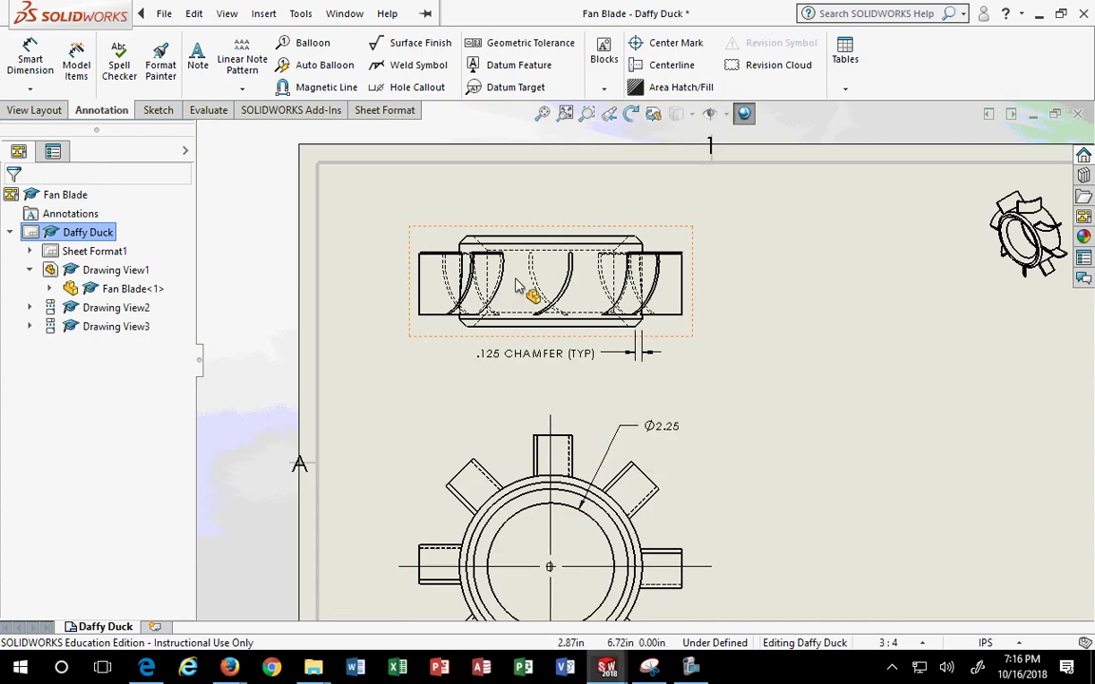
{"action": "scroll", "coordinate": [576, 297], "scroll_direction": "down", "scroll_amount": 1}
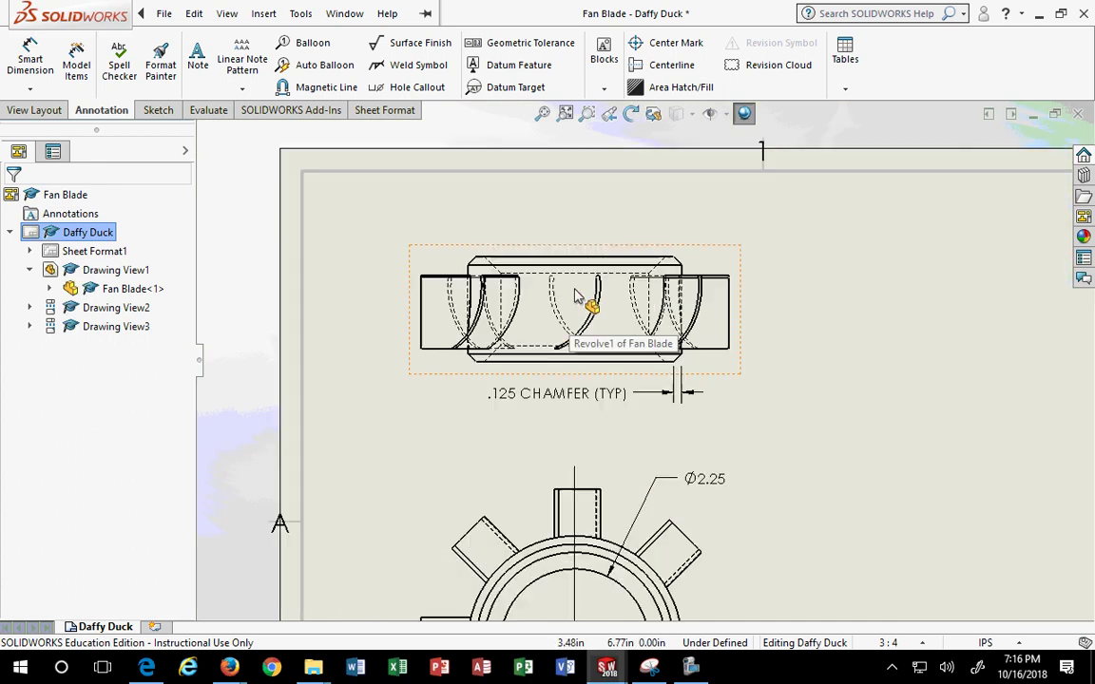
{"action": "scroll", "coordinate": [576, 297], "scroll_direction": "down", "scroll_amount": 2}
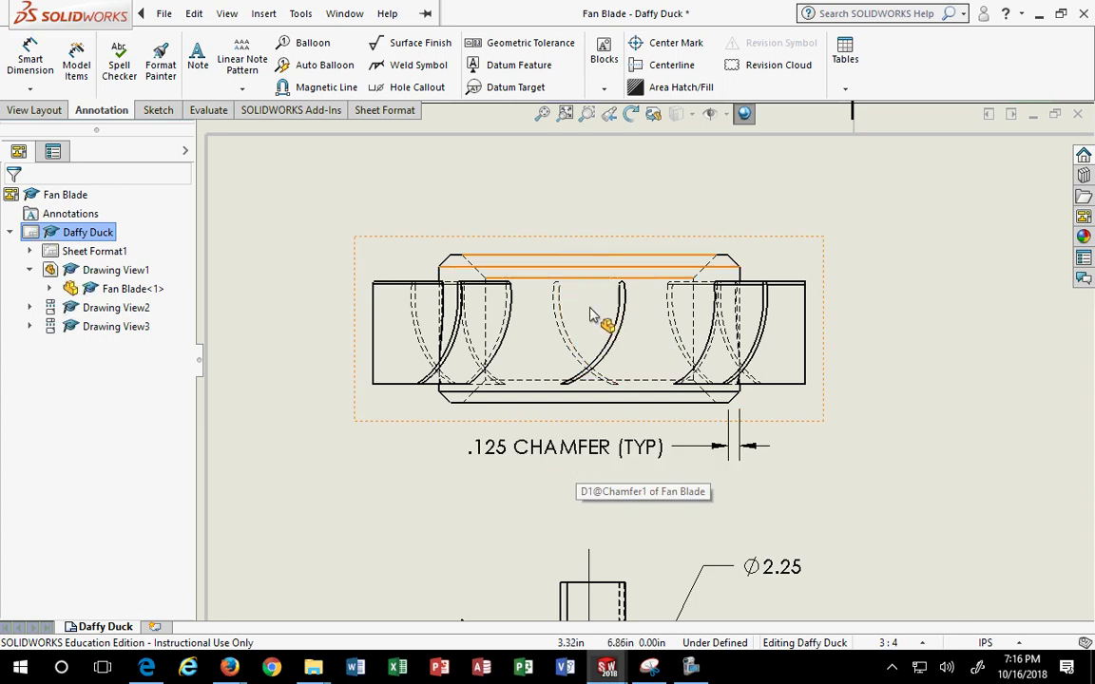
{"action": "left_click", "coordinate": [562, 237]}
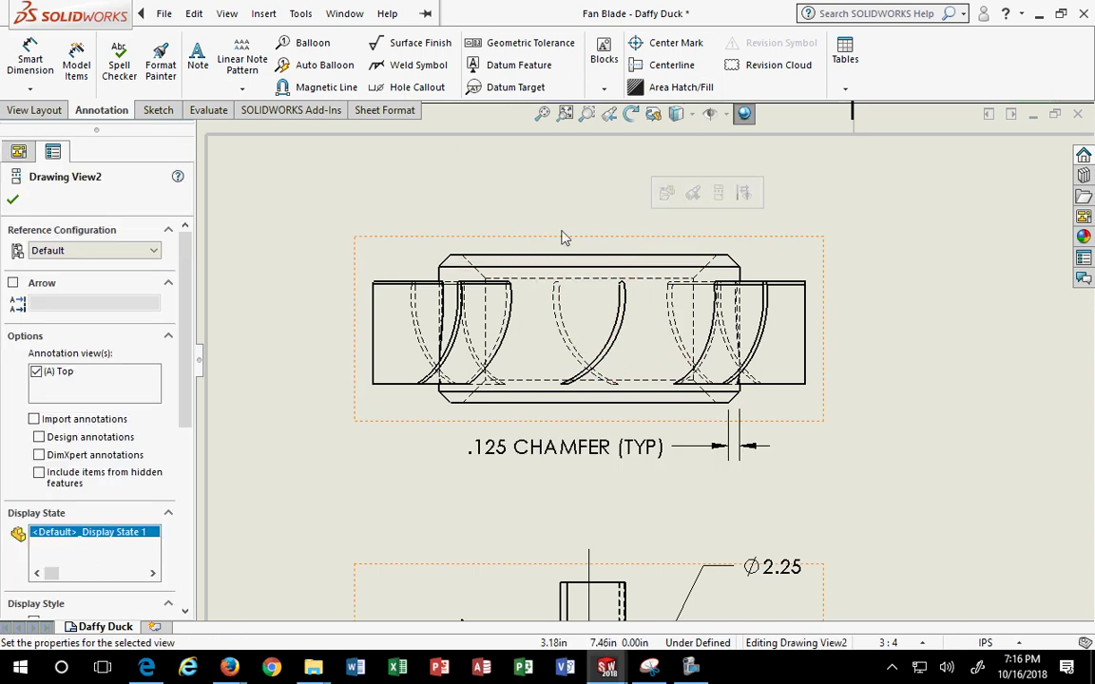
{"action": "left_click", "coordinate": [76, 61]}
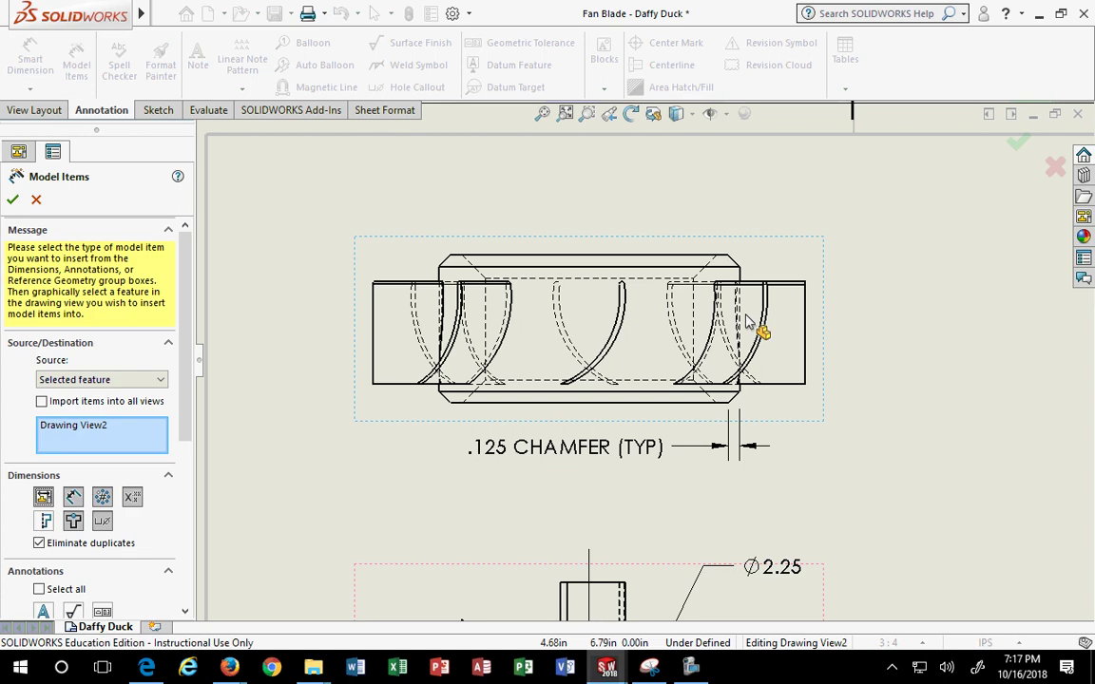
{"action": "scroll", "coordinate": [642, 318], "scroll_direction": "down", "scroll_amount": 4}
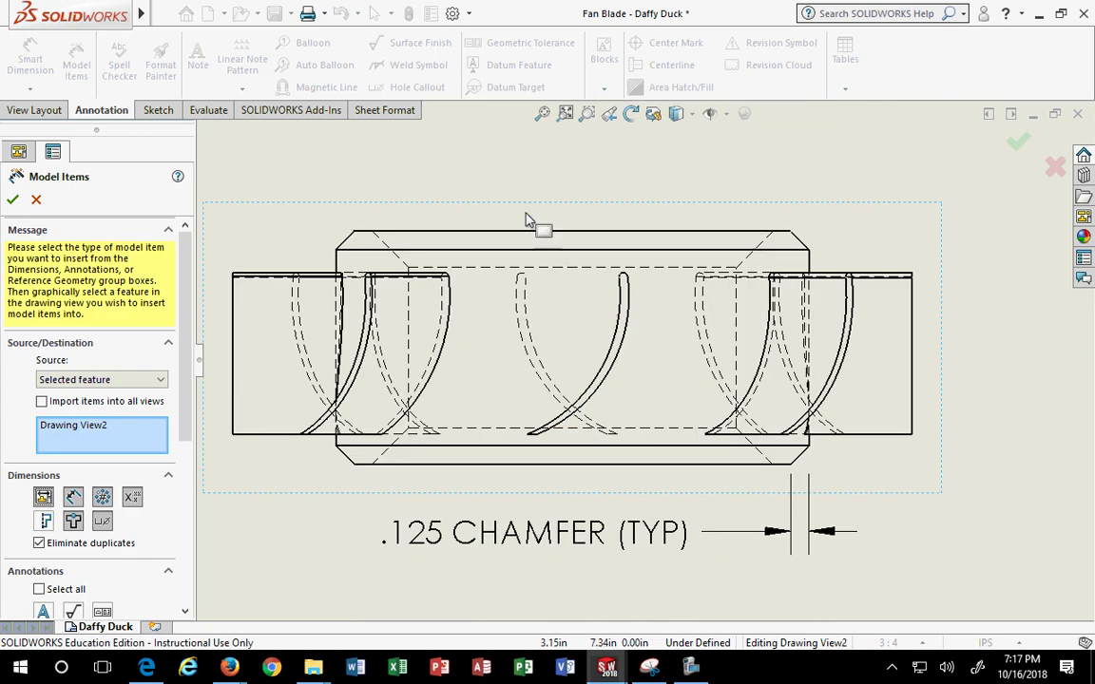
{"action": "left_click", "coordinate": [635, 284]}
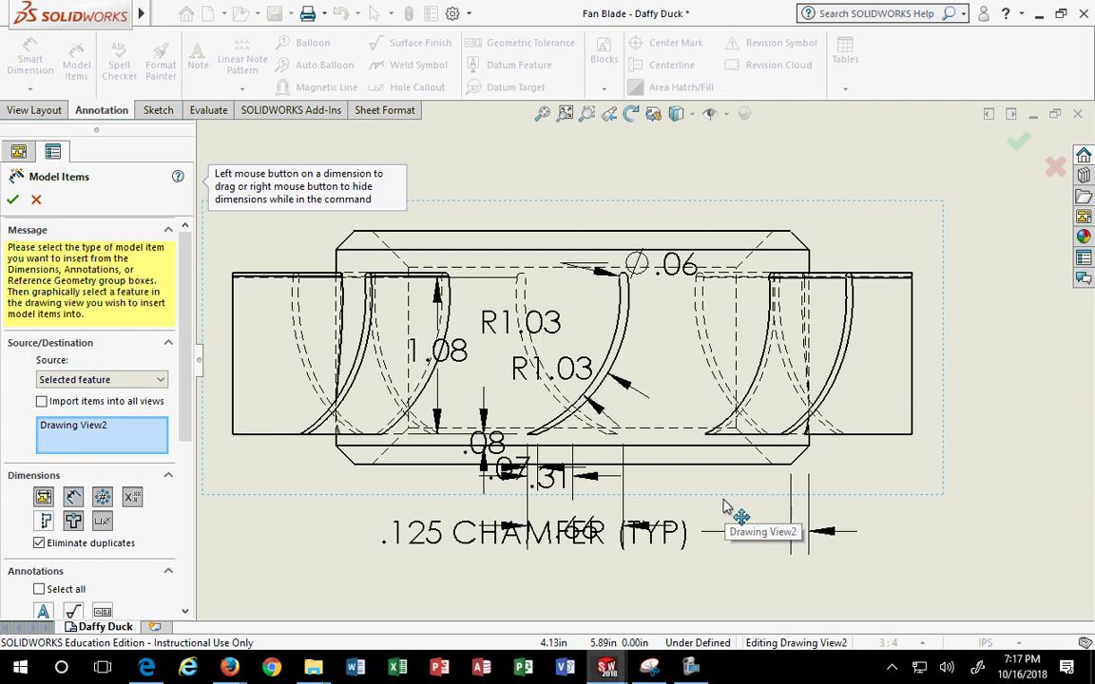
{"action": "left_click", "coordinate": [36, 200]}
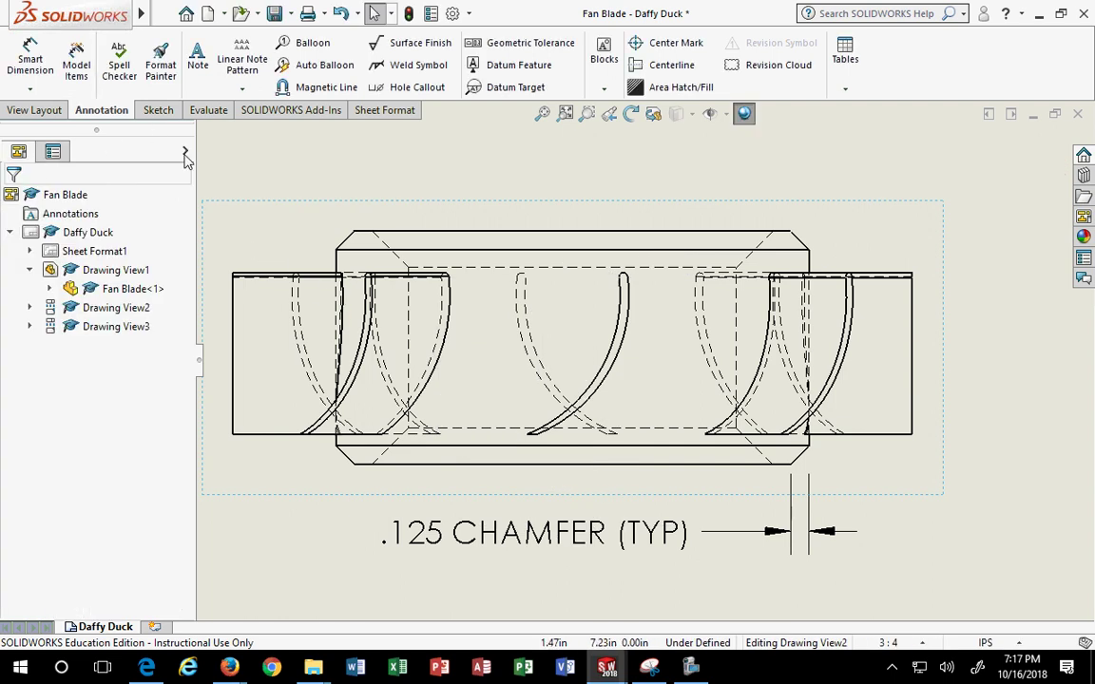
Create a detail view of the top view's middle from a circle about 1.30 in in radius, and place it below the isometric view
{"action": "left_click", "coordinate": [35, 110]}
{"action": "key", "text": "z"}
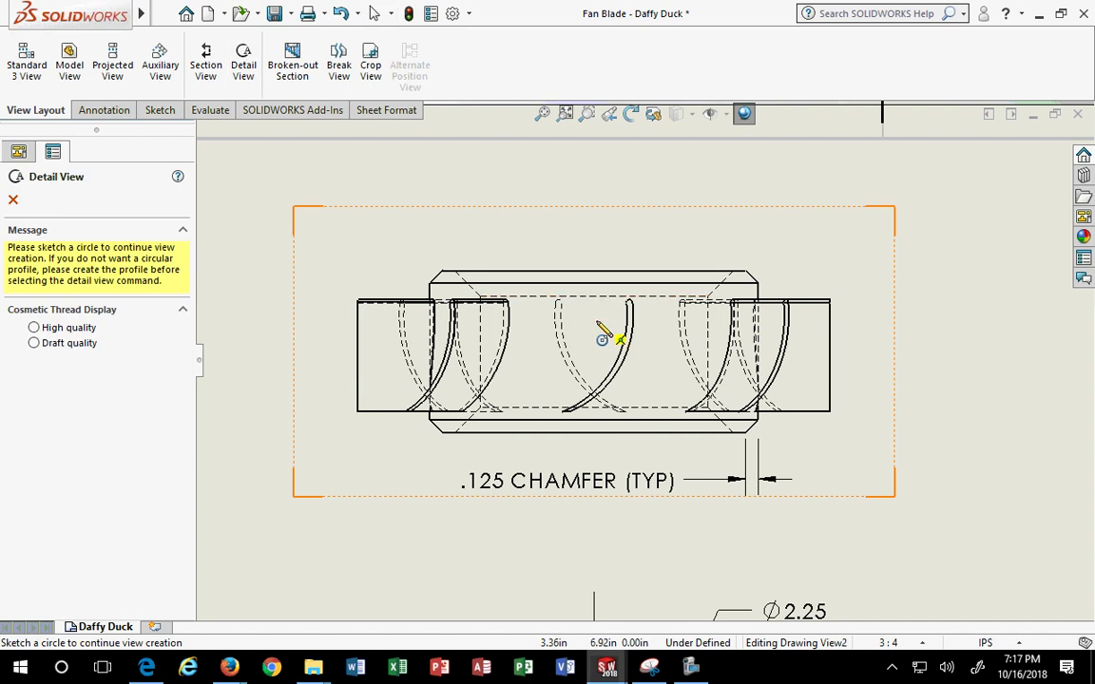
{"action": "left_click", "coordinate": [603, 330]}
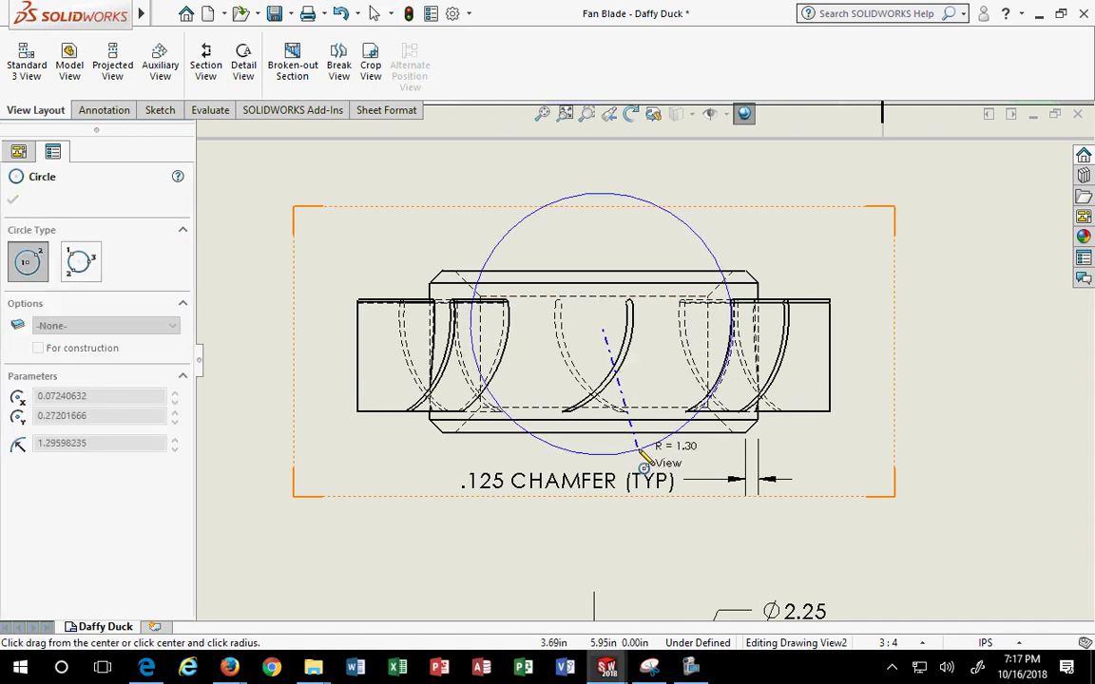
{"action": "left_click", "coordinate": [644, 458]}
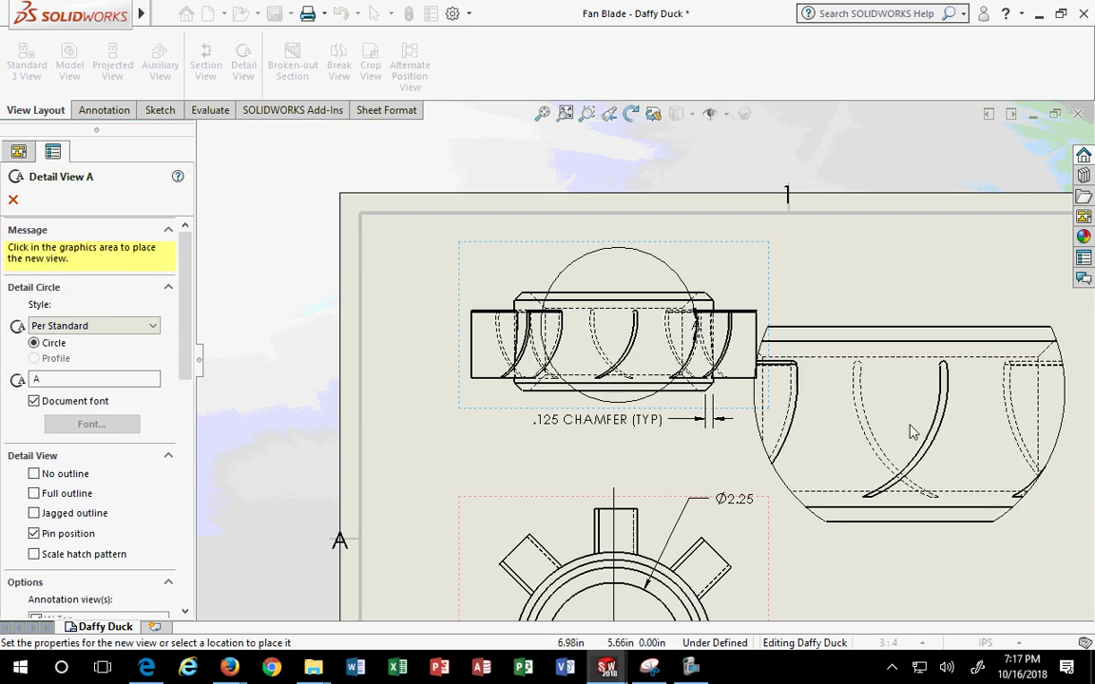
{"action": "scroll", "coordinate": [865, 423], "scroll_direction": "up", "scroll_amount": 5}
{"action": "scroll", "coordinate": [947, 430], "scroll_direction": "down", "scroll_amount": 2}
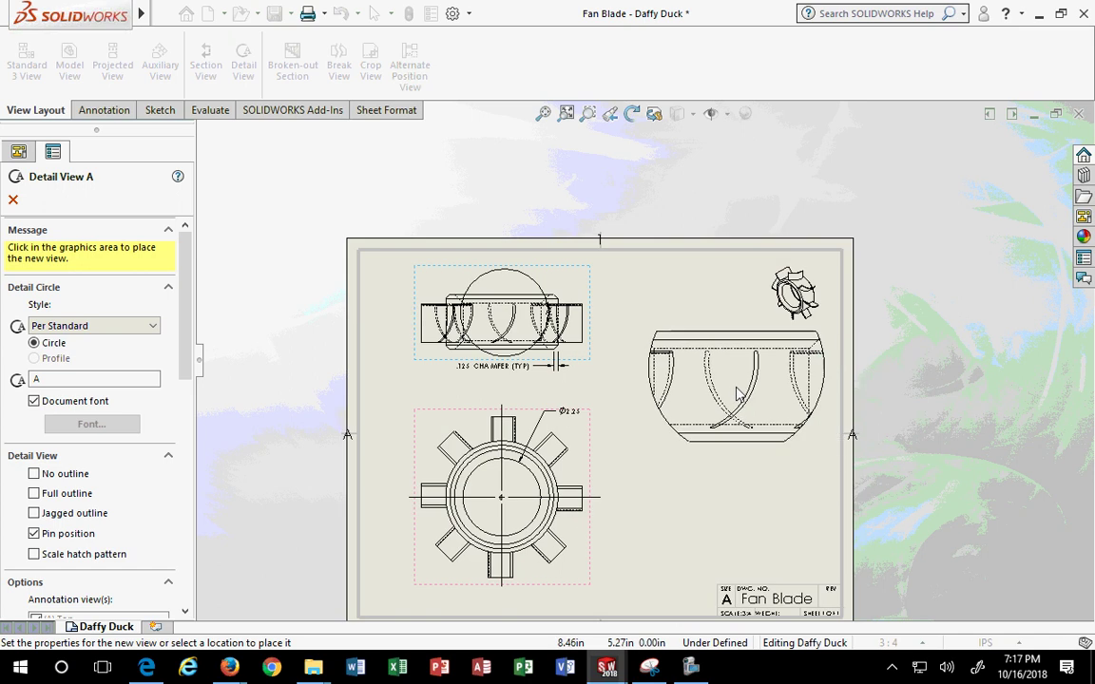
{"action": "left_click", "coordinate": [730, 387]}
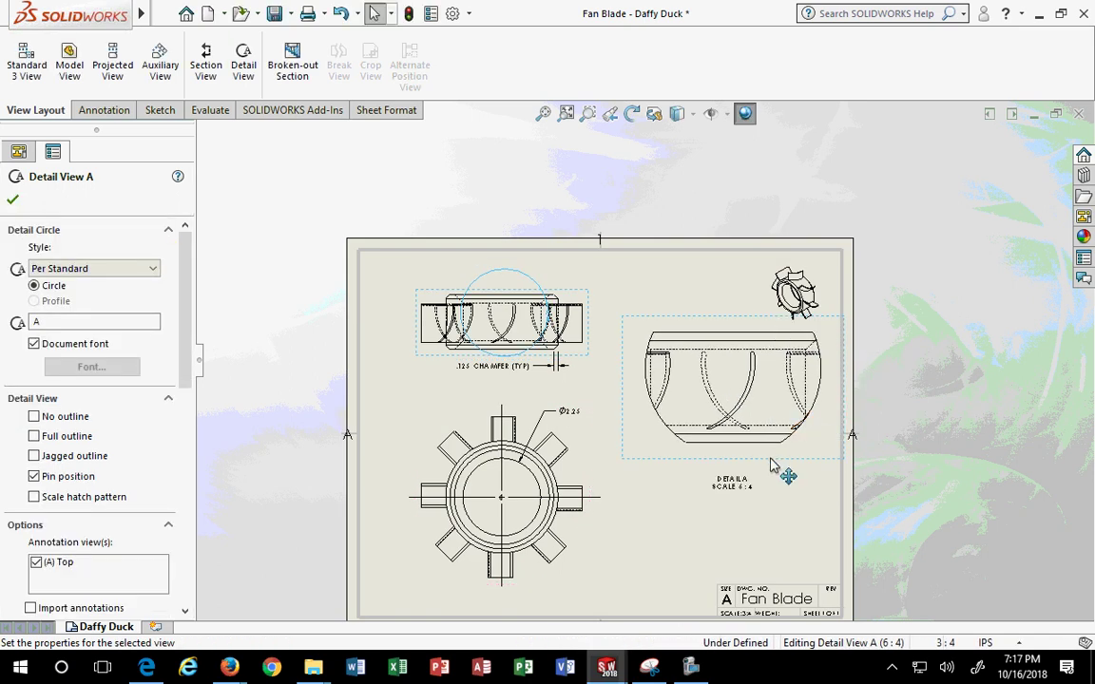
Try Hidden Lines Removed on the detail view, and undo both that change and the detail view itself
{"action": "left_click_drag", "start_coordinate": [188, 342], "coordinate": [189, 501]}
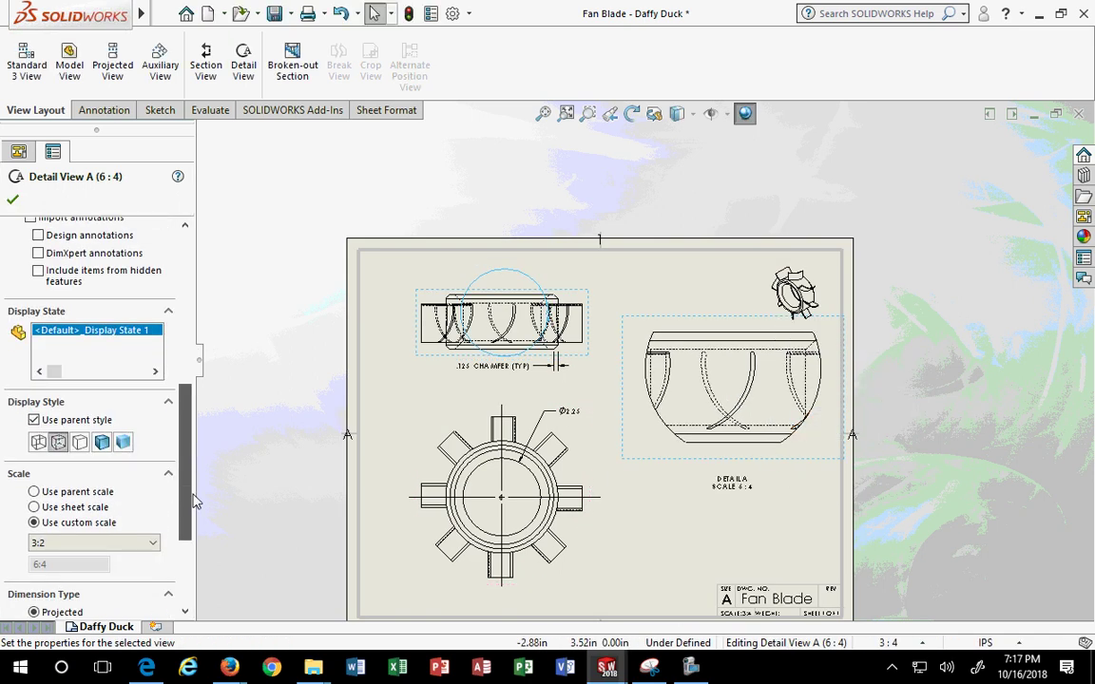
{"action": "left_click", "coordinate": [79, 443]}
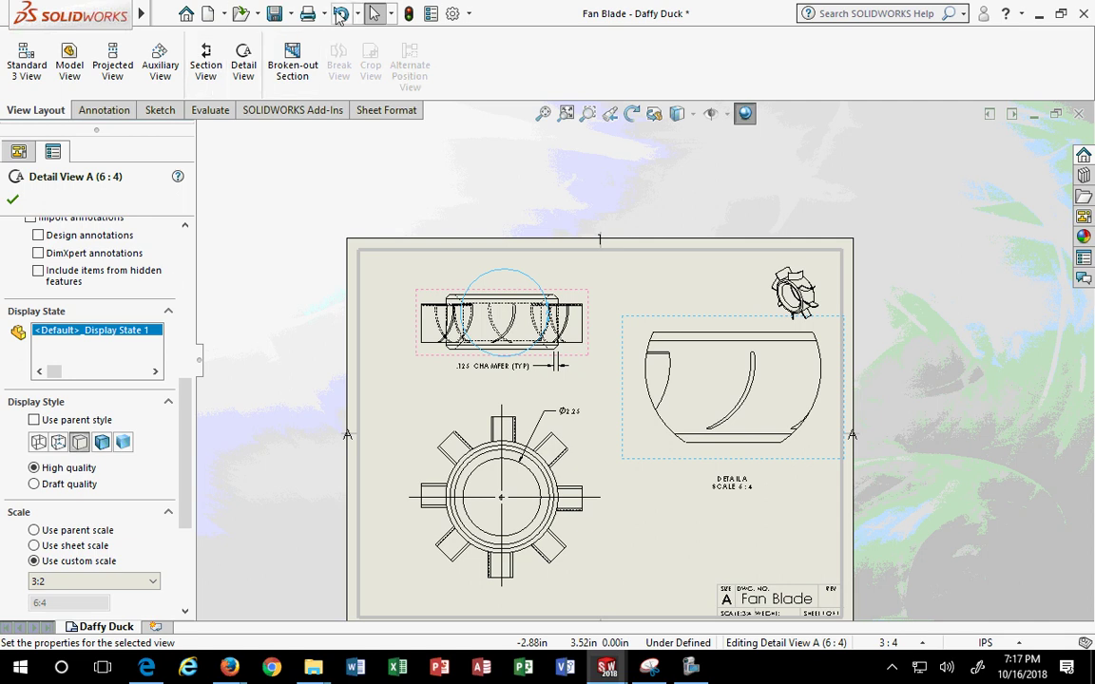
{"action": "left_click", "coordinate": [340, 15]}
{"action": "left_click", "coordinate": [339, 13]}
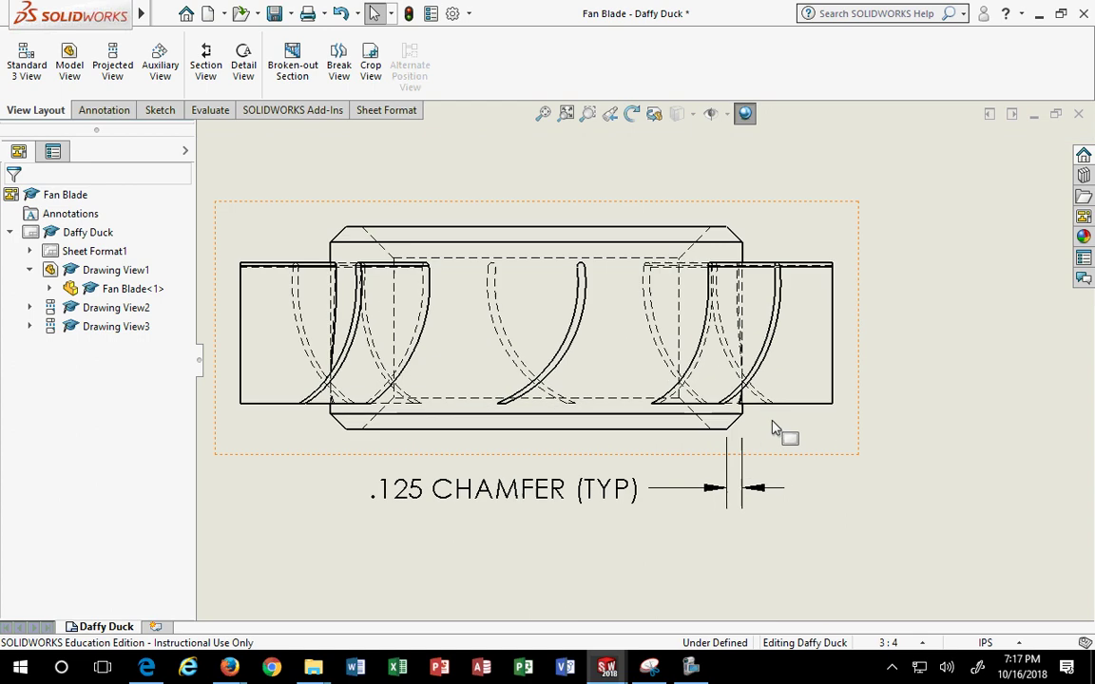
Create a detail view from a circle around the middle blade of the top view, and place it just below the isometric view
{"action": "scroll", "coordinate": [772, 425], "scroll_direction": "up", "scroll_amount": 2}
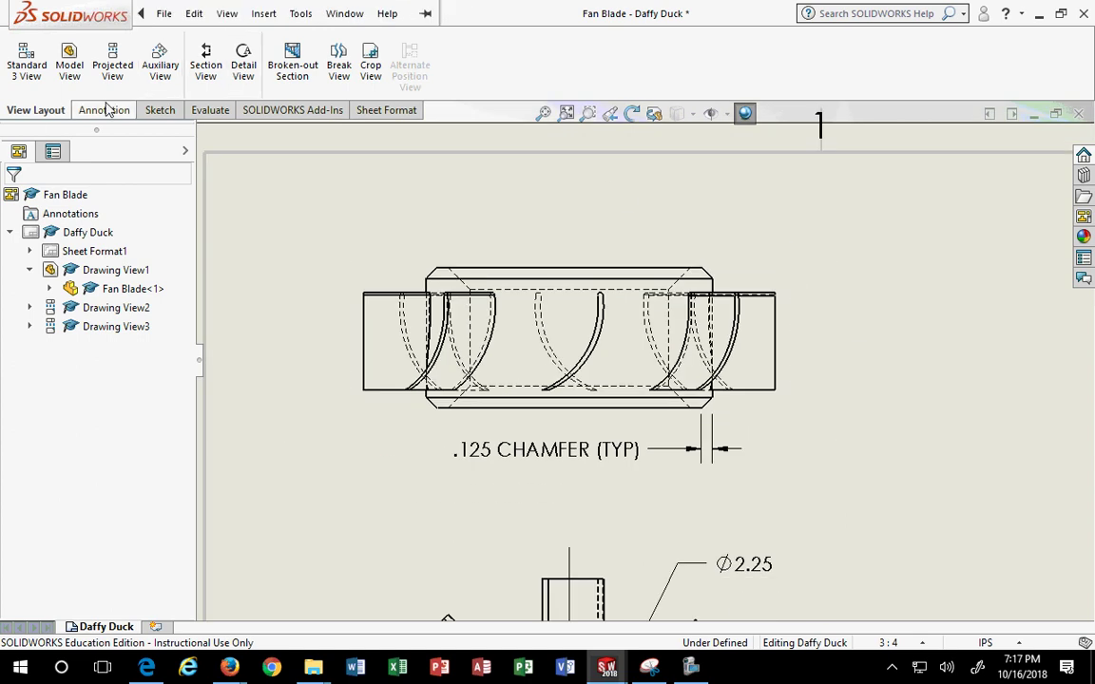
{"action": "left_click", "coordinate": [245, 66]}
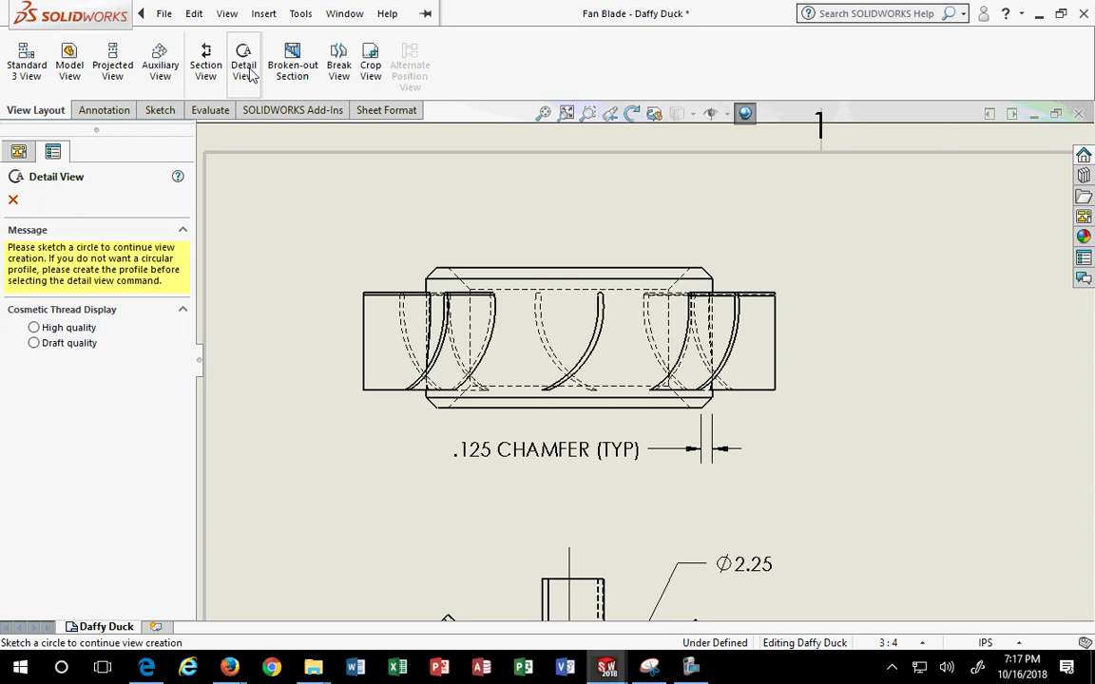
{"action": "left_click", "coordinate": [571, 342]}
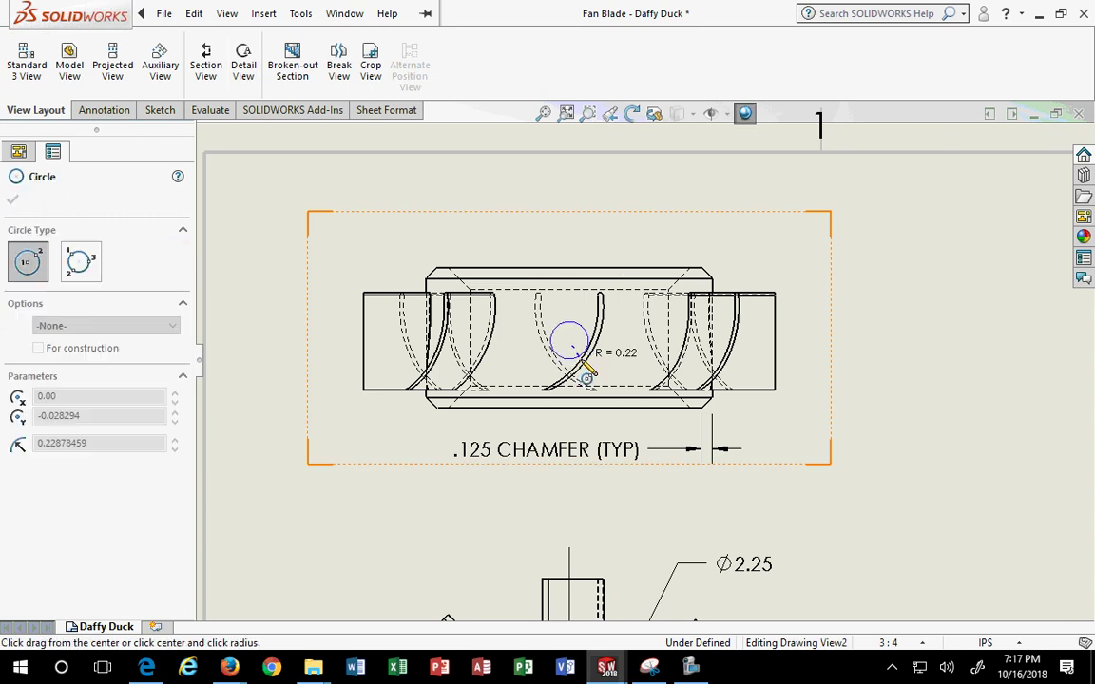
{"action": "left_click", "coordinate": [591, 431]}
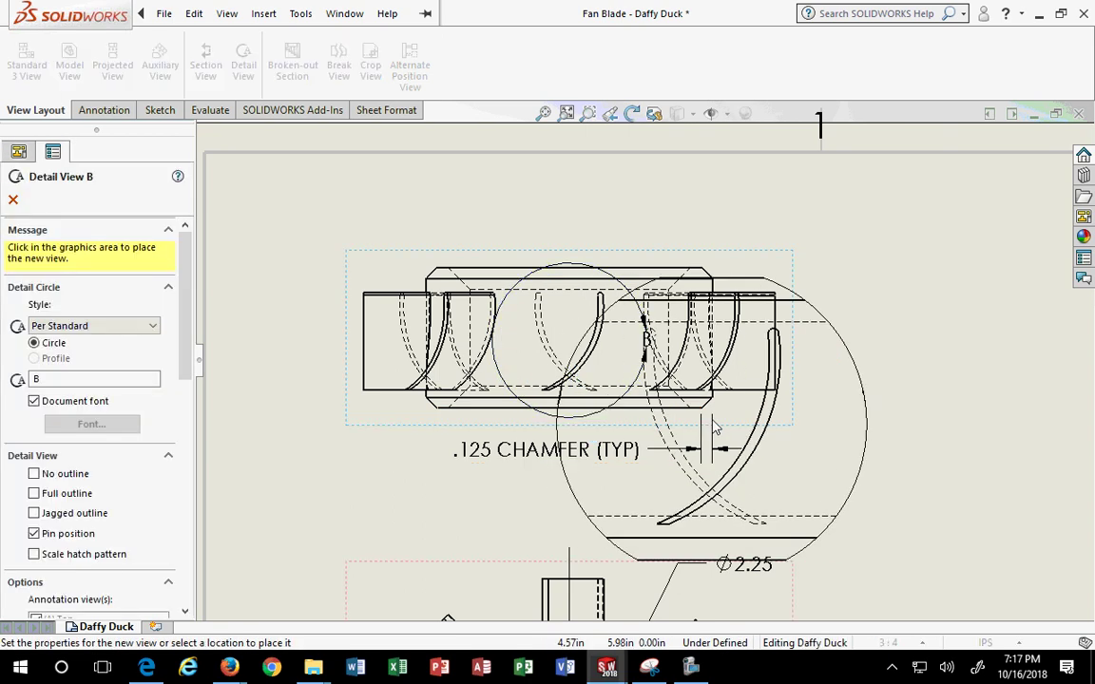
{"action": "scroll", "coordinate": [640, 377], "scroll_direction": "up", "scroll_amount": 5}
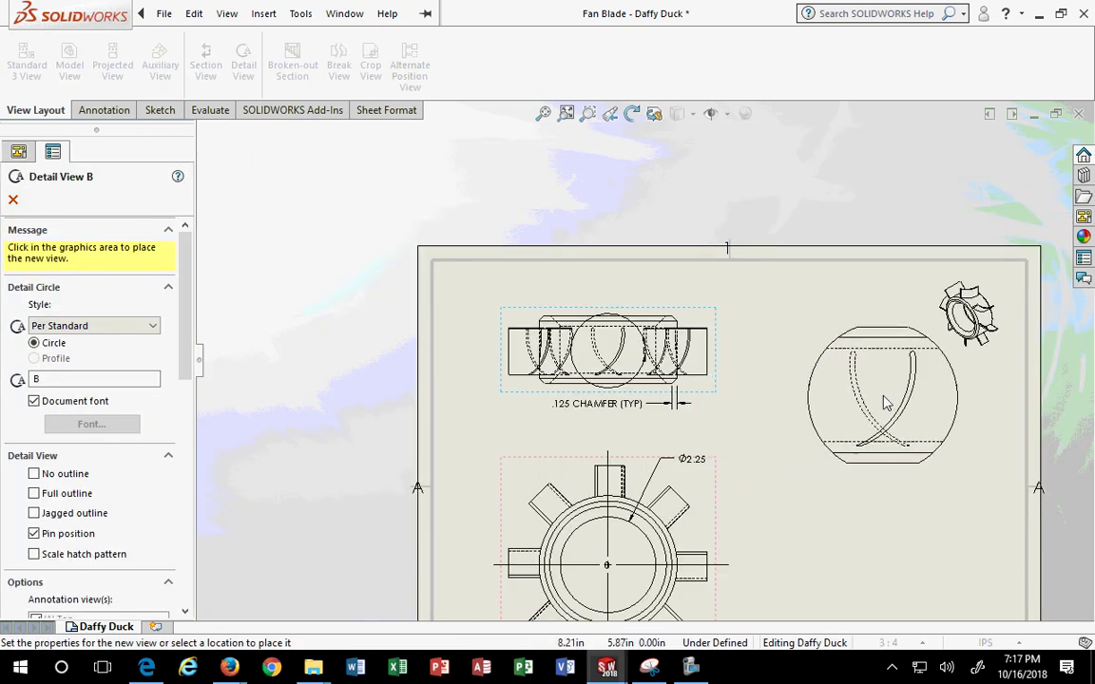
{"action": "left_click", "coordinate": [861, 401]}
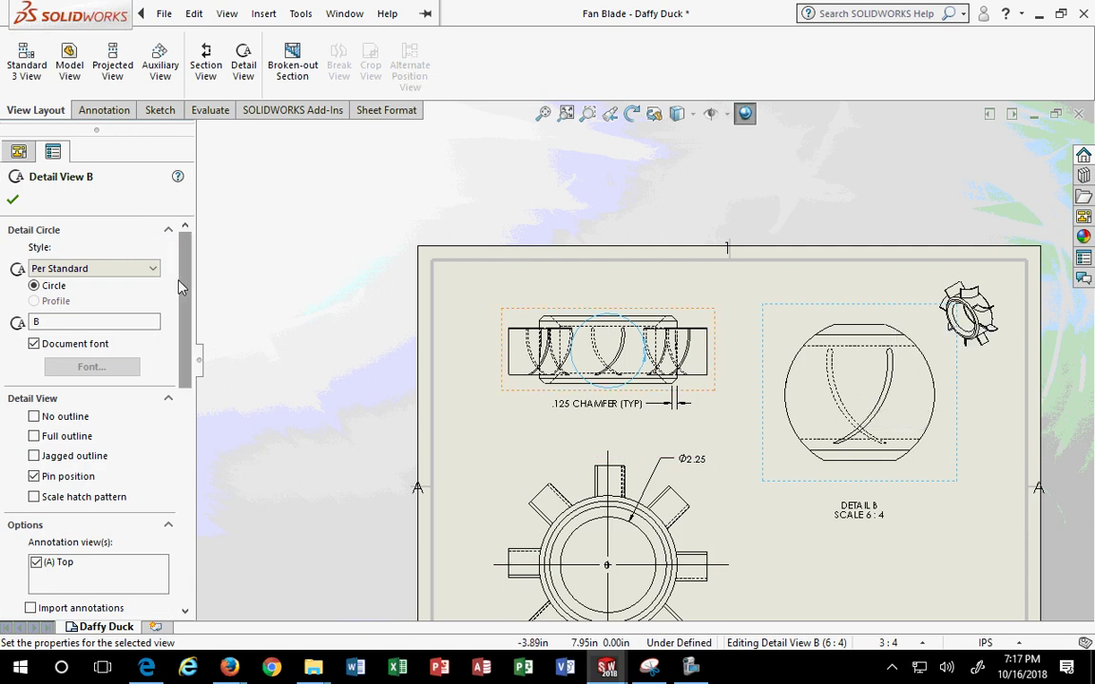
Set the detail view's display style to Hidden Lines Removed
{"action": "left_click_drag", "start_coordinate": [186, 254], "coordinate": [193, 483]}
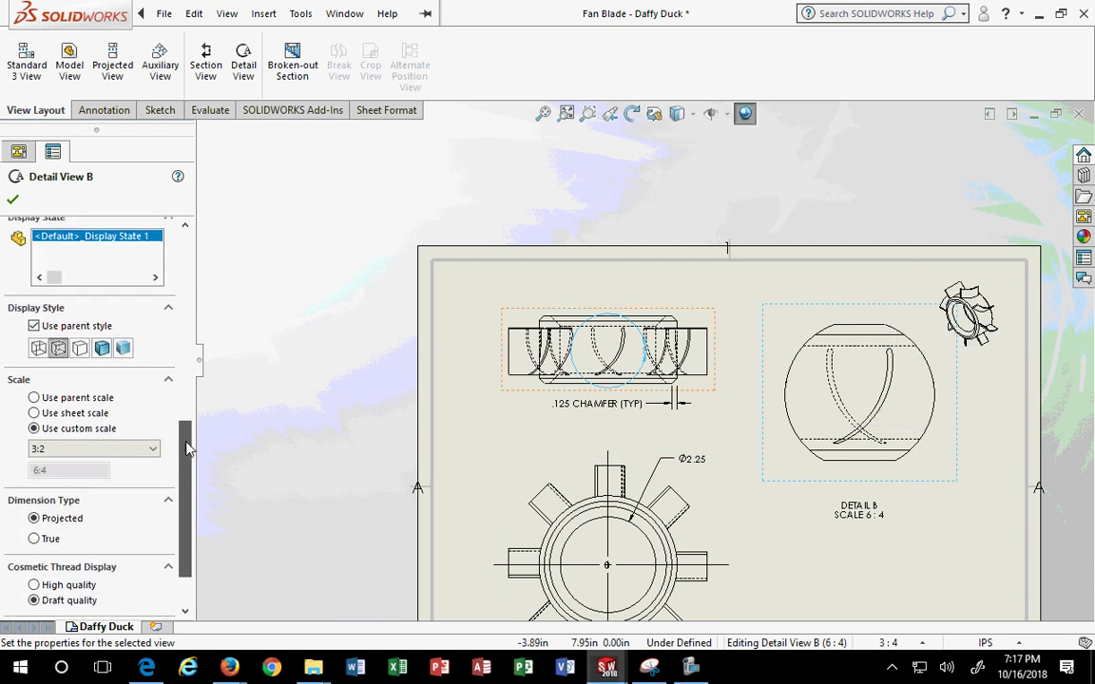
{"action": "left_click", "coordinate": [79, 349]}
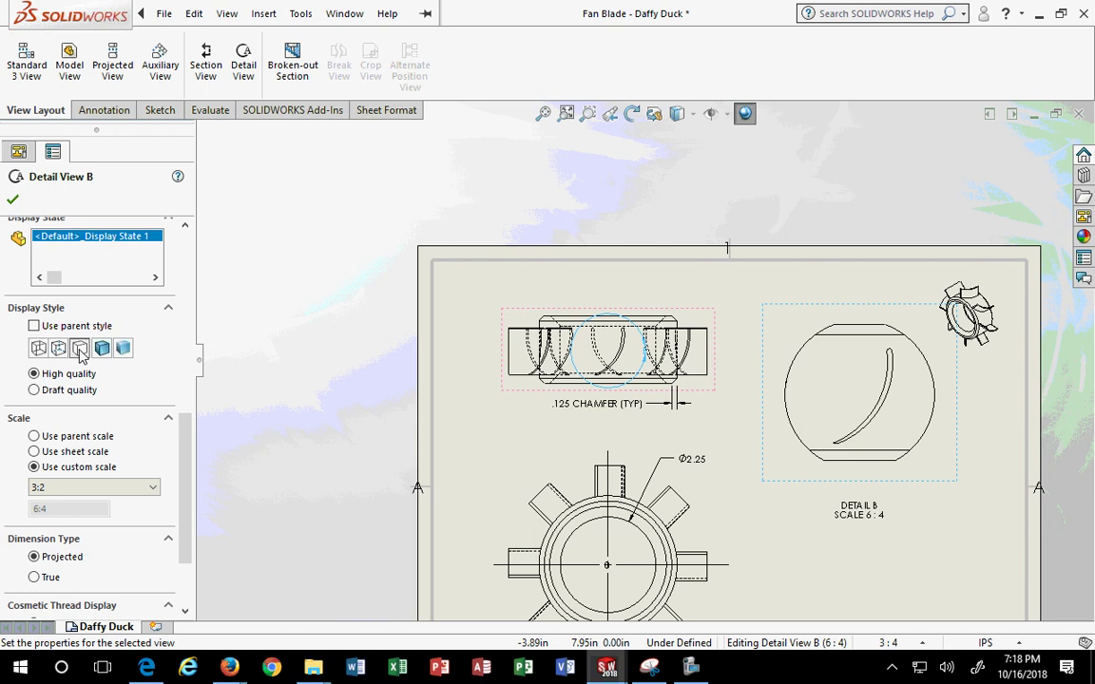
{"action": "left_click", "coordinate": [12, 199]}
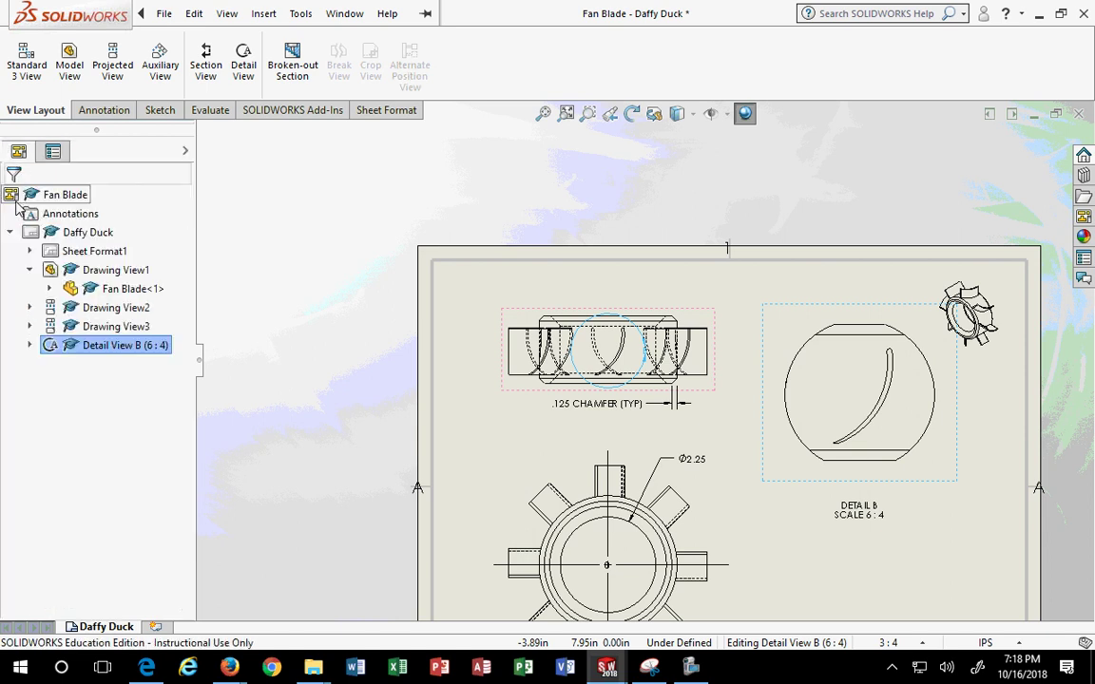
Change the letter in the detail view's label from B to A
{"action": "scroll", "coordinate": [907, 544], "scroll_direction": "down", "scroll_amount": 1}
{"action": "scroll", "coordinate": [907, 543], "scroll_direction": "down", "scroll_amount": 1}
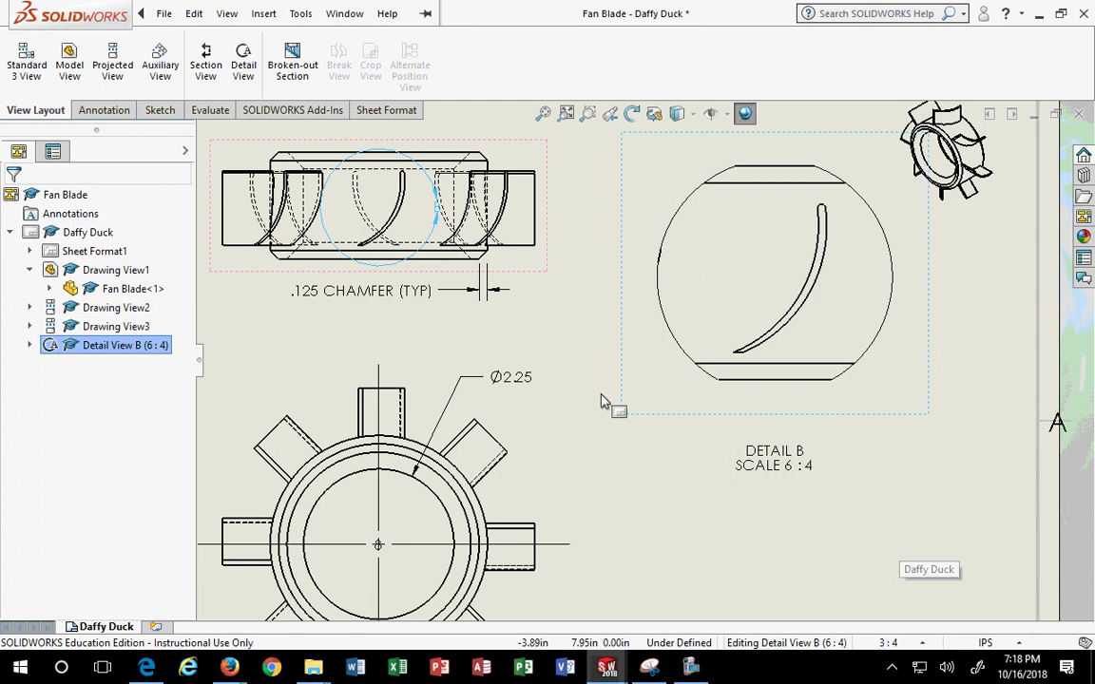
{"action": "double_click", "coordinate": [775, 457]}
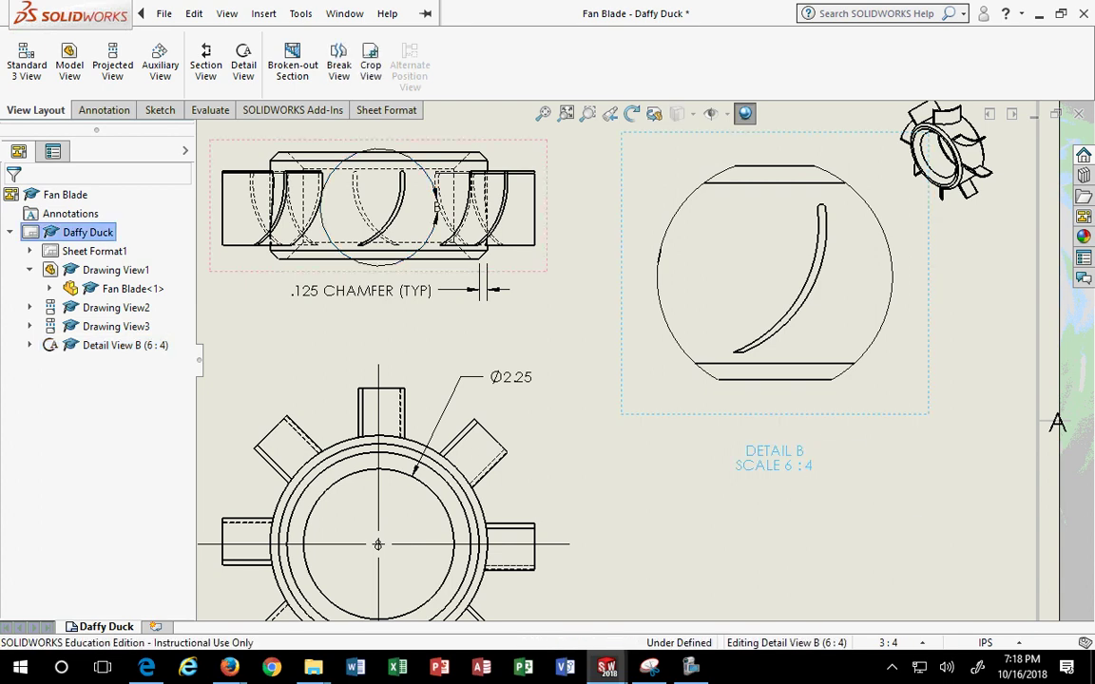
{"action": "left_click", "coordinate": [808, 451]}
{"action": "key", "text": "BackSpace"}
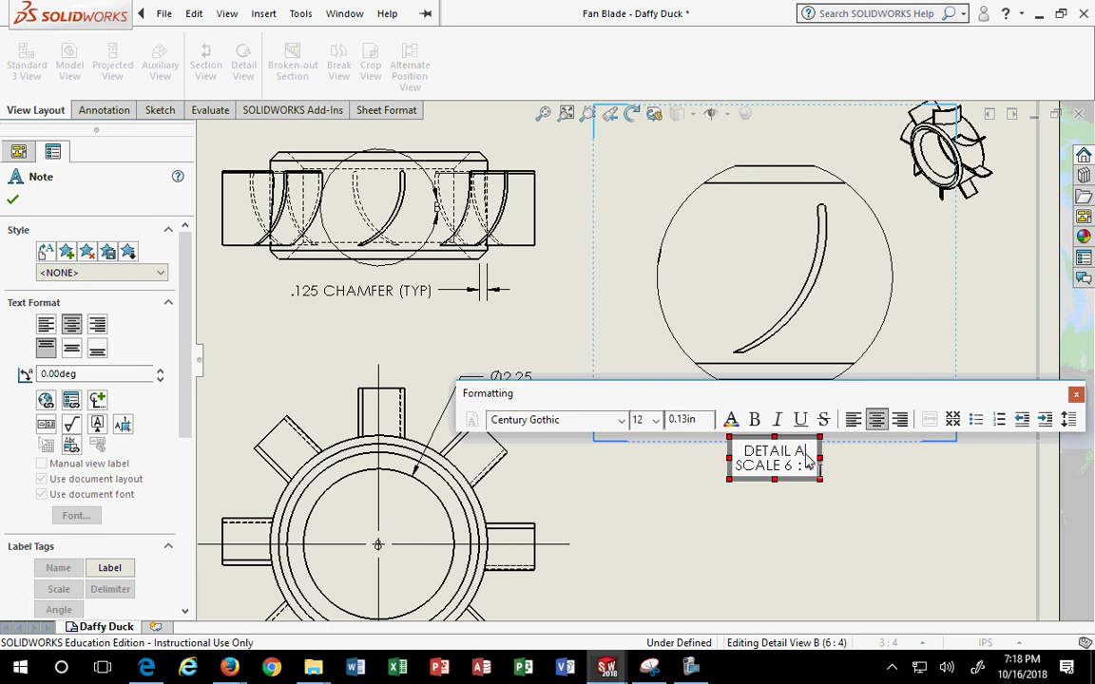
{"action": "left_click", "coordinate": [11, 200]}
Enlarge the detail circle on the top view to take in part of the neighboring blade, with its letter A above the circle
{"action": "scroll", "coordinate": [843, 403], "scroll_direction": "down", "scroll_amount": 2}
{"action": "scroll", "coordinate": [754, 242], "scroll_direction": "up", "scroll_amount": 1}
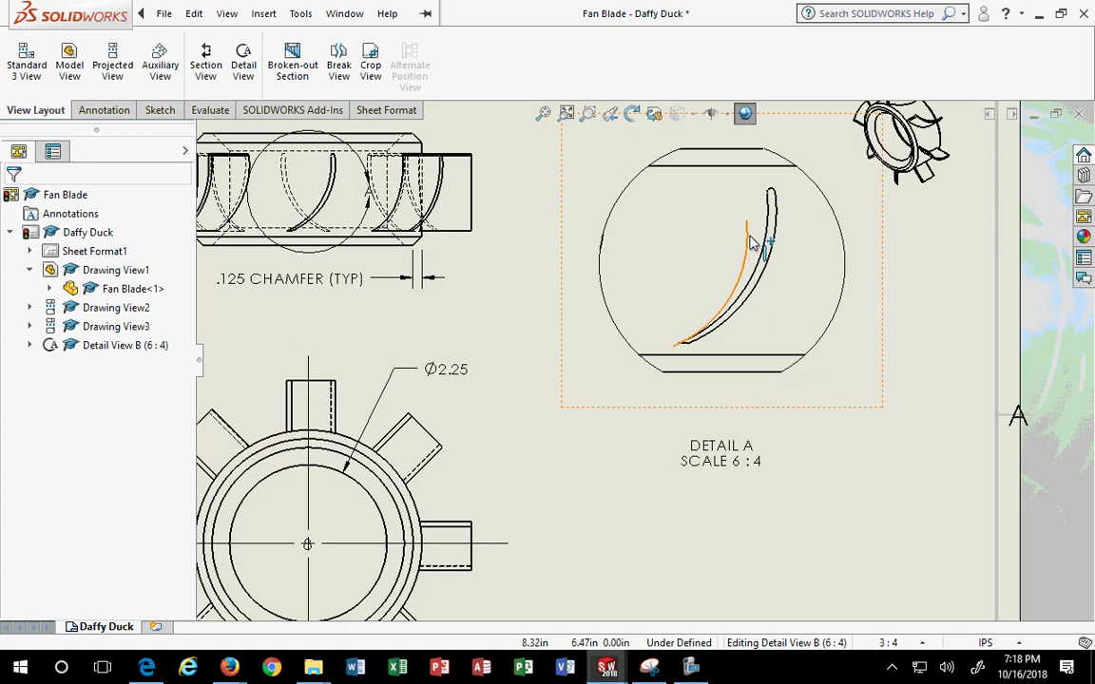
{"action": "scroll", "coordinate": [754, 243], "scroll_direction": "up", "scroll_amount": 2}
{"action": "scroll", "coordinate": [355, 220], "scroll_direction": "down", "scroll_amount": 4}
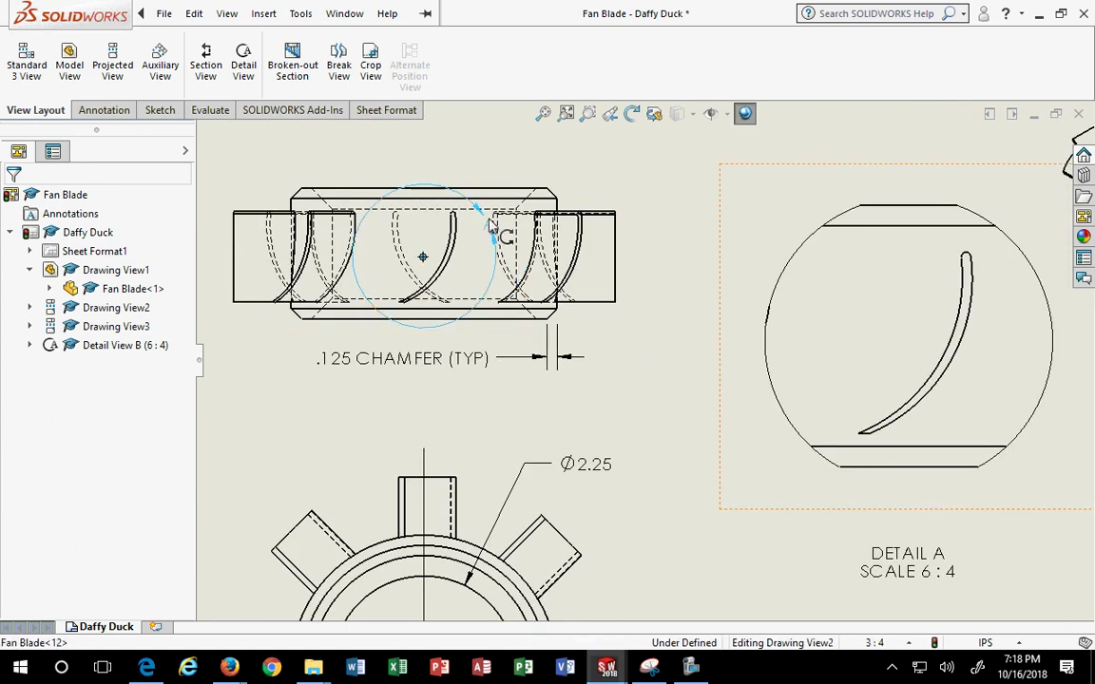
{"action": "left_click", "coordinate": [442, 193]}
{"action": "mouse_move", "coordinate": [442, 193]}
{"action": "left_mouse_down"}
{"action": "mouse_move", "coordinate": [482, 213]}
{"action": "mouse_move", "coordinate": [466, 218]}
{"action": "mouse_move", "coordinate": [466, 109]}
{"action": "mouse_move", "coordinate": [472, 193]}
{"action": "mouse_move", "coordinate": [489, 124]}
{"action": "mouse_move", "coordinate": [513, 175]}
{"action": "mouse_move", "coordinate": [478, 192]}
{"action": "mouse_move", "coordinate": [464, 216]}
{"action": "mouse_move", "coordinate": [447, 214]}
{"action": "mouse_move", "coordinate": [479, 205]}
{"action": "mouse_move", "coordinate": [487, 181]}
{"action": "mouse_move", "coordinate": [455, 233]}
{"action": "mouse_move", "coordinate": [476, 181]}
{"action": "mouse_move", "coordinate": [480, 190]}
{"action": "mouse_move", "coordinate": [457, 202]}
{"action": "mouse_move", "coordinate": [454, 188]}
{"action": "mouse_move", "coordinate": [464, 188]}
{"action": "left_mouse_up"}
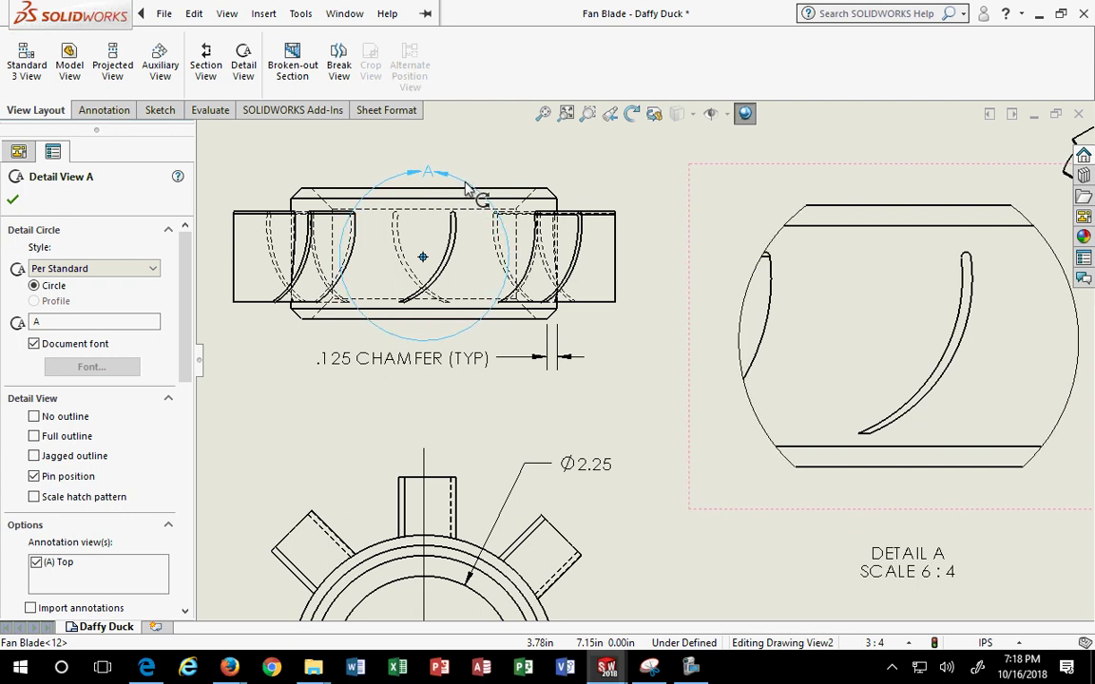
{"action": "left_click", "coordinate": [610, 347]}
Move Detail A slightly down on the sheet, further from the isometric view
{"action": "scroll", "coordinate": [758, 420], "scroll_direction": "up", "scroll_amount": 5}
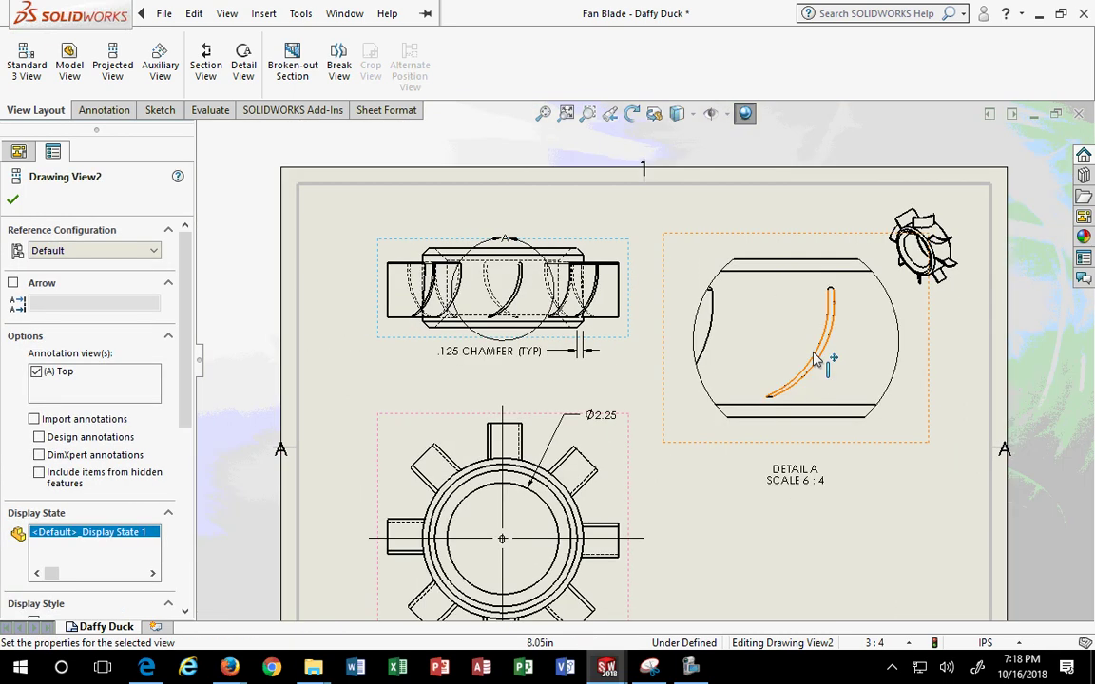
{"action": "left_click", "coordinate": [859, 448]}
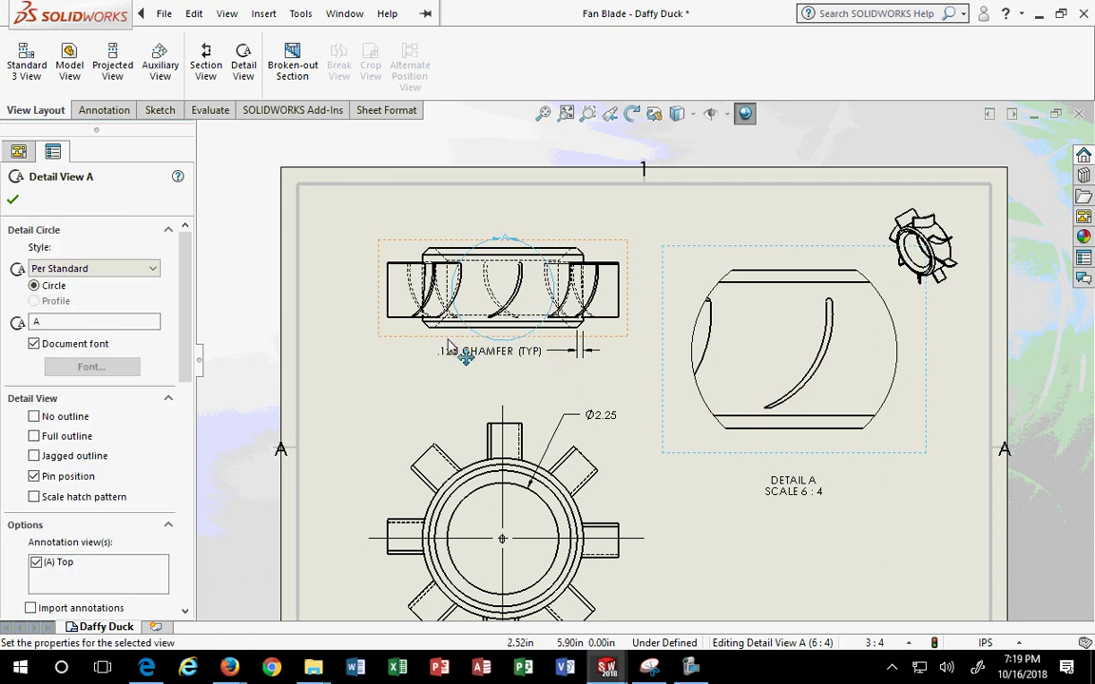
{"action": "scroll", "coordinate": [559, 367], "scroll_direction": "down", "scroll_amount": 2}
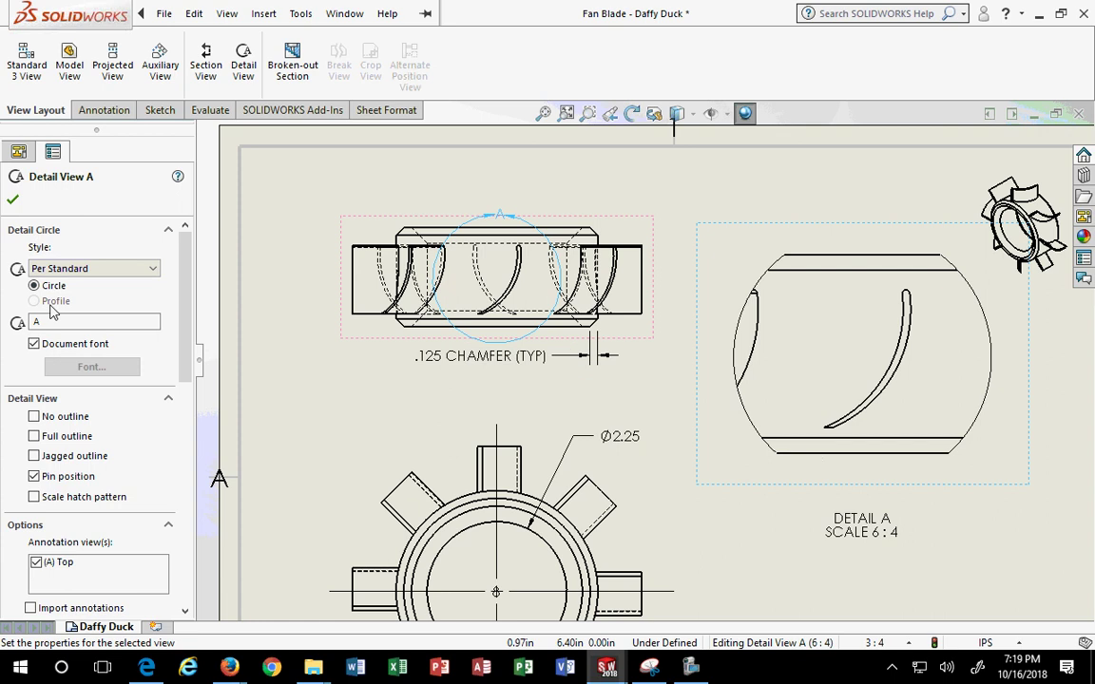
Delete Detail A together with its detail circle on the top view
{"action": "left_click", "coordinate": [13, 199]}
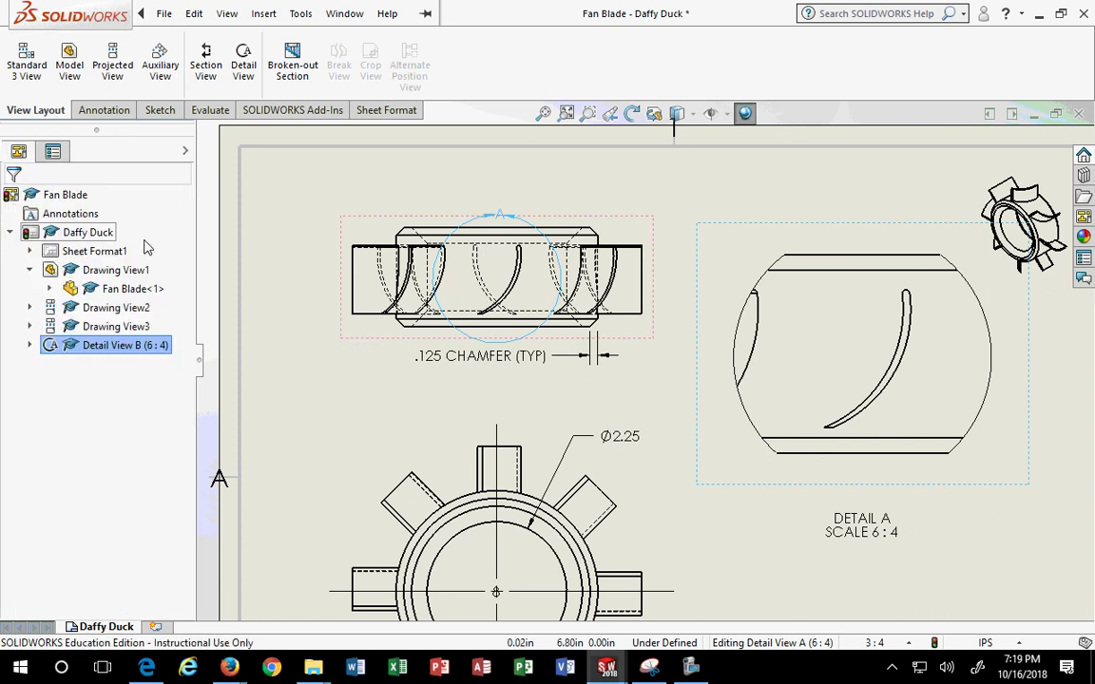
{"action": "left_click", "coordinate": [533, 342]}
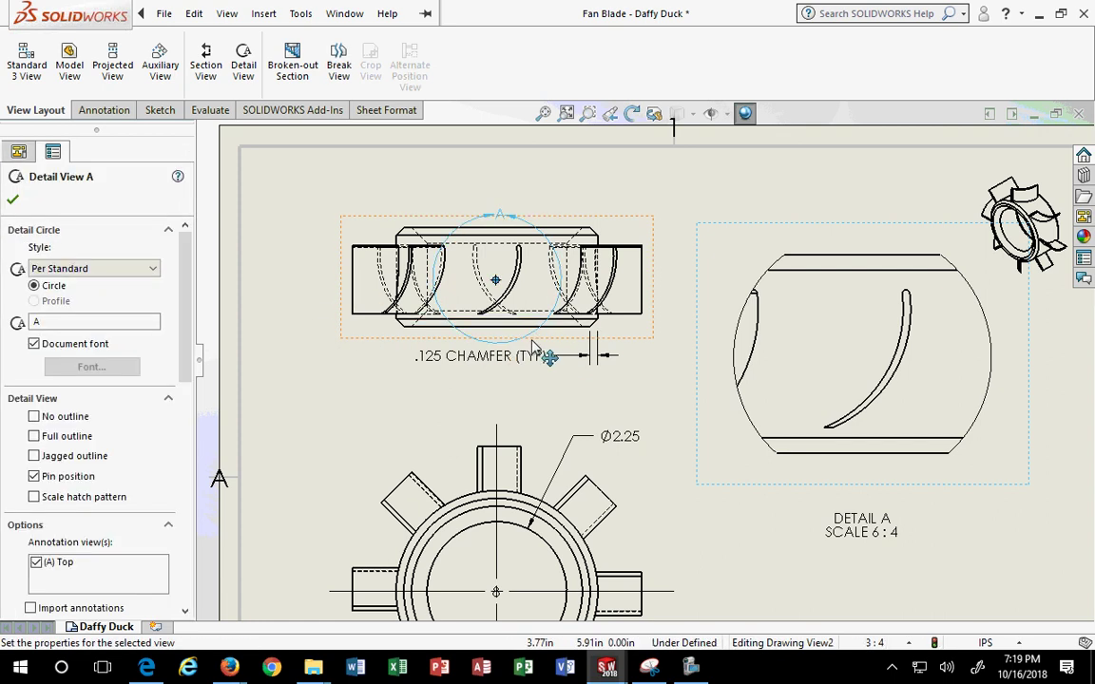
{"action": "key", "text": "Delete"}
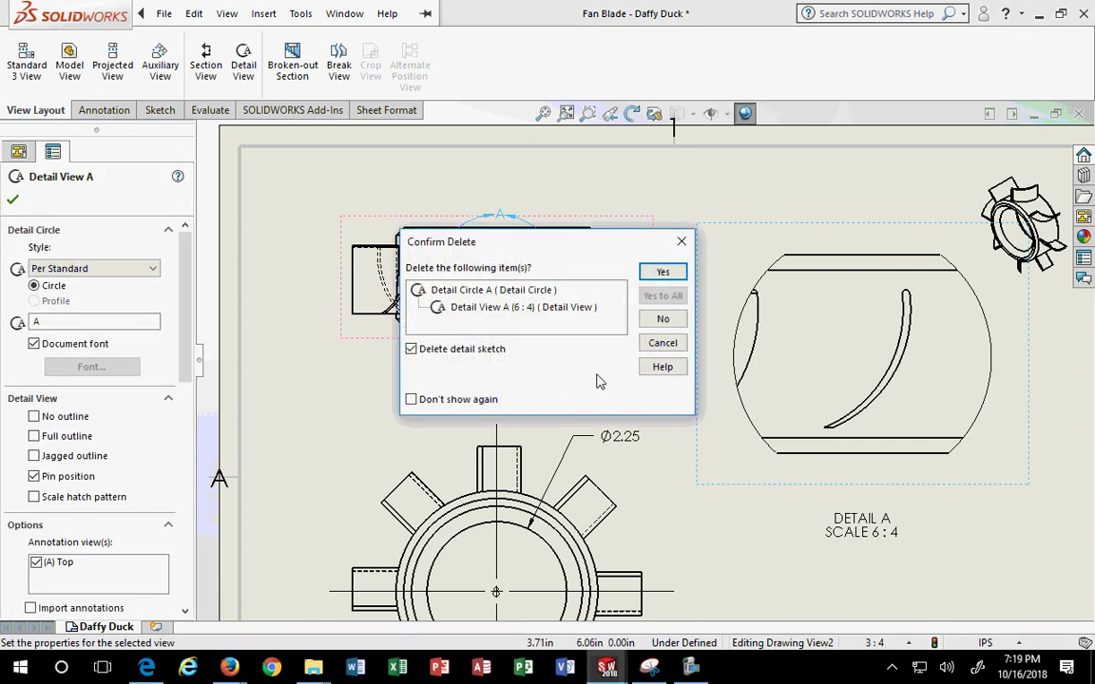
{"action": "left_click", "coordinate": [662, 273]}
{"action": "scroll", "coordinate": [497, 244], "scroll_direction": "up", "scroll_amount": 3}
{"action": "scroll", "coordinate": [476, 257], "scroll_direction": "down", "scroll_amount": 4}
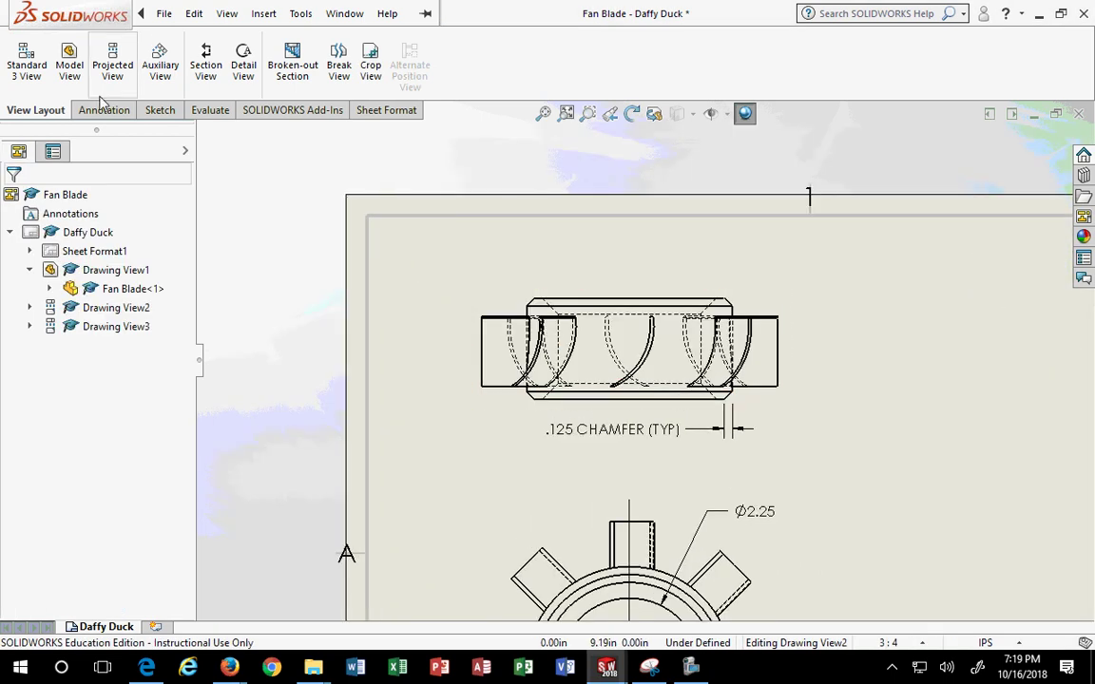
Sketch a corner rectangle about 1.16 in wide and 2.16 in high around the middle blade in the top view
{"action": "left_click", "coordinate": [158, 110]}
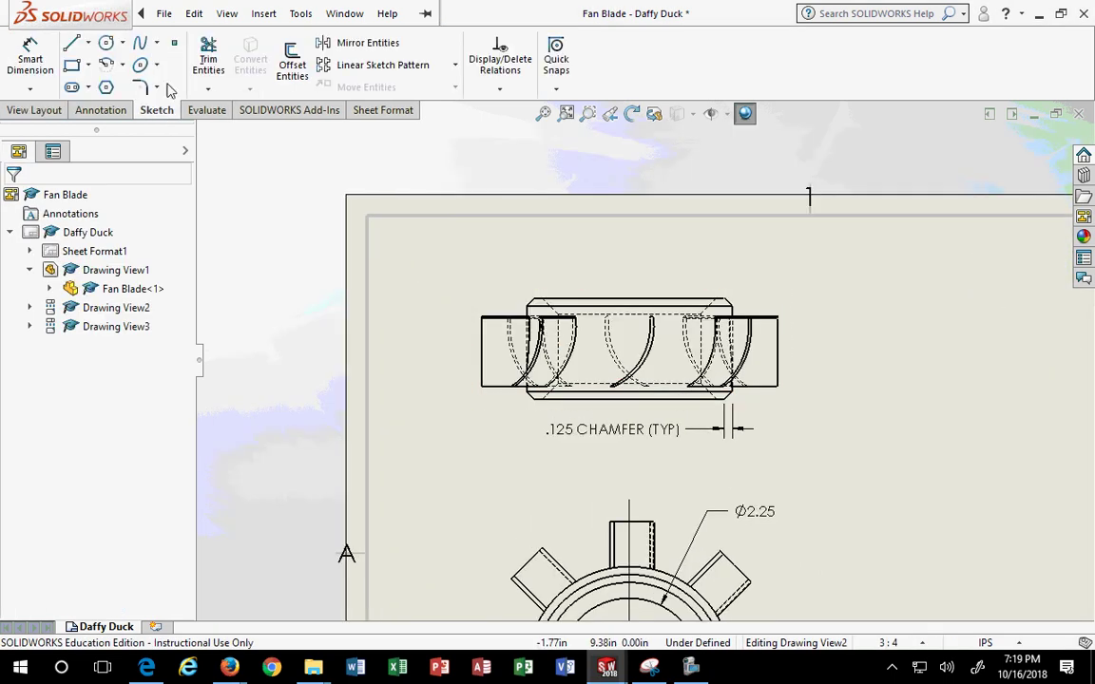
{"action": "left_click", "coordinate": [73, 66]}
{"action": "left_click", "coordinate": [596, 278]}
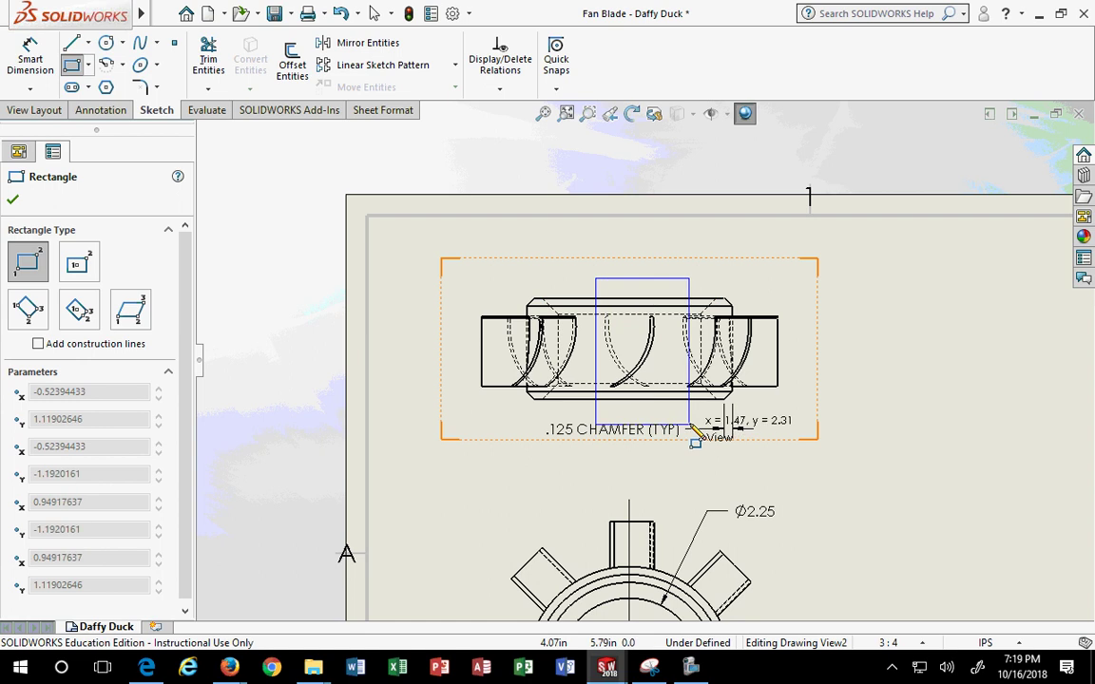
{"action": "left_click", "coordinate": [670, 414]}
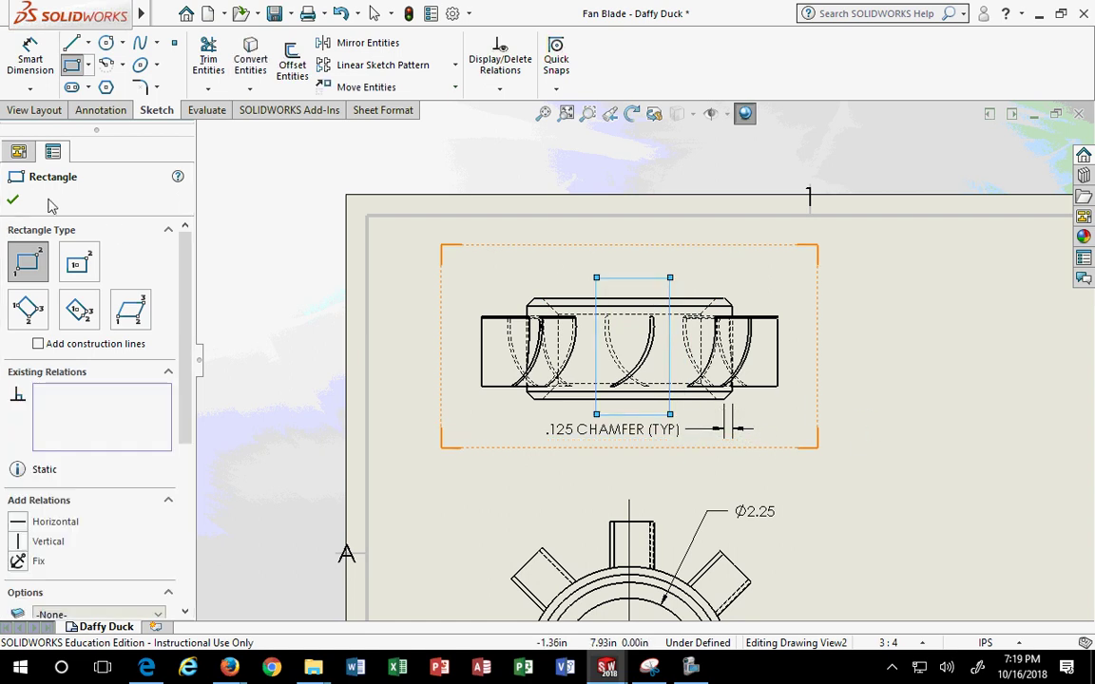
{"action": "left_click", "coordinate": [12, 199]}
{"action": "left_click", "coordinate": [903, 371]}
{"action": "key", "text": "f"}
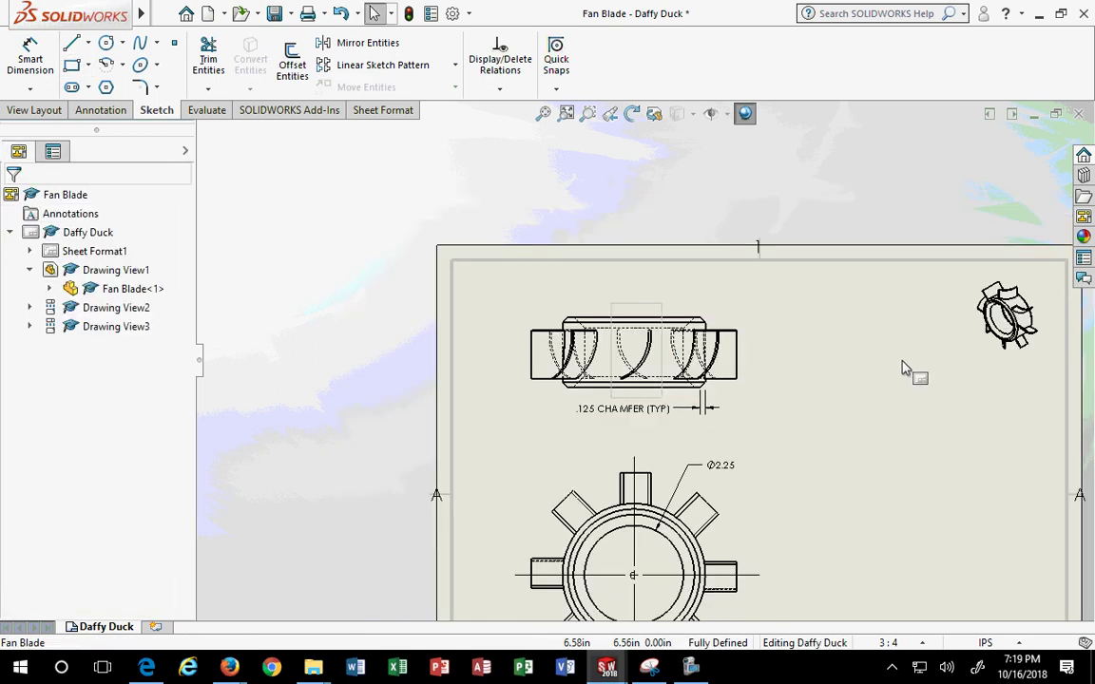
{"action": "scroll", "coordinate": [904, 371], "scroll_direction": "down", "scroll_amount": 2}
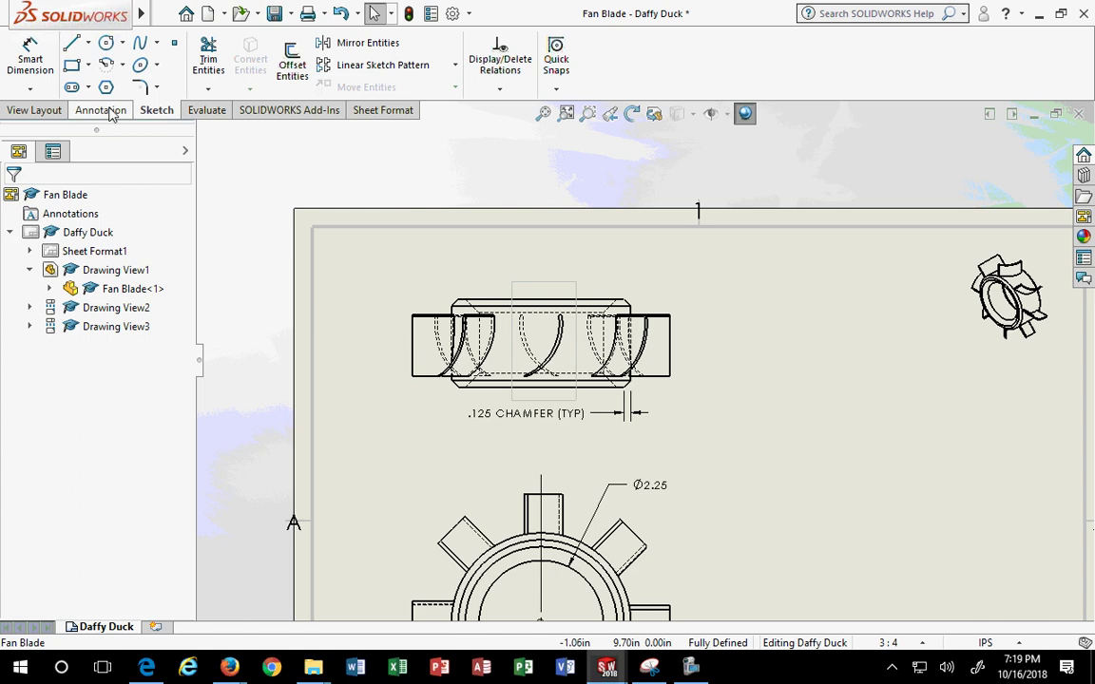
{"action": "left_click", "coordinate": [48, 113]}
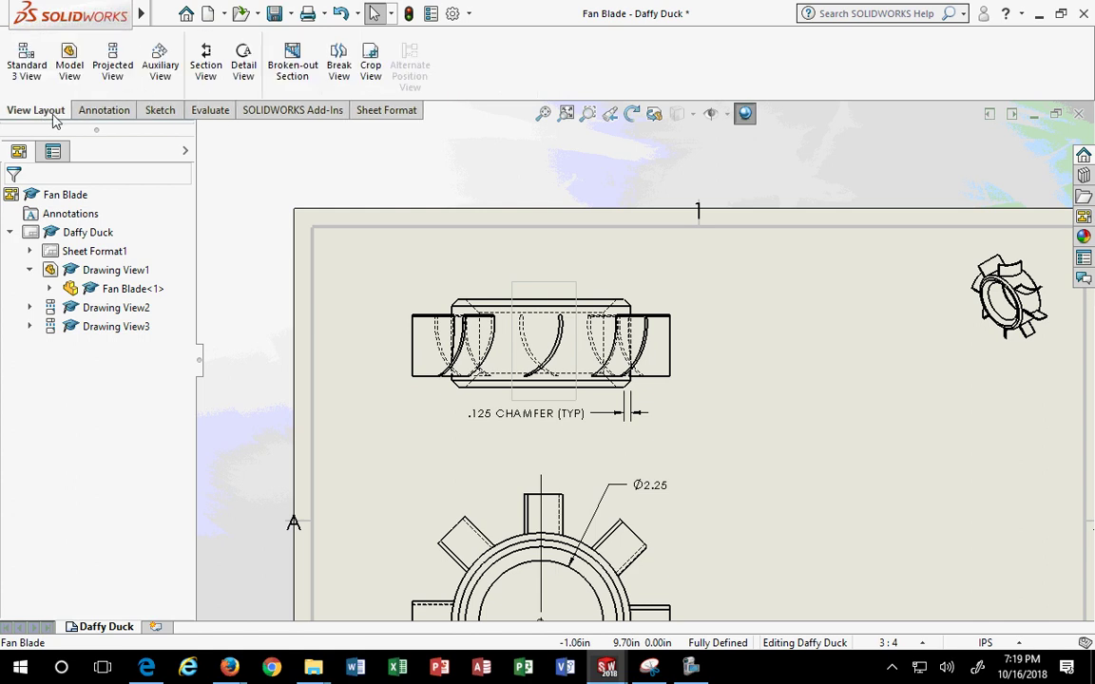
{"action": "left_click", "coordinate": [243, 68]}
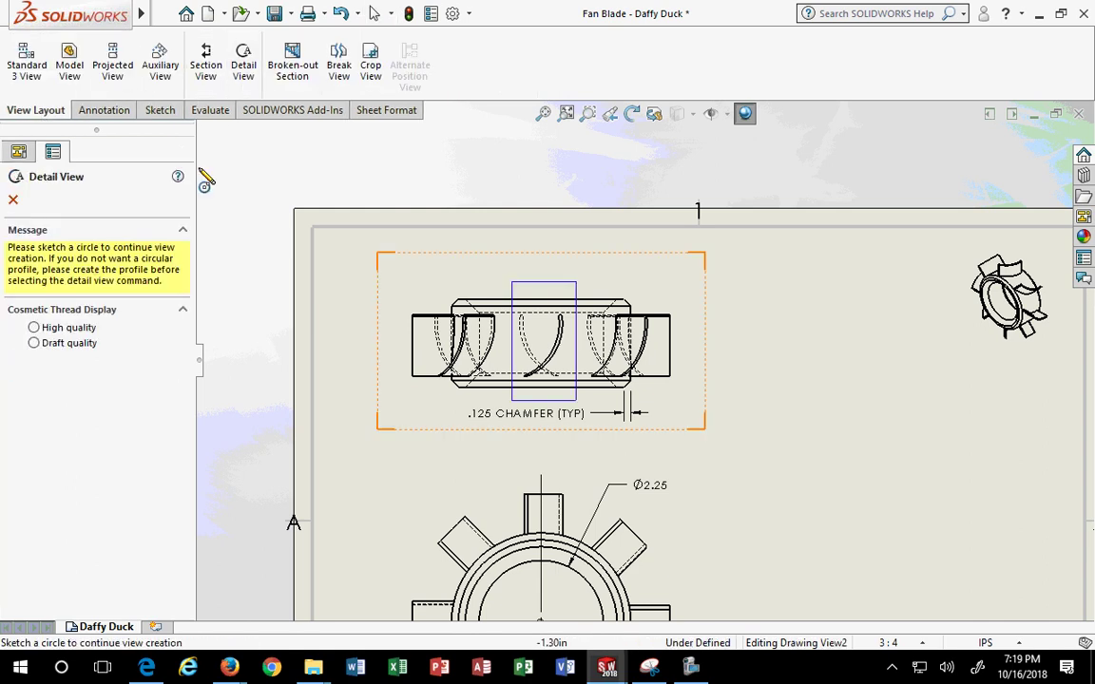
{"action": "left_click", "coordinate": [513, 284]}
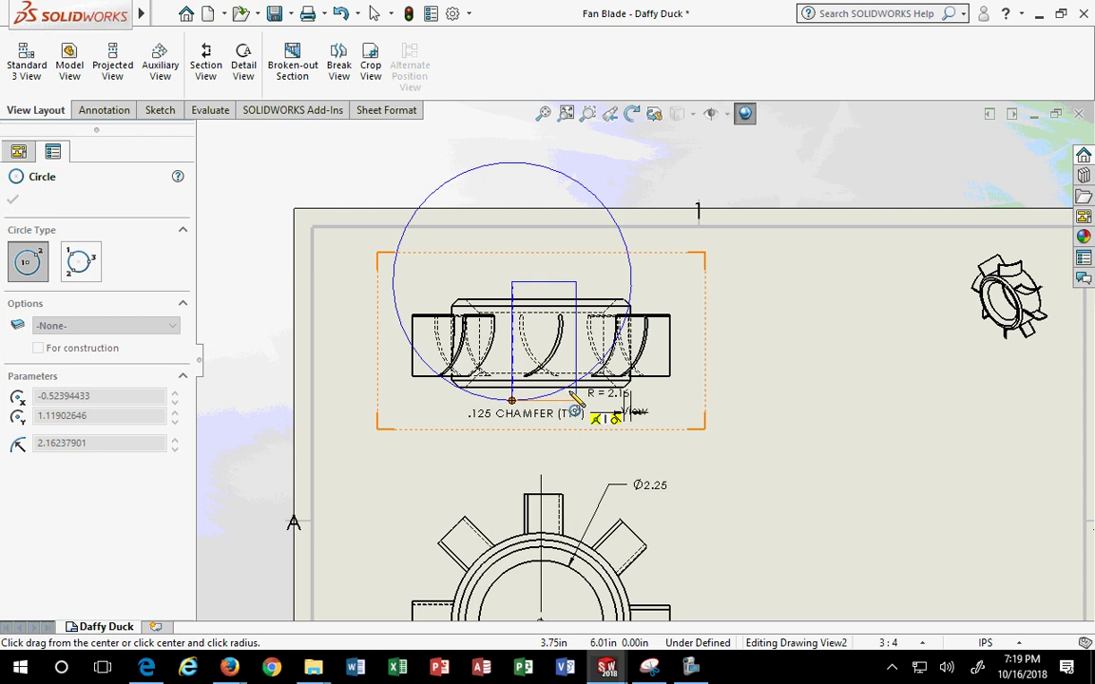
{"action": "left_click", "coordinate": [550, 358]}
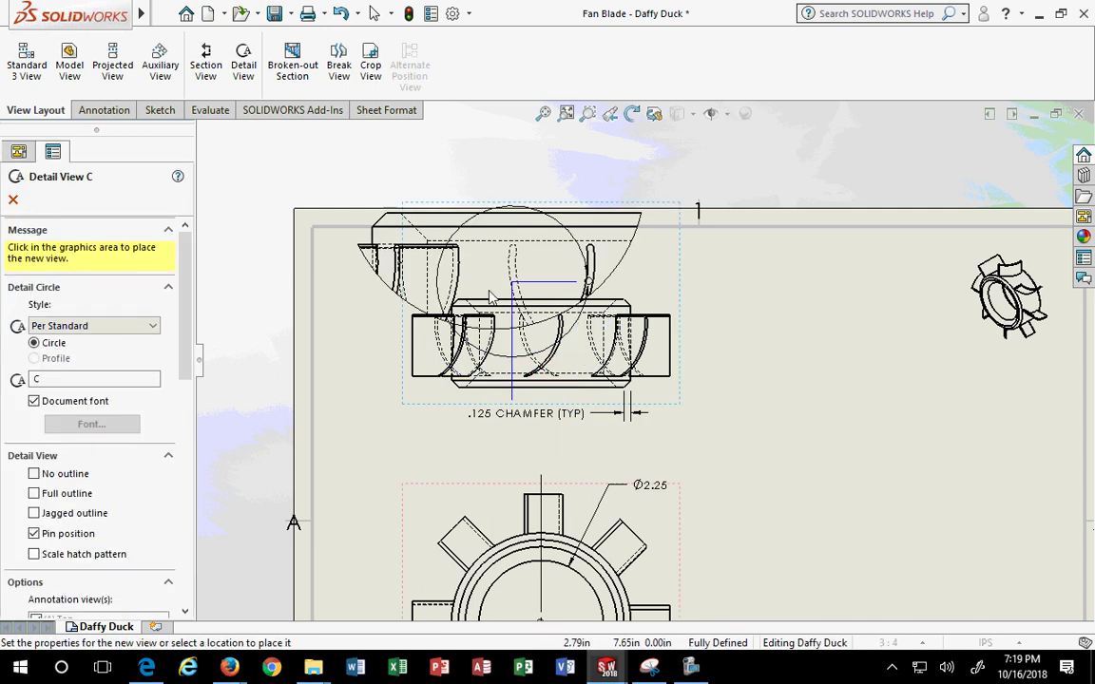
{"action": "key", "text": "Escape"}
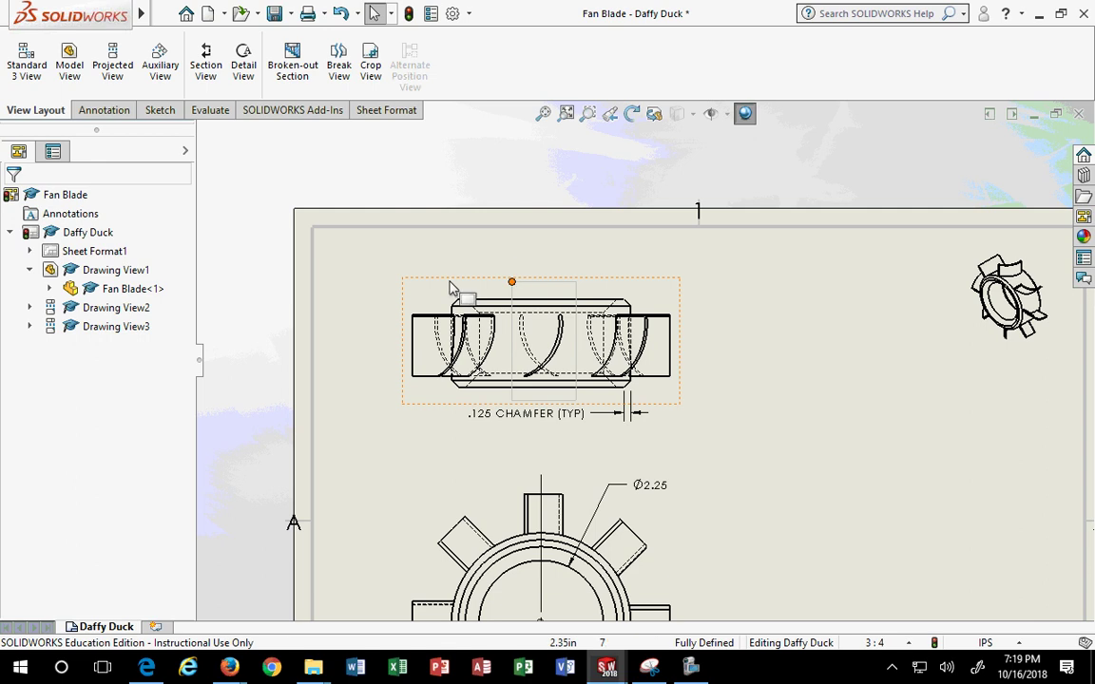
Create a detail view of the middle blade from a circle of about 1.05 in radius, placed to the right of the top view
{"action": "left_click", "coordinate": [245, 71]}
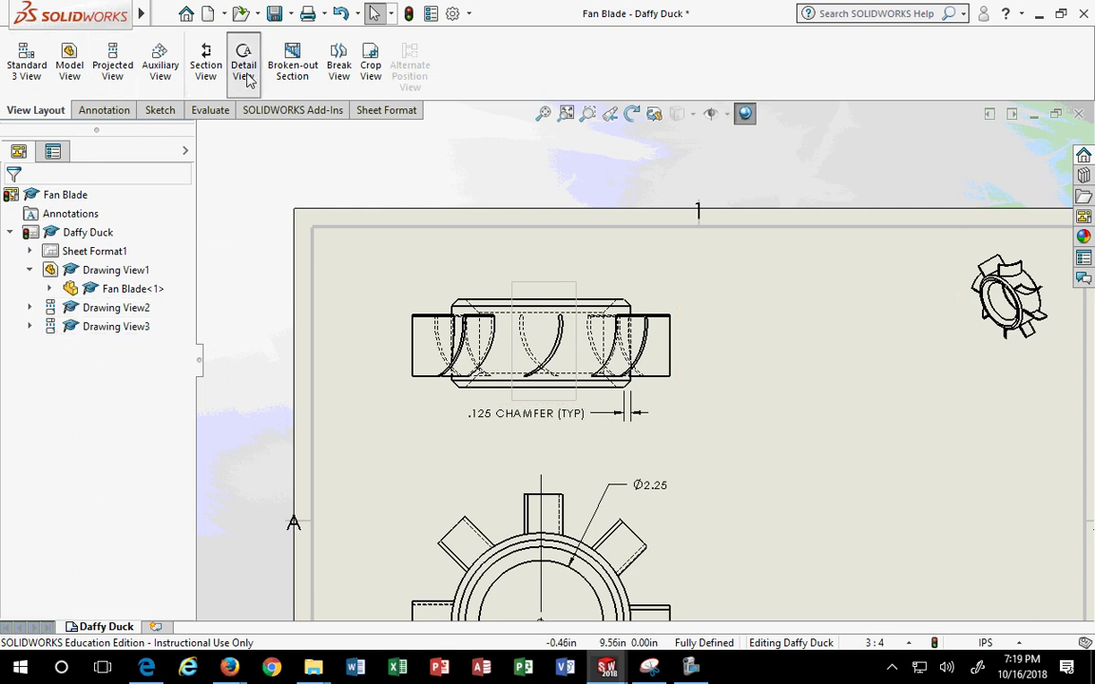
{"action": "left_click", "coordinate": [539, 349]}
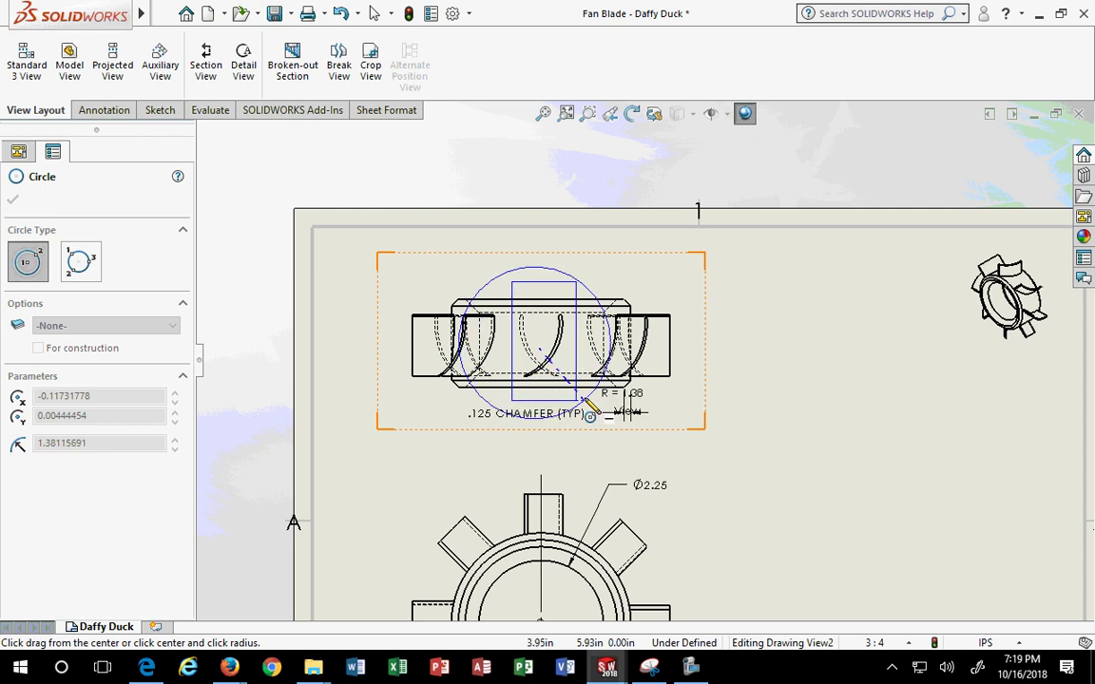
{"action": "left_click", "coordinate": [577, 407]}
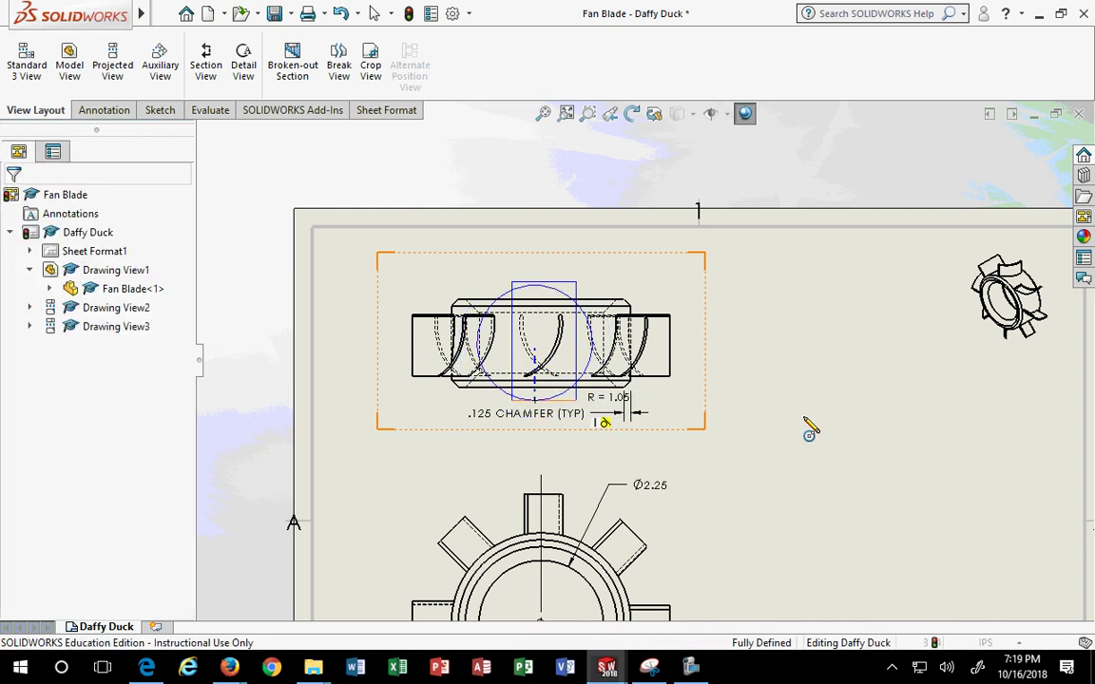
{"action": "left_click", "coordinate": [850, 413]}
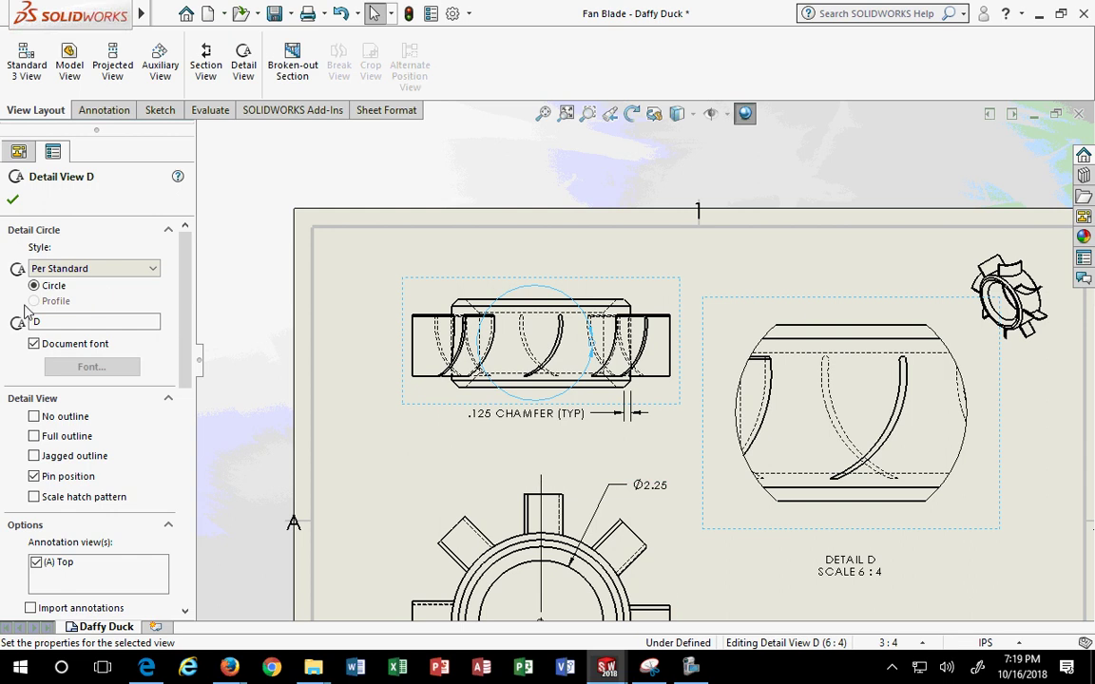
{"action": "left_click", "coordinate": [13, 201]}
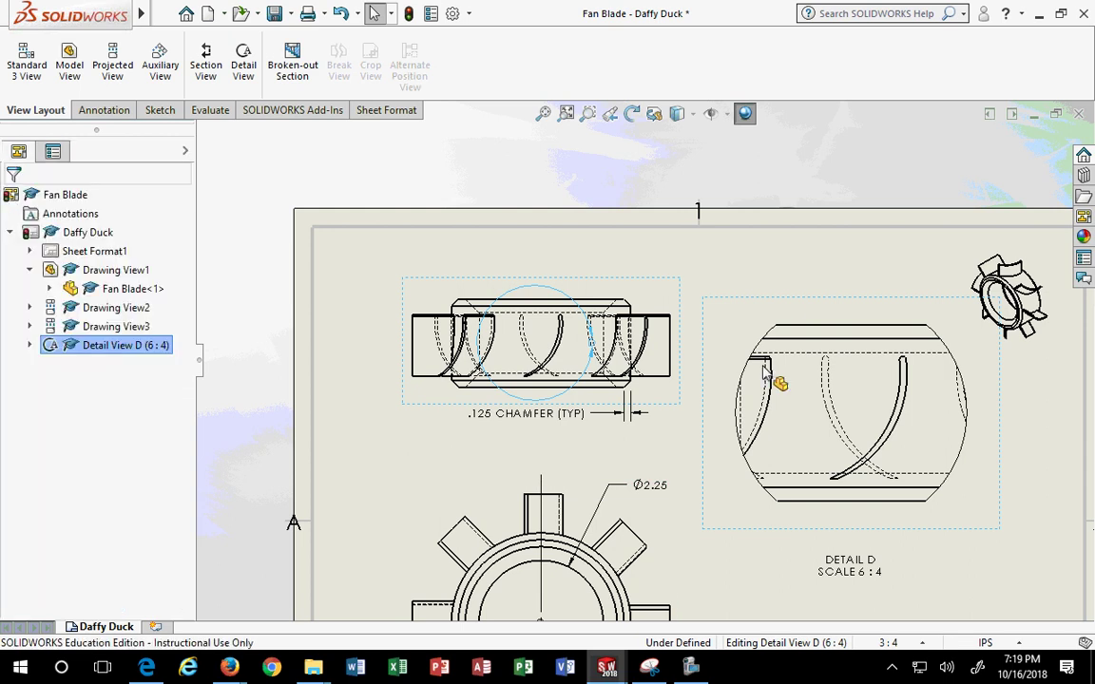
Delete Detail D together with its detail circle
{"action": "left_click", "coordinate": [830, 306]}
{"action": "key", "text": "Delete"}
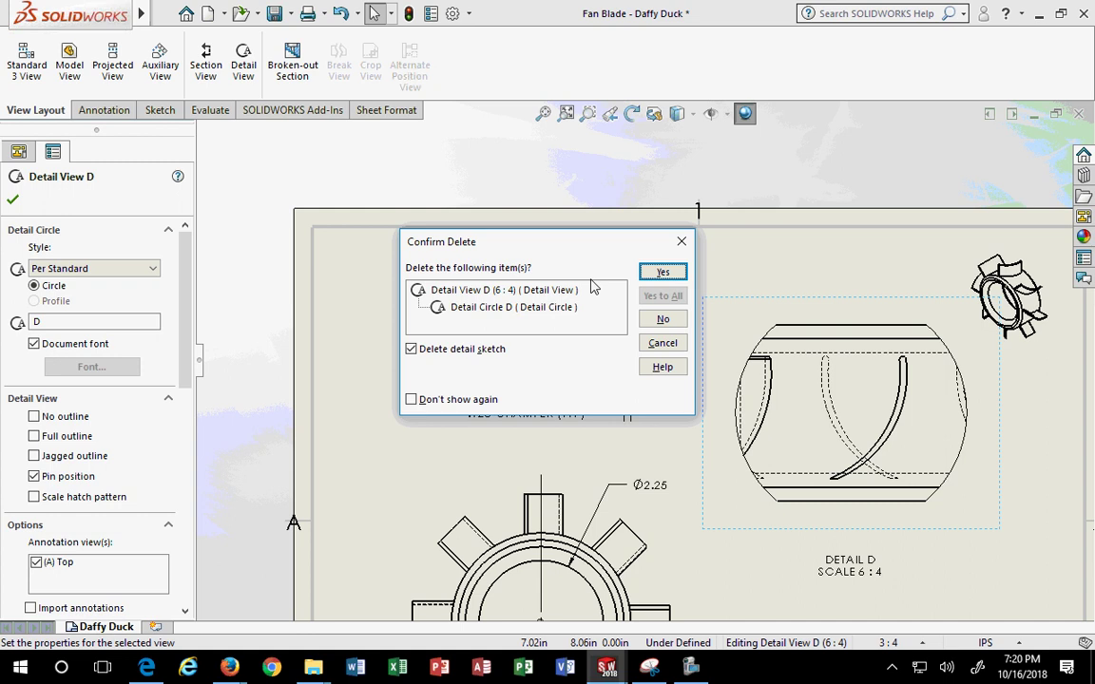
{"action": "left_click", "coordinate": [663, 273]}
{"action": "scroll", "coordinate": [532, 295], "scroll_direction": "down", "scroll_amount": 5}
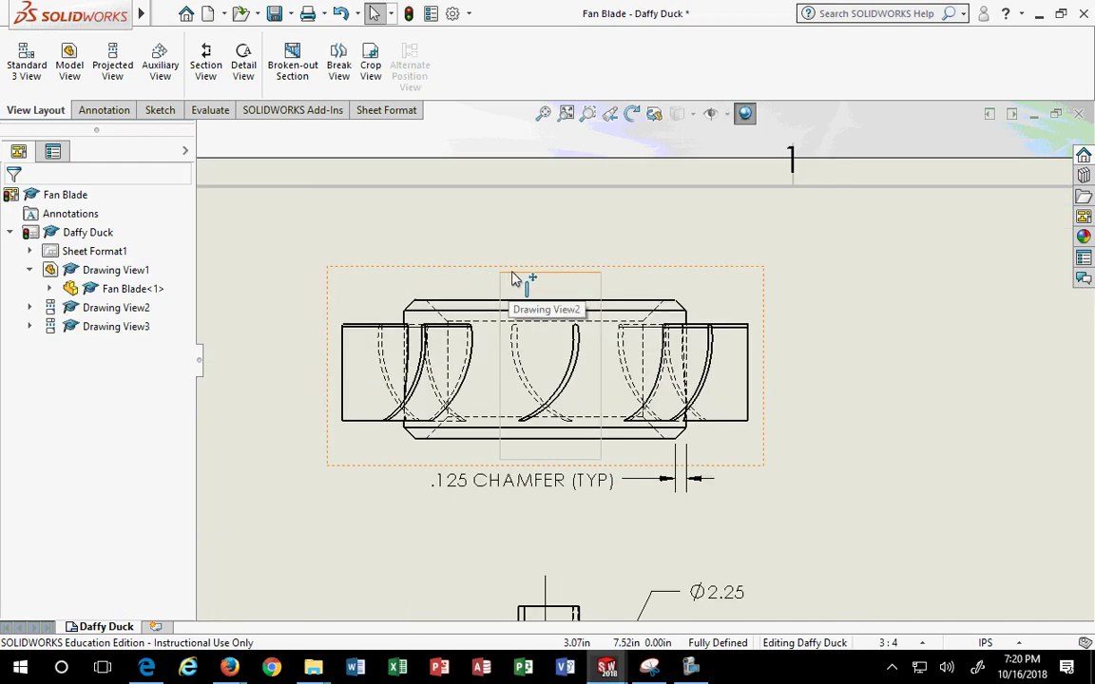
{"action": "left_click", "coordinate": [154, 113]}
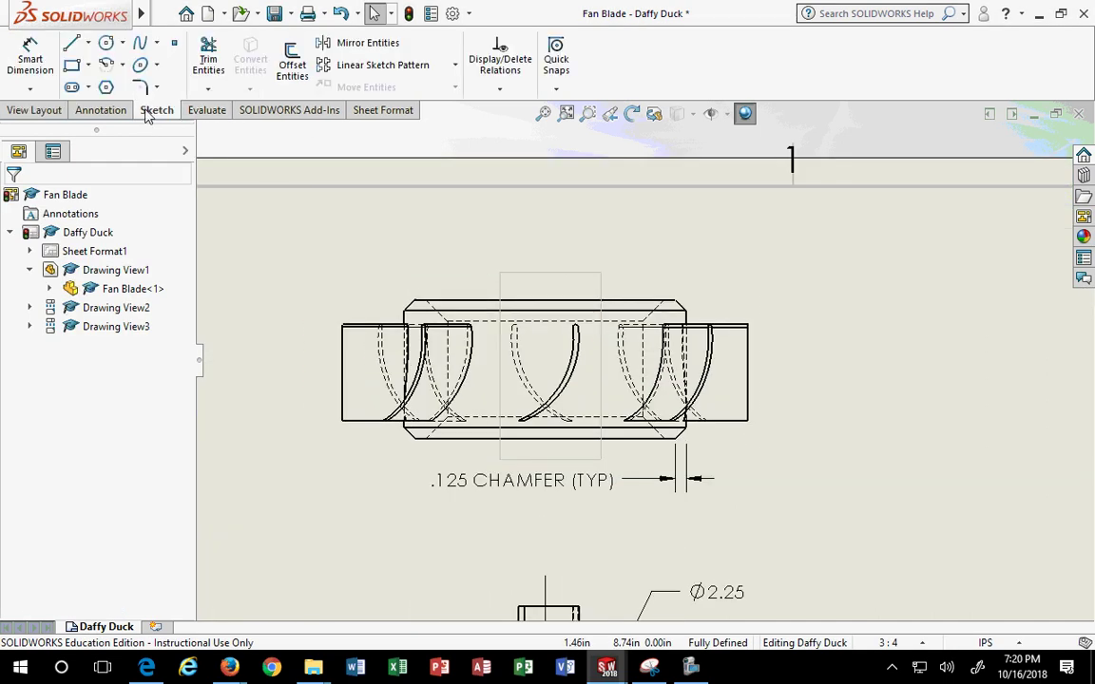
{"action": "left_click", "coordinate": [49, 110]}
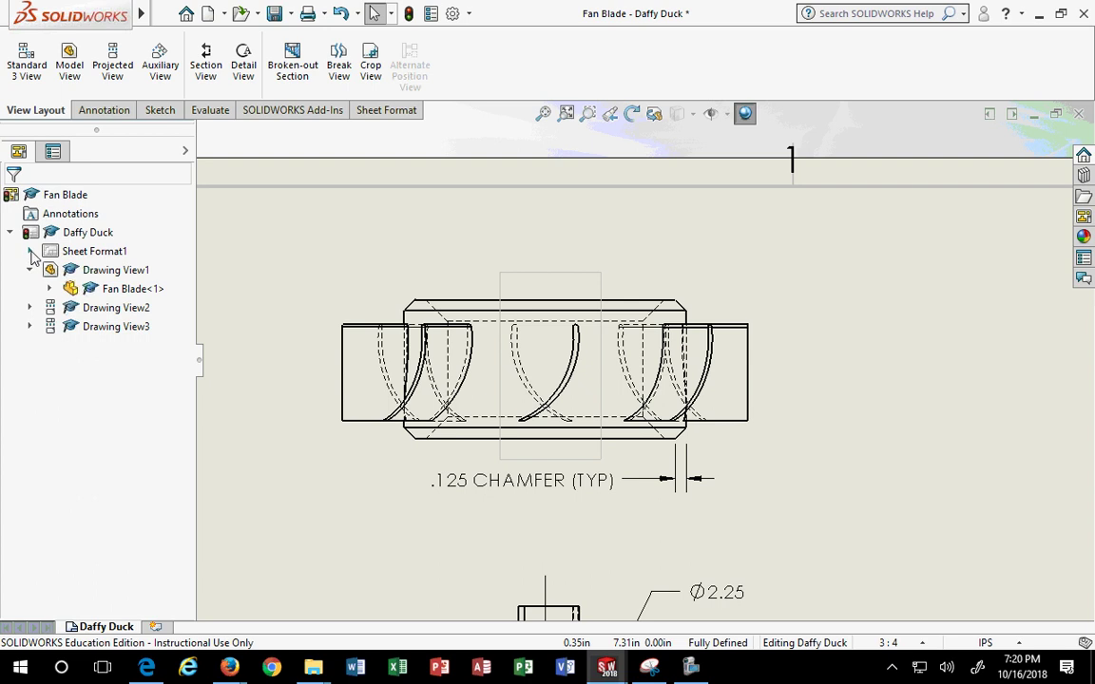
{"action": "left_click", "coordinate": [31, 252]}
{"action": "left_click", "coordinate": [30, 252]}
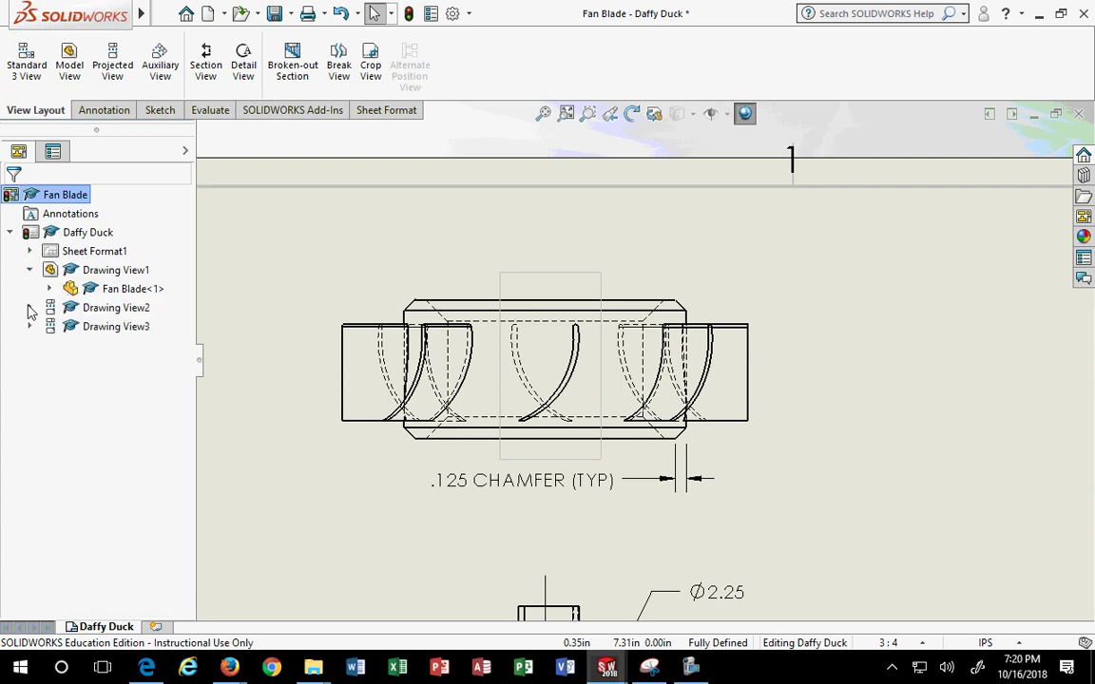
{"action": "left_click", "coordinate": [30, 308]}
{"action": "left_click", "coordinate": [30, 308]}
{"action": "left_click", "coordinate": [50, 289]}
{"action": "left_click", "coordinate": [51, 289]}
{"action": "left_click", "coordinate": [30, 270]}
{"action": "left_click", "coordinate": [11, 234]}
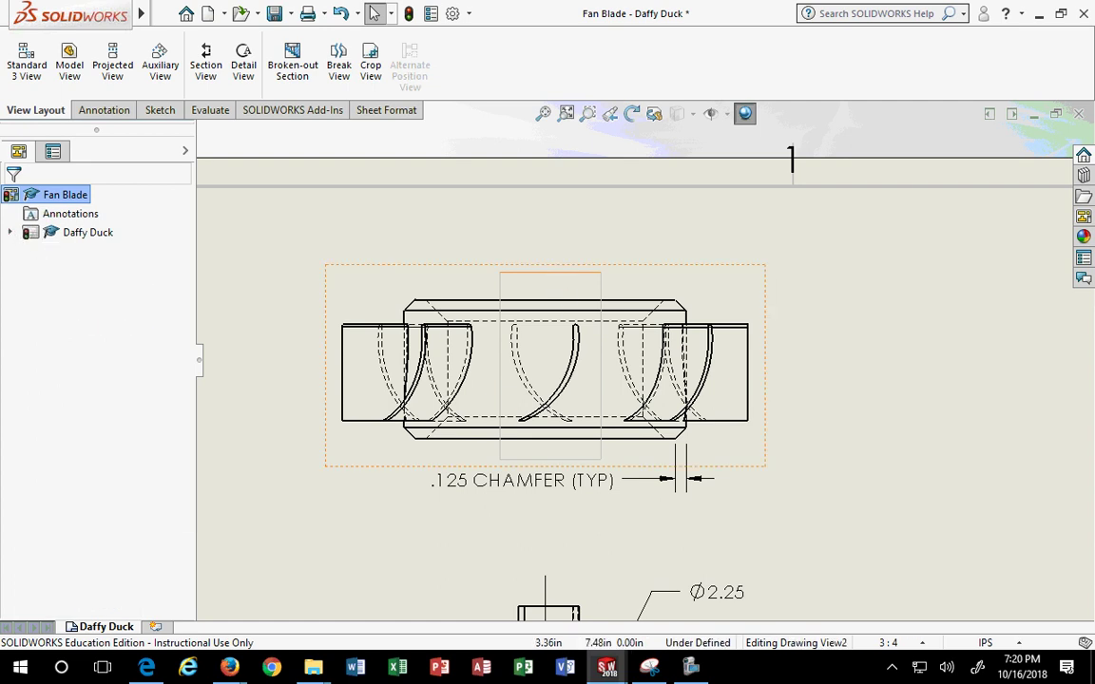
Create a detail view using the sketched rectangle around the middle blade as its profile, placed to the right of the top view
{"action": "left_click", "coordinate": [484, 255]}
{"action": "left_click", "coordinate": [521, 273]}
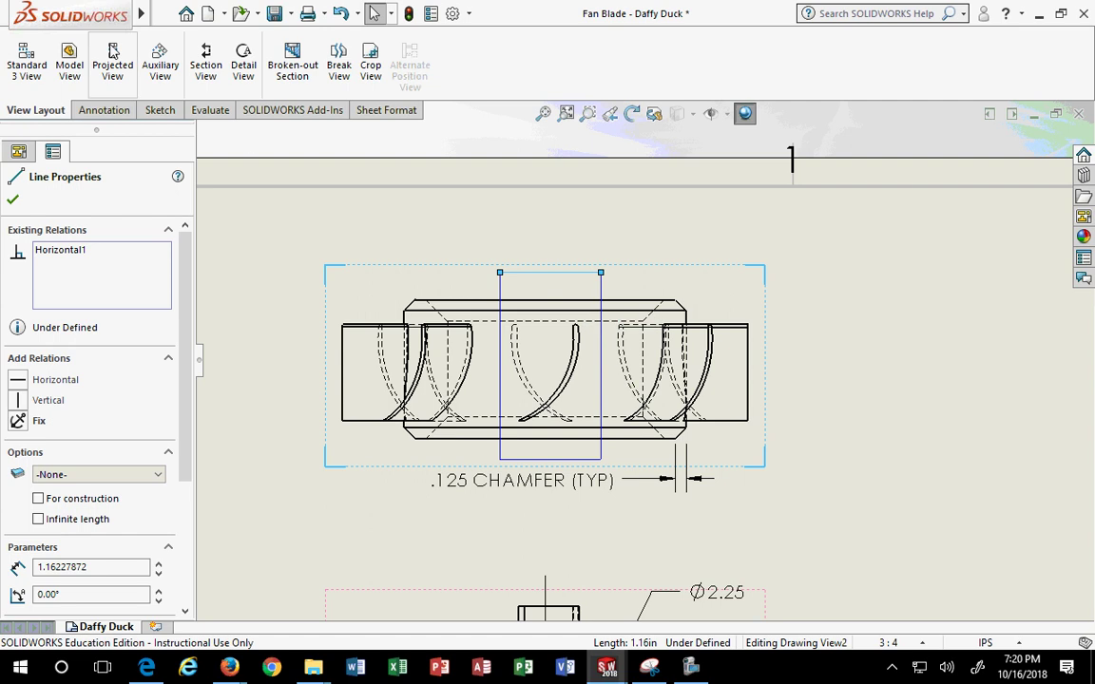
{"action": "left_click", "coordinate": [251, 72]}
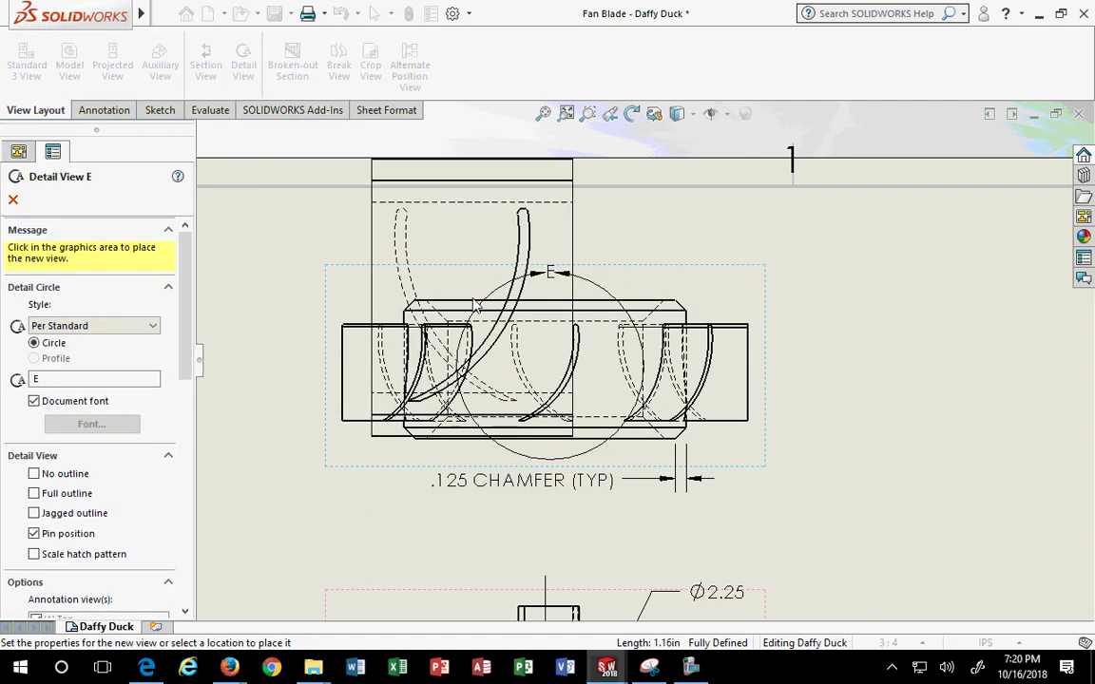
{"action": "scroll", "coordinate": [644, 357], "scroll_direction": "up", "scroll_amount": 3}
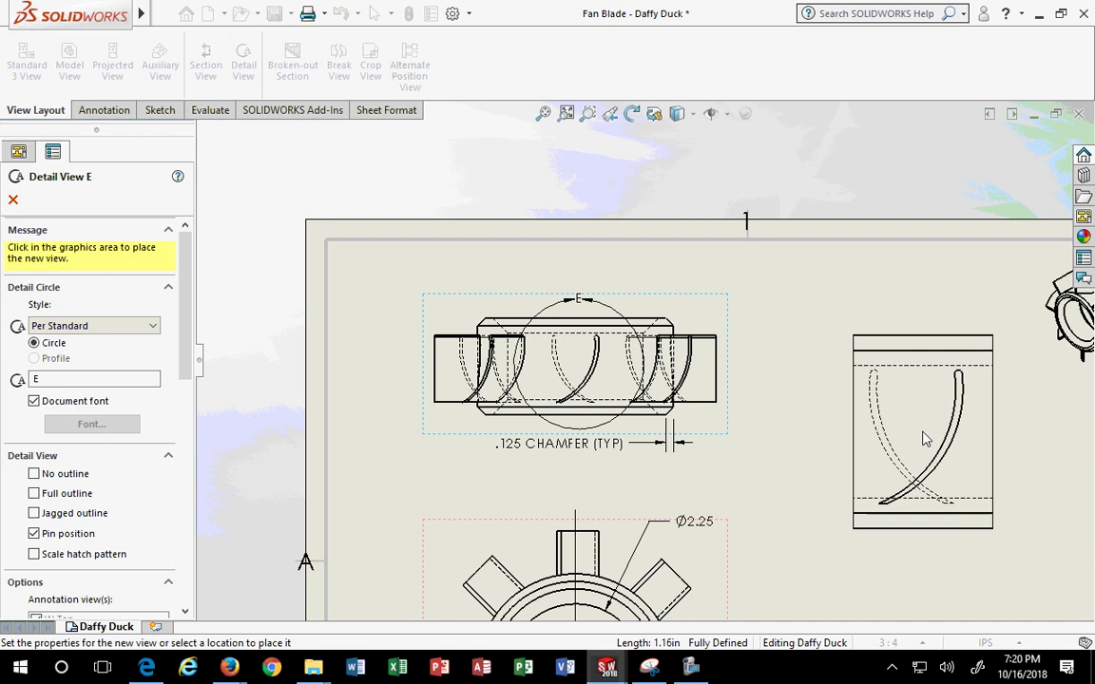
{"action": "left_click", "coordinate": [923, 431]}
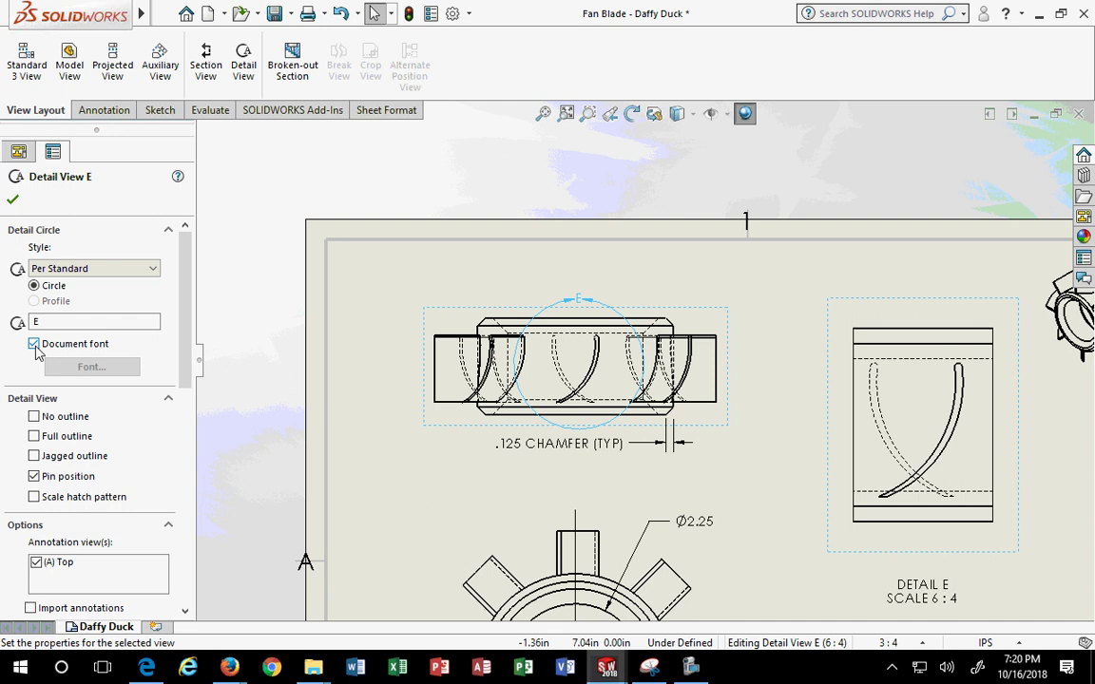
Set the rectangular detail view's display style to Hidden Lines Removed
{"action": "scroll", "coordinate": [133, 385], "scroll_direction": "down", "scroll_amount": 5}
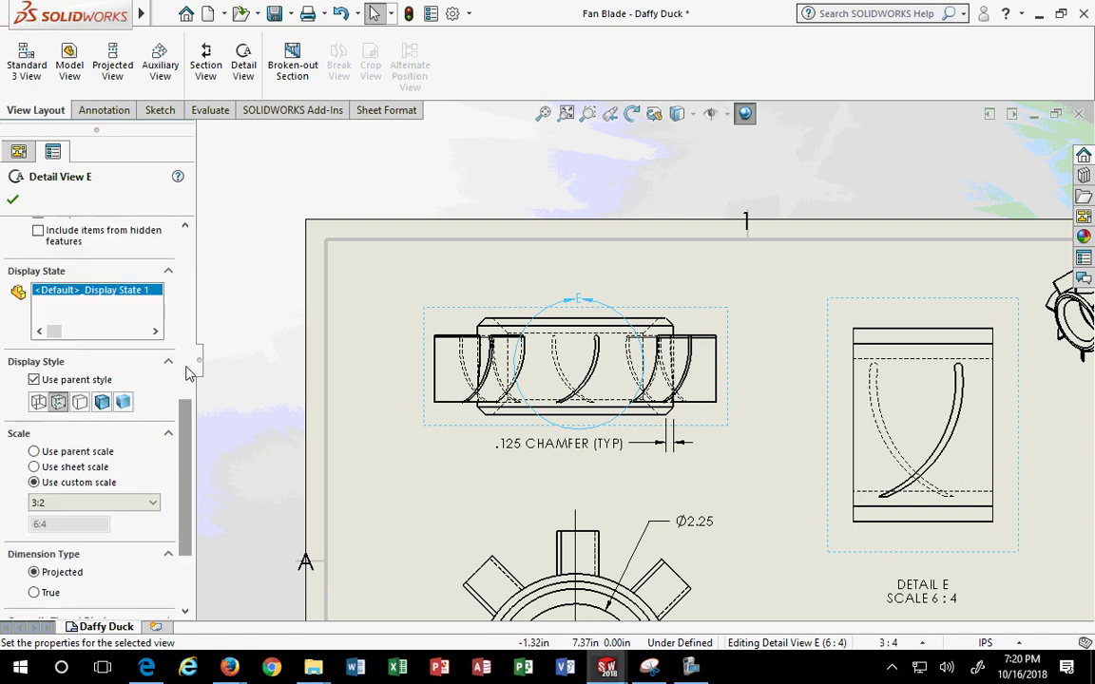
{"action": "left_click", "coordinate": [80, 403]}
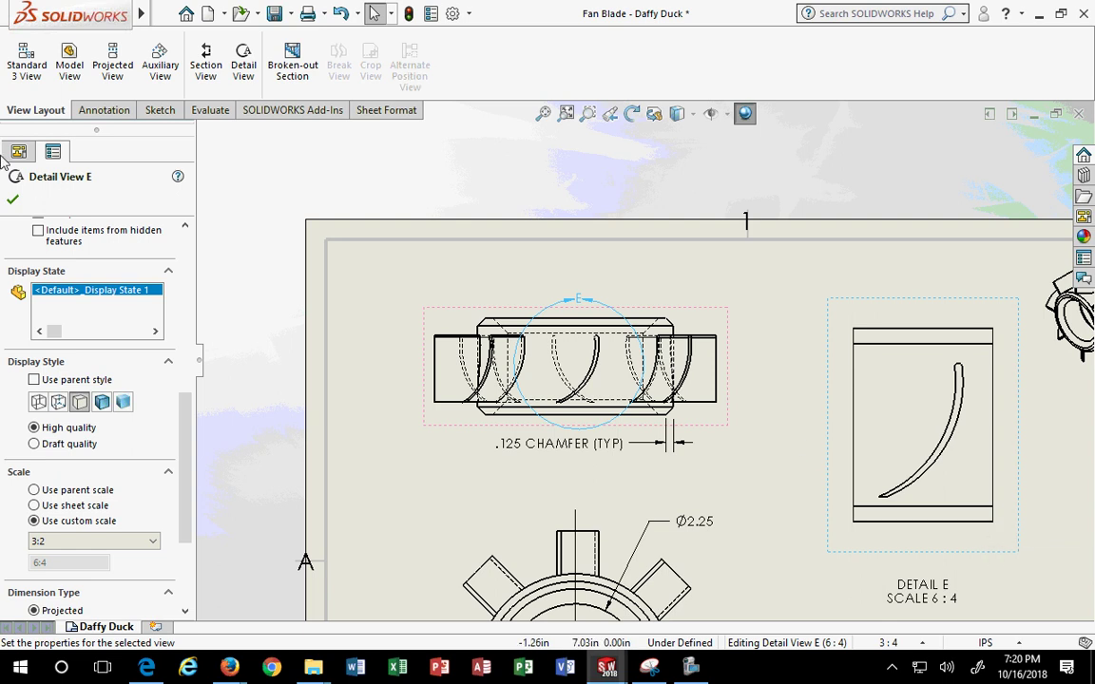
{"action": "left_click", "coordinate": [12, 201]}
{"action": "left_click", "coordinate": [650, 238]}
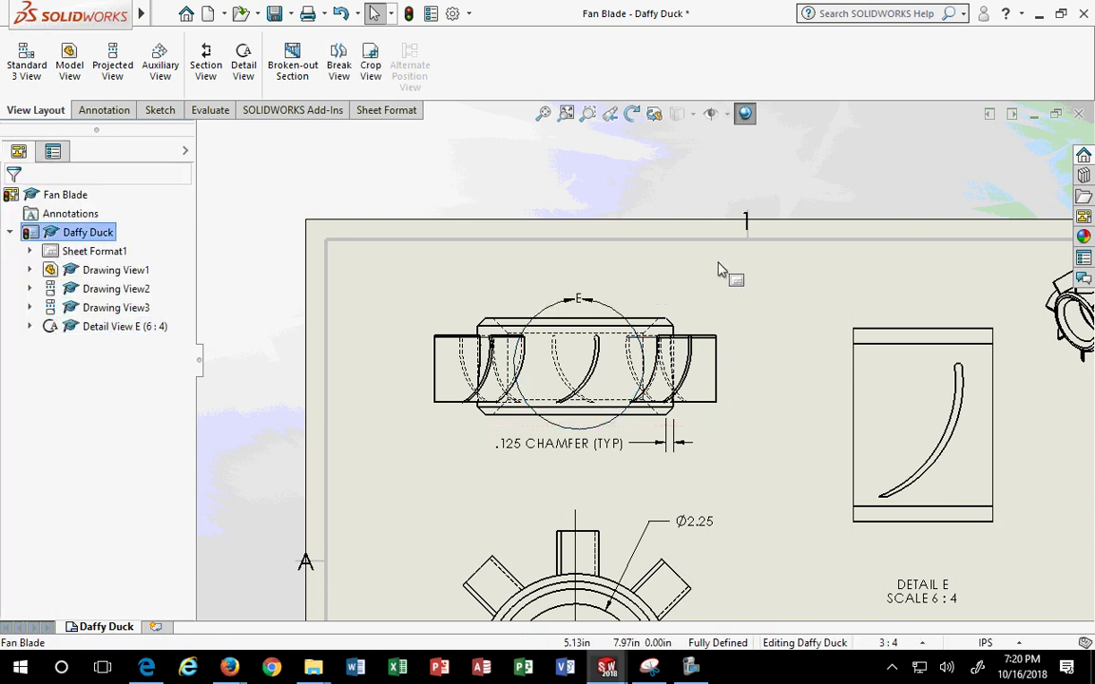
Undo the rectangular detail view and delete the two vertical sides of the sketched rectangle around the middle blade
{"action": "left_click", "coordinate": [339, 13]}
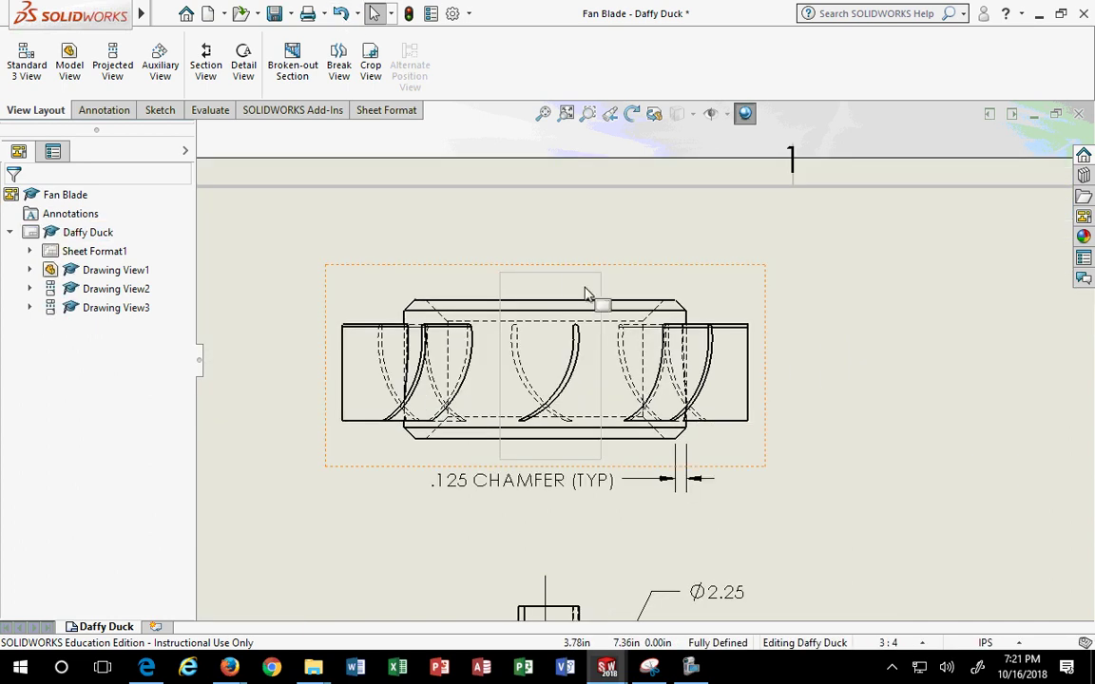
{"action": "left_click", "coordinate": [602, 295]}
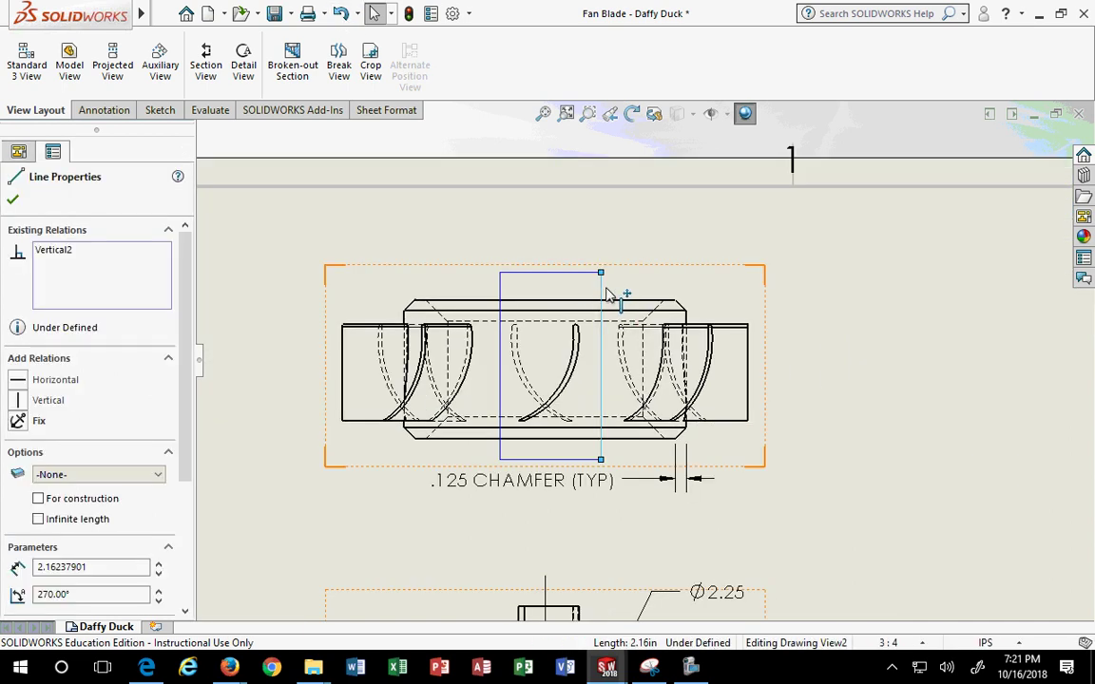
{"action": "key", "text": "Escape"}
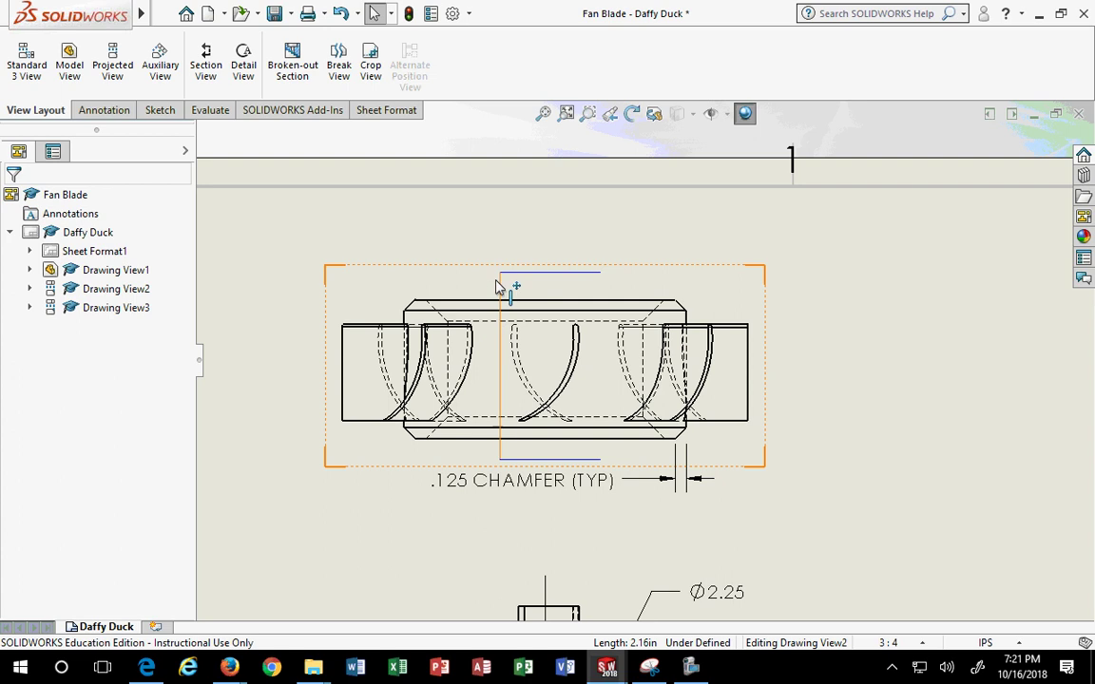
{"action": "left_click", "coordinate": [501, 285]}
{"action": "key", "text": "Escape"}
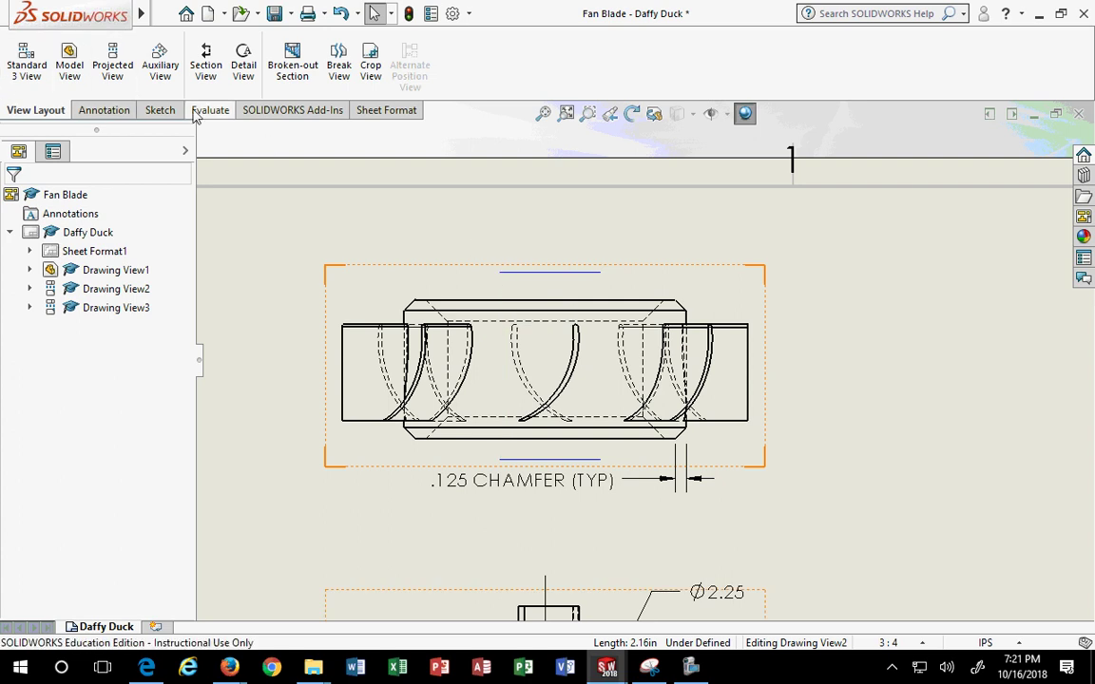
Sketch a wavy spline joining the left ends of the two horizontal lines above and below the middle blade
{"action": "left_click", "coordinate": [158, 110]}
{"action": "left_click", "coordinate": [140, 43]}
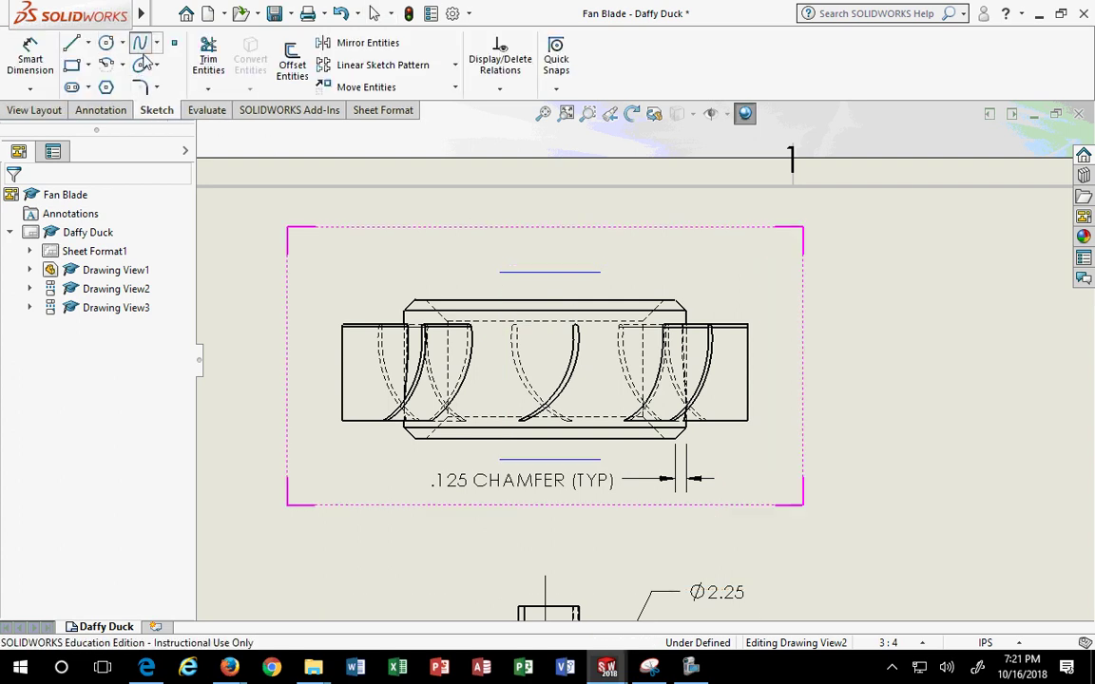
{"action": "left_click", "coordinate": [501, 274]}
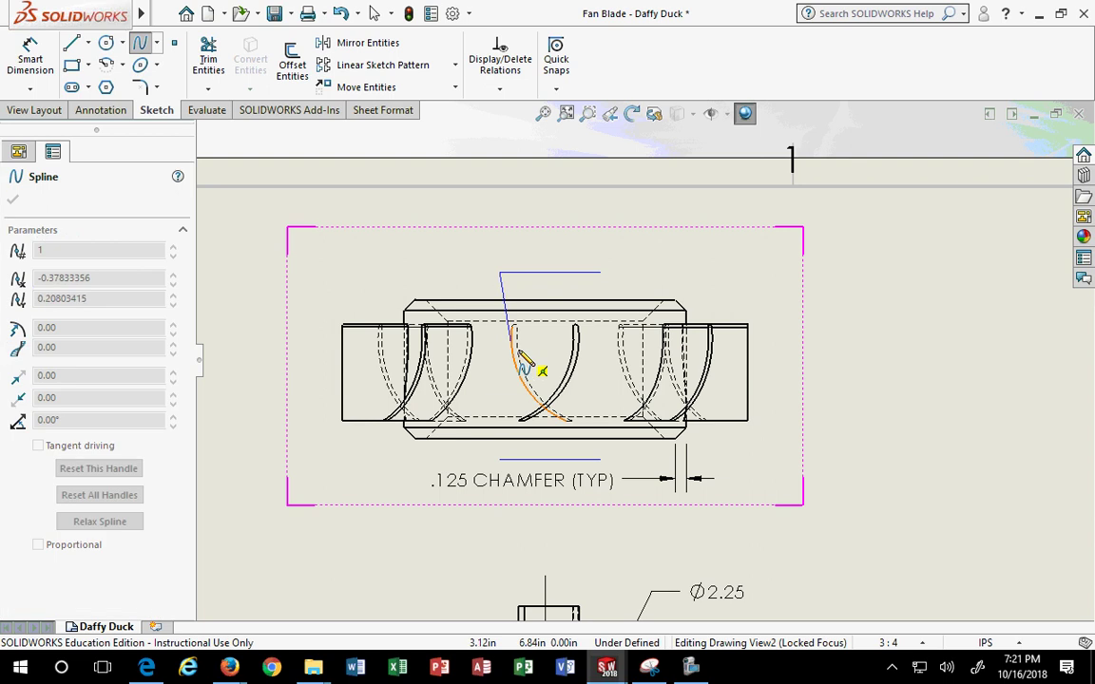
{"action": "scroll", "coordinate": [504, 369], "scroll_direction": "up", "scroll_amount": 2}
{"action": "scroll", "coordinate": [570, 386], "scroll_direction": "down", "scroll_amount": 3}
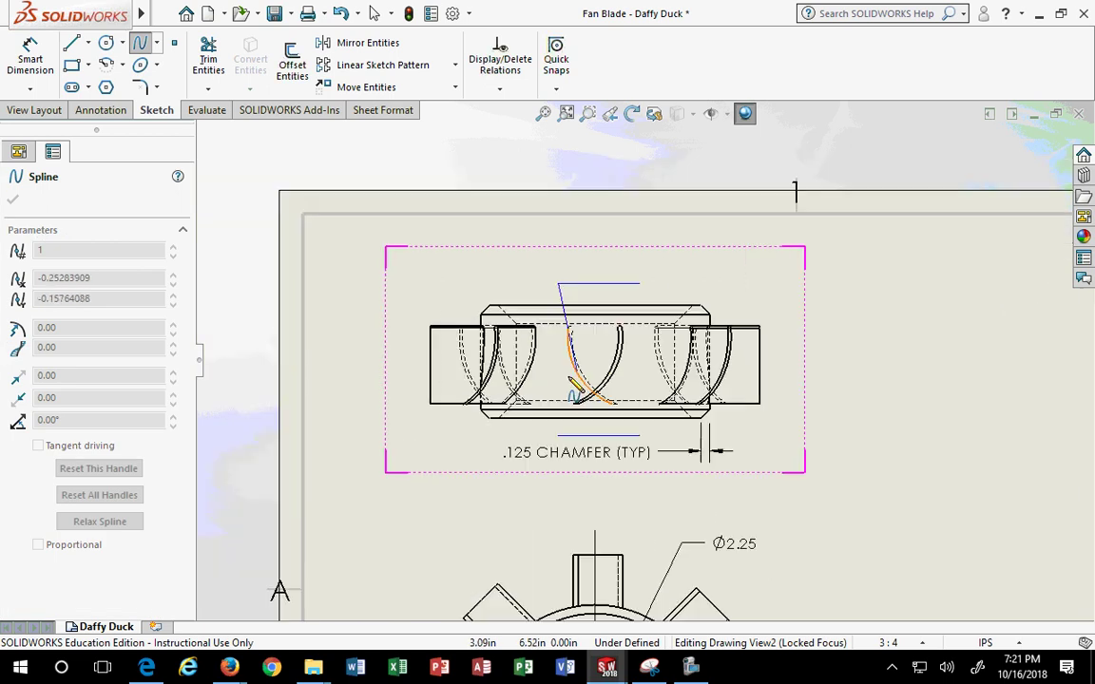
{"action": "scroll", "coordinate": [570, 366], "scroll_direction": "down", "scroll_amount": 2}
{"action": "left_click", "coordinate": [561, 313]}
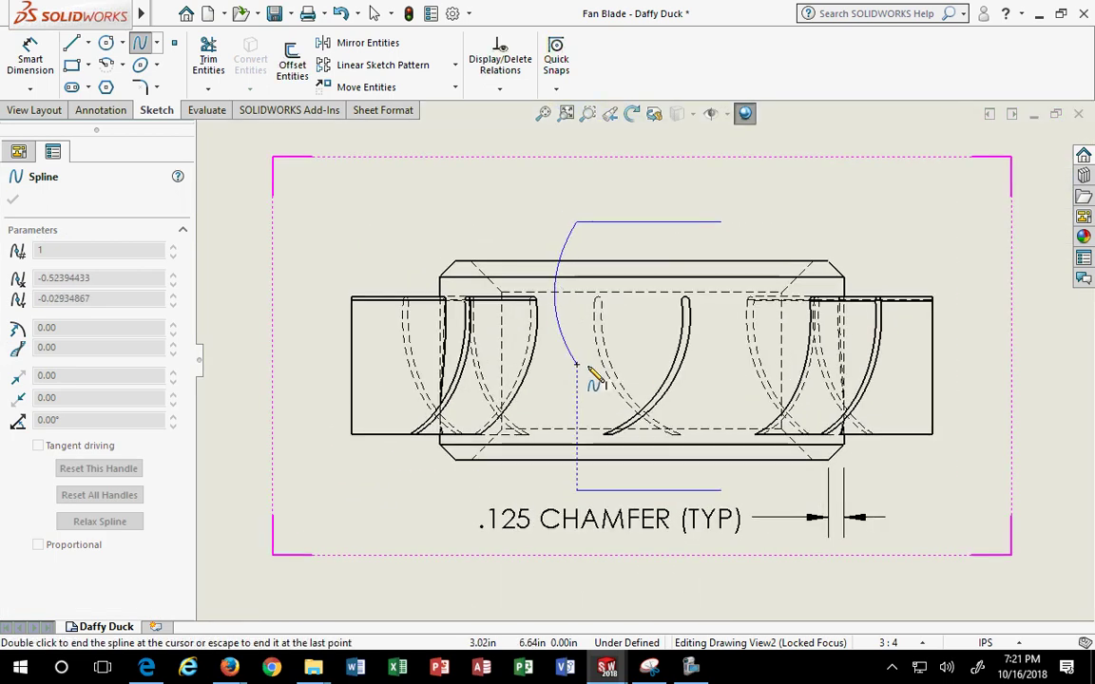
{"action": "left_click", "coordinate": [592, 375]}
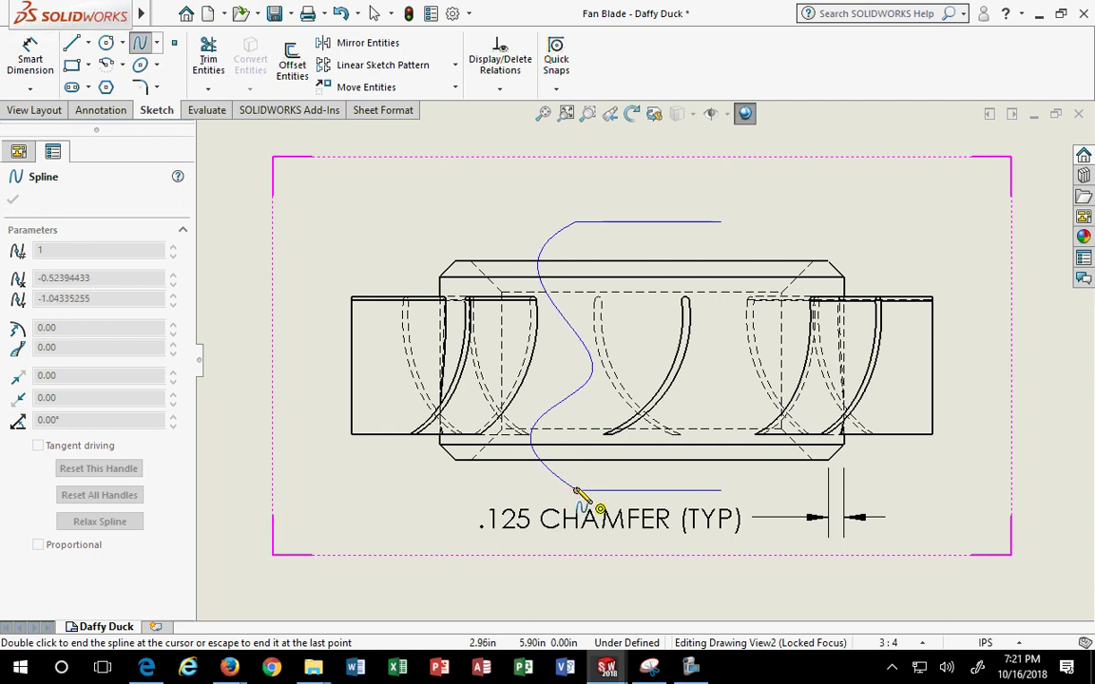
{"action": "double_click", "coordinate": [581, 492]}
{"action": "left_click_drag", "start_coordinate": [578, 492], "coordinate": [646, 490]}
{"action": "key", "text": "Escape"}
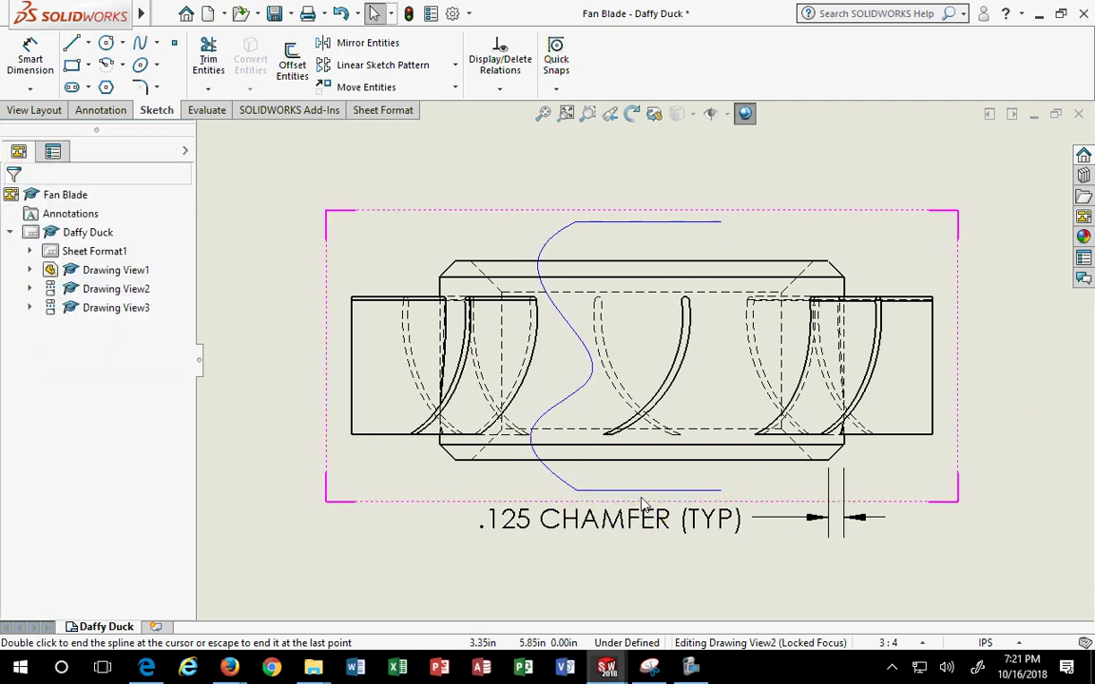
Move the middle point of the left spline slightly up and to the left to smooth its curve
{"action": "left_click", "coordinate": [533, 446]}
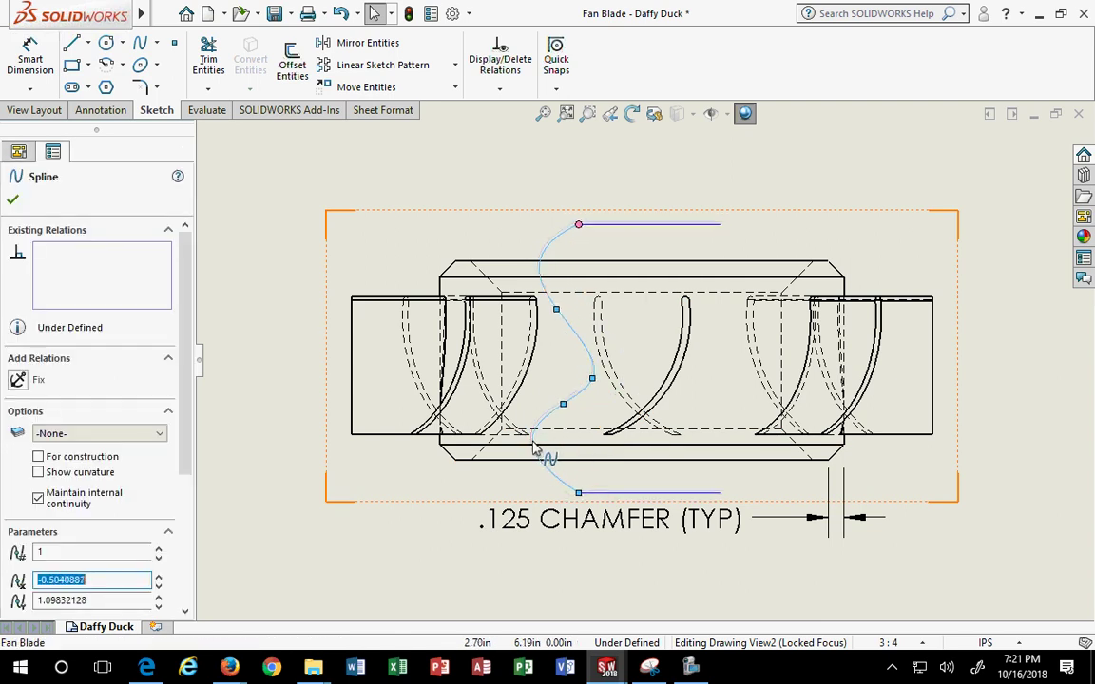
{"action": "mouse_move", "coordinate": [589, 378]}
{"action": "left_mouse_down"}
{"action": "mouse_move", "coordinate": [579, 342]}
{"action": "mouse_move", "coordinate": [567, 350]}
{"action": "mouse_move", "coordinate": [579, 359]}
{"action": "left_mouse_up"}
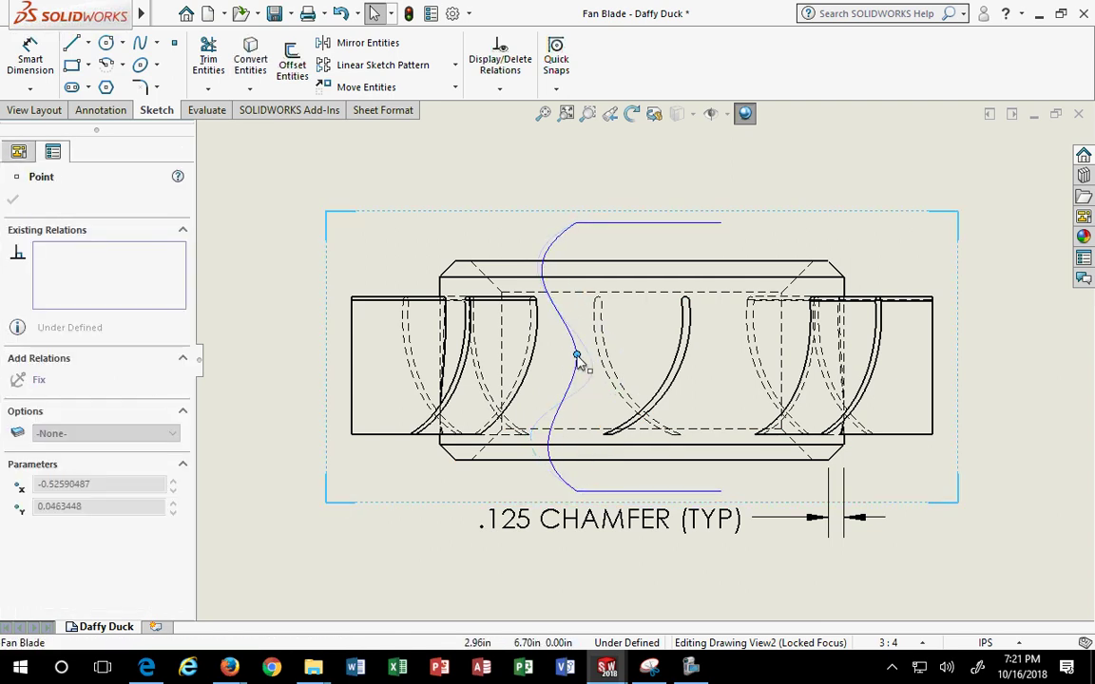
{"action": "left_click", "coordinate": [550, 208]}
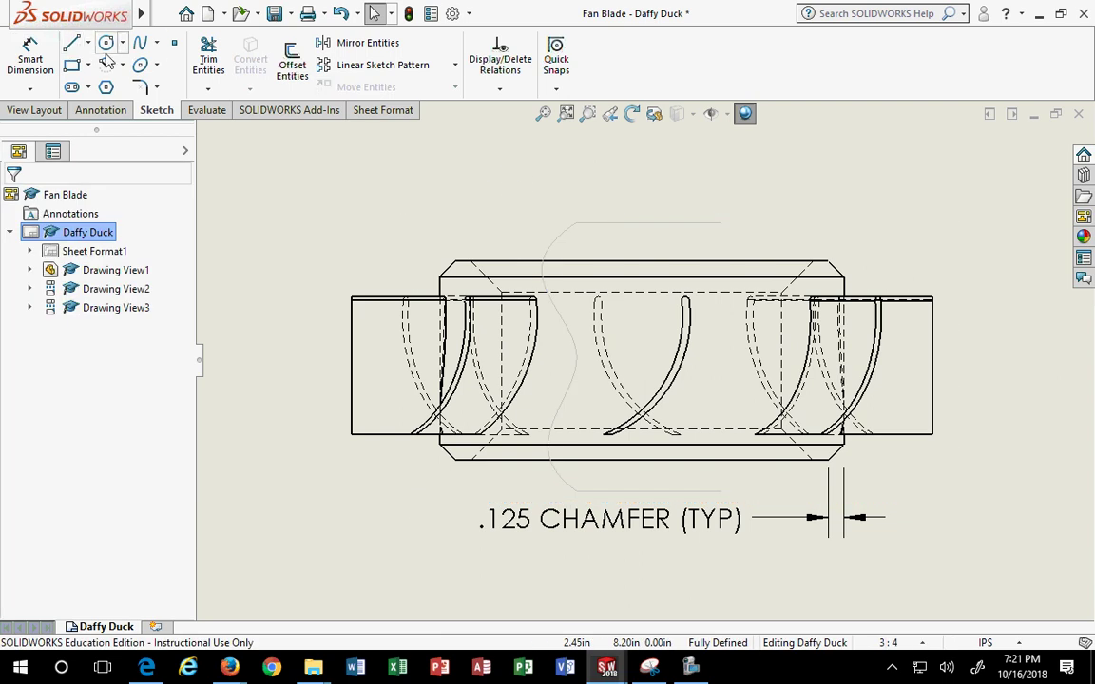
Sketch a second wavy spline joining the right ends of the two horizontal lines to close the profile
{"action": "left_click", "coordinate": [139, 43]}
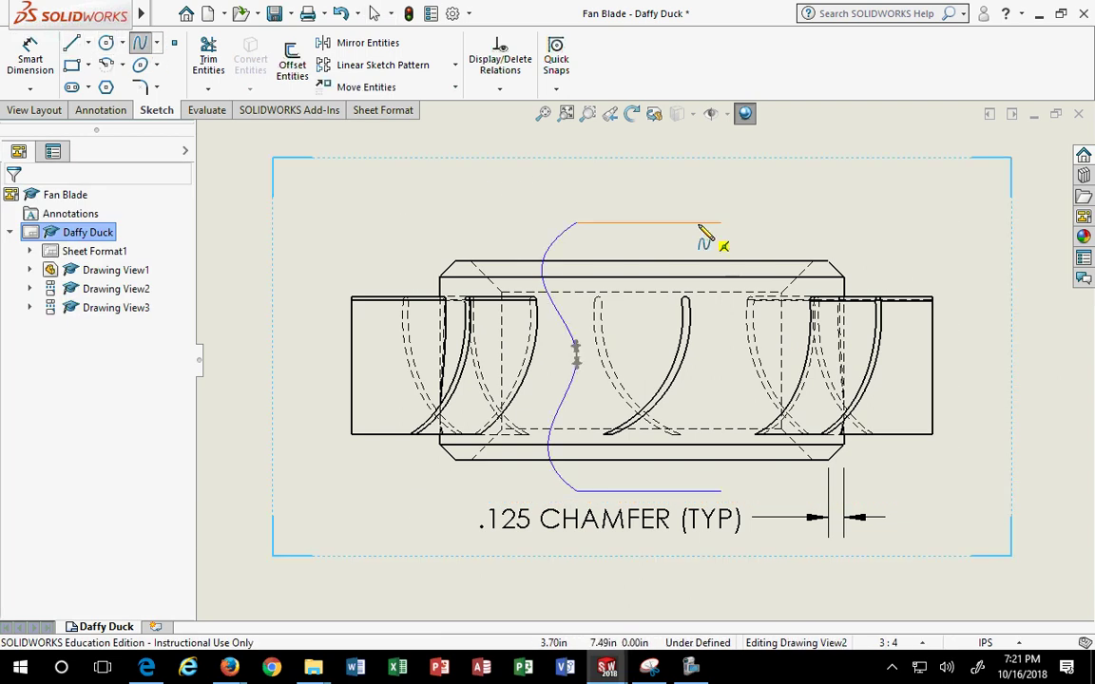
{"action": "left_click", "coordinate": [719, 287]}
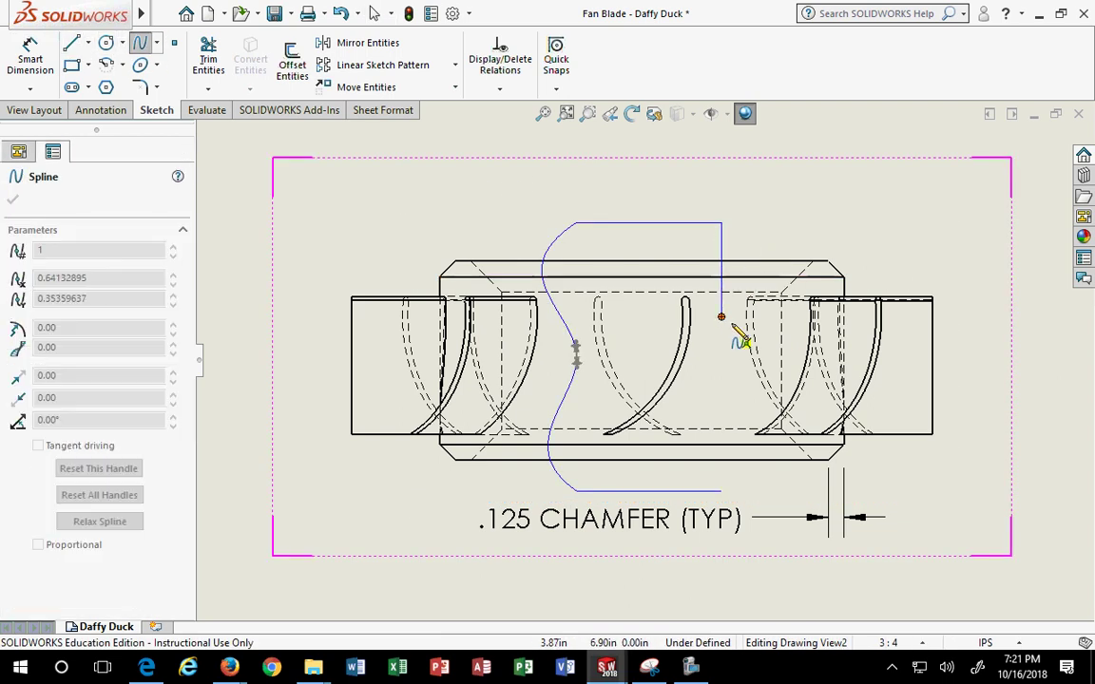
{"action": "left_click", "coordinate": [696, 369]}
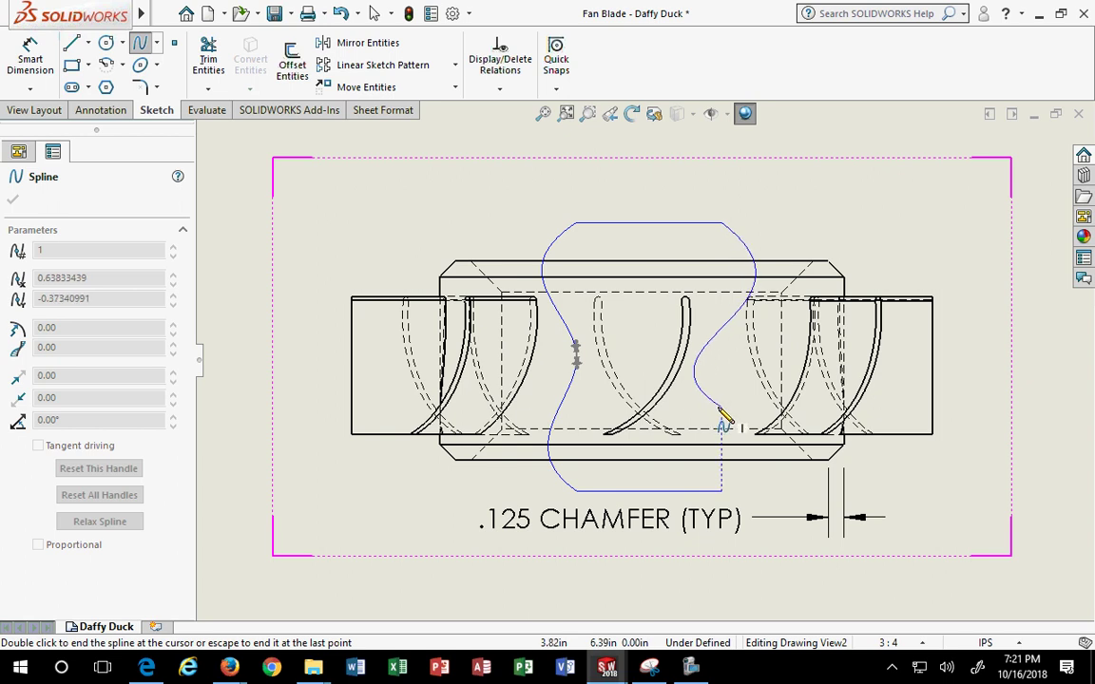
{"action": "left_click", "coordinate": [709, 472]}
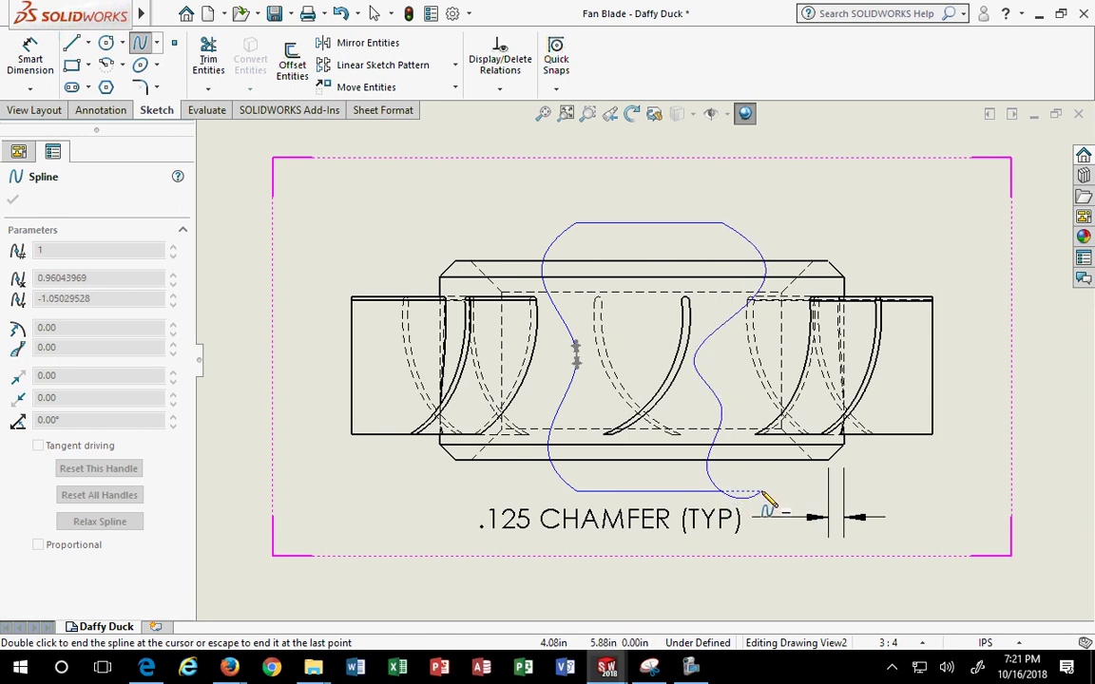
{"action": "right_click", "coordinate": [766, 498]}
{"action": "left_click", "coordinate": [798, 225]}
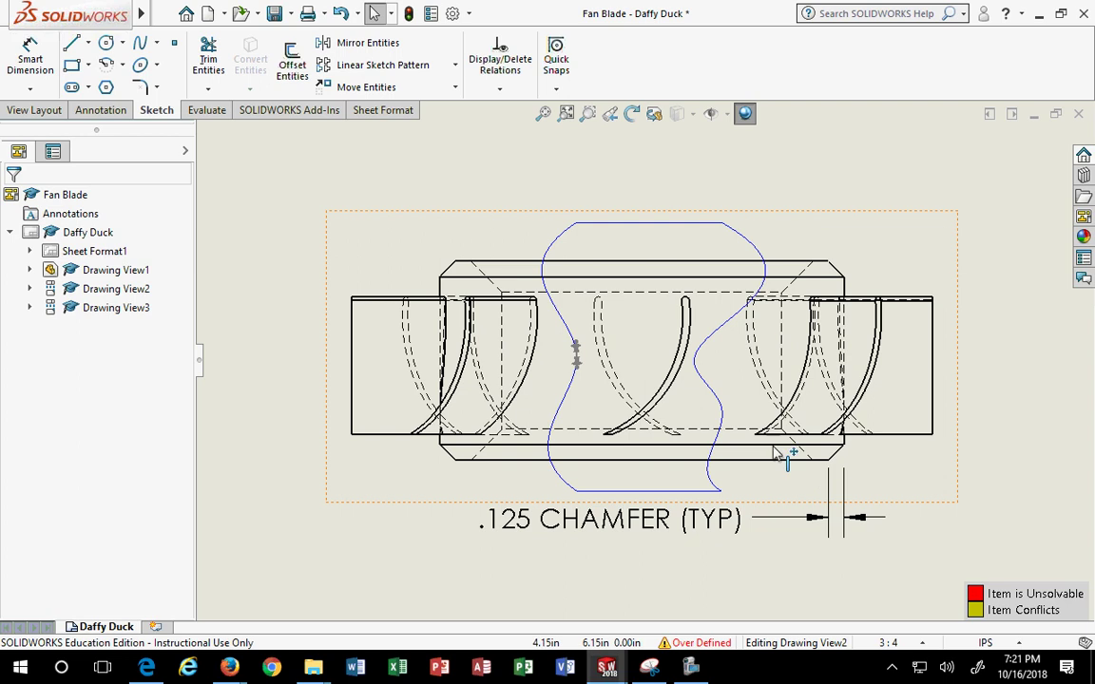
Try to reposition the upper interior point of the right spline
{"action": "left_click", "coordinate": [766, 277]}
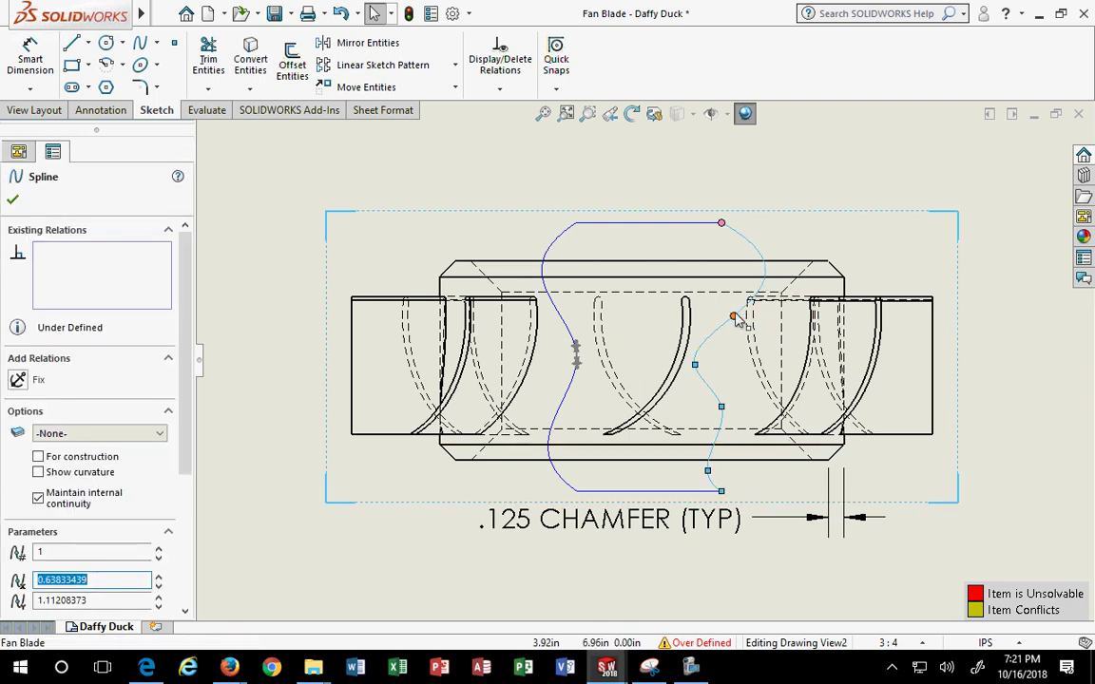
{"action": "left_click", "coordinate": [733, 317]}
{"action": "left_click_drag", "start_coordinate": [732, 316], "coordinate": [742, 335]}
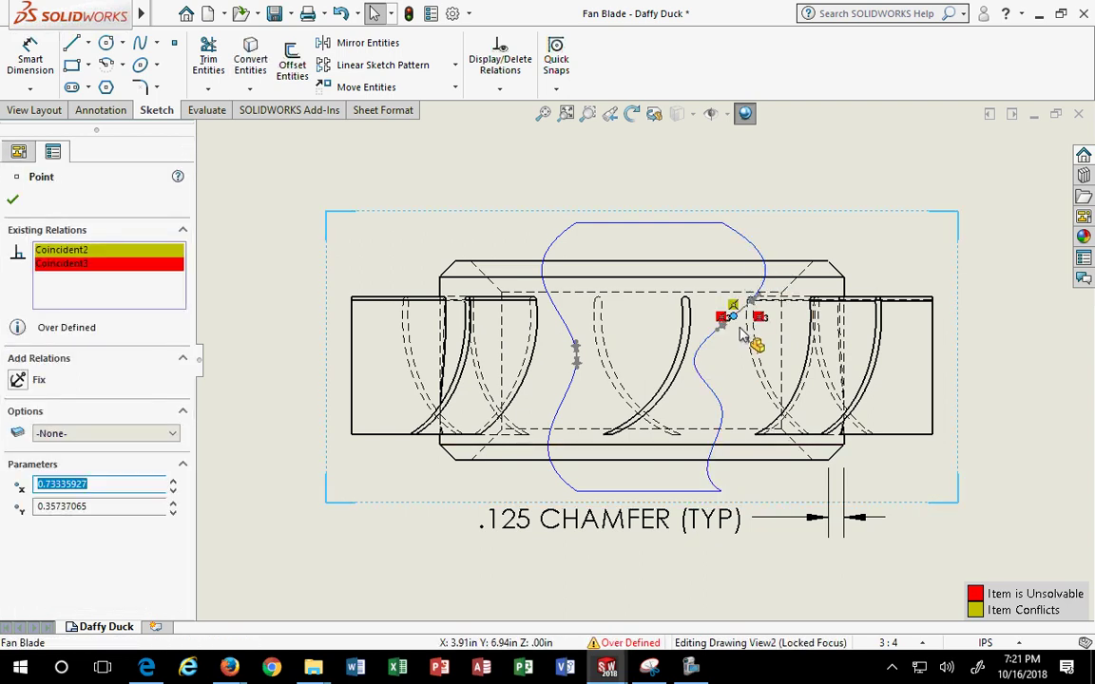
{"action": "left_click", "coordinate": [739, 328]}
{"action": "scroll", "coordinate": [745, 318], "scroll_direction": "up", "scroll_amount": 2}
{"action": "scroll", "coordinate": [722, 342], "scroll_direction": "down", "scroll_amount": 4}
{"action": "scroll", "coordinate": [680, 354], "scroll_direction": "up", "scroll_amount": 1}
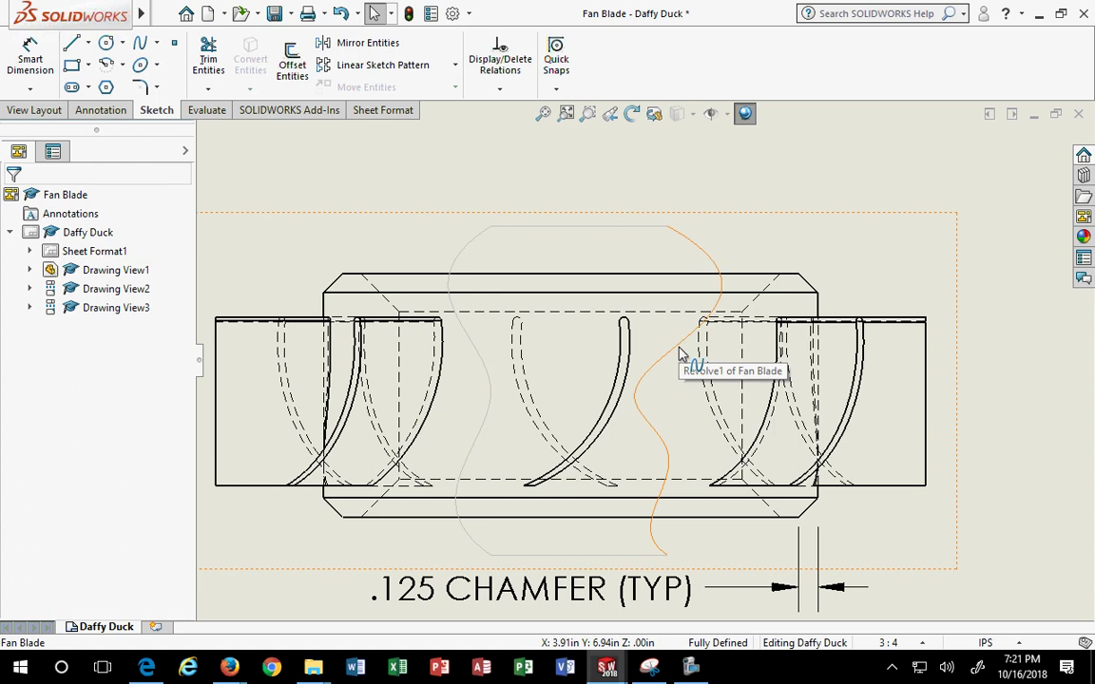
{"action": "left_click", "coordinate": [681, 354]}
{"action": "left_click", "coordinate": [681, 341]}
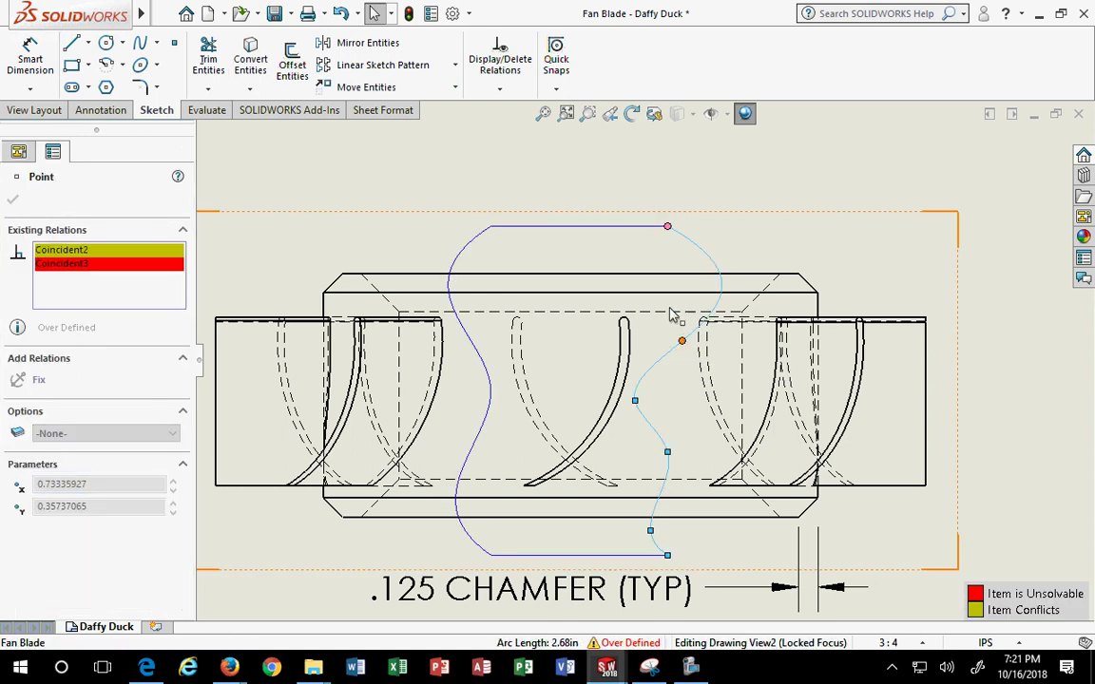
{"action": "left_click", "coordinate": [694, 274]}
{"action": "left_click", "coordinate": [708, 304]}
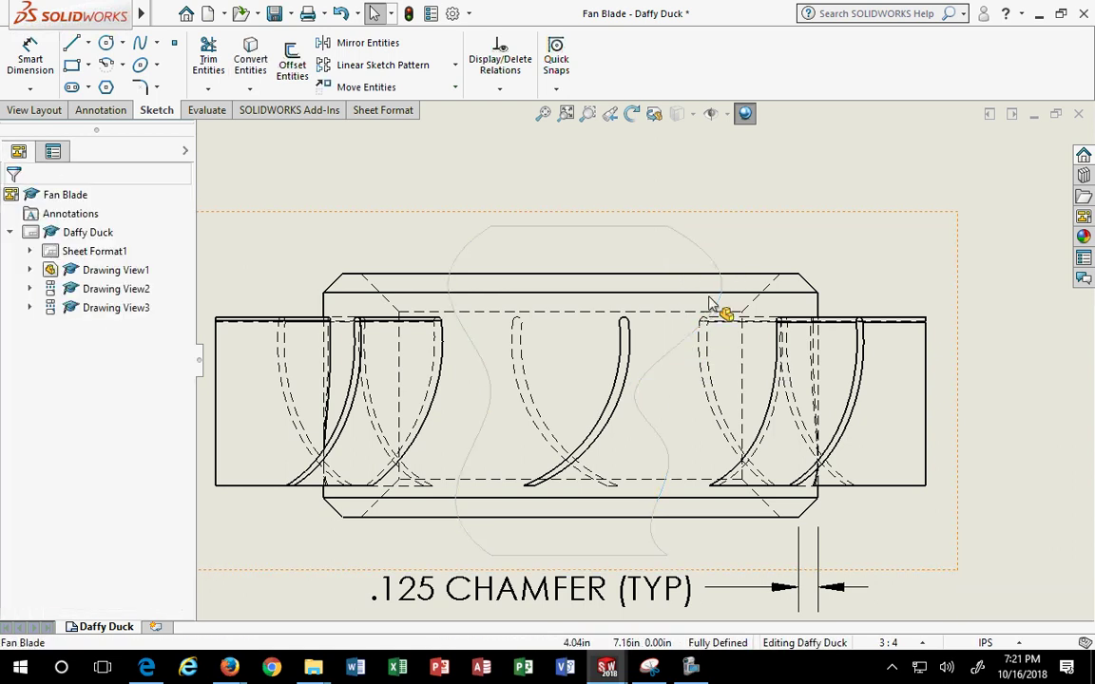
{"action": "left_click", "coordinate": [698, 302]}
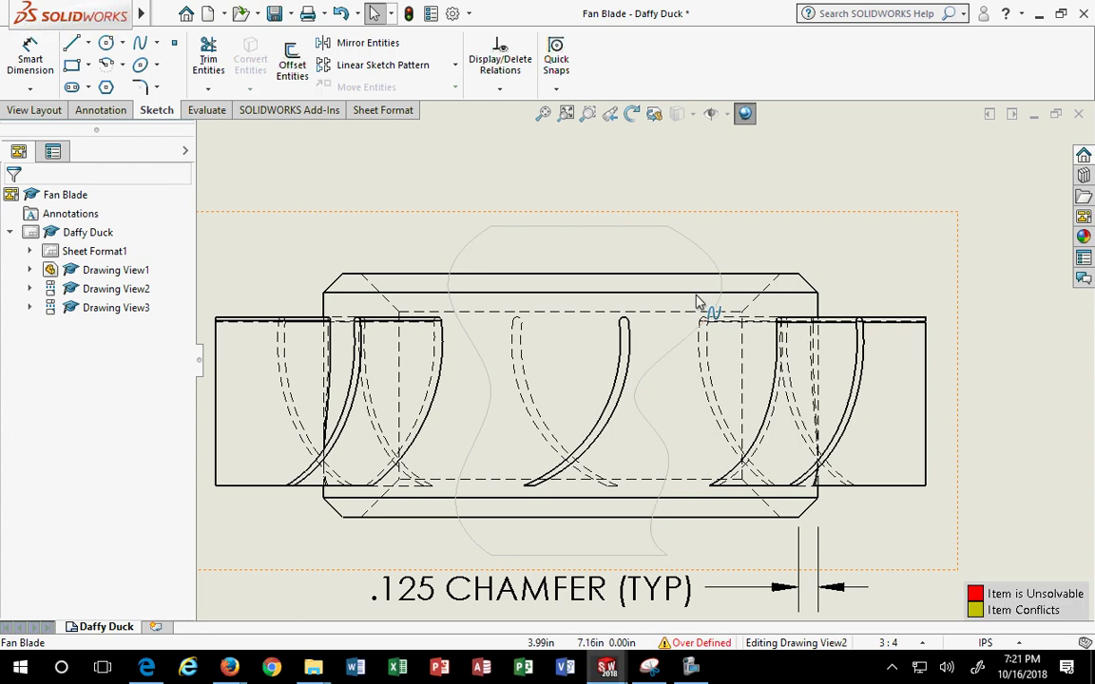
Move the middle point of the right spline to the right, to about X 0.61, to flatten the curve
{"action": "left_click", "coordinate": [655, 364]}
{"action": "left_click_drag", "start_coordinate": [640, 401], "coordinate": [668, 407]}
{"action": "scroll", "coordinate": [691, 421], "scroll_direction": "up", "scroll_amount": 2}
{"action": "scroll", "coordinate": [691, 421], "scroll_direction": "up", "scroll_amount": 1}
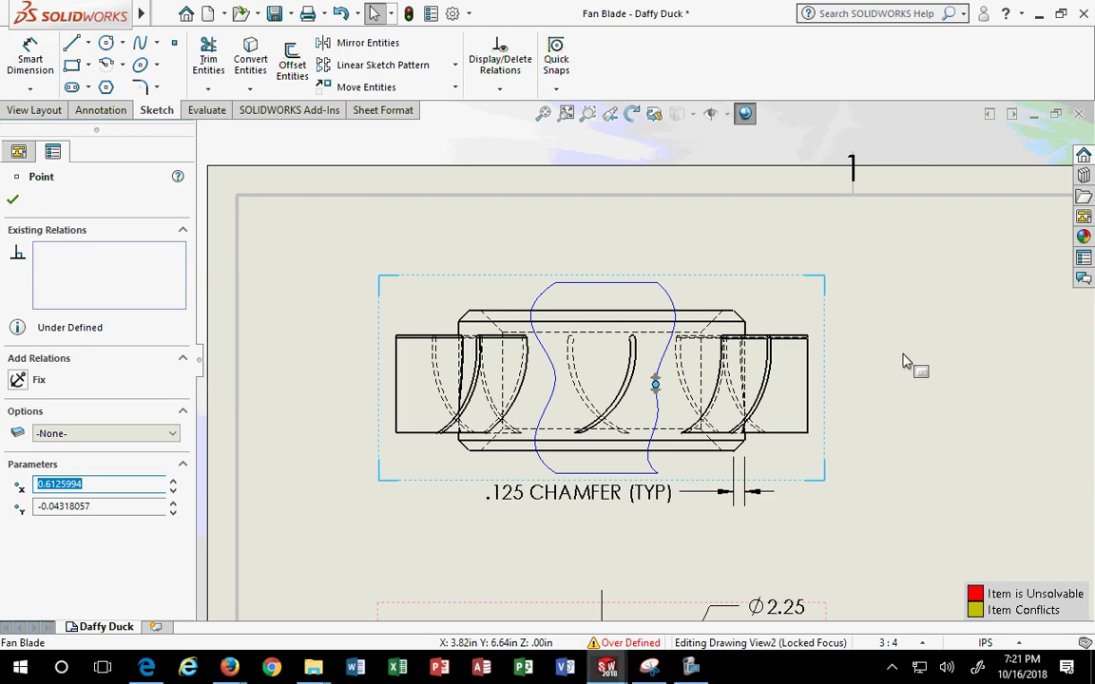
{"action": "double_click", "coordinate": [901, 328]}
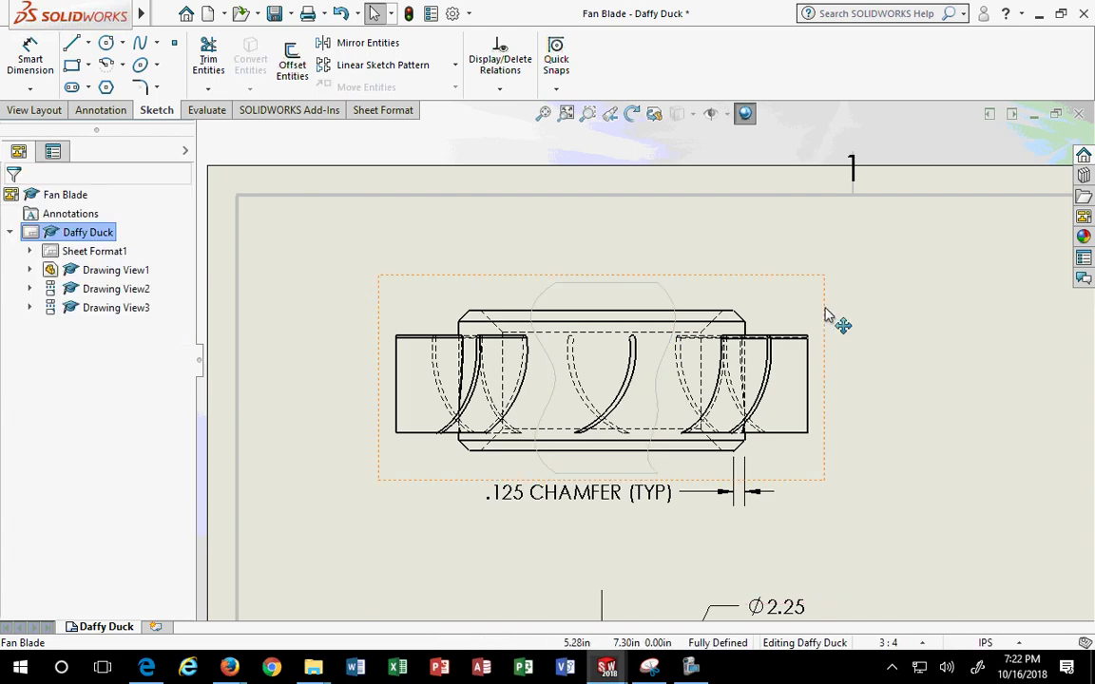
Create a detail view from the closed wavy profile around the middle blade, place it right of the top view, and label it A
{"action": "left_click", "coordinate": [610, 284]}
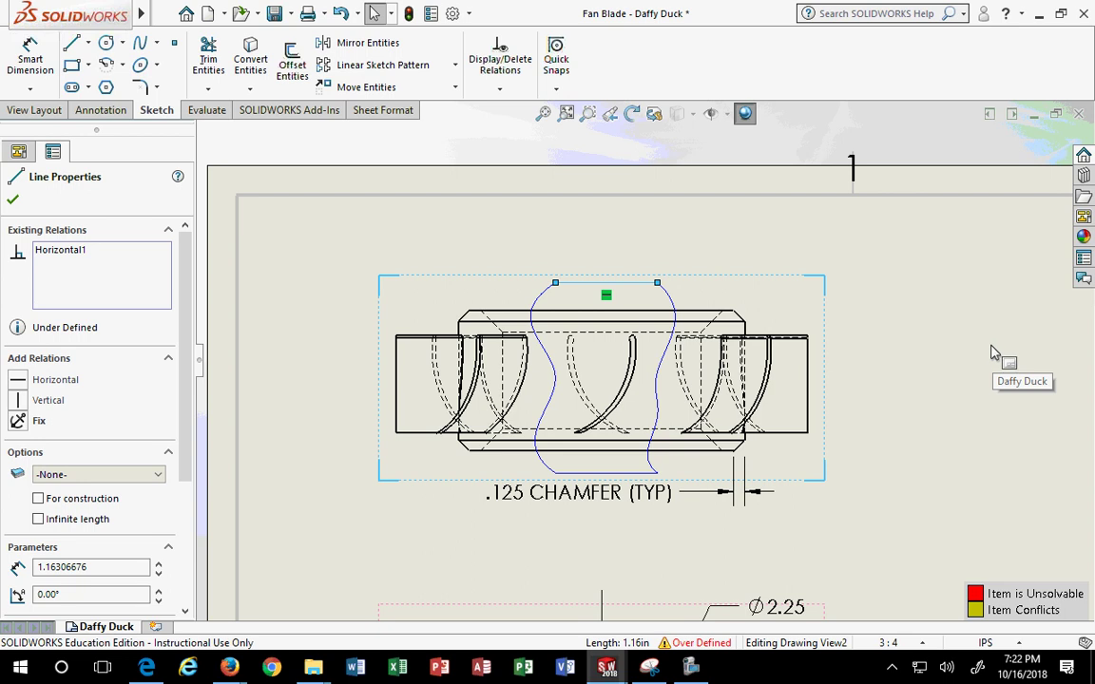
{"action": "left_click", "coordinate": [52, 111]}
{"action": "left_click", "coordinate": [244, 59]}
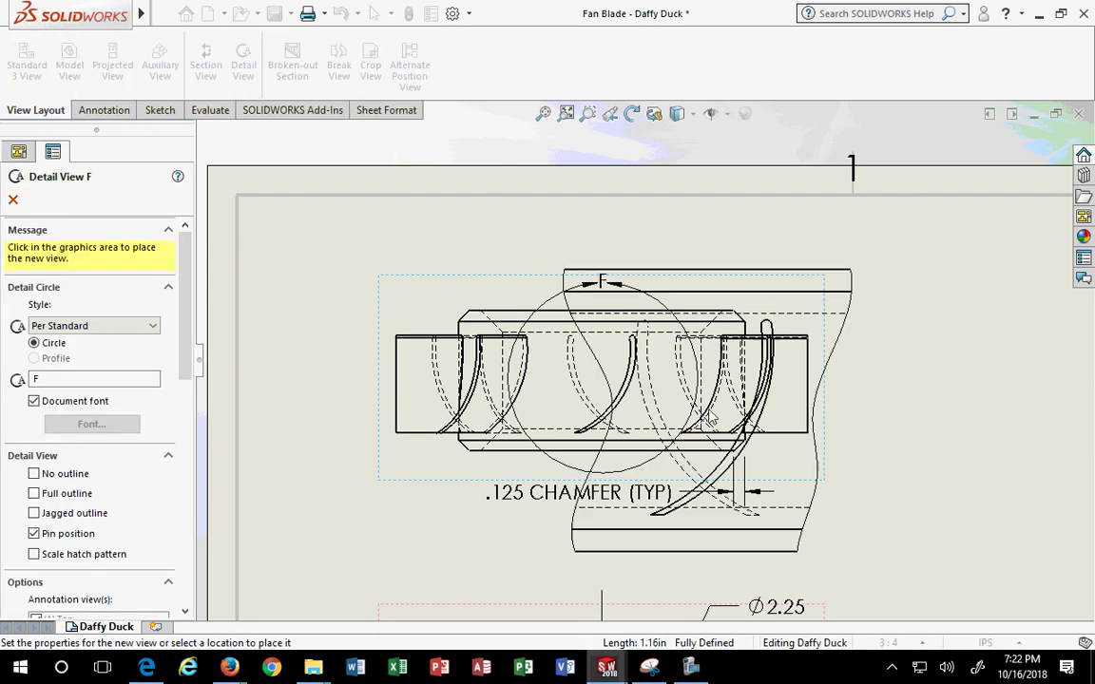
{"action": "scroll", "coordinate": [711, 418], "scroll_direction": "up", "scroll_amount": 5}
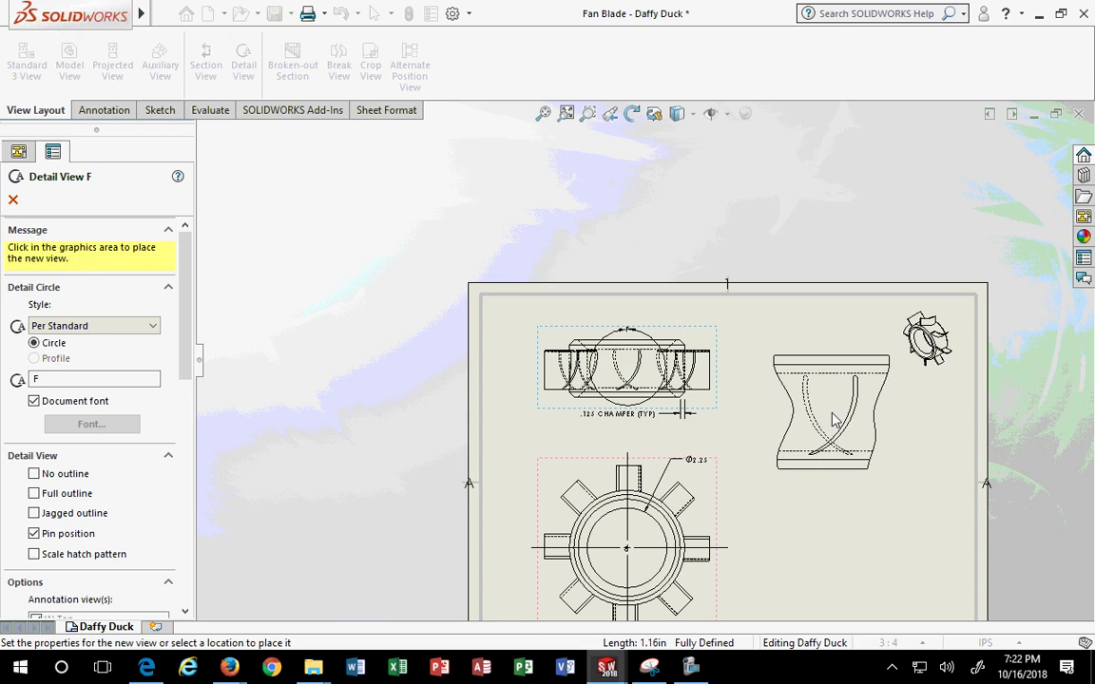
{"action": "left_click", "coordinate": [833, 420]}
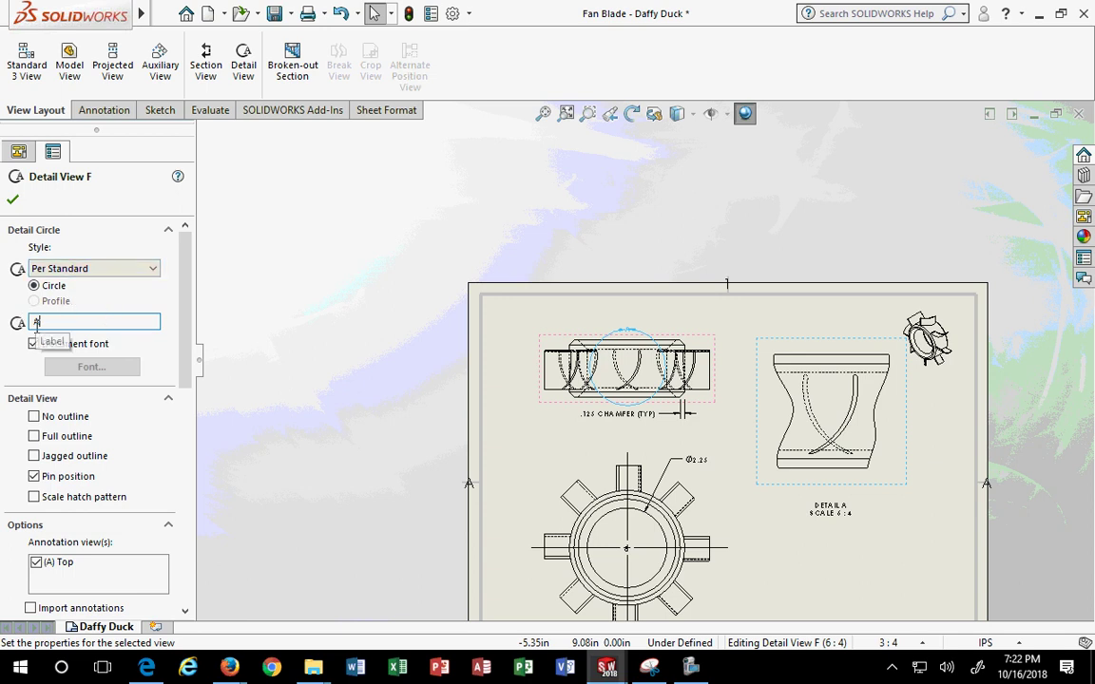
Set the detail outline style to With Leader and display it as the sketched profile instead of a circle
{"action": "left_click", "coordinate": [72, 270]}
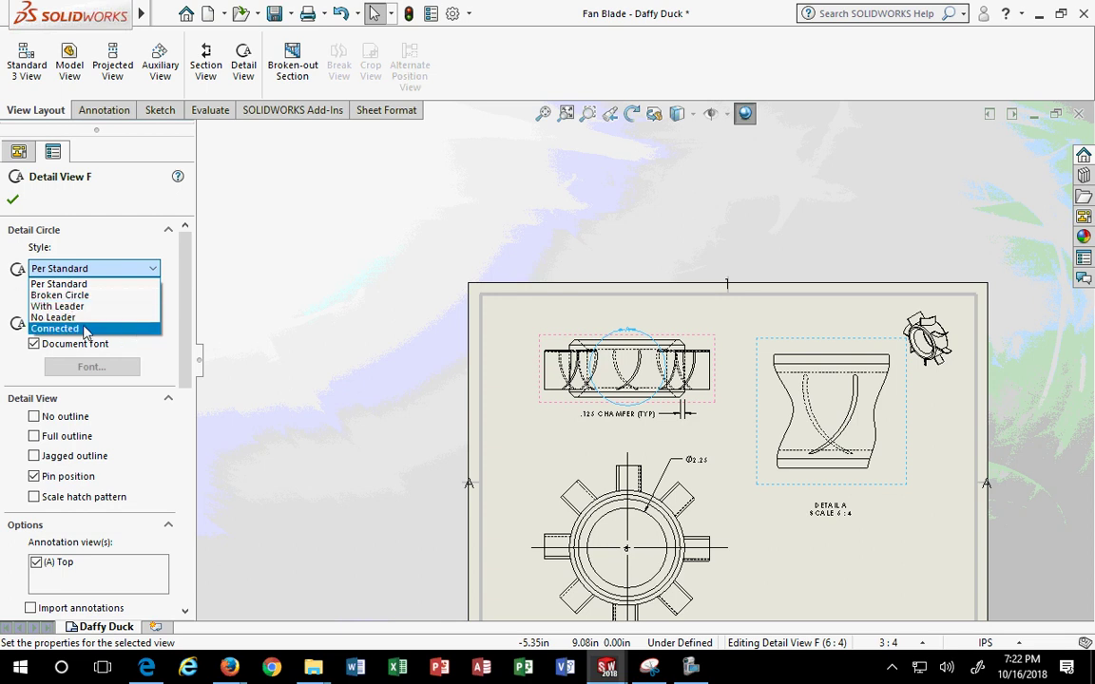
{"action": "left_click", "coordinate": [79, 296]}
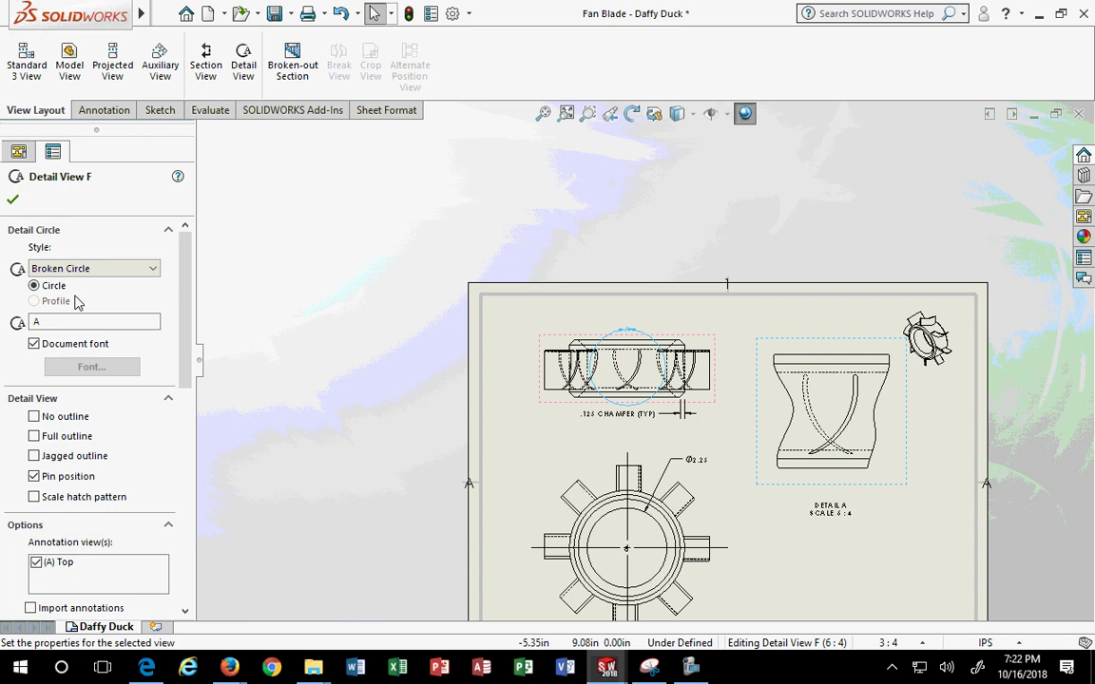
{"action": "left_click", "coordinate": [95, 268]}
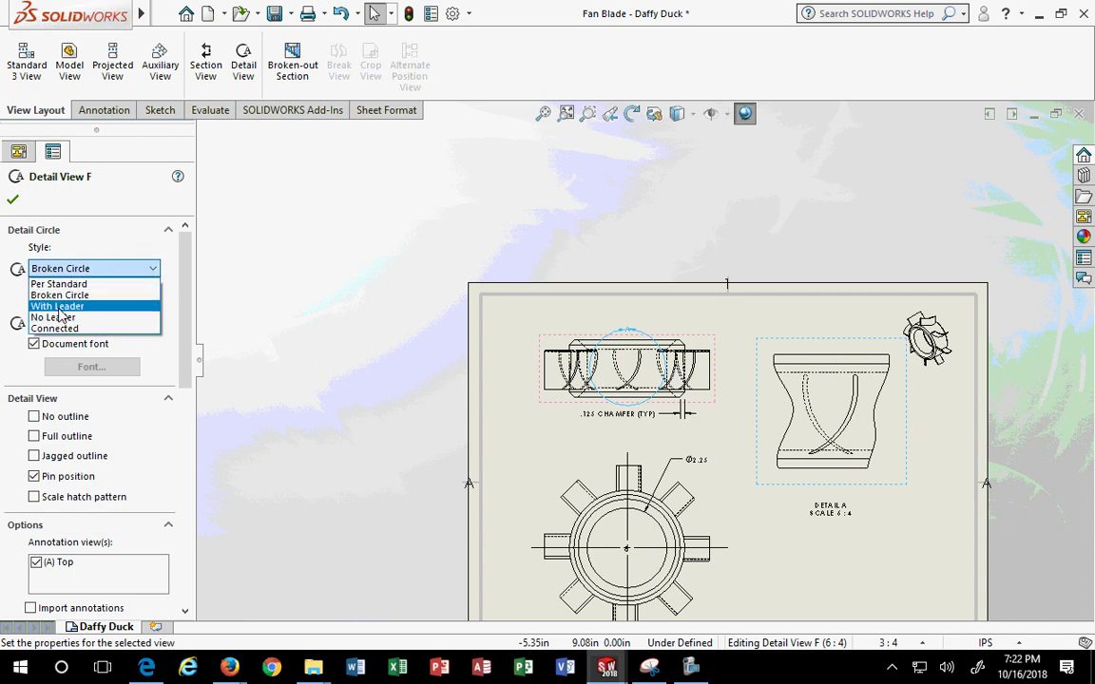
{"action": "left_click", "coordinate": [75, 302]}
{"action": "left_click", "coordinate": [95, 268]}
{"action": "left_click", "coordinate": [91, 273]}
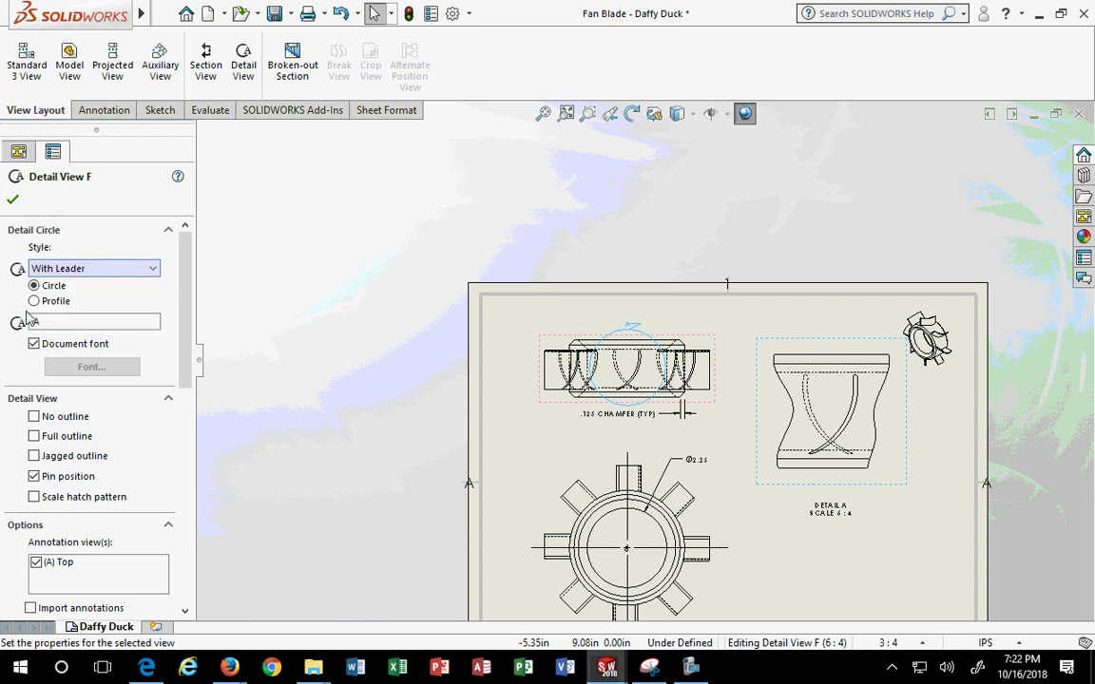
{"action": "left_click", "coordinate": [57, 322]}
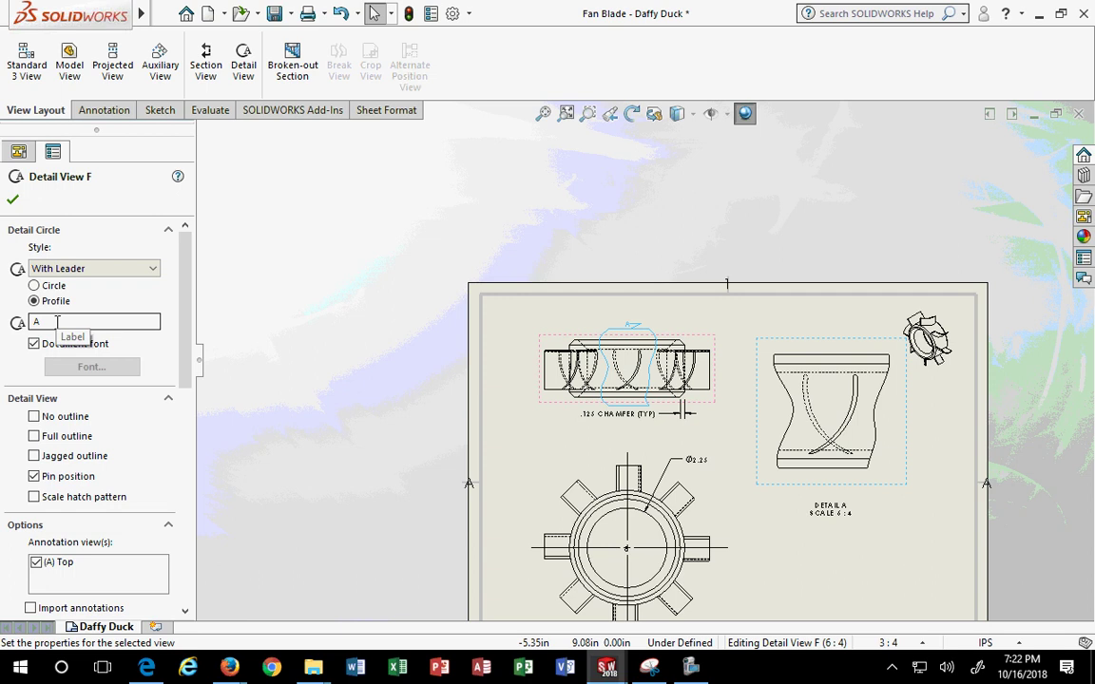
Try the Broken Circle, Per Standard, With Leader, No Leader and Connected styles for the Detail A outline
{"action": "left_click", "coordinate": [76, 268]}
{"action": "left_click", "coordinate": [41, 302]}
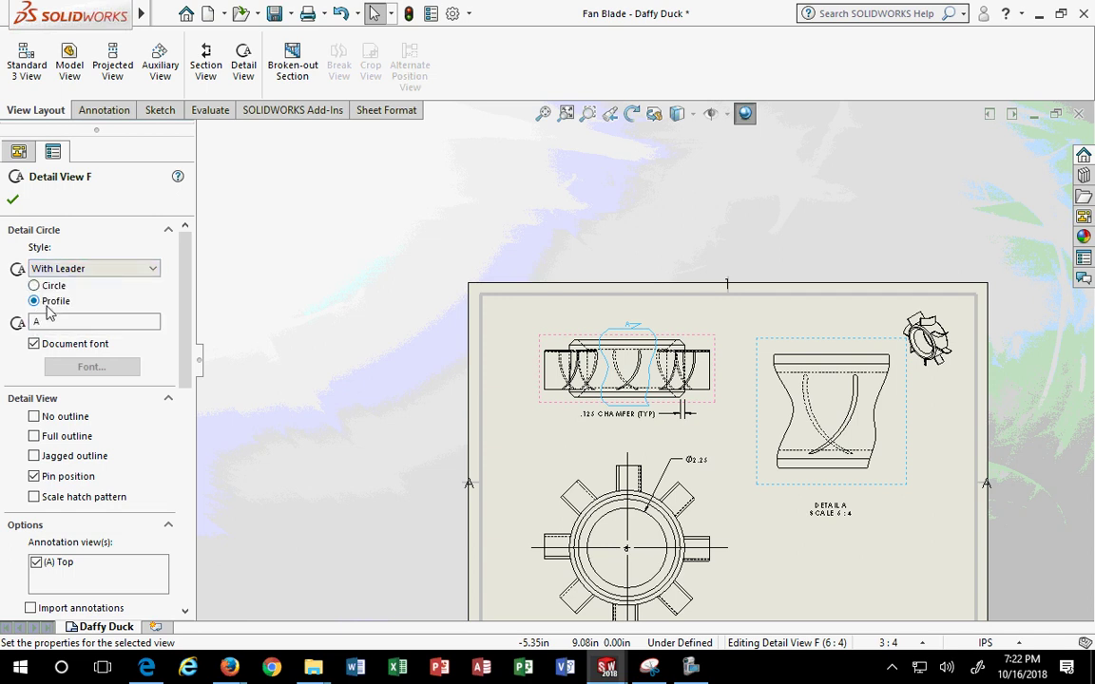
{"action": "left_click", "coordinate": [76, 271]}
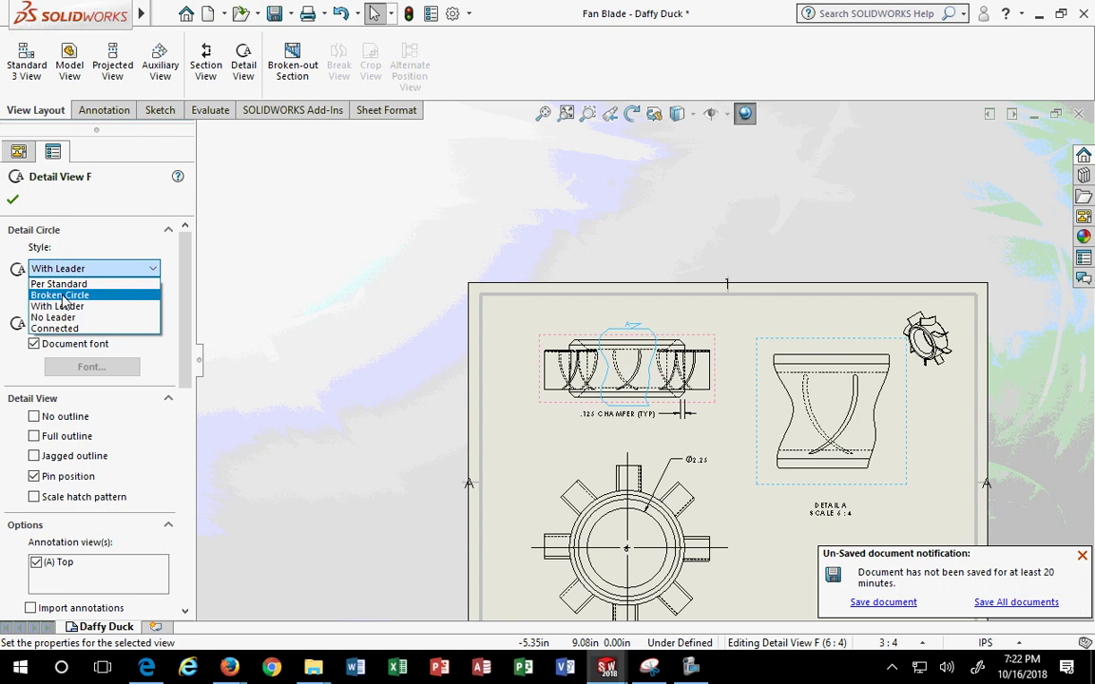
{"action": "left_click", "coordinate": [59, 295]}
{"action": "left_click", "coordinate": [90, 269]}
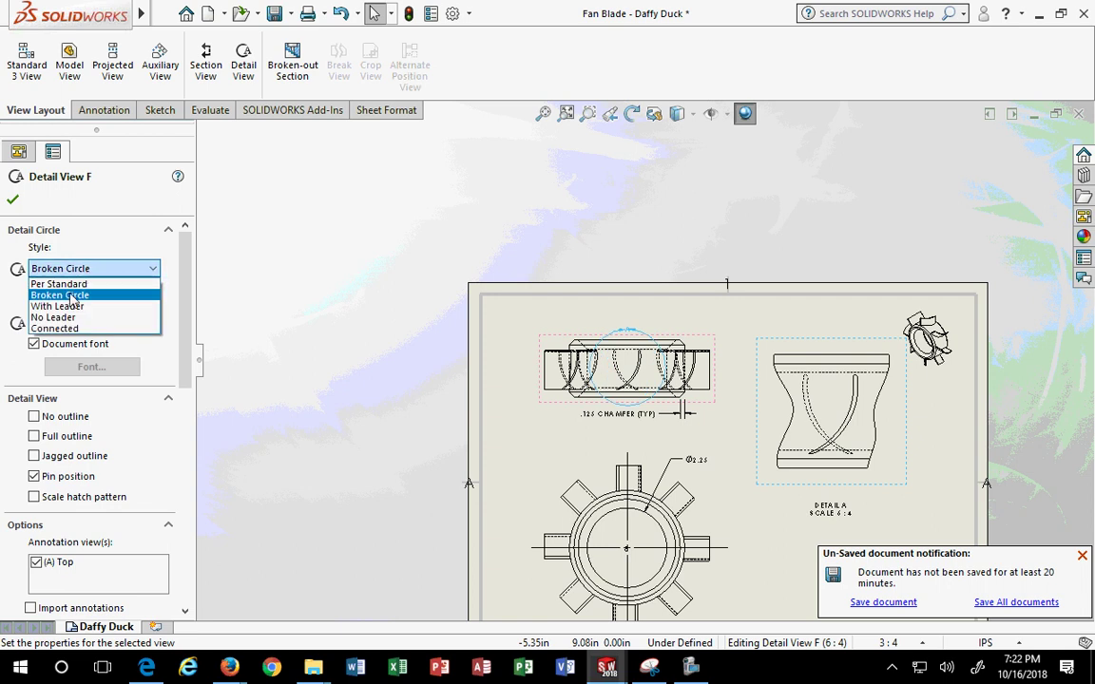
{"action": "left_click", "coordinate": [71, 284]}
{"action": "left_click", "coordinate": [84, 270]}
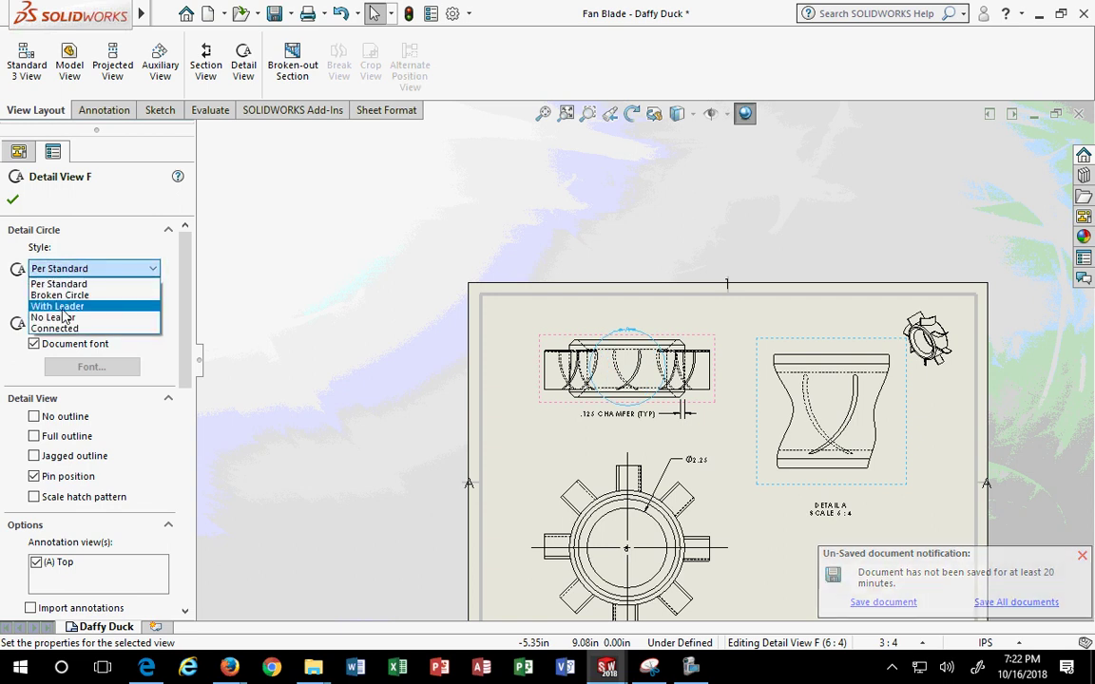
{"action": "left_click", "coordinate": [76, 302]}
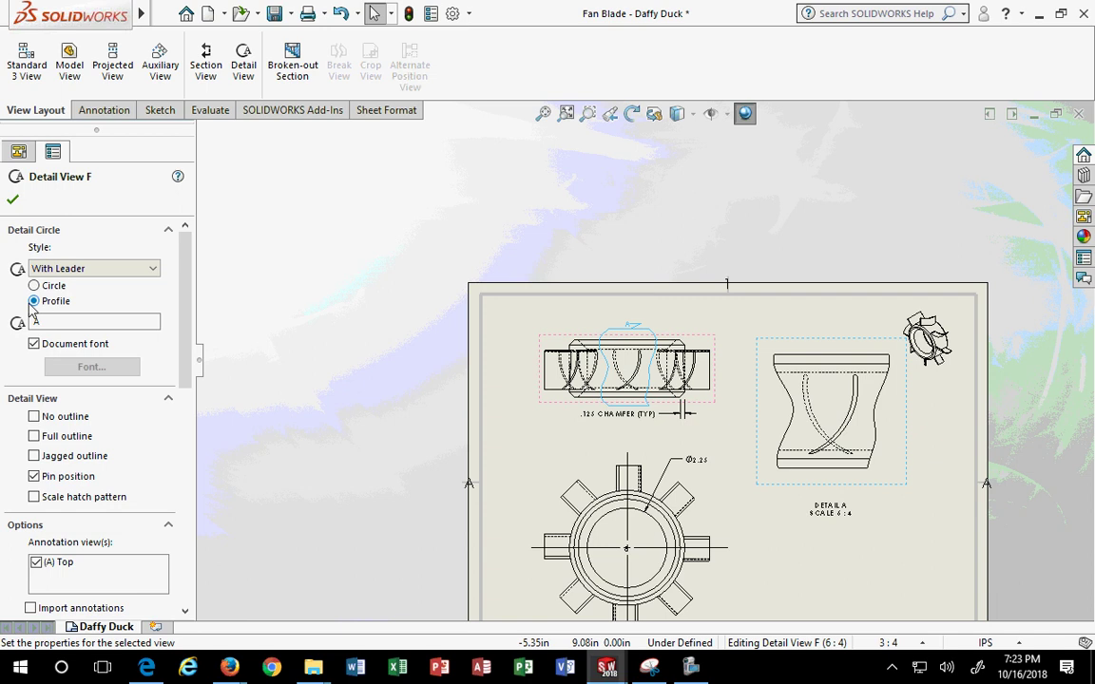
{"action": "left_click", "coordinate": [61, 269]}
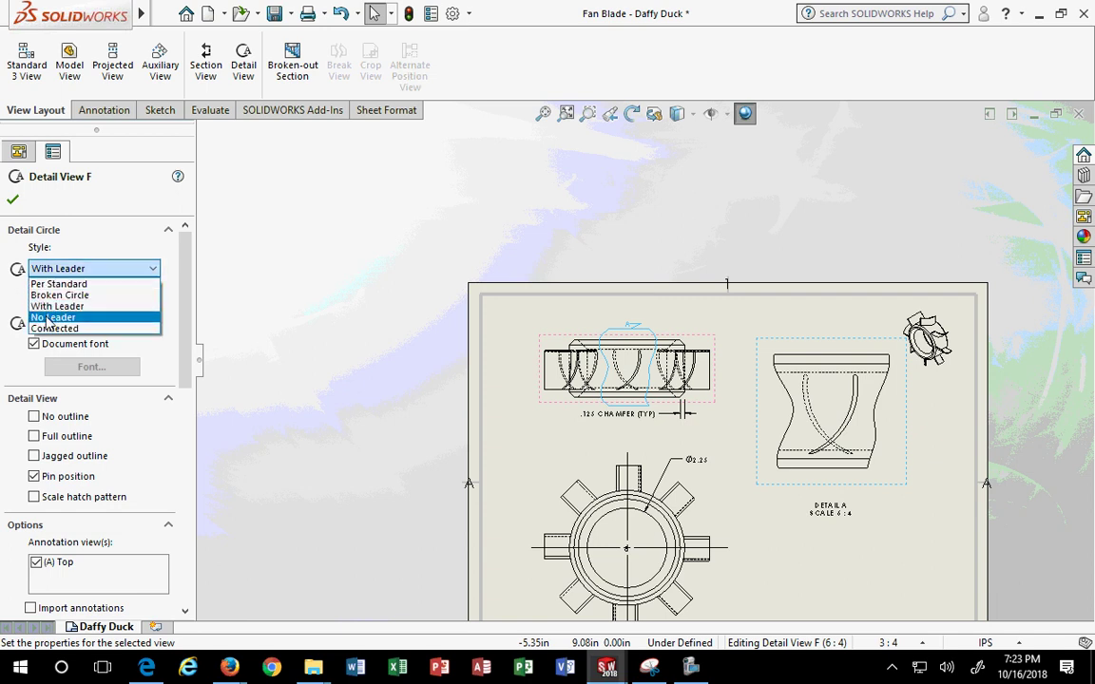
{"action": "left_click", "coordinate": [46, 317]}
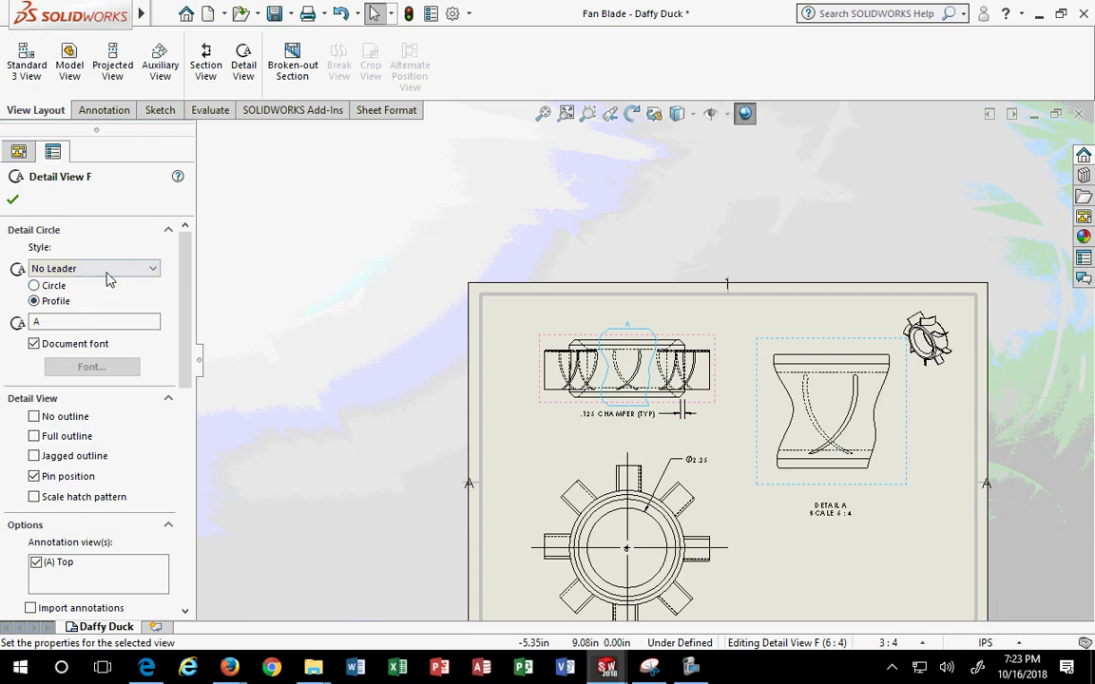
{"action": "left_click", "coordinate": [108, 271]}
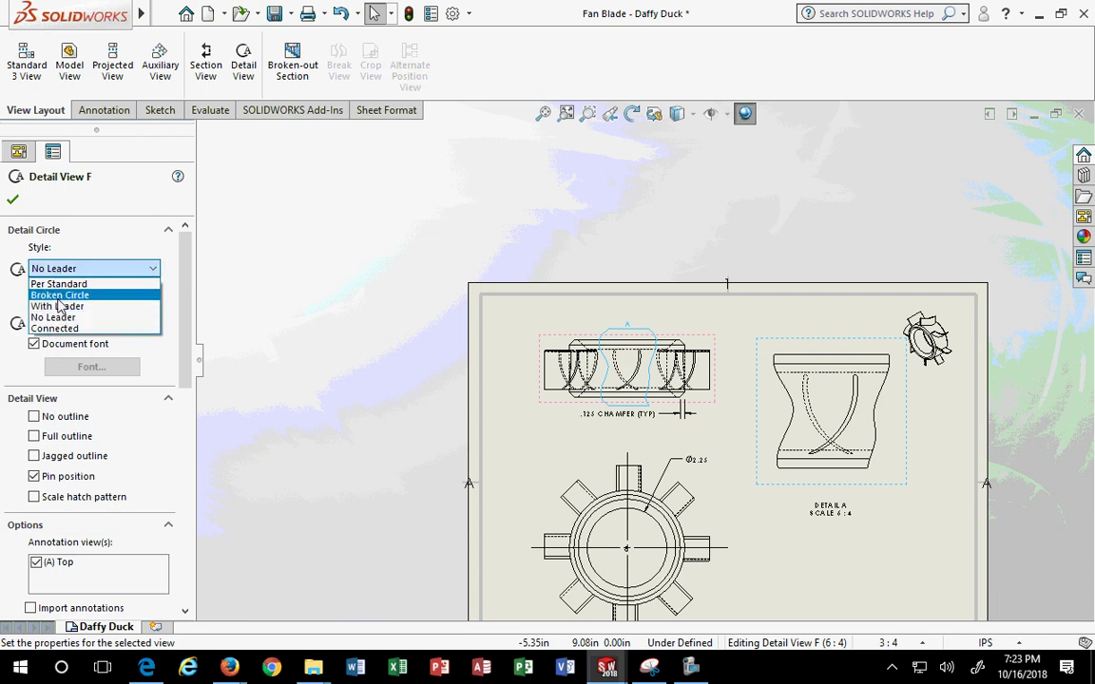
{"action": "left_click", "coordinate": [55, 329]}
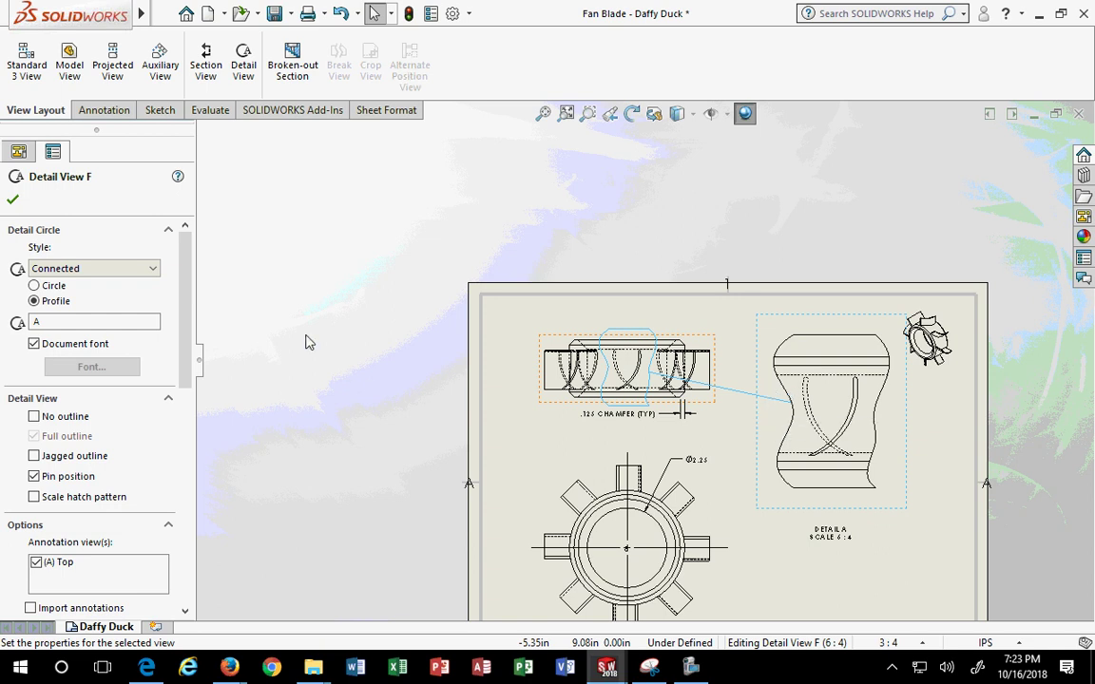
Set the detail outline style to No Leader and display Detail A with hidden lines removed
{"action": "left_click", "coordinate": [83, 270]}
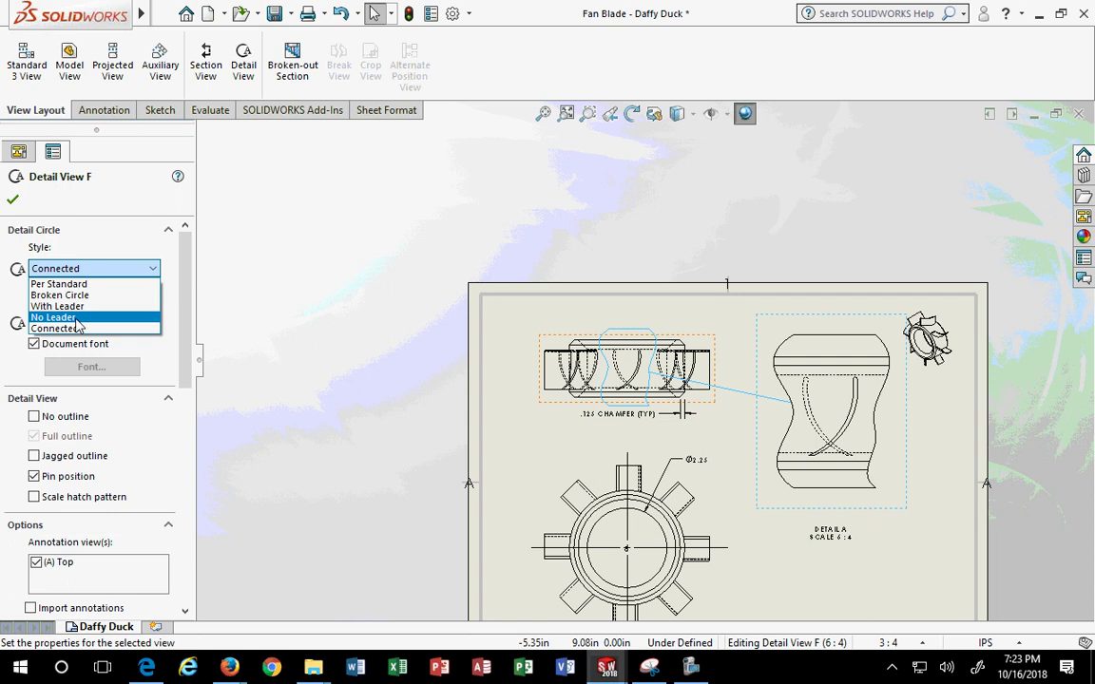
{"action": "left_click", "coordinate": [85, 318]}
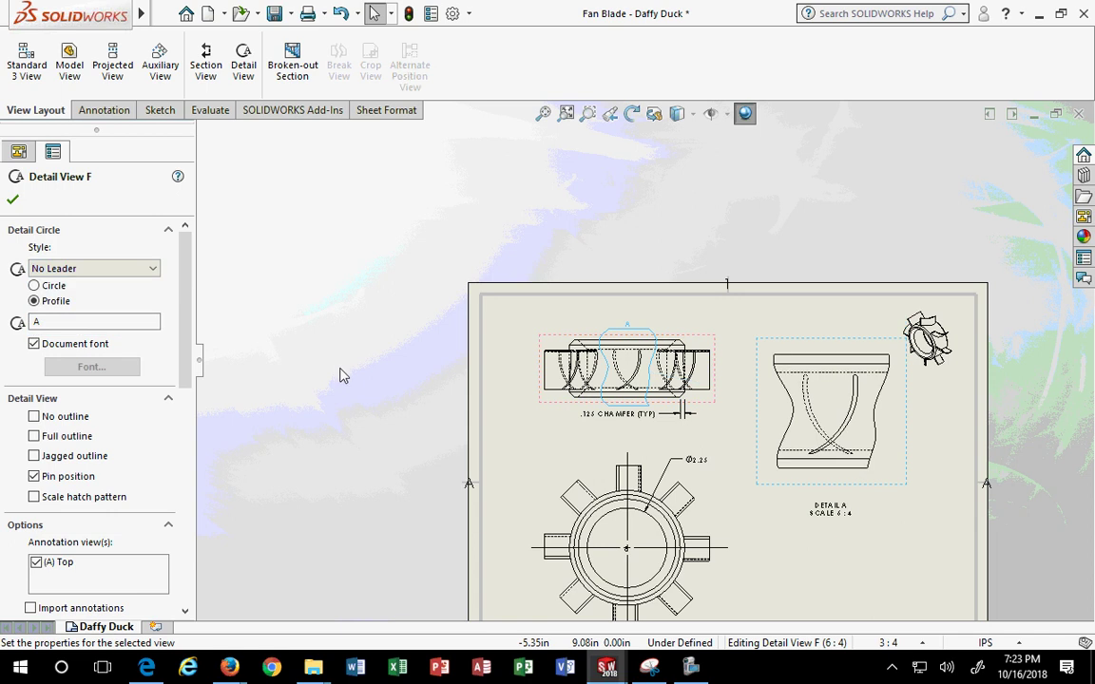
{"action": "scroll", "coordinate": [174, 383], "scroll_direction": "down", "scroll_amount": 10}
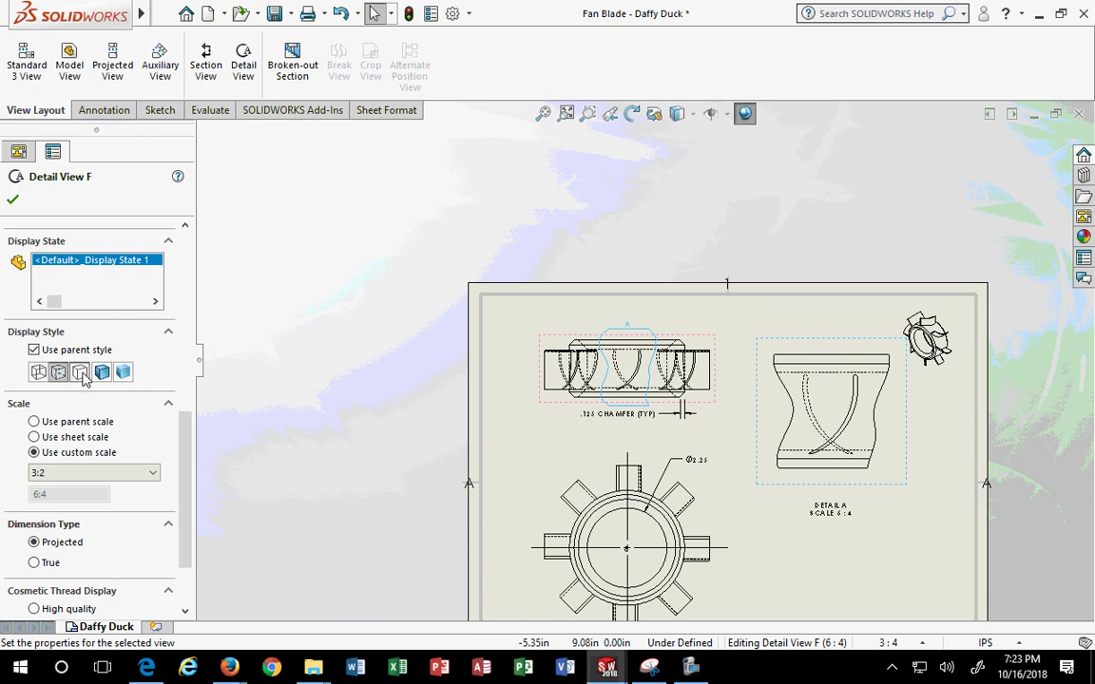
{"action": "left_click", "coordinate": [81, 371]}
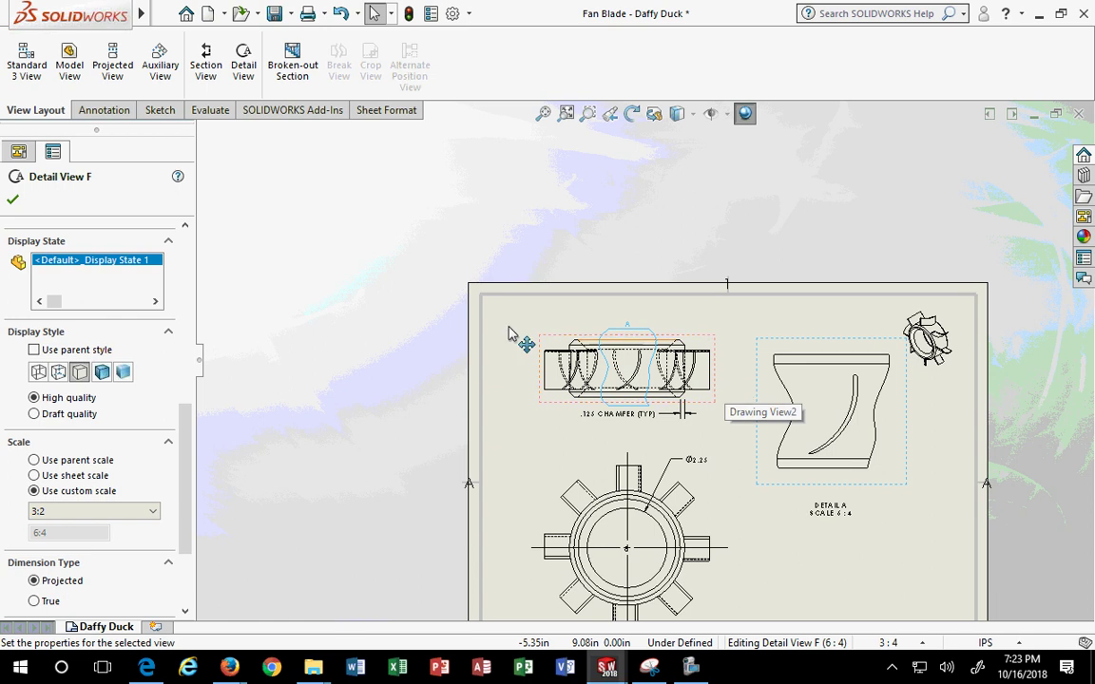
{"action": "left_click", "coordinate": [11, 198]}
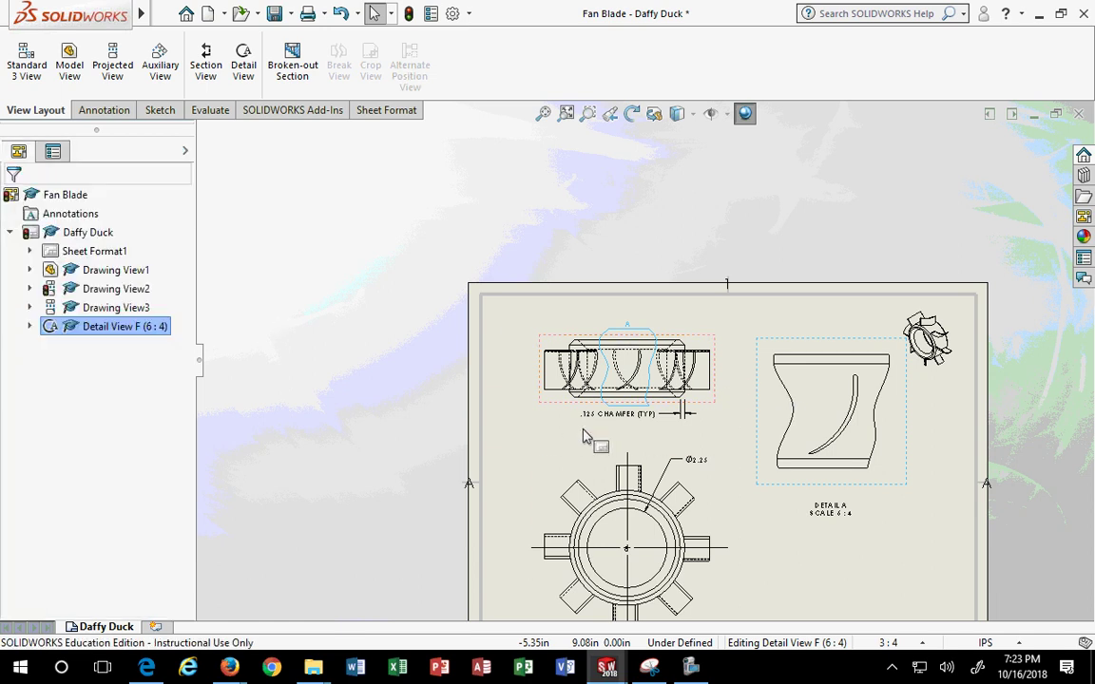
Move Detail A down on the sheet to give it clearance from the isometric view
{"action": "scroll", "coordinate": [656, 464], "scroll_direction": "down", "scroll_amount": 2}
{"action": "left_click", "coordinate": [751, 258]}
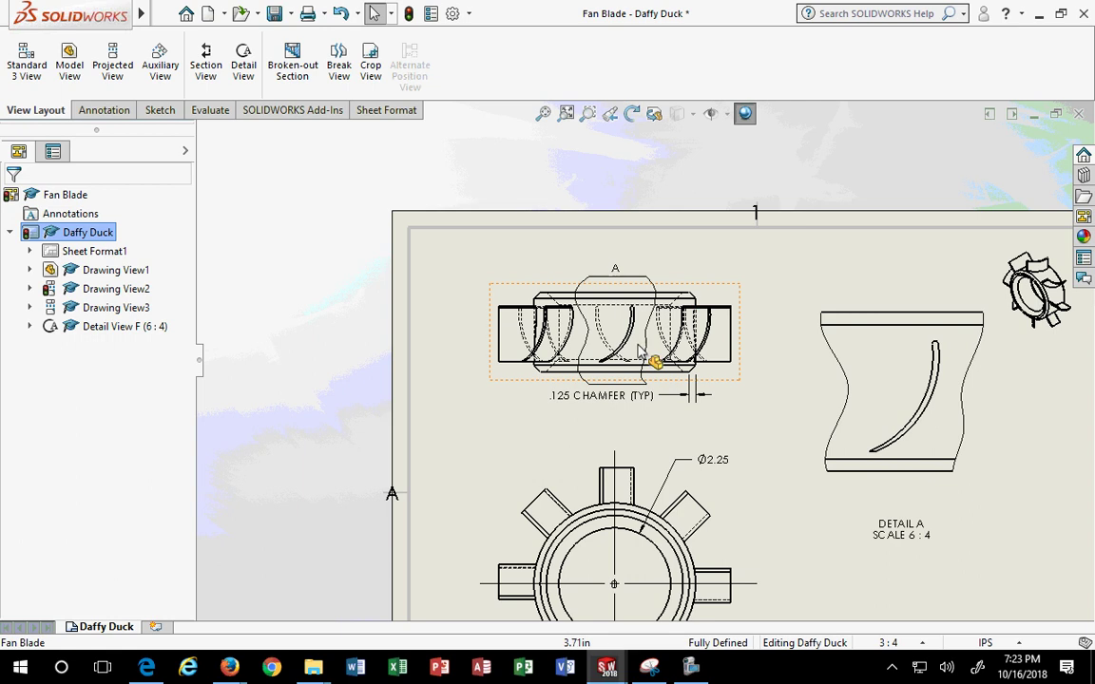
{"action": "scroll", "coordinate": [655, 304], "scroll_direction": "up", "scroll_amount": 2}
{"action": "scroll", "coordinate": [813, 435], "scroll_direction": "up", "scroll_amount": 4}
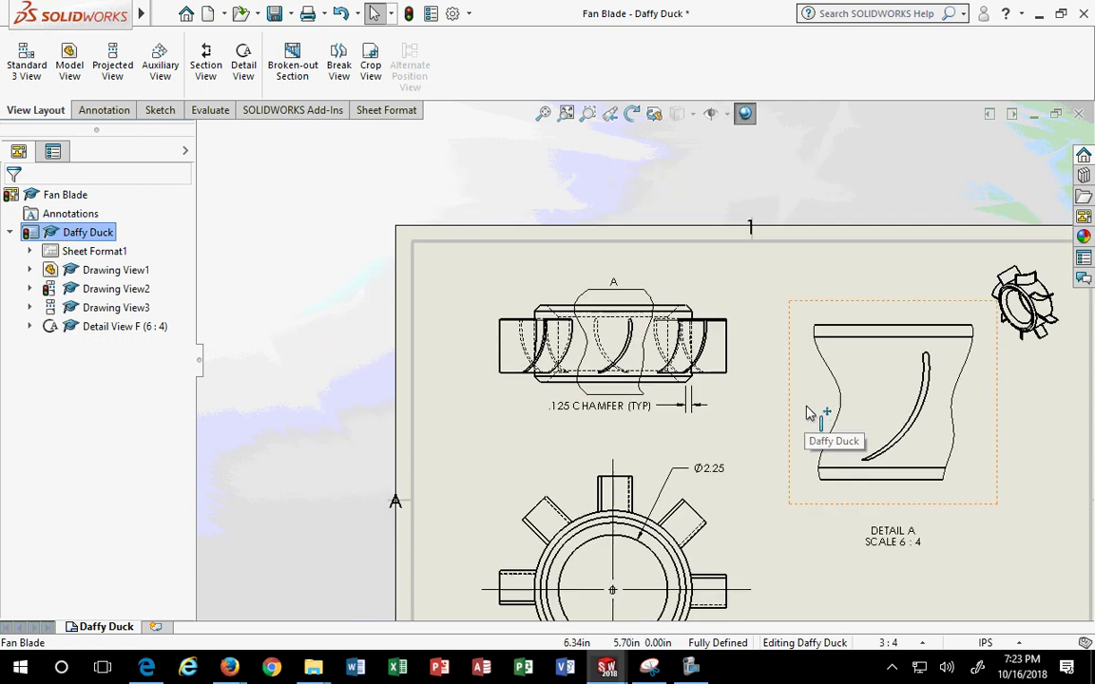
{"action": "scroll", "coordinate": [814, 461], "scroll_direction": "down", "scroll_amount": 2}
{"action": "left_click_drag", "start_coordinate": [830, 461], "coordinate": [857, 501]}
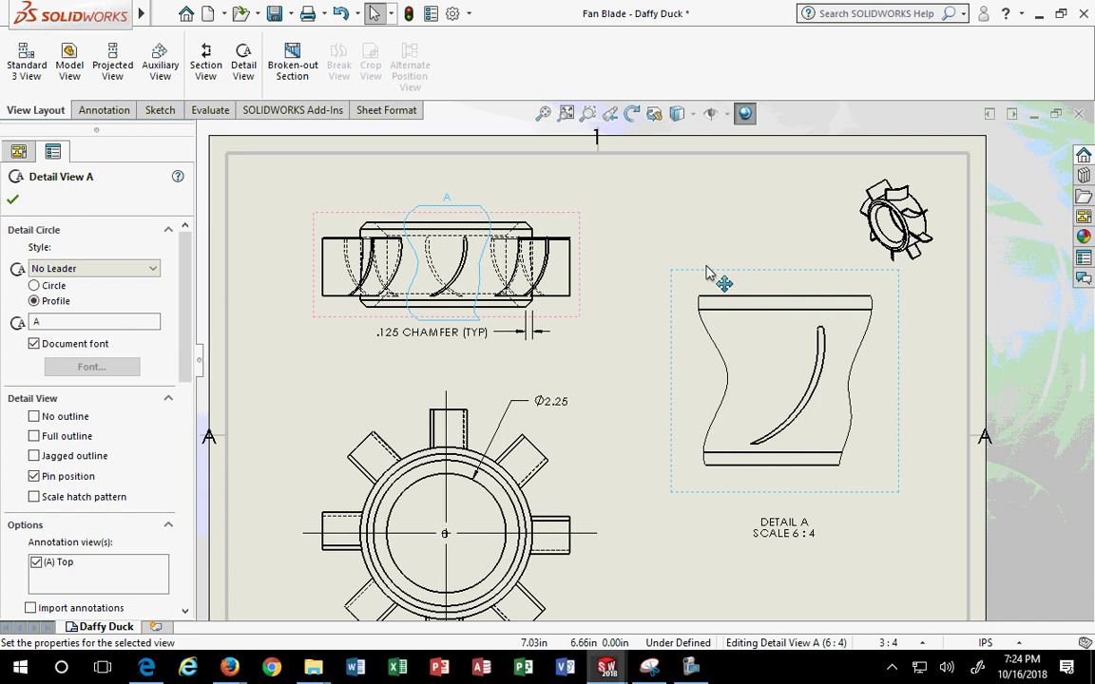
Set the custom scale of Detail A to 2:1
{"action": "left_click", "coordinate": [670, 344]}
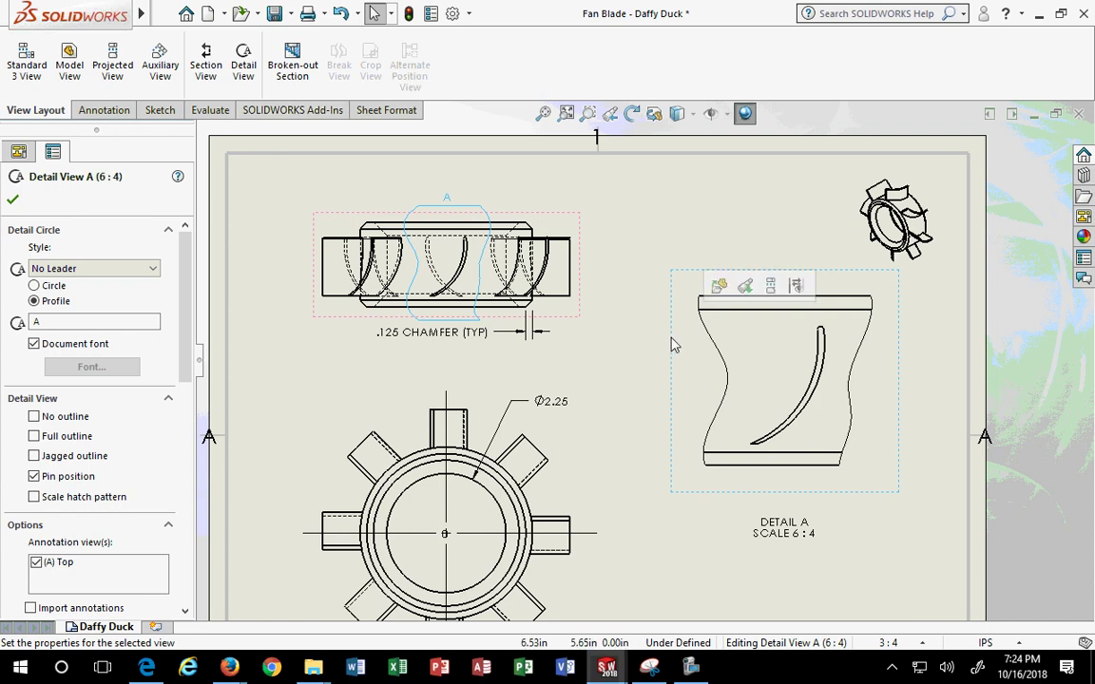
{"action": "left_click_drag", "start_coordinate": [183, 303], "coordinate": [190, 447]}
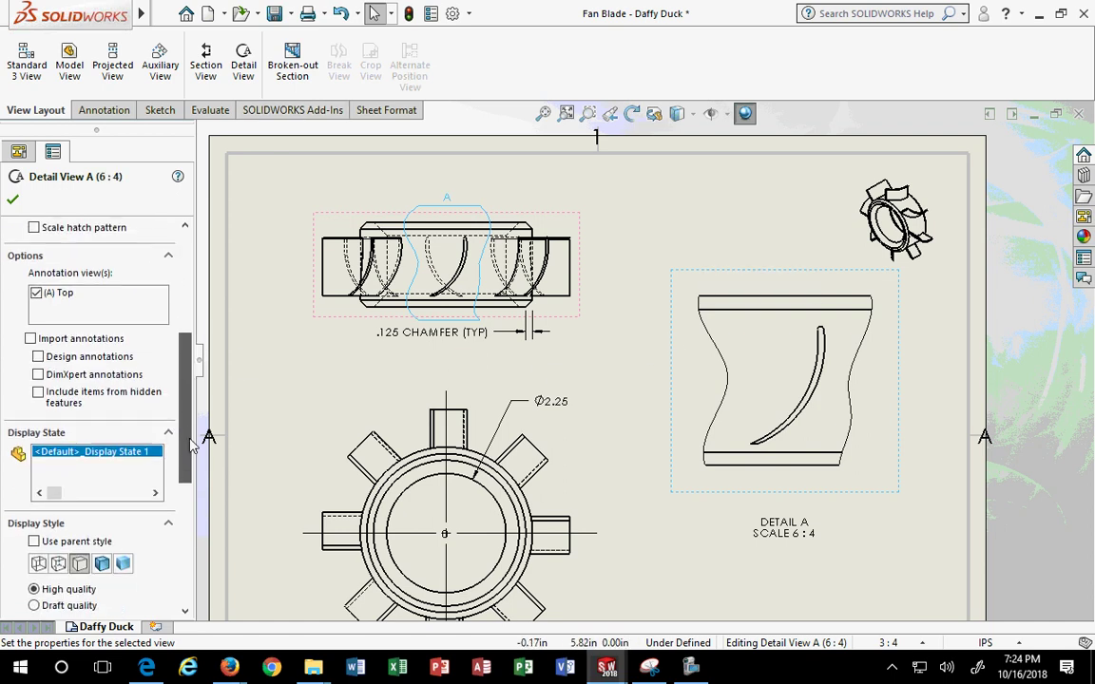
{"action": "scroll", "coordinate": [143, 419], "scroll_direction": "down", "scroll_amount": 5}
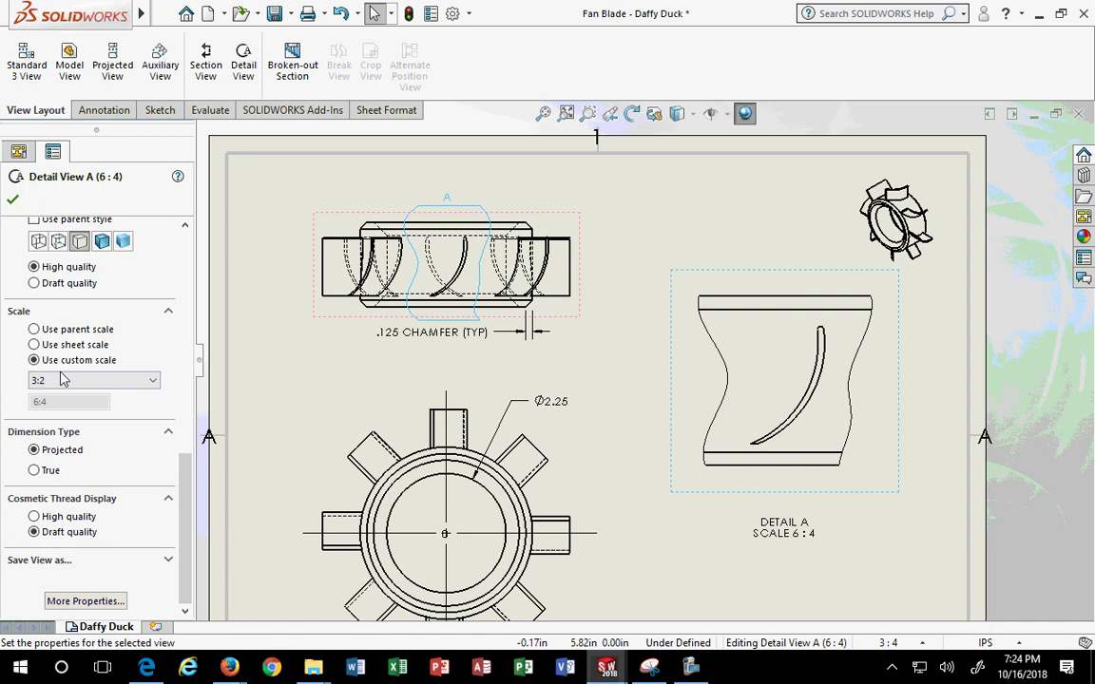
{"action": "left_click", "coordinate": [90, 381]}
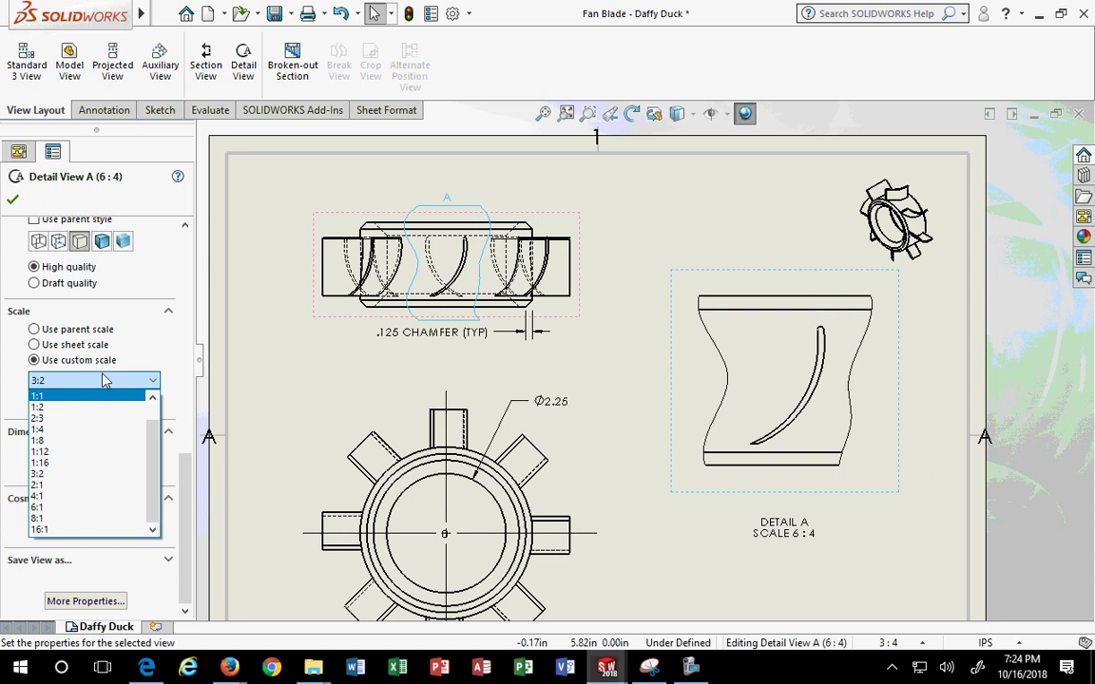
{"action": "left_click", "coordinate": [45, 485]}
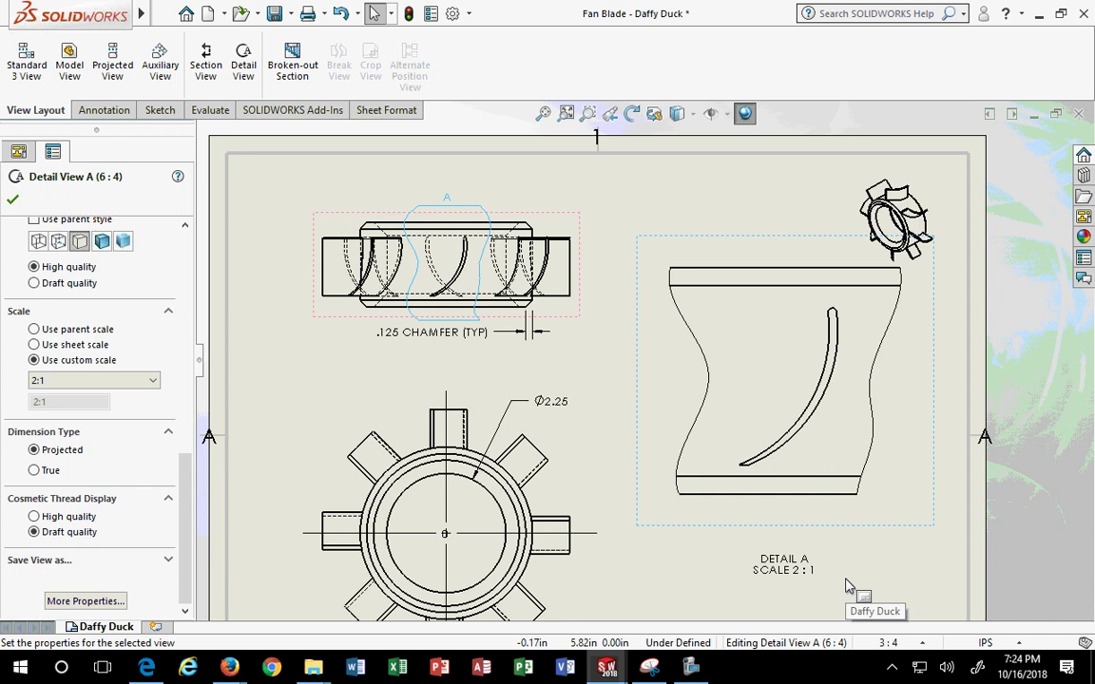
Move the enlarged Detail A down and slightly right, below the isometric view, and place its label directly under the profile
{"action": "scroll", "coordinate": [849, 587], "scroll_direction": "up", "scroll_amount": 2}
{"action": "scroll", "coordinate": [845, 559], "scroll_direction": "up", "scroll_amount": 2}
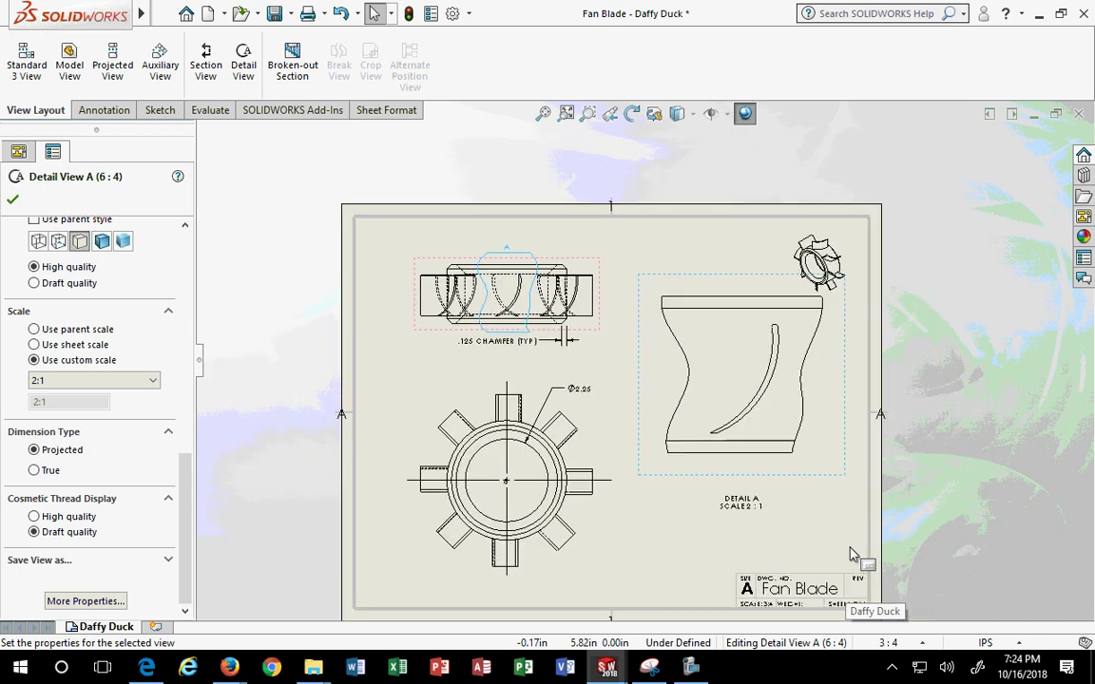
{"action": "scroll", "coordinate": [762, 459], "scroll_direction": "down", "scroll_amount": 1}
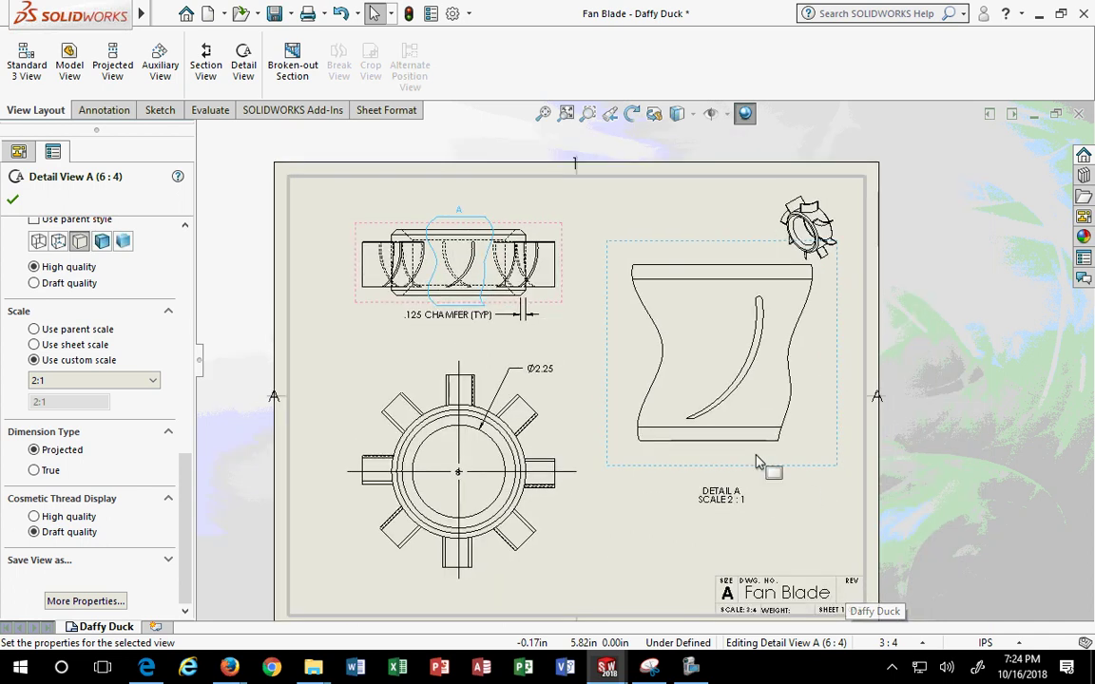
{"action": "left_click", "coordinate": [739, 538]}
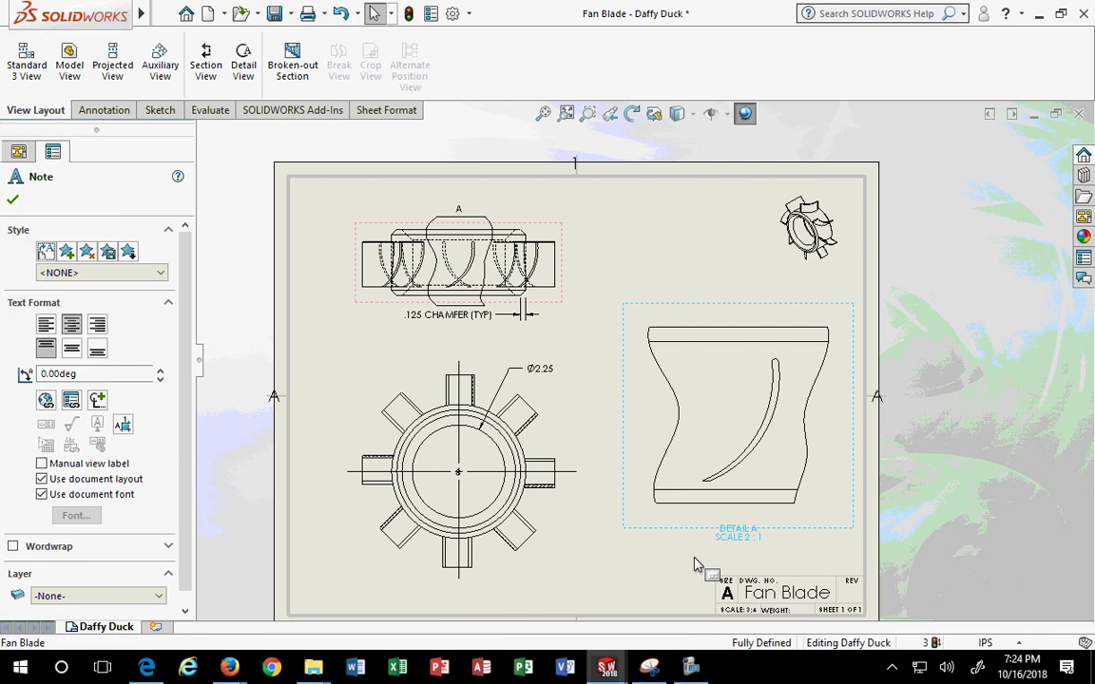
{"action": "left_click", "coordinate": [637, 499]}
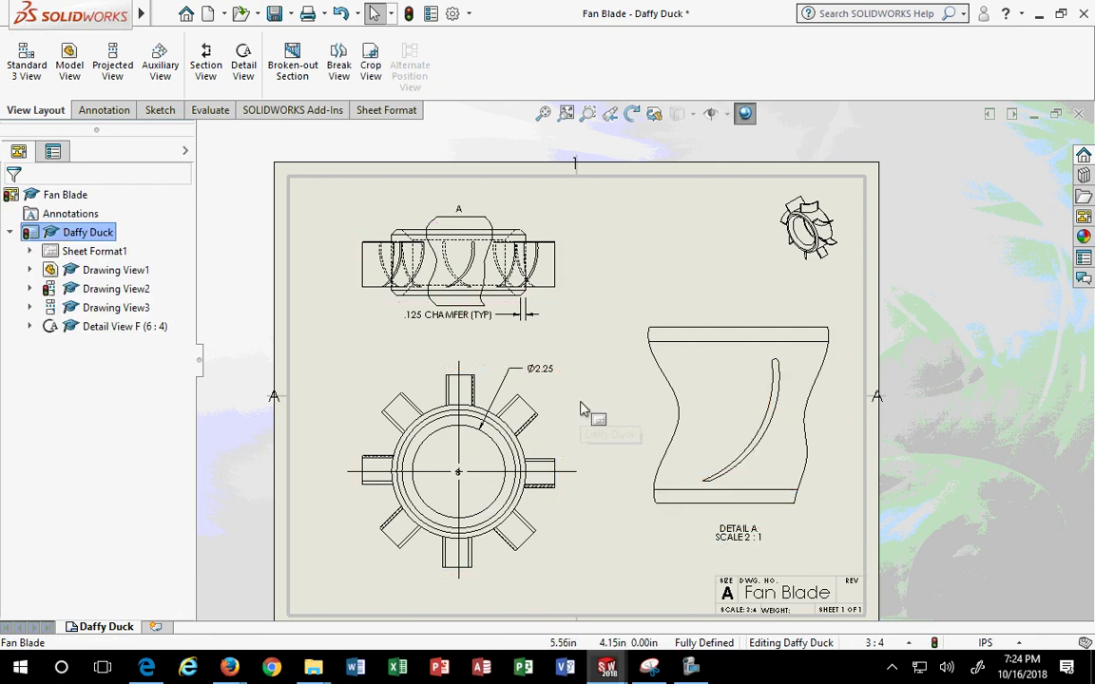
Compare the scale in the Detail A label with the sheet scale in the title block
{"action": "scroll", "coordinate": [665, 494], "scroll_direction": "down", "scroll_amount": 1}
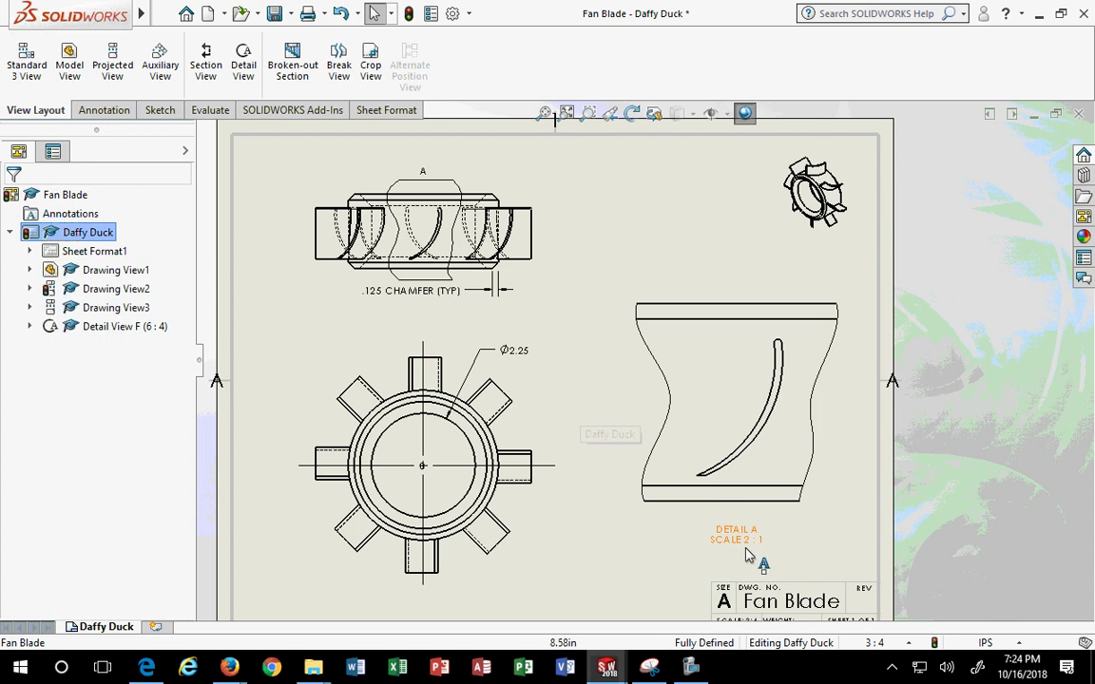
{"action": "scroll", "coordinate": [748, 556], "scroll_direction": "up", "scroll_amount": 3}
{"action": "scroll", "coordinate": [745, 553], "scroll_direction": "down", "scroll_amount": 6}
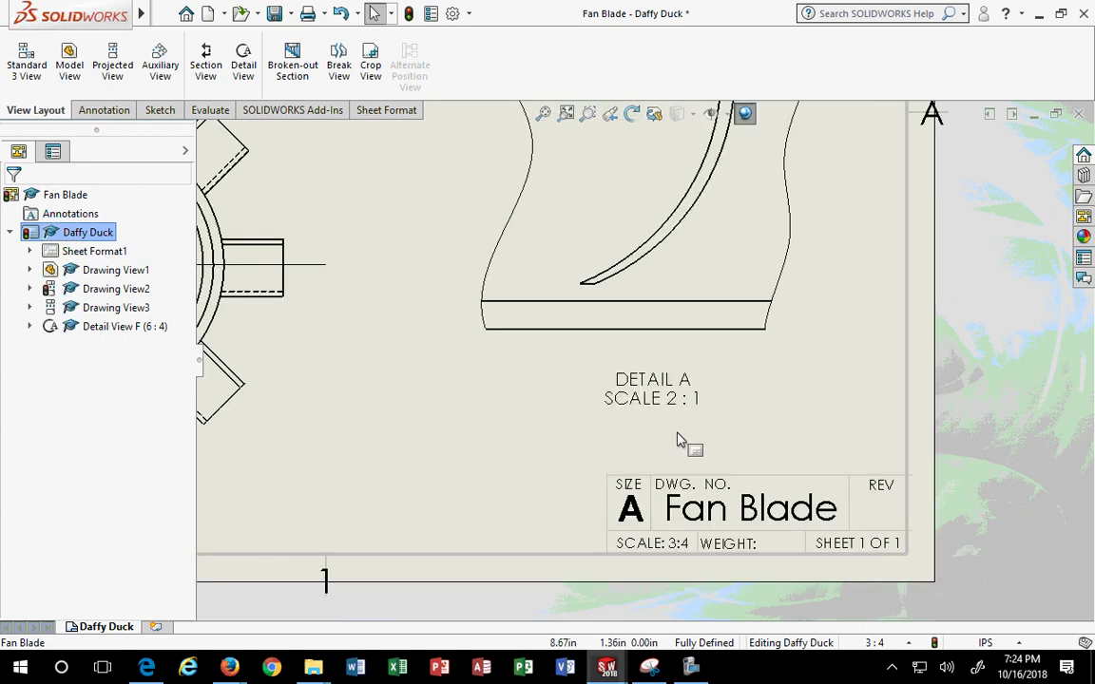
{"action": "scroll", "coordinate": [676, 439], "scroll_direction": "down", "scroll_amount": 1}
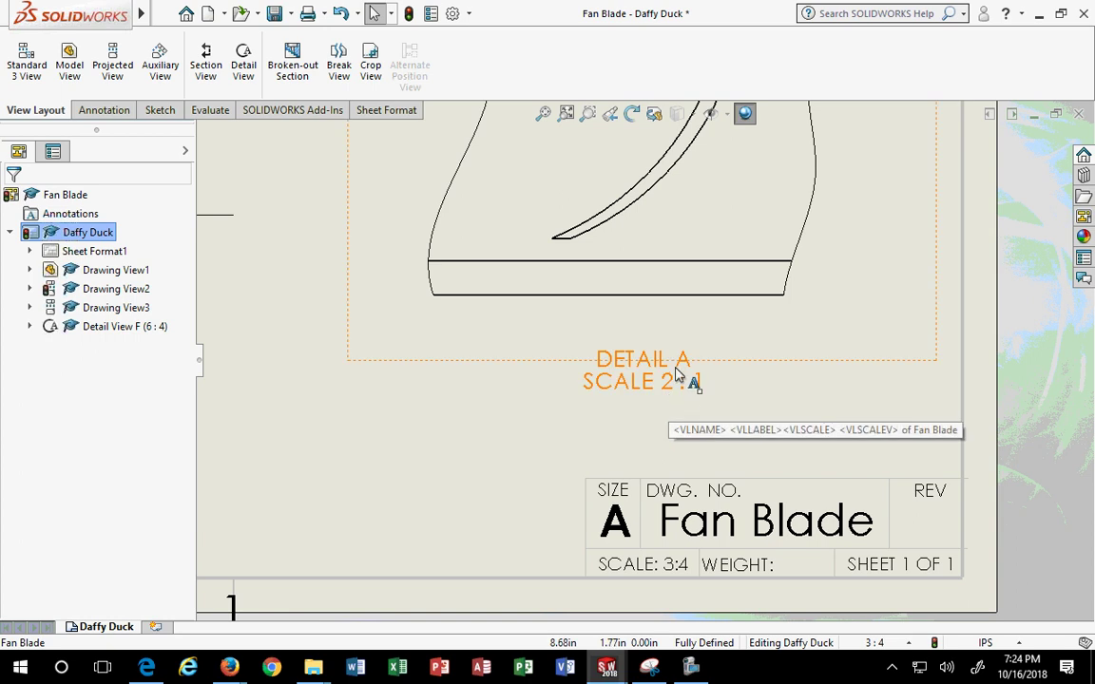
{"action": "scroll", "coordinate": [692, 379], "scroll_direction": "up", "scroll_amount": 2}
{"action": "scroll", "coordinate": [691, 463], "scroll_direction": "down", "scroll_amount": 2}
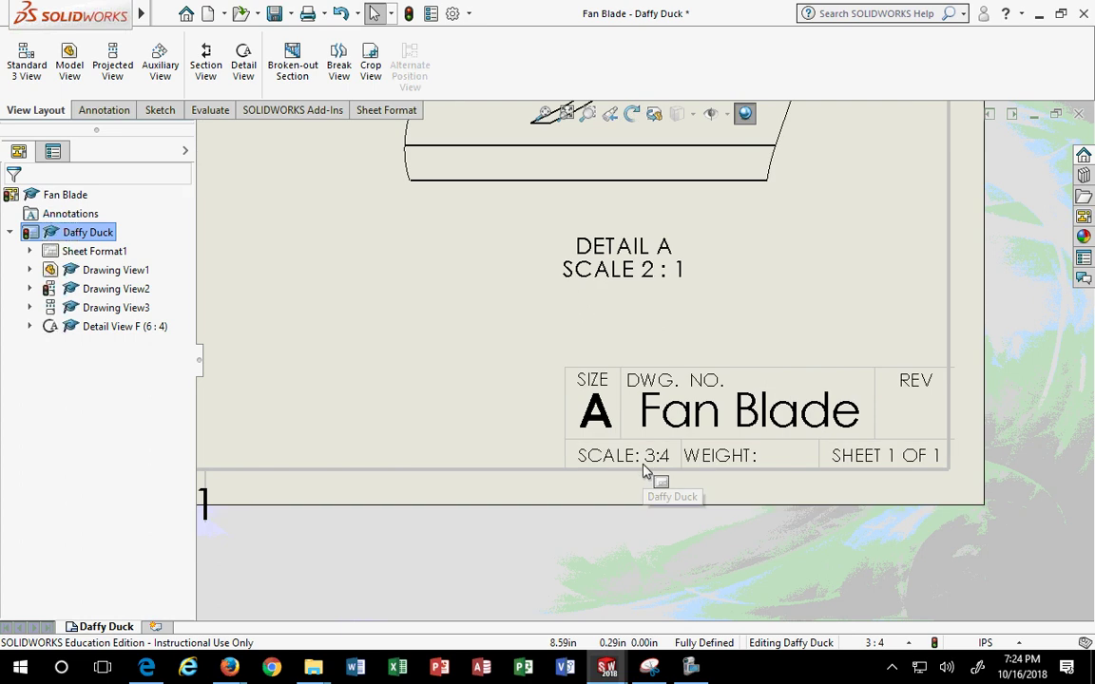
{"action": "scroll", "coordinate": [629, 502], "scroll_direction": "up", "scroll_amount": 4}
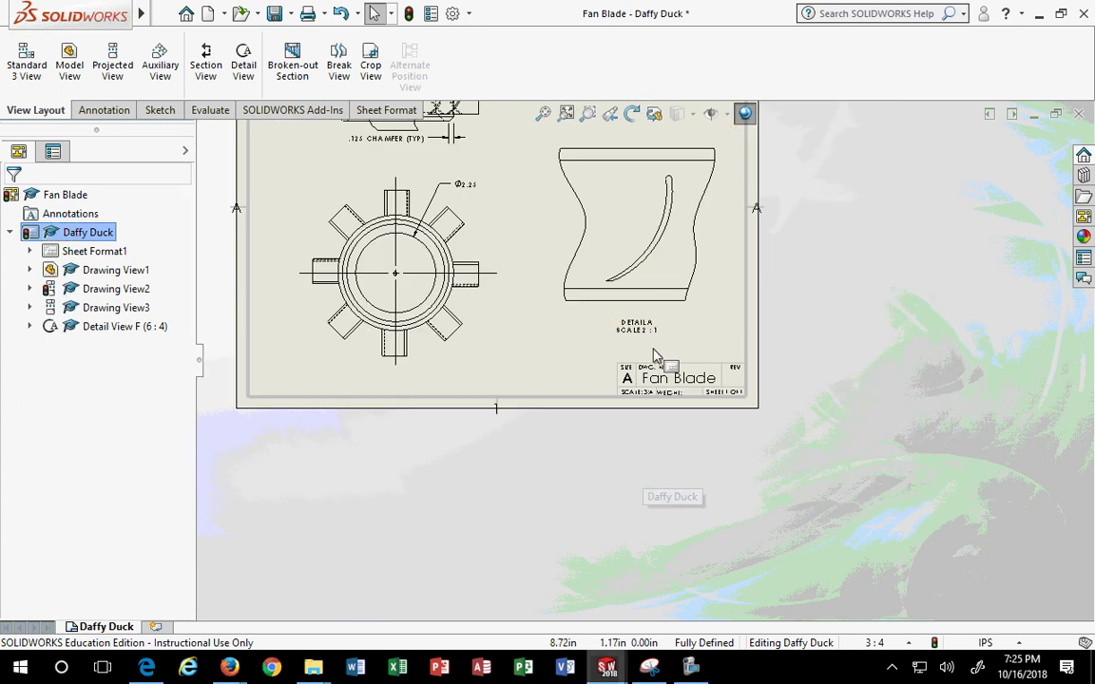
{"action": "middle_click_drag", "start_coordinate": [690, 364], "coordinate": [737, 483]}
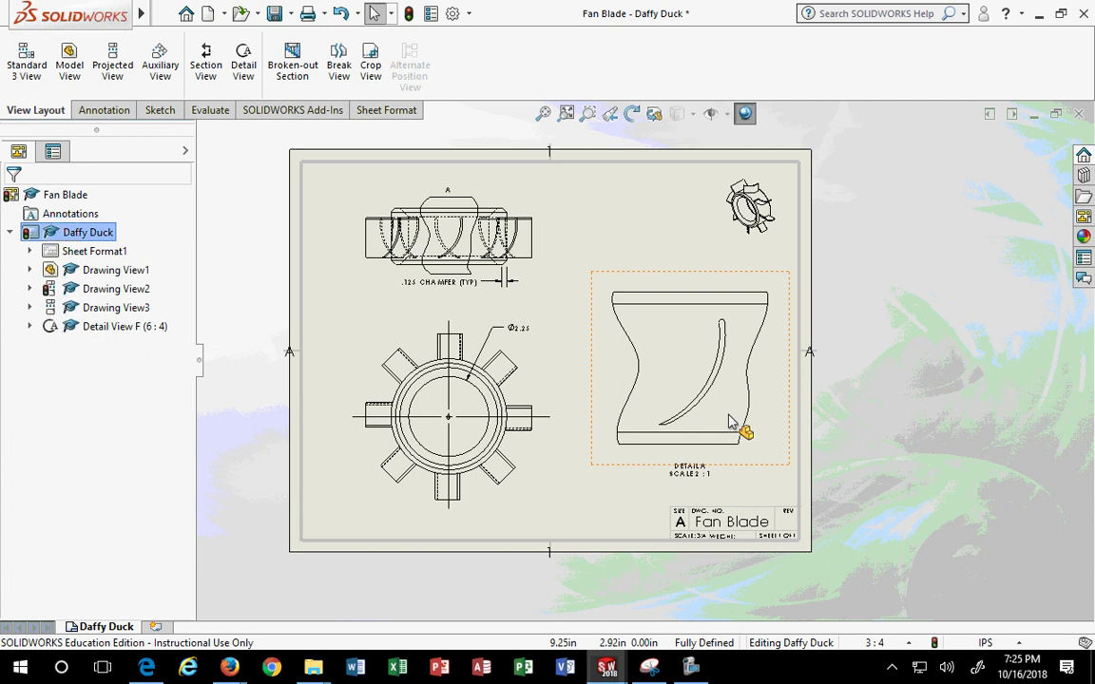
Import the model dimensions of the curved blade feature into Detail A using Model Items with the selected feature as source
{"action": "left_click", "coordinate": [675, 317]}
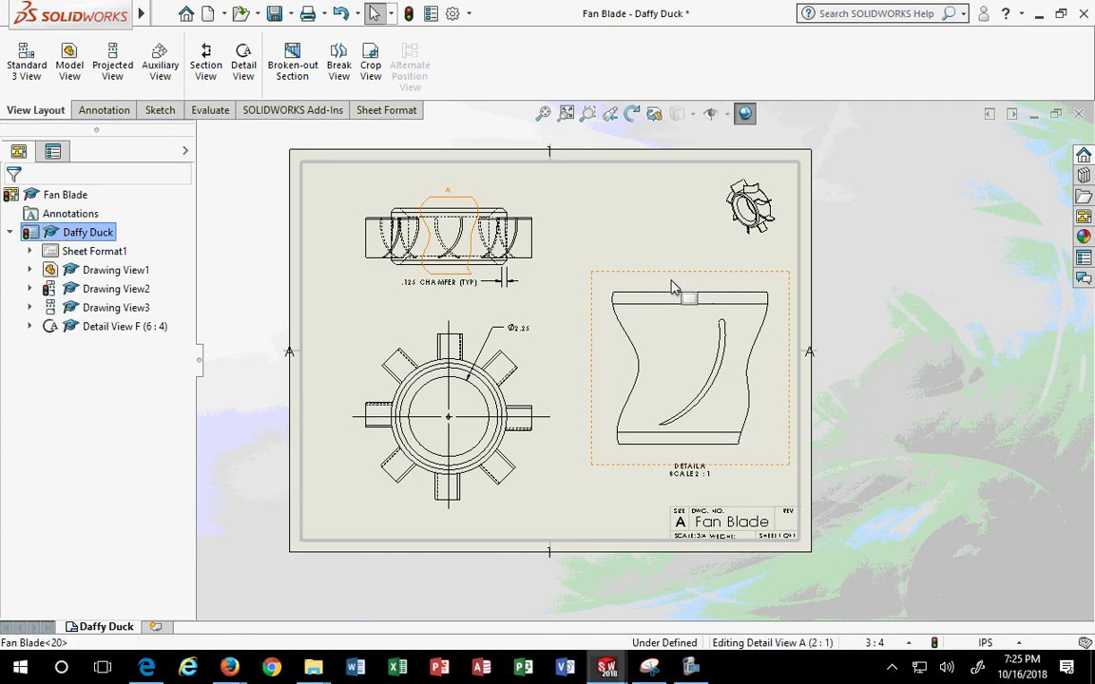
{"action": "left_click", "coordinate": [111, 119]}
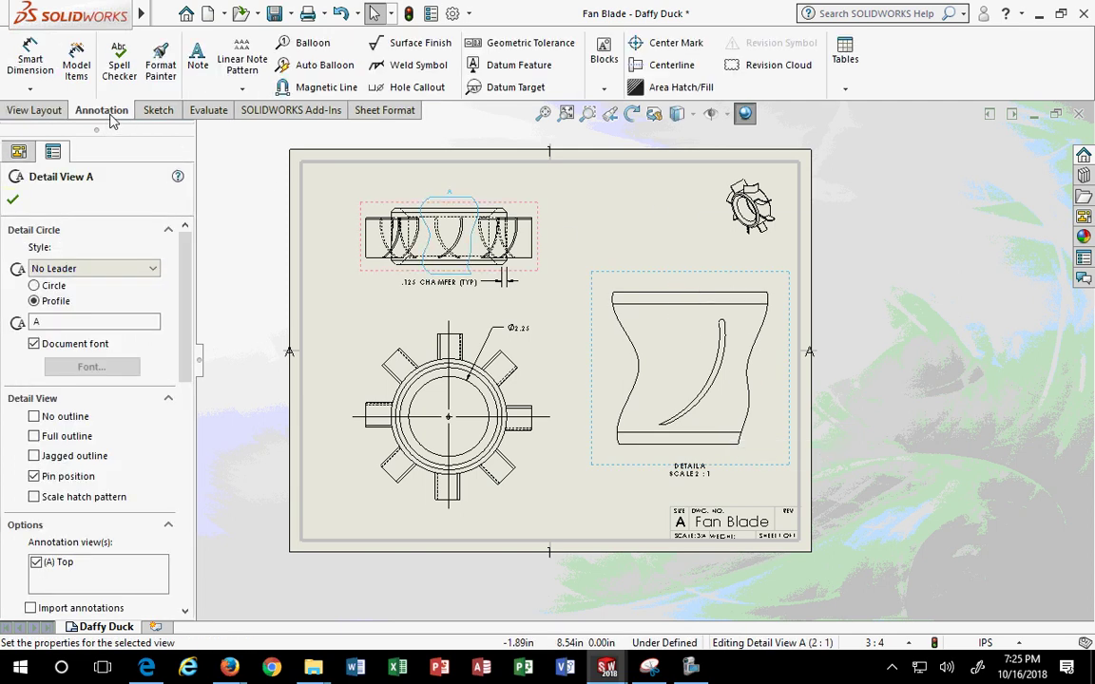
{"action": "left_click", "coordinate": [77, 83]}
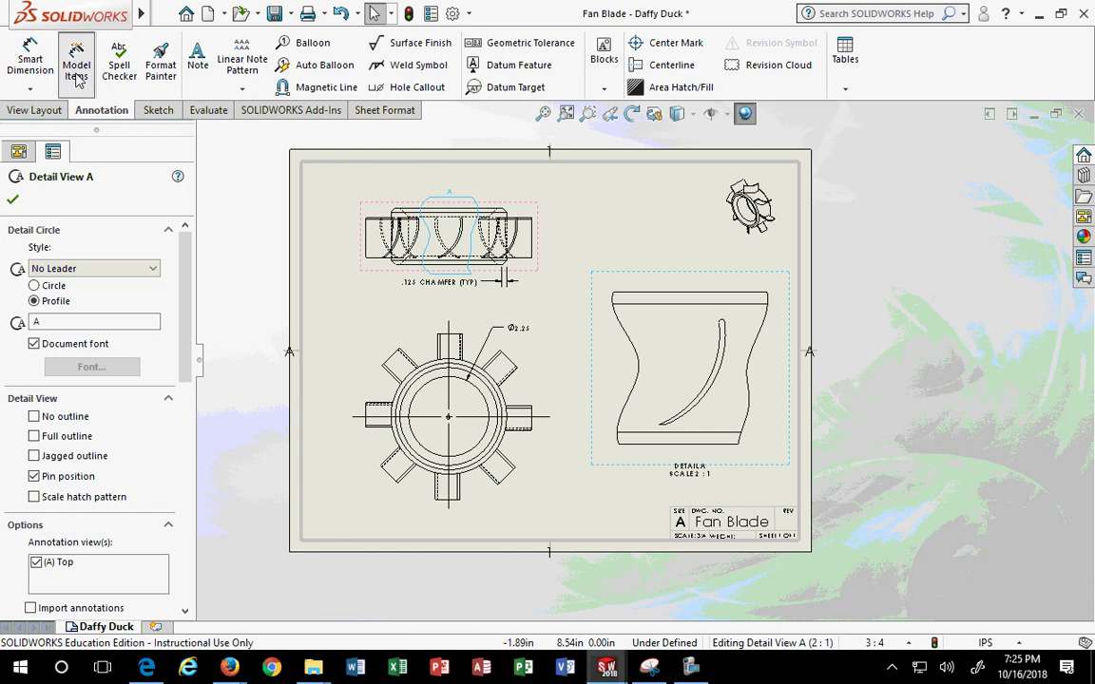
{"action": "left_click", "coordinate": [715, 383]}
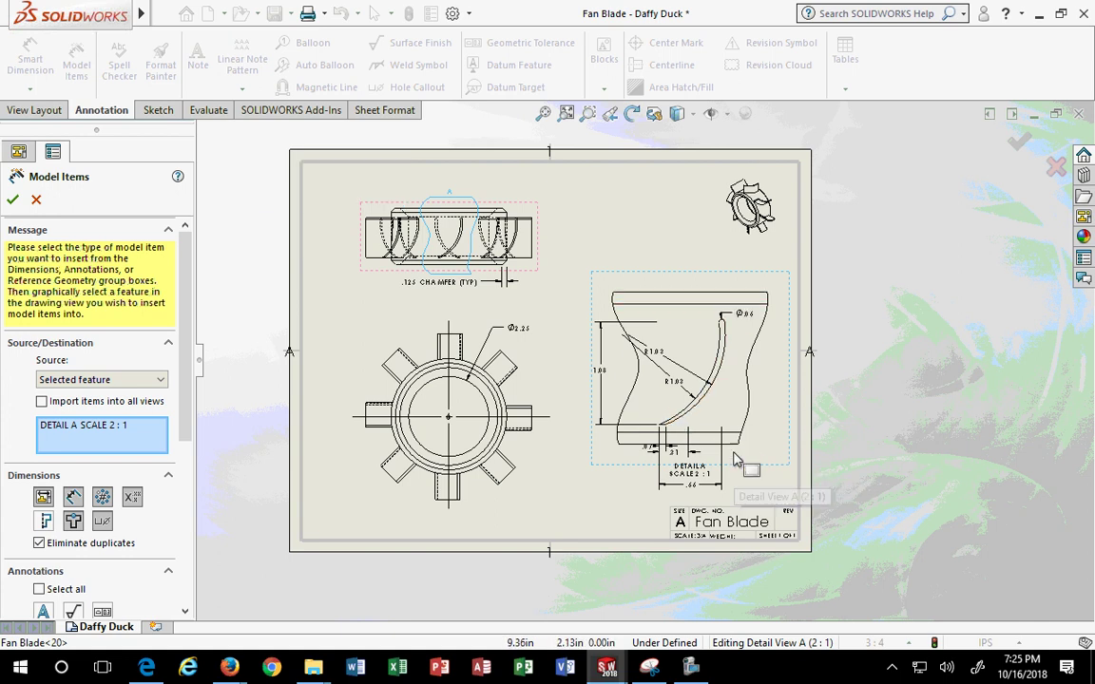
{"action": "key", "text": "Return"}
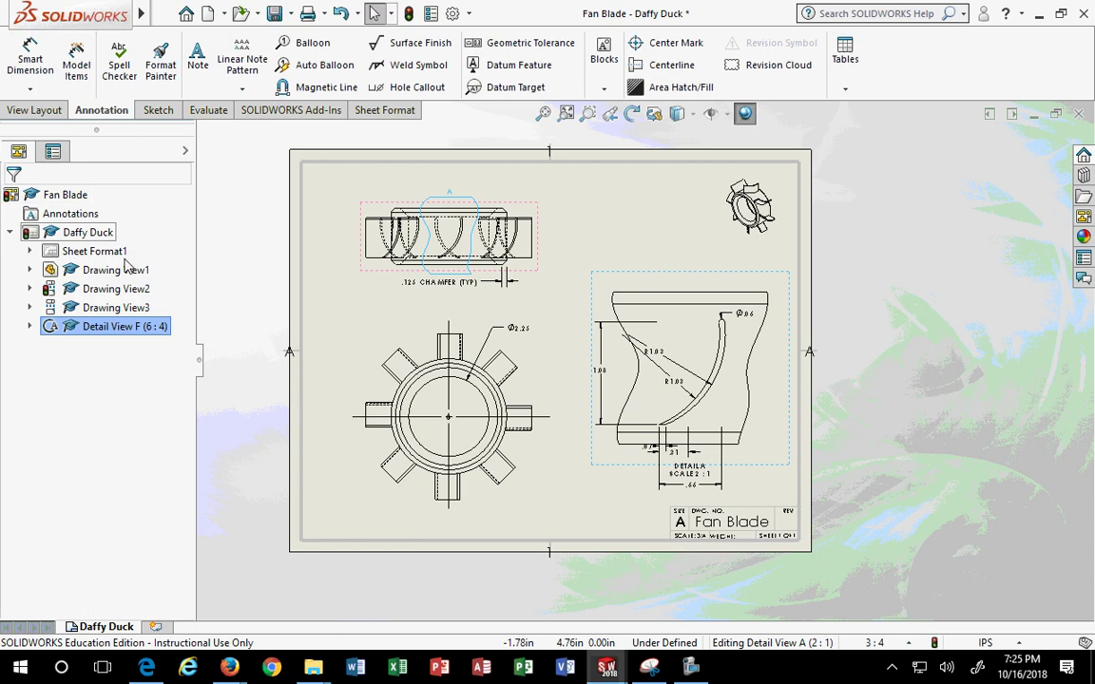
Move the blade tip's diameter dimension up and left so its text sits above Detail A with a leader to the tip
{"action": "scroll", "coordinate": [643, 359], "scroll_direction": "up", "scroll_amount": 3}
{"action": "scroll", "coordinate": [666, 371], "scroll_direction": "down", "scroll_amount": 6}
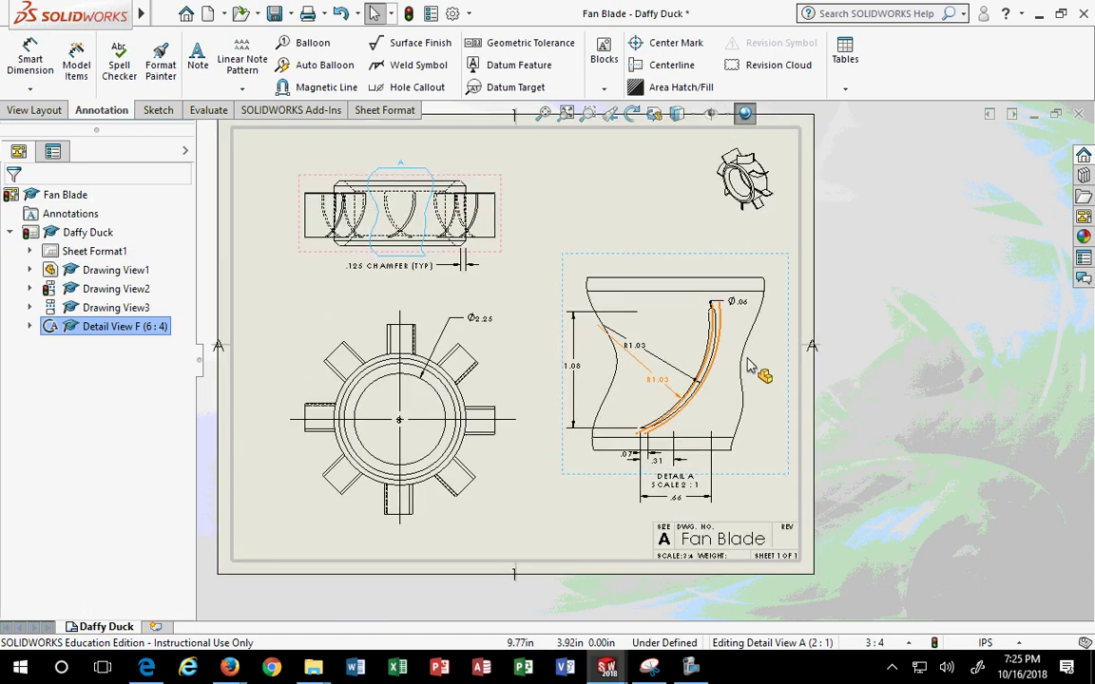
{"action": "left_click_drag", "start_coordinate": [751, 295], "coordinate": [549, 179]}
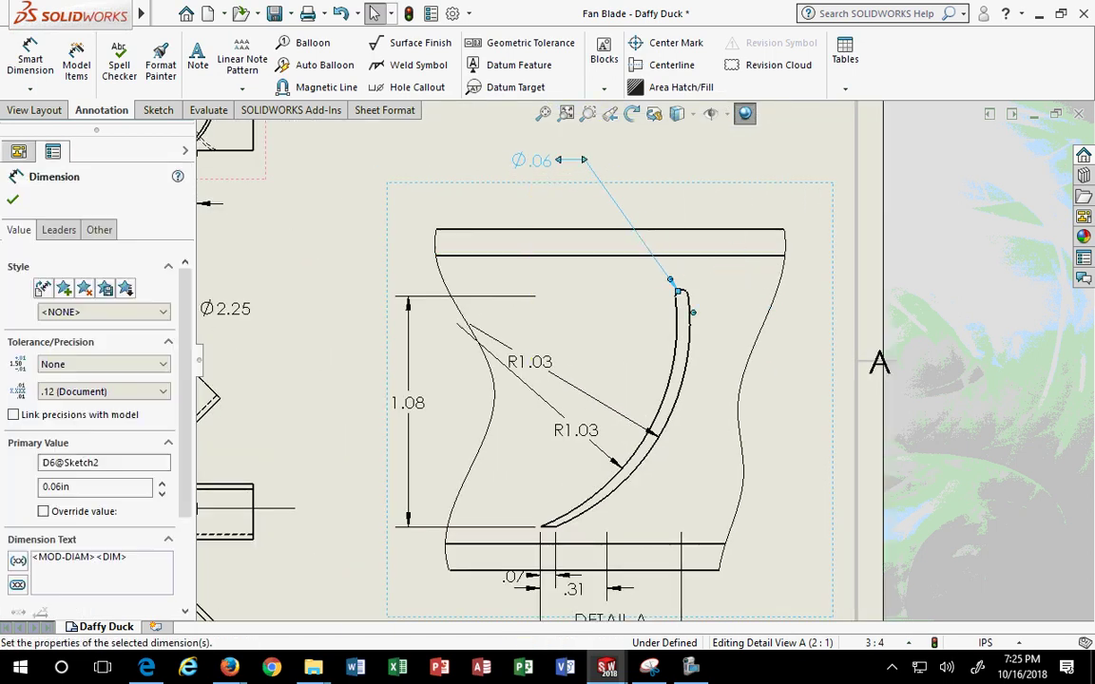
{"action": "left_click", "coordinate": [528, 299]}
{"action": "left_click", "coordinate": [12, 203]}
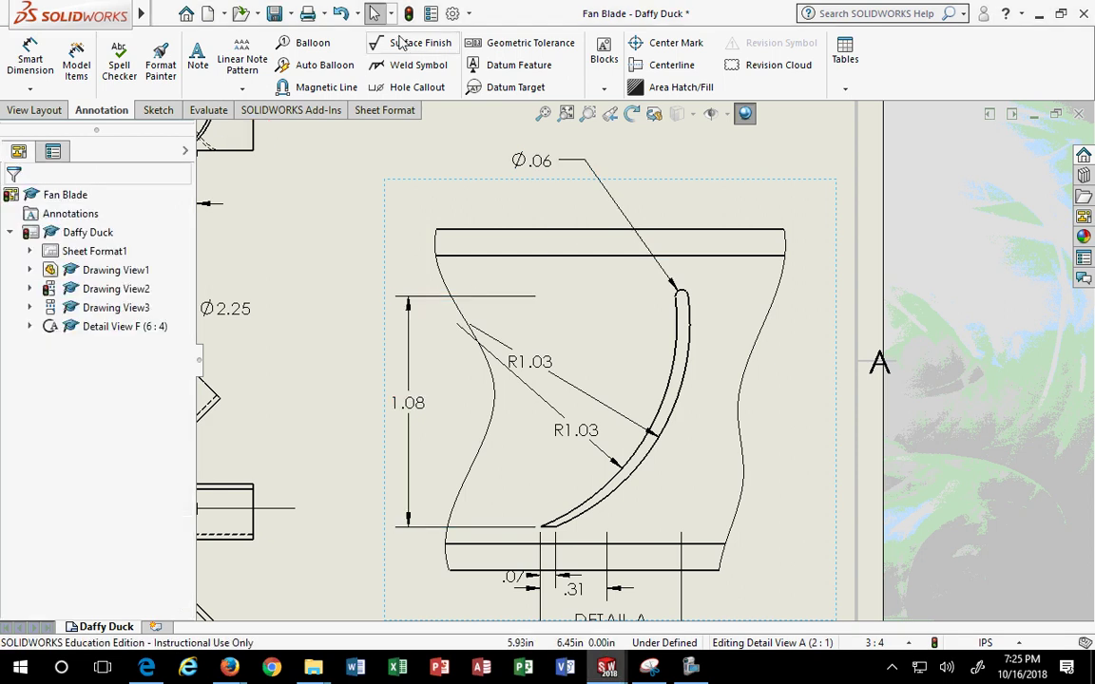
Add a center mark to the blade's rounded tip in Detail A and extend its horizontal line left toward the 1.08 dimension
{"action": "left_click", "coordinate": [666, 44]}
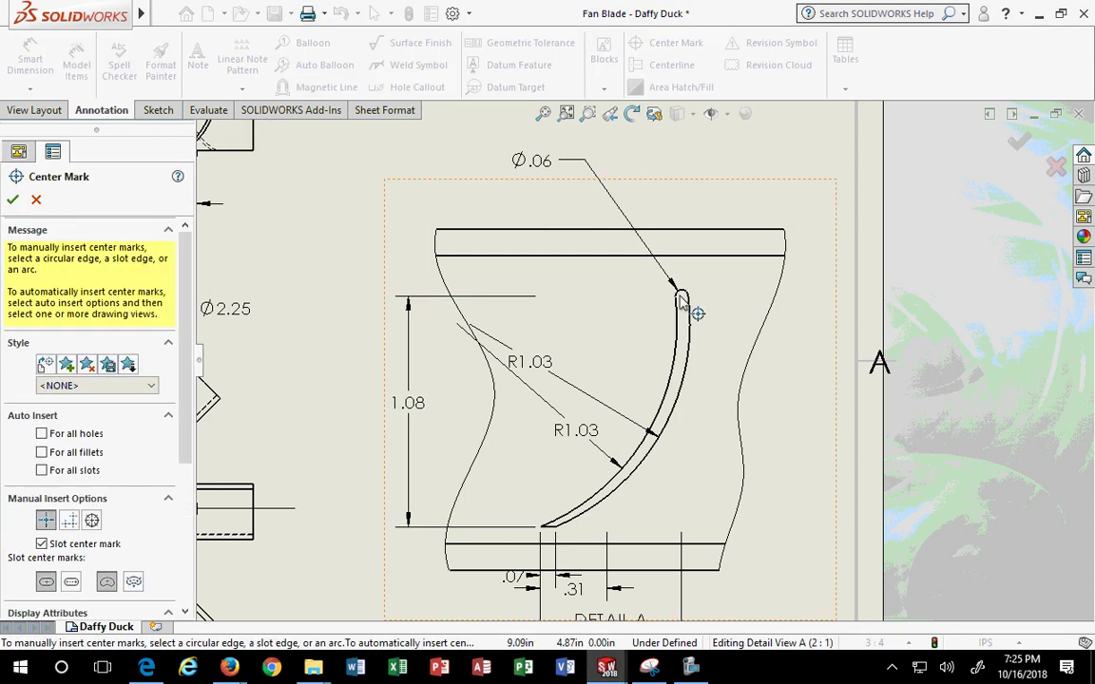
{"action": "scroll", "coordinate": [680, 300], "scroll_direction": "down", "scroll_amount": 3}
{"action": "left_click", "coordinate": [674, 314]}
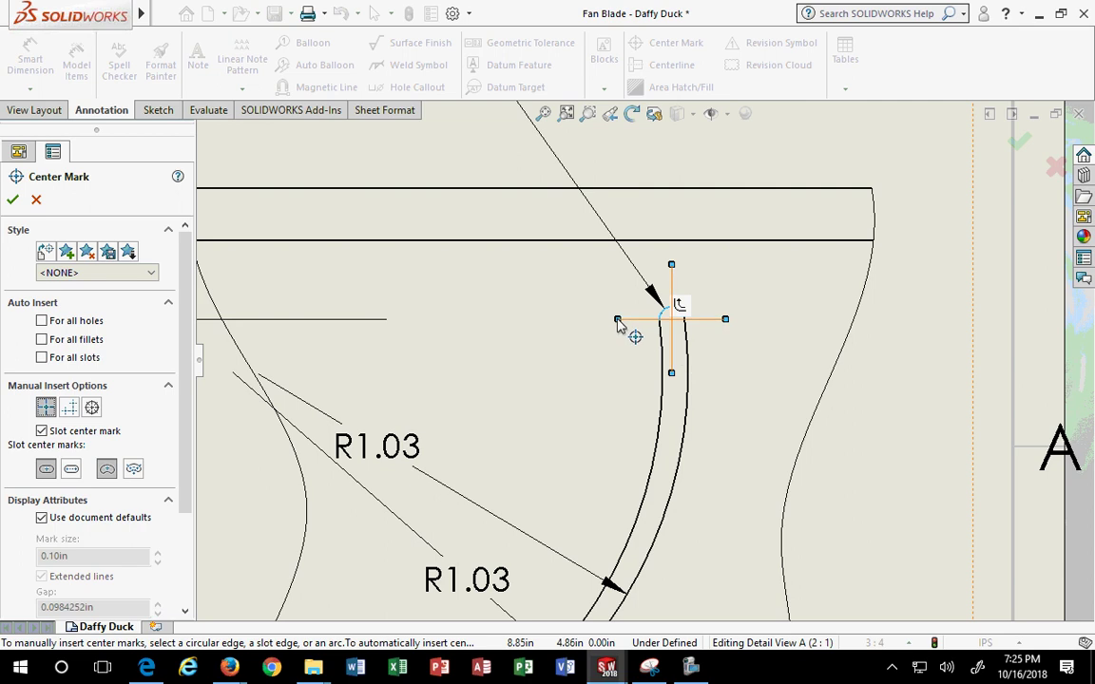
{"action": "left_click", "coordinate": [13, 198]}
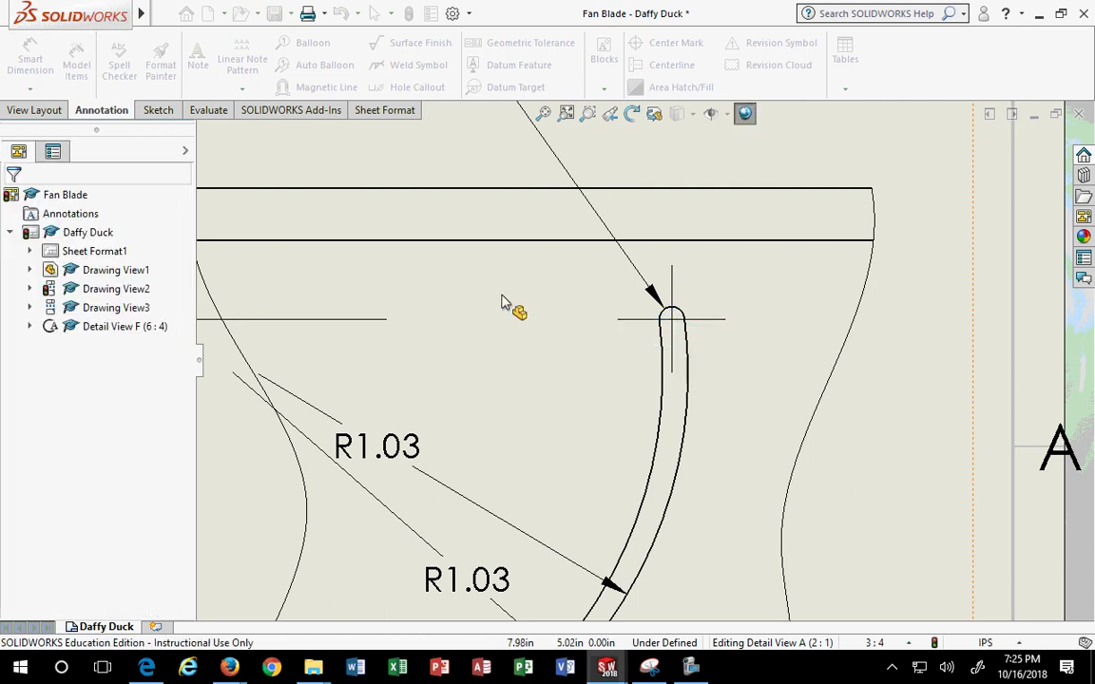
{"action": "left_click", "coordinate": [618, 319]}
{"action": "left_click_drag", "start_coordinate": [547, 329], "coordinate": [398, 328]}
{"action": "scroll", "coordinate": [557, 378], "scroll_direction": "up", "scroll_amount": 8}
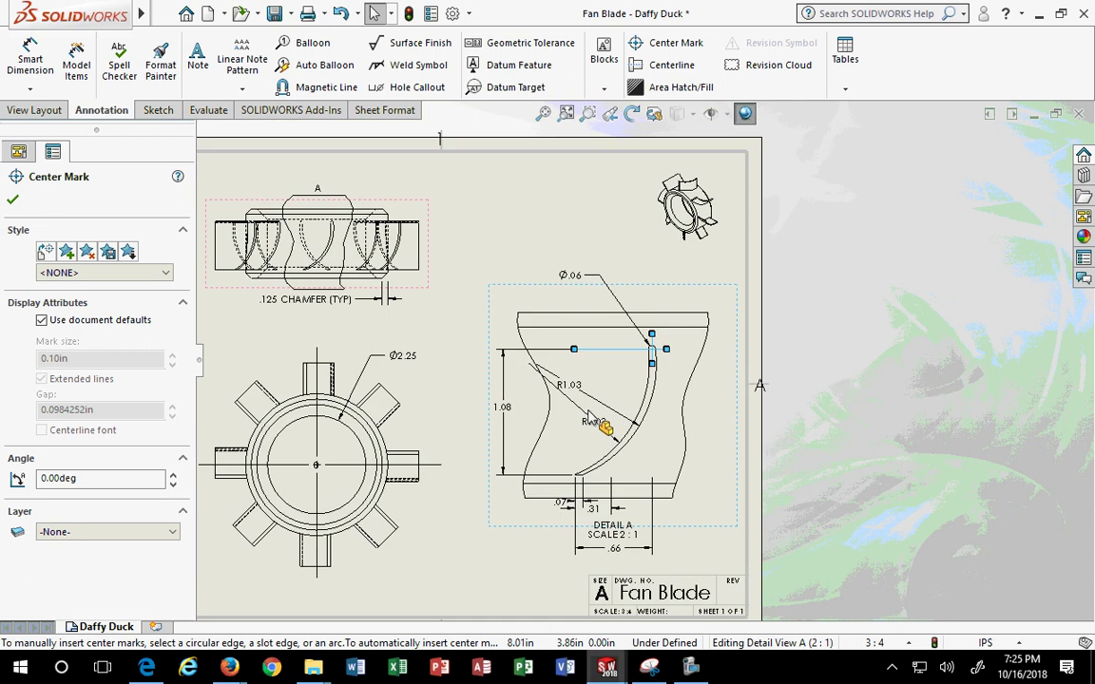
Extend the tip center mark's vertical line down to the extension line of the .66 dimension
{"action": "scroll", "coordinate": [622, 484], "scroll_direction": "down", "scroll_amount": 2}
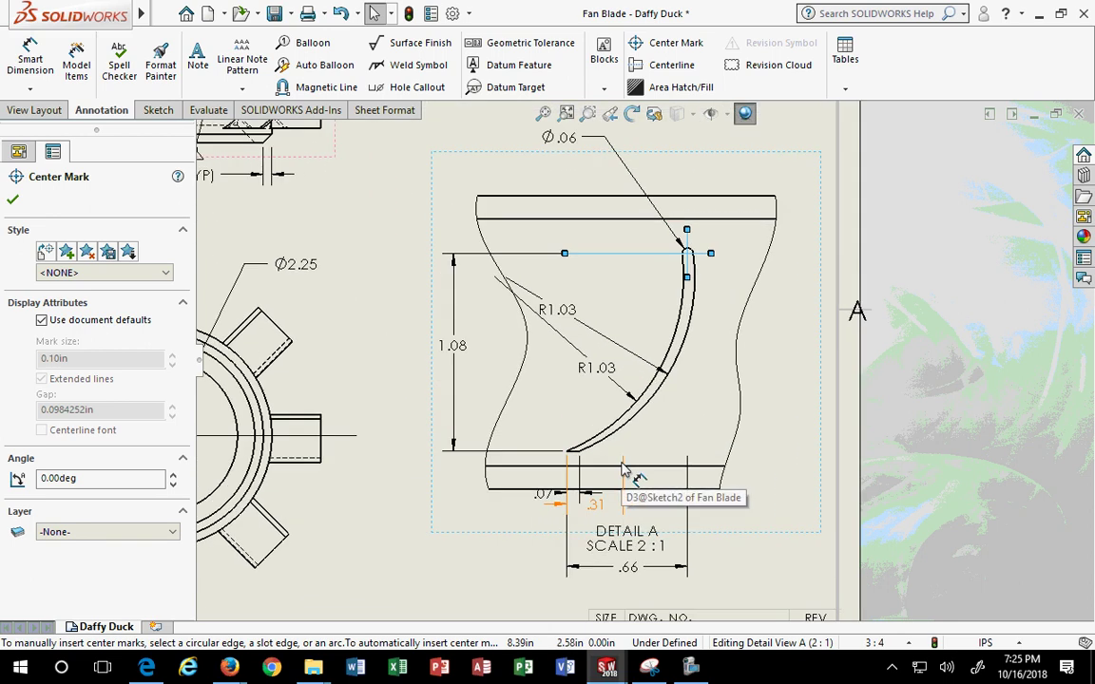
{"action": "scroll", "coordinate": [628, 475], "scroll_direction": "down", "scroll_amount": 2}
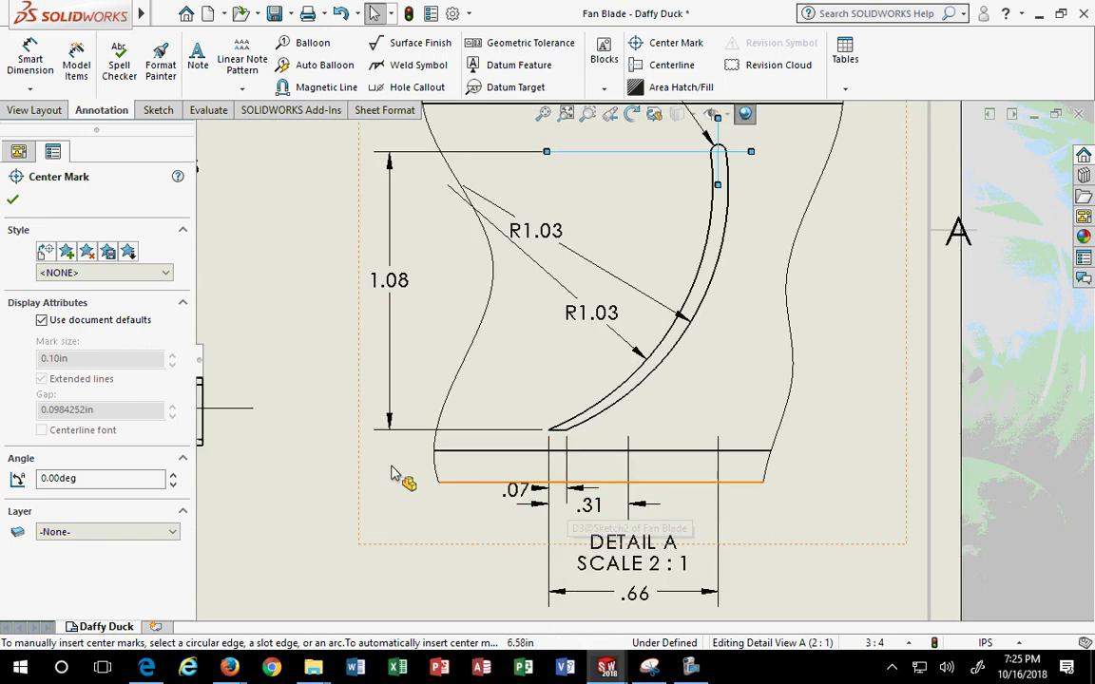
{"action": "left_click", "coordinate": [509, 482]}
{"action": "scroll", "coordinate": [513, 475], "scroll_direction": "up", "scroll_amount": 3}
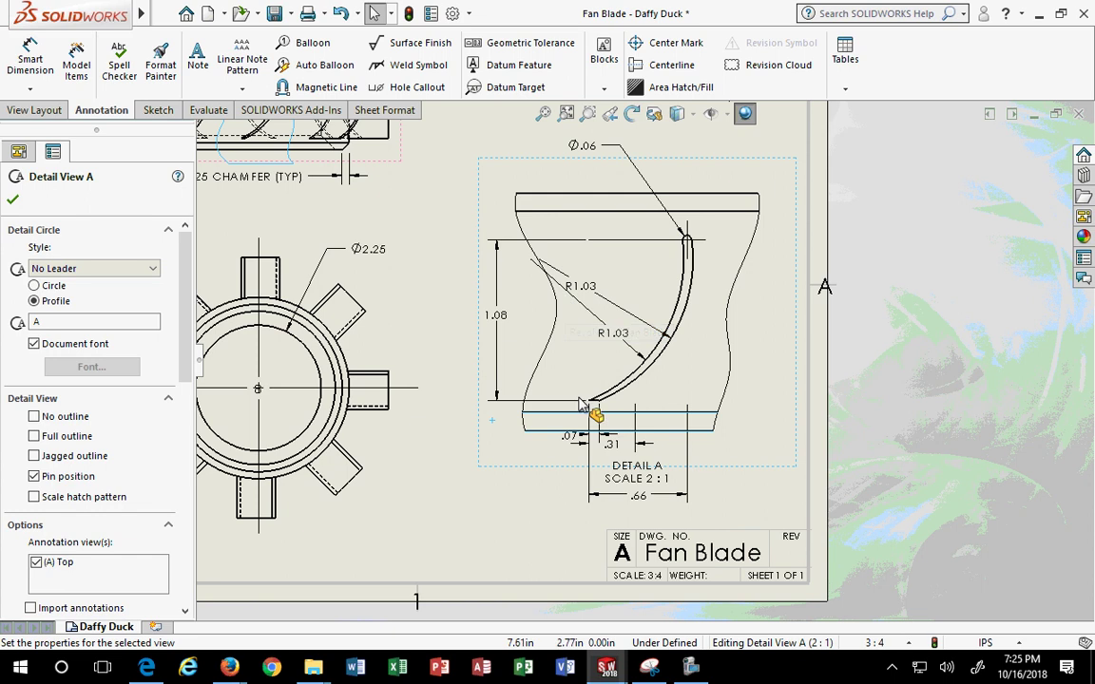
{"action": "scroll", "coordinate": [637, 466], "scroll_direction": "down", "scroll_amount": 1}
{"action": "left_click", "coordinate": [703, 401]}
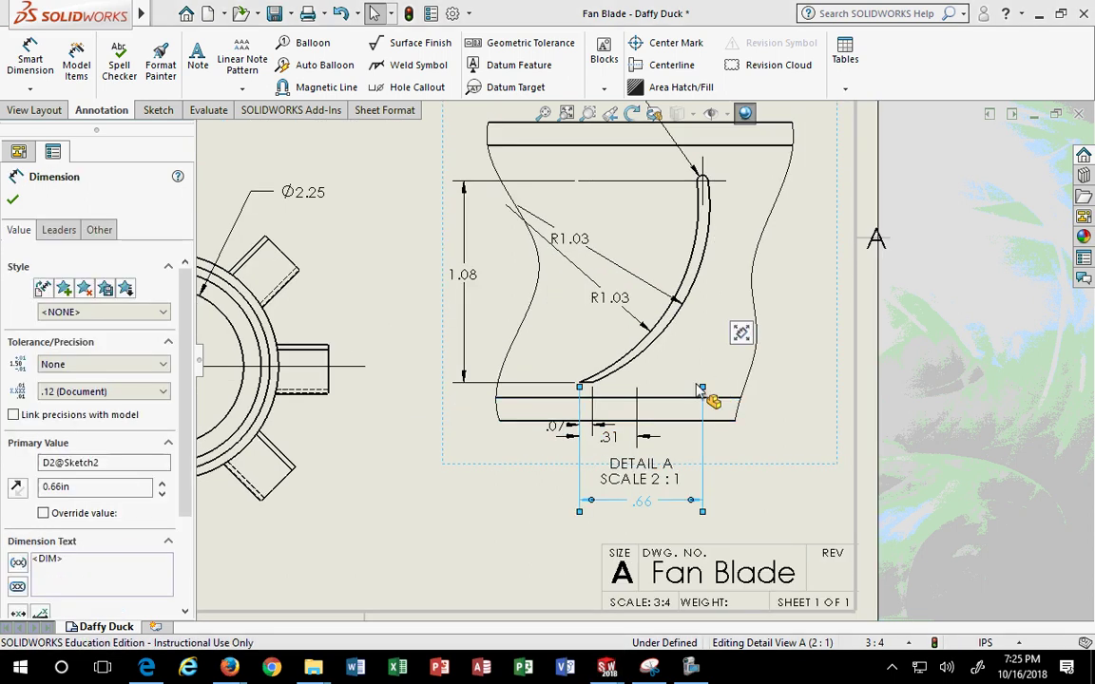
{"action": "left_click", "coordinate": [702, 195]}
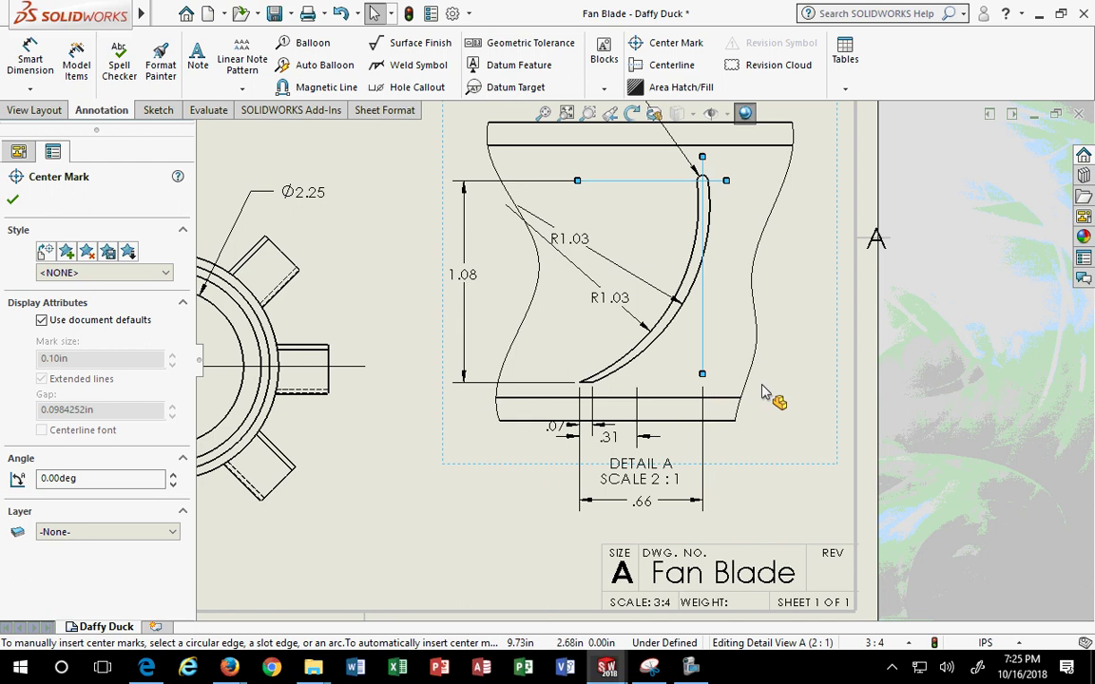
{"action": "left_click", "coordinate": [787, 420]}
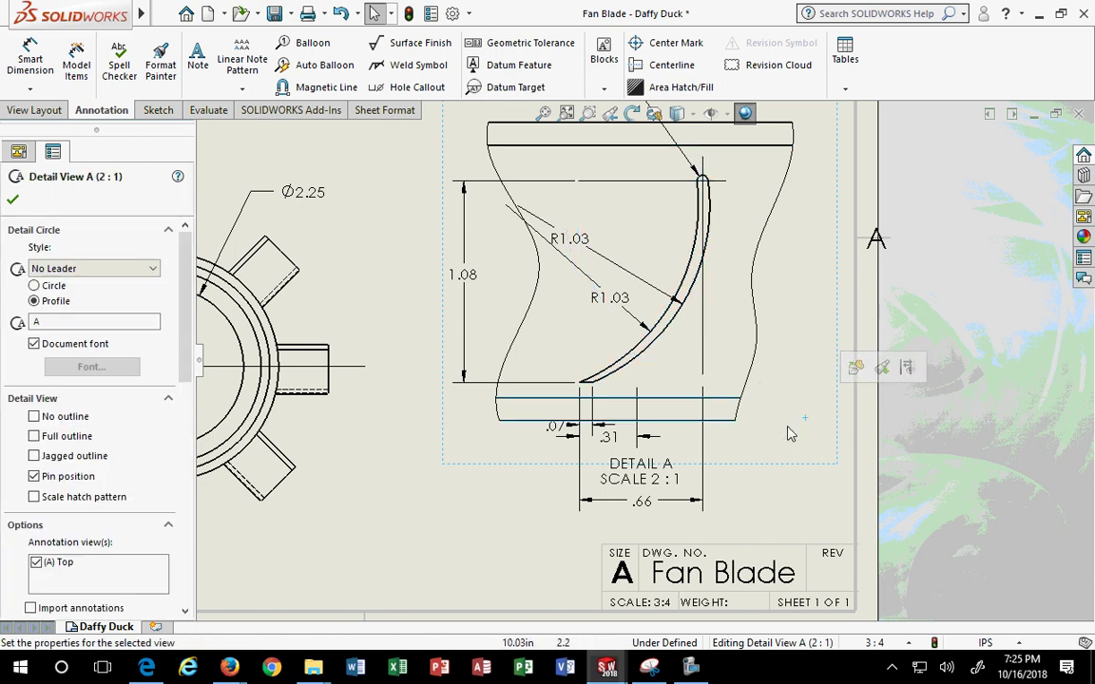
Adjust the .66 dimension's extension line so that it starts at the lower end of the center mark's vertical line
{"action": "scroll", "coordinate": [705, 404], "scroll_direction": "down", "scroll_amount": 4}
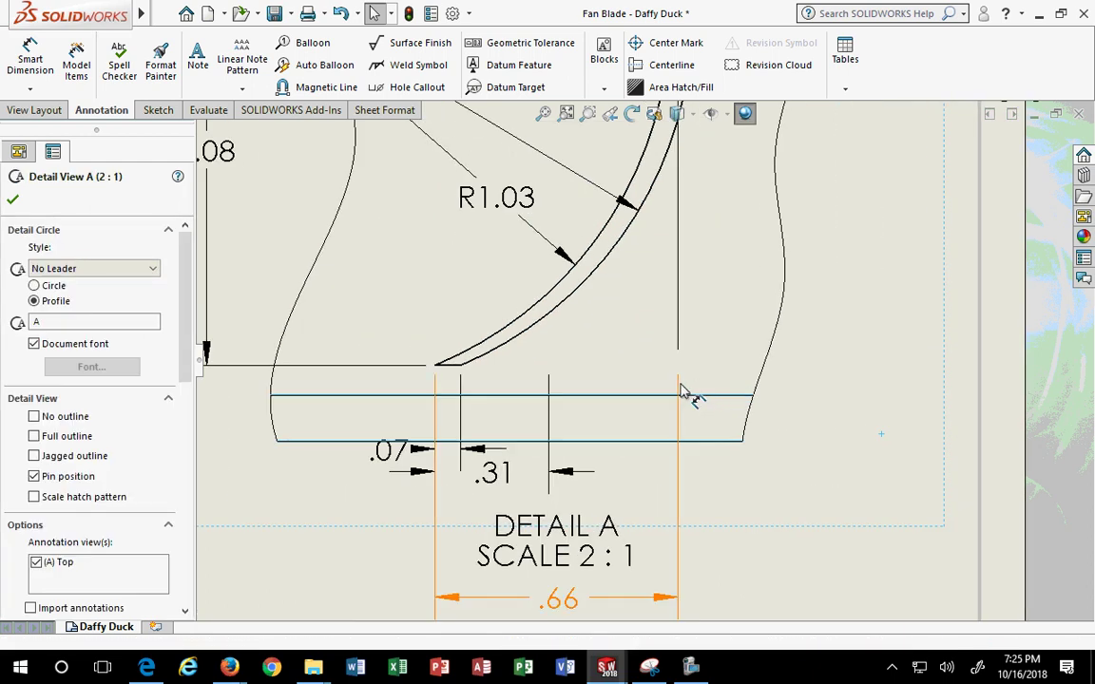
{"action": "left_click", "coordinate": [682, 386]}
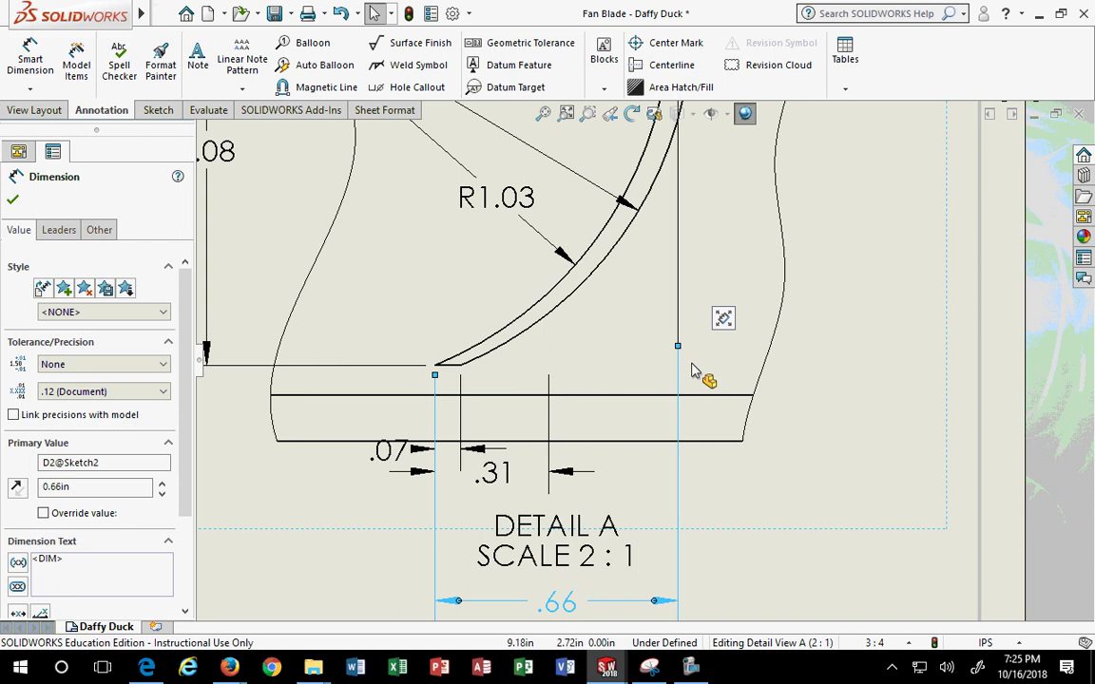
{"action": "left_click_drag", "start_coordinate": [680, 372], "coordinate": [681, 359]}
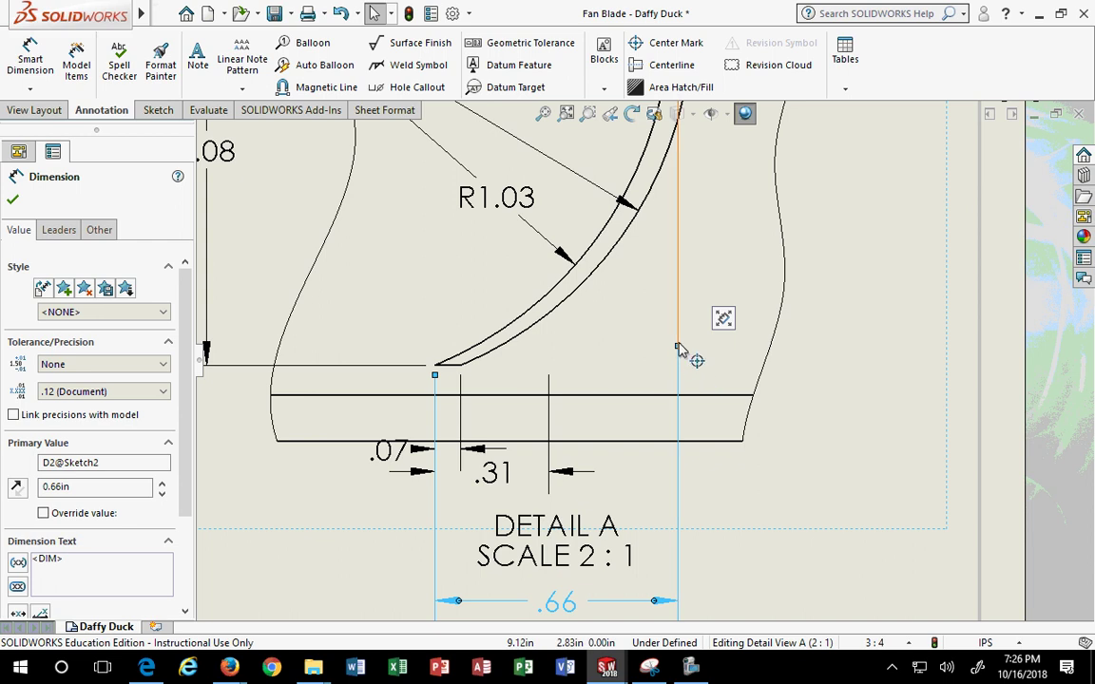
{"action": "left_click", "coordinate": [814, 411]}
{"action": "scroll", "coordinate": [814, 411], "scroll_direction": "up", "scroll_amount": 3}
{"action": "scroll", "coordinate": [641, 355], "scroll_direction": "up", "scroll_amount": 2}
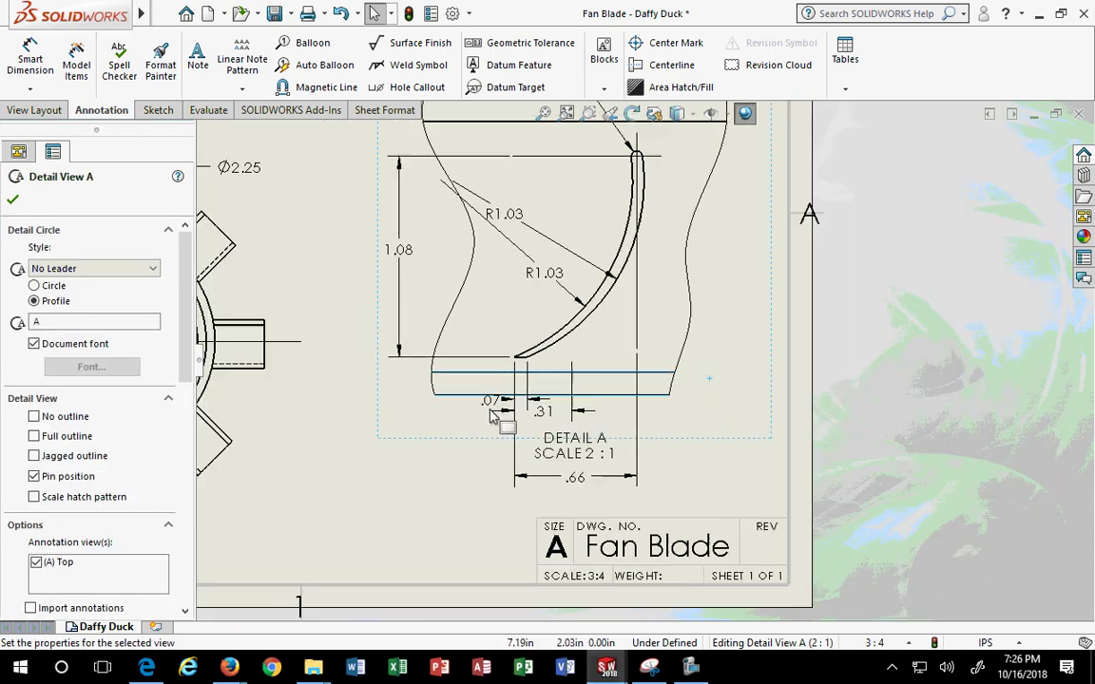
Move the Detail A label to the right beneath the profile, and bring the .66 dimension up closer to the view
{"action": "mouse_move", "coordinate": [586, 433]}
{"action": "left_mouse_down"}
{"action": "mouse_move", "coordinate": [704, 451]}
{"action": "mouse_move", "coordinate": [709, 477]}
{"action": "left_mouse_up"}
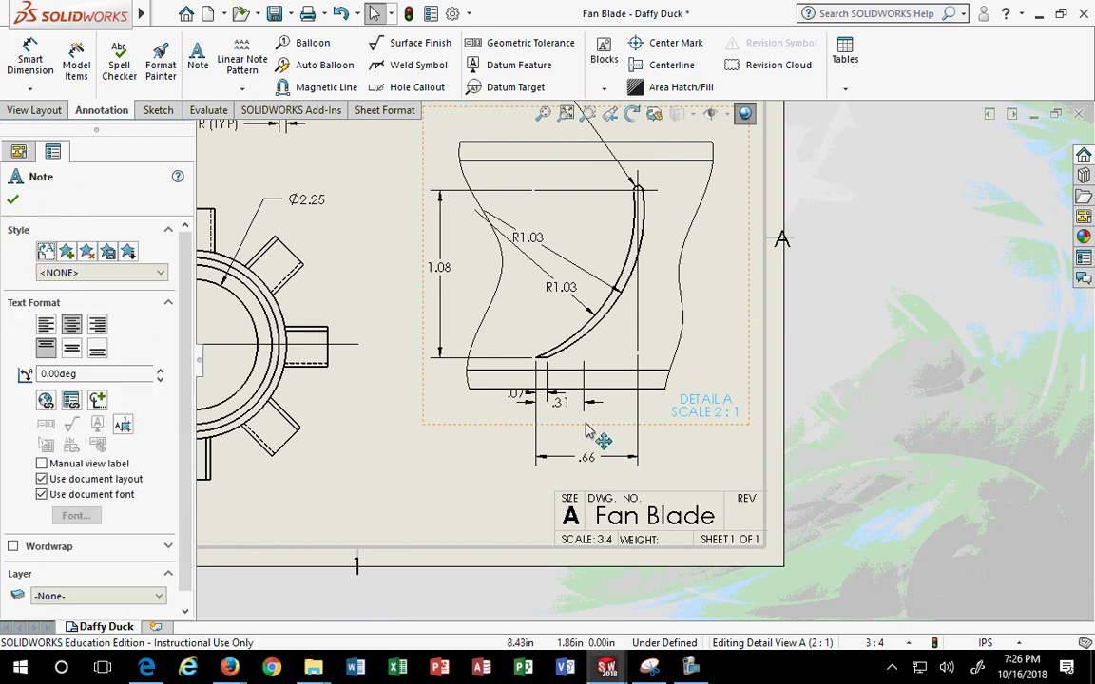
{"action": "left_click_drag", "start_coordinate": [592, 457], "coordinate": [591, 439]}
{"action": "scroll", "coordinate": [587, 447], "scroll_direction": "down", "scroll_amount": 3}
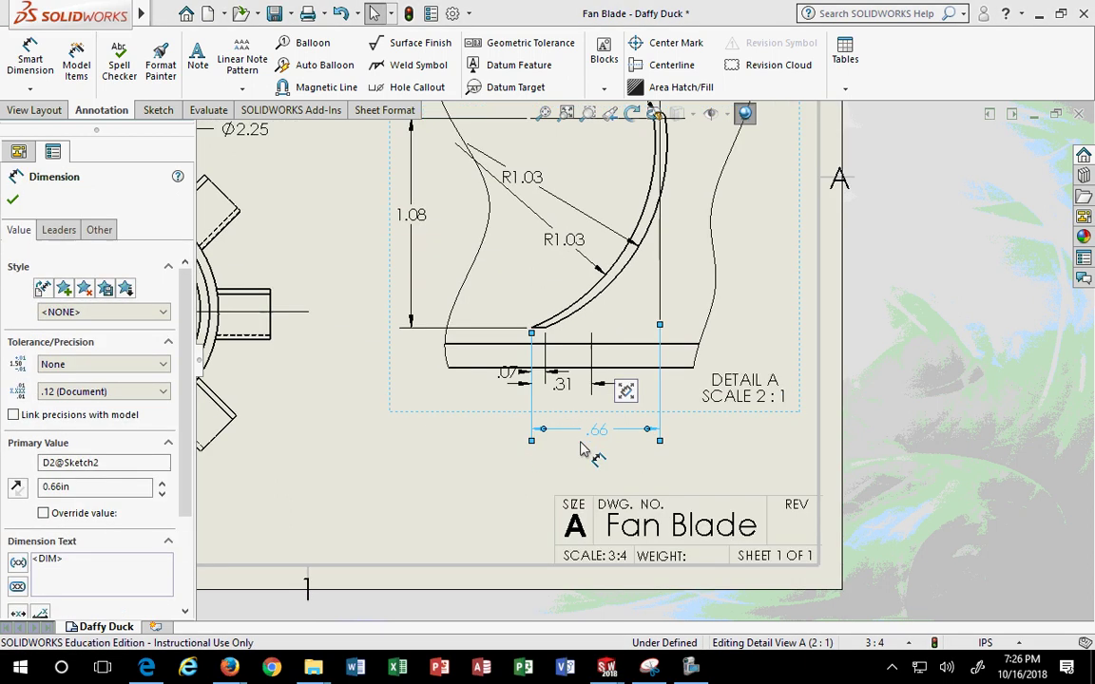
Stack the .07, .31 and .66 dimensions in evenly spaced rows below Detail A, with the .07 and .31 text outside on the left
{"action": "mouse_move", "coordinate": [567, 325]}
{"action": "left_mouse_down"}
{"action": "mouse_move", "coordinate": [570, 268]}
{"action": "mouse_move", "coordinate": [570, 399]}
{"action": "mouse_move", "coordinate": [518, 359]}
{"action": "mouse_move", "coordinate": [447, 376]}
{"action": "mouse_move", "coordinate": [440, 359]}
{"action": "mouse_move", "coordinate": [447, 429]}
{"action": "mouse_move", "coordinate": [445, 364]}
{"action": "left_mouse_up"}
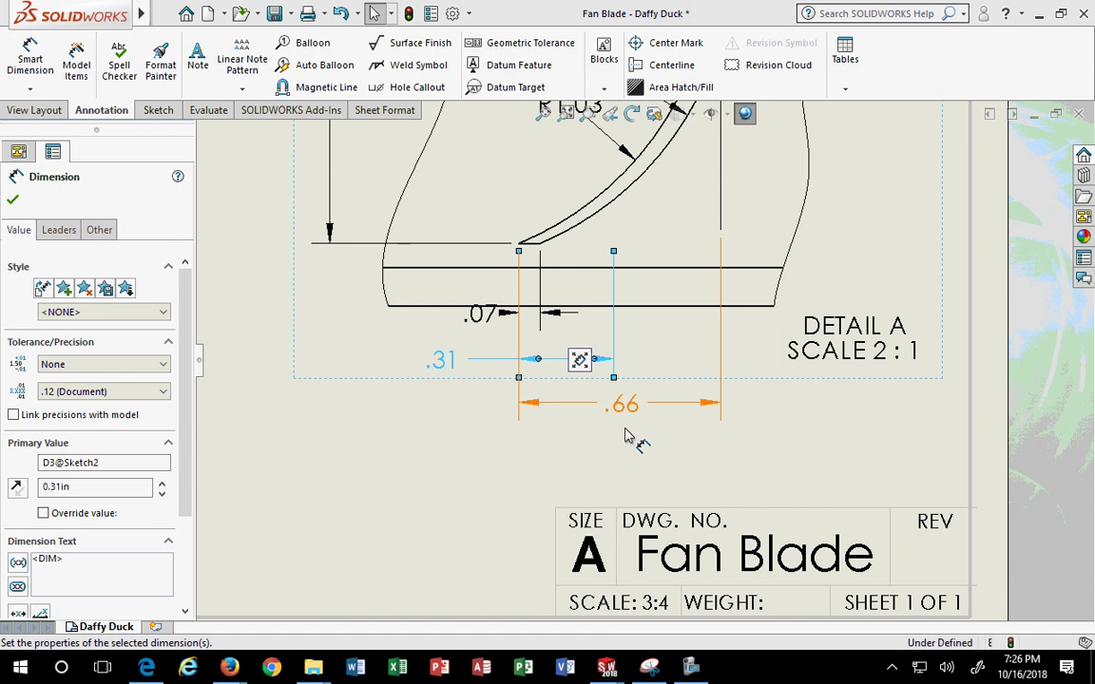
{"action": "left_click_drag", "start_coordinate": [623, 407], "coordinate": [620, 446]}
{"action": "left_click_drag", "start_coordinate": [471, 366], "coordinate": [484, 406]}
{"action": "left_click_drag", "start_coordinate": [493, 319], "coordinate": [440, 361]}
{"action": "left_click", "coordinate": [390, 434]}
{"action": "left_click_drag", "start_coordinate": [484, 409], "coordinate": [445, 406]}
{"action": "left_click", "coordinate": [415, 406]}
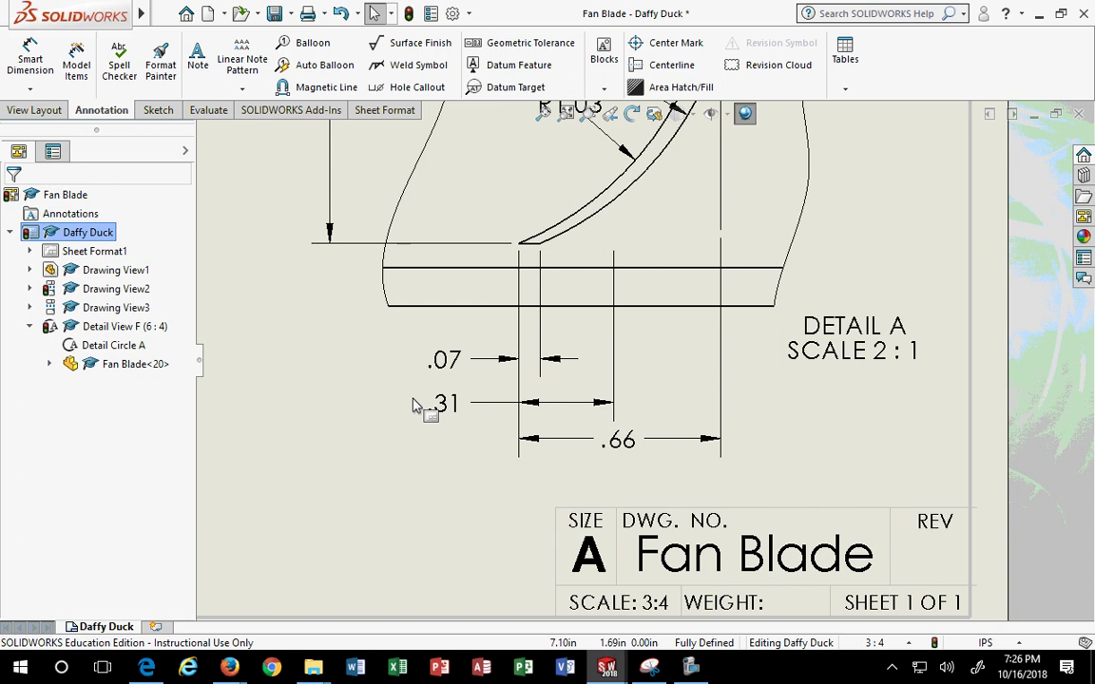
{"action": "scroll", "coordinate": [415, 405], "scroll_direction": "up", "scroll_amount": 4}
{"action": "scroll", "coordinate": [543, 262], "scroll_direction": "down", "scroll_amount": 2}
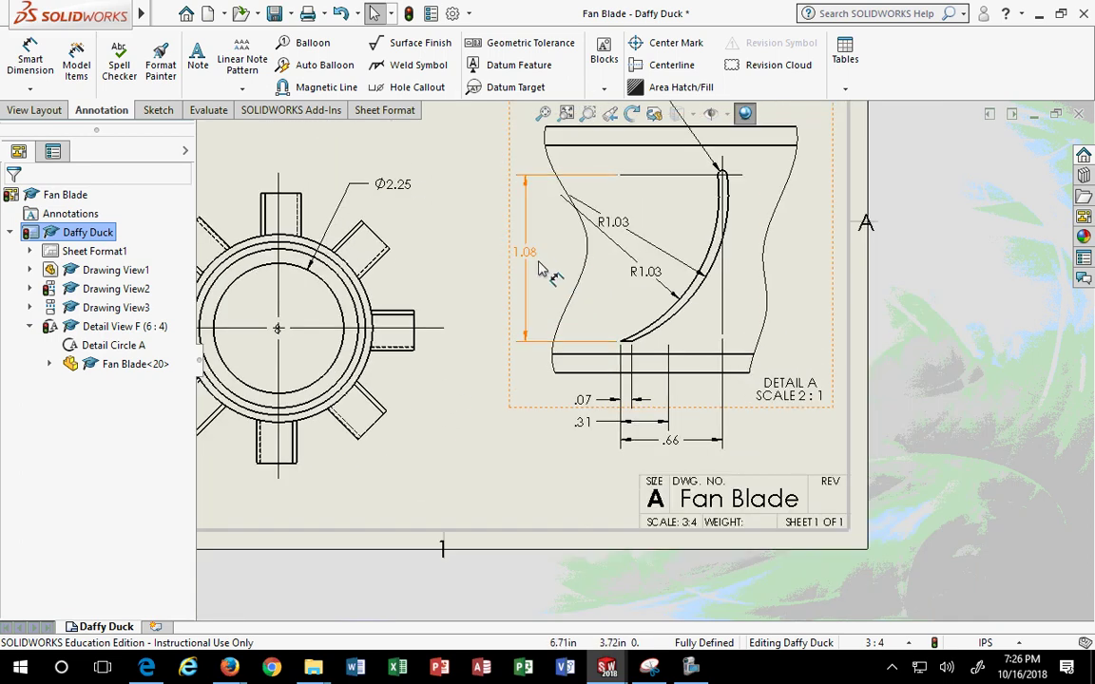
{"action": "scroll", "coordinate": [543, 271], "scroll_direction": "up", "scroll_amount": 3}
{"action": "scroll", "coordinate": [789, 247], "scroll_direction": "down", "scroll_amount": 2}
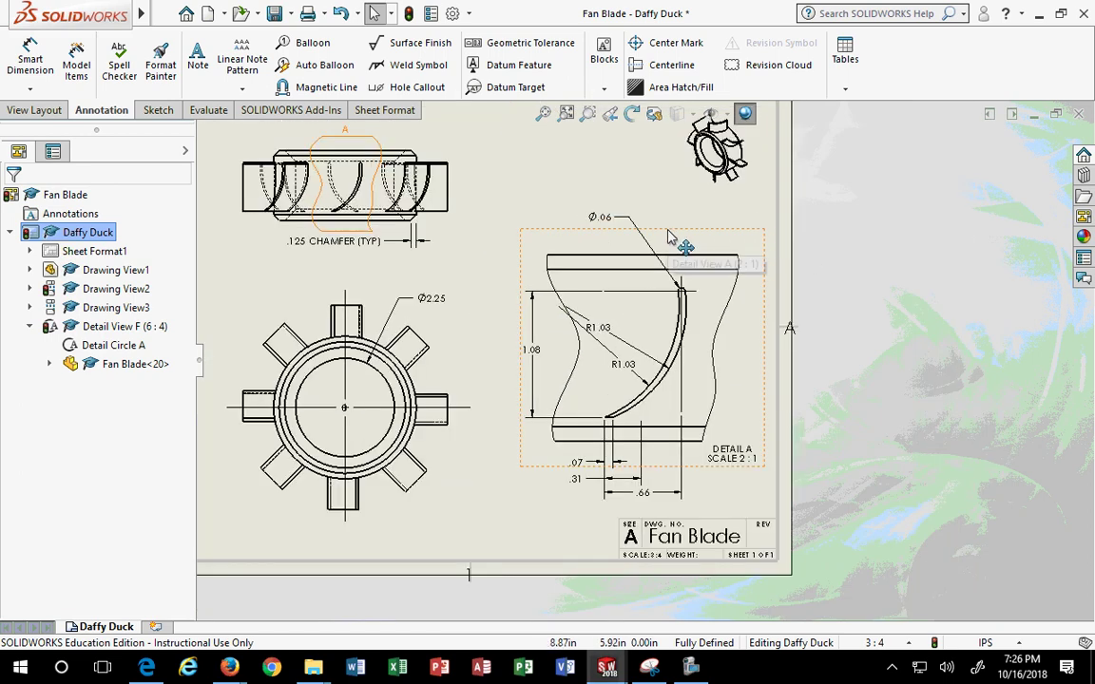
Restore the program window from its maximized size and open the System Options dialog
{"action": "mouse_move", "coordinate": [63, 19]}
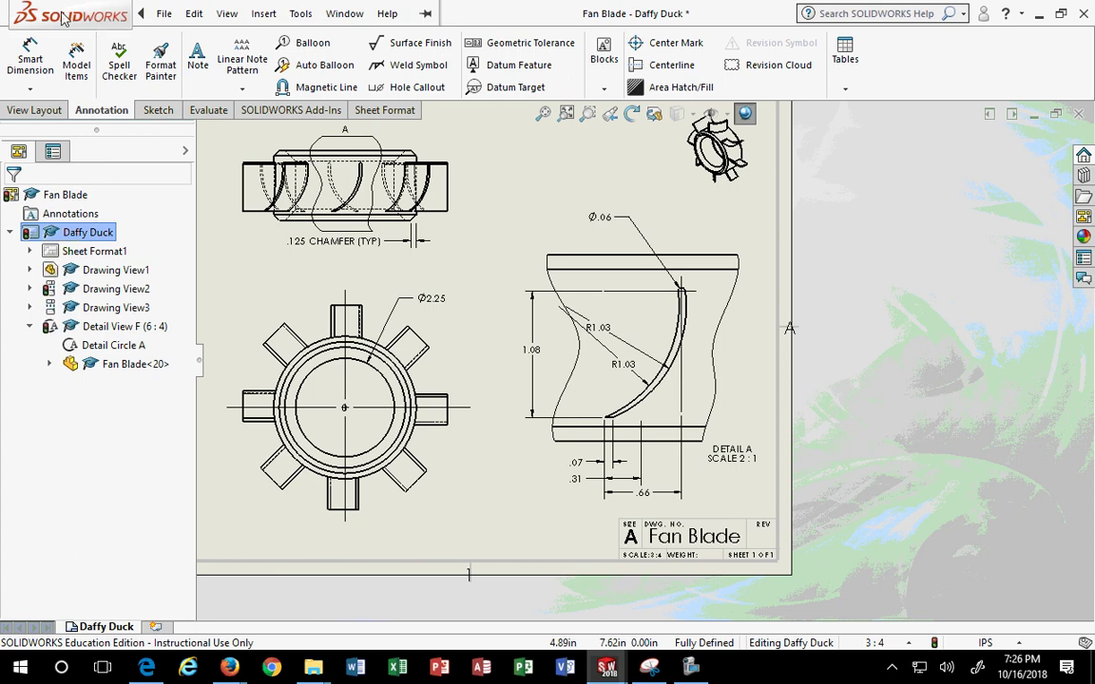
{"action": "left_click", "coordinate": [300, 14]}
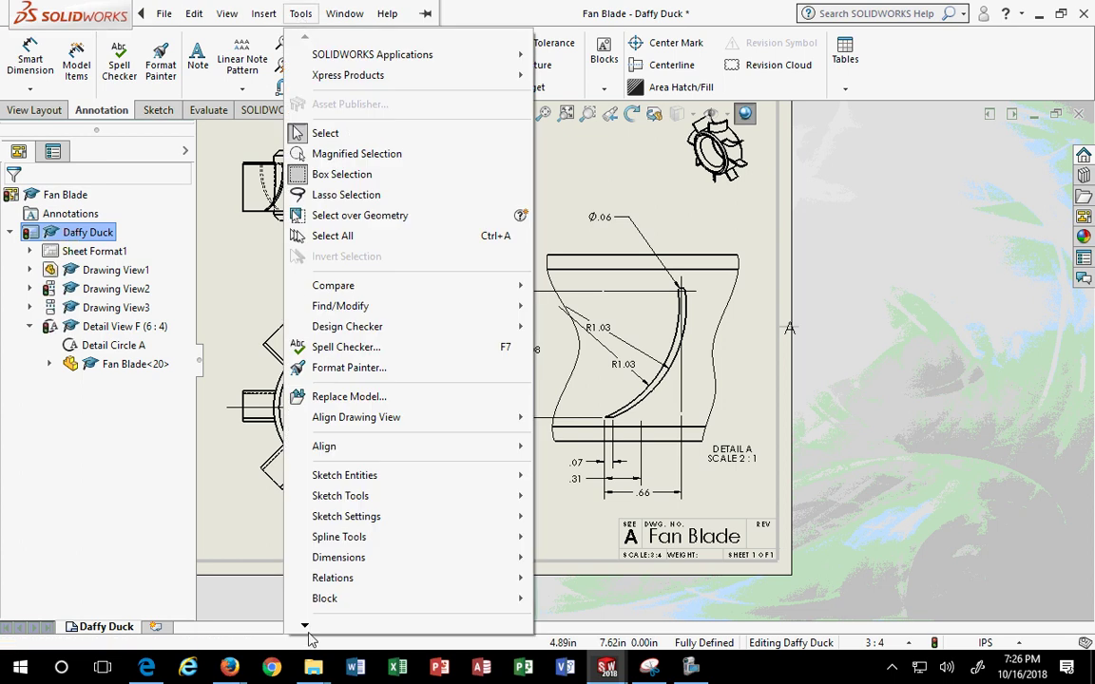
{"action": "mouse_move", "coordinate": [306, 627]}
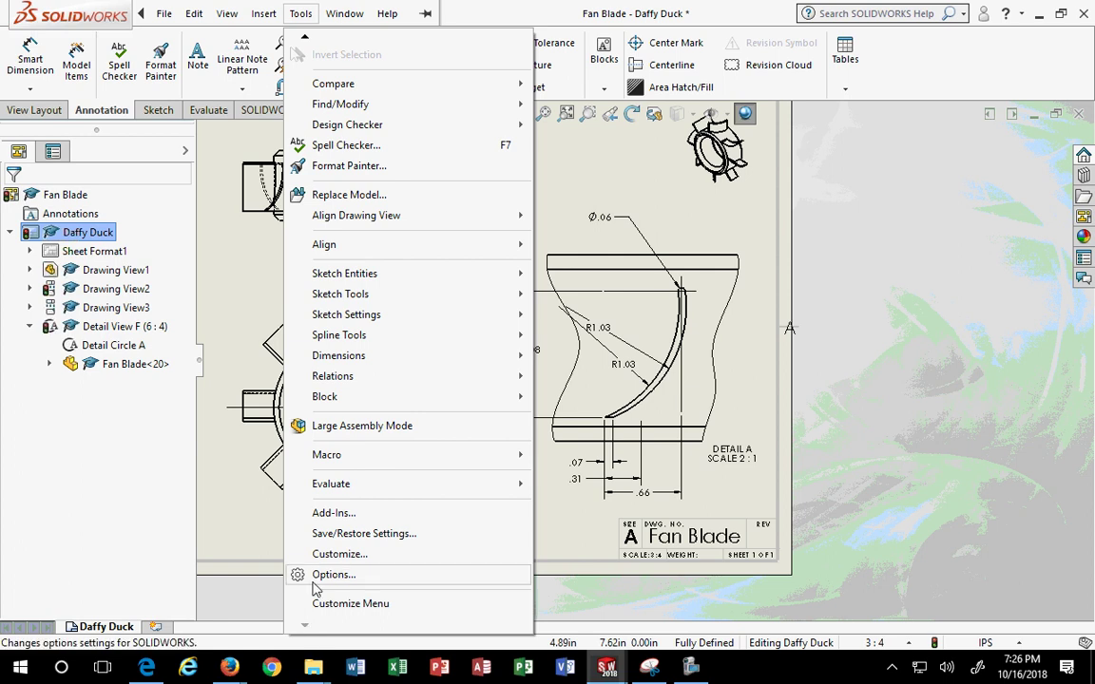
{"action": "double_click", "coordinate": [497, 10]}
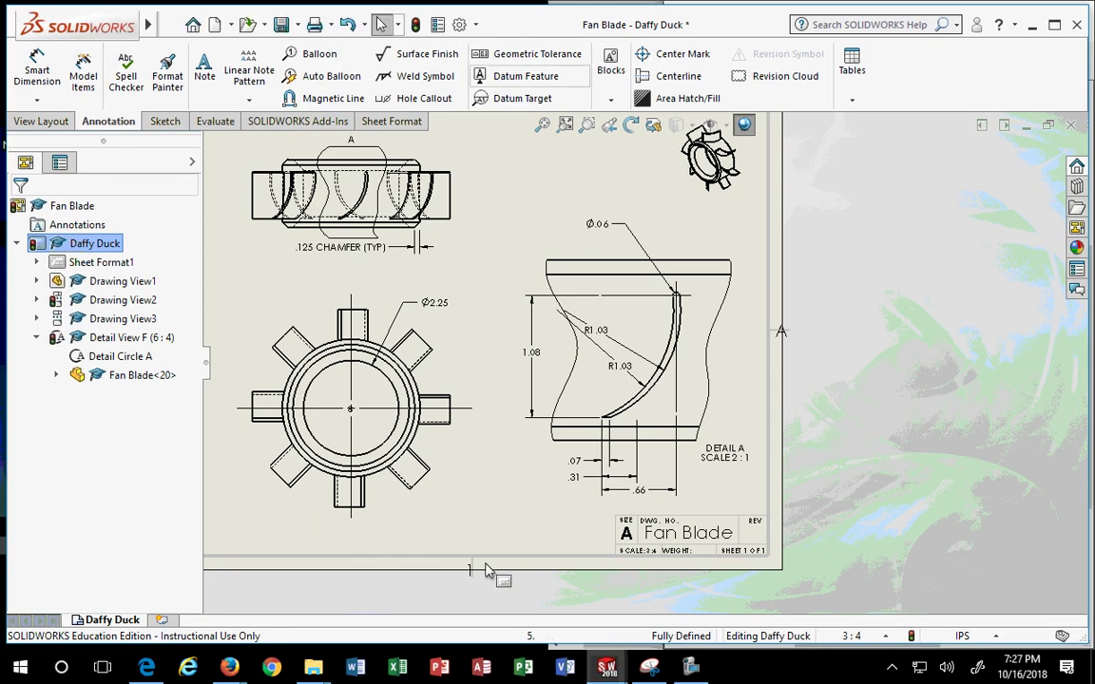
{"action": "left_click", "coordinate": [460, 25]}
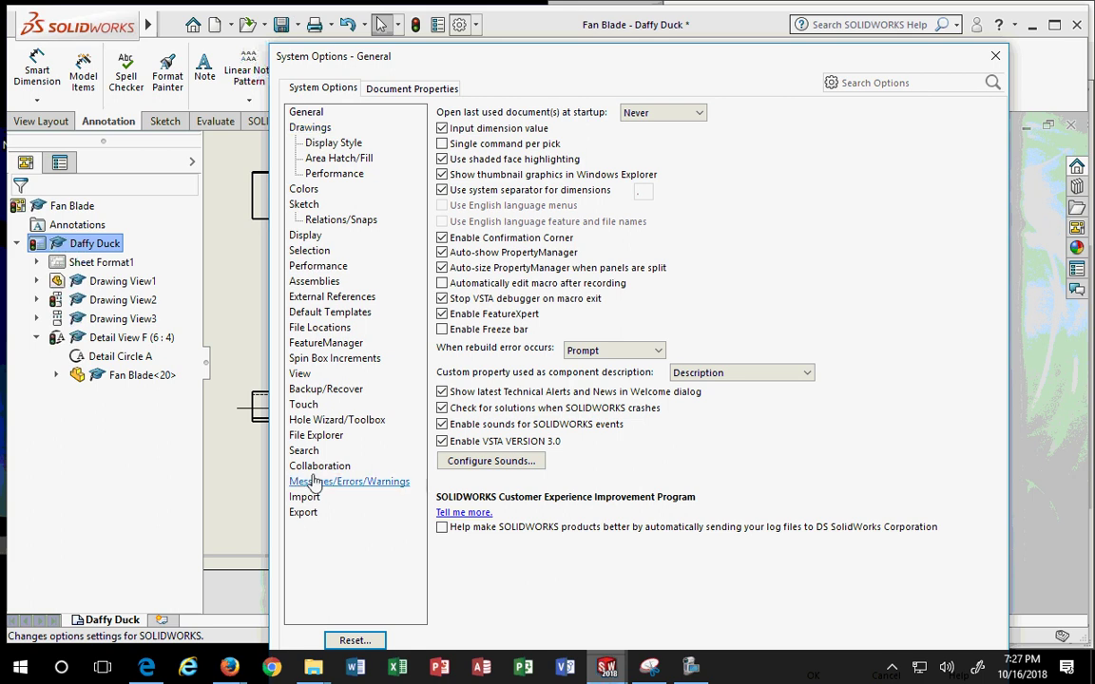
Look through the system options for drawings, sketch, selection, performance, assemblies and external references
{"action": "left_click", "coordinate": [312, 128]}
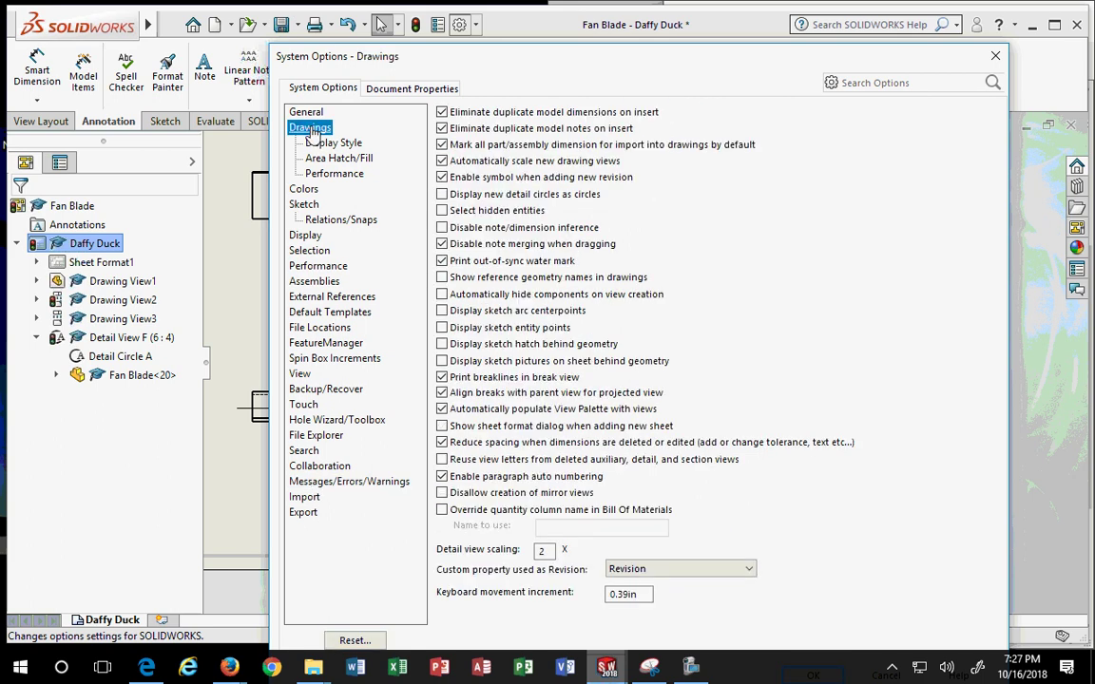
{"action": "left_click", "coordinate": [303, 206]}
{"action": "left_click", "coordinate": [323, 252]}
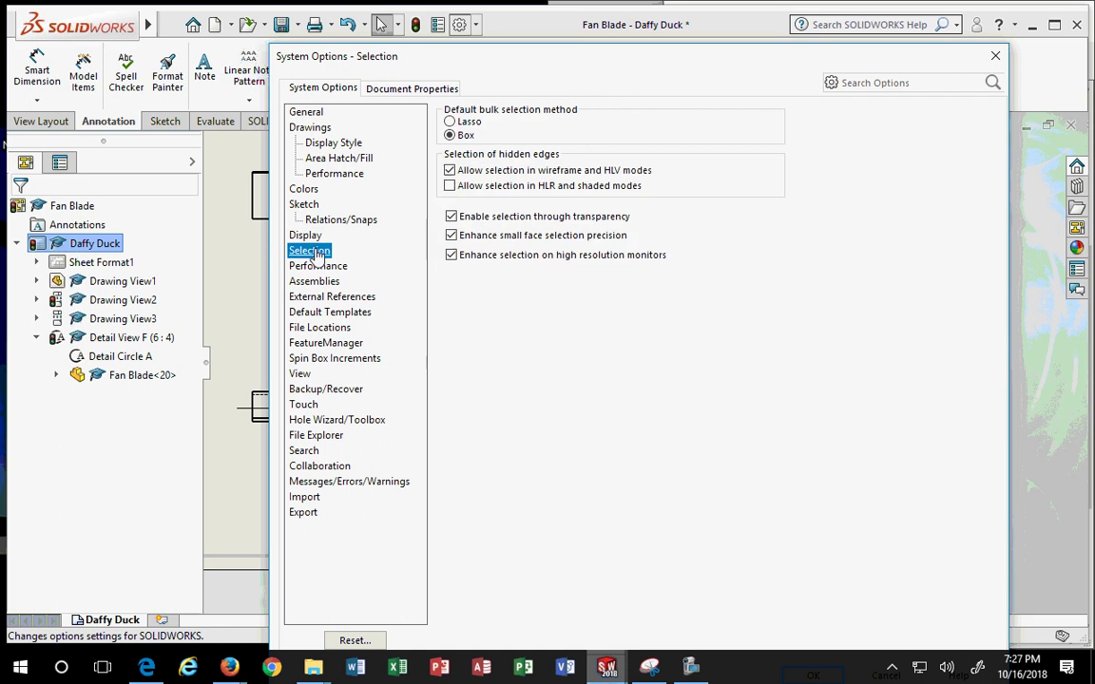
{"action": "left_click", "coordinate": [317, 269]}
{"action": "left_click", "coordinate": [314, 282]}
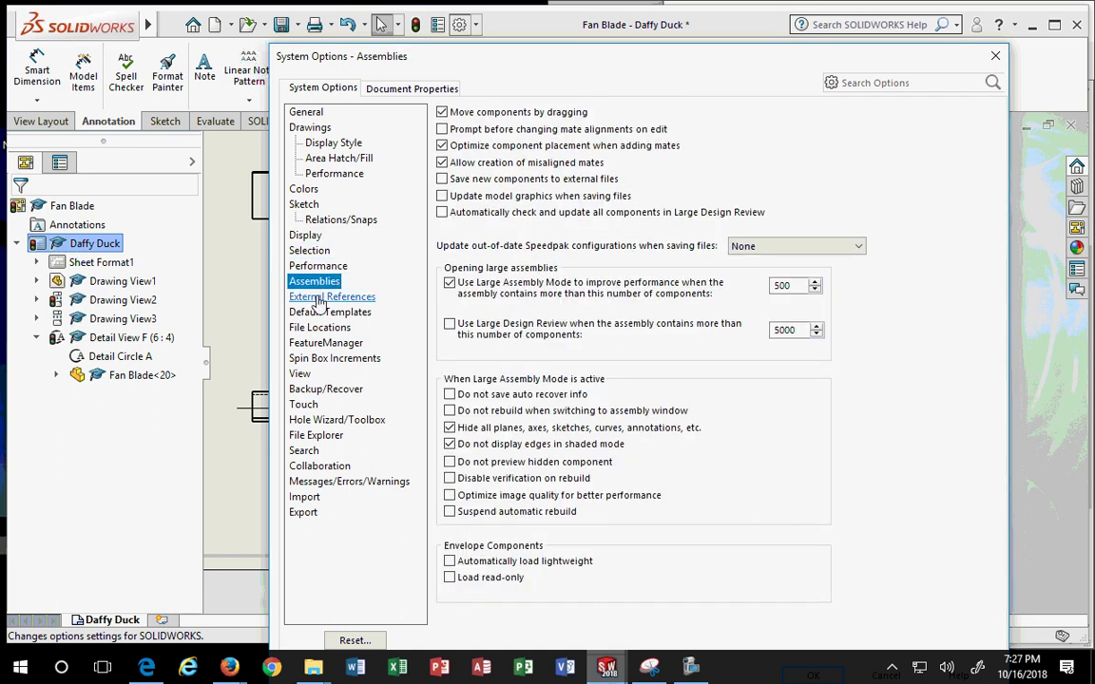
{"action": "left_click", "coordinate": [319, 296]}
Review the document properties for detailing, grid/snap, units, line font, line style and line thickness
{"action": "left_click", "coordinate": [409, 90]}
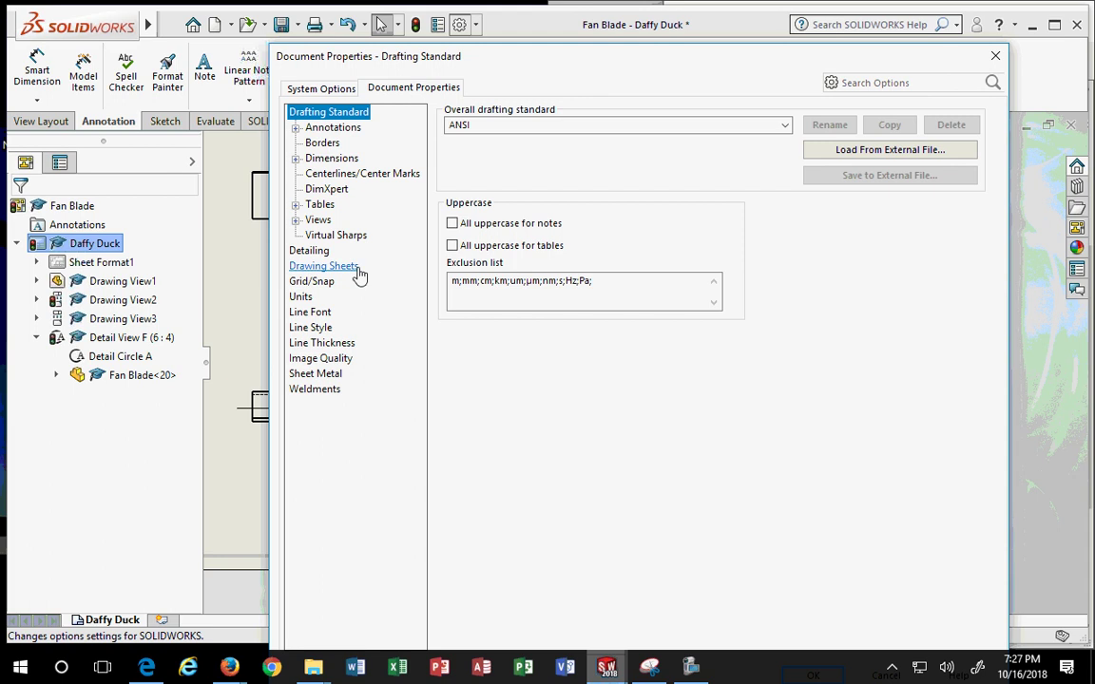
{"action": "left_click", "coordinate": [318, 253]}
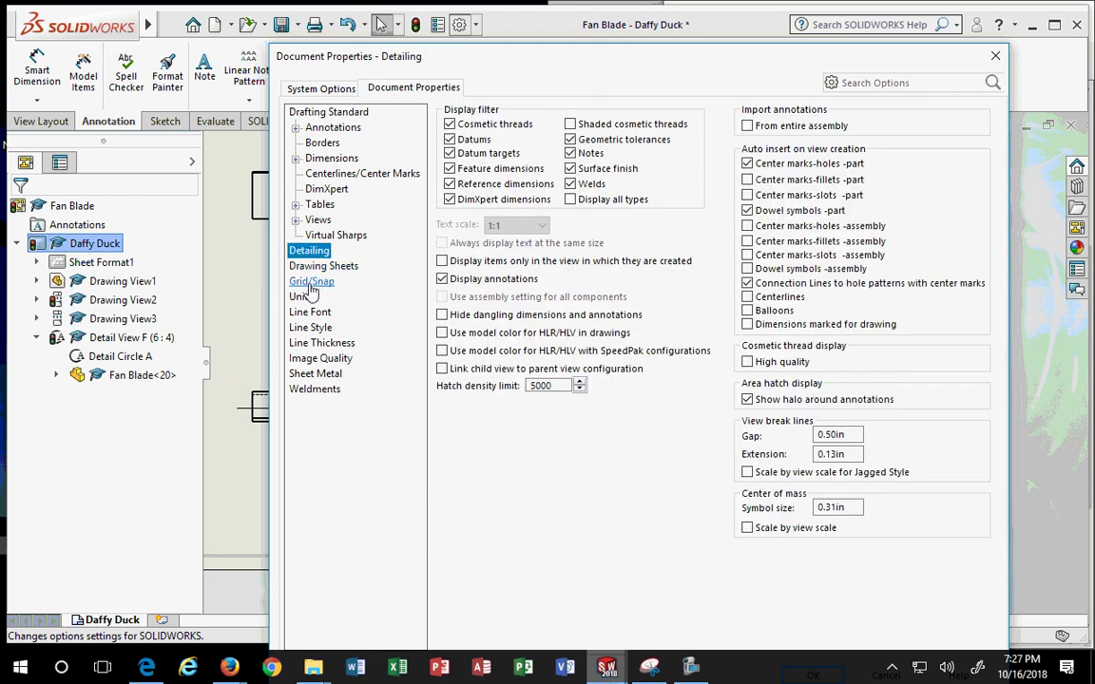
{"action": "left_click", "coordinate": [312, 283]}
{"action": "left_click", "coordinate": [302, 298]}
{"action": "left_click", "coordinate": [306, 313]}
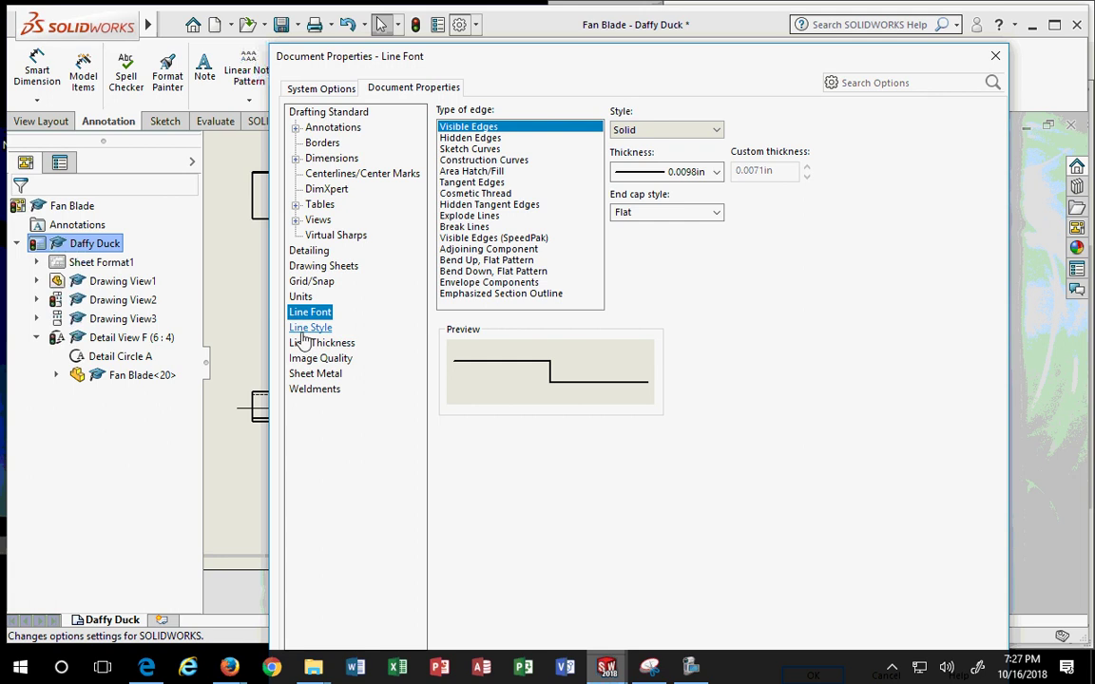
{"action": "left_click", "coordinate": [304, 328]}
{"action": "left_click", "coordinate": [306, 343]}
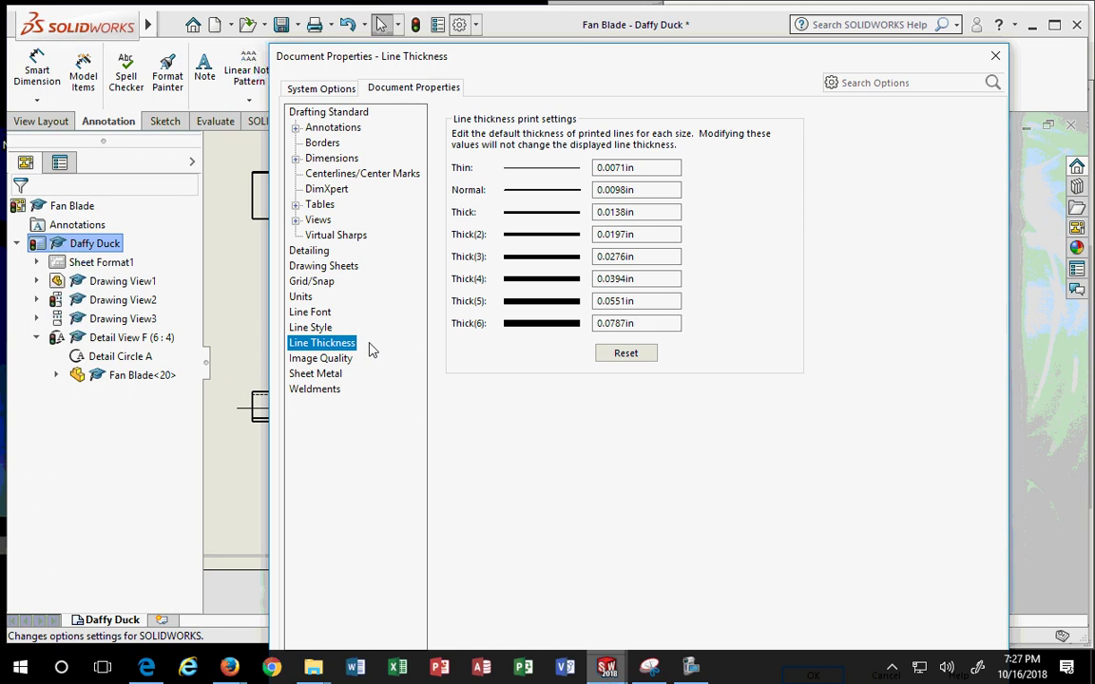
In the document's dimension properties, set the offset distances to 0.5 in from the model and 0.375 in between dimensions
{"action": "left_click", "coordinate": [333, 175]}
{"action": "left_click", "coordinate": [333, 160]}
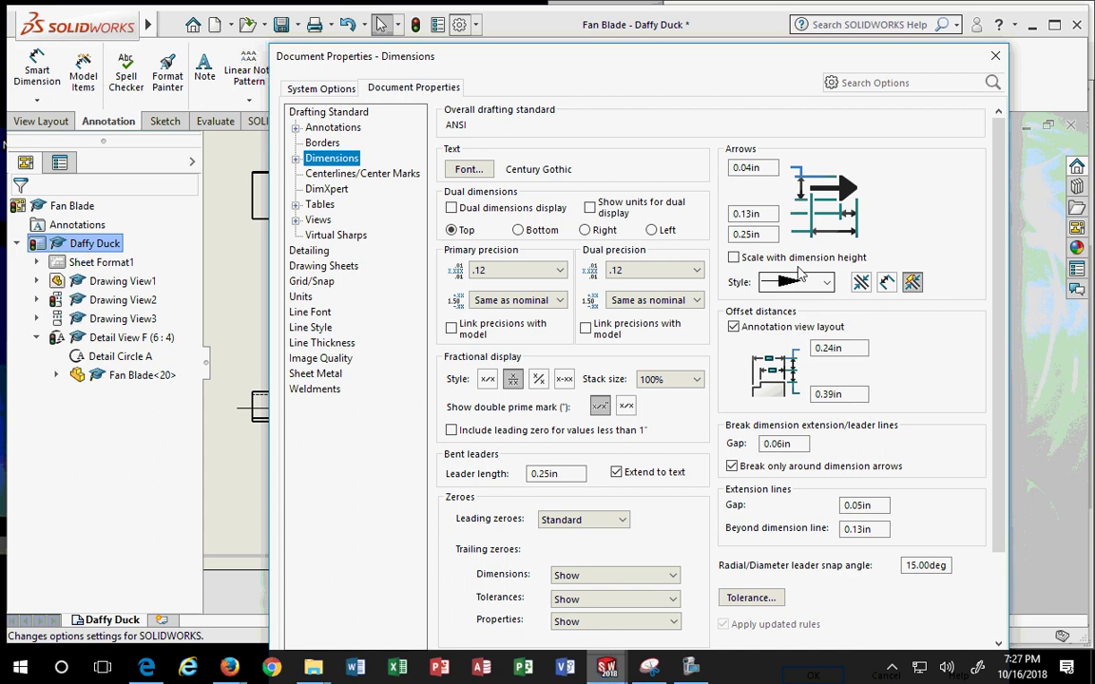
{"action": "scroll", "coordinate": [506, 409], "scroll_direction": "down", "scroll_amount": 1}
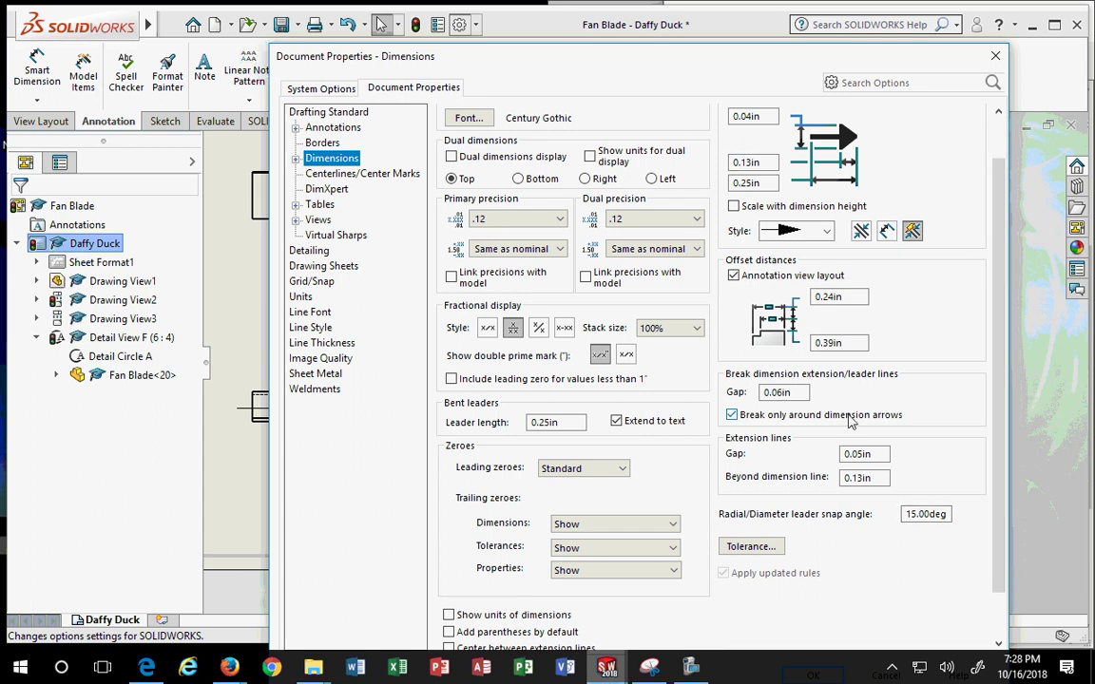
{"action": "scroll", "coordinate": [756, 214], "scroll_direction": "up", "scroll_amount": 1}
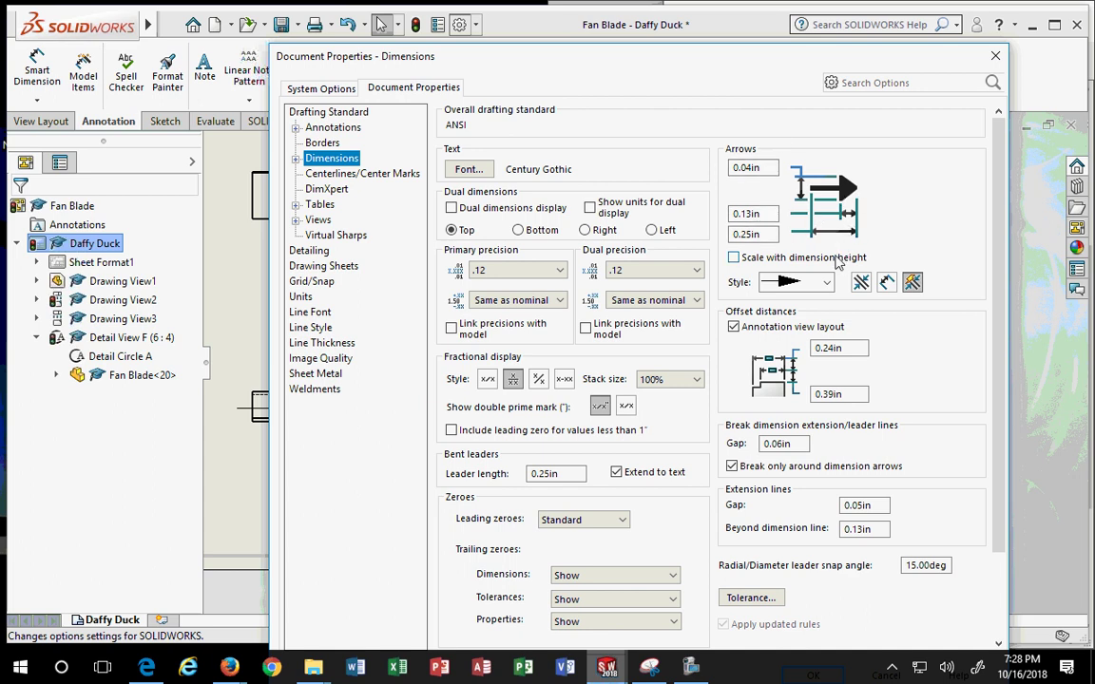
{"action": "scroll", "coordinate": [723, 326], "scroll_direction": "down", "scroll_amount": 1}
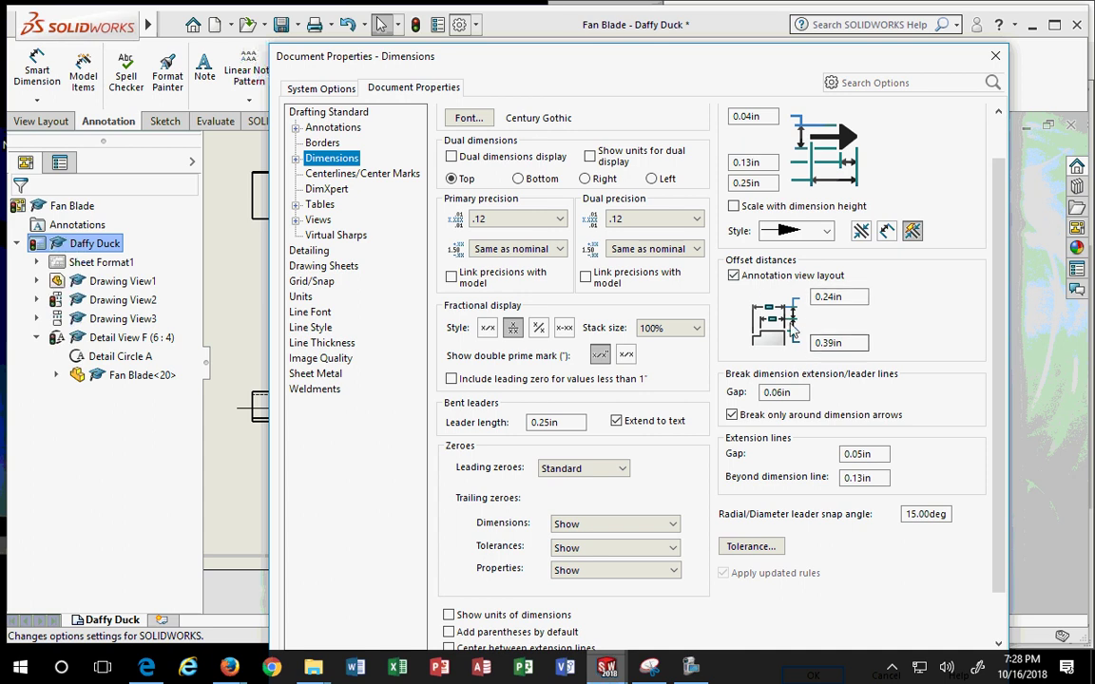
{"action": "double_click", "coordinate": [857, 345]}
{"action": "type", "text": ".5"}
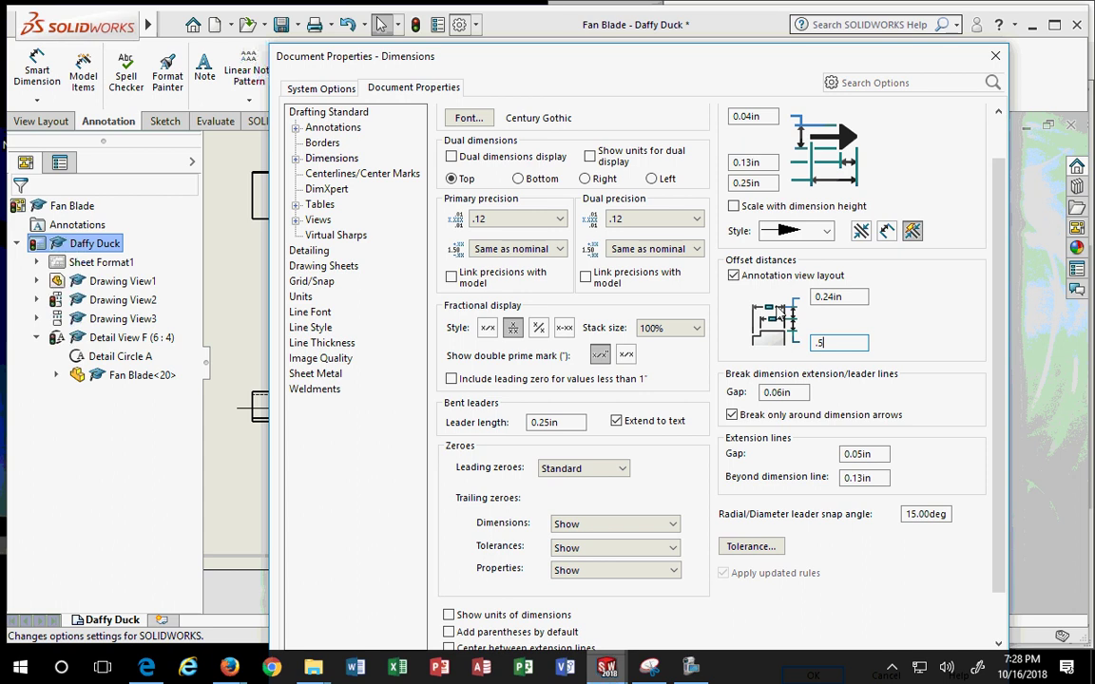
{"action": "double_click", "coordinate": [837, 297]}
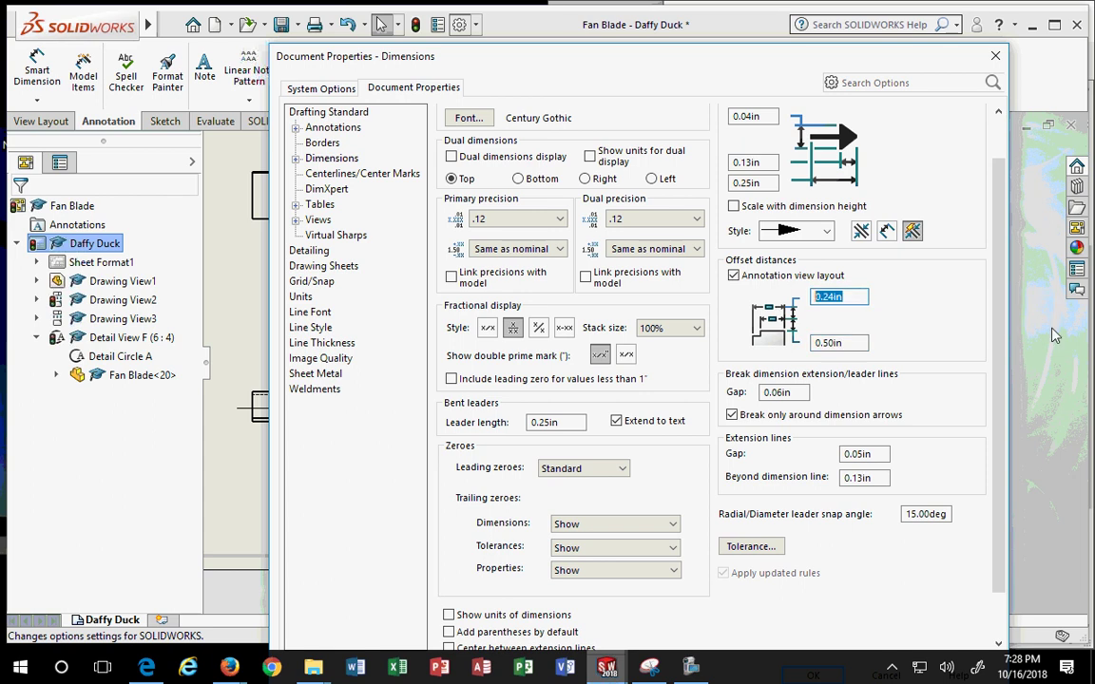
{"action": "type", "text": ".375"}
Check the primary precision choices, keeping .12, and switch trailing zeroes for dimensions to Remove and back to Show
{"action": "left_click", "coordinate": [551, 220]}
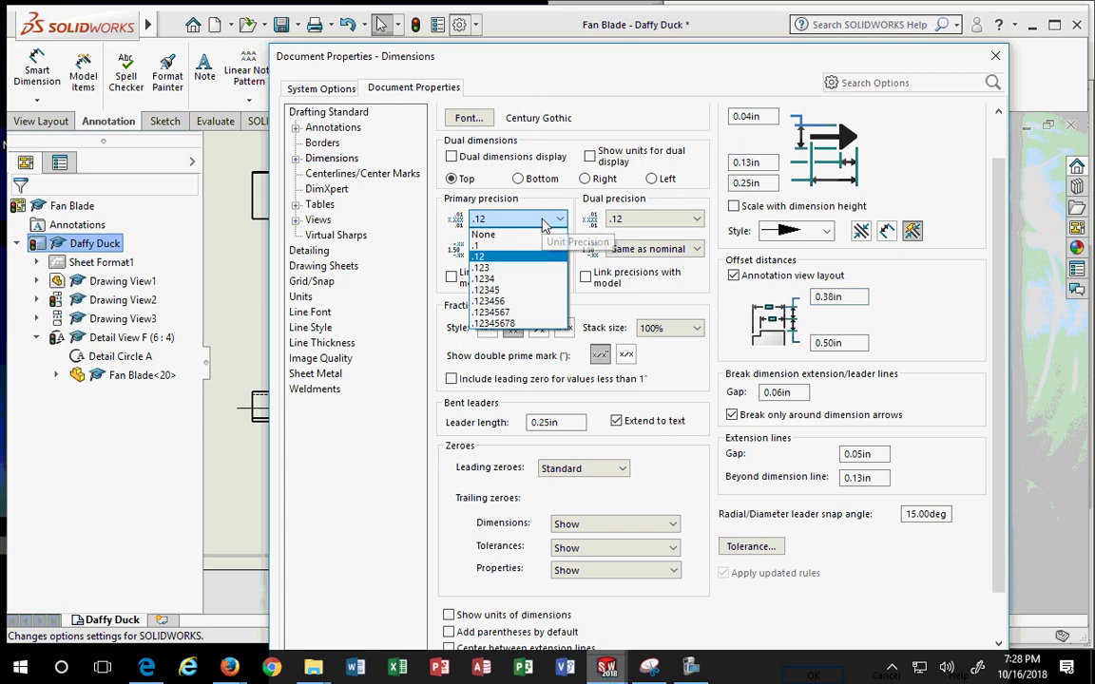
{"action": "left_click", "coordinate": [504, 258]}
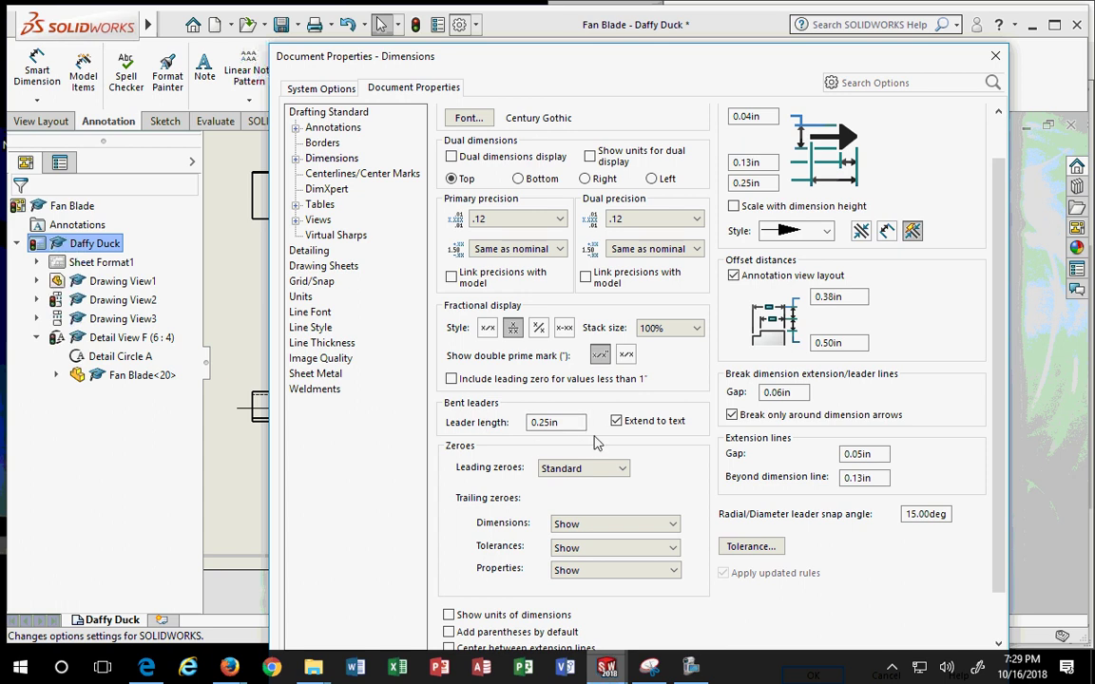
{"action": "left_click", "coordinate": [599, 524]}
{"action": "left_click", "coordinate": [599, 539]}
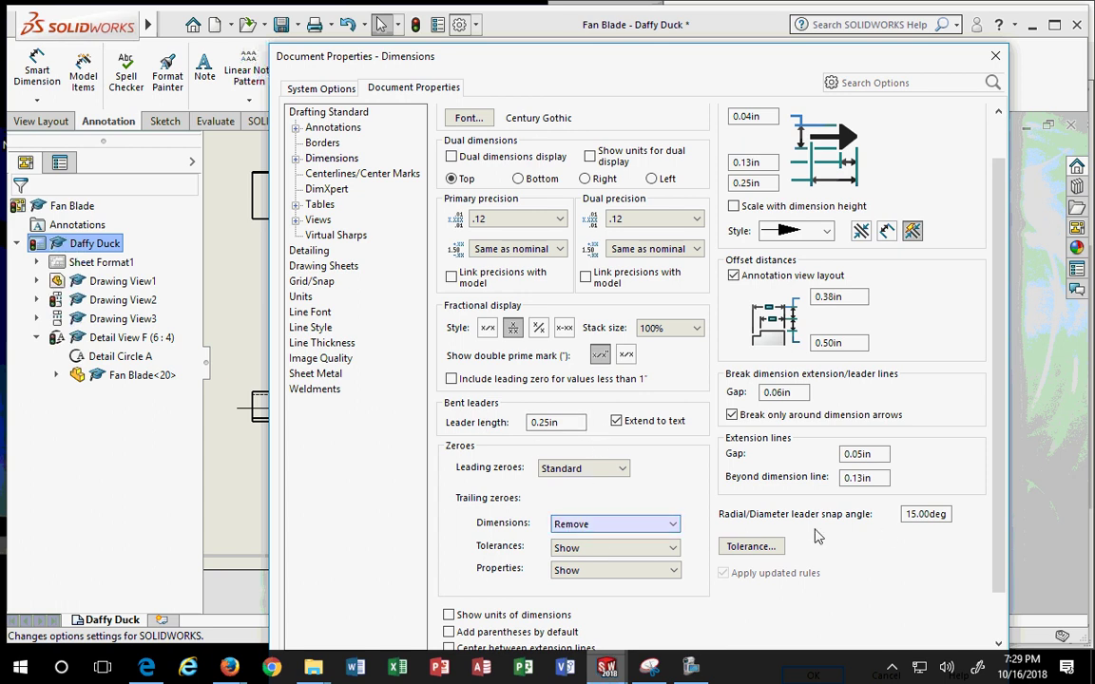
{"action": "key", "text": "Up"}
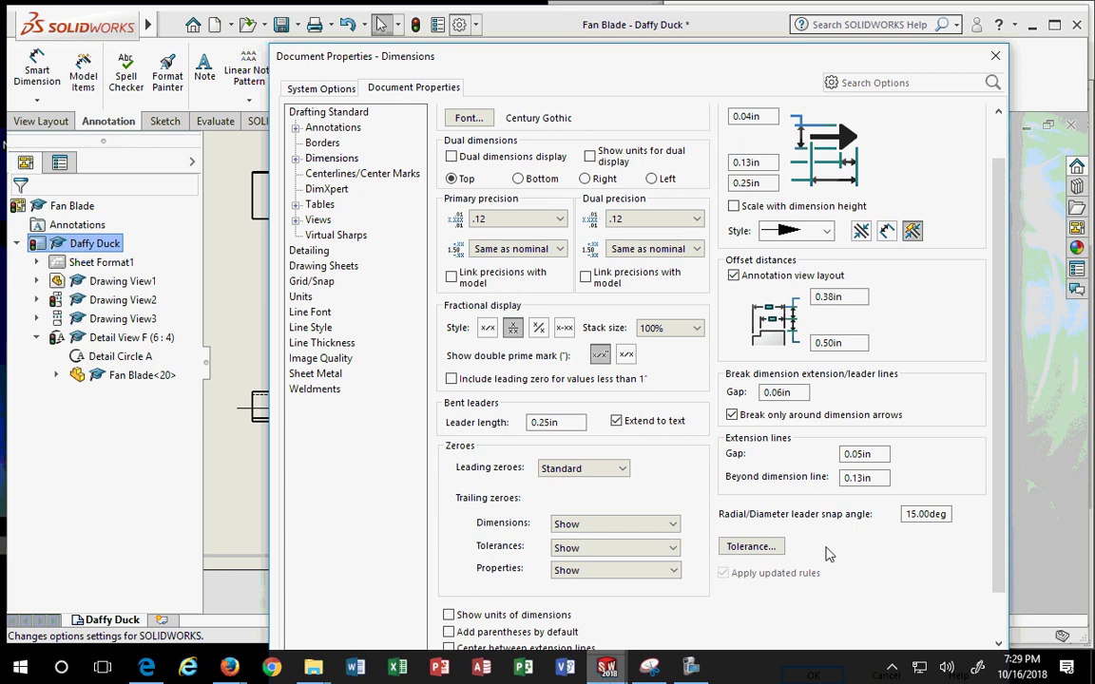
Set the extension lines' gap to 0.125 in and their length beyond the dimension line to 0.0625 in
{"action": "scroll", "coordinate": [826, 554], "scroll_direction": "down", "scroll_amount": 2}
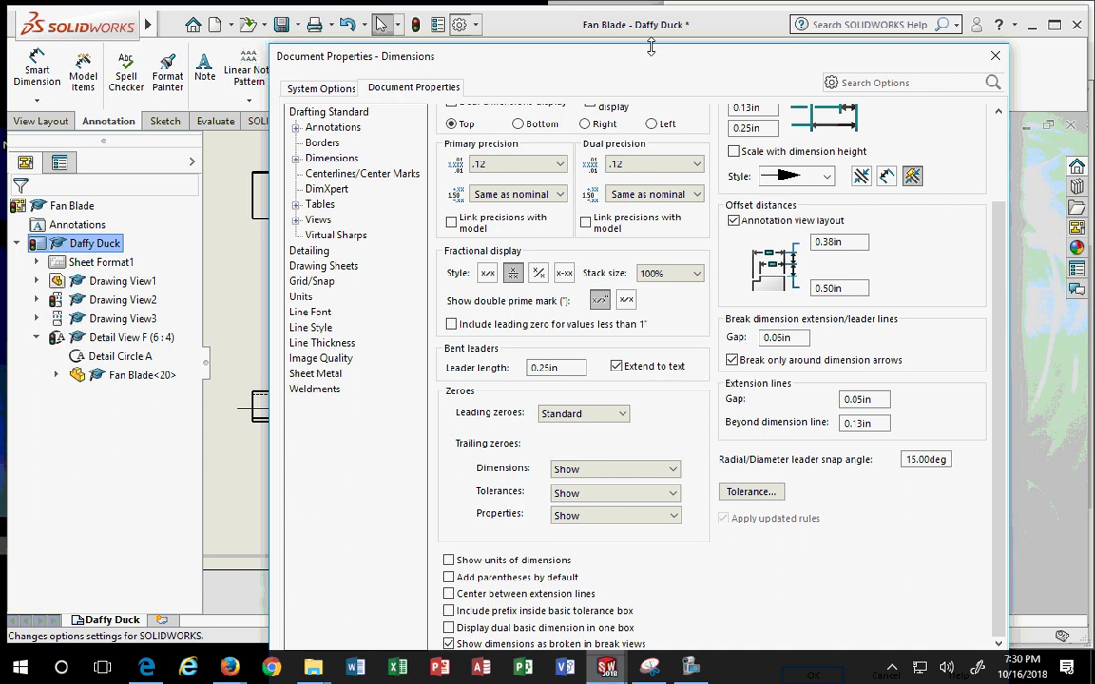
{"action": "mouse_move", "coordinate": [660, 60]}
{"action": "left_mouse_down"}
{"action": "mouse_move", "coordinate": [668, 168]}
{"action": "mouse_move", "coordinate": [652, 50]}
{"action": "left_mouse_up"}
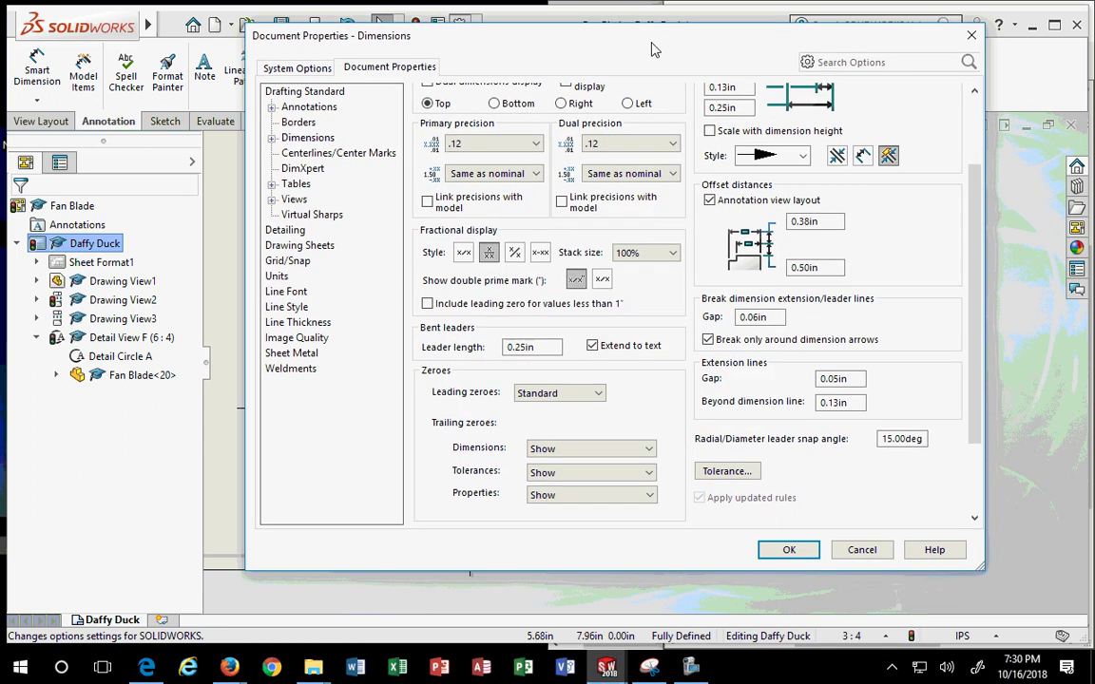
{"action": "scroll", "coordinate": [937, 351], "scroll_direction": "down", "scroll_amount": 3}
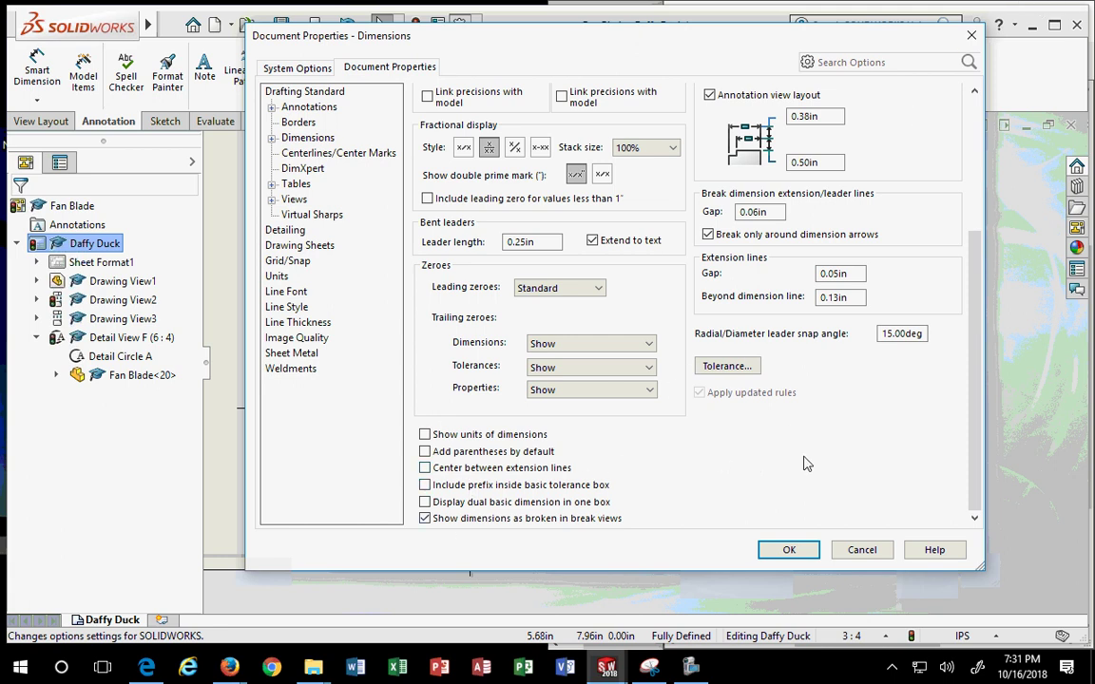
{"action": "scroll", "coordinate": [925, 484], "scroll_direction": "up", "scroll_amount": 1}
{"action": "scroll", "coordinate": [927, 485], "scroll_direction": "up", "scroll_amount": 2}
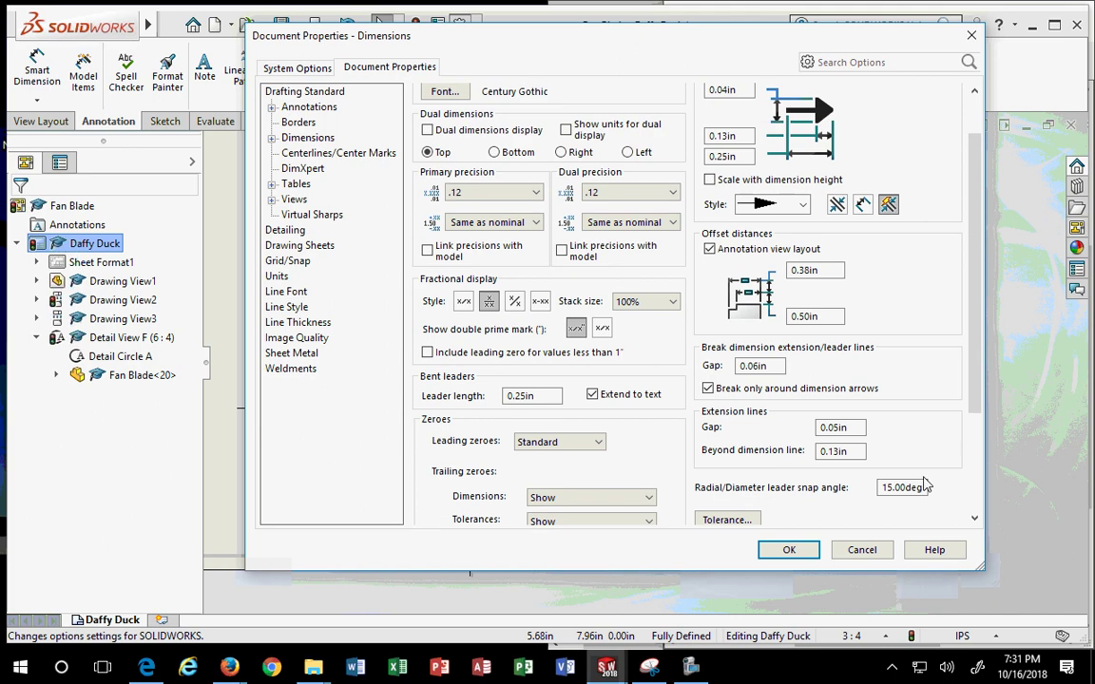
{"action": "scroll", "coordinate": [820, 499], "scroll_direction": "down", "scroll_amount": 2}
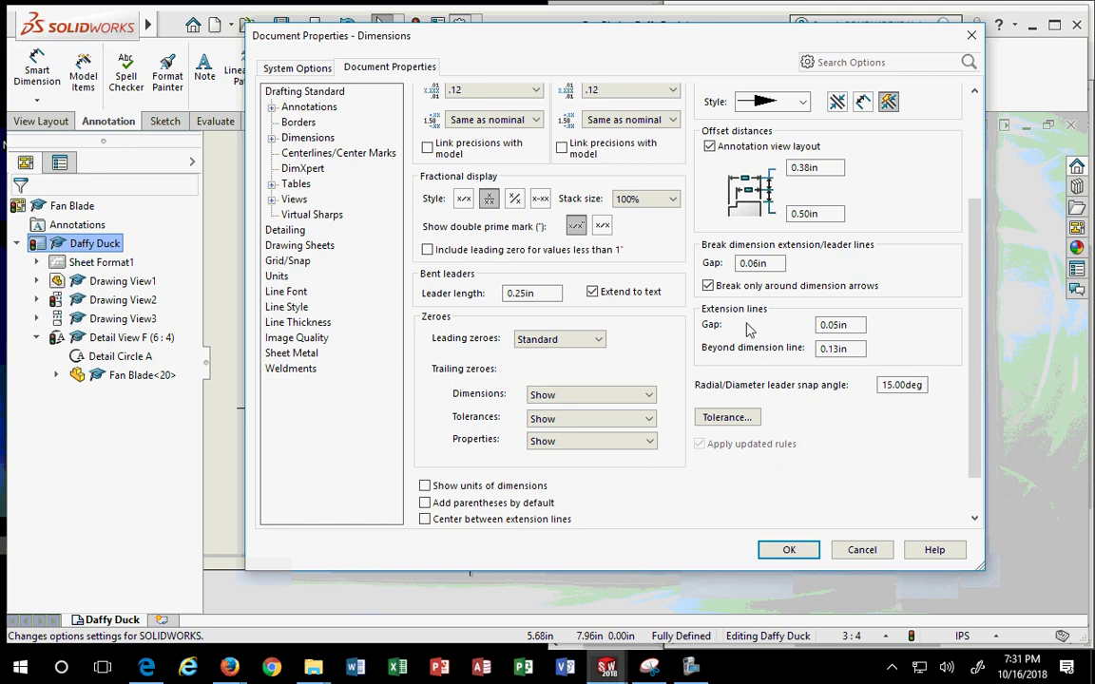
{"action": "scroll", "coordinate": [700, 299], "scroll_direction": "up", "scroll_amount": 1}
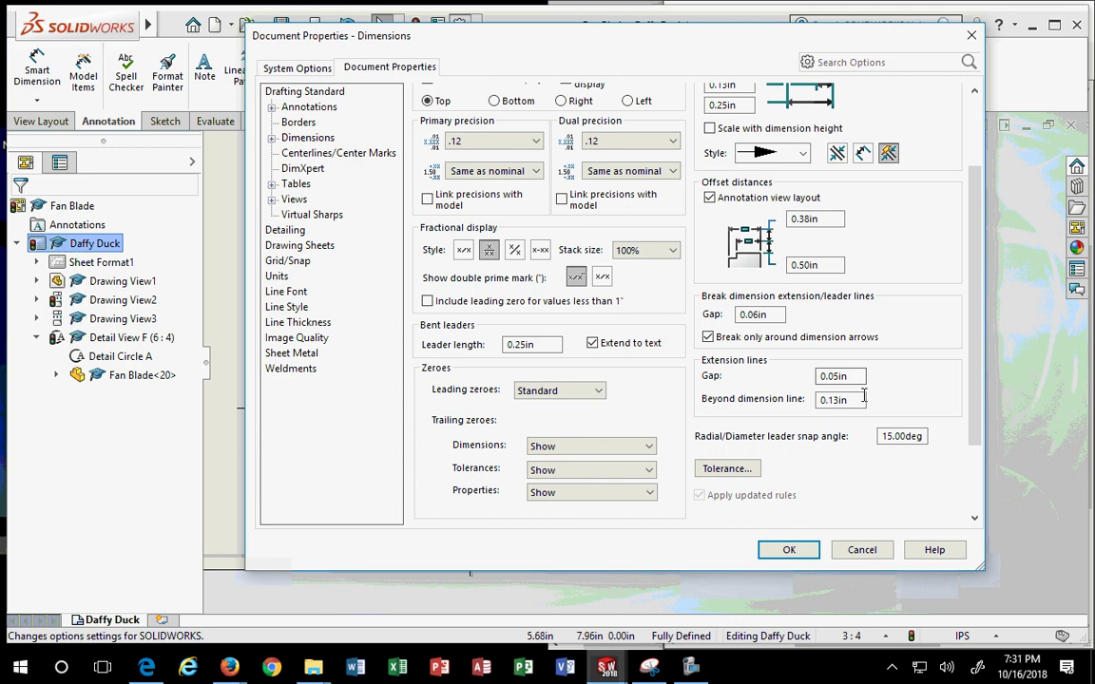
{"action": "double_click", "coordinate": [837, 376]}
{"action": "type", "text": ".125"}
{"action": "left_click", "coordinate": [859, 400]}
{"action": "left_click_drag", "start_coordinate": [858, 401], "coordinate": [757, 420]}
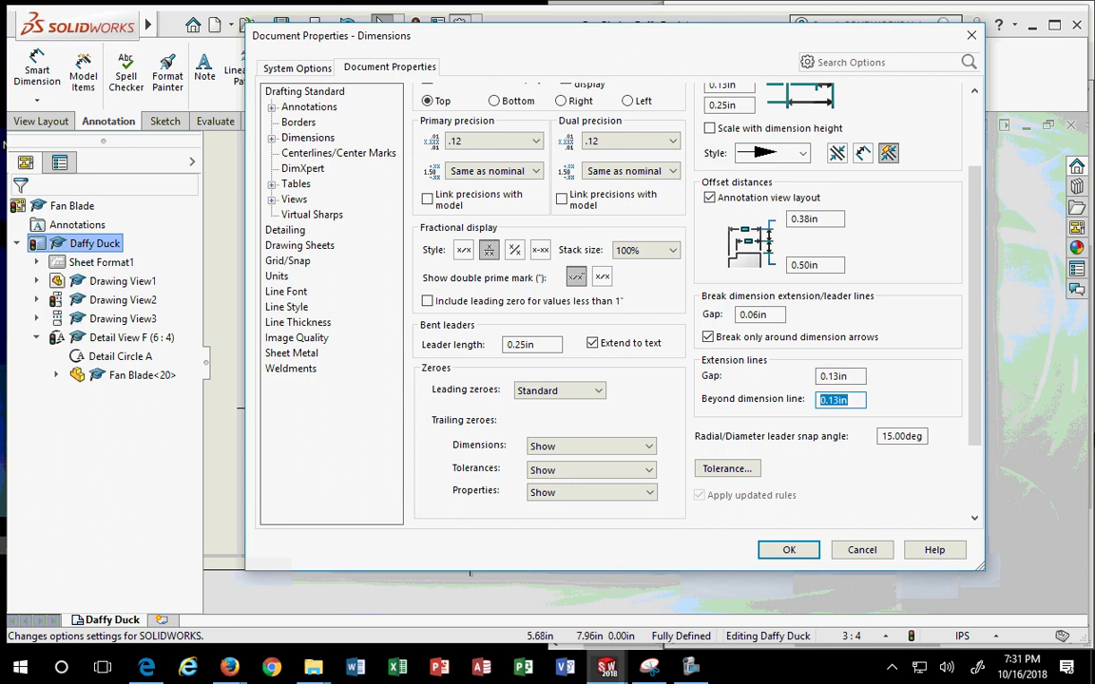
{"action": "type", "text": ".0625"}
Enlarge and reposition the options dialog so its lower part fits on screen, and apply the document property changes
{"action": "left_click_drag", "start_coordinate": [993, 420], "coordinate": [995, 390]}
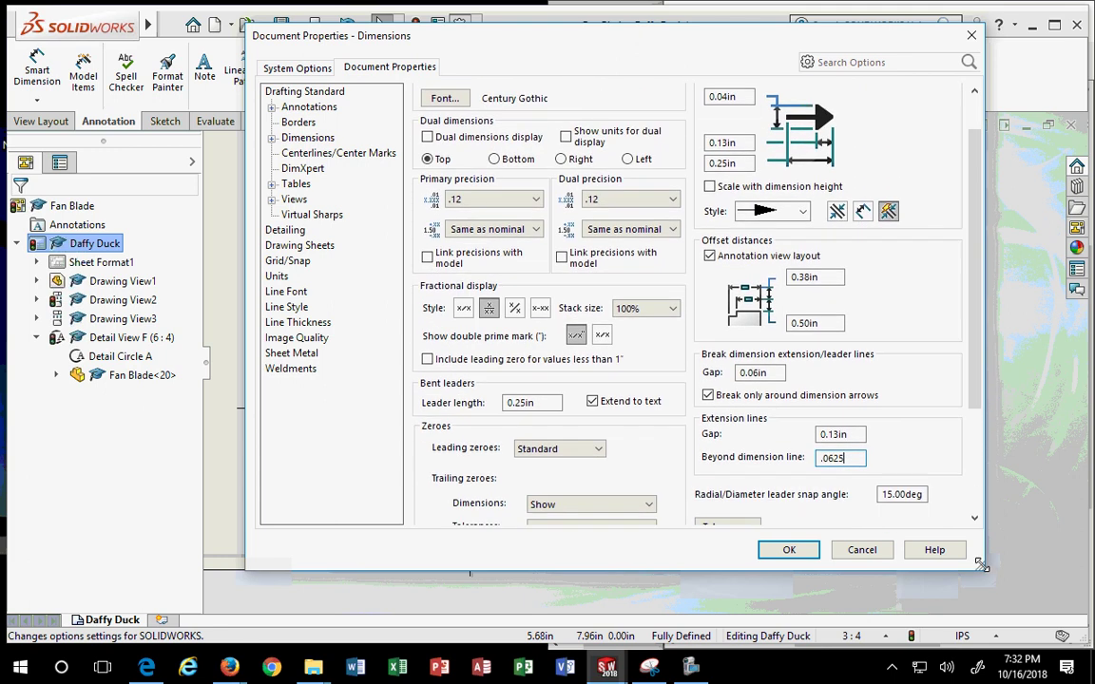
{"action": "left_click_drag", "start_coordinate": [984, 570], "coordinate": [1052, 646]}
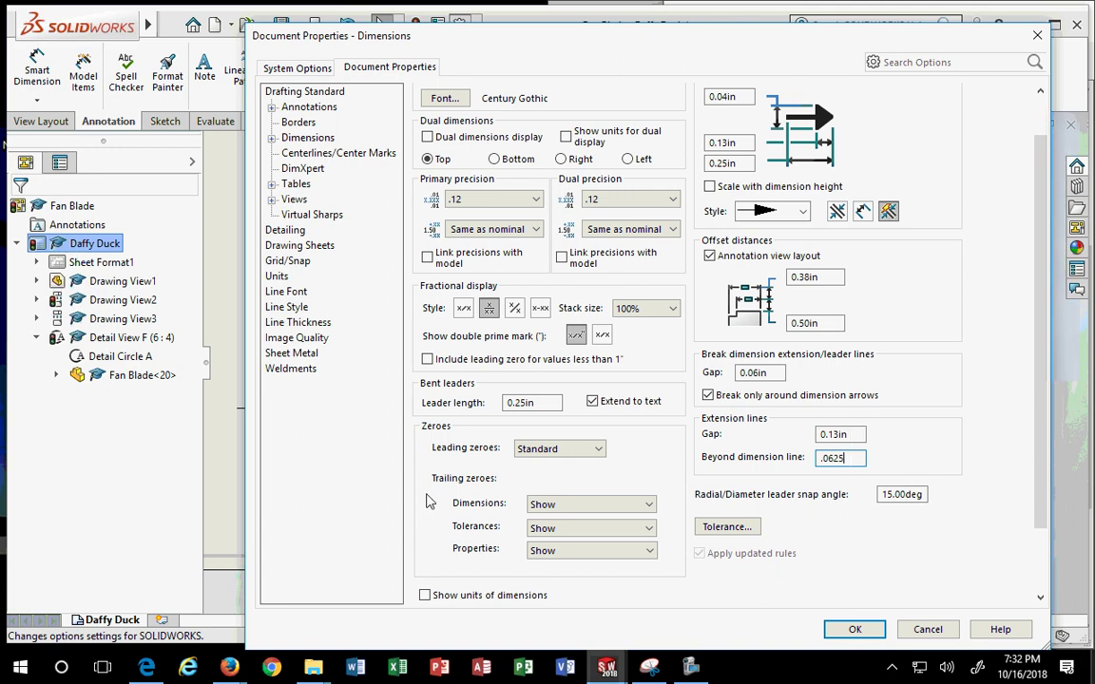
{"action": "mouse_move", "coordinate": [652, 50]}
{"action": "left_mouse_down"}
{"action": "mouse_move", "coordinate": [582, 44]}
{"action": "mouse_move", "coordinate": [651, 65]}
{"action": "left_mouse_up"}
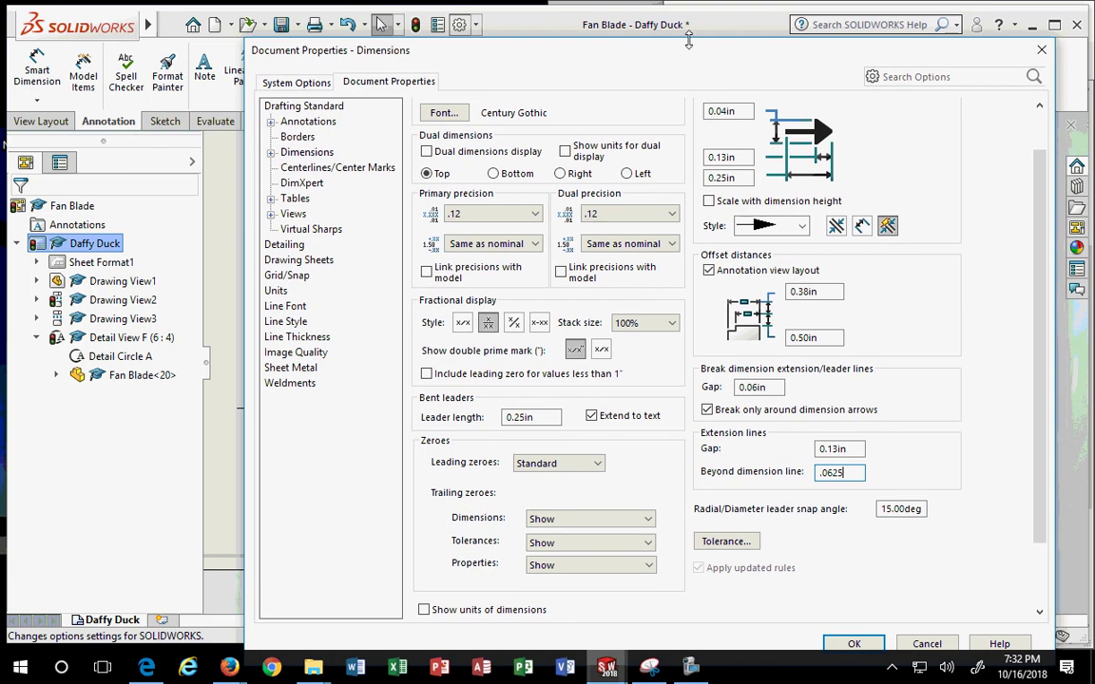
{"action": "mouse_move", "coordinate": [688, 41]}
{"action": "left_mouse_down"}
{"action": "mouse_move", "coordinate": [681, 66]}
{"action": "mouse_move", "coordinate": [673, 26]}
{"action": "left_mouse_up"}
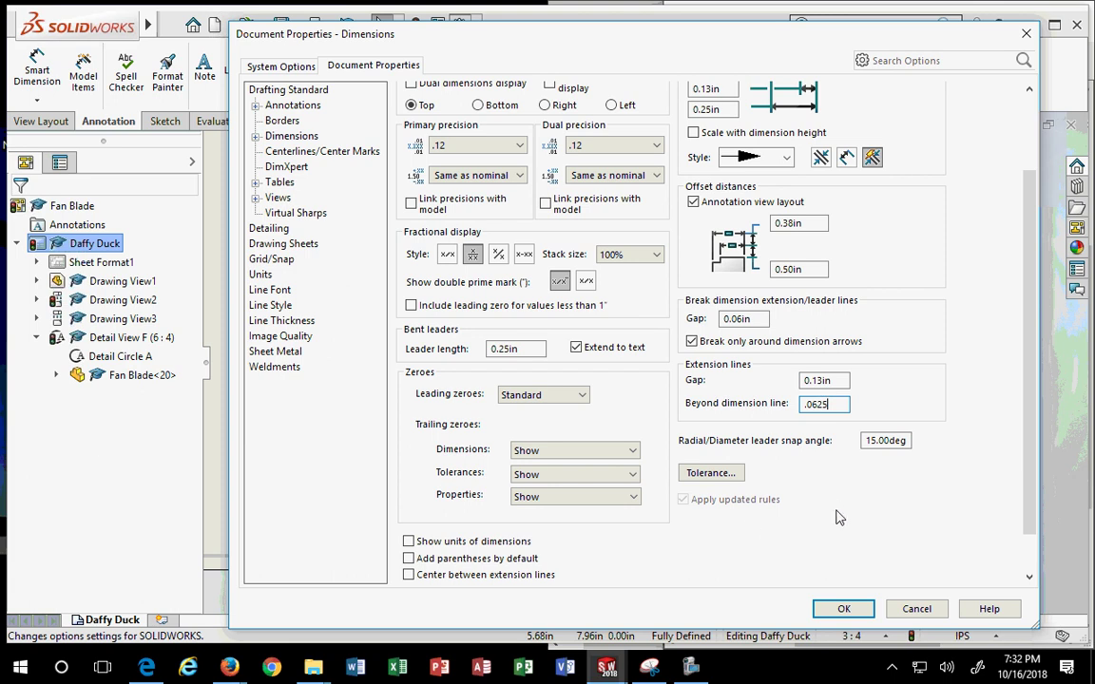
{"action": "left_click", "coordinate": [843, 609]}
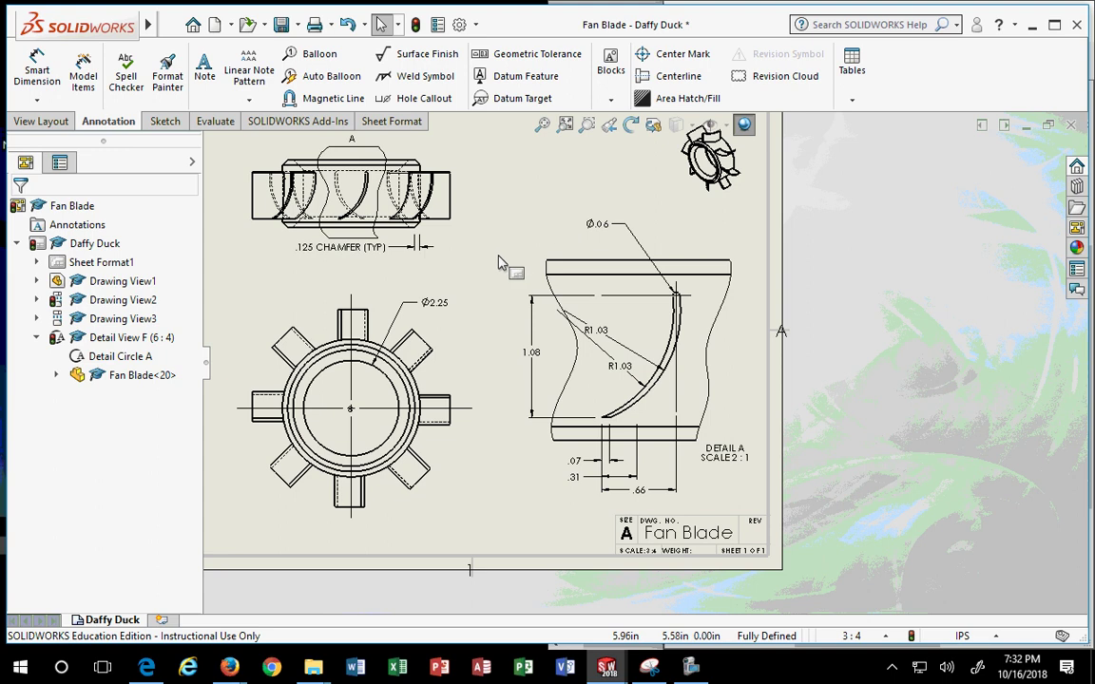
Check the extension lines around Detail A, and move the .31 dimension slightly farther down from the .07 dimension
{"action": "scroll", "coordinate": [632, 447], "scroll_direction": "up", "scroll_amount": 2}
{"action": "scroll", "coordinate": [624, 420], "scroll_direction": "down", "scroll_amount": 5}
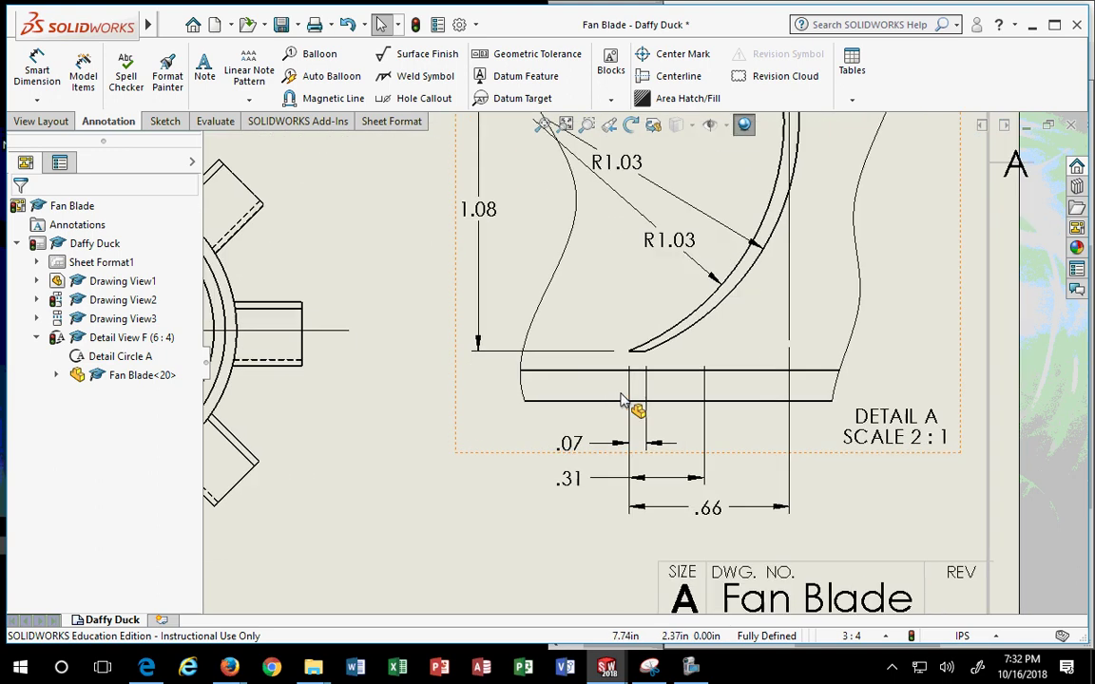
{"action": "left_click", "coordinate": [607, 338]}
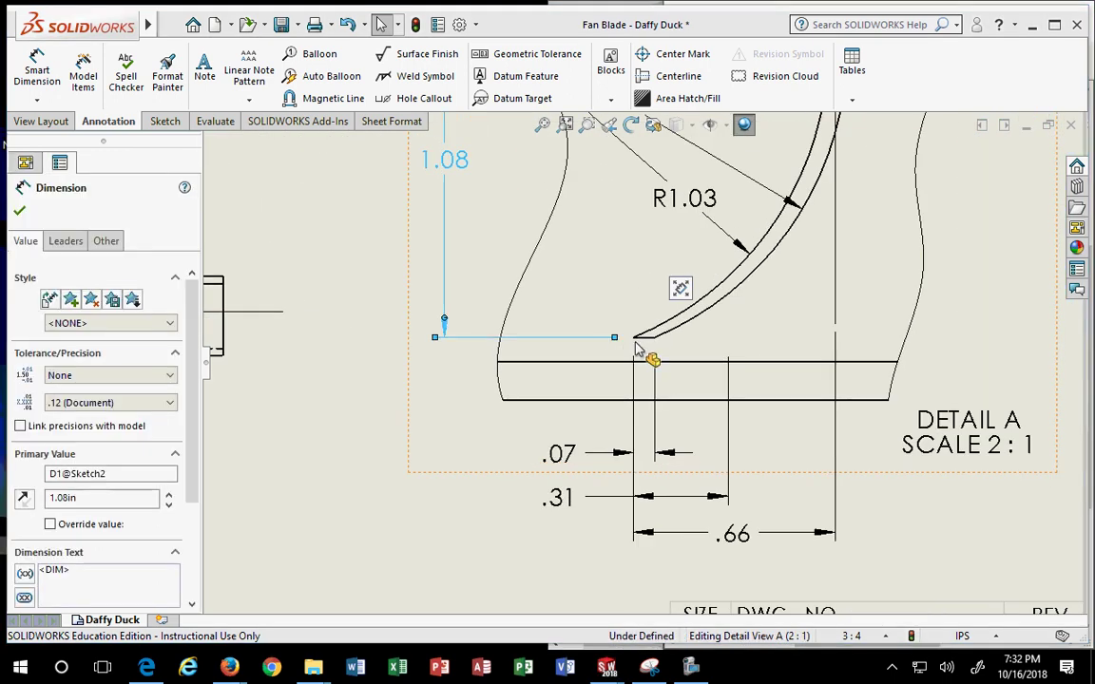
{"action": "left_click", "coordinate": [570, 599]}
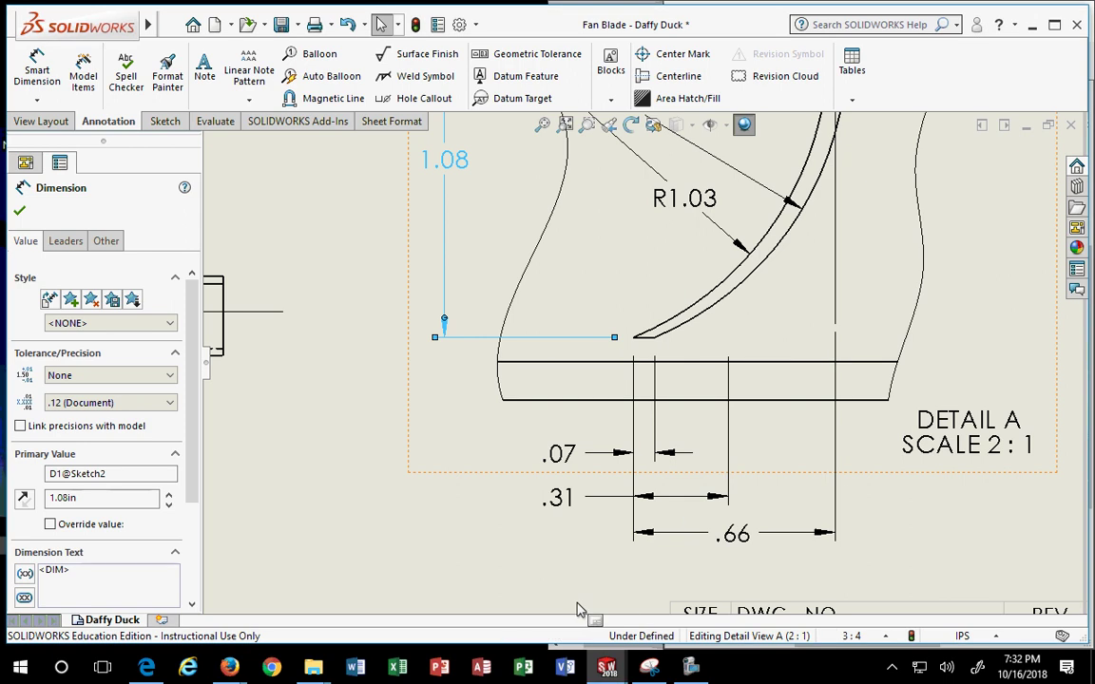
{"action": "scroll", "coordinate": [618, 553], "scroll_direction": "down", "scroll_amount": 3}
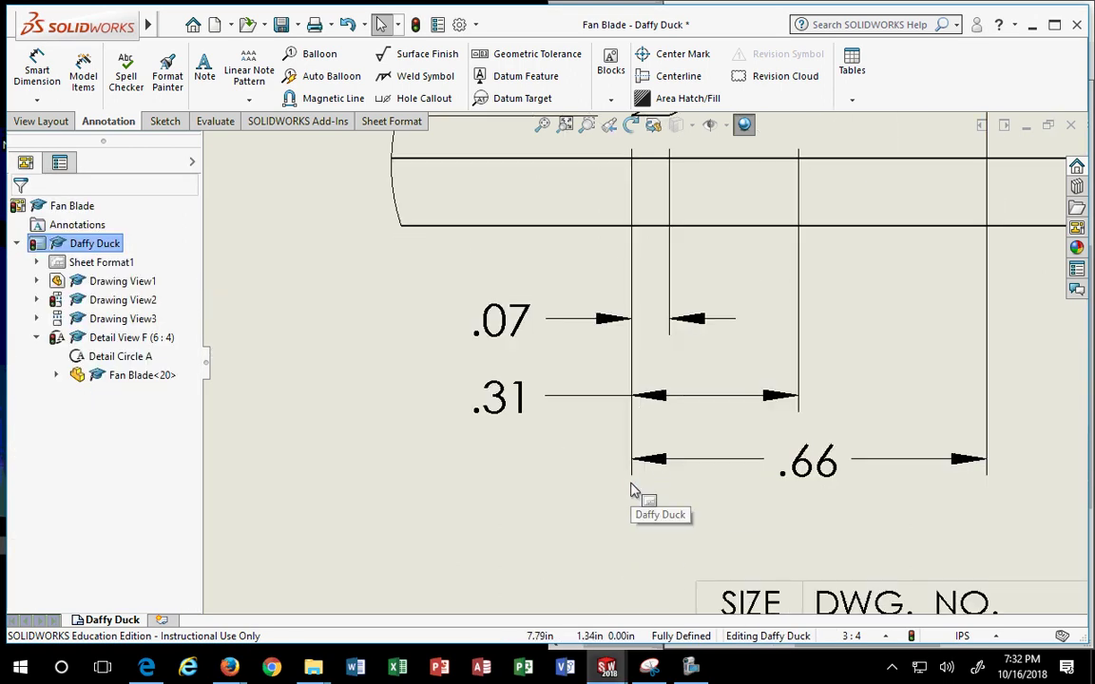
{"action": "scroll", "coordinate": [629, 496], "scroll_direction": "up", "scroll_amount": 2}
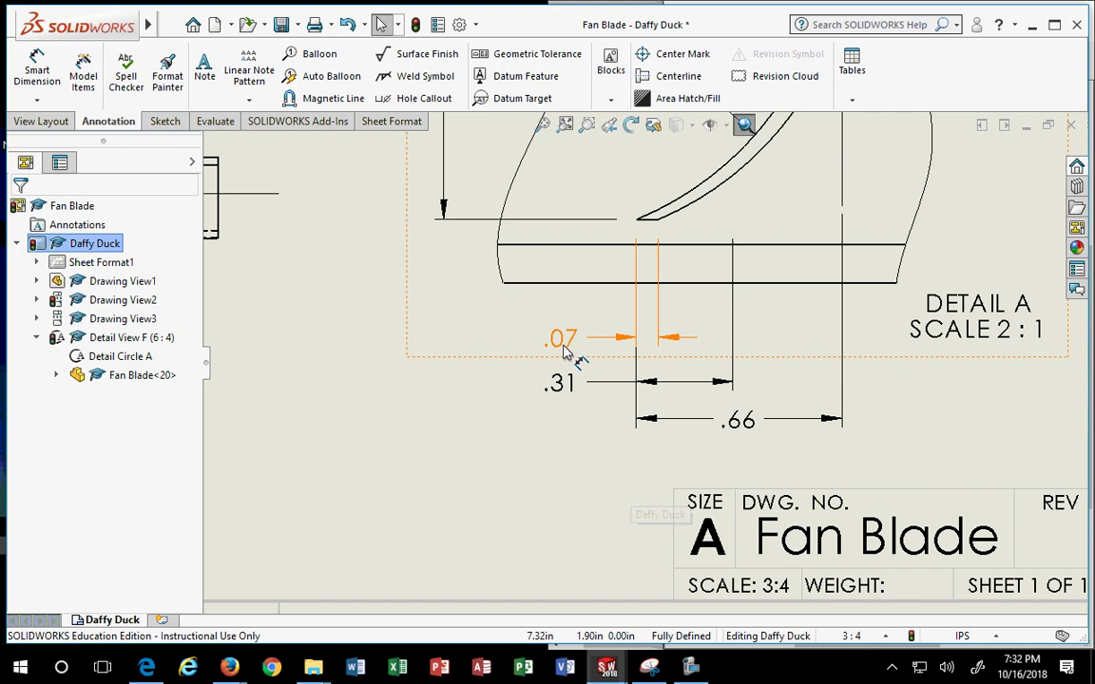
{"action": "left_click_drag", "start_coordinate": [568, 349], "coordinate": [561, 387]}
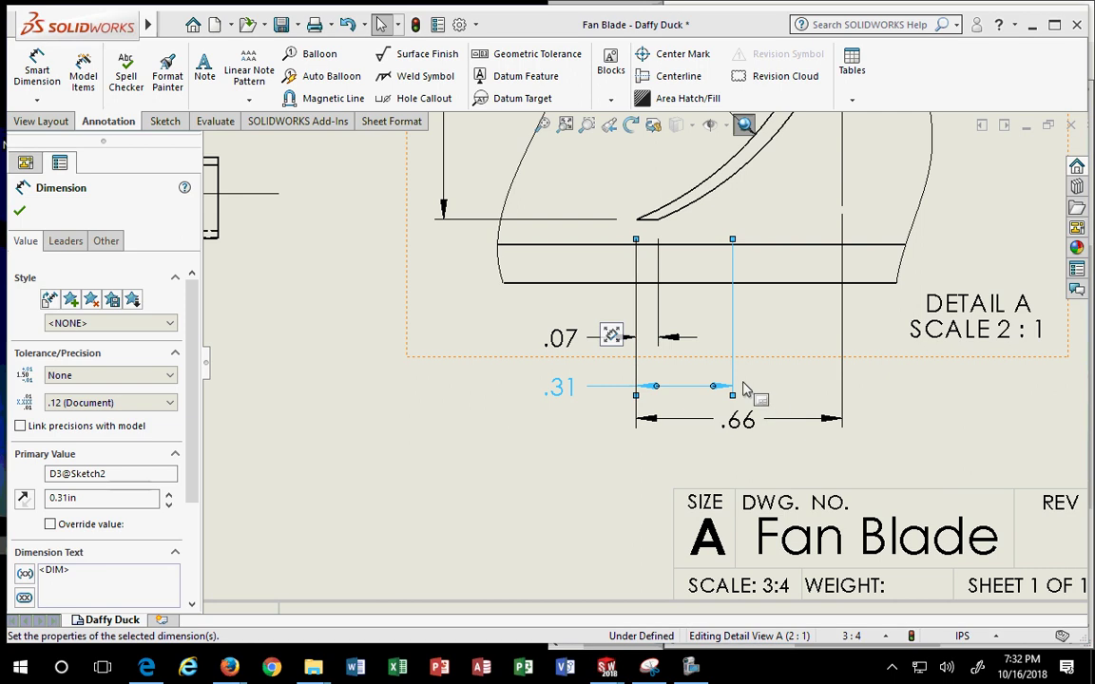
Move the .66 and .31 dimensions farther below Detail A and line up the .66 text beneath the .31 text
{"action": "left_click_drag", "start_coordinate": [754, 436], "coordinate": [748, 496]}
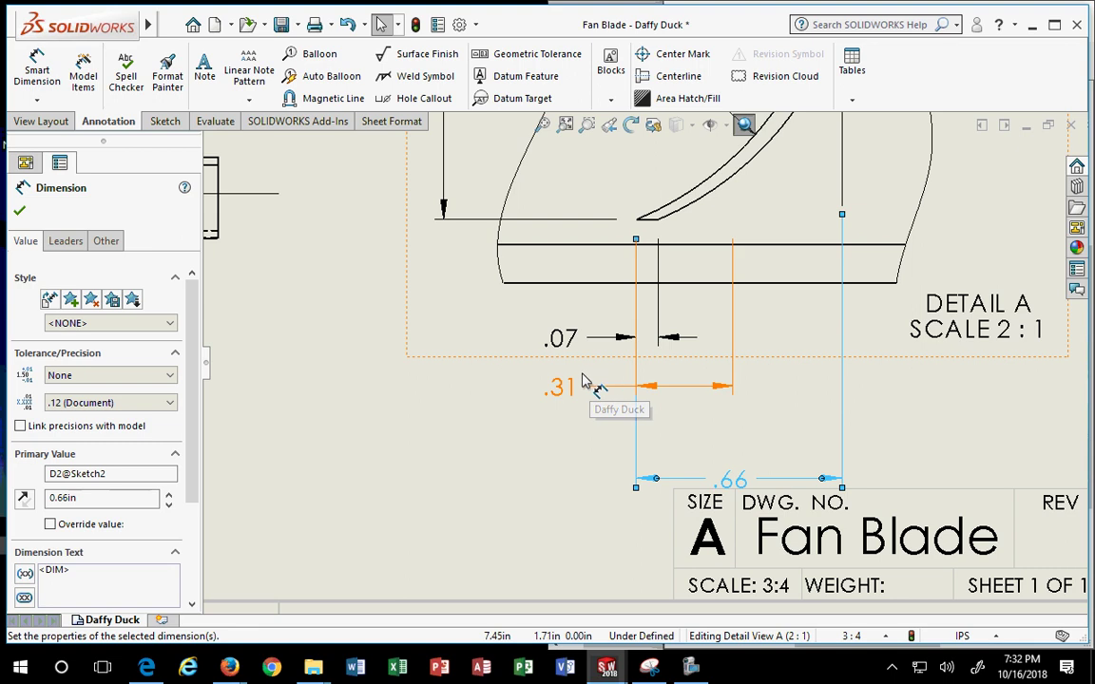
{"action": "left_click_drag", "start_coordinate": [599, 384], "coordinate": [566, 423]}
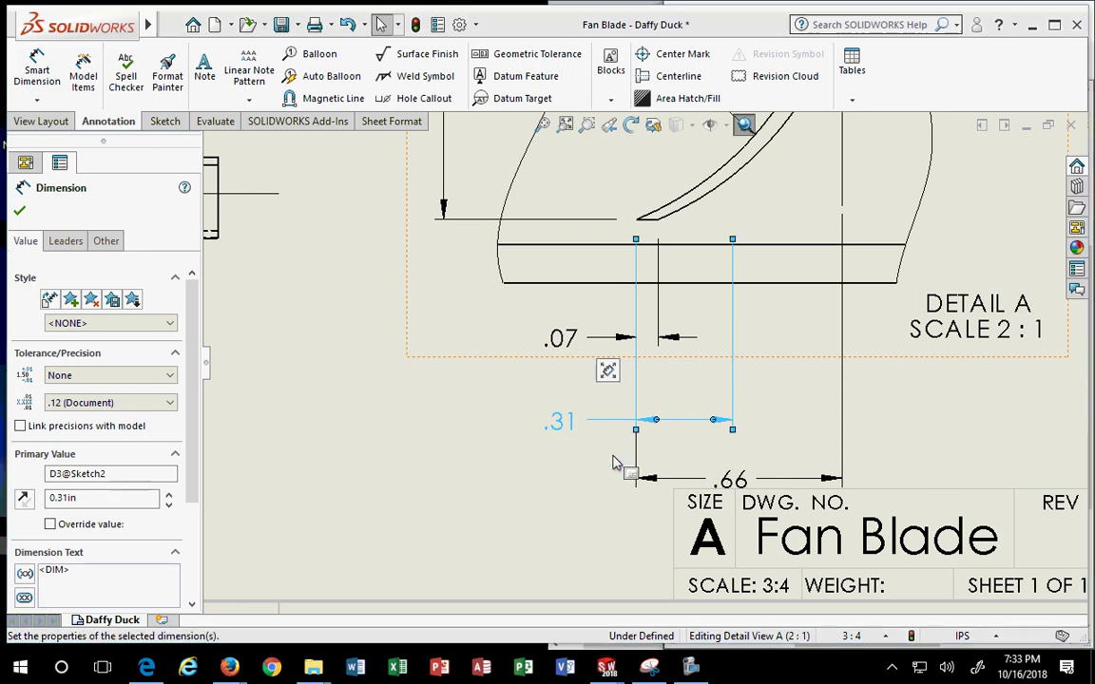
{"action": "mouse_move", "coordinate": [726, 477]}
{"action": "left_mouse_down"}
{"action": "mouse_move", "coordinate": [744, 468]}
{"action": "mouse_move", "coordinate": [733, 490]}
{"action": "mouse_move", "coordinate": [558, 495]}
{"action": "mouse_move", "coordinate": [574, 500]}
{"action": "left_mouse_up"}
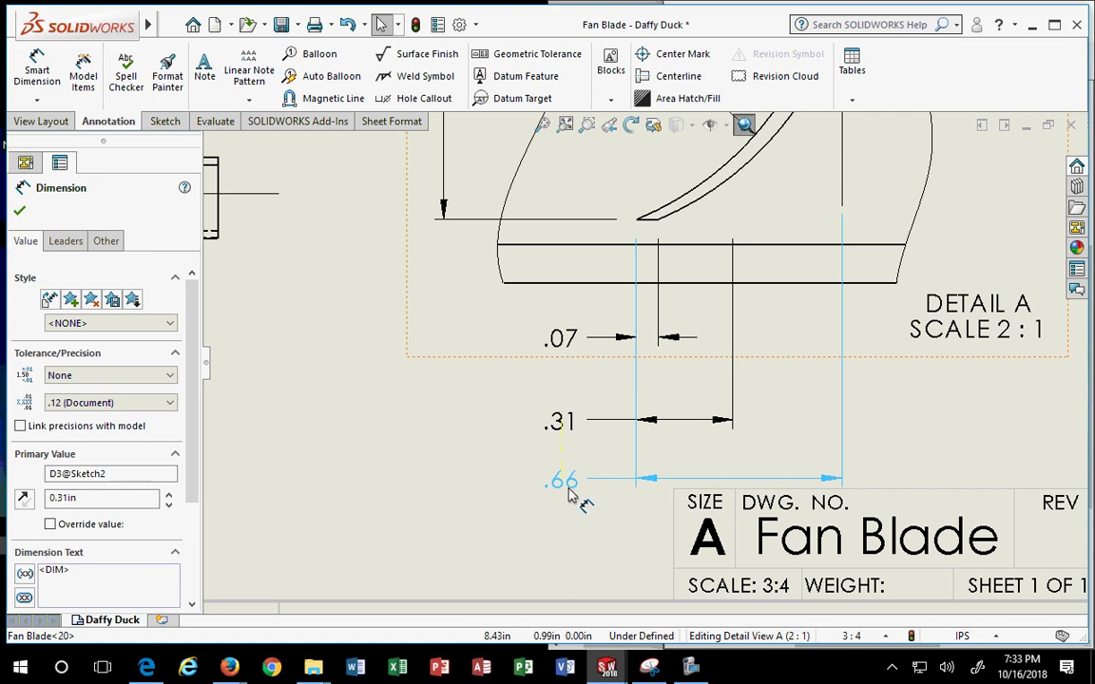
{"action": "left_click", "coordinate": [476, 442]}
Move the Detail A view slightly left on the sheet, away from the right border and the isometric view
{"action": "key", "text": "z"}
{"action": "scroll", "coordinate": [477, 442], "scroll_direction": "up", "scroll_amount": 3}
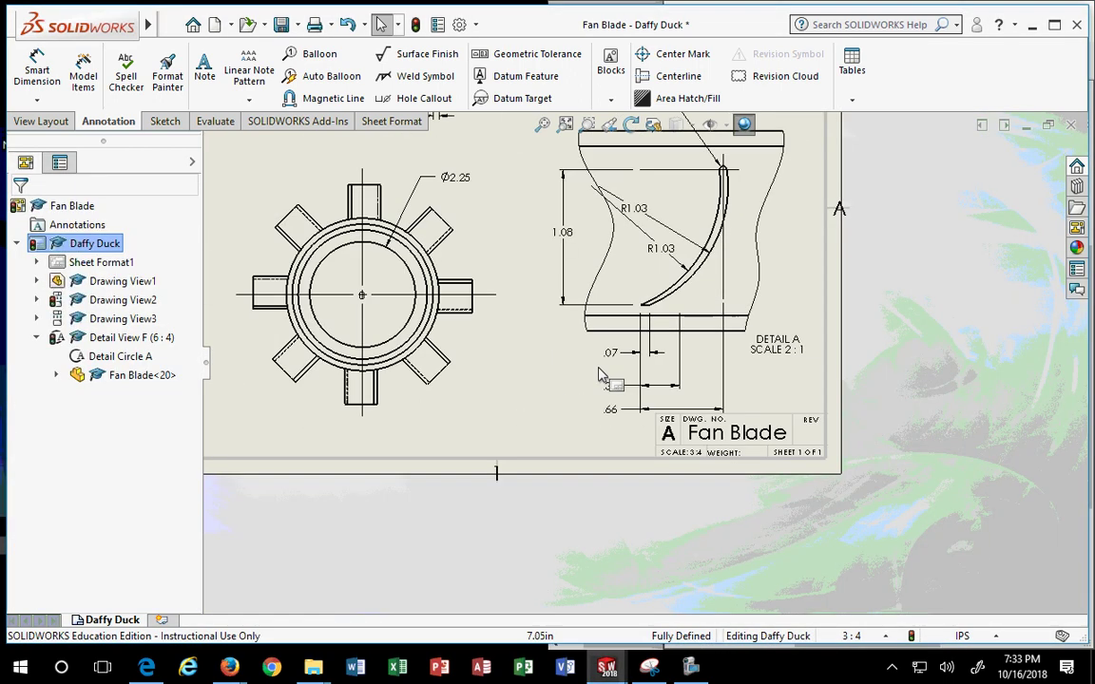
{"action": "scroll", "coordinate": [630, 349], "scroll_direction": "down", "scroll_amount": 4}
{"action": "scroll", "coordinate": [699, 358], "scroll_direction": "up", "scroll_amount": 3}
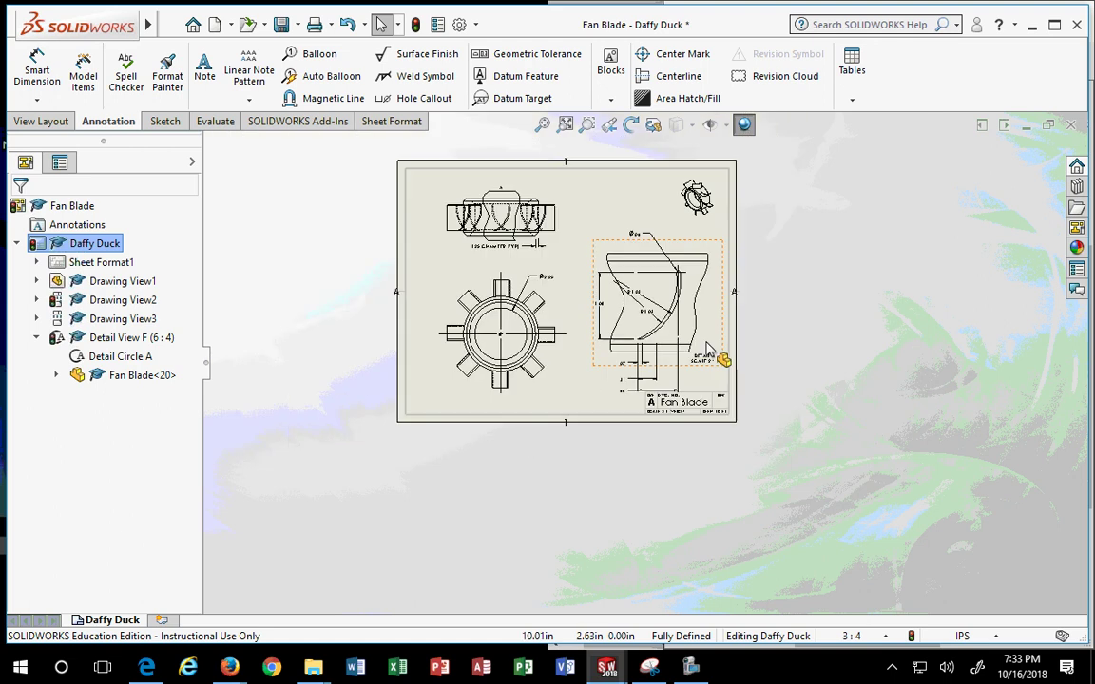
{"action": "scroll", "coordinate": [723, 342], "scroll_direction": "down", "scroll_amount": 1}
{"action": "left_click_drag", "start_coordinate": [670, 218], "coordinate": [677, 200]}
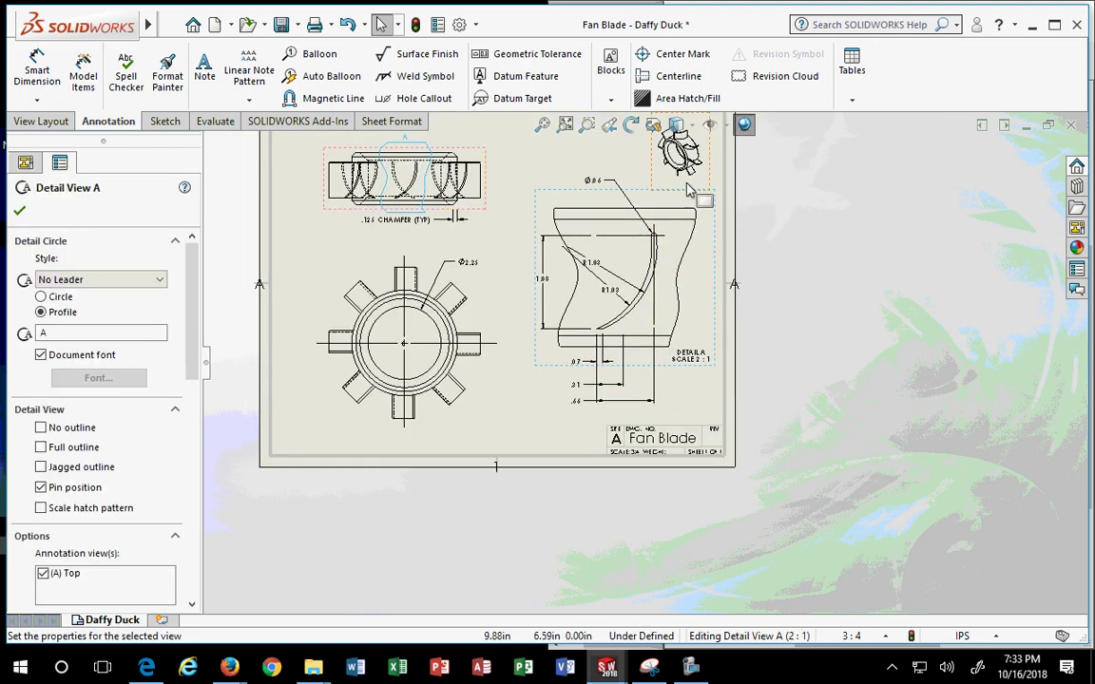
{"action": "left_click_drag", "start_coordinate": [628, 195], "coordinate": [616, 196]}
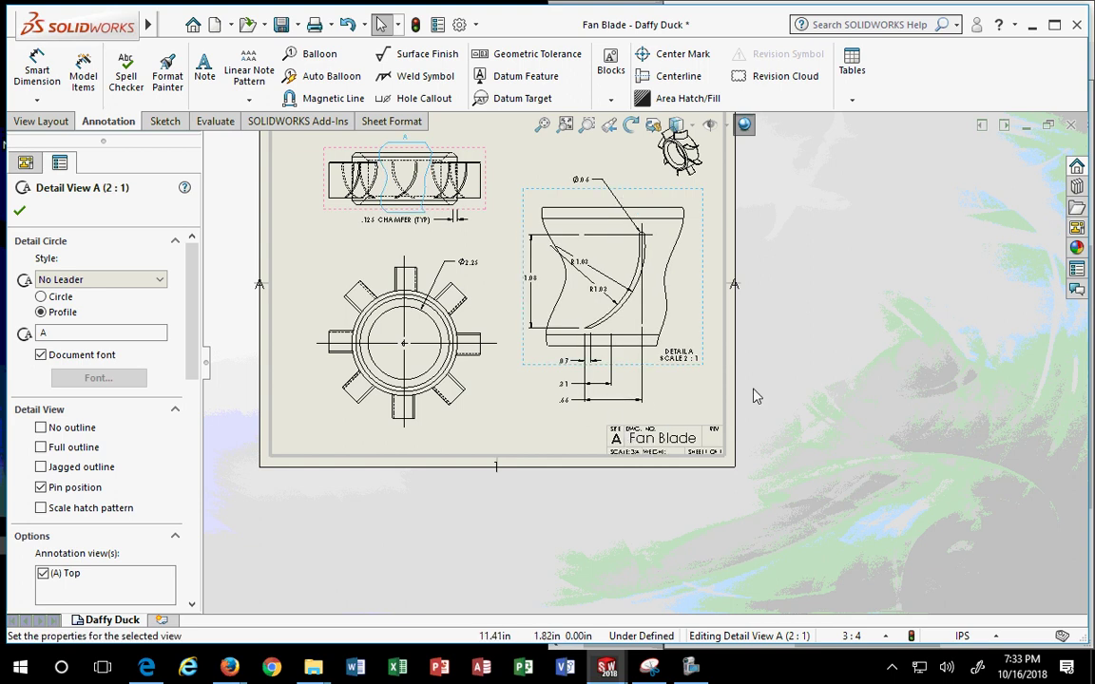
Reposition the two R1.03 dimensions in Detail A, bringing the outer arc's text closer to the blade and stacking it above the inner one's
{"action": "scroll", "coordinate": [628, 328], "scroll_direction": "down", "scroll_amount": 3}
{"action": "scroll", "coordinate": [627, 328], "scroll_direction": "down", "scroll_amount": 3}
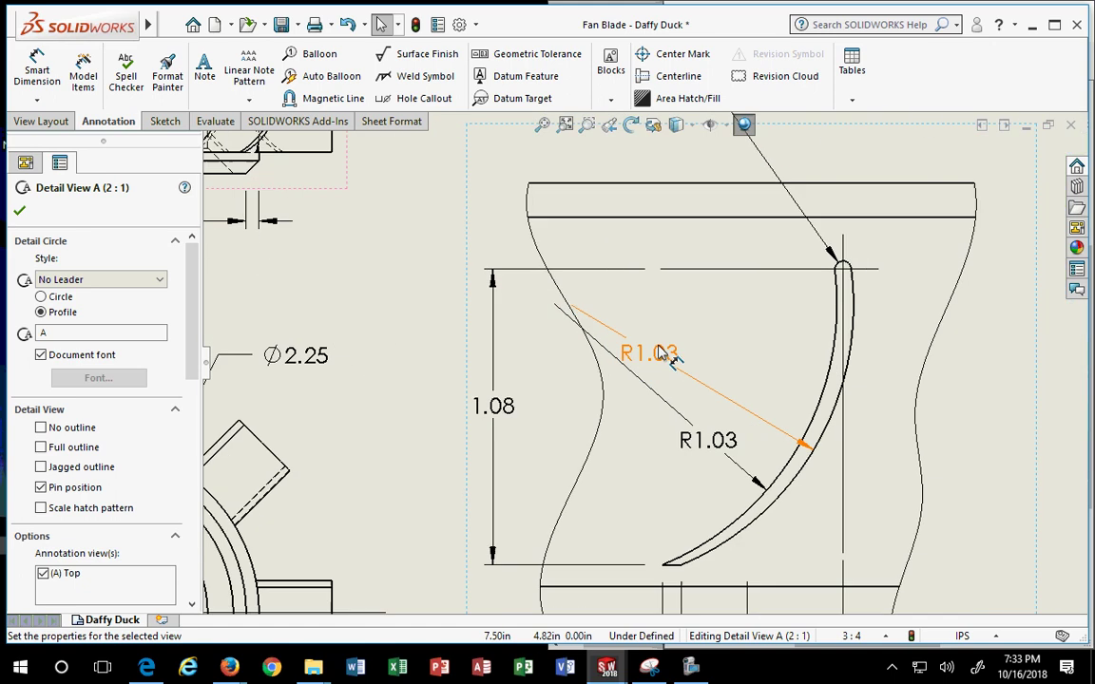
{"action": "mouse_move", "coordinate": [726, 362]}
{"action": "left_mouse_down"}
{"action": "mouse_move", "coordinate": [723, 347]}
{"action": "mouse_move", "coordinate": [717, 370]}
{"action": "left_mouse_up"}
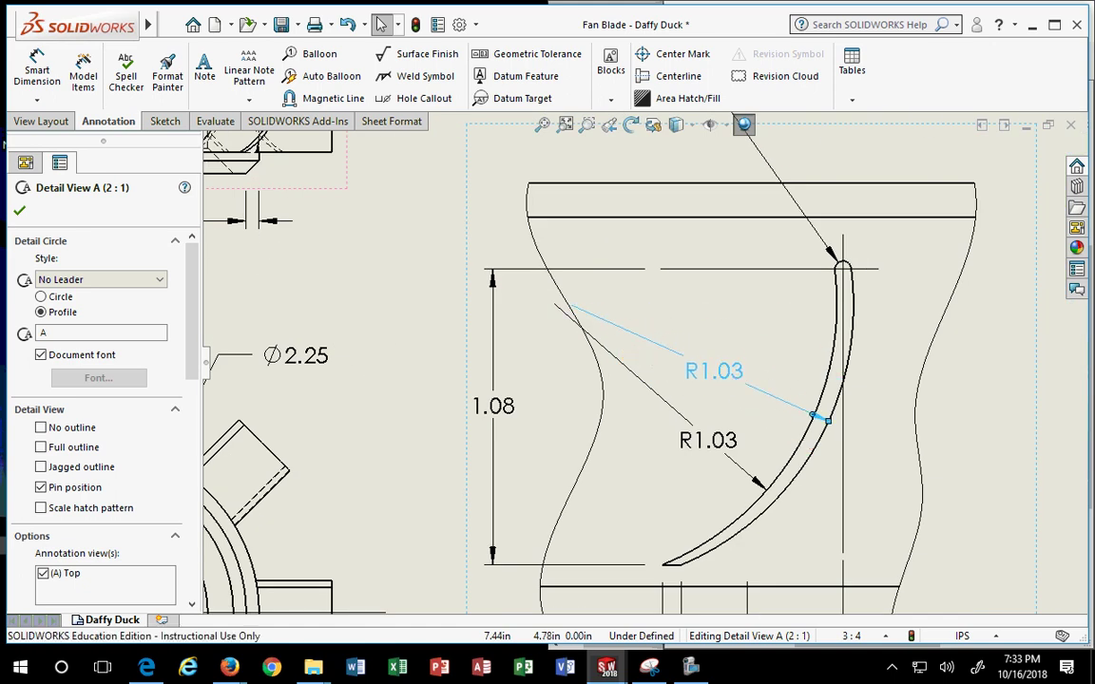
{"action": "left_click_drag", "start_coordinate": [727, 465], "coordinate": [719, 471]}
{"action": "scroll", "coordinate": [719, 468], "scroll_direction": "up", "scroll_amount": 4}
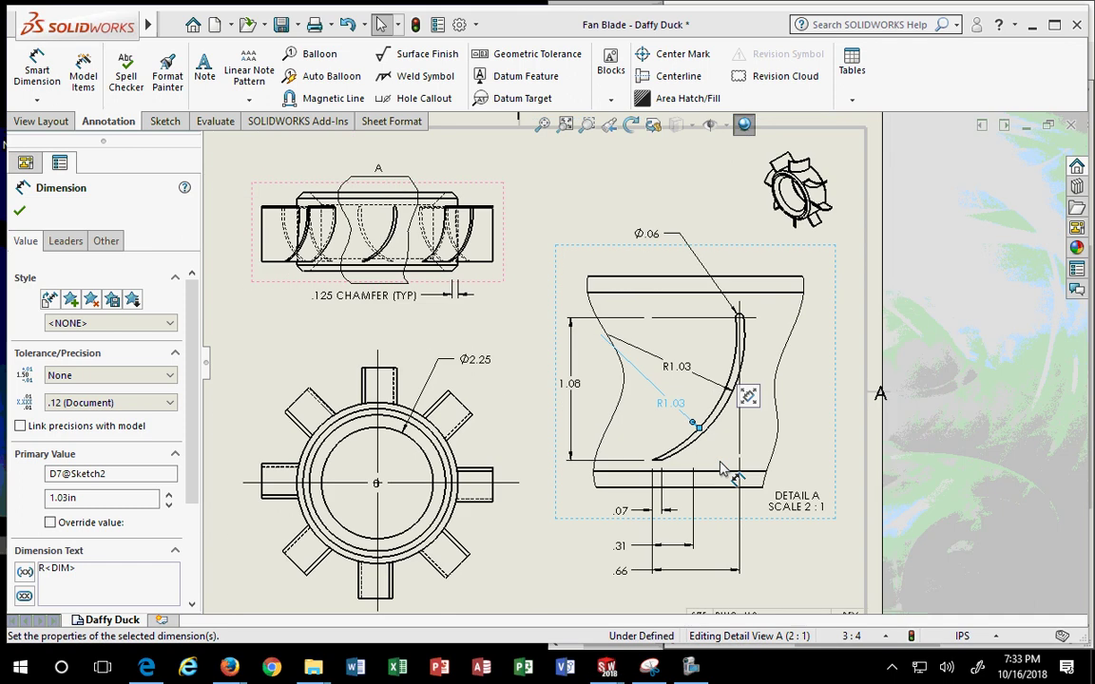
Shift the .07, .31 and .66 dimension texts below Detail A slightly outward, keeping them aligned in one column
{"action": "scroll", "coordinate": [684, 504], "scroll_direction": "down", "scroll_amount": 4}
{"action": "scroll", "coordinate": [646, 513], "scroll_direction": "up", "scroll_amount": 3}
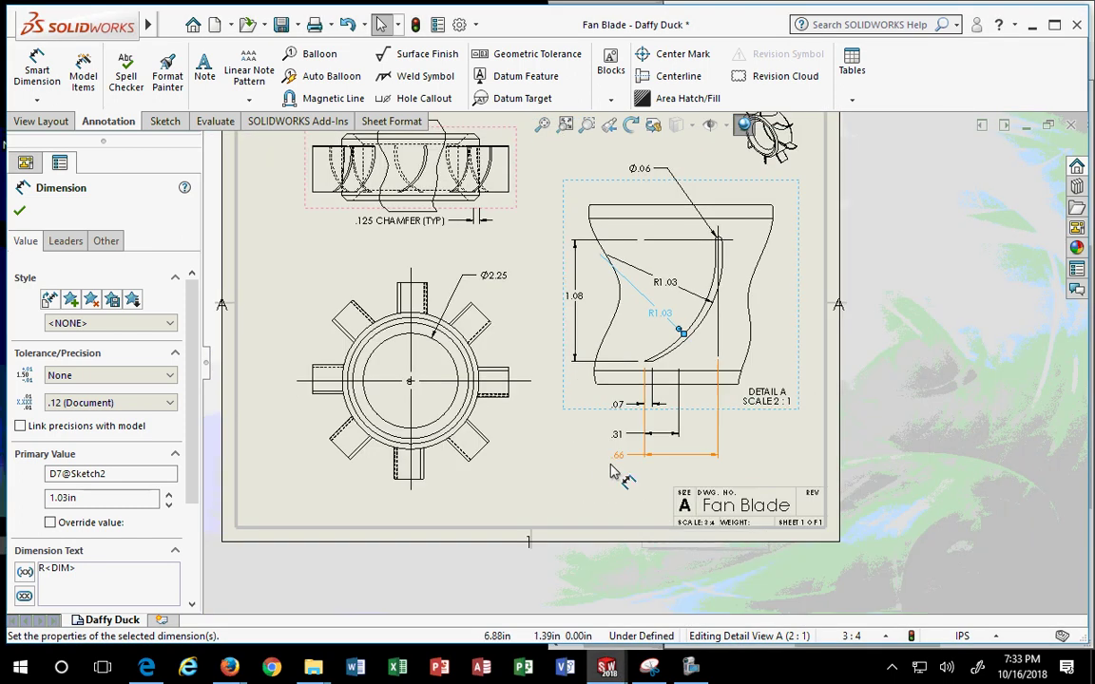
{"action": "scroll", "coordinate": [627, 447], "scroll_direction": "up", "scroll_amount": 3}
{"action": "scroll", "coordinate": [642, 354], "scroll_direction": "down", "scroll_amount": 4}
{"action": "scroll", "coordinate": [644, 354], "scroll_direction": "down", "scroll_amount": 2}
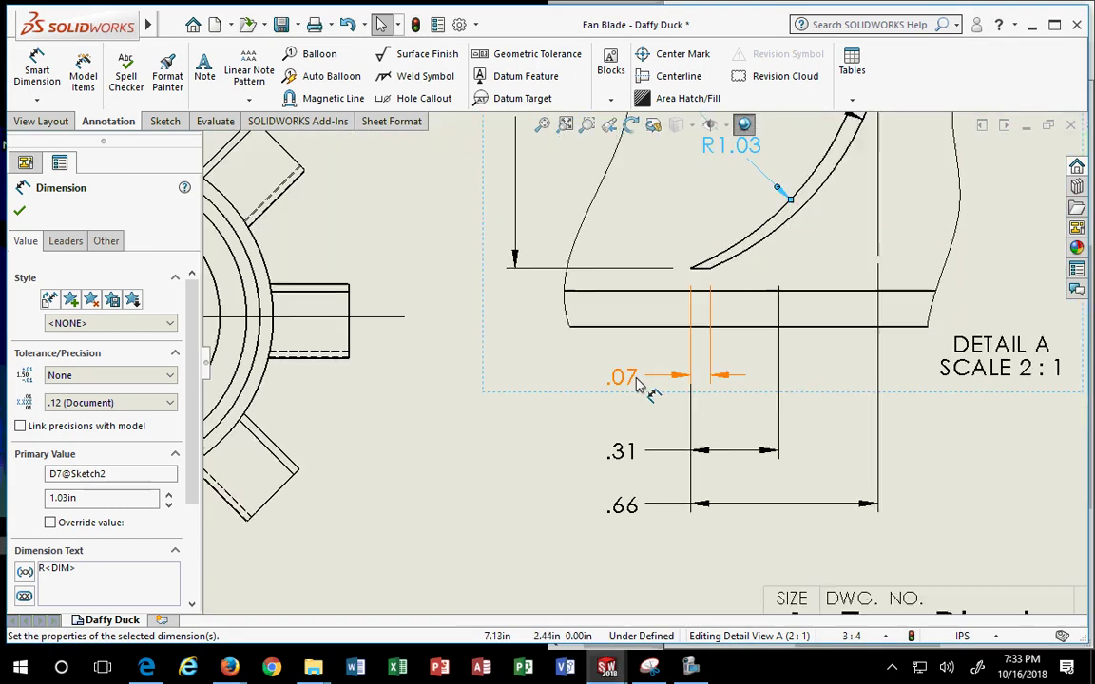
{"action": "mouse_move", "coordinate": [613, 372]}
{"action": "left_mouse_down"}
{"action": "mouse_move", "coordinate": [634, 305]}
{"action": "mouse_move", "coordinate": [637, 370]}
{"action": "mouse_move", "coordinate": [628, 346]}
{"action": "mouse_move", "coordinate": [614, 352]}
{"action": "mouse_move", "coordinate": [619, 378]}
{"action": "left_mouse_up"}
{"action": "mouse_move", "coordinate": [628, 454]}
{"action": "left_mouse_down"}
{"action": "mouse_move", "coordinate": [580, 323]}
{"action": "mouse_move", "coordinate": [635, 420]}
{"action": "mouse_move", "coordinate": [629, 455]}
{"action": "left_mouse_up"}
{"action": "mouse_move", "coordinate": [630, 508]}
{"action": "left_mouse_down"}
{"action": "mouse_move", "coordinate": [636, 501]}
{"action": "mouse_move", "coordinate": [636, 515]}
{"action": "mouse_move", "coordinate": [630, 499]}
{"action": "mouse_move", "coordinate": [629, 511]}
{"action": "left_mouse_up"}
{"action": "left_click", "coordinate": [701, 591]}
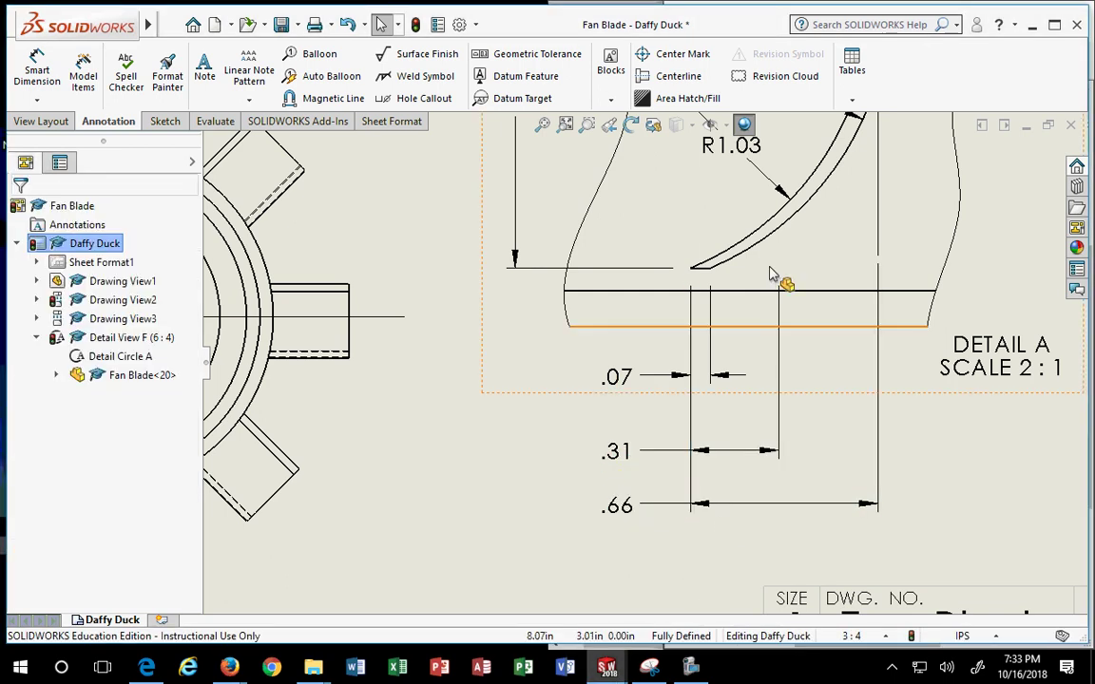
{"action": "left_click", "coordinate": [37, 71]}
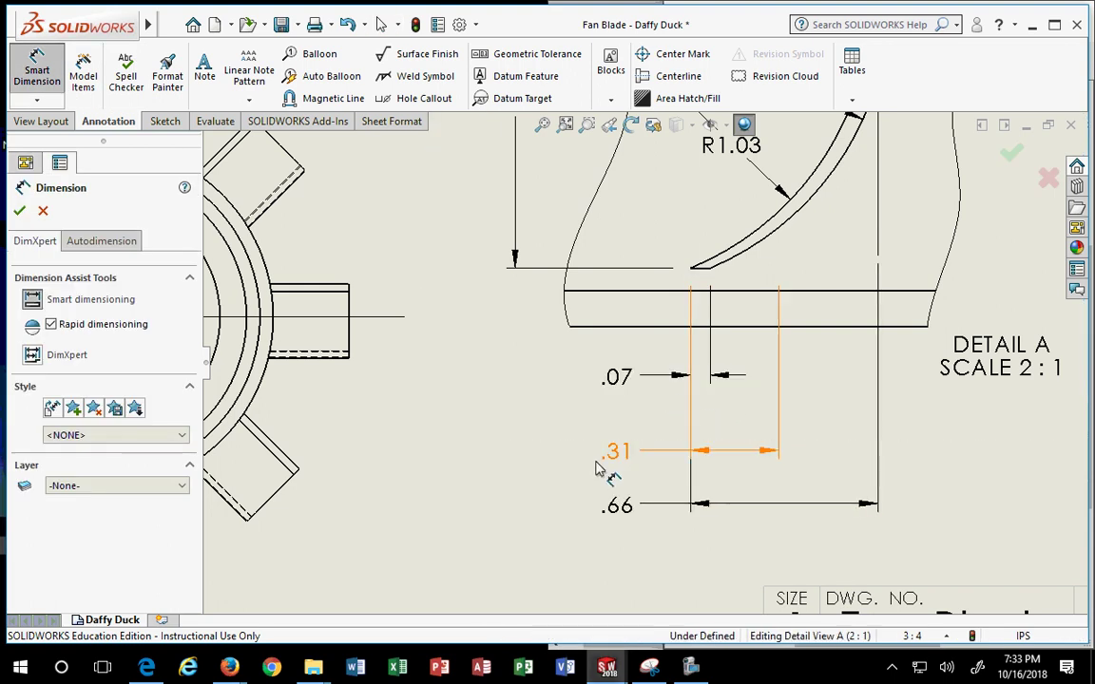
{"action": "left_click", "coordinate": [164, 121]}
{"action": "scroll", "coordinate": [646, 400], "scroll_direction": "down", "scroll_amount": 3}
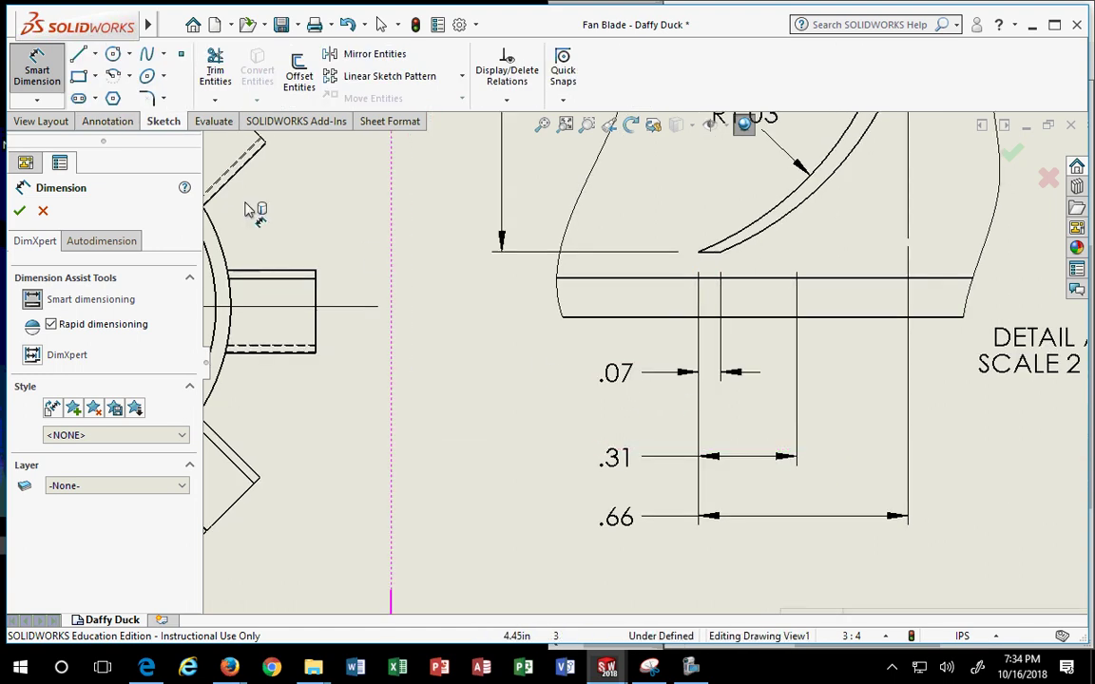
{"action": "key", "text": "Escape"}
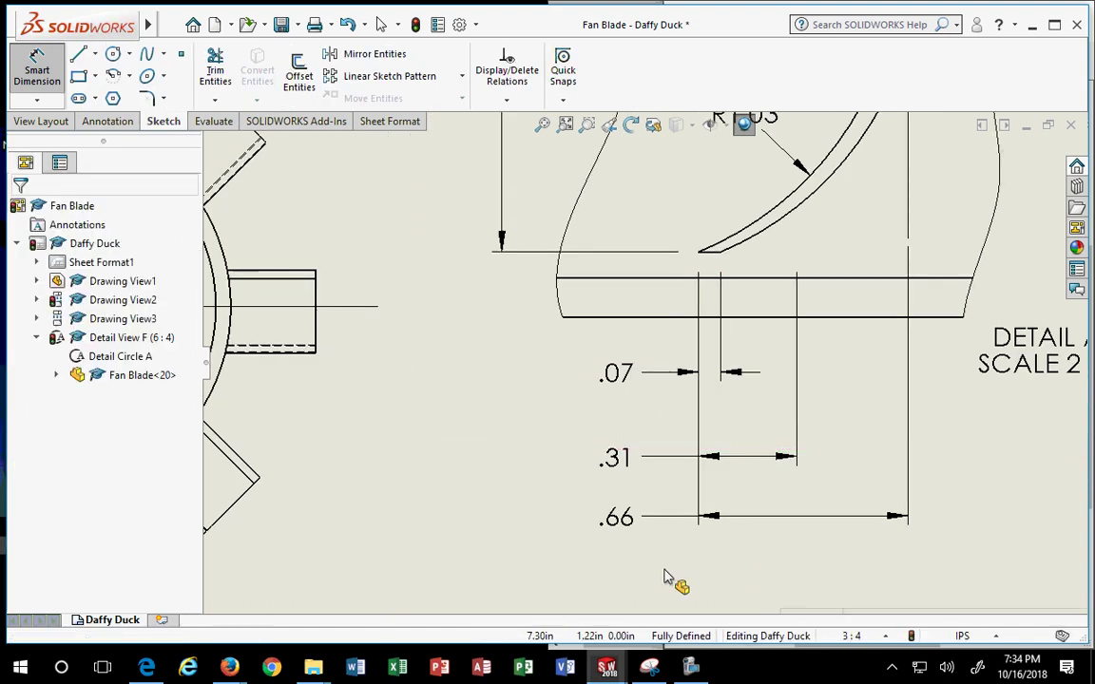
{"action": "scroll", "coordinate": [642, 380], "scroll_direction": "up", "scroll_amount": 2}
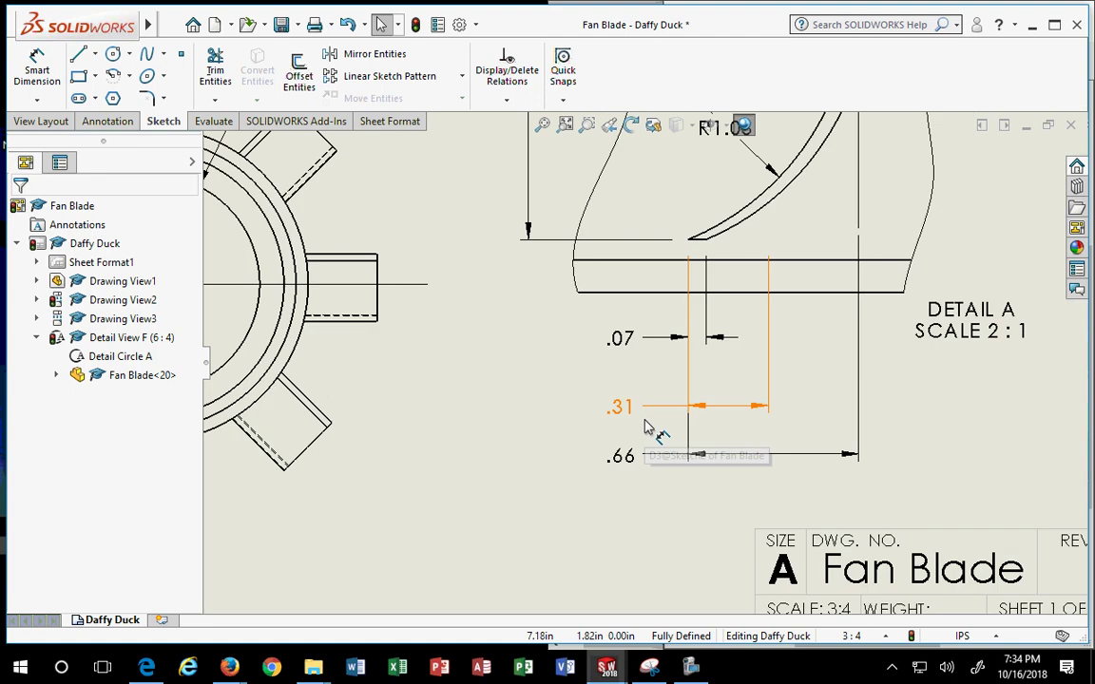
Move the .07 dimension under Detail A down so the .07, .31 and .66 dimensions are evenly spaced
{"action": "scroll", "coordinate": [642, 426], "scroll_direction": "down", "scroll_amount": 2}
{"action": "left_click", "coordinate": [624, 407]}
{"action": "mouse_move", "coordinate": [624, 406]}
{"action": "left_mouse_down"}
{"action": "mouse_move", "coordinate": [625, 385]}
{"action": "mouse_move", "coordinate": [631, 414]}
{"action": "left_mouse_up"}
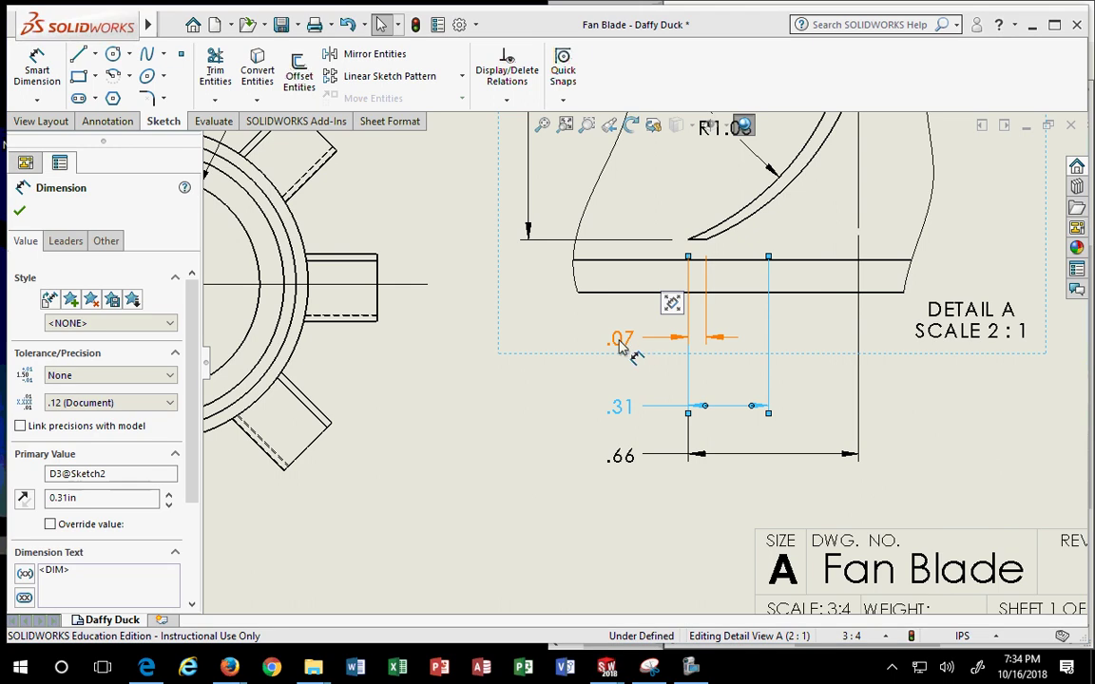
{"action": "left_click_drag", "start_coordinate": [620, 338], "coordinate": [627, 366]}
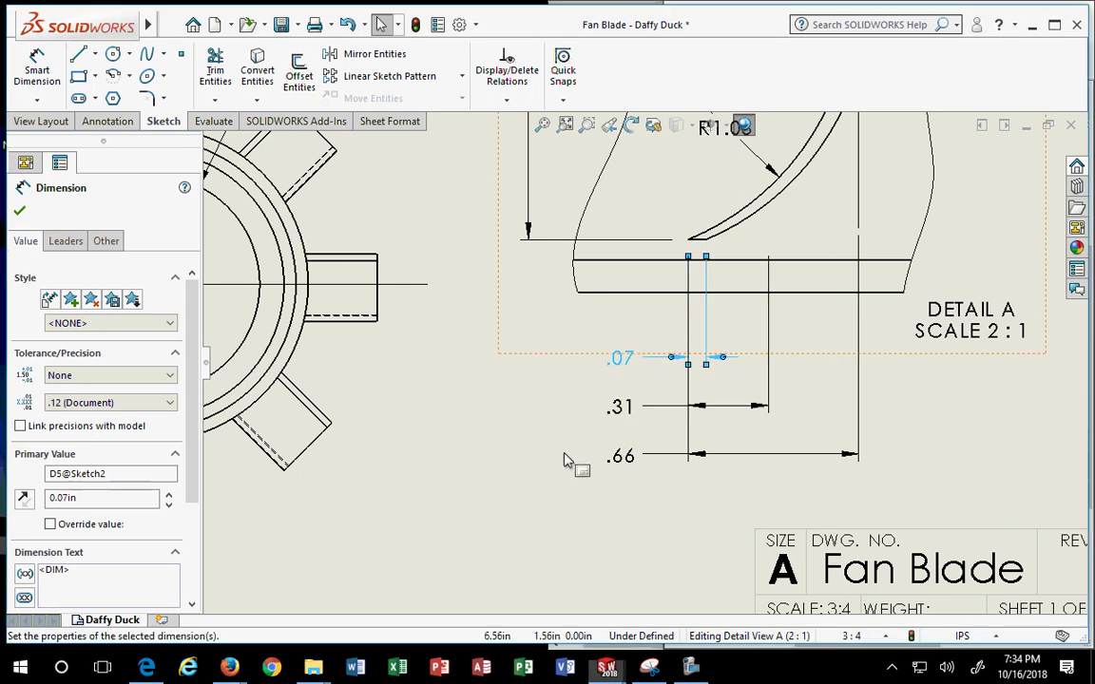
{"action": "left_click", "coordinate": [514, 471]}
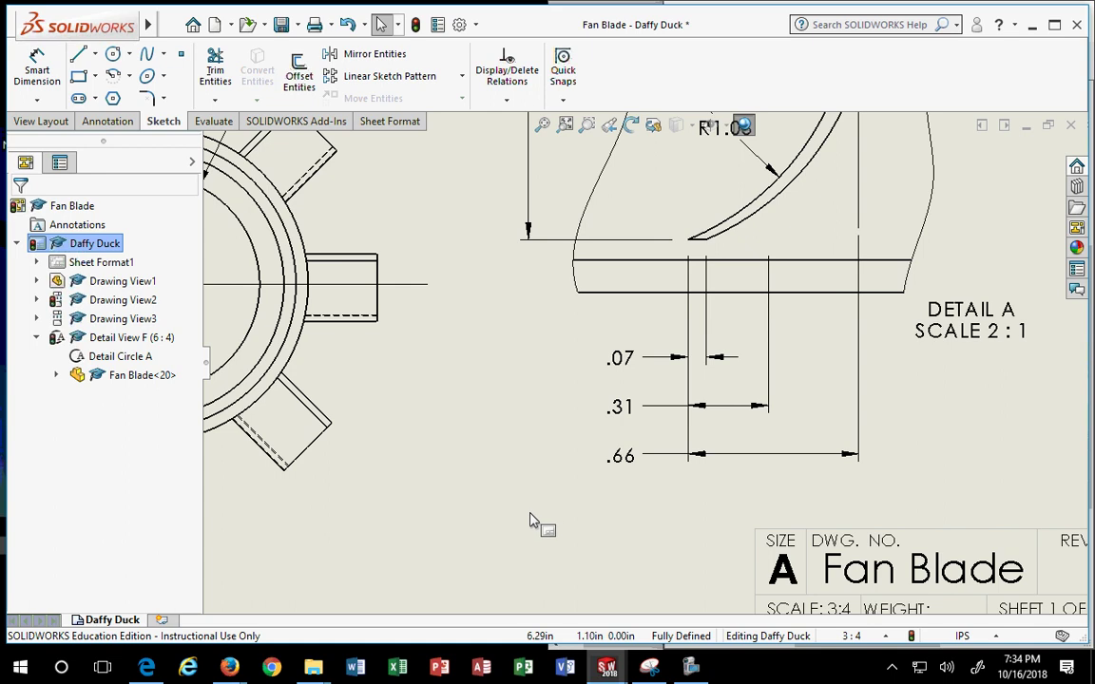
Shift the circular fan view and its projected view toward the sheet's left edge, and place the isometric view beside the projected view
{"action": "scroll", "coordinate": [542, 513], "scroll_direction": "down", "scroll_amount": 2}
{"action": "scroll", "coordinate": [549, 511], "scroll_direction": "up", "scroll_amount": 6}
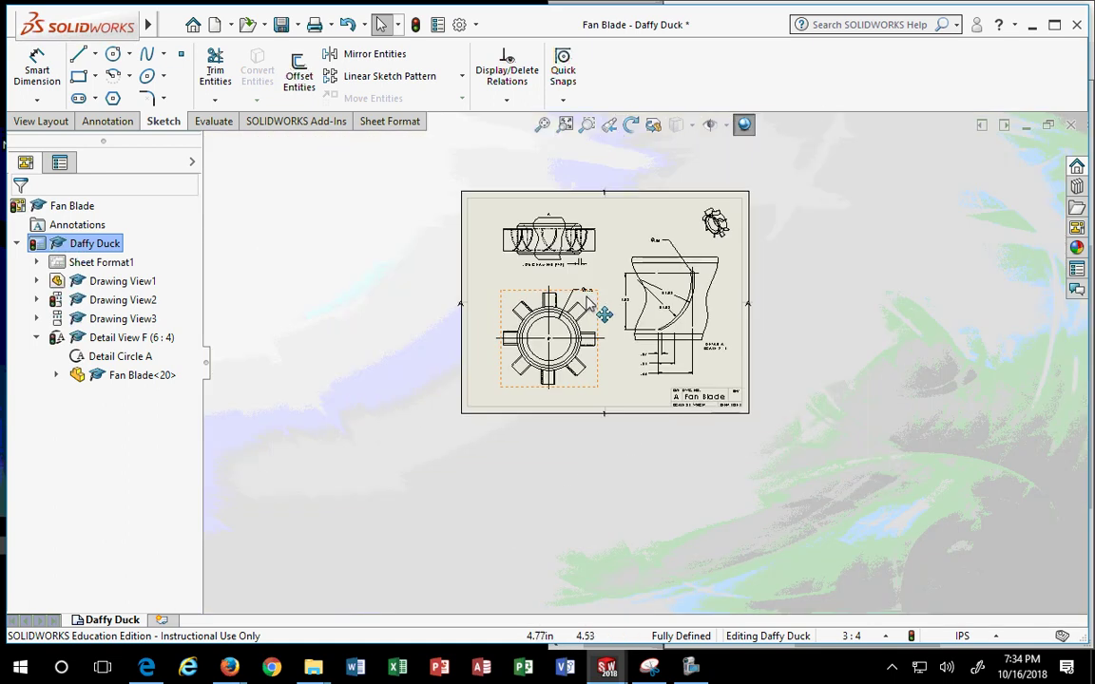
{"action": "scroll", "coordinate": [565, 378], "scroll_direction": "down", "scroll_amount": 5}
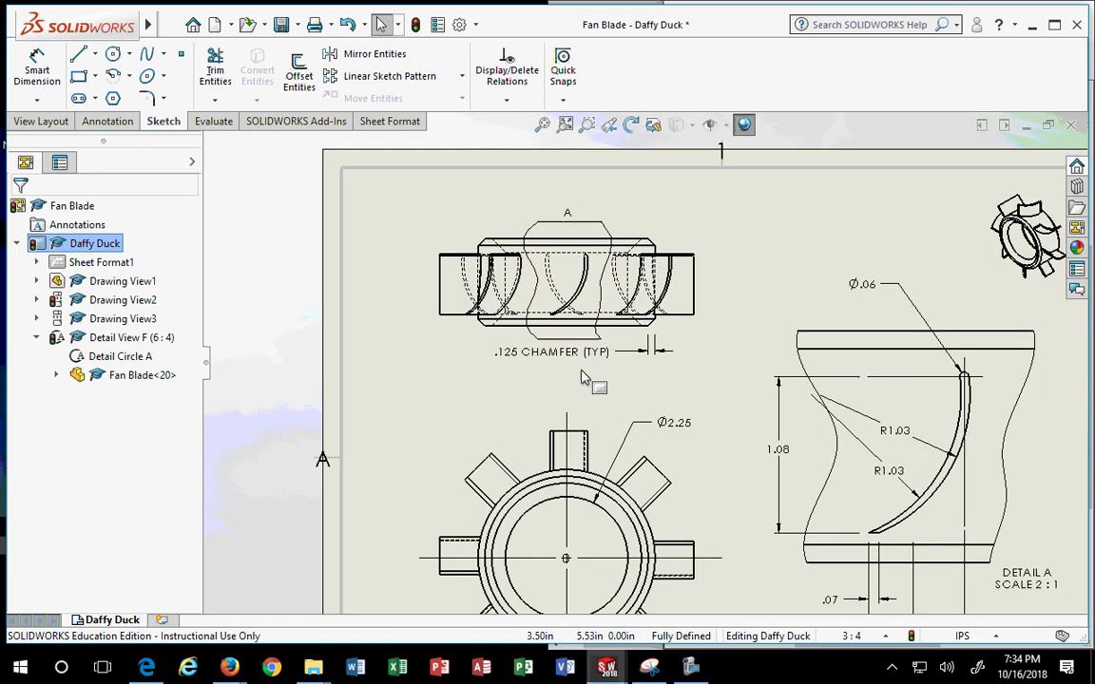
{"action": "mouse_move", "coordinate": [708, 461]}
{"action": "middle_mouse_down", "text": "ctrl"}
{"action": "mouse_move", "coordinate": [642, 323]}
{"action": "mouse_move", "coordinate": [627, 325]}
{"action": "middle_mouse_up", "text": "ctrl"}
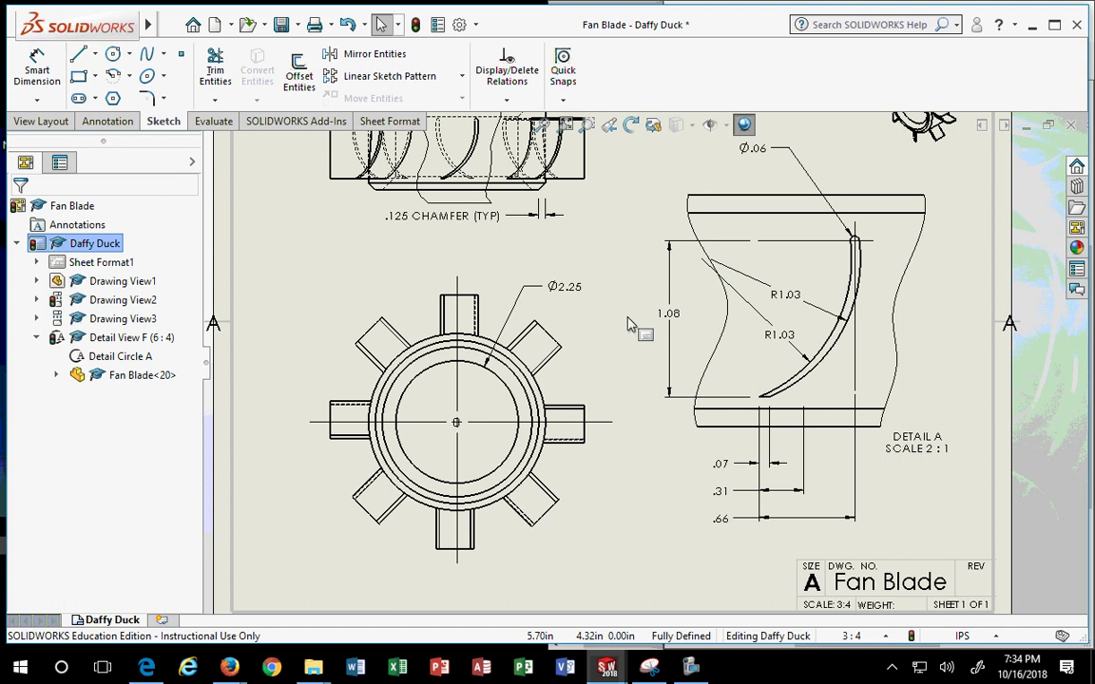
{"action": "key", "text": "f"}
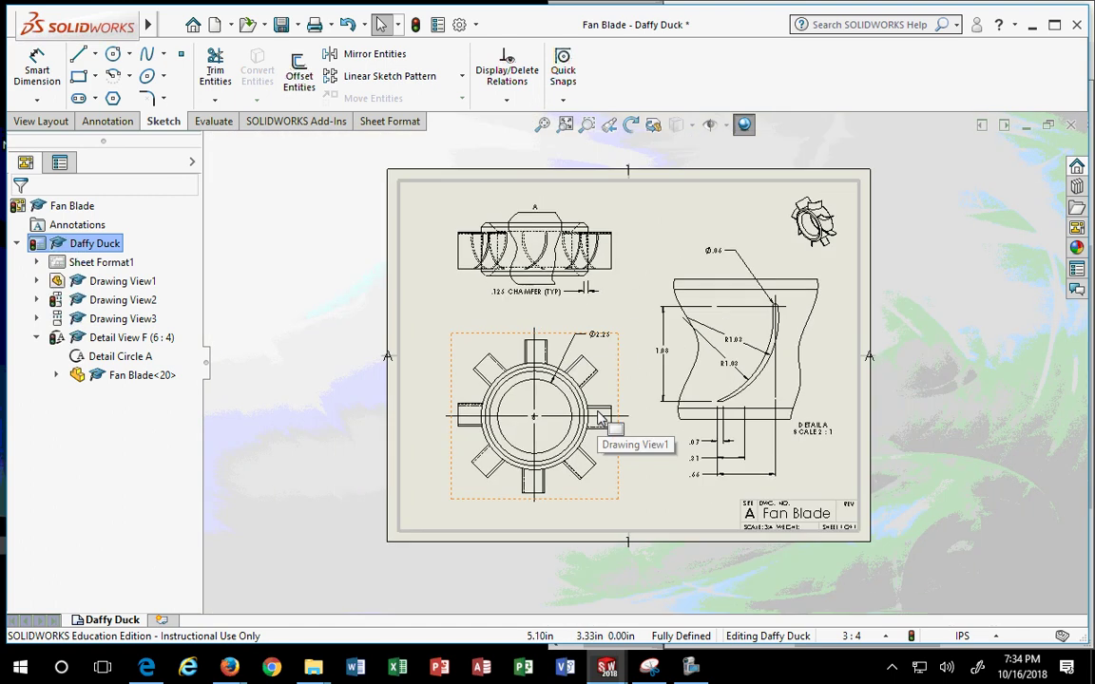
{"action": "left_click", "coordinate": [453, 291]}
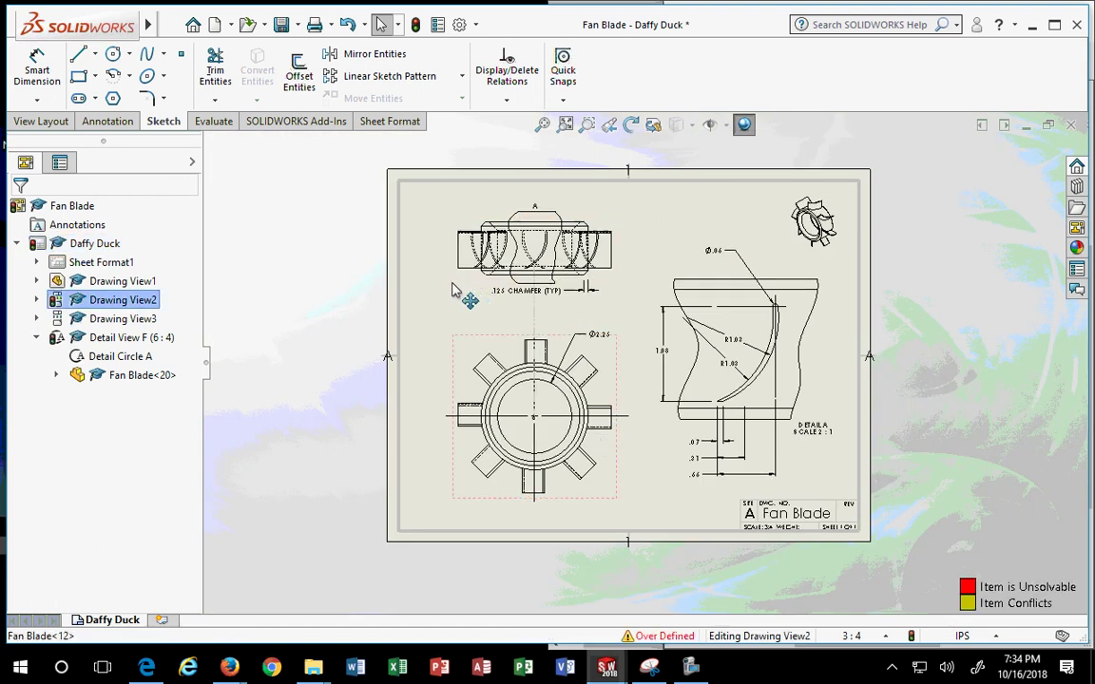
{"action": "left_click_drag", "start_coordinate": [494, 342], "coordinate": [470, 342]}
{"action": "left_click", "coordinate": [827, 228]}
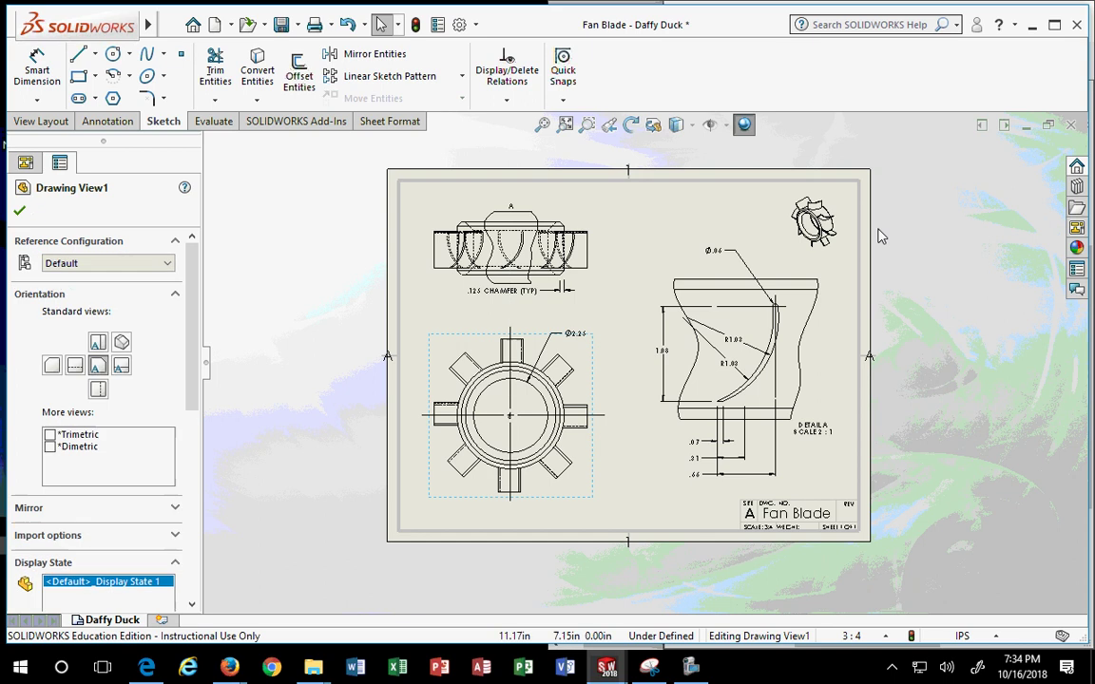
{"action": "left_click_drag", "start_coordinate": [795, 254], "coordinate": [601, 257]}
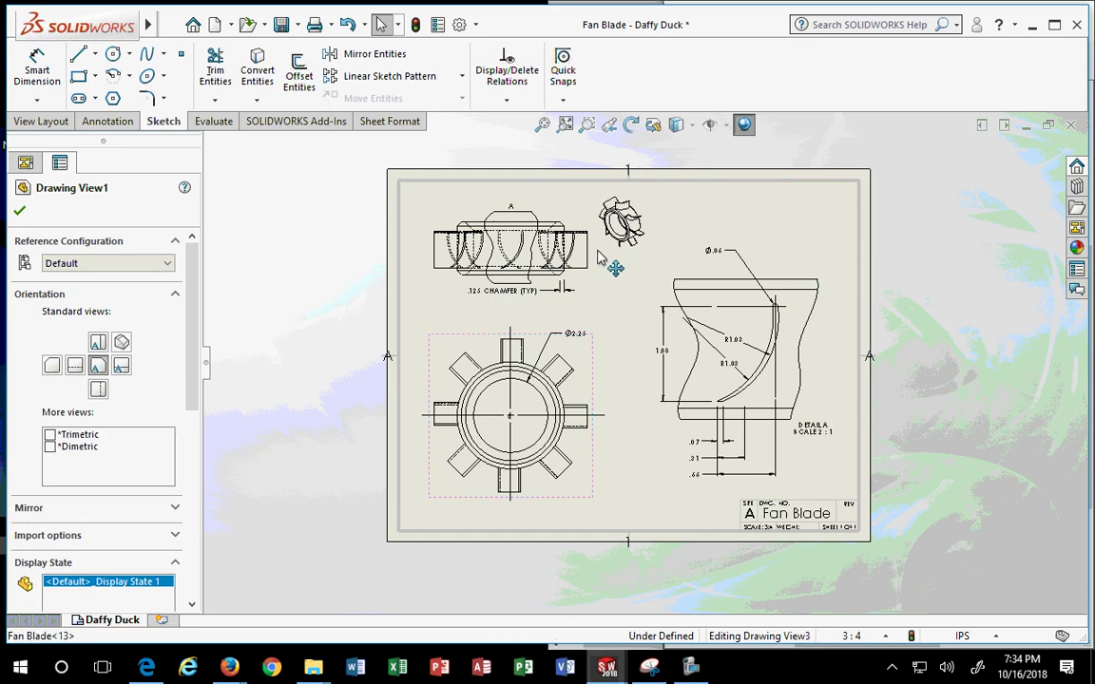
Move Detail View A up into the space freed near the sheet's upper-right corner, keeping it inside the border
{"action": "mouse_move", "coordinate": [806, 269]}
{"action": "left_mouse_down"}
{"action": "mouse_move", "coordinate": [831, 220]}
{"action": "mouse_move", "coordinate": [820, 226]}
{"action": "left_mouse_up"}
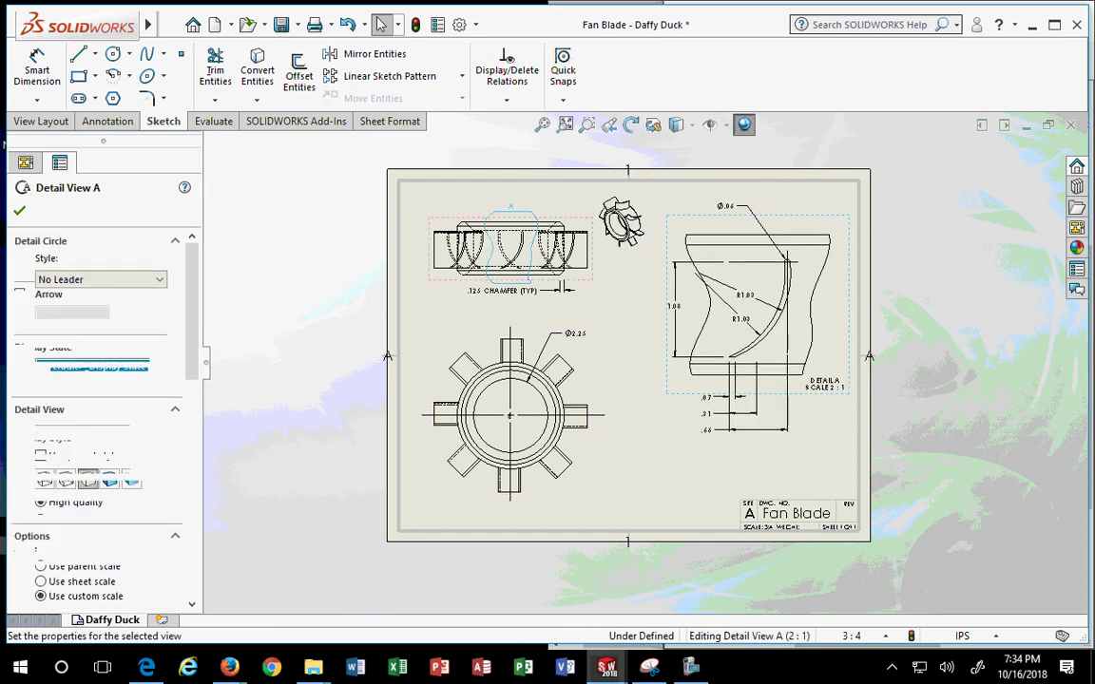
{"action": "left_click", "coordinate": [823, 391]}
{"action": "left_click", "coordinate": [853, 300]}
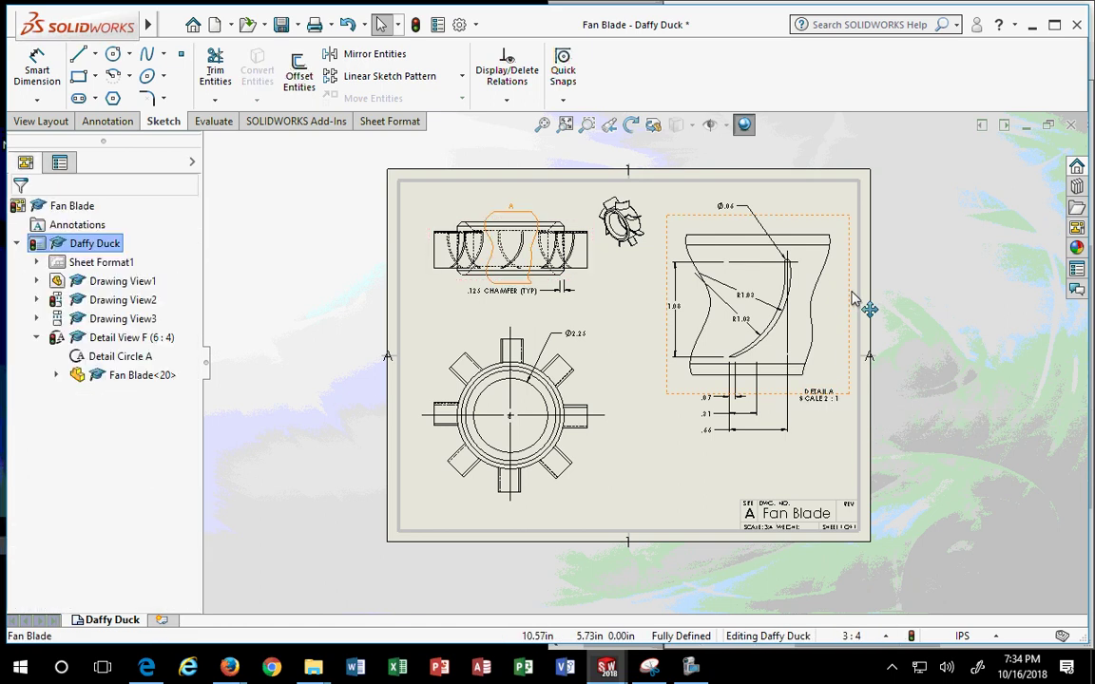
{"action": "mouse_move", "coordinate": [854, 300]}
{"action": "left_mouse_down"}
{"action": "mouse_move", "coordinate": [860, 267]}
{"action": "mouse_move", "coordinate": [849, 297]}
{"action": "left_mouse_up"}
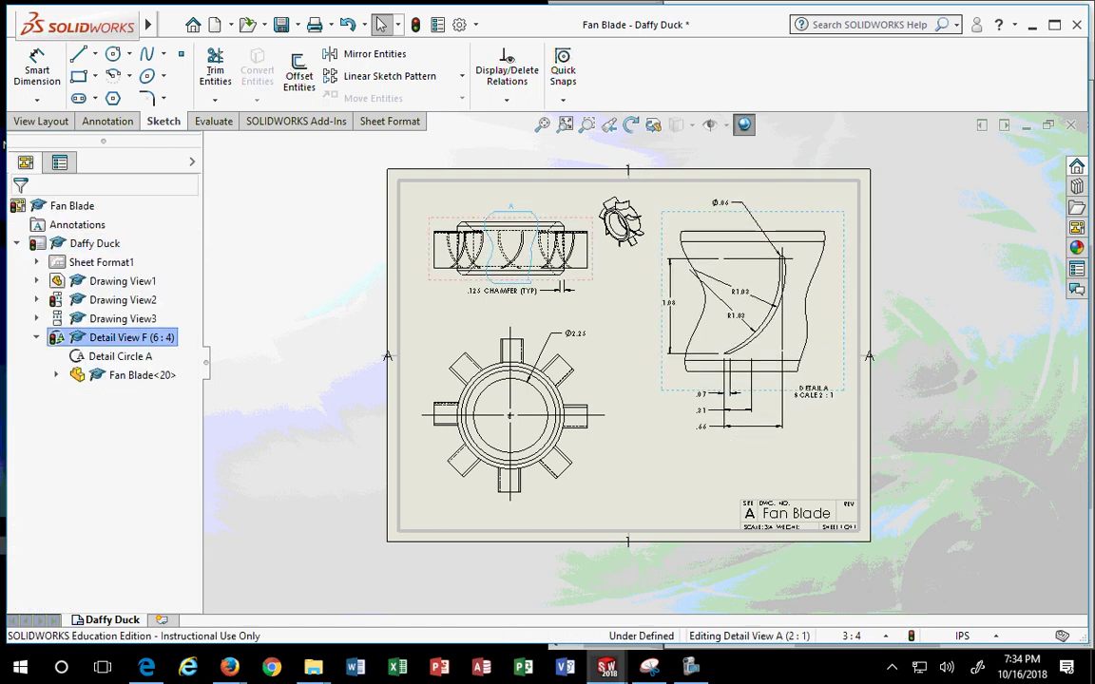
{"action": "left_click", "coordinate": [709, 215]}
{"action": "left_click", "coordinate": [650, 357]}
Dimension the vertical distance from the blade's lower tip edge to the hub's bottom edge in Detail A
{"action": "scroll", "coordinate": [650, 357], "scroll_direction": "down", "scroll_amount": 4}
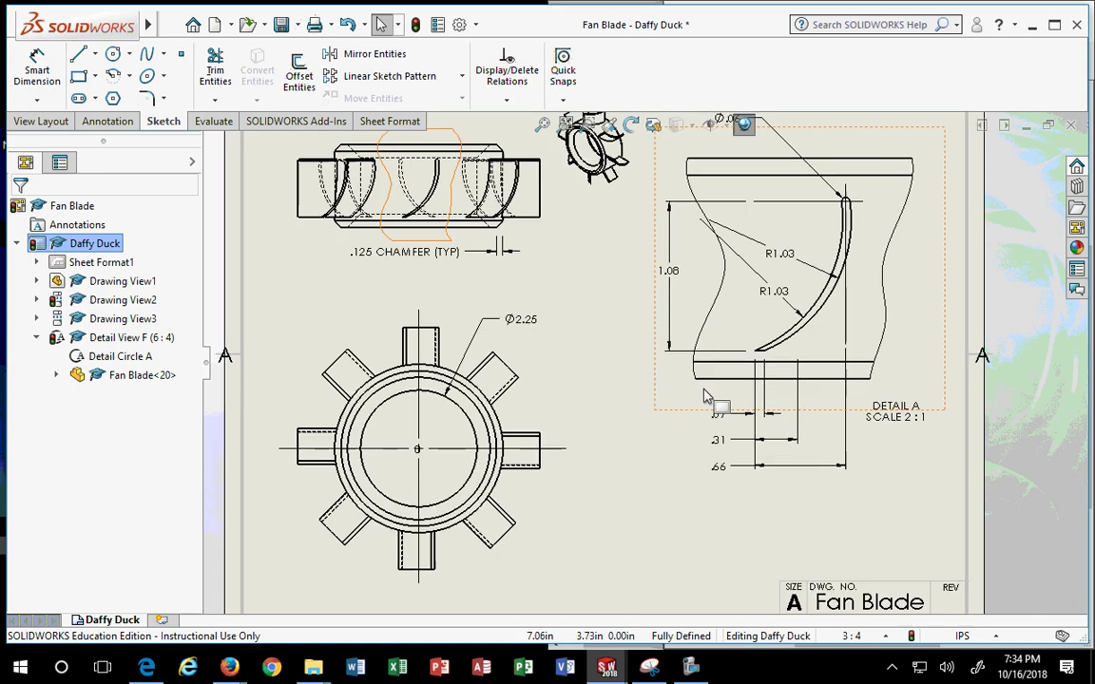
{"action": "scroll", "coordinate": [705, 397], "scroll_direction": "down", "scroll_amount": 4}
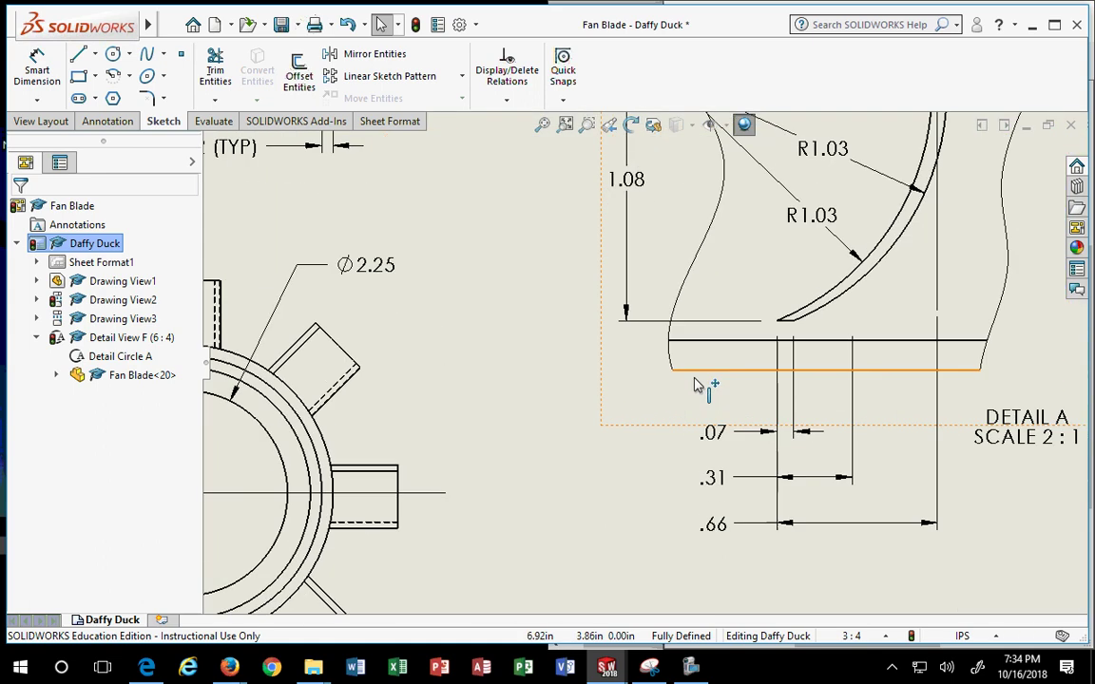
{"action": "left_click", "coordinate": [40, 76]}
{"action": "left_click", "coordinate": [814, 297]}
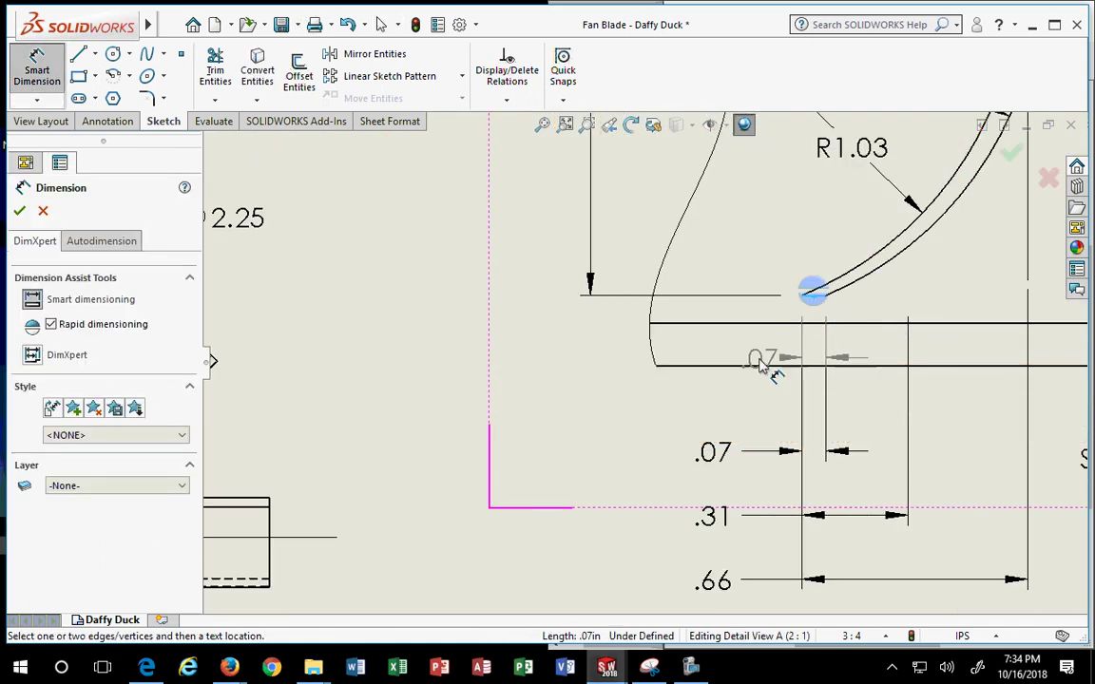
{"action": "left_click", "coordinate": [757, 366]}
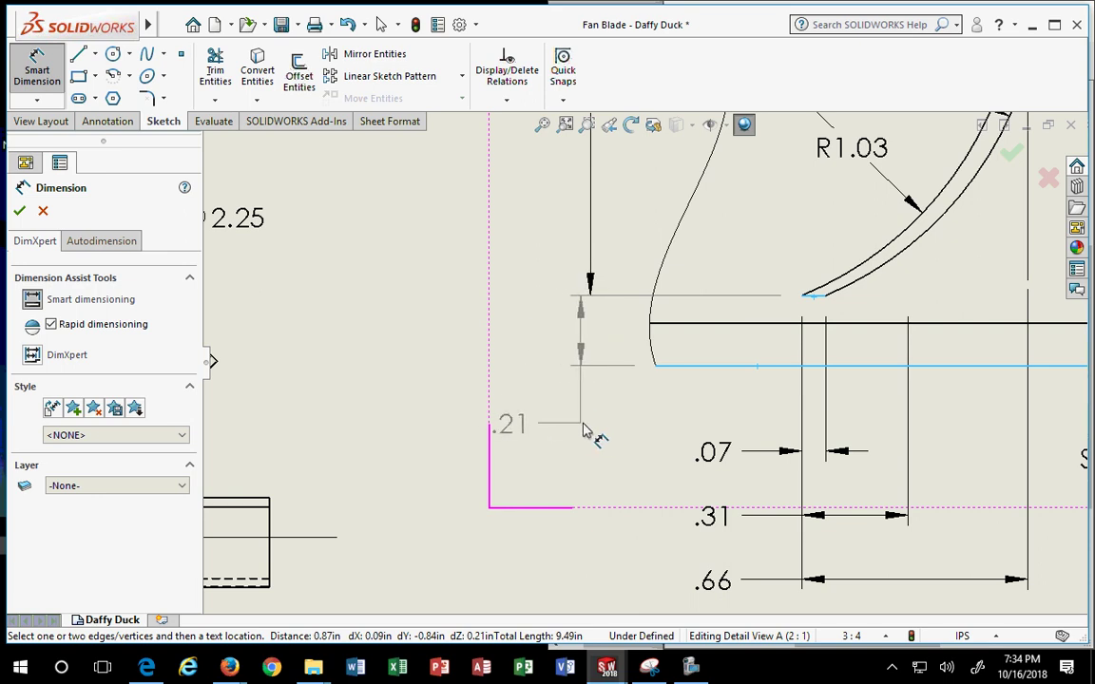
{"action": "left_click", "coordinate": [583, 429]}
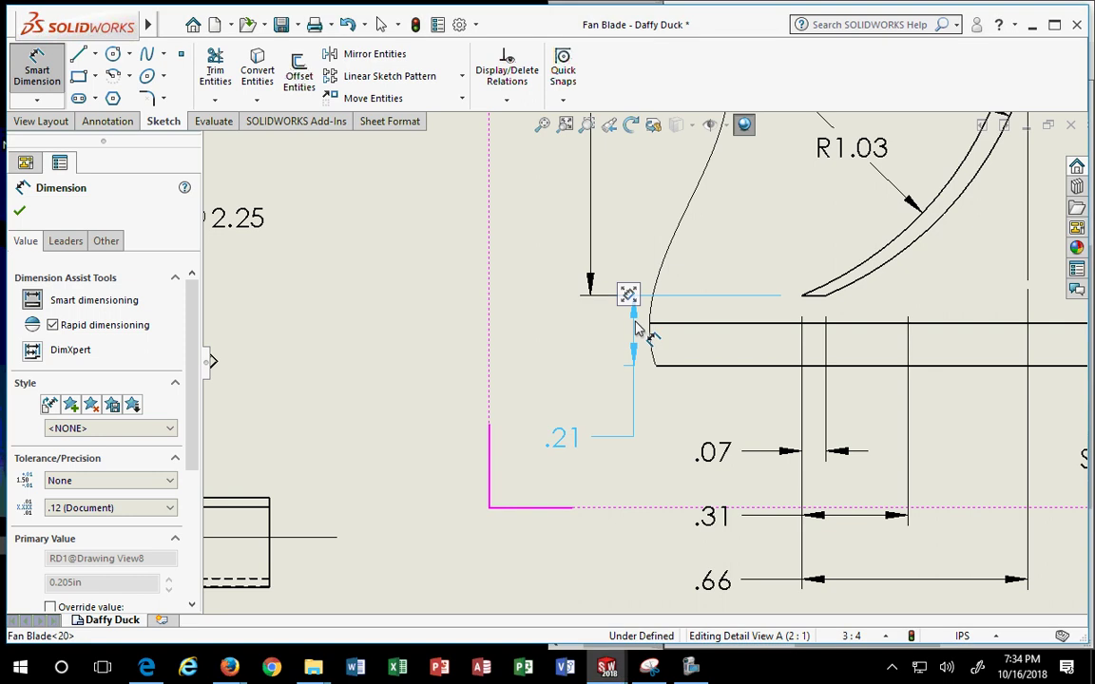
Line up the new tip-to-hub dimension with the 1.08 vertical dimension above it and exit Smart Dimension
{"action": "left_click", "coordinate": [634, 317]}
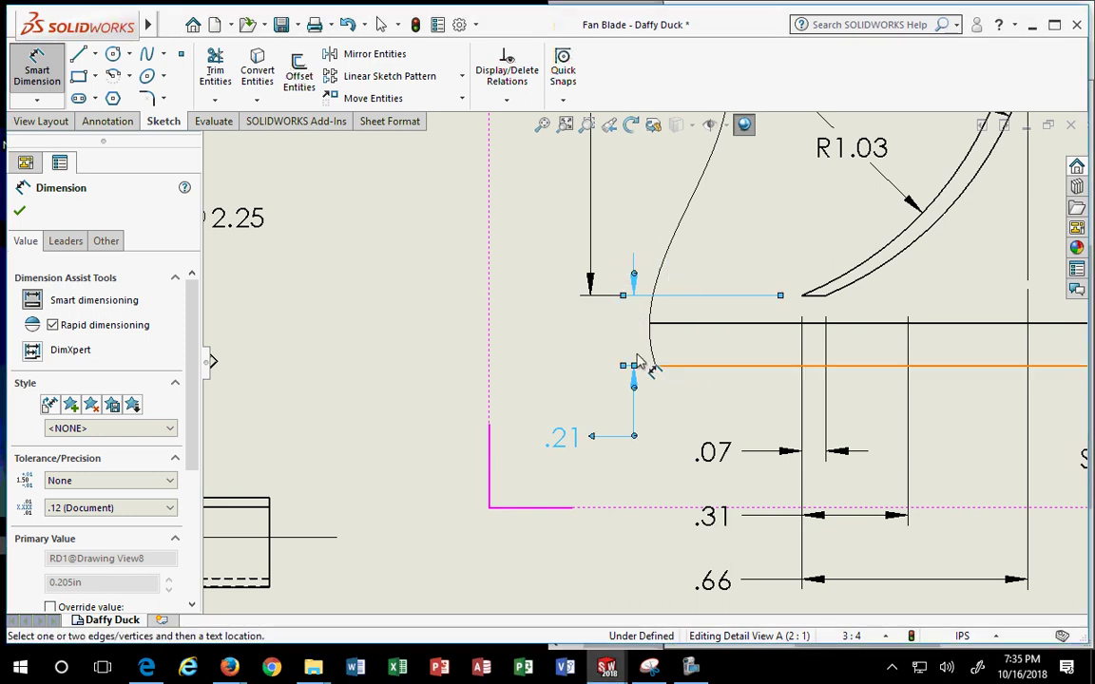
{"action": "left_click_drag", "start_coordinate": [638, 313], "coordinate": [591, 323]}
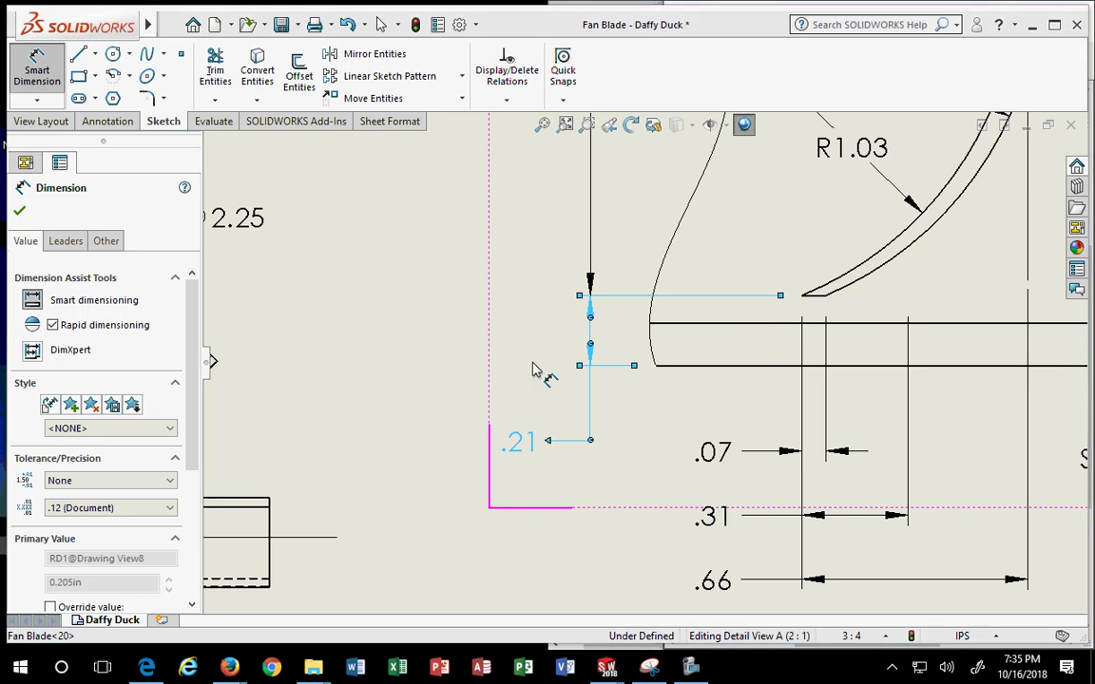
{"action": "left_click", "coordinate": [403, 367]}
{"action": "scroll", "coordinate": [406, 367], "scroll_direction": "up", "scroll_amount": 2}
{"action": "scroll", "coordinate": [425, 362], "scroll_direction": "up", "scroll_amount": 2}
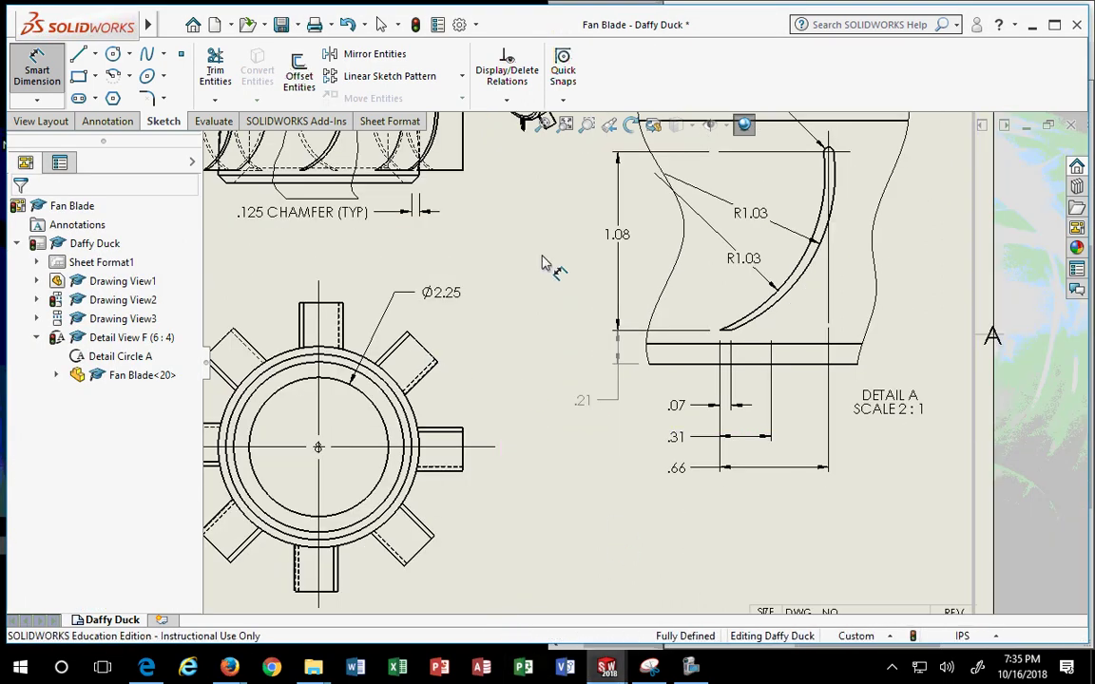
{"action": "scroll", "coordinate": [556, 276], "scroll_direction": "down", "scroll_amount": 2}
{"action": "scroll", "coordinate": [642, 437], "scroll_direction": "down", "scroll_amount": 1}
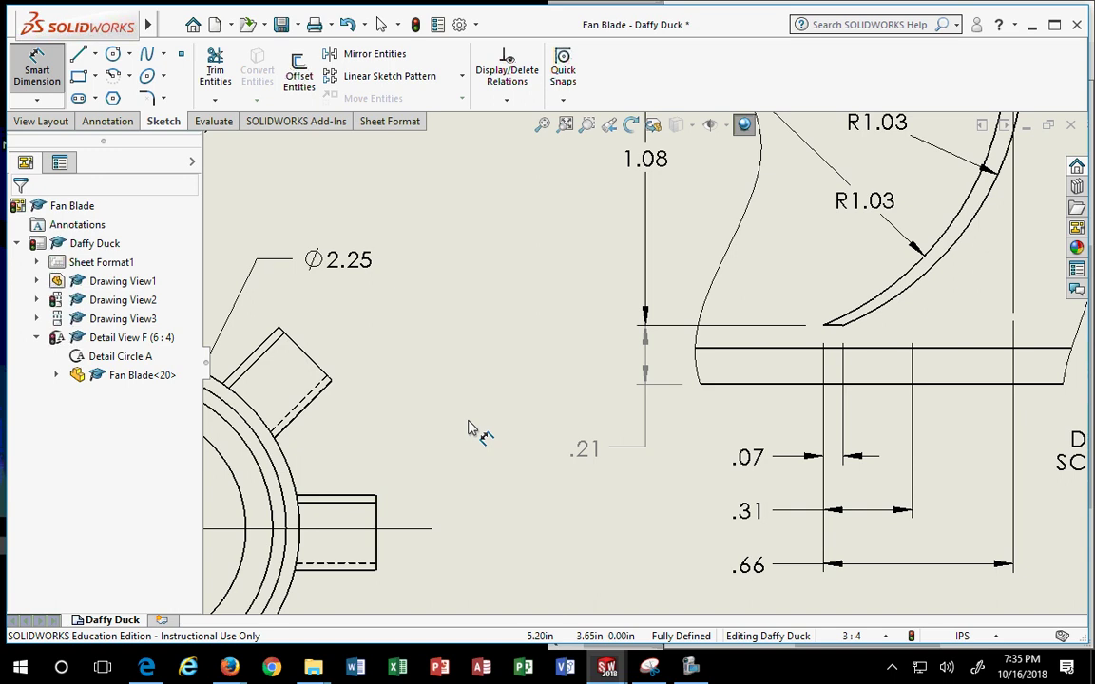
{"action": "key", "text": "Escape"}
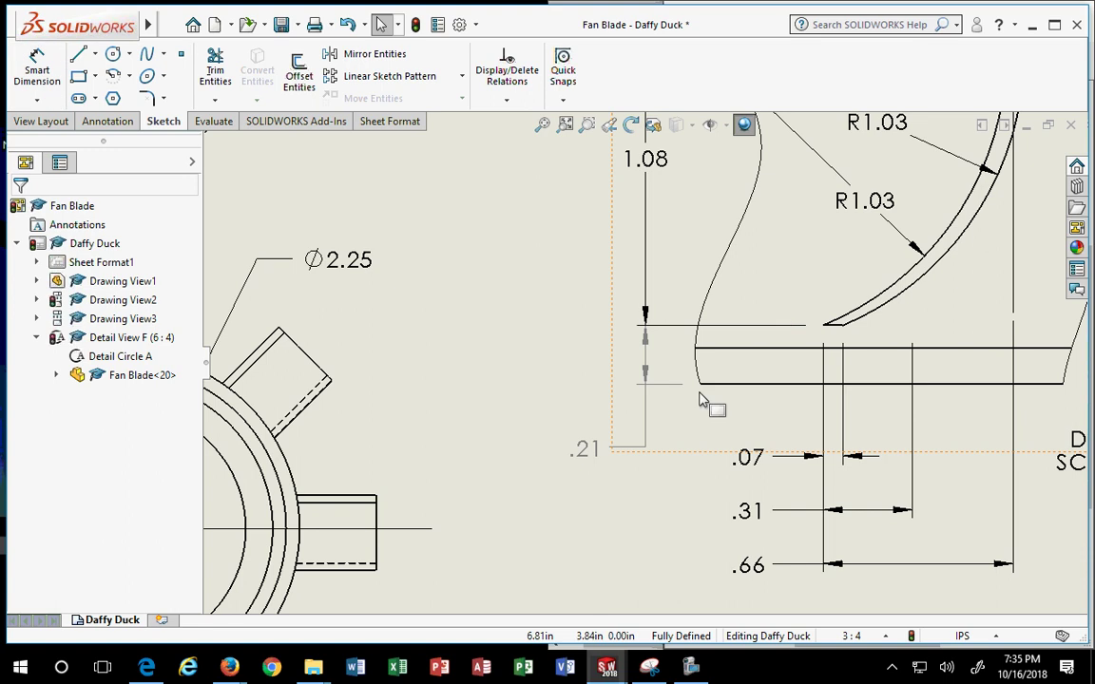
Set the blade's vertical height dimension in Detail A to 1.25 in and rebuild the drawing
{"action": "scroll", "coordinate": [703, 401], "scroll_direction": "up", "scroll_amount": 5}
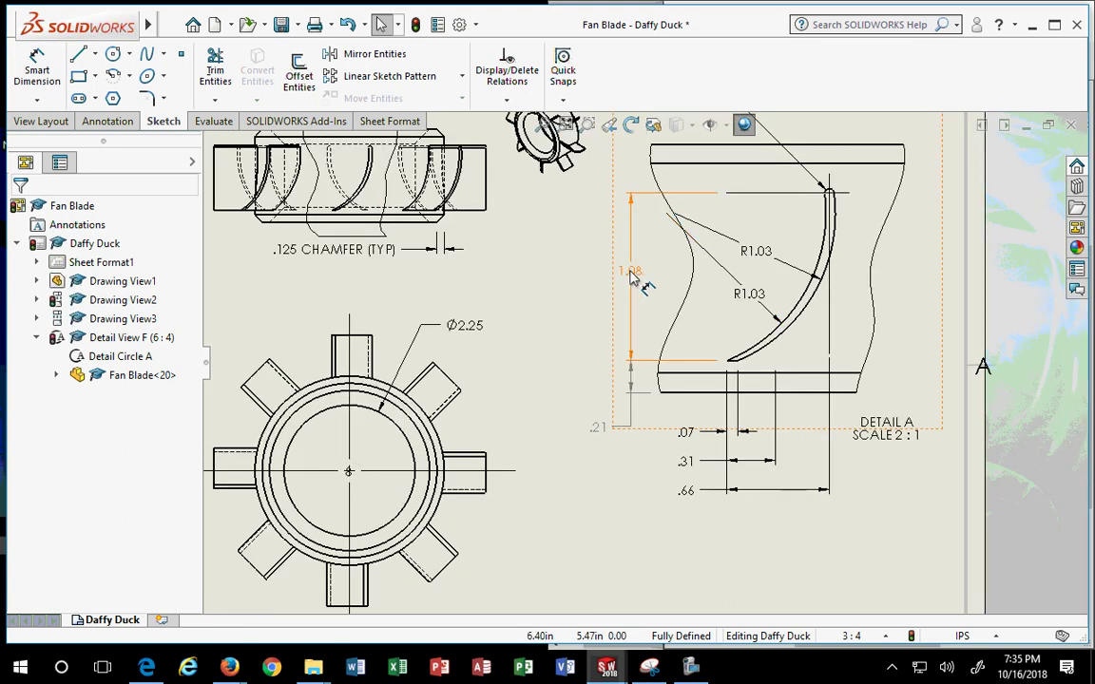
{"action": "double_click", "coordinate": [635, 276]}
{"action": "left_click_drag", "start_coordinate": [657, 239], "coordinate": [540, 224]}
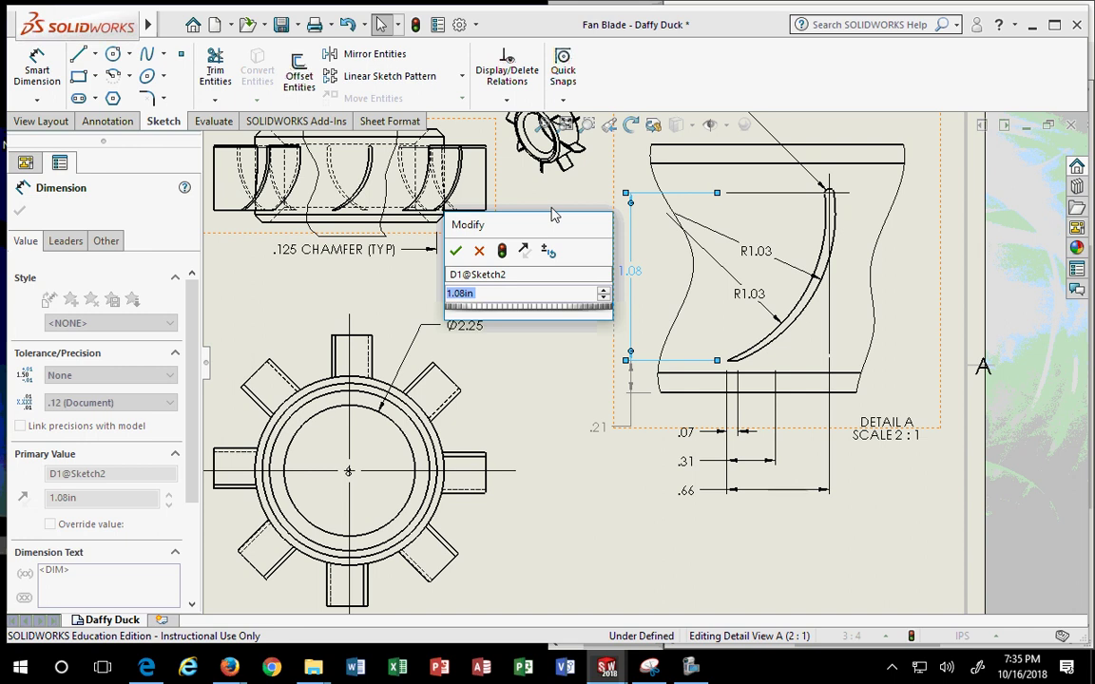
{"action": "type", "text": "1."}
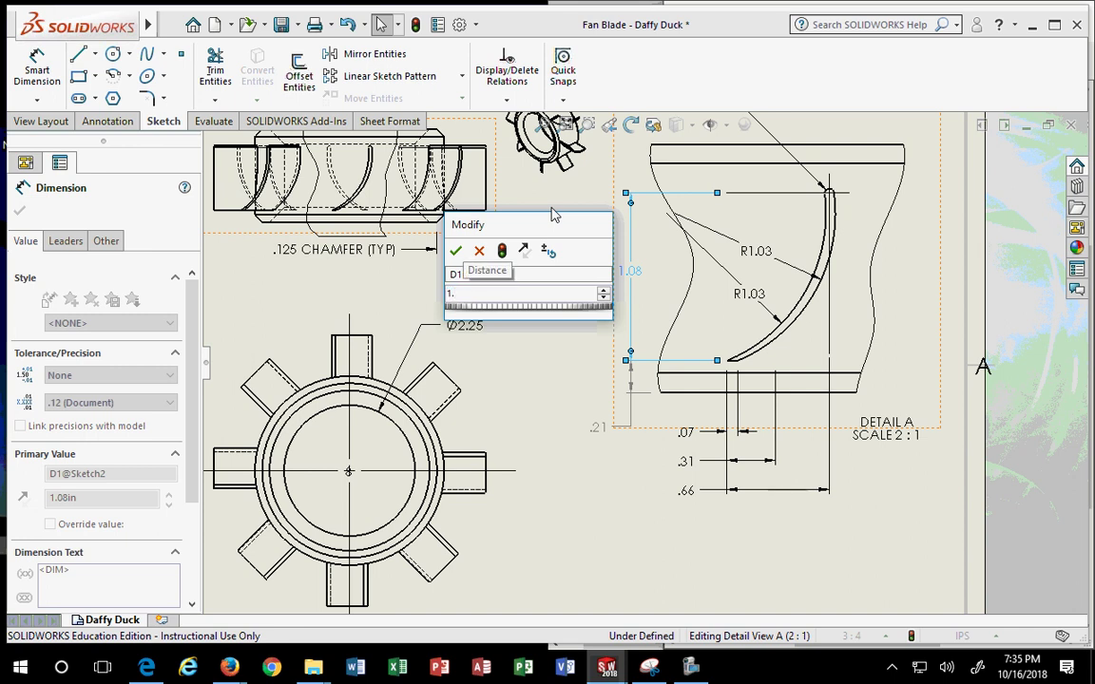
{"action": "type", "text": "25"}
{"action": "key", "text": "Return"}
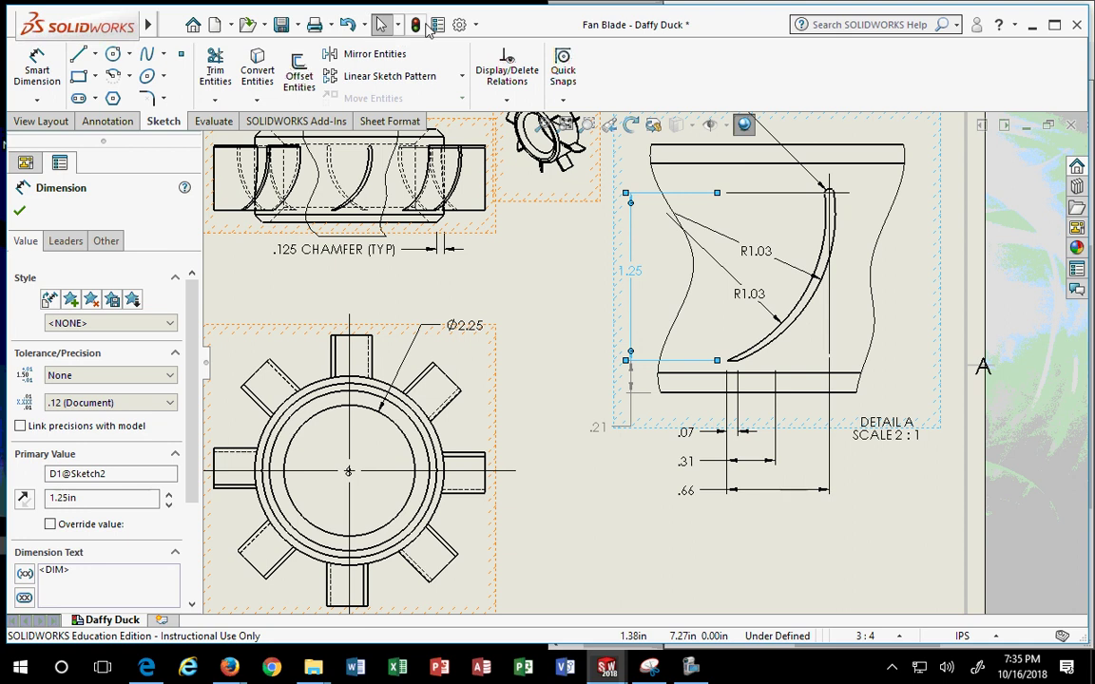
{"action": "left_click", "coordinate": [416, 24]}
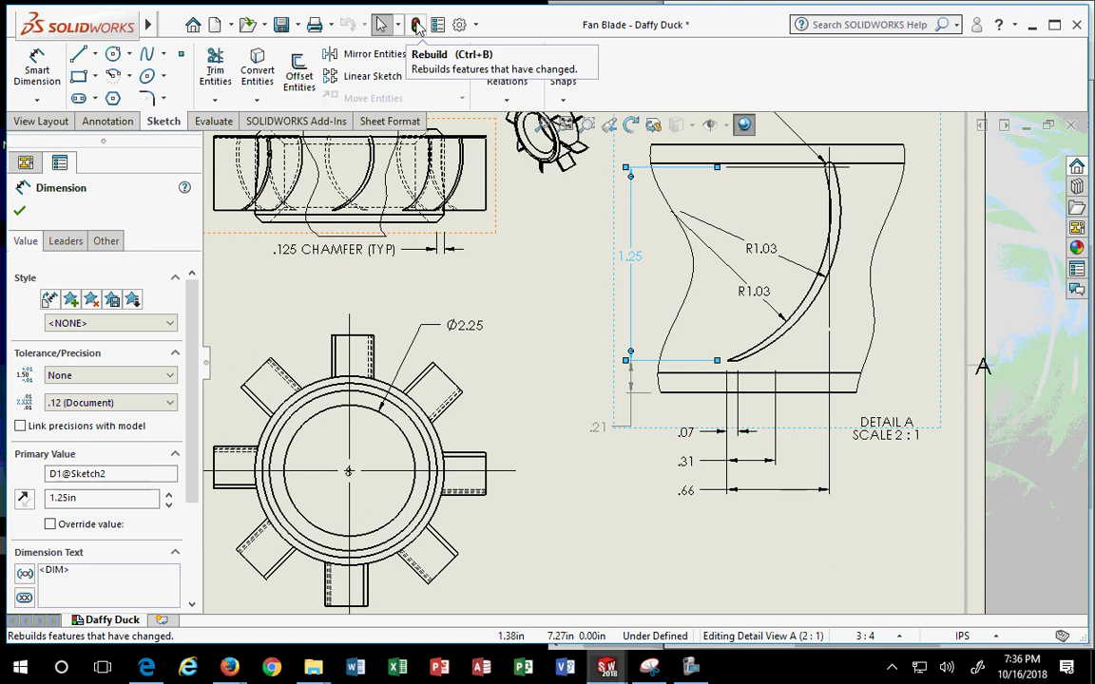
Set the blade's vertical height dimension in Detail A to 1.08 in and rebuild the drawing
{"action": "double_click", "coordinate": [630, 256]}
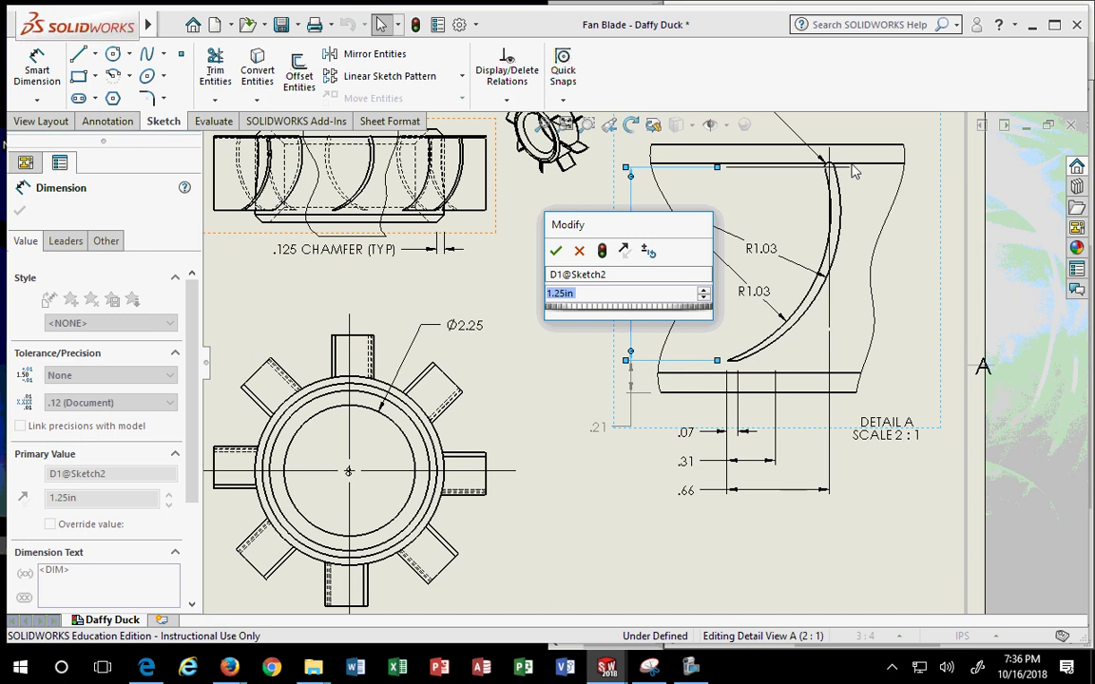
{"action": "type", "text": "1.08"}
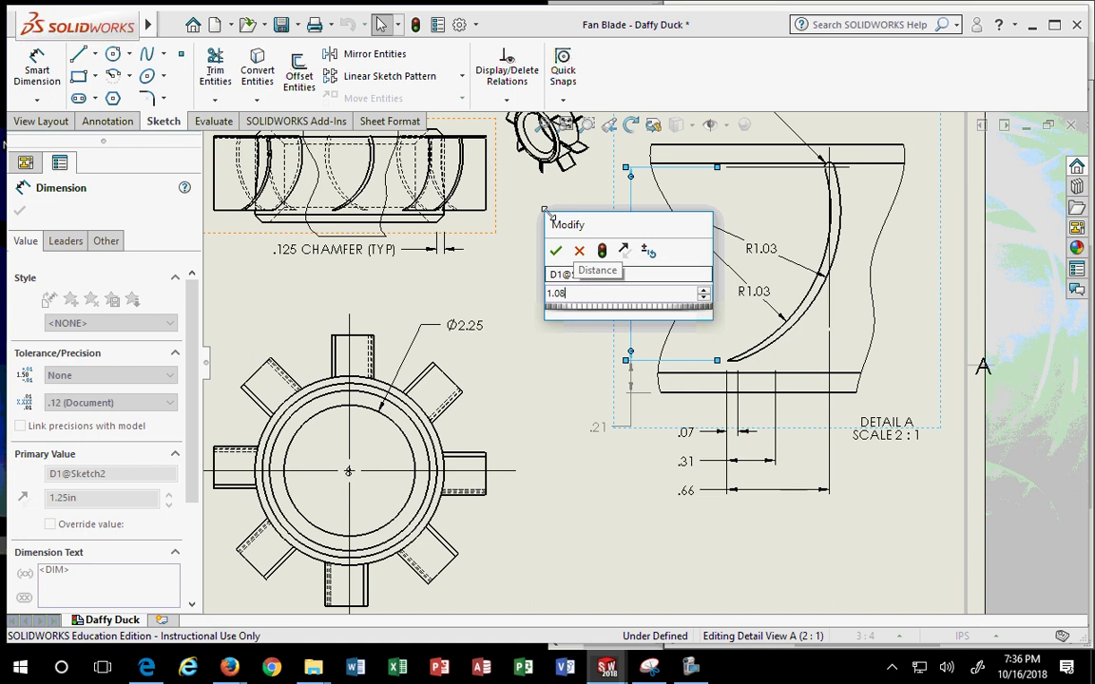
{"action": "left_click", "coordinate": [556, 250]}
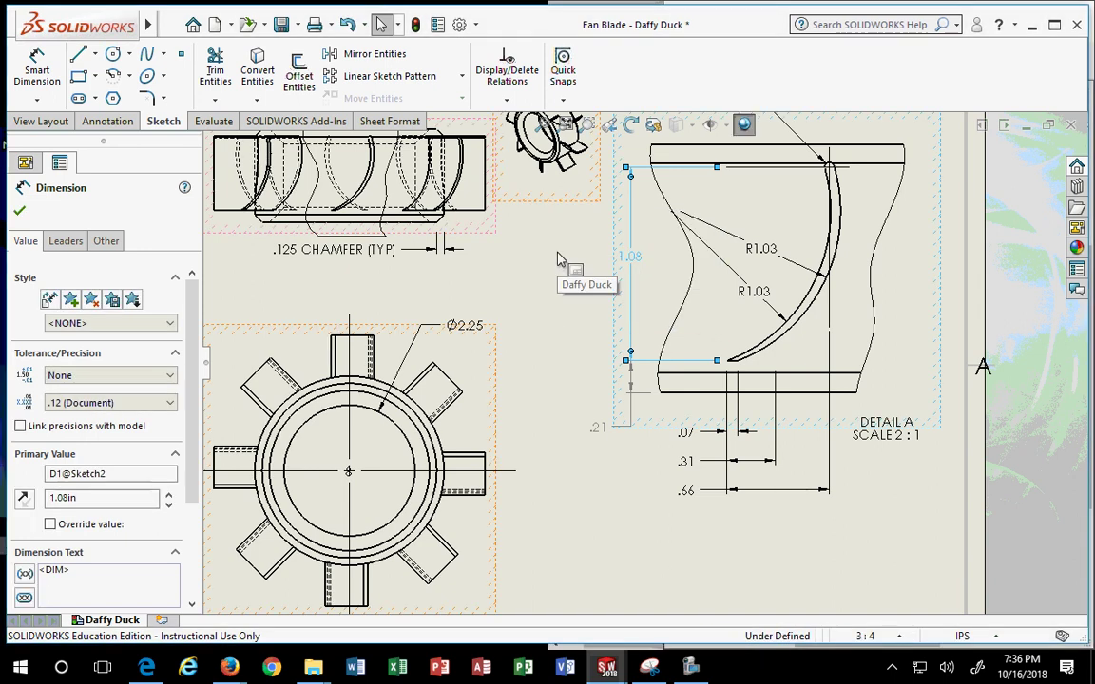
{"action": "left_click", "coordinate": [416, 25]}
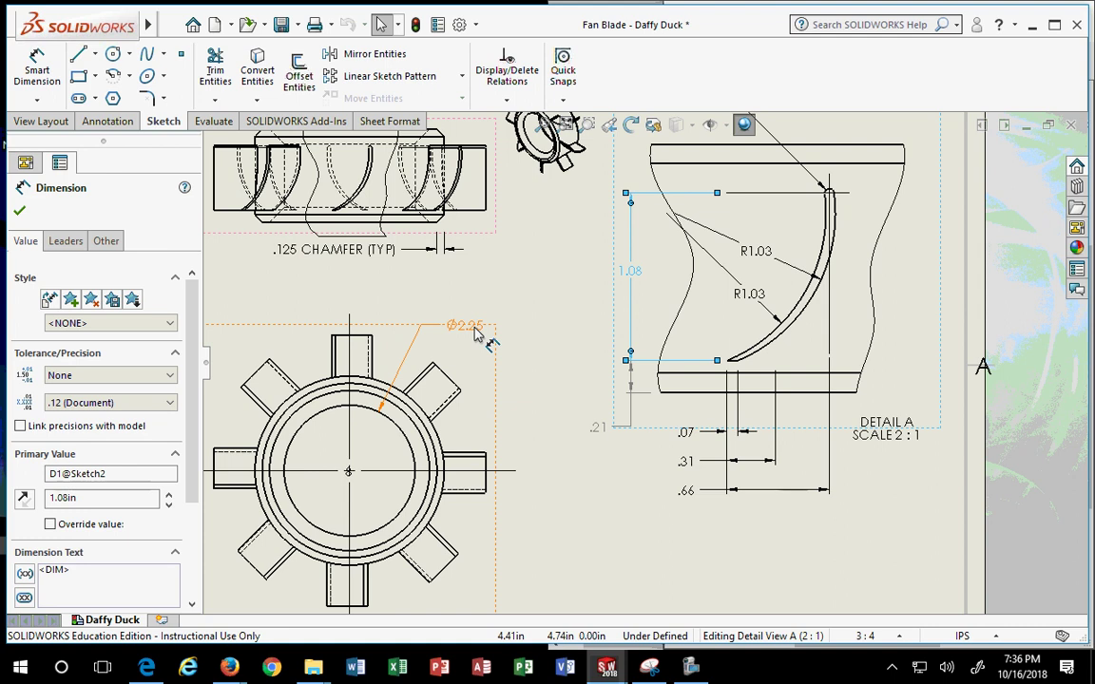
{"action": "left_click", "coordinate": [128, 125]}
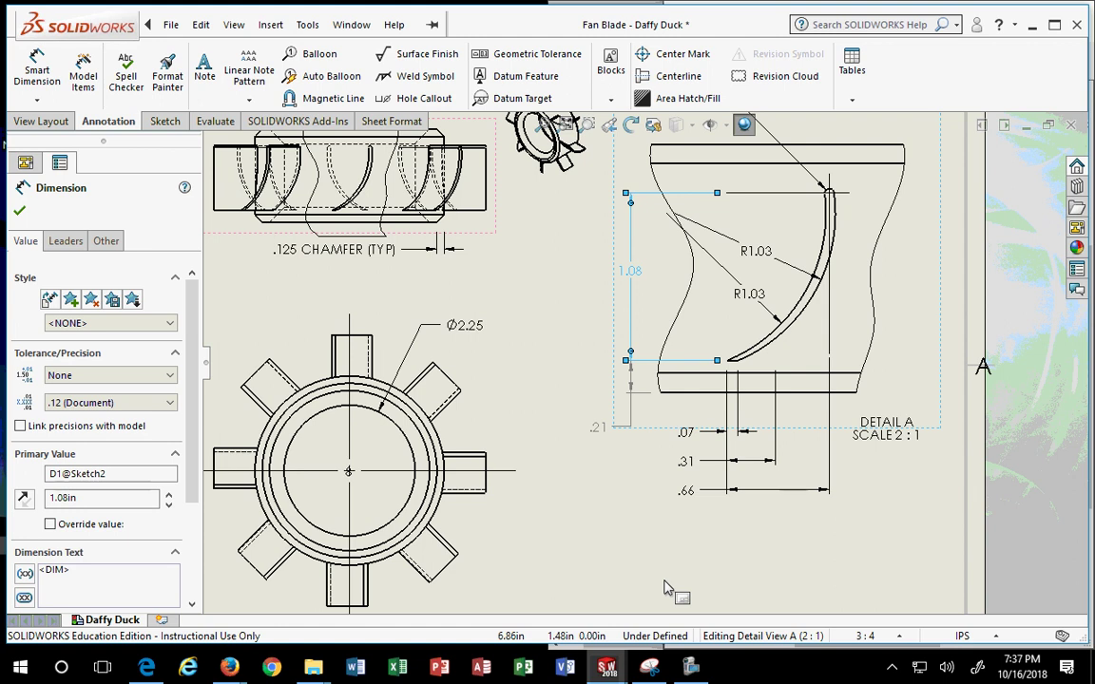
{"action": "left_click", "coordinate": [556, 442]}
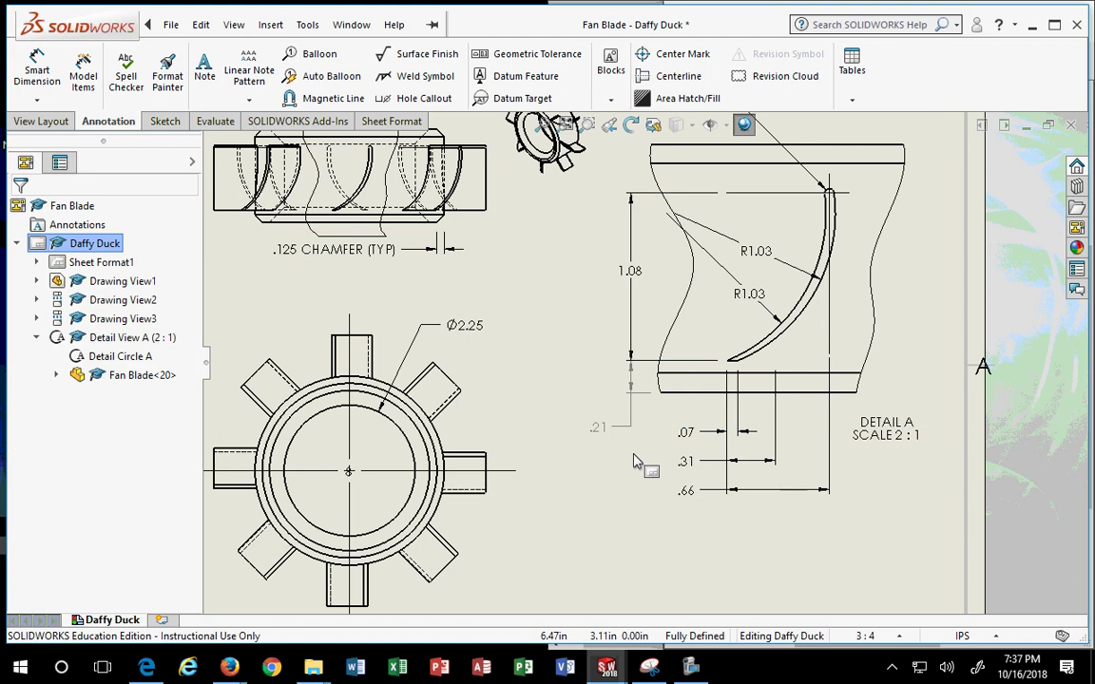
{"action": "key", "text": "f"}
{"action": "scroll", "coordinate": [632, 438], "scroll_direction": "down", "scroll_amount": 2}
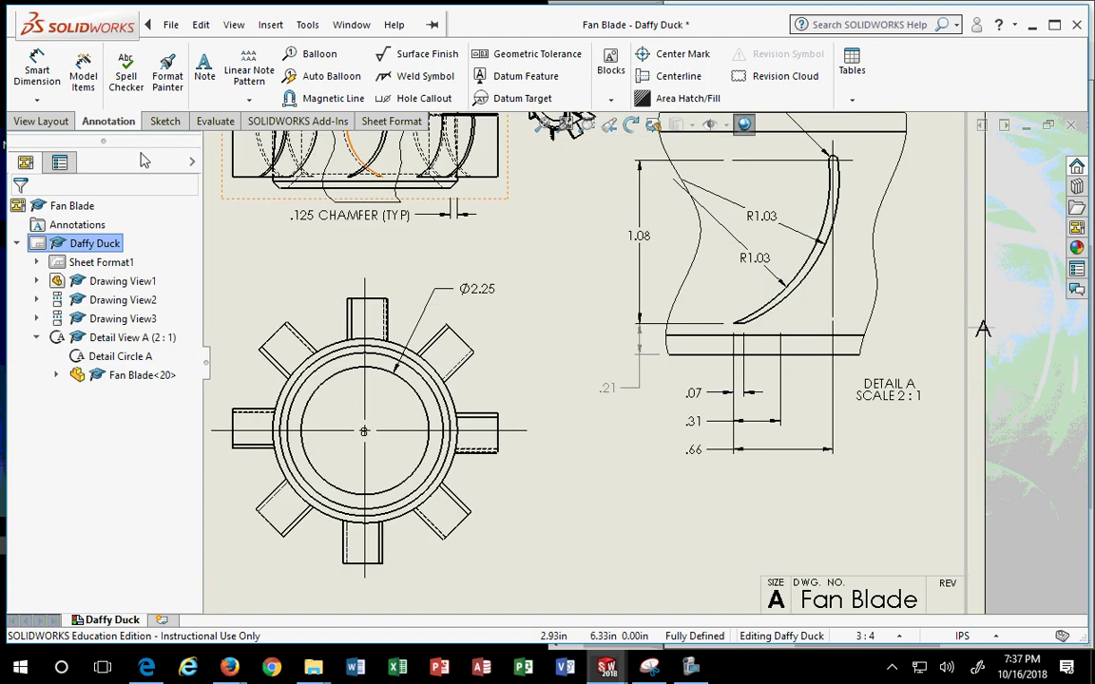
{"action": "left_click", "coordinate": [36, 99]}
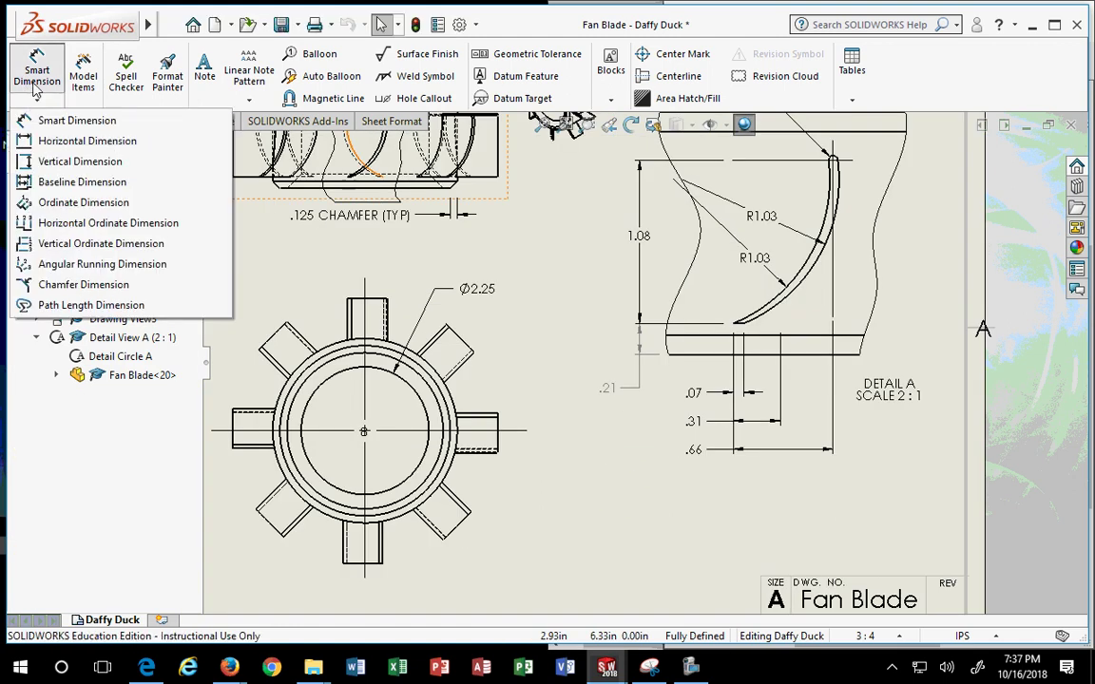
{"action": "left_click", "coordinate": [36, 99]}
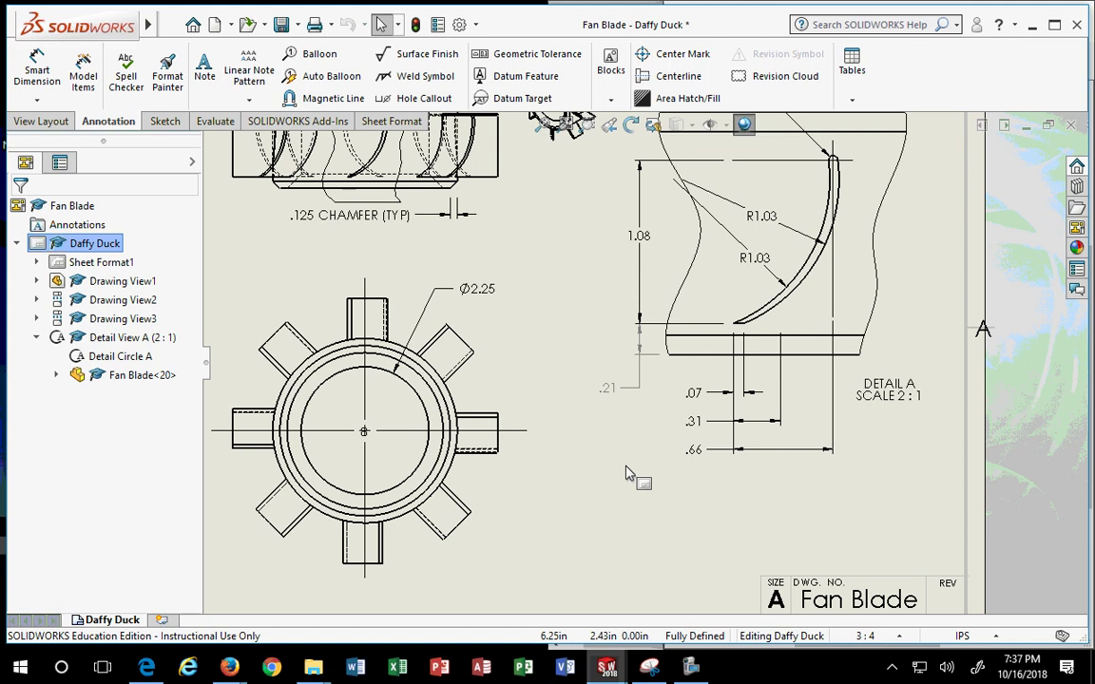
Set the blade's vertical height dimension in Detail A to 1.5 in and rebuild the drawing
{"action": "left_click", "coordinate": [639, 236]}
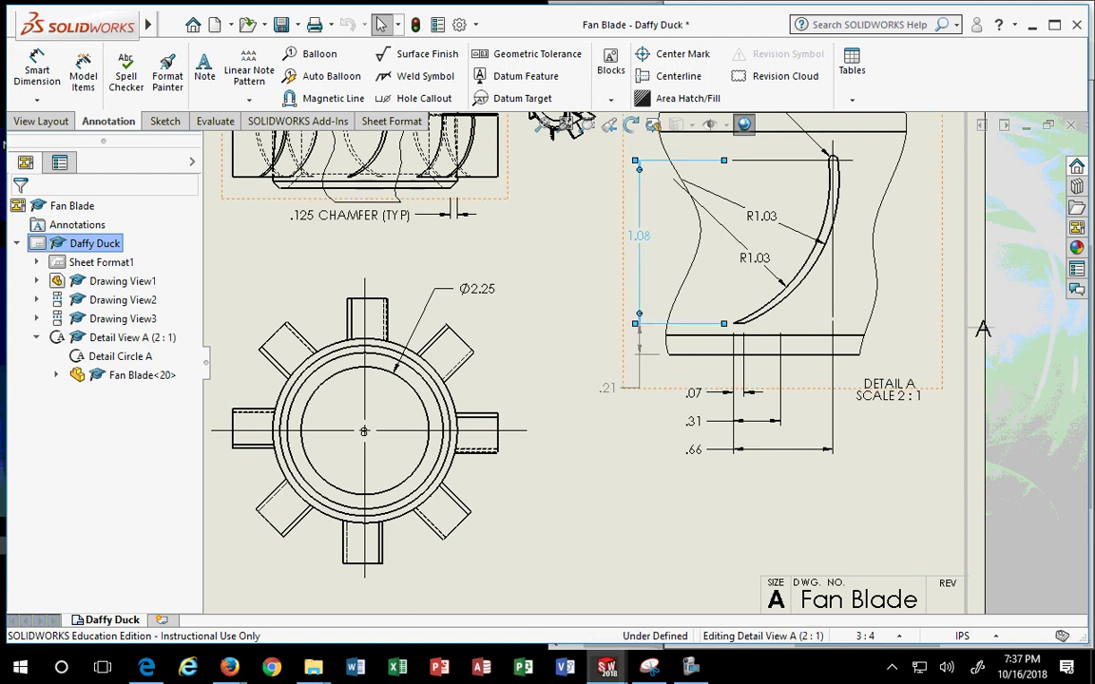
{"action": "double_click", "coordinate": [639, 237]}
{"action": "type", "text": "1.5"}
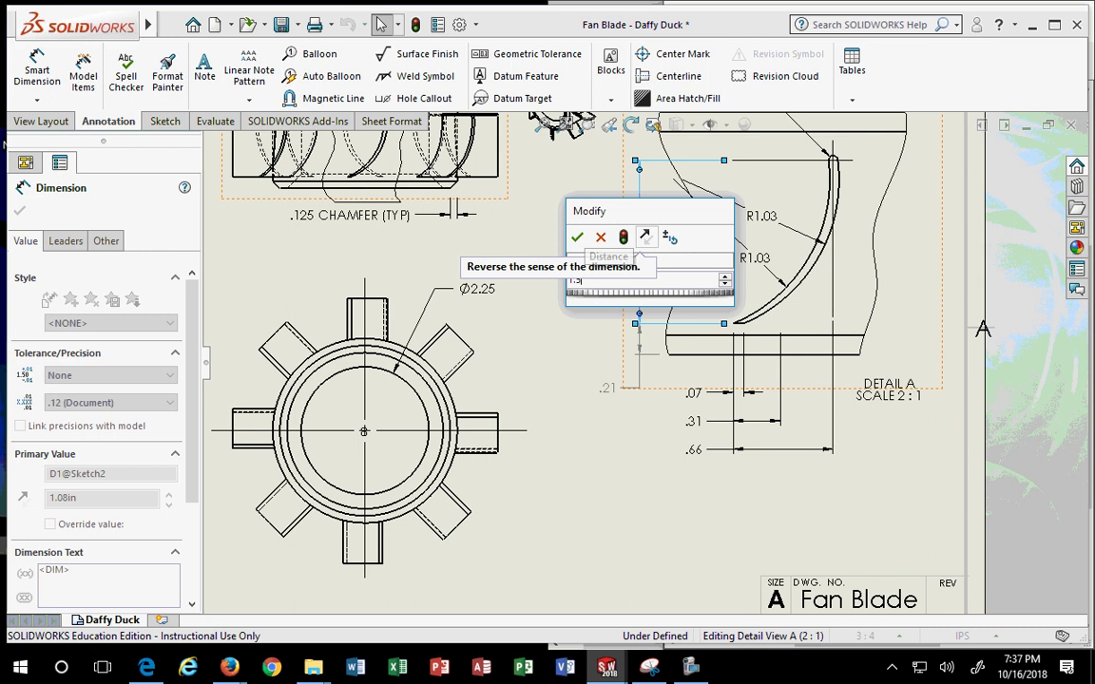
{"action": "key", "text": "Return"}
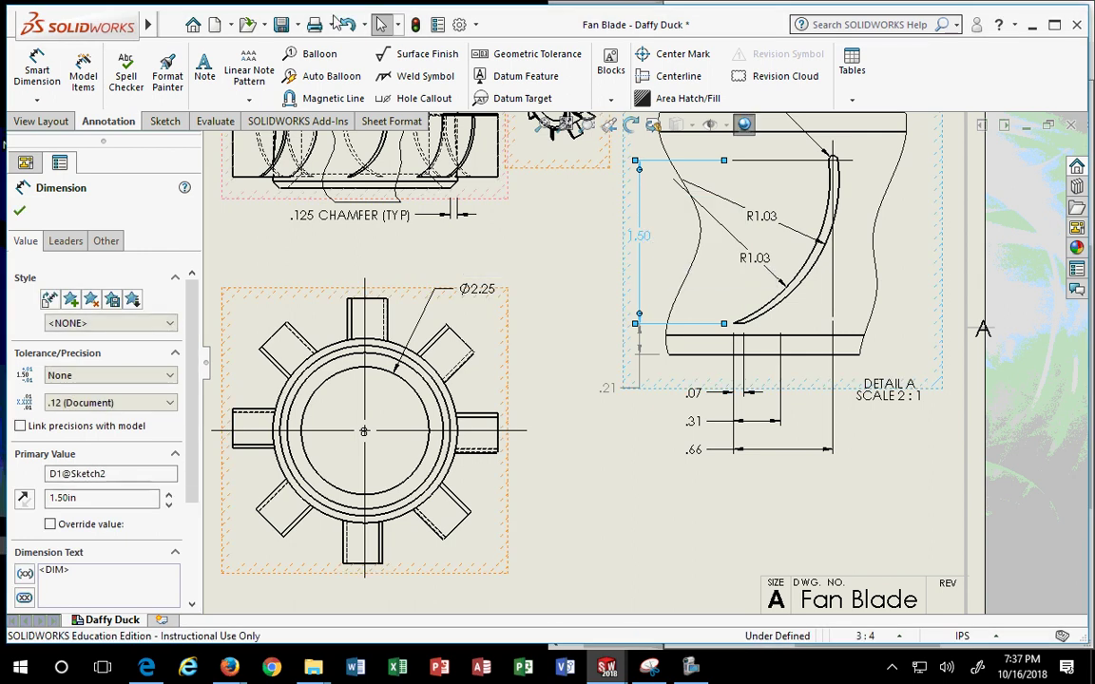
{"action": "left_click", "coordinate": [415, 24]}
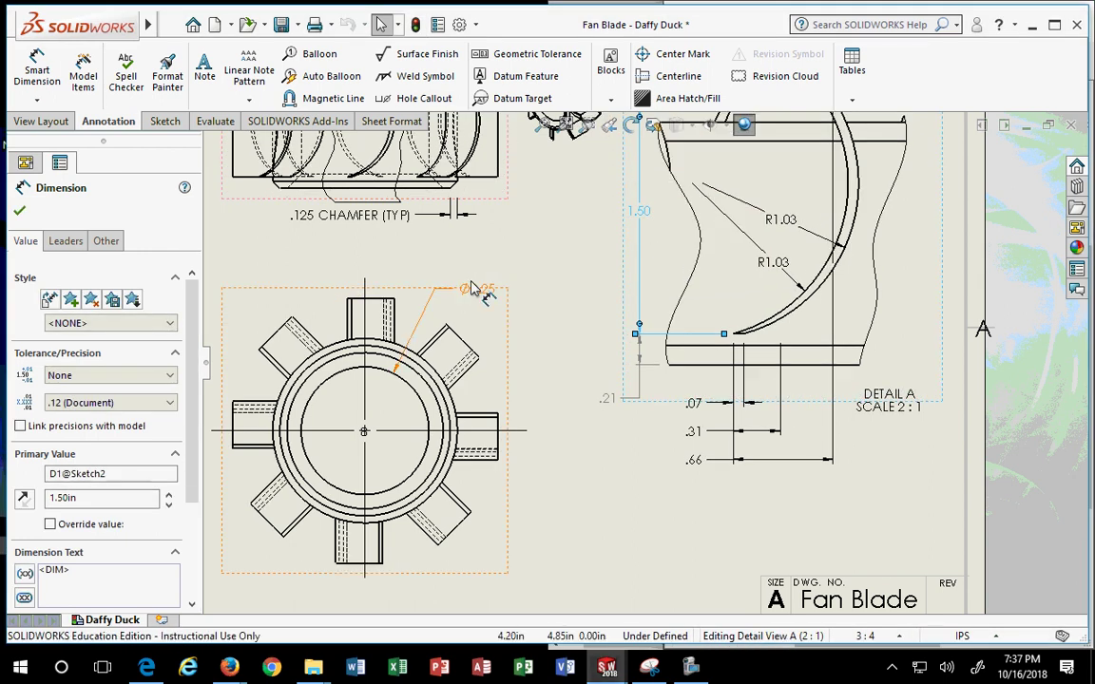
{"action": "middle_click_drag", "start_coordinate": [472, 289], "coordinate": [473, 431]}
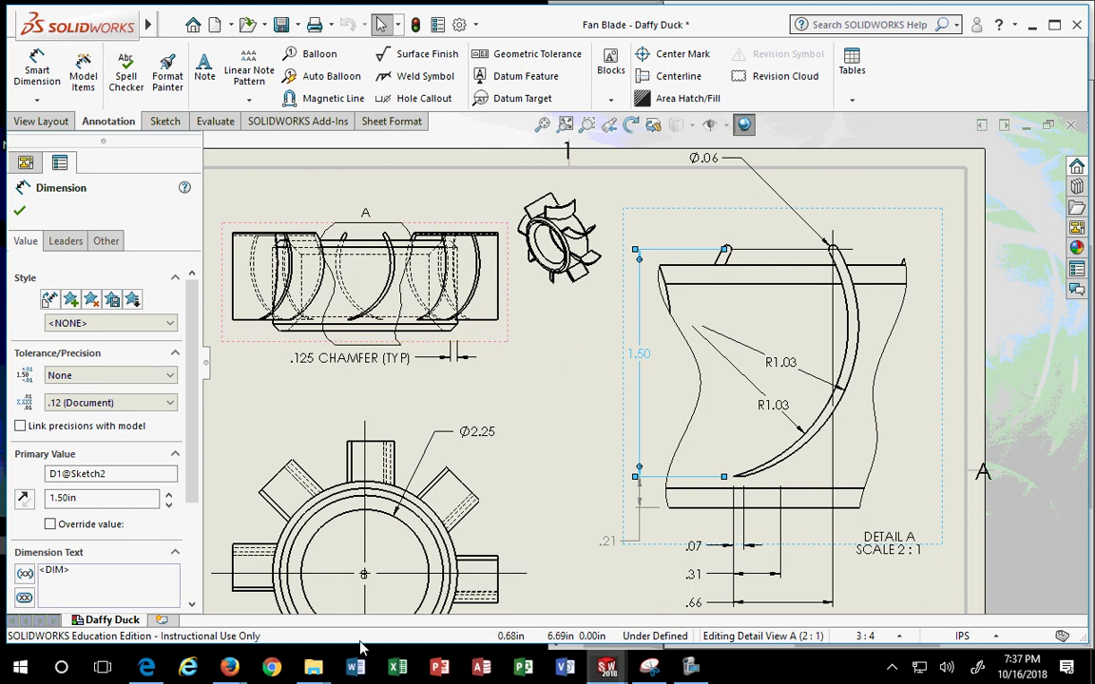
Switch to the Fan Blade part and examine how its blades follow the drawing change from several angles, including the Front and Right views
{"action": "mouse_move", "coordinate": [606, 668]}
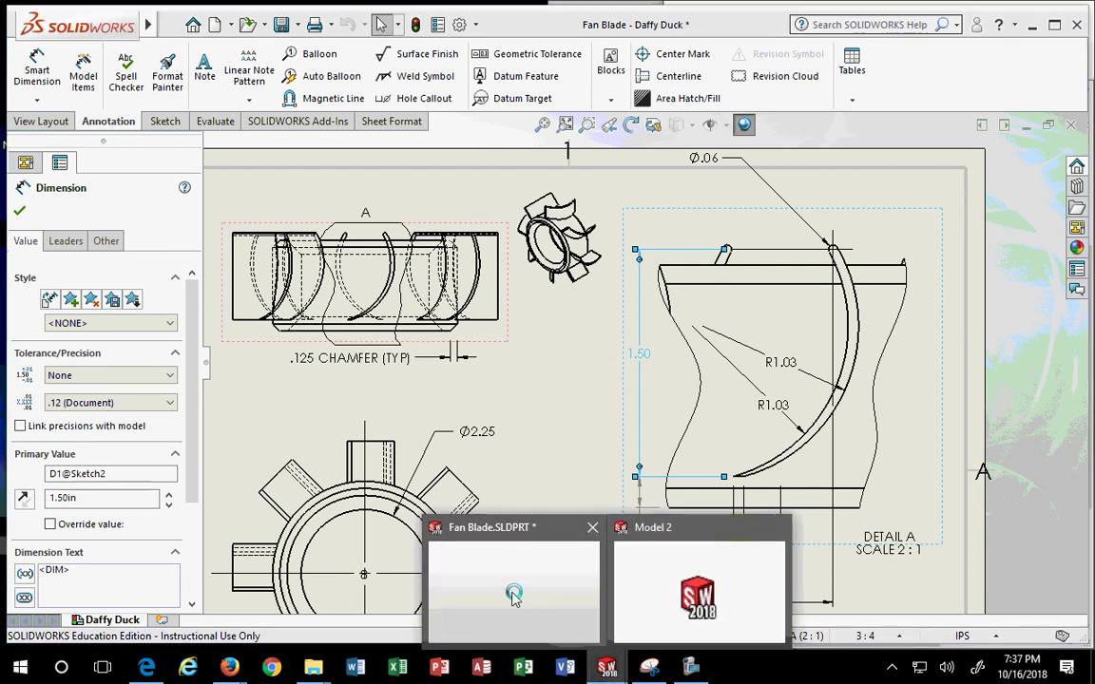
{"action": "left_click", "coordinate": [514, 595]}
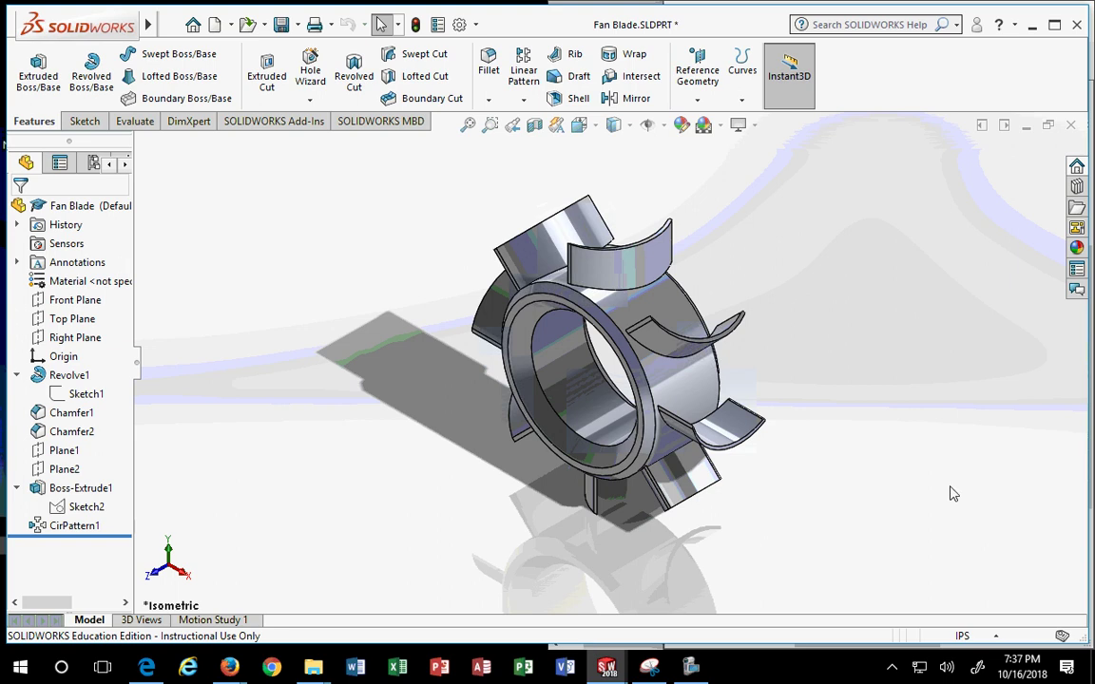
{"action": "left_click", "coordinate": [591, 131]}
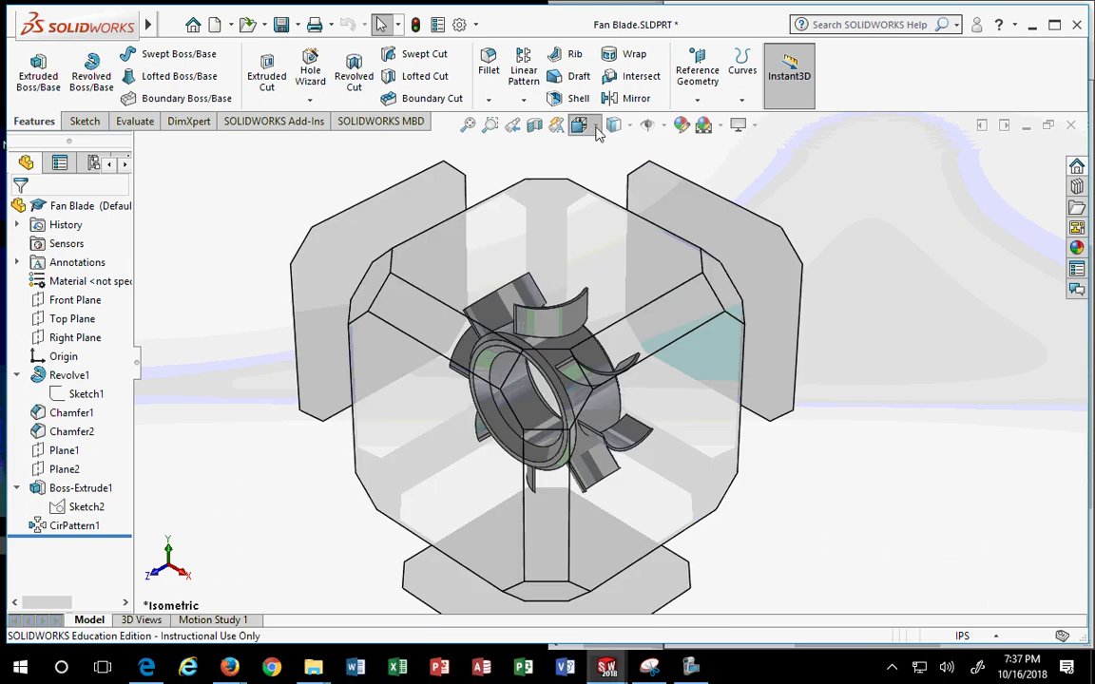
{"action": "left_click", "coordinate": [587, 374]}
{"action": "middle_click_drag", "start_coordinate": [587, 374], "coordinate": [775, 406]}
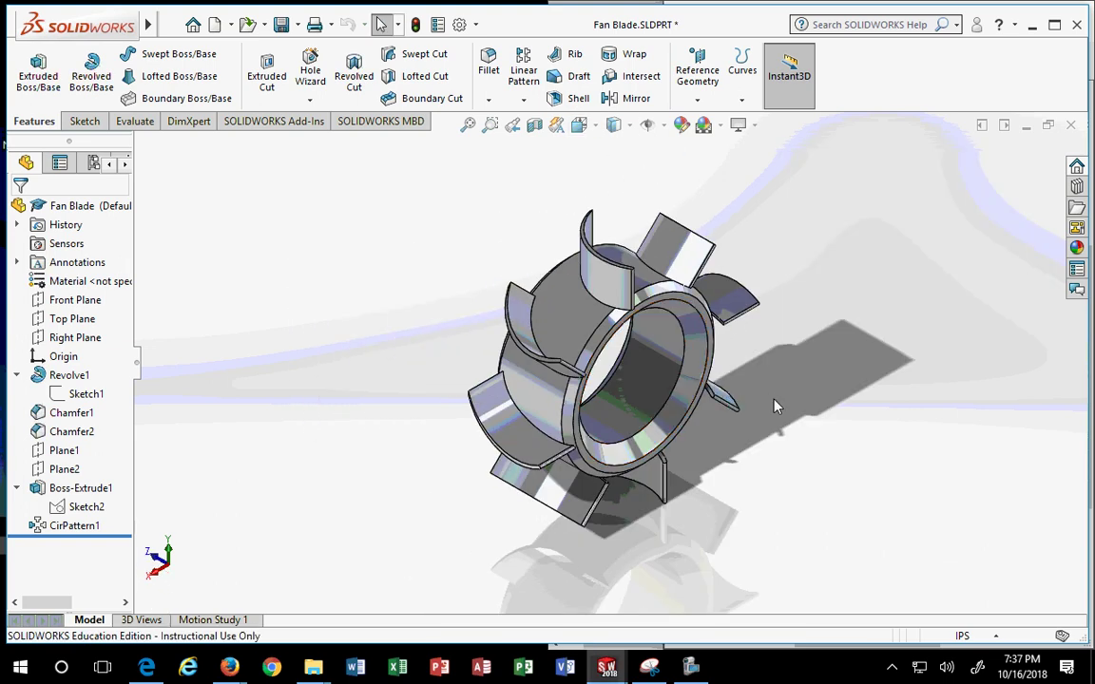
{"action": "scroll", "coordinate": [720, 410], "scroll_direction": "down", "scroll_amount": 3}
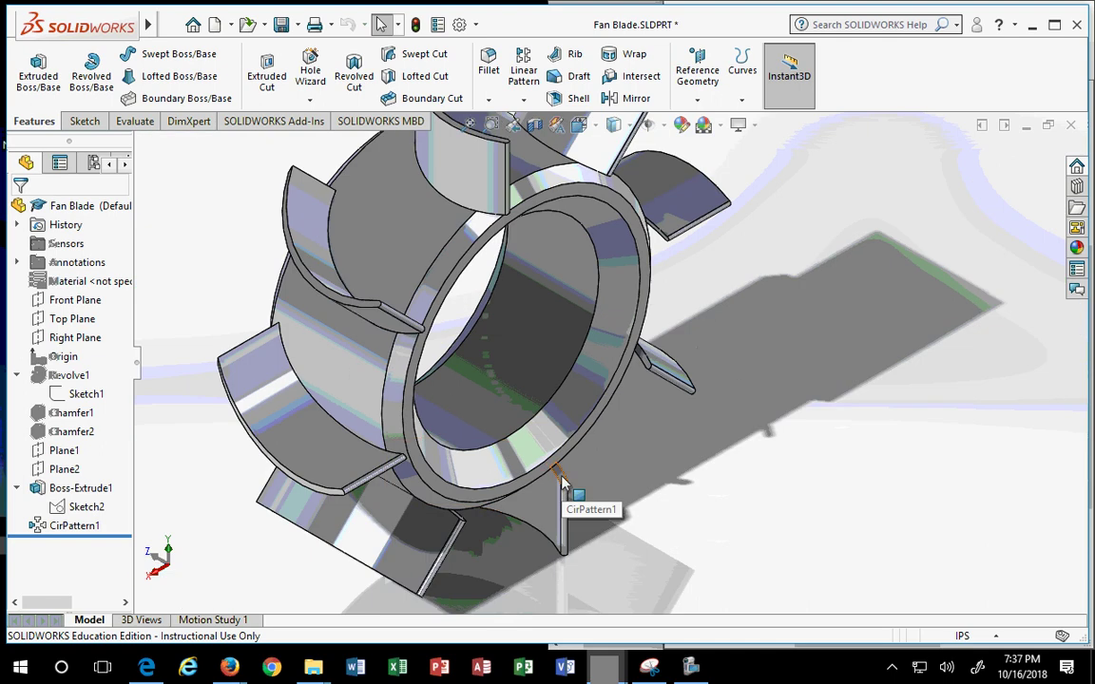
{"action": "left_click", "coordinate": [579, 125]}
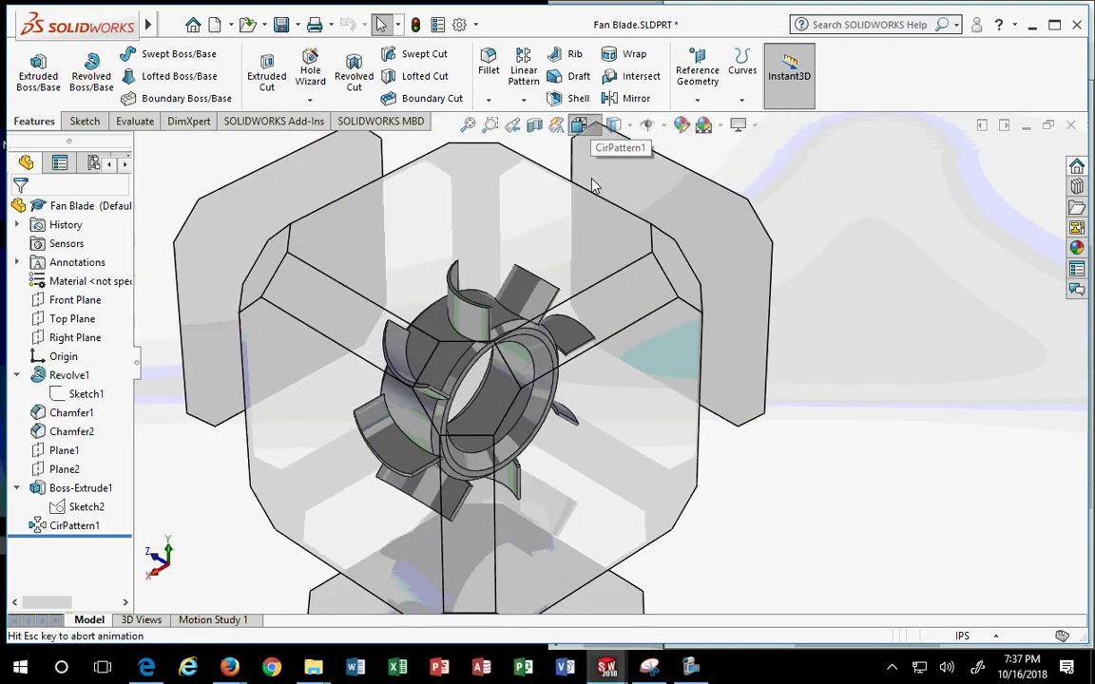
{"action": "left_click", "coordinate": [643, 171]}
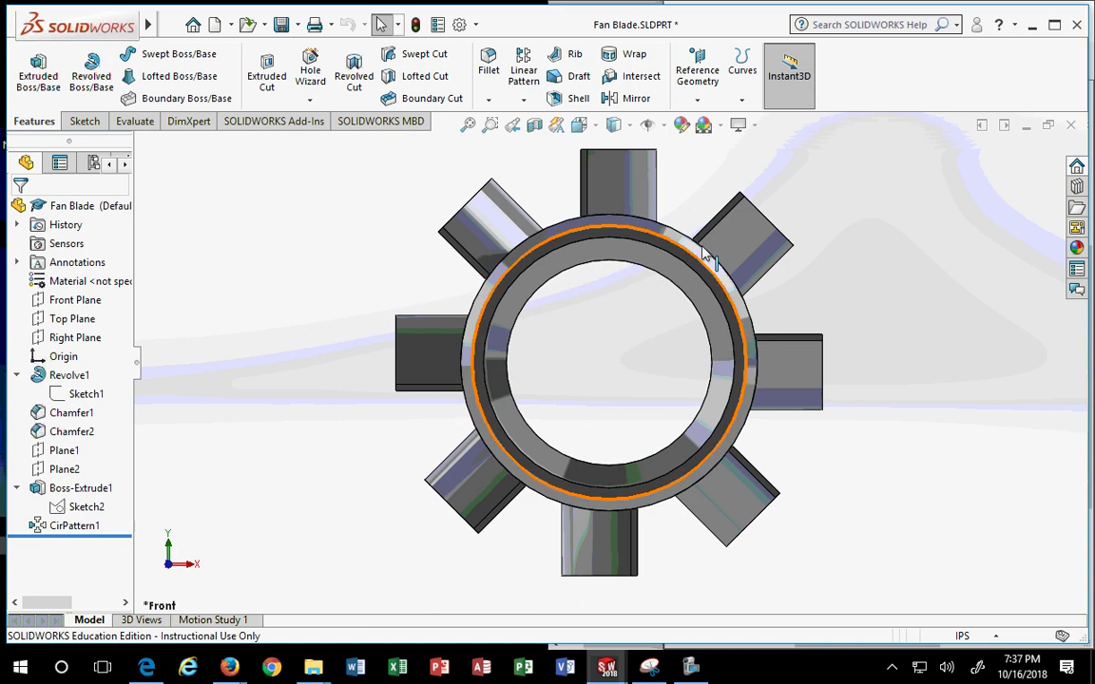
{"action": "left_click", "coordinate": [599, 128]}
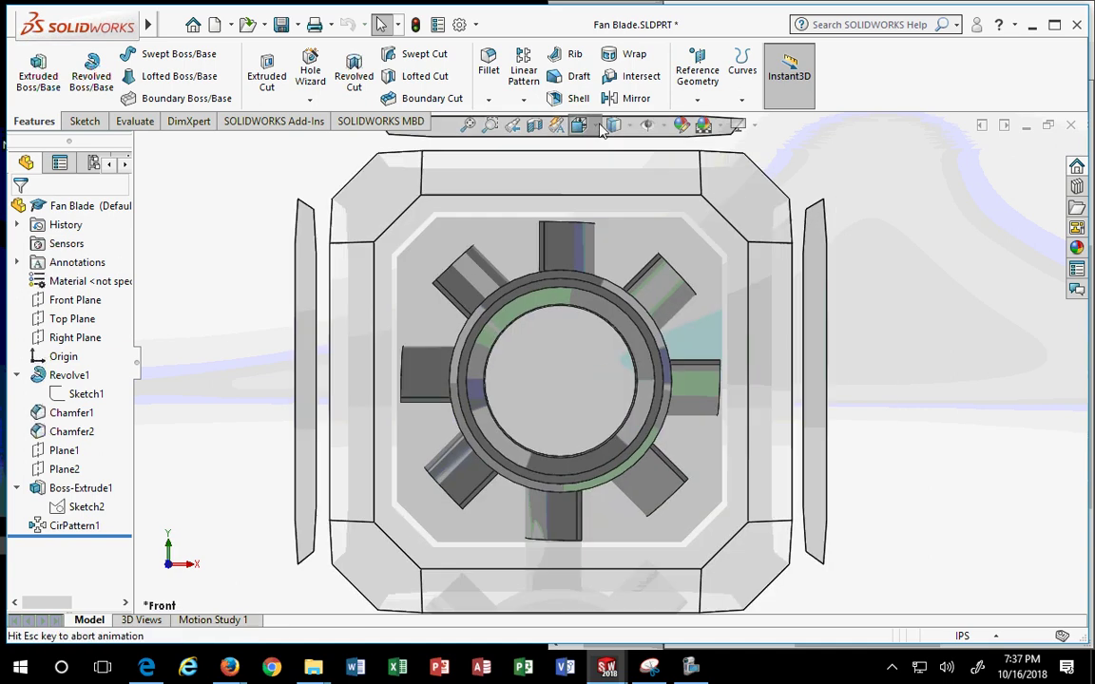
{"action": "left_click", "coordinate": [574, 179]}
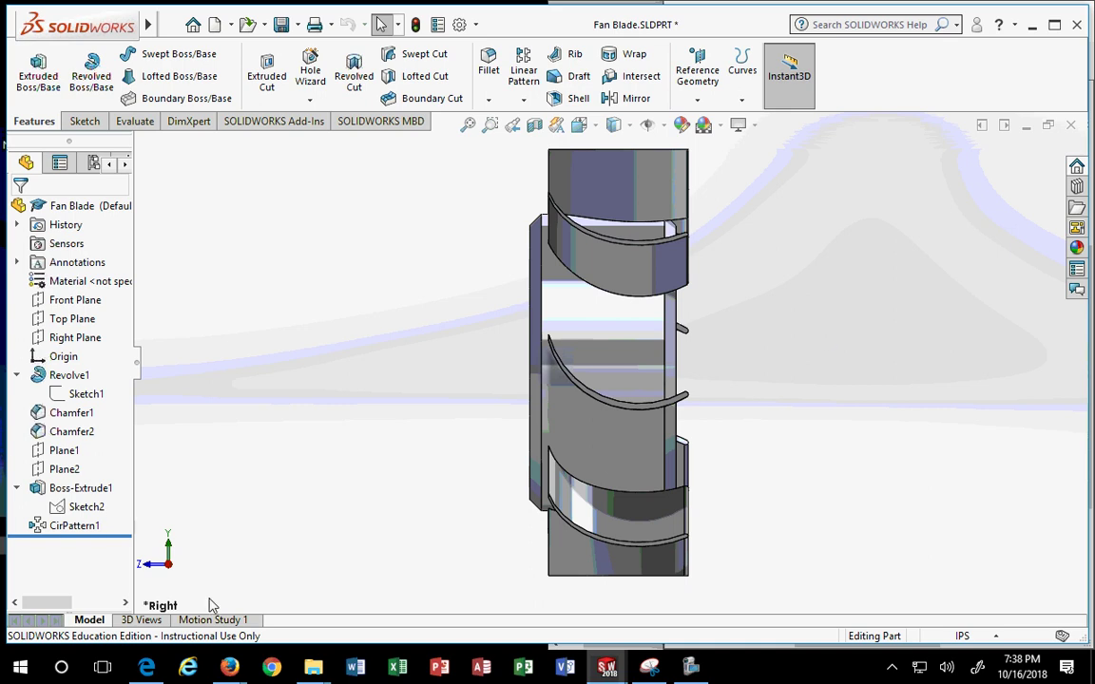
Return to the Fan Blade drawing, set the blade's vertical height dimension in Detail A to 1.08 in, and rebuild
{"action": "mouse_move", "coordinate": [606, 668]}
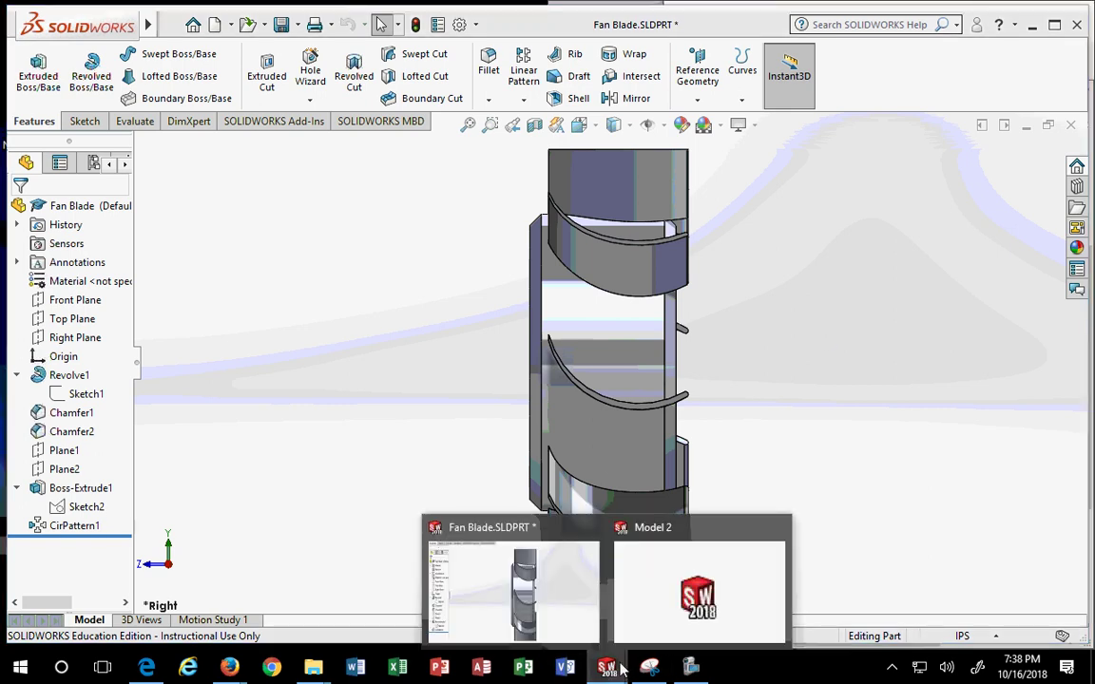
{"action": "left_click", "coordinate": [632, 608]}
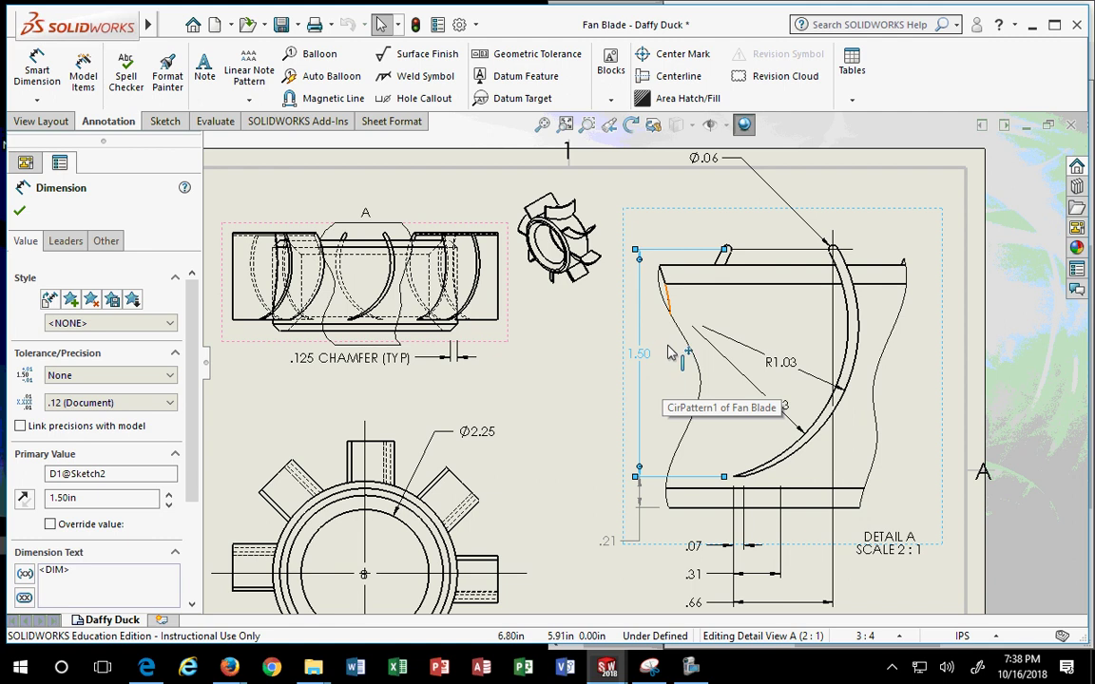
{"action": "left_click", "coordinate": [649, 357]}
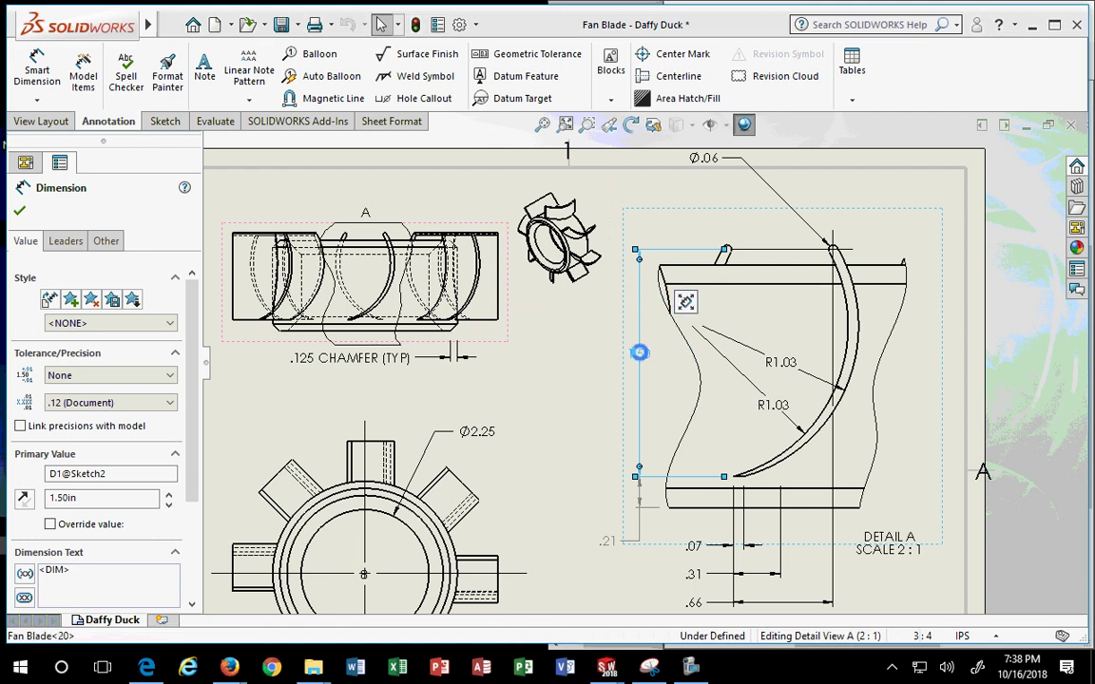
{"action": "type", "text": "1.08"}
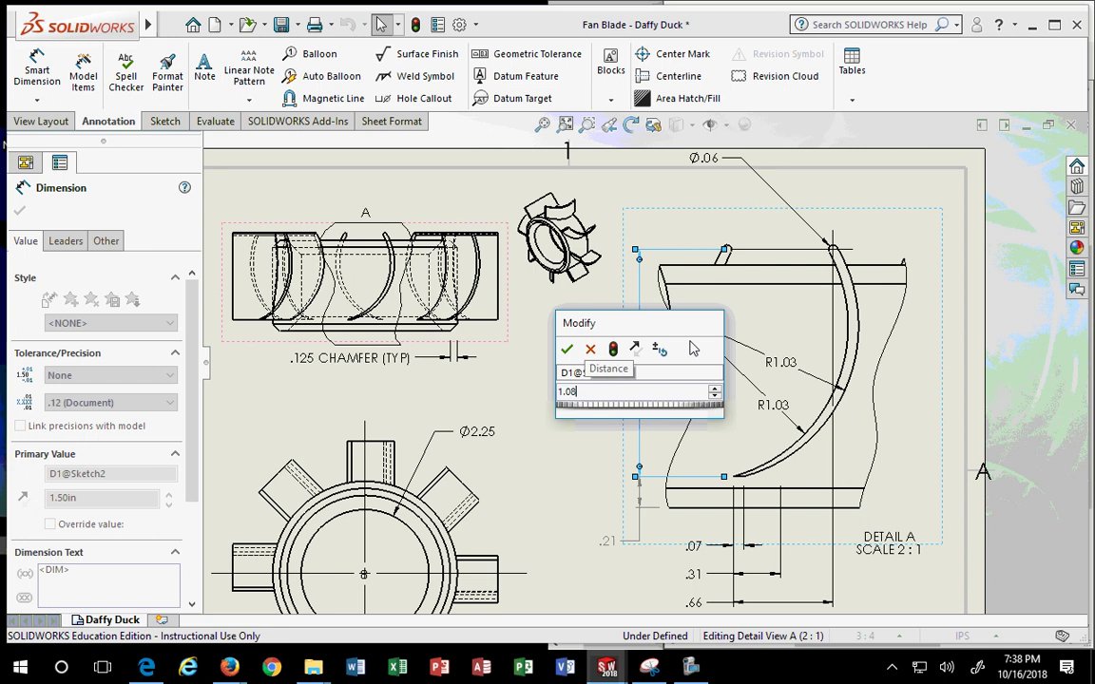
{"action": "key", "text": "Return"}
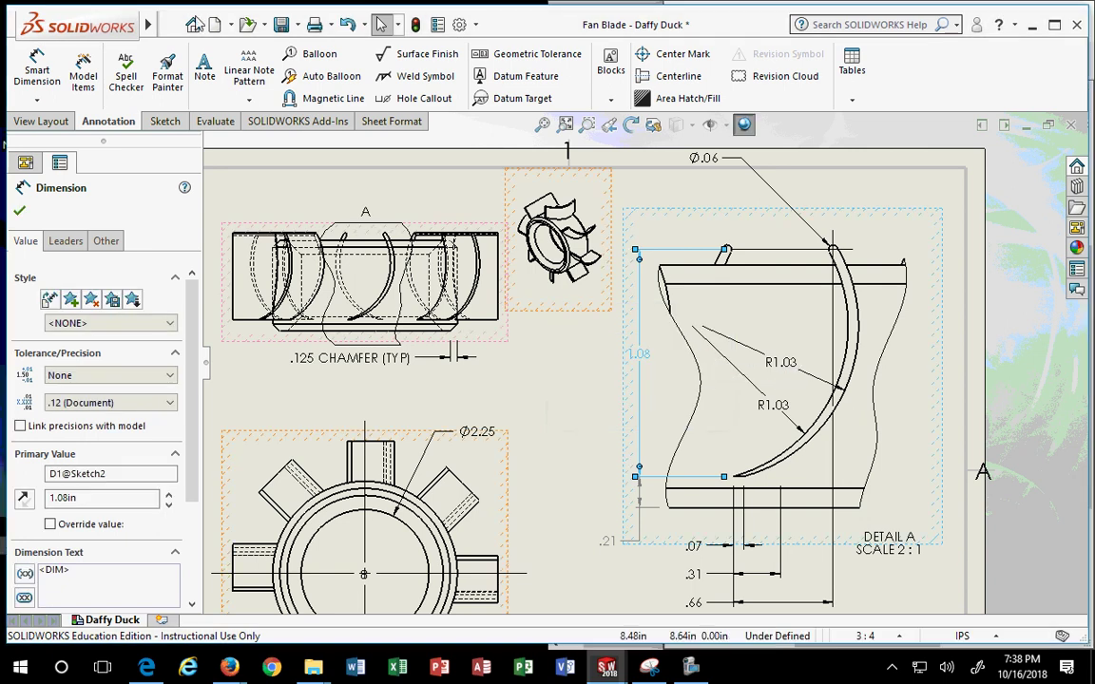
{"action": "left_click", "coordinate": [415, 35]}
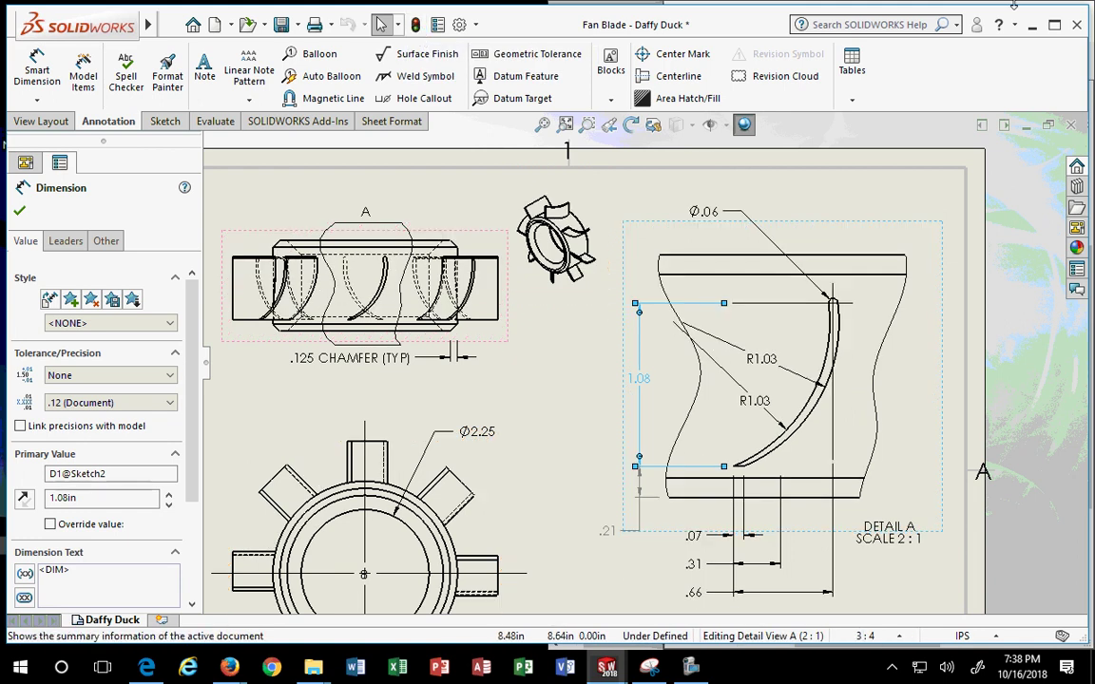
Check the blades in the Fan Blade part after the rebuild, and return to the drawing
{"action": "mouse_move", "coordinate": [640, 672]}
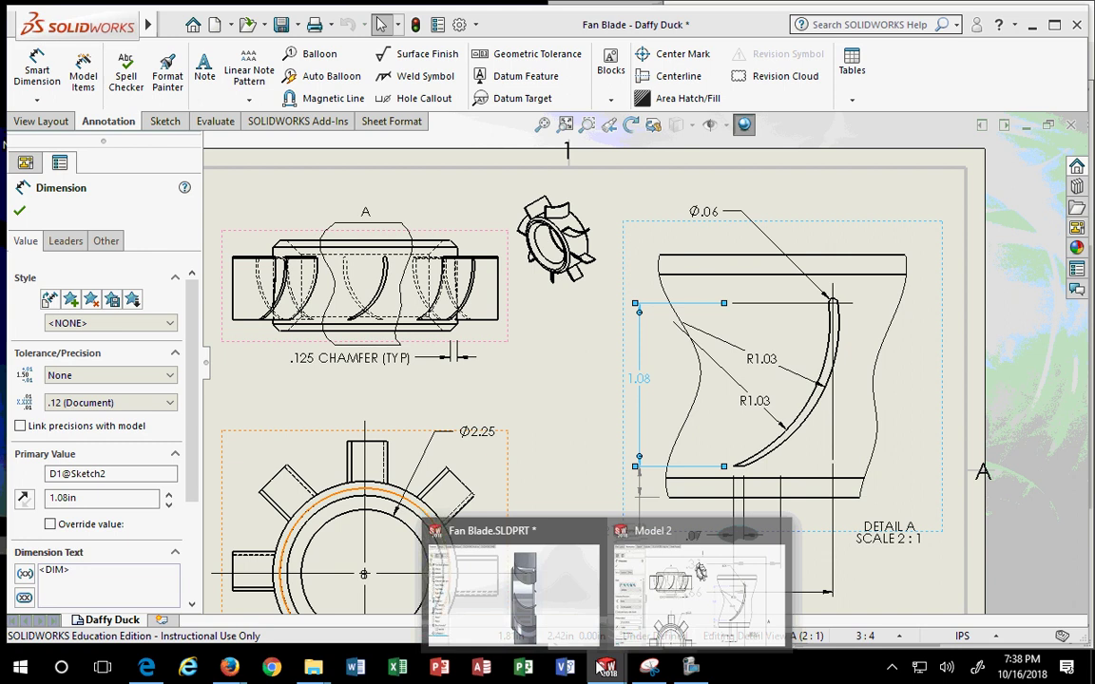
{"action": "left_click", "coordinate": [509, 609]}
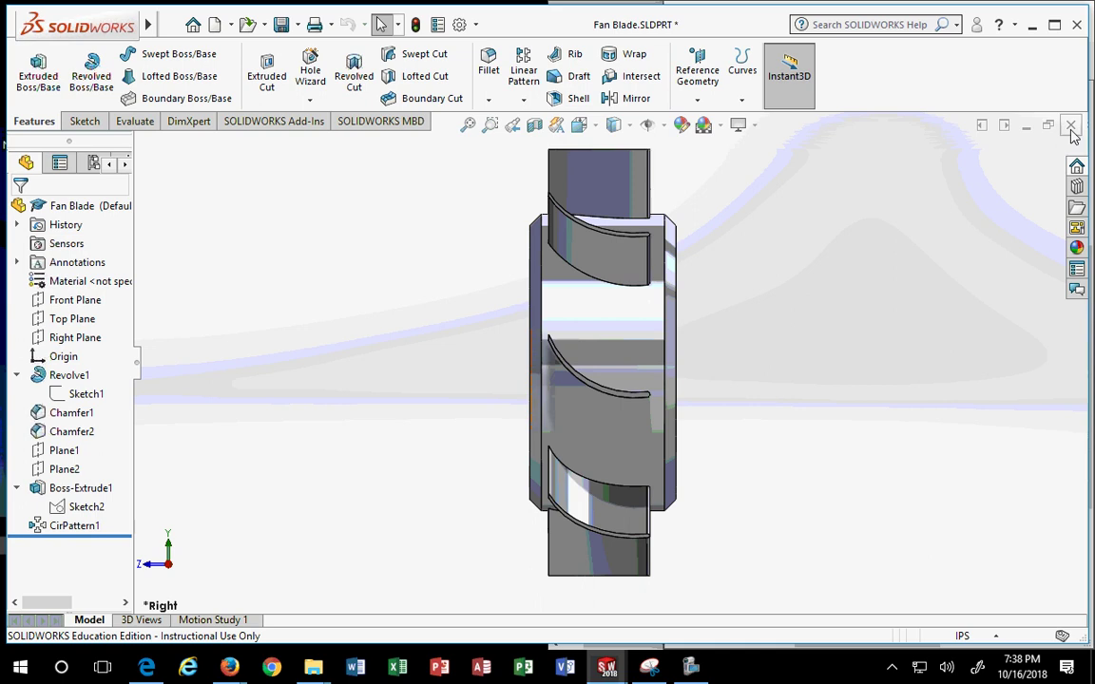
{"action": "key", "text": "ctrl+w"}
{"action": "left_click", "coordinate": [651, 331]}
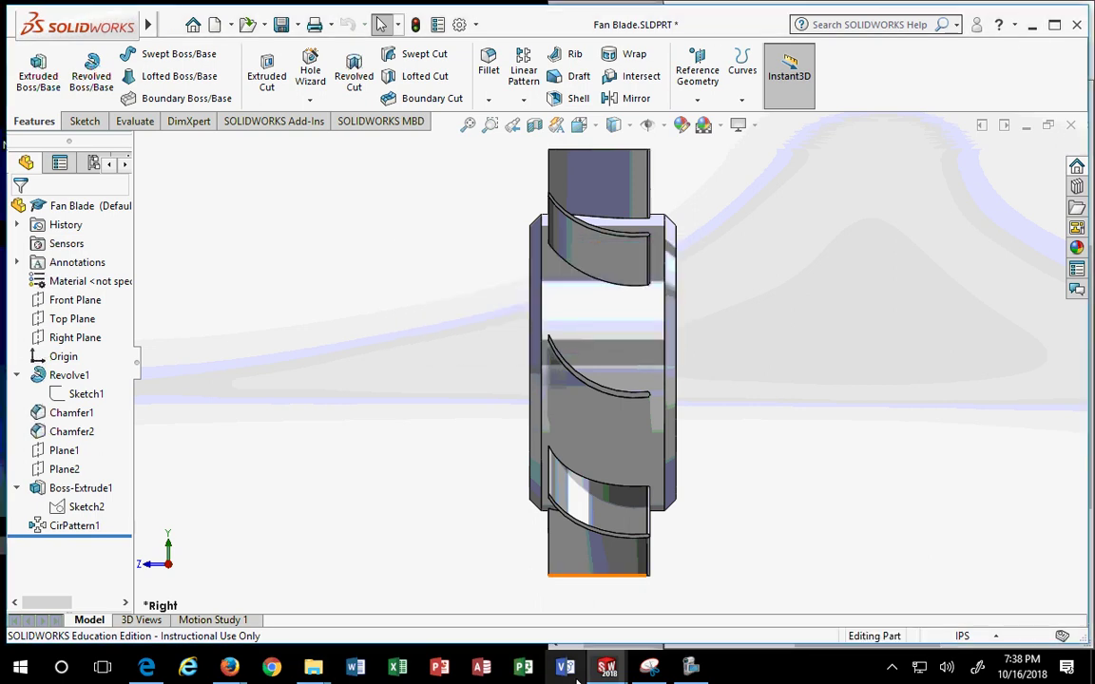
{"action": "left_click", "coordinate": [610, 669]}
{"action": "left_click", "coordinate": [699, 587]}
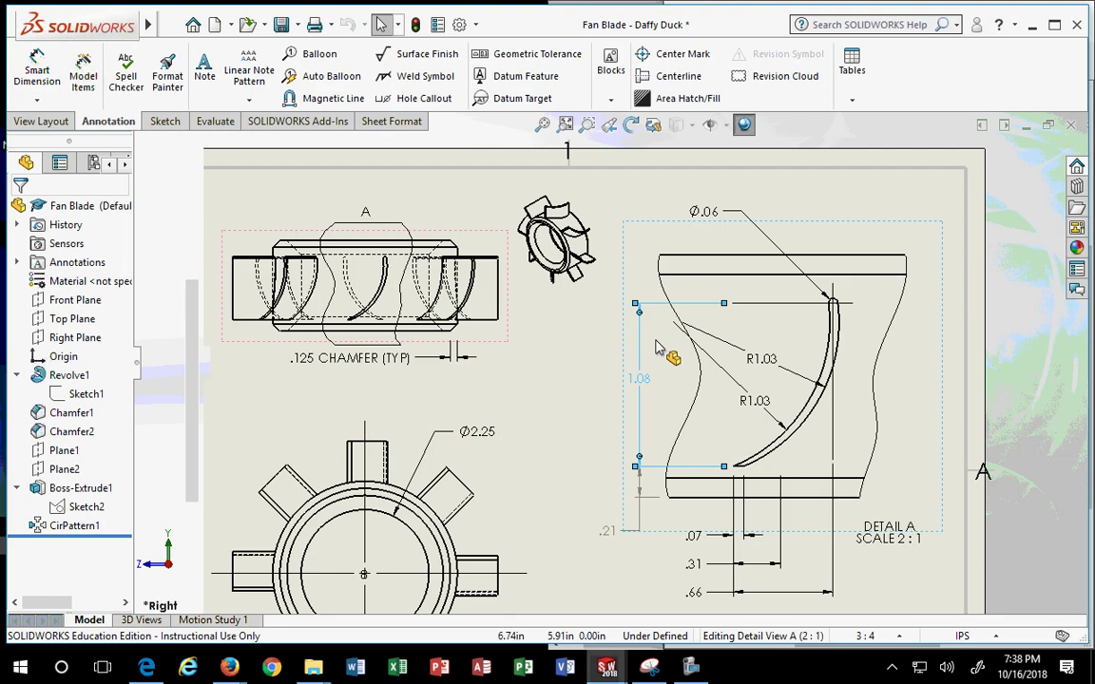
Place the drawing window side by side with the Snipping Tool reference image of the fan and clear the dimension selection
{"action": "left_click", "coordinate": [640, 375]}
{"action": "scroll", "coordinate": [595, 450], "scroll_direction": "up", "scroll_amount": 3}
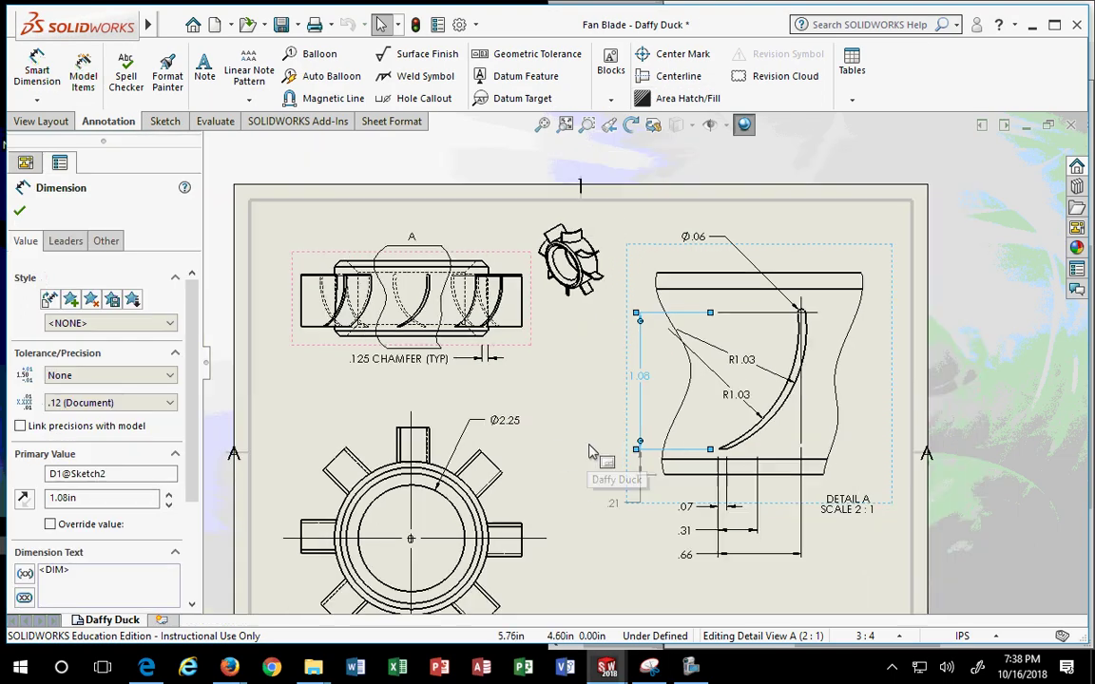
{"action": "scroll", "coordinate": [599, 447], "scroll_direction": "up", "scroll_amount": 2}
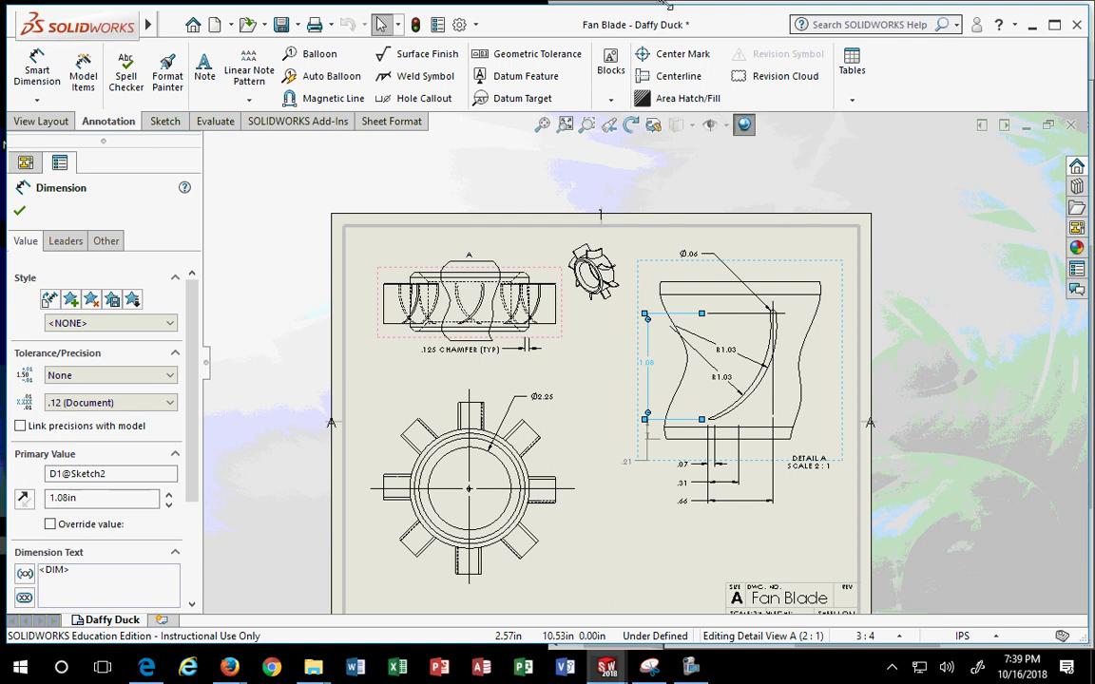
{"action": "left_click_drag", "start_coordinate": [594, 22], "coordinate": [5, 221]}
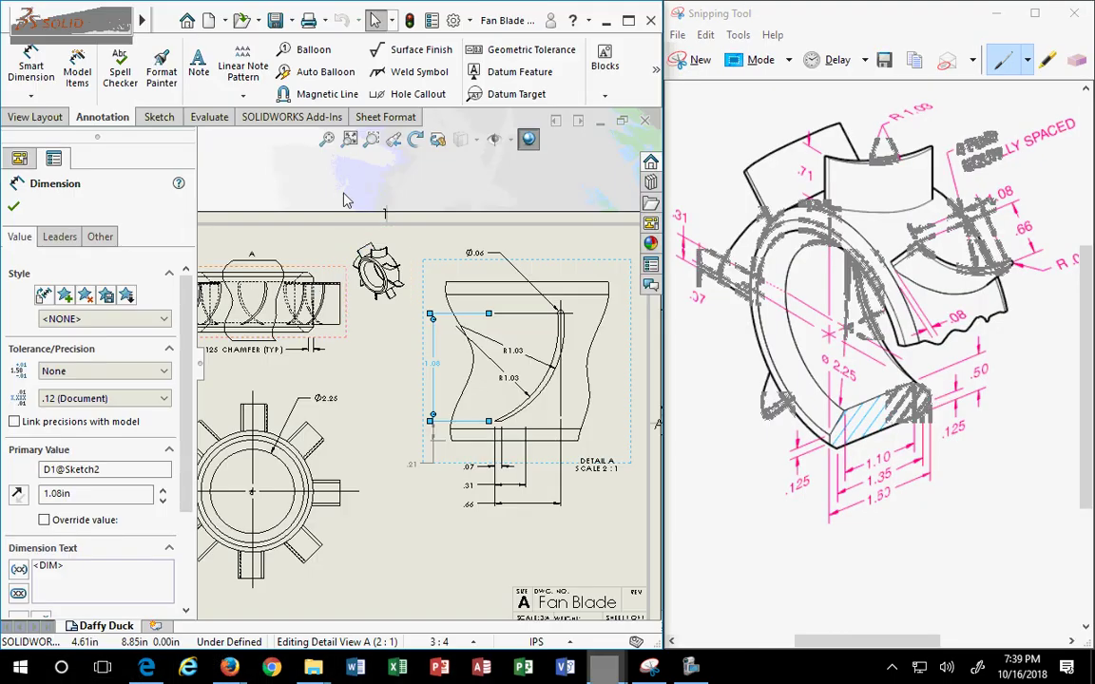
{"action": "left_click", "coordinate": [344, 205]}
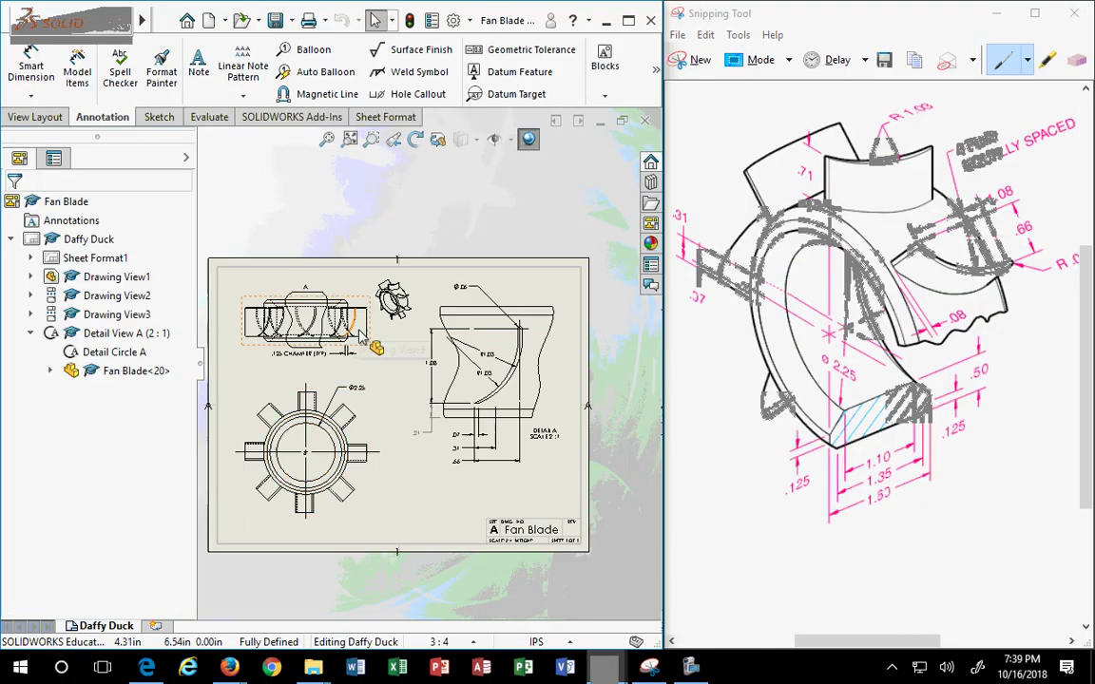
Move the small isometric view to the empty area below Detail A, beside the title block
{"action": "scroll", "coordinate": [342, 457], "scroll_direction": "up", "scroll_amount": 1}
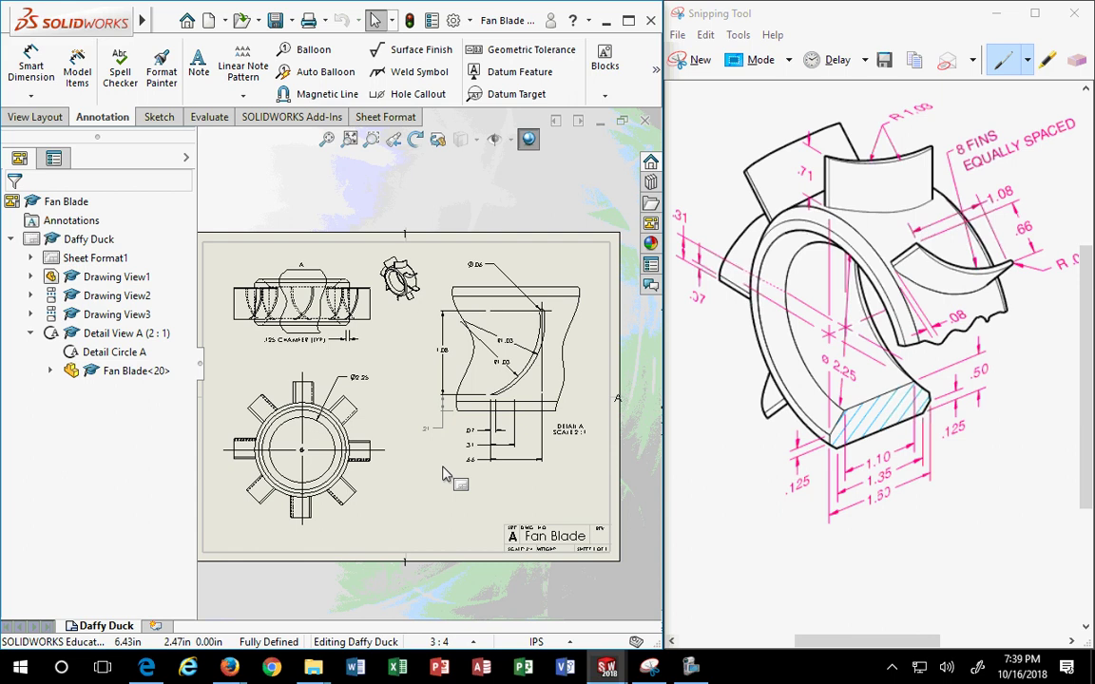
{"action": "mouse_move", "coordinate": [380, 288]}
{"action": "left_mouse_down"}
{"action": "mouse_move", "coordinate": [410, 350]}
{"action": "mouse_move", "coordinate": [452, 551]}
{"action": "mouse_move", "coordinate": [427, 544]}
{"action": "left_mouse_up"}
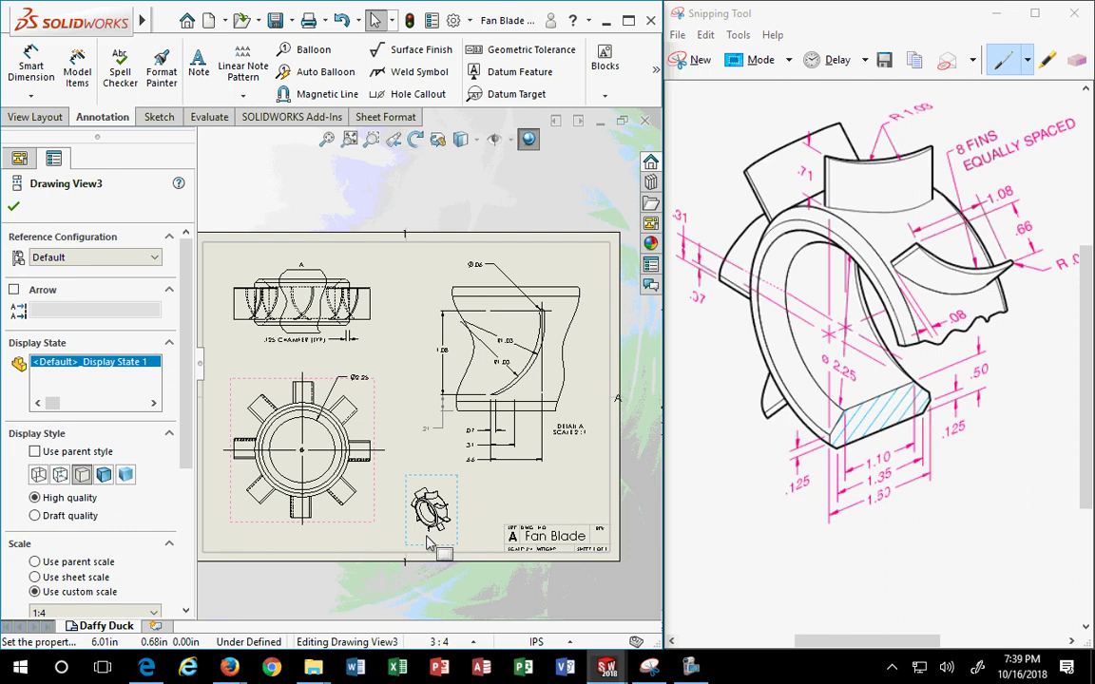
Shift the circular fan view and the aligned edge view above it slightly up the sheet
{"action": "scroll", "coordinate": [232, 394], "scroll_direction": "up", "scroll_amount": 2}
{"action": "scroll", "coordinate": [389, 414], "scroll_direction": "down", "scroll_amount": 4}
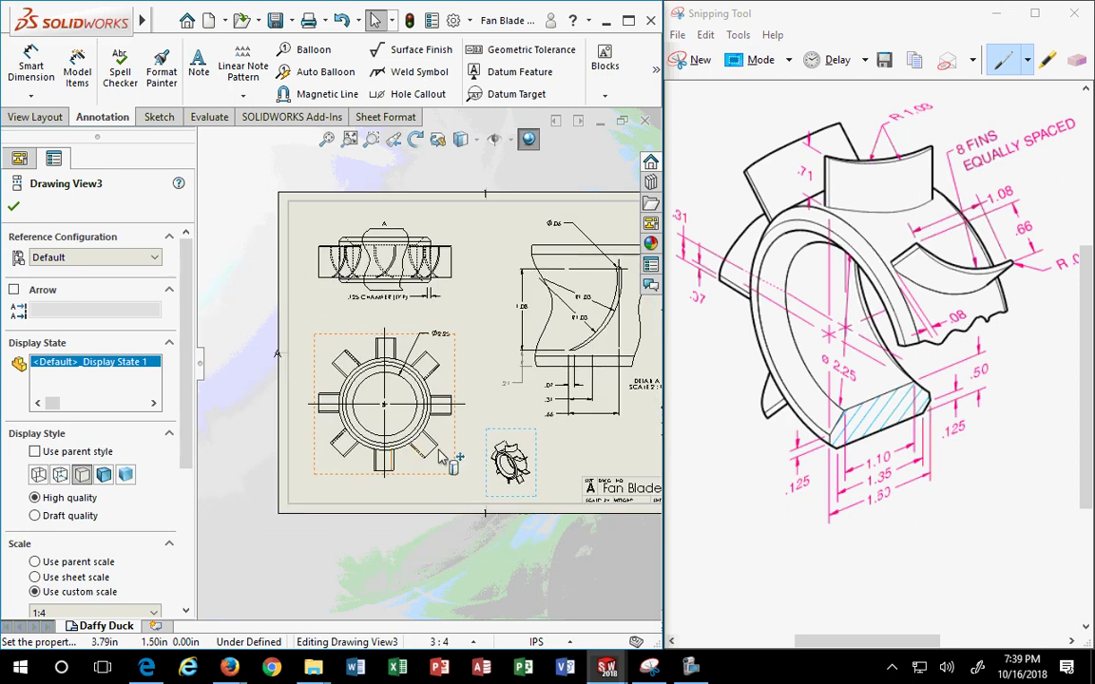
{"action": "left_click_drag", "start_coordinate": [446, 288], "coordinate": [460, 236]}
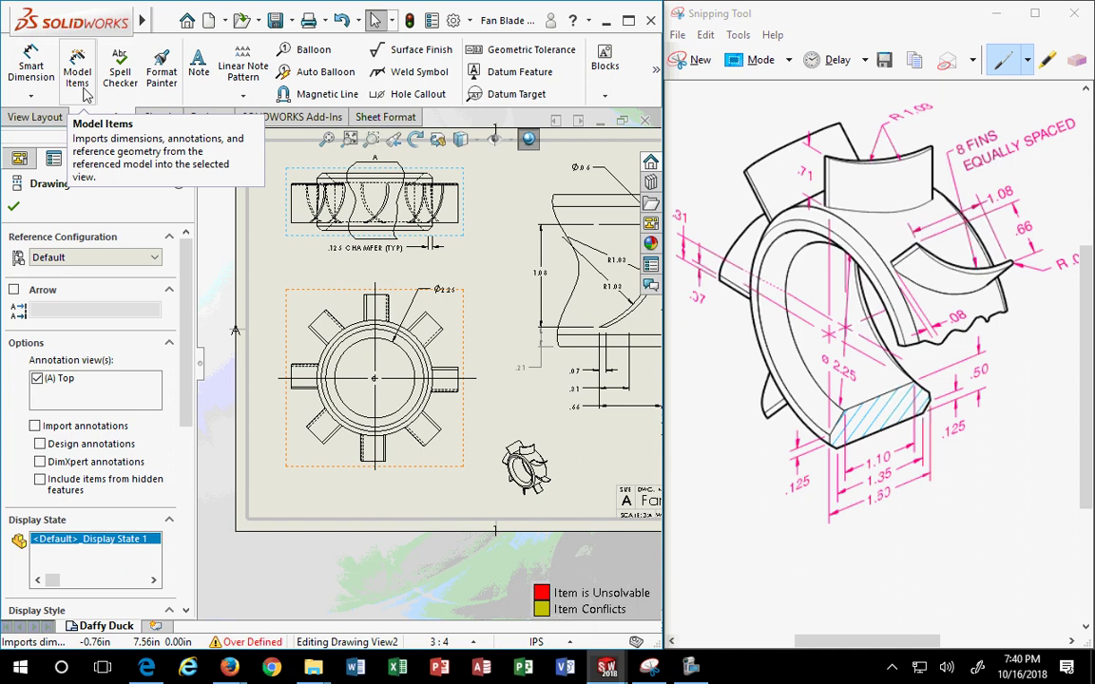
{"action": "scroll", "coordinate": [452, 455], "scroll_direction": "down", "scroll_amount": 2}
{"action": "scroll", "coordinate": [442, 371], "scroll_direction": "up", "scroll_amount": 3}
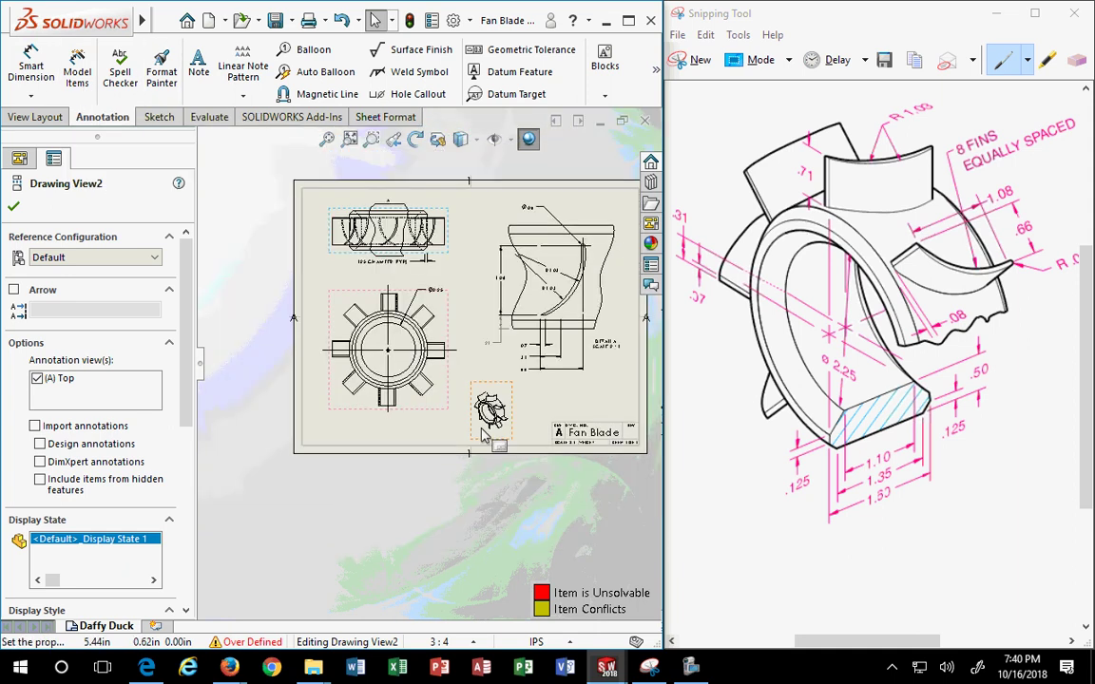
{"action": "scroll", "coordinate": [565, 337], "scroll_direction": "down", "scroll_amount": 1}
{"action": "scroll", "coordinate": [565, 338], "scroll_direction": "down", "scroll_amount": 1}
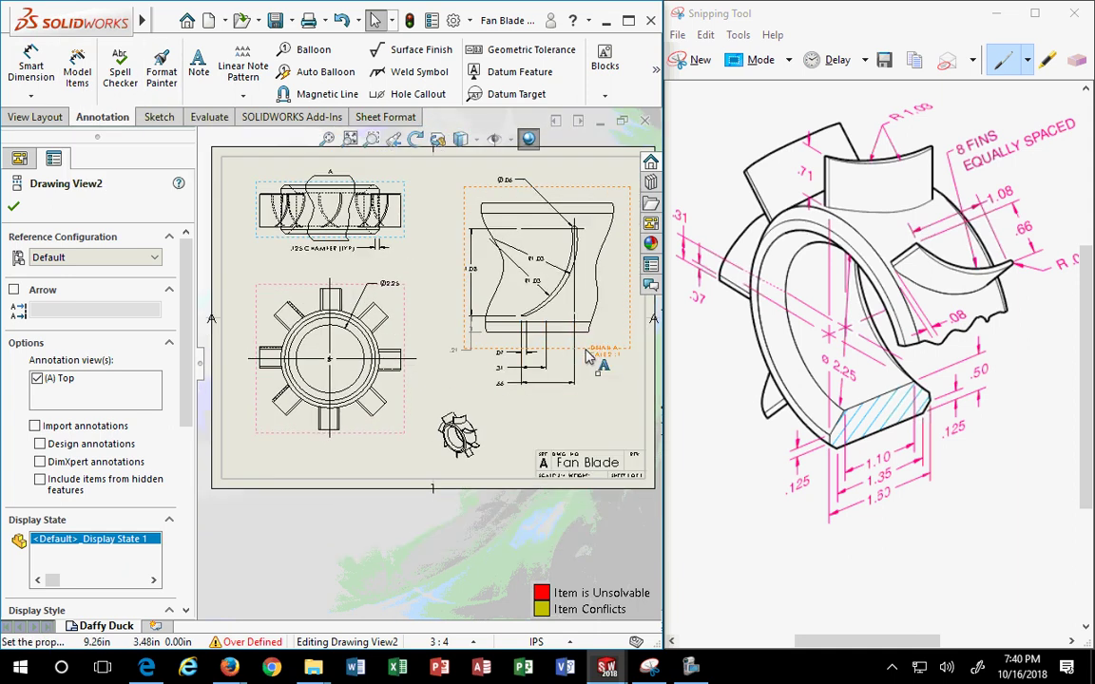
Set the custom scale of Detail View A to 3:2
{"action": "left_click", "coordinate": [597, 328]}
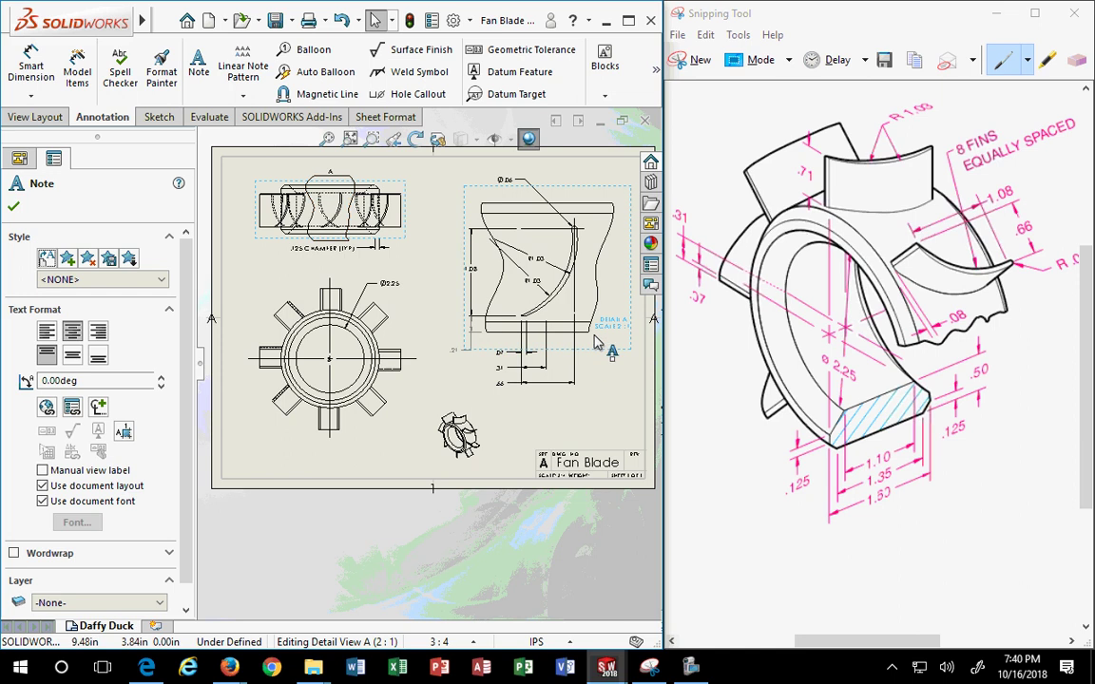
{"action": "left_click", "coordinate": [608, 344]}
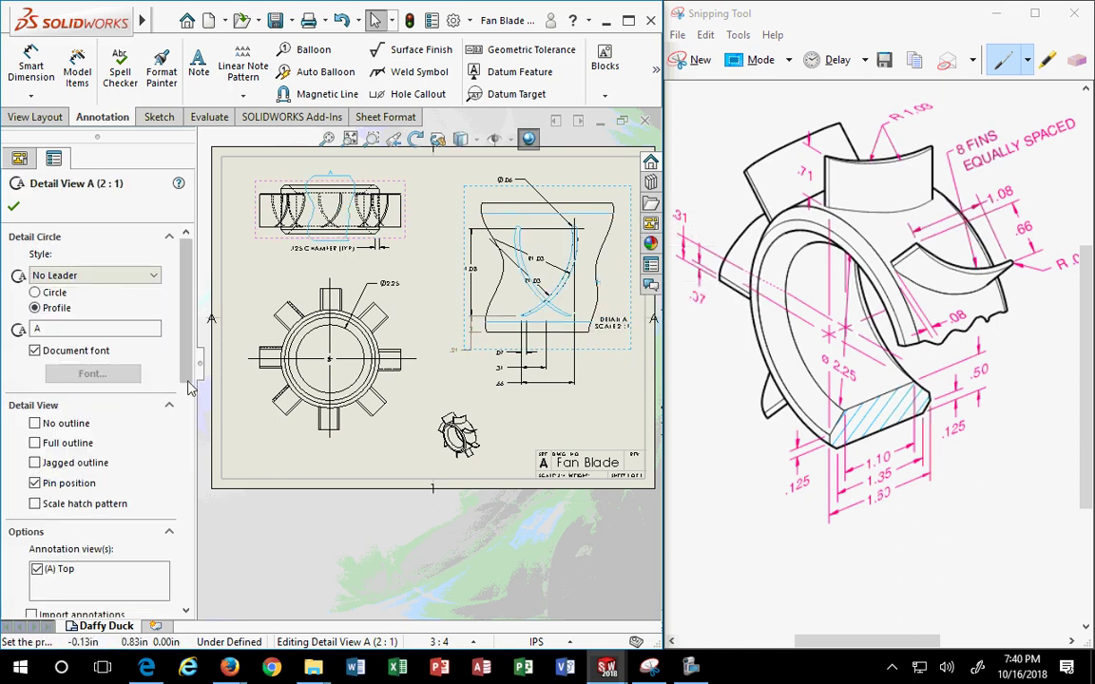
{"action": "mouse_move", "coordinate": [186, 376]}
{"action": "left_mouse_down"}
{"action": "mouse_move", "coordinate": [183, 520]}
{"action": "mouse_move", "coordinate": [166, 586]}
{"action": "left_mouse_up"}
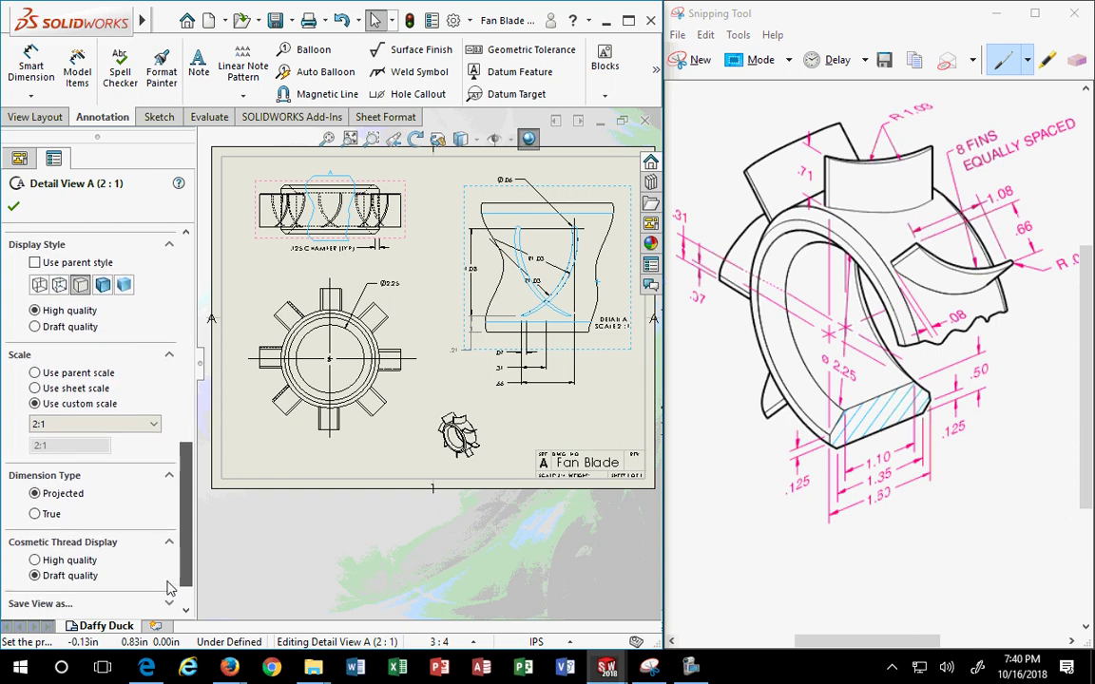
{"action": "left_click", "coordinate": [147, 423]}
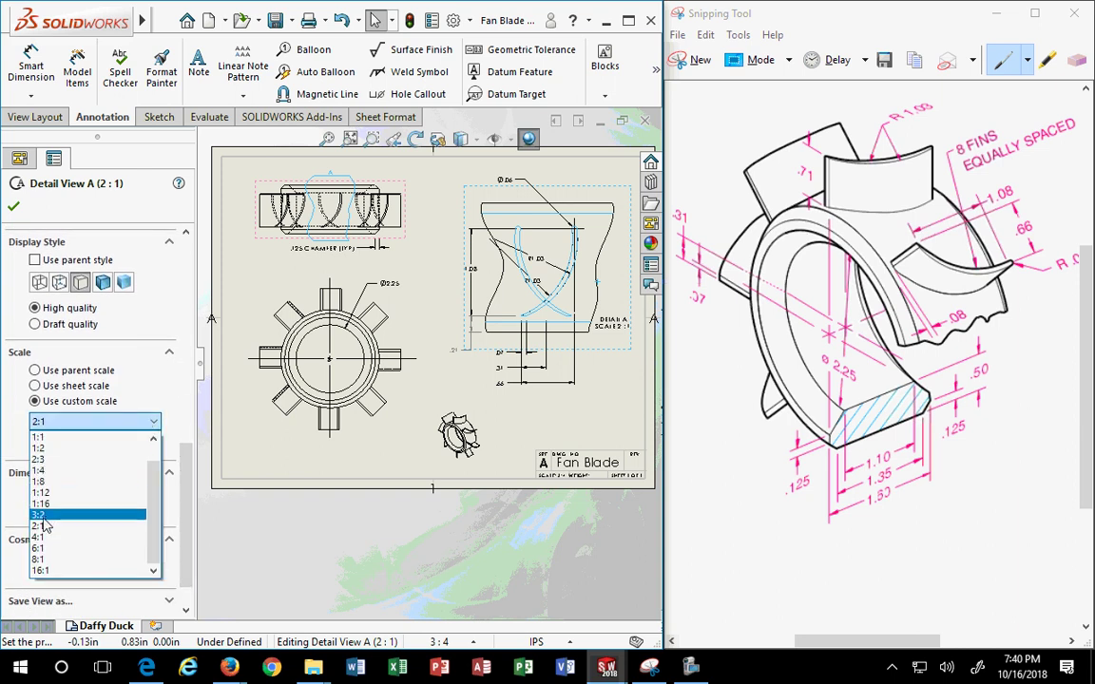
{"action": "left_click", "coordinate": [43, 516]}
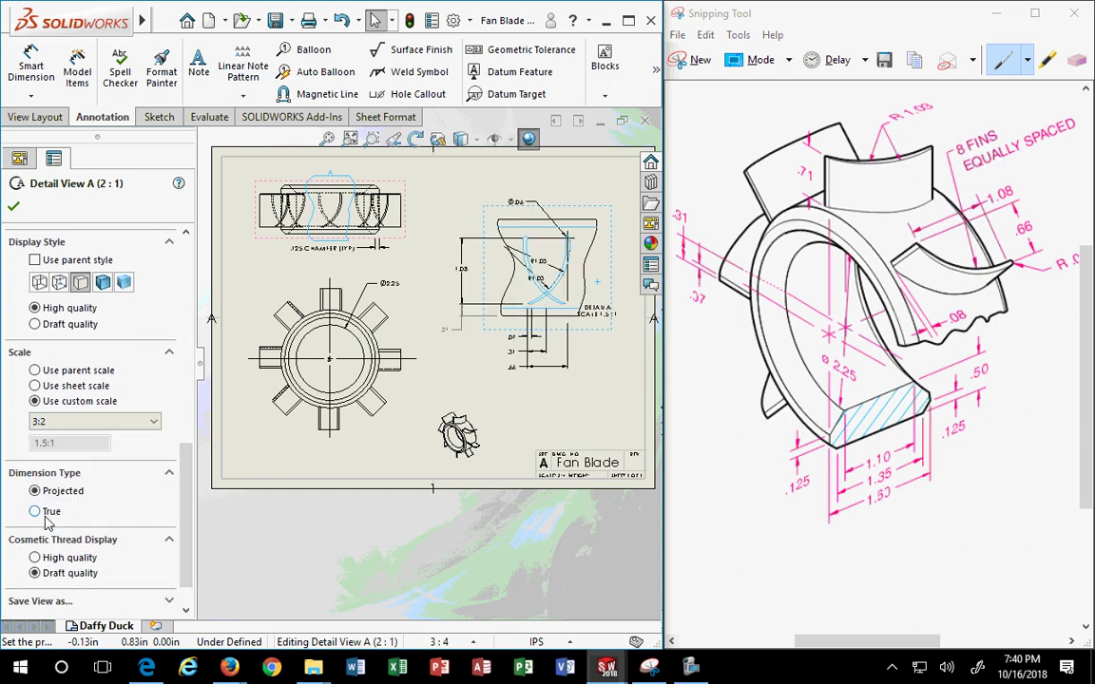
Move Detail View A up toward the sheet's upper edge and clear the selection
{"action": "left_click_drag", "start_coordinate": [601, 330], "coordinate": [607, 307]}
{"action": "left_click", "coordinate": [606, 307]}
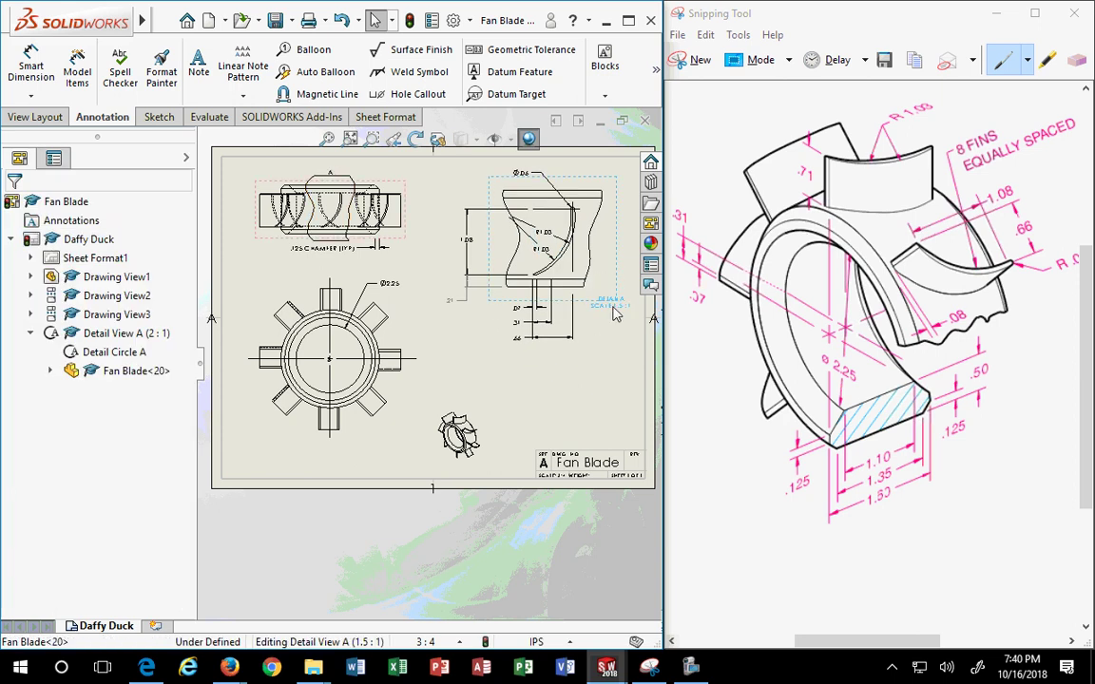
{"action": "left_click", "coordinate": [608, 350]}
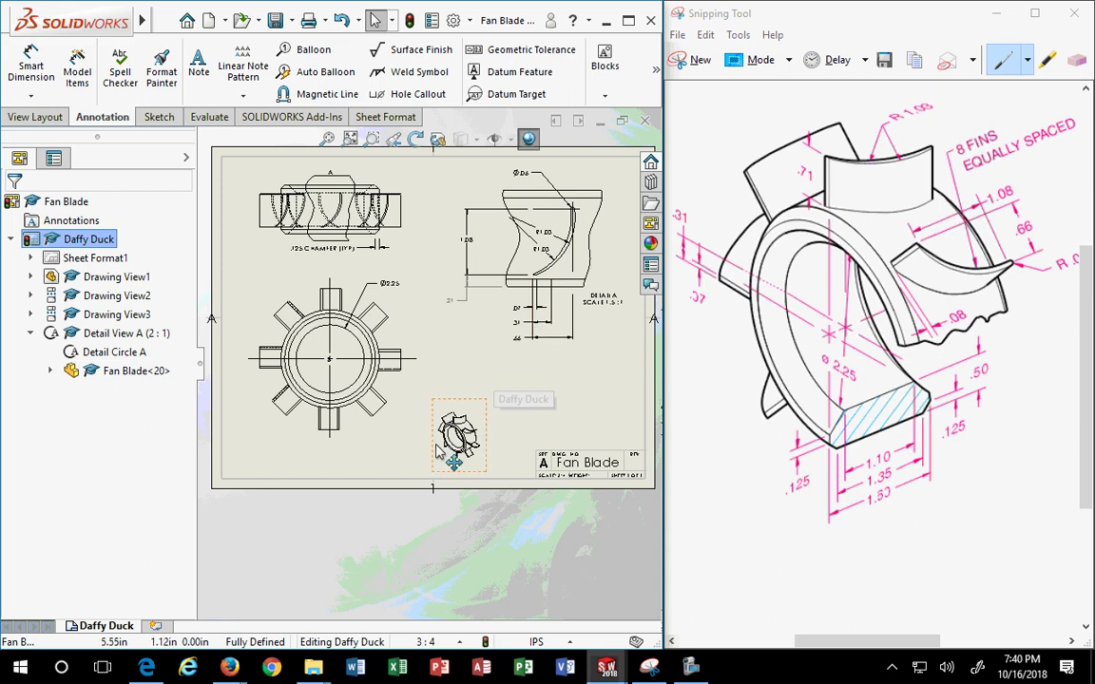
Move the isometric view into the sheet's lower-left corner, and reposition the circular view, its edge view and the Ø2.25 dimension toward the middle
{"action": "left_click_drag", "start_coordinate": [437, 451], "coordinate": [230, 461]}
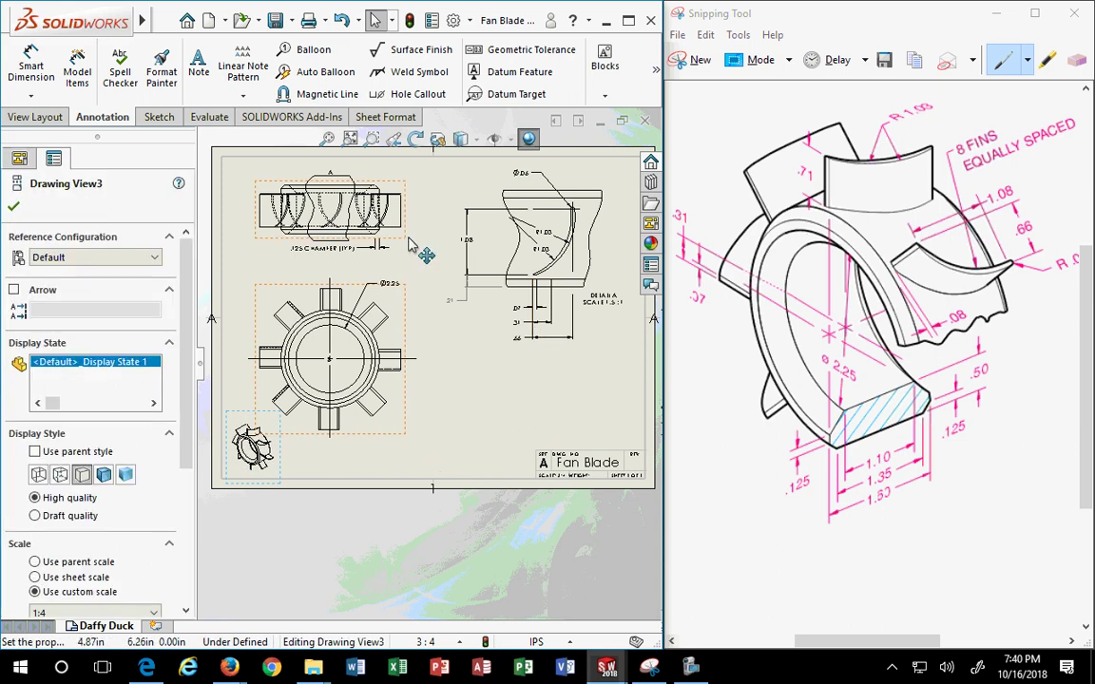
{"action": "left_click_drag", "start_coordinate": [412, 245], "coordinate": [425, 249]}
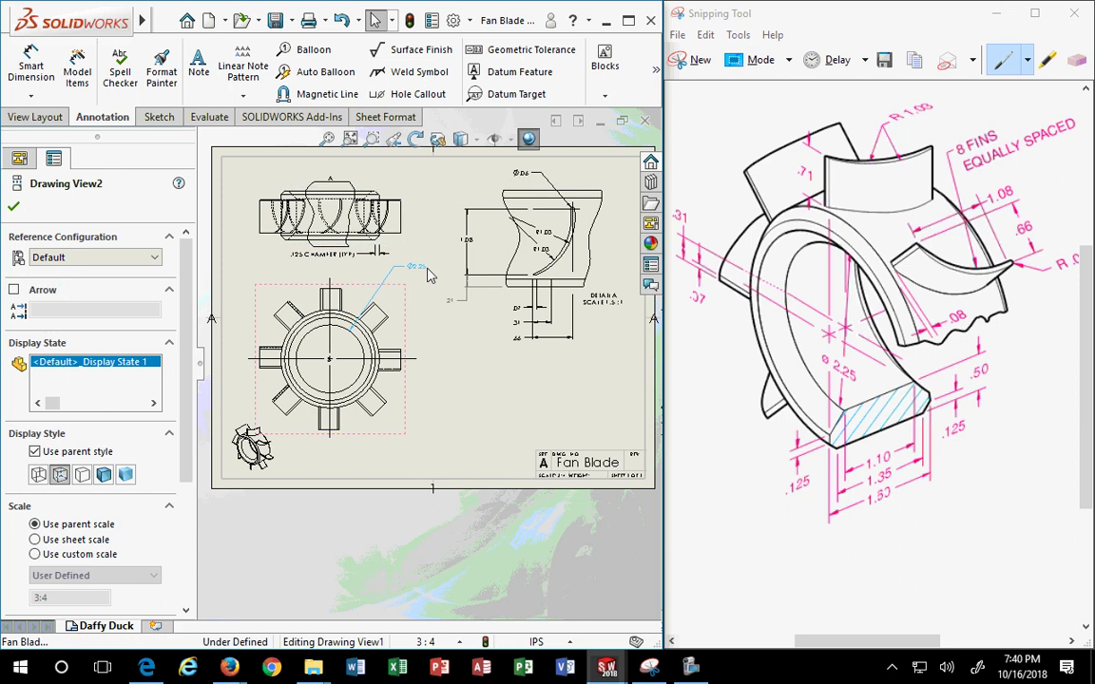
{"action": "left_click", "coordinate": [418, 268]}
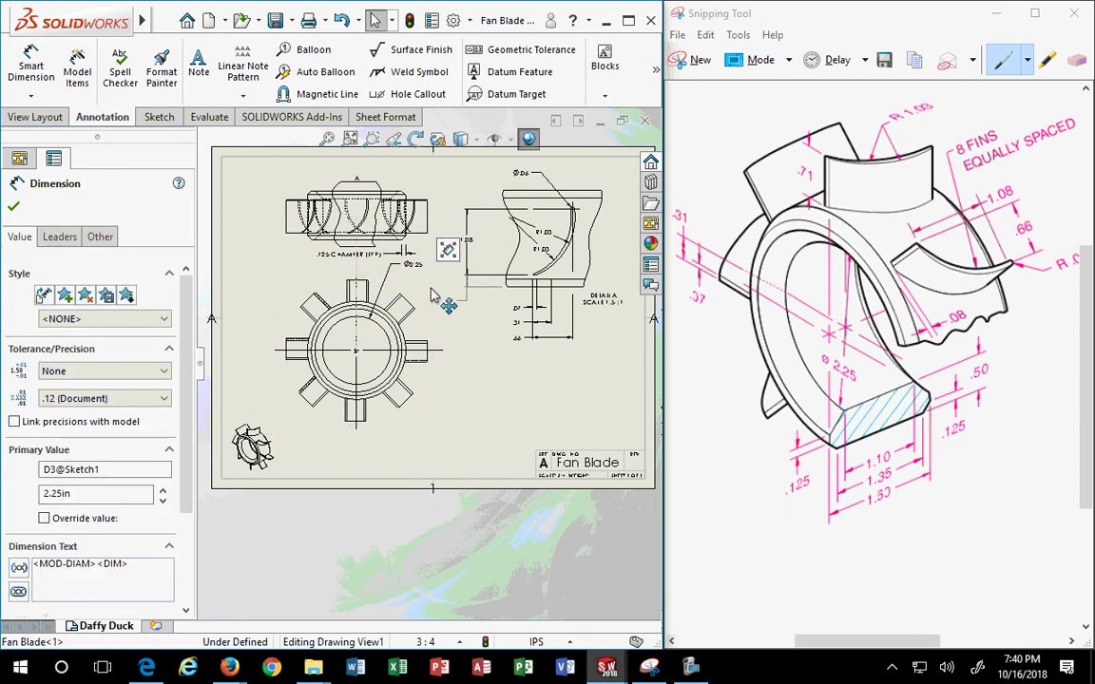
{"action": "left_click_drag", "start_coordinate": [433, 297], "coordinate": [424, 301]}
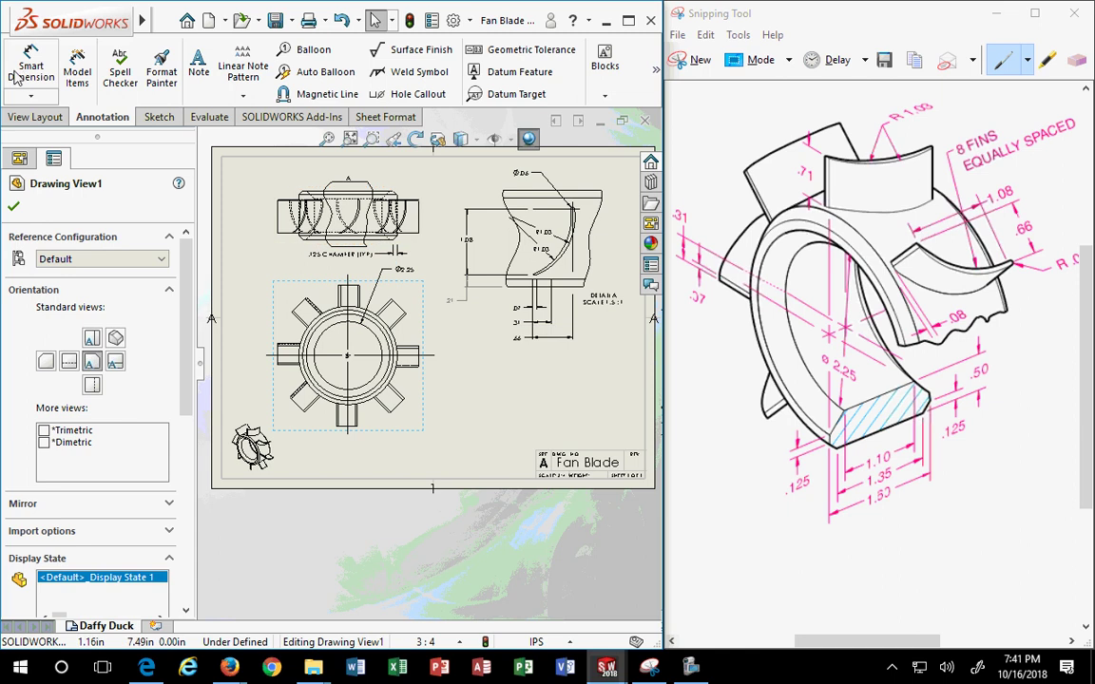
Start a section view and try the horizontal, auxiliary and aligned cutting line types
{"action": "left_click", "coordinate": [40, 118]}
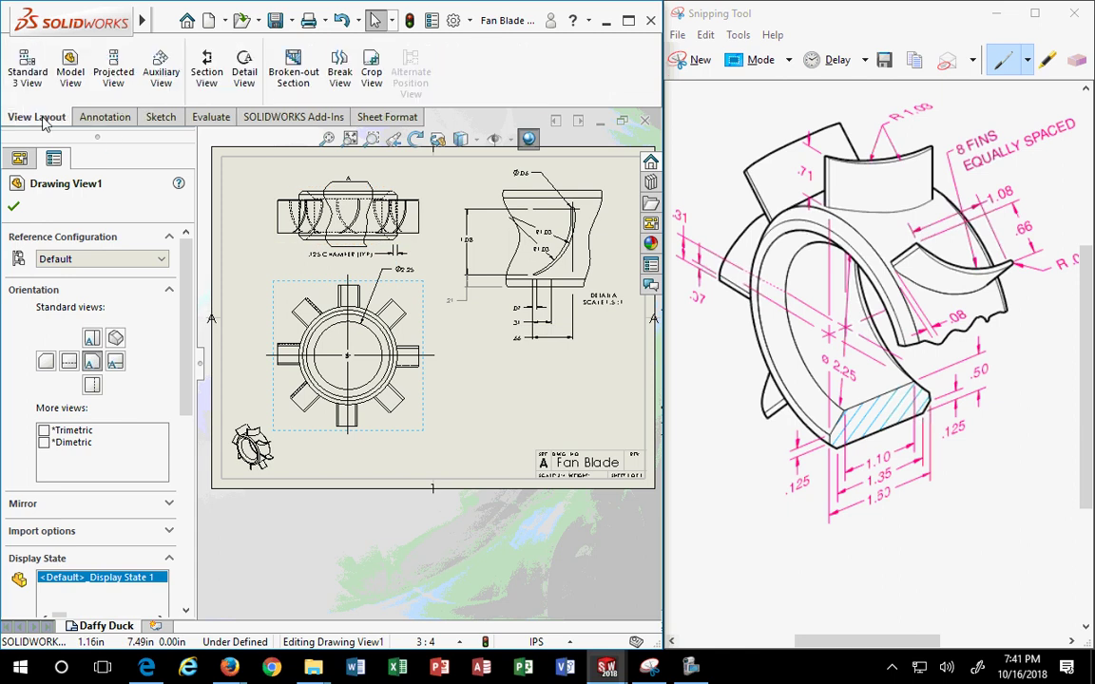
{"action": "left_click", "coordinate": [204, 72]}
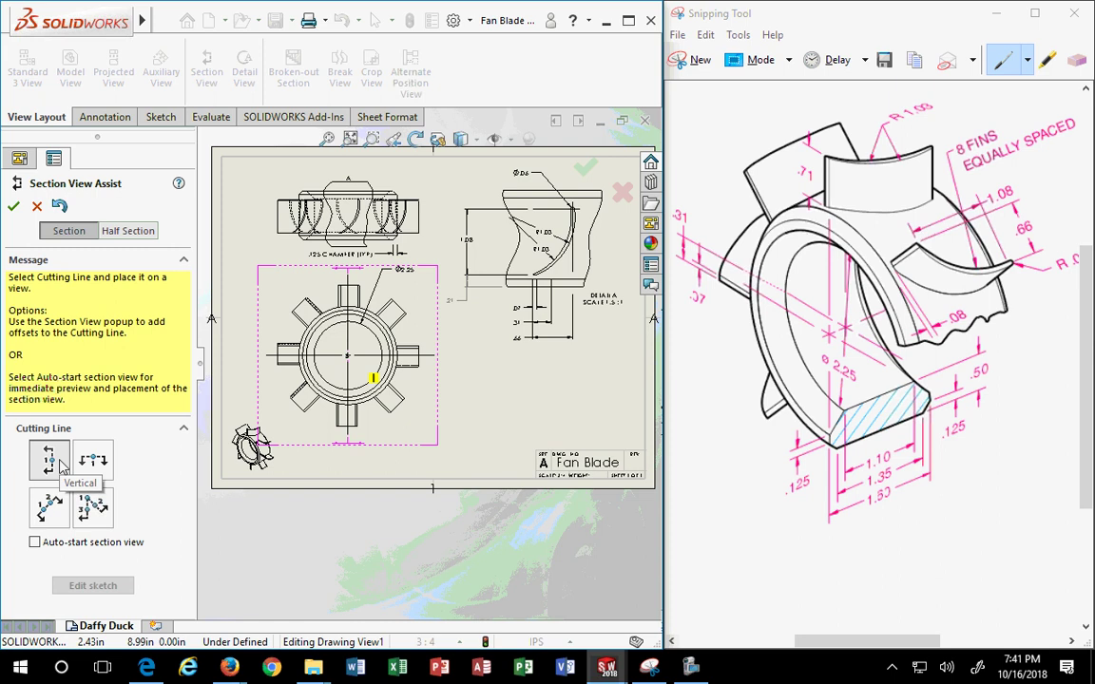
{"action": "left_click", "coordinate": [92, 460]}
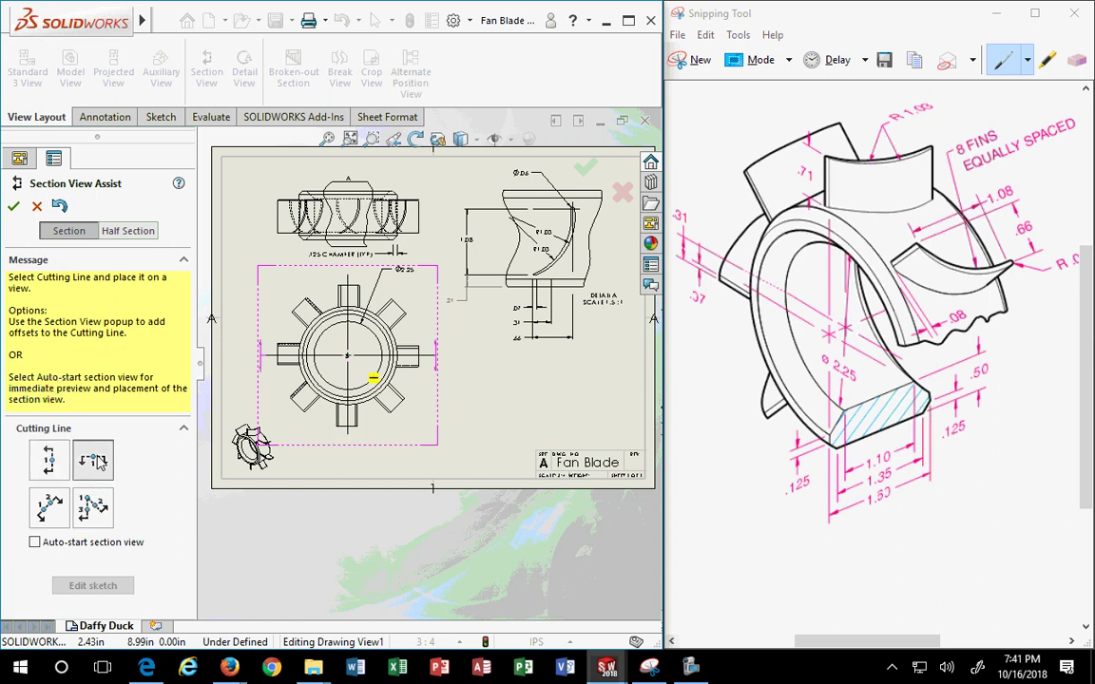
{"action": "left_click", "coordinate": [56, 515]}
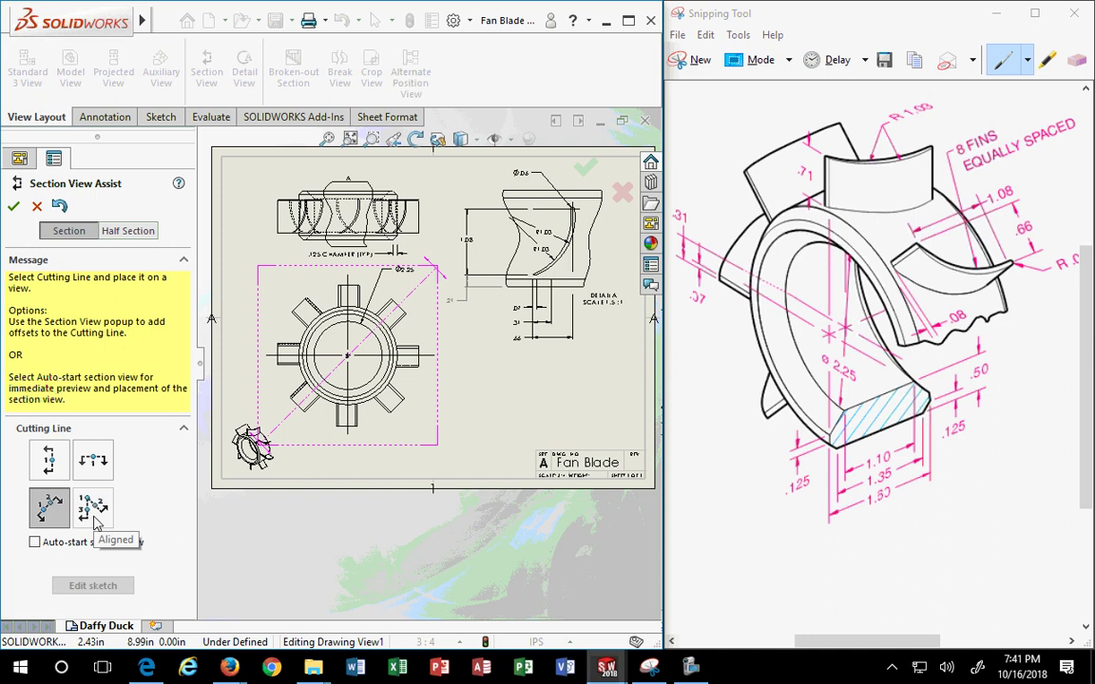
{"action": "left_click", "coordinate": [94, 513]}
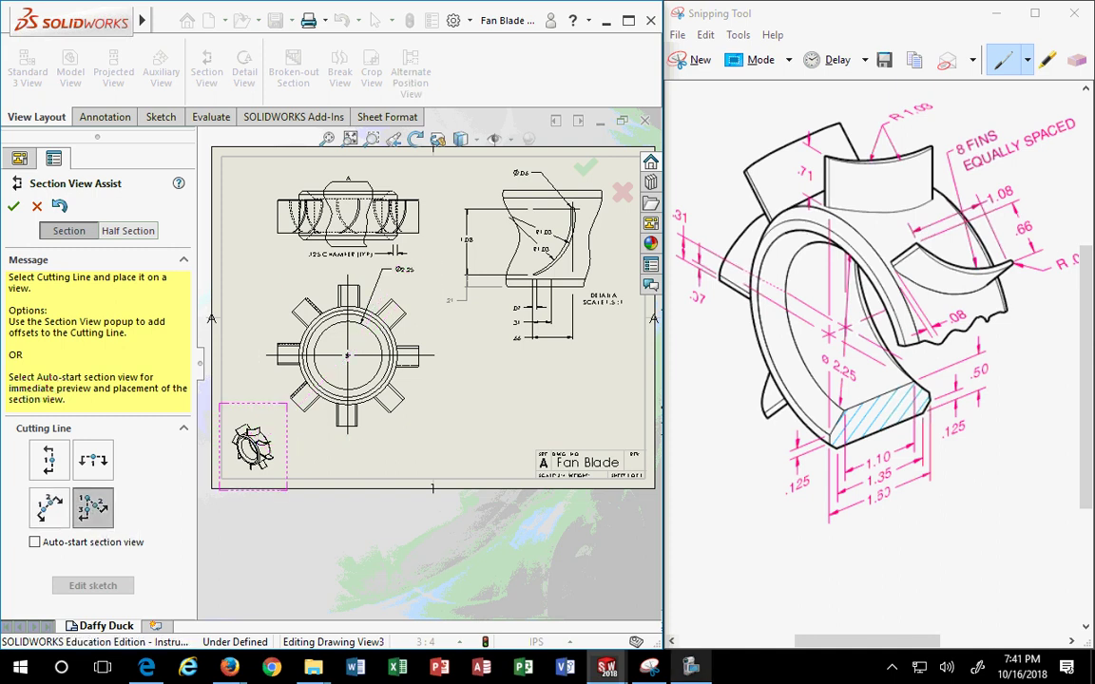
Check the project drawings list in Firefox for the other assigned parts, and return to the section view setup
{"action": "mouse_move", "coordinate": [230, 668]}
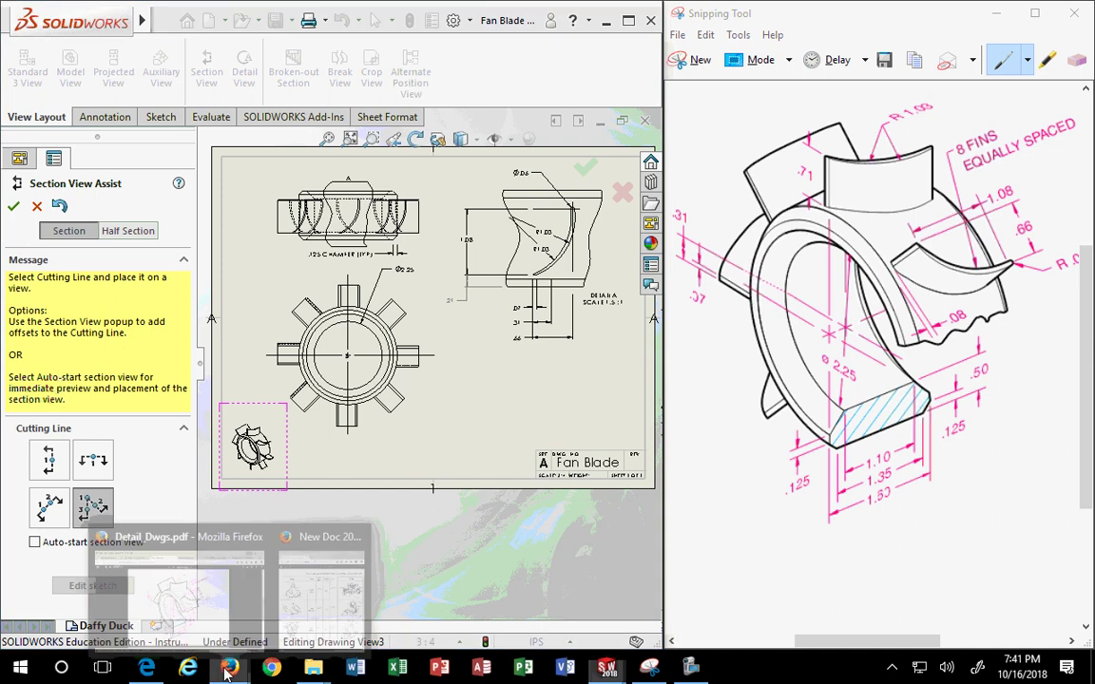
{"action": "left_click", "coordinate": [323, 618]}
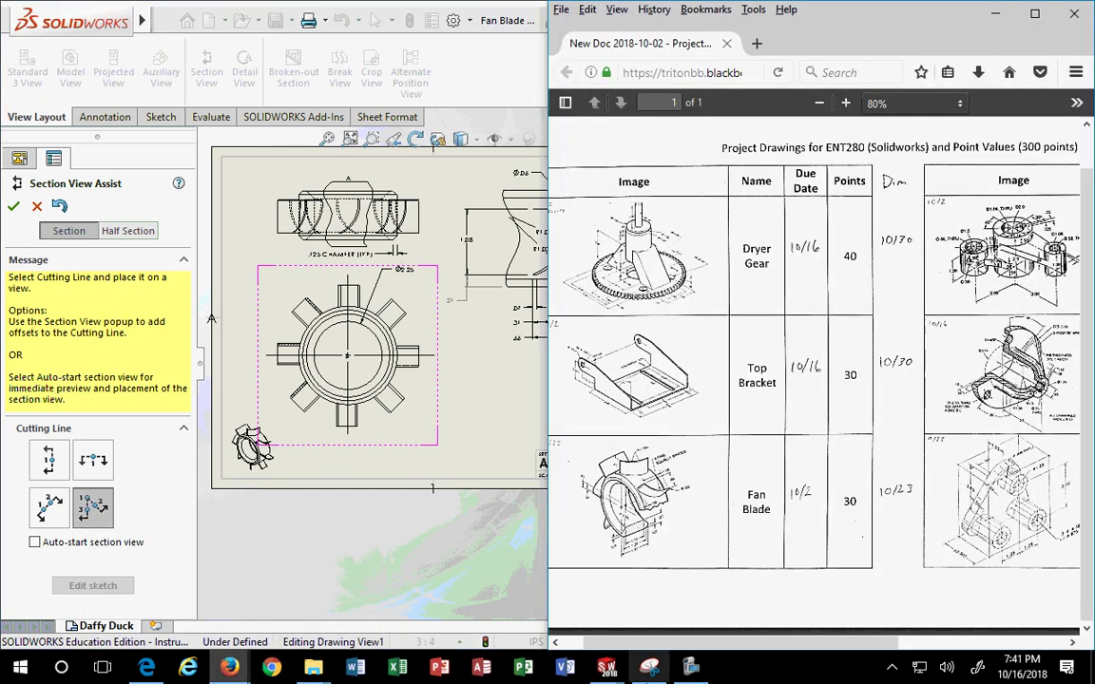
{"action": "left_click_drag", "start_coordinate": [754, 644], "coordinate": [860, 643]}
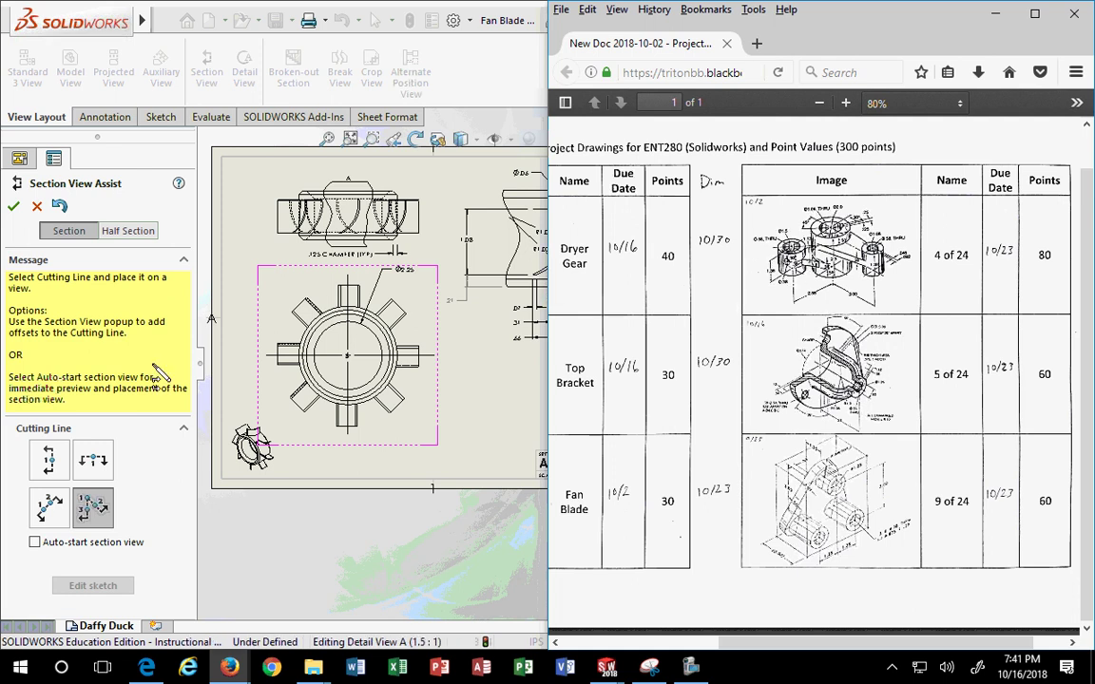
{"action": "left_click", "coordinate": [93, 511]}
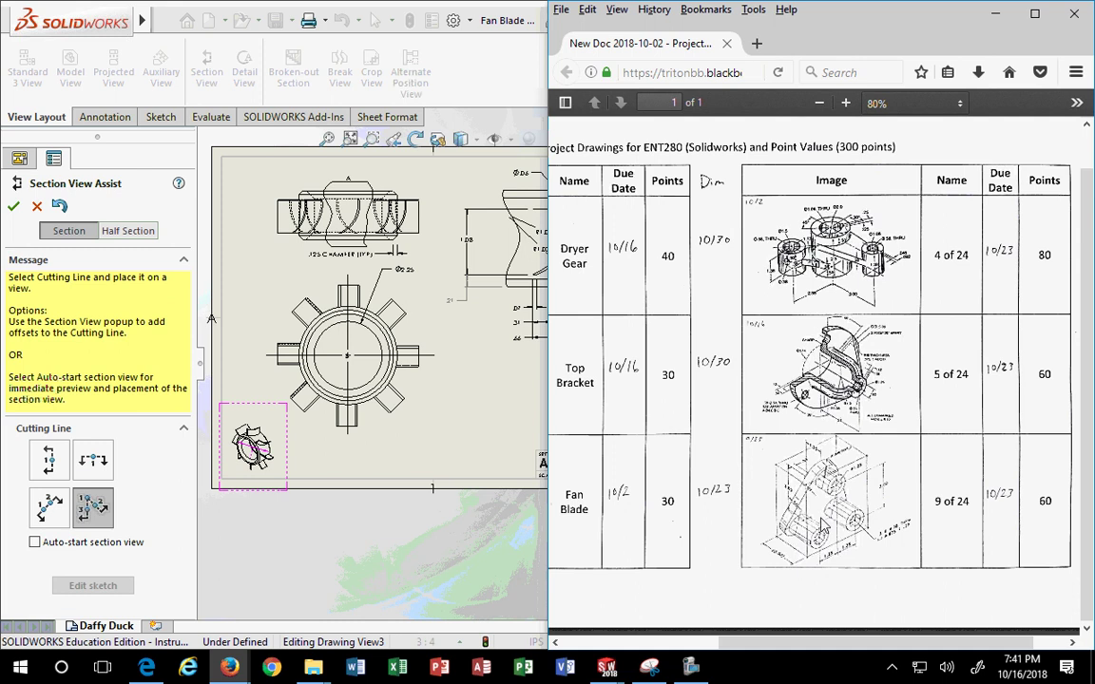
{"action": "left_click", "coordinate": [995, 19]}
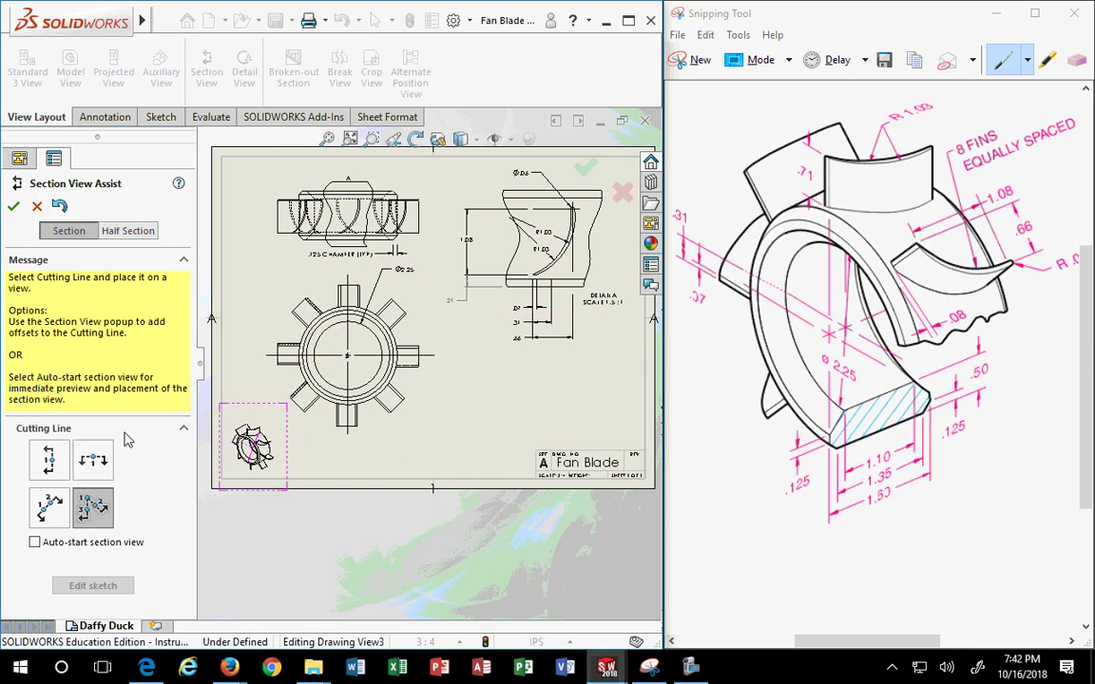
Place a half-section cutting line at the centre of the circular view, with its legs running horizontally right and vertically down
{"action": "left_click", "coordinate": [124, 231]}
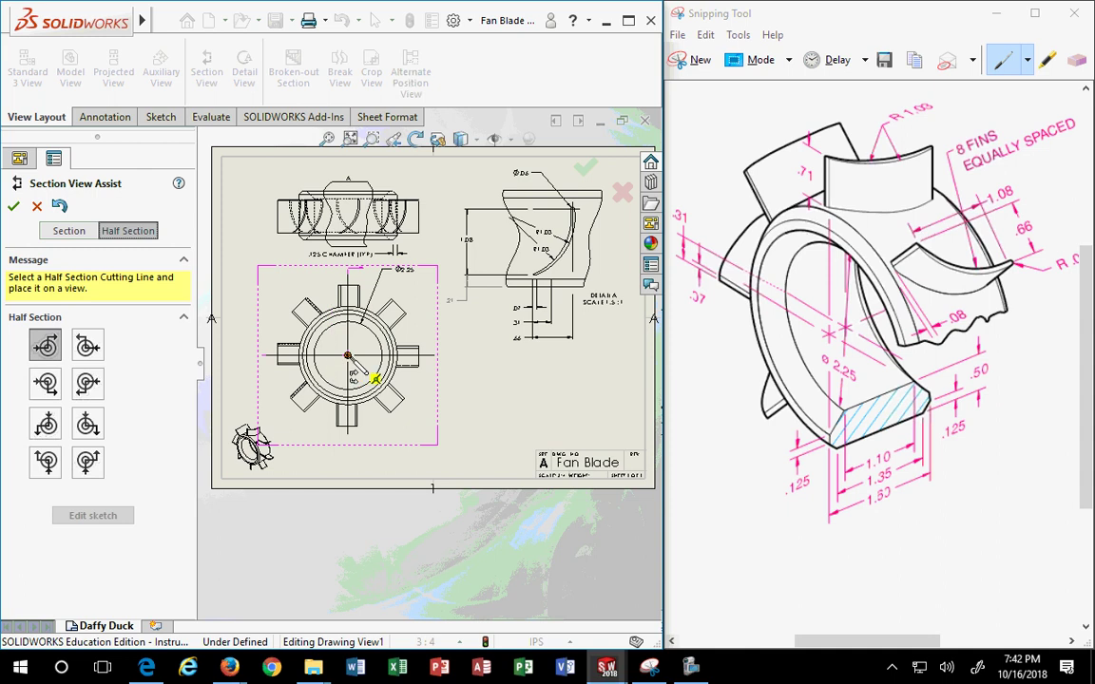
{"action": "left_click", "coordinate": [45, 383]}
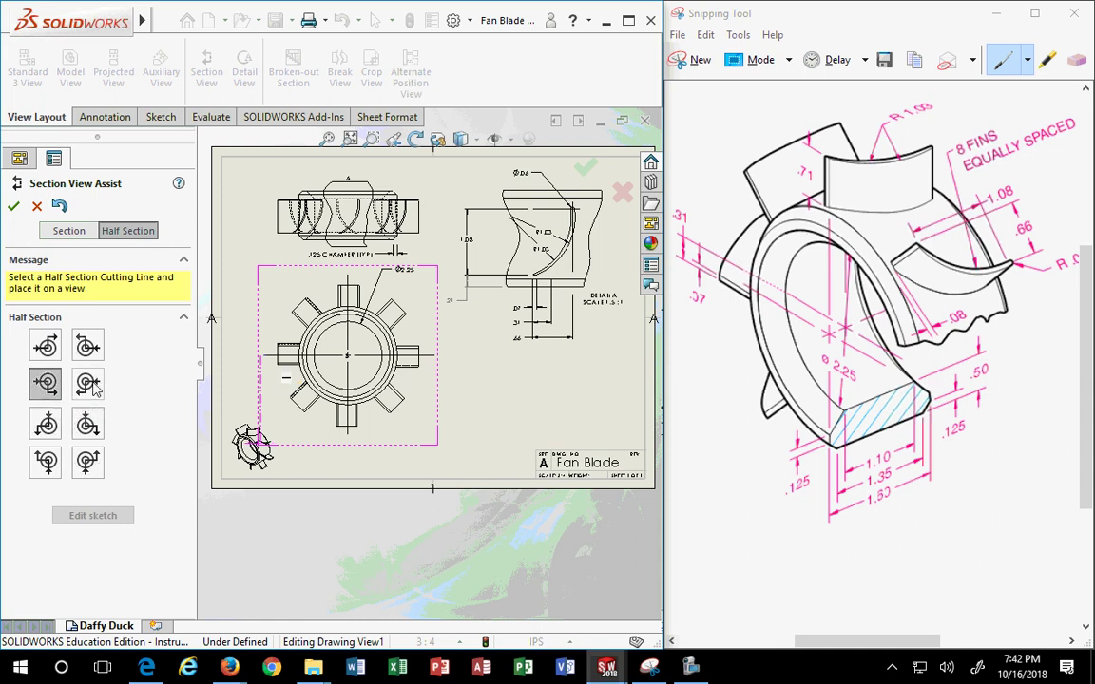
{"action": "left_click", "coordinate": [88, 383]}
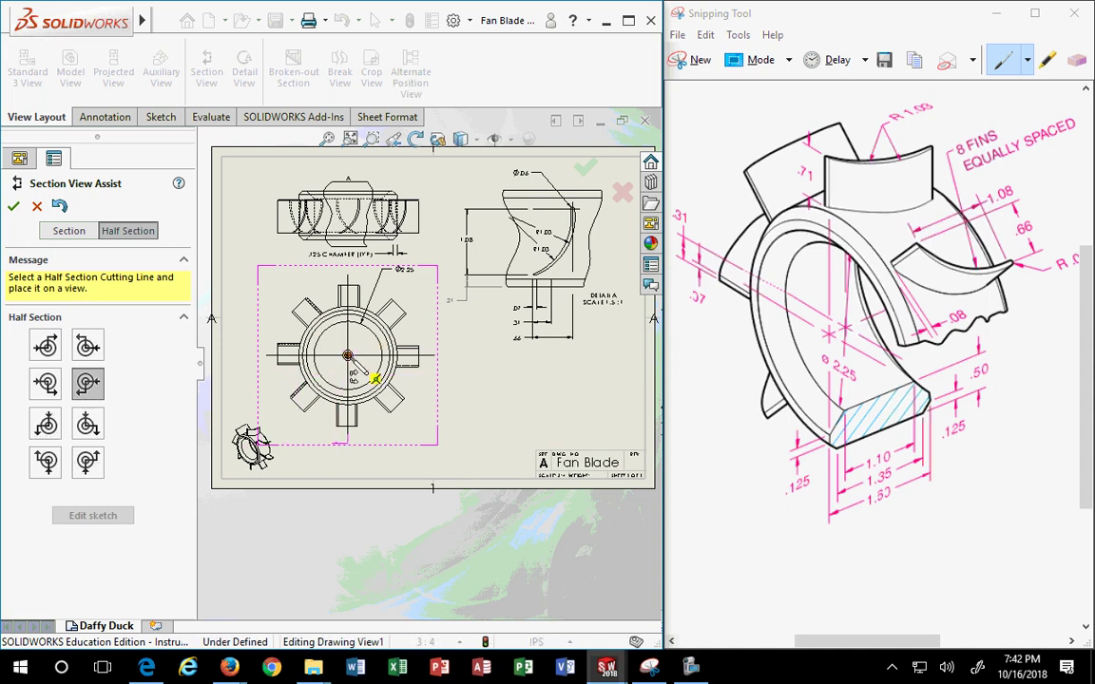
{"action": "left_click", "coordinate": [348, 357]}
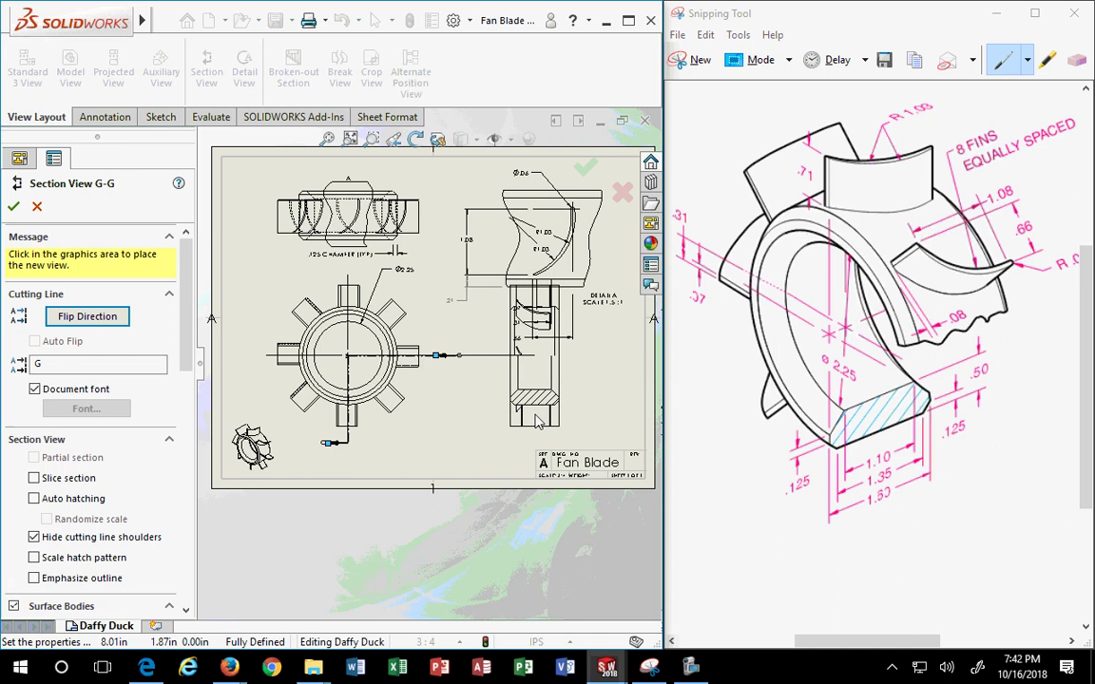
Flip the half section's cutting direction back and forth to compare the two section previews
{"action": "scroll", "coordinate": [166, 400], "scroll_direction": "down", "scroll_amount": 5}
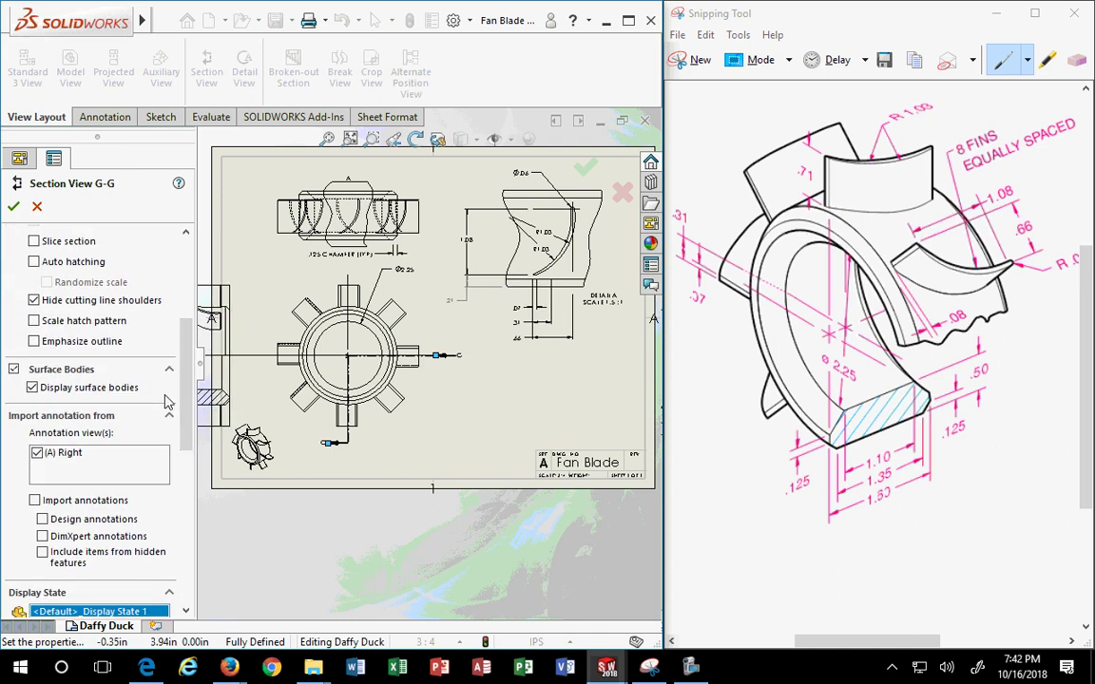
{"action": "scroll", "coordinate": [167, 399], "scroll_direction": "up", "scroll_amount": 5}
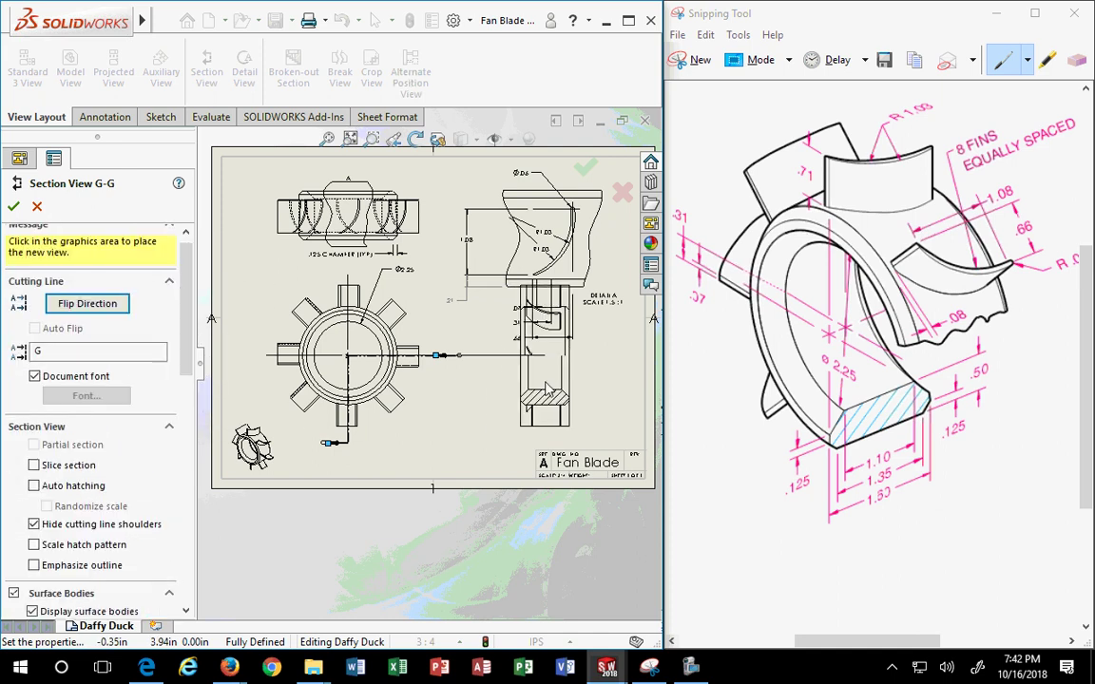
{"action": "left_click", "coordinate": [93, 304]}
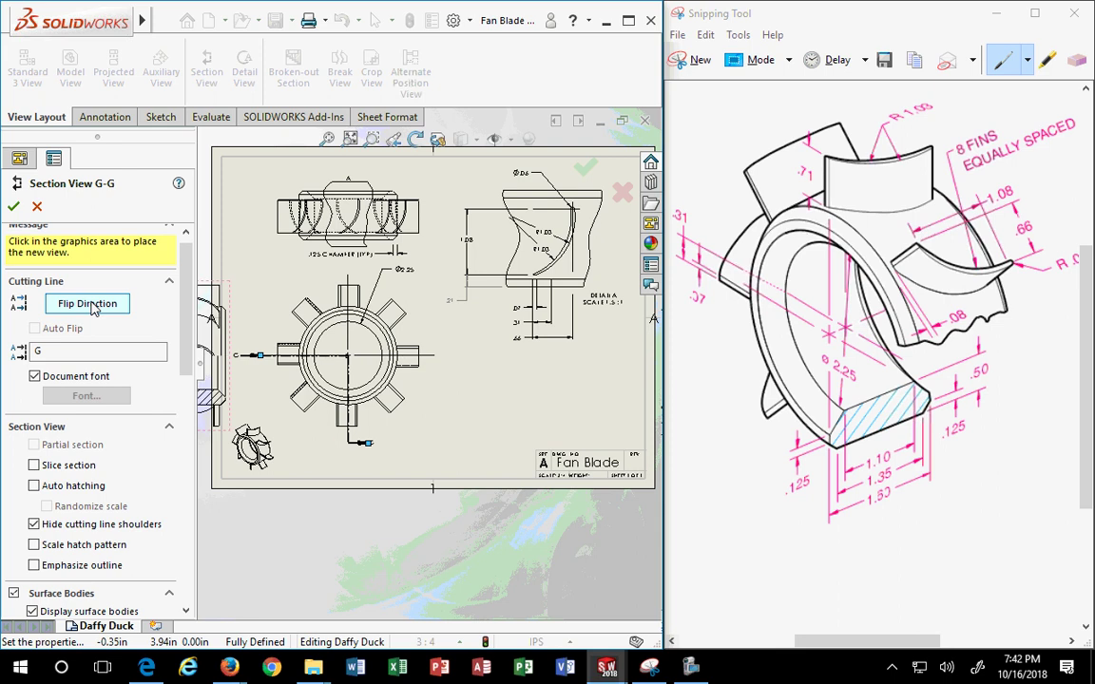
{"action": "left_click", "coordinate": [93, 304]}
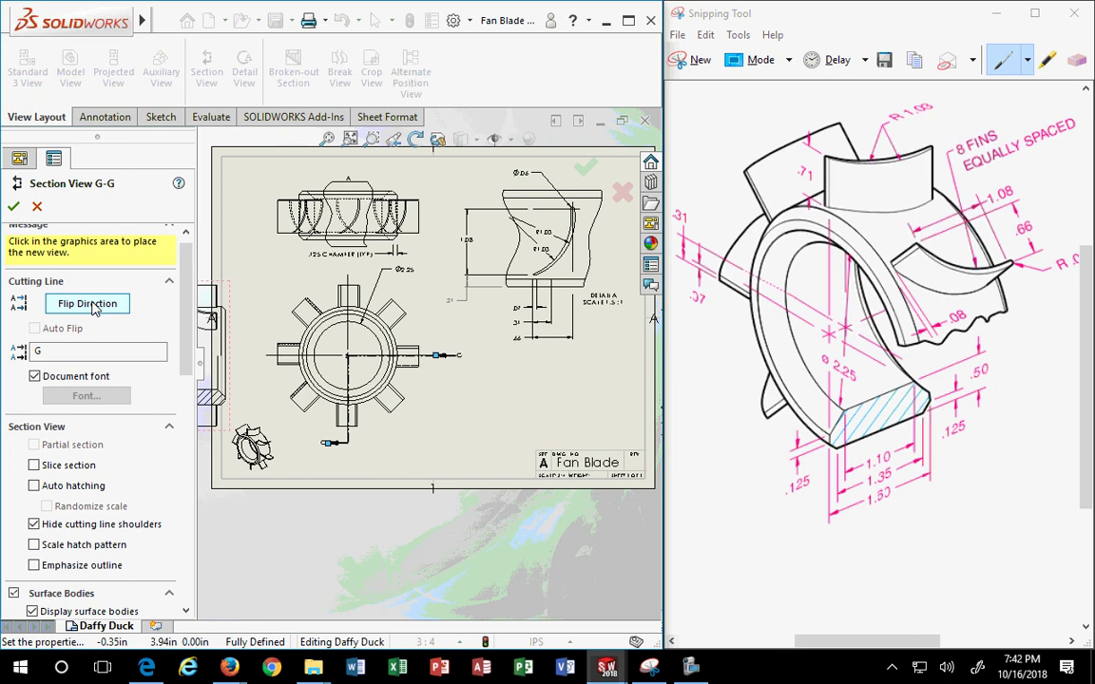
{"action": "left_click", "coordinate": [91, 309]}
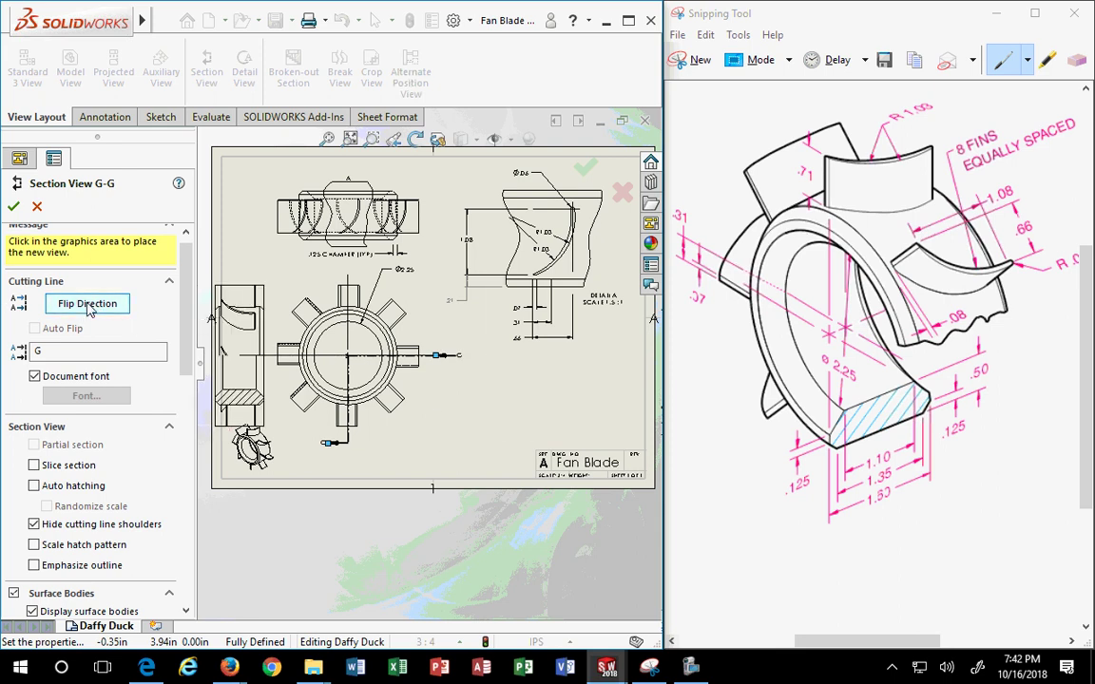
{"action": "left_click", "coordinate": [89, 310]}
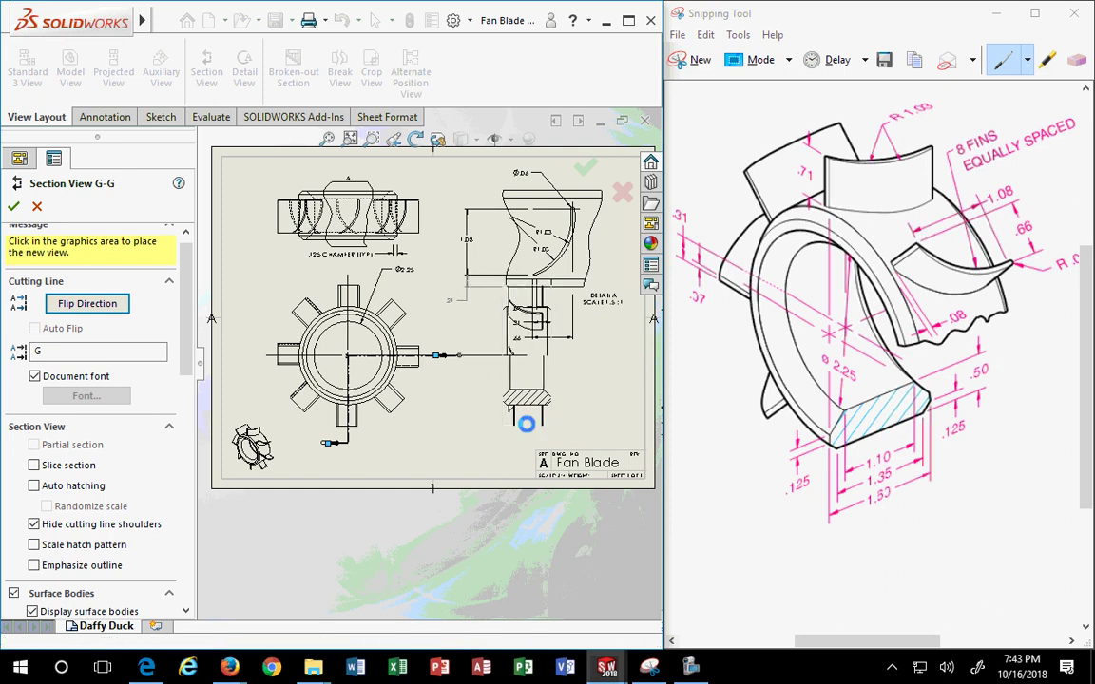
Place the half-section view beside the circular view, below the detail view
{"action": "left_click", "coordinate": [526, 421]}
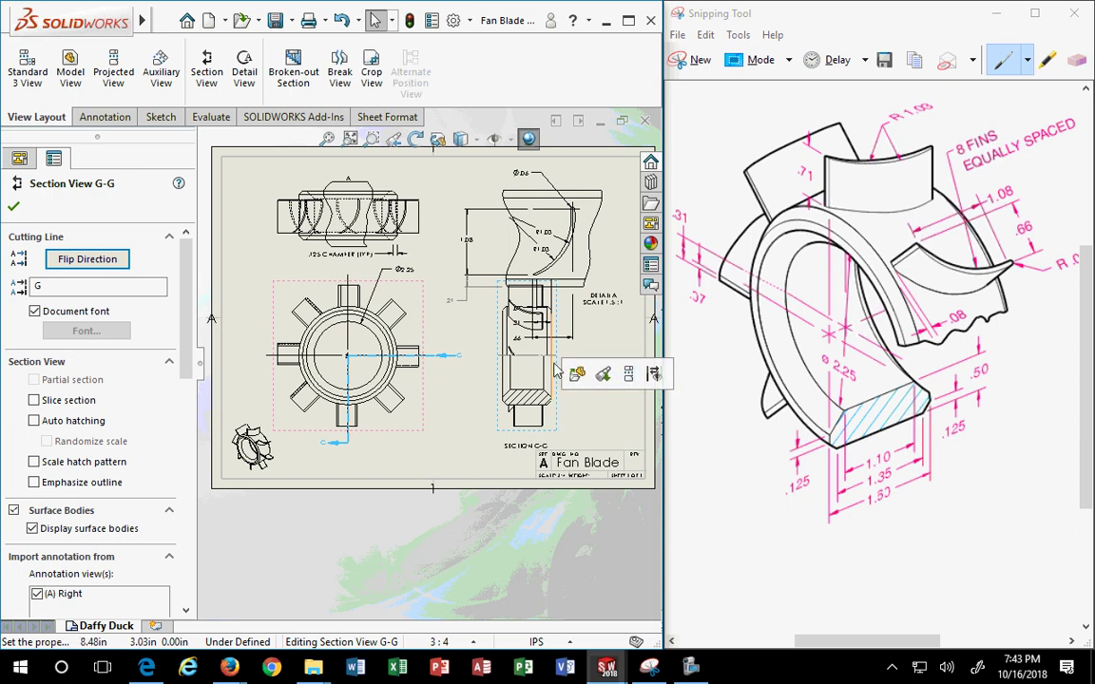
{"action": "scroll", "coordinate": [452, 382], "scroll_direction": "down", "scroll_amount": 4}
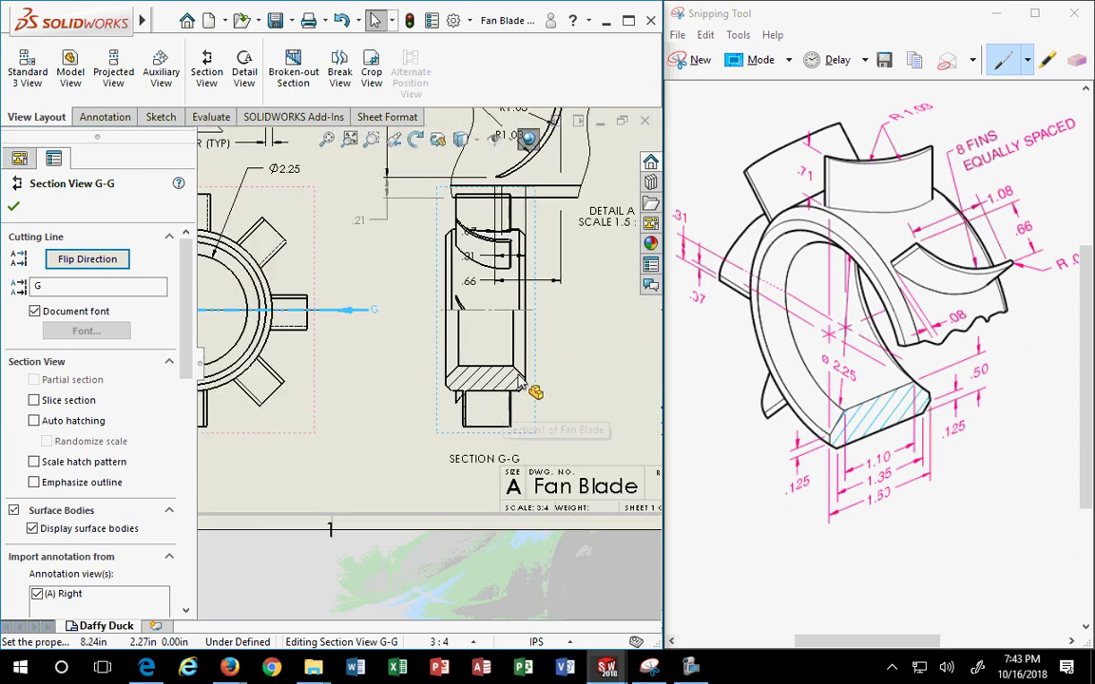
{"action": "left_click_drag", "start_coordinate": [538, 330], "coordinate": [513, 379]}
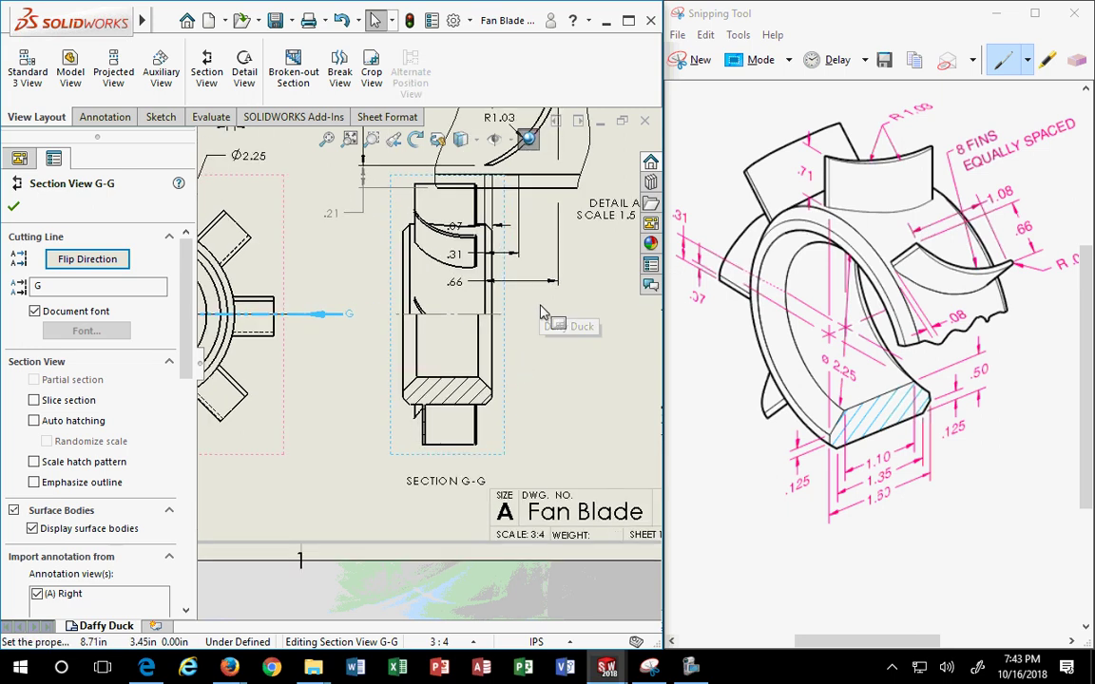
{"action": "scroll", "coordinate": [542, 314], "scroll_direction": "down", "scroll_amount": 1}
{"action": "scroll", "coordinate": [542, 314], "scroll_direction": "up", "scroll_amount": 3}
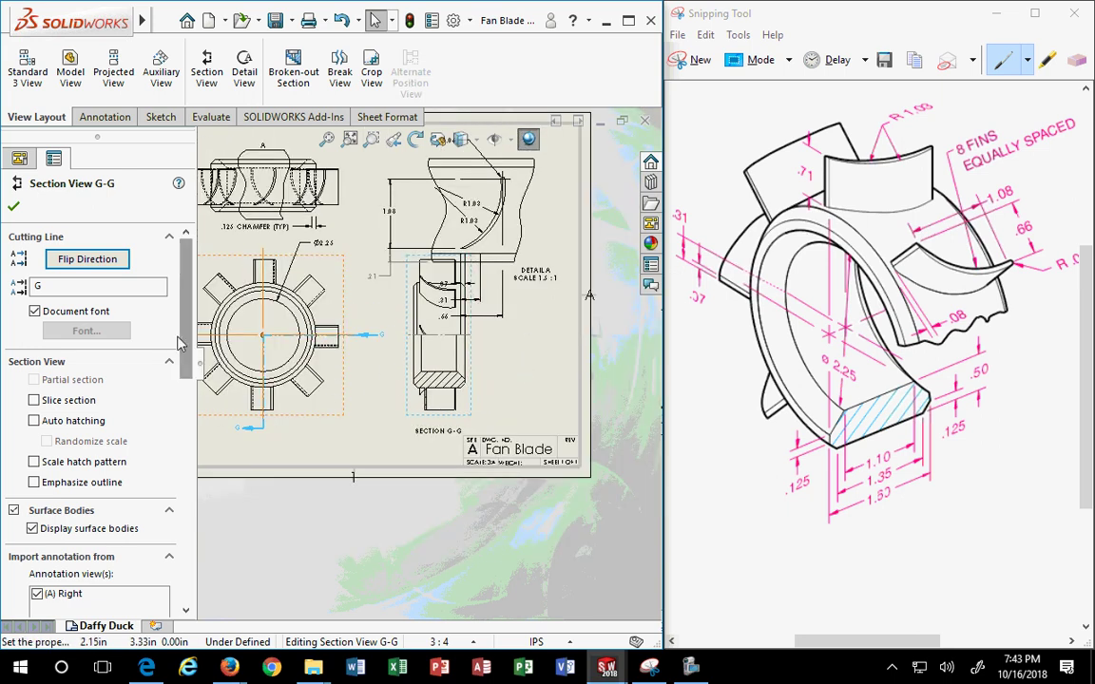
{"action": "left_click_drag", "start_coordinate": [184, 335], "coordinate": [185, 300]}
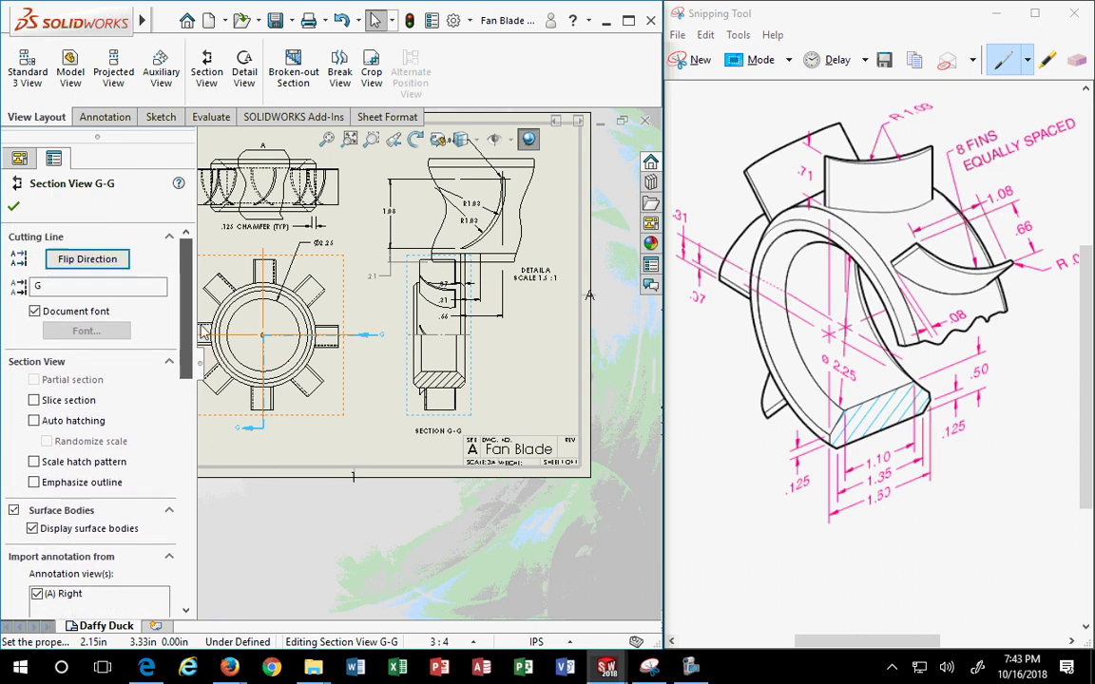
Compare the half-section view with and without the slice section option, and leave the option enabled
{"action": "left_click", "coordinate": [34, 401]}
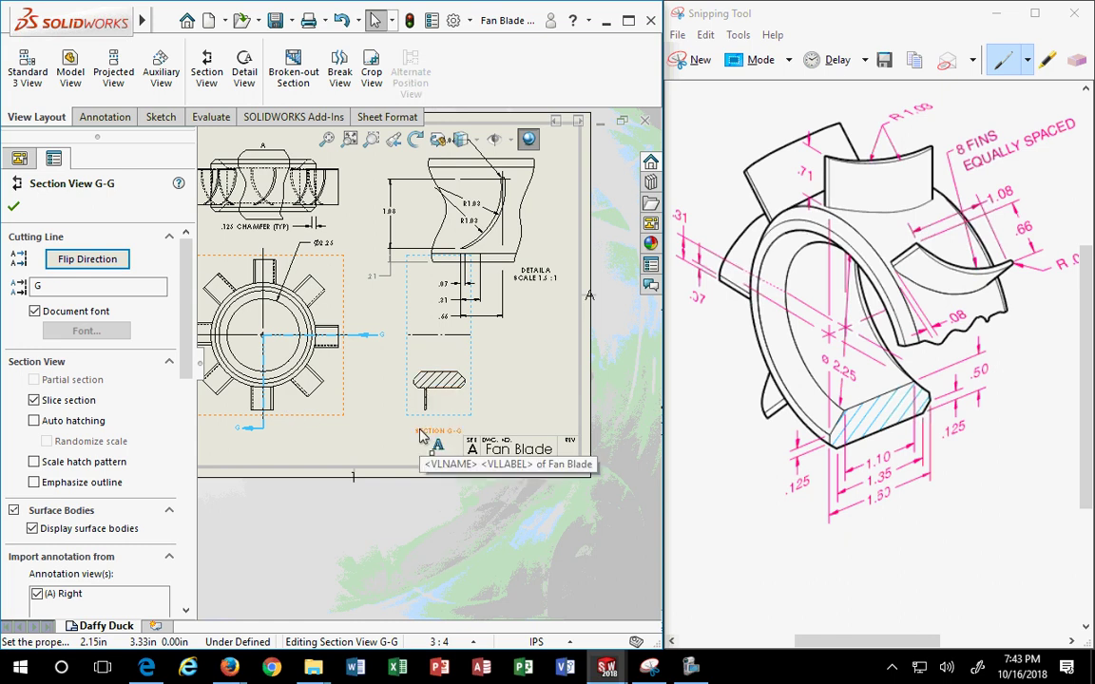
{"action": "scroll", "coordinate": [426, 409], "scroll_direction": "up", "scroll_amount": 3}
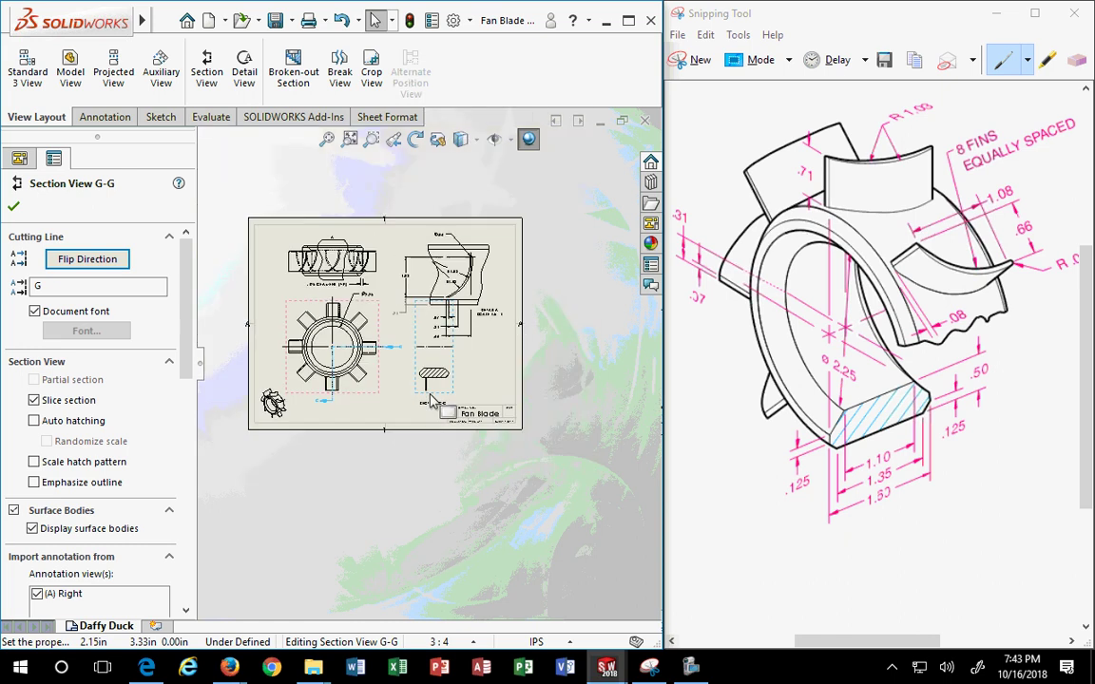
{"action": "scroll", "coordinate": [428, 389], "scroll_direction": "down", "scroll_amount": 2}
{"action": "scroll", "coordinate": [426, 390], "scroll_direction": "down", "scroll_amount": 3}
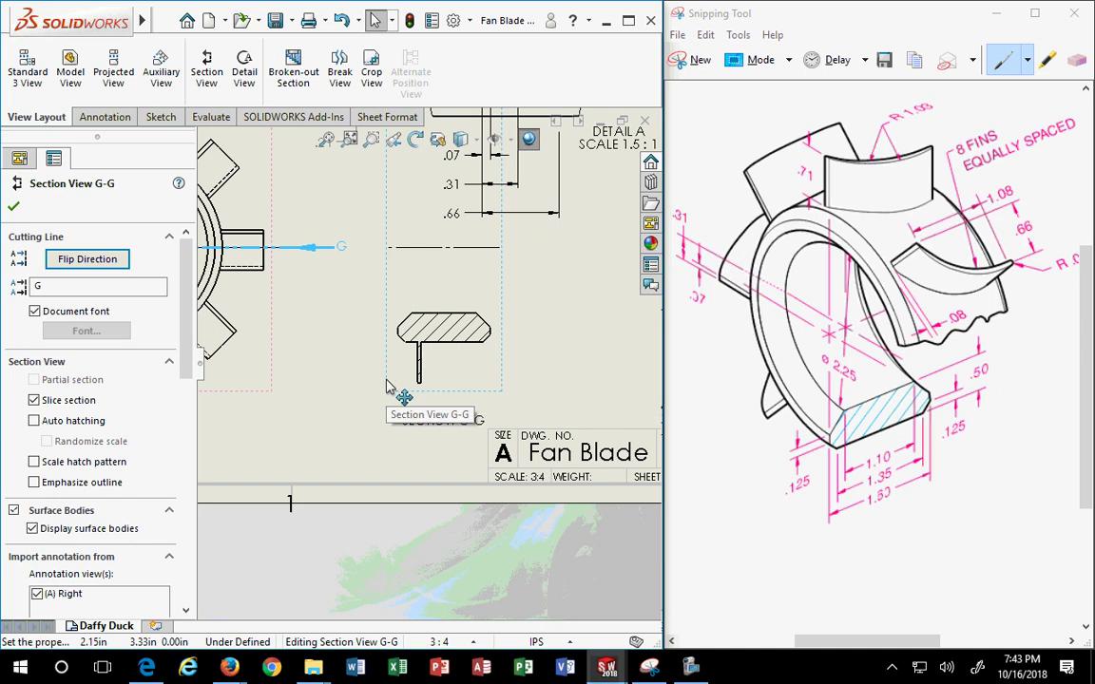
{"action": "scroll", "coordinate": [388, 386], "scroll_direction": "up", "scroll_amount": 3}
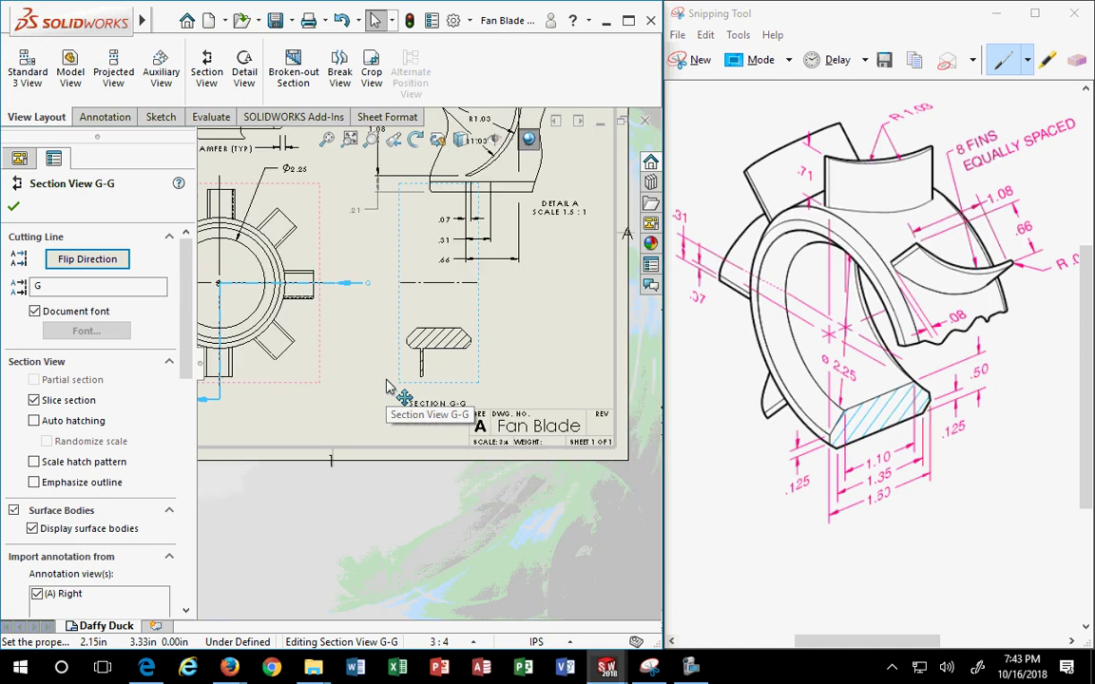
{"action": "left_click", "coordinate": [34, 400]}
{"action": "left_click_drag", "start_coordinate": [466, 335], "coordinate": [465, 368]}
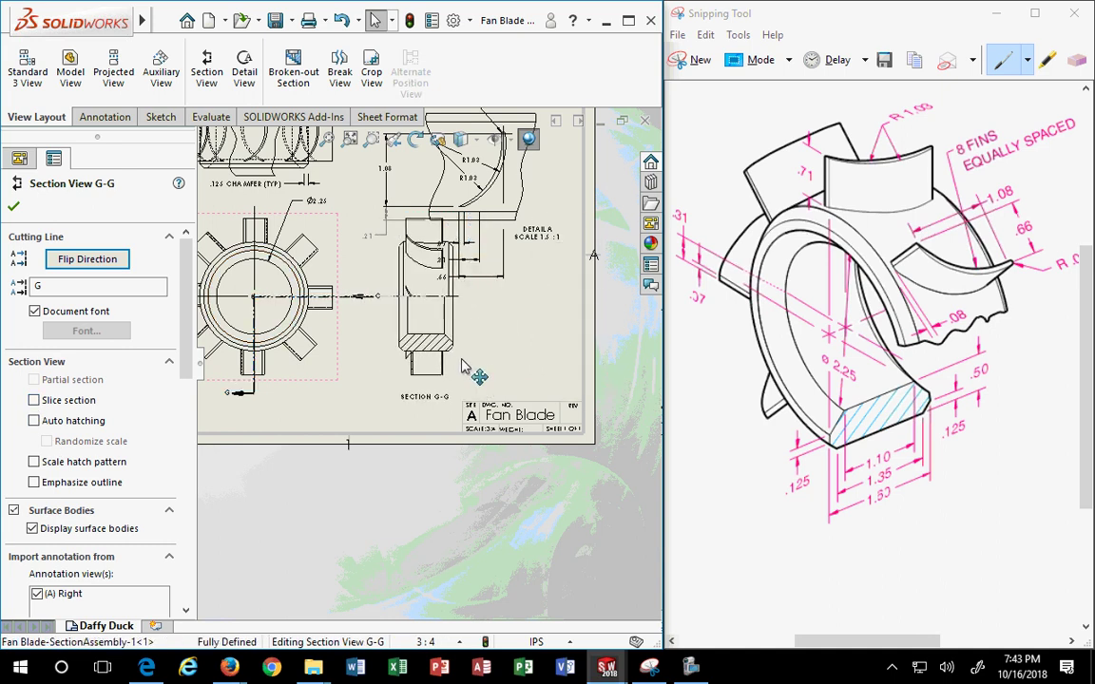
{"action": "left_click", "coordinate": [34, 401]}
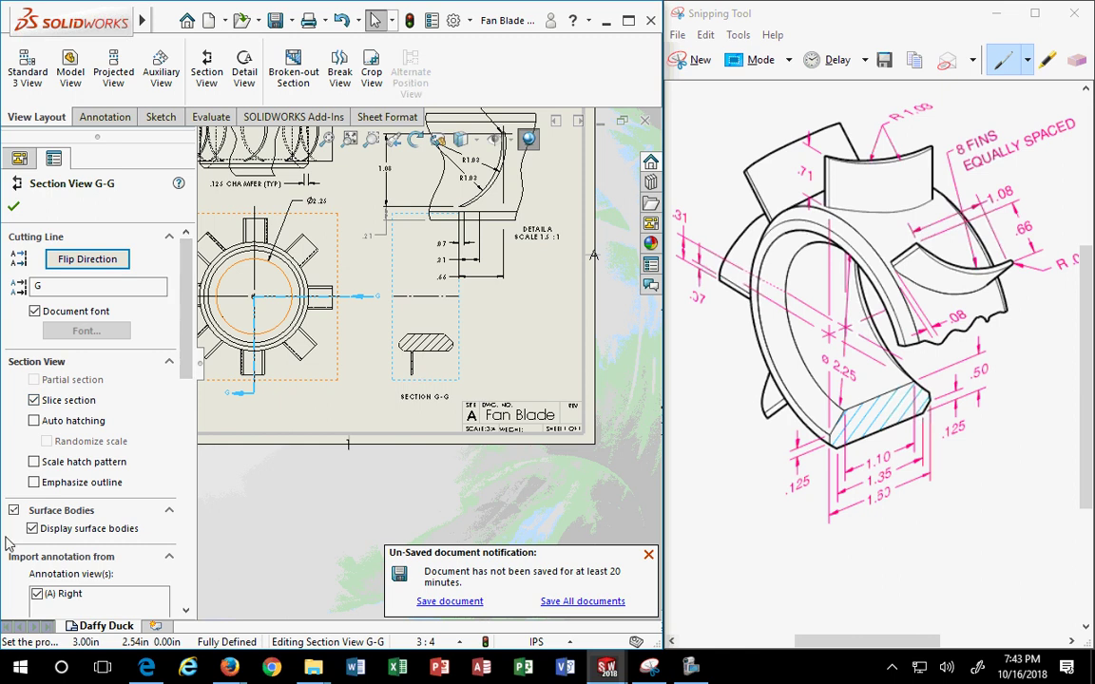
Try emphasizing the outline of the sliced section view, and switch the emphasis off again
{"action": "left_click", "coordinate": [34, 482]}
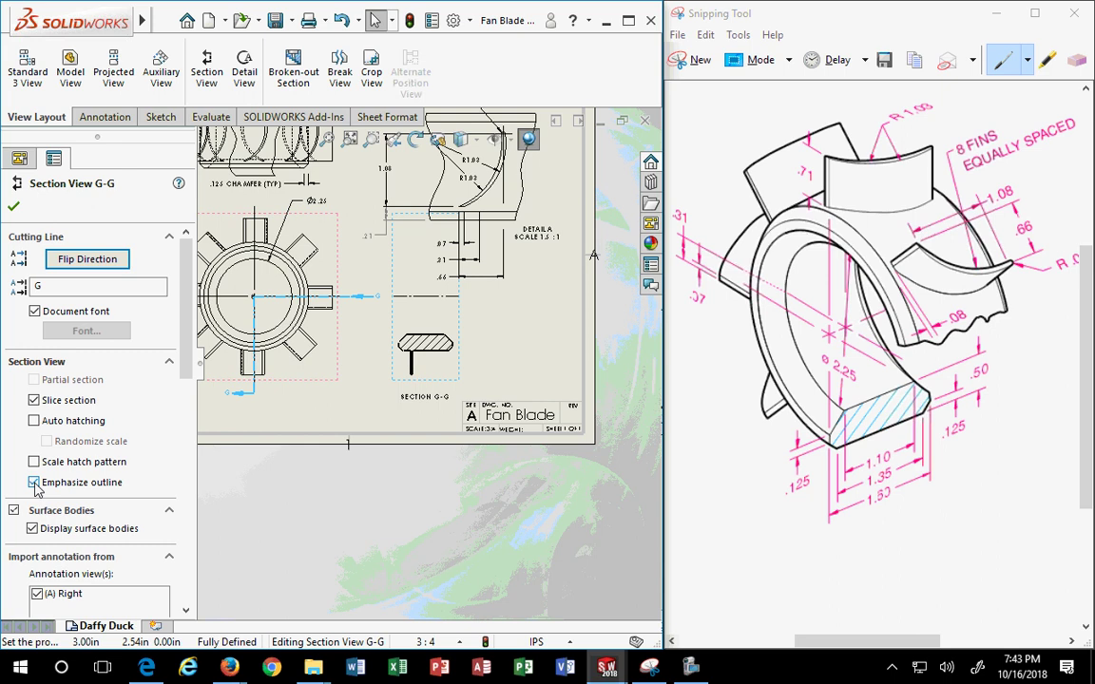
{"action": "left_click", "coordinate": [34, 483]}
{"action": "scroll", "coordinate": [38, 500], "scroll_direction": "down", "scroll_amount": 3}
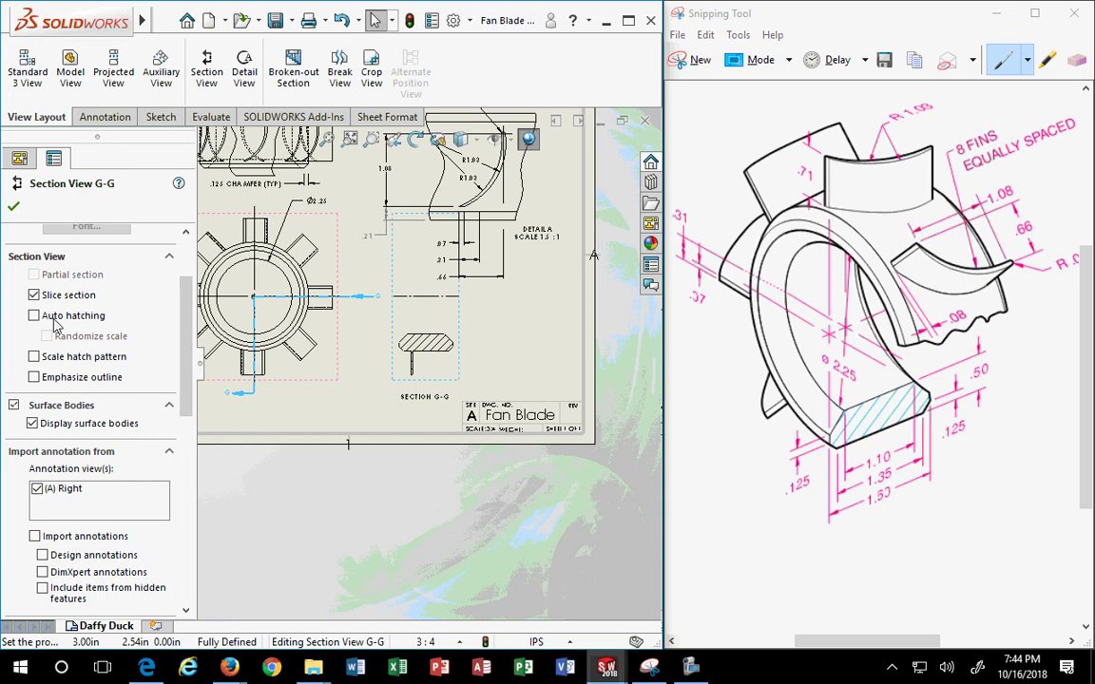
{"action": "scroll", "coordinate": [174, 381], "scroll_direction": "up", "scroll_amount": 3}
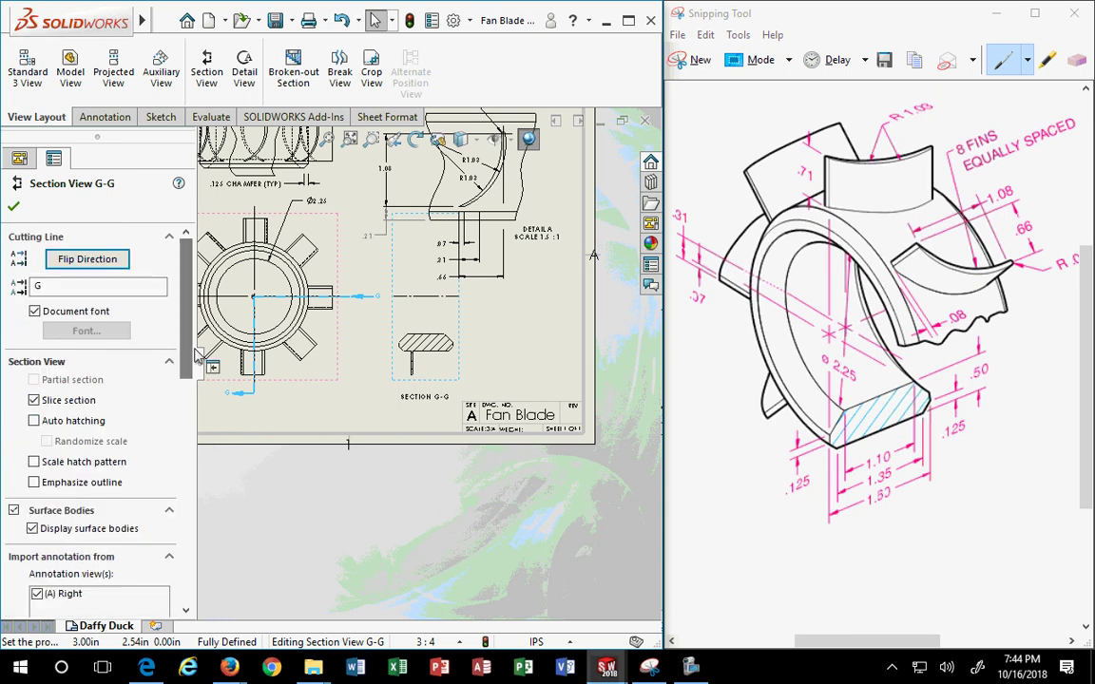
Relabel the half section's cutting line as B and finish the section view settings
{"action": "left_click", "coordinate": [61, 286]}
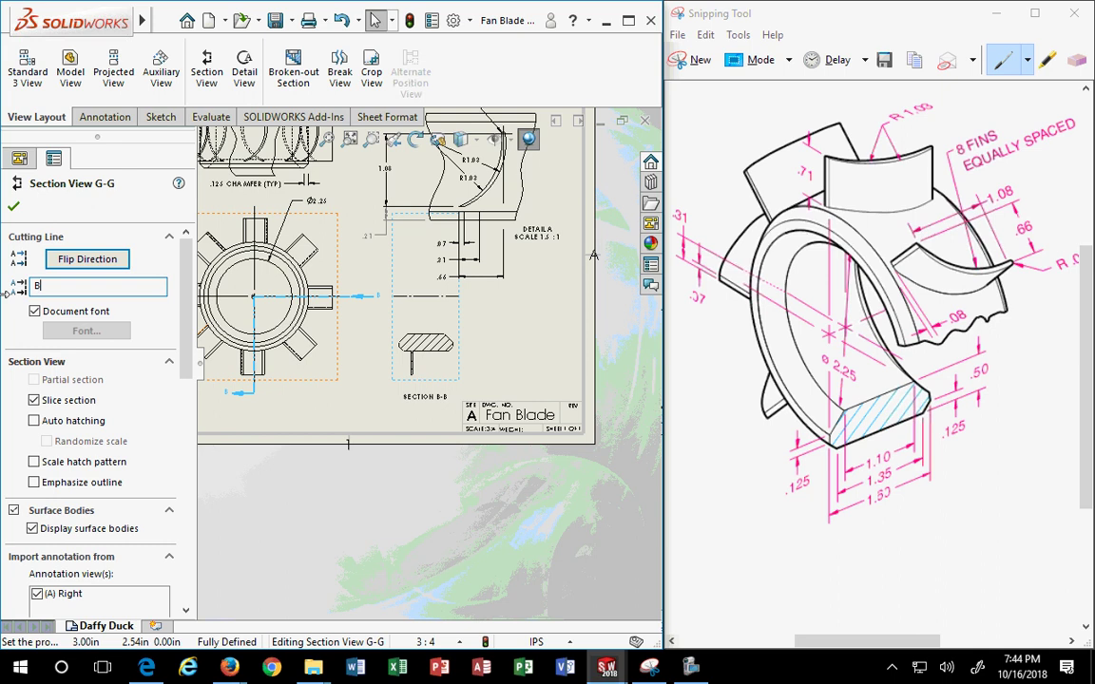
{"action": "left_click", "coordinate": [14, 207]}
Move the fin count dimension from the centre of the circular view to the side of detail view A
{"action": "scroll", "coordinate": [359, 307], "scroll_direction": "up", "scroll_amount": 2}
{"action": "scroll", "coordinate": [399, 351], "scroll_direction": "down", "scroll_amount": 4}
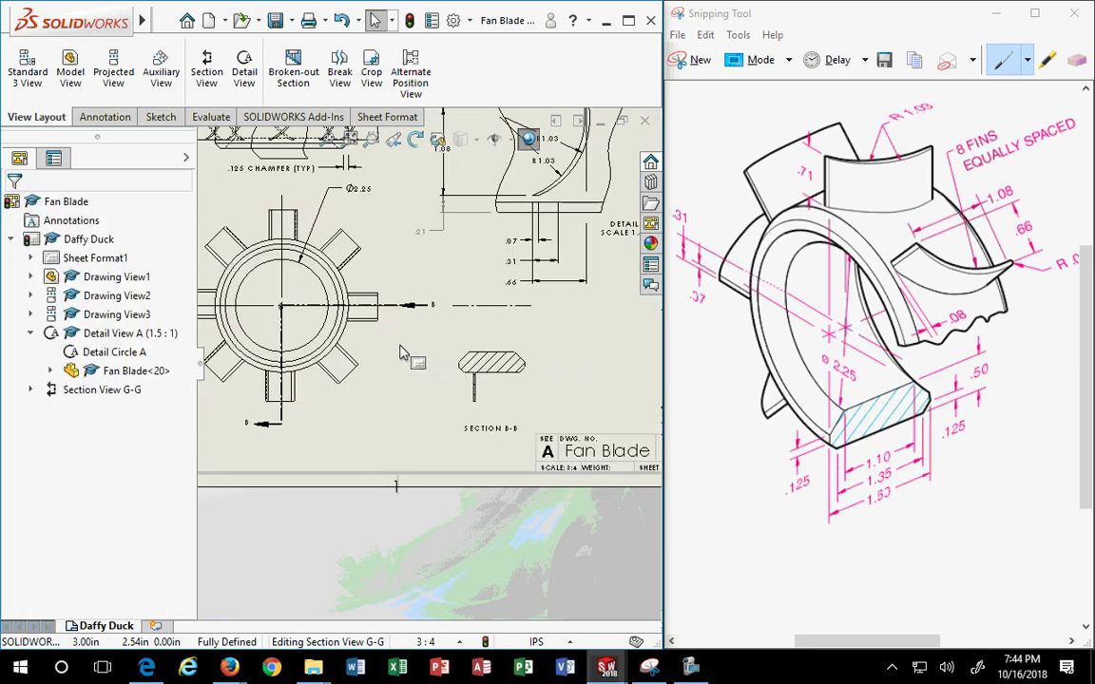
{"action": "scroll", "coordinate": [402, 354], "scroll_direction": "down", "scroll_amount": 2}
{"action": "scroll", "coordinate": [432, 337], "scroll_direction": "up", "scroll_amount": 1}
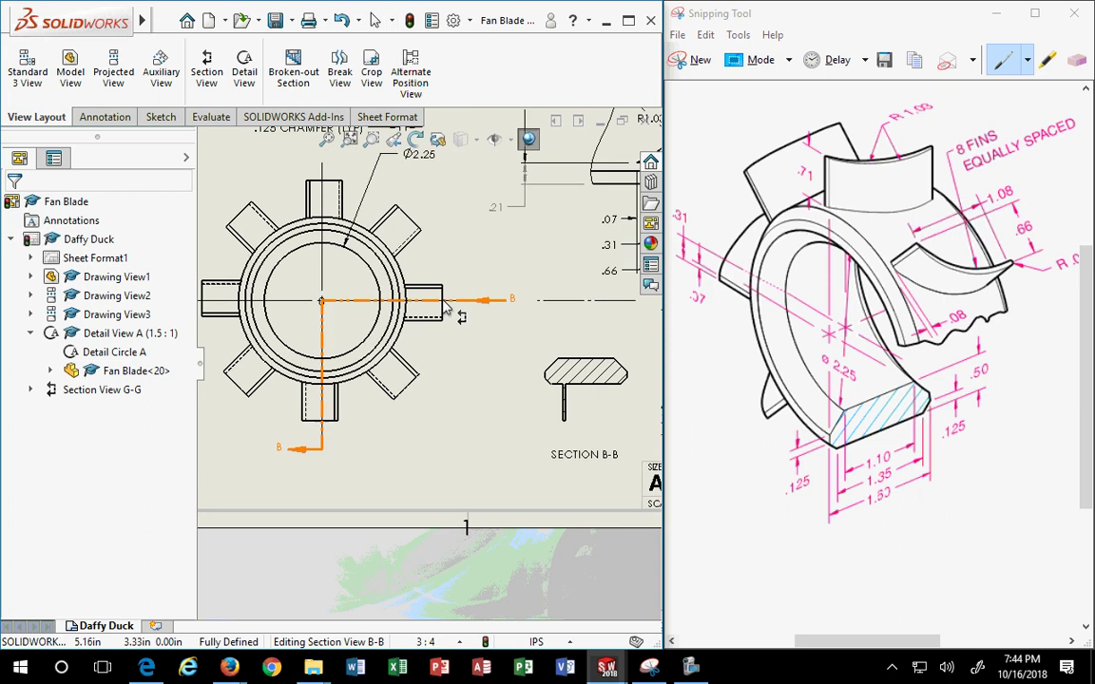
{"action": "scroll", "coordinate": [330, 313], "scroll_direction": "down", "scroll_amount": 3}
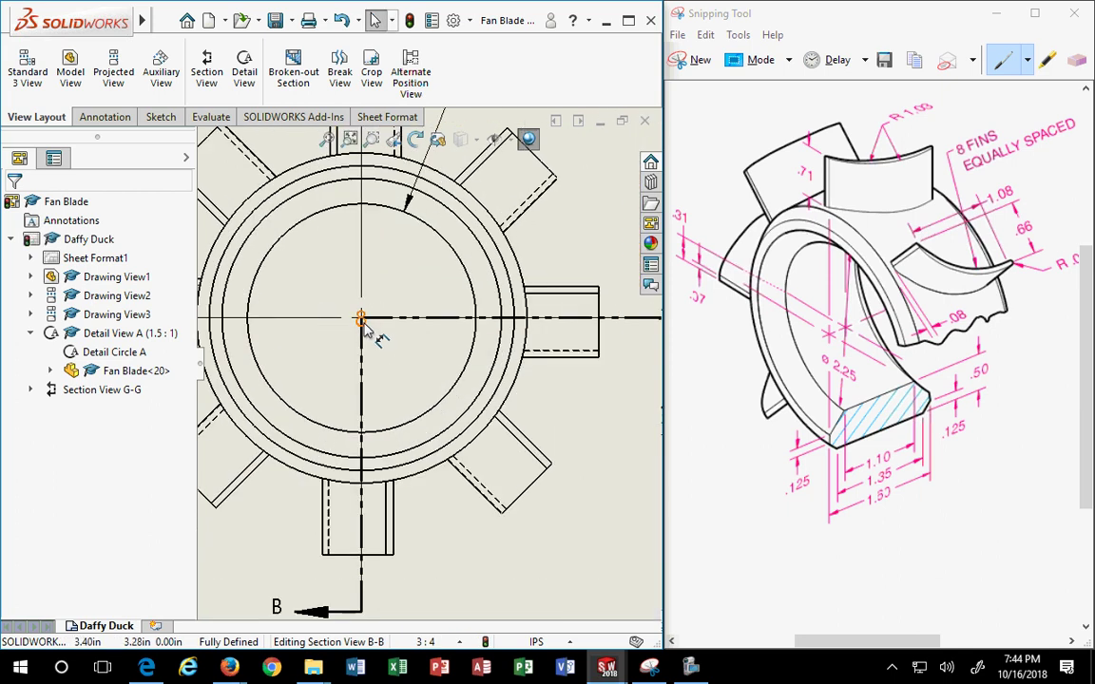
{"action": "left_click_drag", "start_coordinate": [361, 318], "coordinate": [393, 277]}
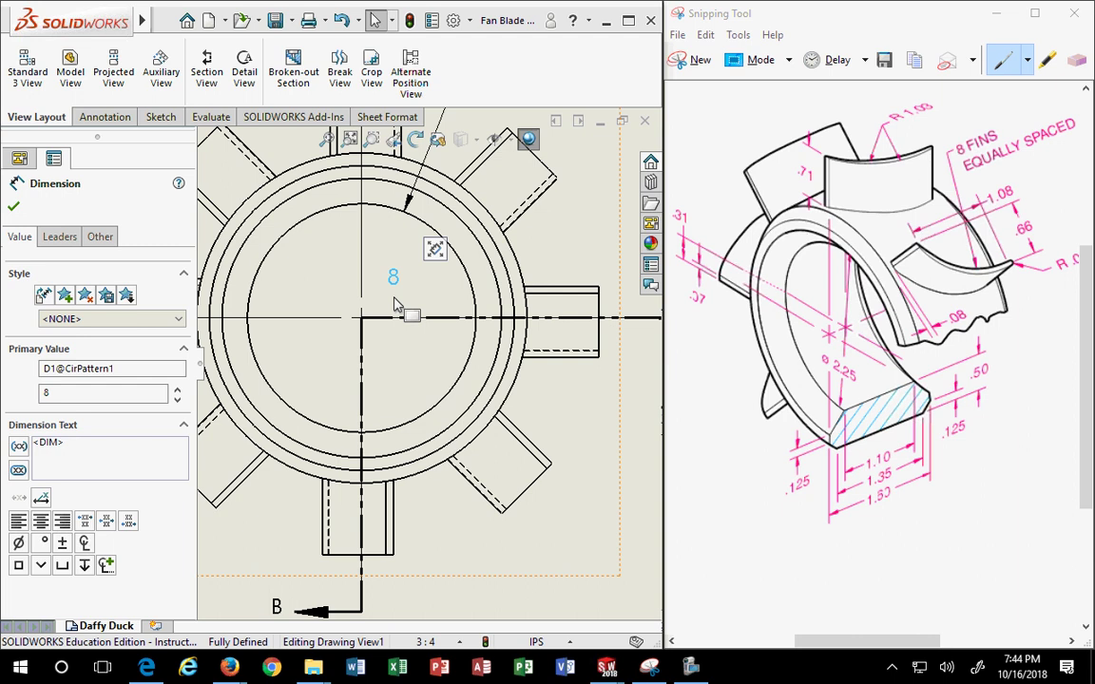
{"action": "scroll", "coordinate": [408, 285], "scroll_direction": "up", "scroll_amount": 4}
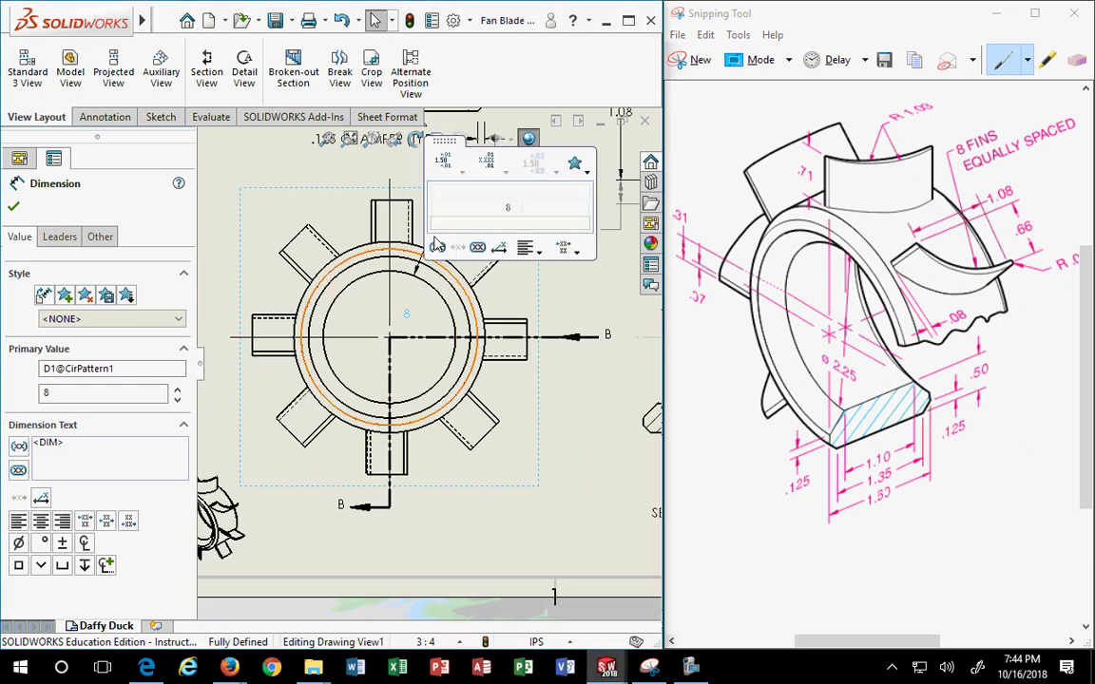
{"action": "scroll", "coordinate": [374, 215], "scroll_direction": "down", "scroll_amount": 4}
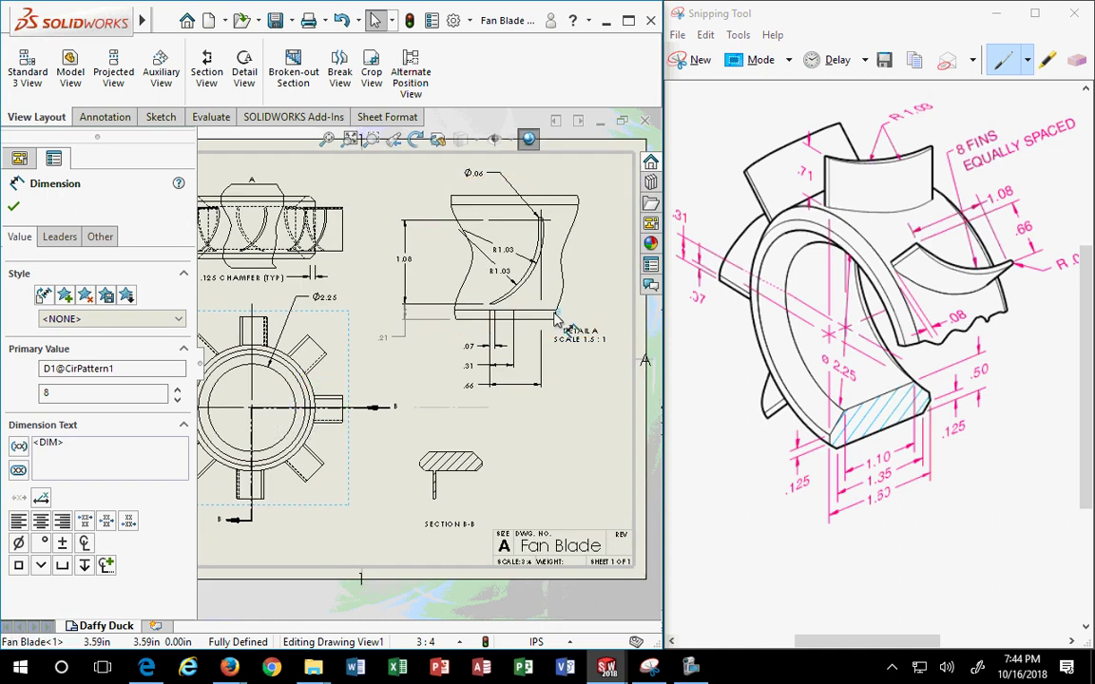
{"action": "right_click", "coordinate": [581, 272]}
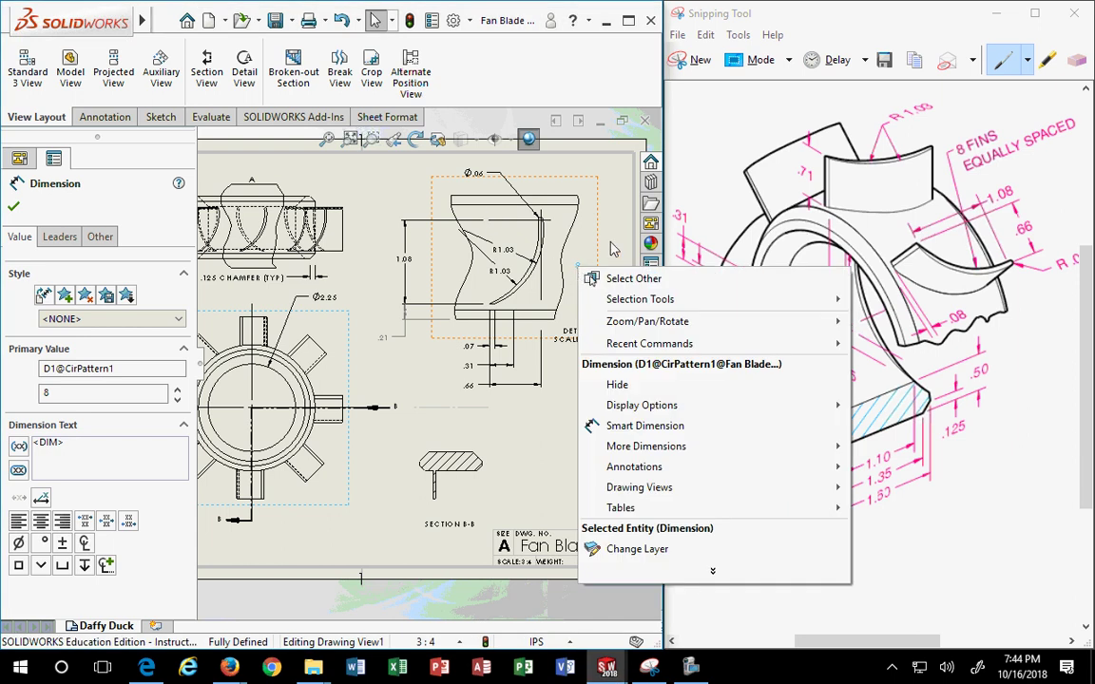
{"action": "key", "text": "Escape"}
{"action": "key", "text": "Escape"}
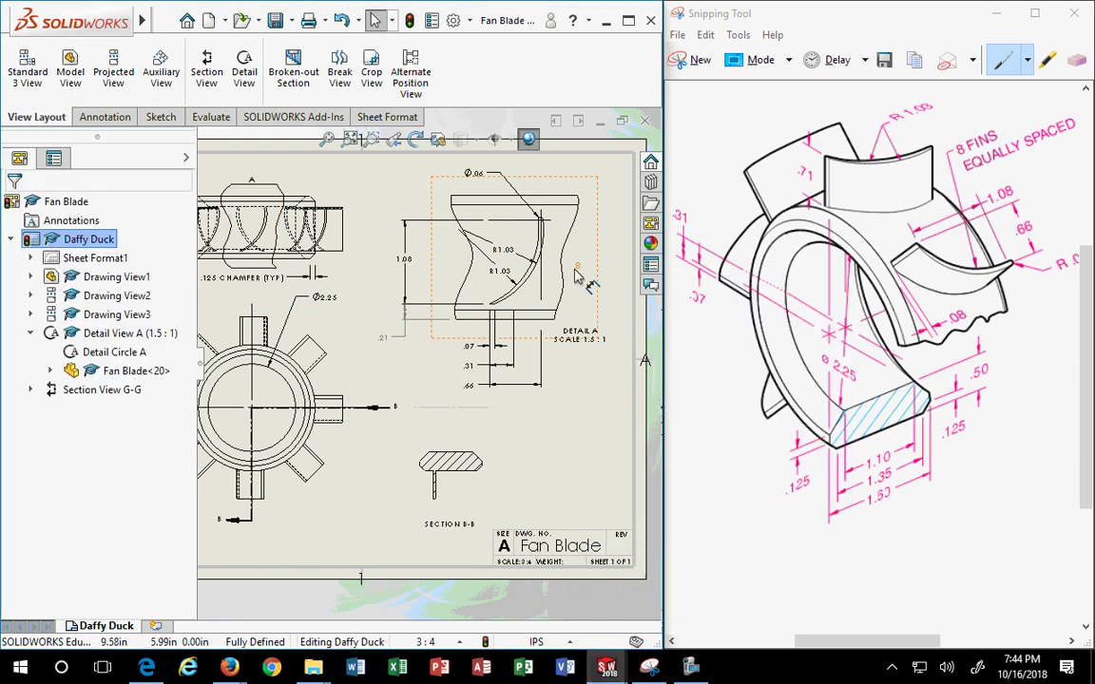
{"action": "left_click", "coordinate": [577, 269]}
Add the word BLADES after the value in the fin count dimension's text
{"action": "left_click", "coordinate": [60, 394]}
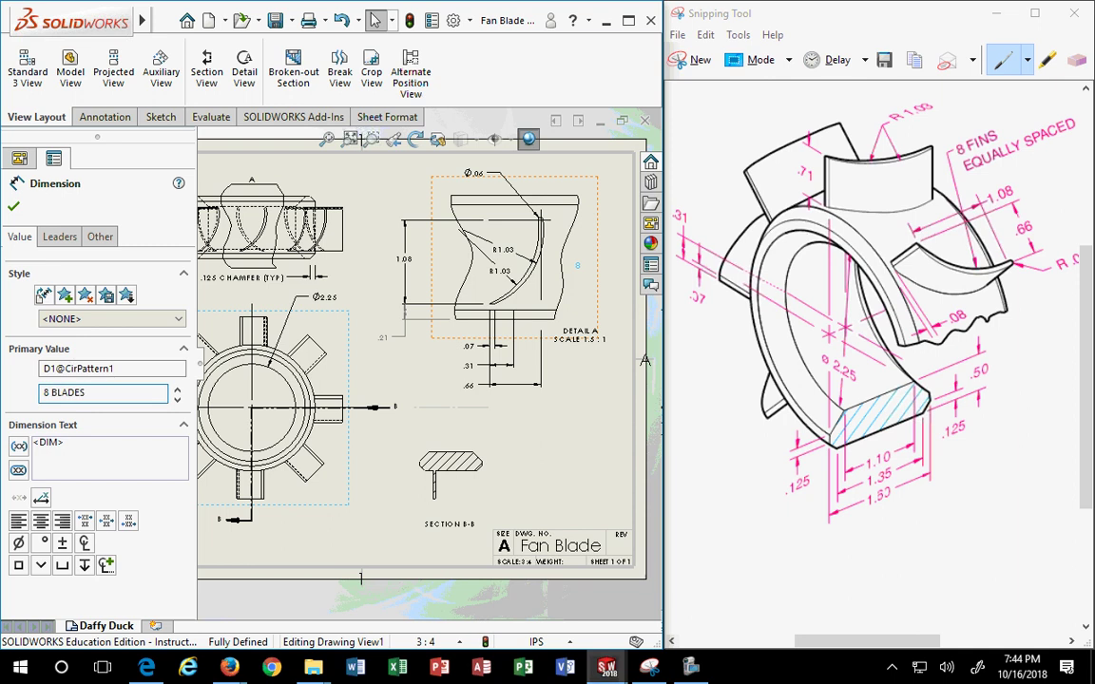
{"action": "key", "text": "Return"}
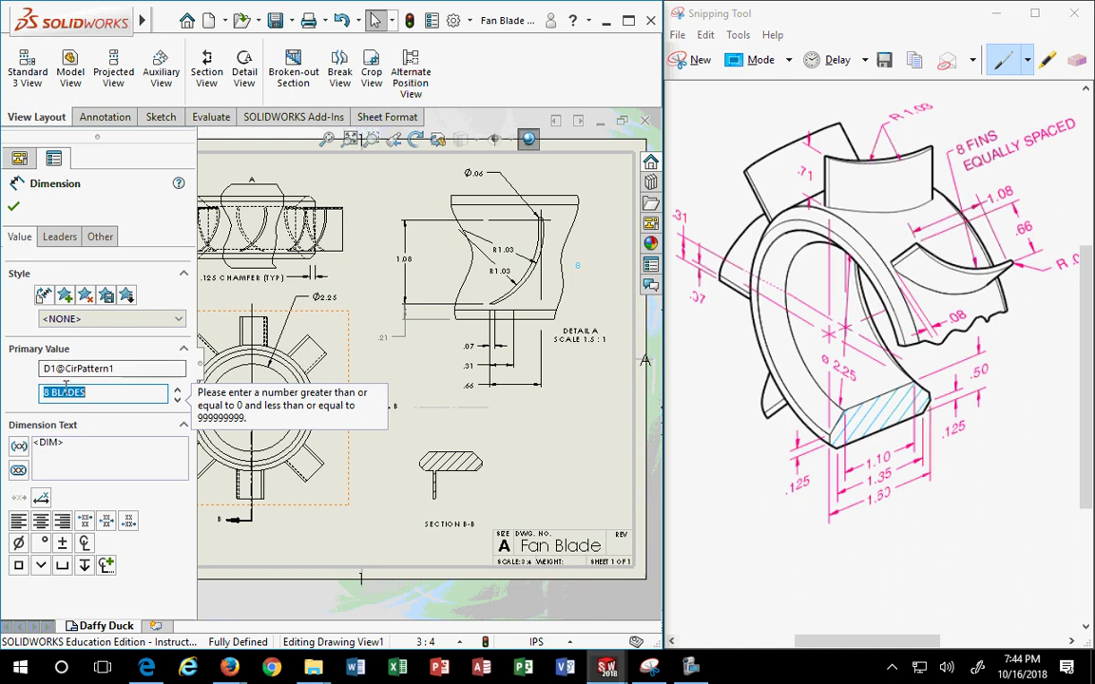
{"action": "left_click", "coordinate": [116, 397]}
{"action": "left_click_drag", "start_coordinate": [115, 402], "coordinate": [50, 403]}
{"action": "key", "text": "BackSpace"}
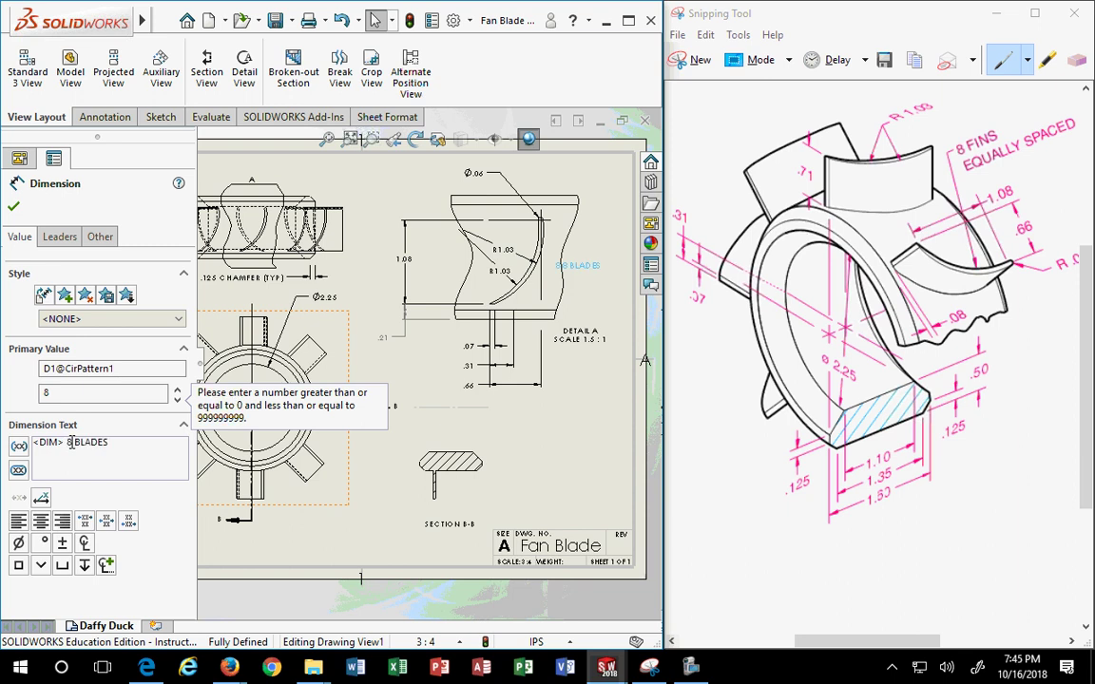
{"action": "key", "text": "BackSpace"}
{"action": "left_click", "coordinate": [13, 205]}
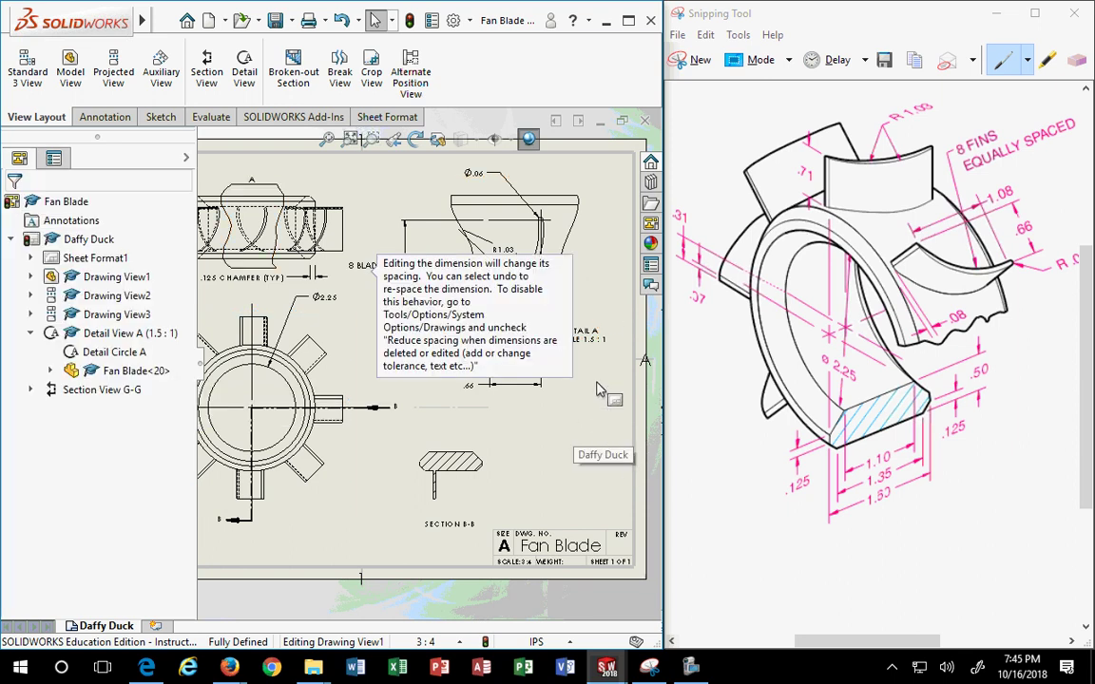
Move the blade count note beside the Detail A label, and enclose its number in parentheses
{"action": "left_click_drag", "start_coordinate": [378, 265], "coordinate": [586, 323]}
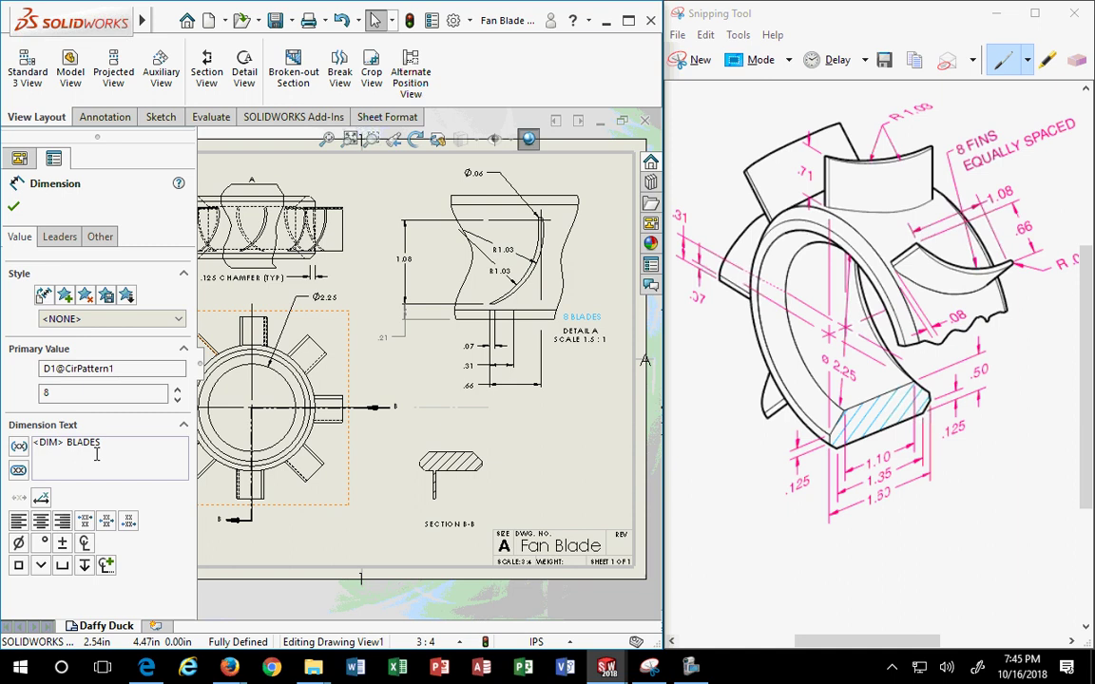
{"action": "type", "text": "("}
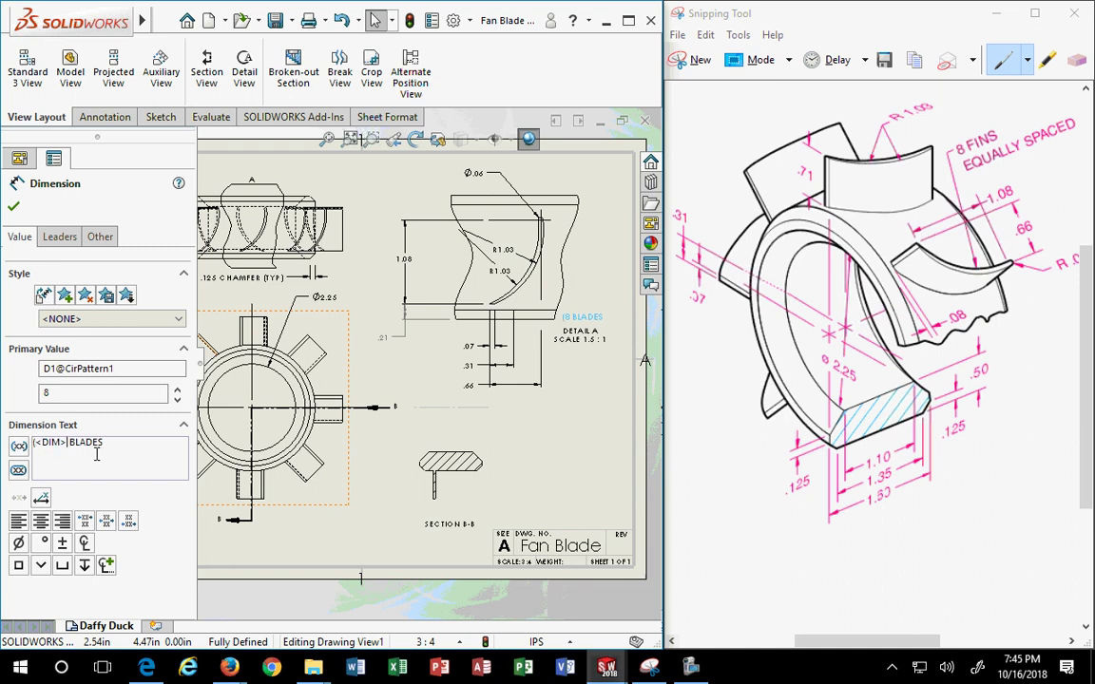
{"action": "type", "text": ")"}
{"action": "left_click", "coordinate": [13, 205]}
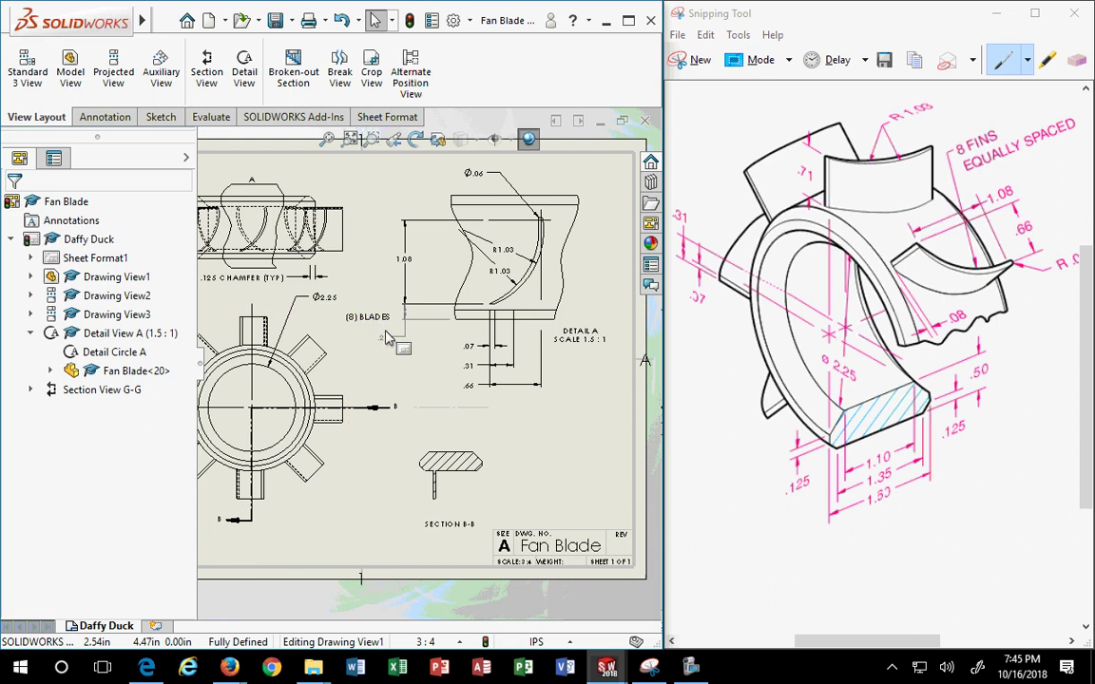
Place the (8) BLADES note directly above the Detail A label, and shift the label slightly to the right
{"action": "left_click_drag", "start_coordinate": [370, 318], "coordinate": [580, 319]}
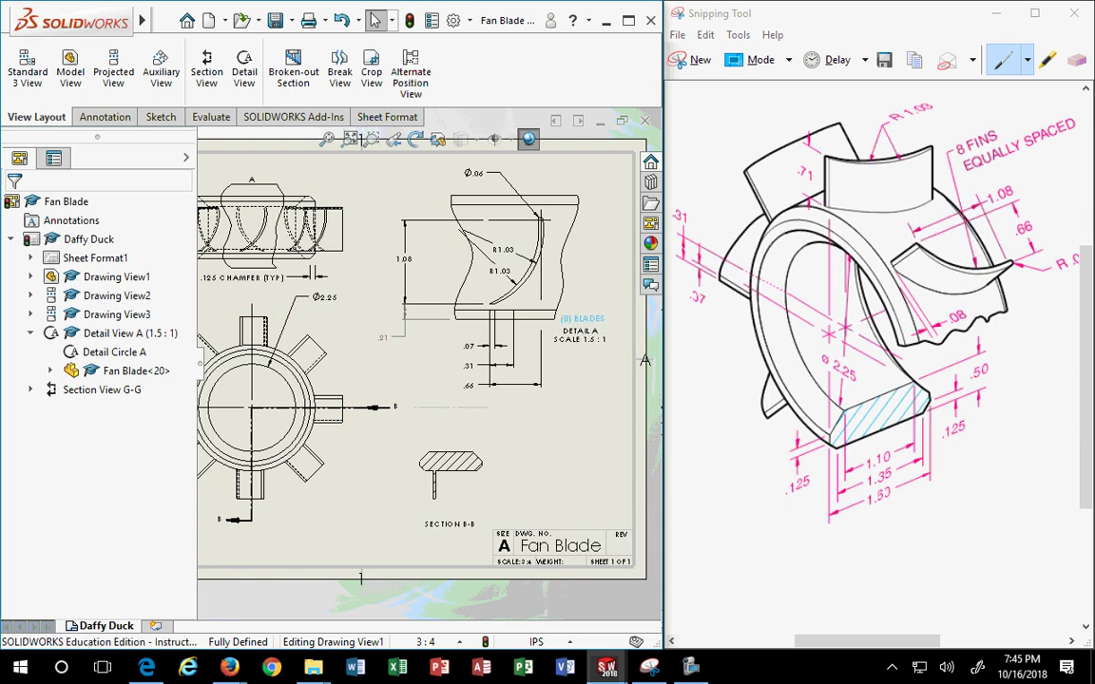
{"action": "left_click", "coordinate": [577, 389]}
{"action": "scroll", "coordinate": [582, 372], "scroll_direction": "down", "scroll_amount": 6}
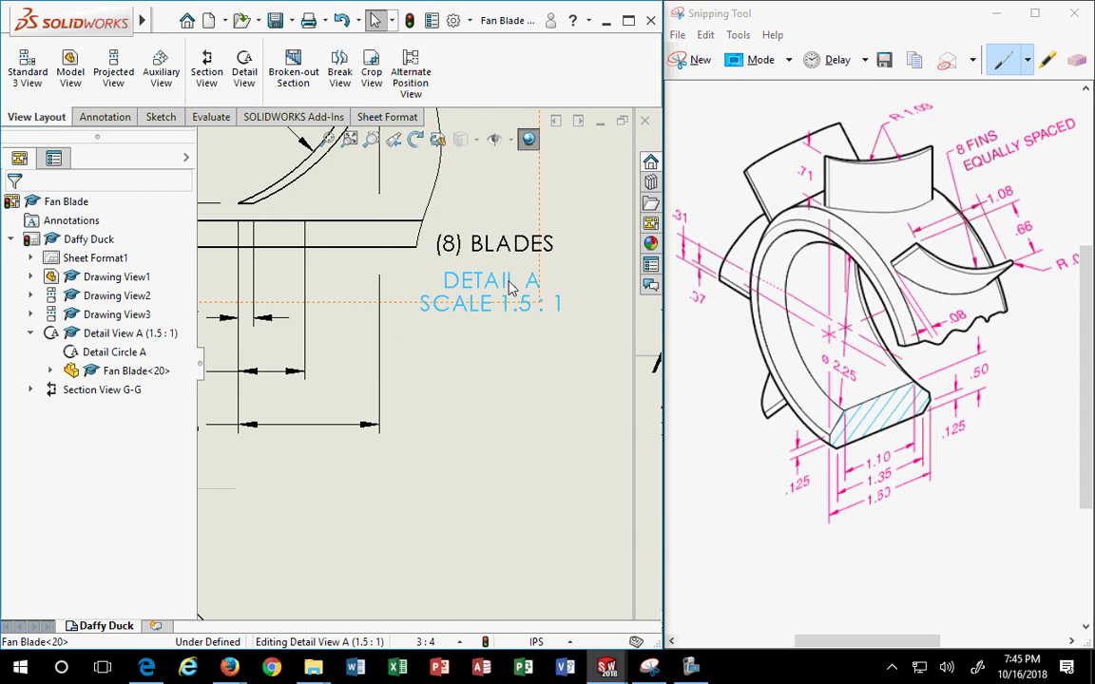
{"action": "left_click_drag", "start_coordinate": [511, 287], "coordinate": [526, 281]}
{"action": "left_click", "coordinate": [519, 356]}
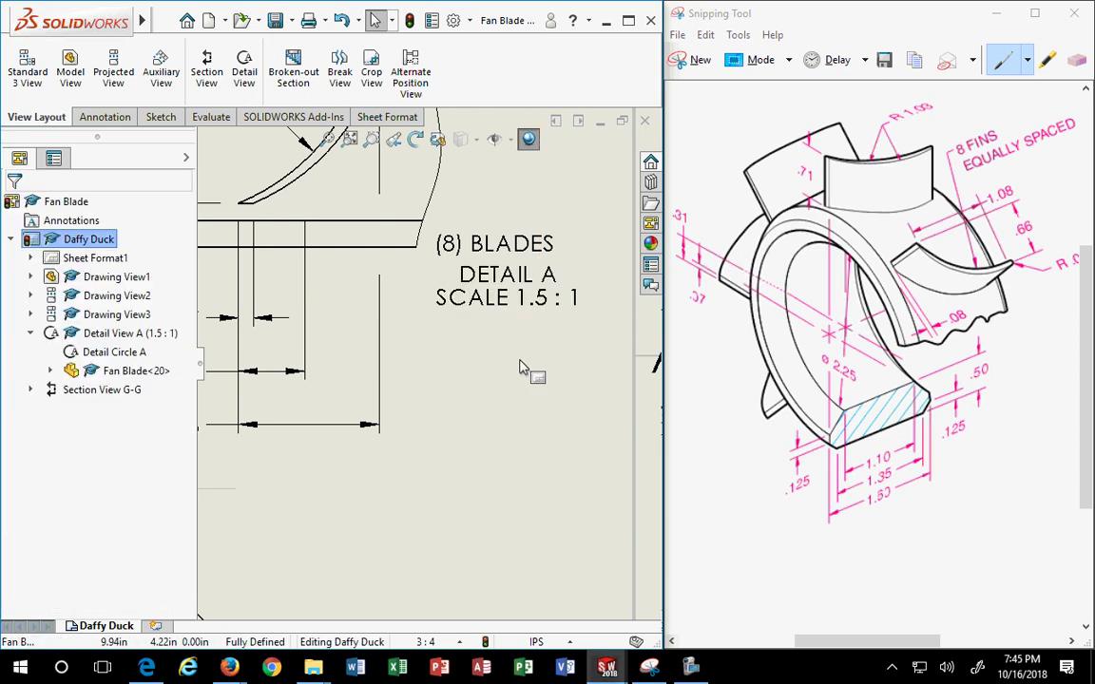
Set the blade count dimension beside Detail A to 10 and rebuild the drawing
{"action": "double_click", "coordinate": [447, 244]}
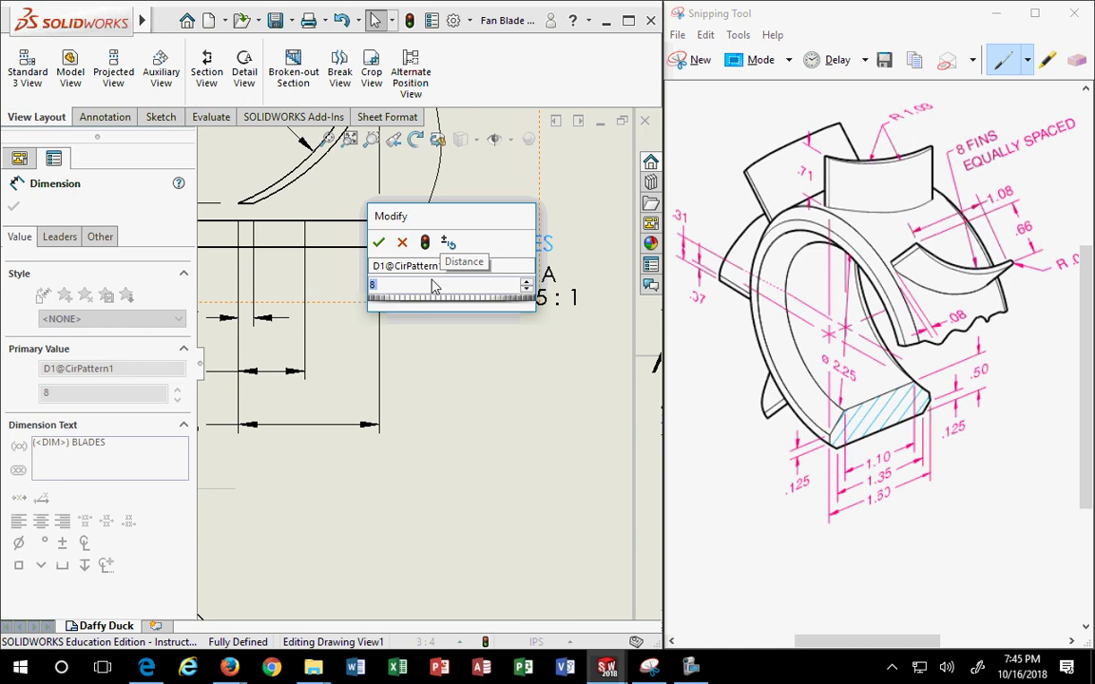
{"action": "type", "text": "10"}
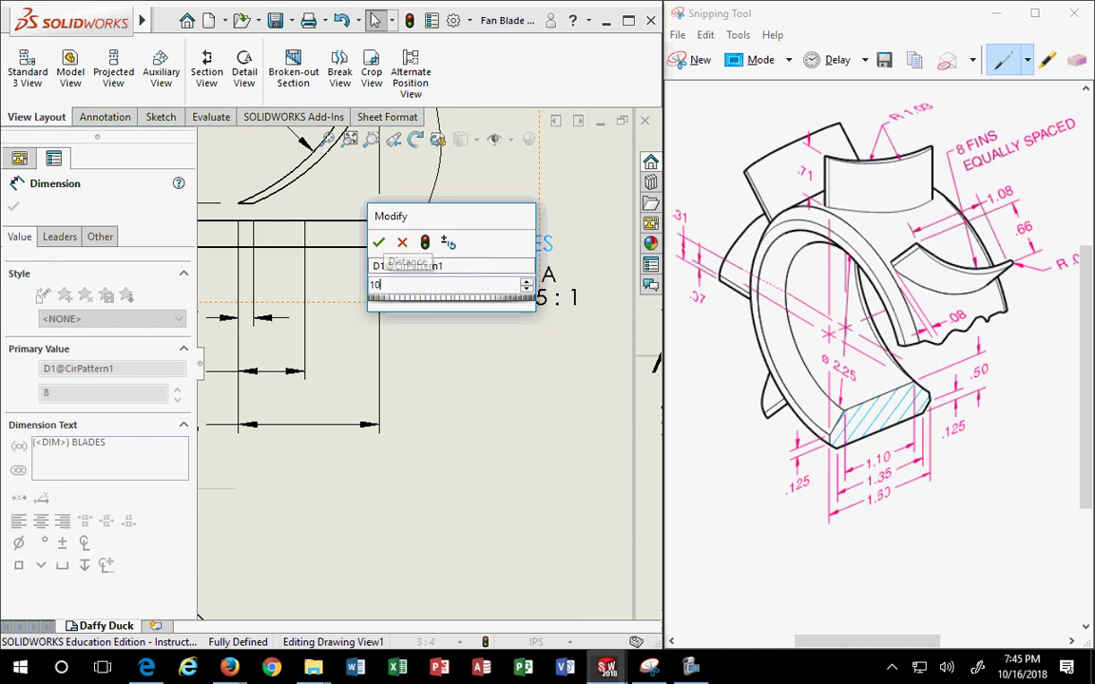
{"action": "key", "text": "Up"}
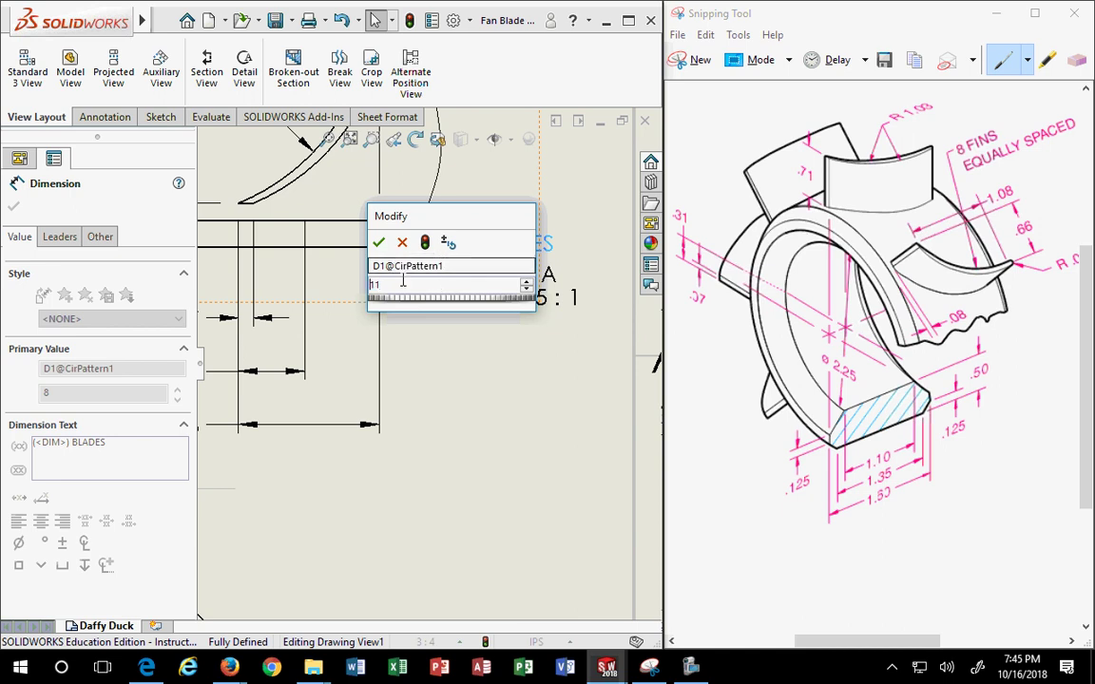
{"action": "key", "text": "Down"}
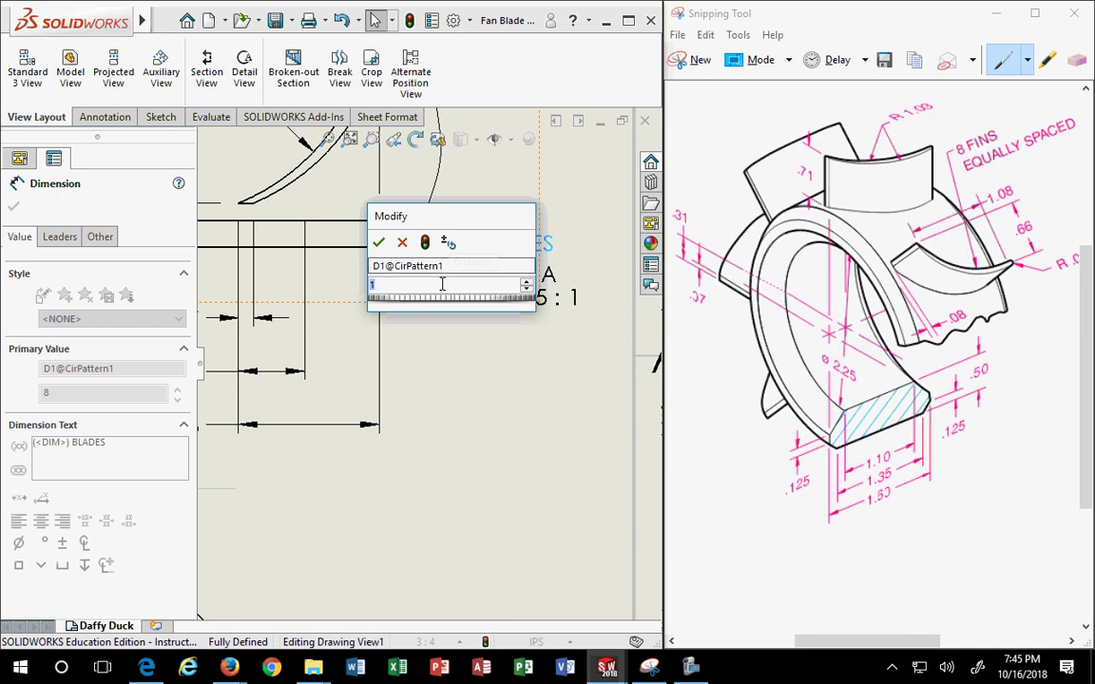
{"action": "key", "text": "Return"}
{"action": "scroll", "coordinate": [454, 332], "scroll_direction": "up", "scroll_amount": 10}
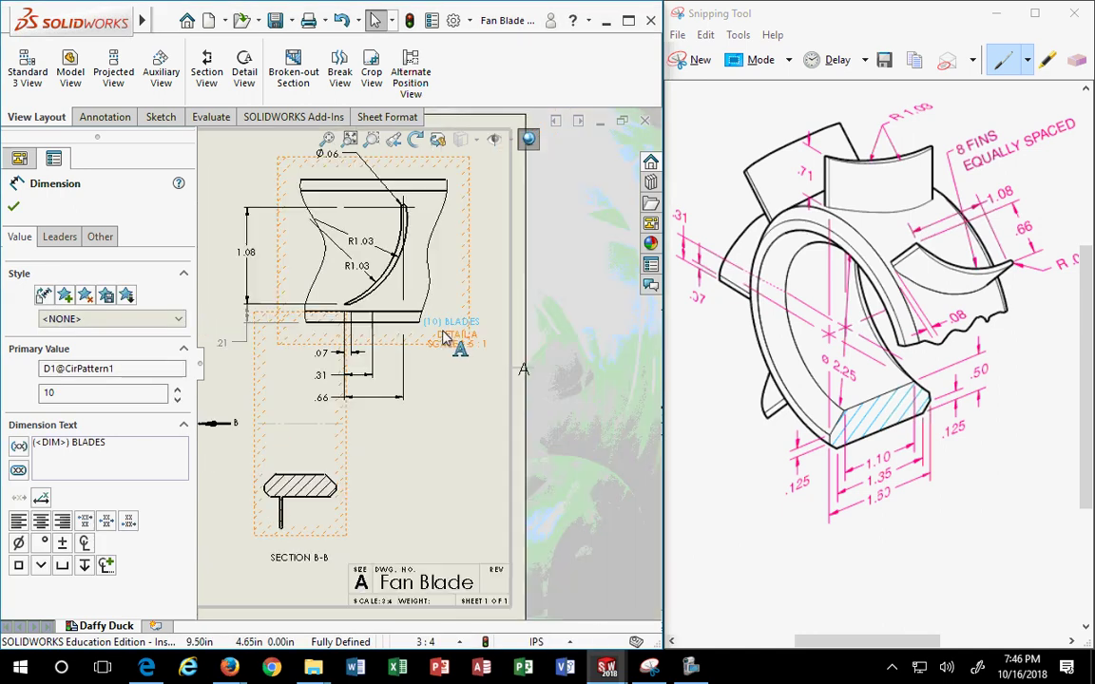
{"action": "scroll", "coordinate": [474, 356], "scroll_direction": "down", "scroll_amount": 4}
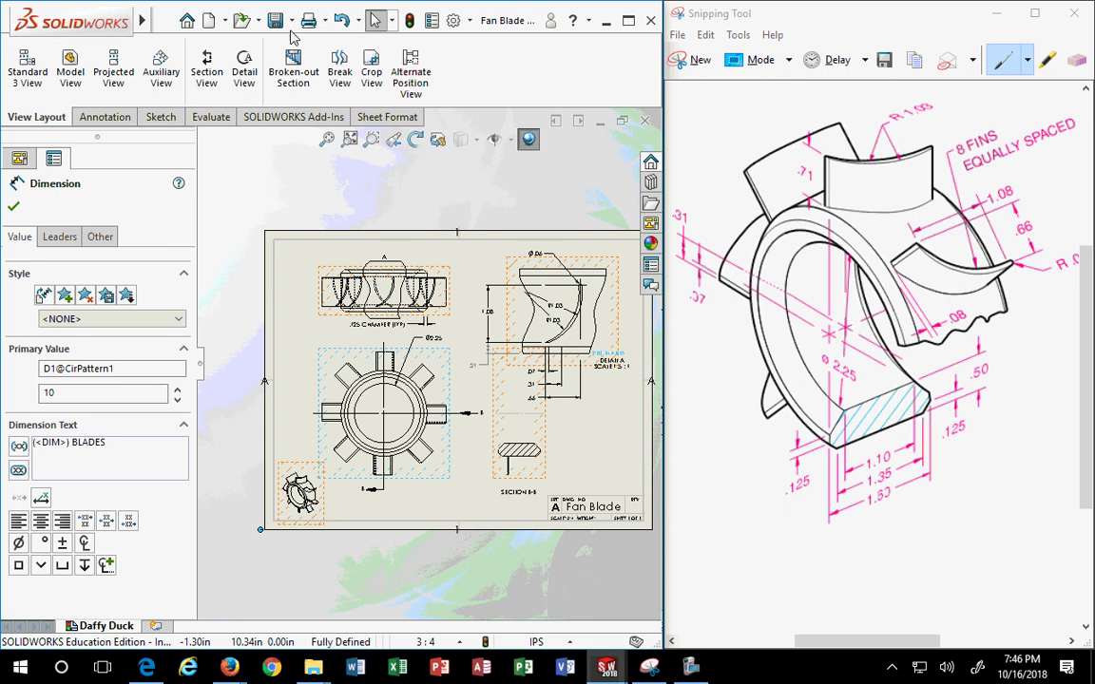
{"action": "left_click", "coordinate": [408, 20]}
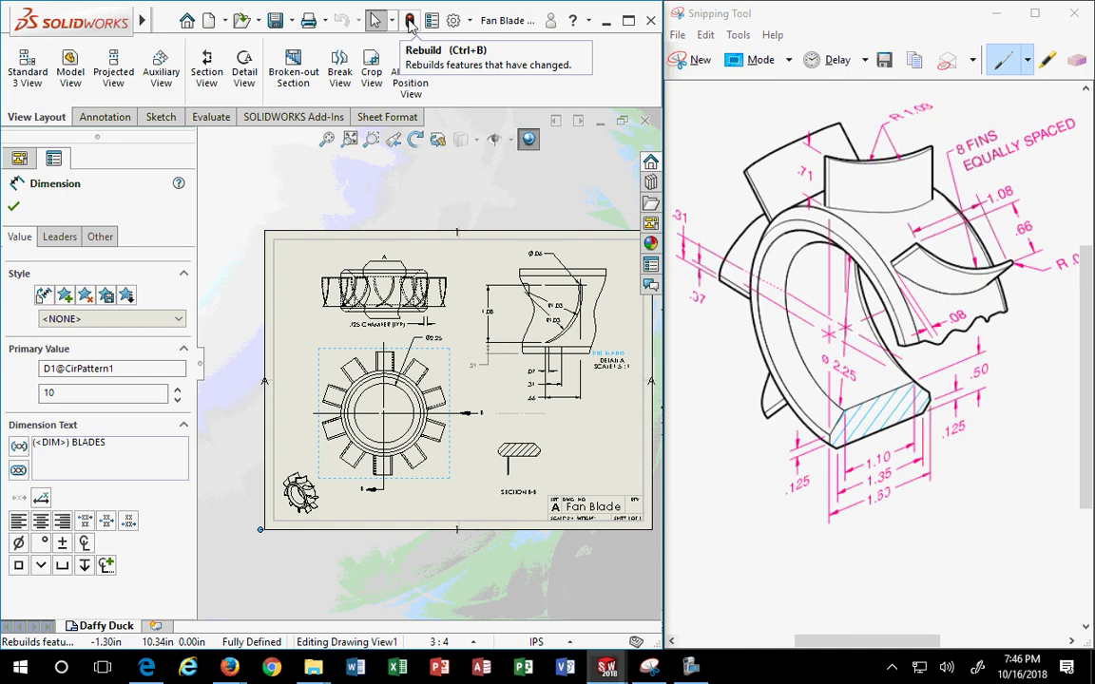
Set the blade count dimension back to 8 and rebuild the drawing
{"action": "scroll", "coordinate": [578, 334], "scroll_direction": "down", "scroll_amount": 2}
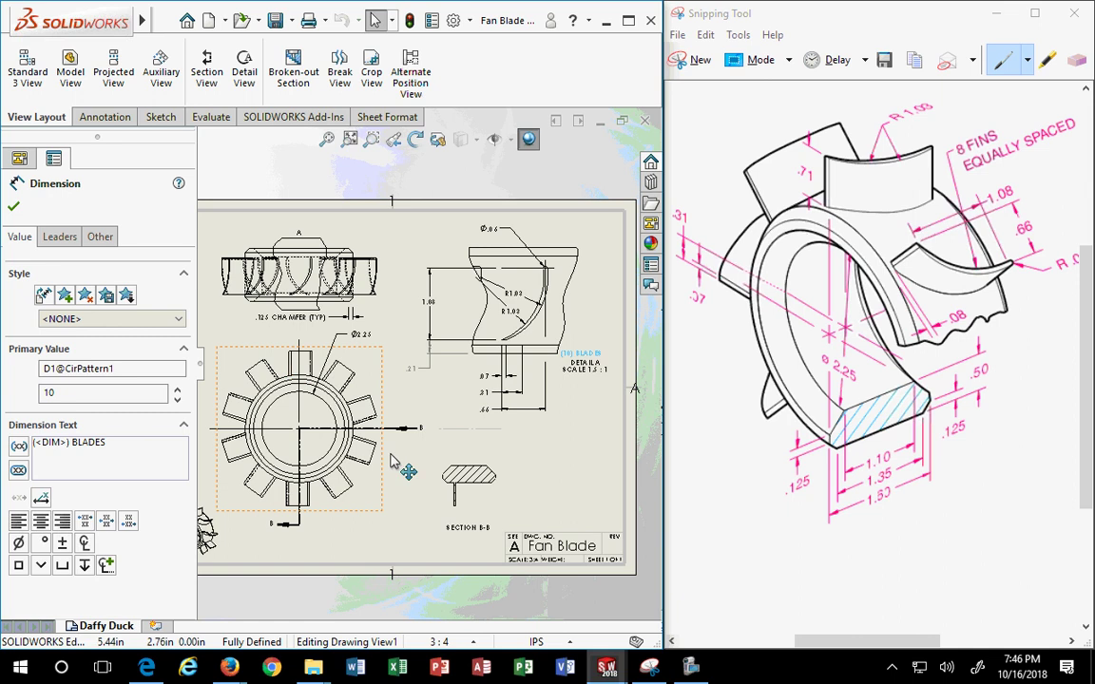
{"action": "double_click", "coordinate": [569, 356]}
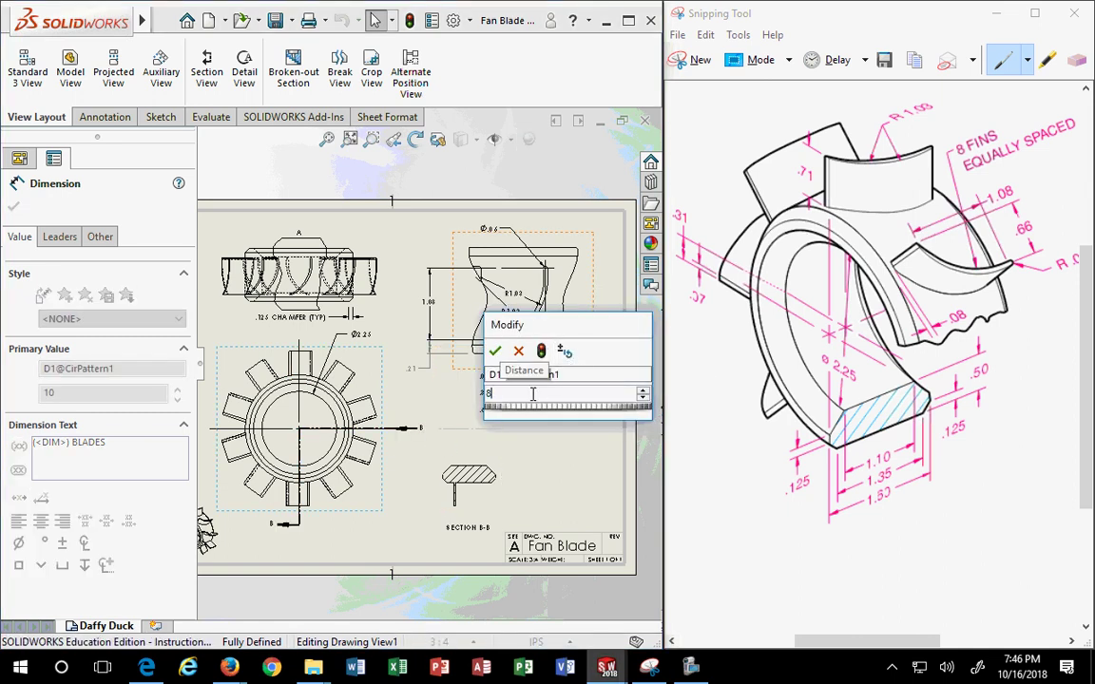
{"action": "key", "text": "Return"}
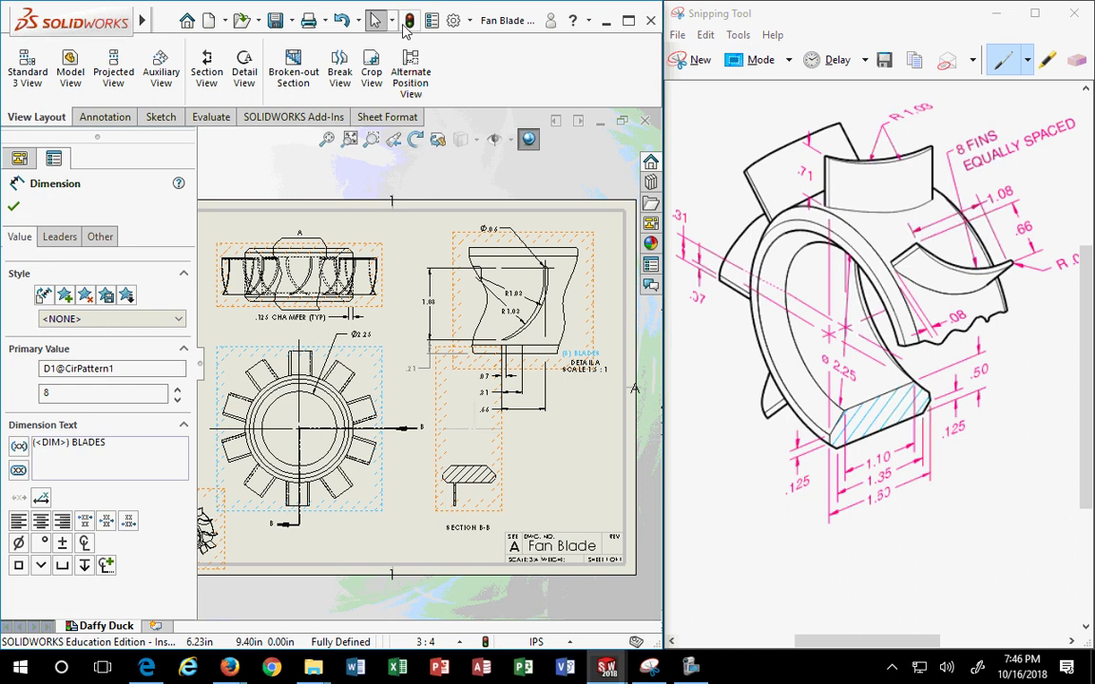
{"action": "left_click", "coordinate": [409, 20]}
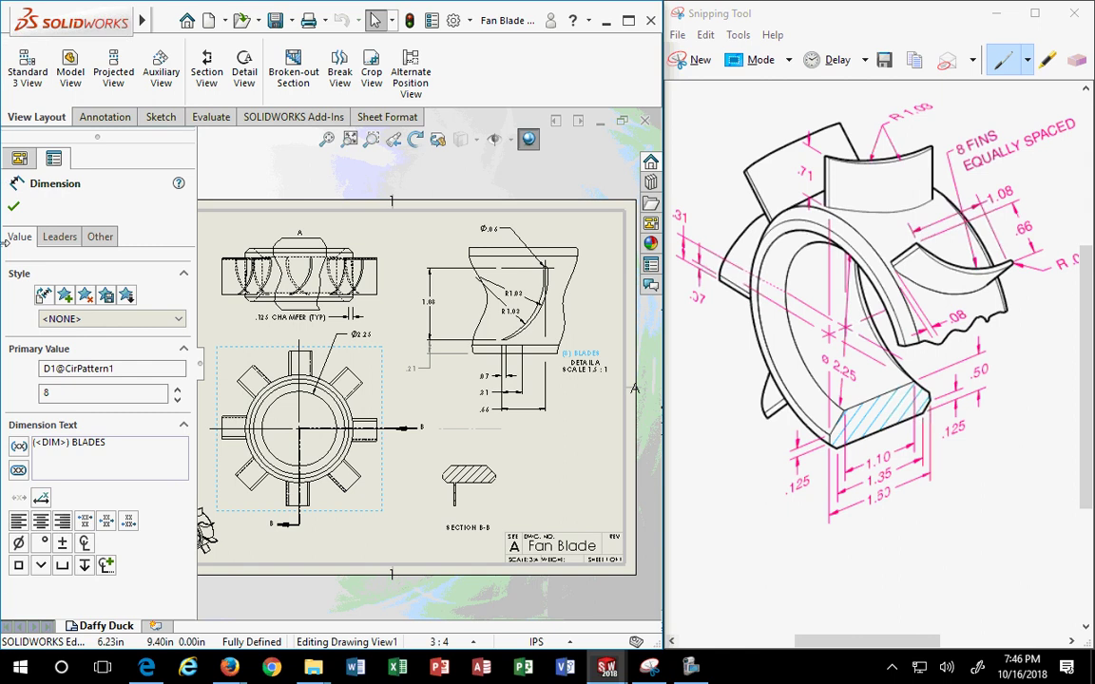
Insert the model dimensions of the ring profile into Section View B-B
{"action": "scroll", "coordinate": [475, 480], "scroll_direction": "down", "scroll_amount": 3}
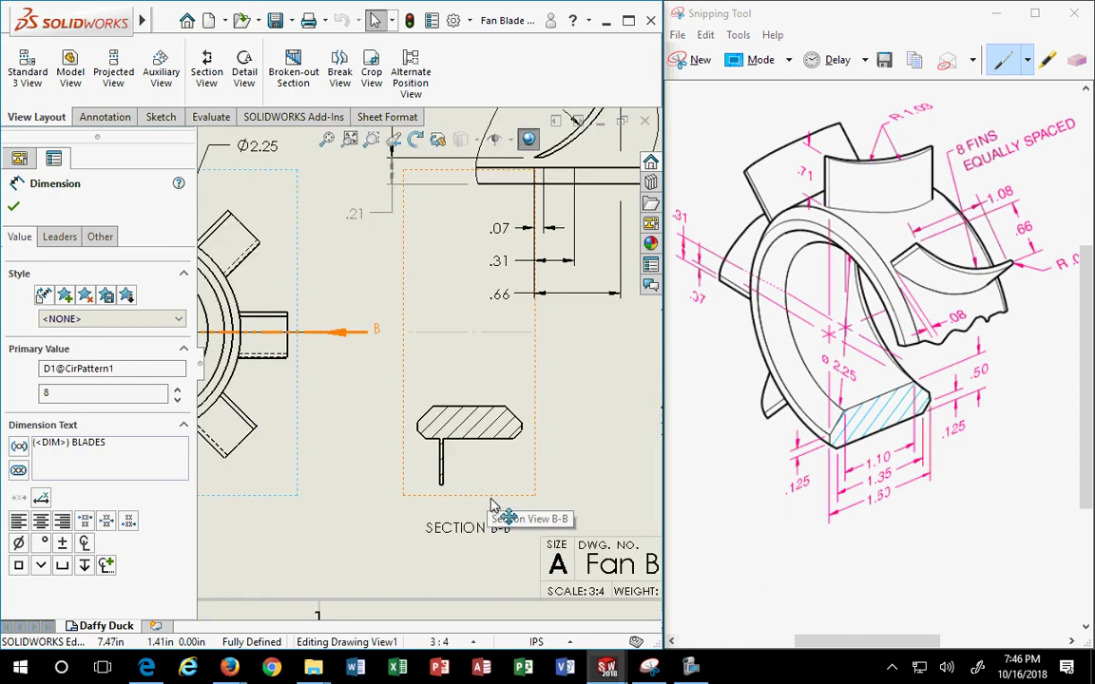
{"action": "left_click", "coordinate": [485, 510]}
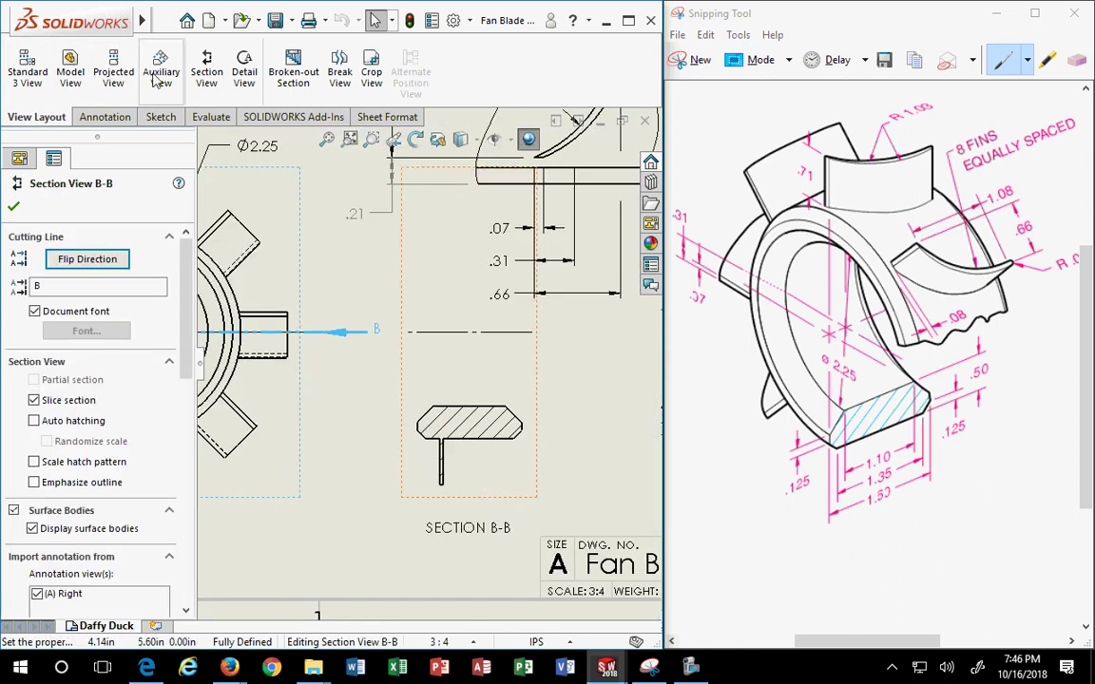
{"action": "left_click", "coordinate": [103, 116]}
{"action": "left_click", "coordinate": [78, 66]}
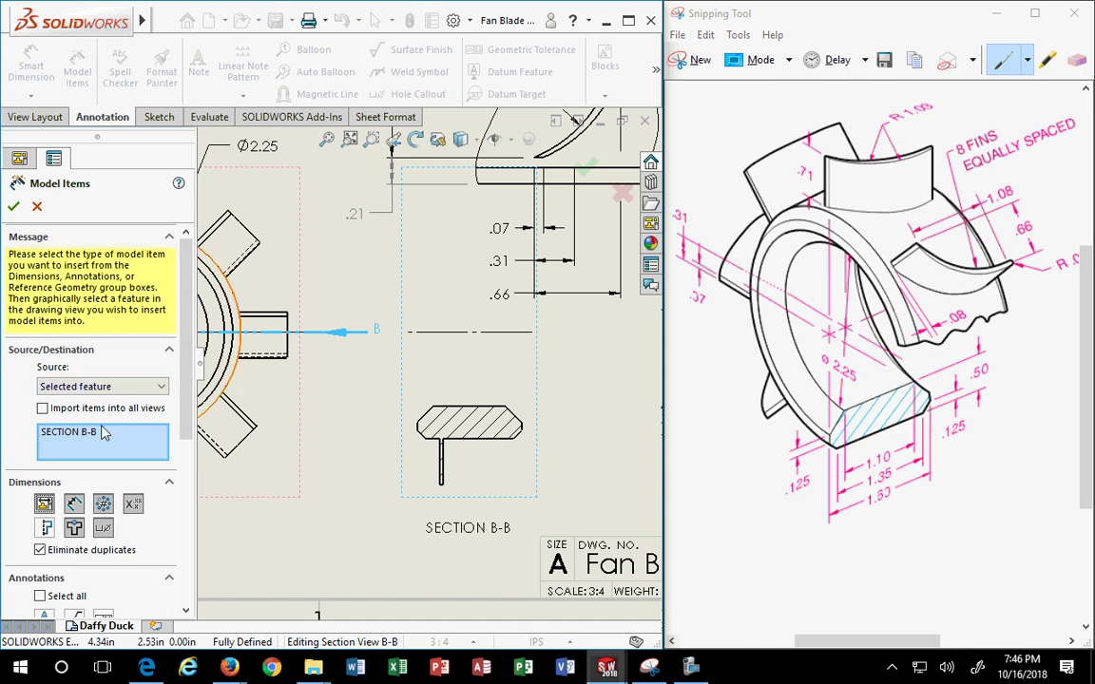
{"action": "left_click", "coordinate": [461, 440]}
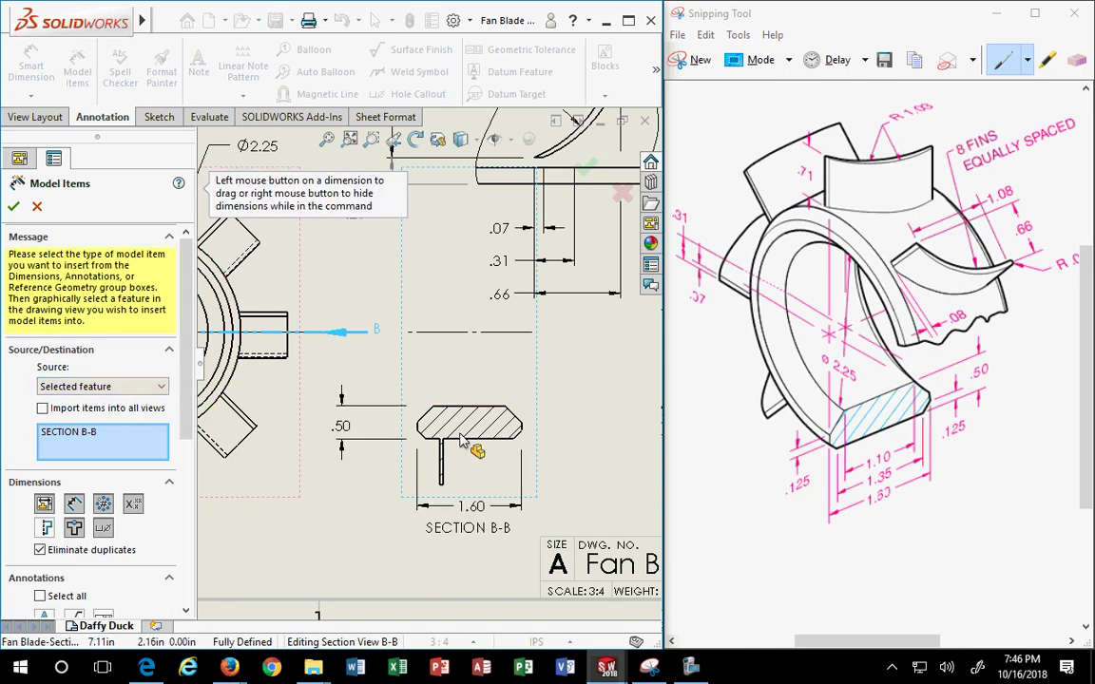
{"action": "left_click", "coordinate": [13, 205]}
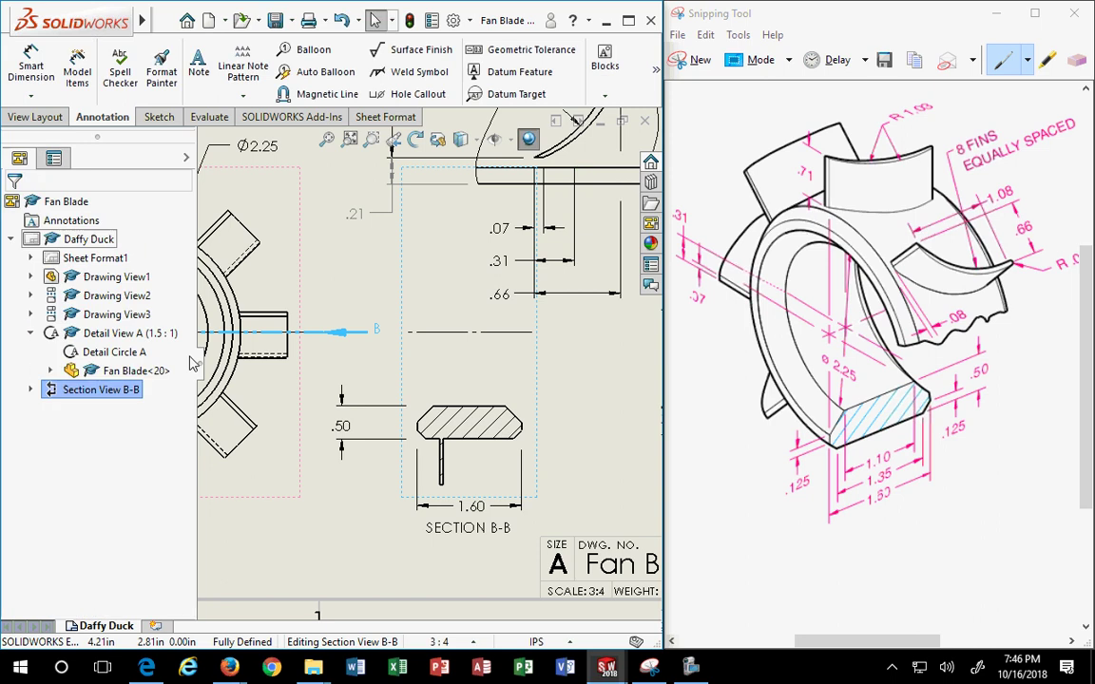
Bring the extension lines of the overall width dimension in Section B-B up closer to the ring profile
{"action": "scroll", "coordinate": [409, 451], "scroll_direction": "down", "scroll_amount": 3}
{"action": "left_click", "coordinate": [445, 457]}
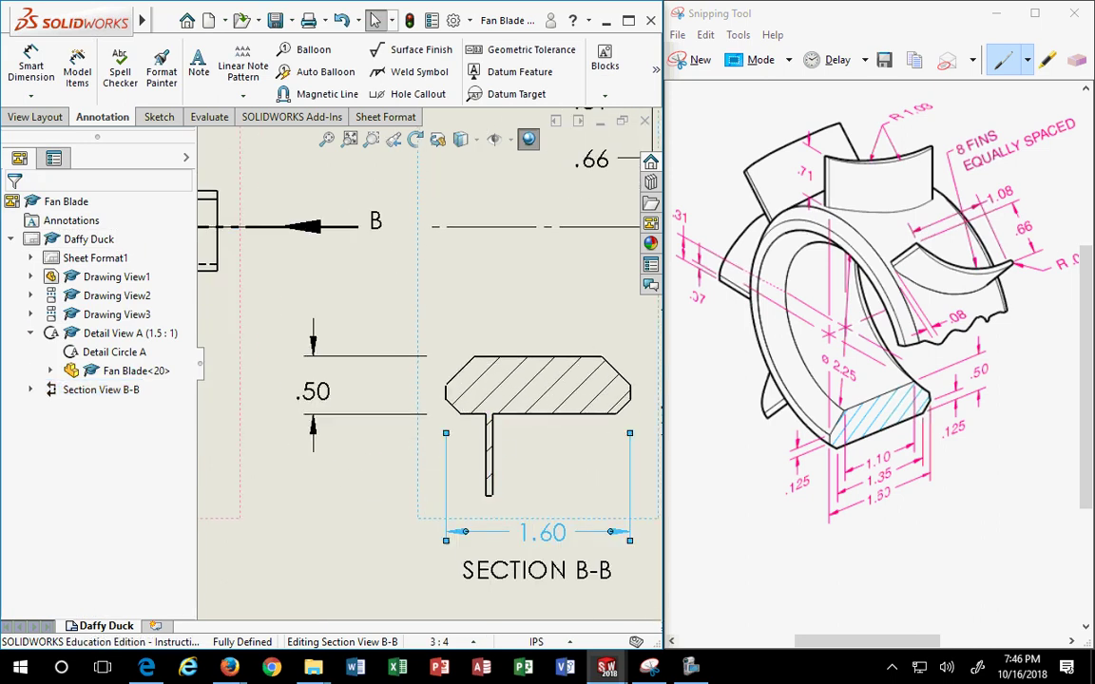
{"action": "left_click_drag", "start_coordinate": [446, 433], "coordinate": [449, 403]}
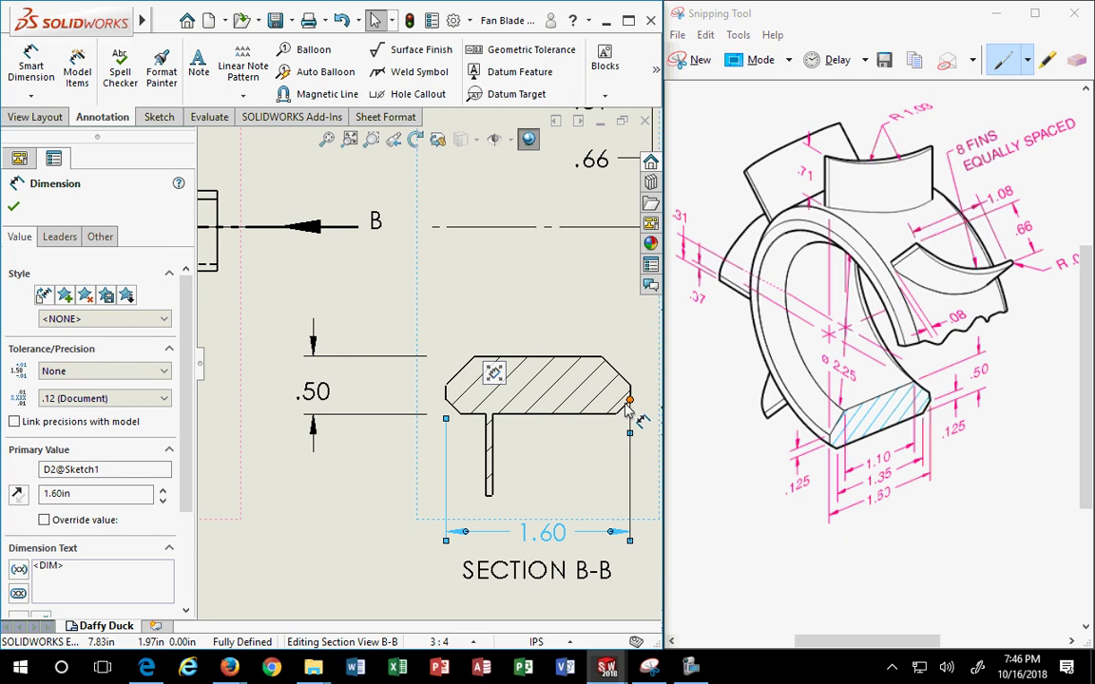
Shorten the gap between the thickness dimension's extension lines and the Section B-B profile, and move that dimension closer to the profile
{"action": "left_click", "coordinate": [435, 416]}
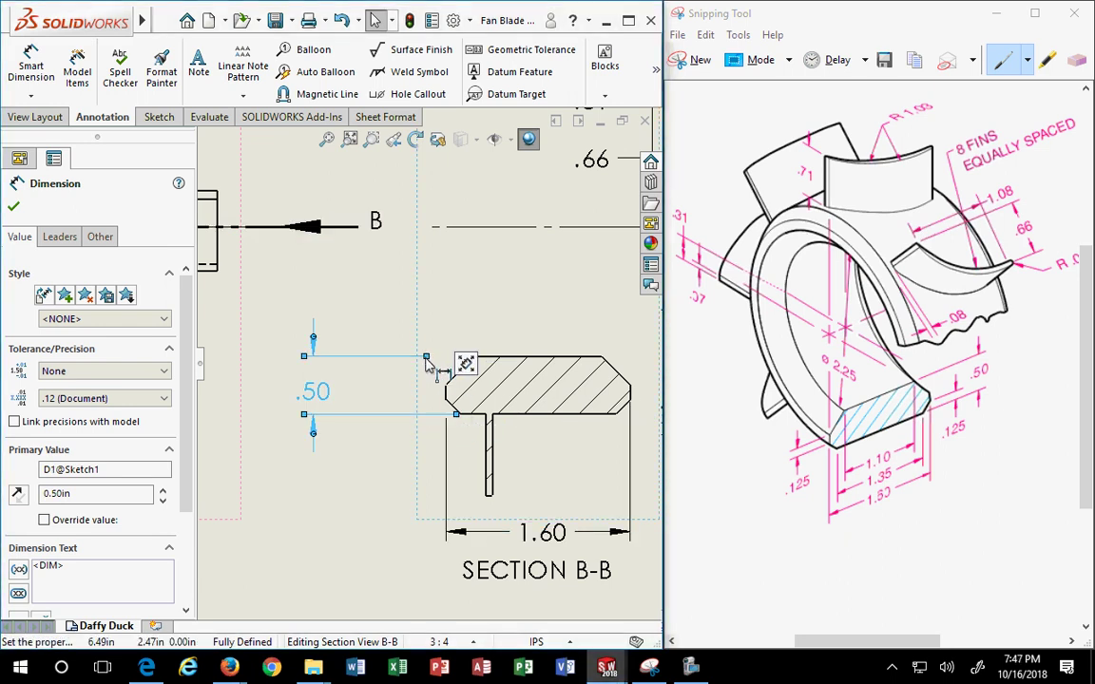
{"action": "left_click_drag", "start_coordinate": [427, 361], "coordinate": [456, 358]}
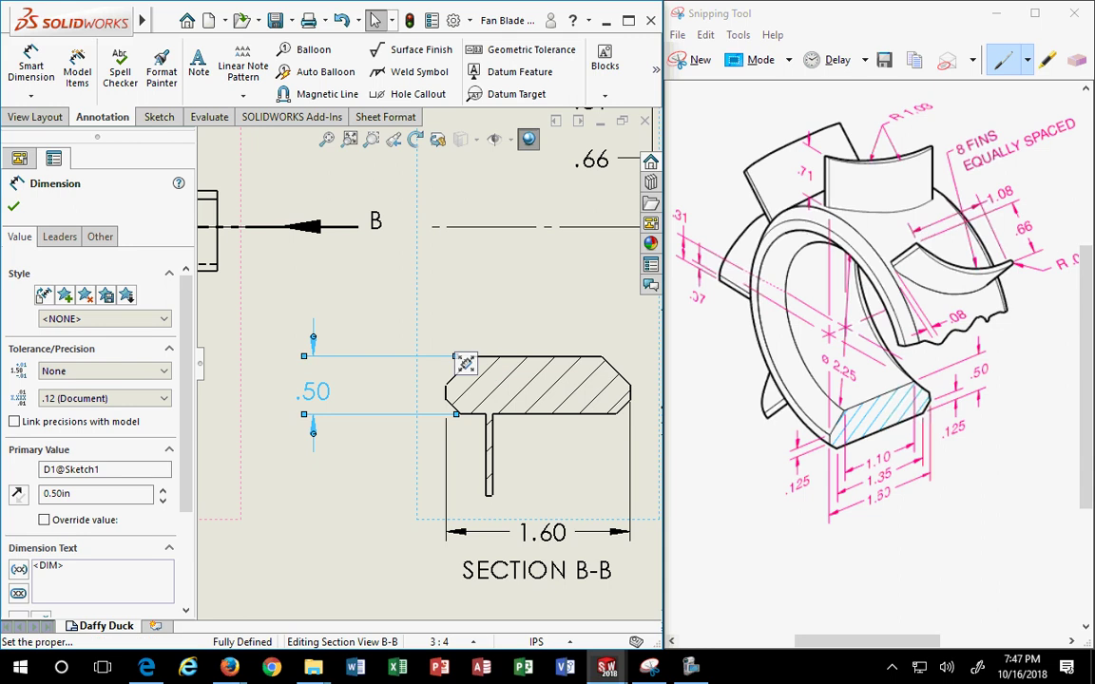
{"action": "left_click_drag", "start_coordinate": [332, 394], "coordinate": [380, 390]}
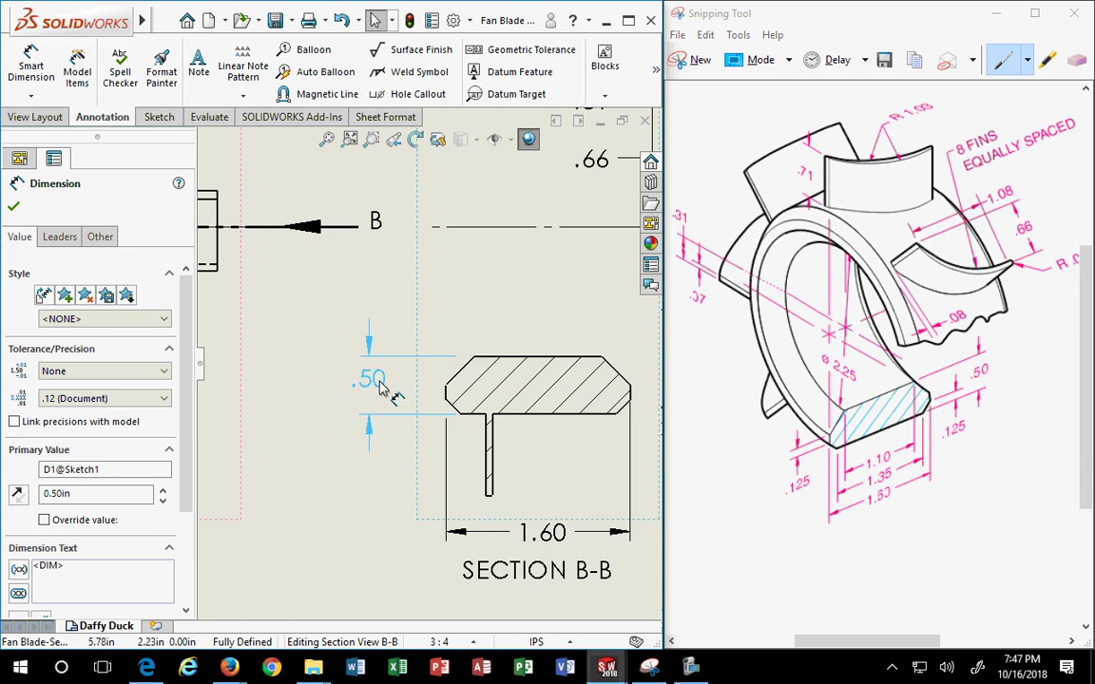
{"action": "mouse_move", "coordinate": [489, 530]}
{"action": "left_mouse_down"}
{"action": "mouse_move", "coordinate": [537, 494]}
{"action": "mouse_move", "coordinate": [549, 508]}
{"action": "left_mouse_up"}
{"action": "key", "text": "Escape"}
Delete the .125 CHAMFER (TYP) dimension beneath the upper view
{"action": "scroll", "coordinate": [519, 390], "scroll_direction": "up", "scroll_amount": 3}
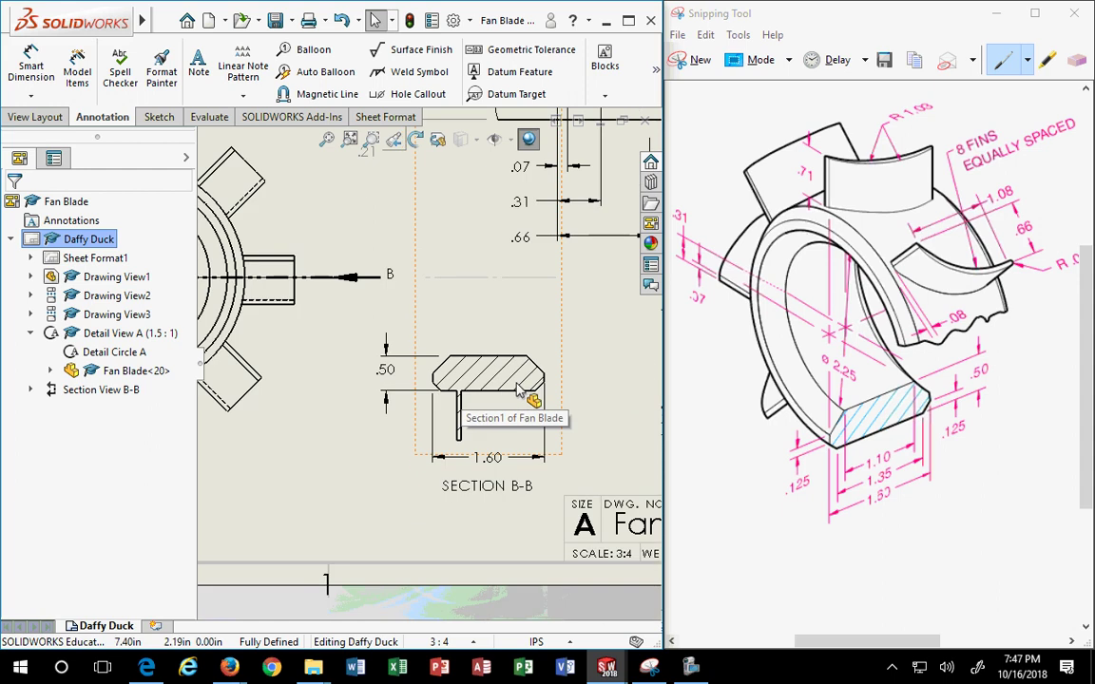
{"action": "scroll", "coordinate": [519, 389], "scroll_direction": "up", "scroll_amount": 4}
{"action": "scroll", "coordinate": [328, 302], "scroll_direction": "down", "scroll_amount": 5}
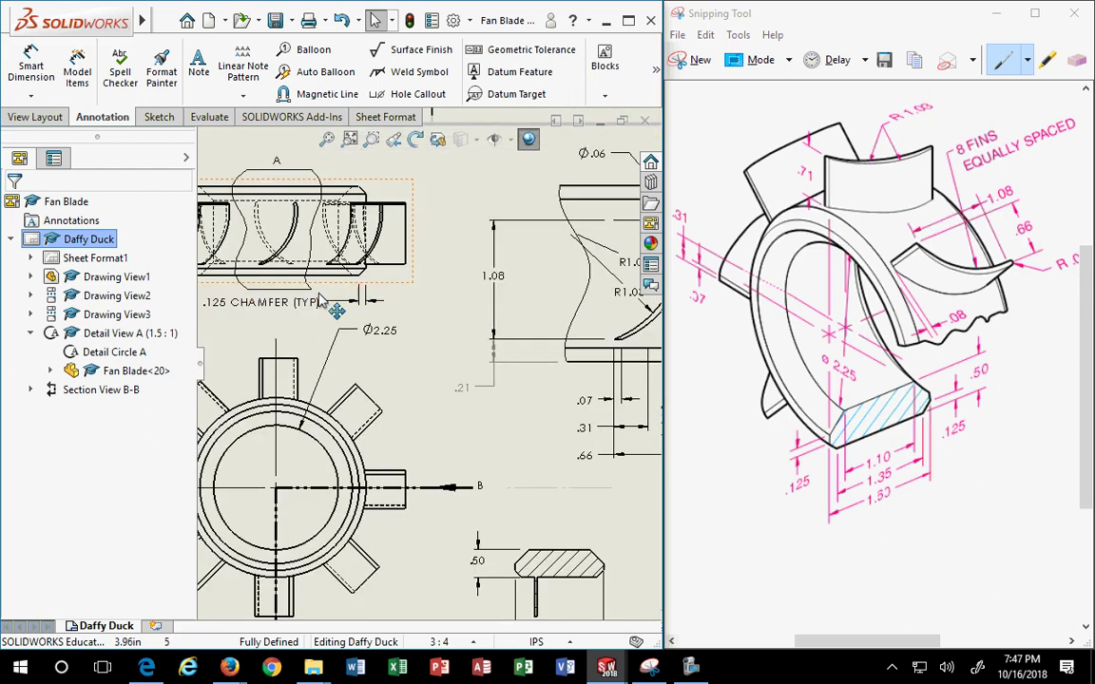
{"action": "left_click", "coordinate": [323, 303]}
{"action": "key", "text": "Escape"}
{"action": "key", "text": "f"}
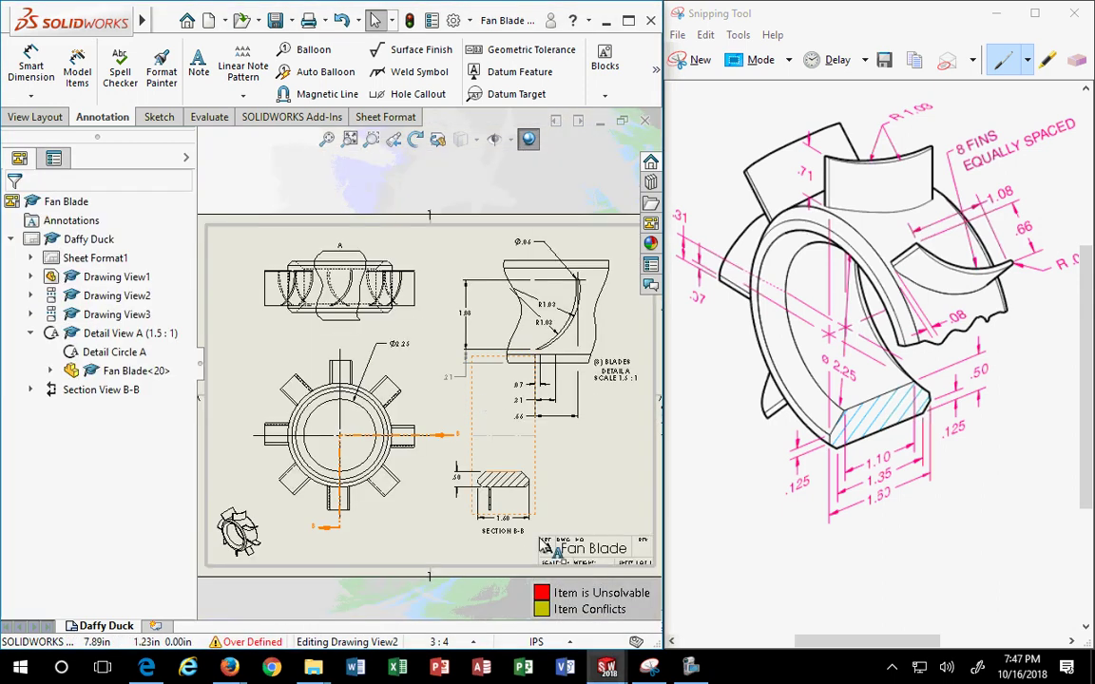
Adjust the right extension line of the overall width dimension in Section B-B to start near the profile's lower corner
{"action": "scroll", "coordinate": [546, 540], "scroll_direction": "down", "scroll_amount": 3}
{"action": "scroll", "coordinate": [501, 465], "scroll_direction": "down", "scroll_amount": 2}
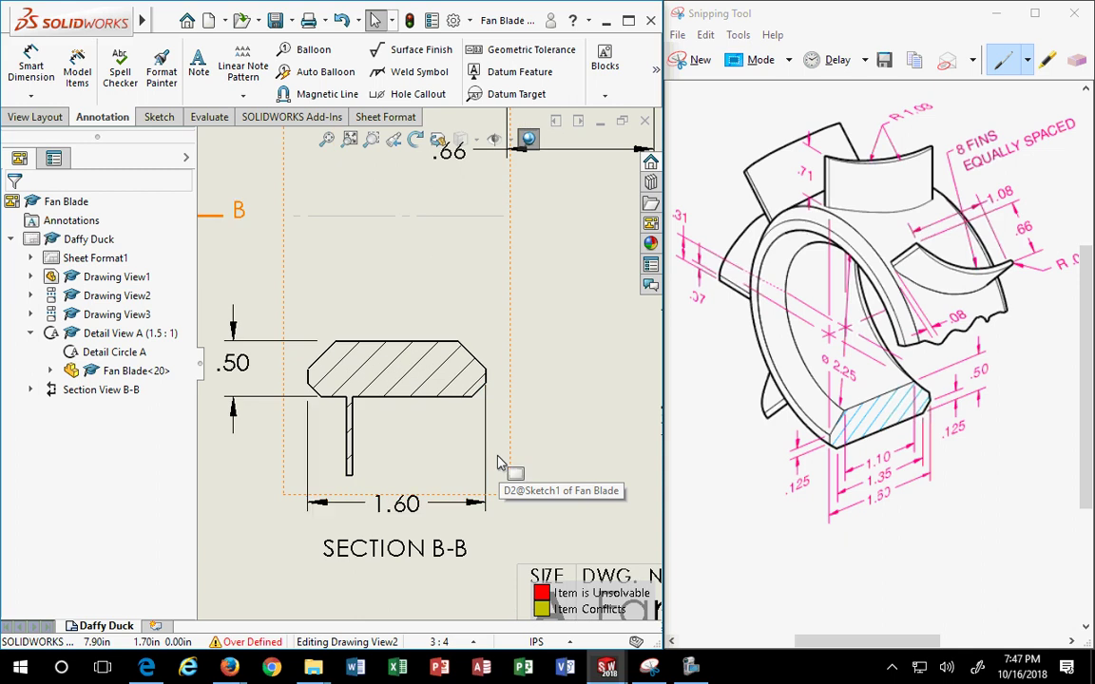
{"action": "left_click", "coordinate": [573, 454]}
{"action": "left_click", "coordinate": [488, 446]}
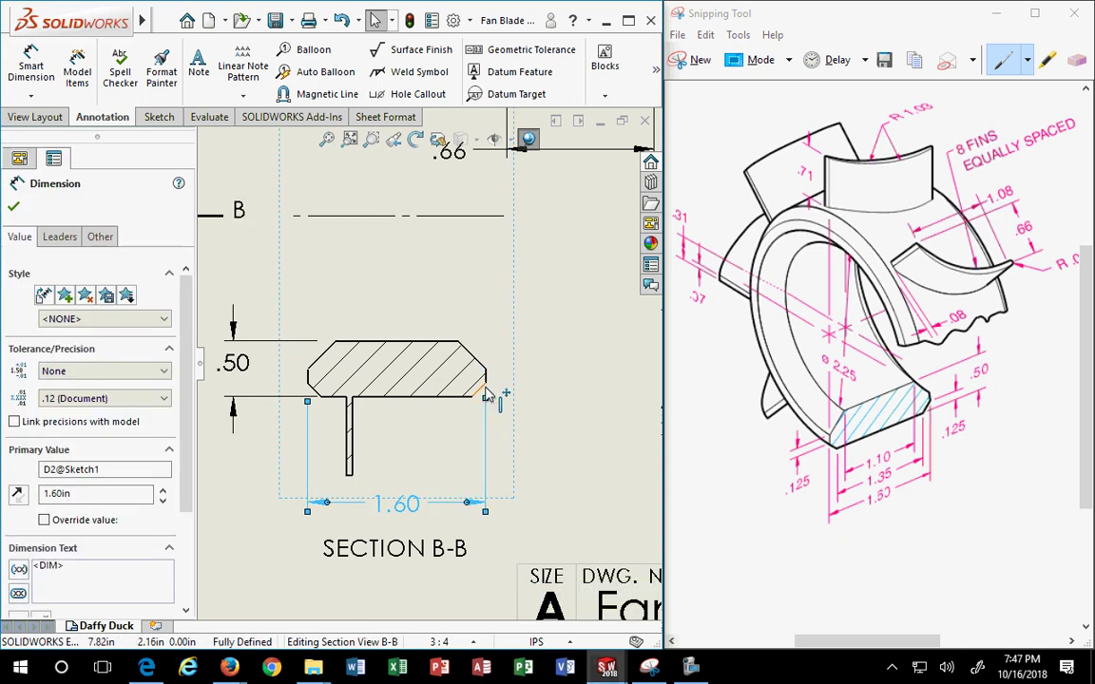
{"action": "left_click", "coordinate": [589, 423]}
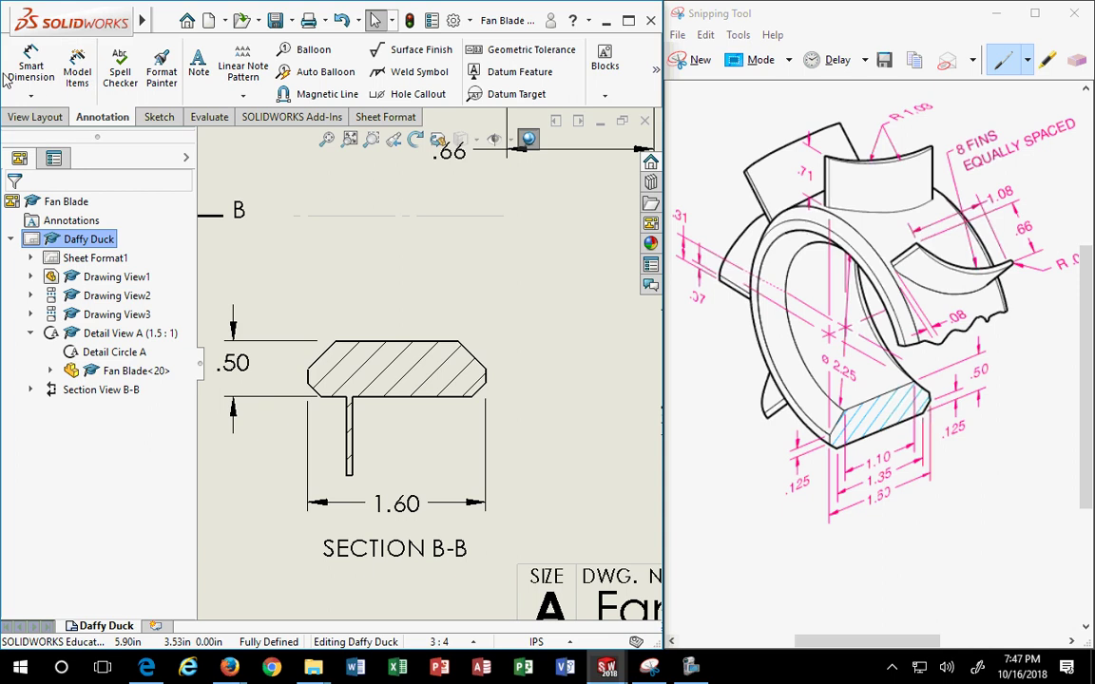
Insert the model dimensions for the upper and lower chamfers of the Section B-B profile, importing items into all views
{"action": "left_click", "coordinate": [74, 84]}
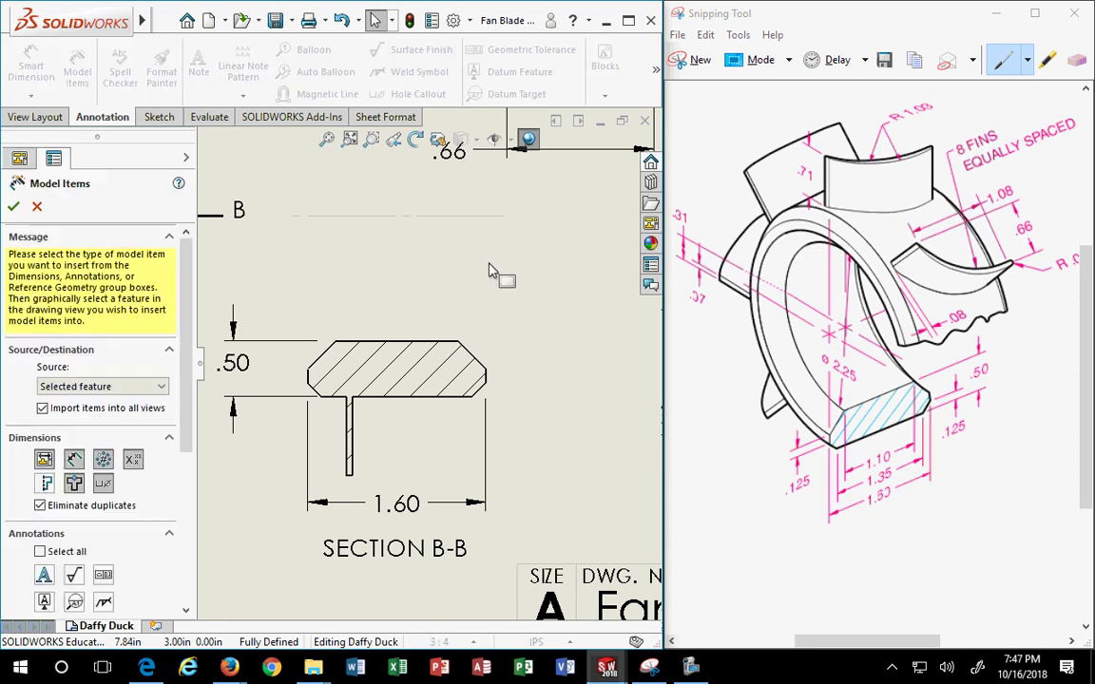
{"action": "left_click", "coordinate": [472, 358]}
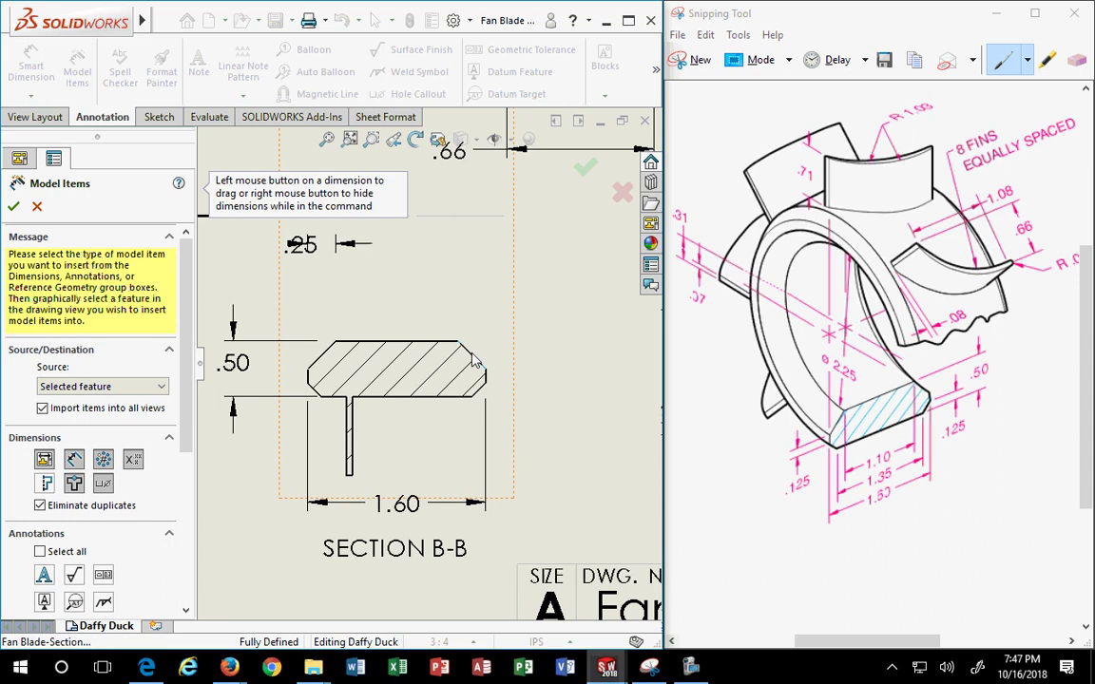
{"action": "left_click", "coordinate": [480, 400]}
{"action": "scroll", "coordinate": [482, 420], "scroll_direction": "up", "scroll_amount": 1}
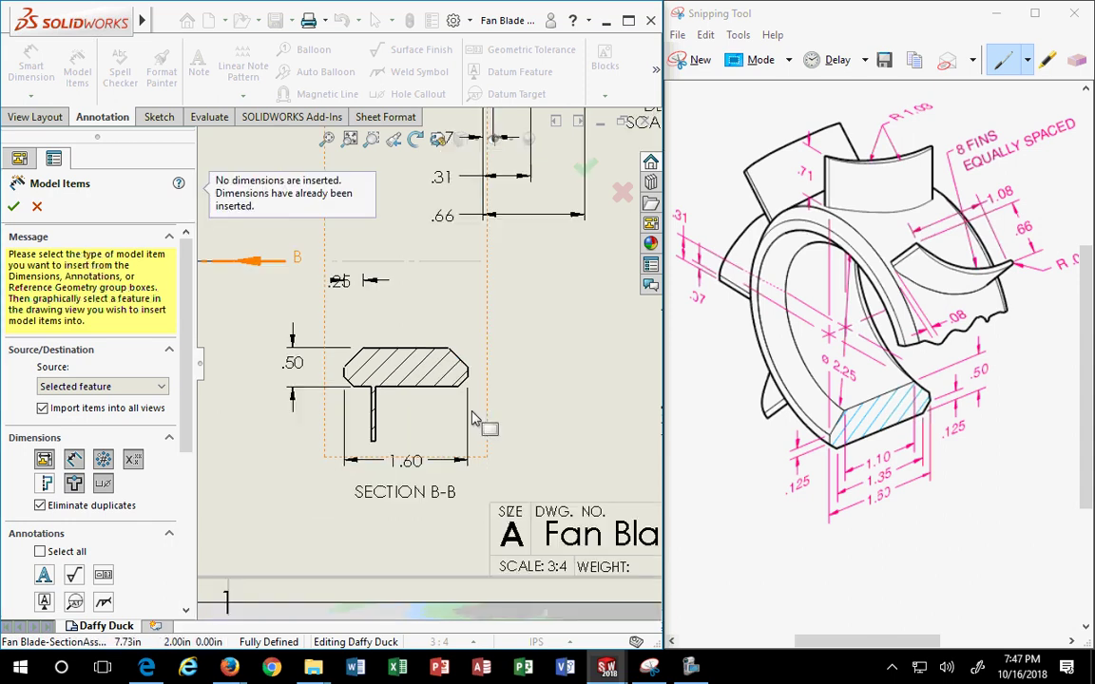
{"action": "scroll", "coordinate": [399, 422], "scroll_direction": "up", "scroll_amount": 3}
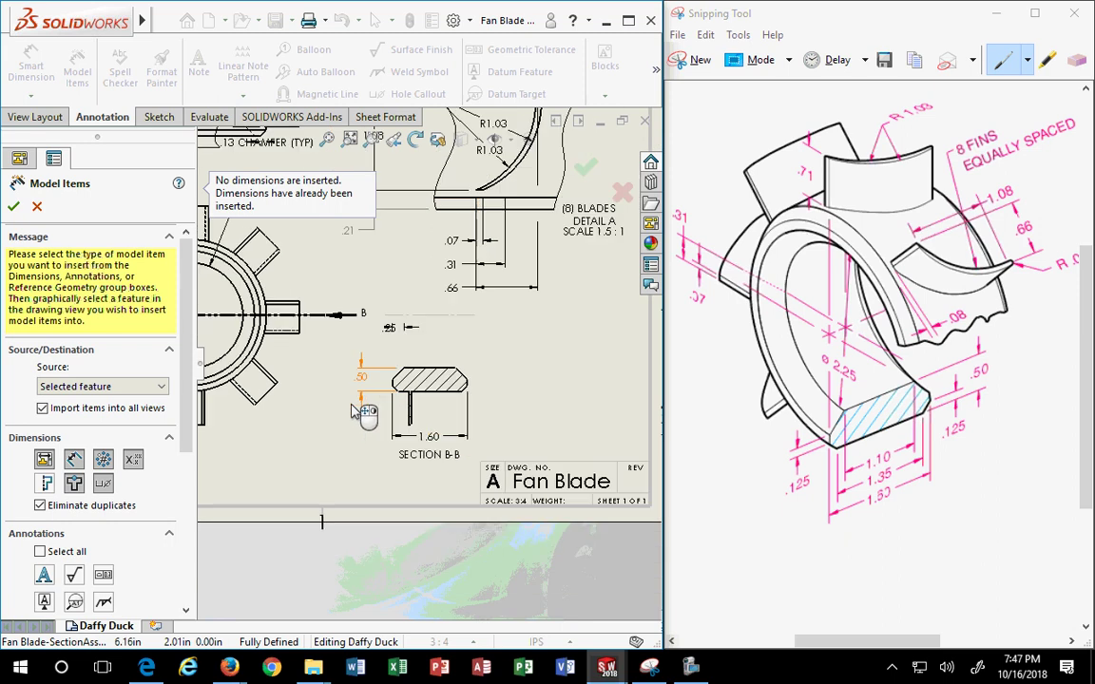
Move the .25 chamfer dimension's text outside its extension lines on the left, and accept the inserted model items
{"action": "scroll", "coordinate": [435, 376], "scroll_direction": "down", "scroll_amount": 2}
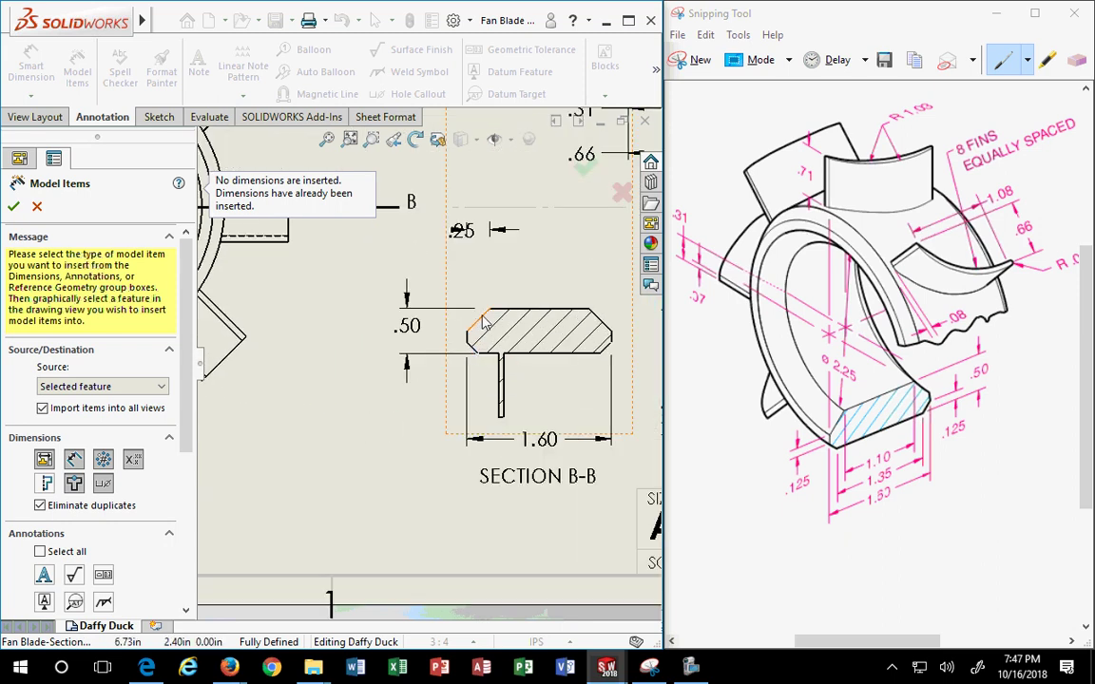
{"action": "mouse_move", "coordinate": [476, 230]}
{"action": "left_mouse_down"}
{"action": "mouse_move", "coordinate": [436, 229]}
{"action": "mouse_move", "coordinate": [432, 266]}
{"action": "mouse_move", "coordinate": [476, 228]}
{"action": "mouse_move", "coordinate": [494, 232]}
{"action": "mouse_move", "coordinate": [476, 247]}
{"action": "mouse_move", "coordinate": [488, 220]}
{"action": "left_mouse_up"}
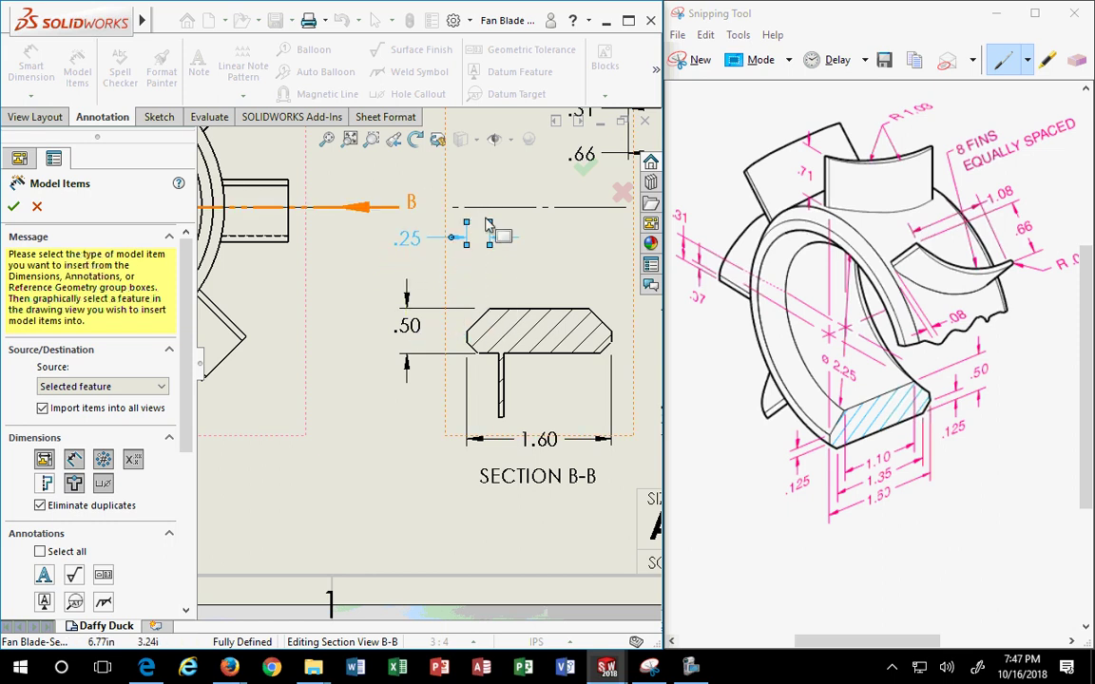
{"action": "left_click", "coordinate": [12, 207]}
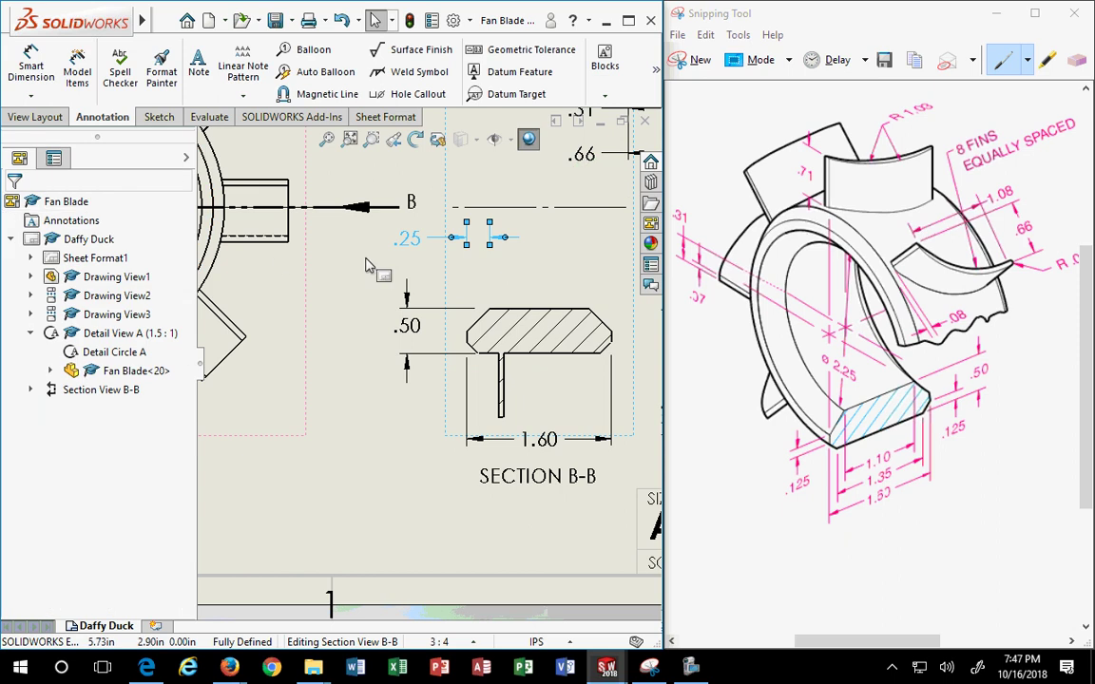
Delete the CHAMFER (TYP) dimension beneath the upper view
{"action": "scroll", "coordinate": [427, 285], "scroll_direction": "up", "scroll_amount": 5}
{"action": "scroll", "coordinate": [375, 273], "scroll_direction": "down", "scroll_amount": 3}
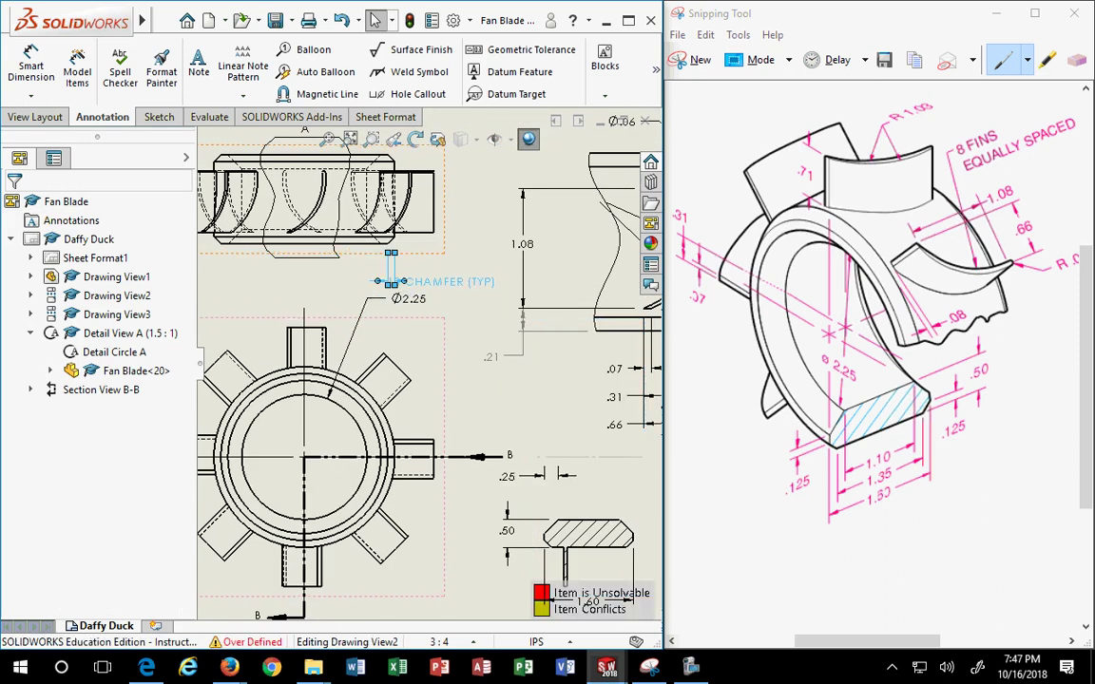
{"action": "left_click", "coordinate": [473, 290]}
{"action": "key", "text": "Escape"}
{"action": "scroll", "coordinate": [549, 418], "scroll_direction": "up", "scroll_amount": 3}
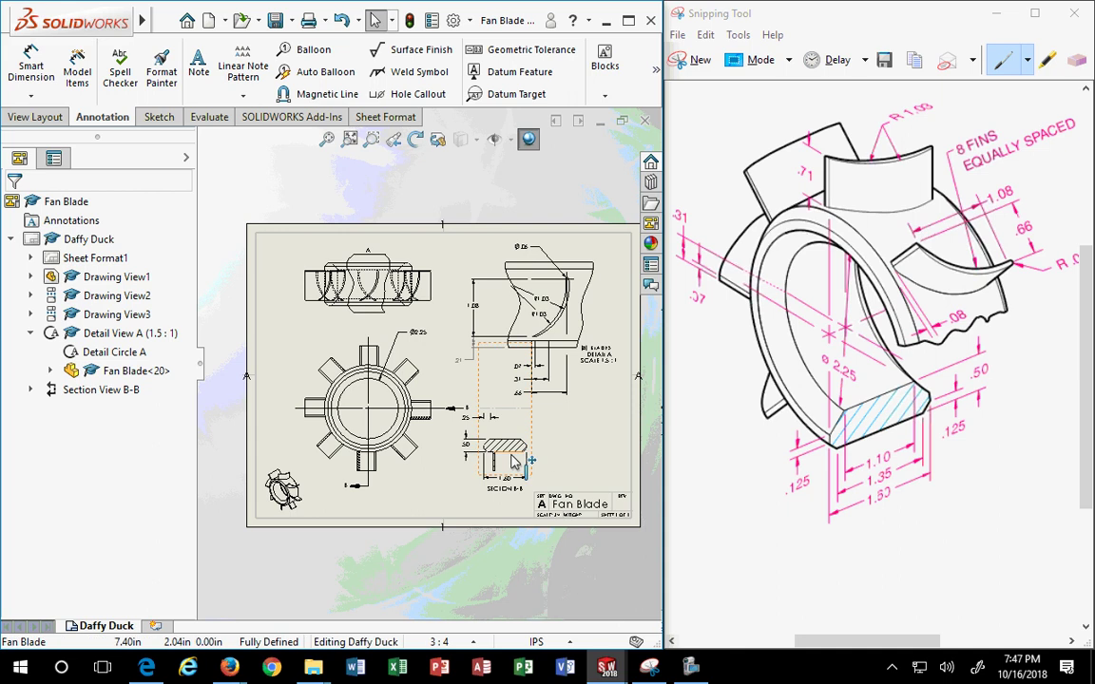
Move the .25 chamfer dimension's text to the right of its extension lines in Section B-B
{"action": "scroll", "coordinate": [475, 418], "scroll_direction": "down", "scroll_amount": 5}
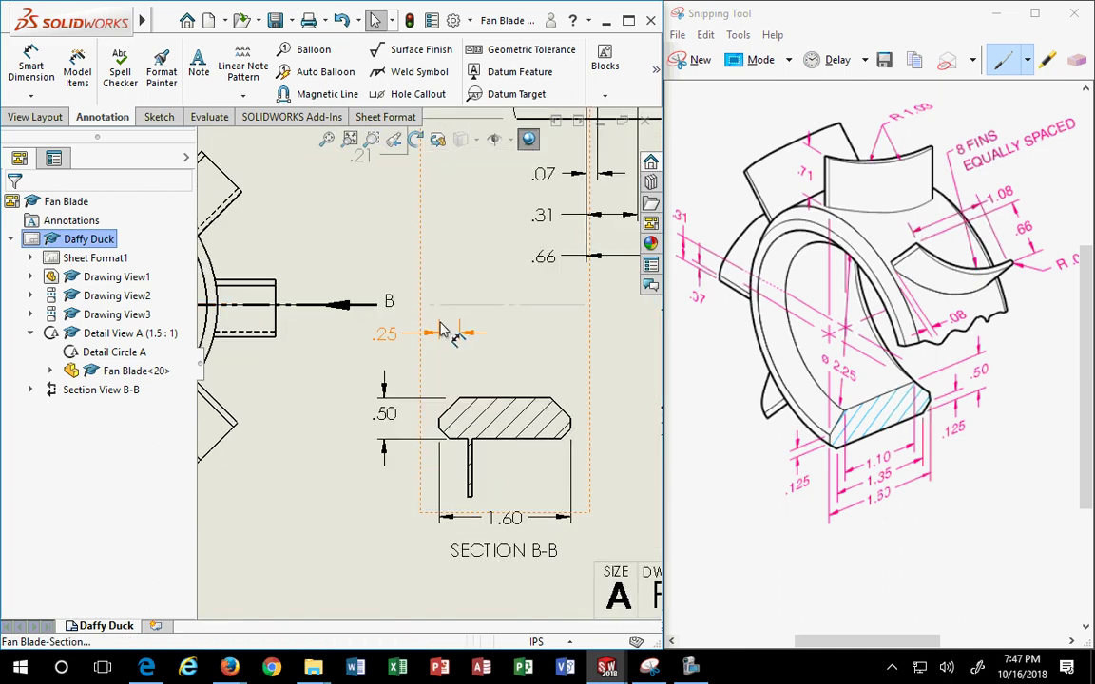
{"action": "left_click", "coordinate": [441, 328]}
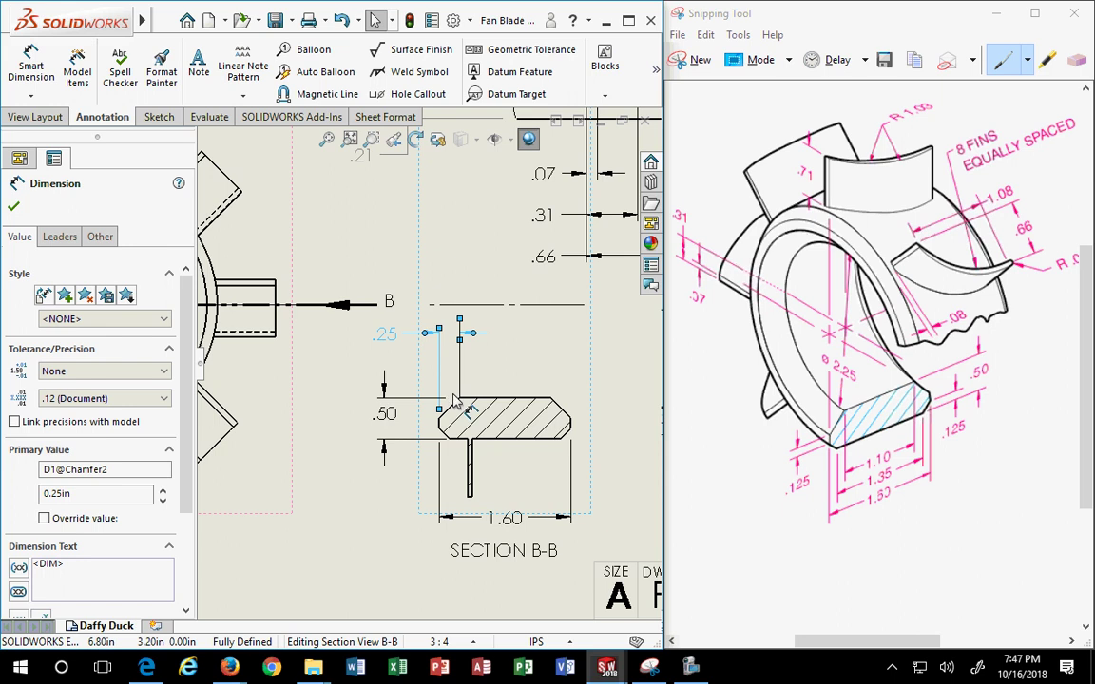
{"action": "left_click_drag", "start_coordinate": [385, 334], "coordinate": [502, 348]}
{"action": "left_click", "coordinate": [525, 311]}
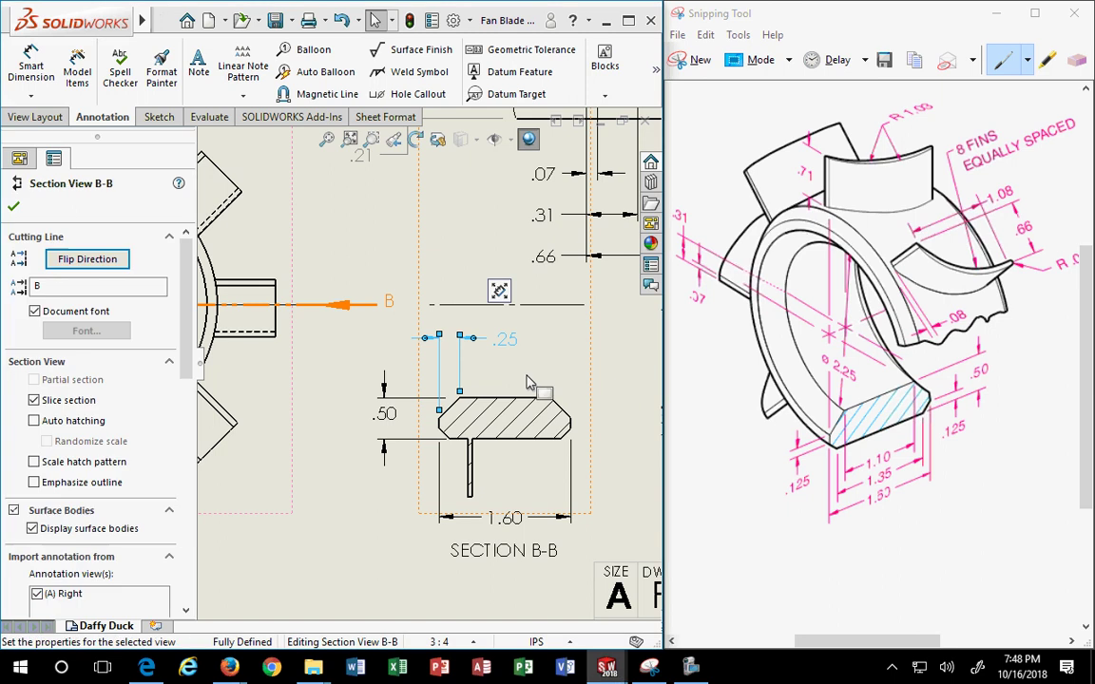
Try to insert the model dimensions of the lower-left and lower-right chamfers into Section B-B
{"action": "scroll", "coordinate": [455, 472], "scroll_direction": "down", "scroll_amount": 2}
{"action": "scroll", "coordinate": [455, 472], "scroll_direction": "down", "scroll_amount": 1}
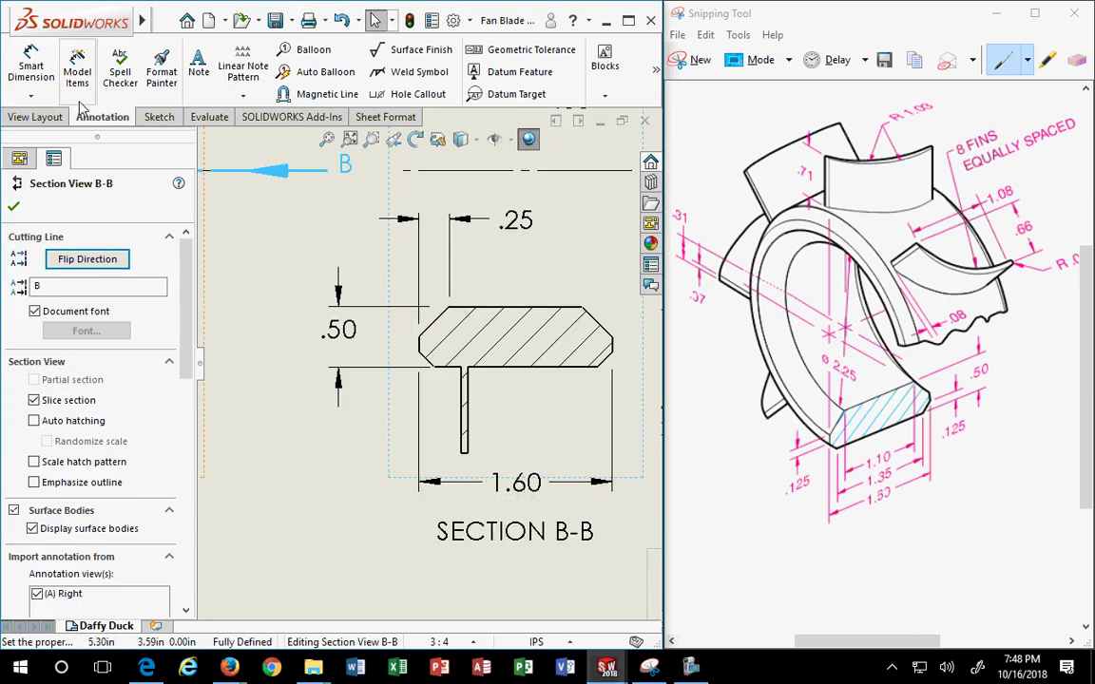
{"action": "left_click", "coordinate": [75, 71]}
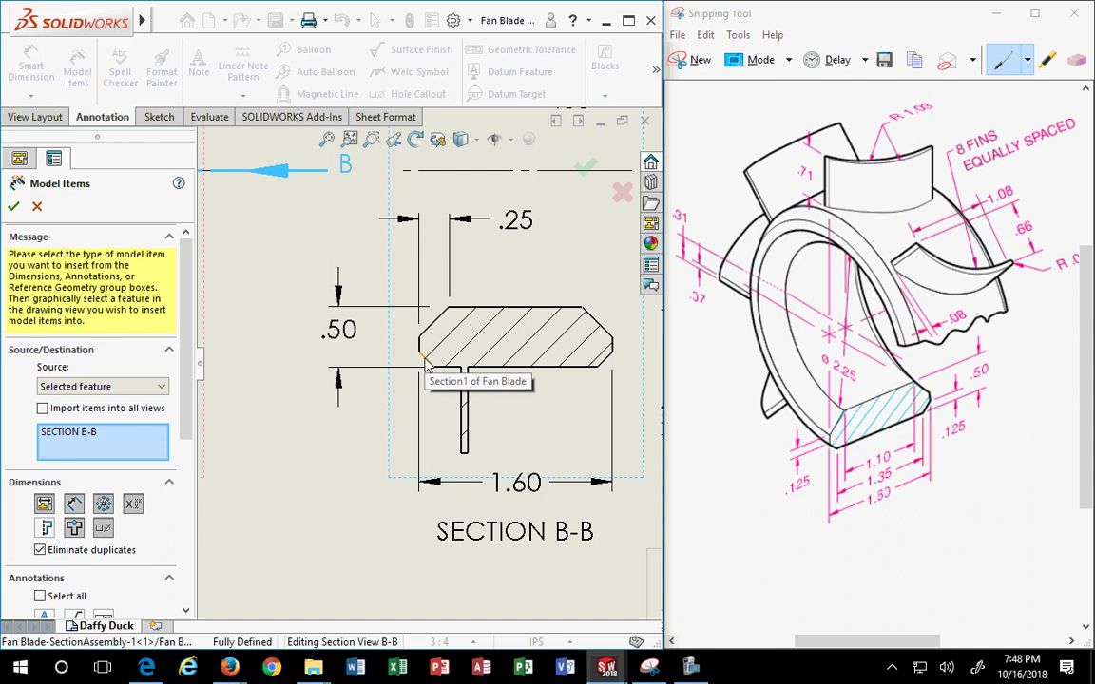
{"action": "left_click", "coordinate": [425, 364]}
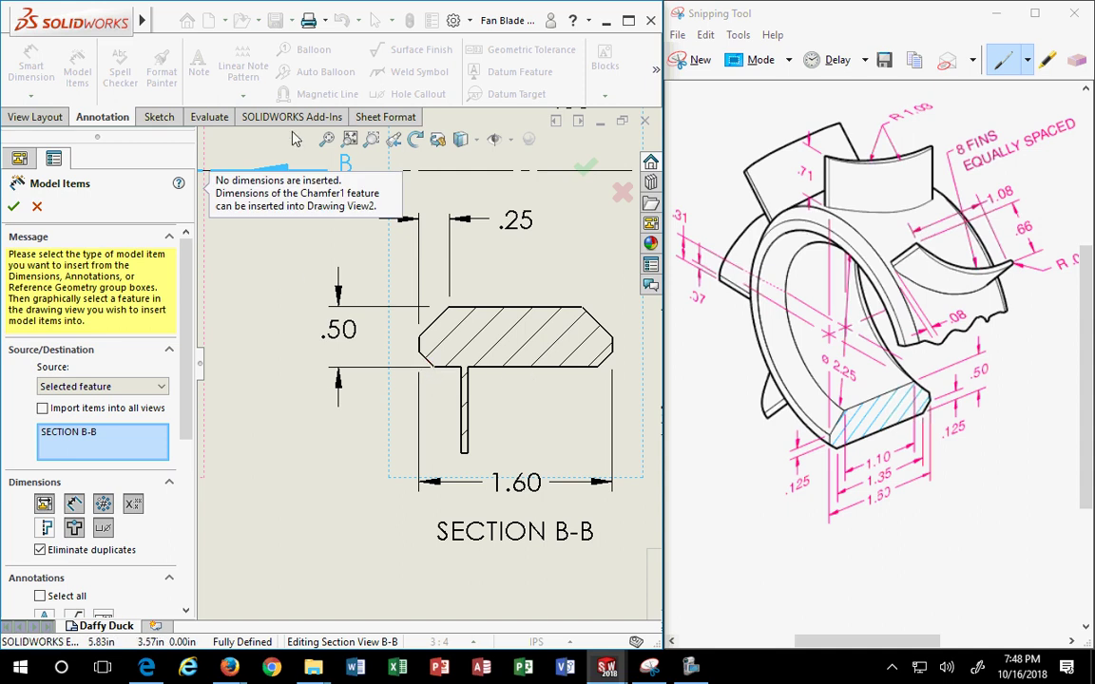
{"action": "scroll", "coordinate": [260, 236], "scroll_direction": "up", "scroll_amount": 5}
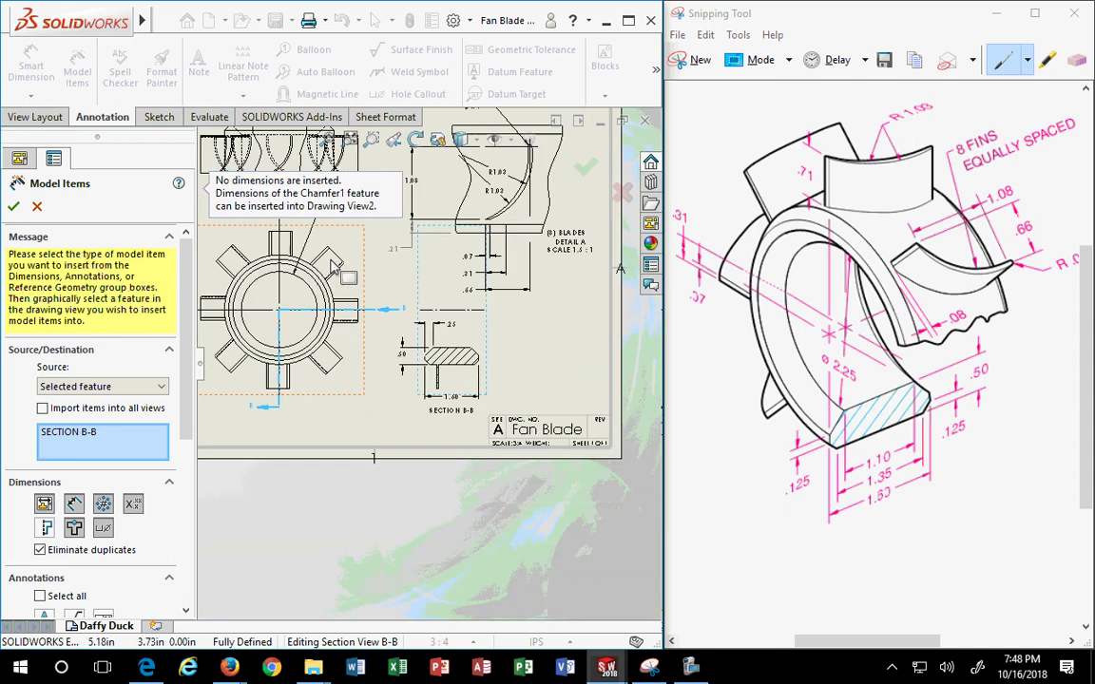
{"action": "middle_click_drag", "start_coordinate": [475, 380], "coordinate": [376, 373], "text": "ctrl"}
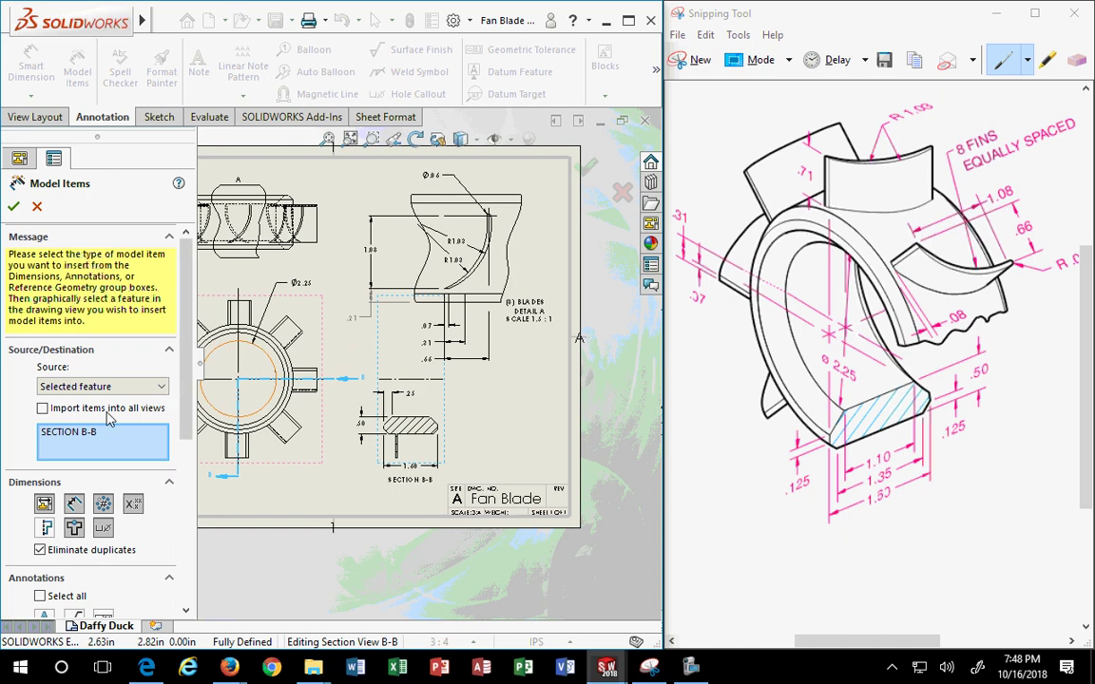
{"action": "scroll", "coordinate": [401, 449], "scroll_direction": "down", "scroll_amount": 3}
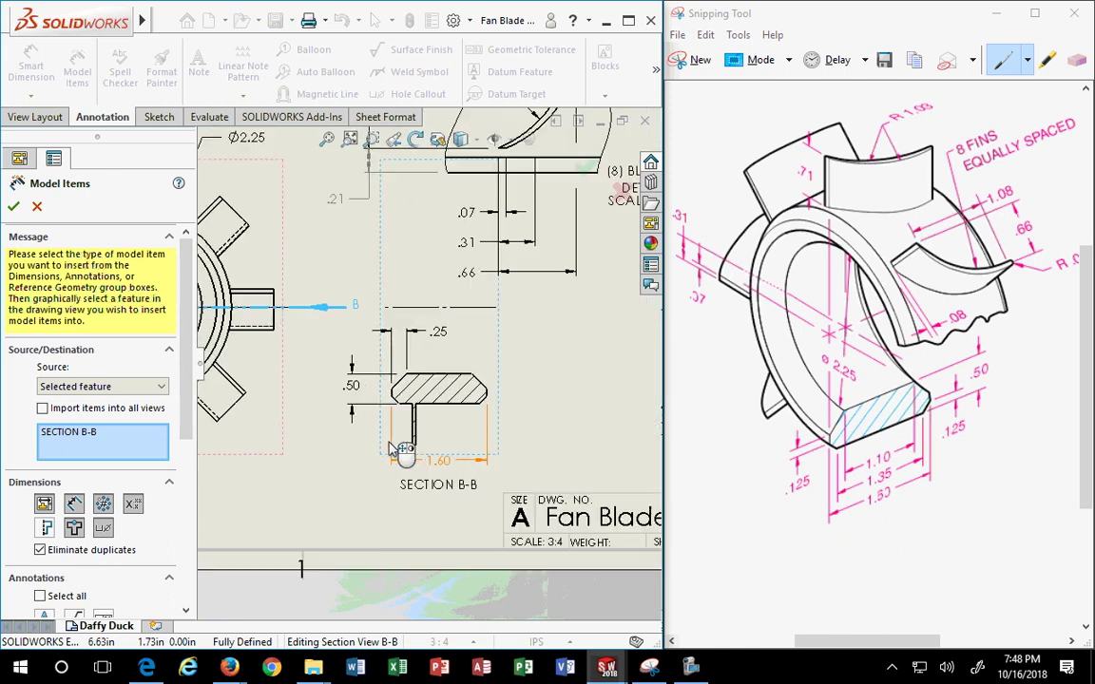
{"action": "left_click", "coordinate": [485, 408]}
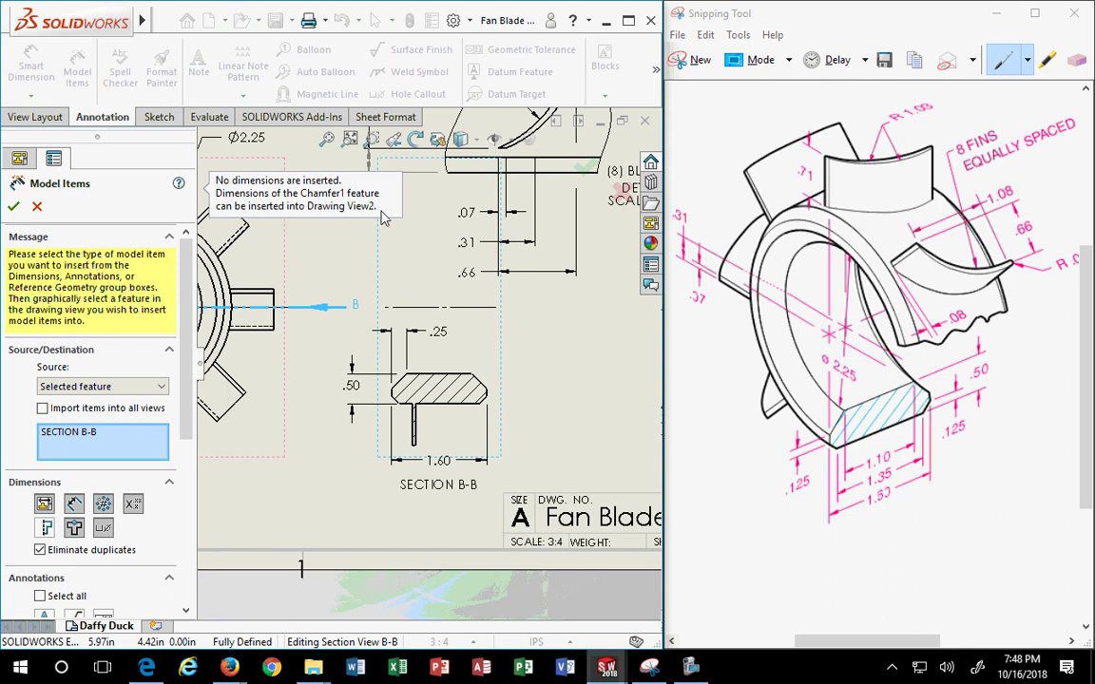
Insert the lower-edge chamfer's model dimension in the upper view, move its text left below the view, and accept the model items
{"action": "scroll", "coordinate": [285, 261], "scroll_direction": "up", "scroll_amount": 2}
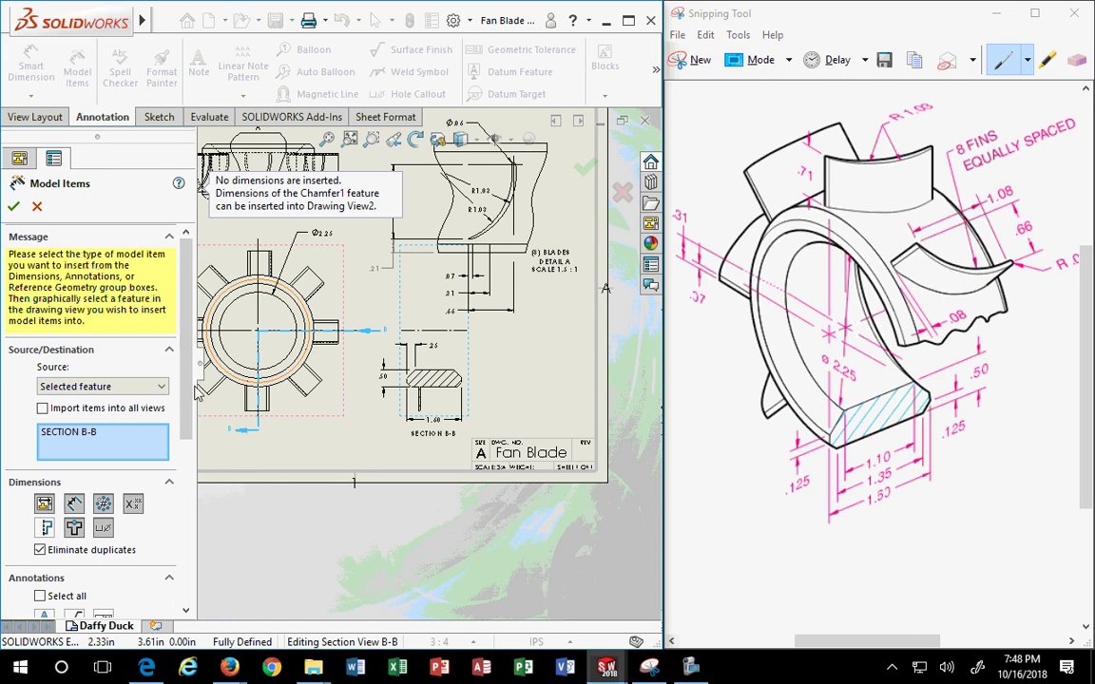
{"action": "scroll", "coordinate": [190, 405], "scroll_direction": "down", "scroll_amount": 1}
{"action": "scroll", "coordinate": [190, 406], "scroll_direction": "down", "scroll_amount": 3}
{"action": "scroll", "coordinate": [351, 269], "scroll_direction": "down", "scroll_amount": 4}
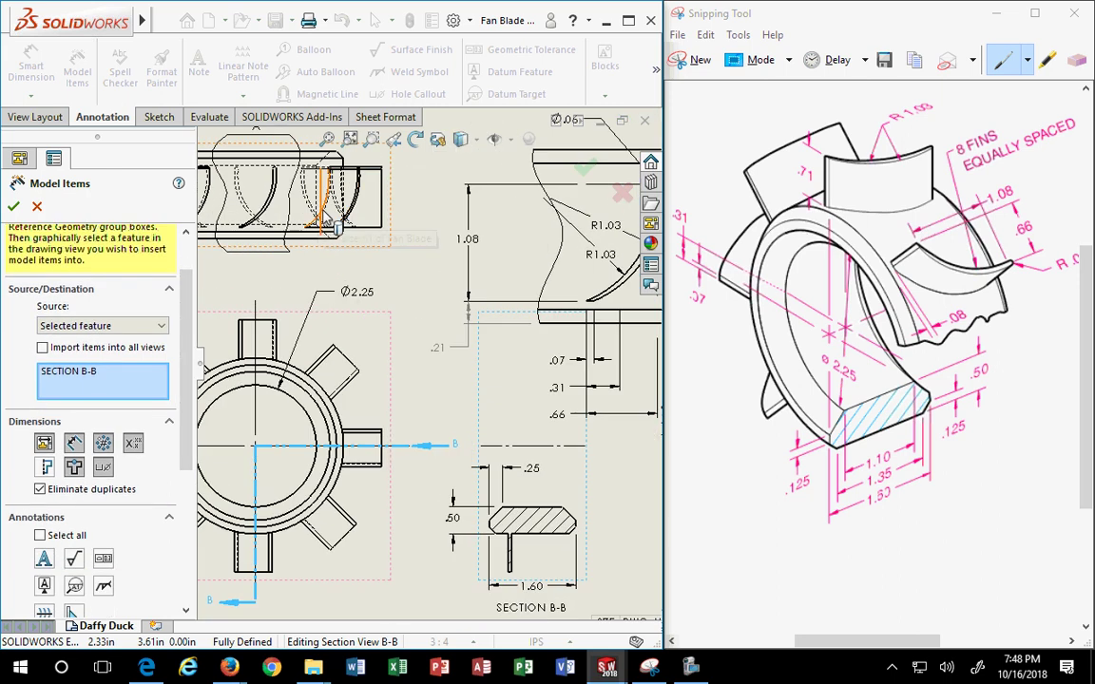
{"action": "left_click", "coordinate": [352, 269]}
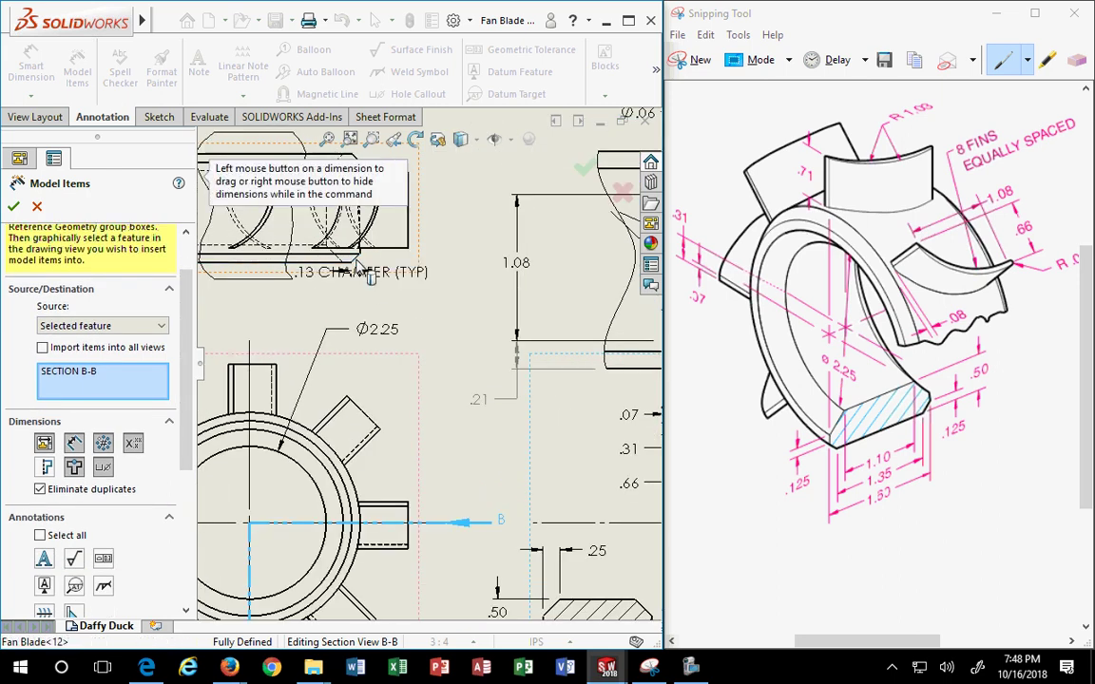
{"action": "left_click_drag", "start_coordinate": [415, 275], "coordinate": [238, 310]}
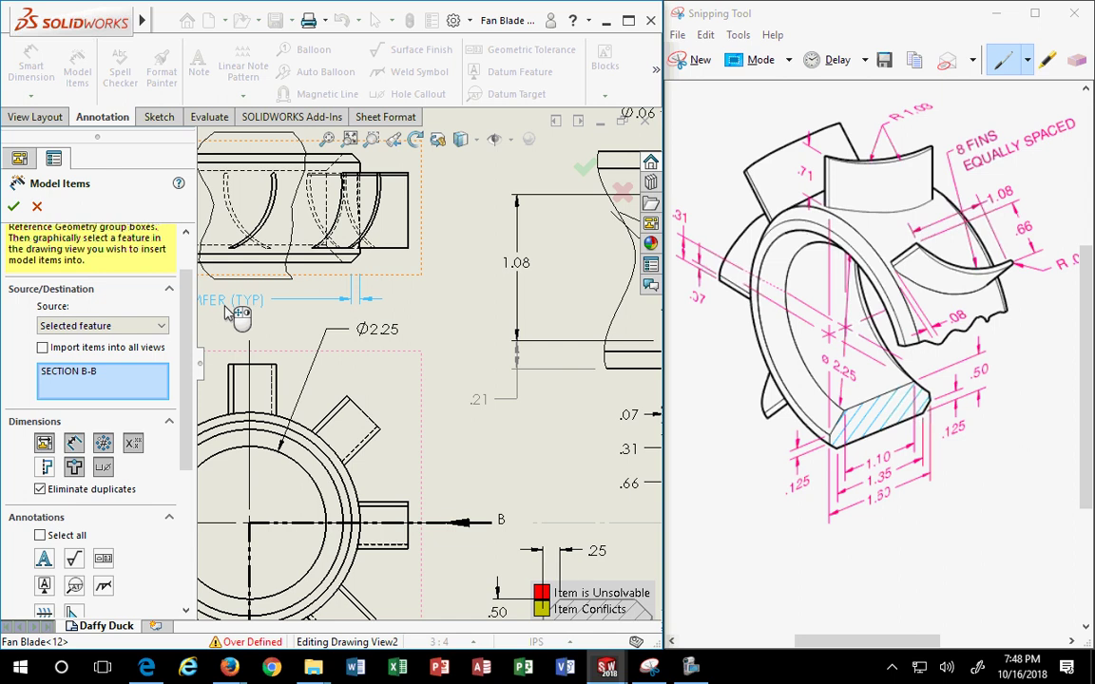
{"action": "scroll", "coordinate": [271, 345], "scroll_direction": "up", "scroll_amount": 5}
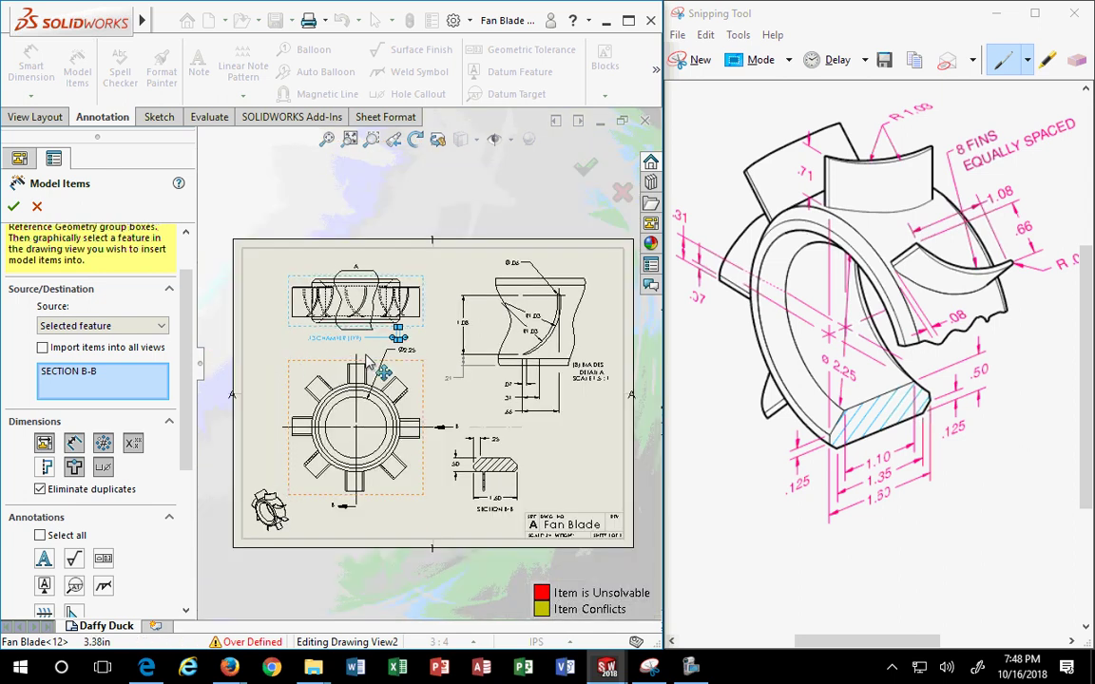
{"action": "scroll", "coordinate": [271, 345], "scroll_direction": "down", "scroll_amount": 2}
{"action": "left_click", "coordinate": [13, 208]}
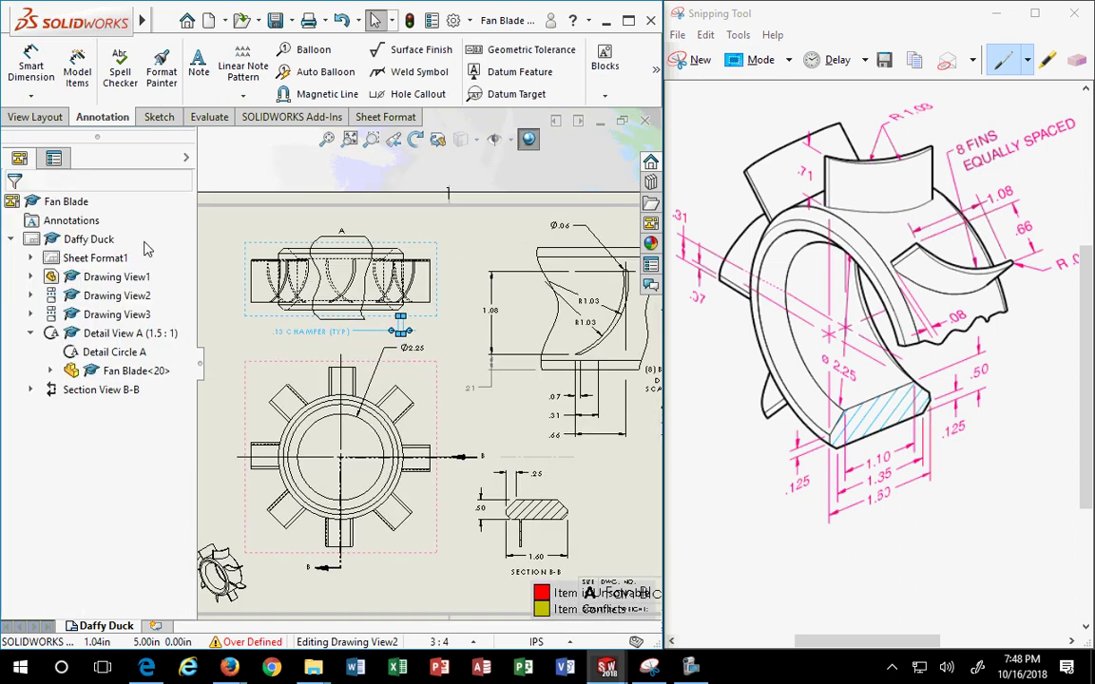
Check the display options of the CHAMFER (TYP) dimension beneath the upper view, and delete the dimension
{"action": "right_click", "coordinate": [399, 332]}
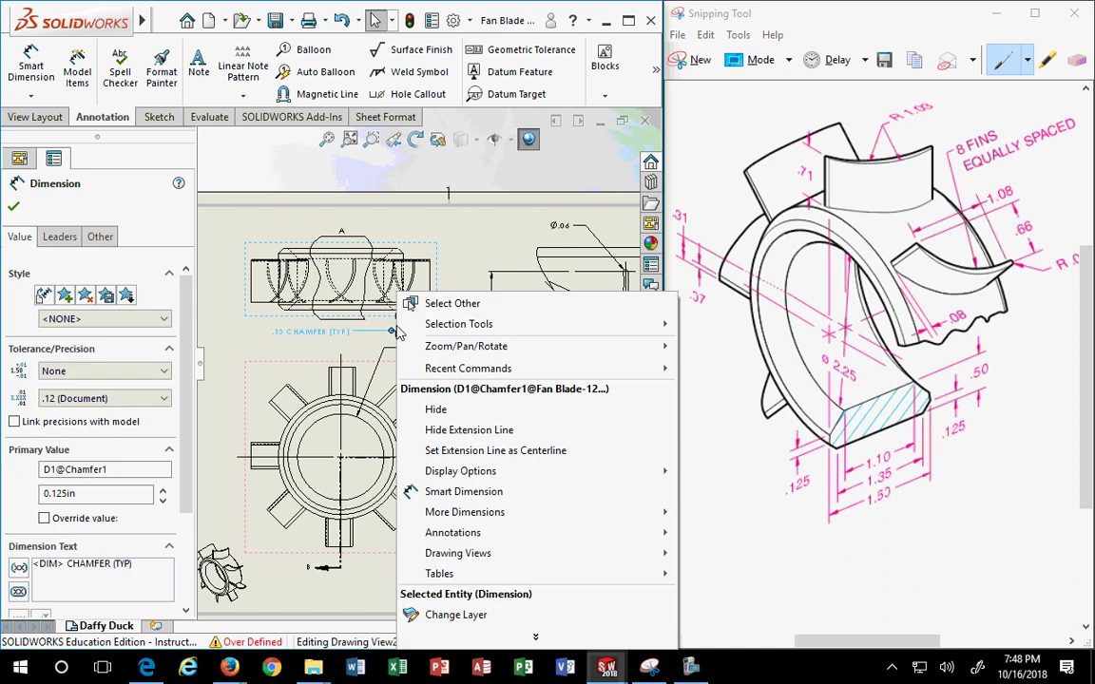
{"action": "mouse_move", "coordinate": [478, 553]}
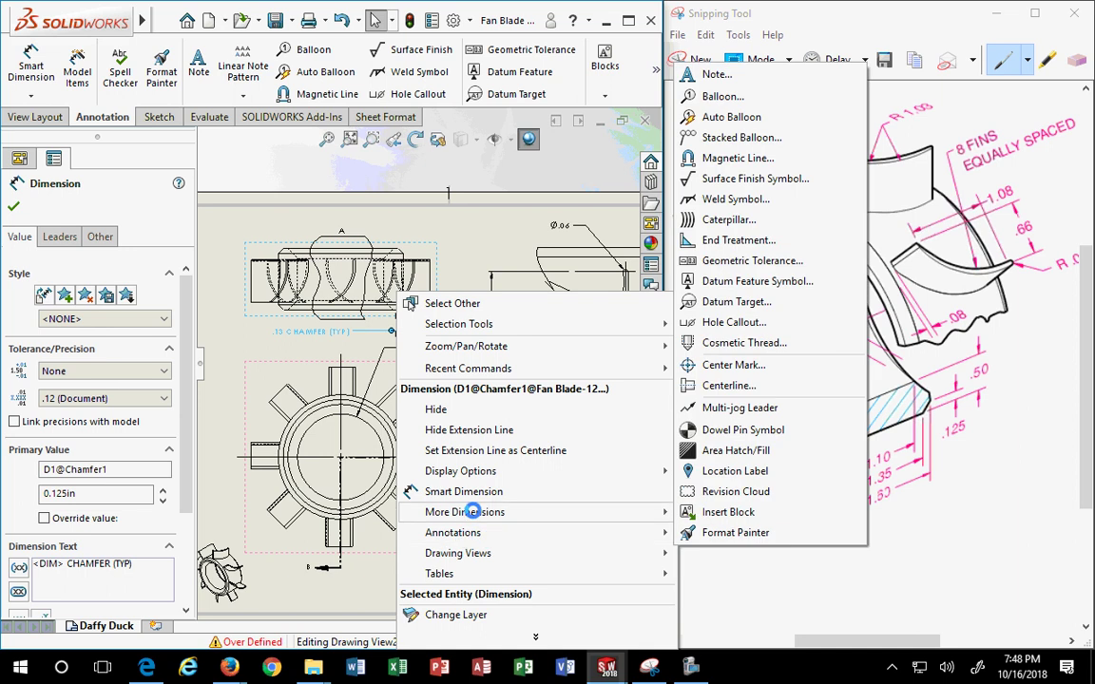
{"action": "mouse_move", "coordinate": [473, 513]}
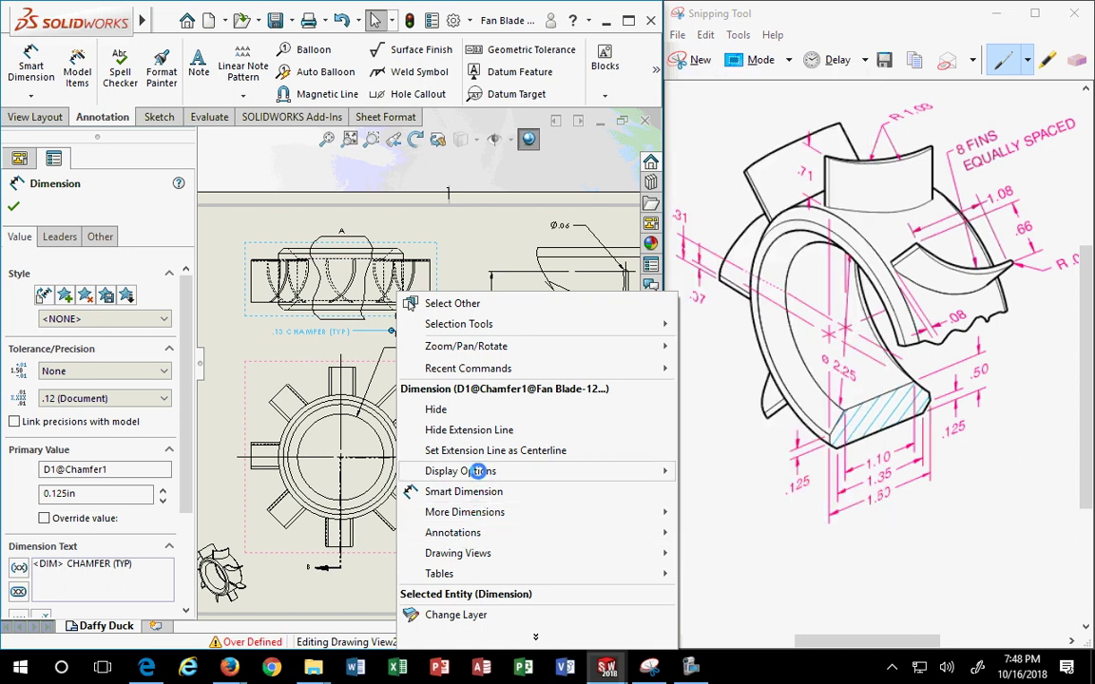
{"action": "mouse_move", "coordinate": [479, 472]}
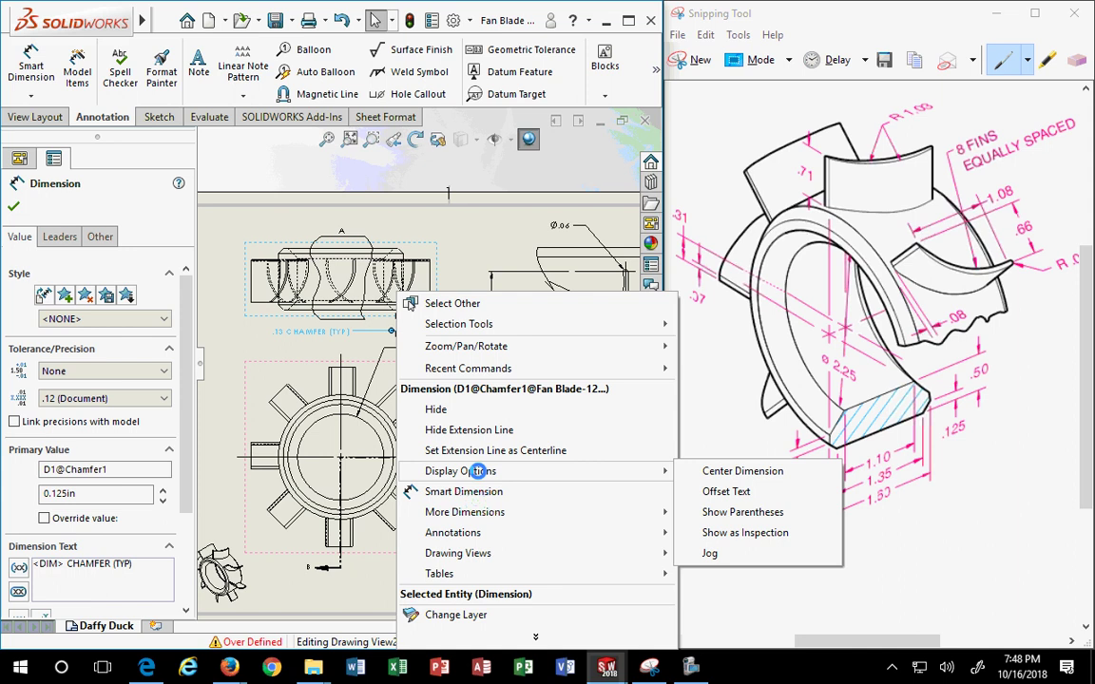
{"action": "left_click", "coordinate": [220, 275]}
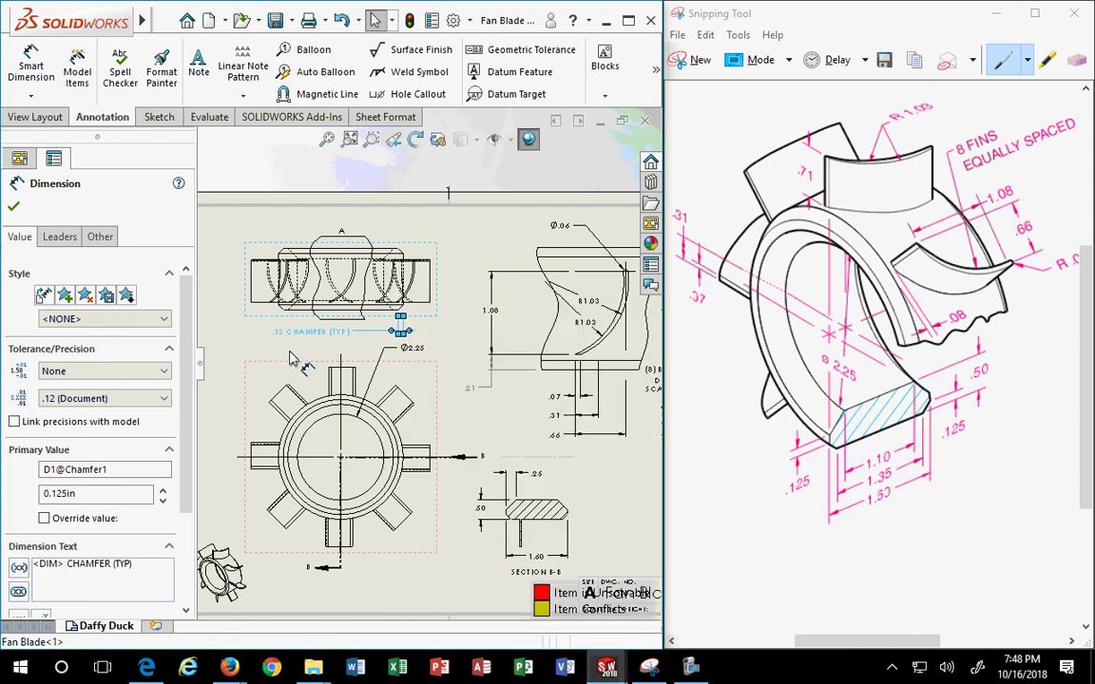
{"action": "key", "text": "Escape"}
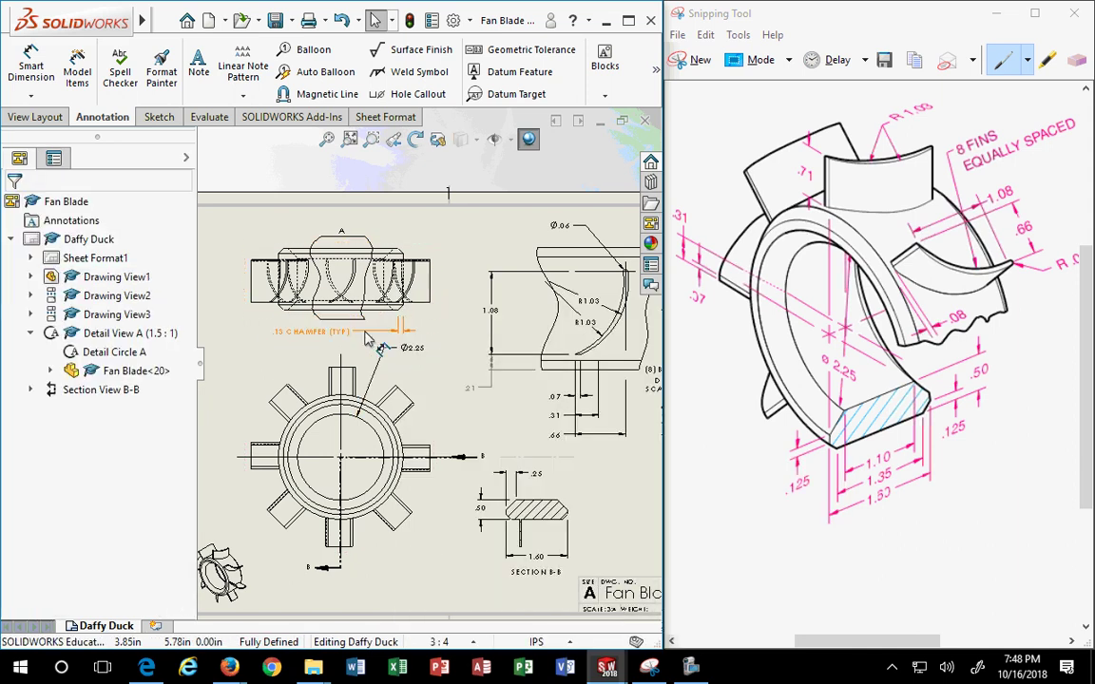
{"action": "scroll", "coordinate": [435, 445], "scroll_direction": "up", "scroll_amount": 3}
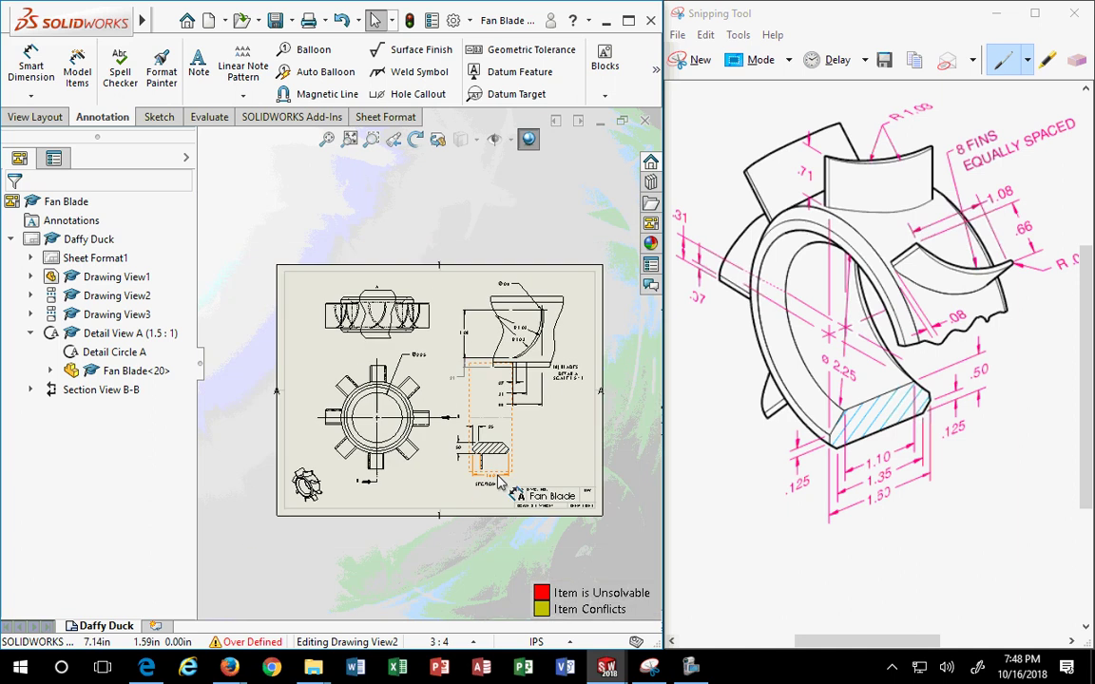
Try to insert the lower-right chamfer's model dimension into Section B-B, using the selected feature as source
{"action": "scroll", "coordinate": [457, 447], "scroll_direction": "down", "scroll_amount": 5}
{"action": "scroll", "coordinate": [518, 437], "scroll_direction": "down", "scroll_amount": 2}
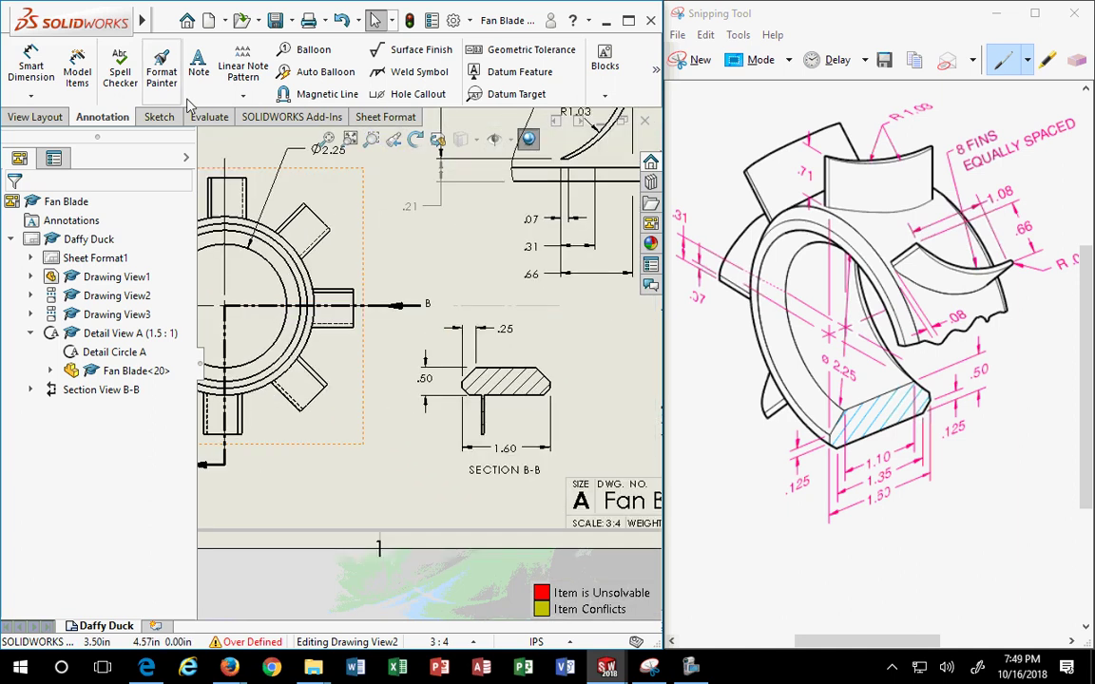
{"action": "left_click", "coordinate": [540, 339]}
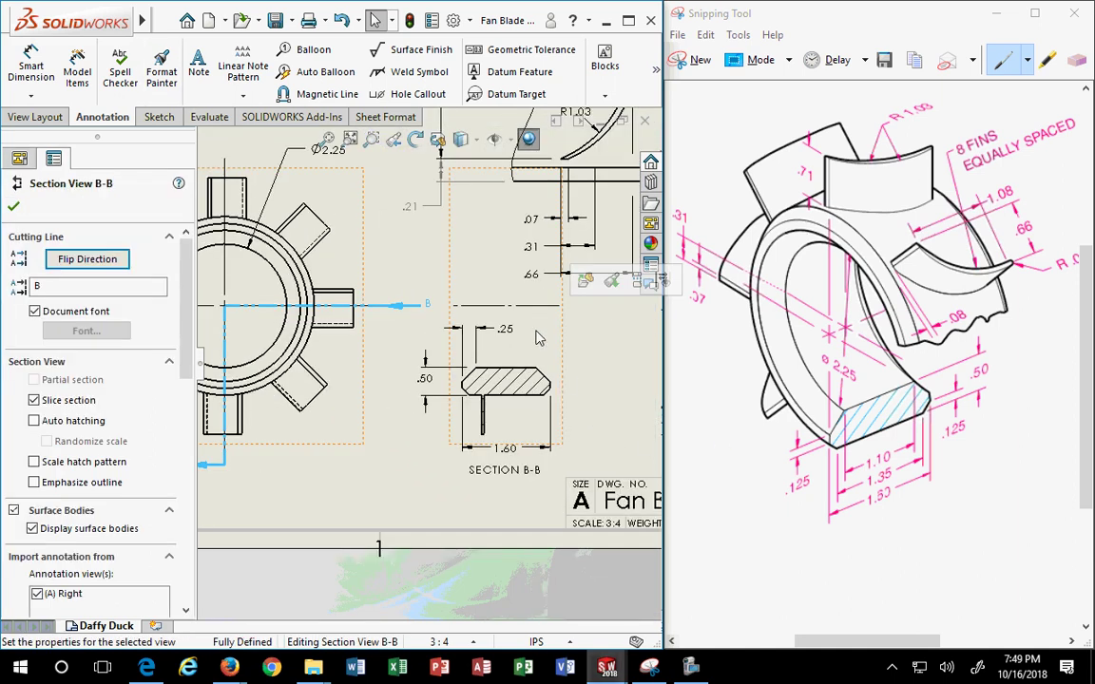
{"action": "left_click", "coordinate": [76, 77]}
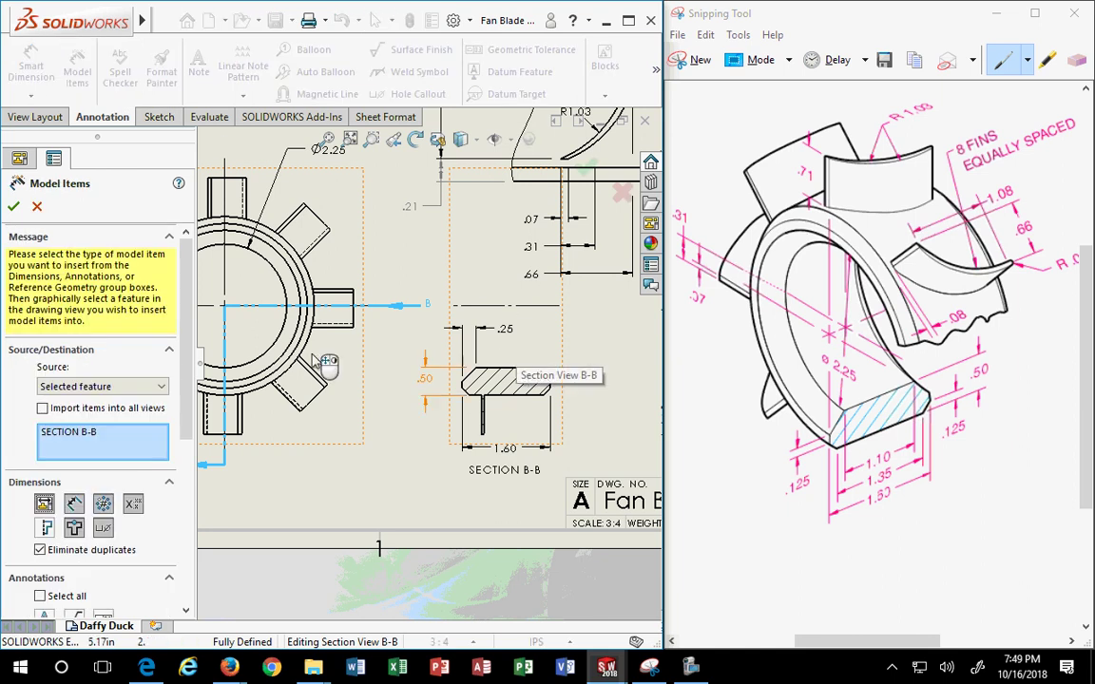
{"action": "left_click", "coordinate": [106, 390]}
{"action": "left_click", "coordinate": [91, 412]}
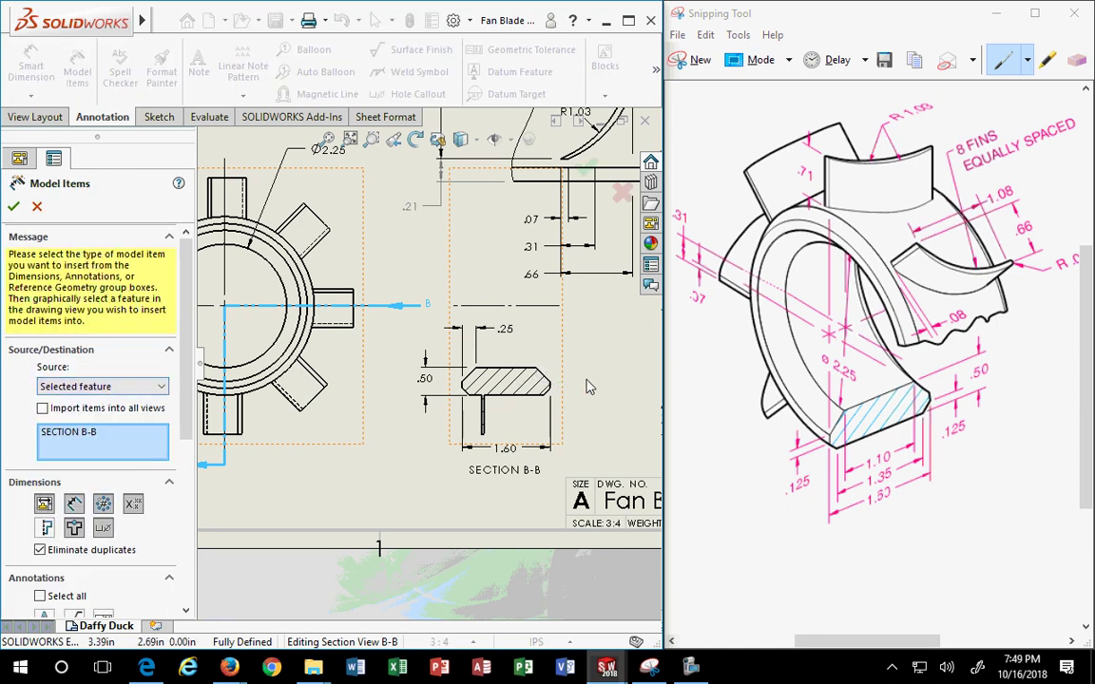
{"action": "left_click", "coordinate": [549, 397]}
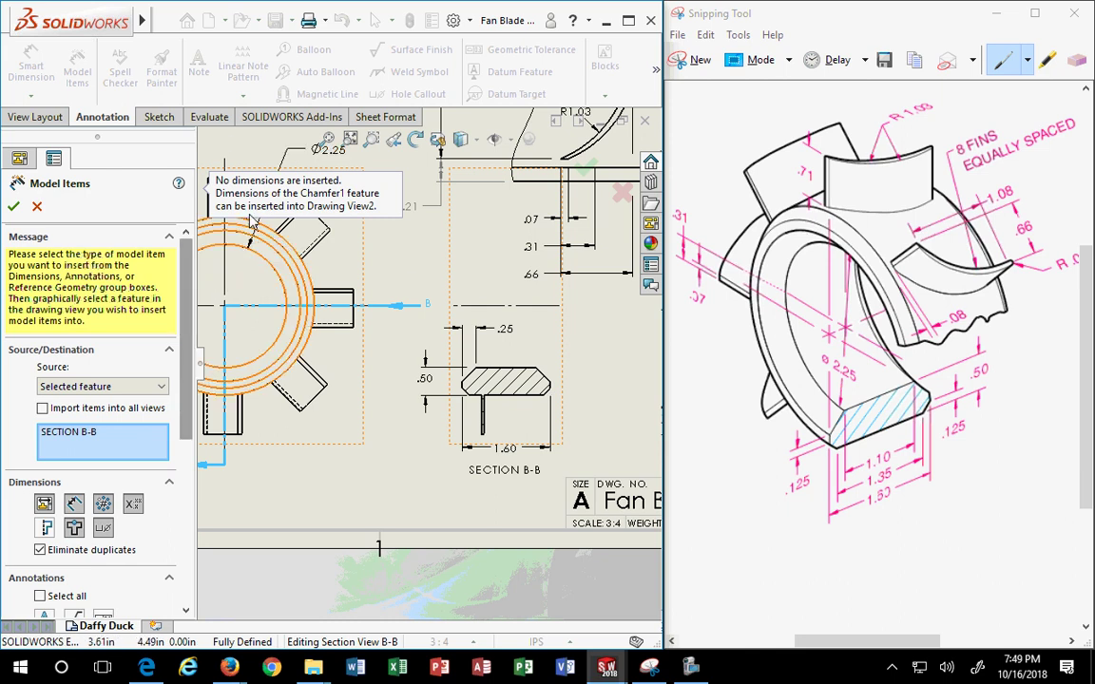
Insert the model dimension of the lower-edge chamfer in the upper view and place its CHAMFER (TYP) text to the left, below the view
{"action": "key", "text": "f"}
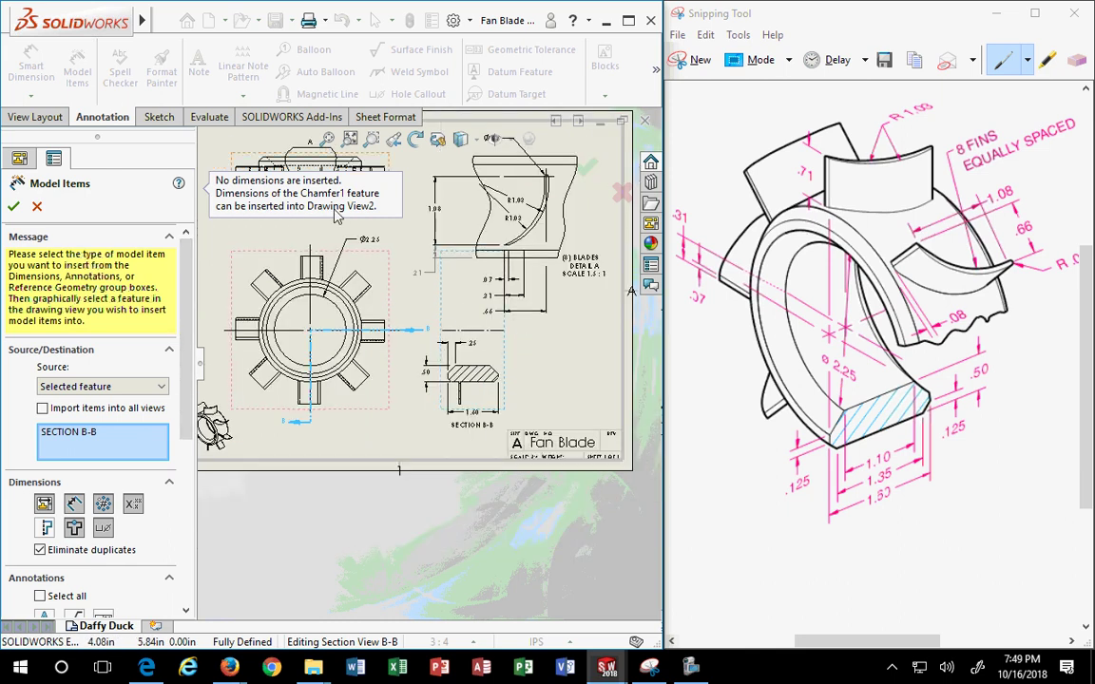
{"action": "middle_click_drag", "start_coordinate": [369, 228], "coordinate": [549, 287]}
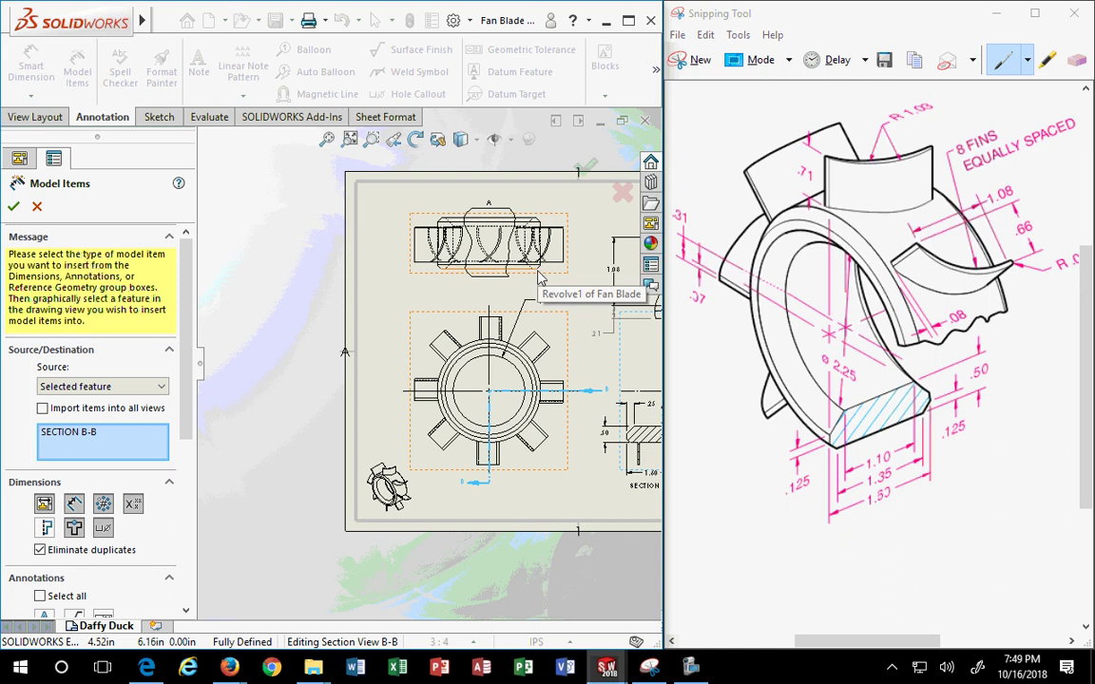
{"action": "scroll", "coordinate": [536, 285], "scroll_direction": "down", "scroll_amount": 5}
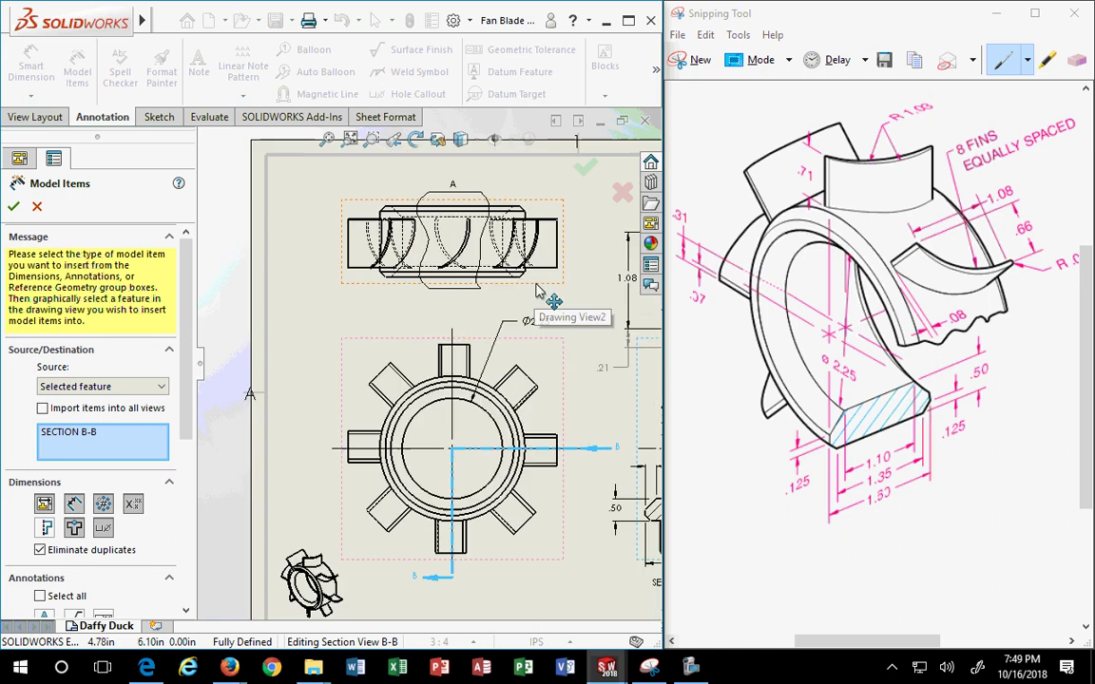
{"action": "left_click", "coordinate": [456, 285]}
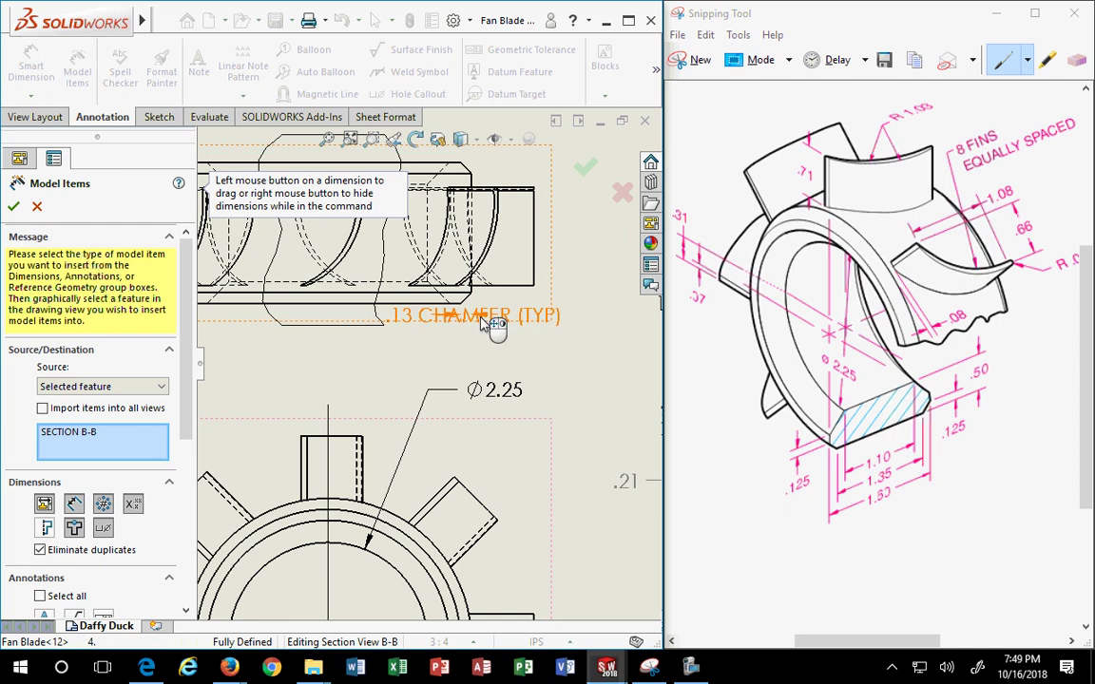
{"action": "left_click_drag", "start_coordinate": [466, 321], "coordinate": [293, 371]}
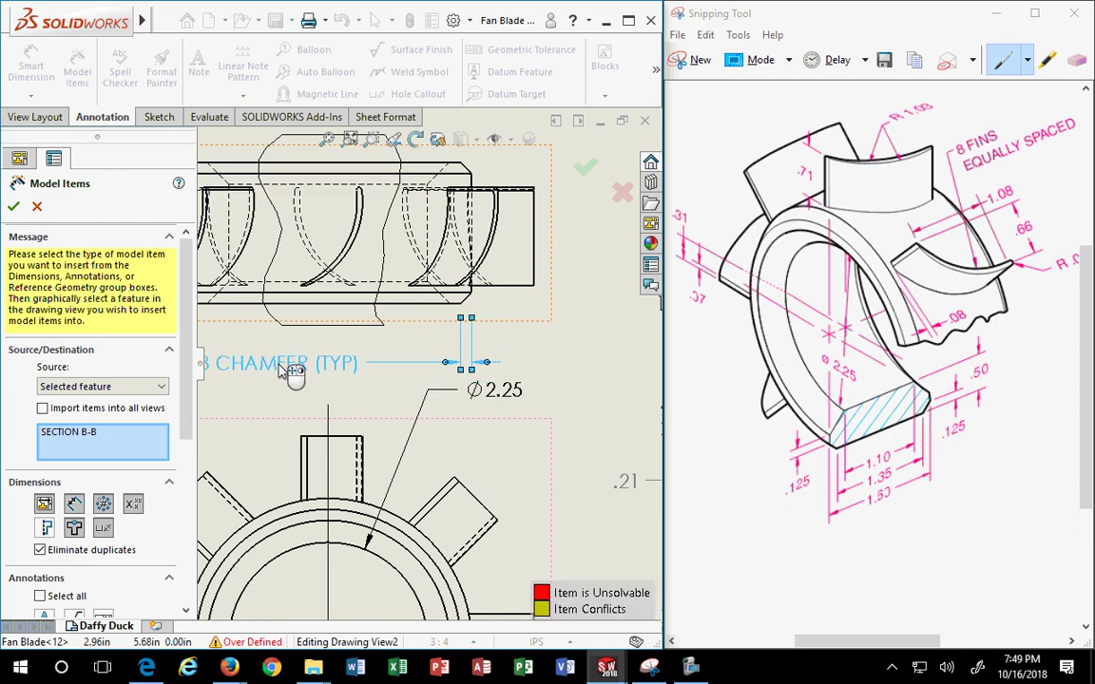
Accept the inserted model items, then add the text CHAMFER after the .25 dimension in Section B-B and shift it outward, beside the view
{"action": "left_click", "coordinate": [13, 206]}
{"action": "key", "text": "f"}
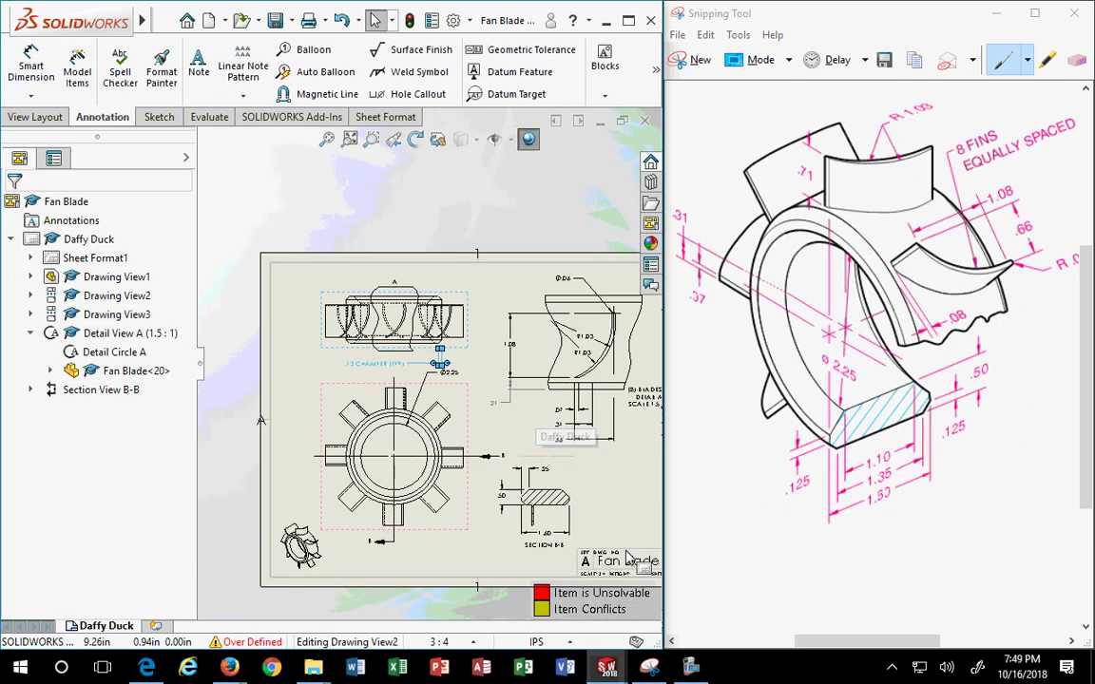
{"action": "scroll", "coordinate": [567, 511], "scroll_direction": "down", "scroll_amount": 5}
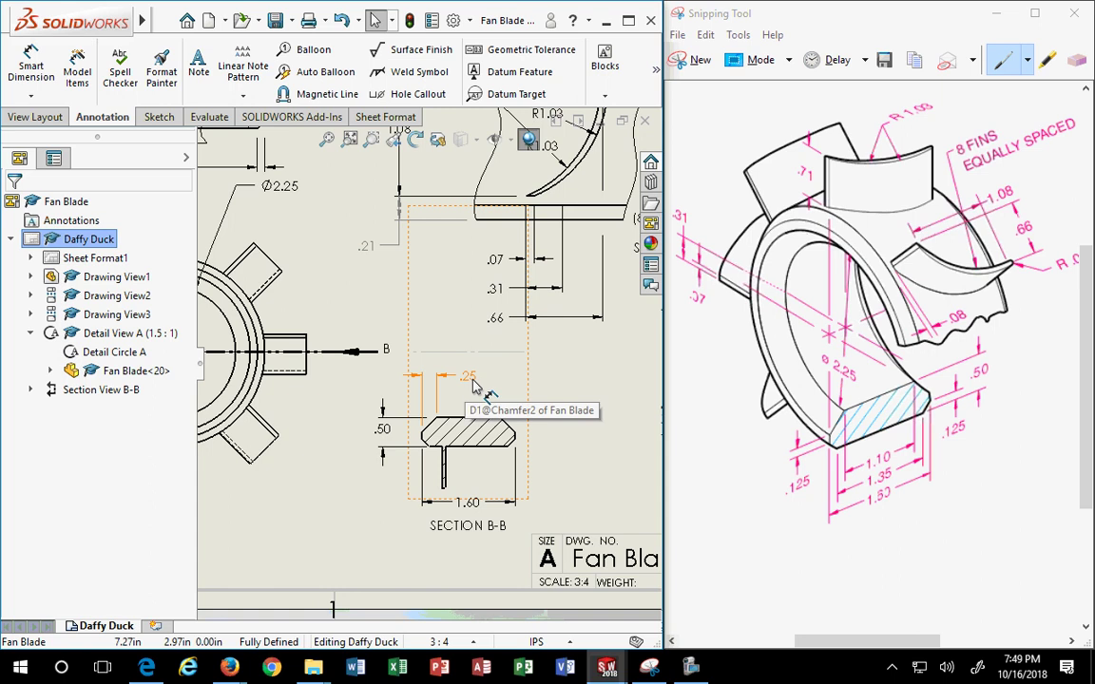
{"action": "left_click", "coordinate": [439, 385]}
{"action": "double_click", "coordinate": [440, 383]}
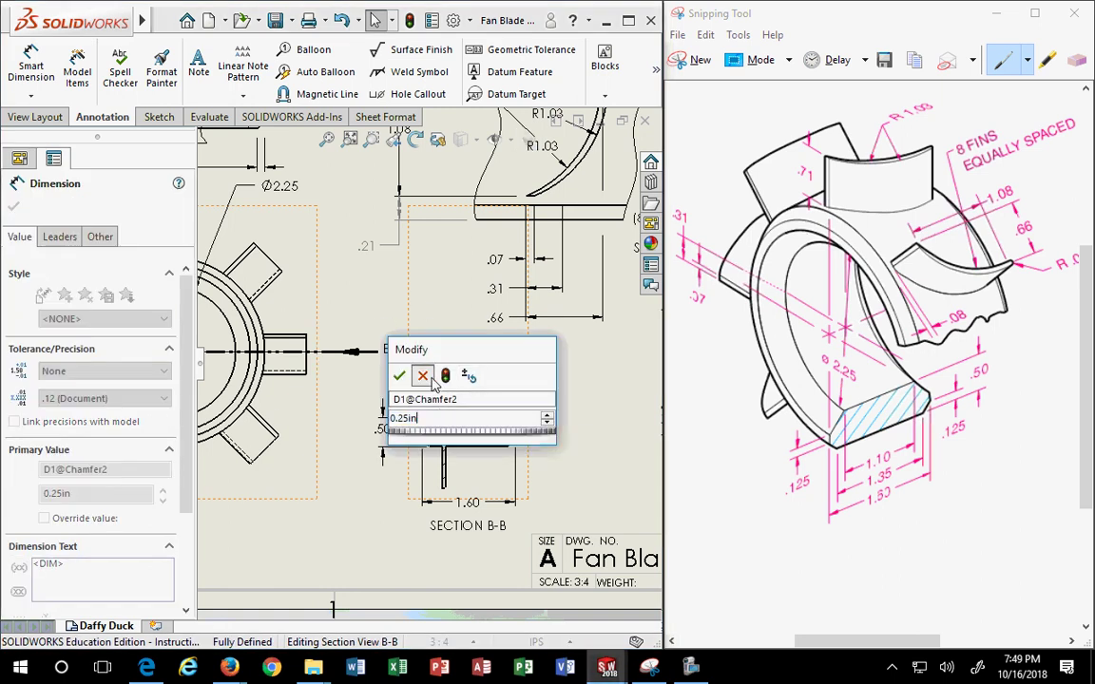
{"action": "left_click", "coordinate": [429, 377]}
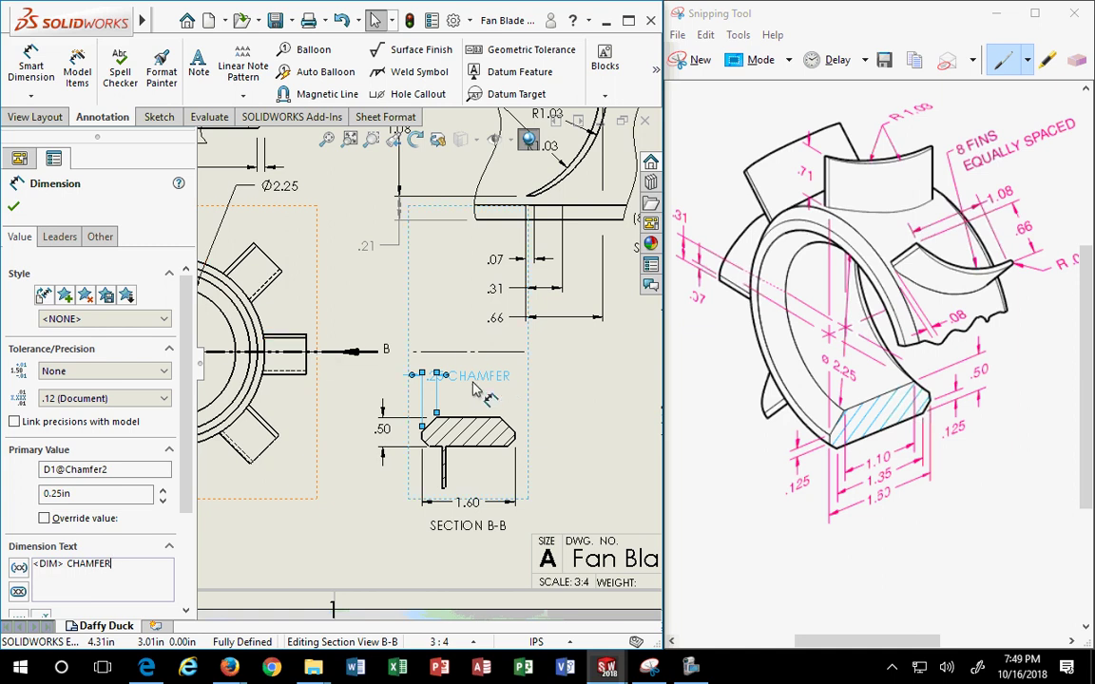
{"action": "left_click_drag", "start_coordinate": [461, 377], "coordinate": [513, 385]}
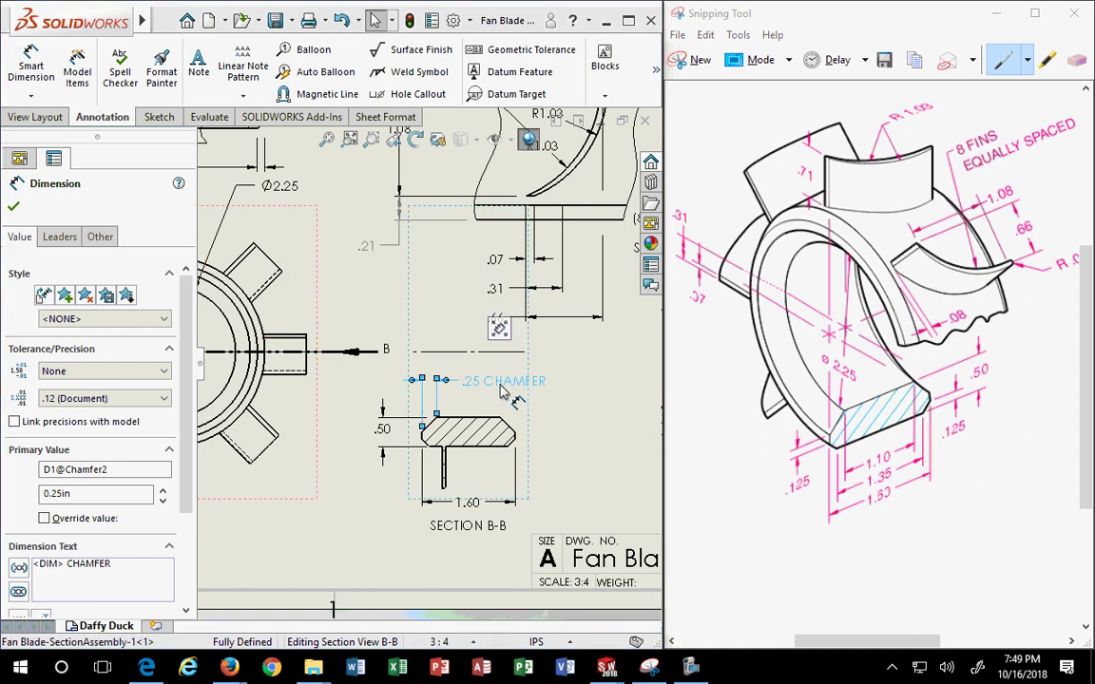
Extend the Section B-B chamfer dimension text to CHAMFER (TYP) and move it farther right of its extension lines
{"action": "scroll", "coordinate": [493, 400], "scroll_direction": "up", "scroll_amount": 3}
{"action": "scroll", "coordinate": [482, 394], "scroll_direction": "down", "scroll_amount": 3}
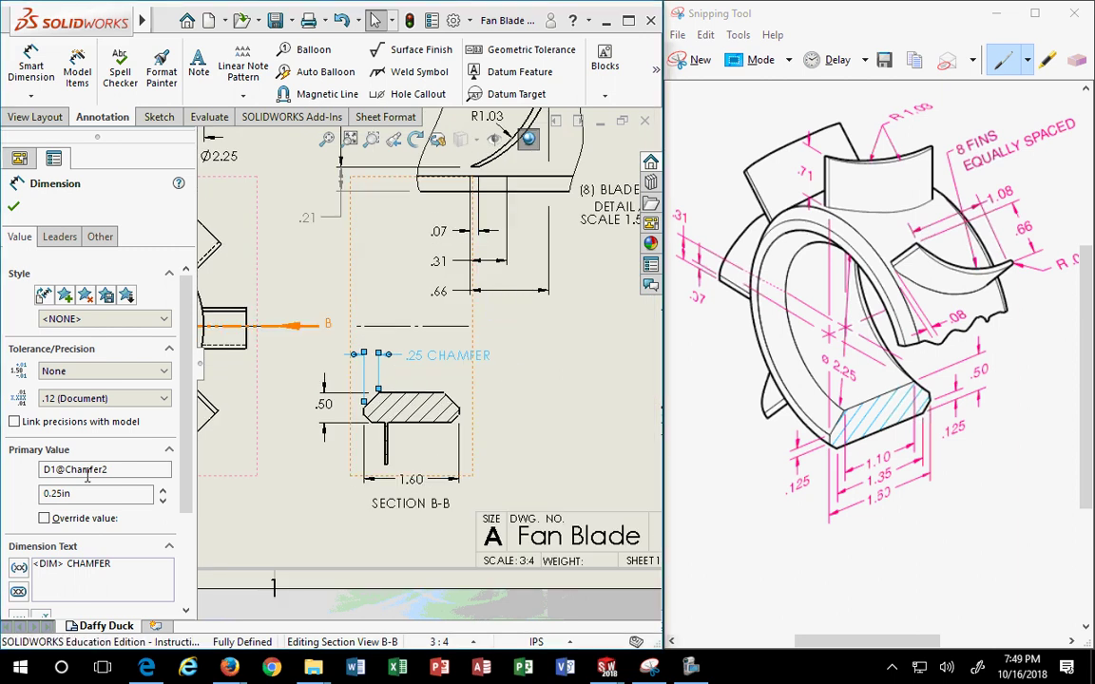
{"action": "left_click", "coordinate": [121, 563]}
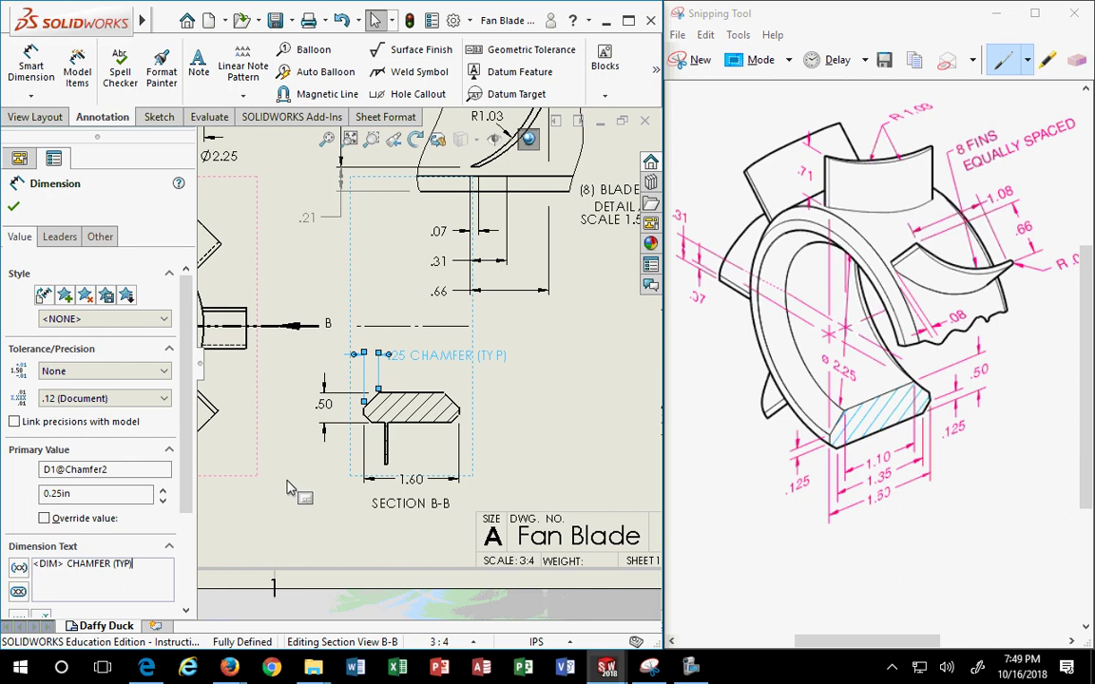
{"action": "left_click_drag", "start_coordinate": [418, 355], "coordinate": [454, 359]}
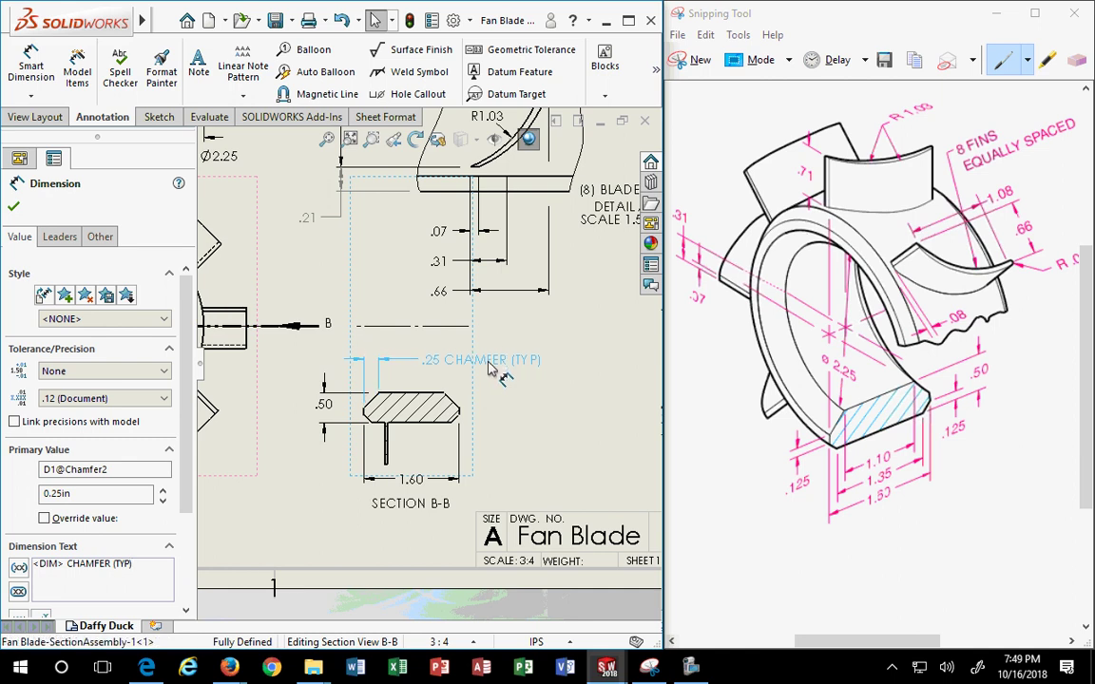
{"action": "left_click", "coordinate": [490, 361]}
{"action": "left_click", "coordinate": [14, 209]}
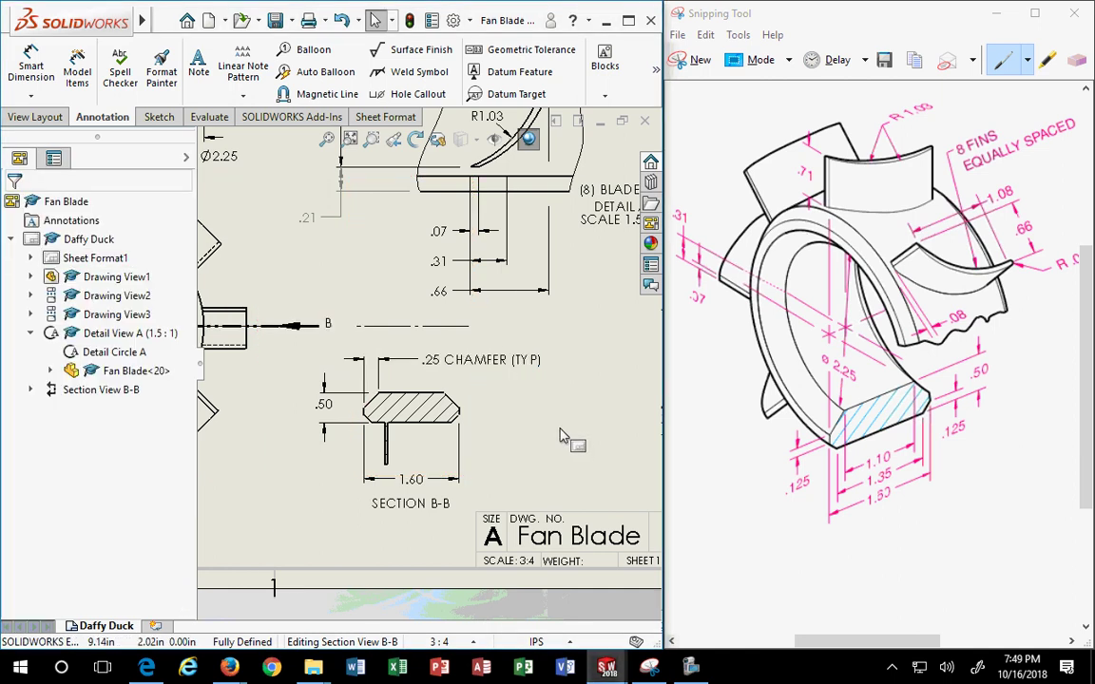
Review the chamfer notes in the drawing views and circle the three stacked ring width dimensions on the Snipping Tool reference image
{"action": "scroll", "coordinate": [483, 420], "scroll_direction": "down", "scroll_amount": 2}
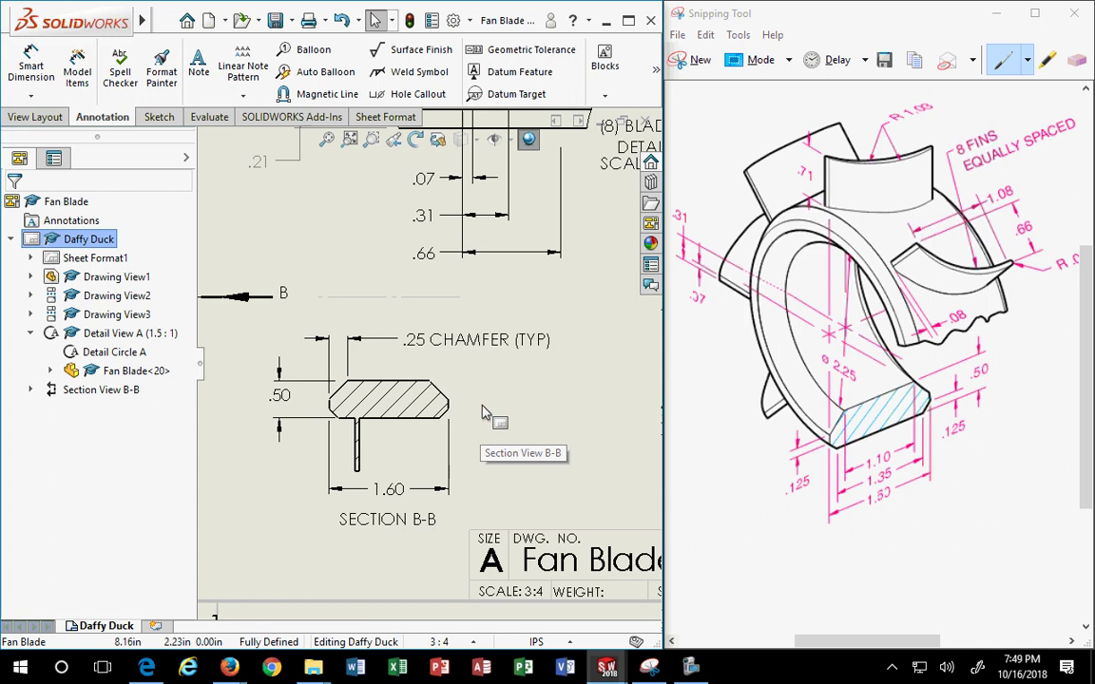
{"action": "scroll", "coordinate": [367, 445], "scroll_direction": "up", "scroll_amount": 4}
{"action": "scroll", "coordinate": [338, 347], "scroll_direction": "down", "scroll_amount": 5}
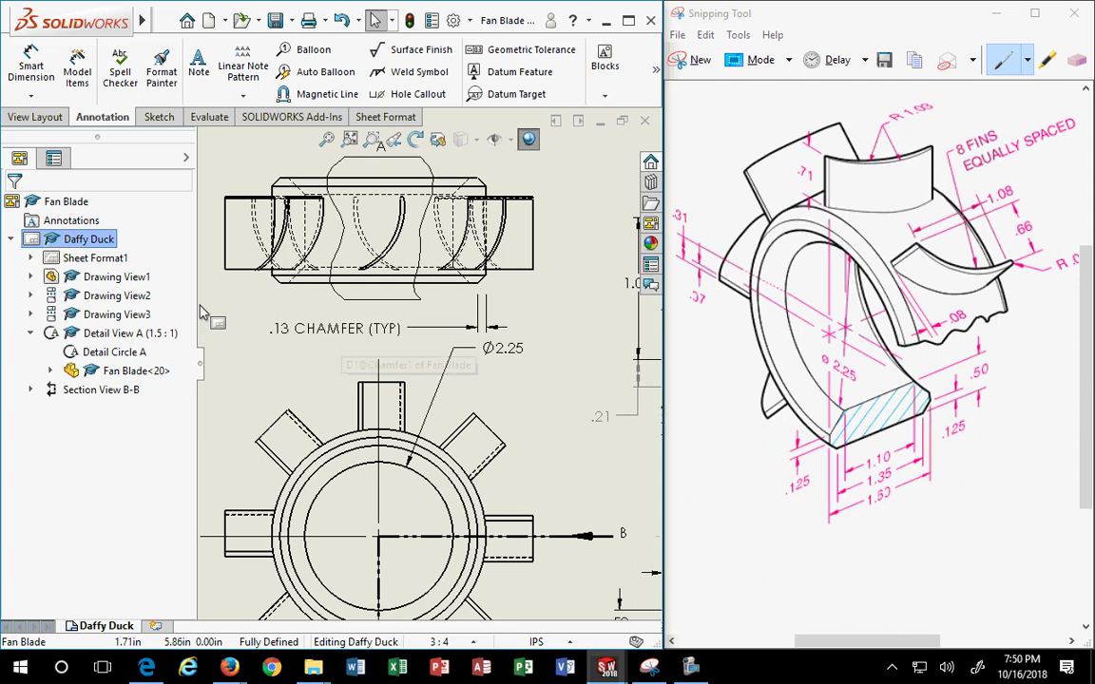
{"action": "scroll", "coordinate": [397, 357], "scroll_direction": "up", "scroll_amount": 4}
{"action": "scroll", "coordinate": [543, 392], "scroll_direction": "down", "scroll_amount": 2}
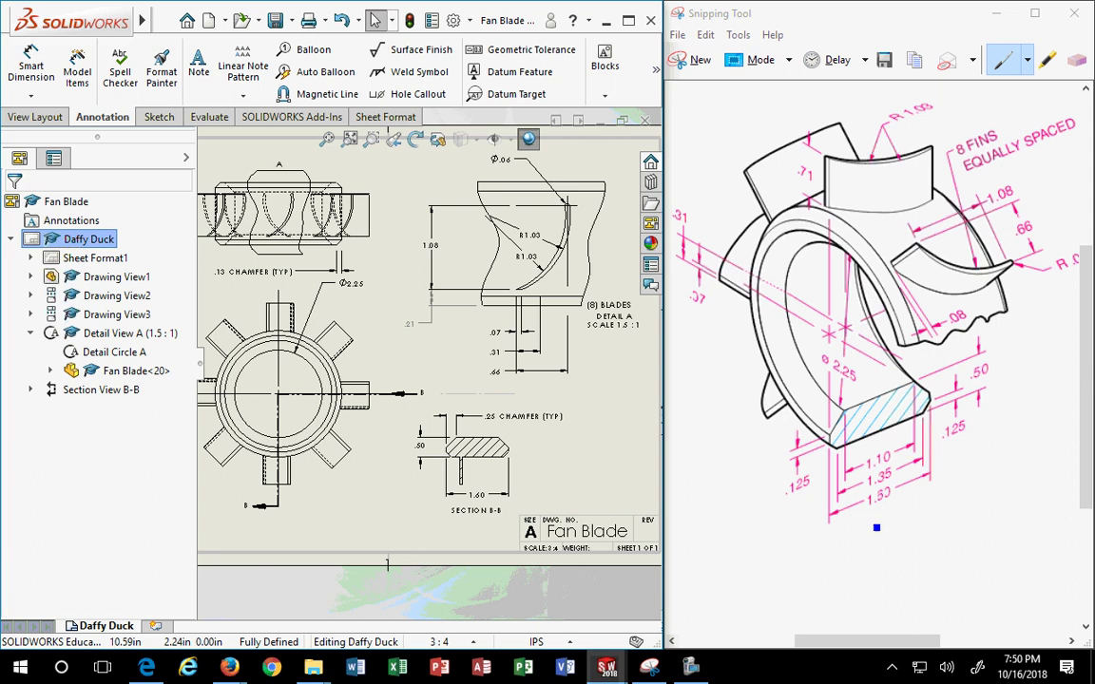
{"action": "left_click", "coordinate": [887, 462]}
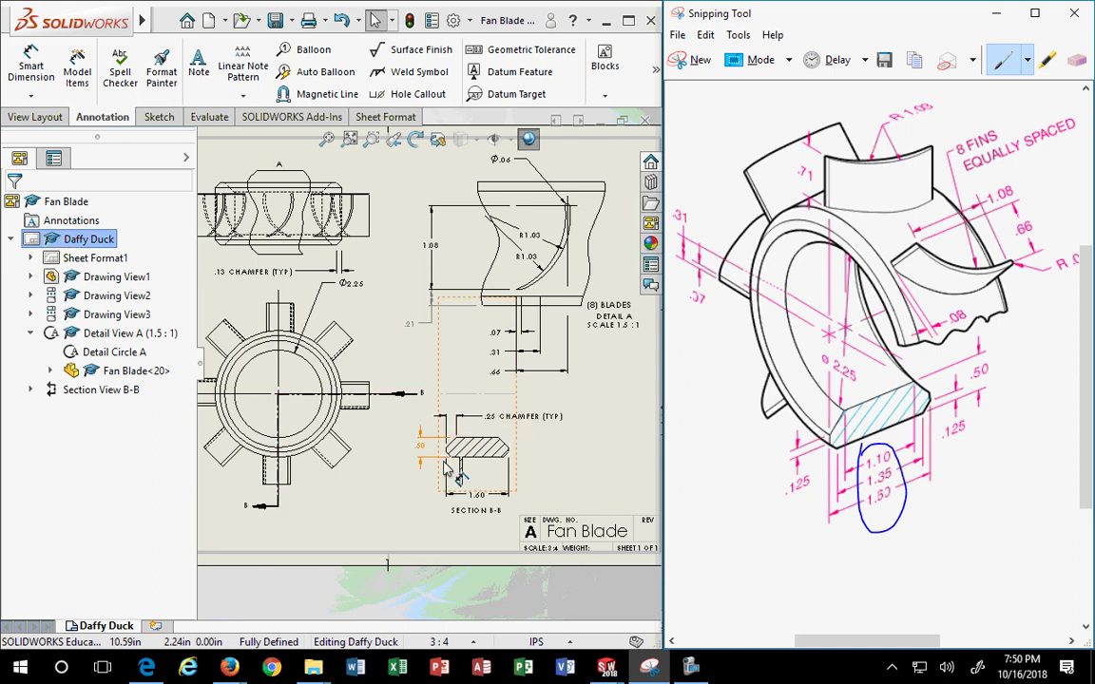
Dimension the ring's lower and upper flat widths between chamfer corners in Section B-B, placing one below and one above the profile
{"action": "scroll", "coordinate": [466, 423], "scroll_direction": "up", "scroll_amount": 3}
{"action": "scroll", "coordinate": [452, 456], "scroll_direction": "down", "scroll_amount": 5}
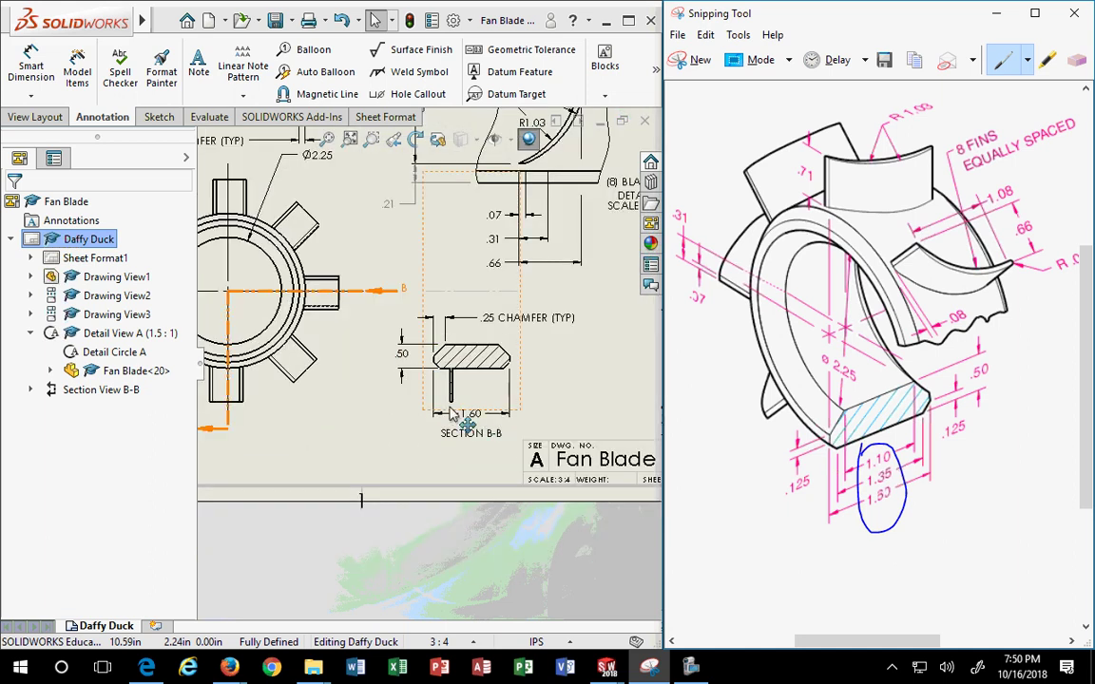
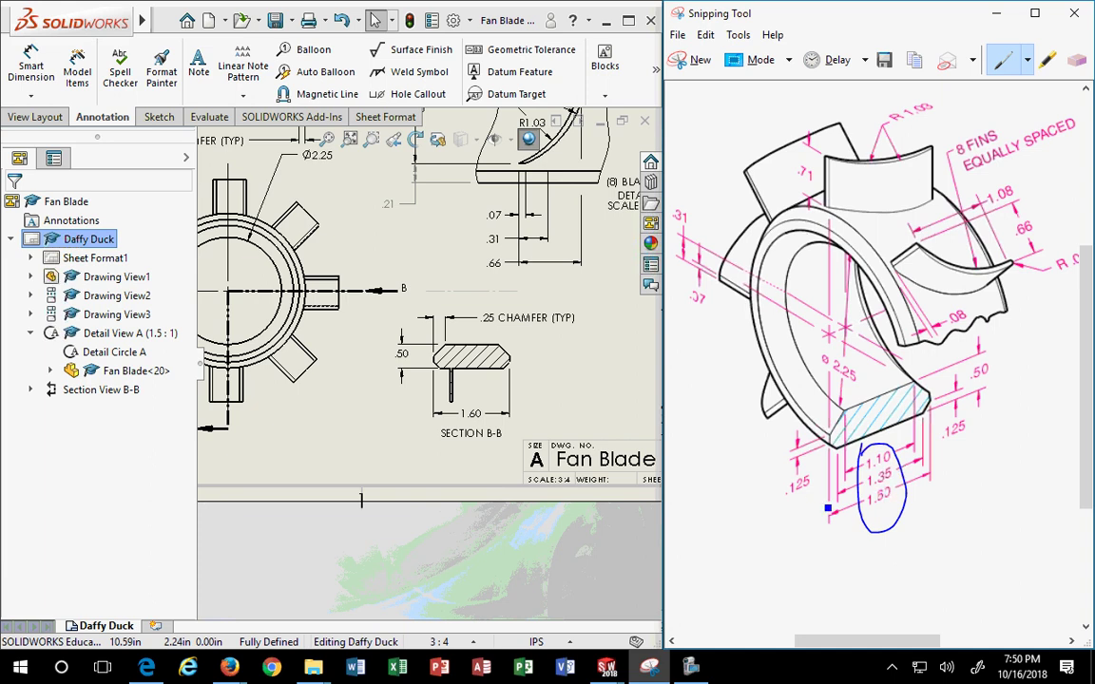
{"action": "left_click", "coordinate": [31, 71]}
{"action": "scroll", "coordinate": [475, 404], "scroll_direction": "down", "scroll_amount": 5}
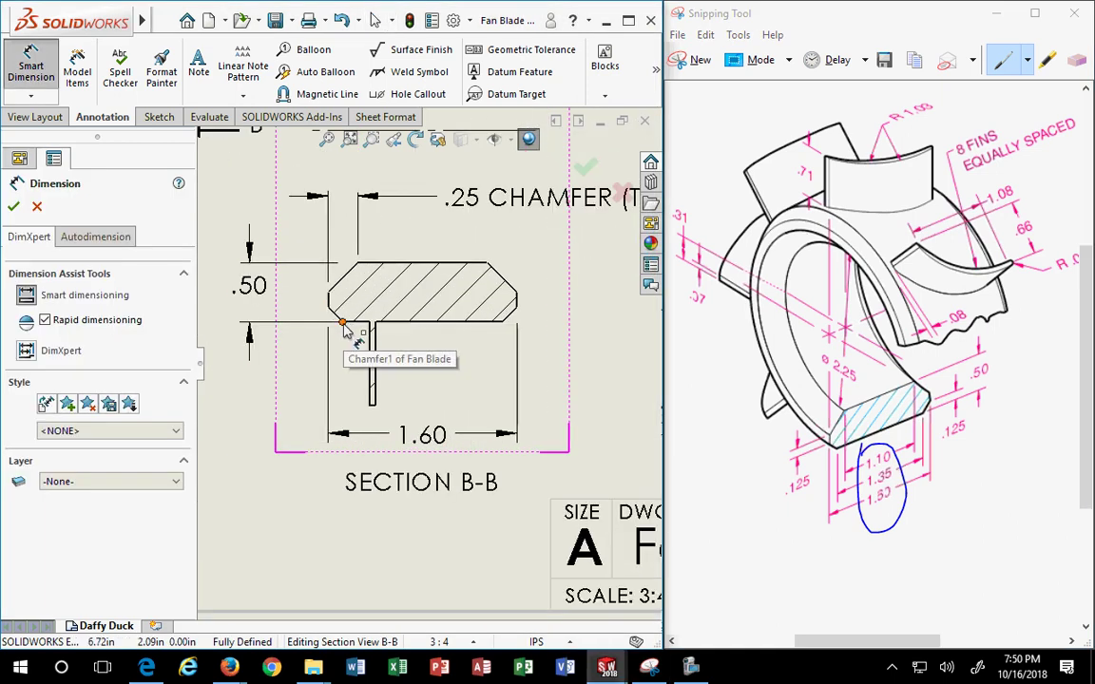
{"action": "left_click", "coordinate": [343, 323]}
{"action": "left_click", "coordinate": [503, 326]}
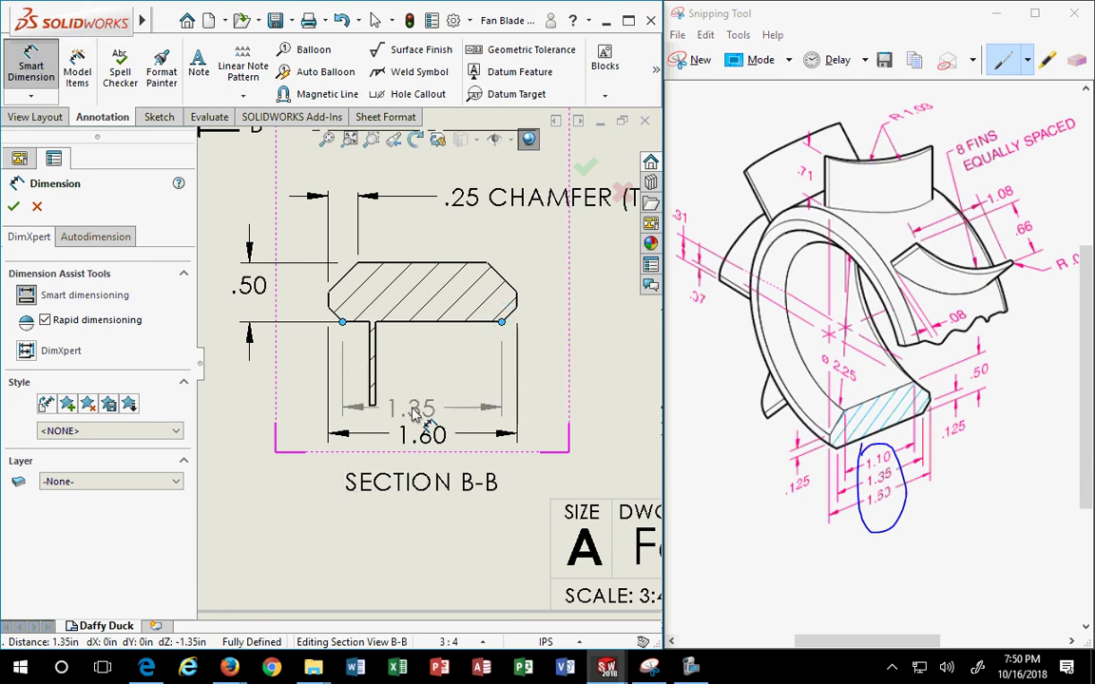
{"action": "left_click", "coordinate": [415, 411]}
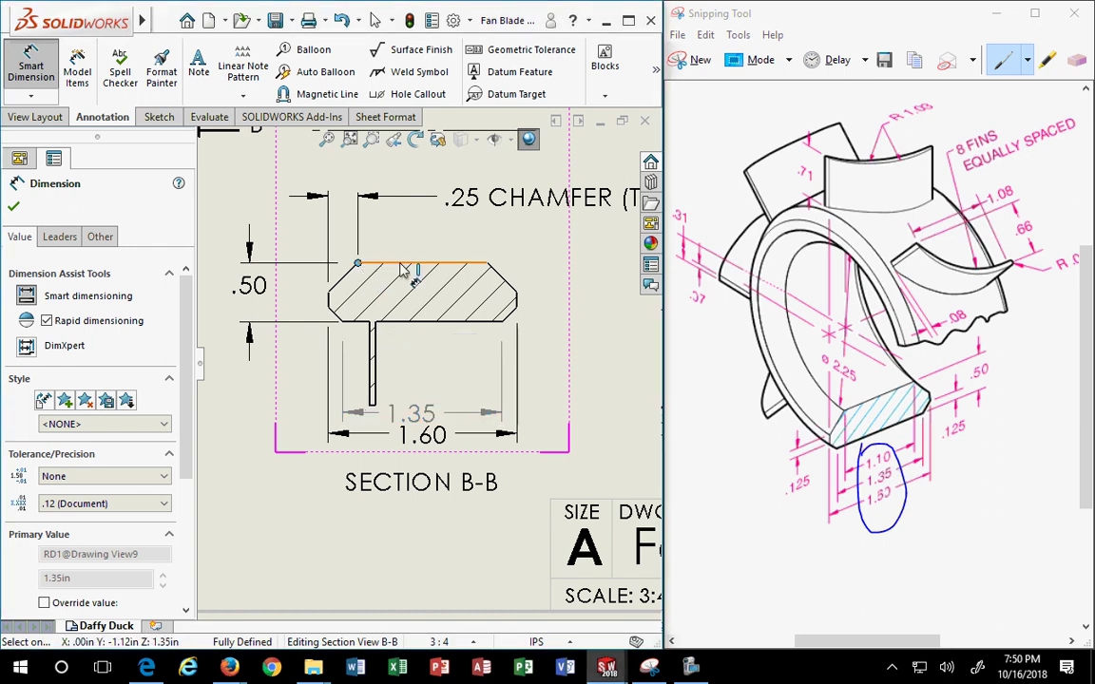
{"action": "left_click", "coordinate": [358, 262]}
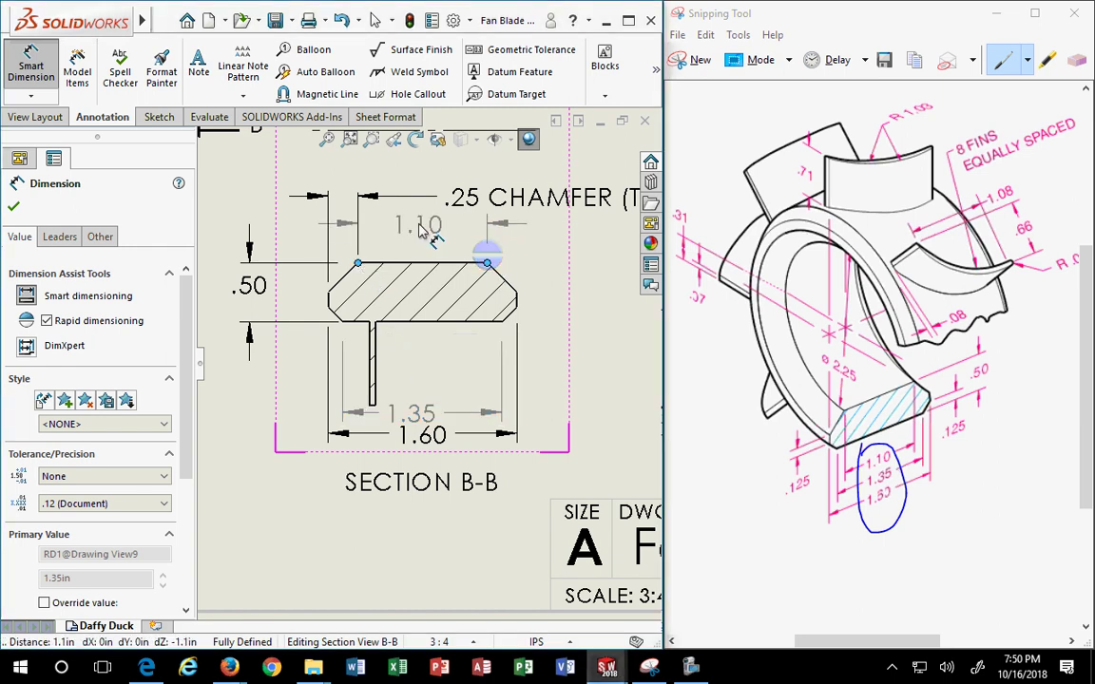
{"action": "left_click", "coordinate": [419, 228]}
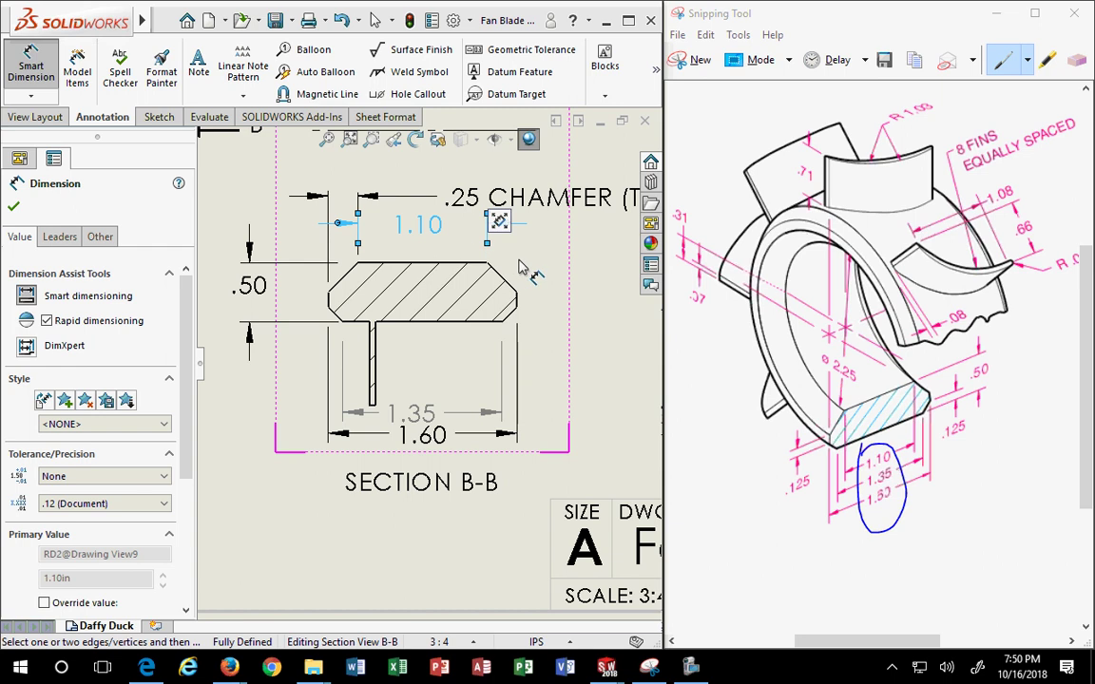
Move the .25 CHAMFER (TYP) dimension in Section B-B upward, clear of the upper flat's width dimension
{"action": "scroll", "coordinate": [429, 255], "scroll_direction": "up", "scroll_amount": 3}
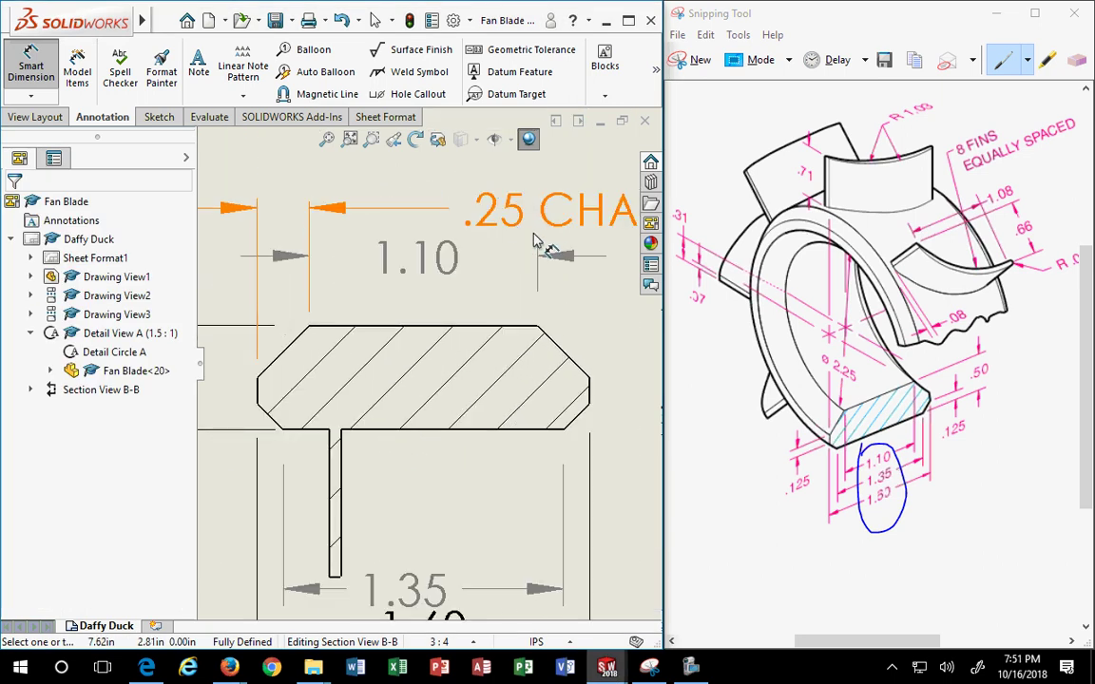
{"action": "scroll", "coordinate": [485, 271], "scroll_direction": "down", "scroll_amount": 5}
{"action": "left_click_drag", "start_coordinate": [454, 306], "coordinate": [449, 278]}
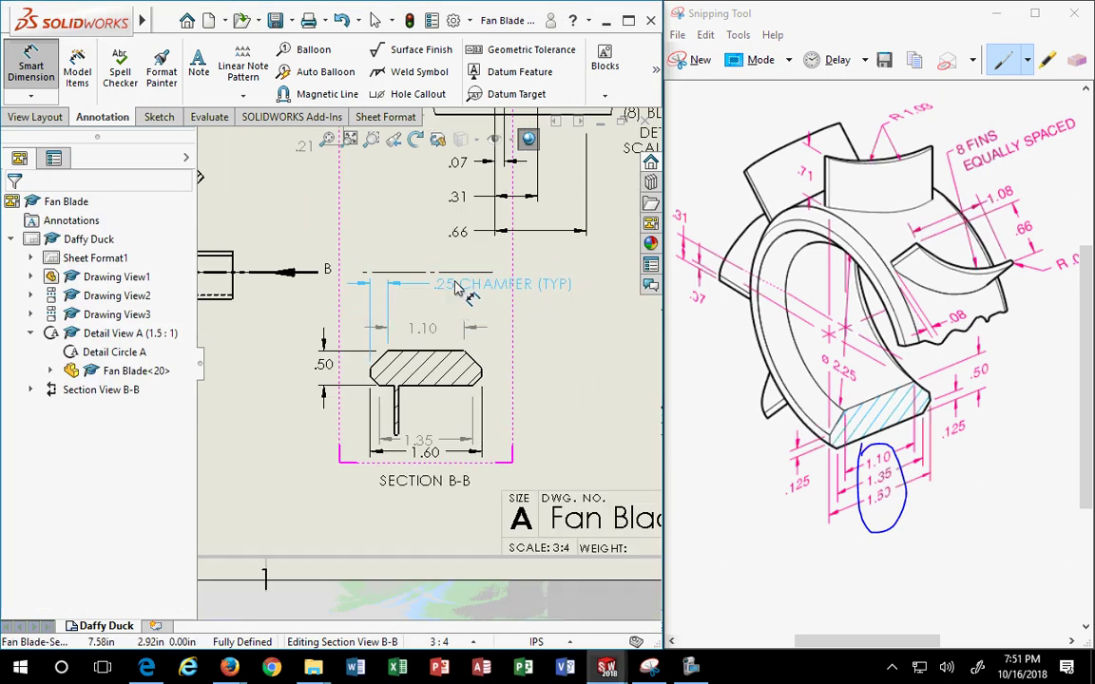
{"action": "left_click", "coordinate": [435, 273]}
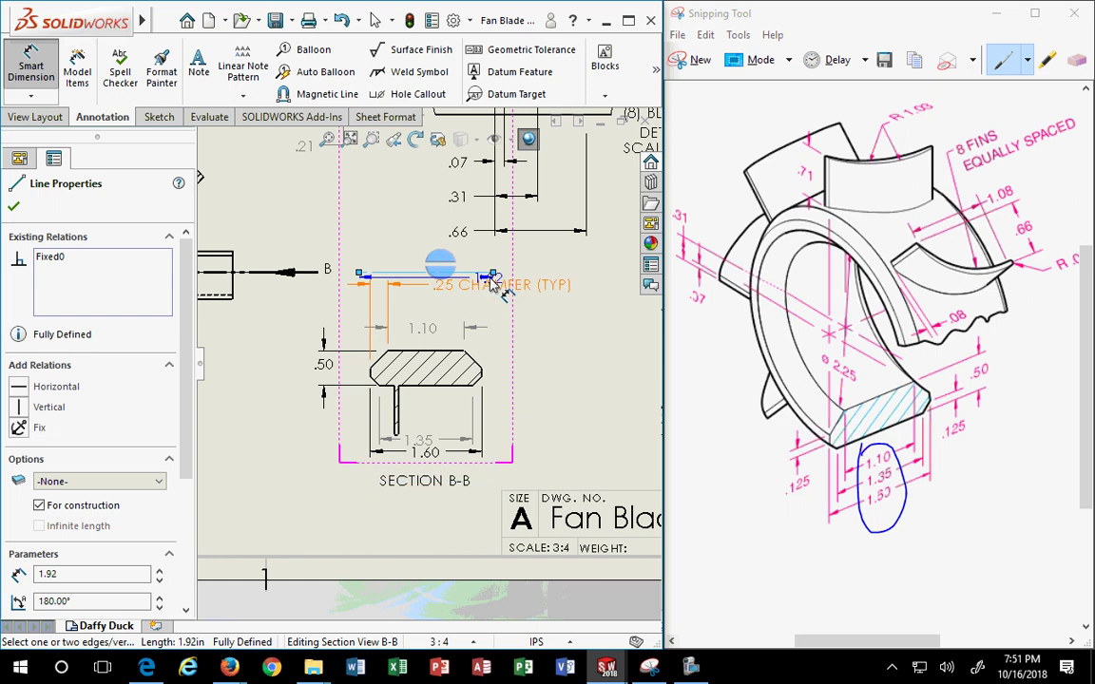
{"action": "left_click", "coordinate": [404, 256]}
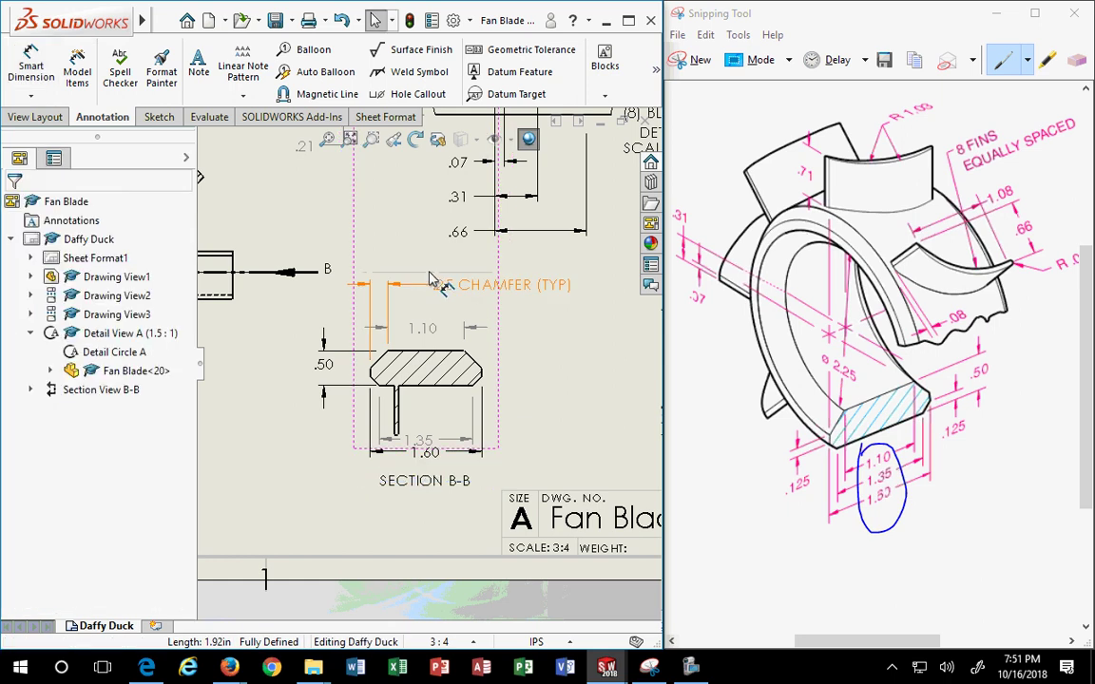
{"action": "scroll", "coordinate": [475, 313], "scroll_direction": "down", "scroll_amount": 2}
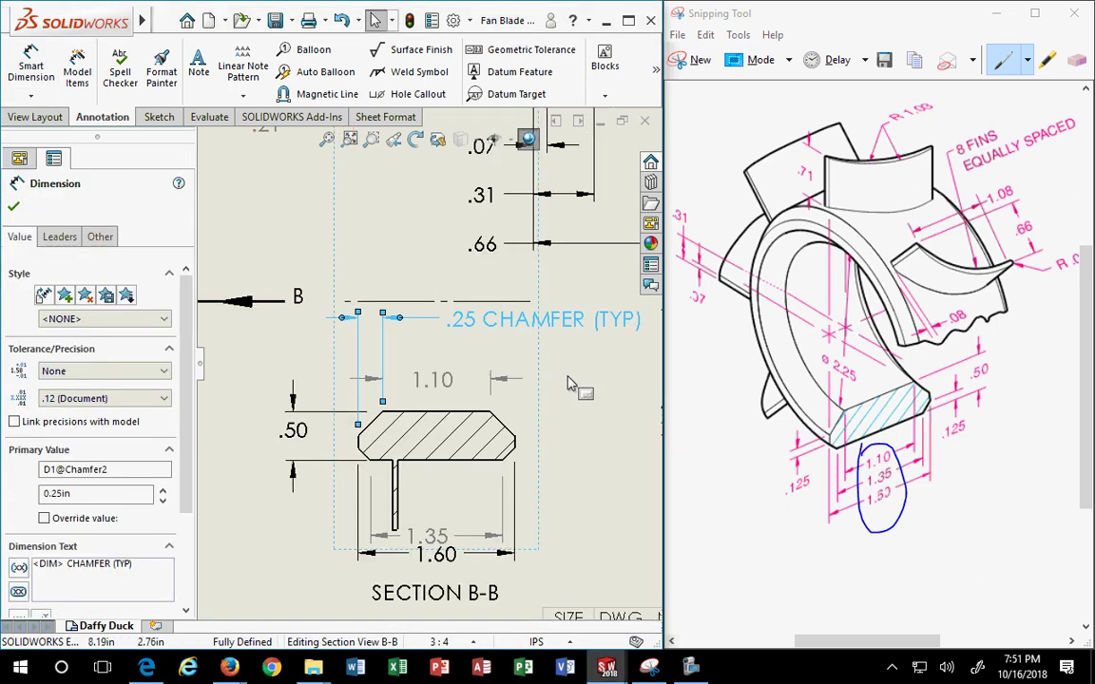
{"action": "left_click", "coordinate": [577, 384]}
Delete the horizontal construction centerline above the ring profile in Section B-B
{"action": "scroll", "coordinate": [418, 323], "scroll_direction": "up", "scroll_amount": 3}
{"action": "scroll", "coordinate": [418, 315], "scroll_direction": "down", "scroll_amount": 3}
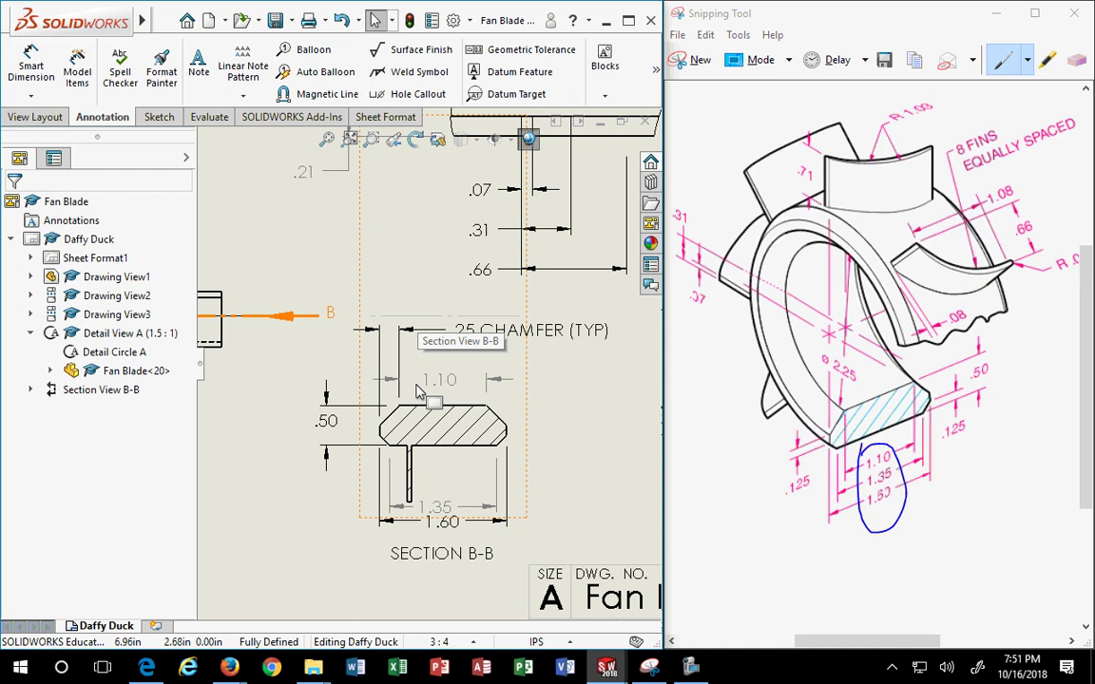
{"action": "left_click", "coordinate": [419, 306]}
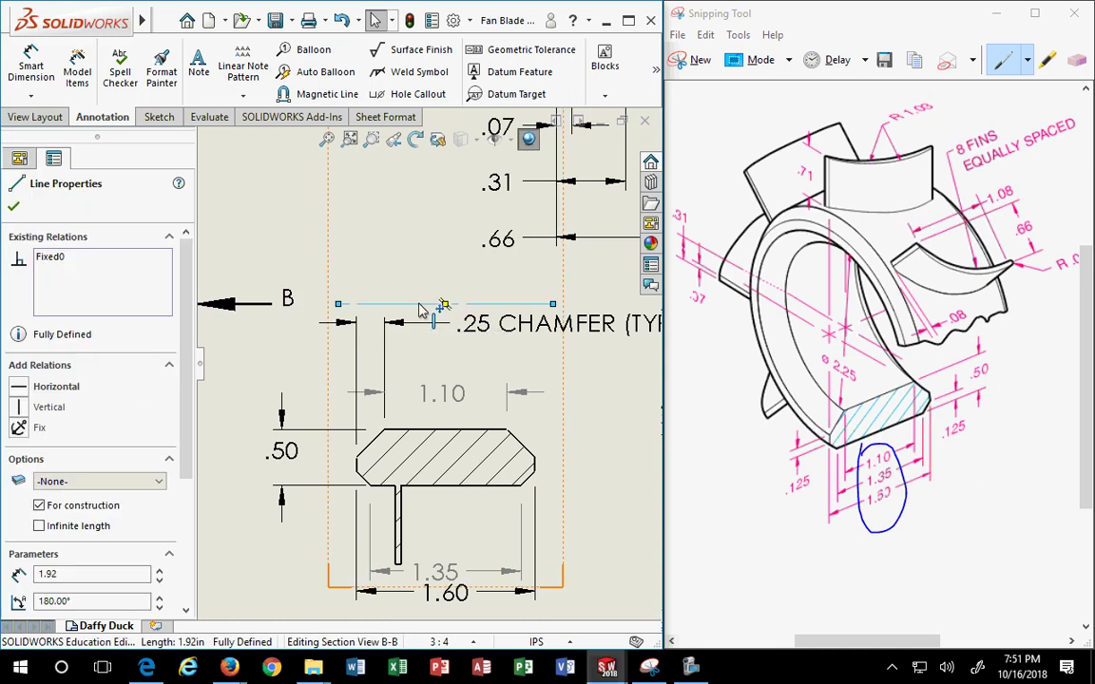
{"action": "right_click", "coordinate": [421, 311]}
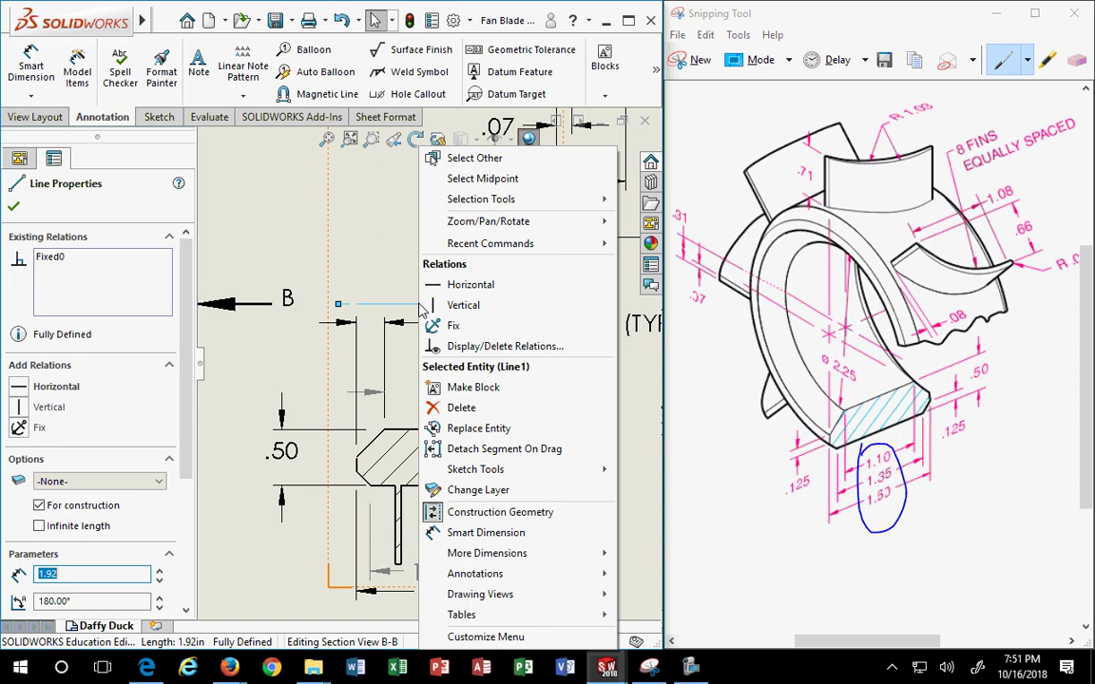
{"action": "left_click", "coordinate": [452, 409]}
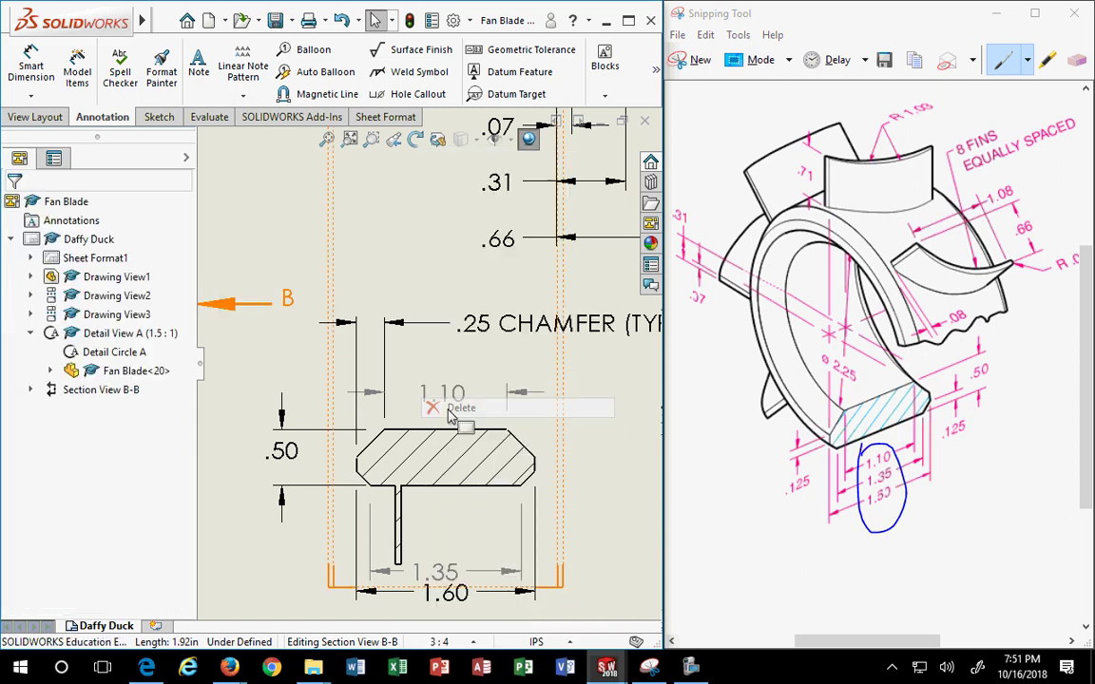
Move the 1.10 dimension in Section B-B higher above the profile and flip its arrows inside the extension lines
{"action": "left_click", "coordinate": [704, 474]}
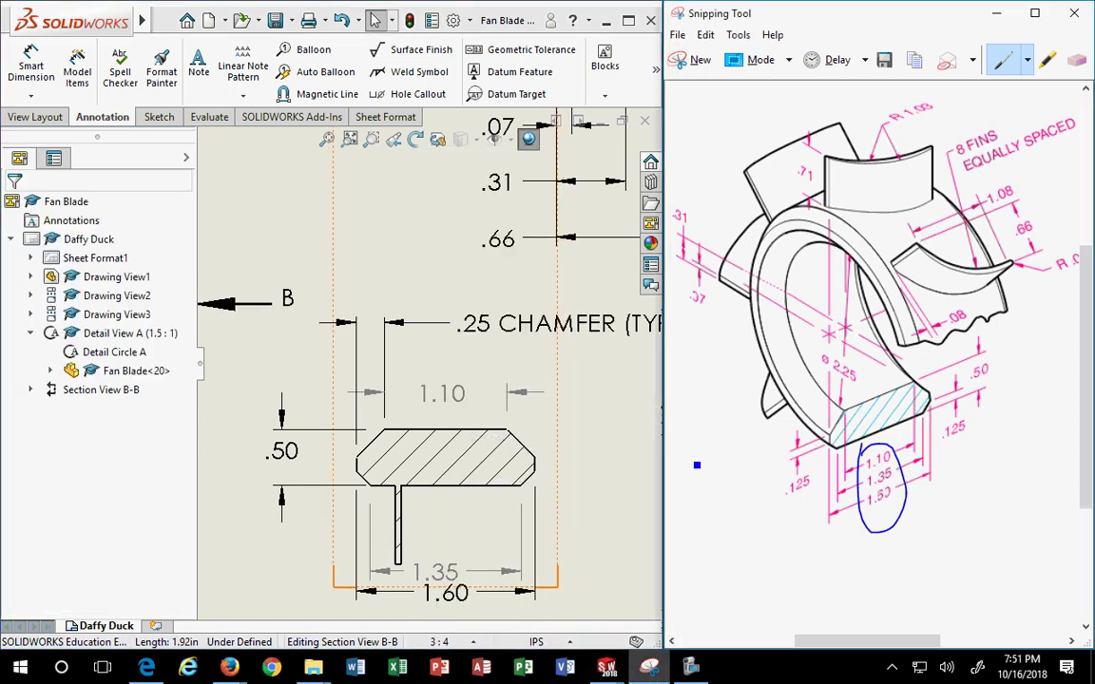
{"action": "scroll", "coordinate": [697, 464], "scroll_direction": "down", "scroll_amount": 1}
{"action": "left_click_drag", "start_coordinate": [440, 400], "coordinate": [458, 375]}
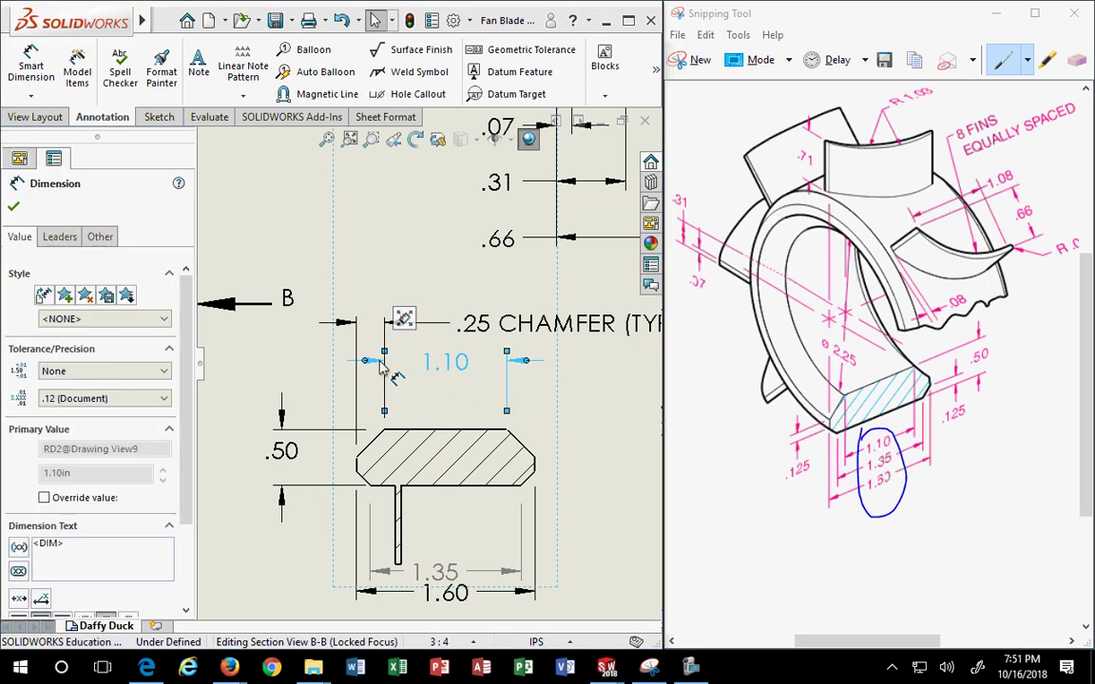
{"action": "left_click", "coordinate": [525, 361]}
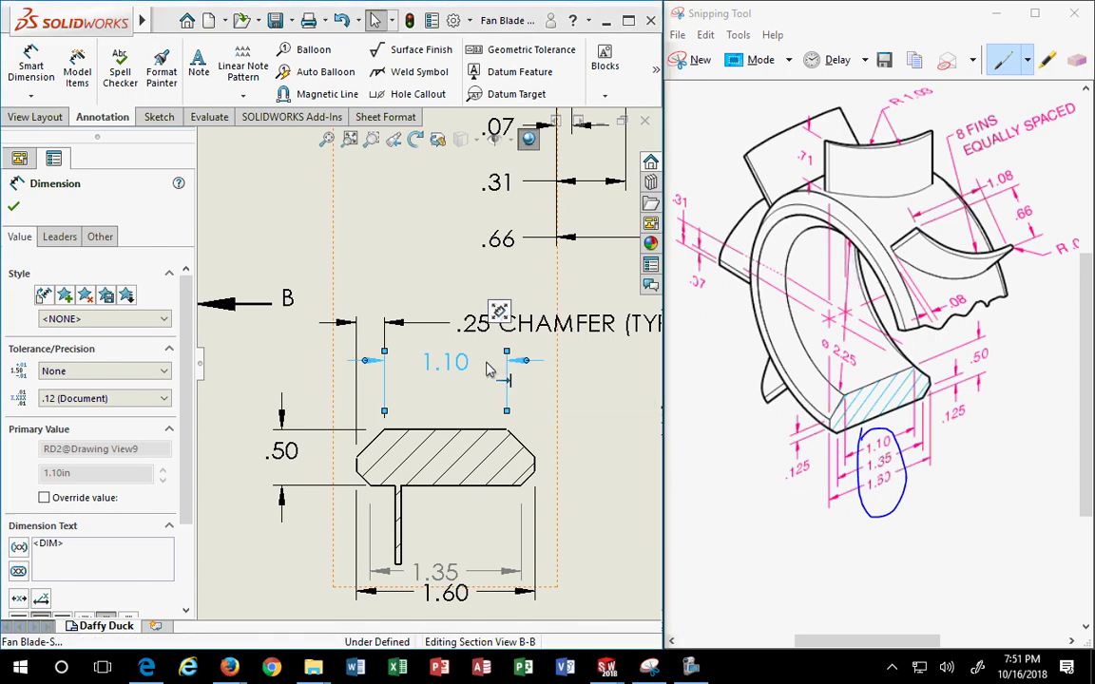
{"action": "left_click", "coordinate": [488, 362]}
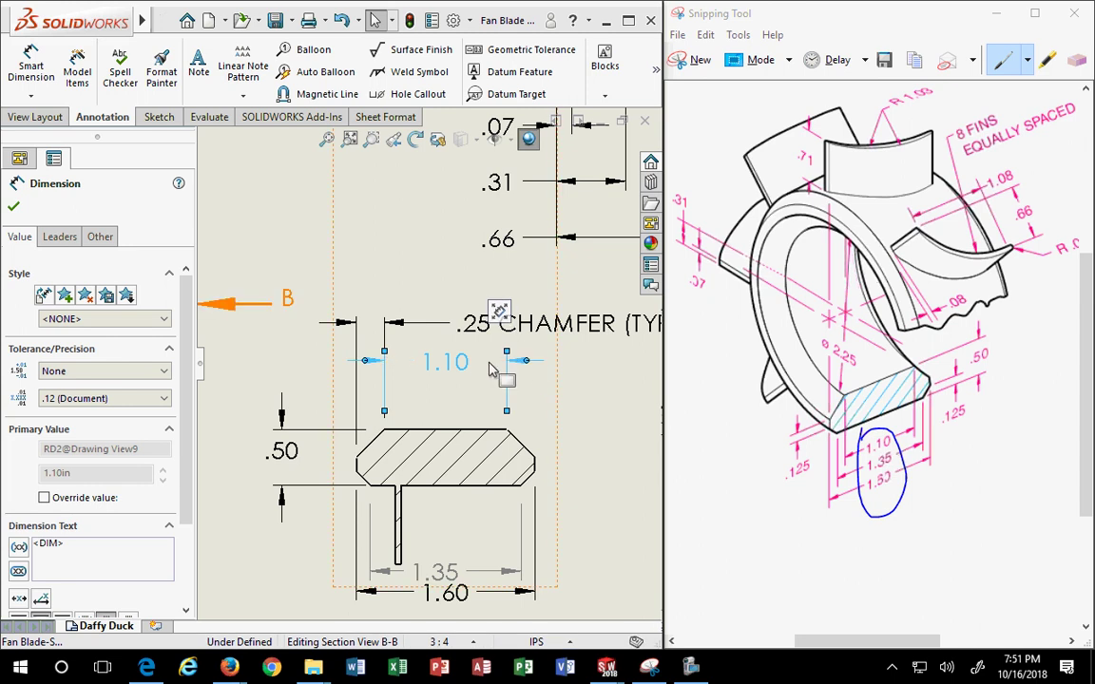
{"action": "left_click", "coordinate": [489, 362]}
{"action": "left_click", "coordinate": [524, 362]}
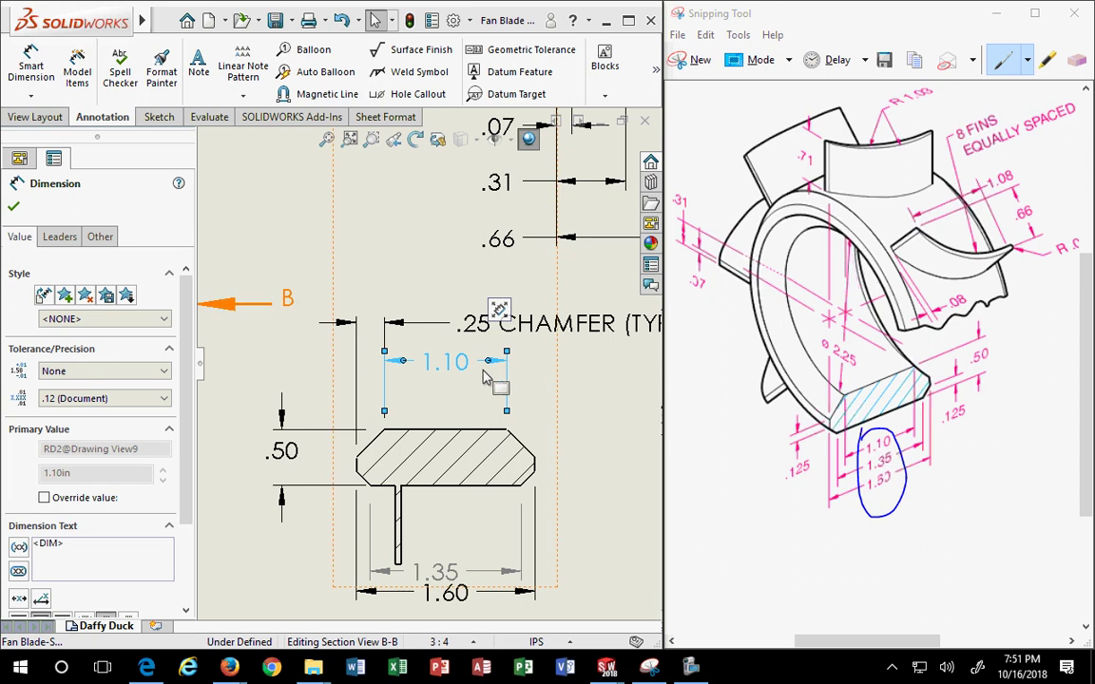
{"action": "left_click", "coordinate": [485, 360]}
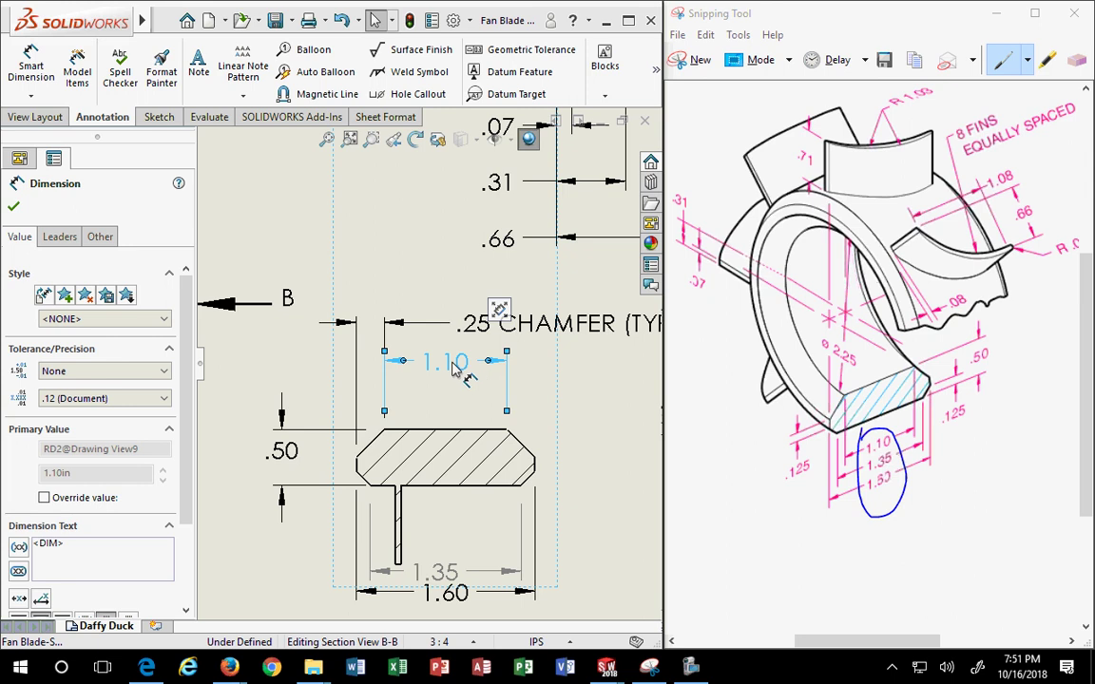
Flip the 1.10 dimension's arrows outside its extension lines and back inside in Section B-B
{"action": "left_click", "coordinate": [488, 362]}
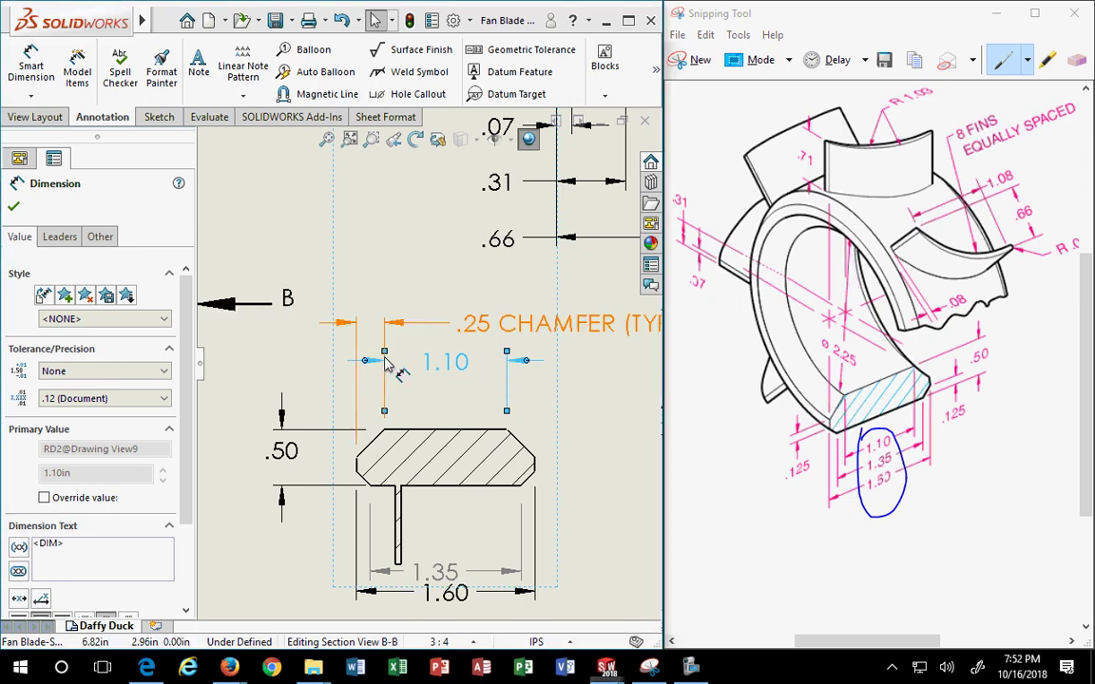
{"action": "left_click", "coordinate": [348, 370]}
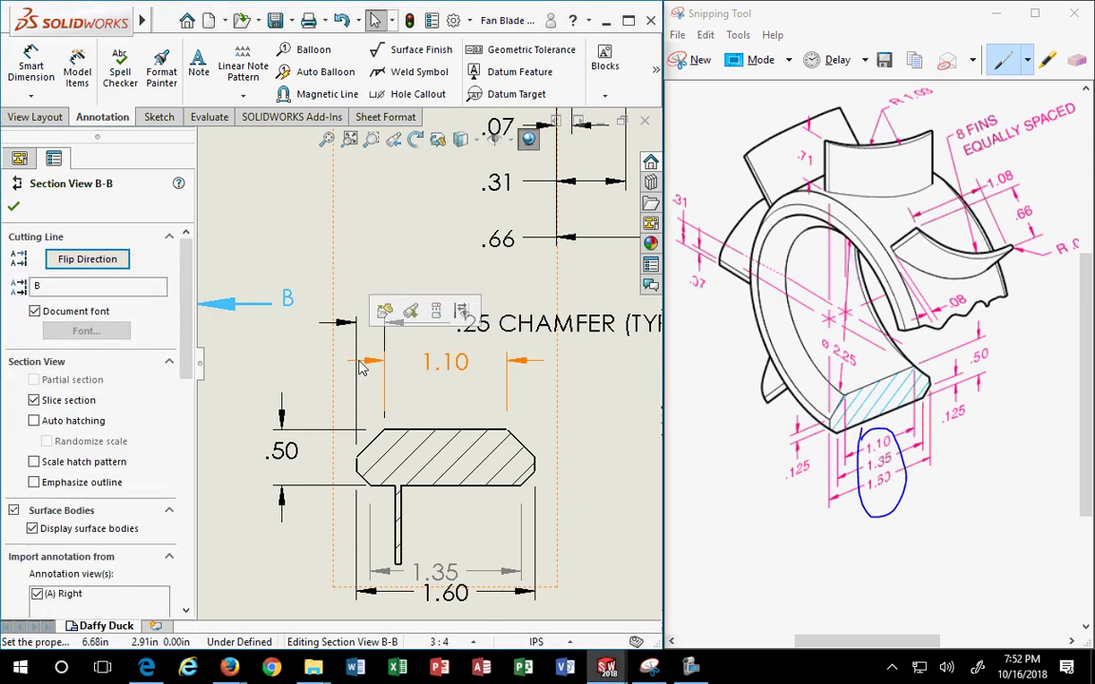
{"action": "scroll", "coordinate": [344, 372], "scroll_direction": "up", "scroll_amount": 1}
{"action": "scroll", "coordinate": [344, 372], "scroll_direction": "down", "scroll_amount": 2}
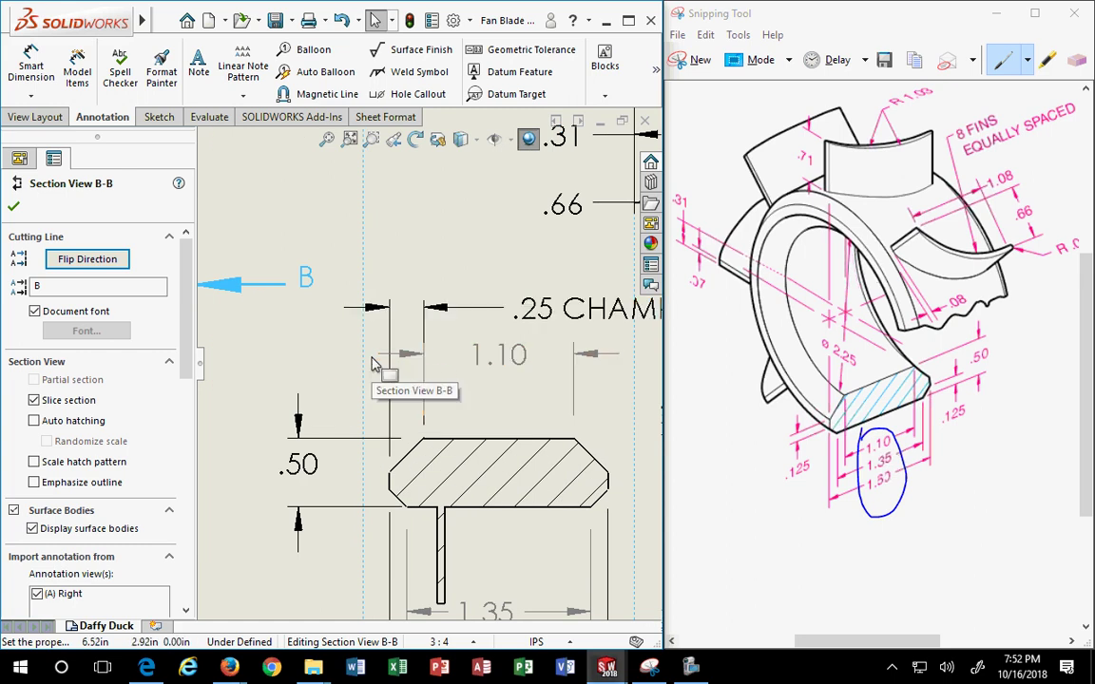
{"action": "left_click", "coordinate": [395, 360]}
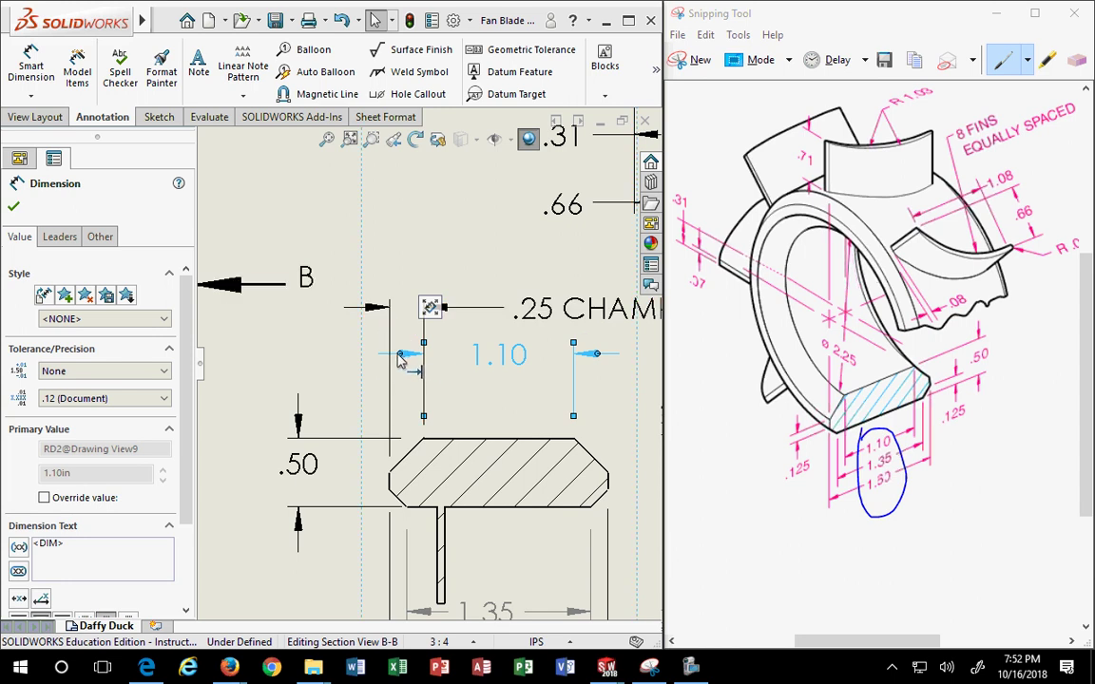
{"action": "left_click", "coordinate": [400, 354]}
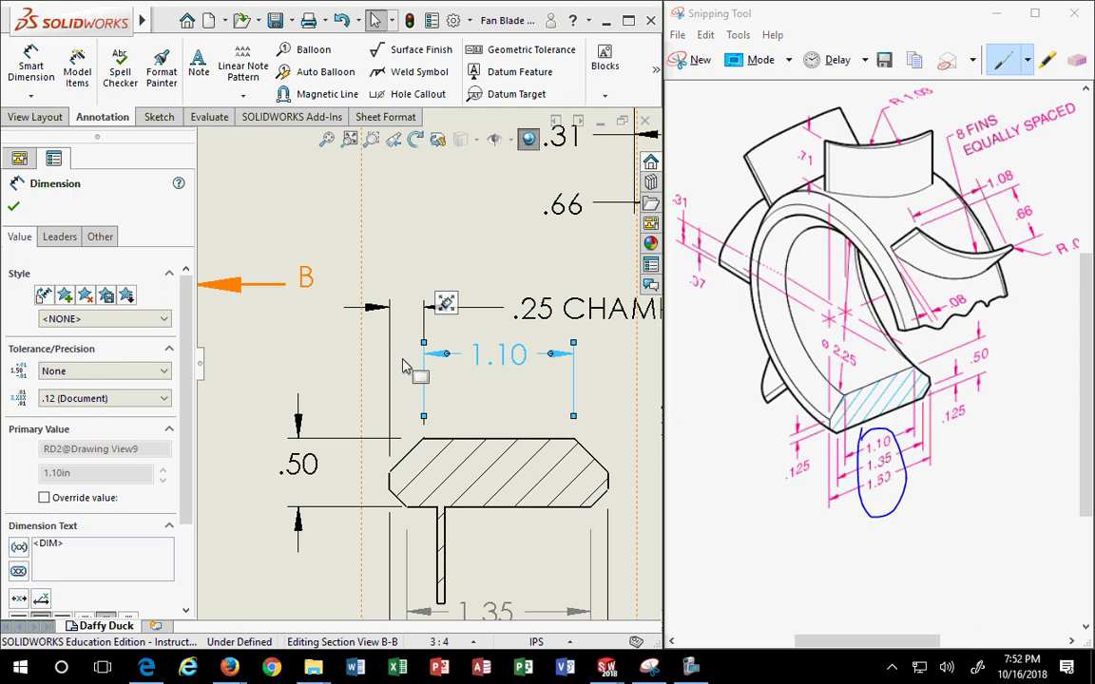
{"action": "scroll", "coordinate": [403, 367], "scroll_direction": "down", "scroll_amount": 1}
{"action": "scroll", "coordinate": [533, 394], "scroll_direction": "up", "scroll_amount": 4}
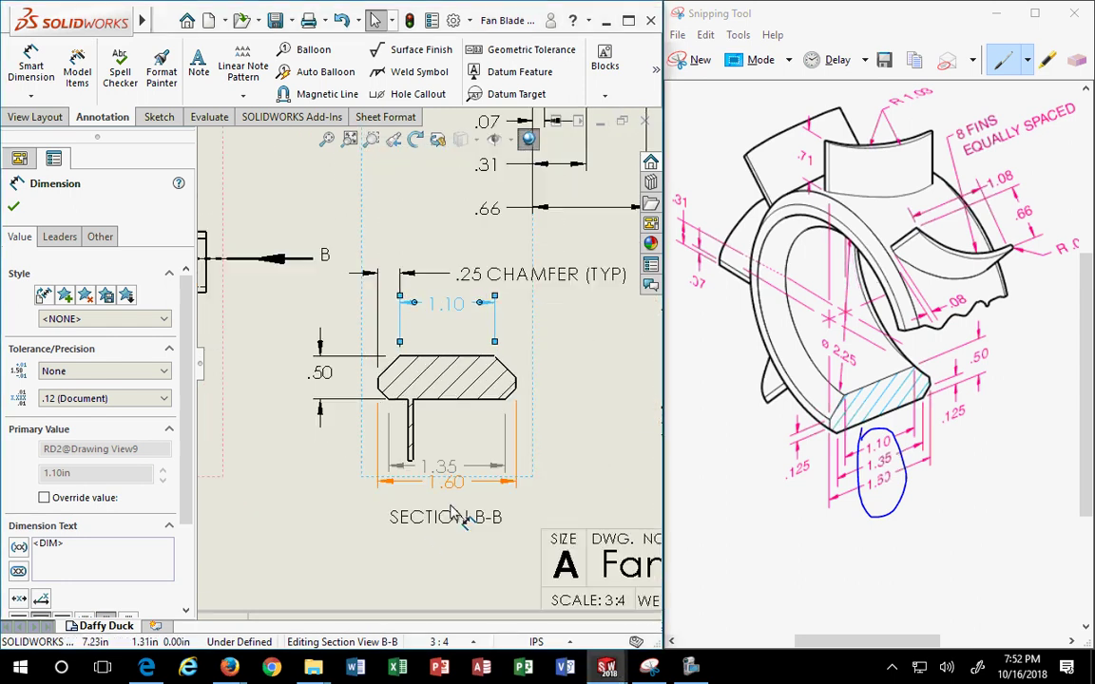
Flip the .50 dimension's arrows inside its extension lines and pull its text below them on a bent leader
{"action": "scroll", "coordinate": [322, 379], "scroll_direction": "down", "scroll_amount": 5}
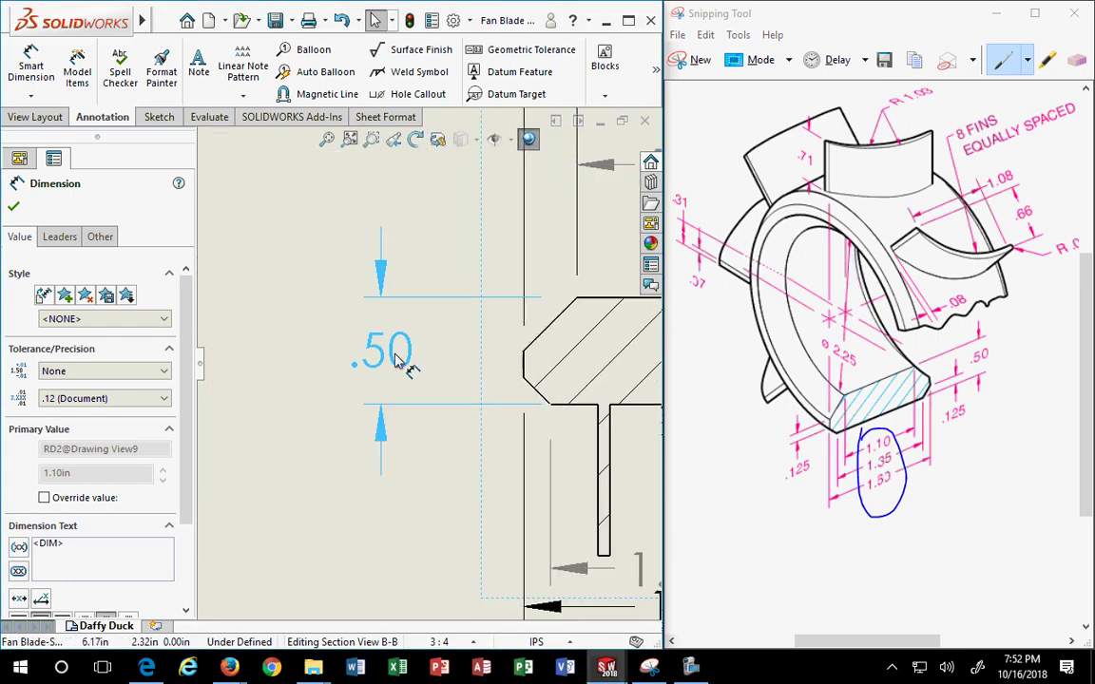
{"action": "left_click", "coordinate": [397, 359]}
{"action": "left_click", "coordinate": [384, 403]}
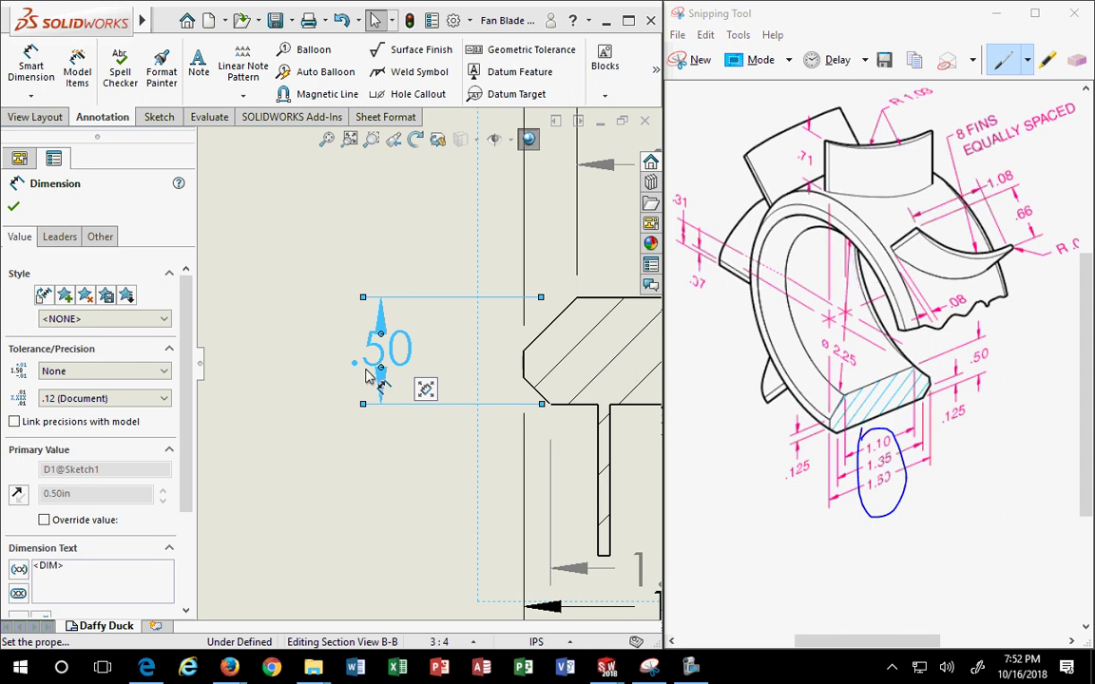
{"action": "left_click", "coordinate": [322, 357]}
{"action": "left_click", "coordinate": [378, 378]}
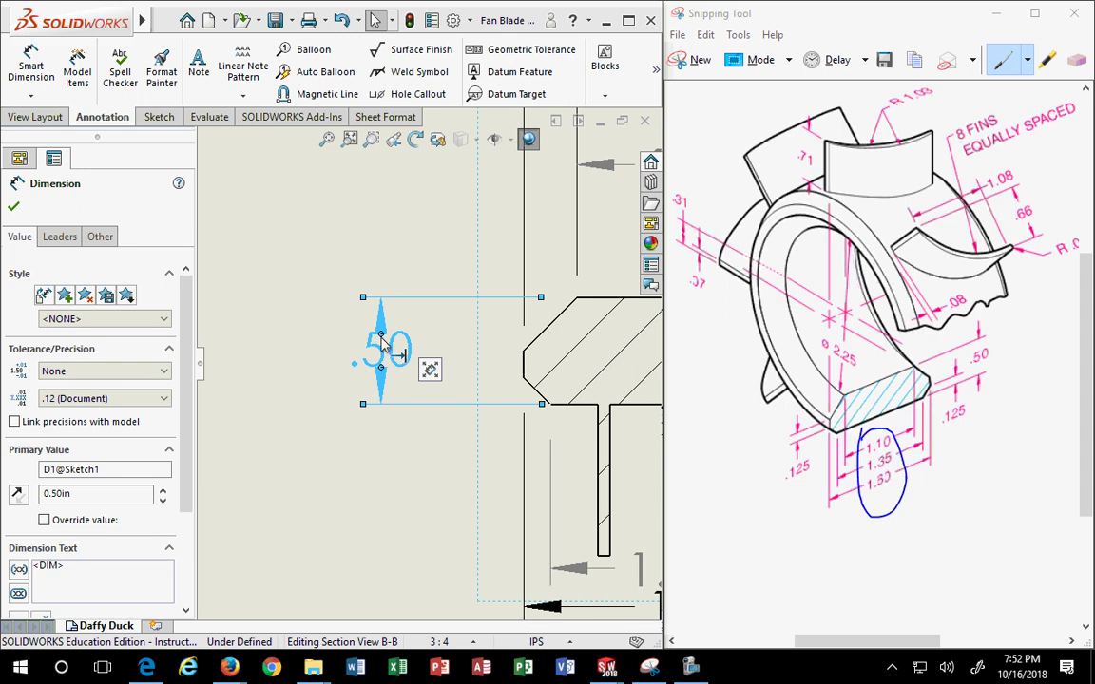
{"action": "left_click_drag", "start_coordinate": [388, 373], "coordinate": [396, 483]}
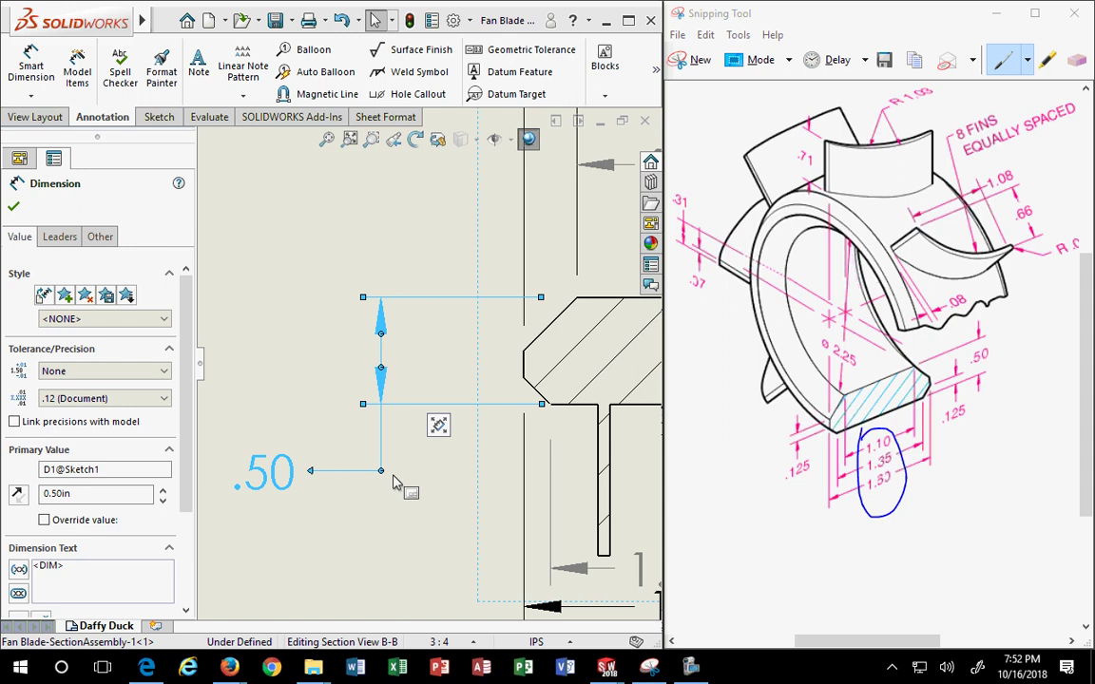
{"action": "scroll", "coordinate": [396, 483], "scroll_direction": "up", "scroll_amount": 4}
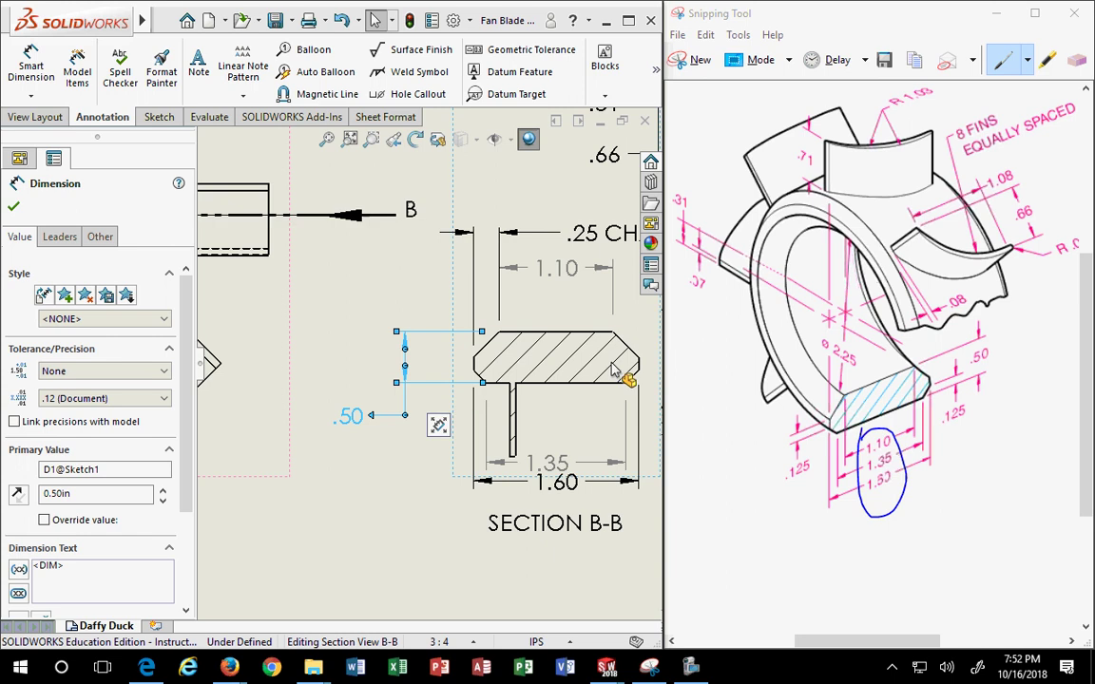
Move the .50 text back between its arrows, and return it below the extension lines on a bent leader
{"action": "left_click", "coordinate": [503, 279]}
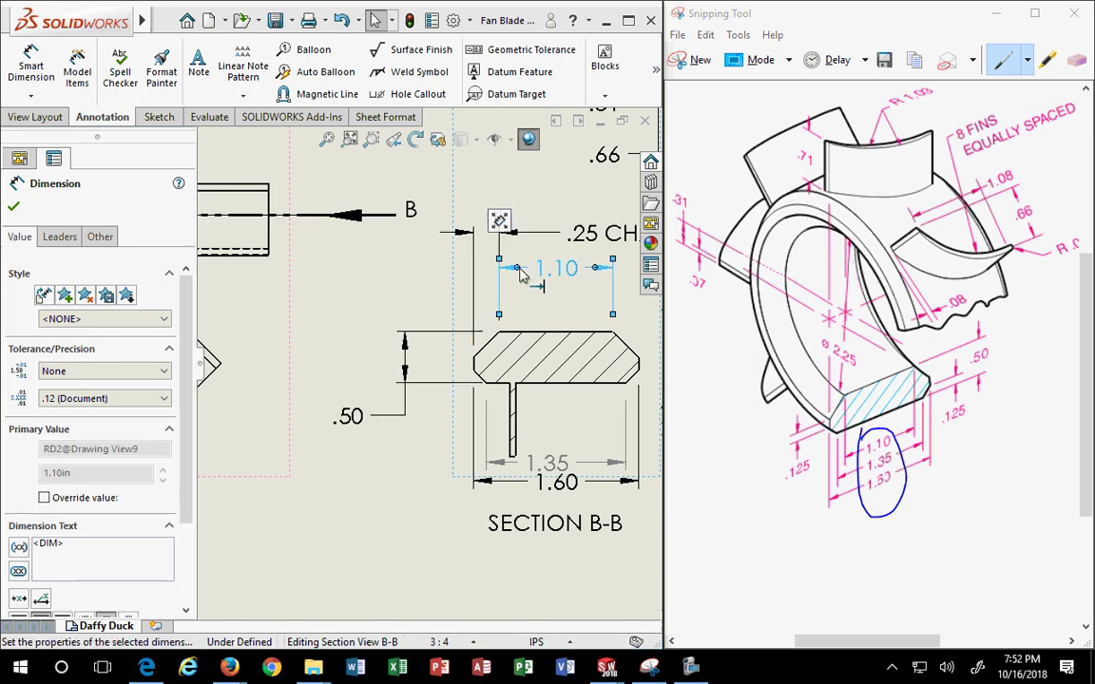
{"action": "left_click", "coordinate": [481, 268]}
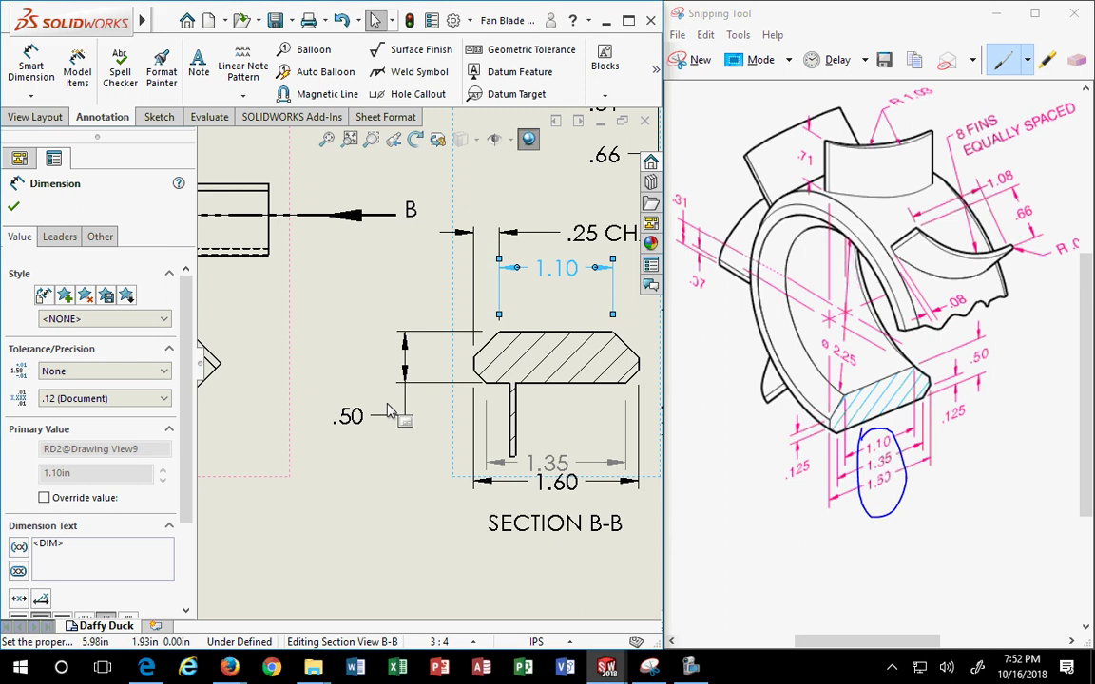
{"action": "scroll", "coordinate": [367, 420], "scroll_direction": "up", "scroll_amount": 2}
{"action": "left_click_drag", "start_coordinate": [357, 420], "coordinate": [425, 359]}
{"action": "left_click", "coordinate": [409, 351]}
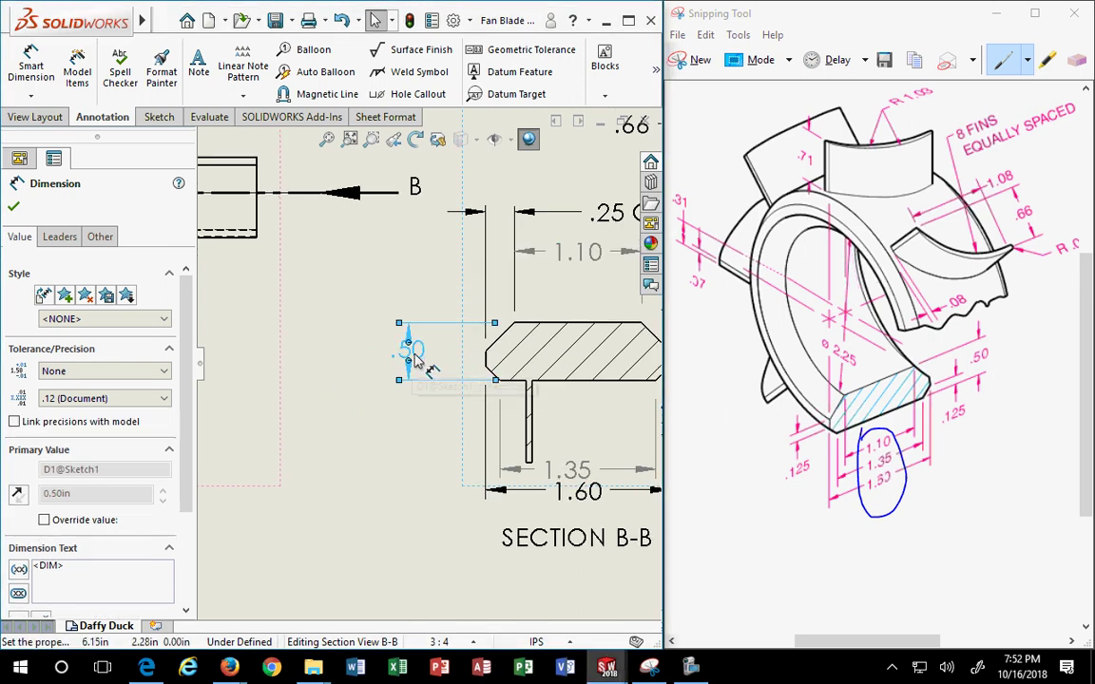
{"action": "left_click_drag", "start_coordinate": [414, 359], "coordinate": [446, 435]}
{"action": "left_click", "coordinate": [417, 518]}
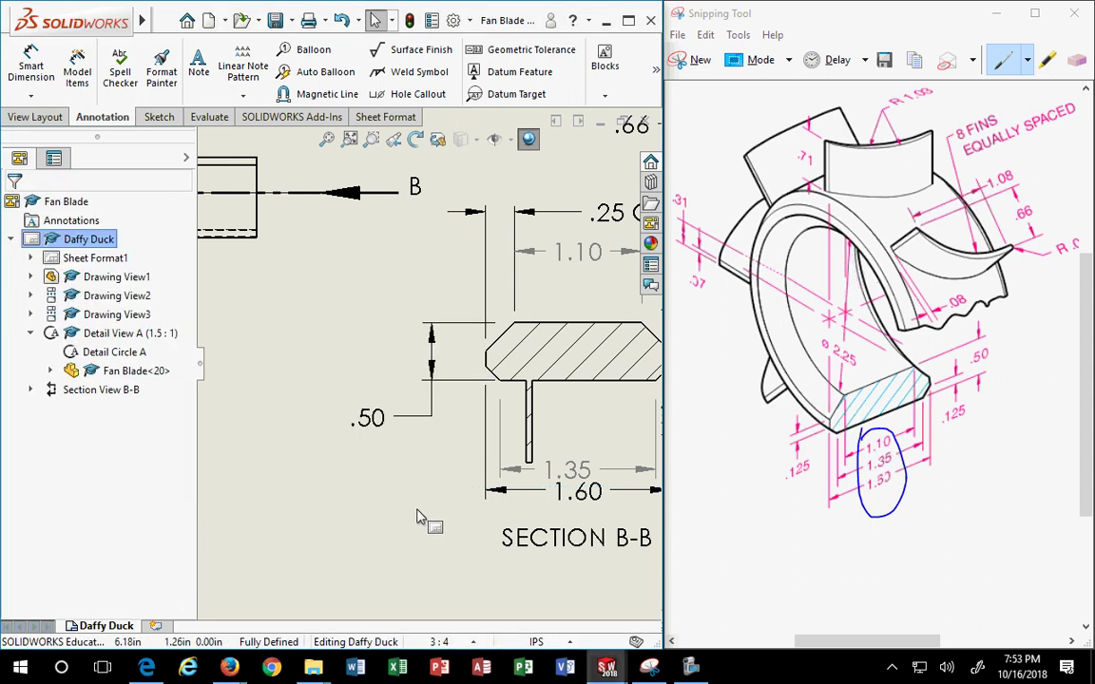
Space the 1.35 and 1.60 dimensions evenly below the fin in Section B-B, with the SECTION B-B label centered beneath them
{"action": "scroll", "coordinate": [423, 518], "scroll_direction": "up", "scroll_amount": 2}
{"action": "scroll", "coordinate": [435, 375], "scroll_direction": "down", "scroll_amount": 4}
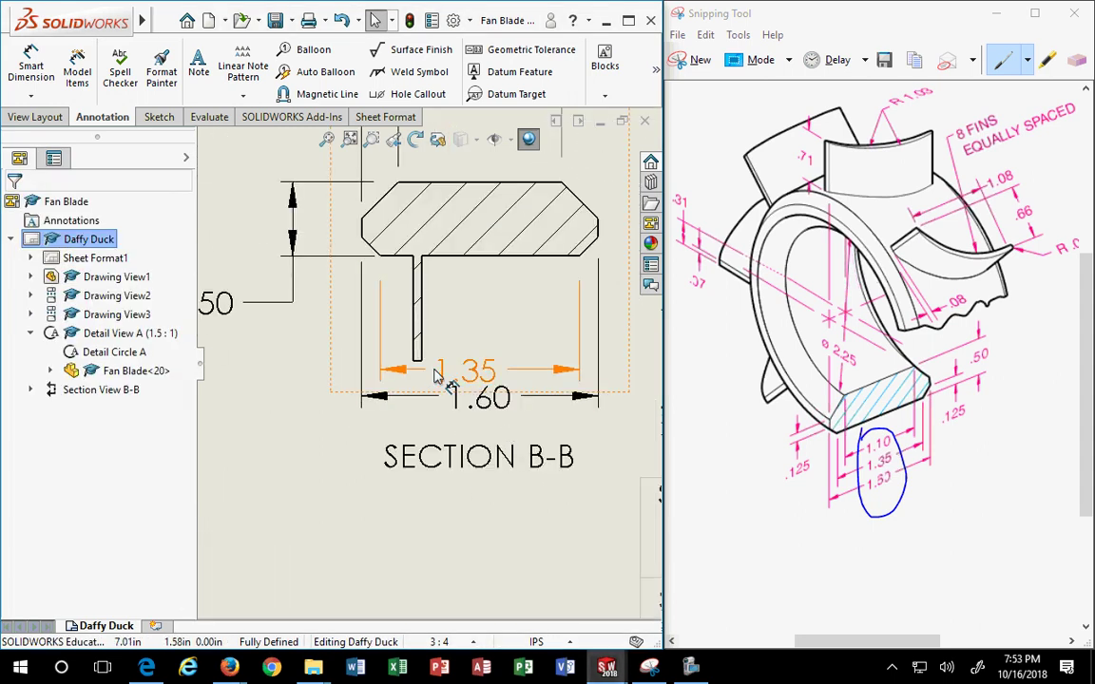
{"action": "left_click_drag", "start_coordinate": [466, 460], "coordinate": [487, 571]}
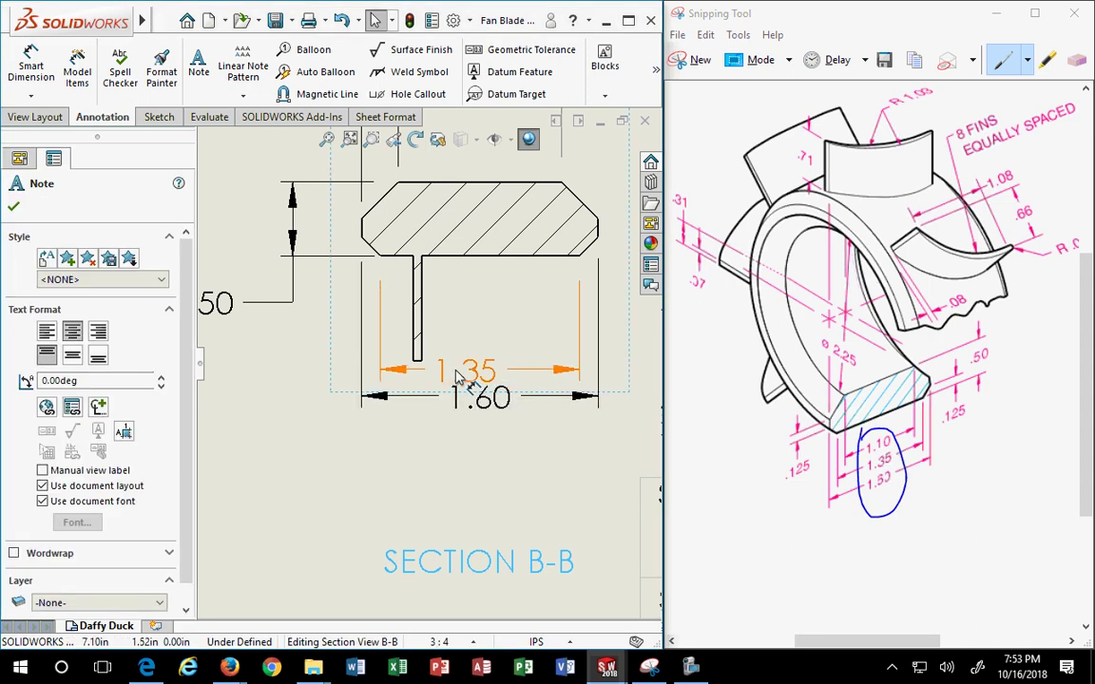
{"action": "left_click_drag", "start_coordinate": [457, 397], "coordinate": [488, 474]}
{"action": "left_click_drag", "start_coordinate": [461, 373], "coordinate": [476, 425]}
{"action": "left_click_drag", "start_coordinate": [487, 470], "coordinate": [487, 521]}
{"action": "mouse_move", "coordinate": [475, 433]}
{"action": "left_mouse_down"}
{"action": "mouse_move", "coordinate": [476, 470]}
{"action": "mouse_move", "coordinate": [493, 438]}
{"action": "mouse_move", "coordinate": [489, 419]}
{"action": "mouse_move", "coordinate": [473, 428]}
{"action": "mouse_move", "coordinate": [480, 397]}
{"action": "mouse_move", "coordinate": [487, 434]}
{"action": "mouse_move", "coordinate": [490, 420]}
{"action": "left_mouse_up"}
{"action": "left_click_drag", "start_coordinate": [475, 511], "coordinate": [484, 462]}
{"action": "left_click", "coordinate": [485, 513]}
{"action": "left_click_drag", "start_coordinate": [479, 561], "coordinate": [479, 525]}
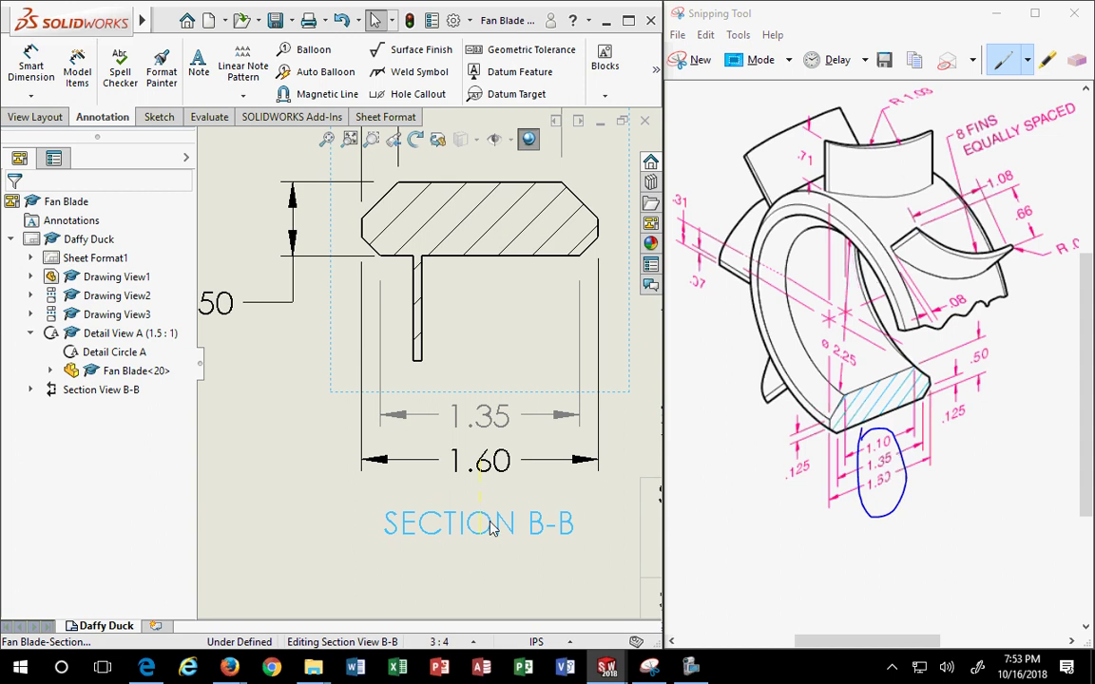
{"action": "left_click", "coordinate": [355, 501]}
Reposition Section View B-B slightly closer to the title block, keeping its dimensions and label clear of the block
{"action": "scroll", "coordinate": [368, 498], "scroll_direction": "down", "scroll_amount": 1}
{"action": "scroll", "coordinate": [375, 484], "scroll_direction": "up", "scroll_amount": 5}
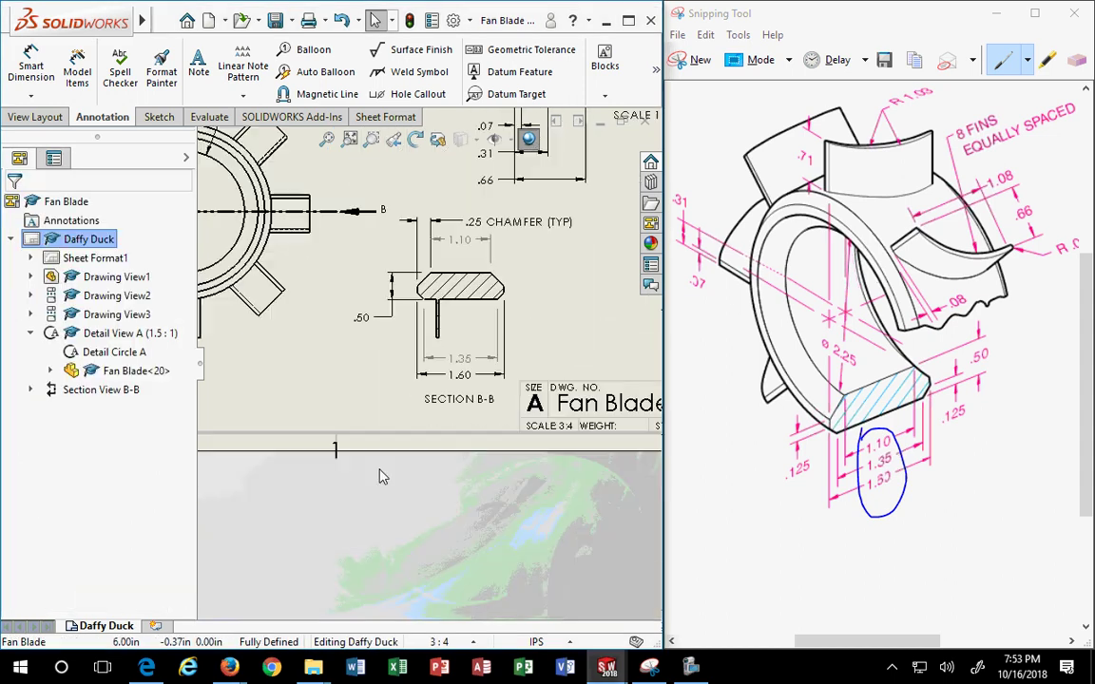
{"action": "scroll", "coordinate": [485, 365], "scroll_direction": "down", "scroll_amount": 2}
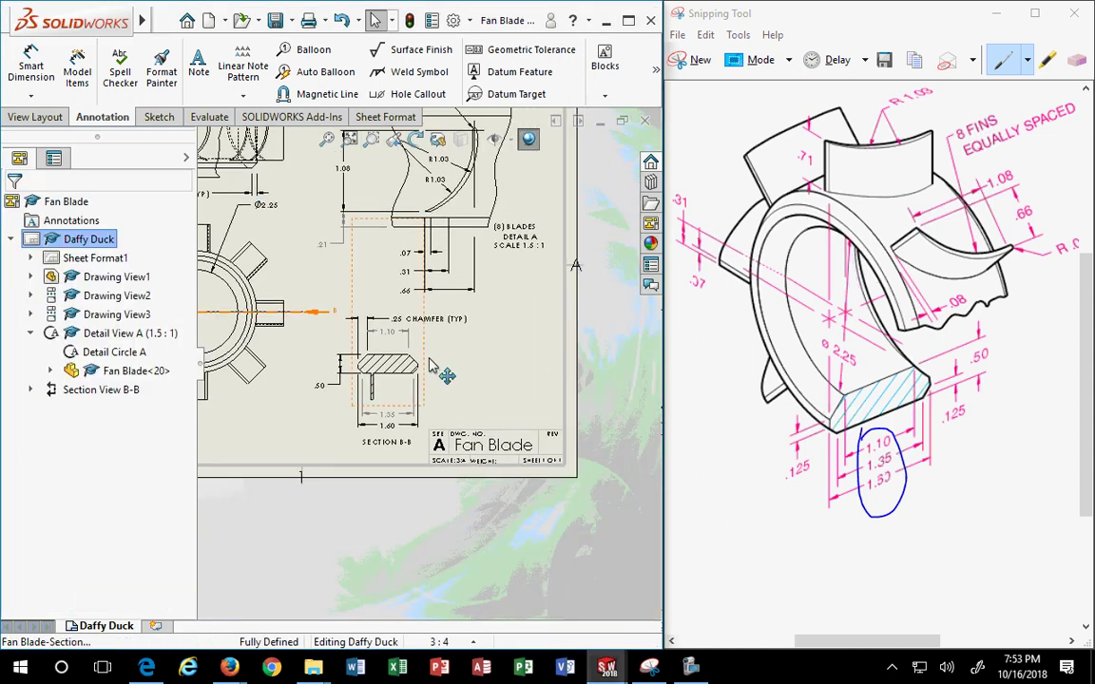
{"action": "left_click", "coordinate": [452, 366]}
{"action": "left_click_drag", "start_coordinate": [474, 361], "coordinate": [518, 371]}
{"action": "scroll", "coordinate": [494, 432], "scroll_direction": "down", "scroll_amount": 1}
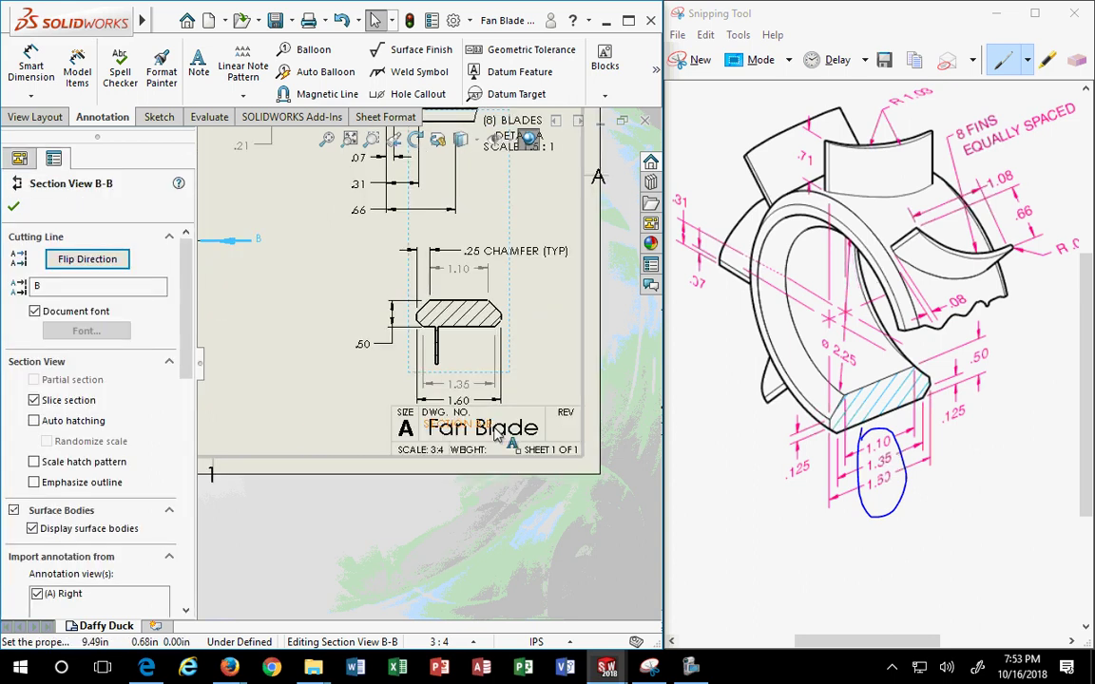
{"action": "scroll", "coordinate": [494, 432], "scroll_direction": "up", "scroll_amount": 1}
{"action": "mouse_move", "coordinate": [496, 347]}
{"action": "left_mouse_down"}
{"action": "mouse_move", "coordinate": [387, 343]}
{"action": "mouse_move", "coordinate": [403, 345]}
{"action": "mouse_move", "coordinate": [390, 373]}
{"action": "left_mouse_up"}
{"action": "scroll", "coordinate": [397, 352], "scroll_direction": "up", "scroll_amount": 1}
{"action": "scroll", "coordinate": [392, 361], "scroll_direction": "down", "scroll_amount": 2}
{"action": "scroll", "coordinate": [390, 373], "scroll_direction": "down", "scroll_amount": 2}
{"action": "scroll", "coordinate": [427, 307], "scroll_direction": "up", "scroll_amount": 1}
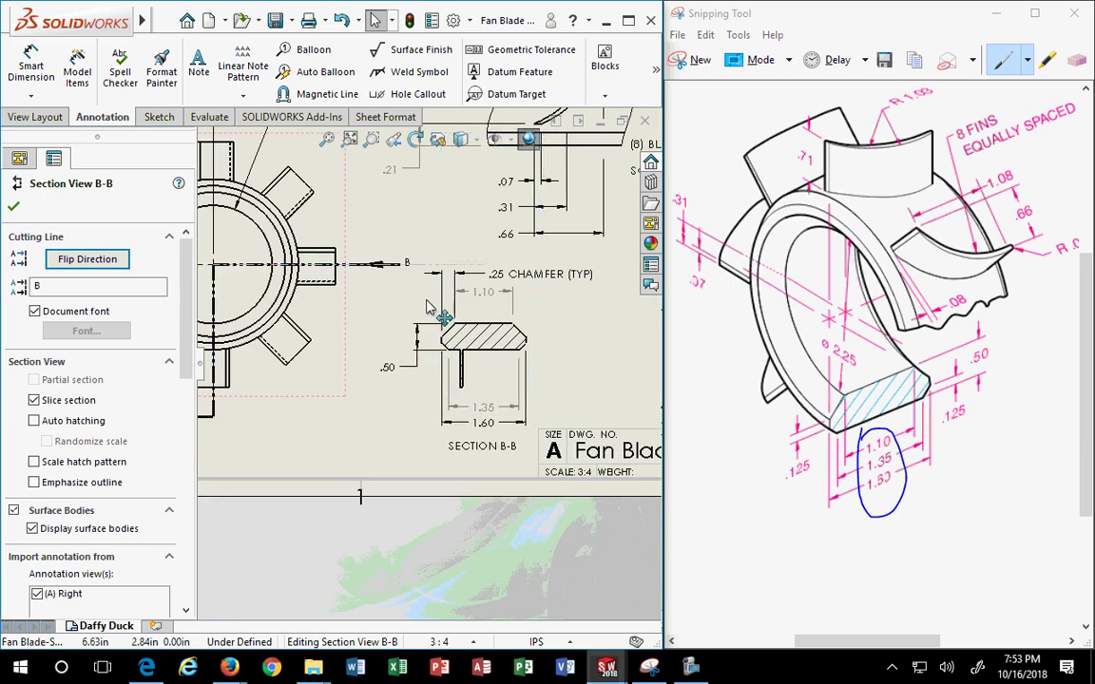
{"action": "left_click_drag", "start_coordinate": [427, 307], "coordinate": [436, 307]}
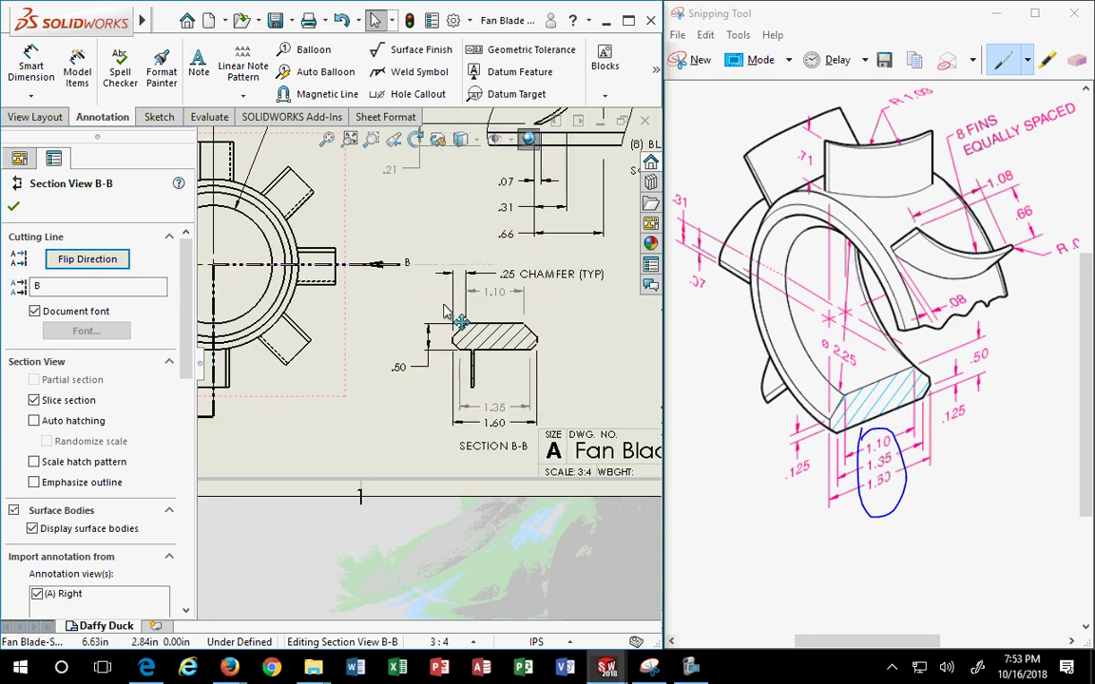
{"action": "left_click", "coordinate": [603, 361]}
Move Detail View A slightly up and toward the sheet's right border
{"action": "scroll", "coordinate": [531, 321], "scroll_direction": "up", "scroll_amount": 4}
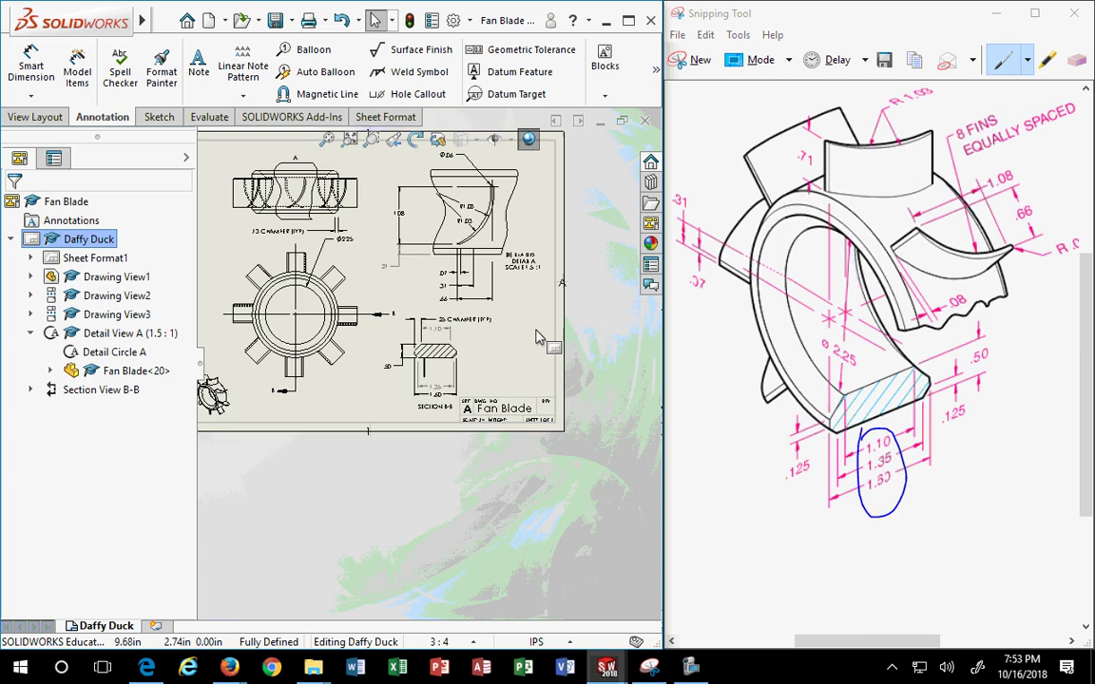
{"action": "scroll", "coordinate": [538, 337], "scroll_direction": "up", "scroll_amount": 1}
{"action": "left_click", "coordinate": [481, 277]}
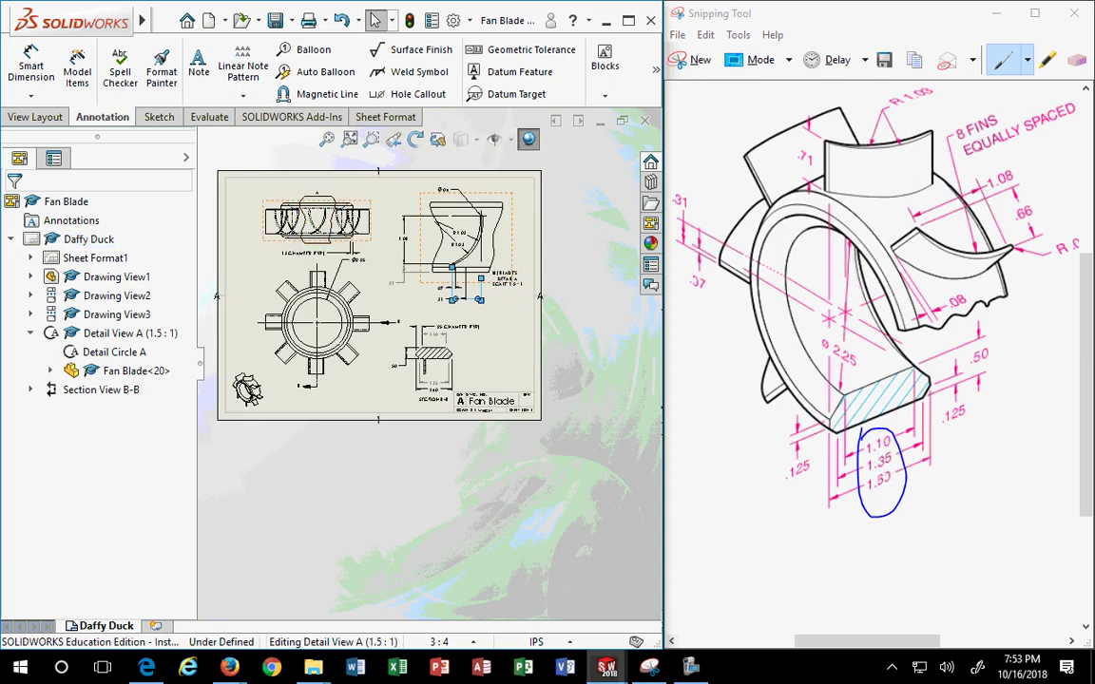
{"action": "left_click", "coordinate": [514, 208]}
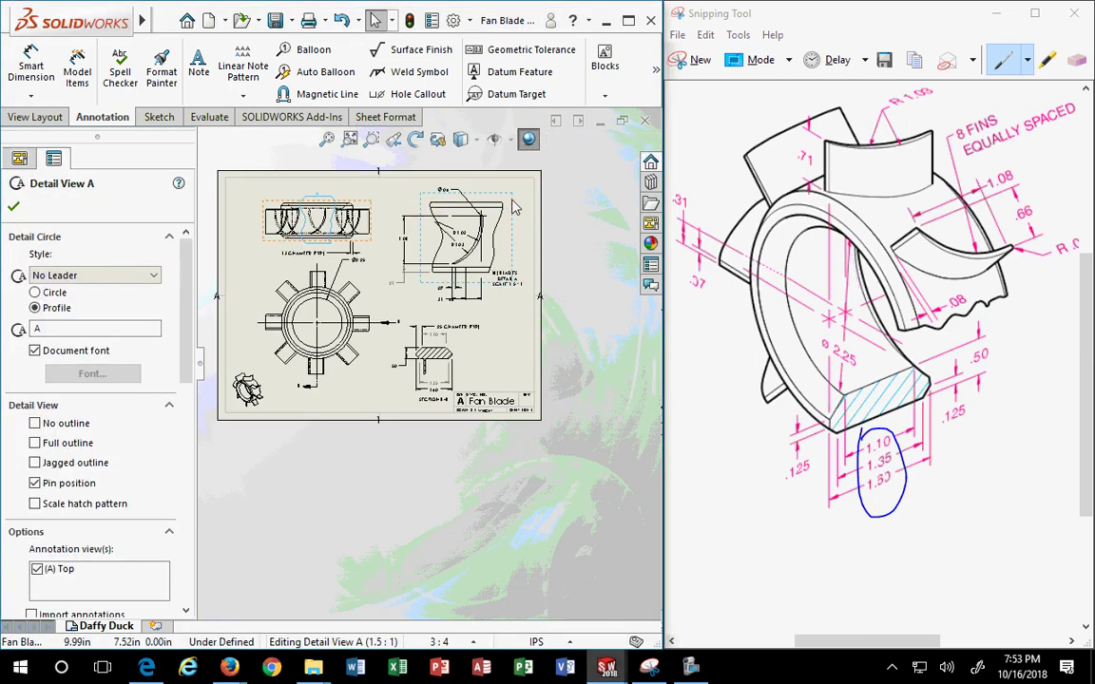
{"action": "scroll", "coordinate": [438, 242], "scroll_direction": "down", "scroll_amount": 3}
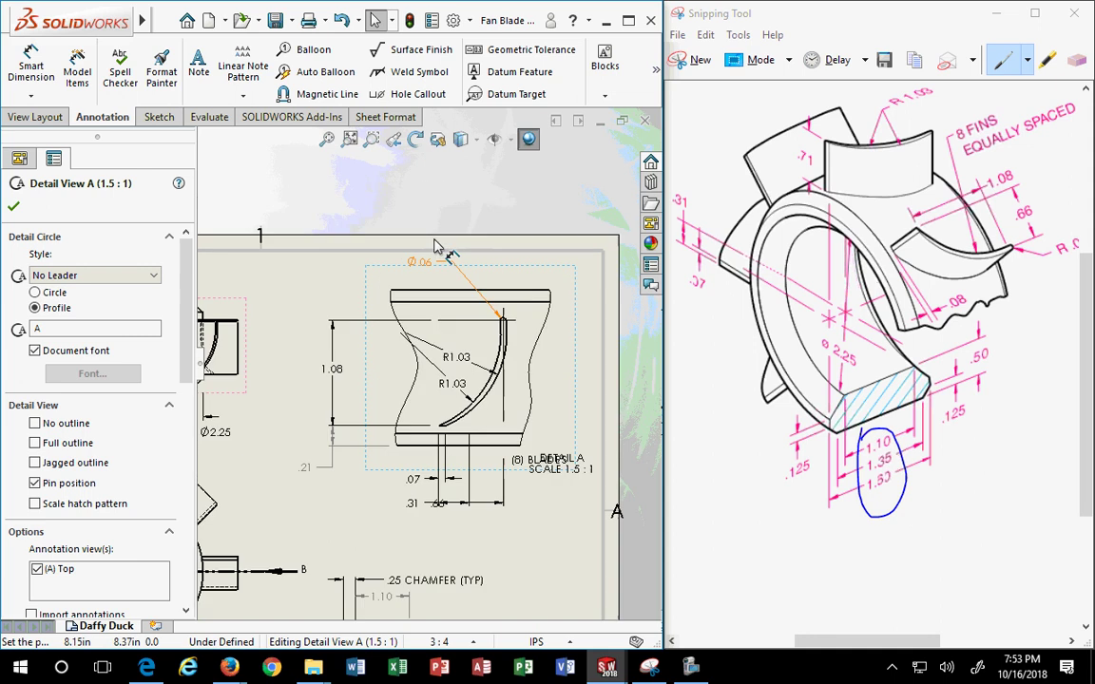
Move the Ø.06 dimension to the upper right of the blade tip and place the (8) BLADES note above the DETAIL A label
{"action": "left_click_drag", "start_coordinate": [435, 245], "coordinate": [568, 278]}
{"action": "scroll", "coordinate": [560, 367], "scroll_direction": "down", "scroll_amount": 3}
{"action": "scroll", "coordinate": [514, 484], "scroll_direction": "up", "scroll_amount": 4}
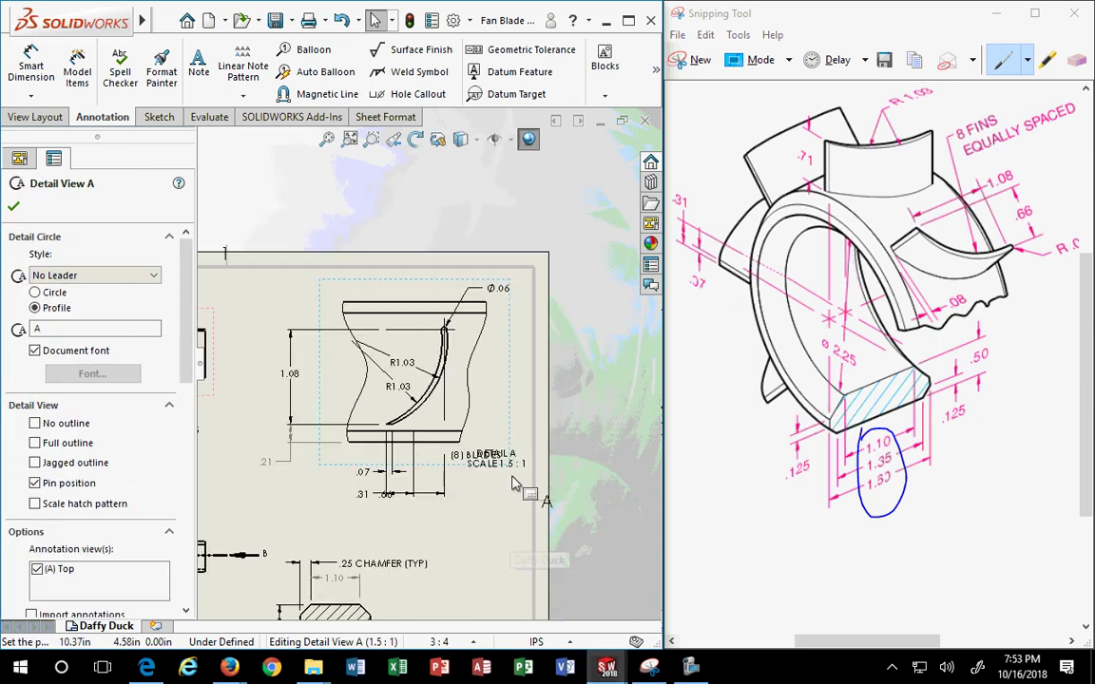
{"action": "scroll", "coordinate": [513, 485], "scroll_direction": "down", "scroll_amount": 3}
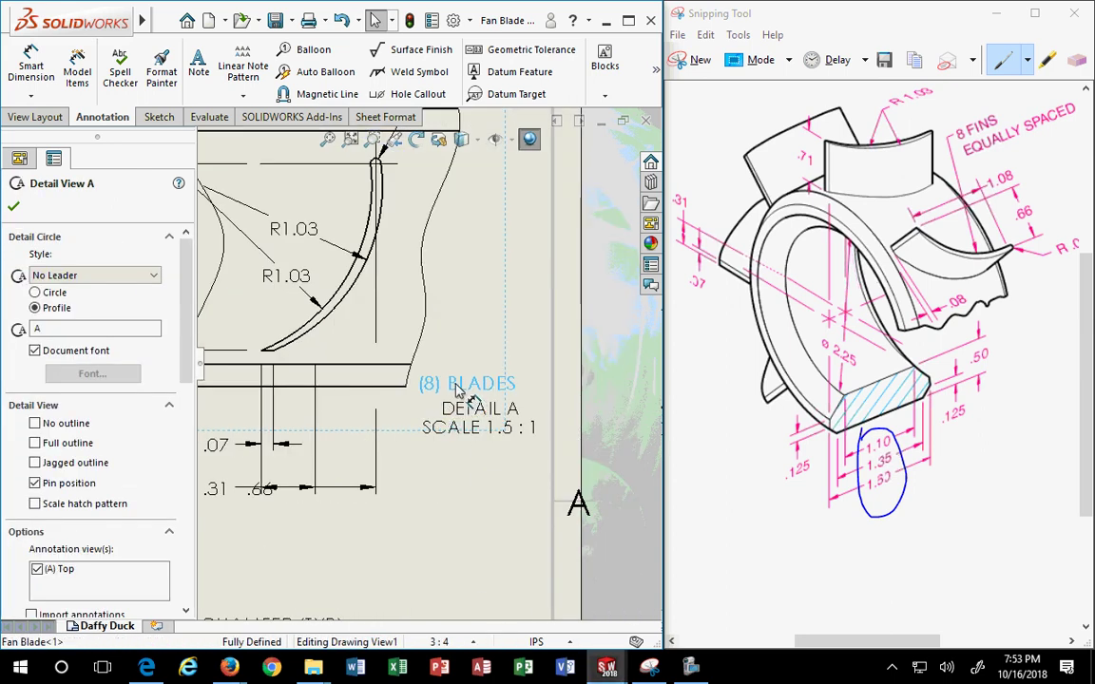
{"action": "left_click", "coordinate": [459, 385]}
{"action": "left_click", "coordinate": [491, 467]}
{"action": "scroll", "coordinate": [478, 511], "scroll_direction": "up", "scroll_amount": 2}
{"action": "scroll", "coordinate": [354, 501], "scroll_direction": "up", "scroll_amount": 1}
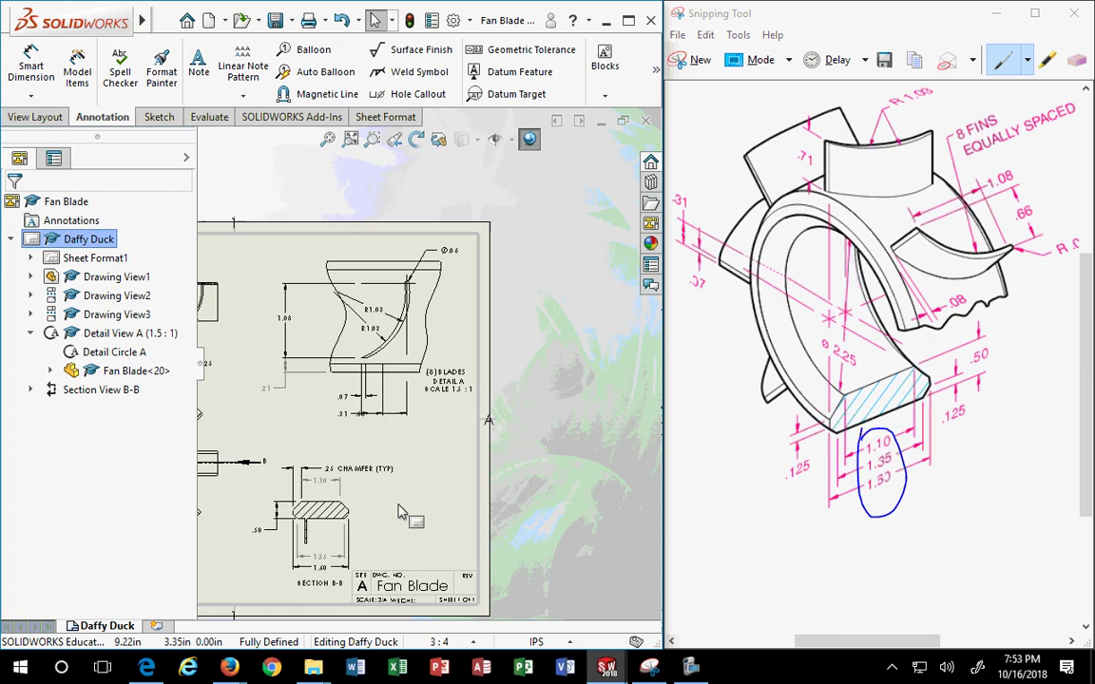
Move the .66 dimension below the .31 dimension in Detail A, centering its text between the extension lines
{"action": "scroll", "coordinate": [365, 504], "scroll_direction": "down", "scroll_amount": 6}
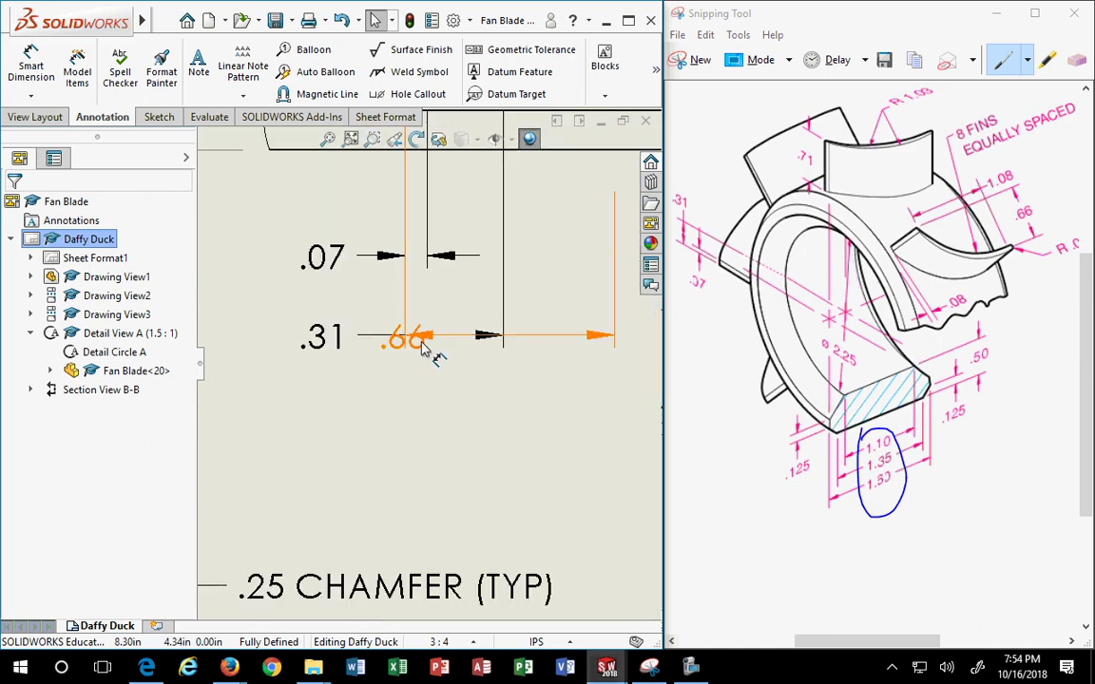
{"action": "left_click_drag", "start_coordinate": [414, 342], "coordinate": [521, 404]}
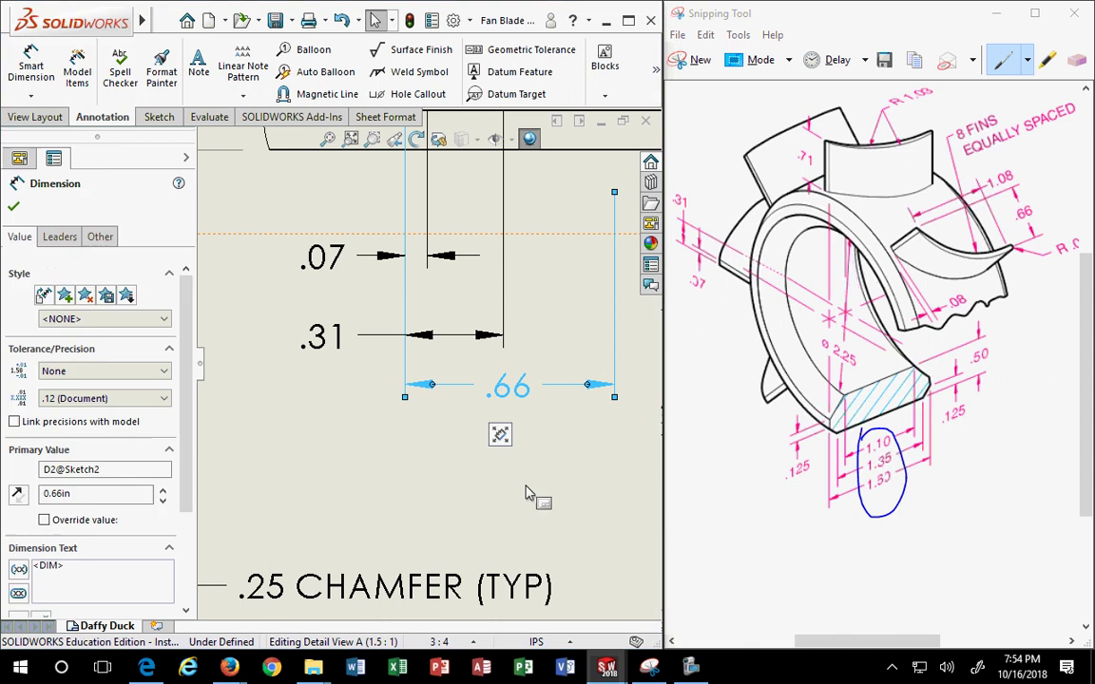
{"action": "left_click", "coordinate": [525, 488]}
{"action": "scroll", "coordinate": [525, 488], "scroll_direction": "up", "scroll_amount": 8}
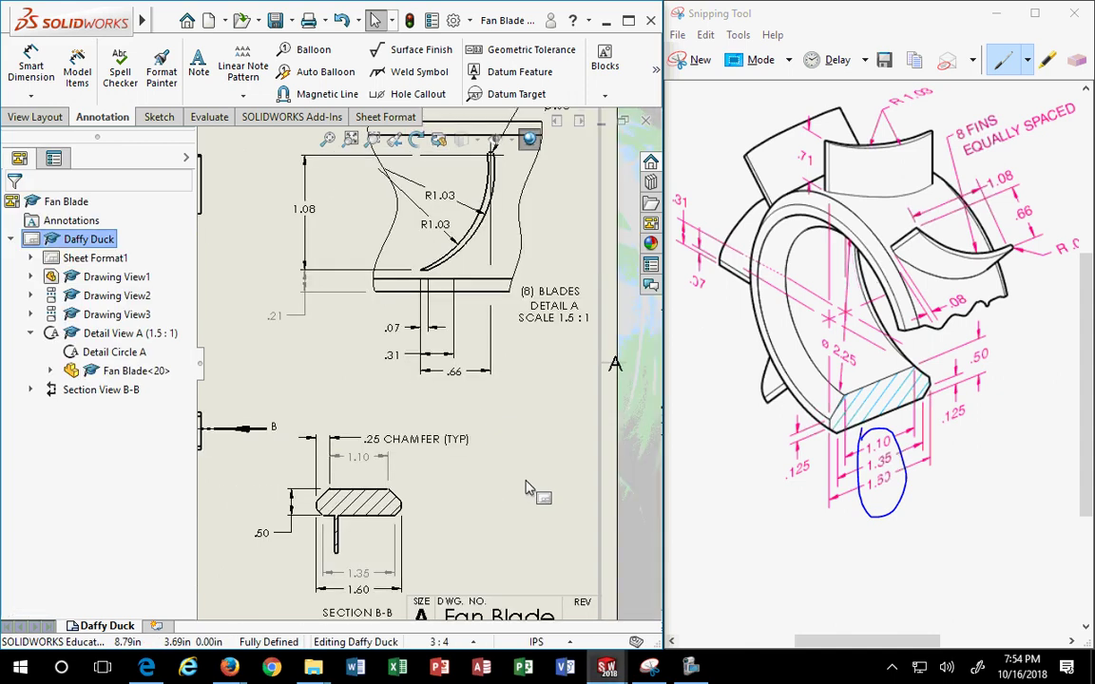
Shift Section View B-B slightly away from the title block
{"action": "left_click", "coordinate": [413, 406]}
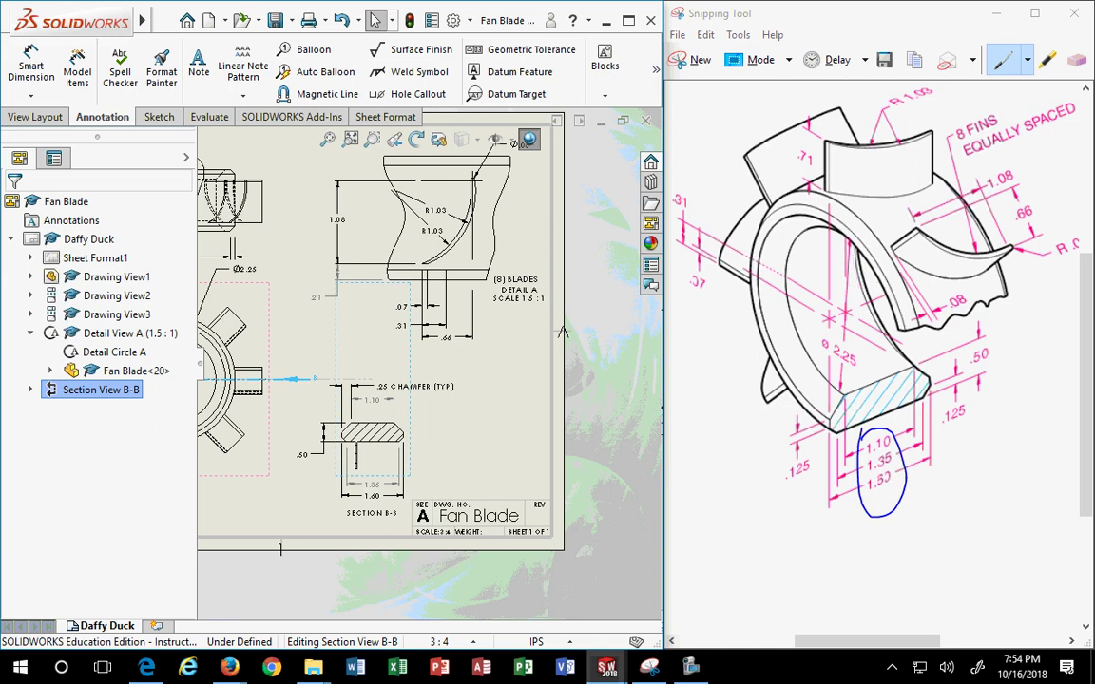
{"action": "scroll", "coordinate": [463, 453], "scroll_direction": "down", "scroll_amount": 4}
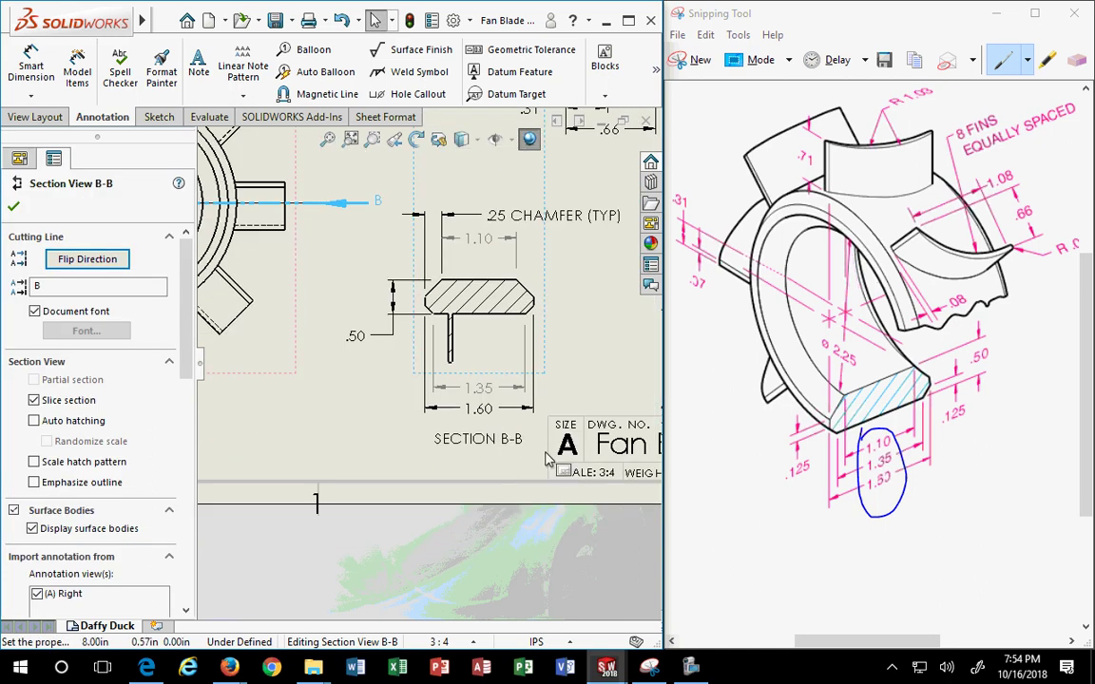
Move the isometric view to the open area above the title block and shift the circular front view with its aligned views slightly left
{"action": "scroll", "coordinate": [550, 458], "scroll_direction": "up", "scroll_amount": 5}
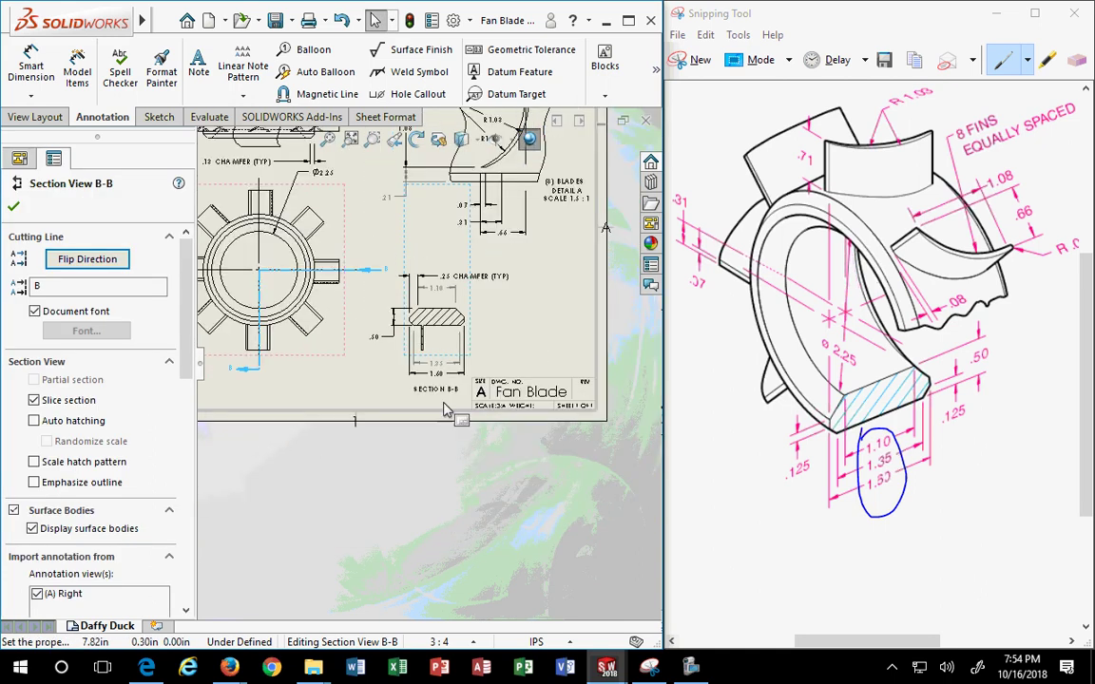
{"action": "left_click", "coordinate": [337, 273]}
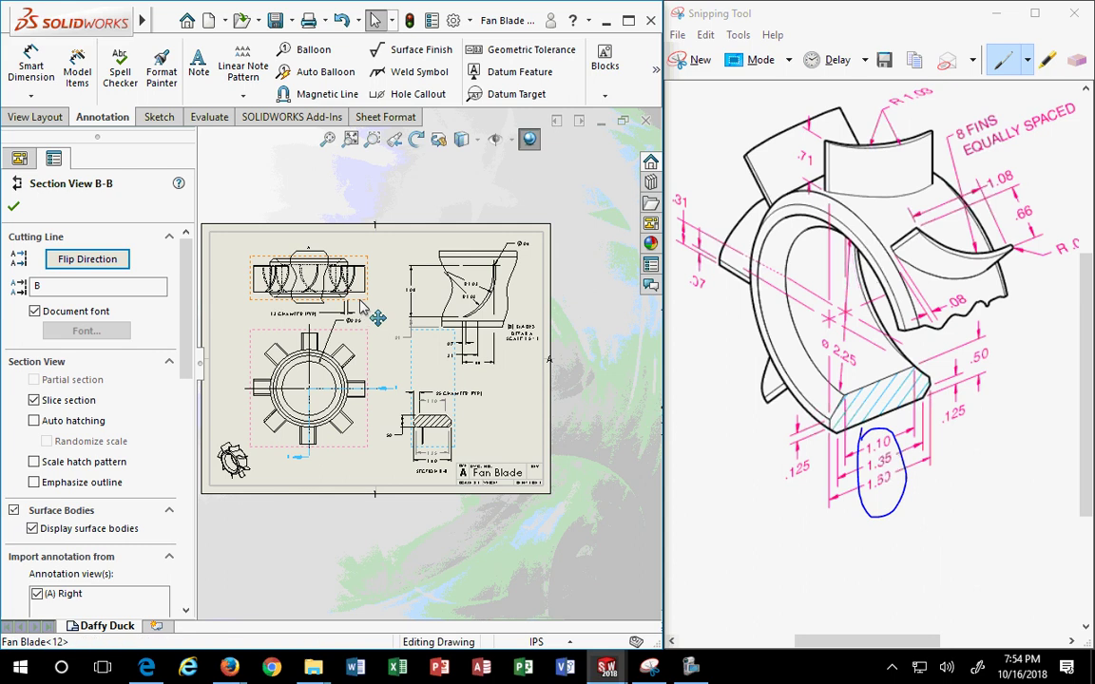
{"action": "scroll", "coordinate": [354, 421], "scroll_direction": "down", "scroll_amount": 1}
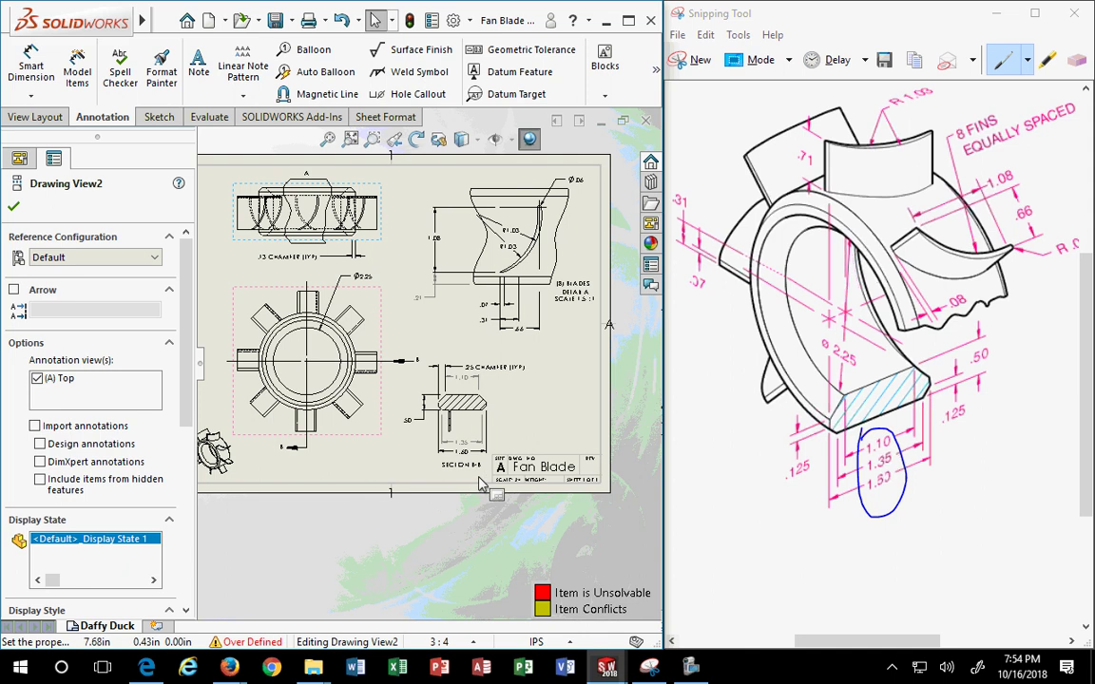
{"action": "scroll", "coordinate": [494, 442], "scroll_direction": "down", "scroll_amount": 1}
{"action": "scroll", "coordinate": [477, 462], "scroll_direction": "up", "scroll_amount": 2}
{"action": "scroll", "coordinate": [477, 462], "scroll_direction": "down", "scroll_amount": 1}
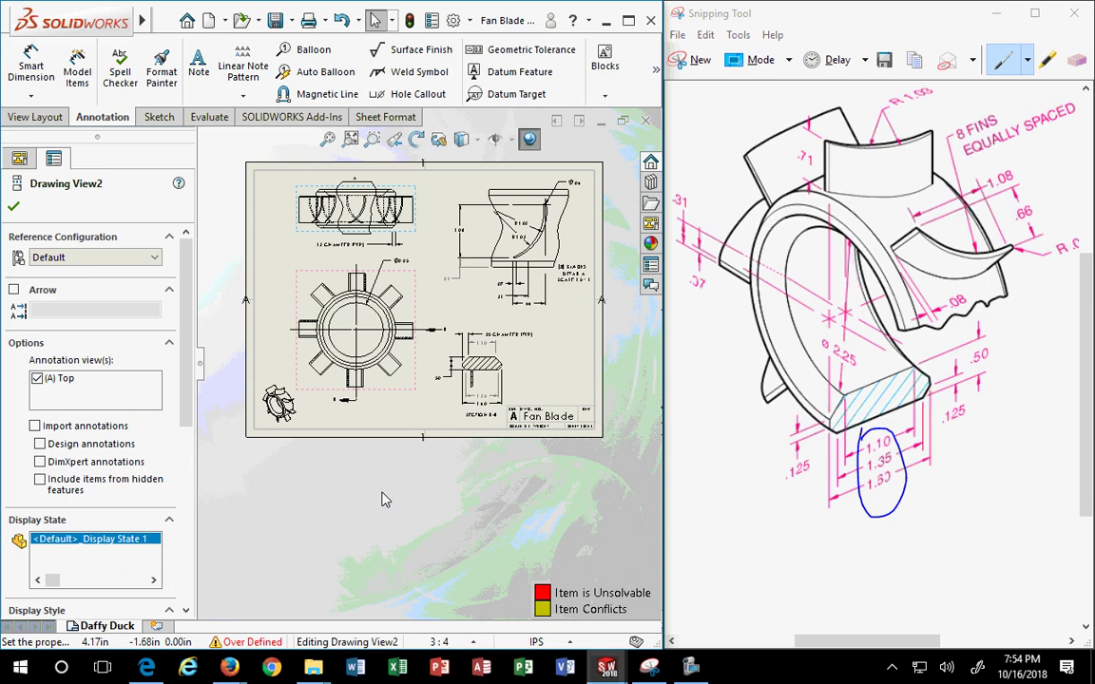
{"action": "scroll", "coordinate": [371, 461], "scroll_direction": "down", "scroll_amount": 3}
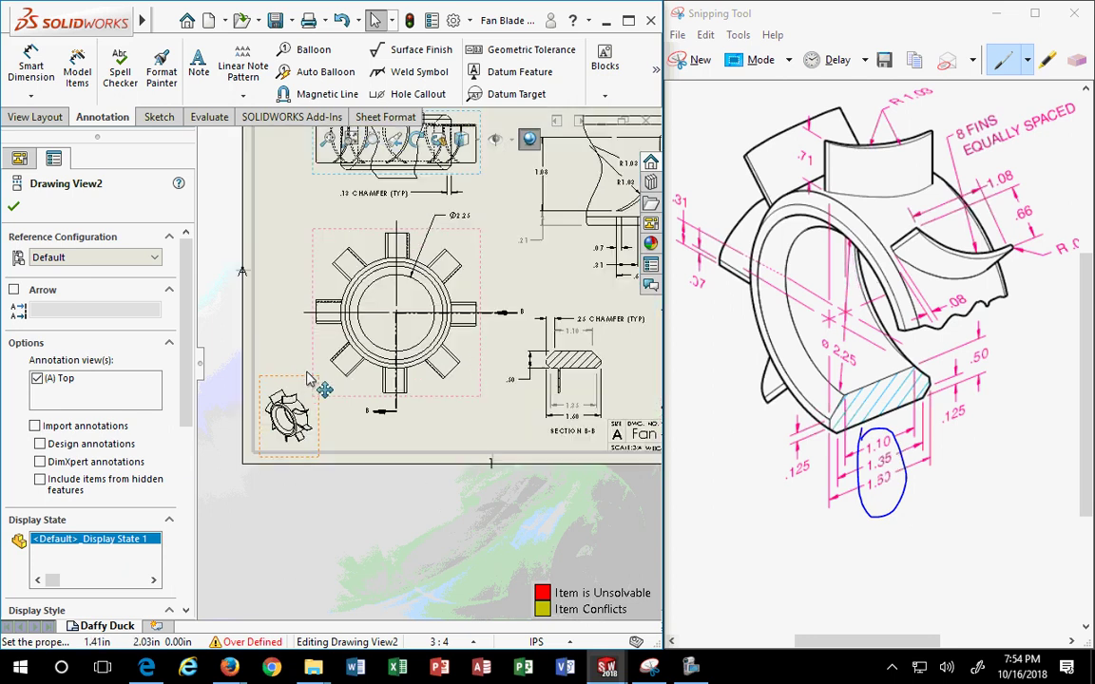
{"action": "key", "text": "f"}
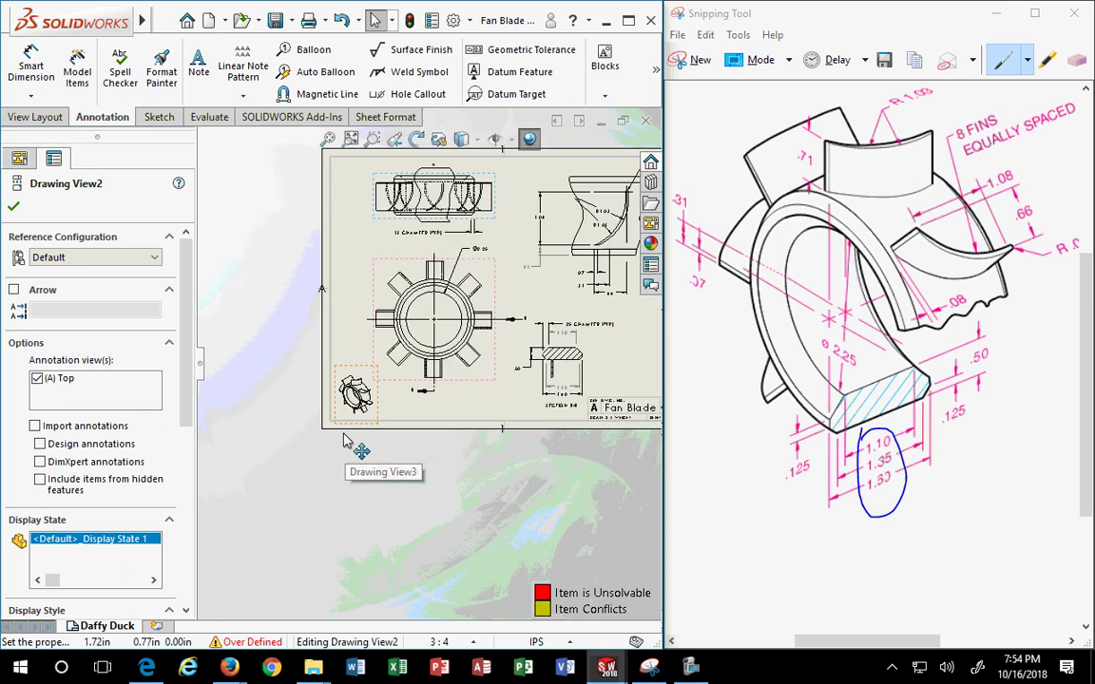
{"action": "mouse_move", "coordinate": [691, 418]}
{"action": "left_mouse_down"}
{"action": "mouse_move", "coordinate": [618, 375]}
{"action": "mouse_move", "coordinate": [570, 328]}
{"action": "left_mouse_up"}
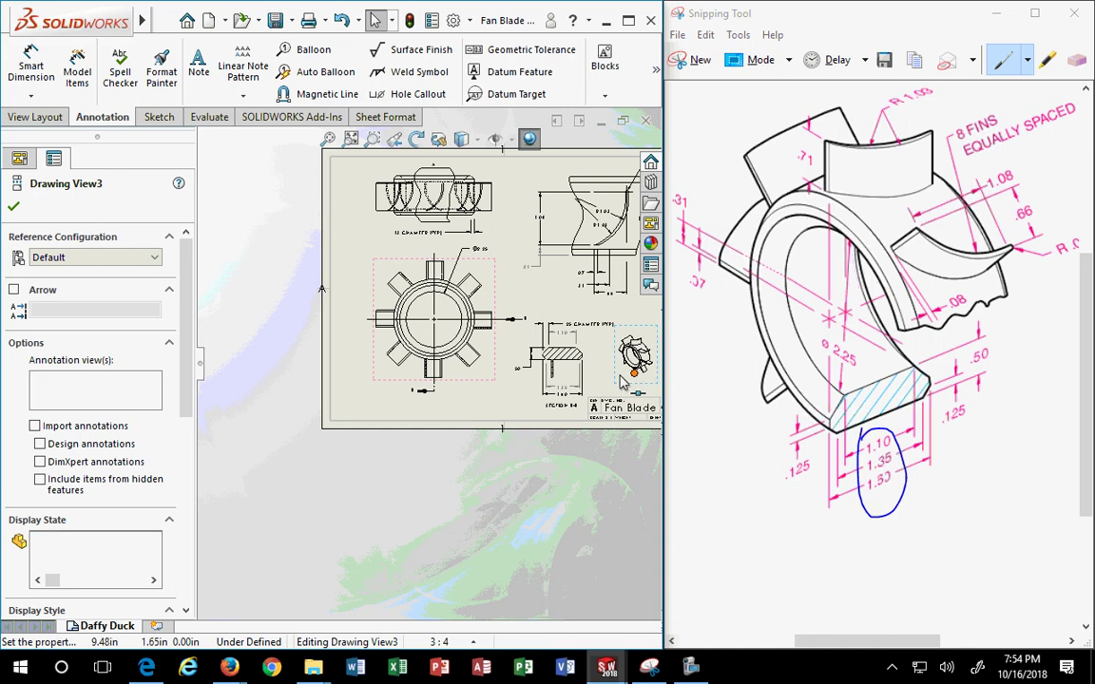
{"action": "key", "text": "f"}
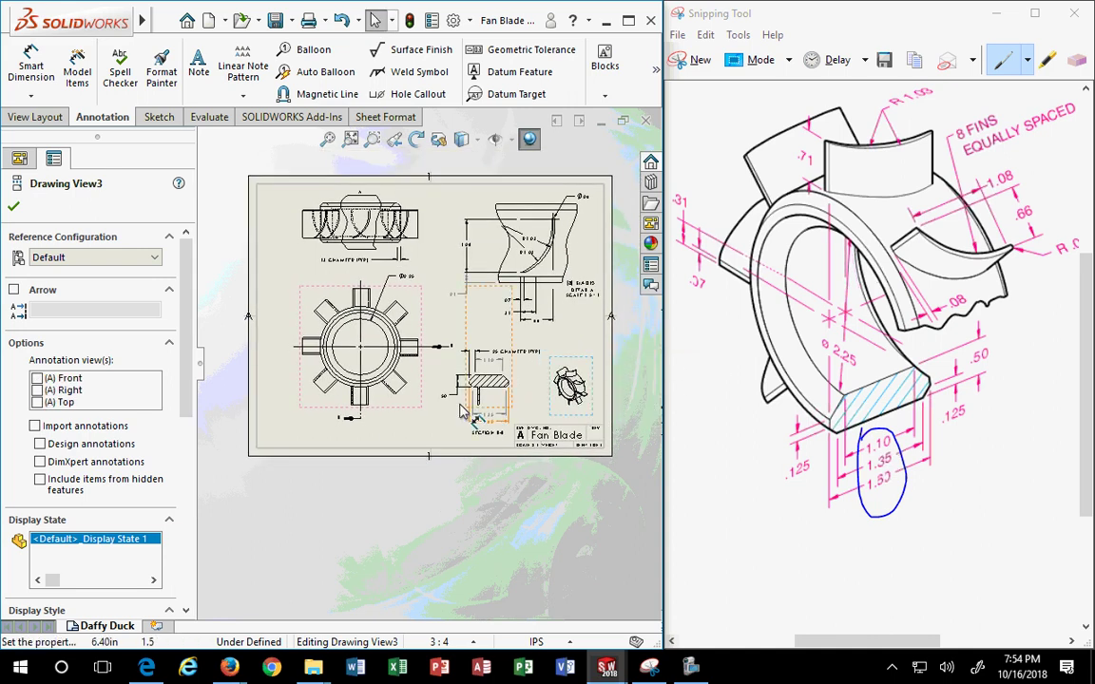
{"action": "left_click_drag", "start_coordinate": [425, 313], "coordinate": [398, 317]}
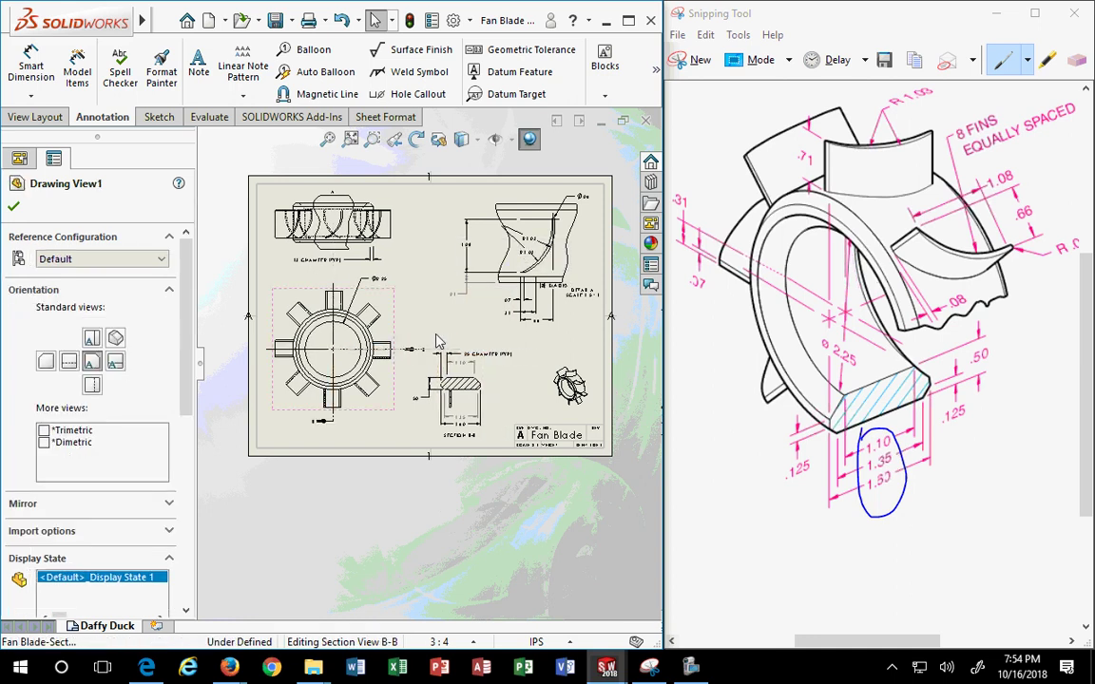
Move Detail View A toward the front view and place the (8) BLADES note just above the DETAIL A label
{"action": "left_click", "coordinate": [475, 304]}
{"action": "scroll", "coordinate": [532, 257], "scroll_direction": "down", "scroll_amount": 4}
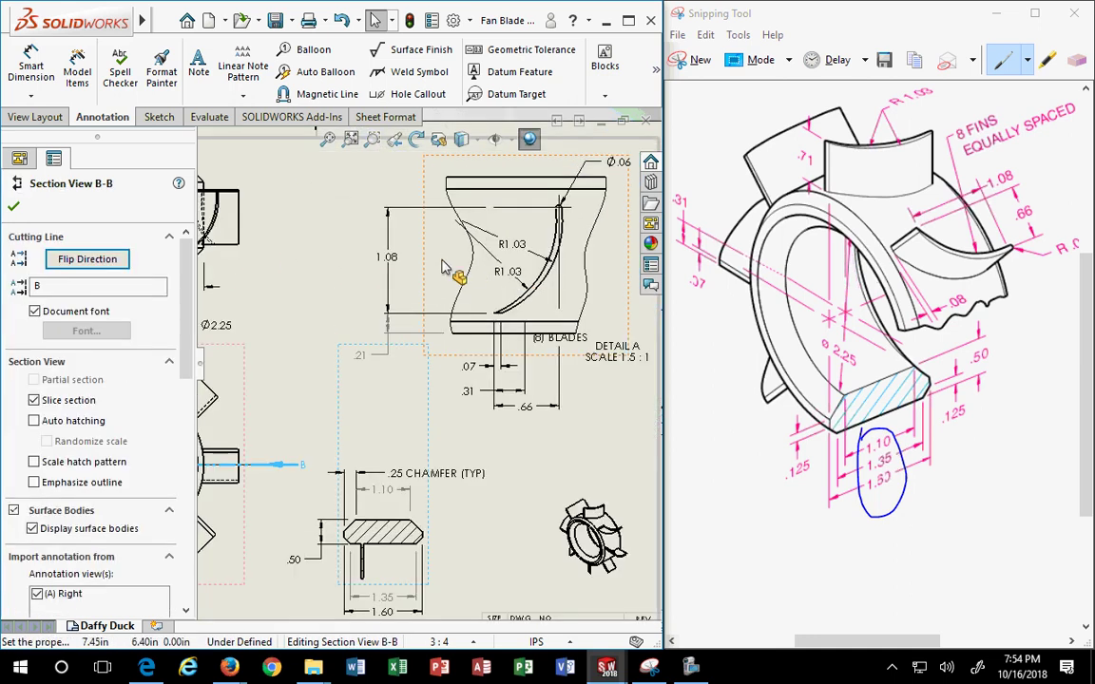
{"action": "left_click_drag", "start_coordinate": [415, 288], "coordinate": [374, 293]}
{"action": "mouse_move", "coordinate": [561, 337]}
{"action": "left_mouse_down"}
{"action": "mouse_move", "coordinate": [467, 320]}
{"action": "mouse_move", "coordinate": [570, 328]}
{"action": "mouse_move", "coordinate": [574, 337]}
{"action": "left_mouse_up"}
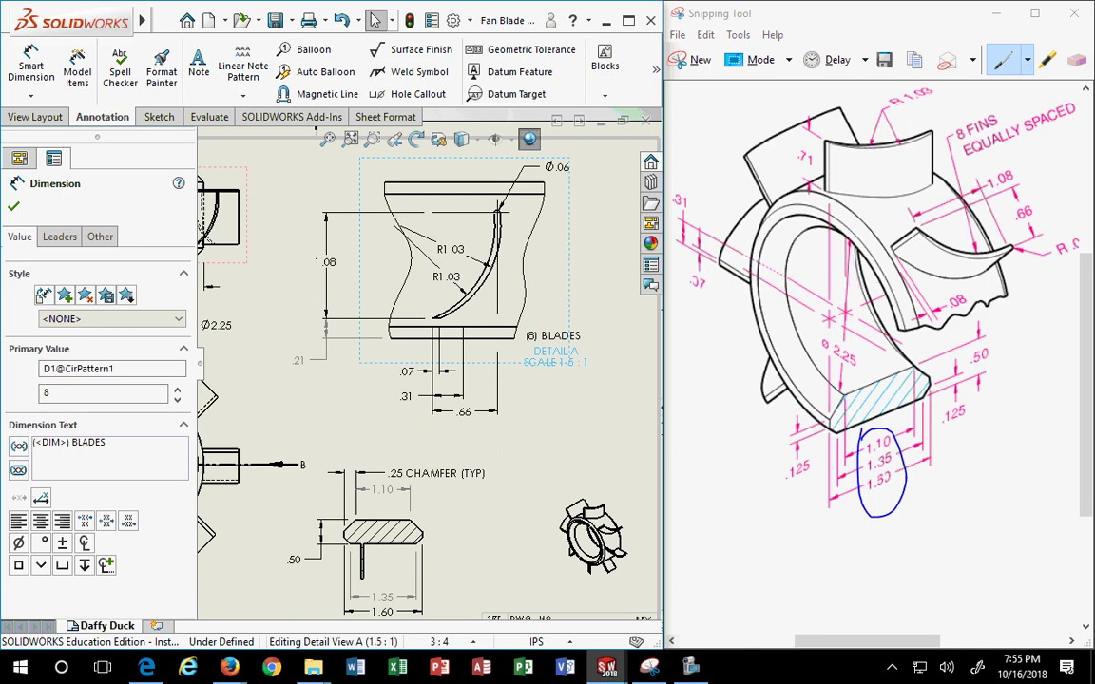
{"action": "left_click", "coordinate": [577, 447]}
Move the isometric view slightly up toward the sheet's right border and lock the view focus on it
{"action": "key", "text": "f"}
{"action": "scroll", "coordinate": [504, 389], "scroll_direction": "down", "scroll_amount": 3}
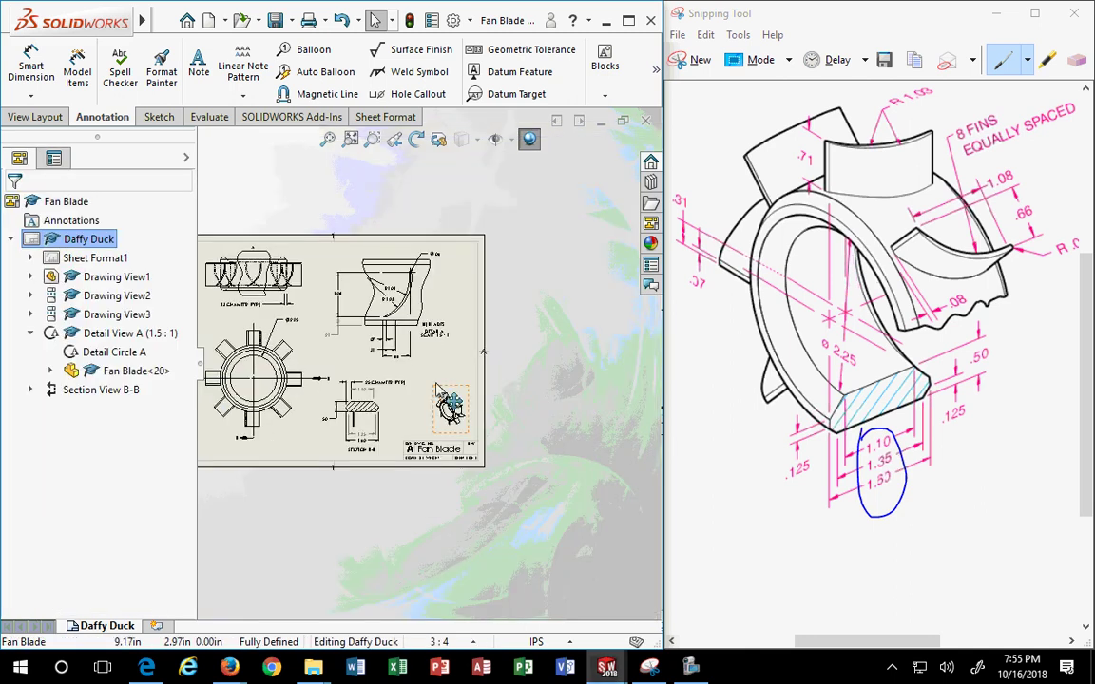
{"action": "scroll", "coordinate": [485, 369], "scroll_direction": "down", "scroll_amount": 2}
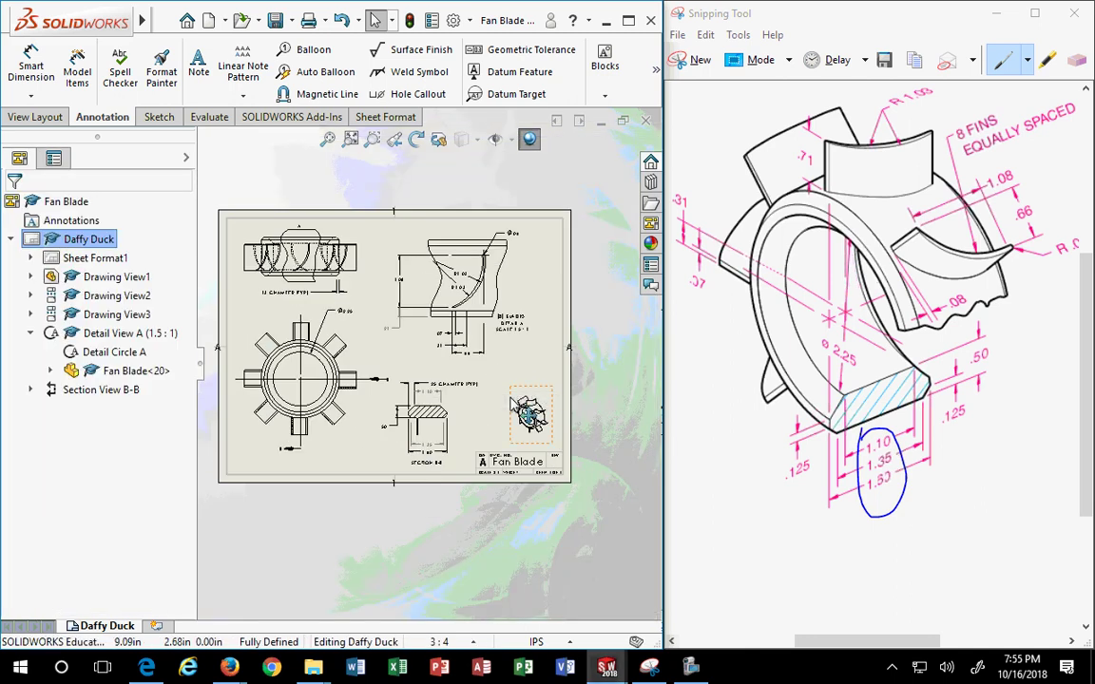
{"action": "left_click", "coordinate": [532, 378]}
{"action": "double_click", "coordinate": [535, 391]}
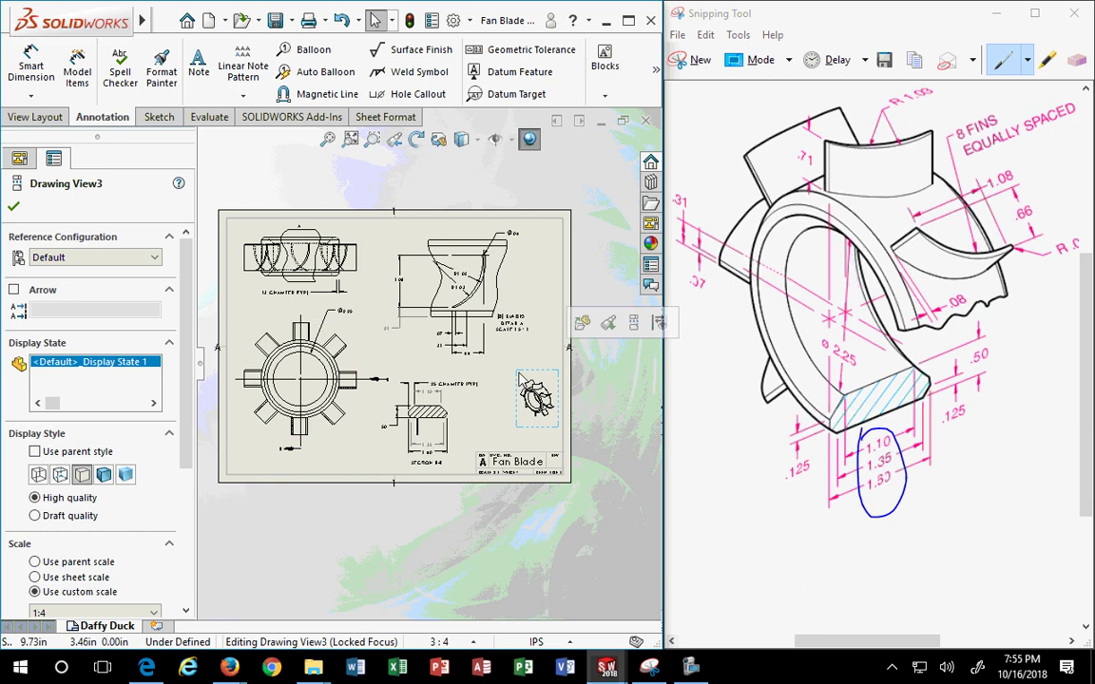
Try a custom scale of 2:3 on the isometric view and set it back to 1:4
{"action": "left_click_drag", "start_coordinate": [185, 348], "coordinate": [171, 488]}
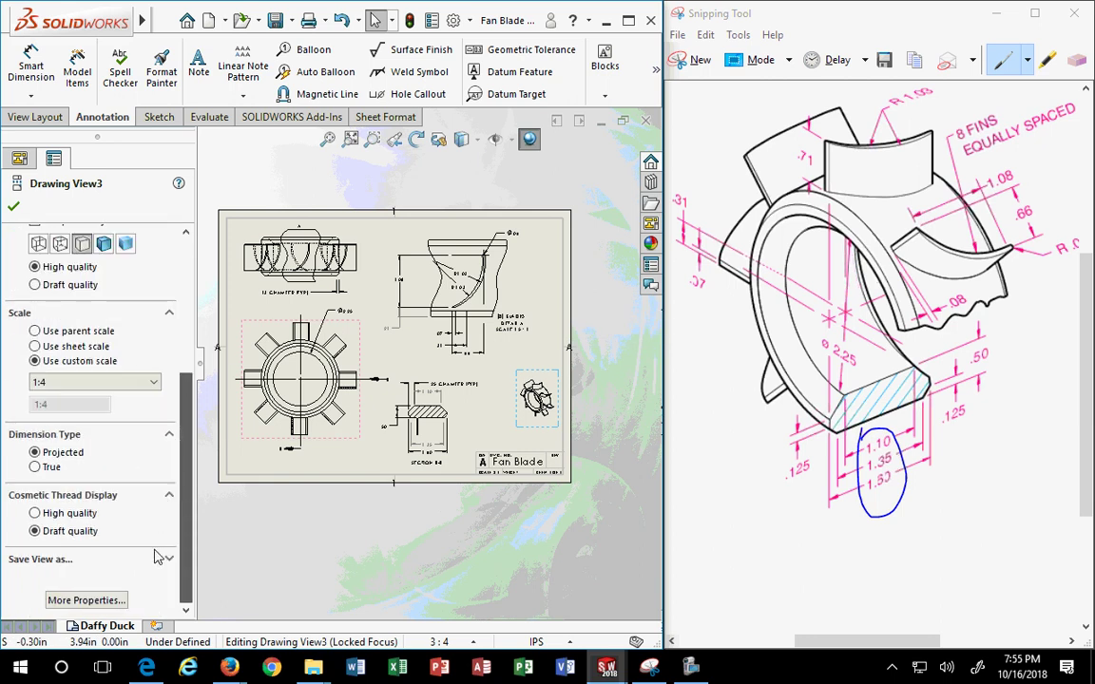
{"action": "left_click", "coordinate": [111, 383]}
{"action": "left_click", "coordinate": [68, 420]}
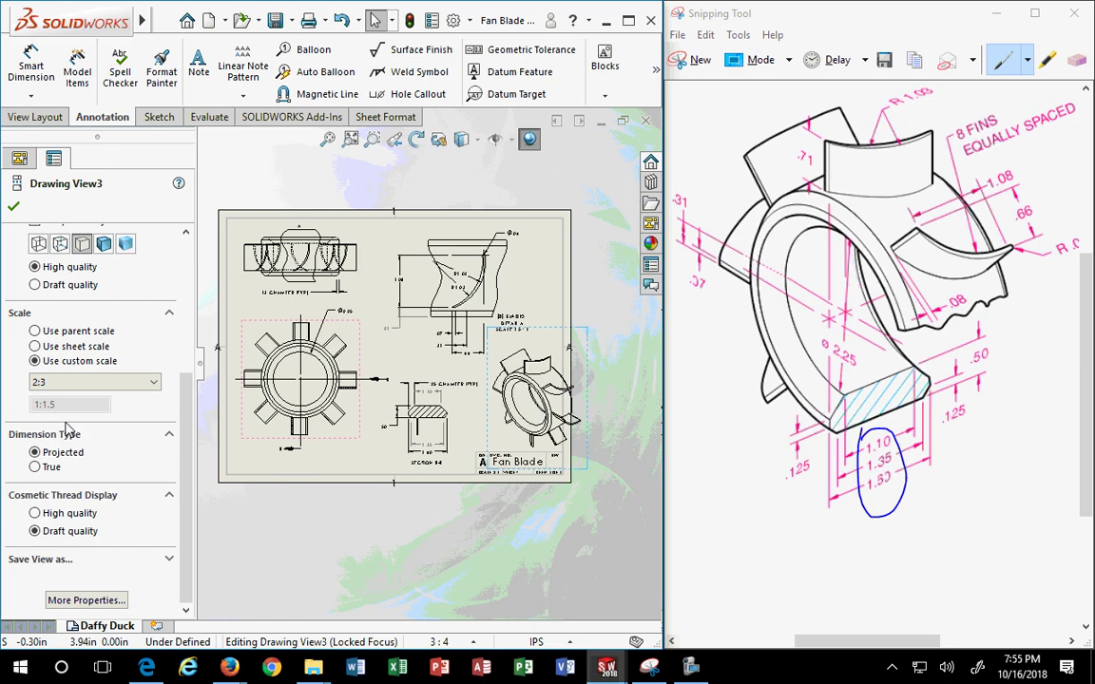
{"action": "left_click", "coordinate": [100, 381]}
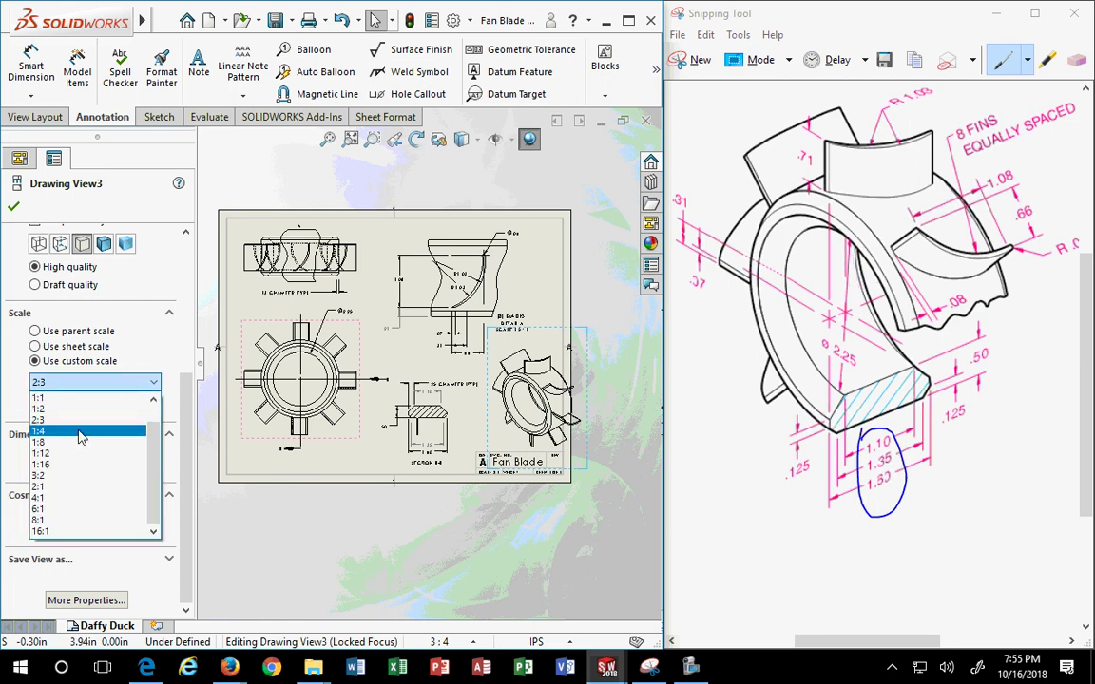
{"action": "left_click", "coordinate": [81, 433]}
{"action": "left_click", "coordinate": [59, 381]}
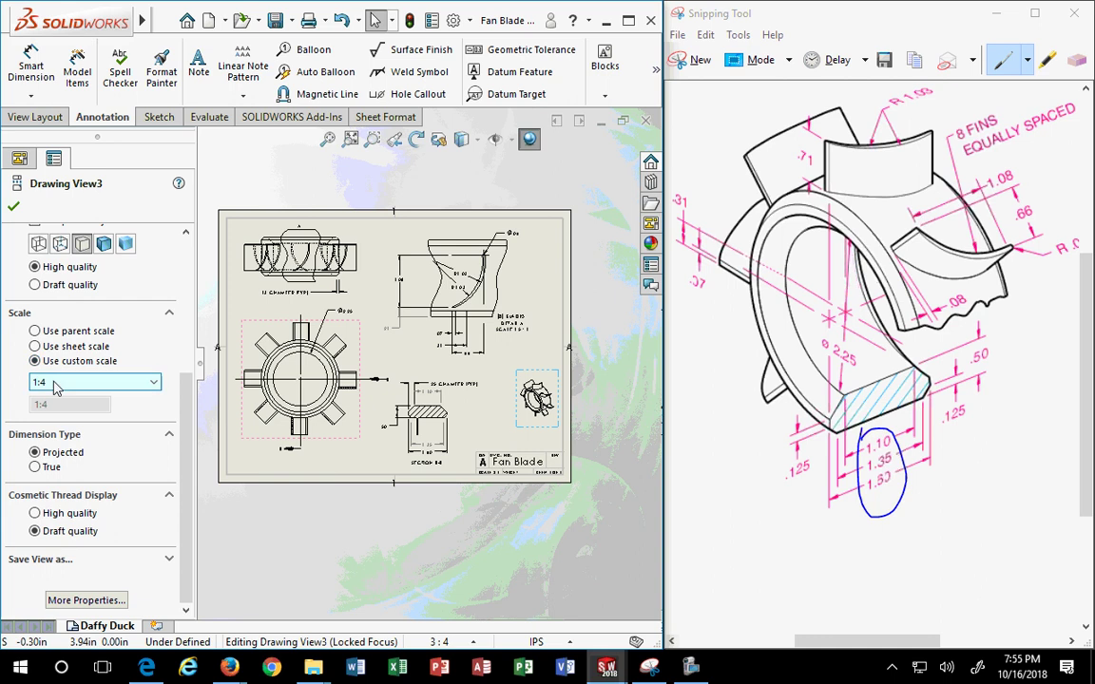
{"action": "left_click", "coordinate": [65, 391]}
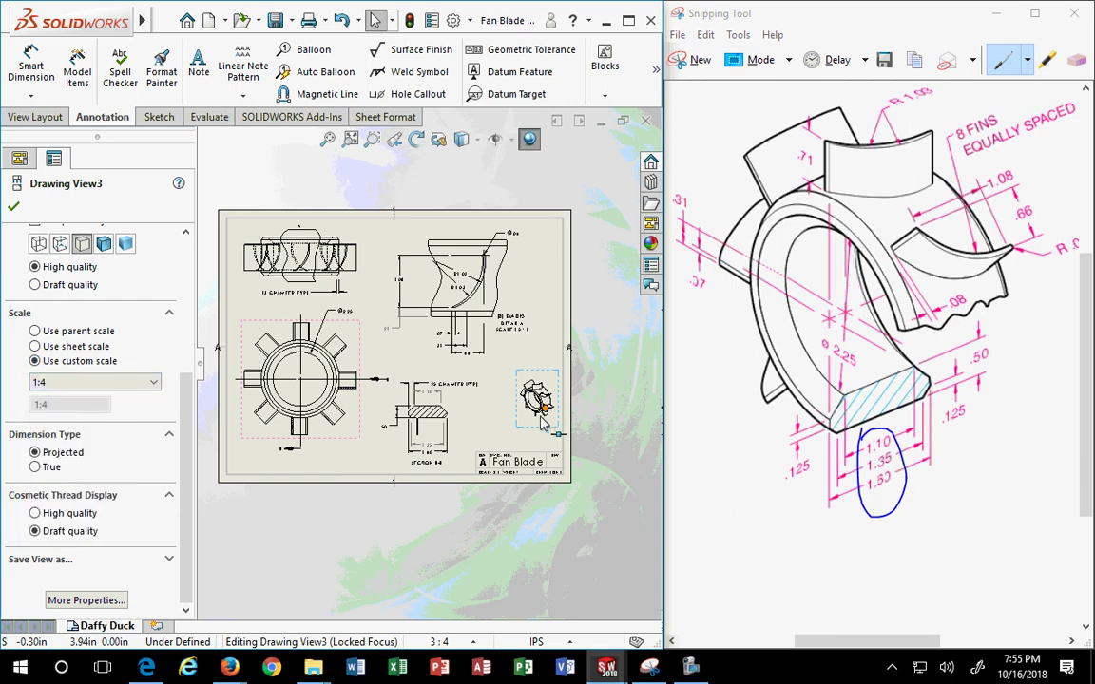
Shift the isometric view slightly up and away from the right border and give it a user-defined scale of 5:8
{"action": "left_click_drag", "start_coordinate": [537, 399], "coordinate": [523, 386]}
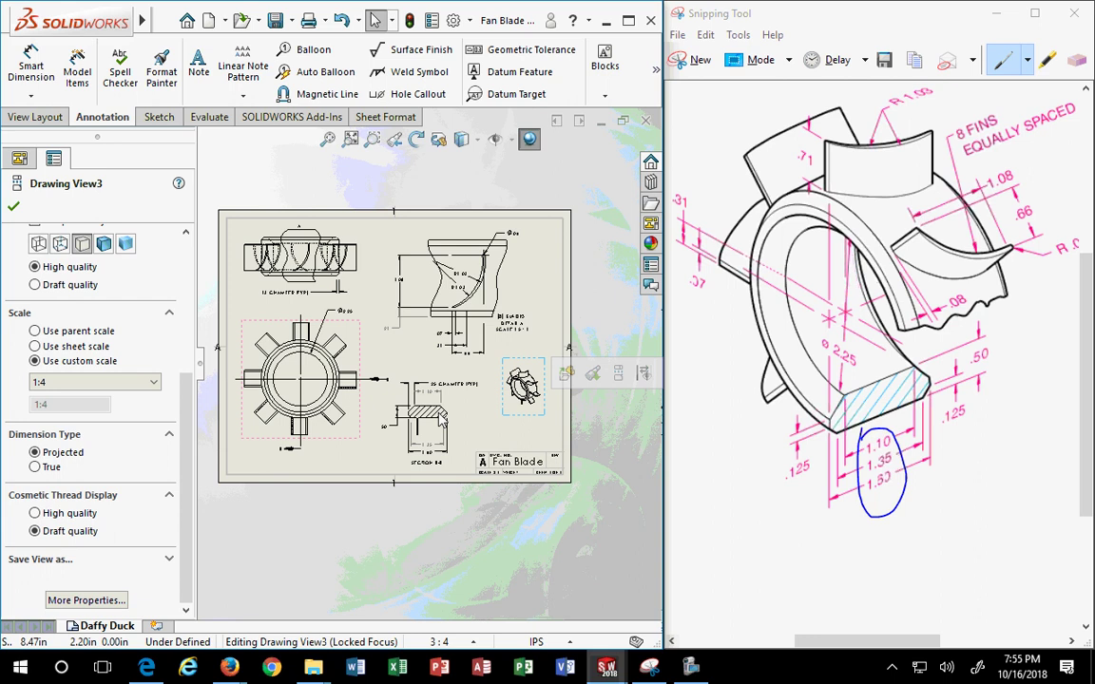
{"action": "left_click", "coordinate": [80, 381]}
{"action": "scroll", "coordinate": [147, 433], "scroll_direction": "up", "scroll_amount": 1}
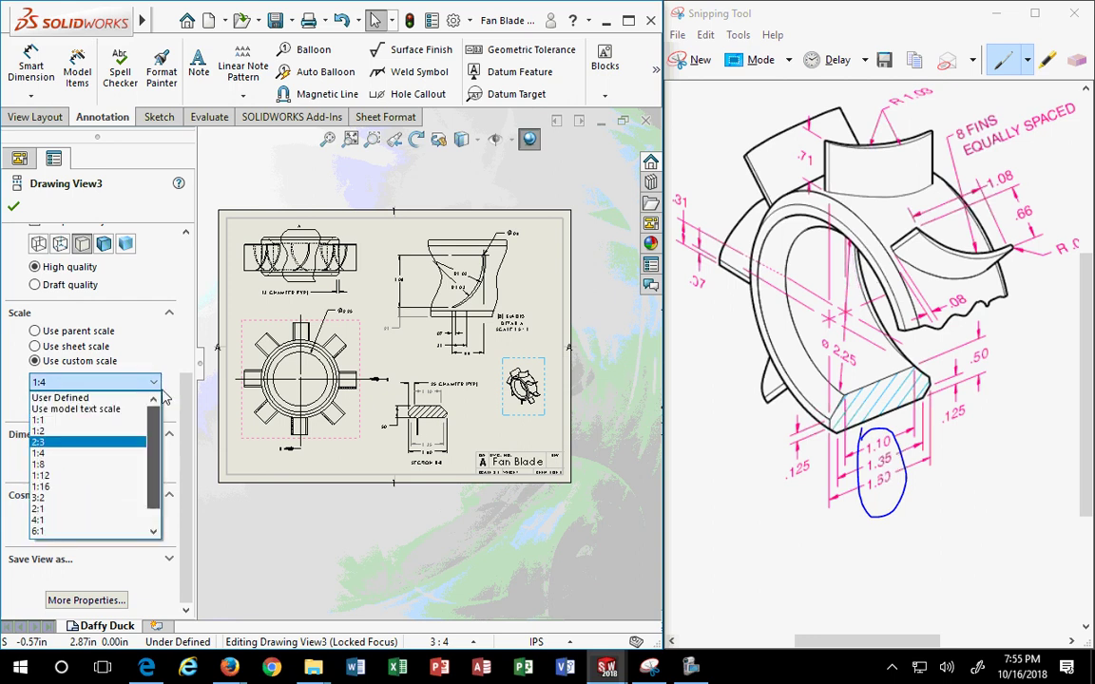
{"action": "left_click", "coordinate": [72, 398]}
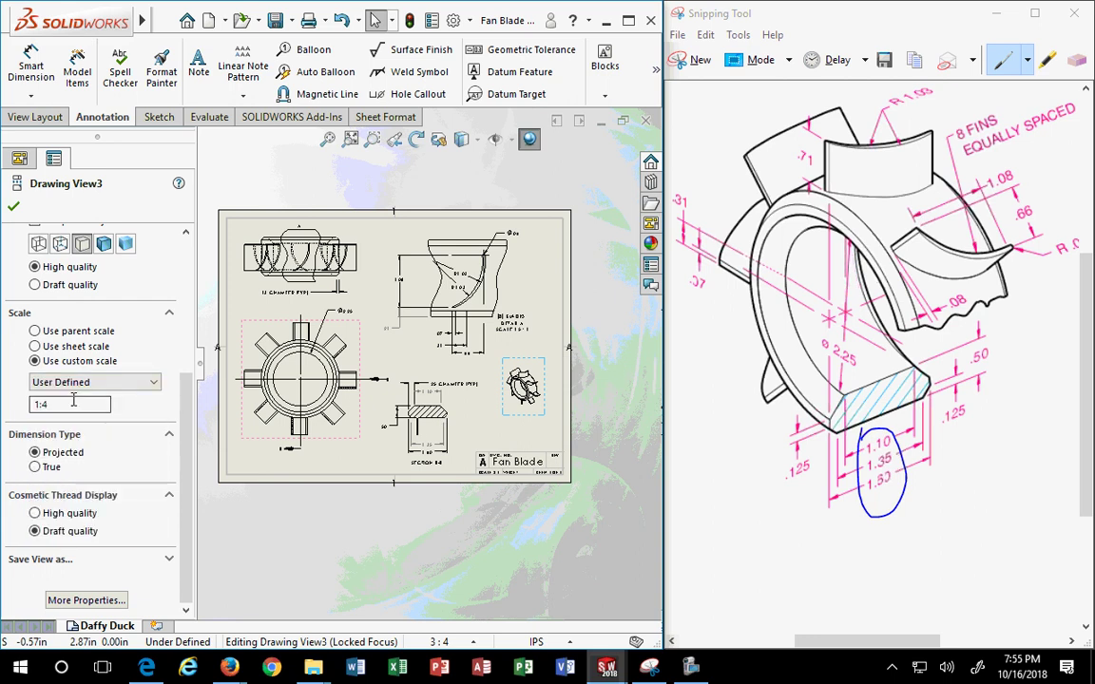
{"action": "double_click", "coordinate": [74, 405]}
{"action": "type", "text": "5/8"}
{"action": "key", "text": "Return"}
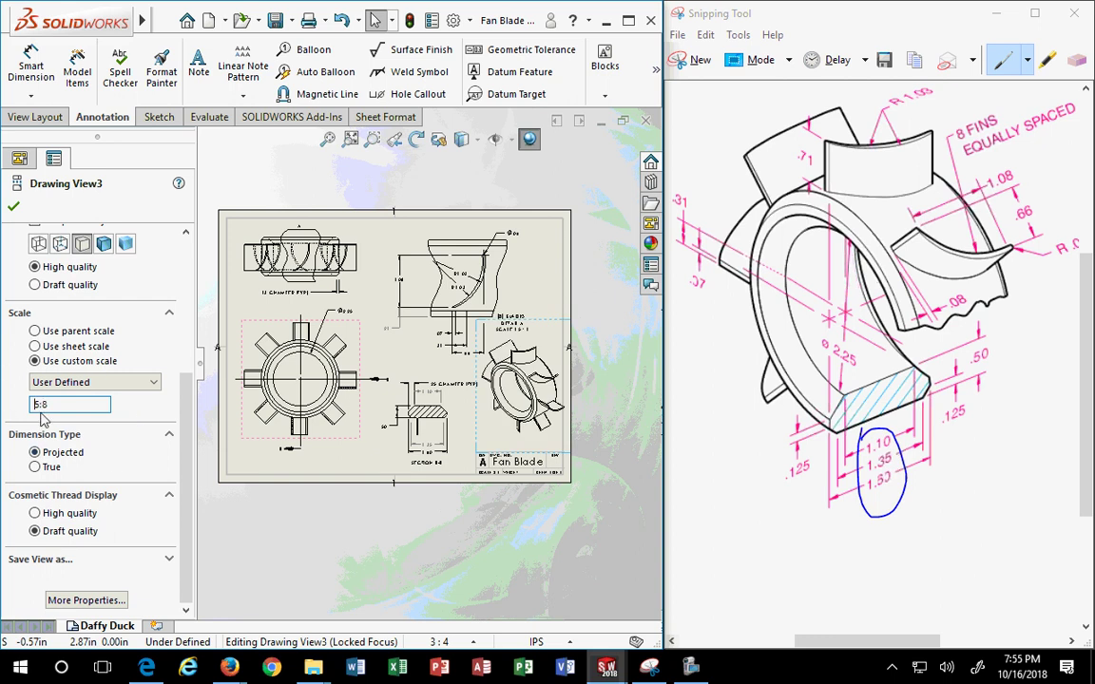
Set the isometric view's user-defined scale to 7:16 and nudge the view up from the title block
{"action": "left_click_drag", "start_coordinate": [41, 409], "coordinate": [3, 419]}
{"action": "type", "text": "7/16"}
{"action": "key", "text": "Return"}
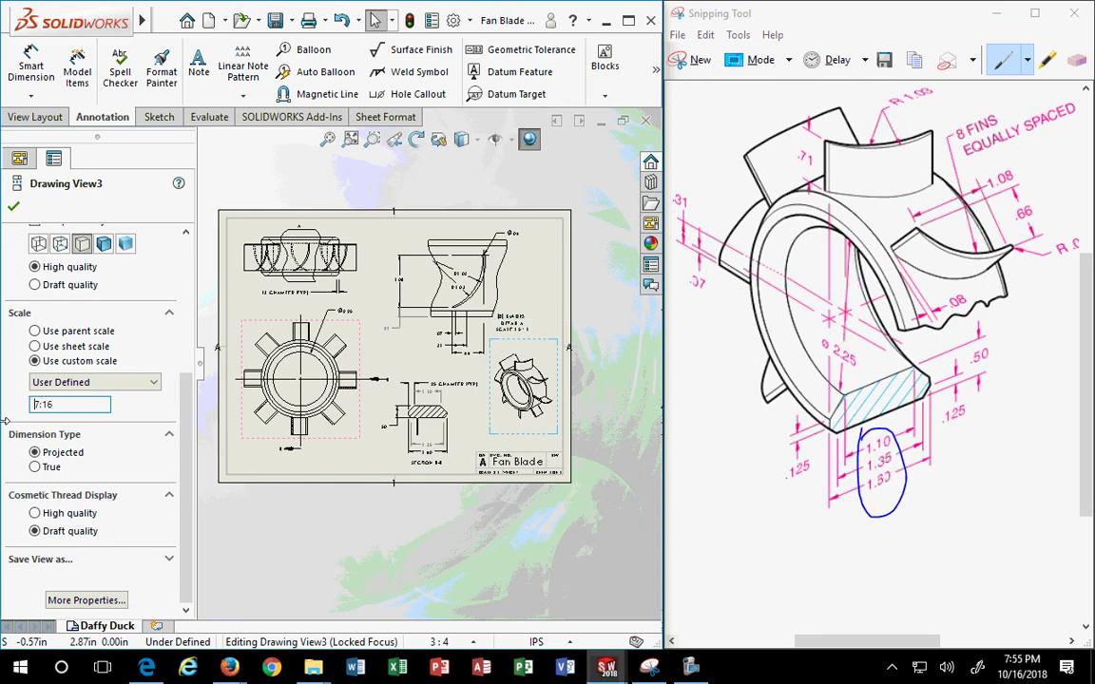
{"action": "scroll", "coordinate": [455, 447], "scroll_direction": "up", "scroll_amount": 1}
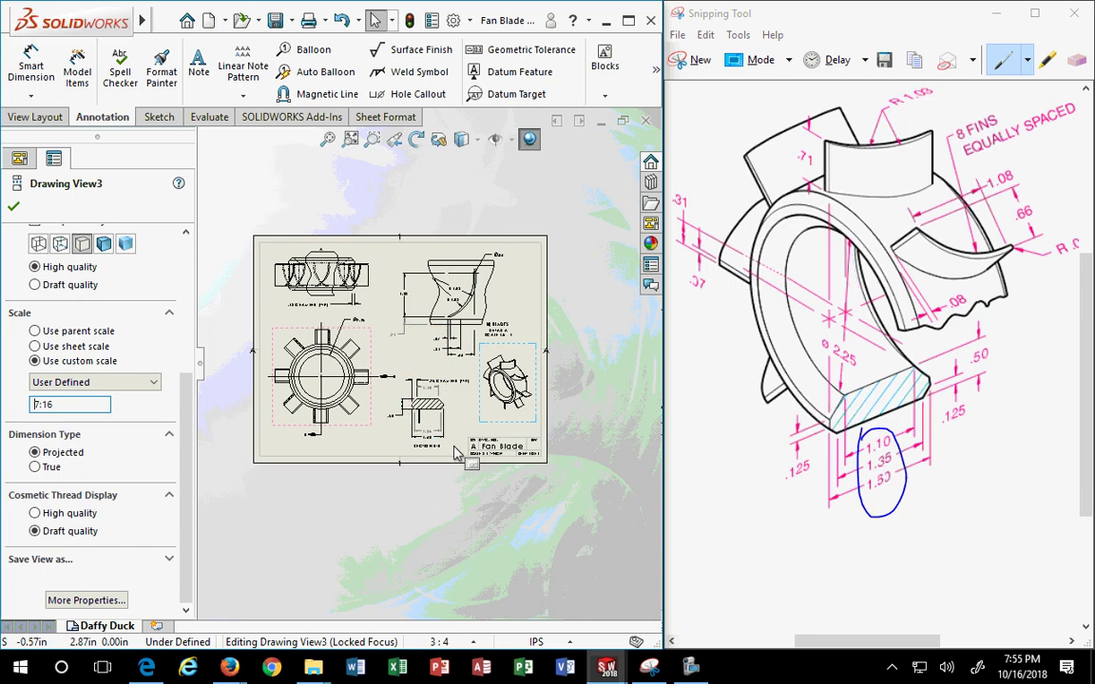
{"action": "scroll", "coordinate": [460, 447], "scroll_direction": "down", "scroll_amount": 1}
{"action": "scroll", "coordinate": [501, 409], "scroll_direction": "down", "scroll_amount": 1}
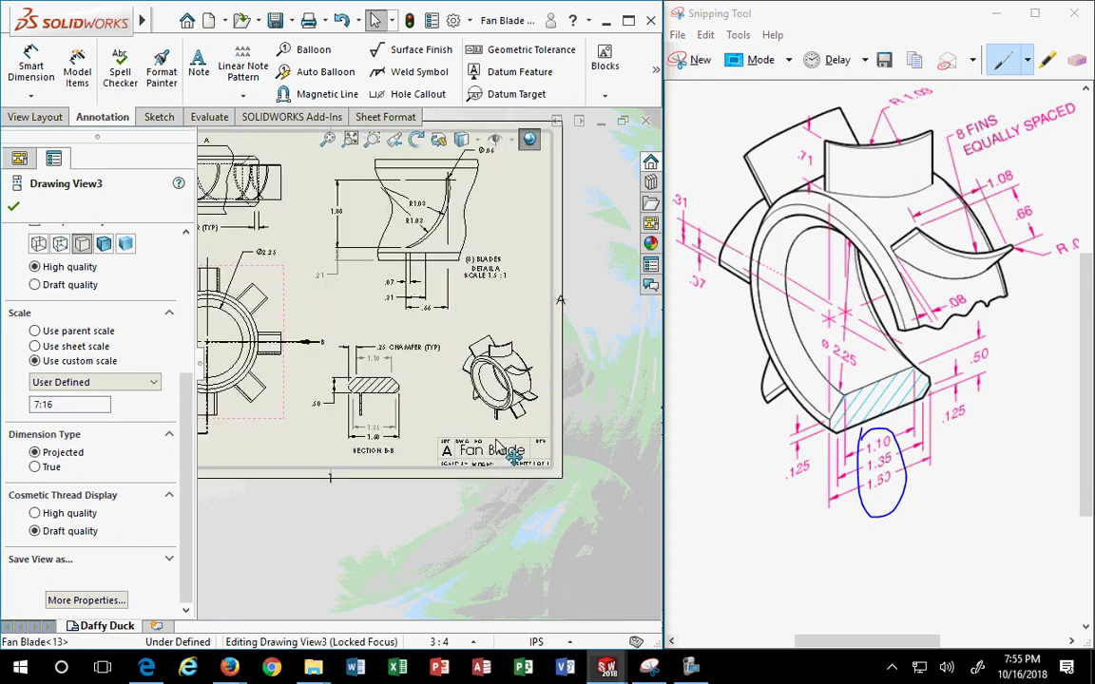
{"action": "left_click", "coordinate": [499, 437]}
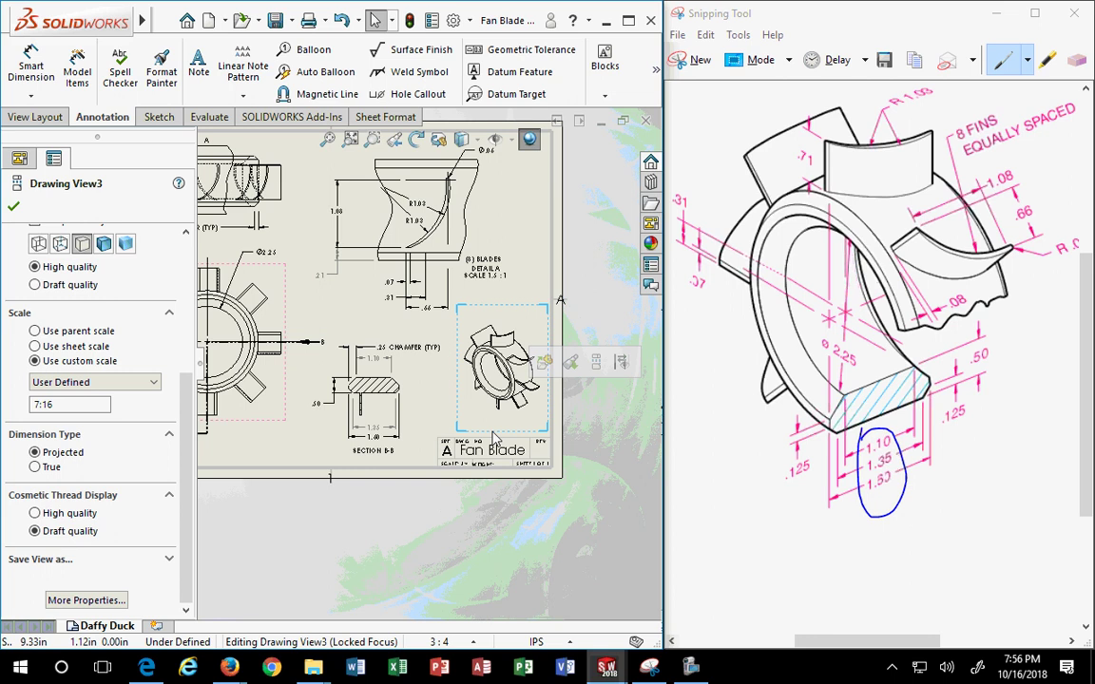
Shift Detail View A slightly left to leave more room near the sheet's right border
{"action": "key", "text": "f"}
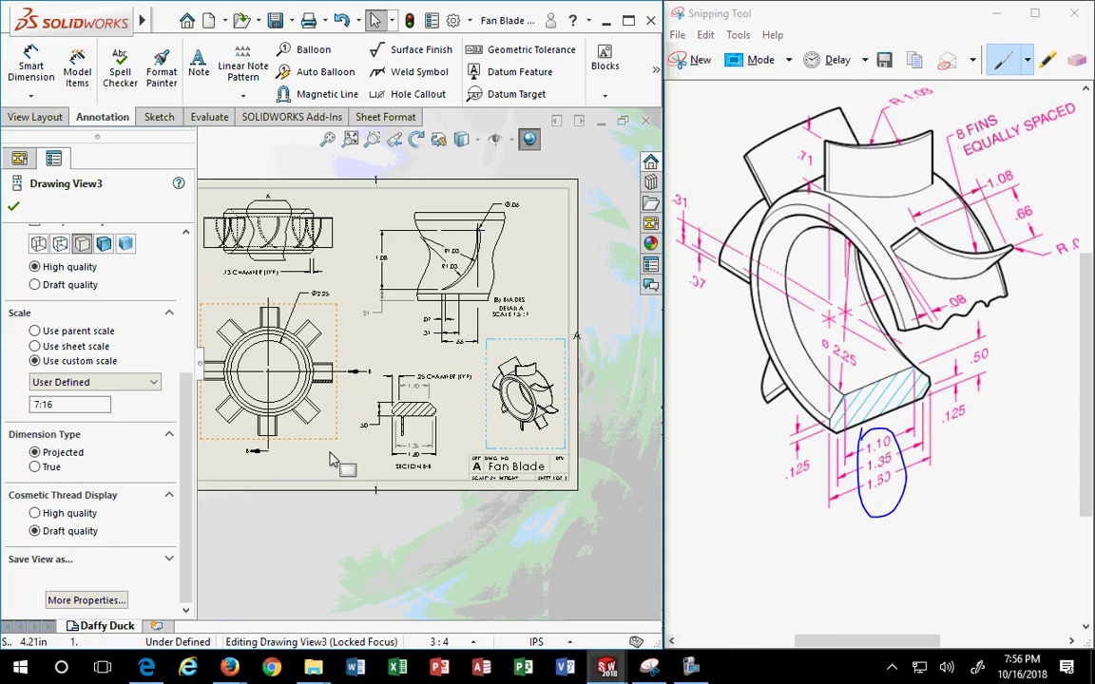
{"action": "left_click", "coordinate": [406, 542]}
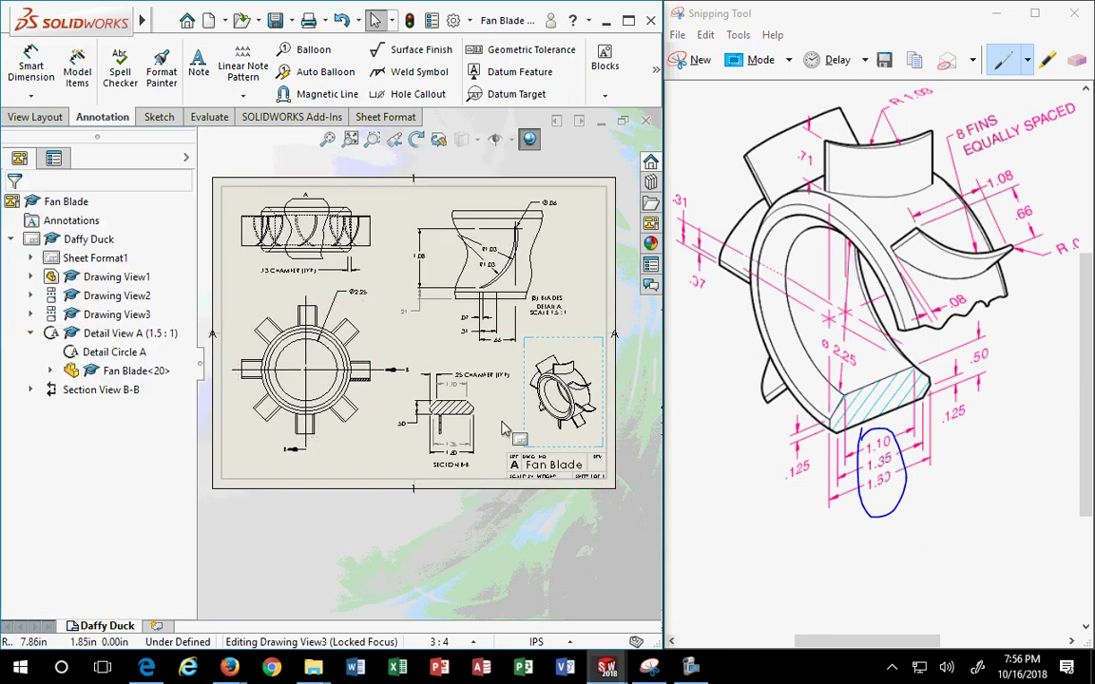
{"action": "left_click", "coordinate": [461, 285]}
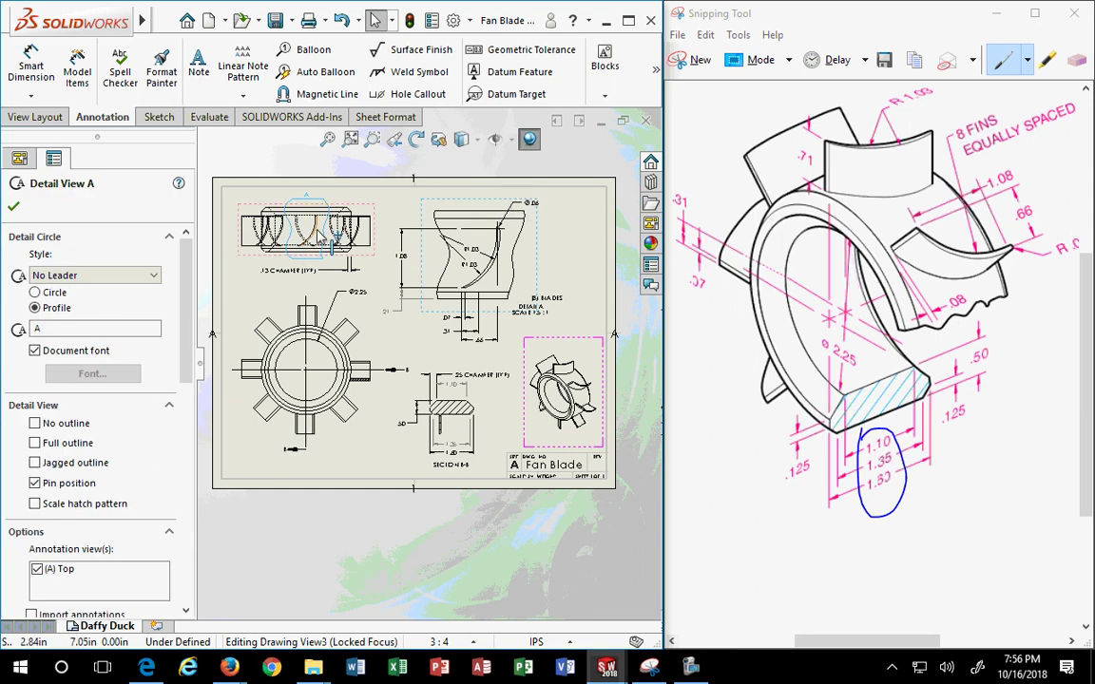
Bring up the view layout commands, and narrow the view's property area to enlarge the drawing space
{"action": "left_click", "coordinate": [42, 117]}
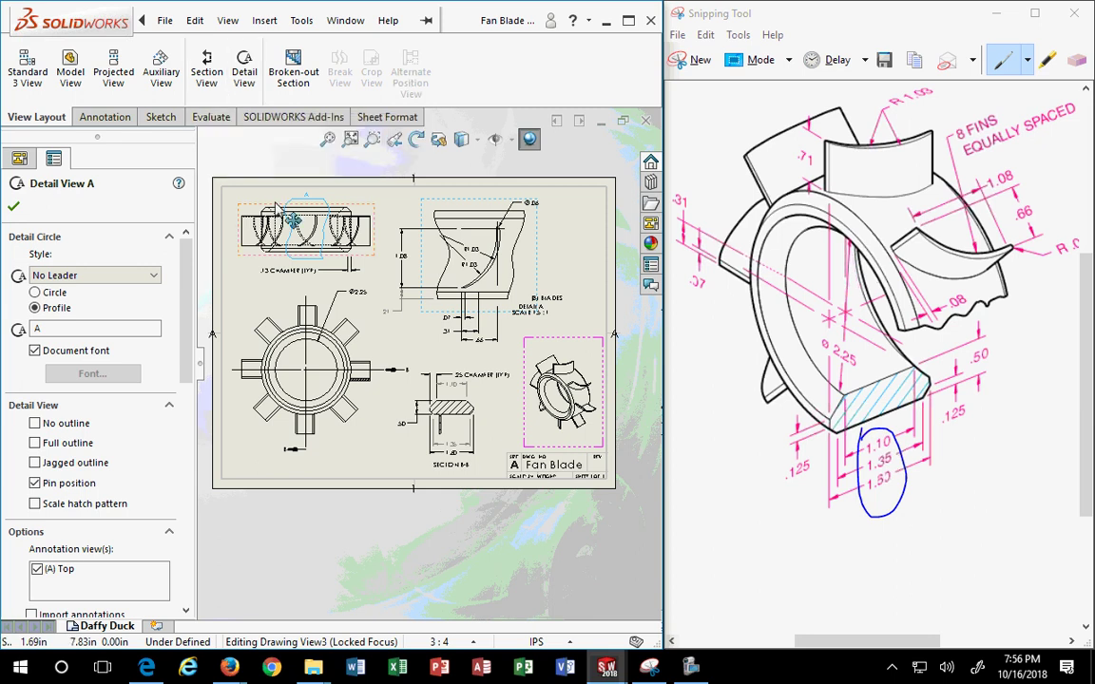
{"action": "scroll", "coordinate": [274, 193], "scroll_direction": "up", "scroll_amount": 2}
{"action": "scroll", "coordinate": [285, 199], "scroll_direction": "down", "scroll_amount": 4}
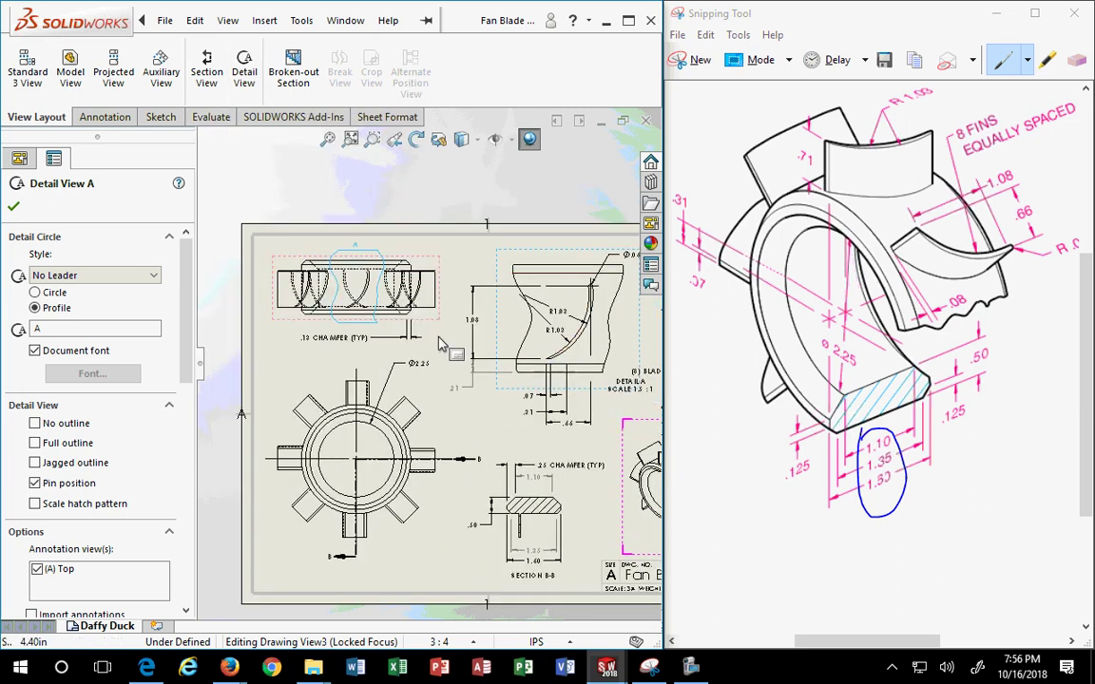
{"action": "scroll", "coordinate": [399, 314], "scroll_direction": "down", "scroll_amount": 3}
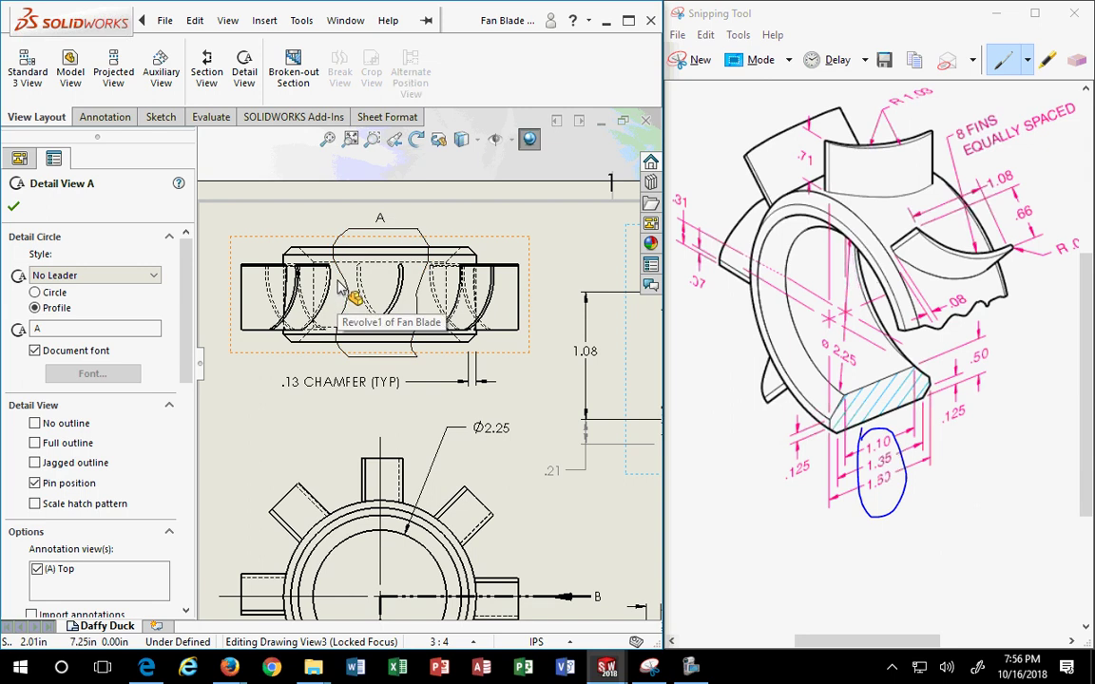
{"action": "scroll", "coordinate": [340, 284], "scroll_direction": "up", "scroll_amount": 4}
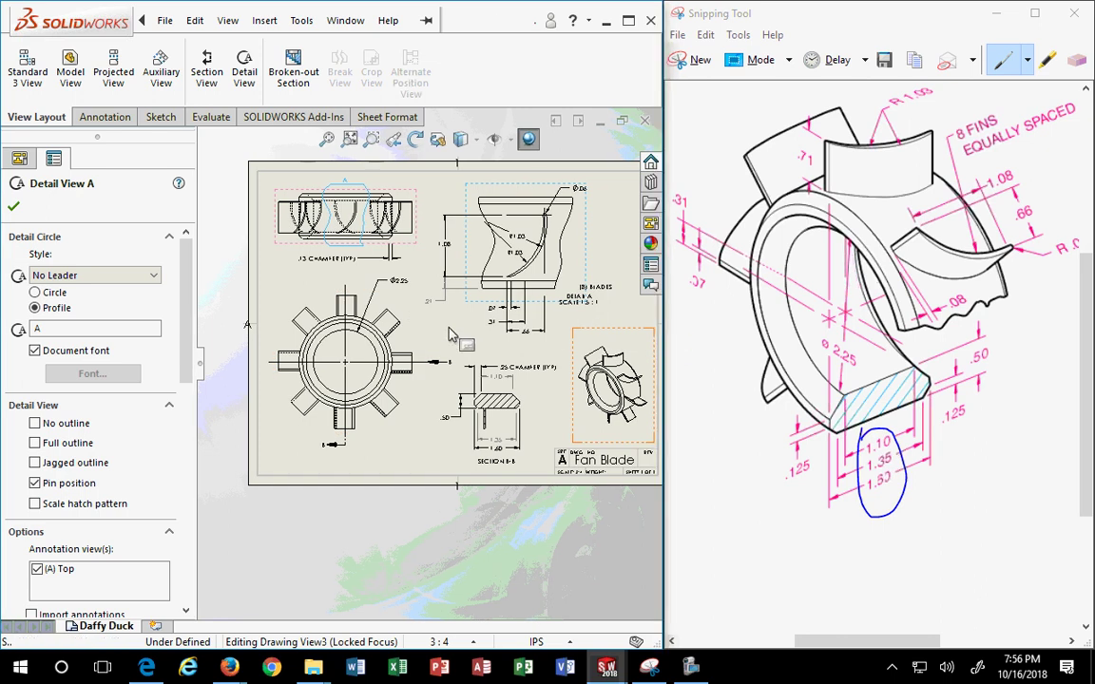
{"action": "left_click_drag", "start_coordinate": [191, 207], "coordinate": [148, 207]}
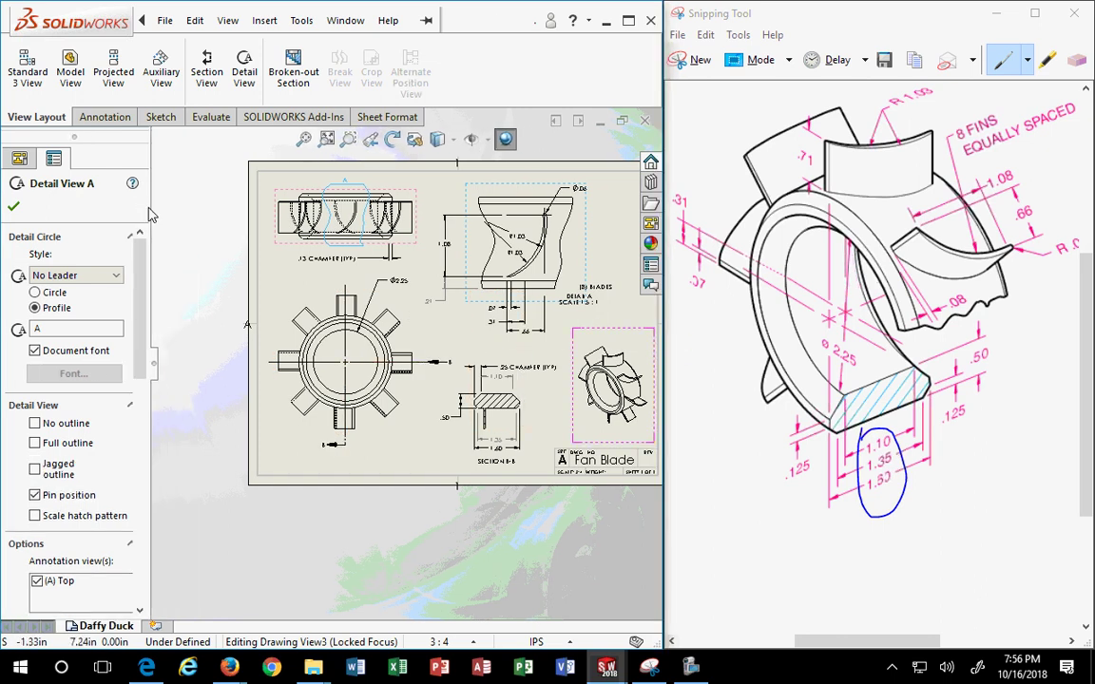
Examine cutting line B-B on the front view against its section view, and expand Section View B-B in the drawing tree
{"action": "scroll", "coordinate": [521, 331], "scroll_direction": "up", "scroll_amount": 1}
{"action": "left_click", "coordinate": [532, 328]}
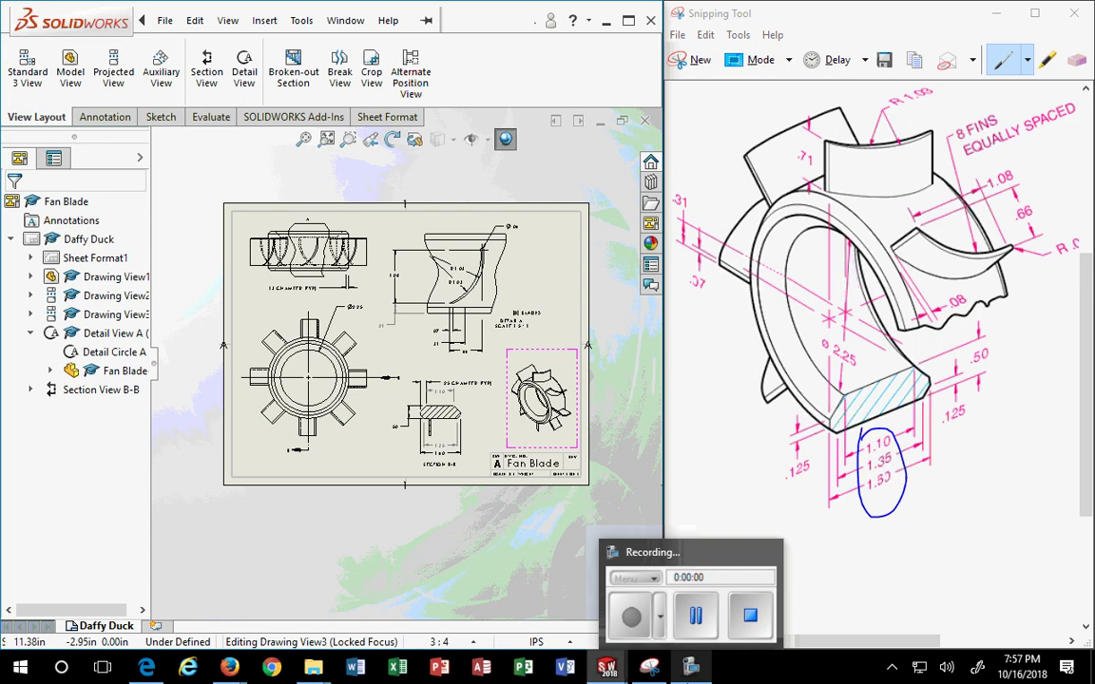
{"action": "scroll", "coordinate": [483, 336], "scroll_direction": "up", "scroll_amount": 3}
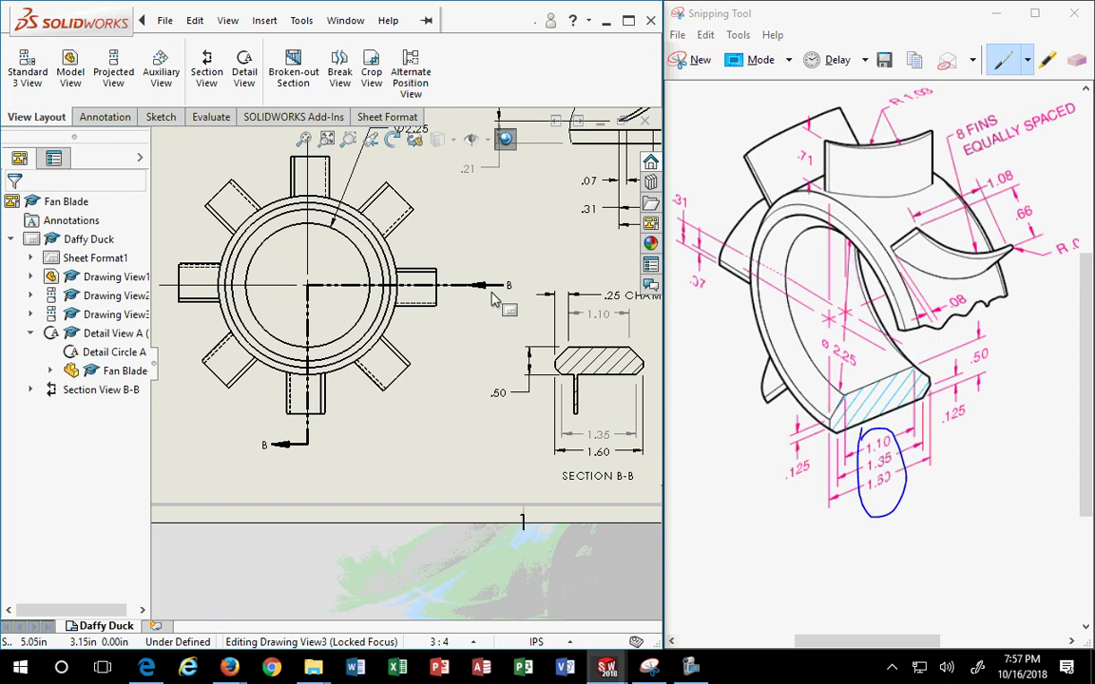
{"action": "scroll", "coordinate": [494, 290], "scroll_direction": "up", "scroll_amount": 1}
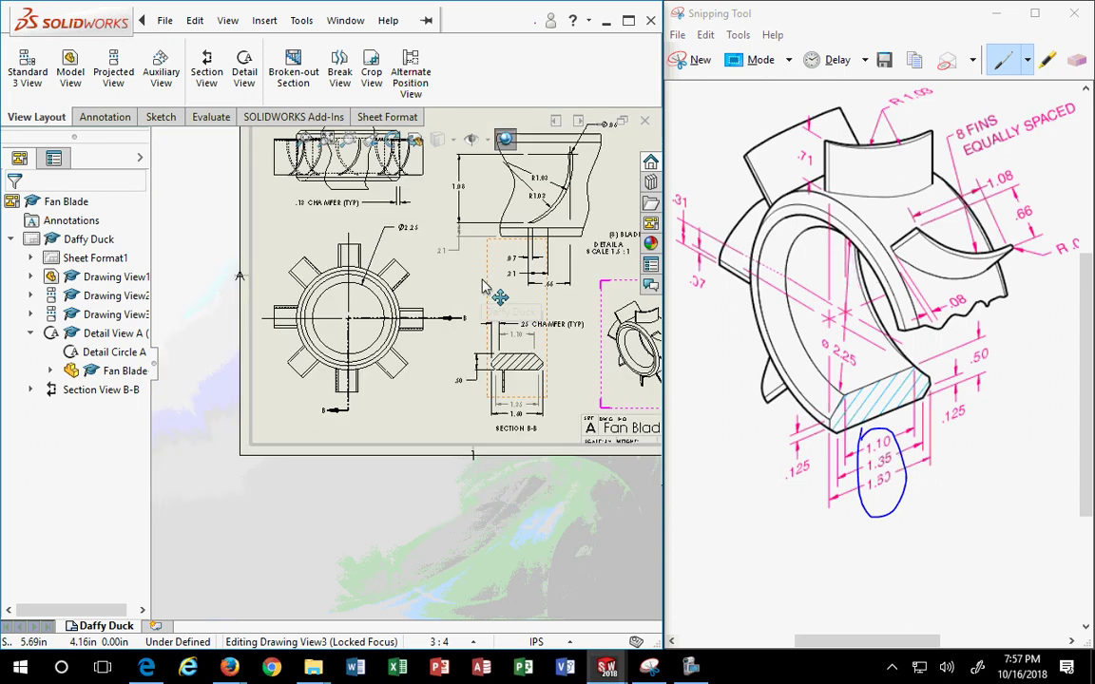
{"action": "scroll", "coordinate": [492, 290], "scroll_direction": "down", "scroll_amount": 3}
{"action": "scroll", "coordinate": [427, 369], "scroll_direction": "down", "scroll_amount": 2}
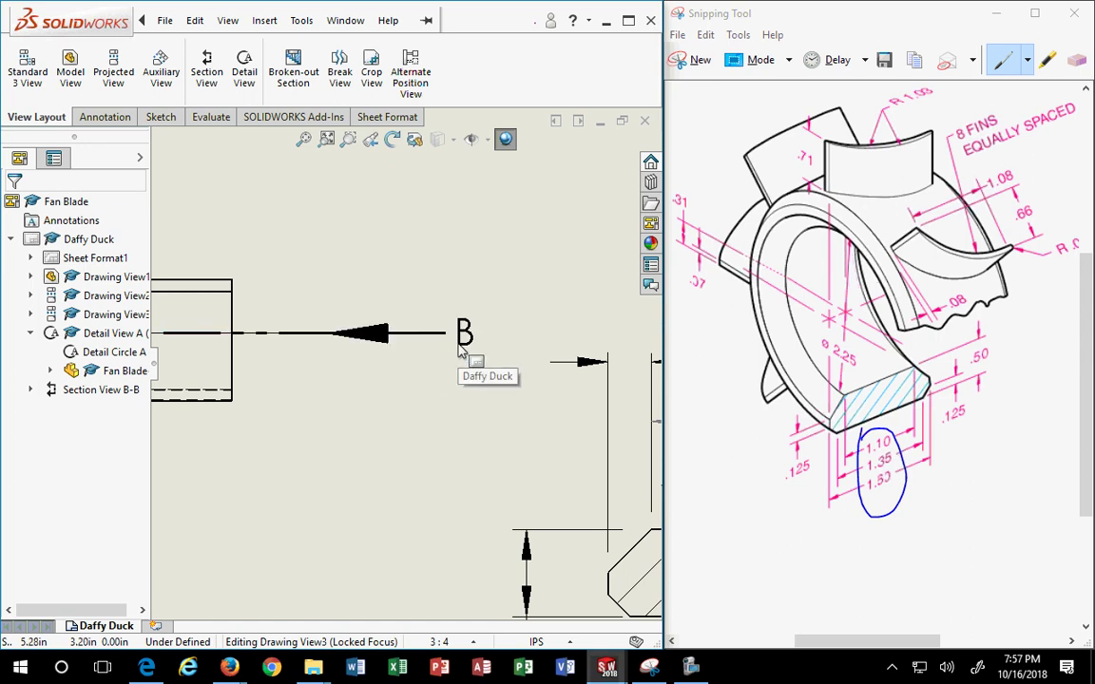
{"action": "scroll", "coordinate": [463, 350], "scroll_direction": "up", "scroll_amount": 5}
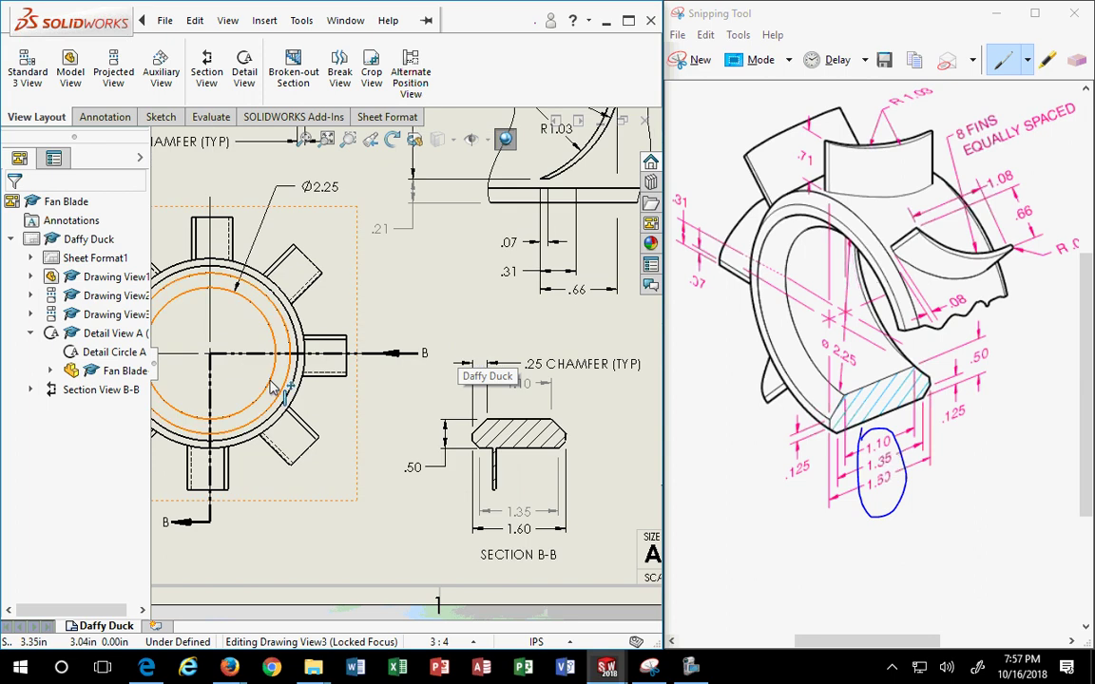
{"action": "left_click", "coordinate": [32, 391]}
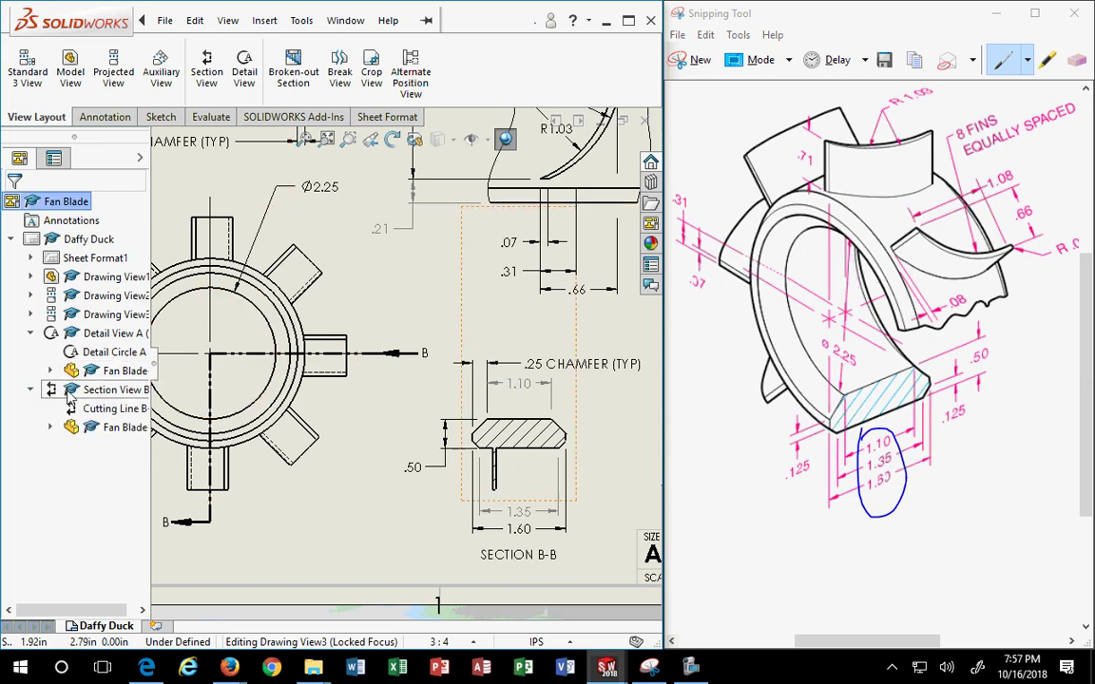
Review the Half Section cutting line options of the Section View command, and leave the command without placing a view
{"action": "left_click", "coordinate": [215, 85]}
{"action": "left_click", "coordinate": [99, 230]}
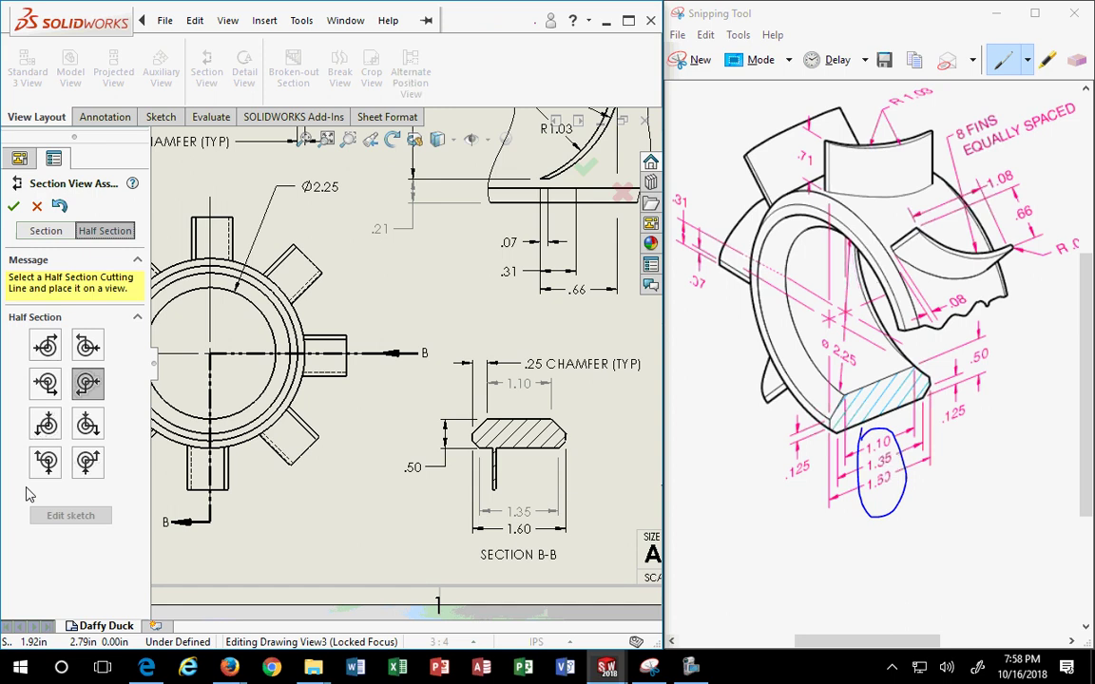
{"action": "left_click", "coordinate": [36, 205]}
{"action": "scroll", "coordinate": [341, 416], "scroll_direction": "up", "scroll_amount": 4}
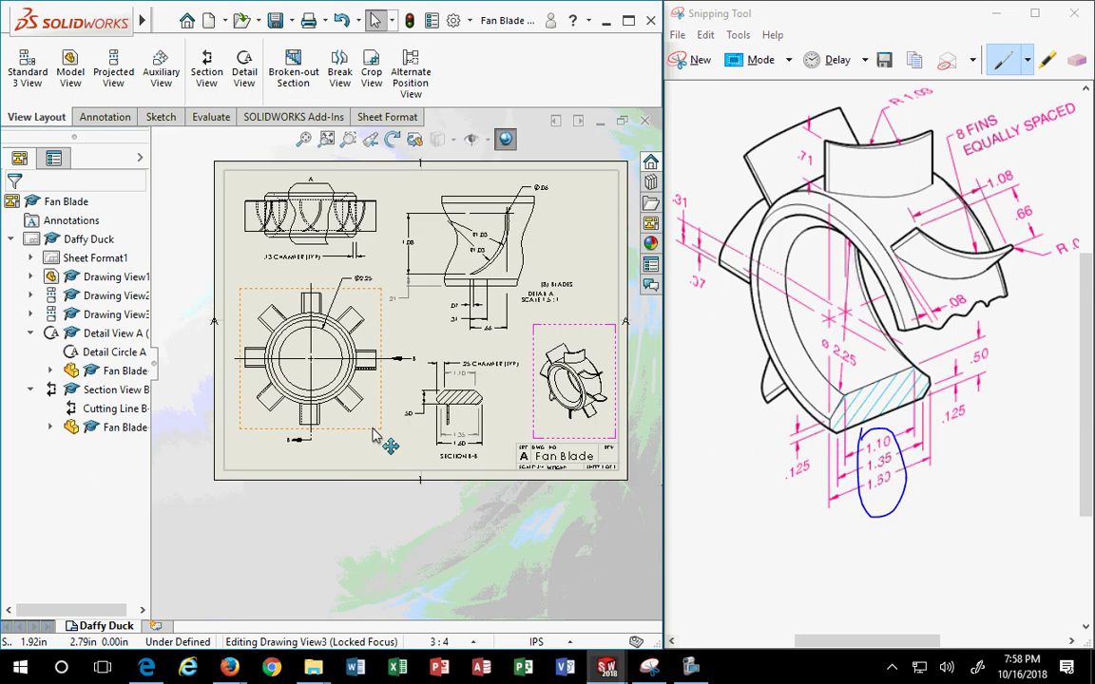
{"action": "middle_click_drag", "start_coordinate": [375, 466], "coordinate": [373, 481]}
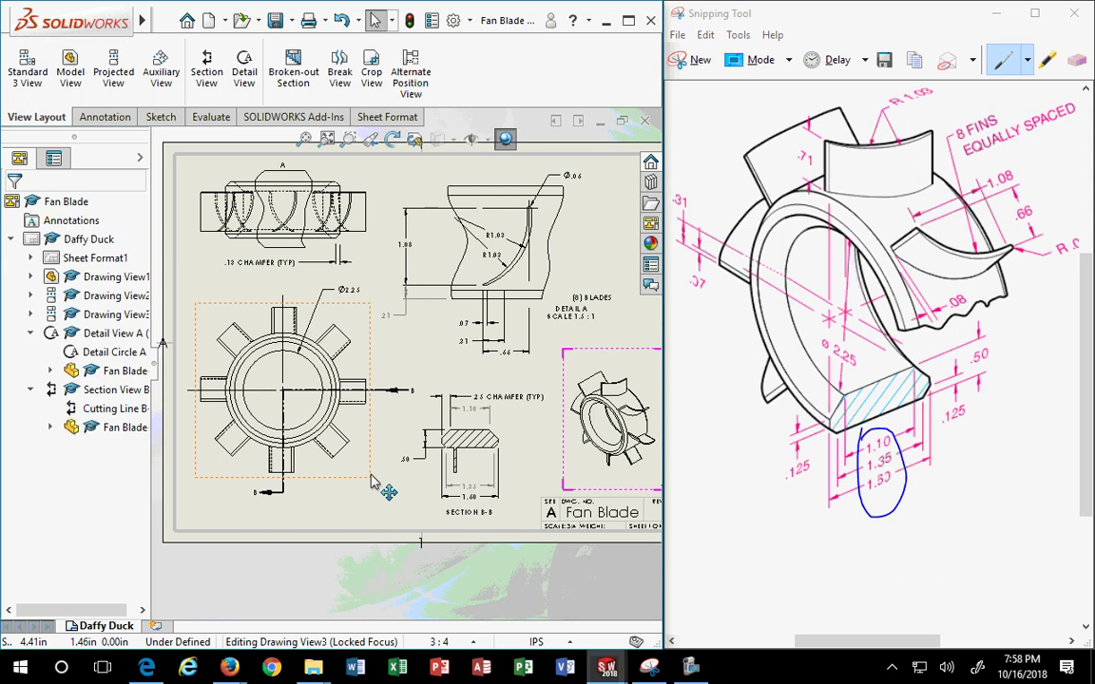
{"action": "scroll", "coordinate": [440, 325], "scroll_direction": "up", "scroll_amount": 4}
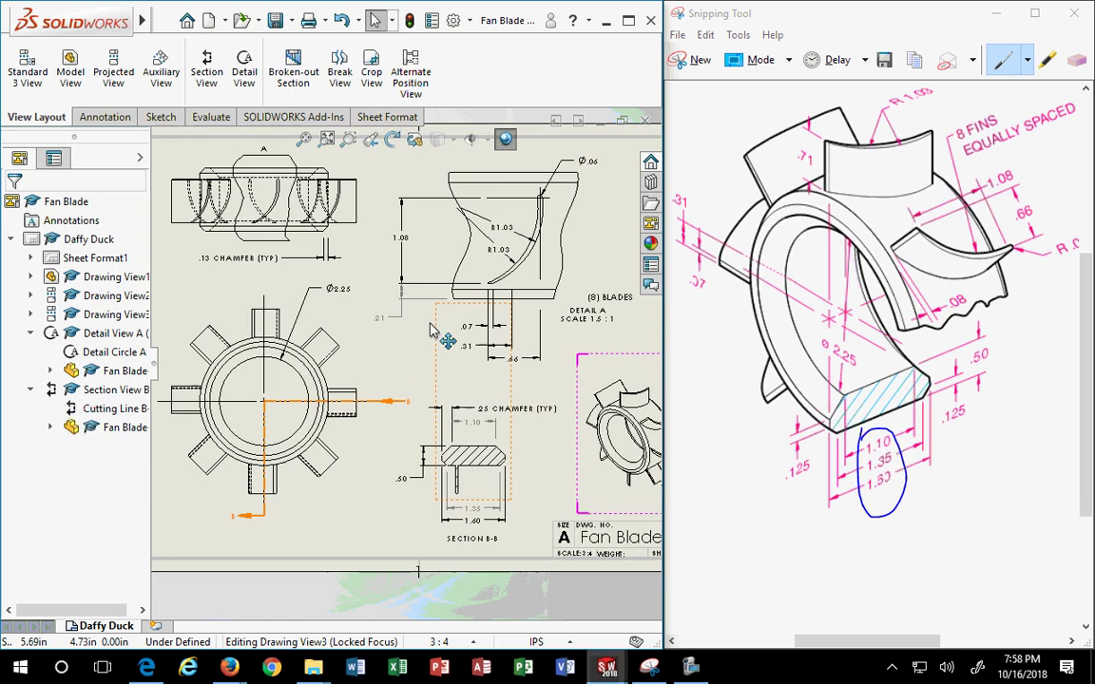